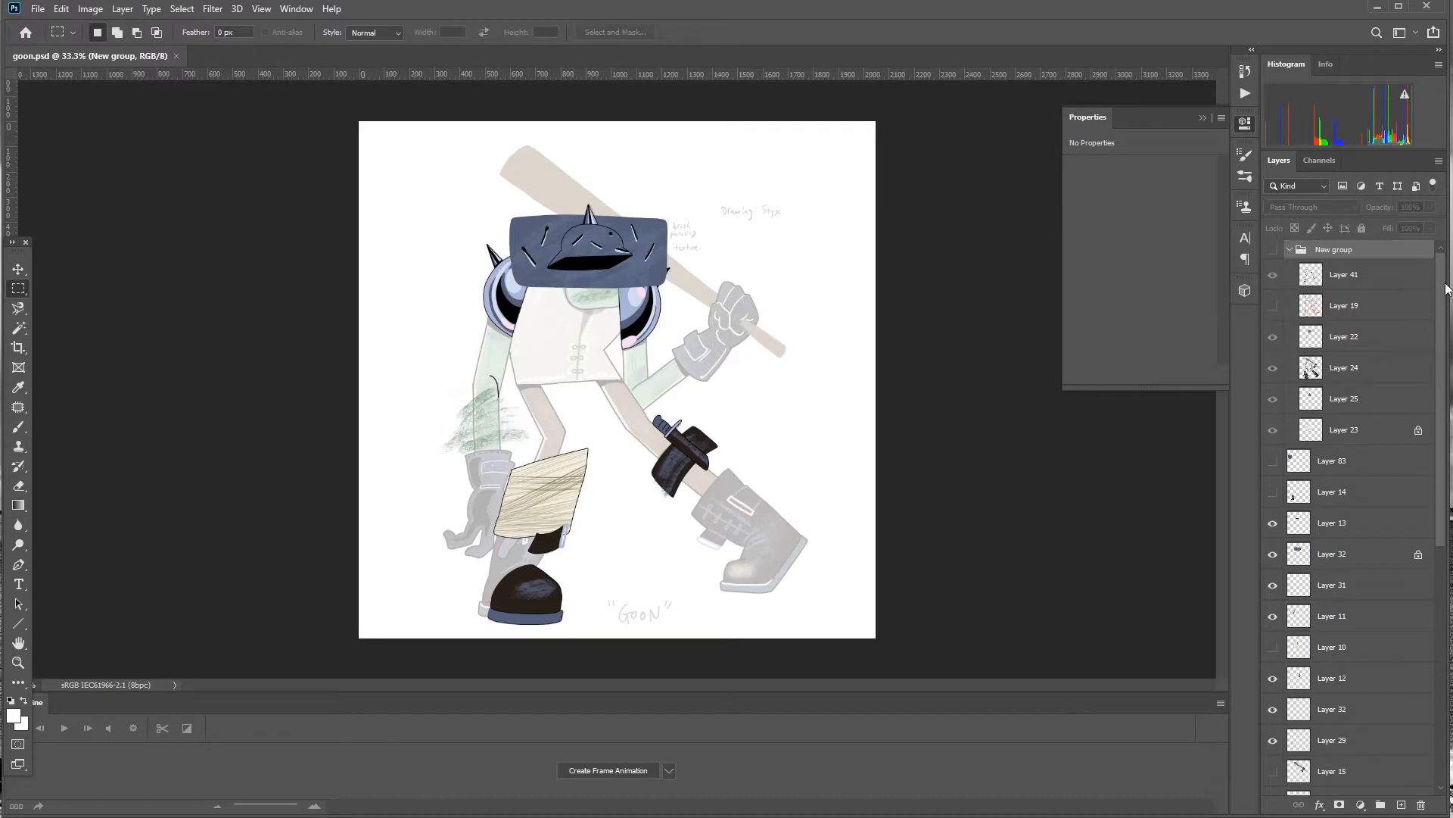
Collapse the top layer group named New group and rename it sketch
{"action": "mouse_move", "coordinate": [1445, 283]}
{"action": "left_mouse_down"}
{"action": "mouse_move", "coordinate": [1448, 361]}
{"action": "mouse_move", "coordinate": [1446, 260]}
{"action": "left_mouse_up"}
{"action": "left_click", "coordinate": [1273, 251]}
{"action": "left_click", "coordinate": [1275, 252]}
{"action": "left_click", "coordinate": [1290, 251]}
{"action": "double_click", "coordinate": [1330, 250]}
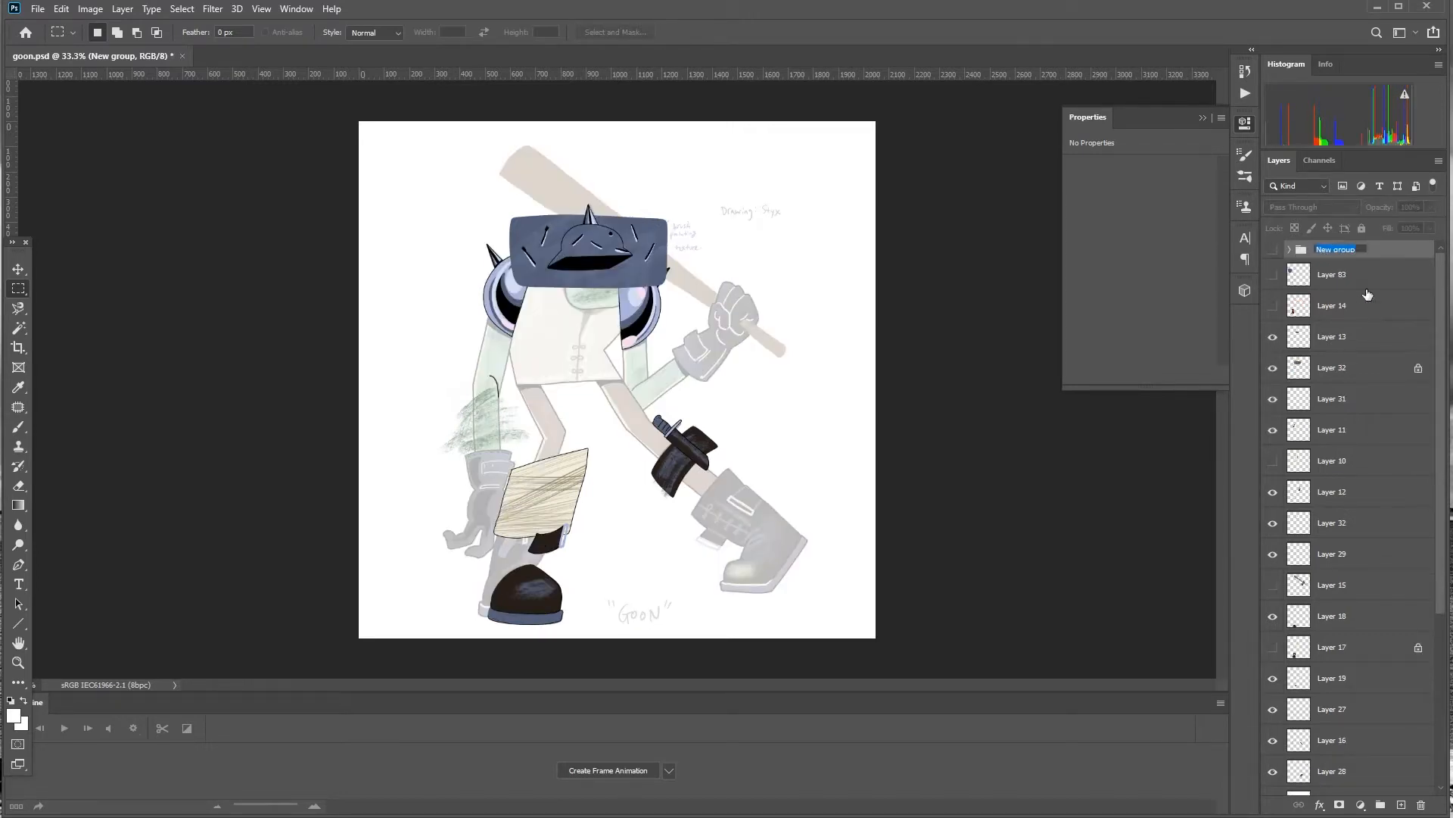
{"action": "type", "text": "sketch"}
{"action": "left_click", "coordinate": [1359, 282]}
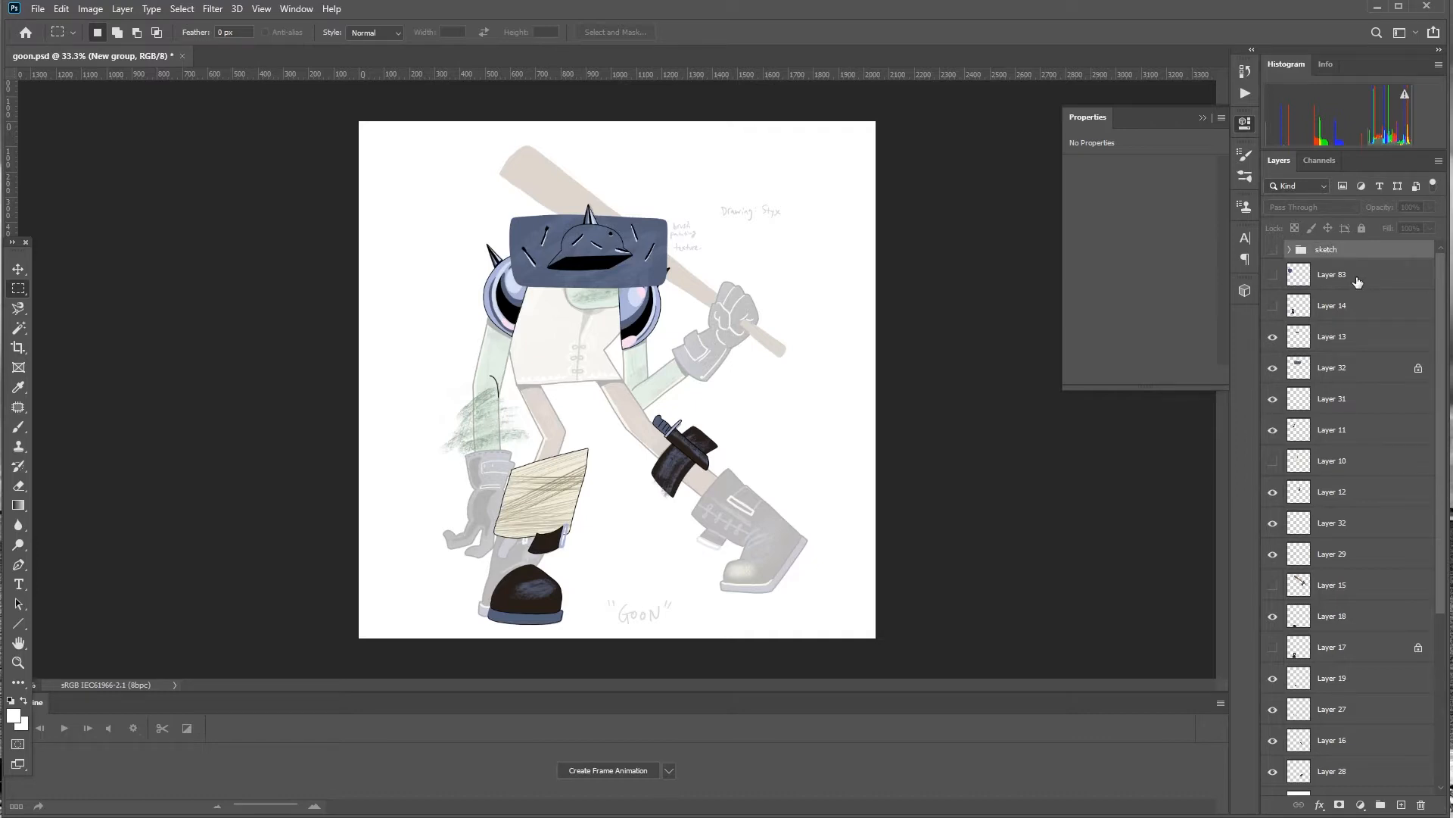
Check what Layer 83 contains by toggling its visibility, and rename the layer color_swatch_shadow
{"action": "left_click", "coordinate": [1273, 275]}
{"action": "left_click", "coordinate": [1273, 275]}
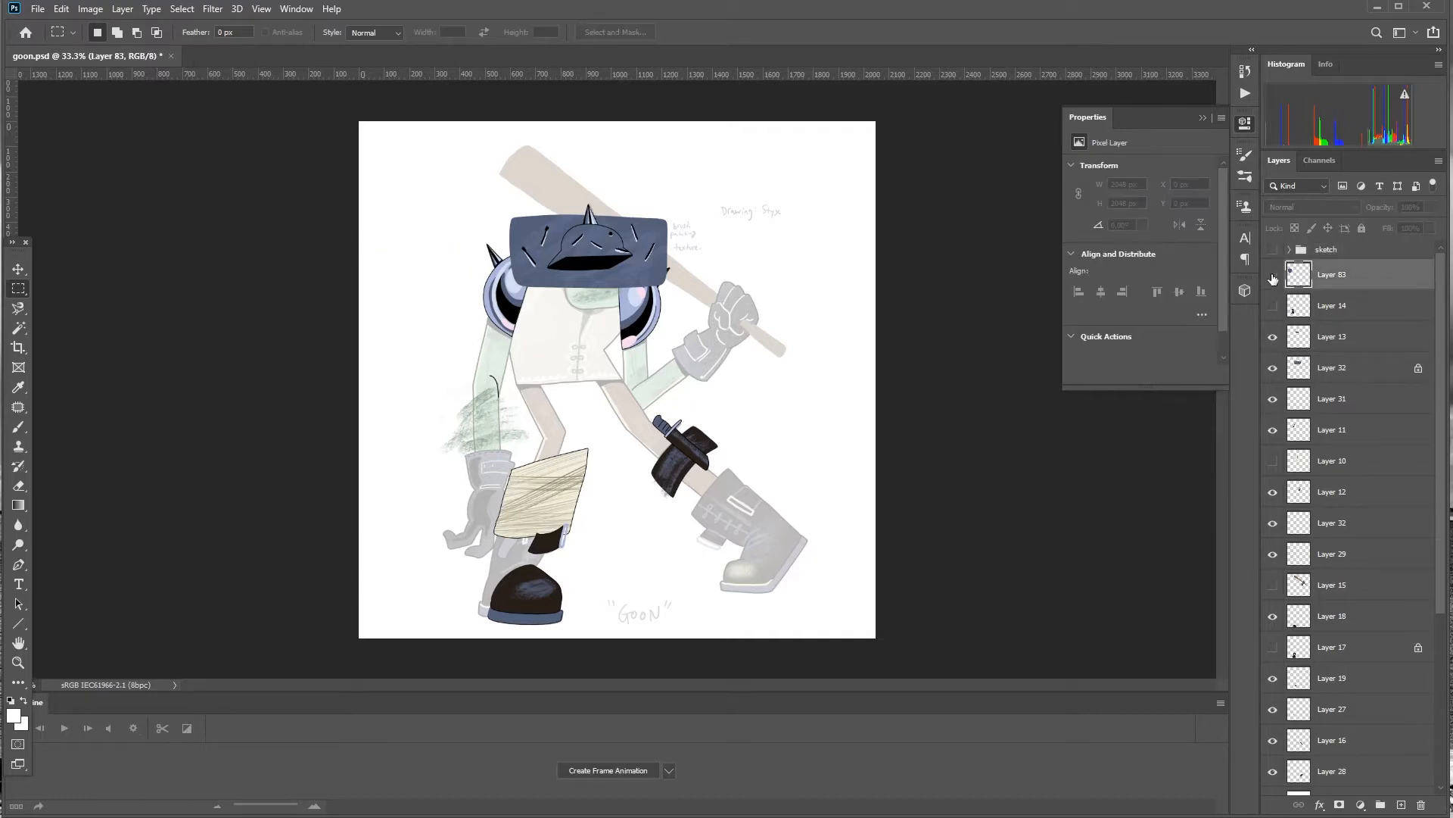
{"action": "left_click", "coordinate": [1272, 276]}
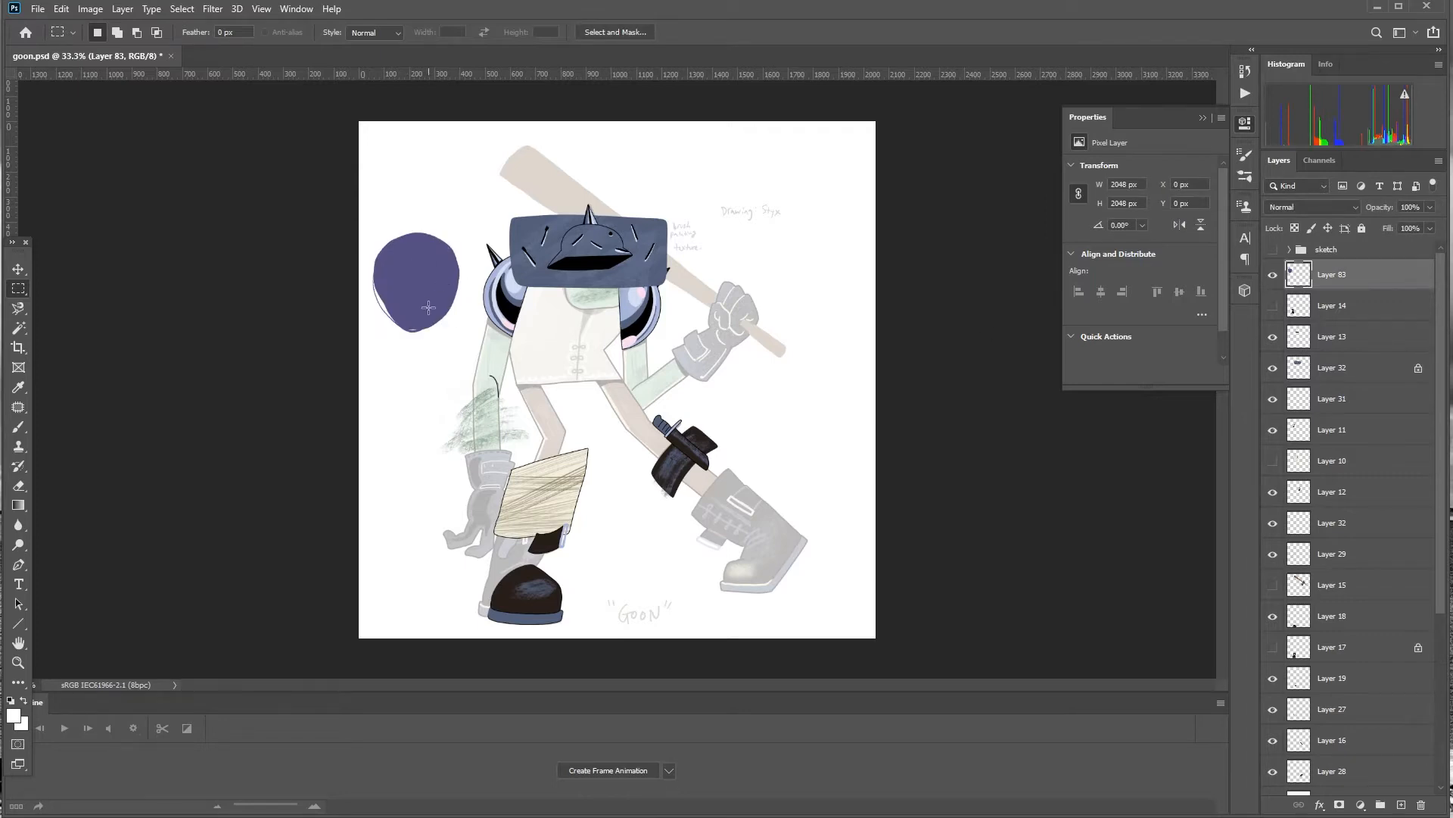
{"action": "double_click", "coordinate": [1338, 275]}
{"action": "key", "text": "BackSpace"}
{"action": "type", "text": "color_ swa"}
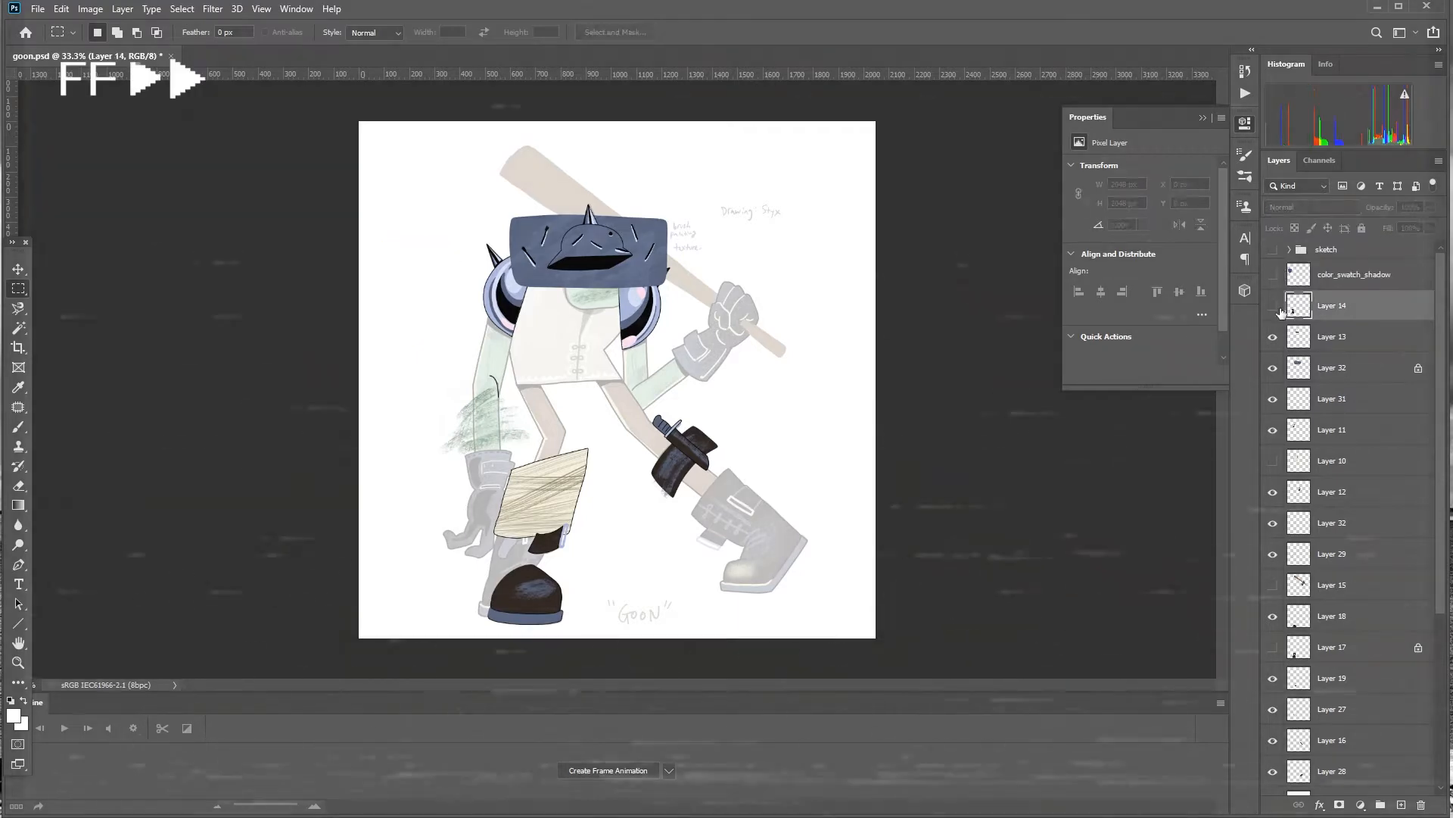
Show Layer 14 and rename it l_hand
{"action": "left_click", "coordinate": [1273, 306]}
{"action": "double_click", "coordinate": [1334, 306]}
{"action": "type", "text": "l_hand"}
Rename Layer 13 as helmet_shape and the locked Layer 32 as helmet_texture
{"action": "double_click", "coordinate": [1340, 337]}
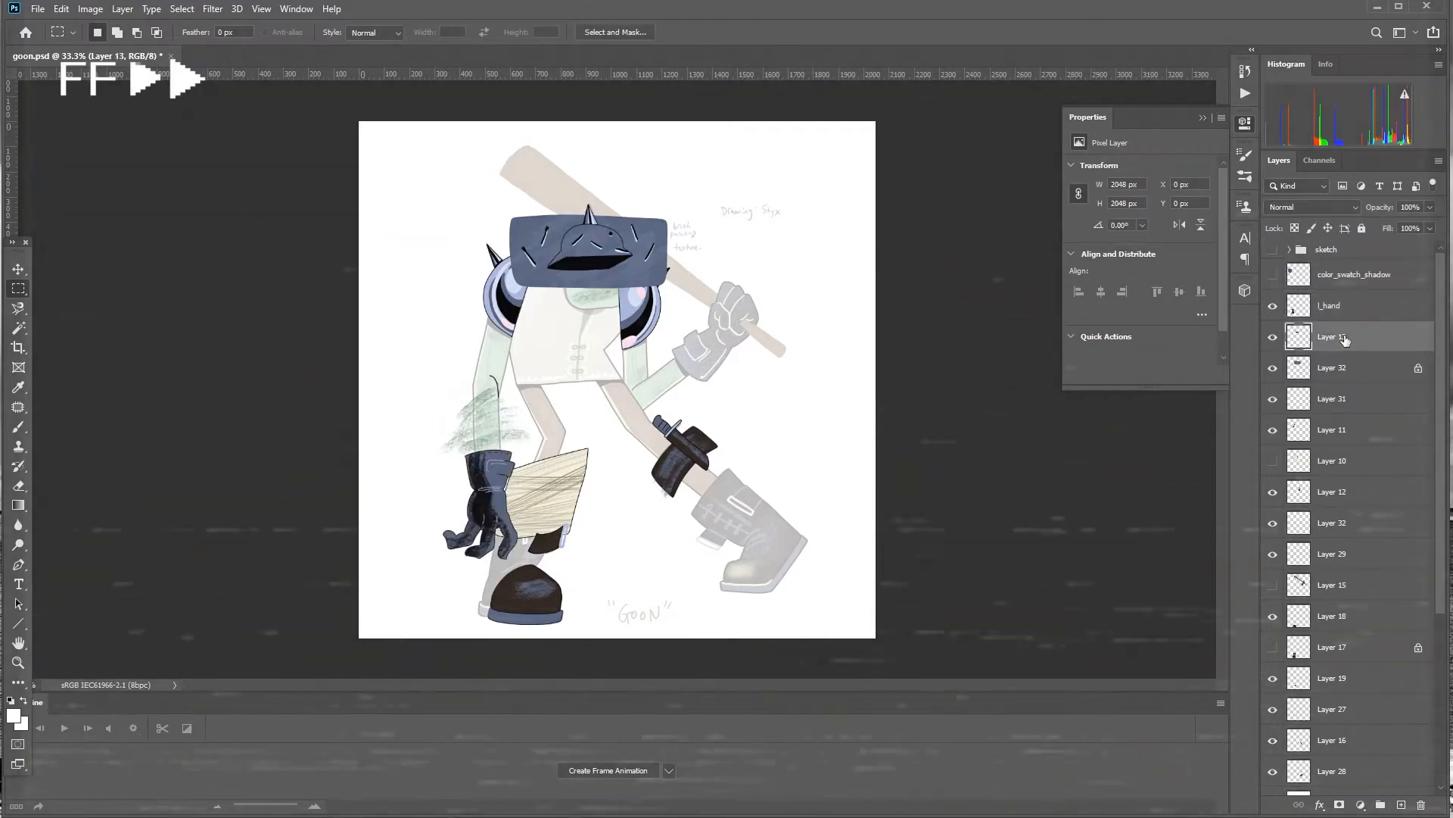
{"action": "type", "text": "helmet_shape"}
{"action": "double_click", "coordinate": [1336, 368]}
{"action": "type", "text": "helmet_texture"}
Rename Layer 31 as face_texture and Layer 11 as l_shoulder_pad
{"action": "double_click", "coordinate": [1336, 399]}
{"action": "type", "text": "face_texture"}
{"action": "double_click", "coordinate": [1334, 430]}
{"action": "type", "text": "l_shoulder_pad"}
Show Layer 10 and rename it torso
{"action": "left_click", "coordinate": [1272, 461]}
{"action": "double_click", "coordinate": [1334, 462]}
{"action": "type", "text": "torso"}
Rename Layer 12 as r_shoulder_pad, the Layer 32 below it as l_arm_crease, and Layer 29 as l_arm_texture
{"action": "double_click", "coordinate": [1334, 493]}
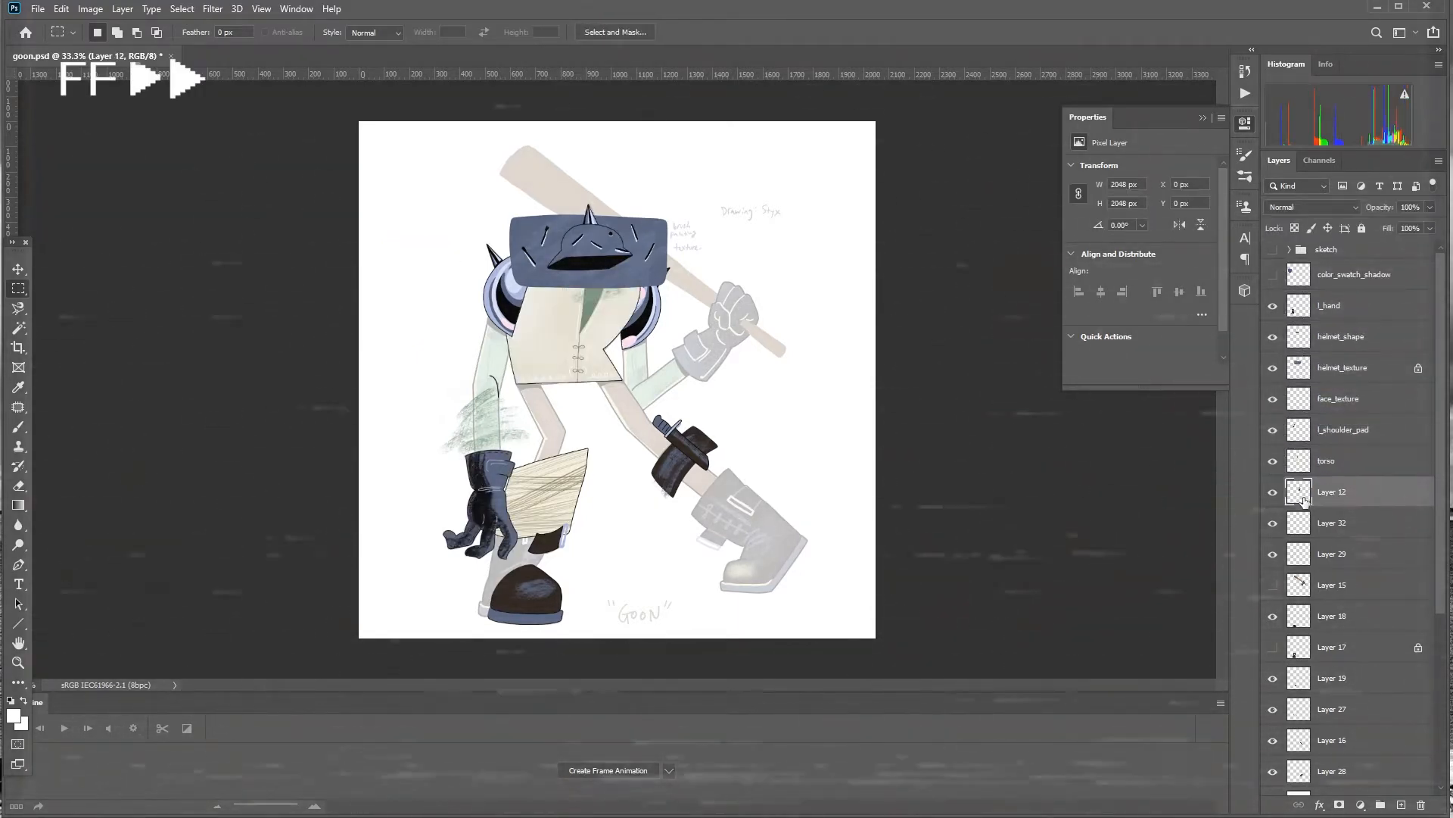
{"action": "type", "text": "_crease"}
{"action": "double_click", "coordinate": [1333, 555]}
{"action": "type", "text": "l_arm_texture"}
Show Layer 15 and rename it r_hand_bat
{"action": "left_click", "coordinate": [1272, 585]}
{"action": "double_click", "coordinate": [1333, 586]}
{"action": "type", "text": "r_hand_bat"}
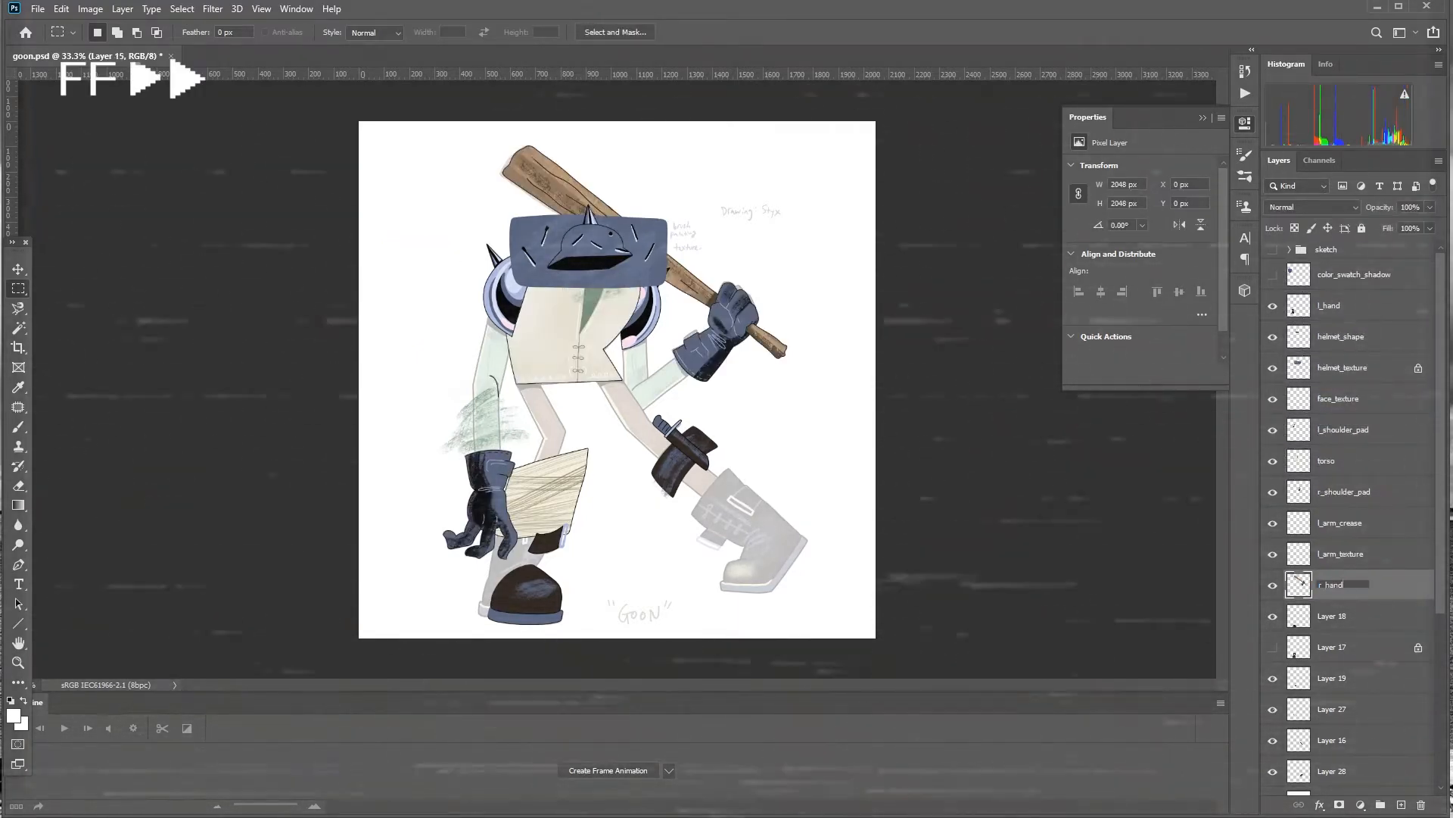
Rename Layers 18, 17 and 19 as l_toe, l_boot and l_bootstrap, making the l_boot layer visible
{"action": "double_click", "coordinate": [1328, 619]}
{"action": "type", "text": "l_toe_boot"}
{"action": "double_click", "coordinate": [1335, 679]}
{"action": "type", "text": "l_bootstrap"}
Rename Layers 27, 16 and 28 as l_bandage, knife and knife_strap
{"action": "double_click", "coordinate": [1334, 710]}
{"action": "type", "text": "l_bandage"}
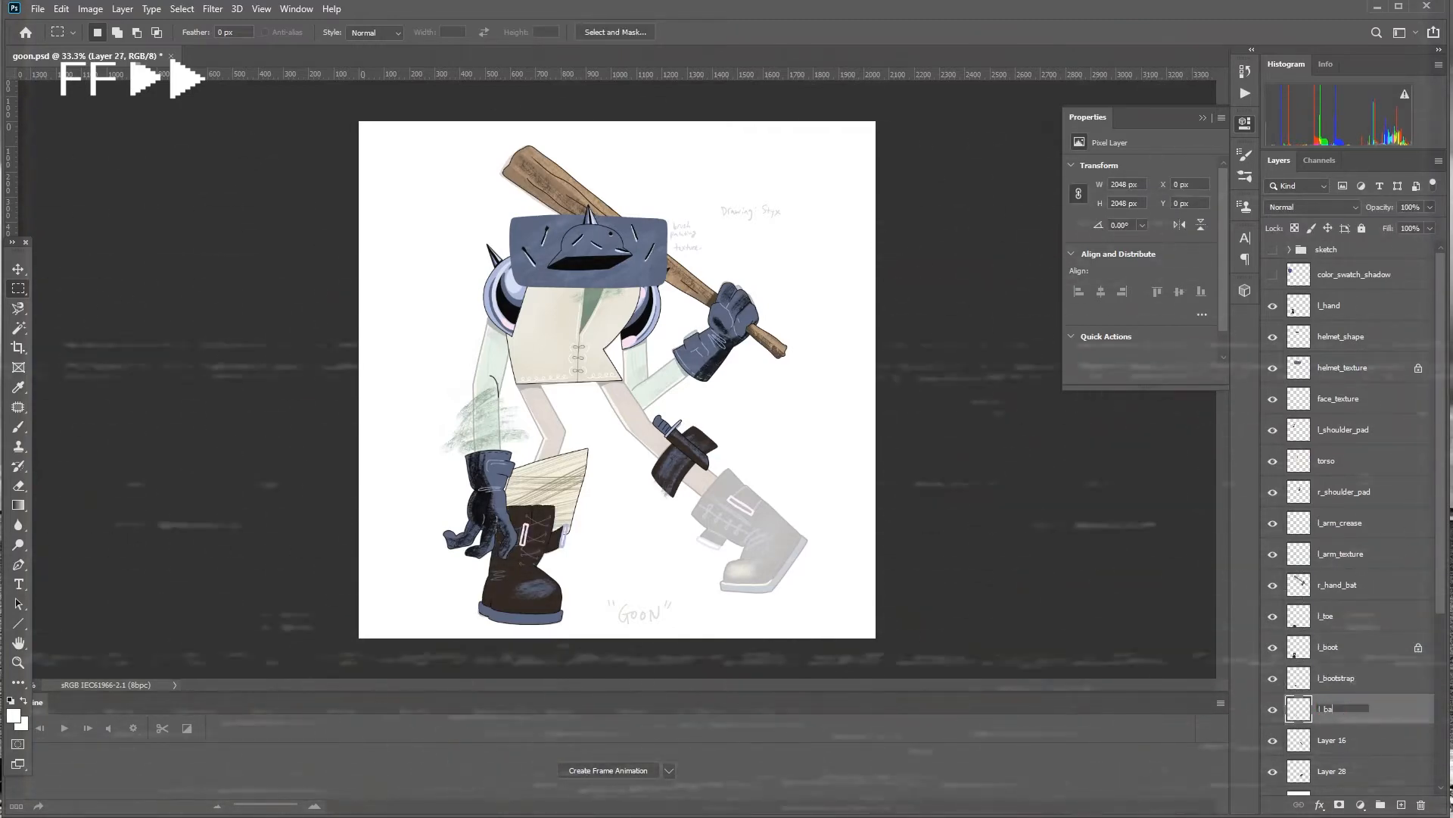
{"action": "double_click", "coordinate": [1334, 742]}
{"action": "type", "text": "knife"}
{"action": "double_click", "coordinate": [1333, 771]}
Delete the leftover layer above the lower layer group and collapse that group
{"action": "left_click", "coordinate": [1327, 695]}
{"action": "key", "text": "Delete"}
{"action": "left_click", "coordinate": [1290, 684]}
Rename the lower layer group above Background as sketch_2 and hide it
{"action": "double_click", "coordinate": [1334, 754]}
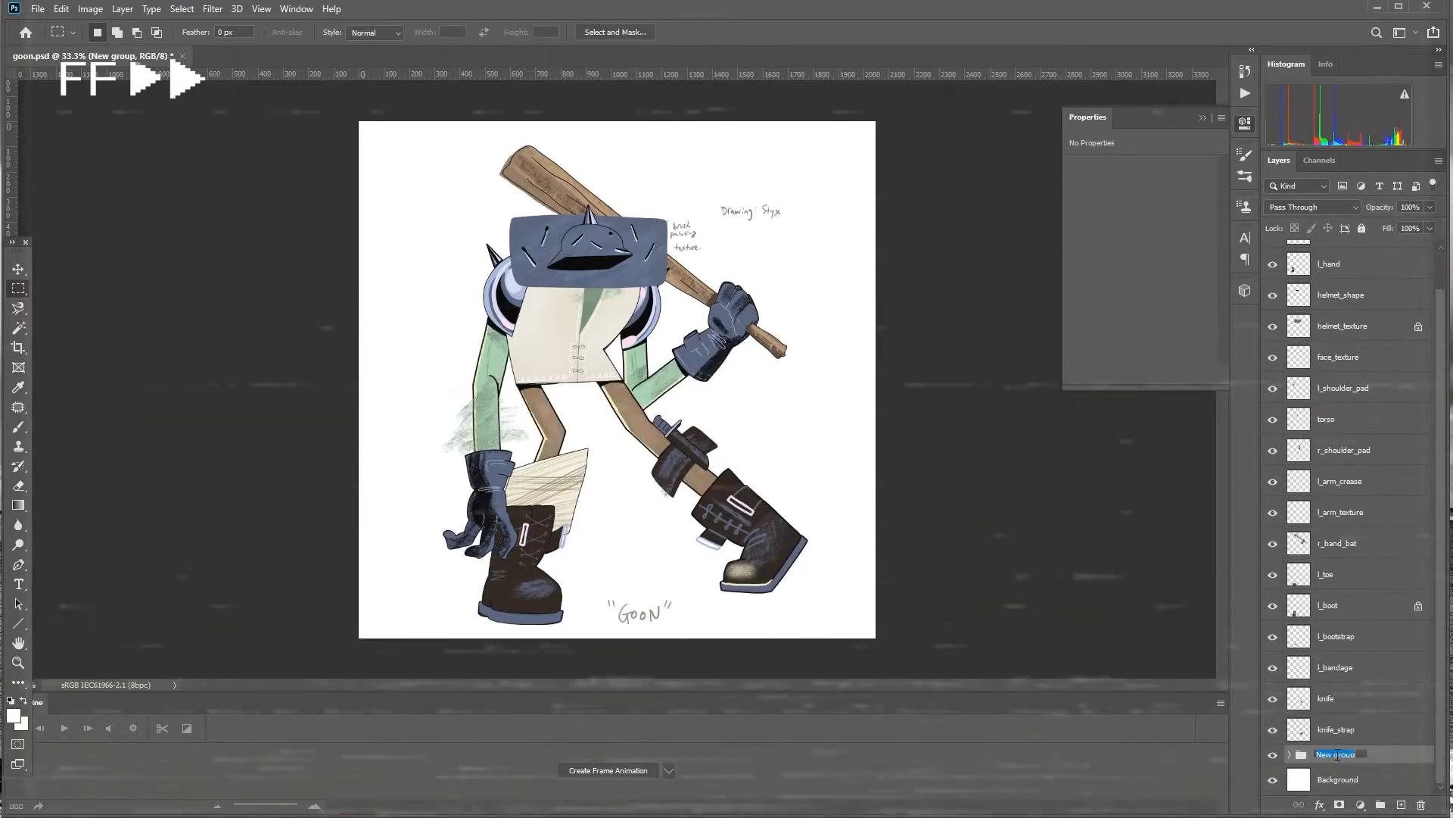
{"action": "type", "text": "sketch_2"}
{"action": "left_click", "coordinate": [1337, 730]}
{"action": "left_click", "coordinate": [1273, 754]}
{"action": "left_click_drag", "start_coordinate": [1441, 522], "coordinate": [1443, 504]}
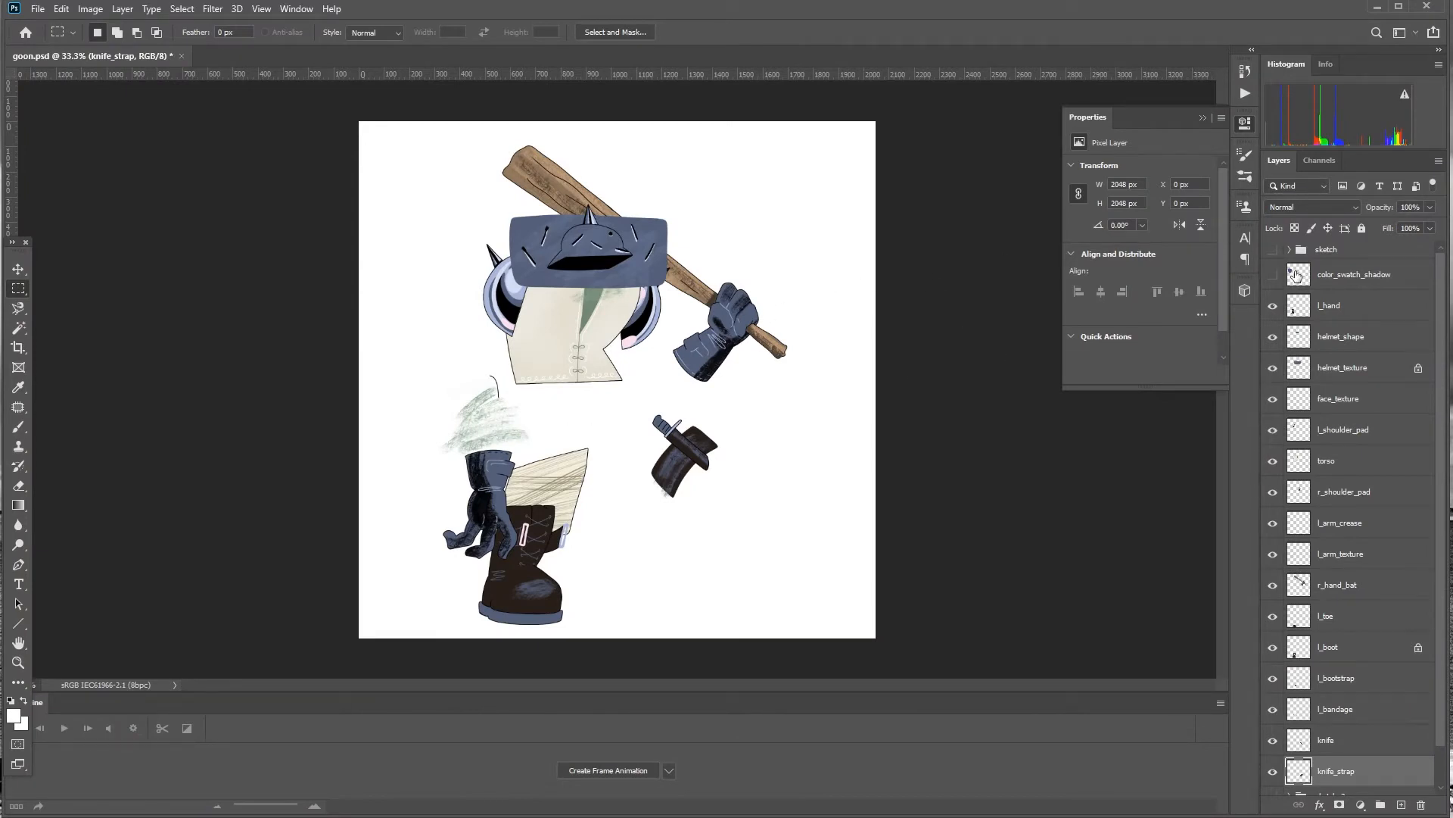
Show the color_swatch_shadow layer and give it a layer mask made from its own pixel outline
{"action": "left_click_drag", "start_coordinate": [1303, 279], "coordinate": [1305, 281]}
{"action": "left_click", "coordinate": [1304, 281], "text": "ctrl"}
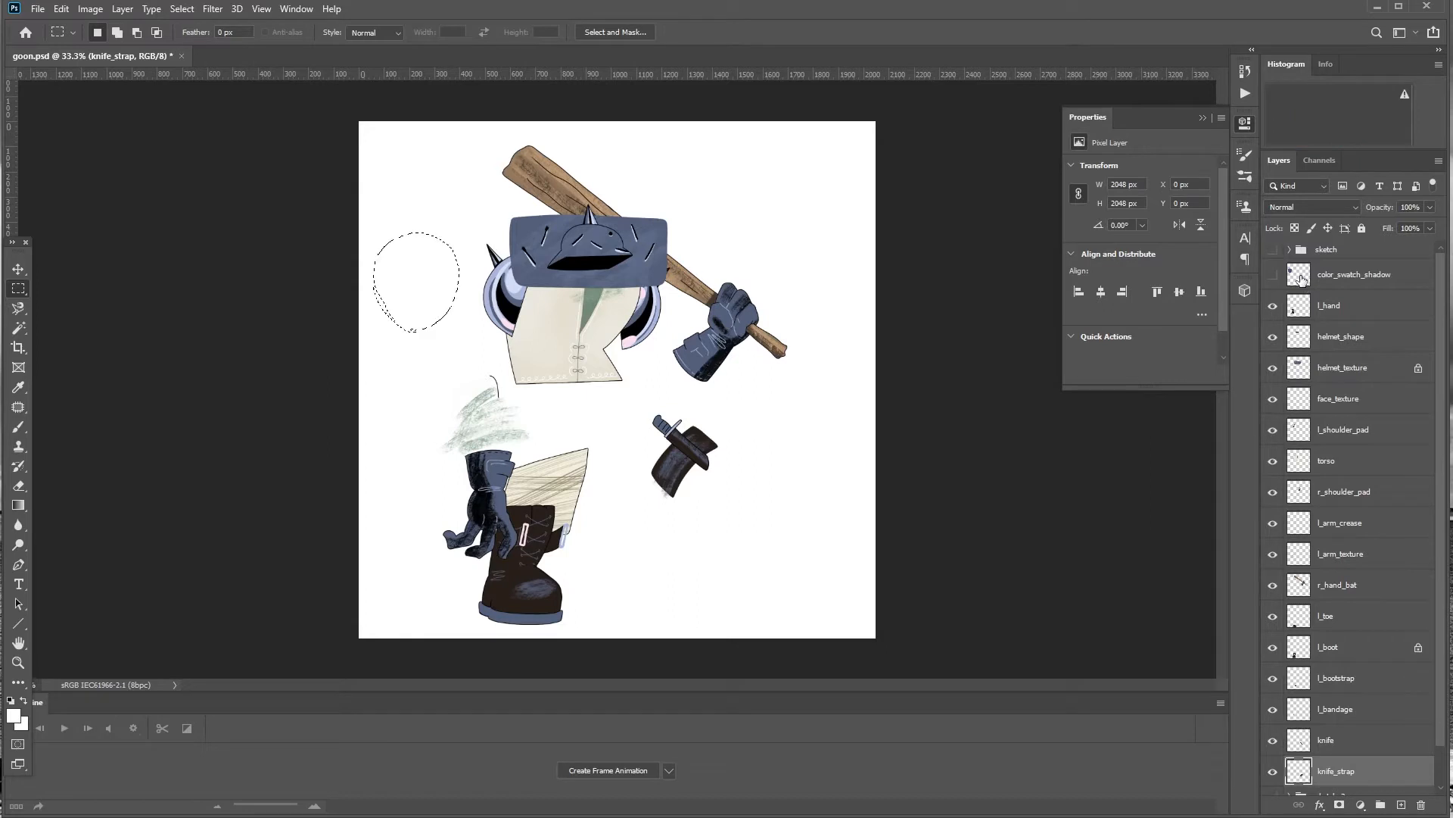
{"action": "left_click", "coordinate": [1273, 275]}
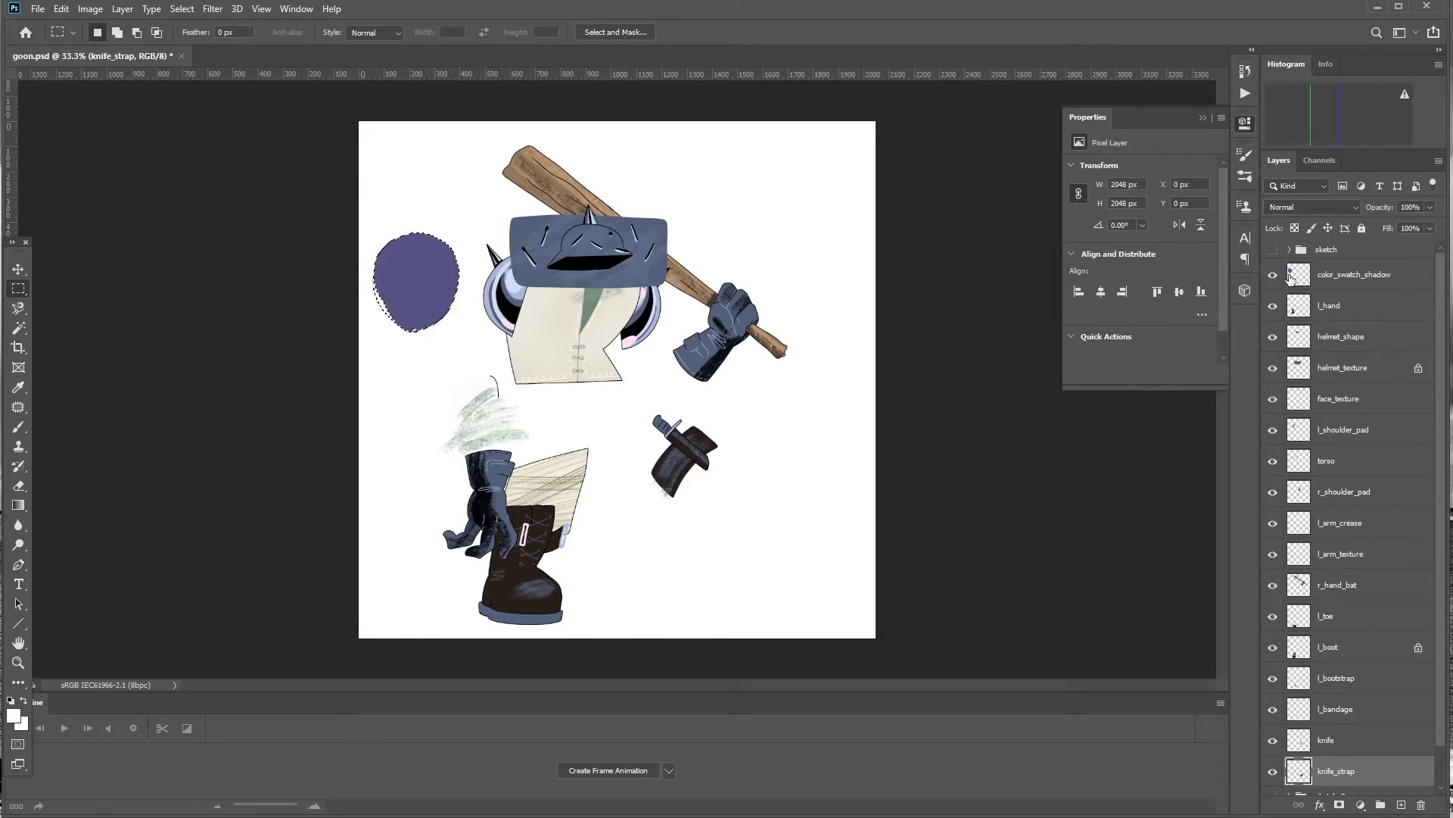
{"action": "left_click", "coordinate": [1340, 807]}
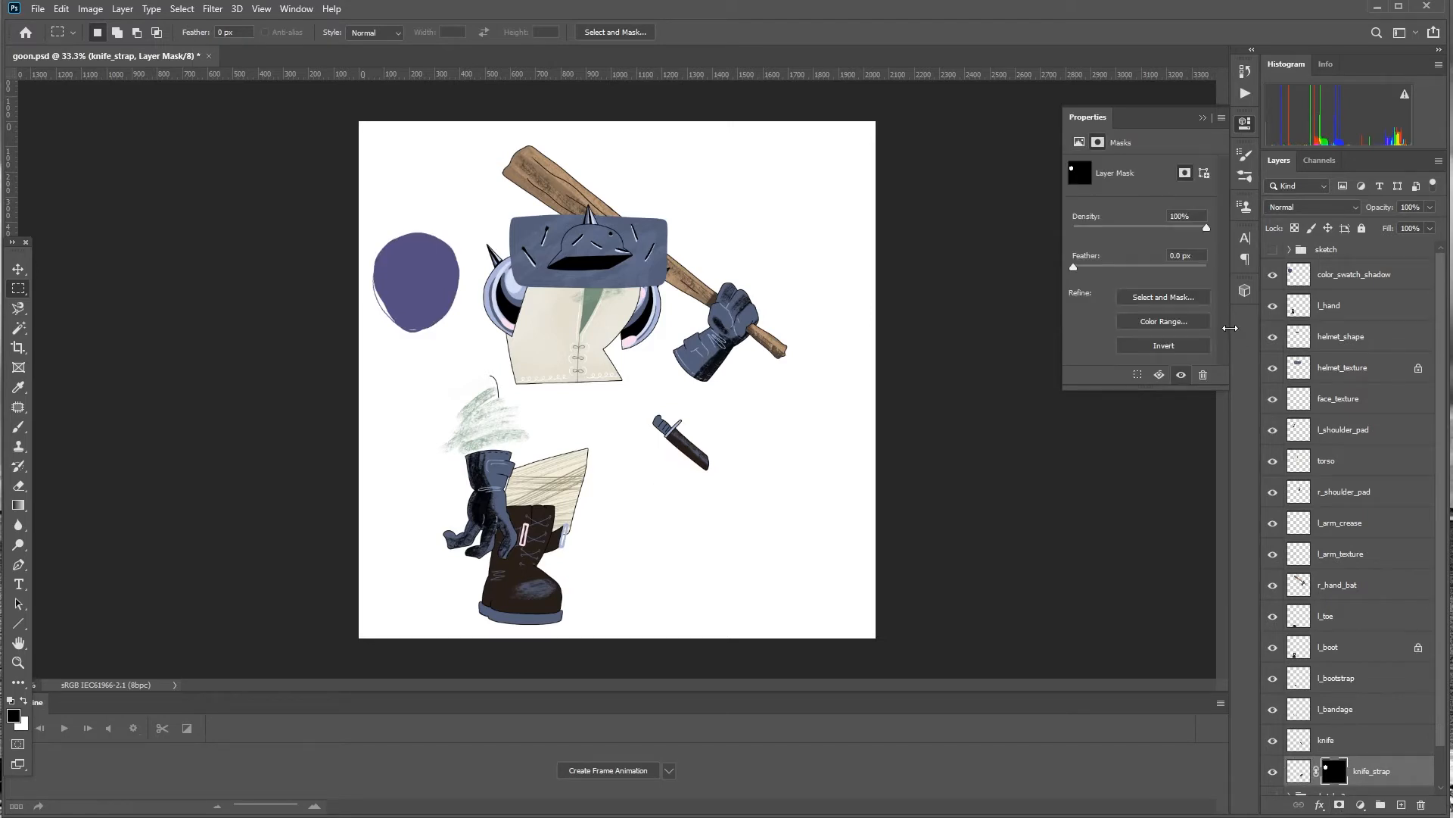
{"action": "key", "text": "ctrl+z"}
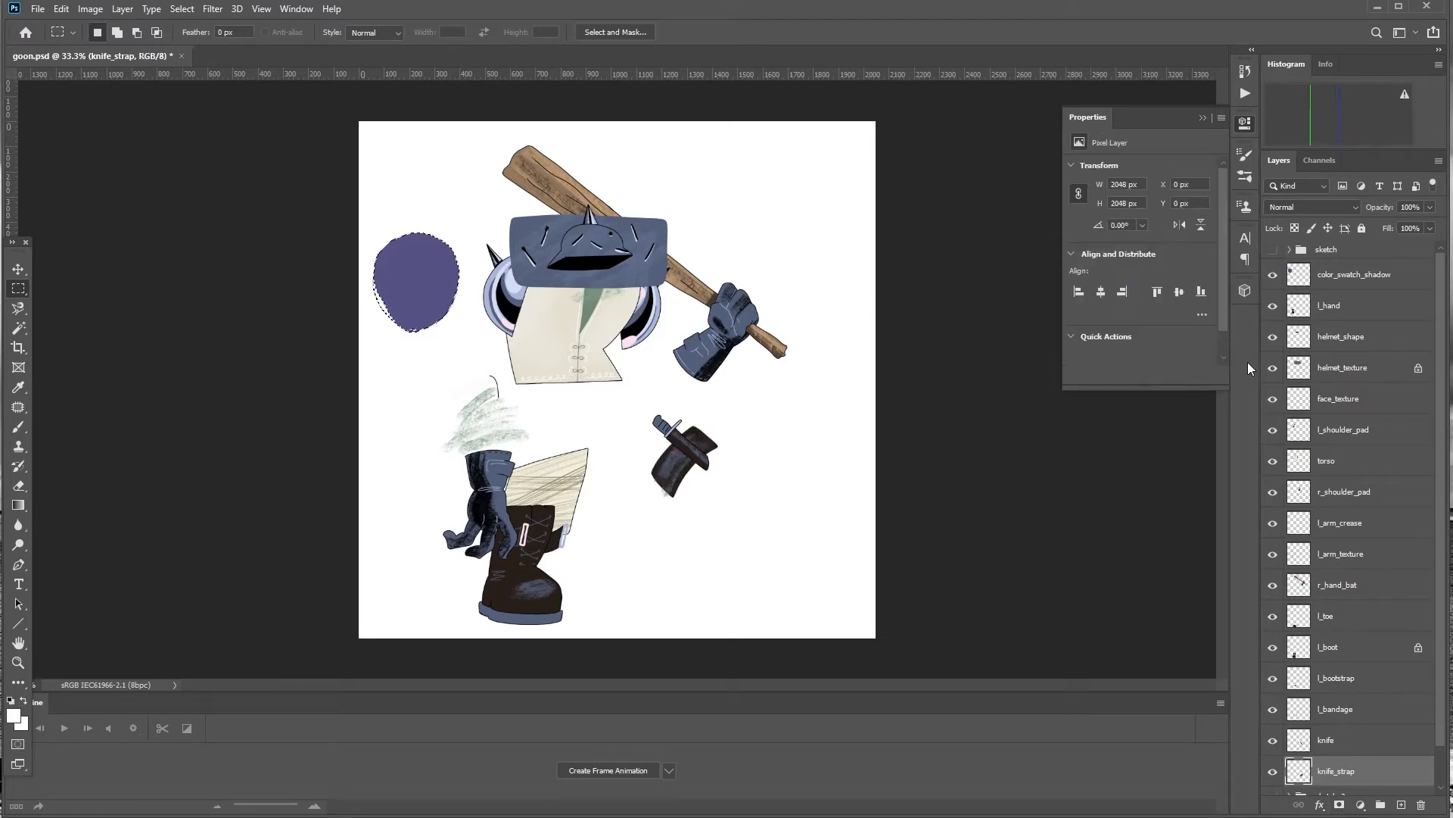
{"action": "left_click", "coordinate": [1325, 277]}
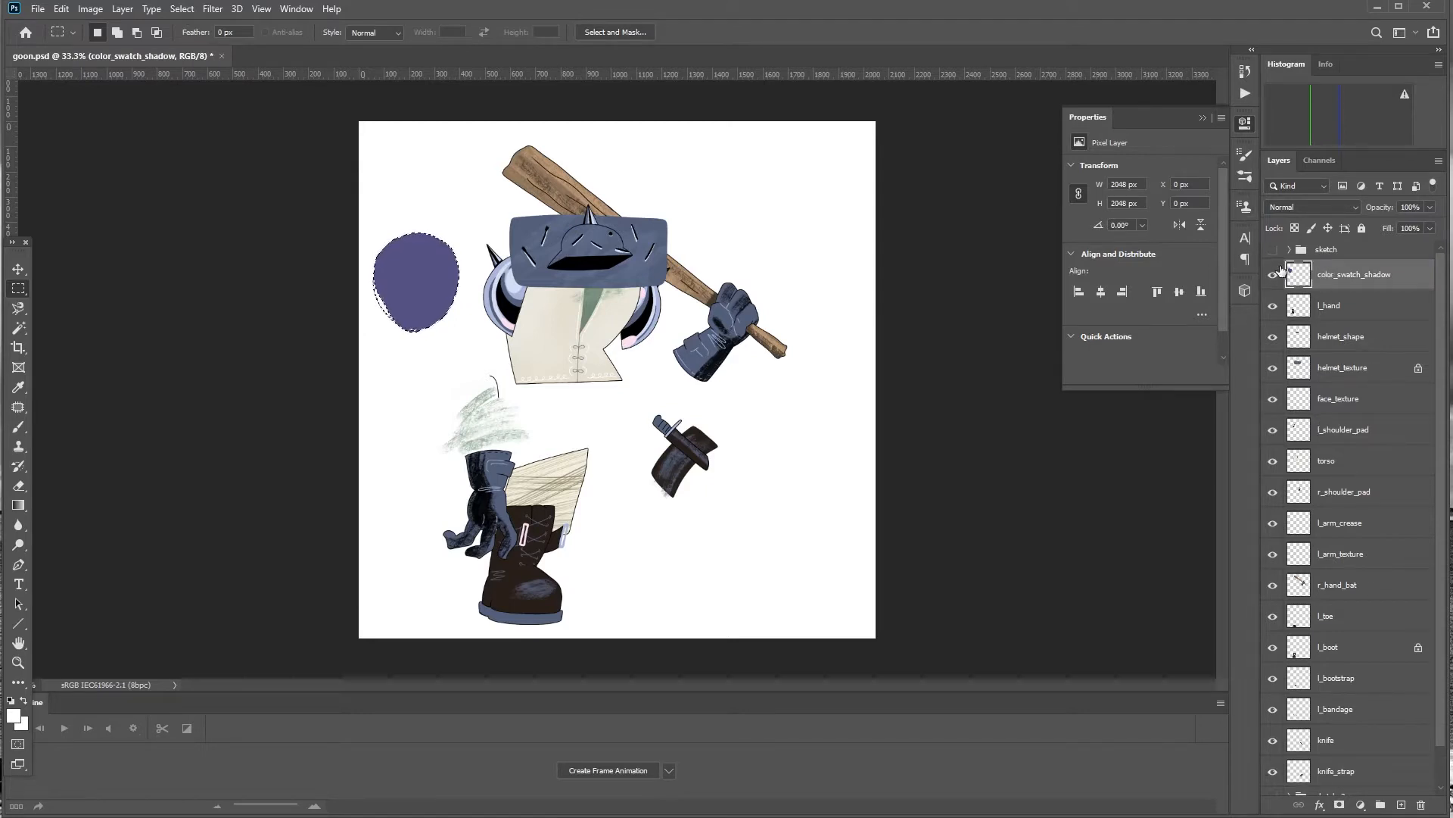
{"action": "left_click", "coordinate": [1340, 806]}
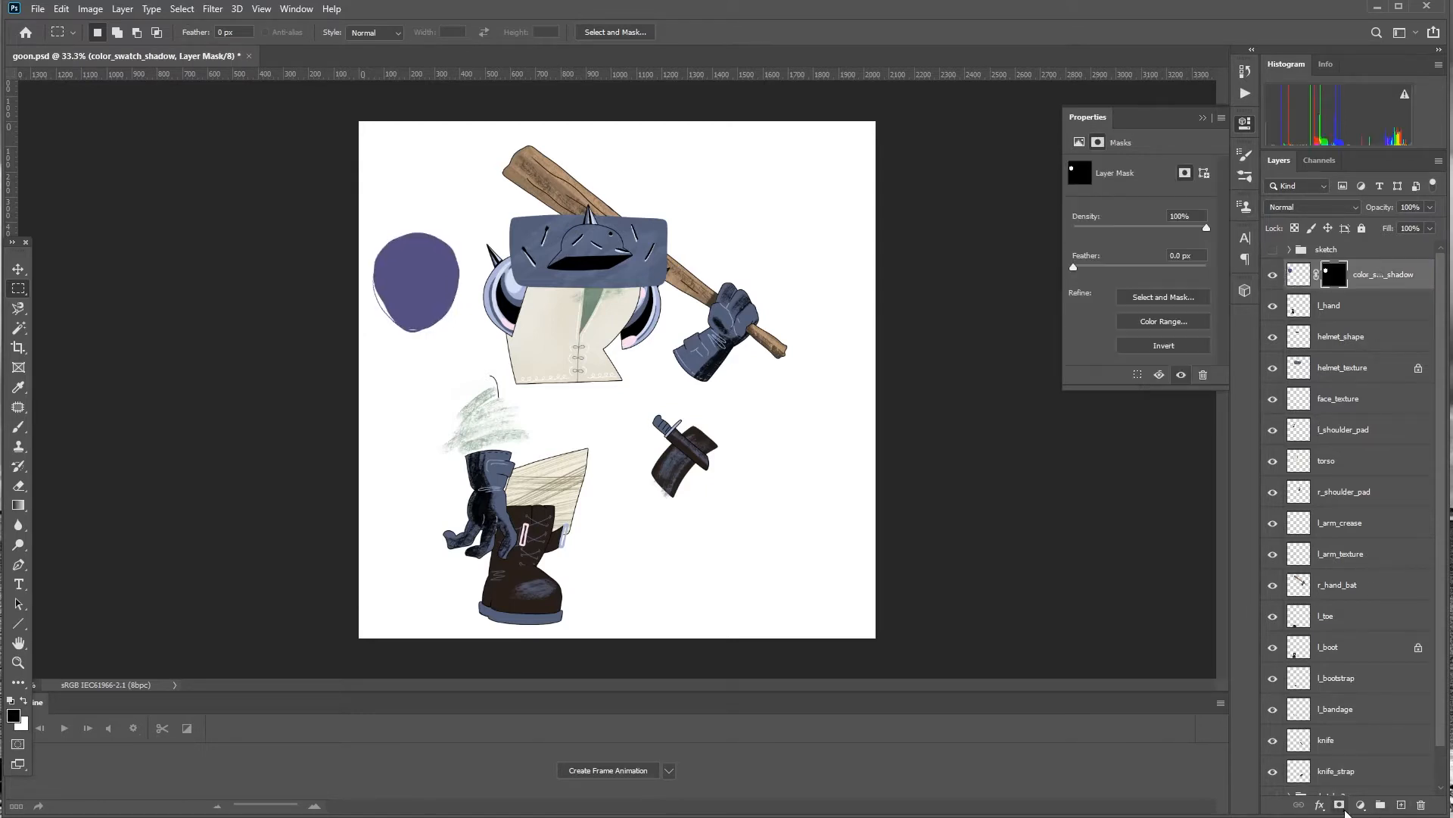
Add a layer mask to l_hand from a selection of its own pixels
{"action": "left_click", "coordinate": [1294, 315]}
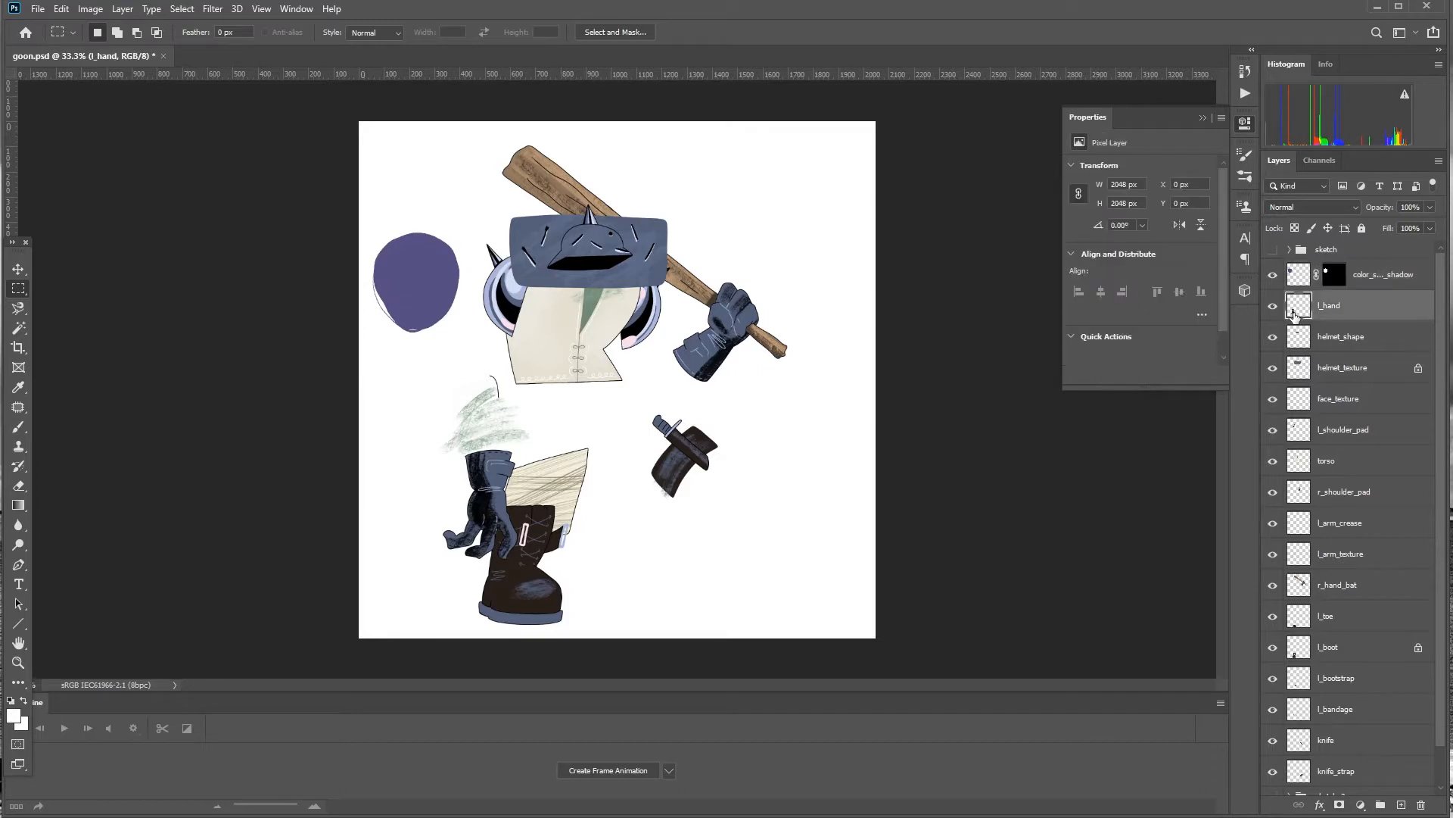
{"action": "left_click", "coordinate": [1295, 315], "text": "ctrl"}
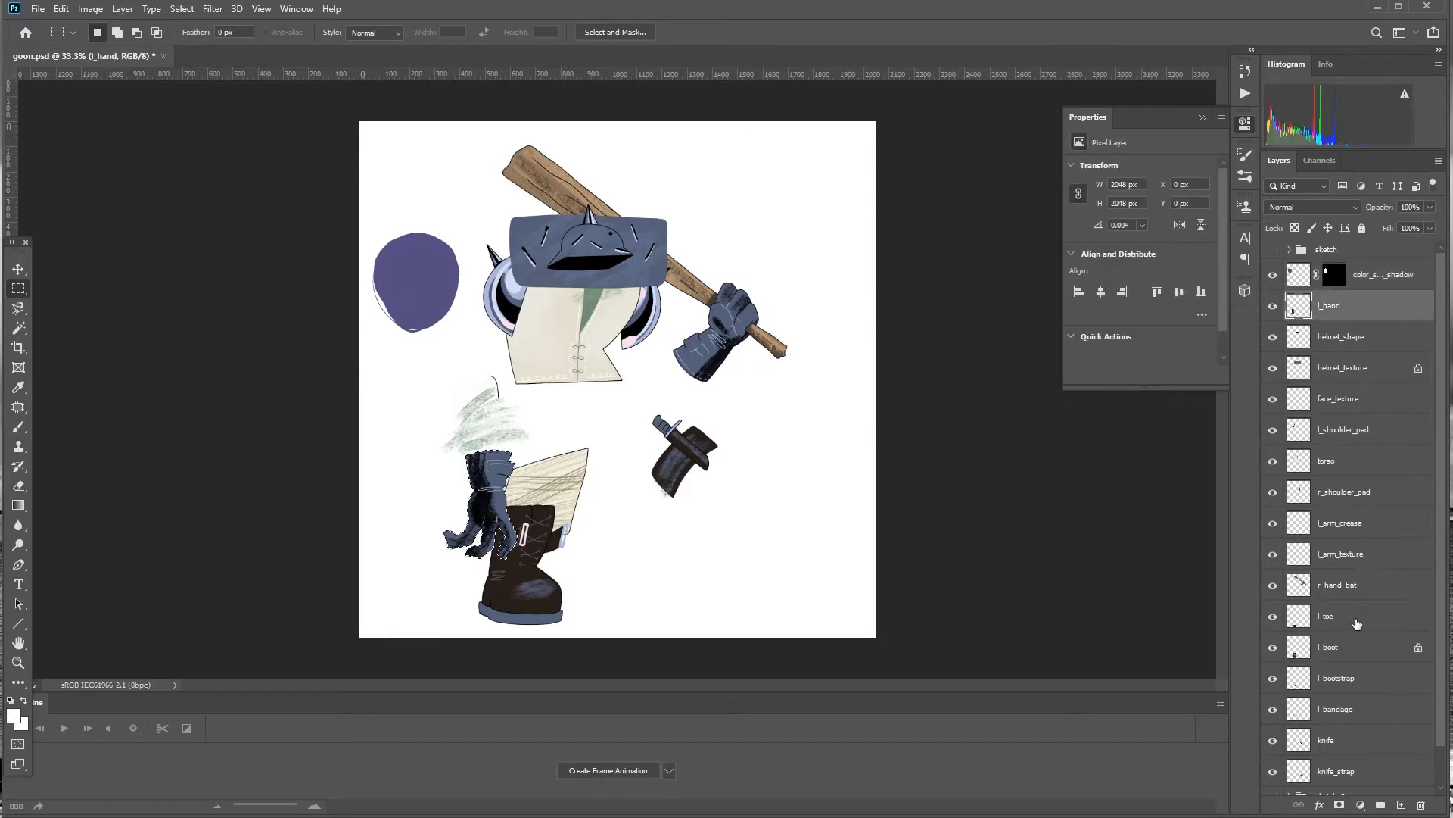
{"action": "left_click", "coordinate": [1339, 805]}
Add layer masks to helmet_shape and helmet_texture, each from a selection of the layer's own pixels
{"action": "left_click", "coordinate": [1297, 340]}
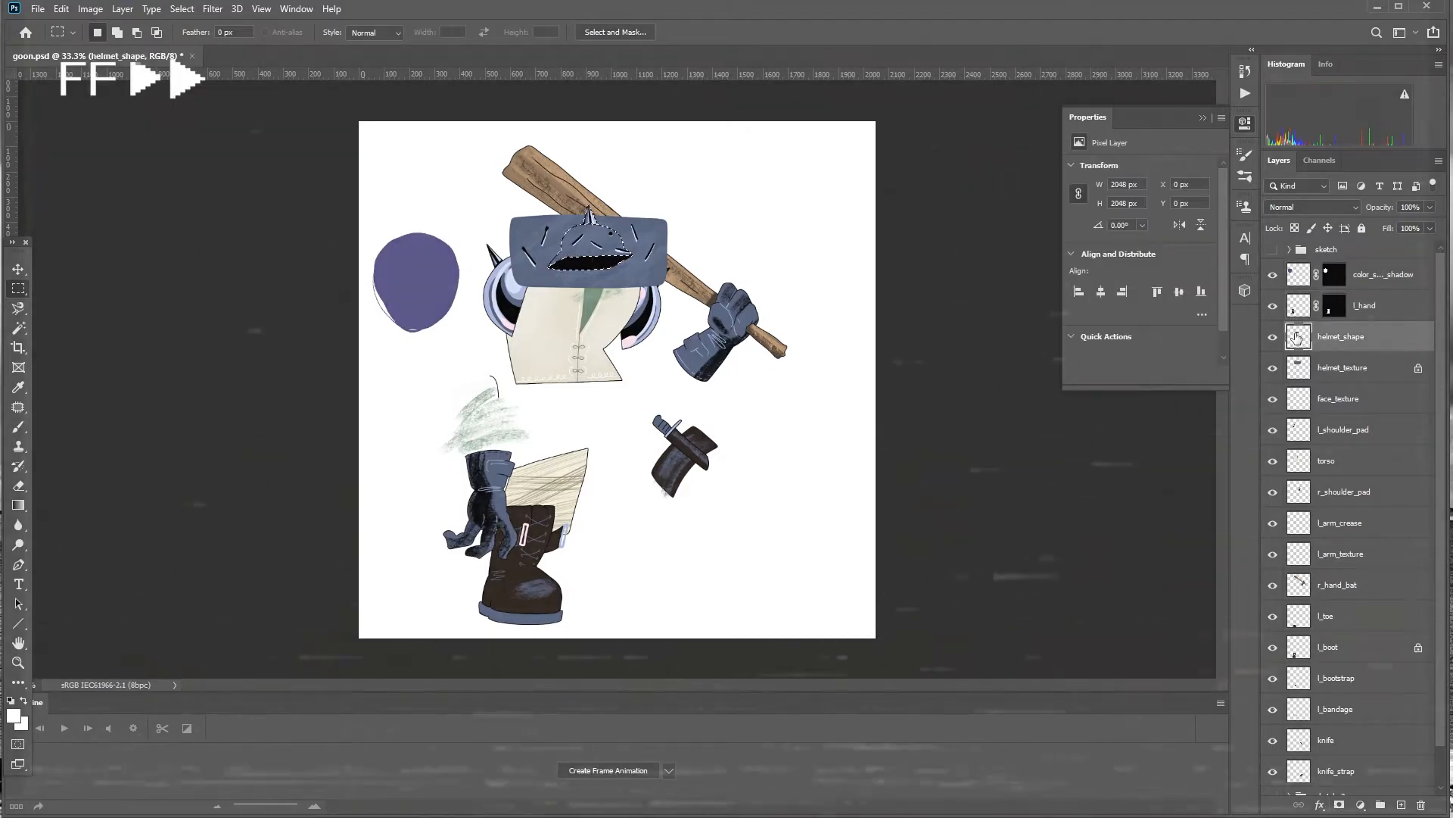
{"action": "left_click", "coordinate": [1297, 339], "text": "ctrl"}
{"action": "left_click", "coordinate": [1339, 805]}
{"action": "left_click", "coordinate": [1298, 368]}
{"action": "left_click", "coordinate": [1298, 368], "text": "ctrl"}
{"action": "left_click", "coordinate": [1339, 805]}
Try to mask the face_texture layer from a selection of its own pixels
{"action": "left_click", "coordinate": [1297, 399]}
{"action": "left_click", "coordinate": [1297, 399], "text": "ctrl"}
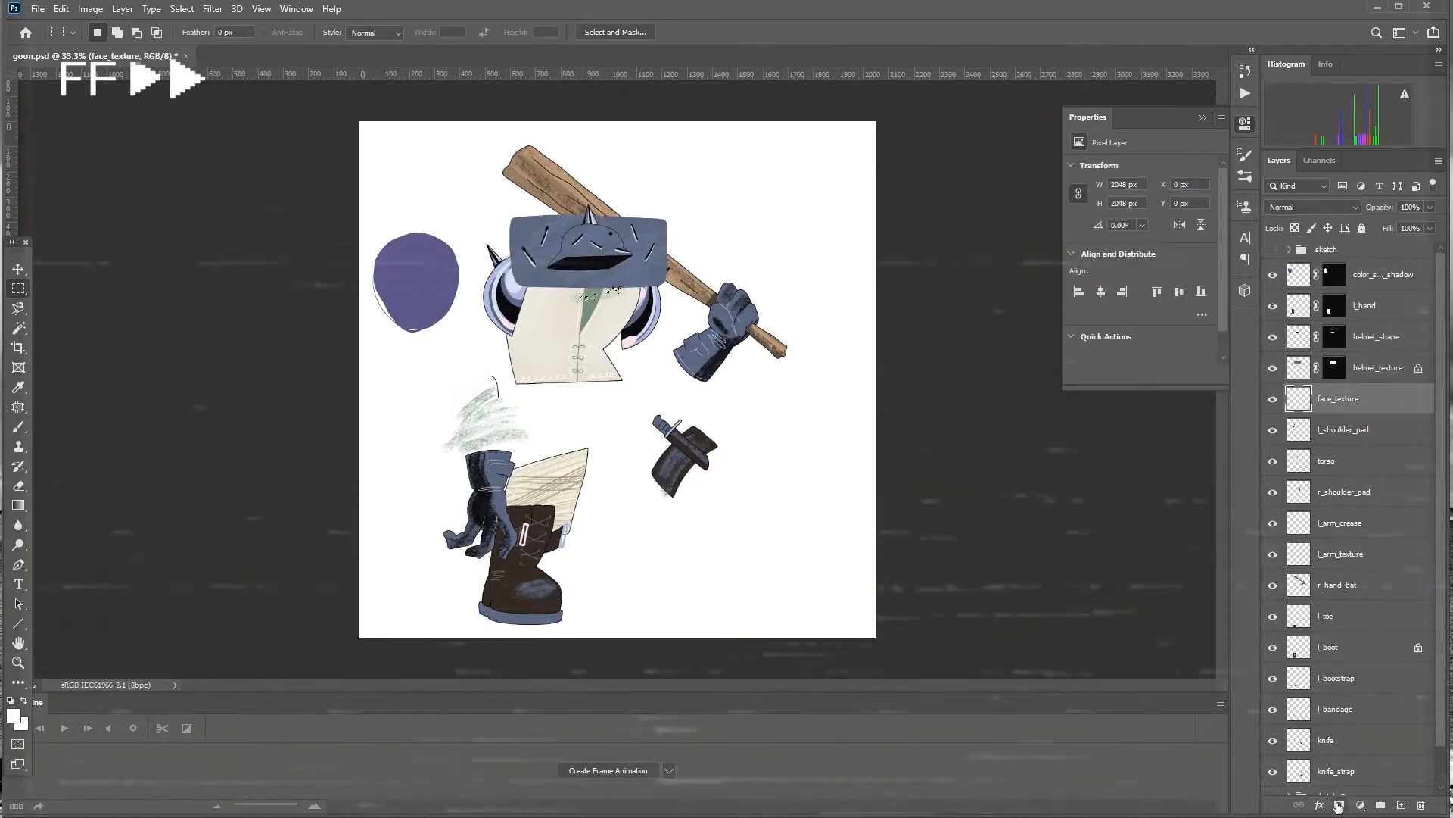
{"action": "left_click", "coordinate": [1340, 805]}
{"action": "key", "text": "ctrl+z"}
Retry masking face_texture from its loaded pixel selection and inspect the resulting texture, then undo the mask
{"action": "left_click", "coordinate": [1305, 439]}
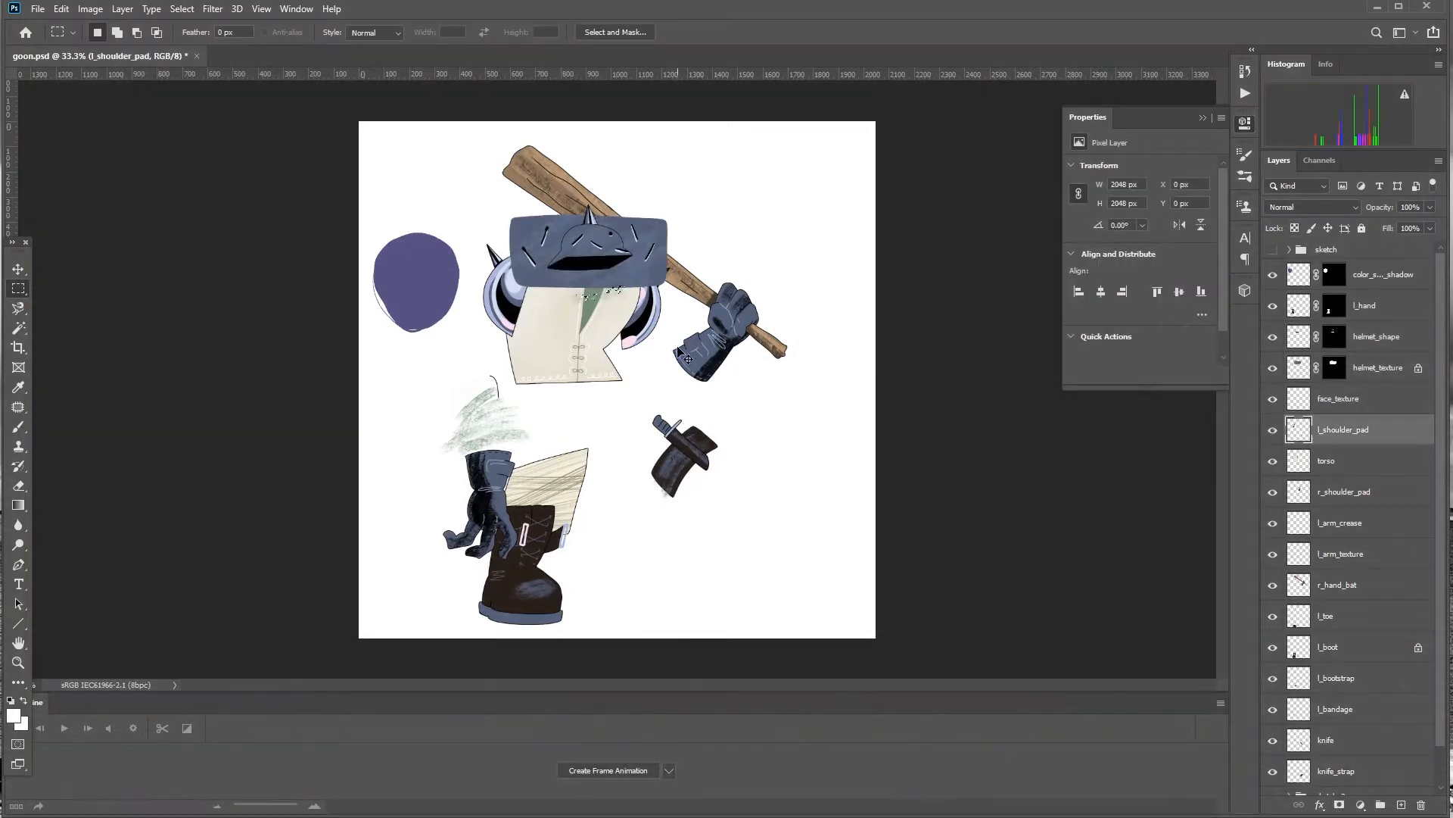
{"action": "key", "text": "ctrl+plus"}
{"action": "key", "text": "ctrl+plus"}
{"action": "key", "text": "ctrl+plus"}
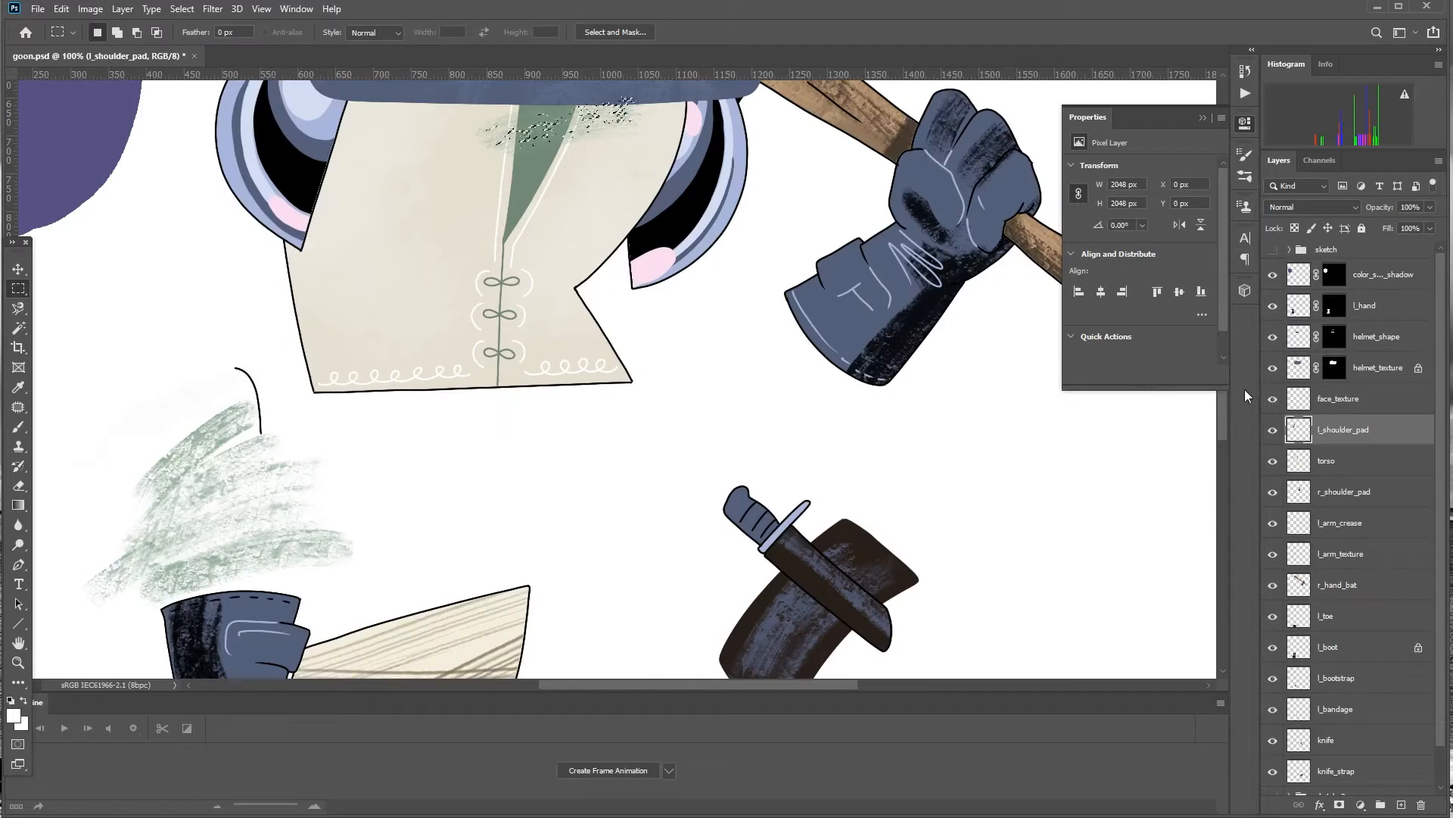
{"action": "left_click", "coordinate": [1337, 399]}
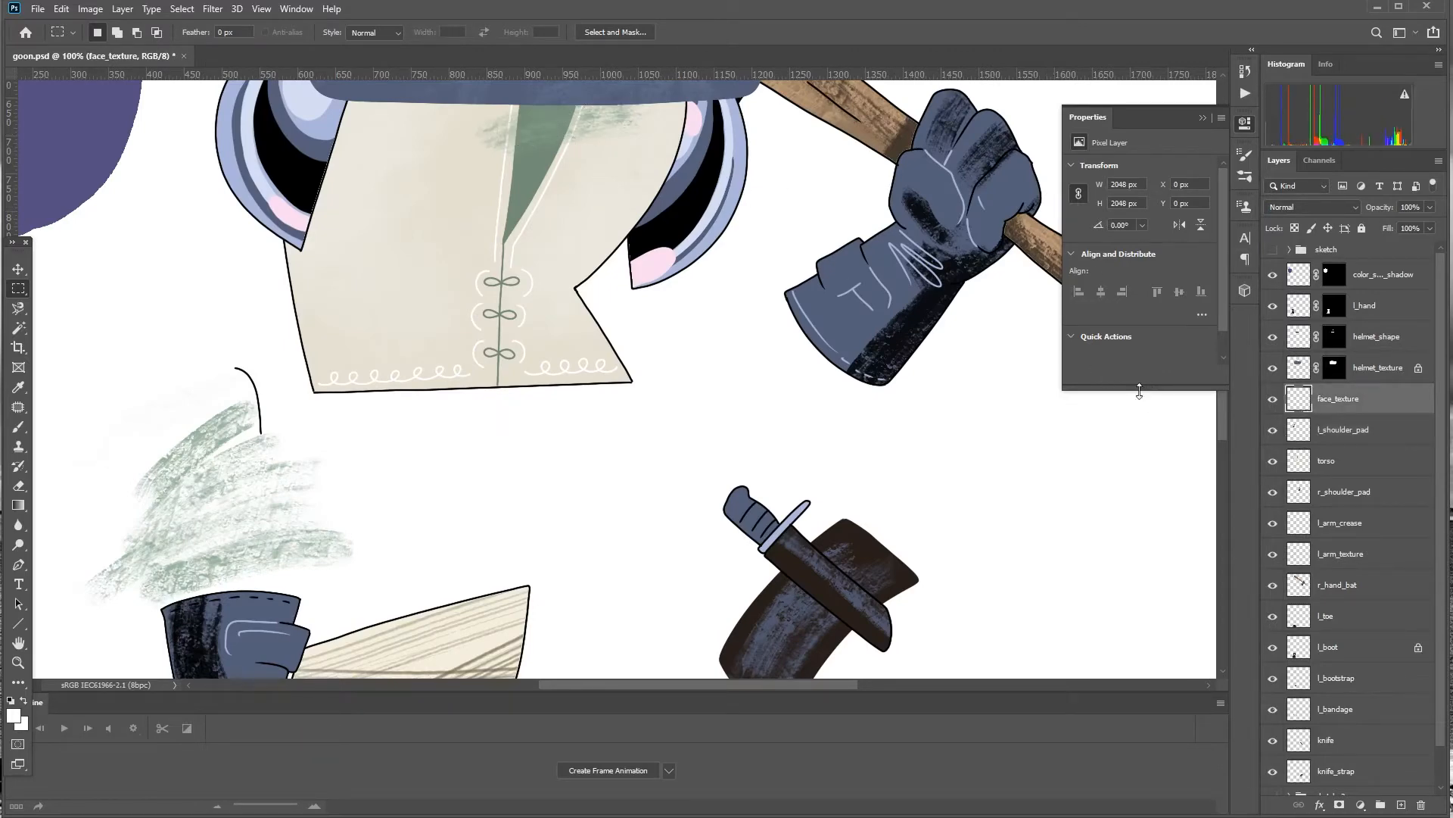
{"action": "left_click", "coordinate": [1299, 399], "text": "ctrl"}
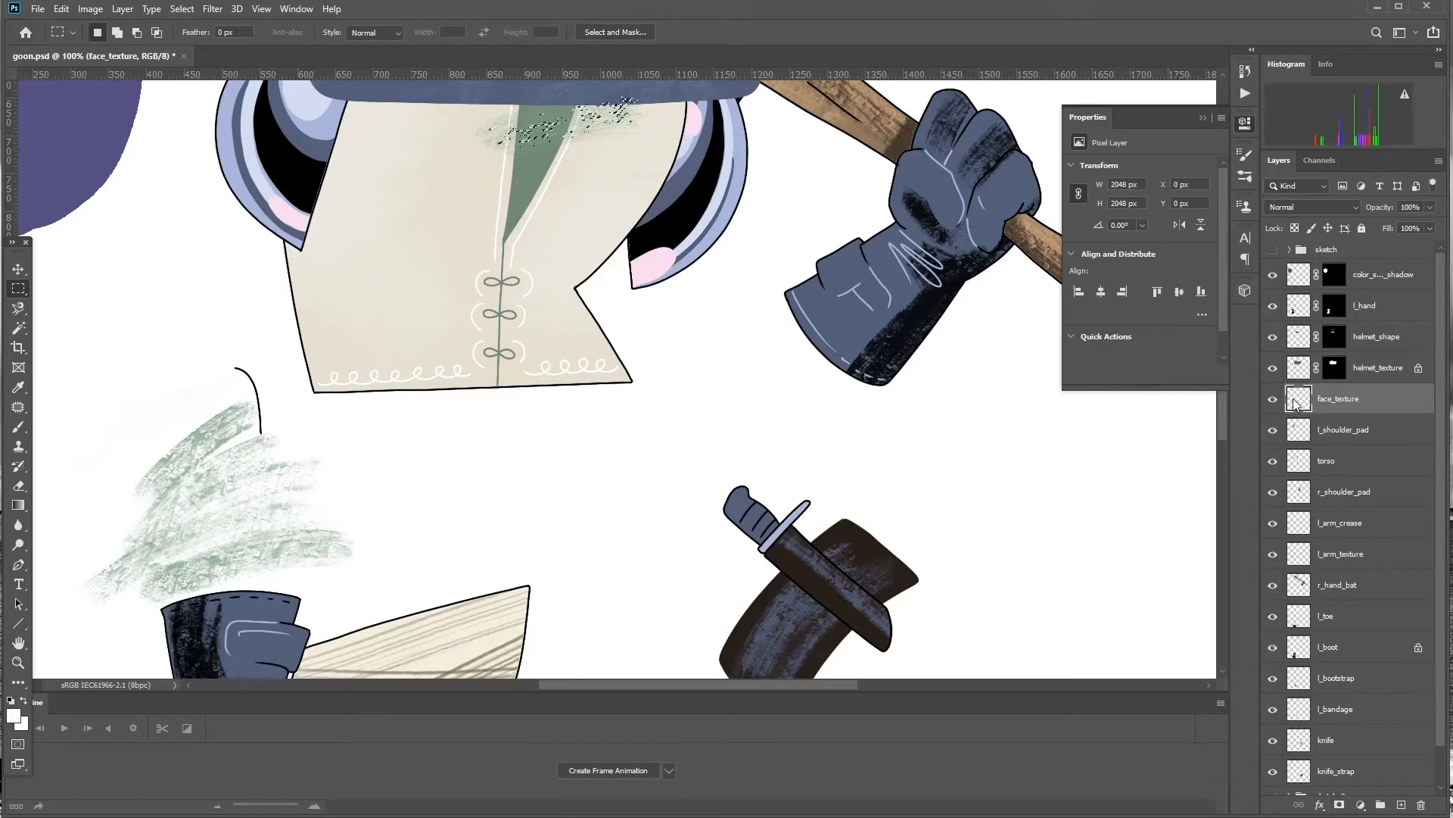
{"action": "left_click", "coordinate": [1340, 806]}
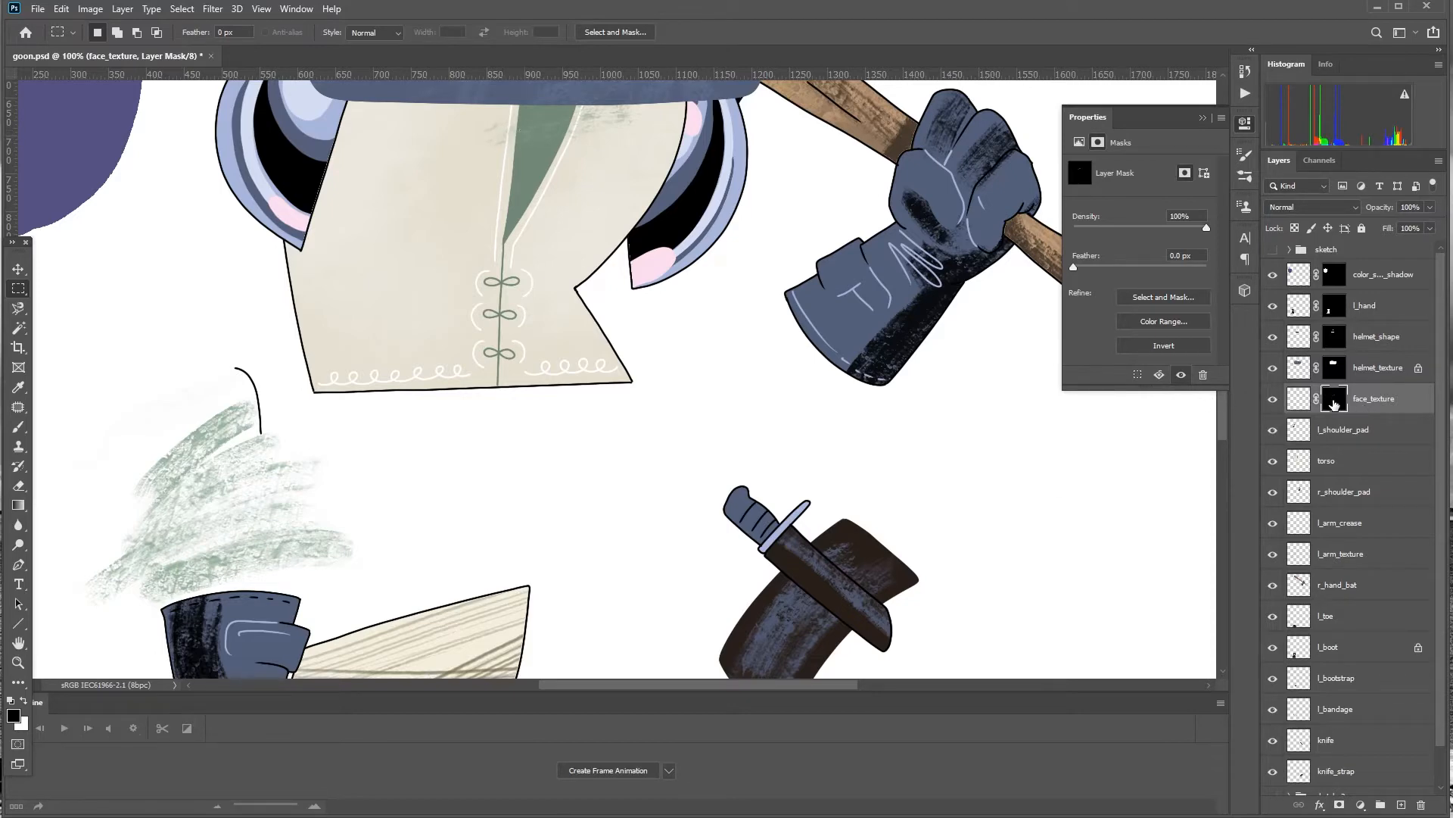
{"action": "key", "text": "ctrl+z"}
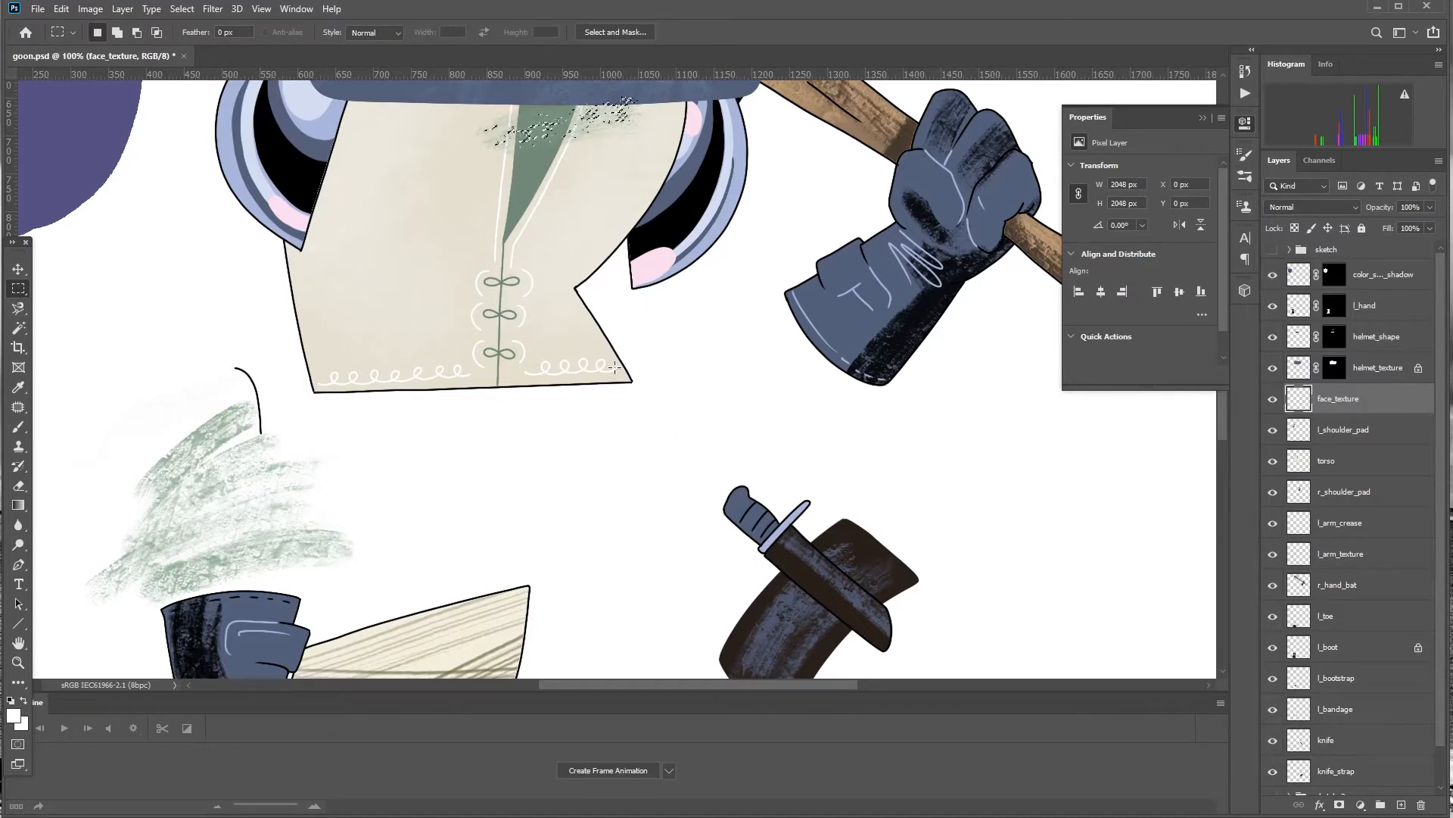
Compare the artwork with face_texture hidden and shown, and clear the active selection
{"action": "left_click", "coordinate": [1344, 429]}
{"action": "left_click", "coordinate": [1274, 399]}
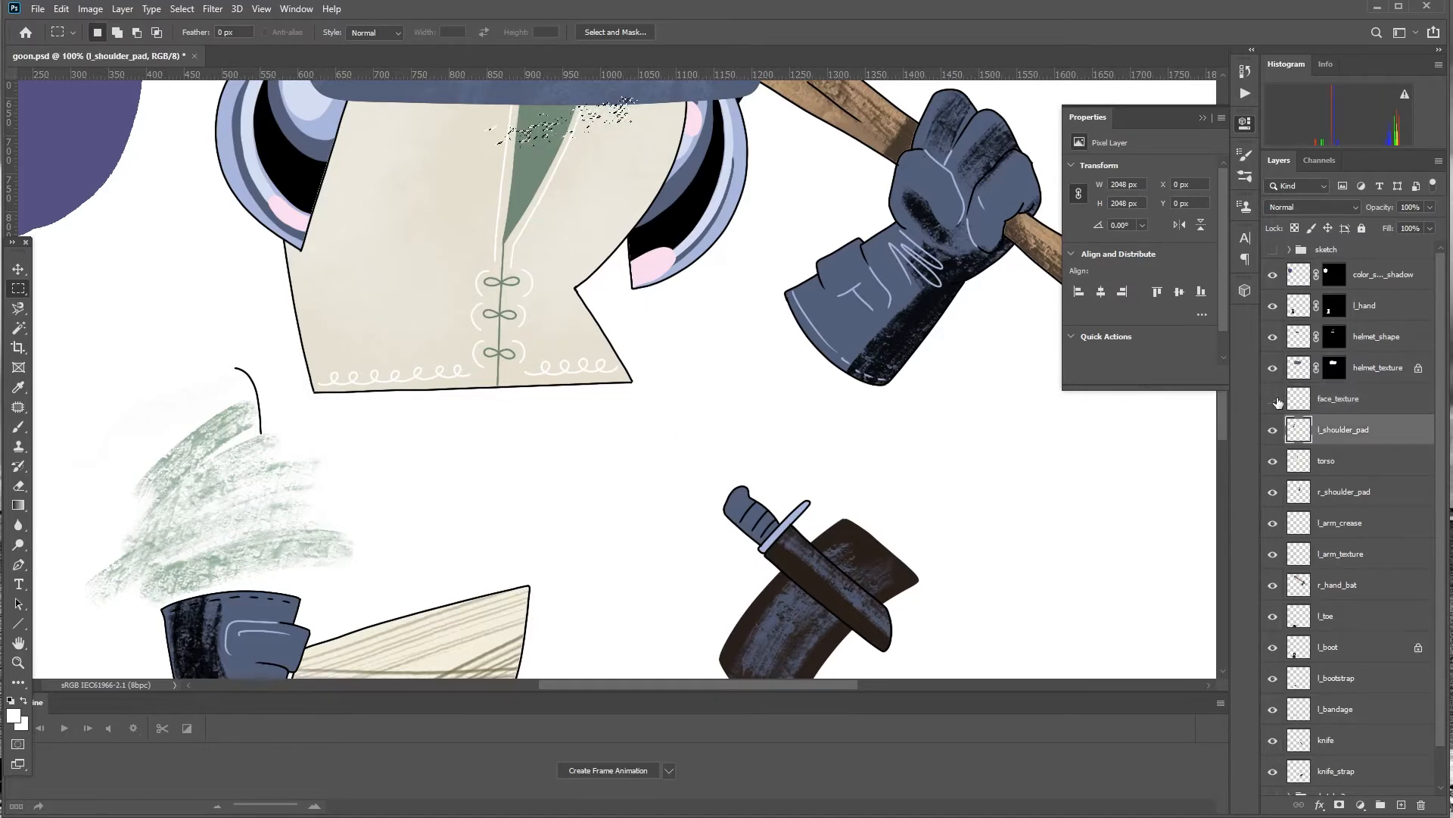
{"action": "left_click", "coordinate": [1274, 399]}
{"action": "left_click", "coordinate": [560, 252]}
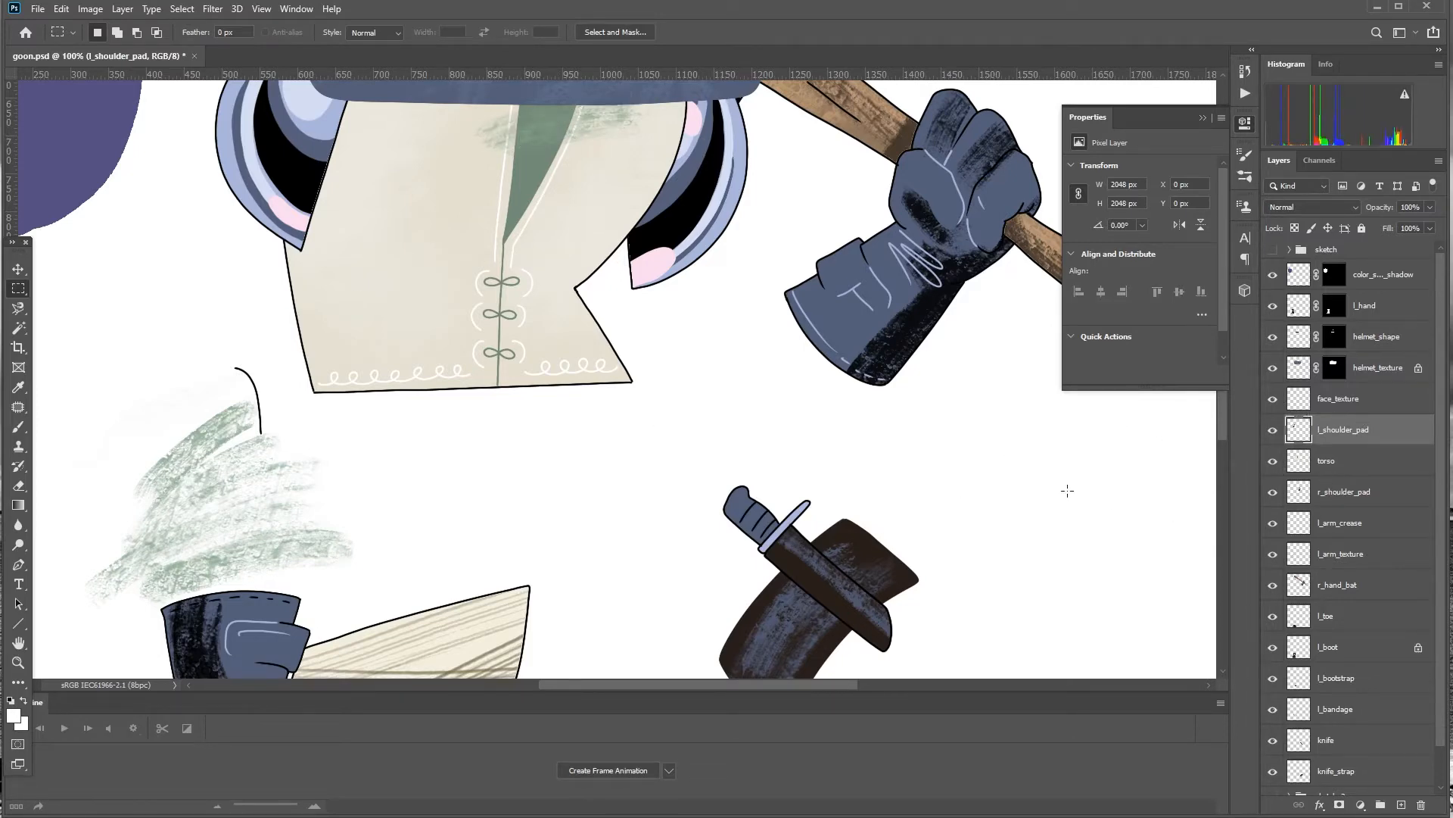
Mask the face_texture layer using a rectangular selection about 476 by 252 px drawn around the lower helmet and collar
{"action": "scroll", "coordinate": [689, 485], "scroll_direction": "up", "scroll_amount": 5}
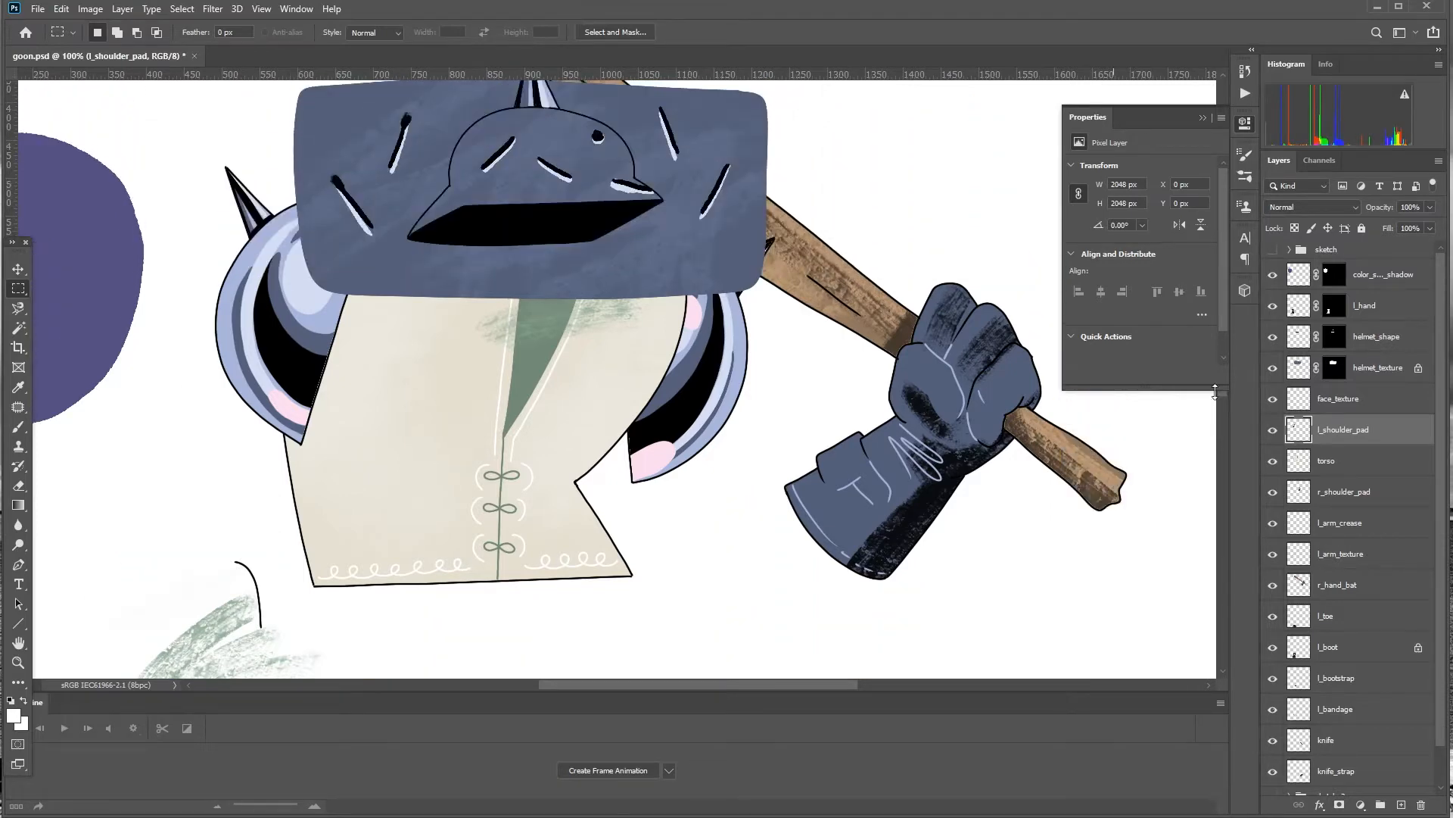
{"action": "left_click", "coordinate": [1338, 805]}
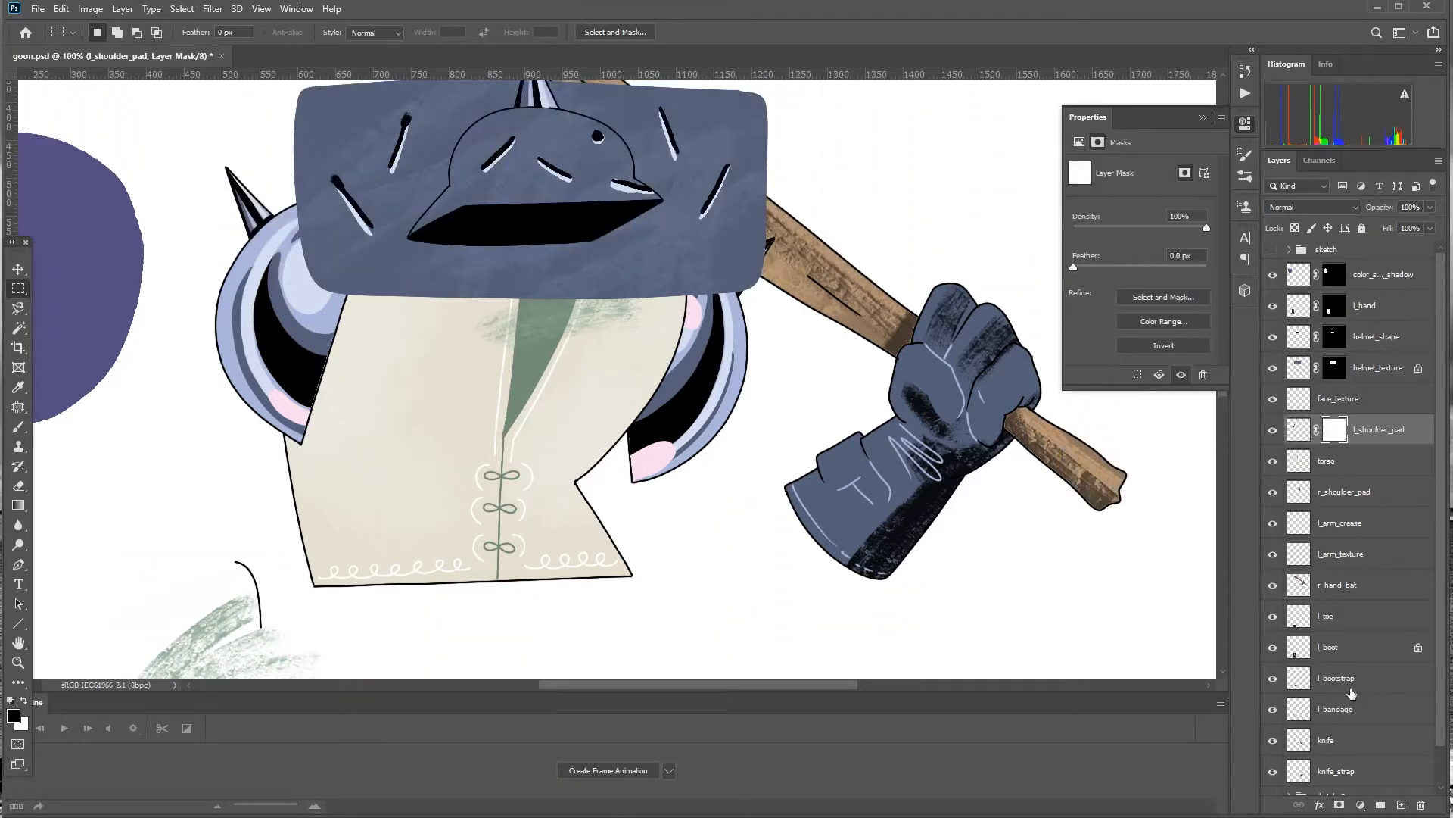
{"action": "key", "text": "ctrl+z"}
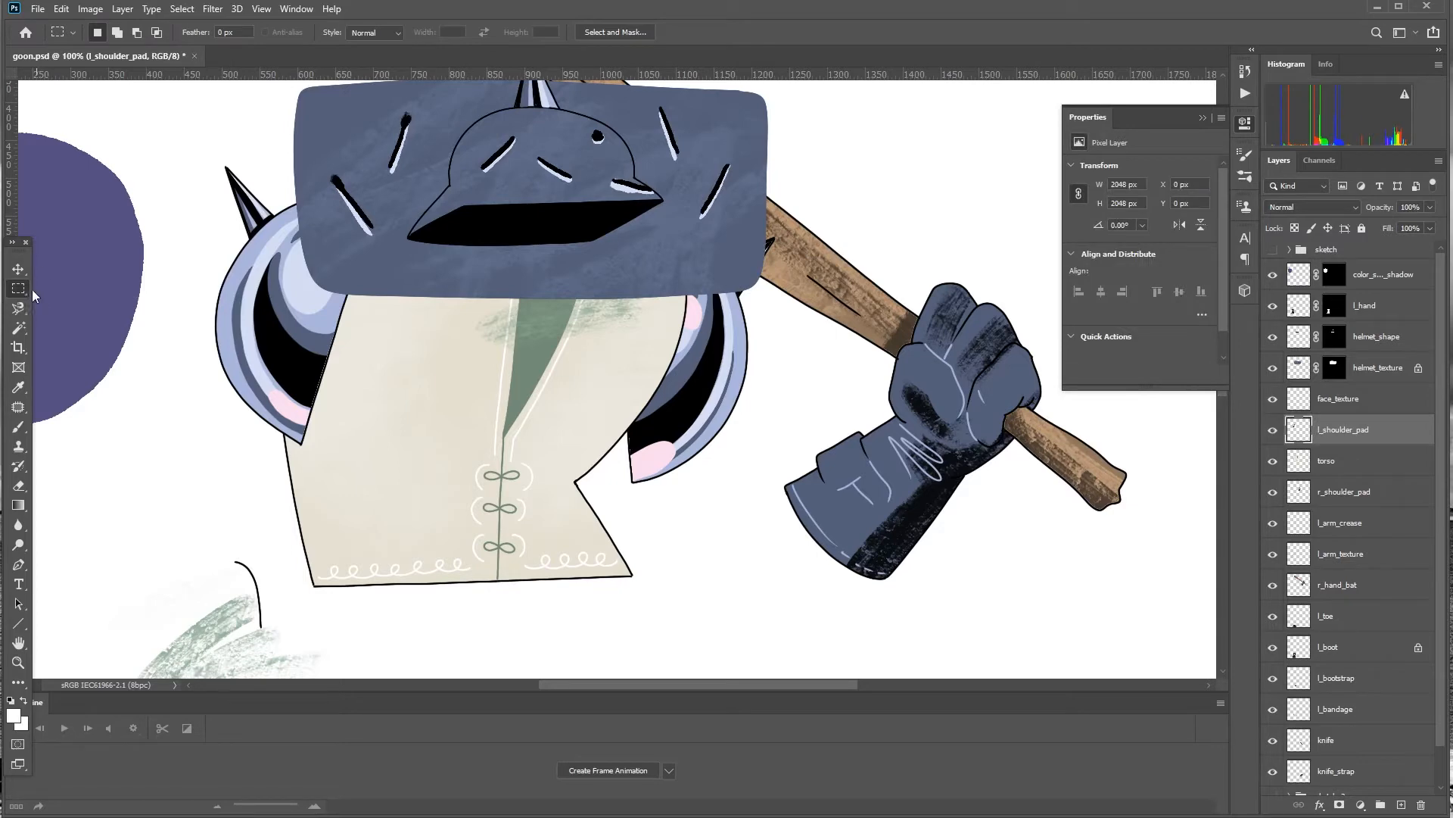
{"action": "left_click_drag", "start_coordinate": [407, 212], "coordinate": [767, 401]}
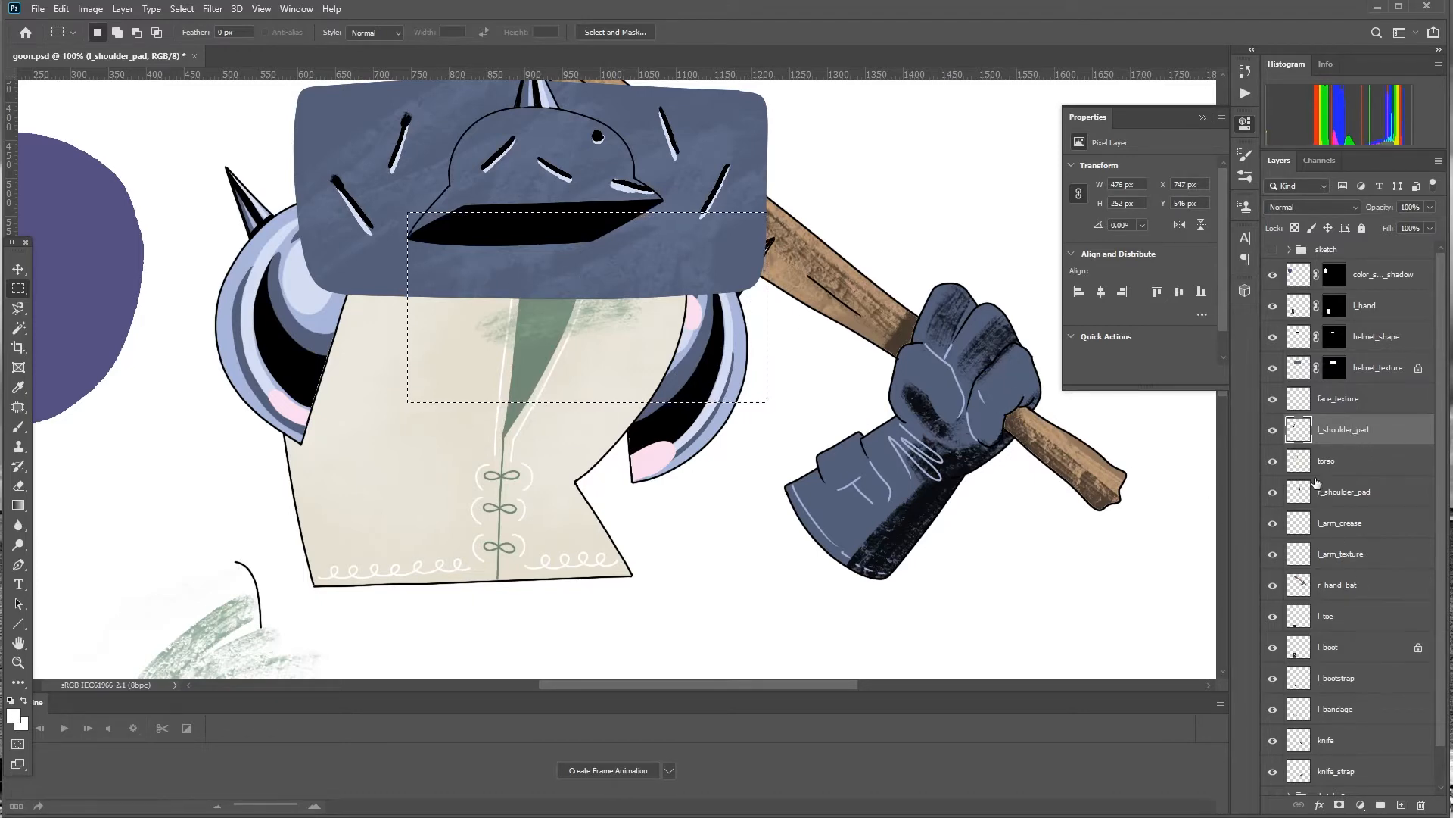
{"action": "left_click", "coordinate": [1339, 408]}
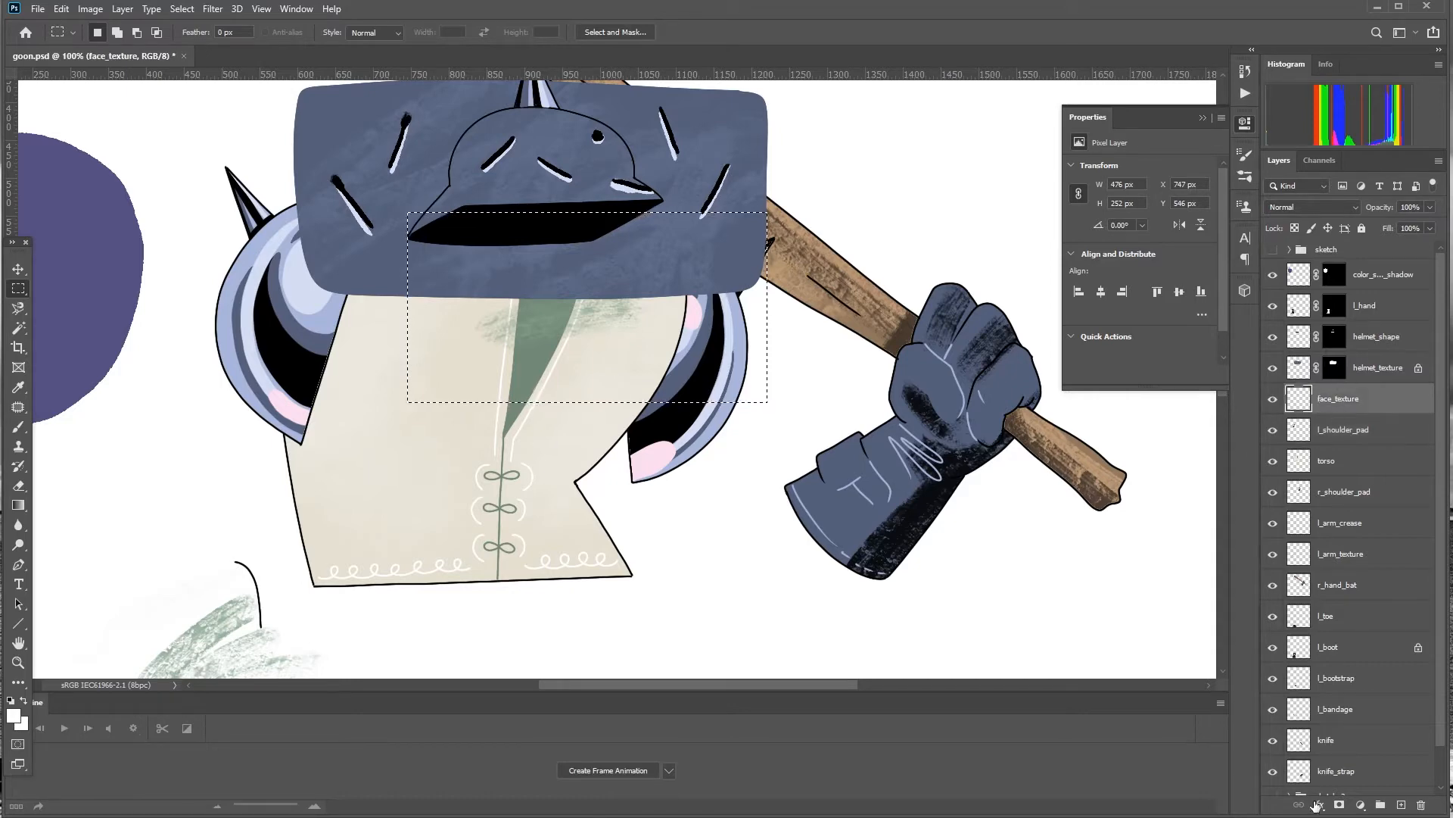
{"action": "left_click", "coordinate": [1341, 805]}
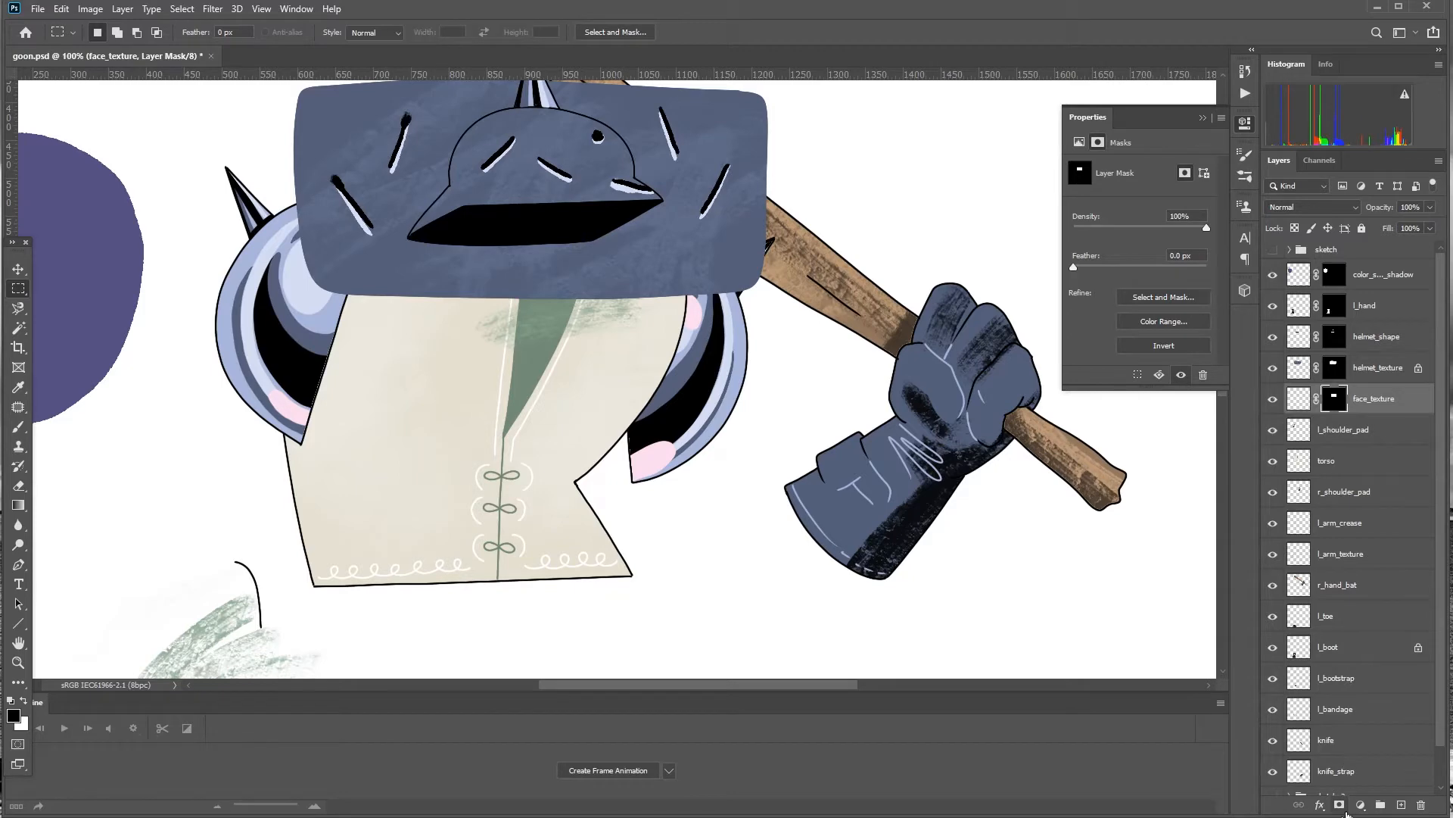
Mask the l_arm_texture layer using a rectangular selection about 538 by 465 px drawn around the green arm texture
{"action": "scroll", "coordinate": [460, 349], "scroll_direction": "down", "scroll_amount": 5}
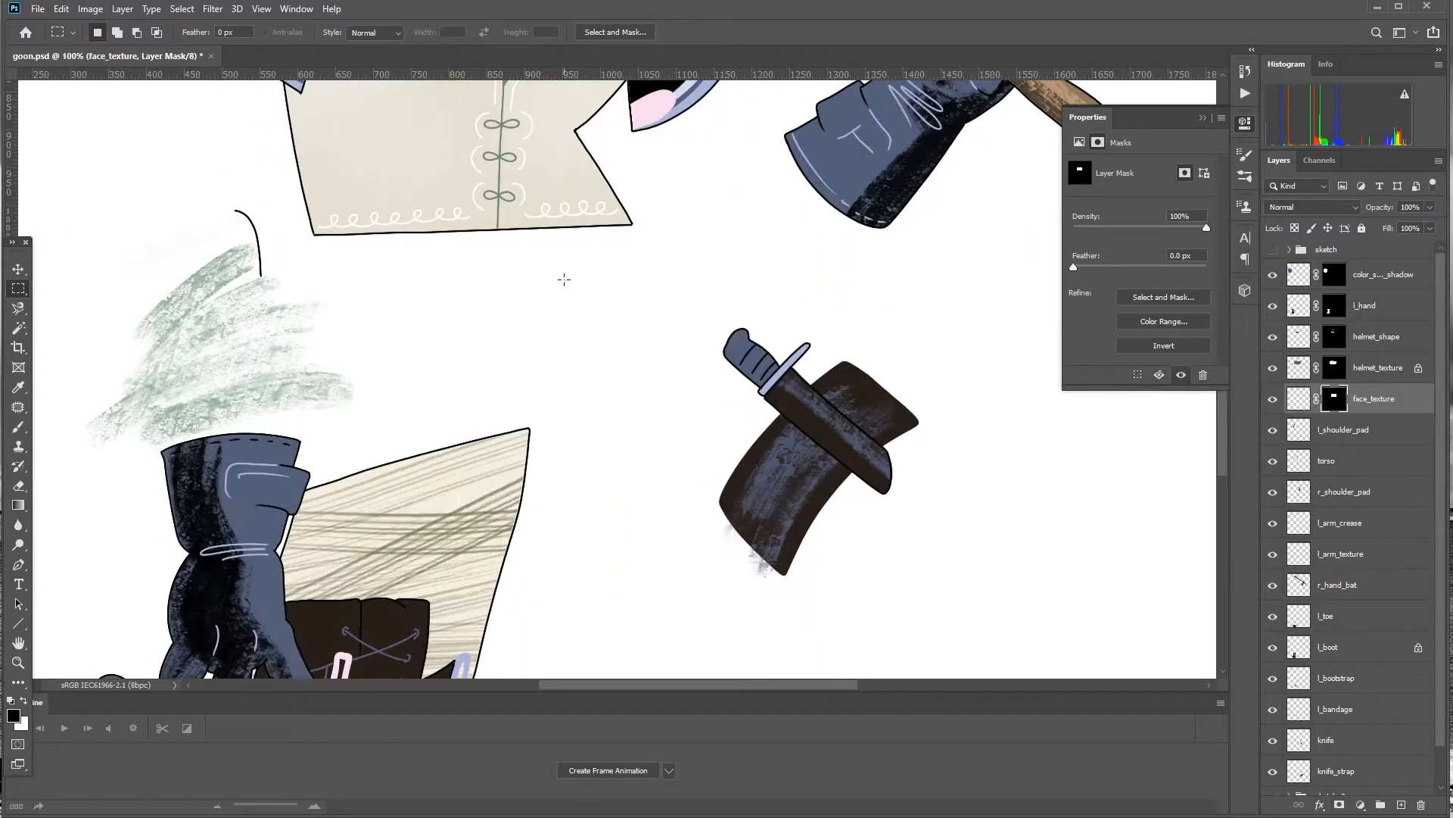
{"action": "left_click", "coordinate": [1348, 430]}
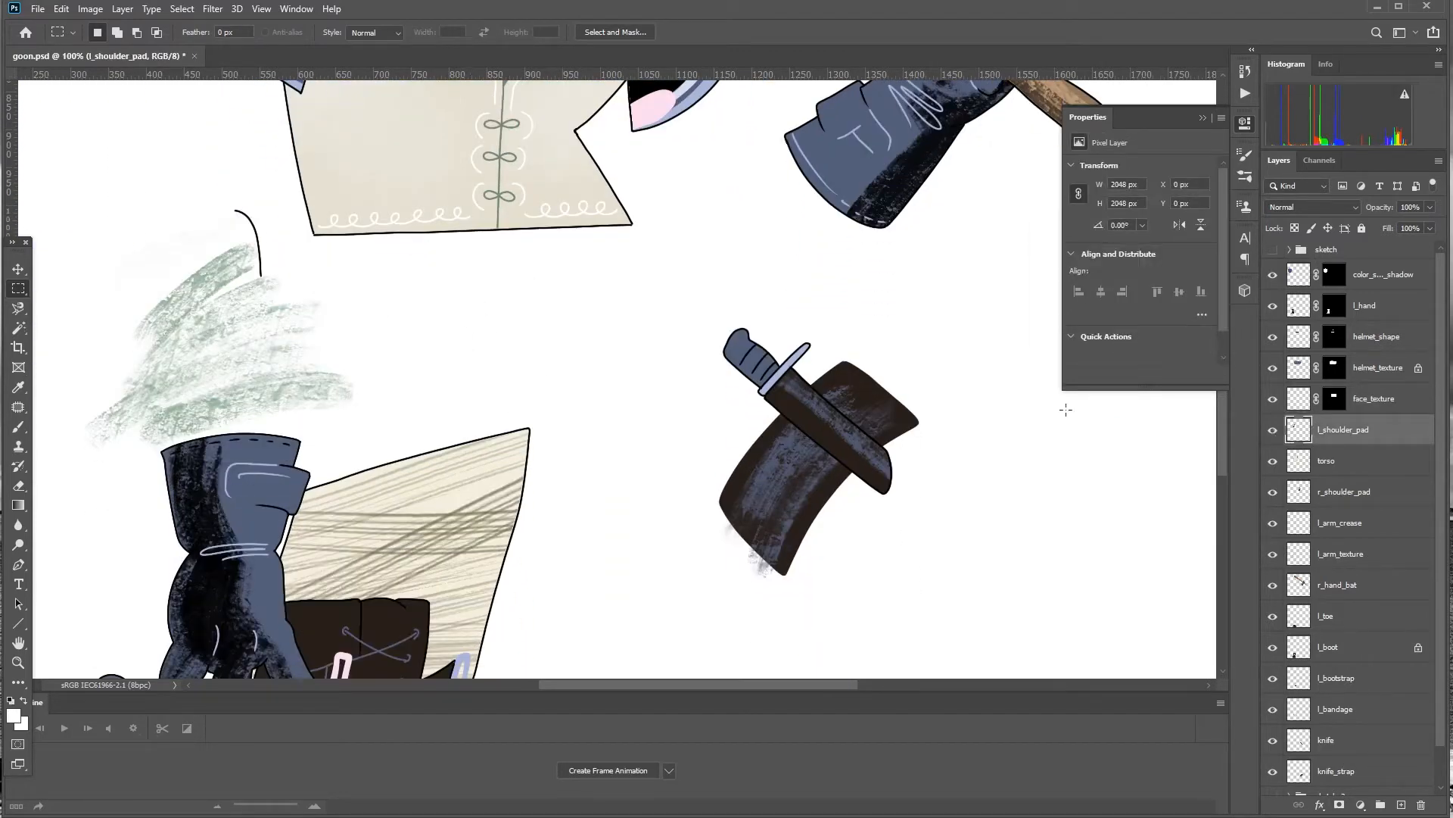
{"action": "key", "text": "ctrl+minus"}
{"action": "key", "text": "ctrl+minus"}
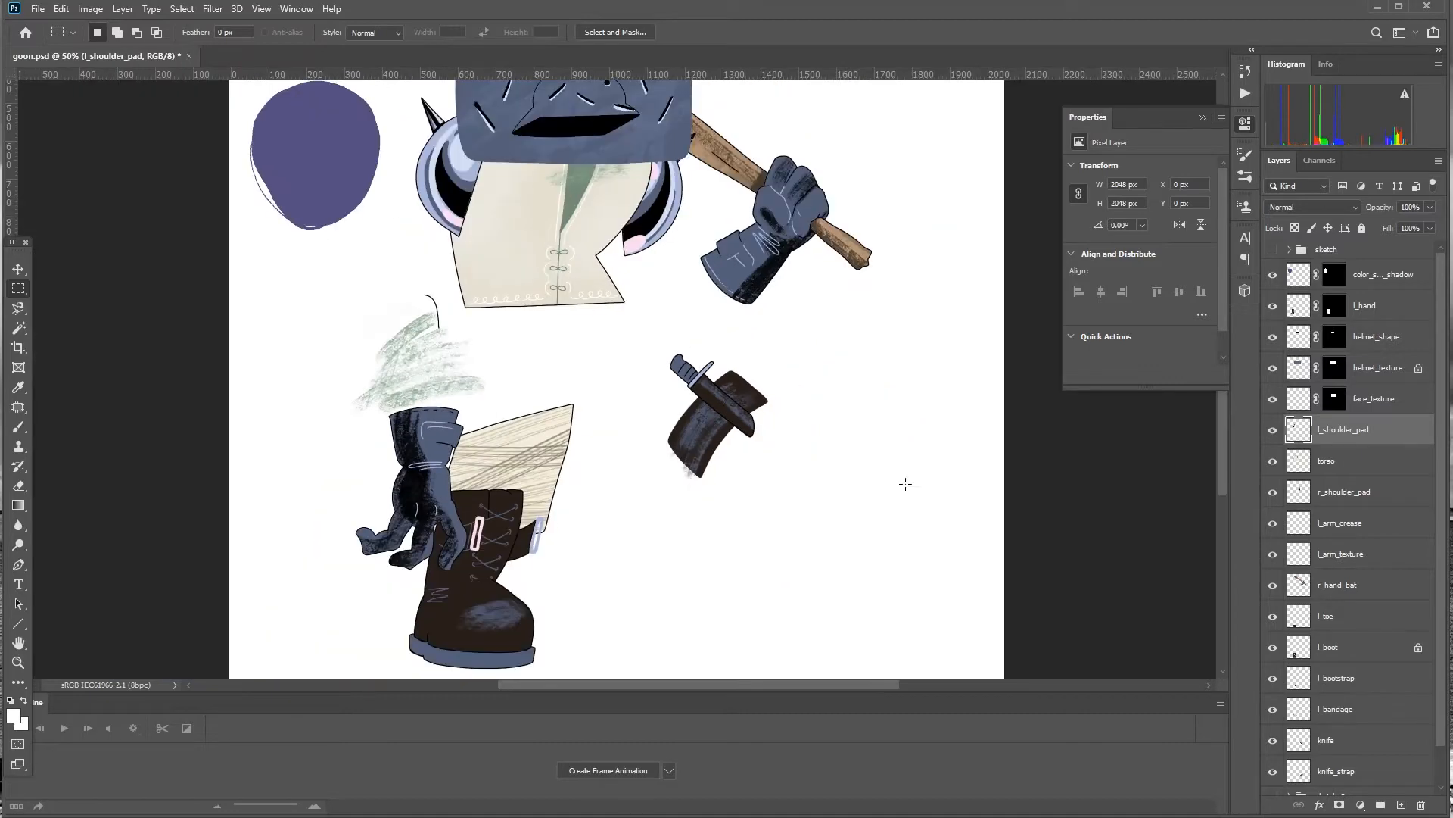
{"action": "left_click", "coordinate": [1354, 559]}
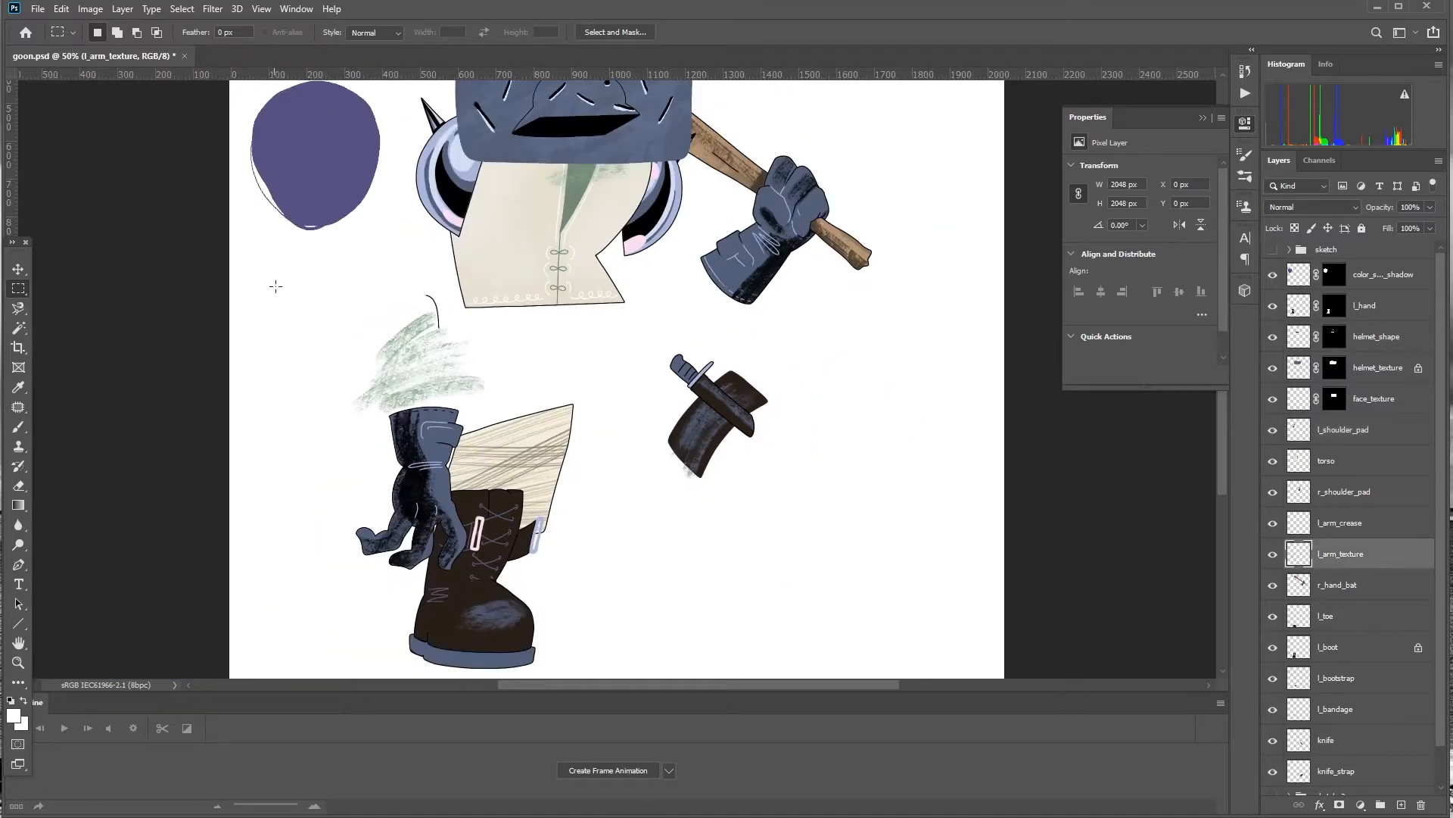
{"action": "left_click_drag", "start_coordinate": [316, 271], "coordinate": [518, 447]}
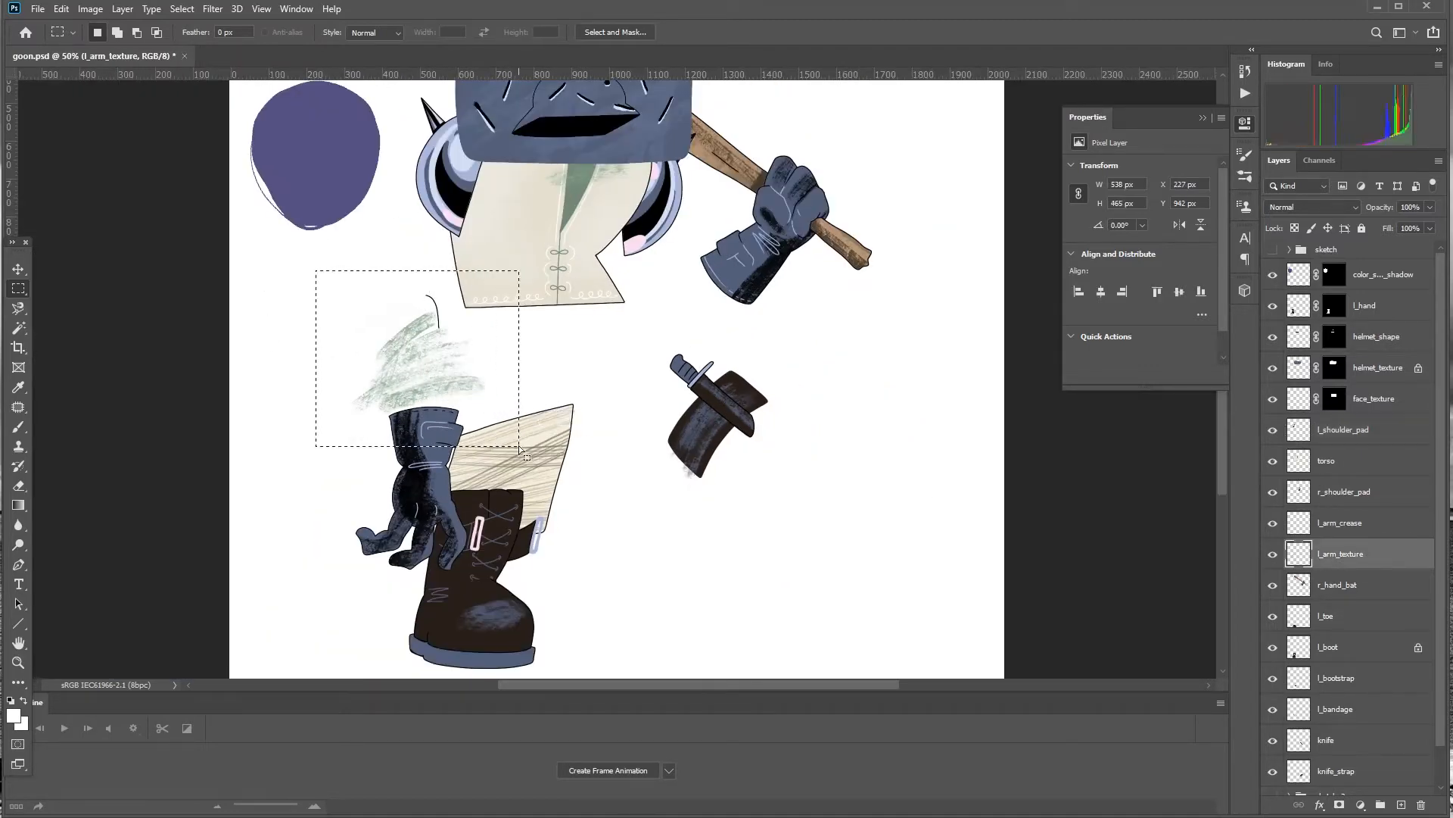
{"action": "left_click", "coordinate": [1340, 805]}
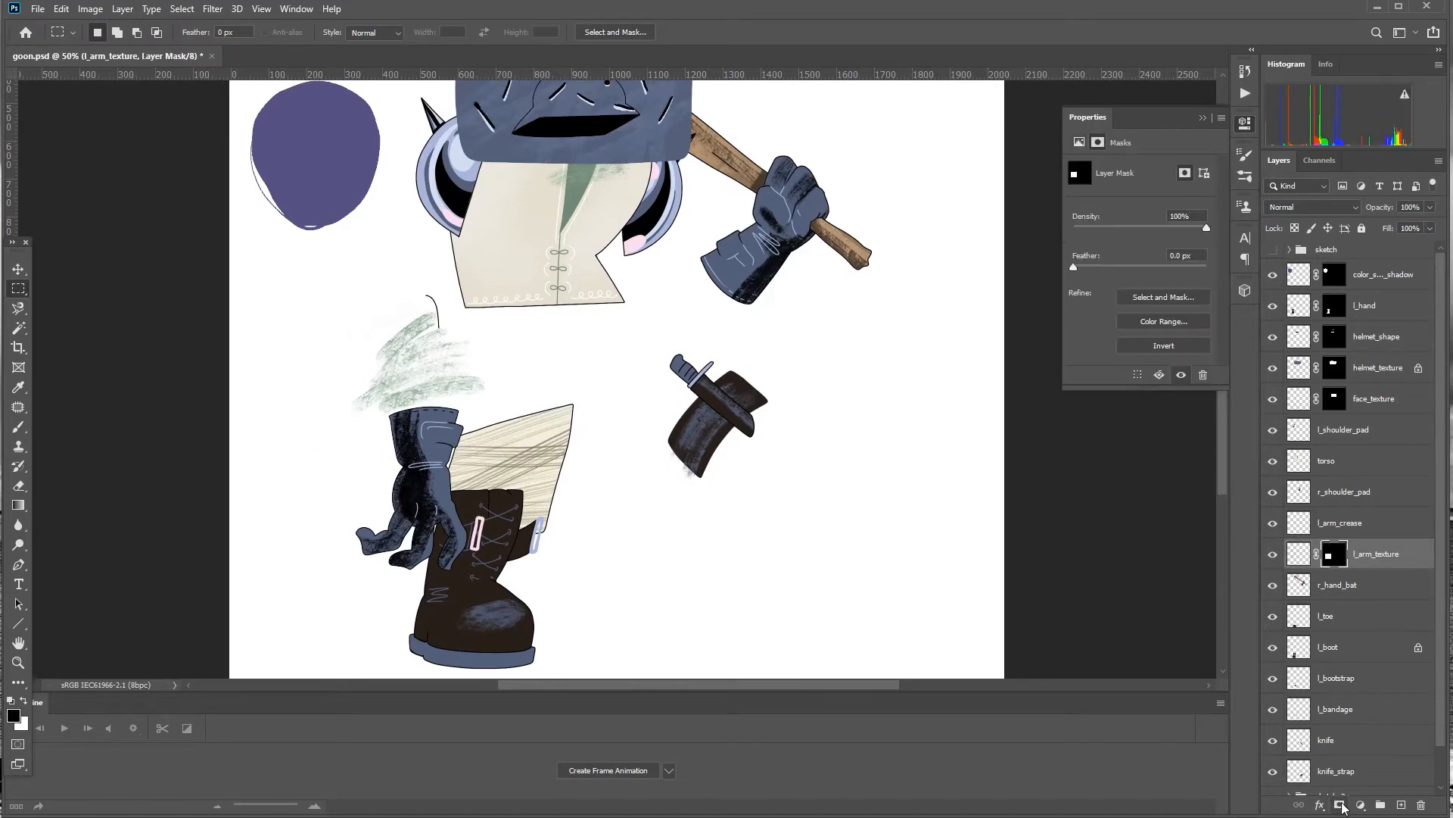
Add layer masks to l_shoulder_pad and torso from selections of each layer's own pixels
{"action": "left_click", "coordinate": [1360, 434]}
{"action": "left_click", "coordinate": [1300, 432], "text": "ctrl"}
{"action": "left_click", "coordinate": [1340, 805]}
{"action": "left_click", "coordinate": [1327, 464]}
{"action": "left_click", "coordinate": [1300, 462], "text": "ctrl"}
{"action": "left_click", "coordinate": [1340, 805]}
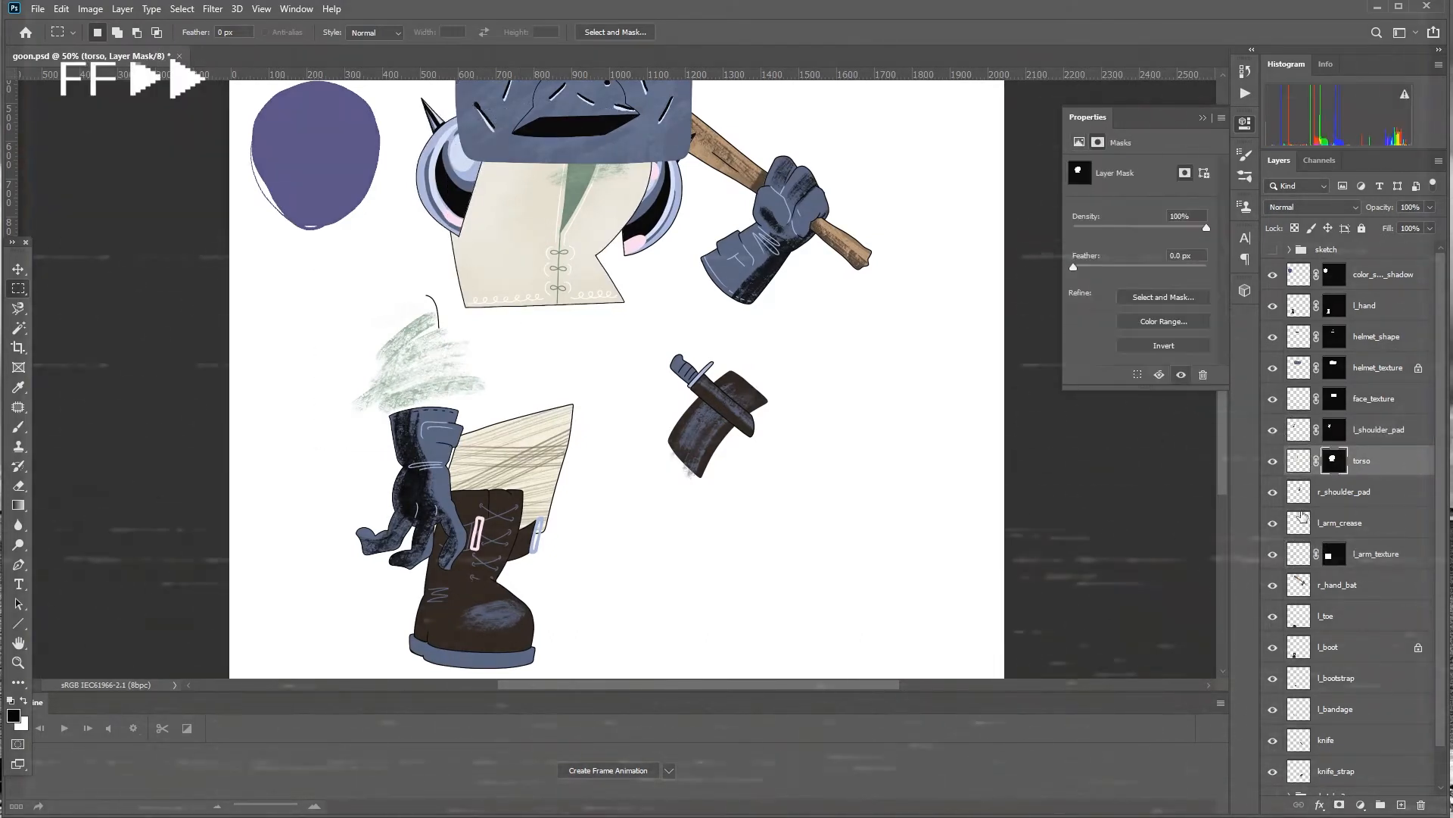
Mask the r_shoulder_pad and l_arm_crease layers to the outlines of their own artwork
{"action": "left_click", "coordinate": [1340, 493]}
{"action": "left_click", "coordinate": [1340, 805]}
{"action": "left_click", "coordinate": [1340, 524]}
{"action": "left_click", "coordinate": [1300, 524], "text": "ctrl"}
{"action": "left_click", "coordinate": [1340, 806]}
Mask the r_hand_bat and l_toe layers from their loaded pixel selections
{"action": "left_click", "coordinate": [1343, 586]}
{"action": "left_click", "coordinate": [1299, 585], "text": "ctrl"}
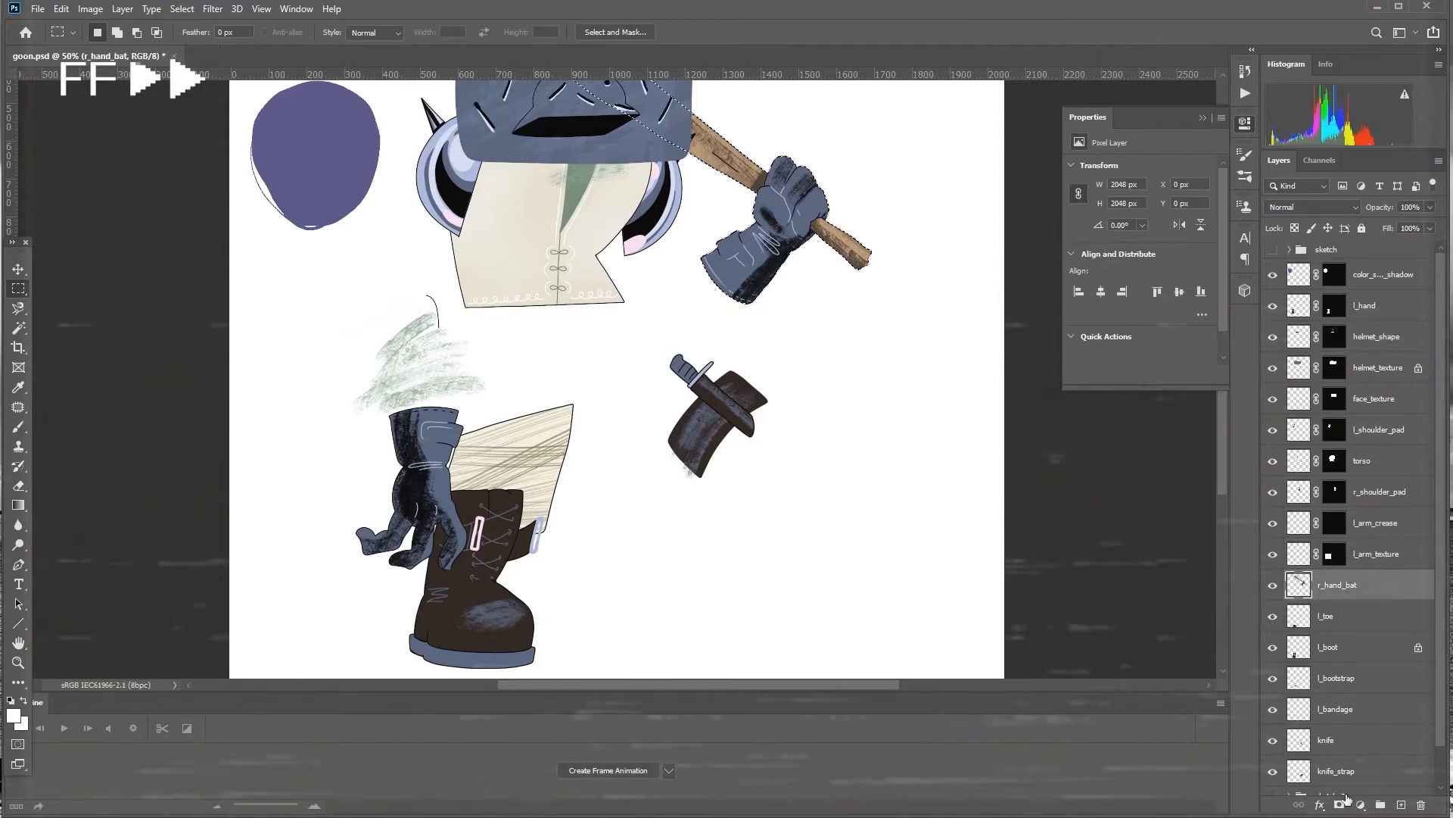
{"action": "left_click", "coordinate": [1340, 806]}
{"action": "left_click", "coordinate": [1329, 617]}
{"action": "left_click", "coordinate": [1300, 616], "text": "ctrl"}
{"action": "left_click", "coordinate": [1340, 805]}
Add layer masks to l_boot and l_bootstrap, each based on a selection of the layer's pixels
{"action": "left_click", "coordinate": [1329, 647]}
{"action": "left_click", "coordinate": [1300, 648], "text": "ctrl"}
{"action": "left_click", "coordinate": [1340, 805]}
{"action": "left_click", "coordinate": [1332, 679]}
{"action": "left_click", "coordinate": [1300, 679], "text": "ctrl"}
{"action": "left_click", "coordinate": [1340, 805]}
Mask the l_bandage, knife and knife_strap layers from selections of their own pixels
{"action": "left_click", "coordinate": [1333, 711]}
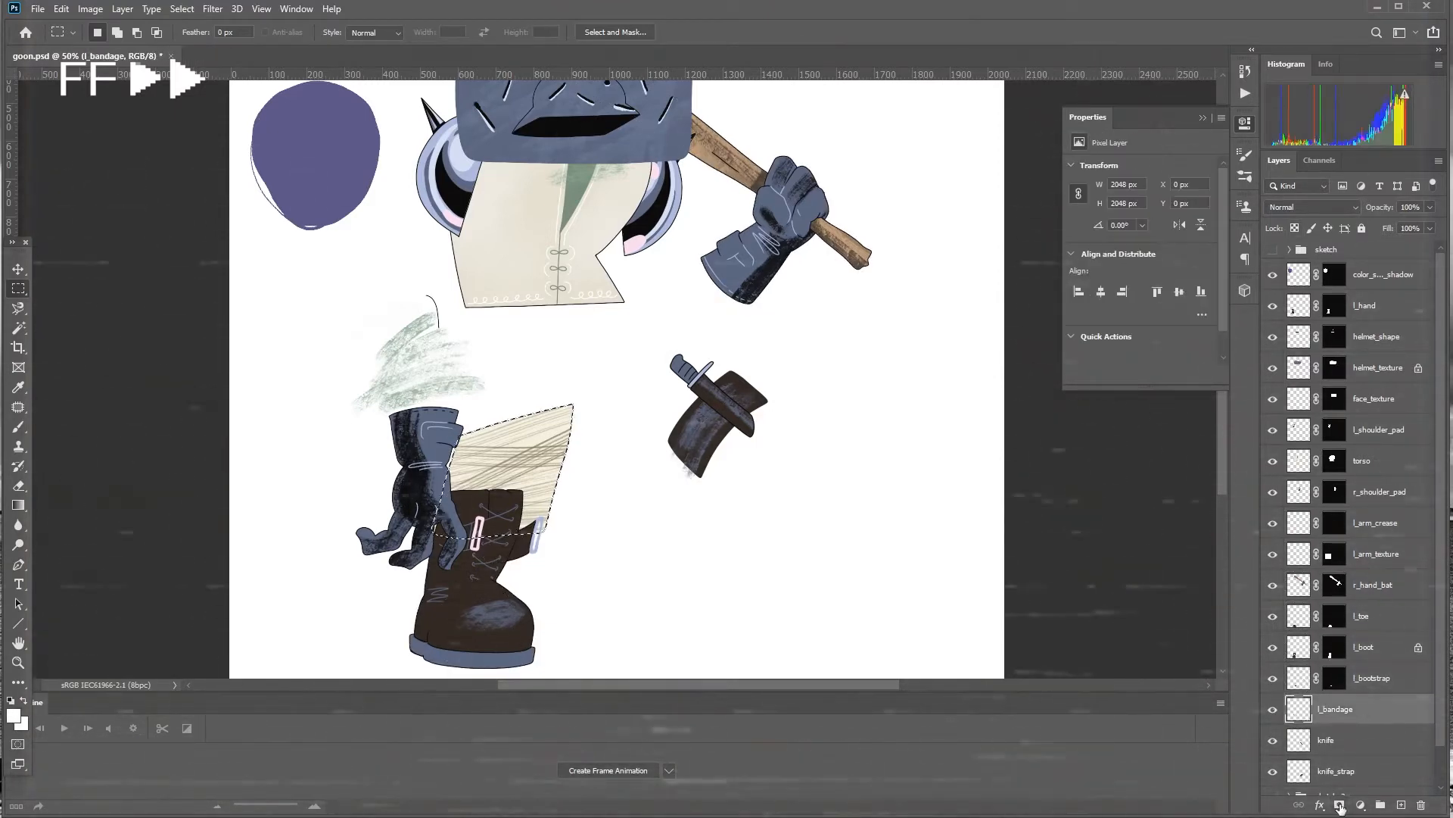
{"action": "left_click", "coordinate": [1301, 745], "text": "ctrl"}
{"action": "left_click", "coordinate": [1340, 806]}
{"action": "left_click", "coordinate": [1336, 772]}
{"action": "left_click", "coordinate": [1299, 772], "text": "ctrl"}
{"action": "left_click", "coordinate": [1340, 805]}
Select the sketch_2 group and save the masked goon.psd document
{"action": "left_click", "coordinate": [1331, 755]}
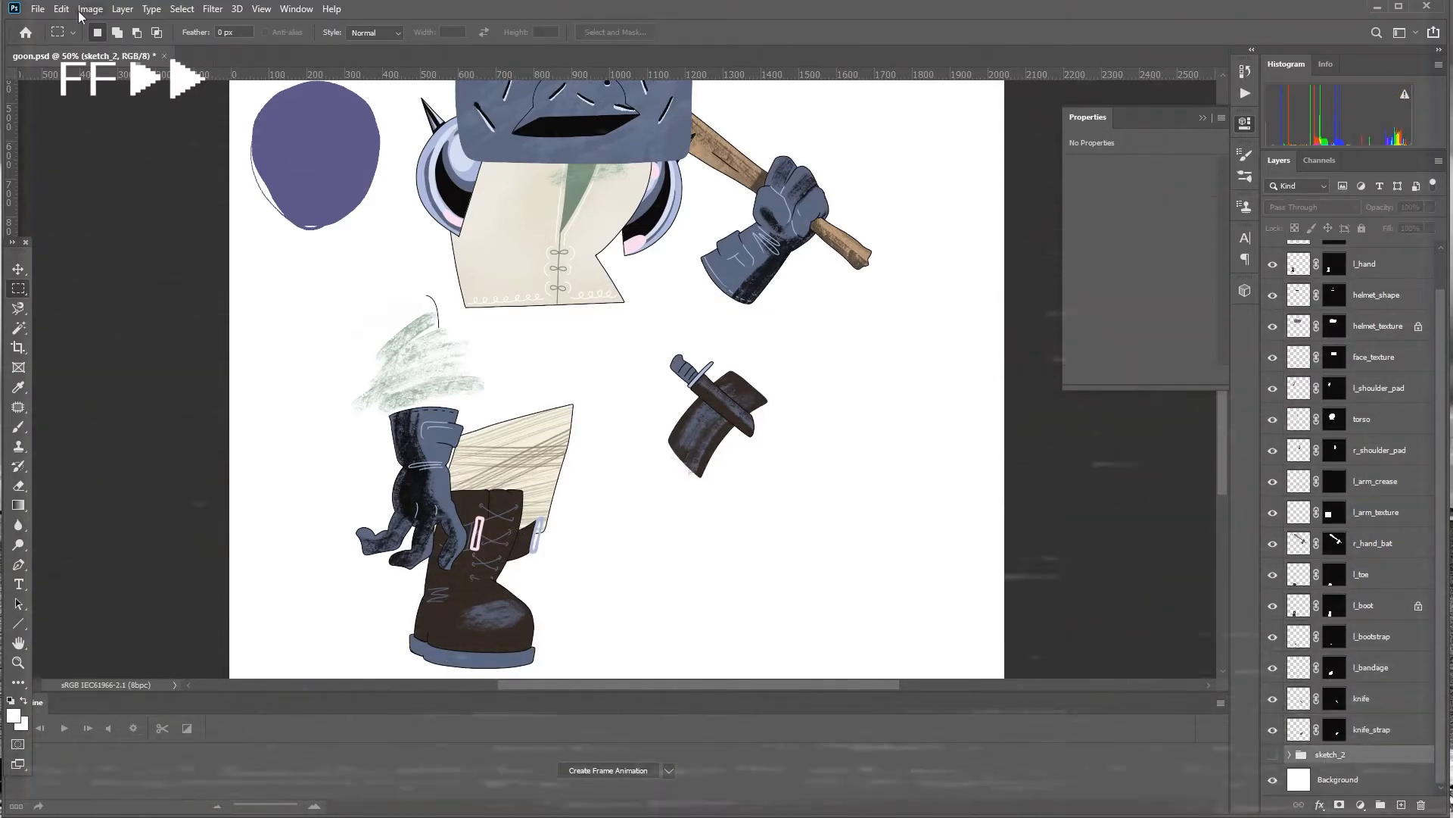
{"action": "left_click", "coordinate": [38, 9]}
{"action": "left_click", "coordinate": [71, 174]}
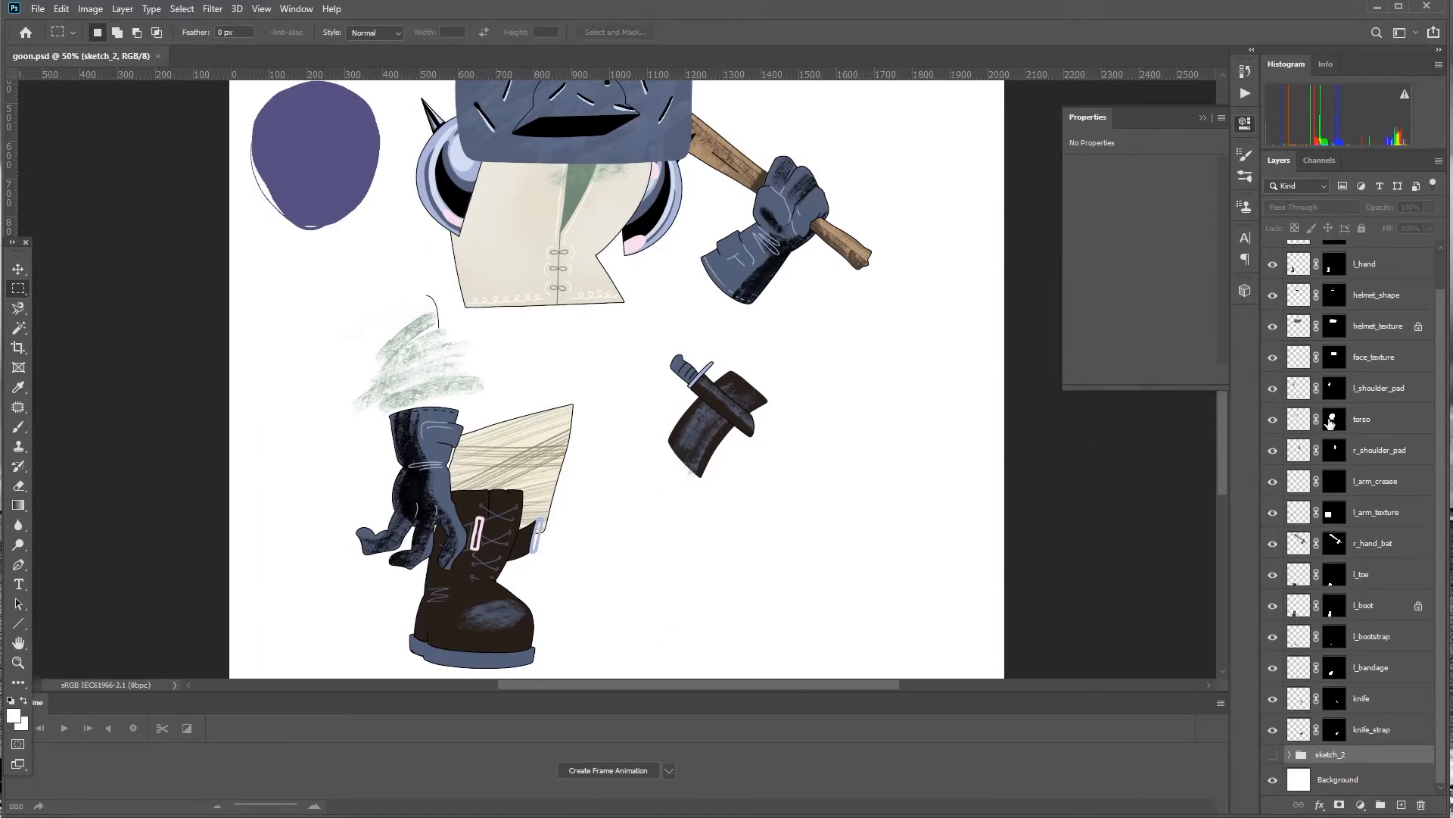
Hide the Background layer and save goon.psd again
{"action": "scroll", "coordinate": [1448, 386], "scroll_direction": "up", "scroll_amount": 1}
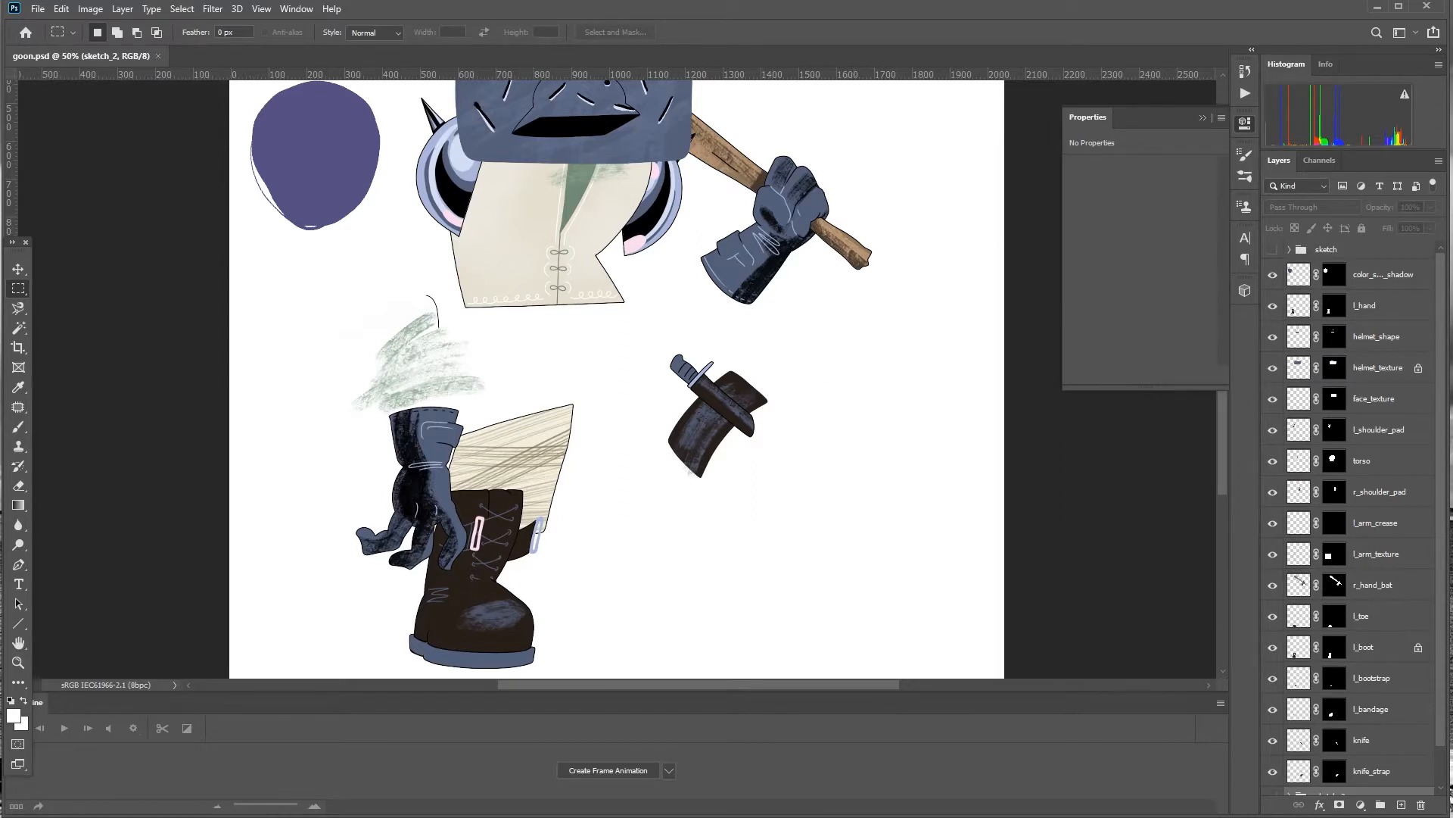
{"action": "scroll", "coordinate": [1376, 570], "scroll_direction": "down", "scroll_amount": 1}
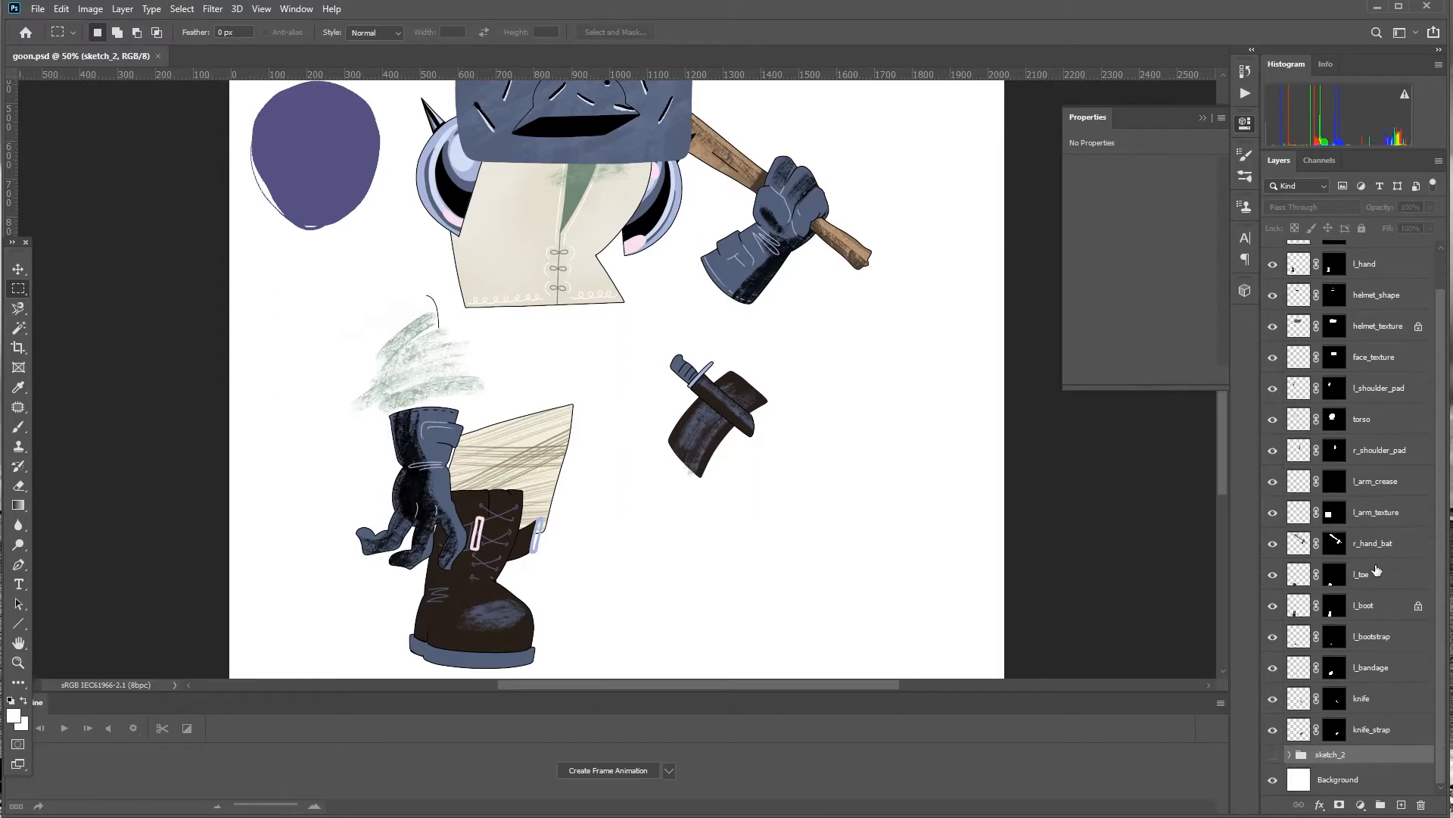
{"action": "left_click", "coordinate": [1274, 781]}
{"action": "left_click", "coordinate": [37, 9]}
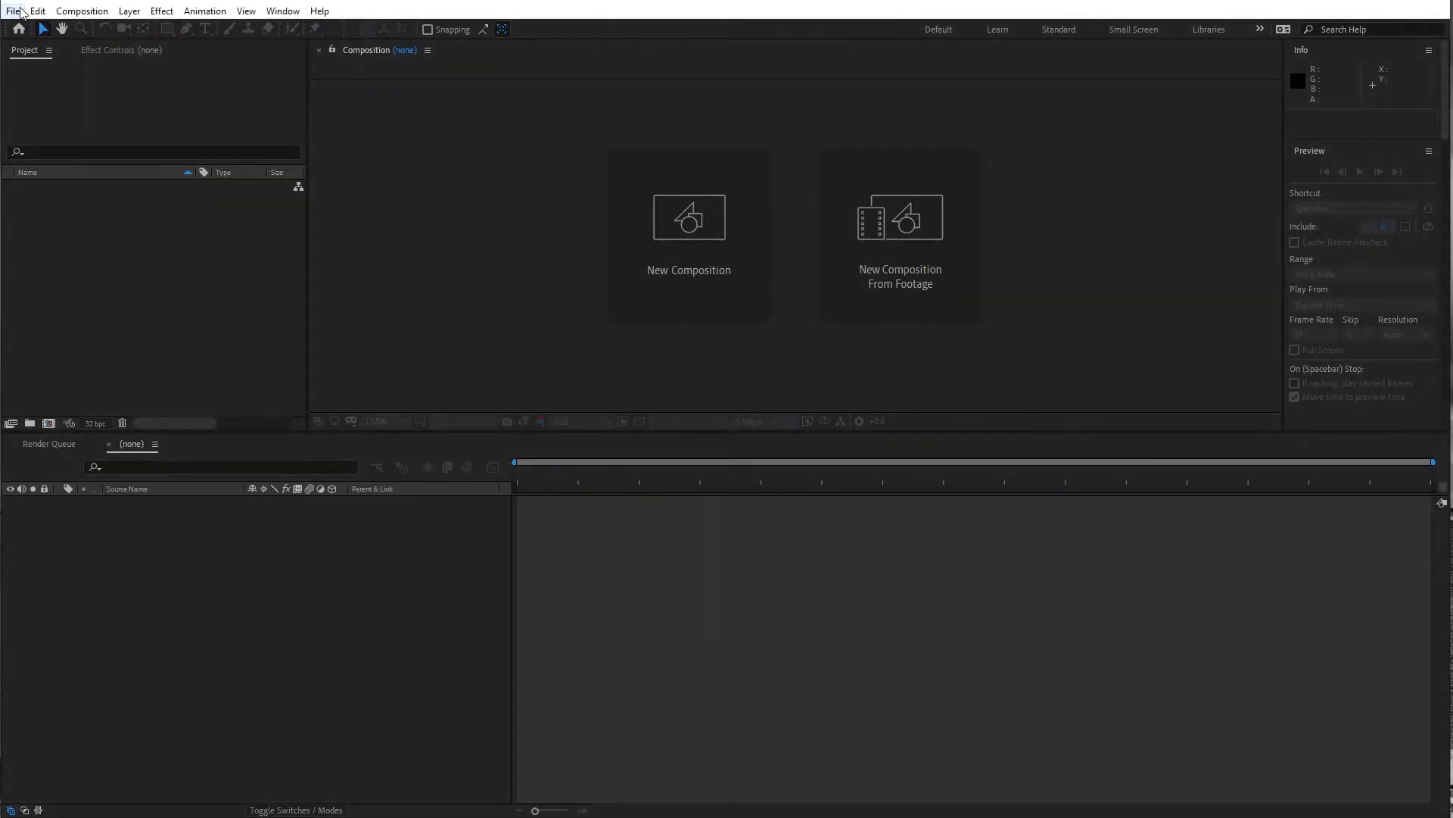
Switch to After Effects and import goon.psd as Composition - Retain Layer Sizes with Editable Layer Styles
{"action": "left_click", "coordinate": [17, 11]}
{"action": "mouse_move", "coordinate": [73, 227]}
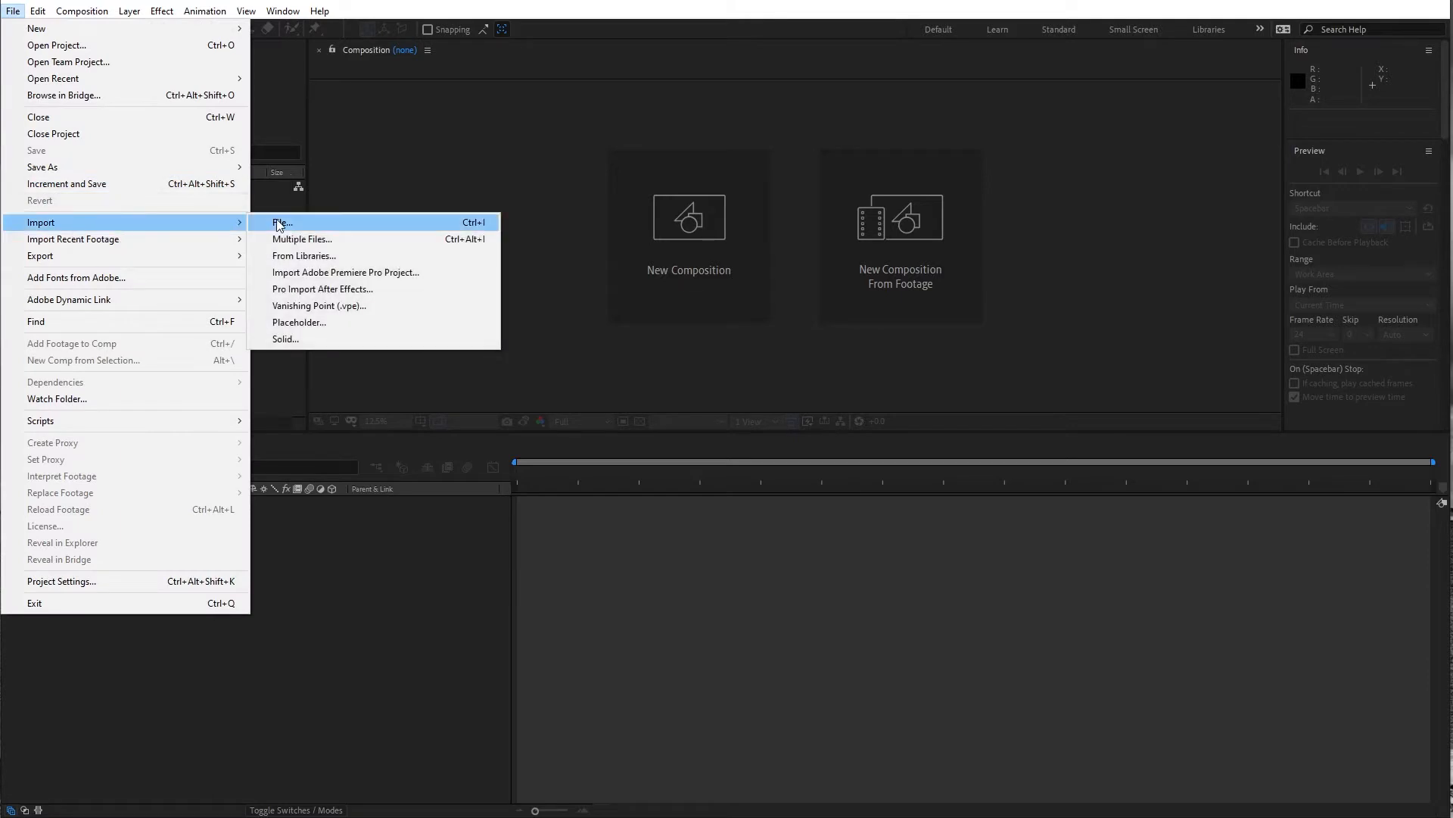
{"action": "left_click", "coordinate": [280, 223]}
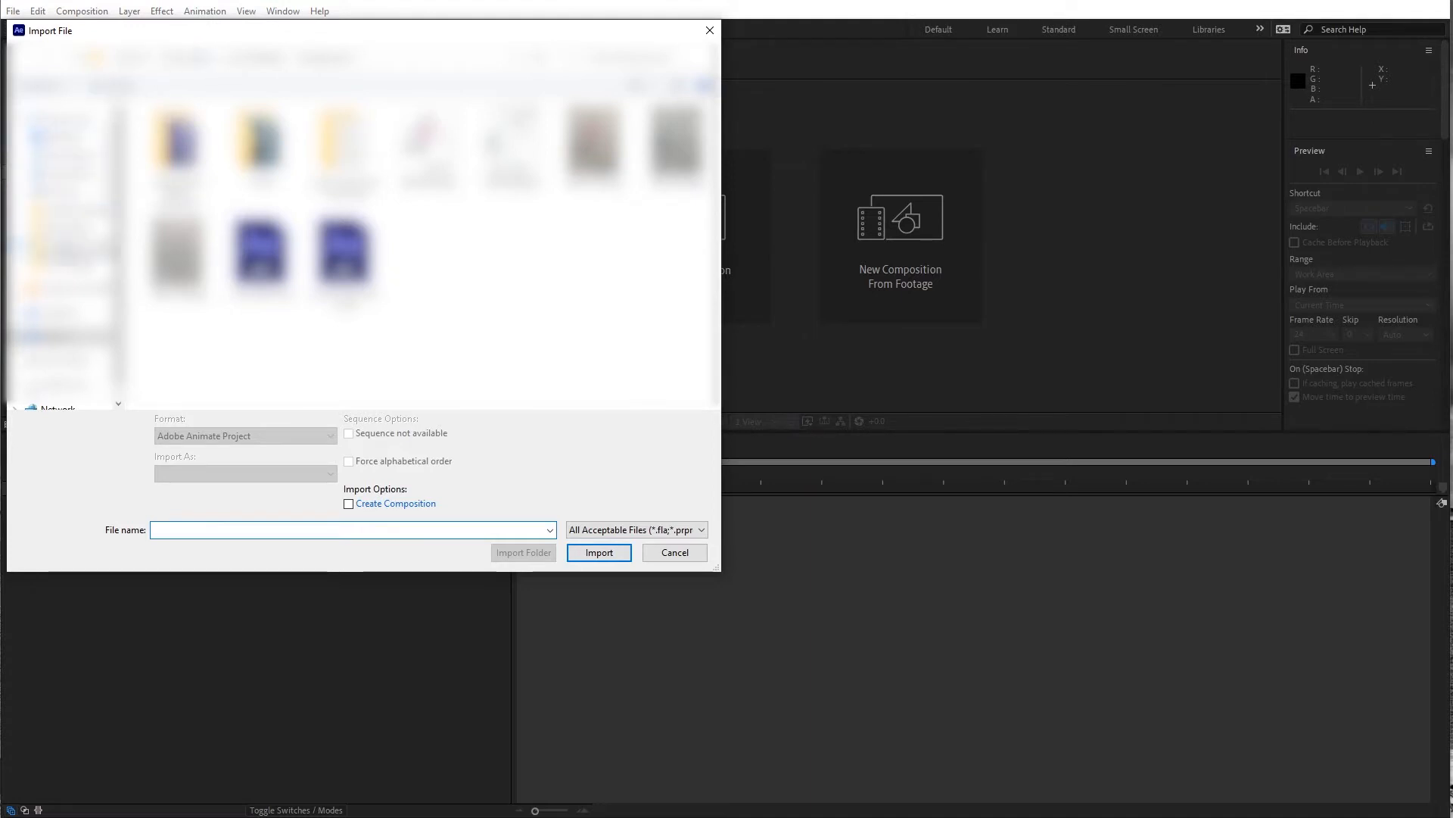
{"action": "left_click", "coordinate": [66, 385]}
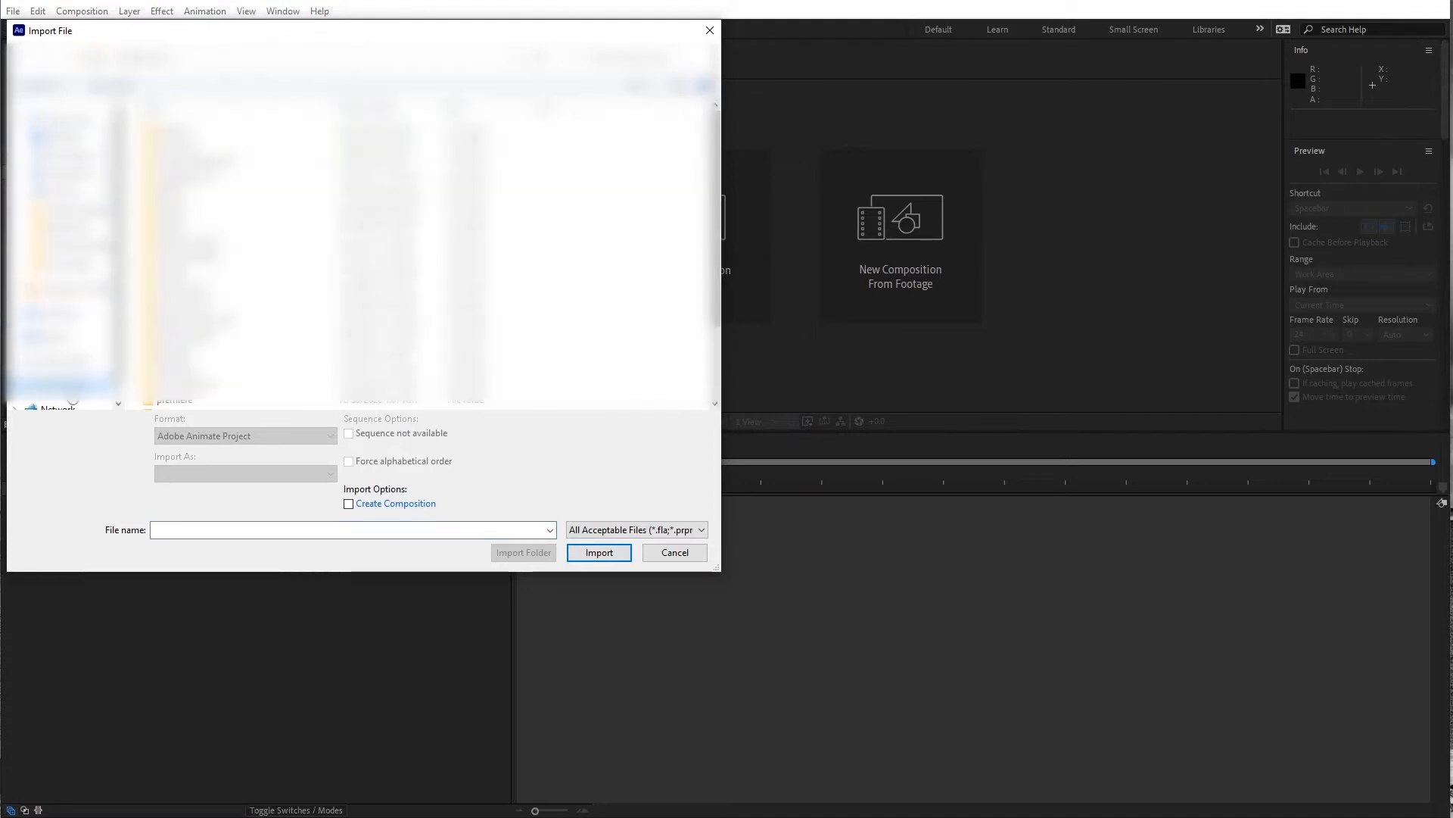
{"action": "double_click", "coordinate": [198, 161]}
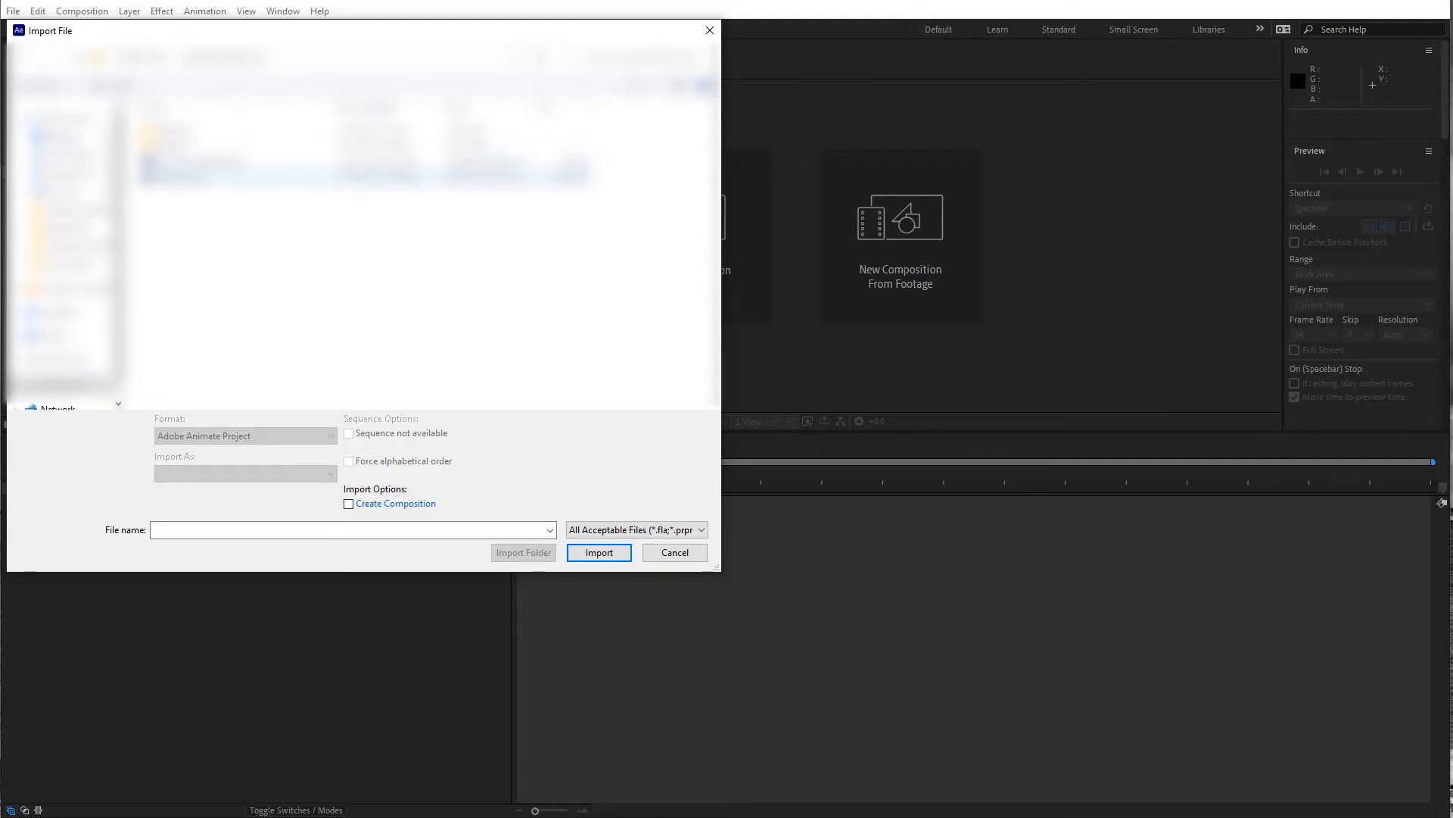
{"action": "left_click", "coordinate": [183, 177]}
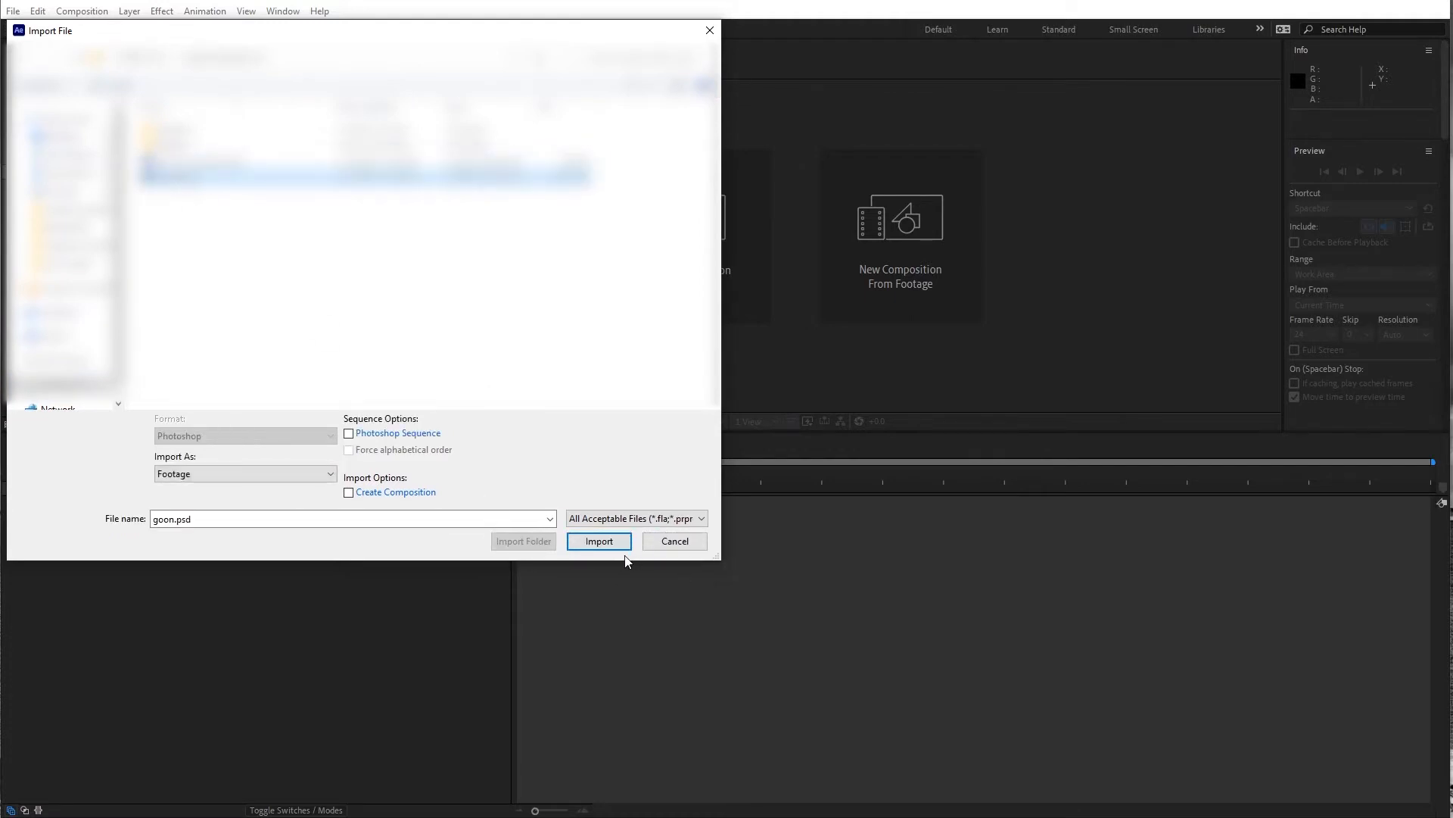
{"action": "left_click", "coordinate": [284, 477]}
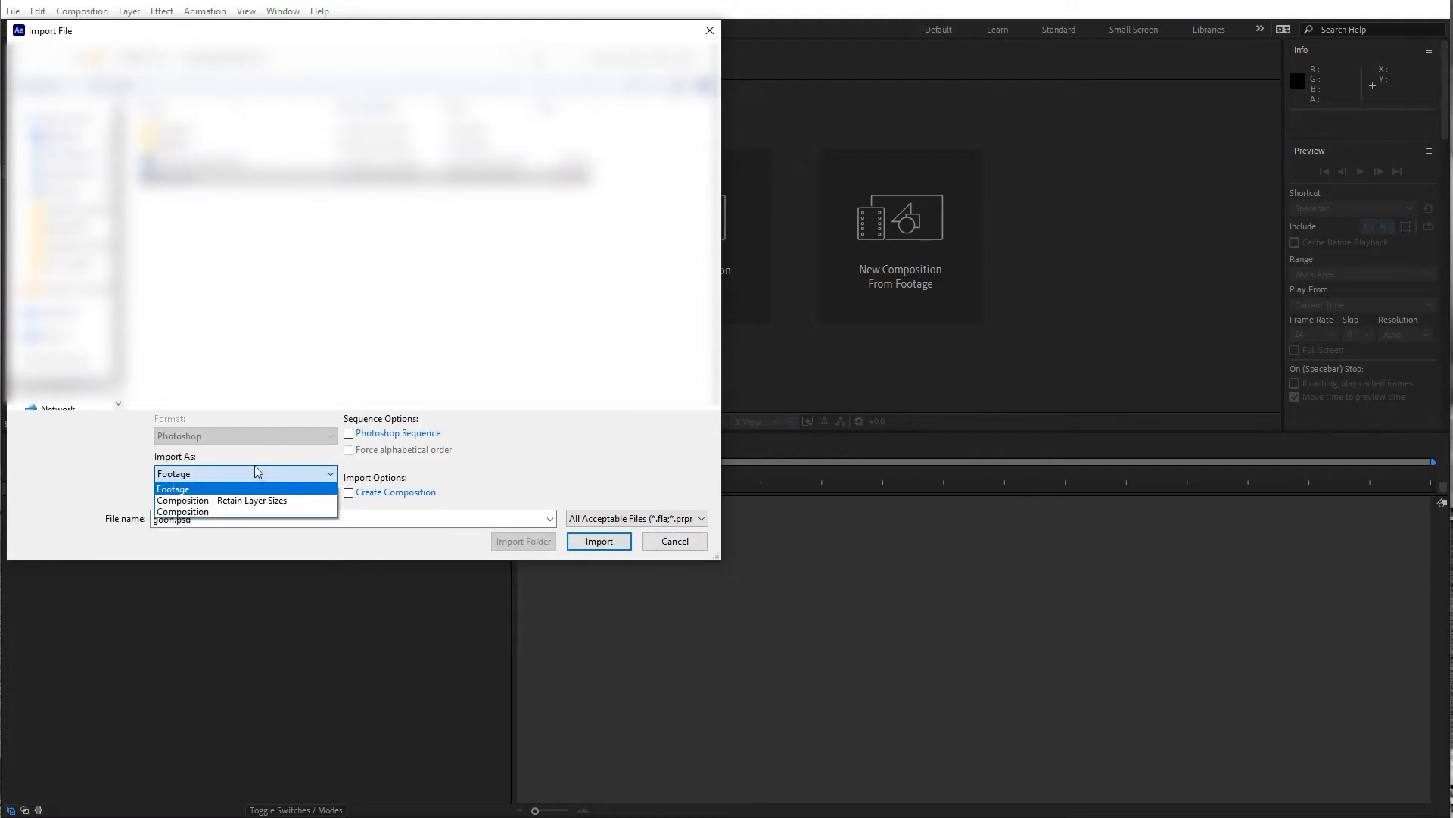
{"action": "left_click", "coordinate": [200, 500]}
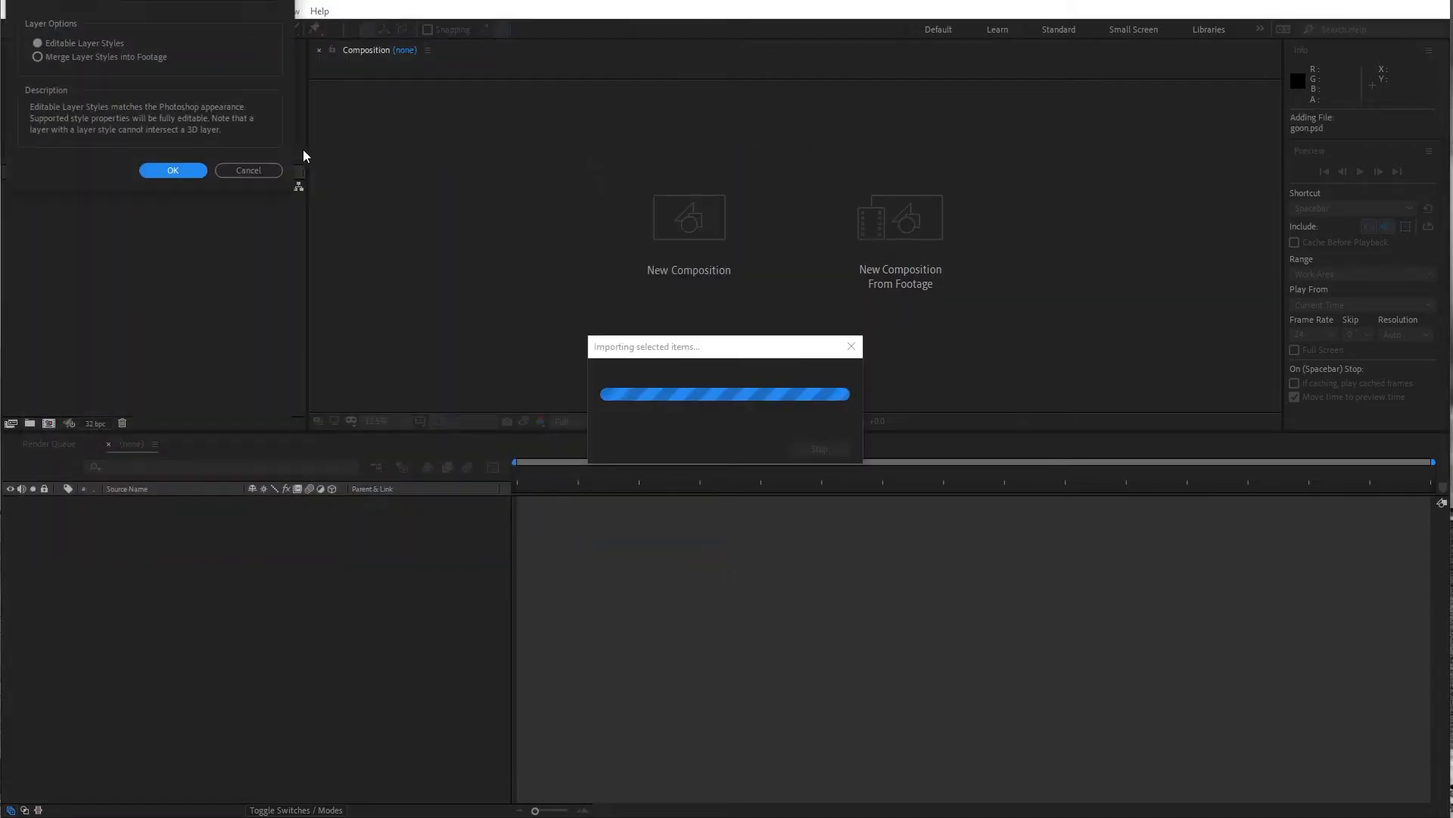
{"action": "left_click", "coordinate": [175, 168]}
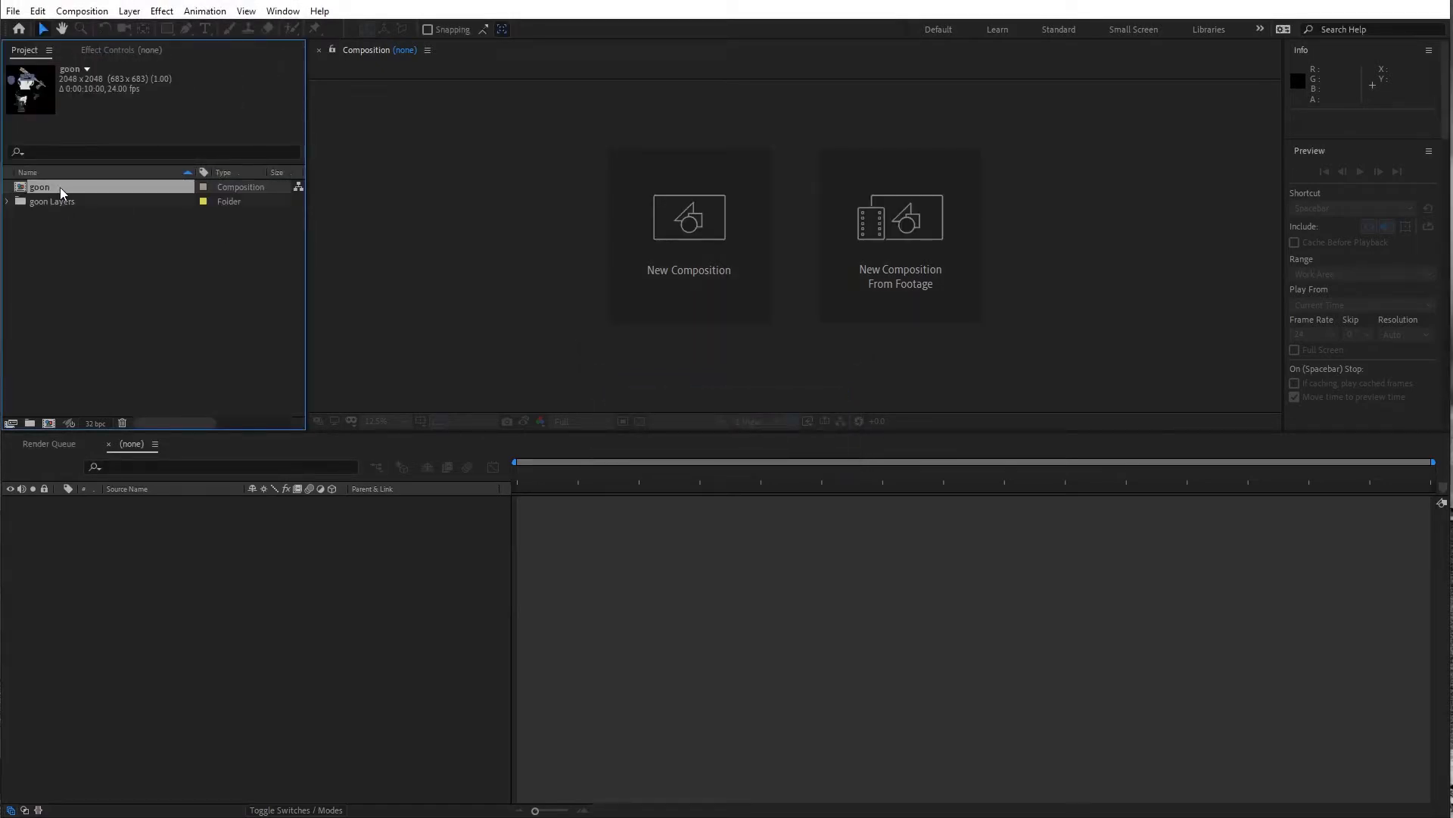
Open the imported goon composition in the viewer and timeline
{"action": "double_click", "coordinate": [61, 188]}
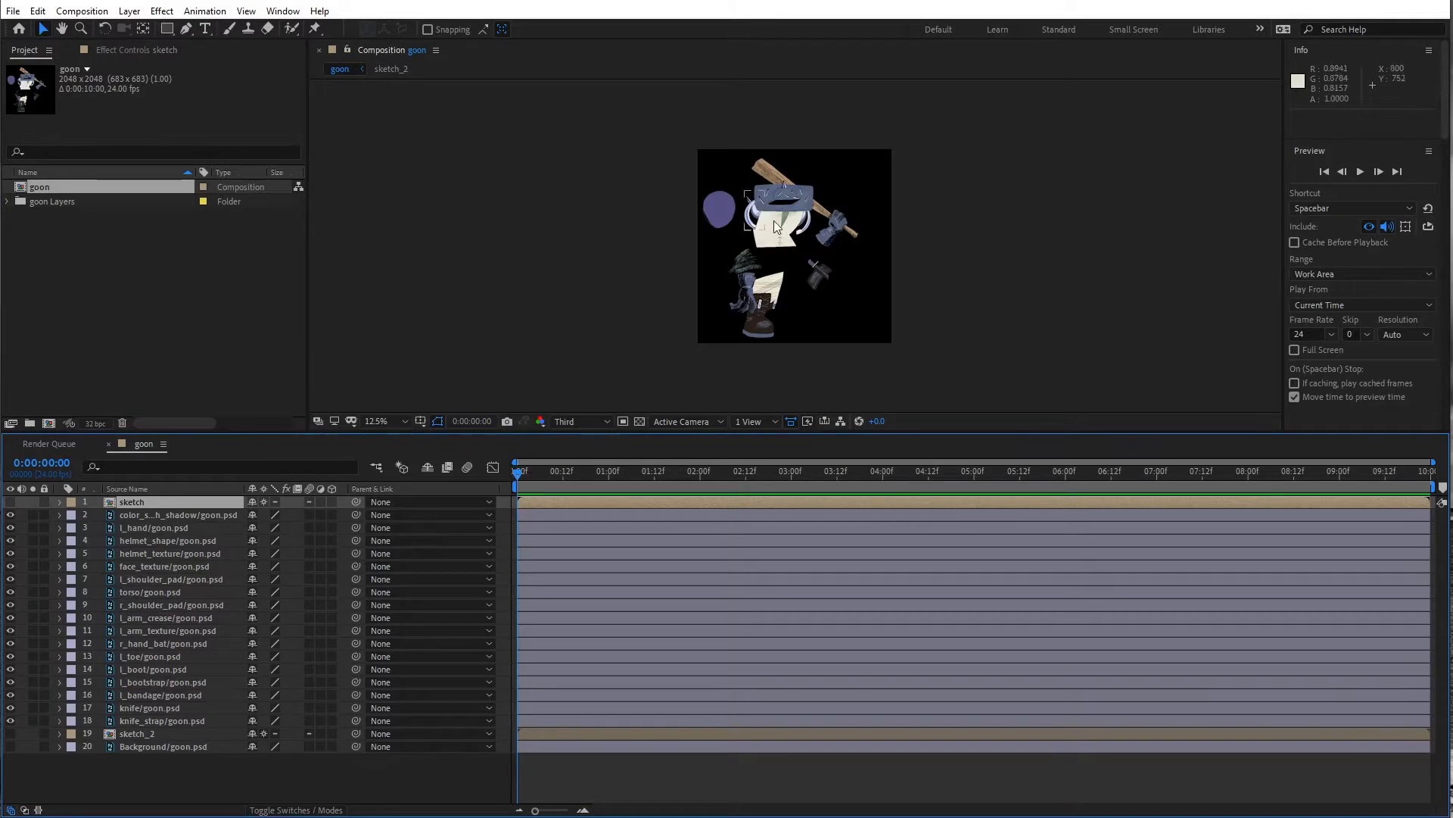
{"action": "scroll", "coordinate": [816, 256], "scroll_direction": "up", "scroll_amount": 1}
{"action": "scroll", "coordinate": [816, 256], "scroll_direction": "down", "scroll_amount": 1}
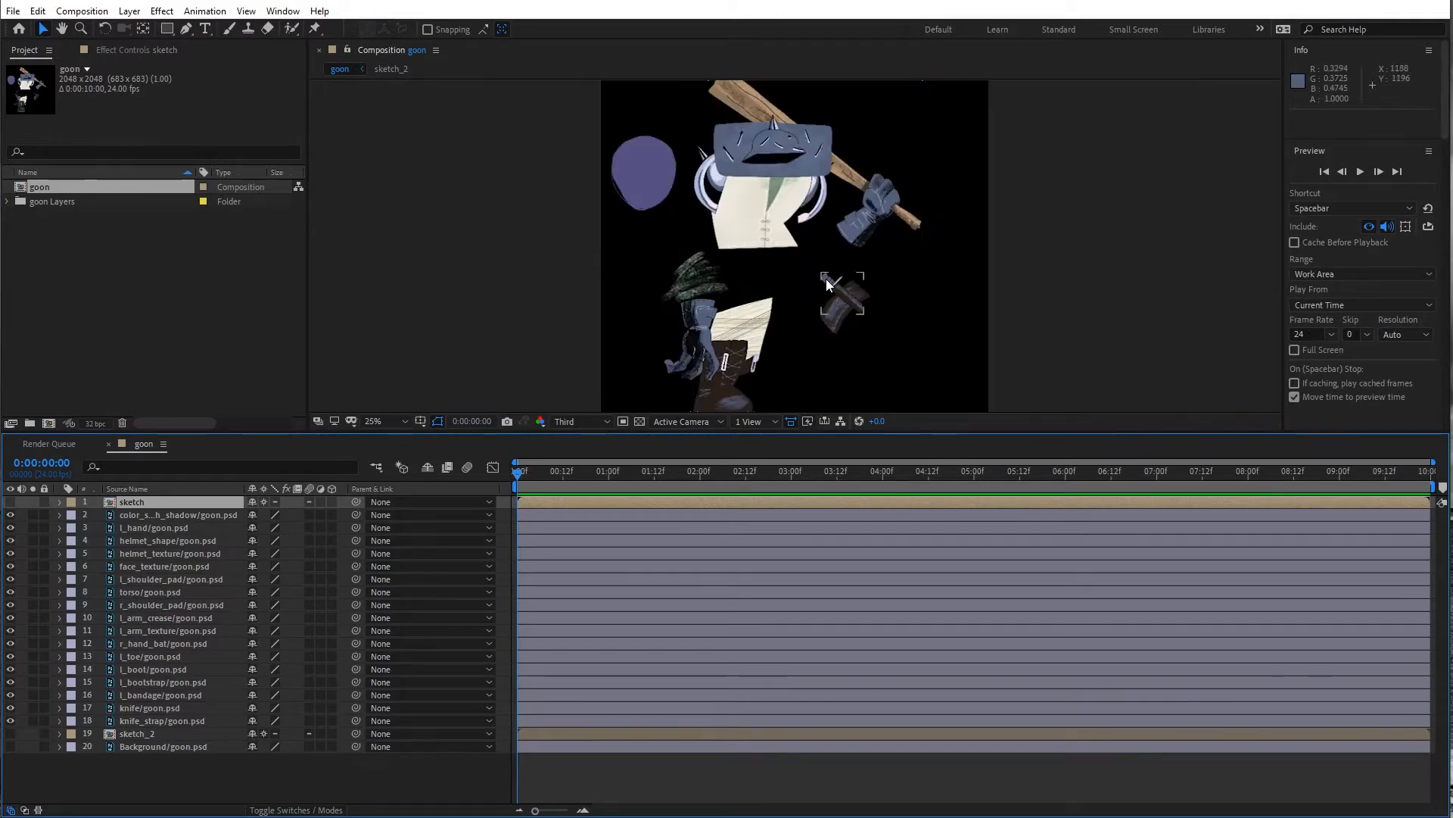
Try moving the helmet_shape layer slightly within the composition, and undo the move
{"action": "left_click_drag", "start_coordinate": [825, 278], "coordinate": [810, 239]}
{"action": "key", "text": "v"}
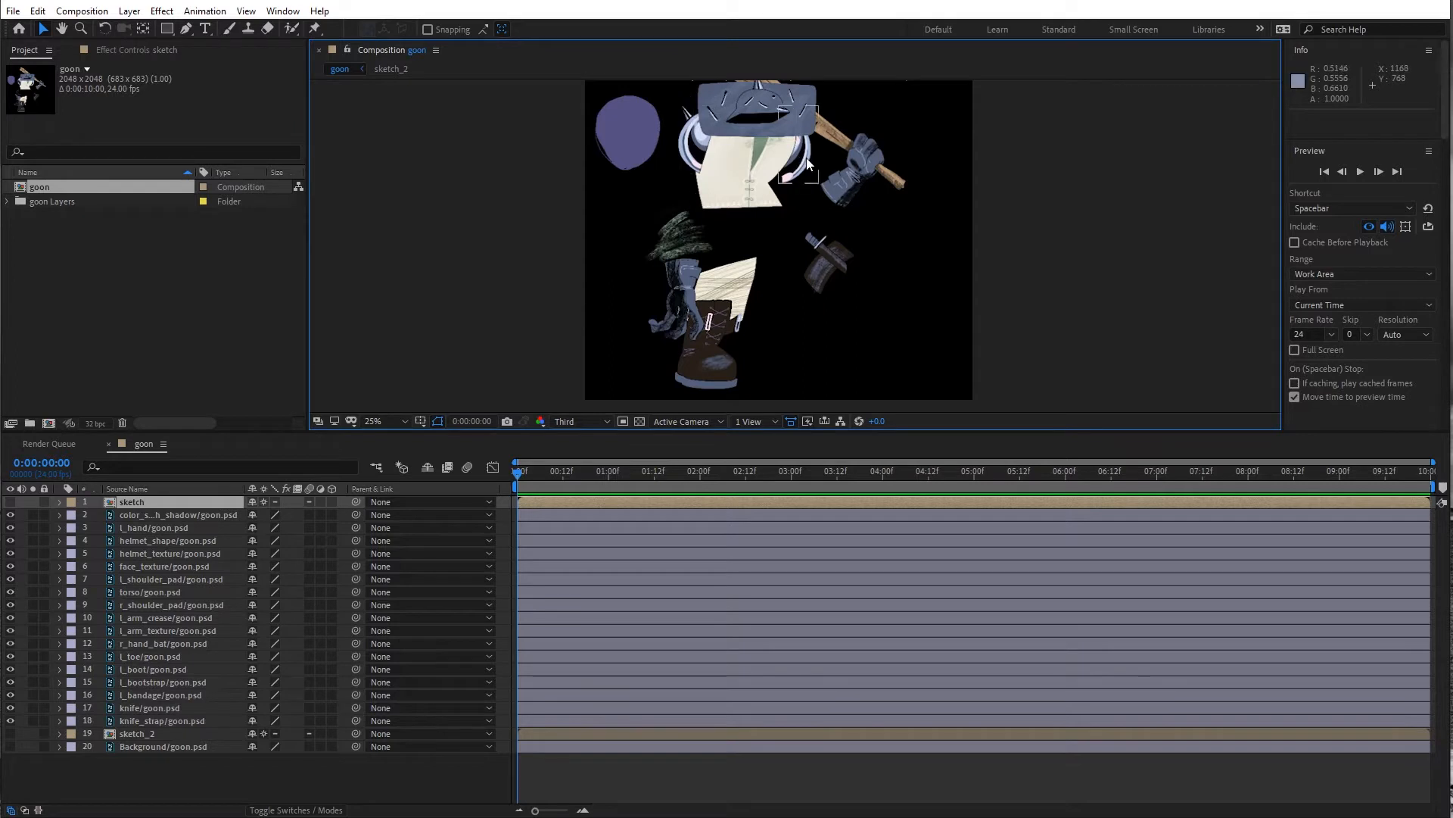
{"action": "left_click_drag", "start_coordinate": [766, 106], "coordinate": [792, 198]}
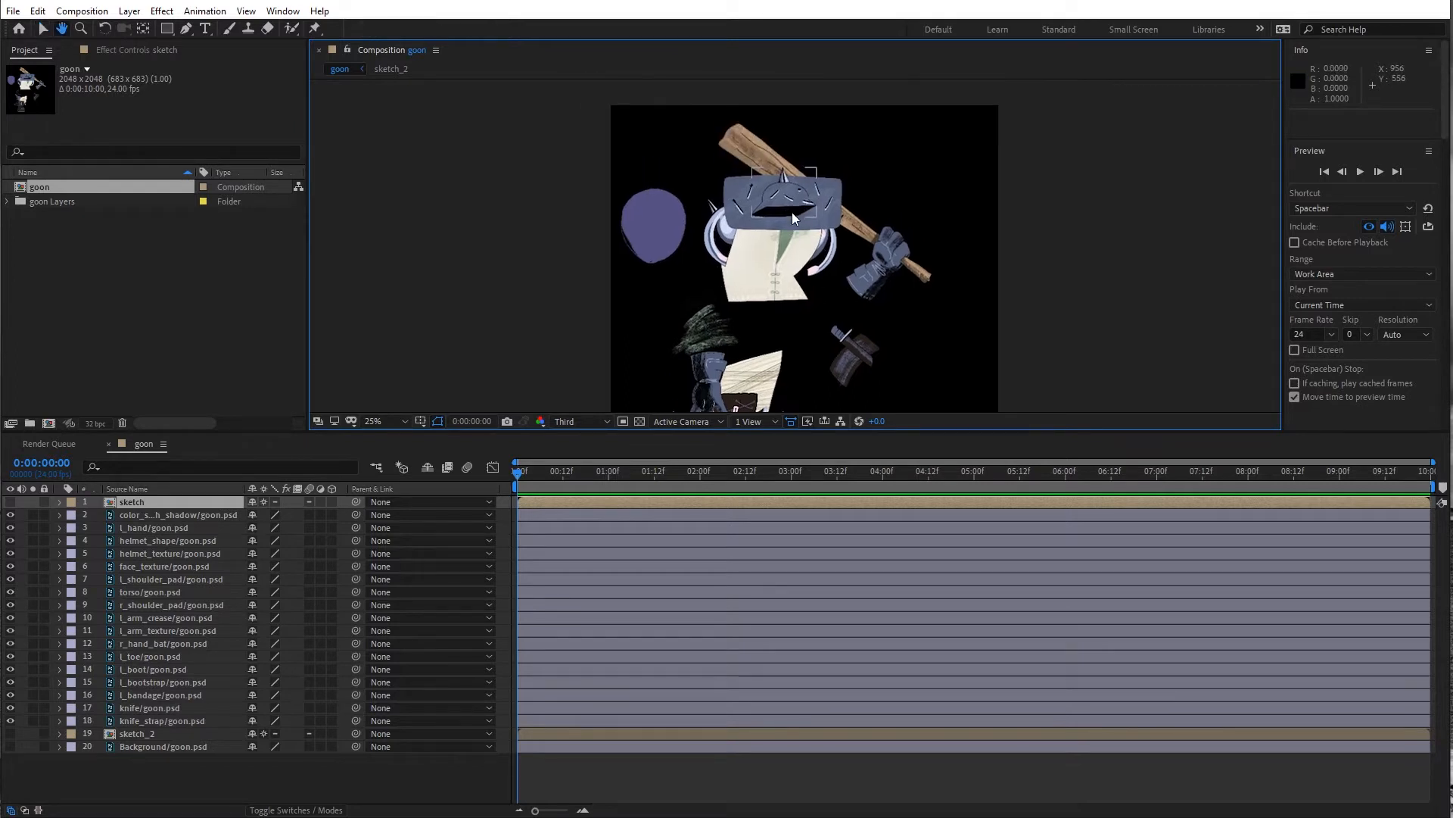
{"action": "left_click", "coordinate": [790, 202]}
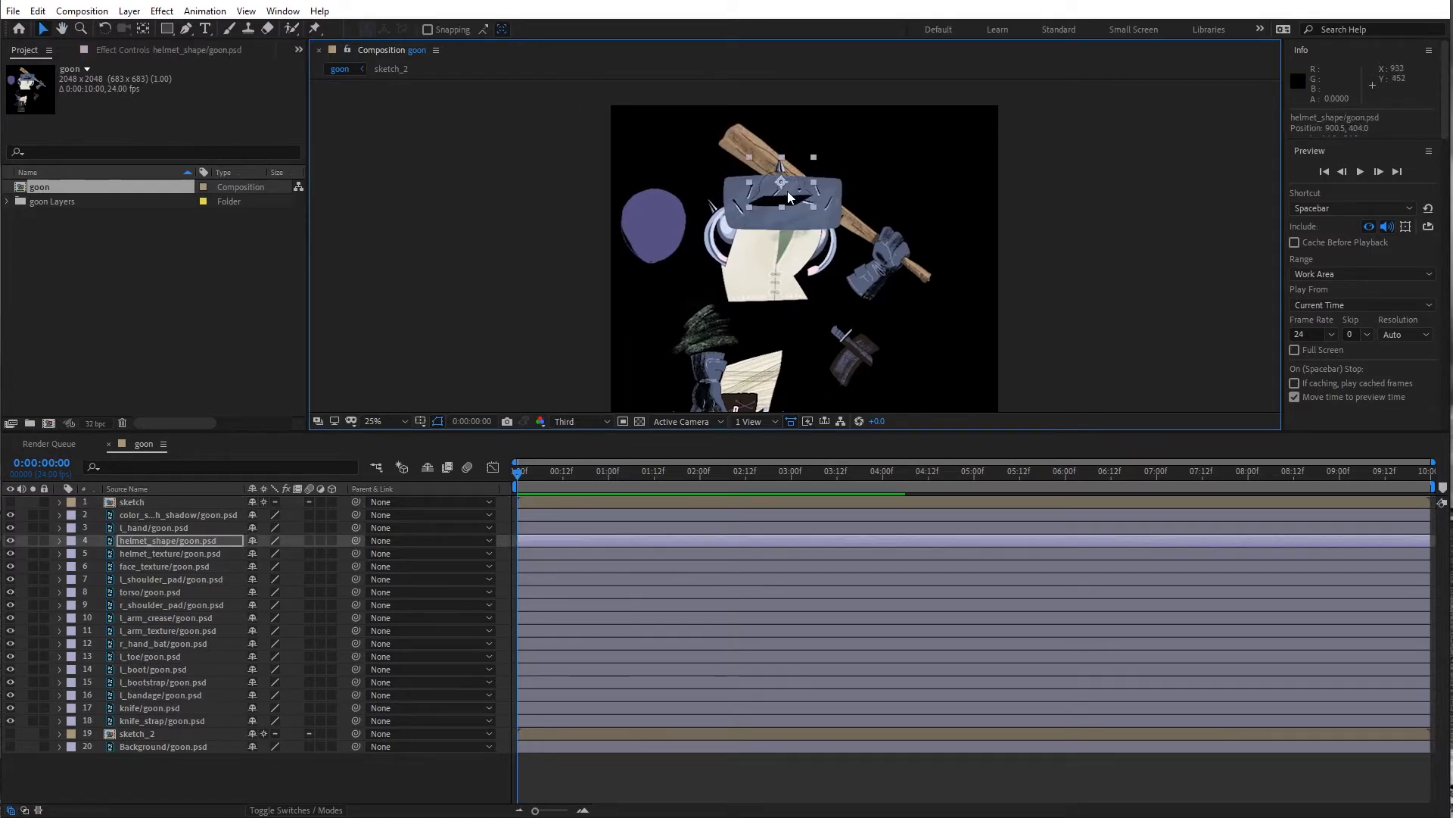
{"action": "left_click_drag", "start_coordinate": [788, 190], "coordinate": [791, 202]}
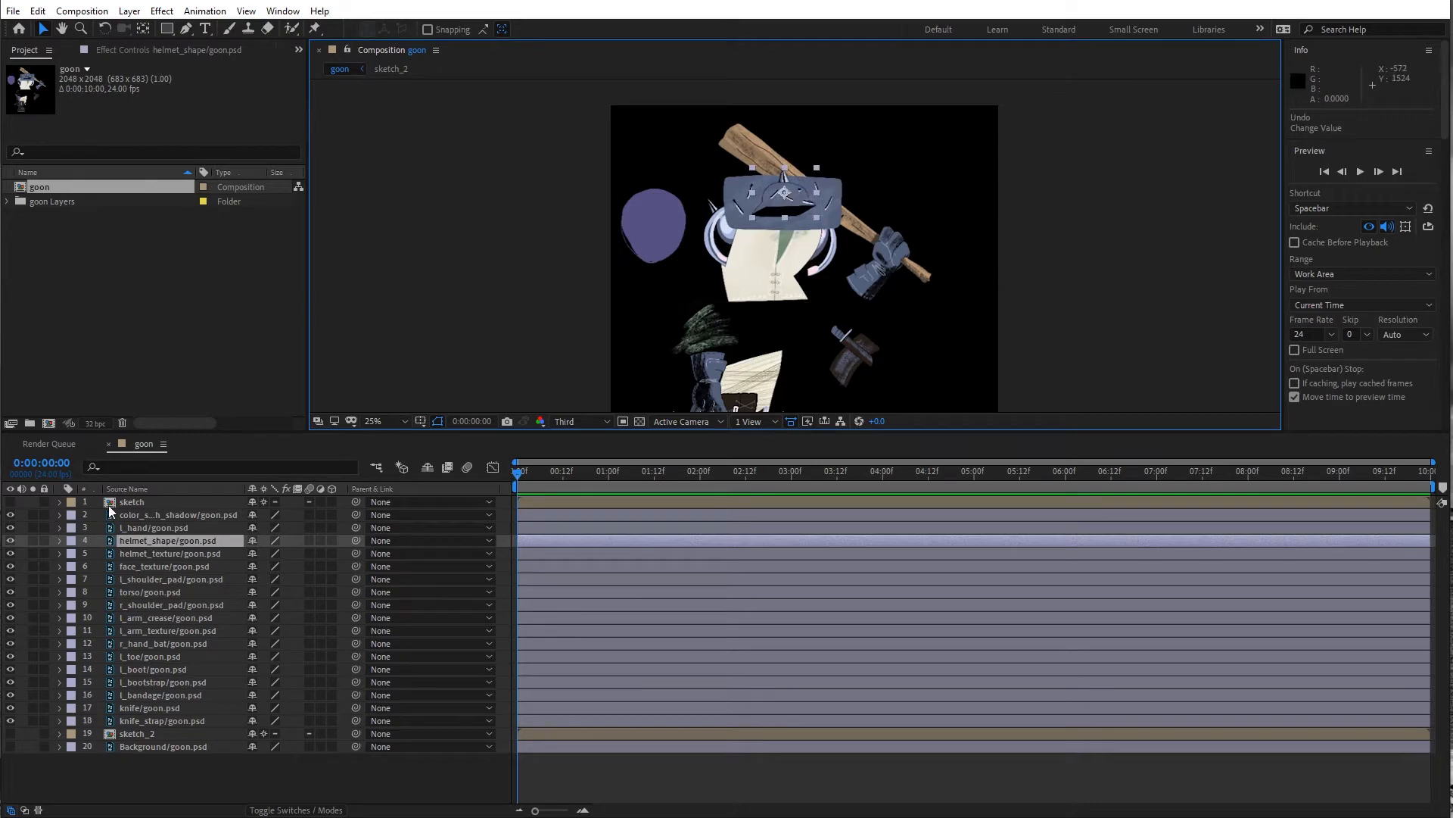
Show the sketch layer over the artwork to compare the assembled character with the parts, and hide it again
{"action": "left_click", "coordinate": [135, 503]}
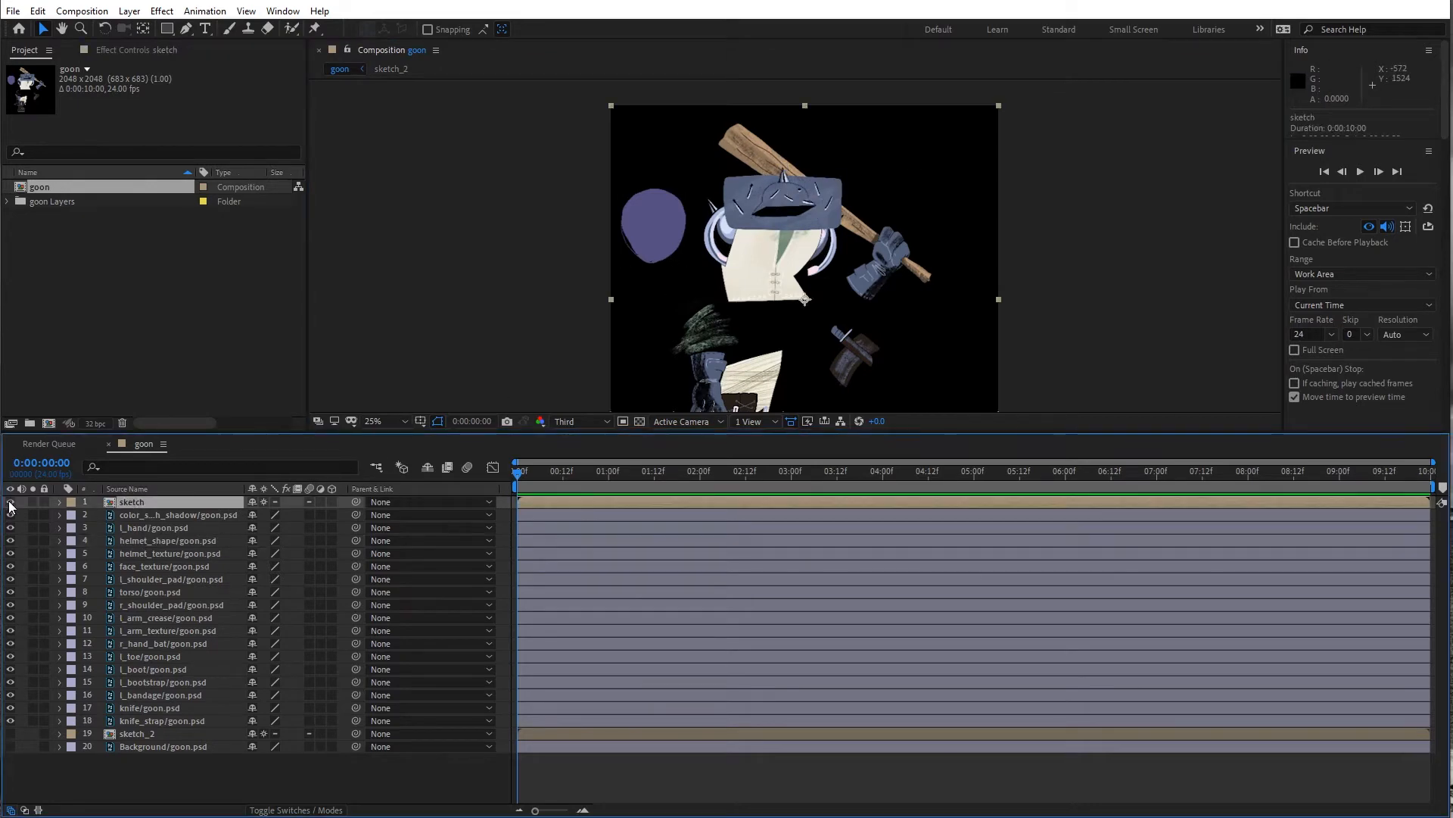
{"action": "left_click", "coordinate": [10, 502]}
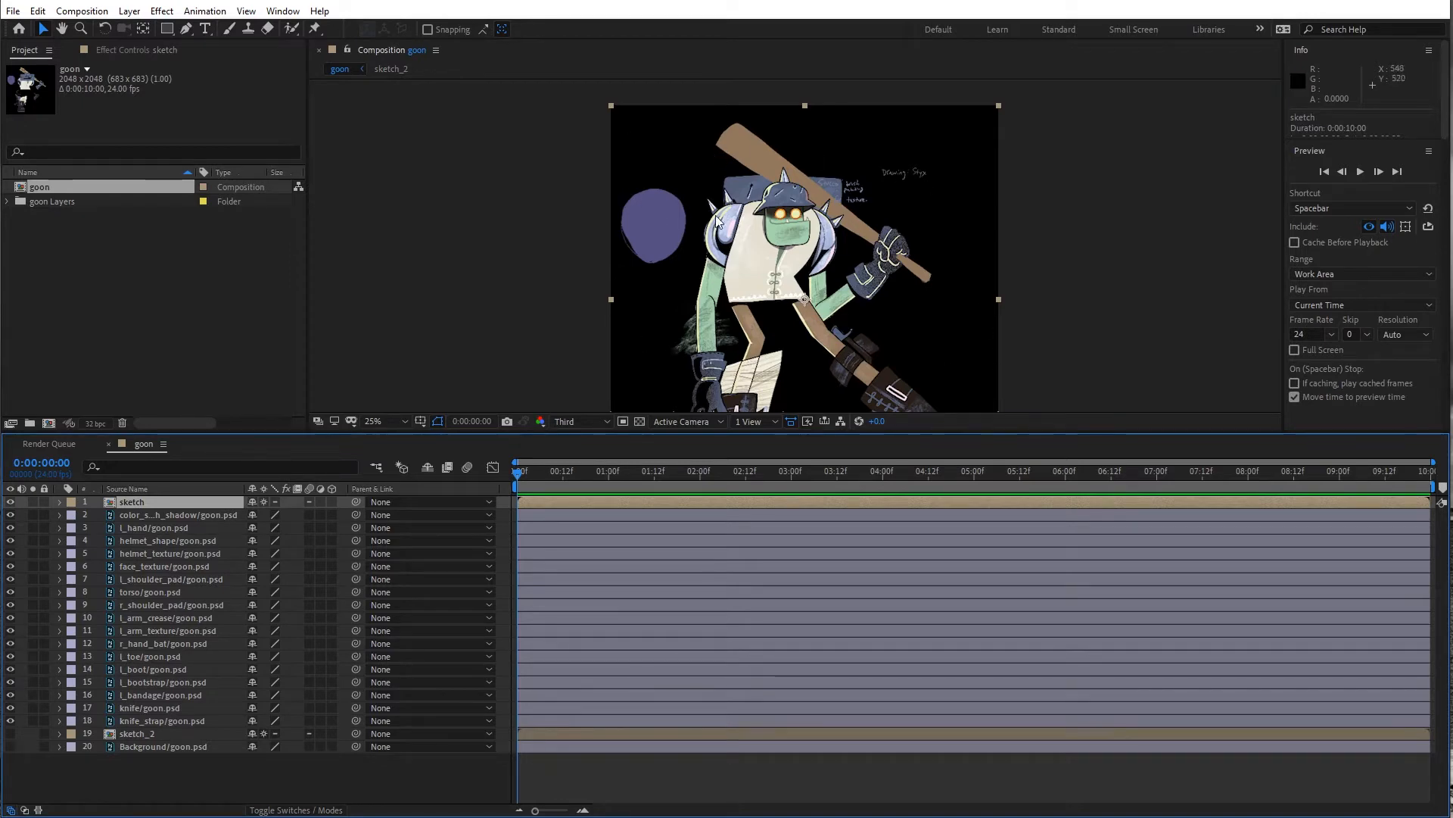
{"action": "left_click", "coordinate": [10, 503]}
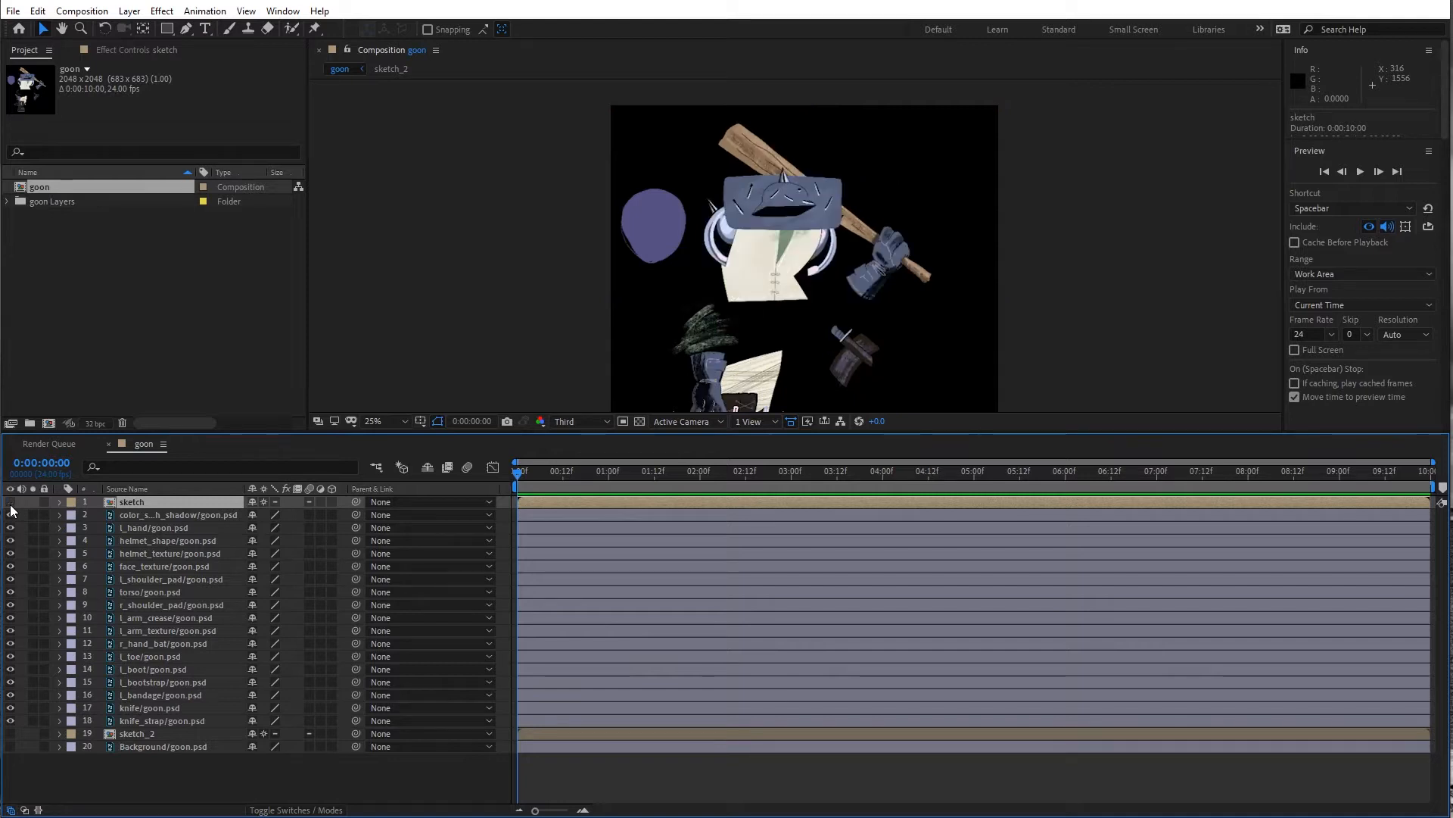
Hide the color_swatch_shadow layer in the goon composition
{"action": "left_click", "coordinate": [131, 518]}
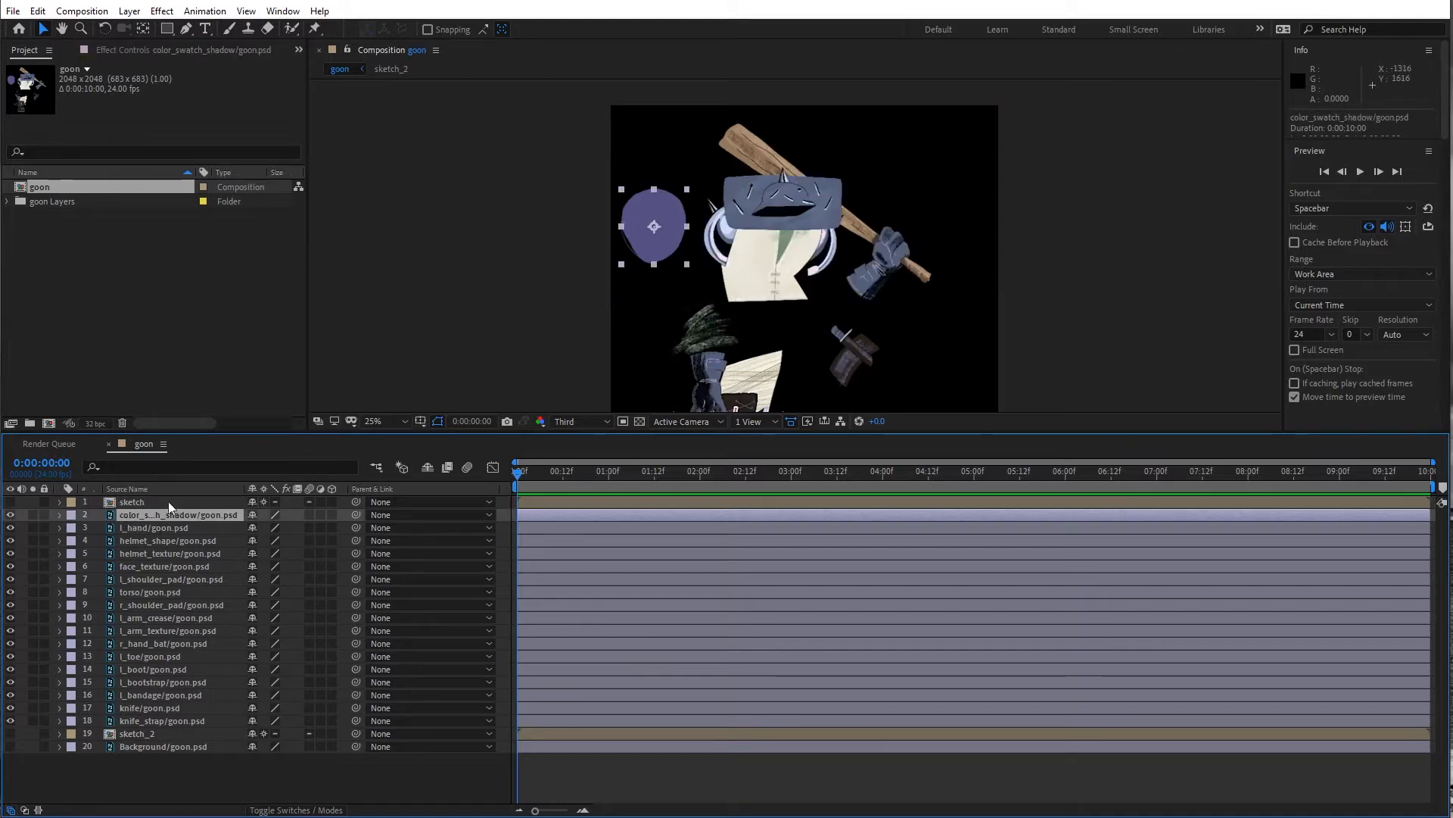
{"action": "key", "text": "h"}
{"action": "left_click_drag", "start_coordinate": [795, 326], "coordinate": [782, 242]}
{"action": "key", "text": "v"}
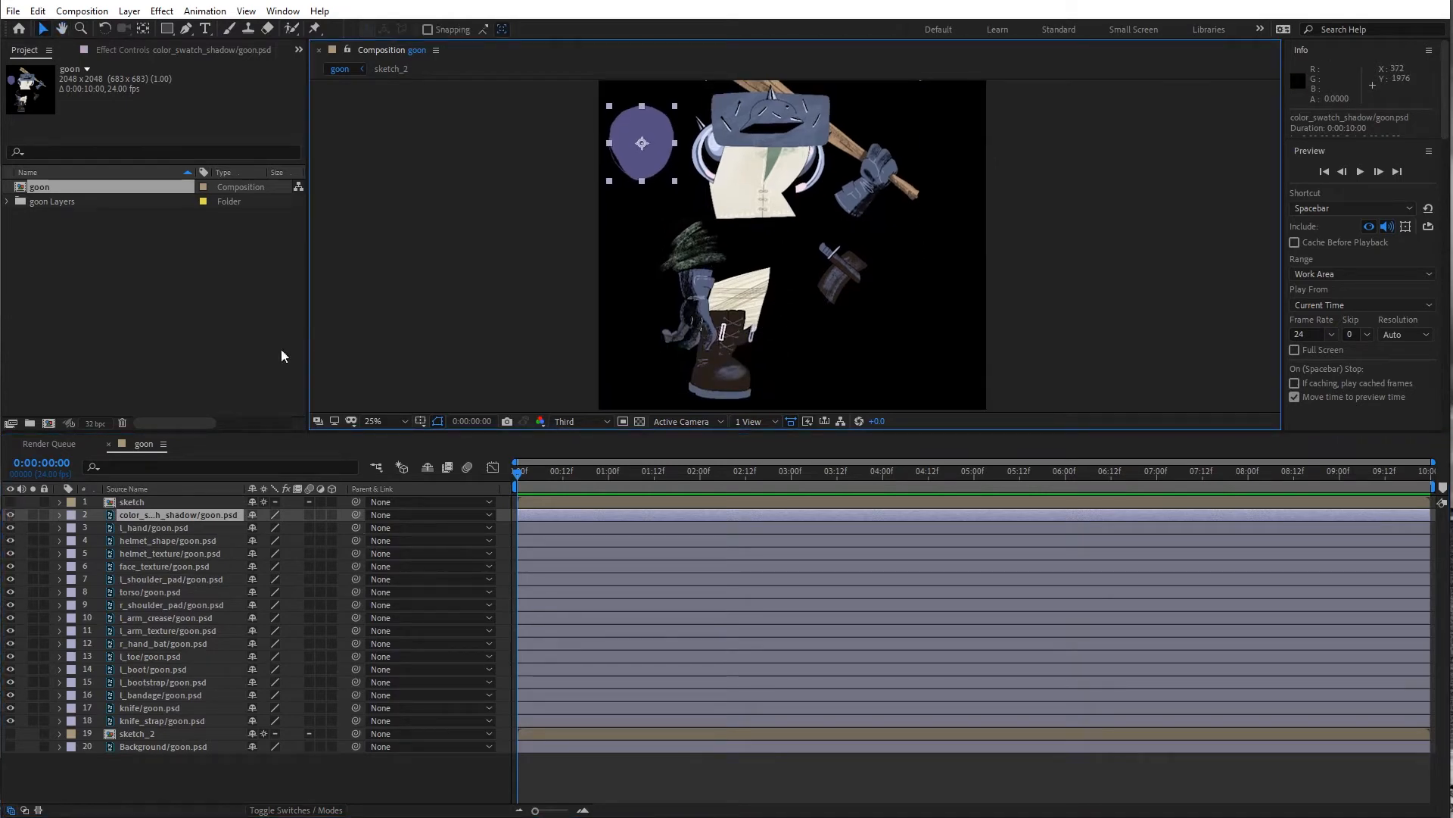
{"action": "left_click", "coordinate": [9, 517]}
{"action": "scroll", "coordinate": [691, 206], "scroll_direction": "up", "scroll_amount": 4}
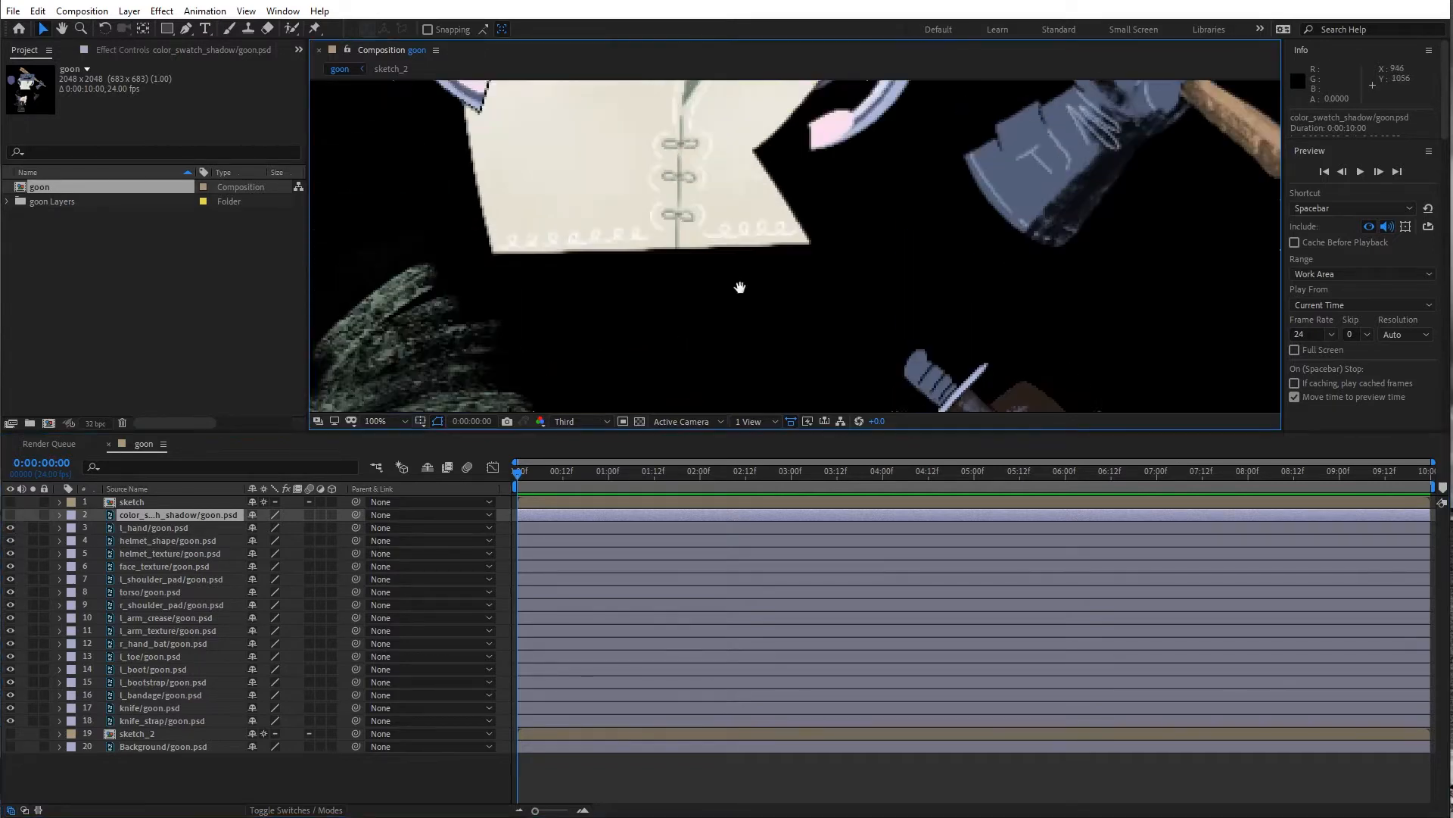
{"action": "scroll", "coordinate": [733, 200], "scroll_direction": "down", "scroll_amount": 2}
{"action": "left_click_drag", "start_coordinate": [820, 168], "coordinate": [764, 268]}
{"action": "scroll", "coordinate": [817, 238], "scroll_direction": "up", "scroll_amount": 2}
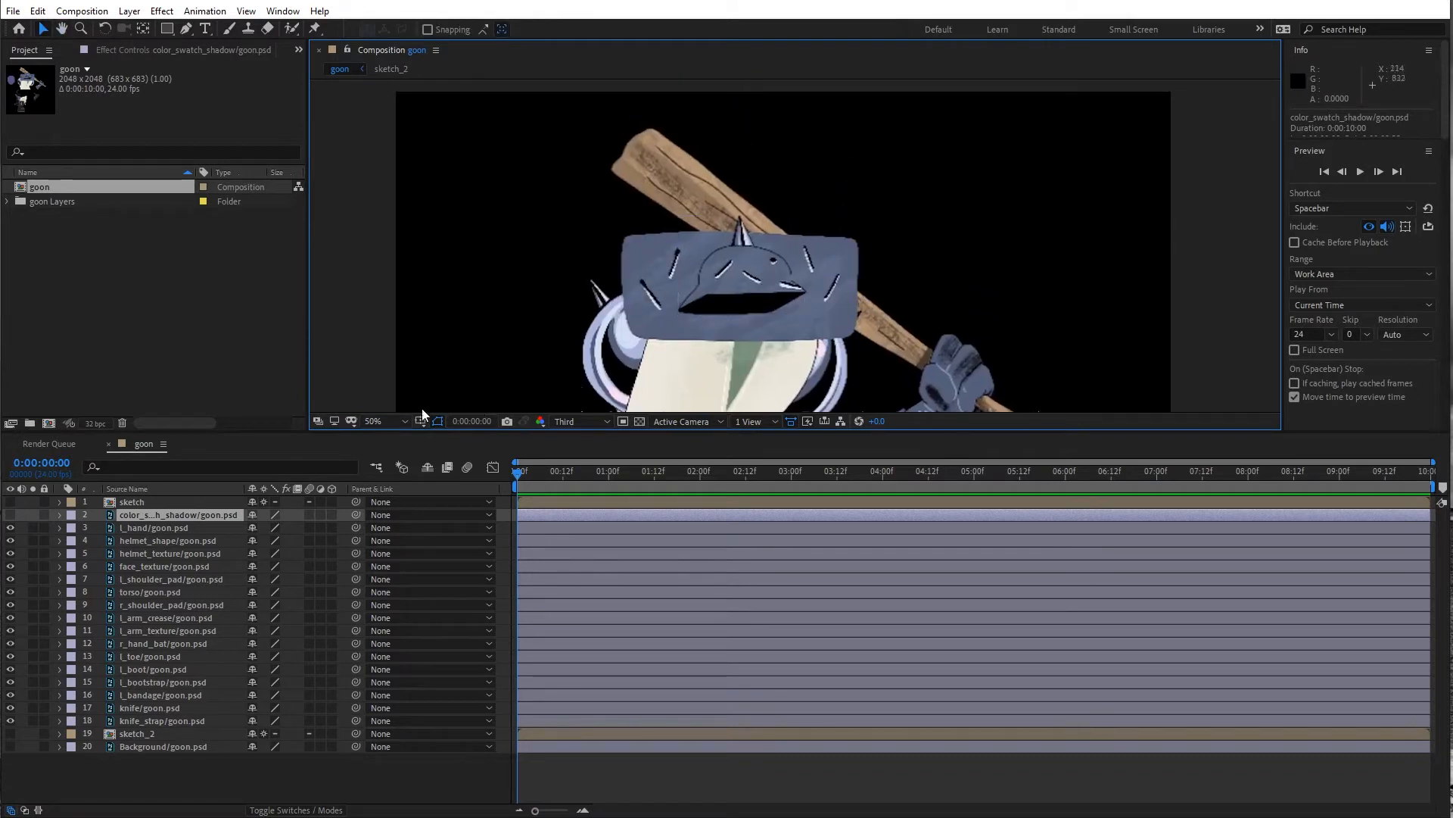
Select the helmet_shape layer and set the composition preview resolution to Full
{"action": "left_click", "coordinate": [111, 539]}
{"action": "left_click", "coordinate": [582, 421]}
{"action": "left_click", "coordinate": [597, 458]}
Save the project as Goon_Rig in the Captain_Blackwood folder
{"action": "left_click", "coordinate": [6, 10]}
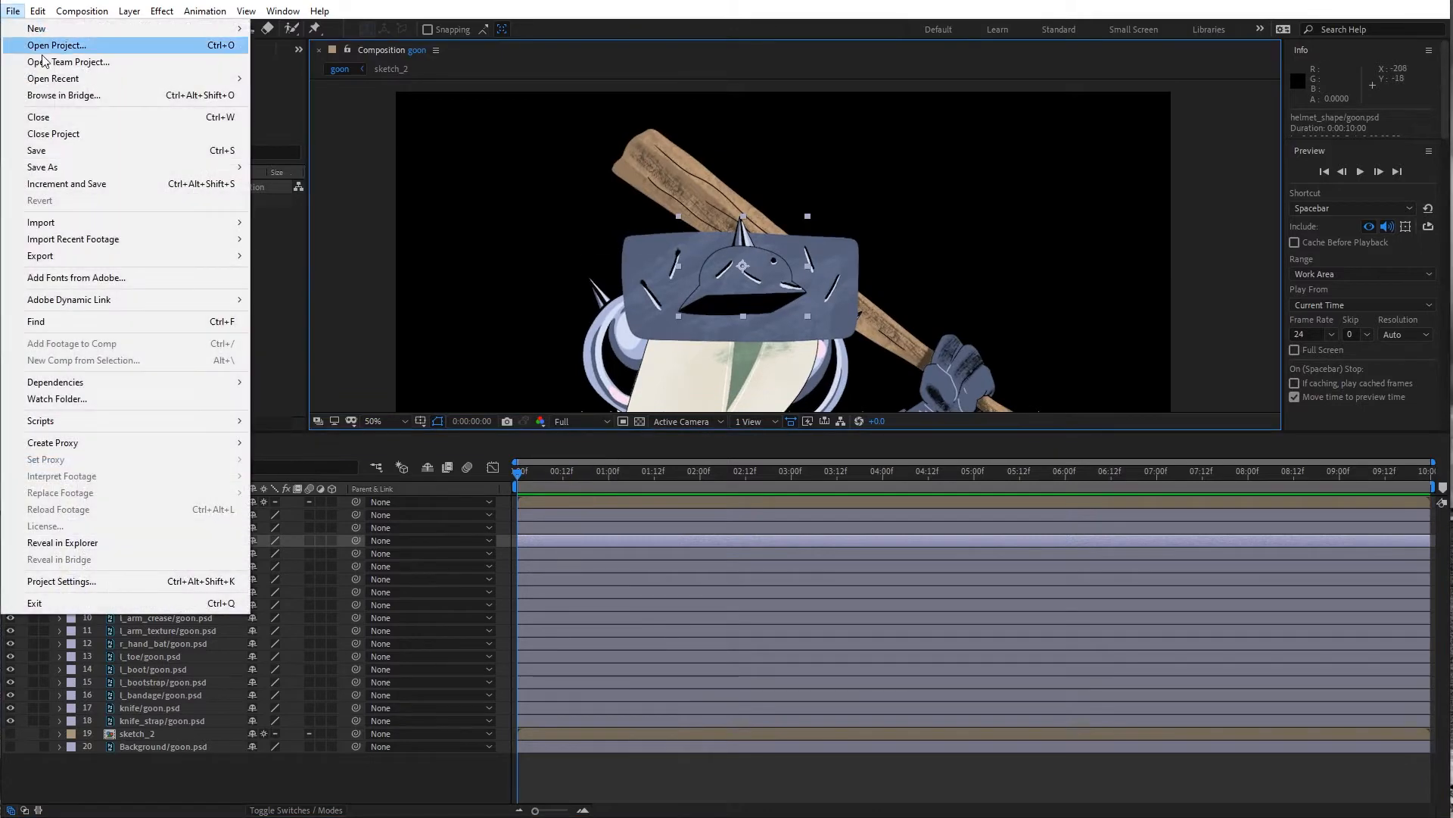
{"action": "mouse_move", "coordinate": [66, 166]}
{"action": "left_click", "coordinate": [312, 166]}
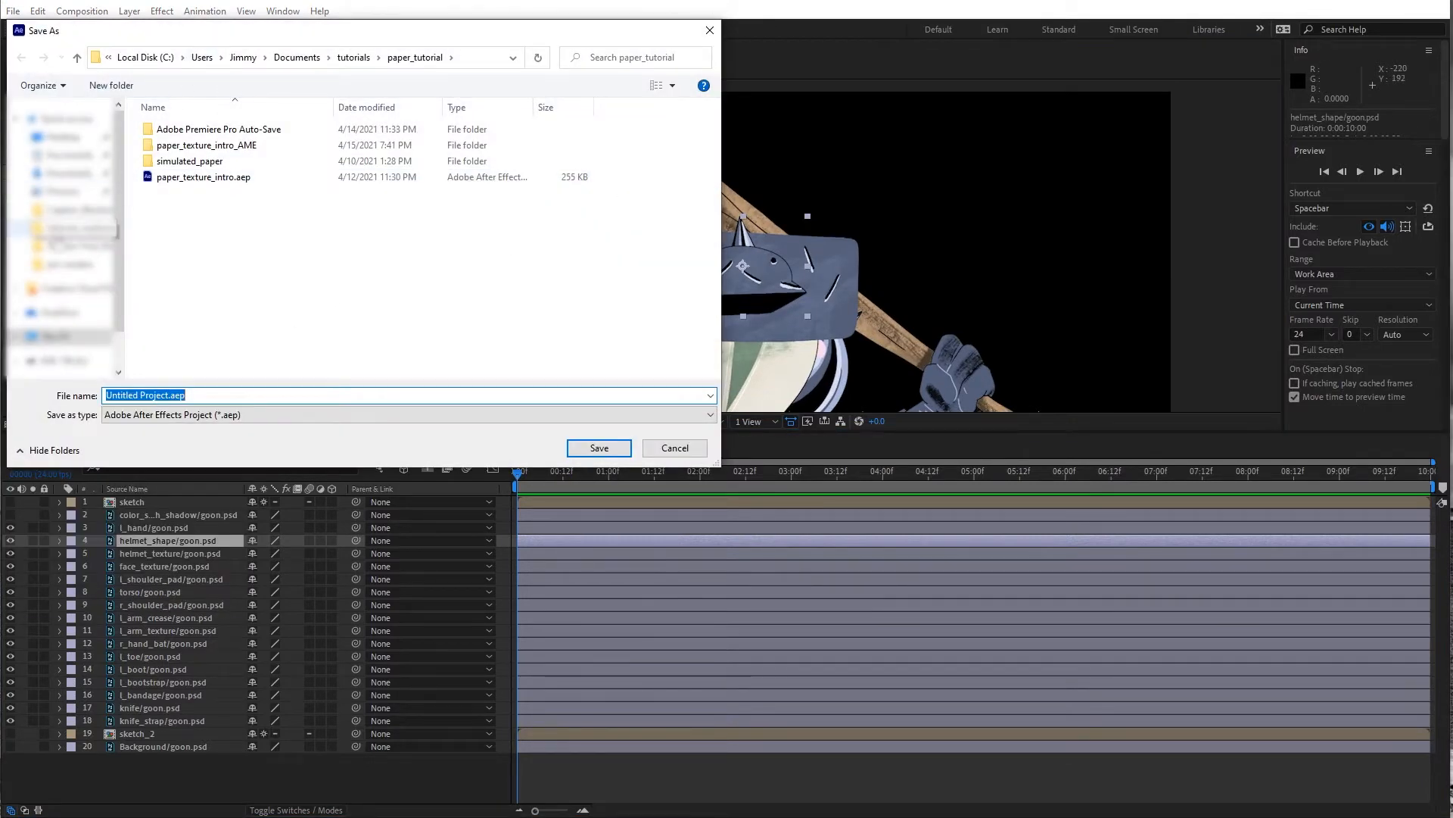
{"action": "left_click", "coordinate": [72, 209]}
{"action": "left_click", "coordinate": [168, 395]}
{"action": "left_click_drag", "start_coordinate": [167, 395], "coordinate": [4, 409]}
{"action": "type", "text": "Goon_Rig"}
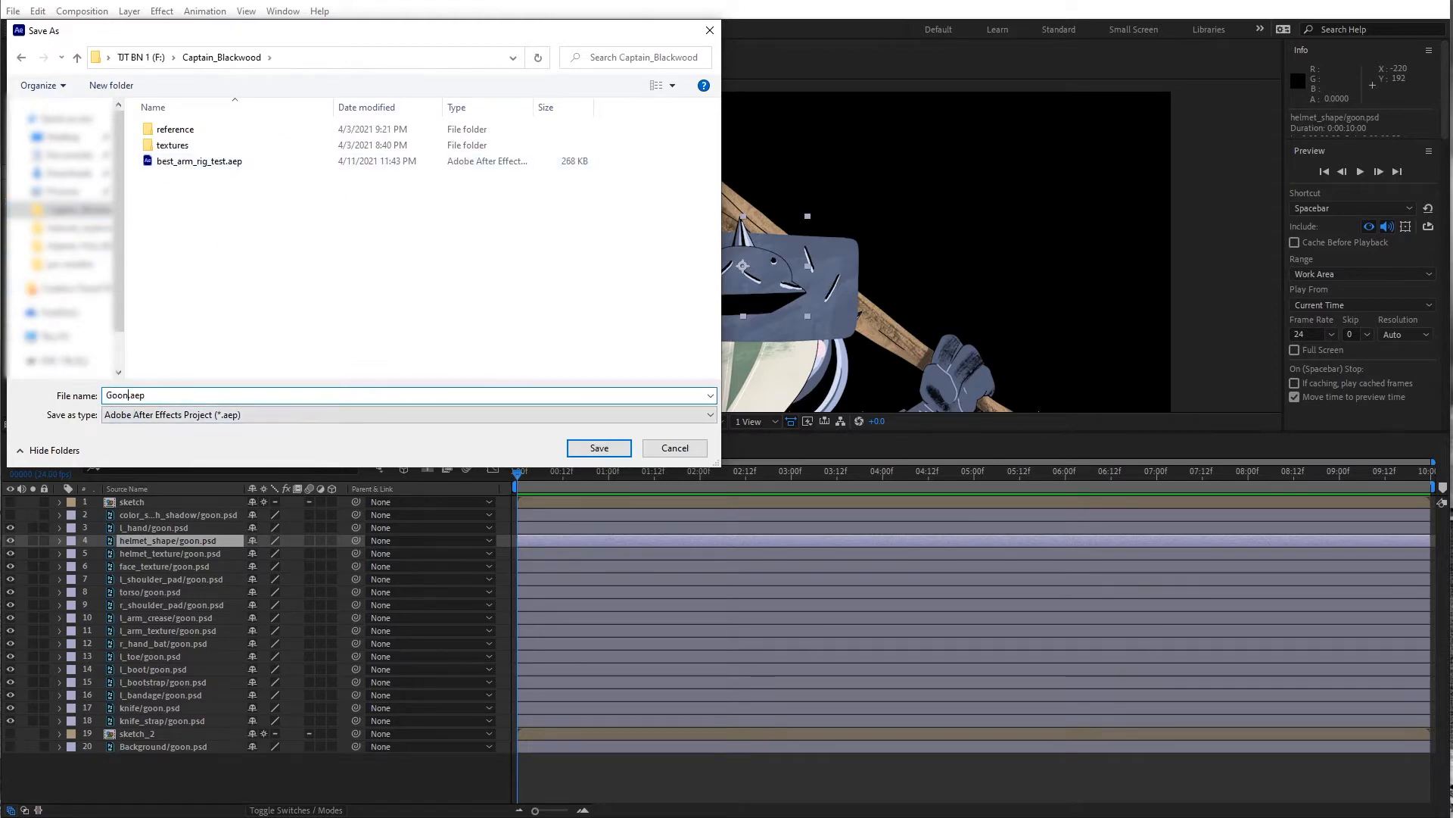
{"action": "left_click", "coordinate": [599, 448]}
Create a new shape layer above helmet_shape and rename it helmet_mask
{"action": "left_click_drag", "start_coordinate": [686, 314], "coordinate": [686, 313]}
{"action": "scroll", "coordinate": [686, 312], "scroll_direction": "up", "scroll_amount": 2}
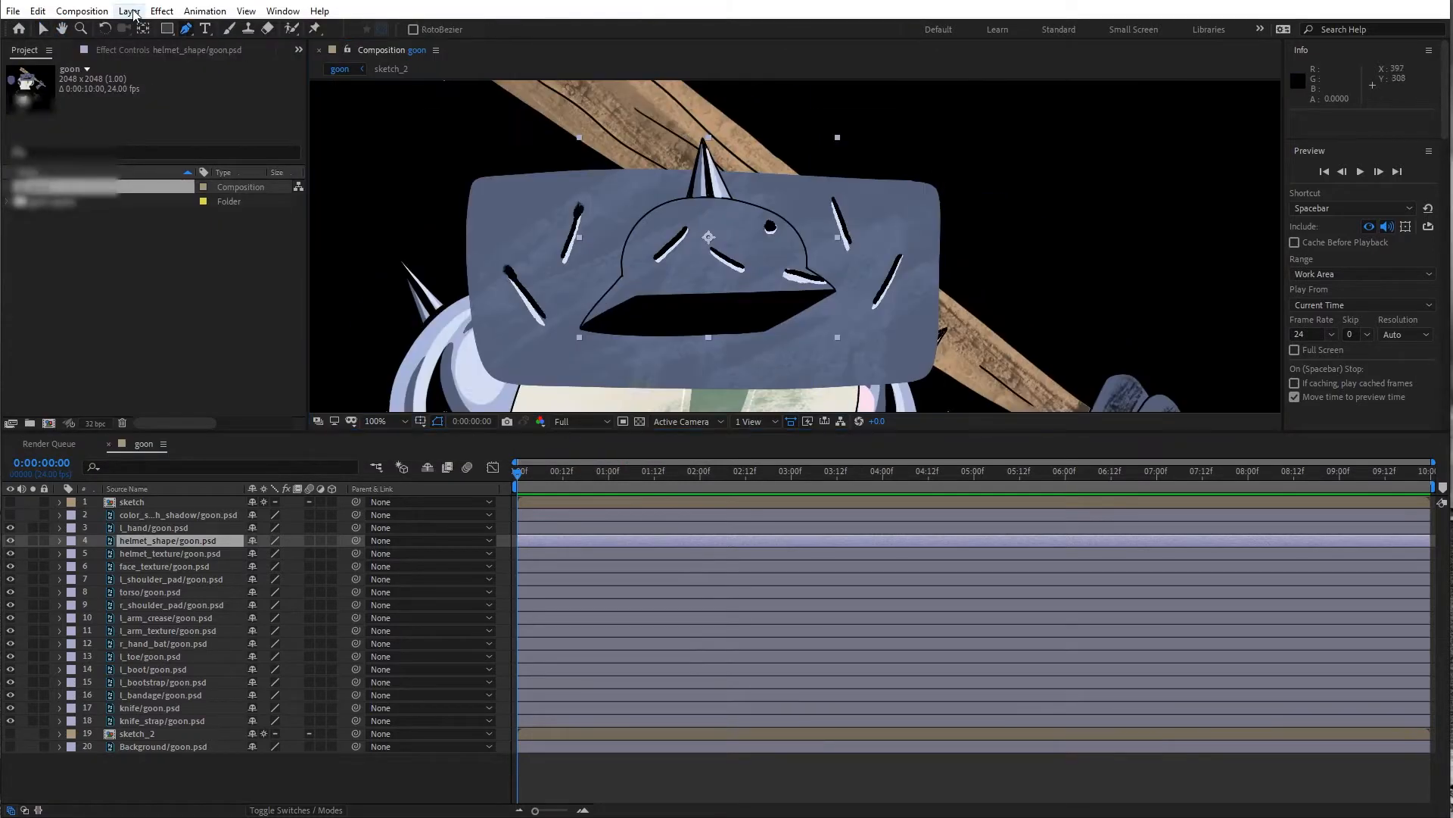
{"action": "left_click", "coordinate": [129, 10]}
{"action": "mouse_move", "coordinate": [147, 29]}
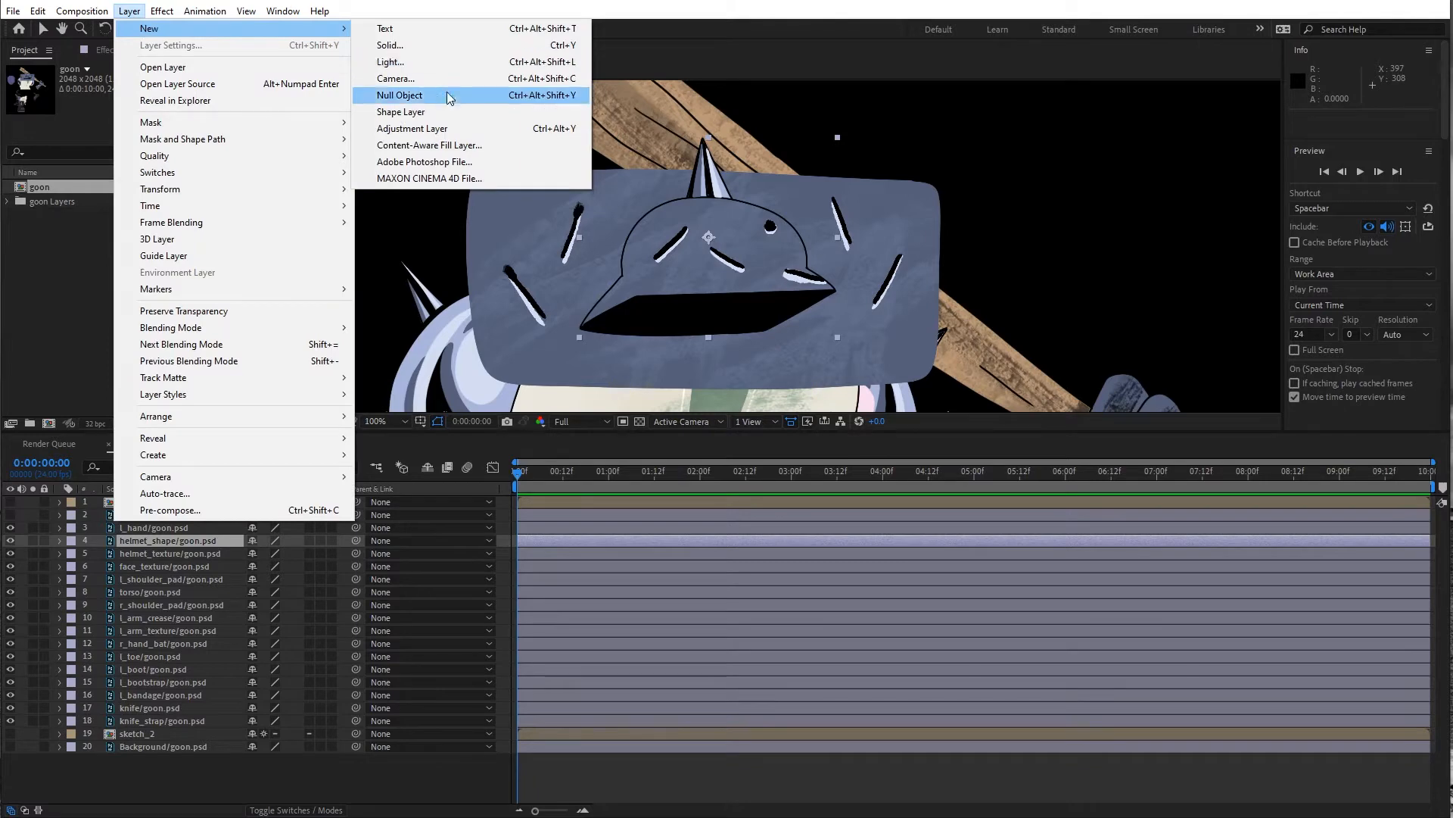
{"action": "left_click", "coordinate": [424, 111]}
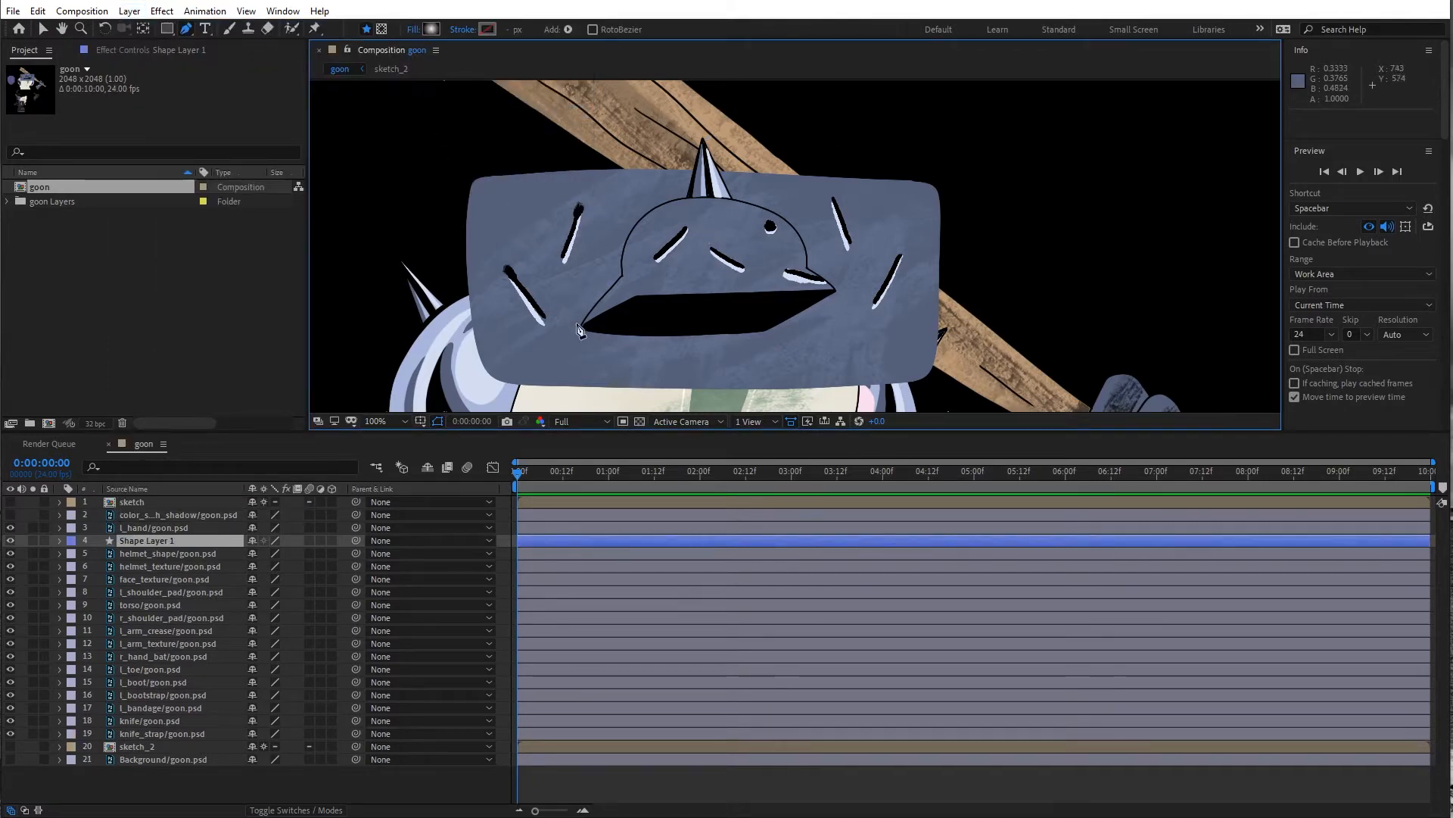
{"action": "key", "text": "Return"}
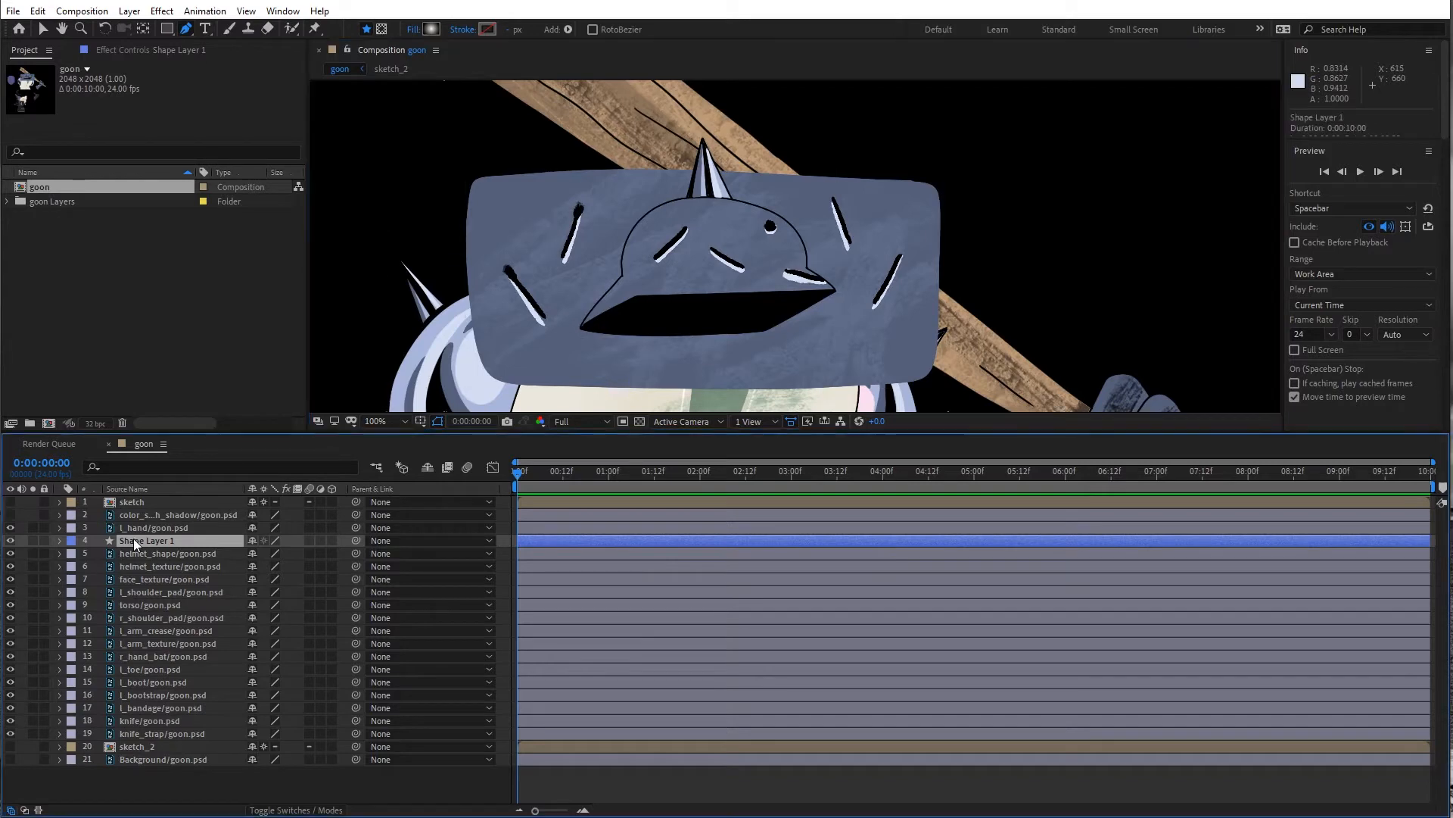
{"action": "type", "text": "helme"}
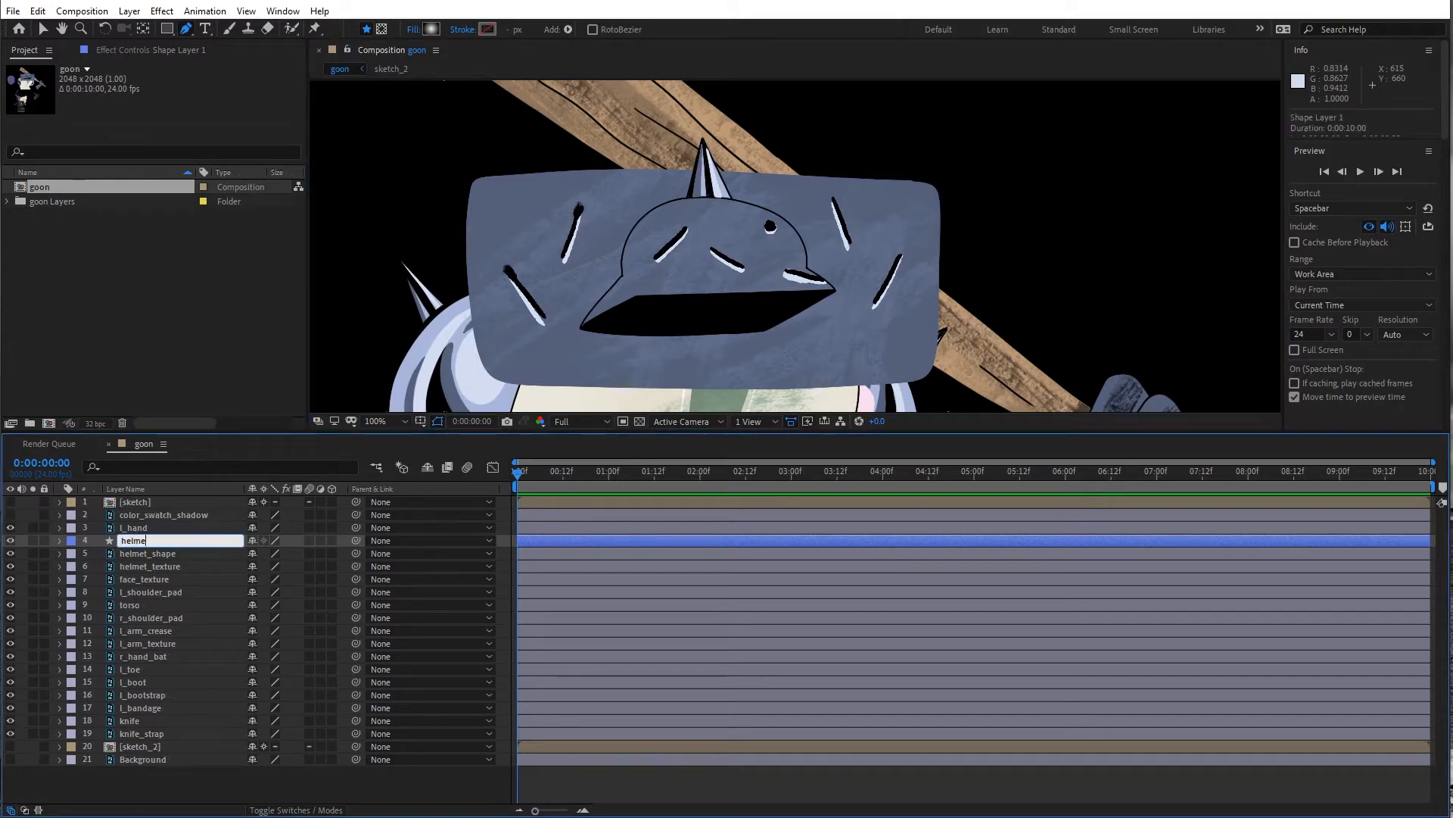
{"action": "type", "text": "t_mask"}
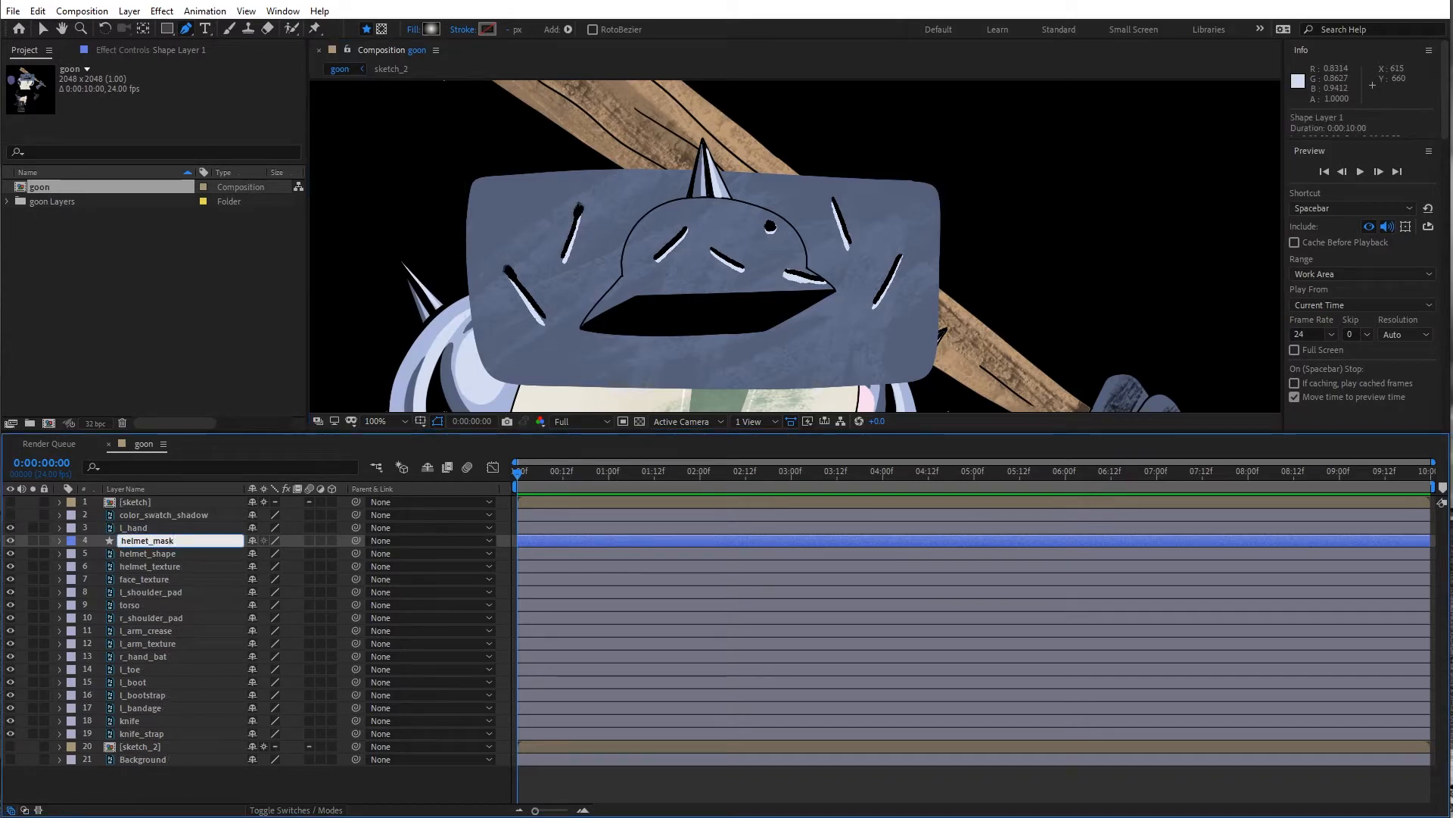
Place the helmet_mask layer directly below helmet_shape and lock the helmet_shape layer
{"action": "left_click", "coordinate": [131, 552]}
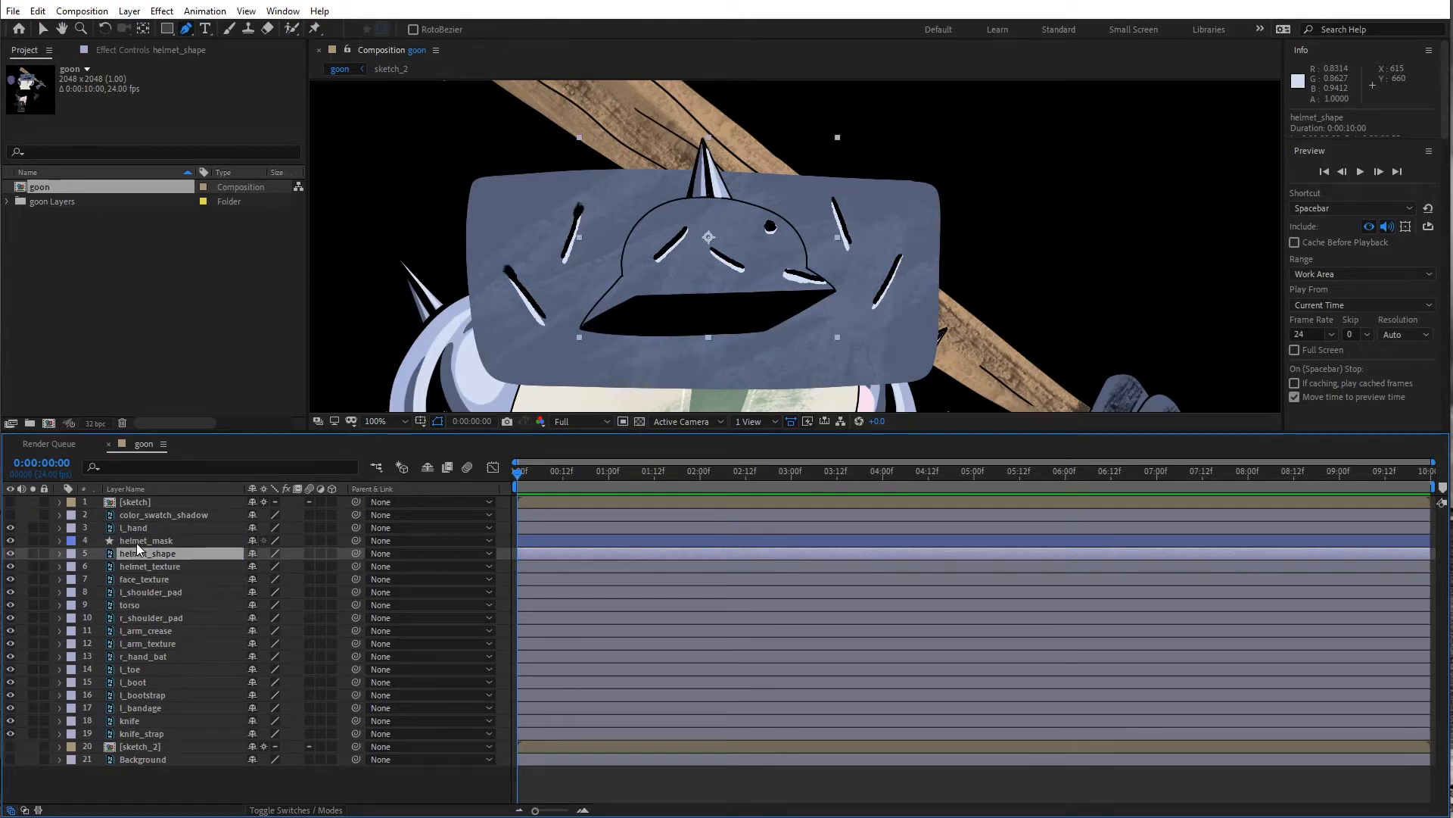
{"action": "left_click_drag", "start_coordinate": [136, 543], "coordinate": [139, 555]}
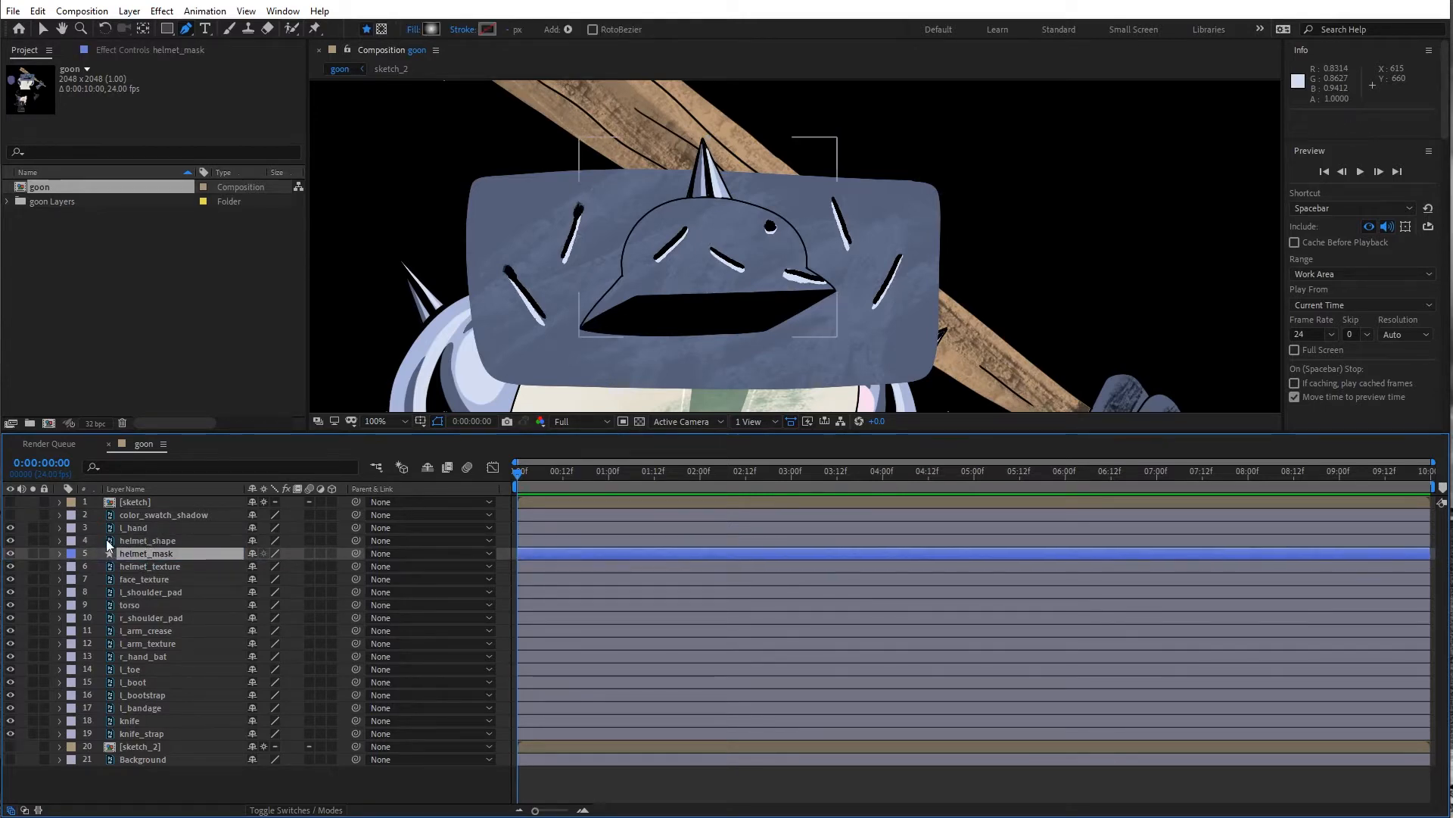
{"action": "left_click", "coordinate": [45, 540]}
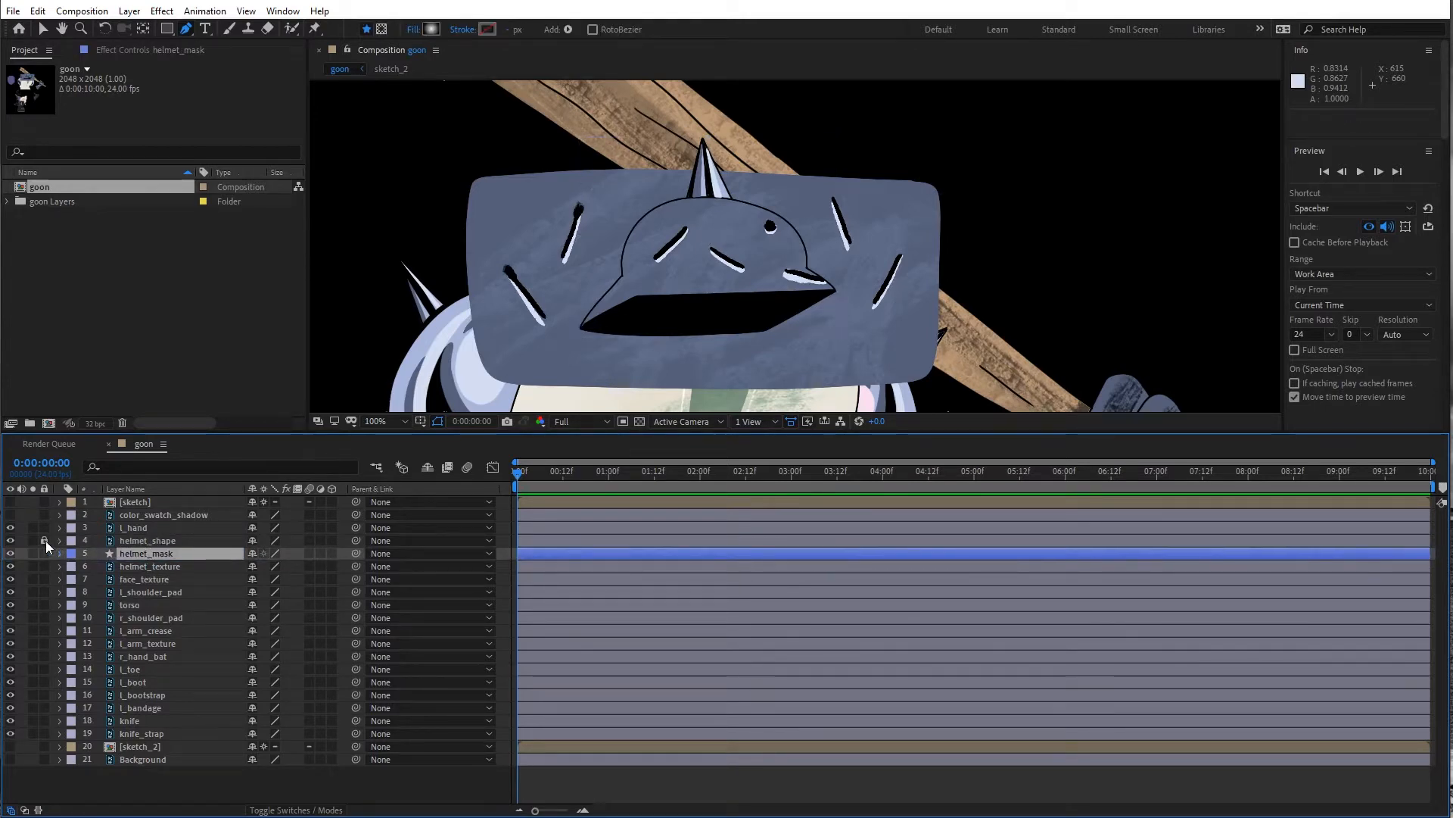
Start a curved Pen path on helmet_mask from the helmet dome's lower left edge over its top, adjusting the handles to the outline
{"action": "left_click", "coordinate": [623, 277]}
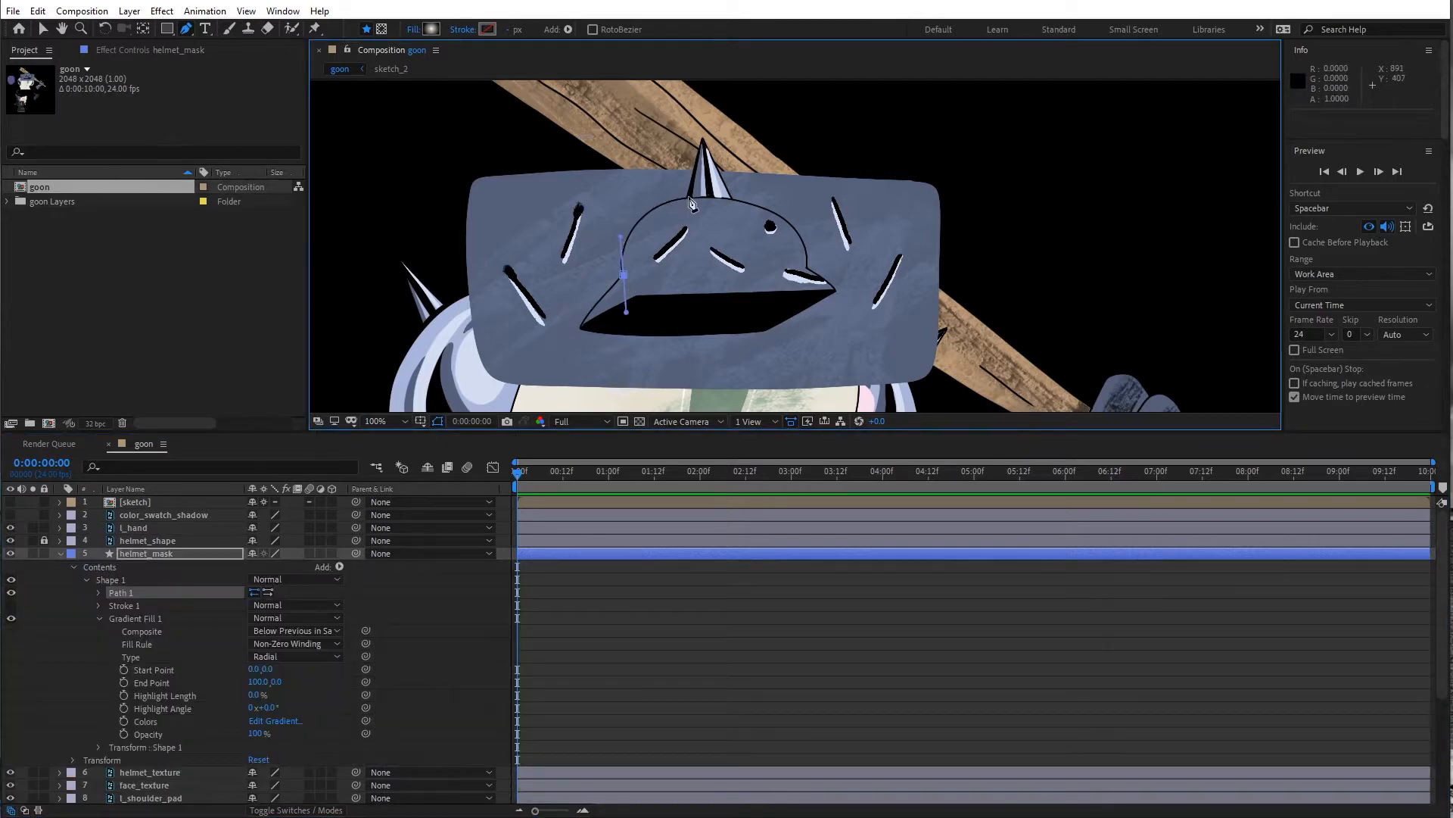
{"action": "left_click_drag", "start_coordinate": [692, 203], "coordinate": [751, 190]}
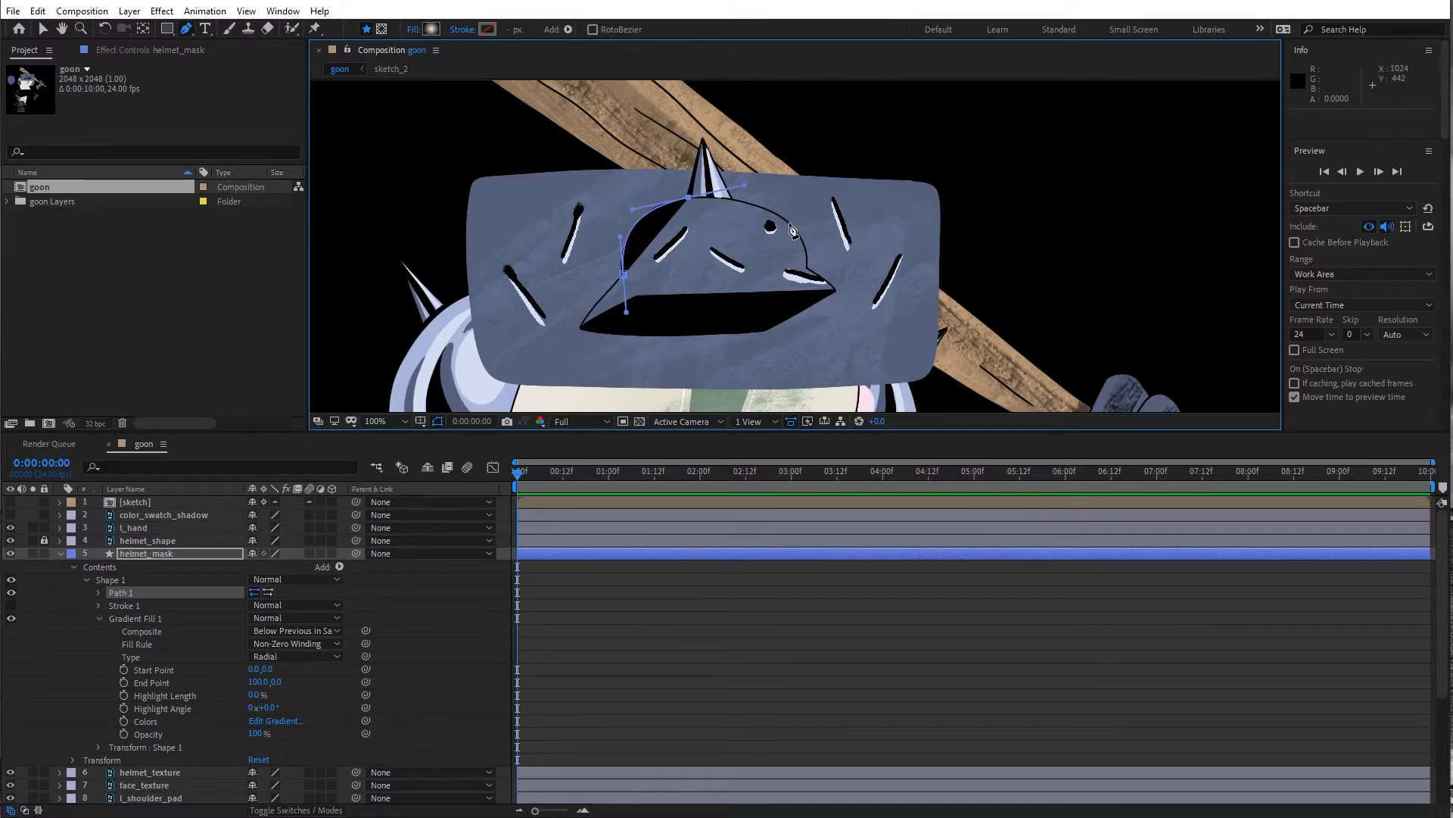
{"action": "left_click_drag", "start_coordinate": [790, 224], "coordinate": [798, 230]}
{"action": "left_click_drag", "start_coordinate": [745, 185], "coordinate": [755, 190]}
{"action": "left_click", "coordinate": [689, 199]}
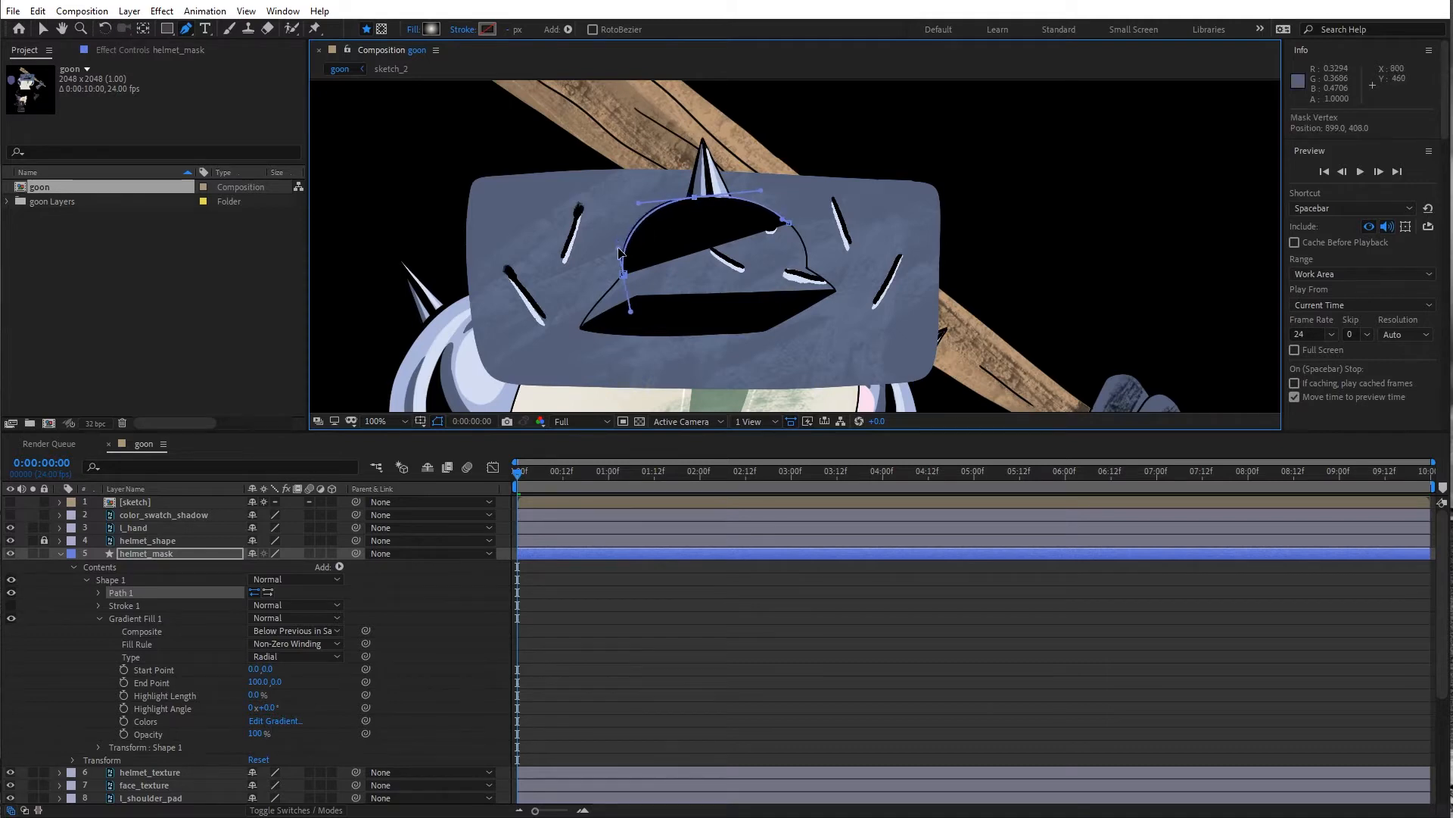
Change the helmet_mask shape's gradient fill to a solid light green fill
{"action": "left_click", "coordinate": [430, 29]}
{"action": "left_click", "coordinate": [382, 2]}
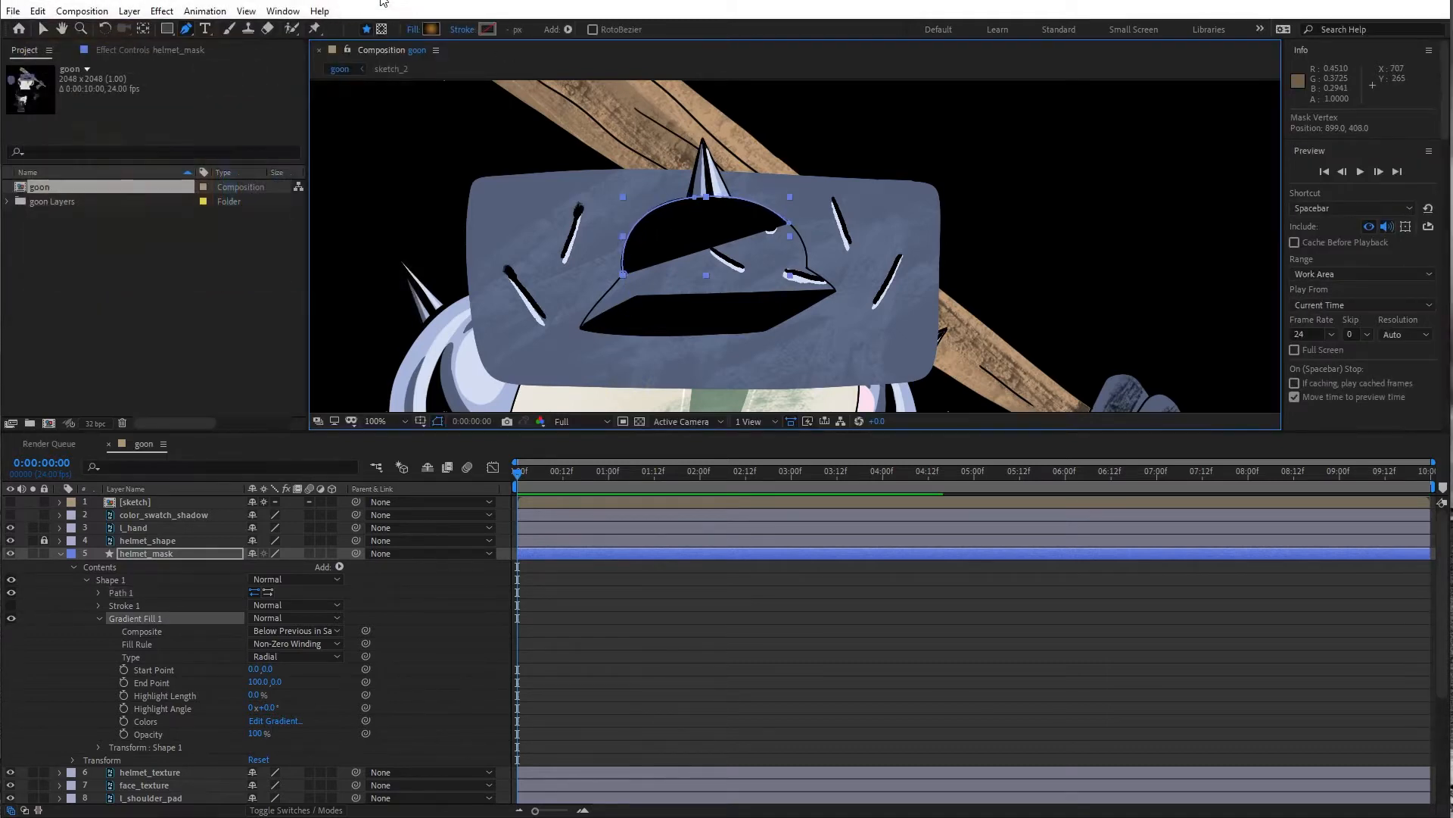
{"action": "left_click", "coordinate": [413, 30]}
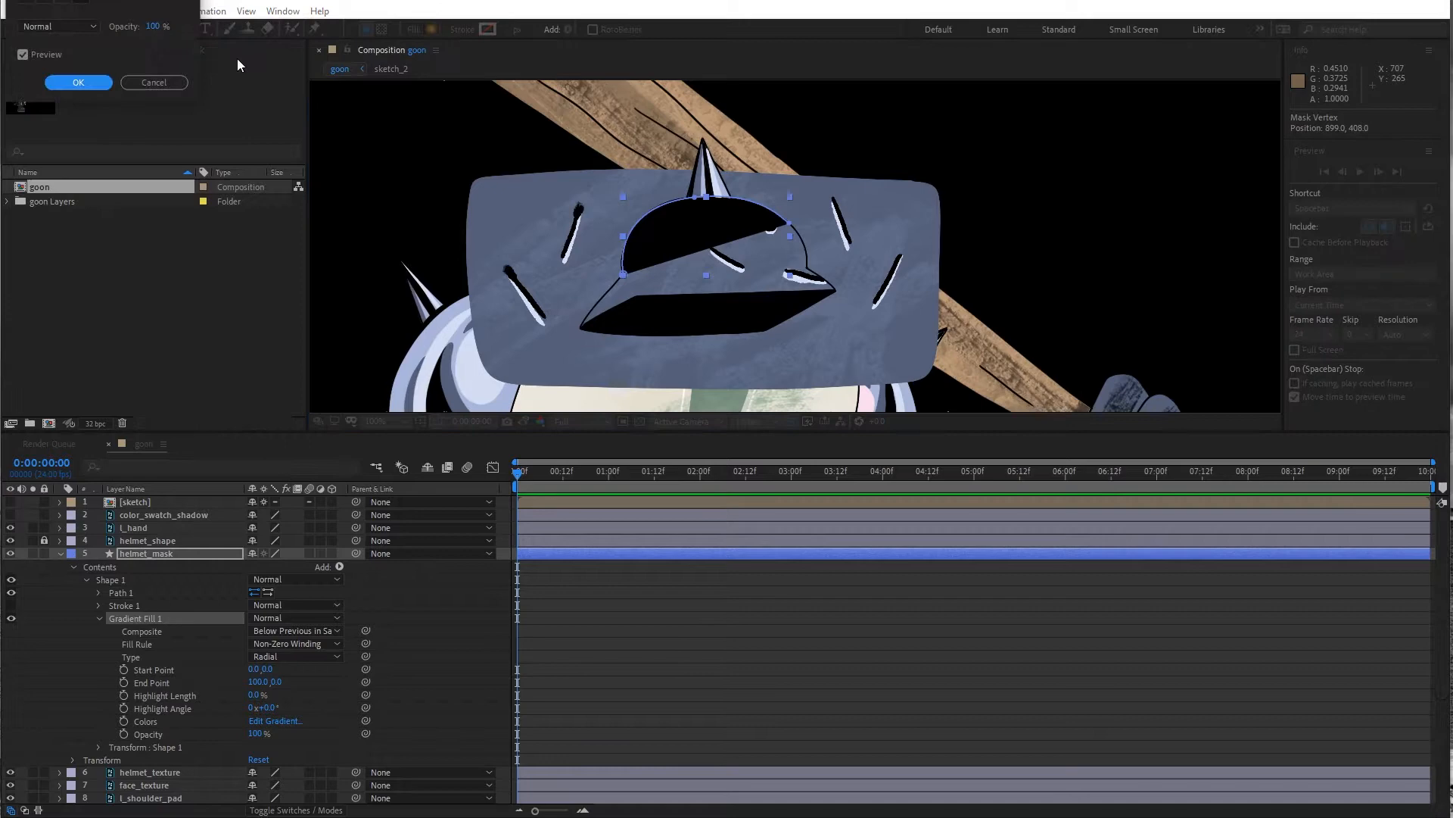
{"action": "left_click", "coordinate": [52, 2]}
{"action": "left_click", "coordinate": [71, 86]}
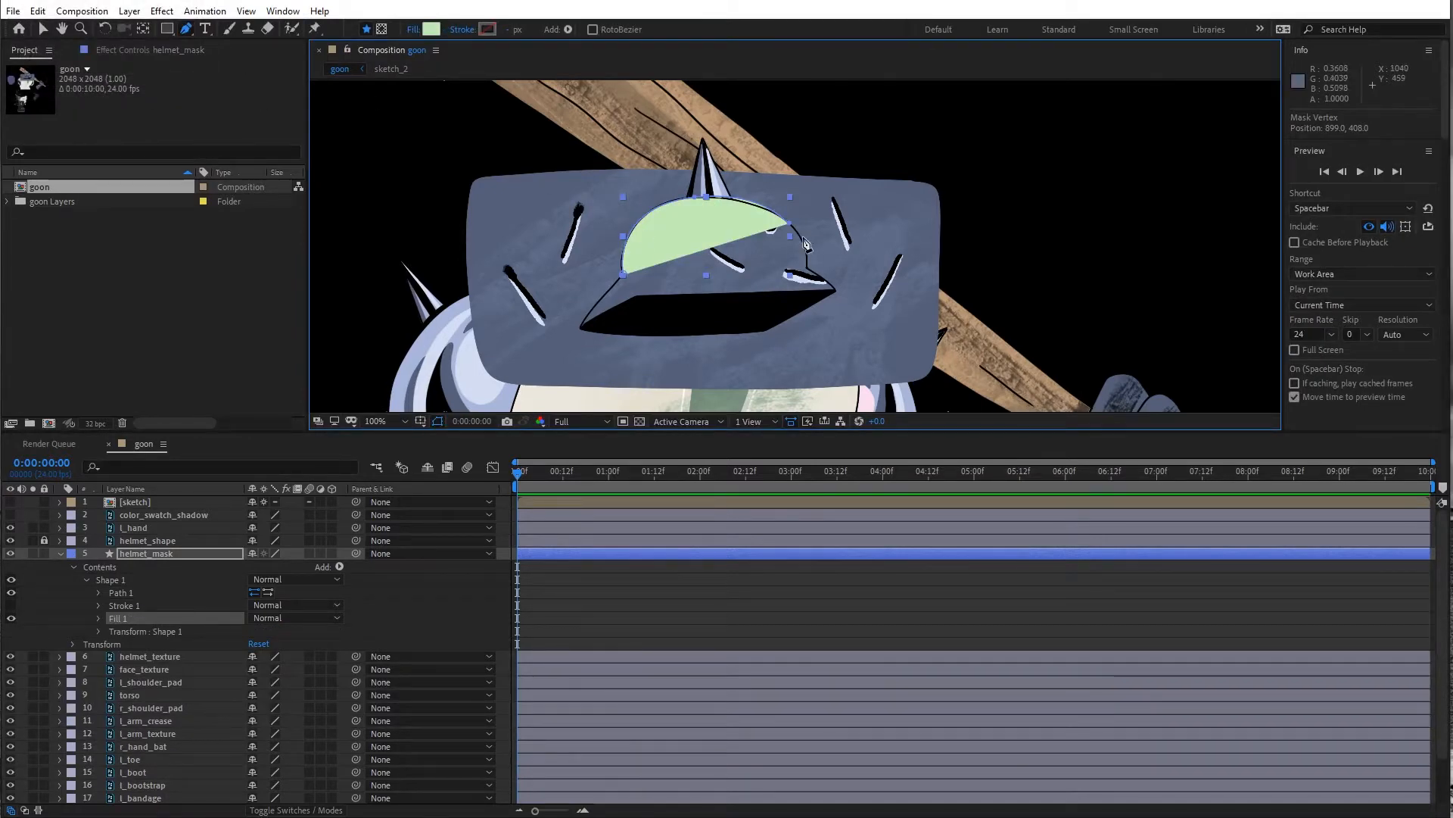
Continue the helmet_mask path down the dome's right side and out to the right tip of the brim
{"action": "key", "text": "period"}
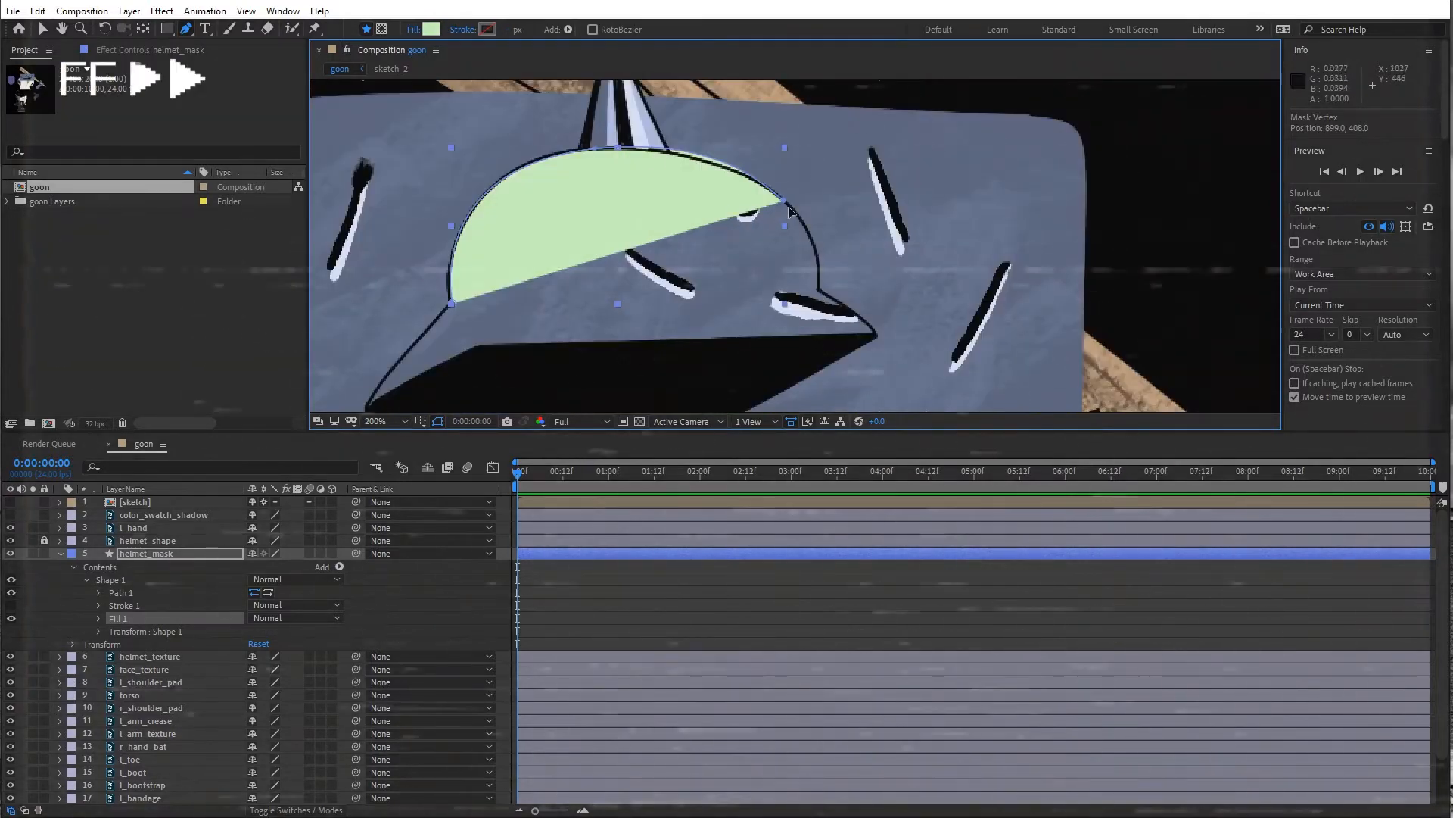
{"action": "left_click_drag", "start_coordinate": [820, 292], "coordinate": [820, 329]}
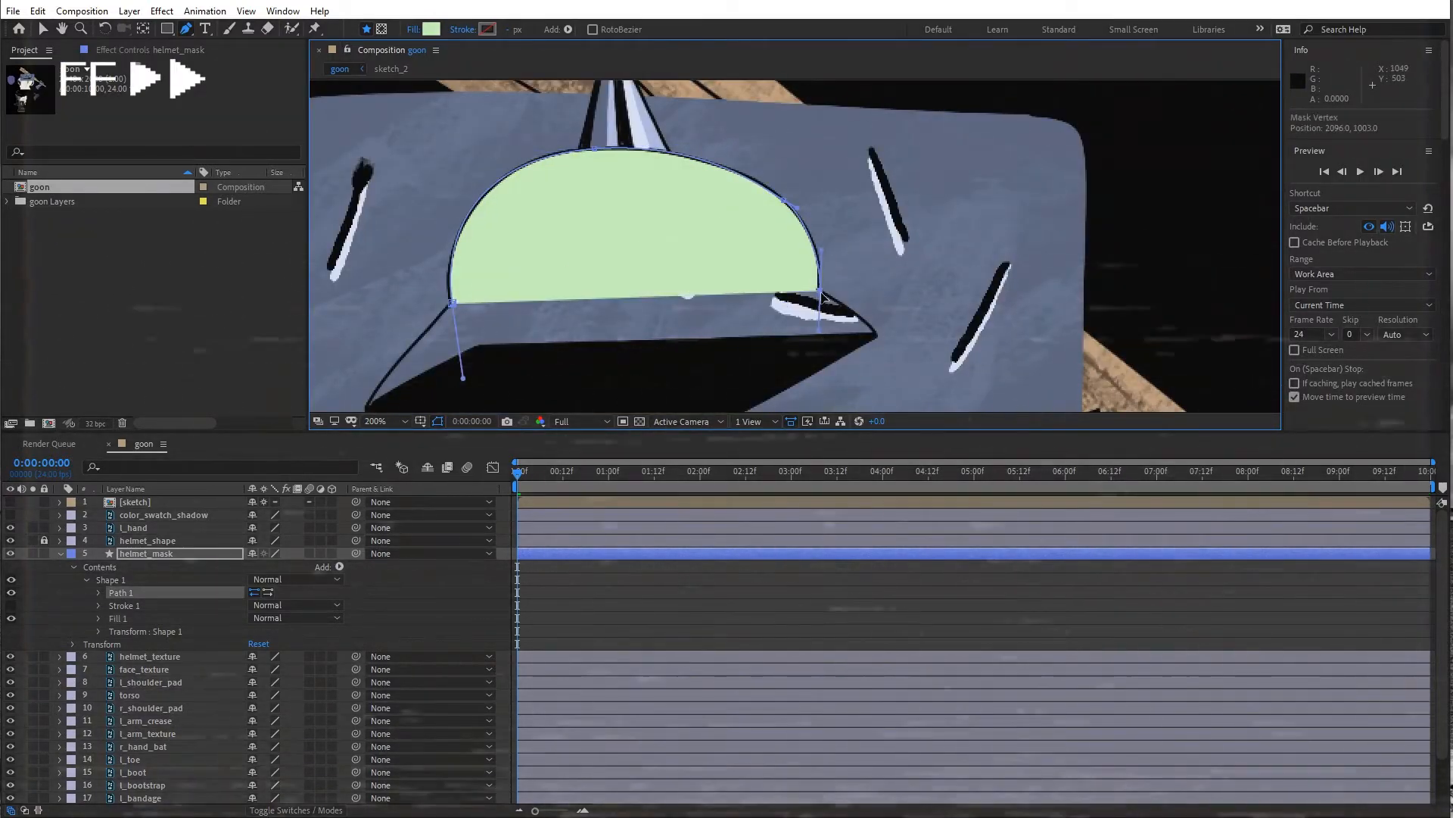
{"action": "left_click", "coordinate": [878, 334]}
{"action": "key", "text": "ctrl+z"}
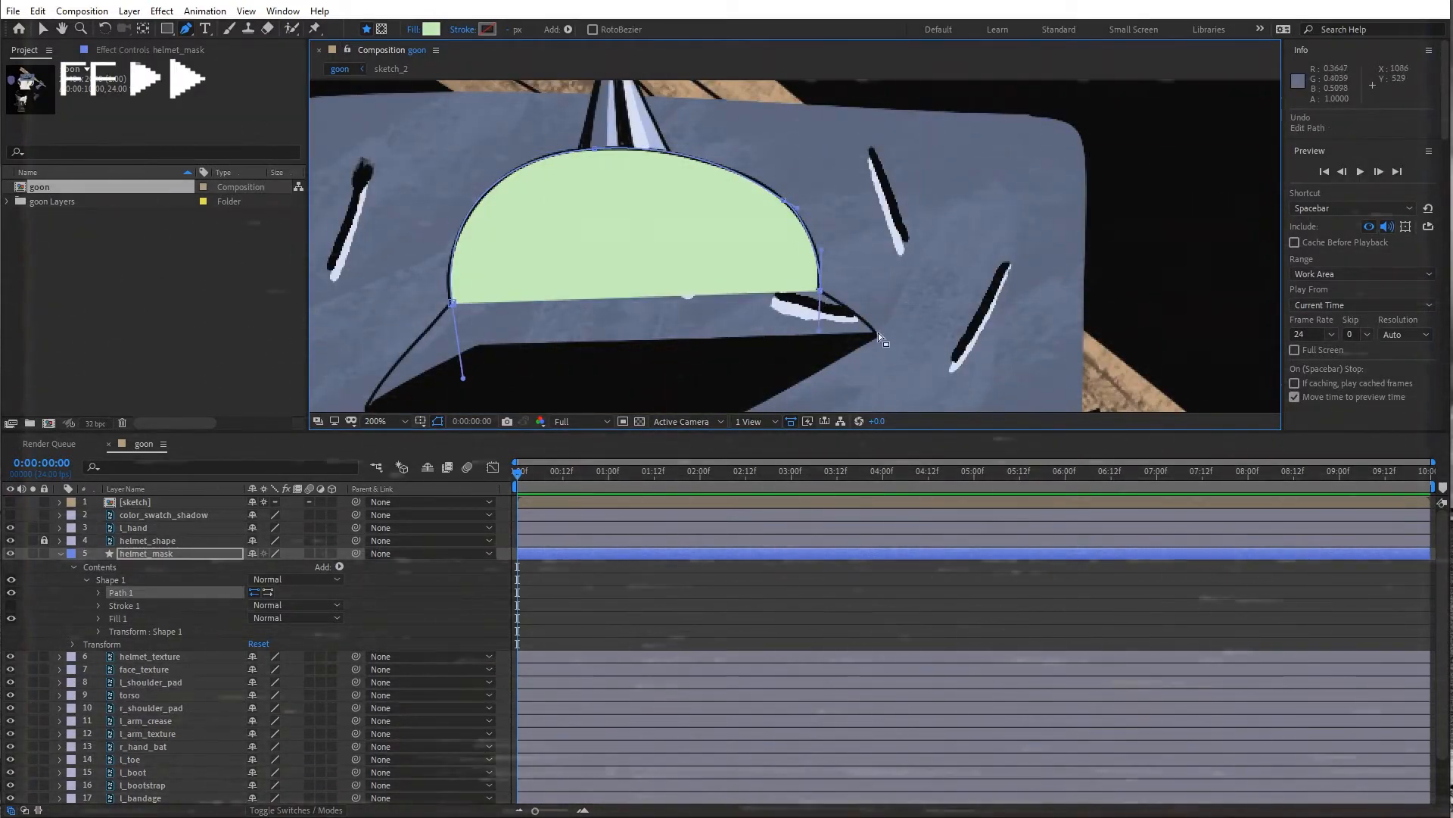
{"action": "left_click", "coordinate": [877, 335]}
Close the helmet_mask path through the brim's left tip, curve its left edge to the outline, and deselect the shape
{"action": "key", "text": "comma"}
{"action": "left_click", "coordinate": [579, 329]}
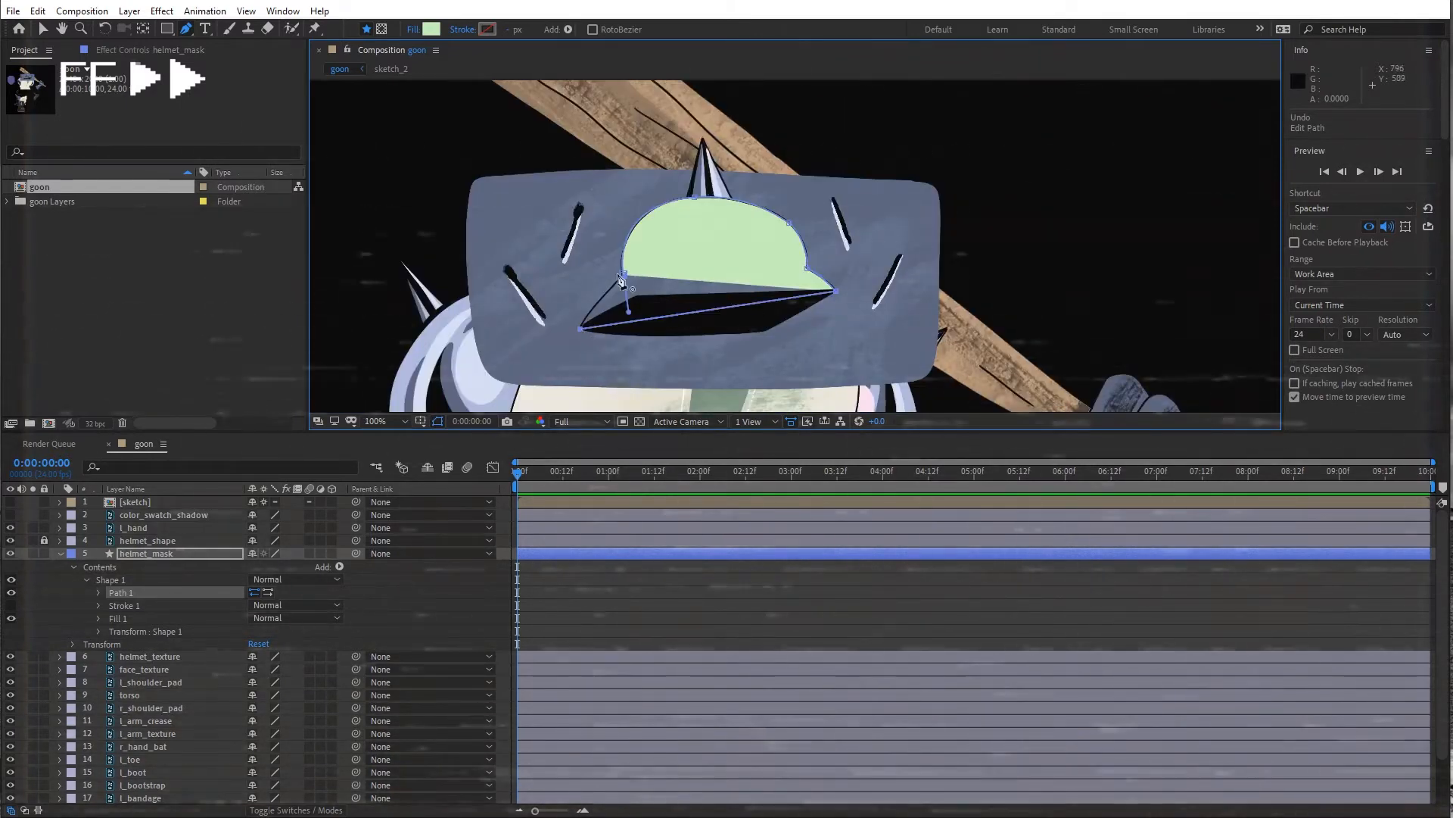
{"action": "left_click_drag", "start_coordinate": [619, 278], "coordinate": [611, 285]}
{"action": "key", "text": "period"}
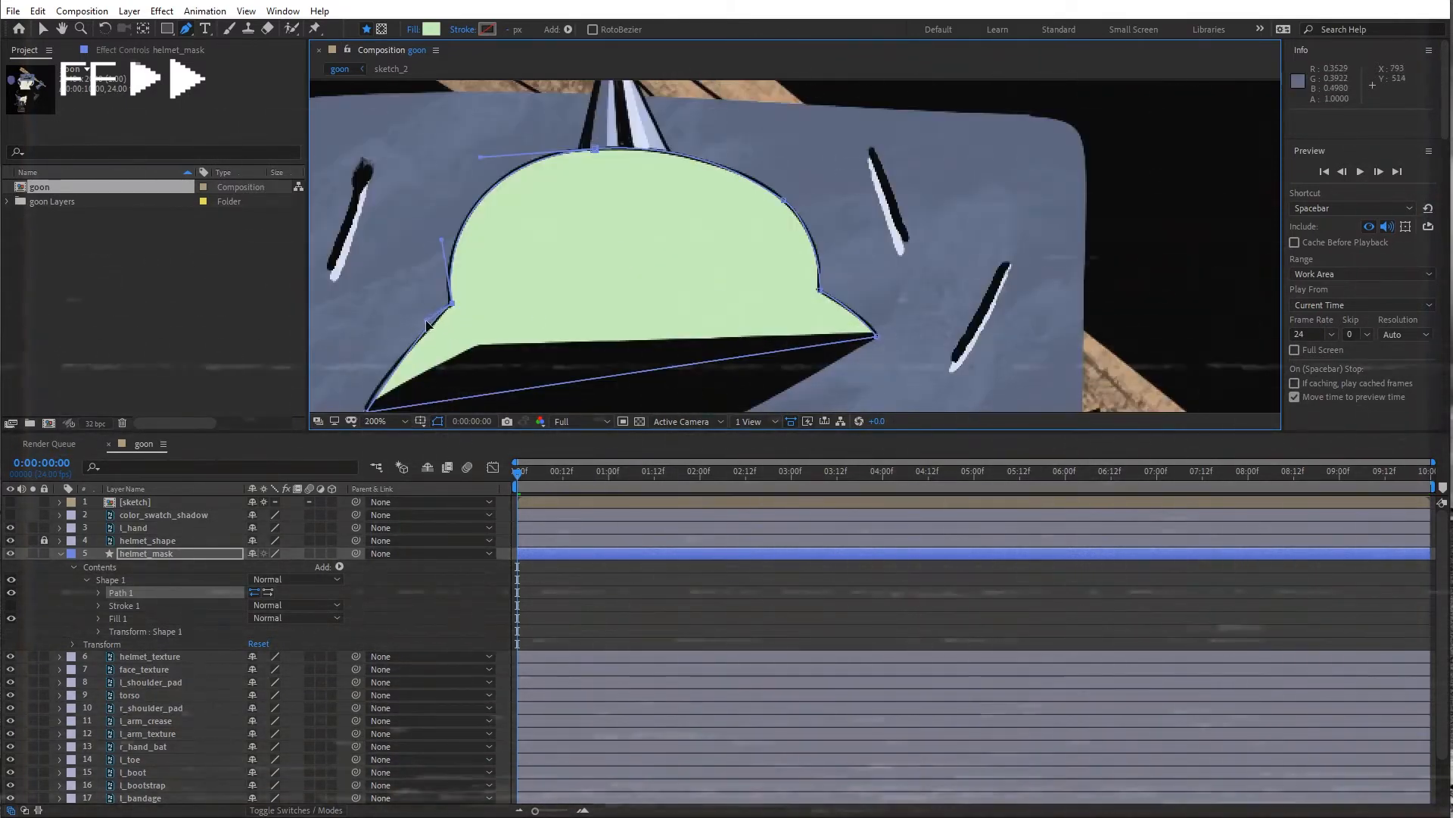
{"action": "key", "text": "comma"}
{"action": "key", "text": "period"}
{"action": "left_click_drag", "start_coordinate": [428, 325], "coordinate": [428, 331]}
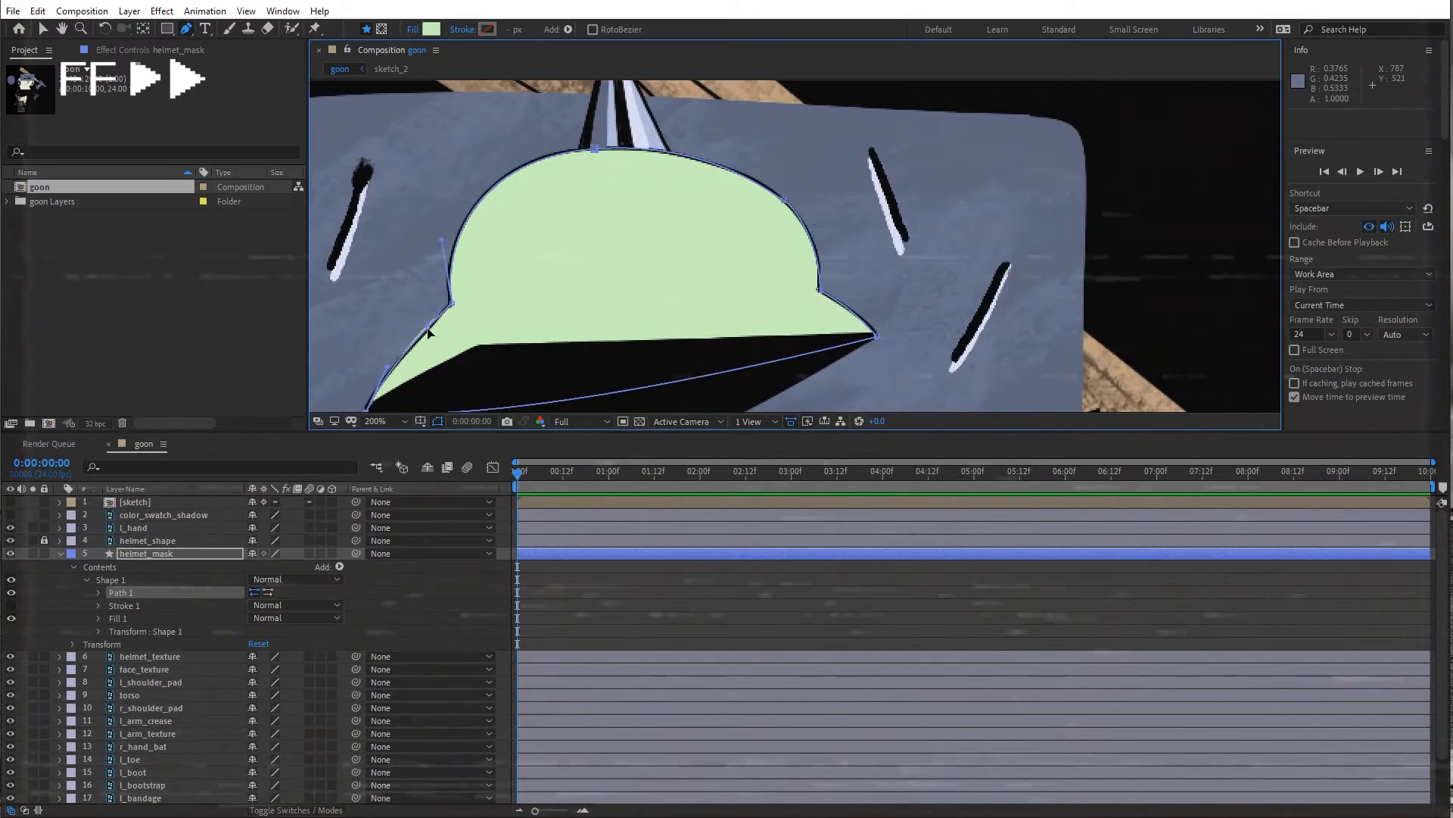
{"action": "key", "text": "v"}
{"action": "key", "text": "comma"}
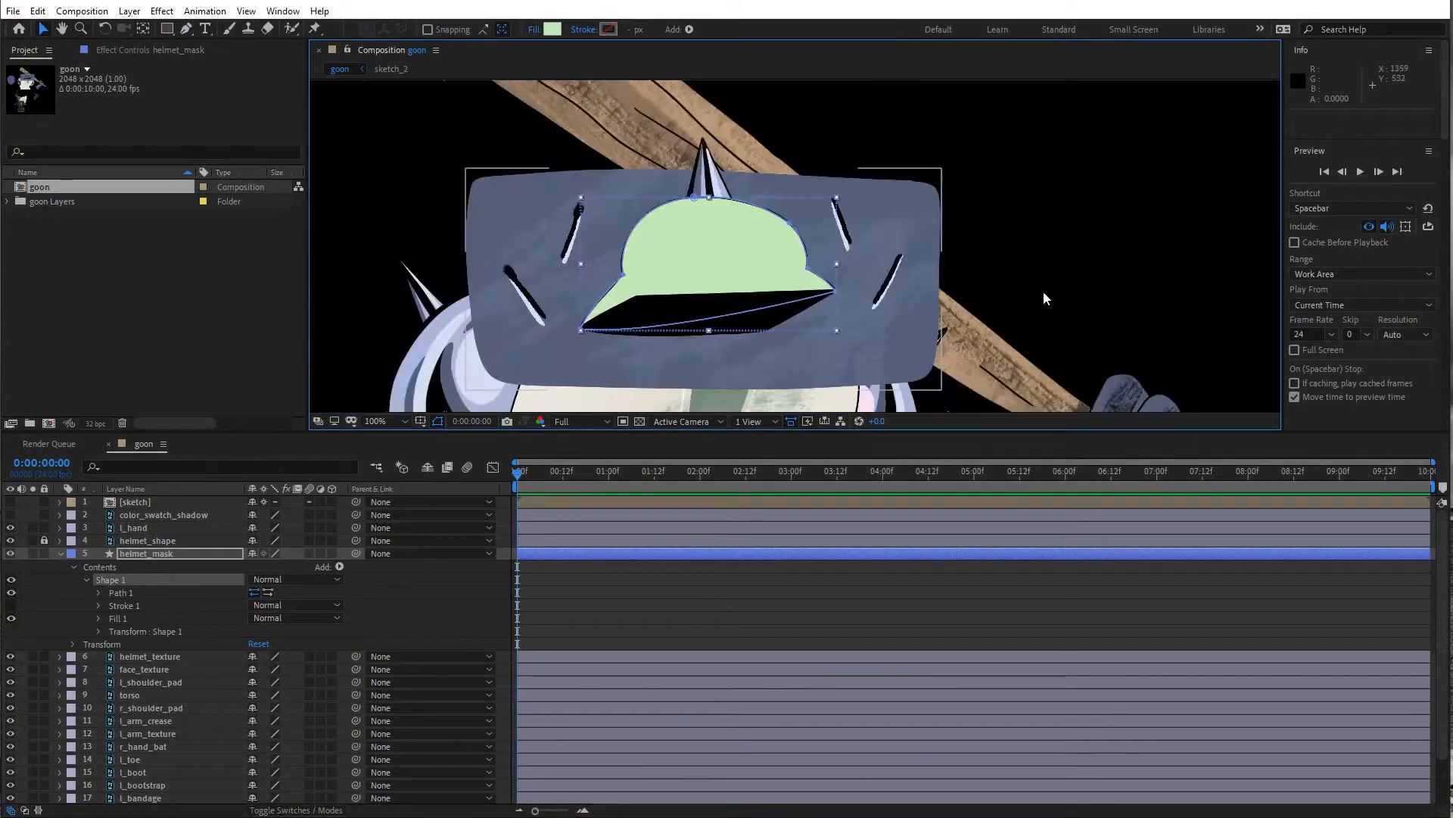
{"action": "left_click", "coordinate": [1043, 198]}
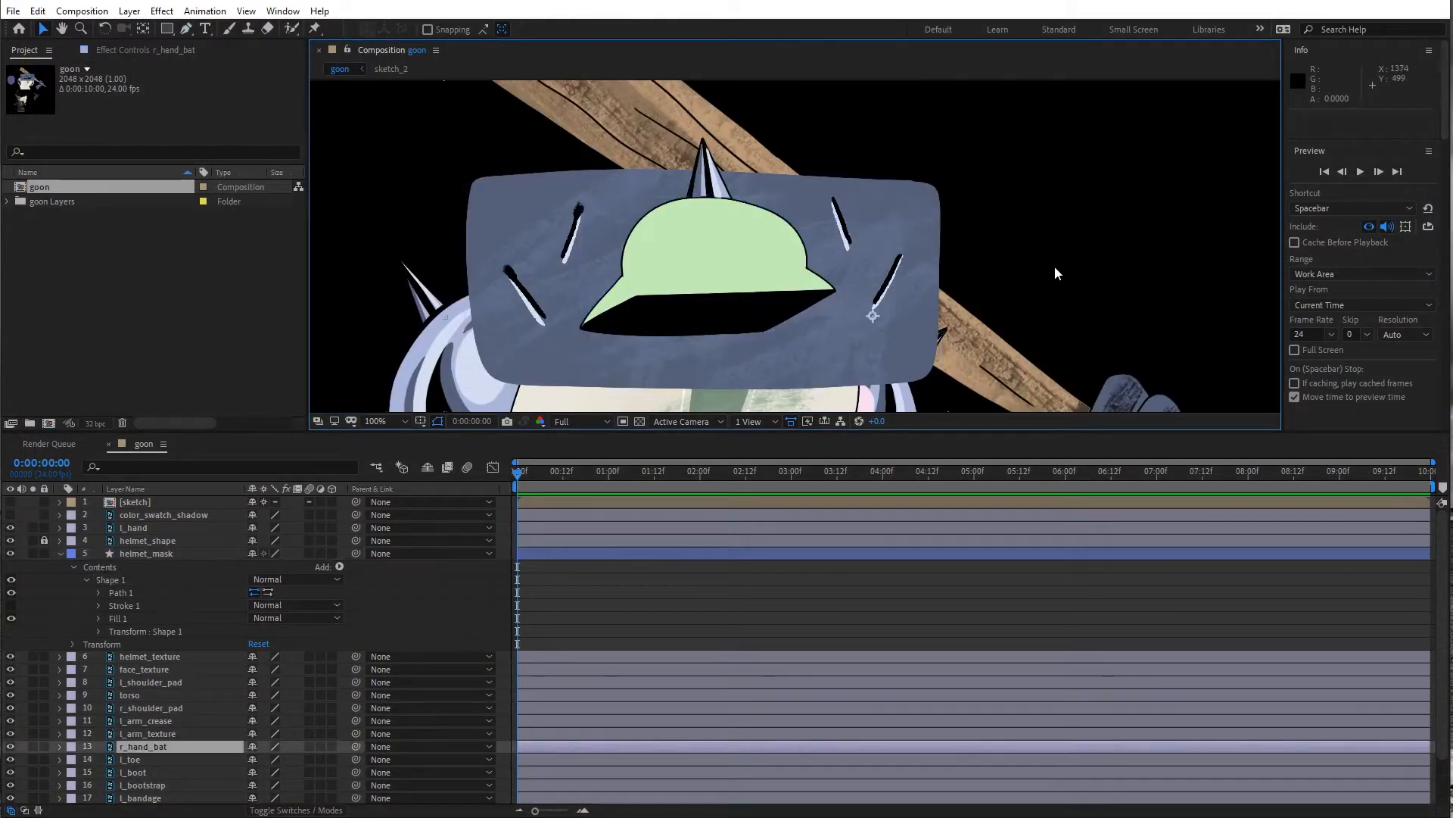
Parent the helmet_shape layer to helmet_mask, keep it locked, and test the link by moving the mask
{"action": "left_click", "coordinate": [162, 555]}
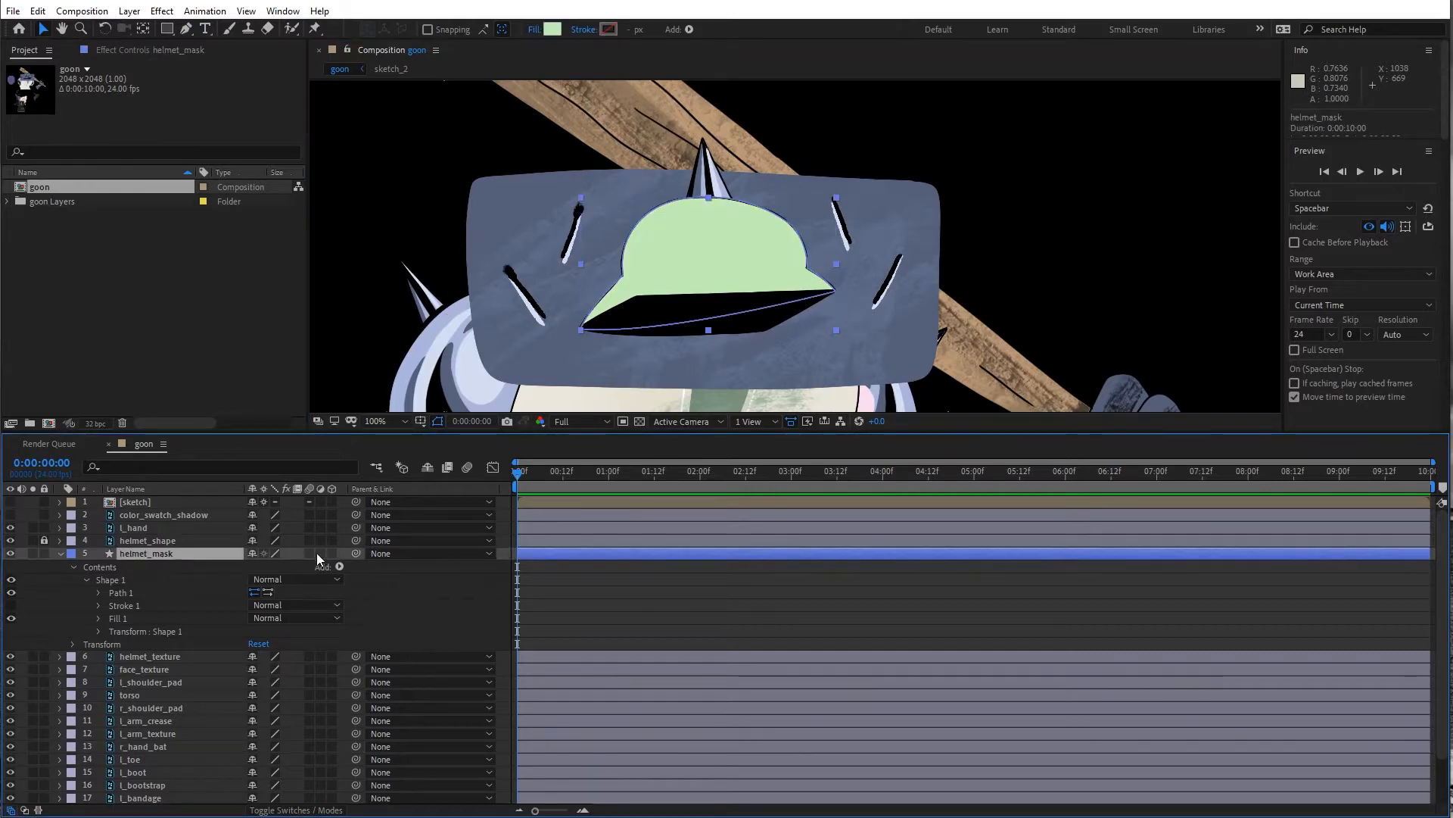
{"action": "left_click_drag", "start_coordinate": [354, 553], "coordinate": [167, 556]}
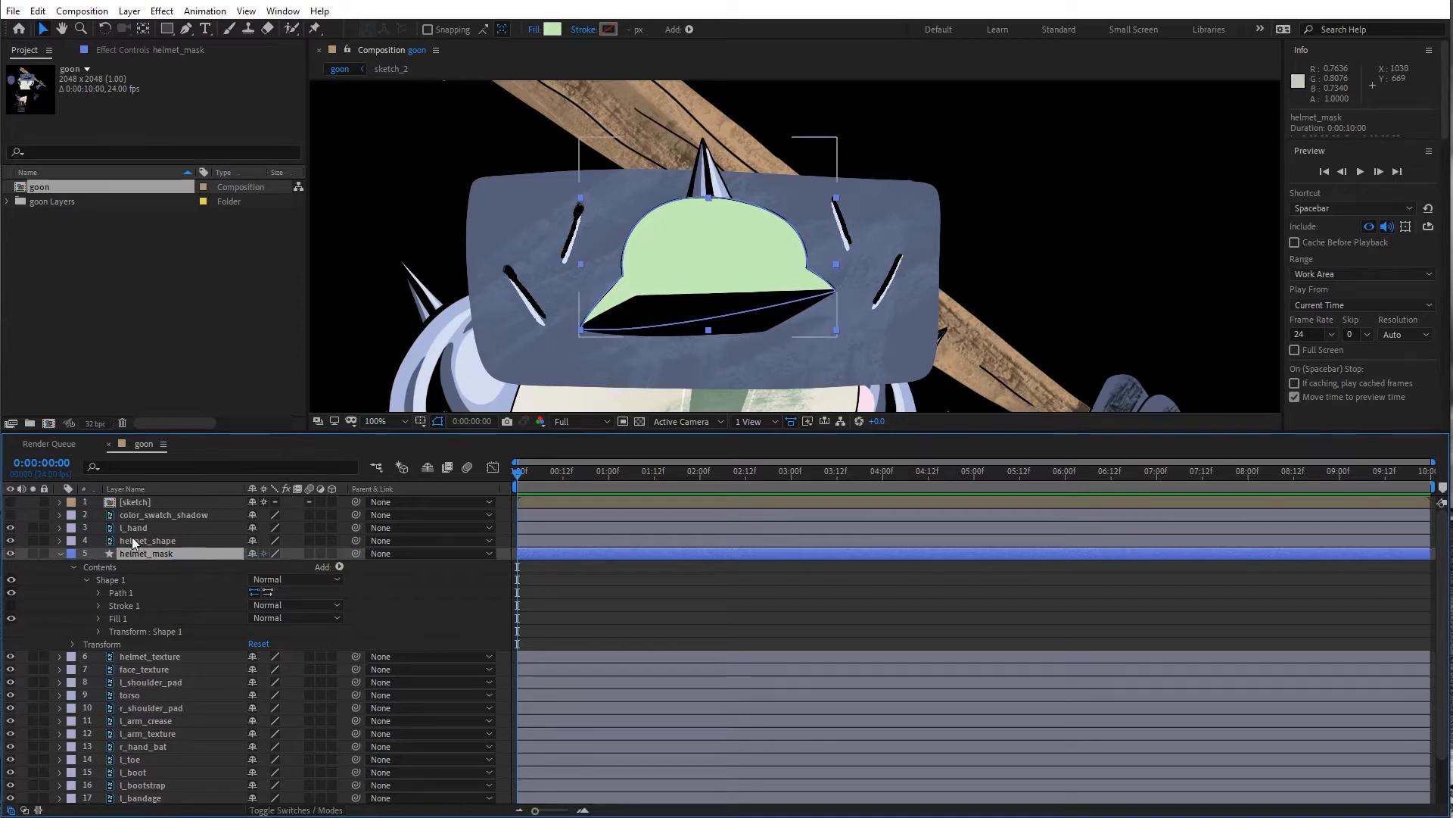
{"action": "left_click", "coordinate": [250, 540]}
{"action": "left_click_drag", "start_coordinate": [359, 538], "coordinate": [169, 555]}
{"action": "left_click", "coordinate": [44, 540]}
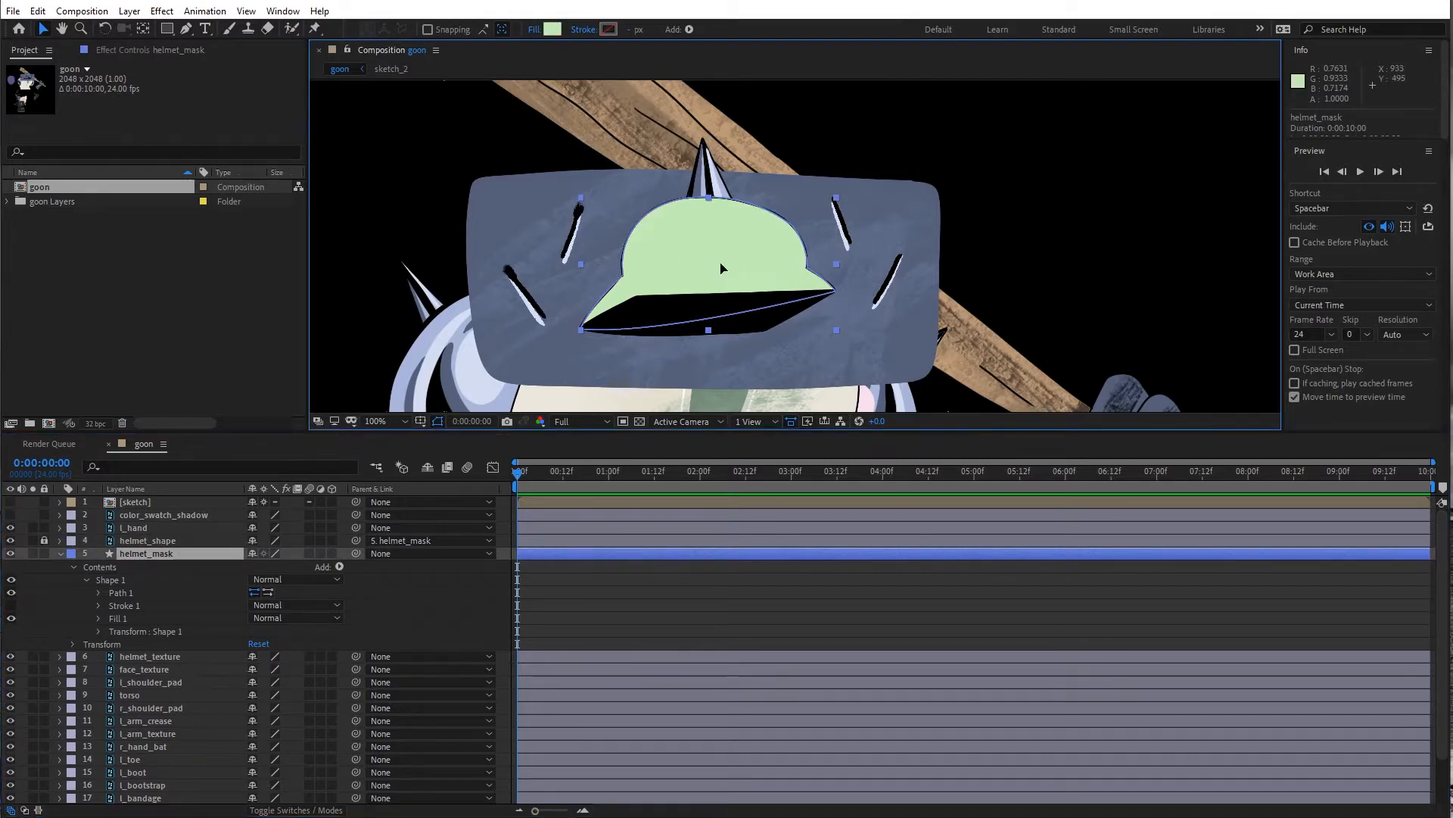
{"action": "left_click_drag", "start_coordinate": [779, 302], "coordinate": [738, 272]}
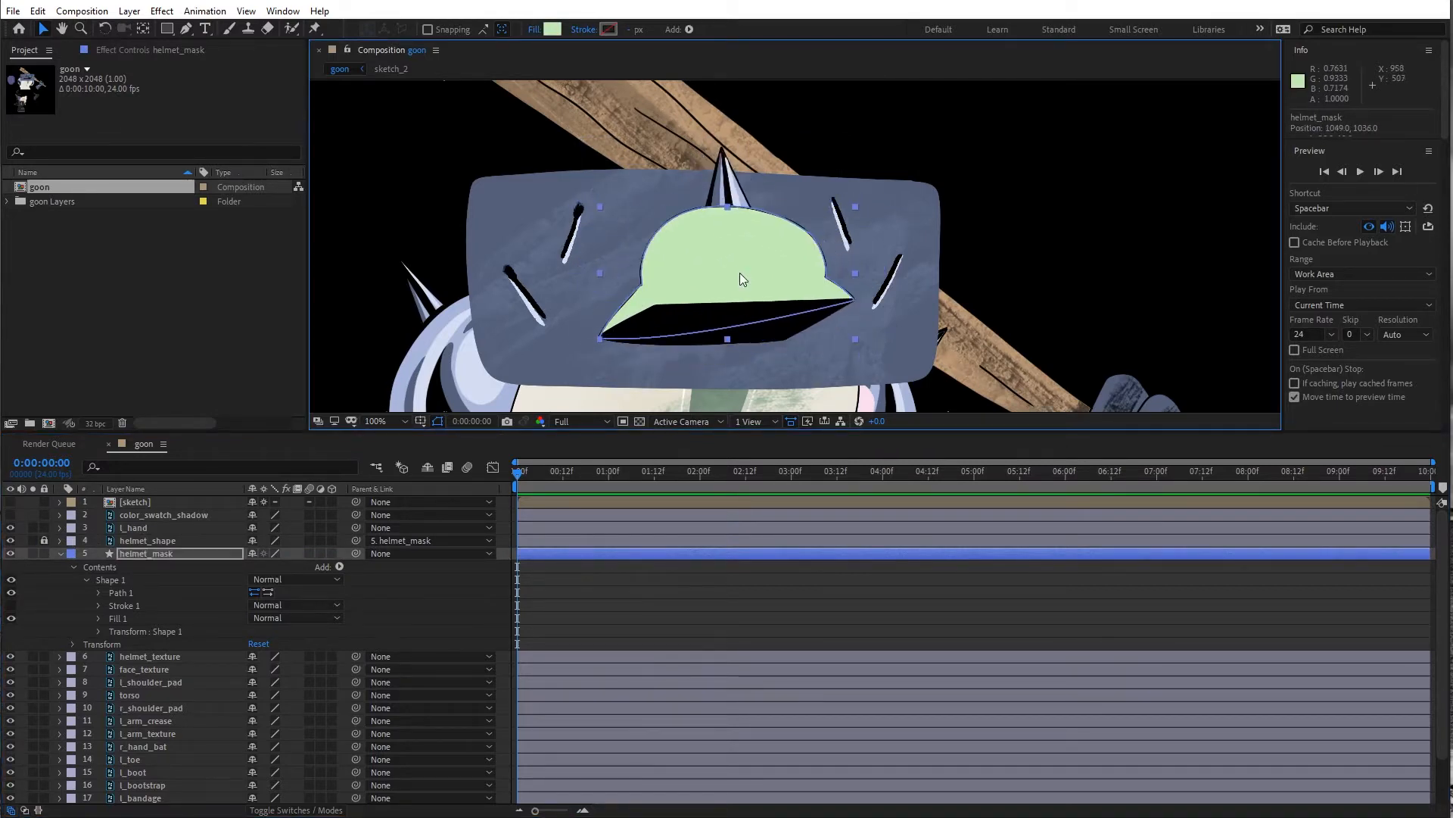
Parent the helmet_texture layer to helmet_mask
{"action": "left_click", "coordinate": [182, 657]}
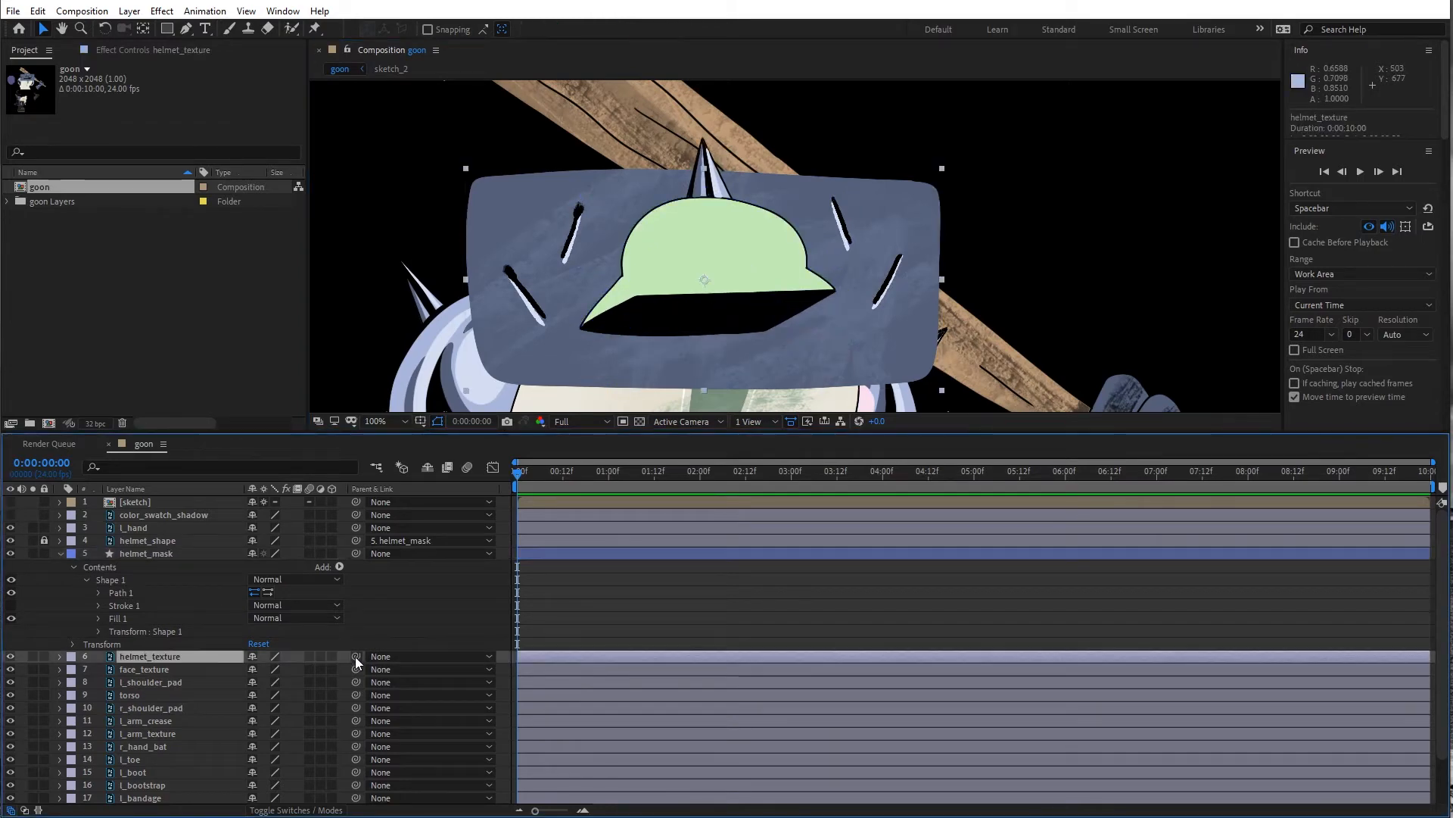
{"action": "left_click_drag", "start_coordinate": [355, 657], "coordinate": [165, 561]}
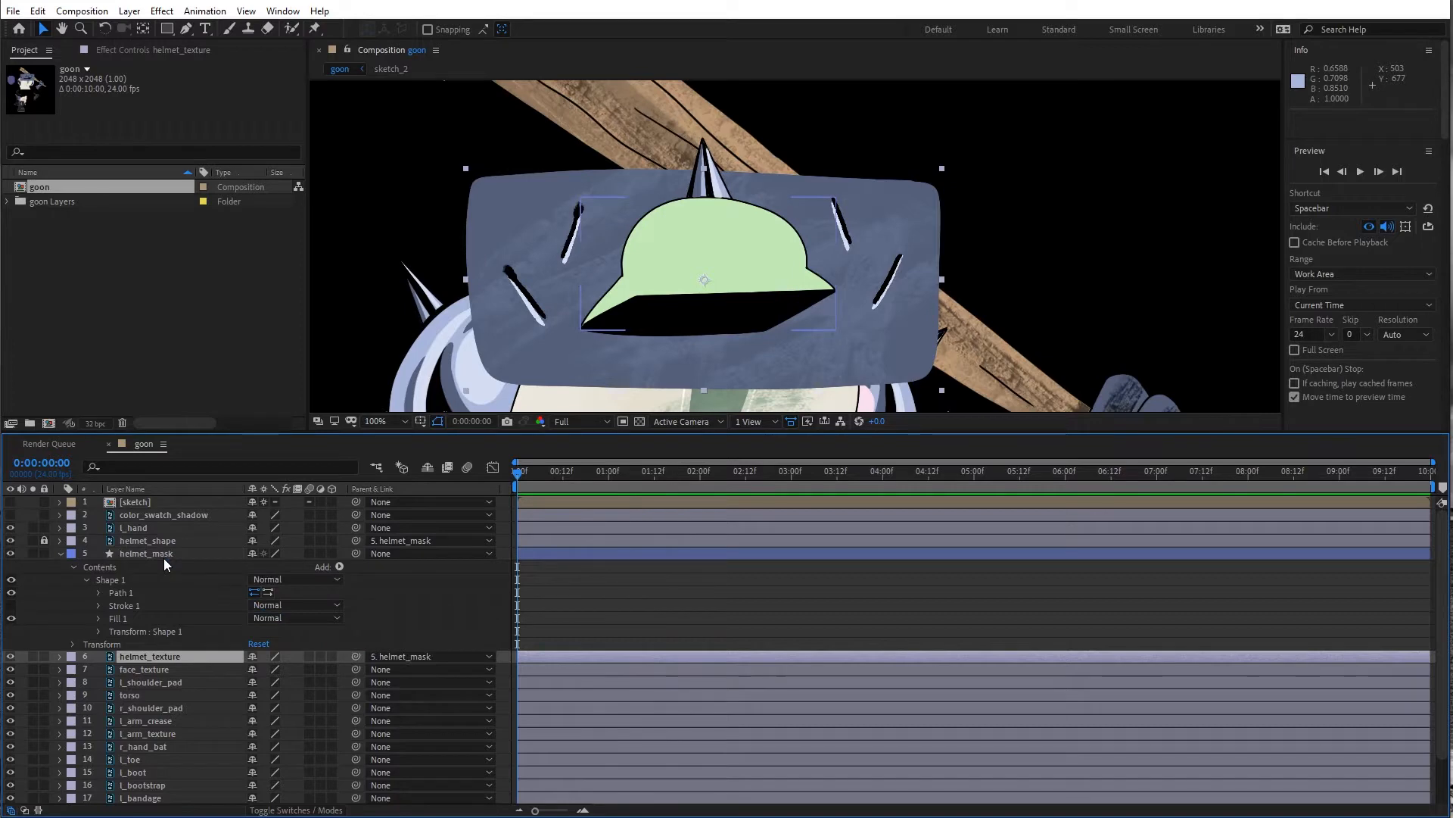
{"action": "left_click", "coordinate": [163, 557]}
Set the helmet_texture layer's track matte to Alpha Matte "helmet_mask"
{"action": "left_click", "coordinate": [168, 658]}
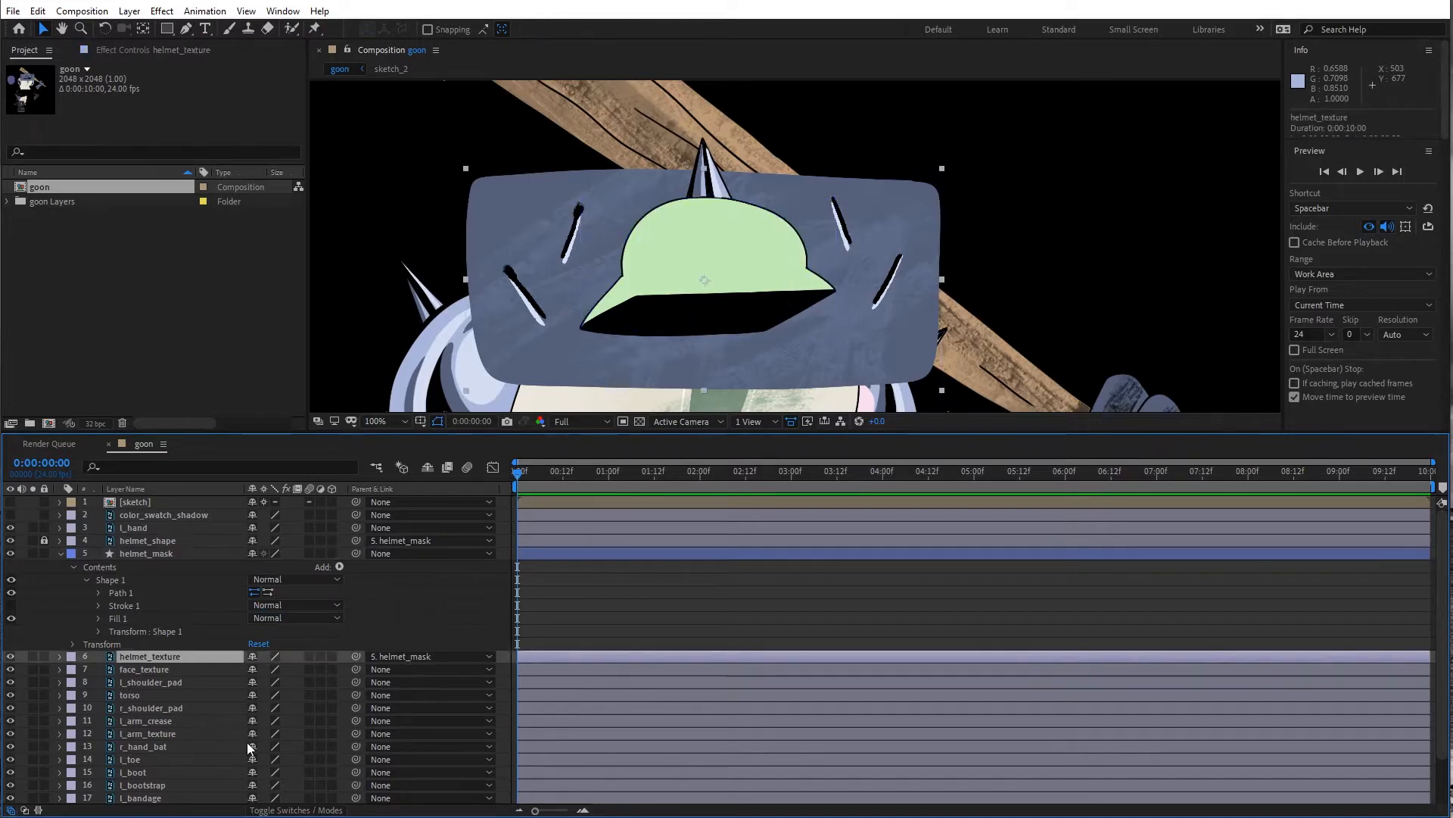
{"action": "left_click", "coordinate": [286, 810]}
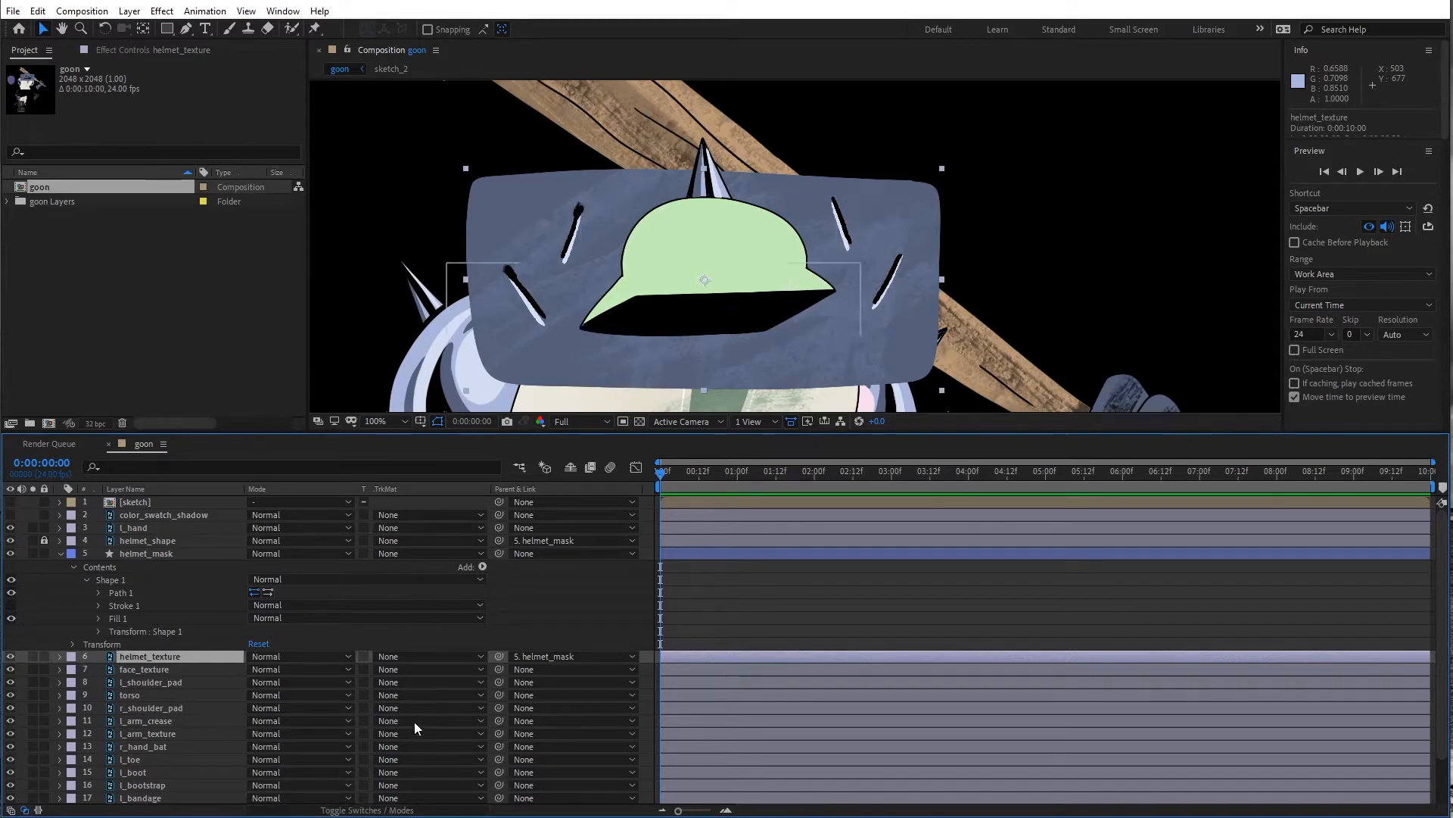
{"action": "left_click", "coordinate": [416, 656]}
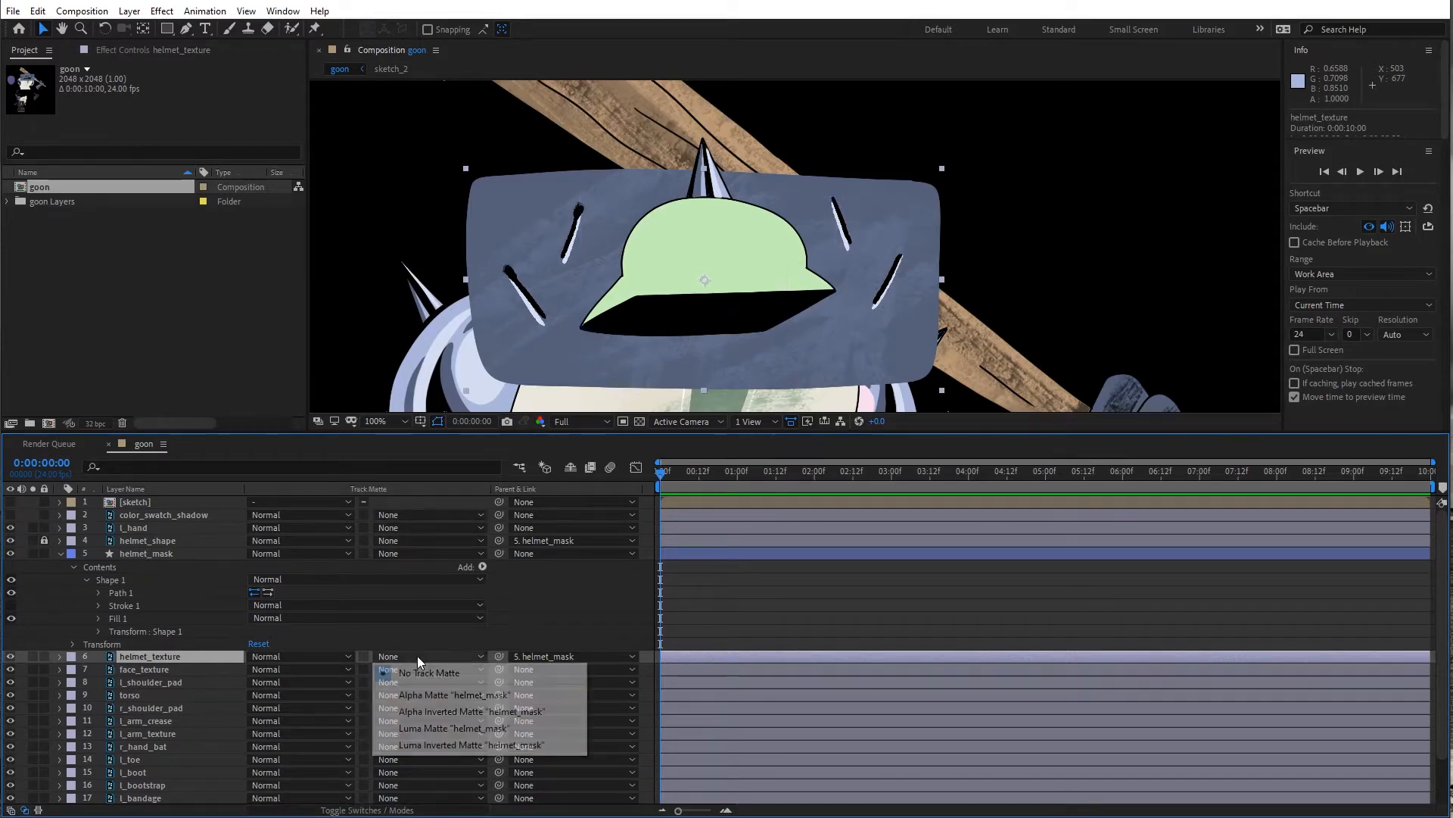
{"action": "left_click", "coordinate": [439, 697]}
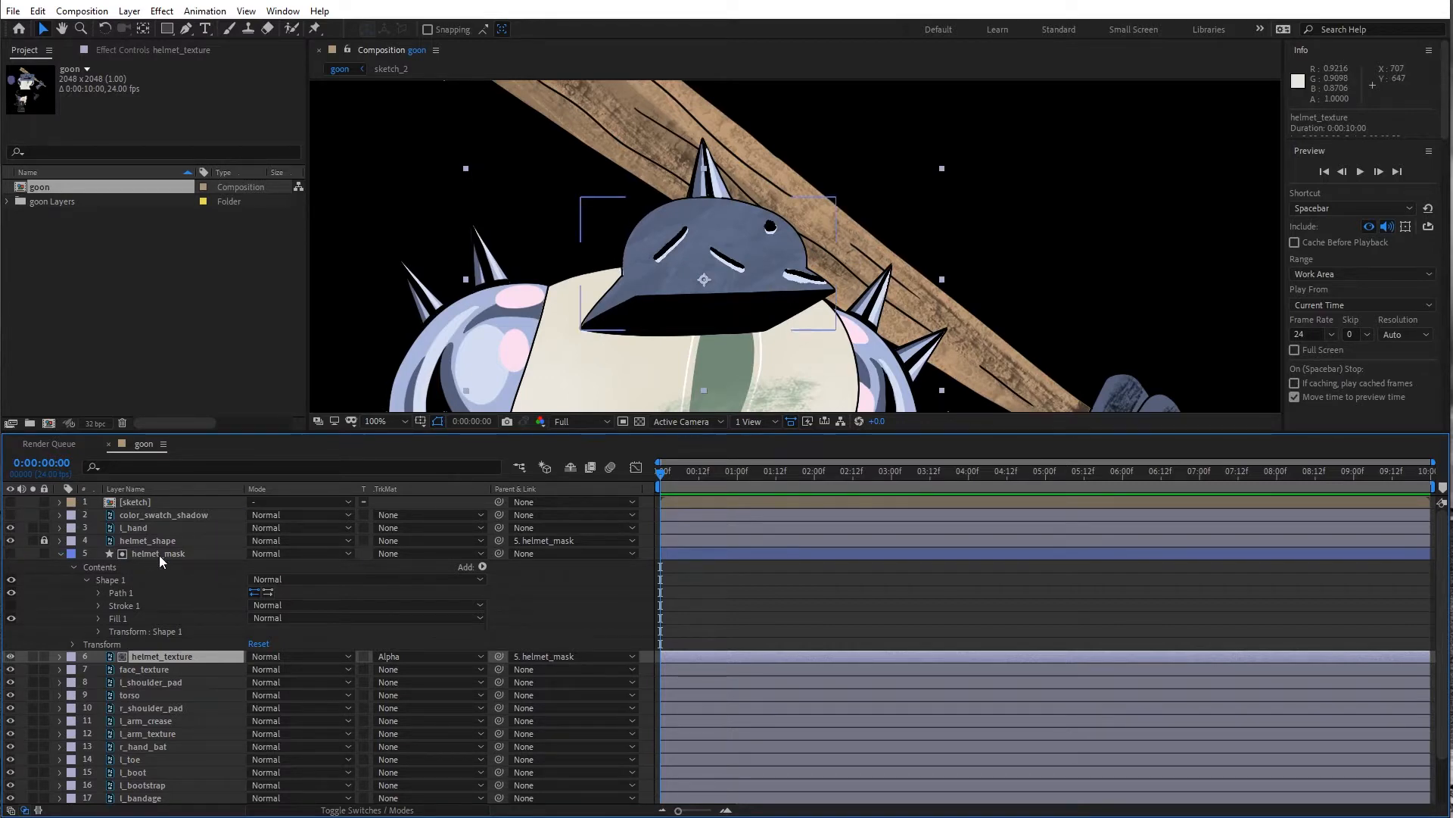
Show the helmet_mask layer briefly and hide it again to check how the matte works
{"action": "left_click", "coordinate": [159, 556]}
{"action": "left_click", "coordinate": [8, 555]}
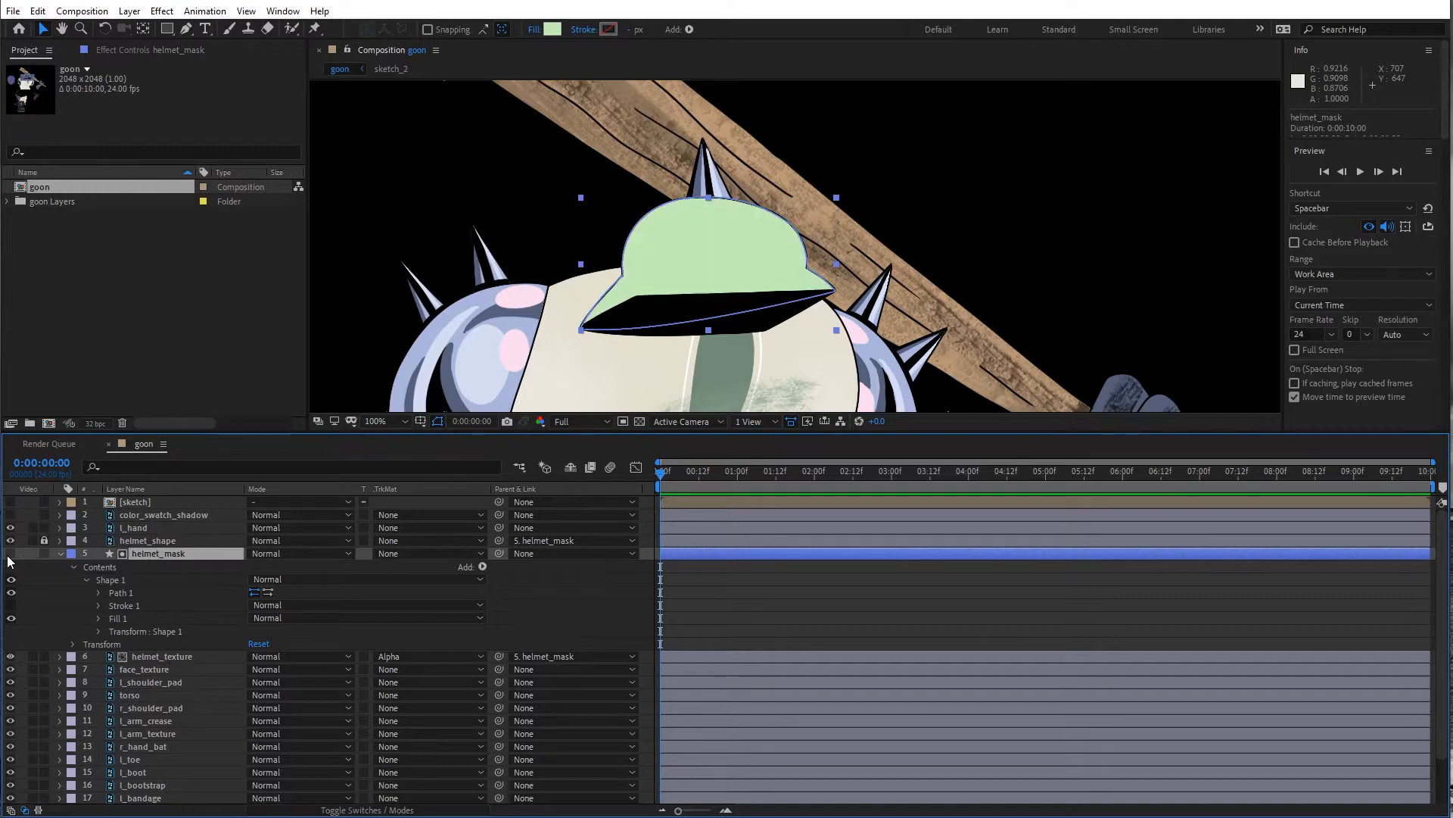
{"action": "left_click", "coordinate": [8, 556]}
Refine the curve handles of the helmet_mask path along the dome's left edge to fit the outline, and deselect the path
{"action": "key", "text": "period"}
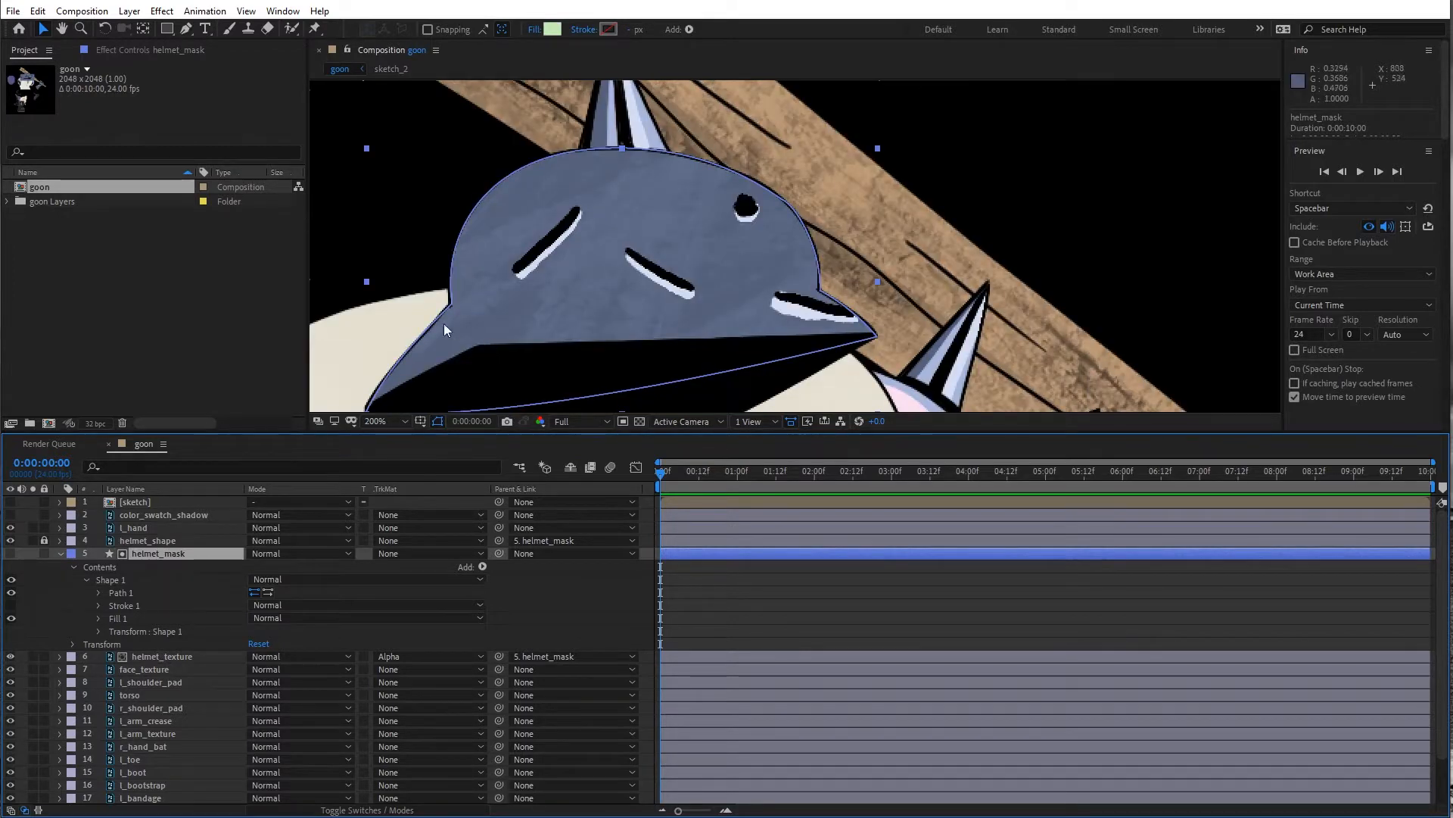
{"action": "key", "text": "period"}
{"action": "key", "text": "comma"}
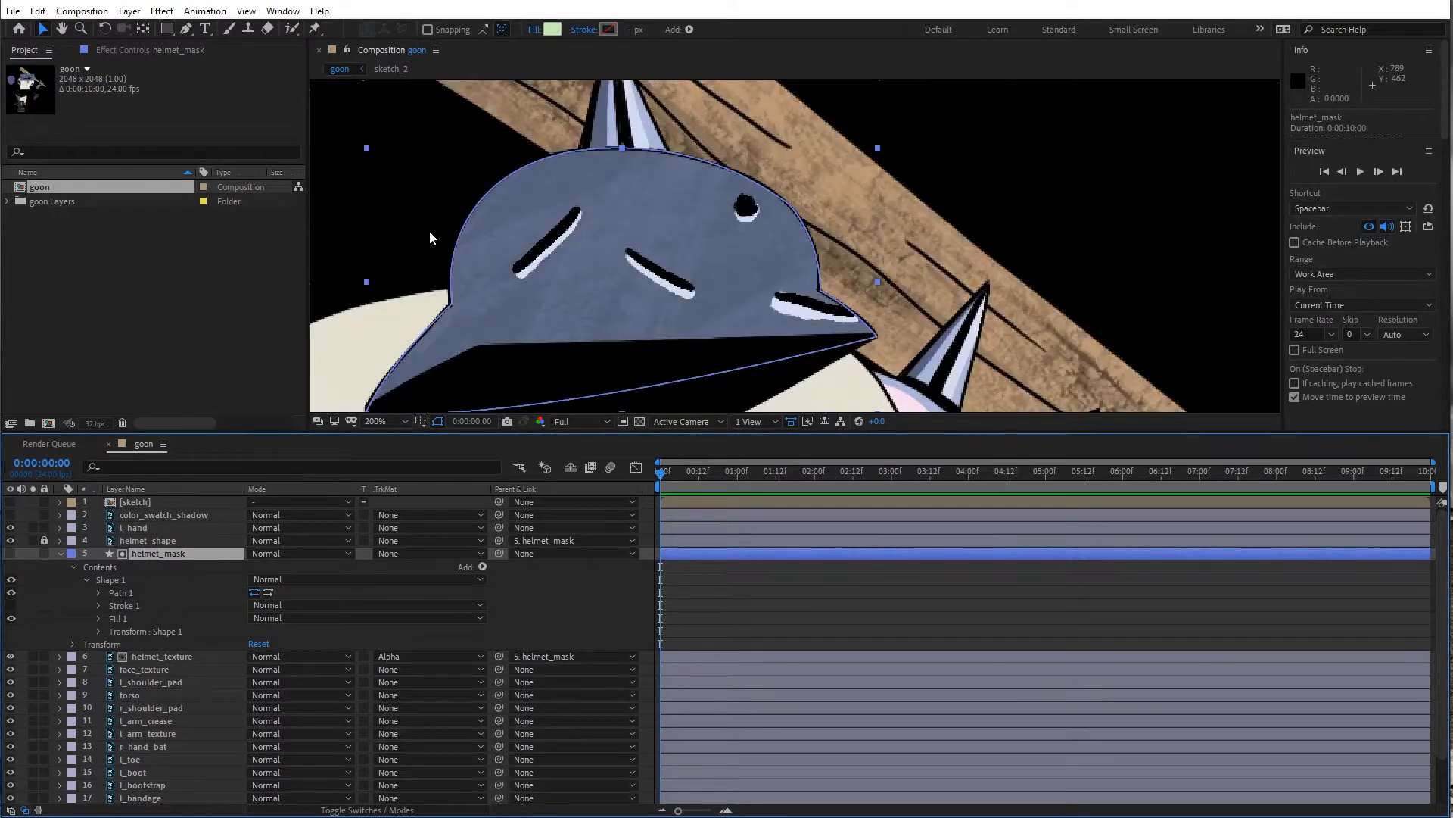
{"action": "key", "text": "period"}
{"action": "left_click_drag", "start_coordinate": [473, 264], "coordinate": [710, 230]}
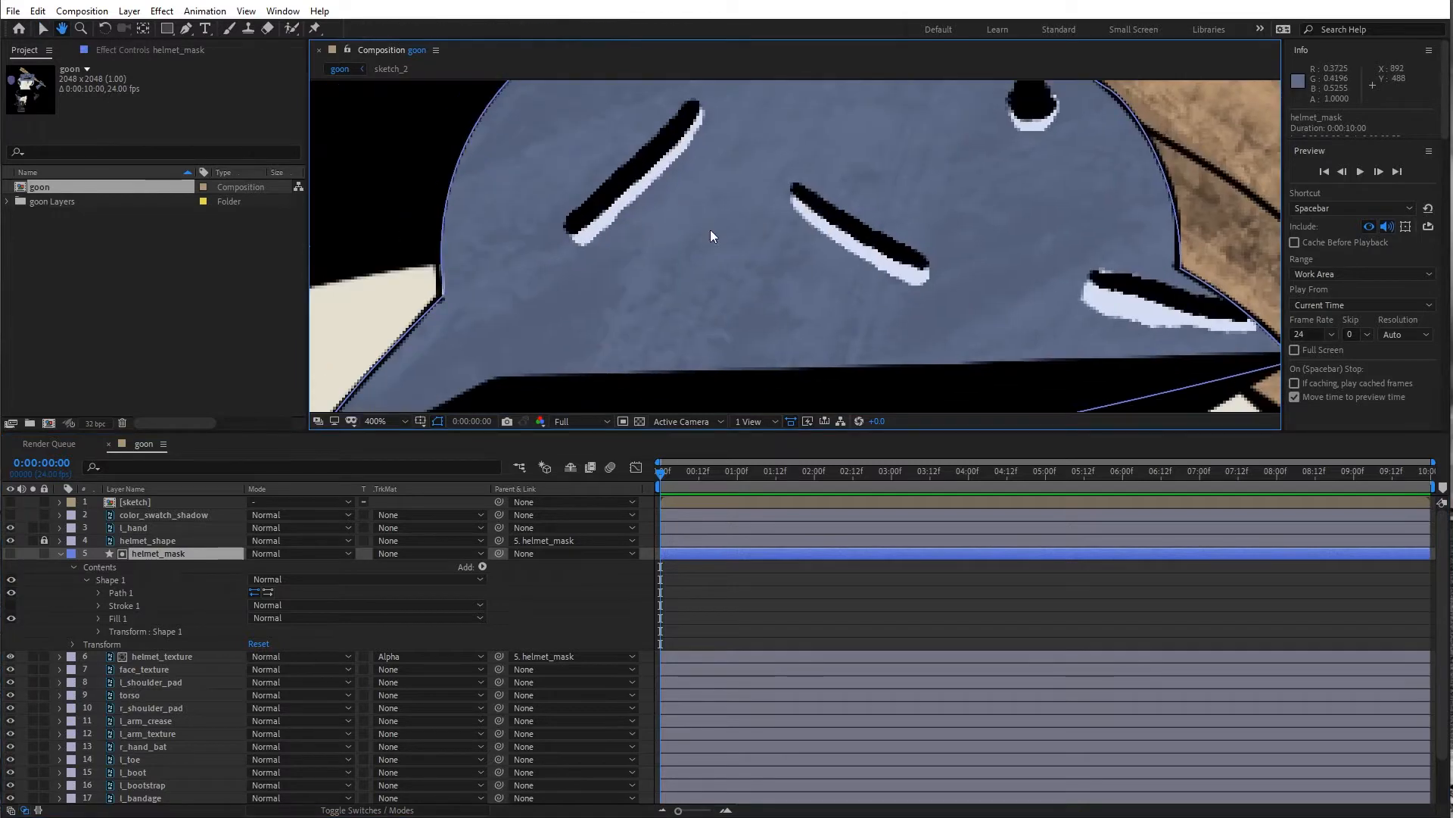
{"action": "left_click_drag", "start_coordinate": [471, 283], "coordinate": [517, 292]}
{"action": "left_click", "coordinate": [120, 593]}
{"action": "left_click_drag", "start_coordinate": [496, 281], "coordinate": [489, 281]}
{"action": "mouse_move", "coordinate": [471, 150]}
{"action": "left_mouse_down"}
{"action": "mouse_move", "coordinate": [483, 151]}
{"action": "mouse_move", "coordinate": [478, 131]}
{"action": "left_mouse_up"}
{"action": "key", "text": "comma"}
{"action": "left_click_drag", "start_coordinate": [712, 180], "coordinate": [667, 266]}
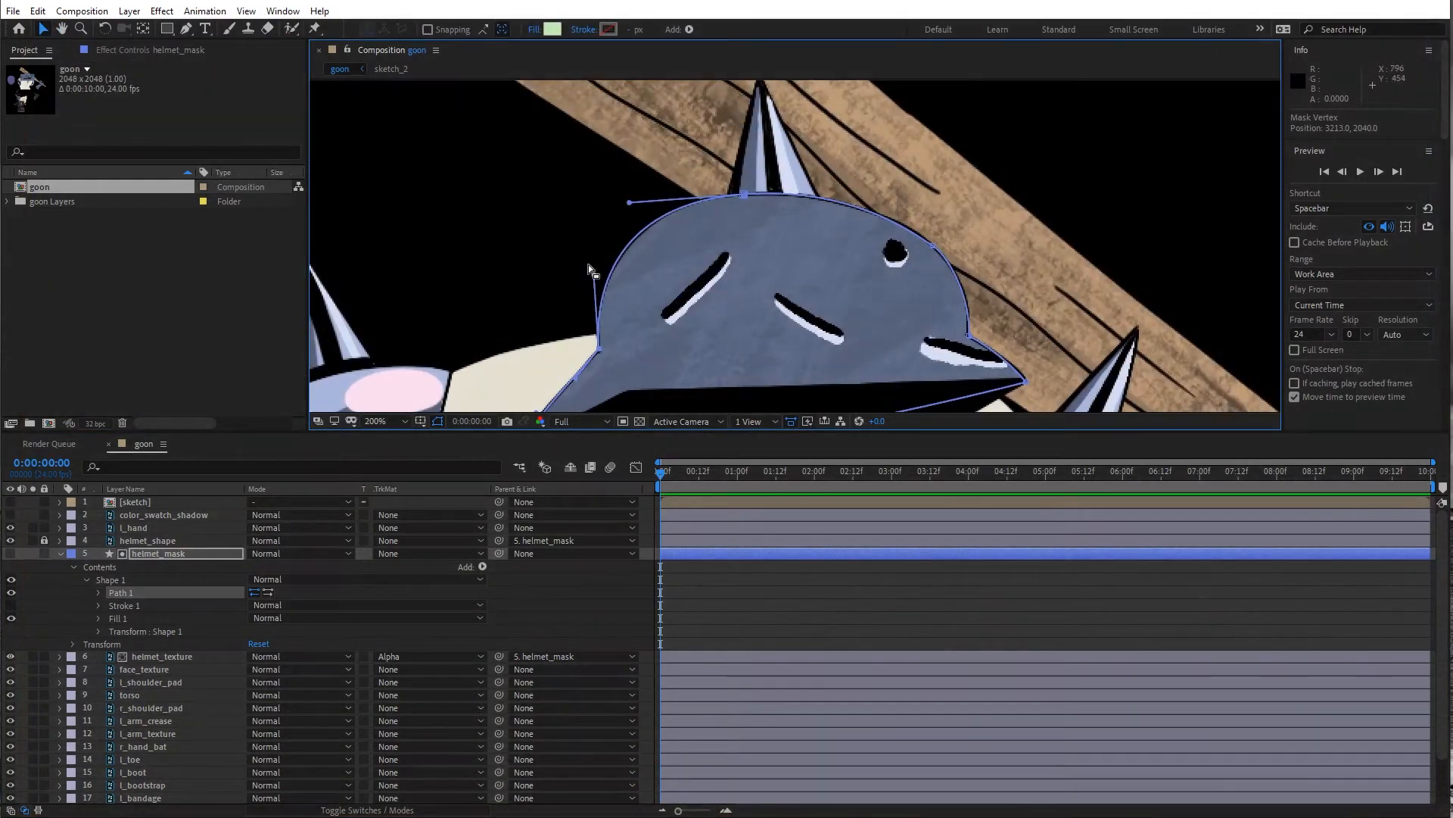
{"action": "left_click", "coordinate": [539, 259]}
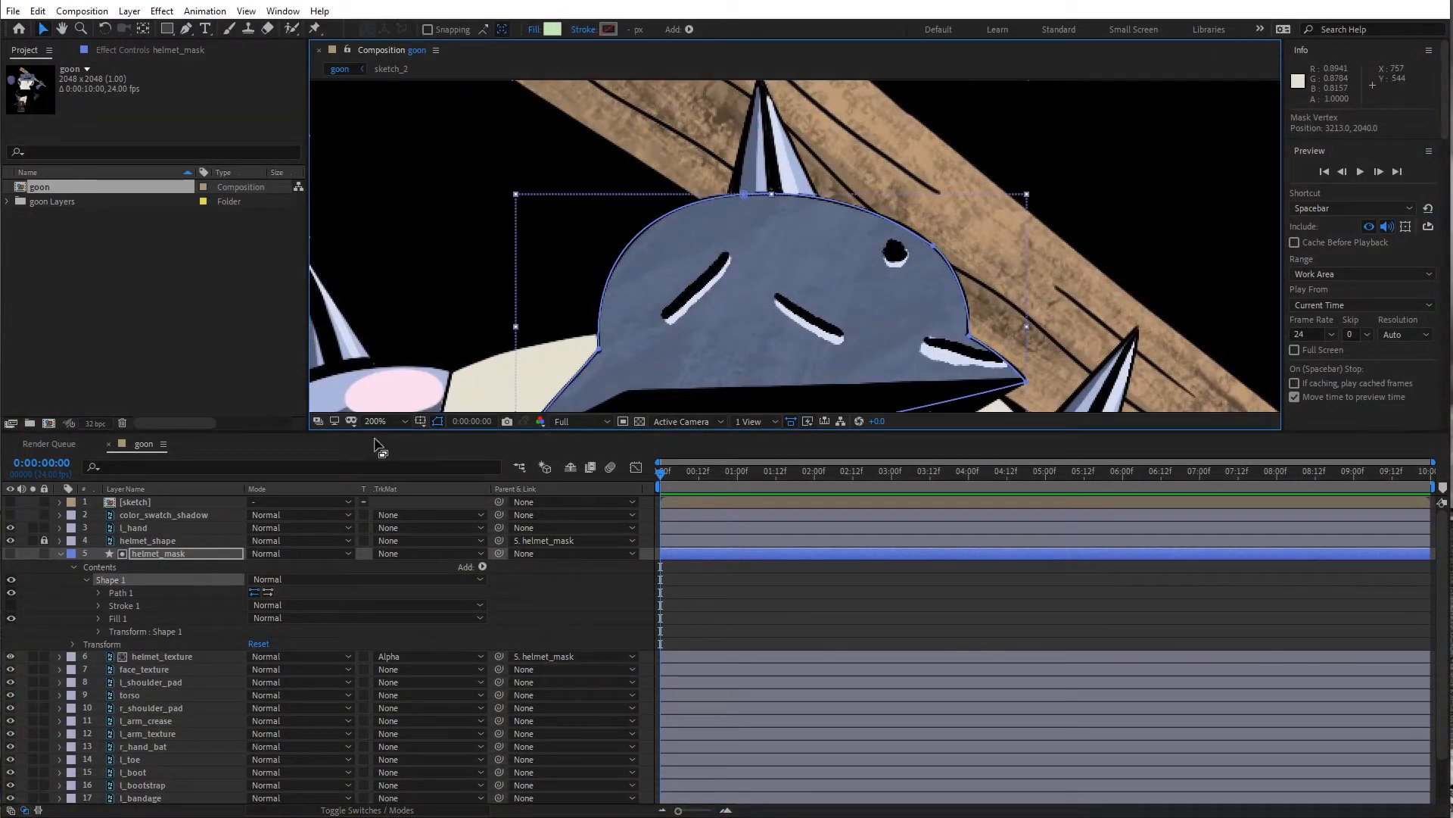
Collapse the helmet_mask properties, test sliding helmet_texture to the right inside its matte, and undo the move
{"action": "left_click", "coordinate": [165, 658]}
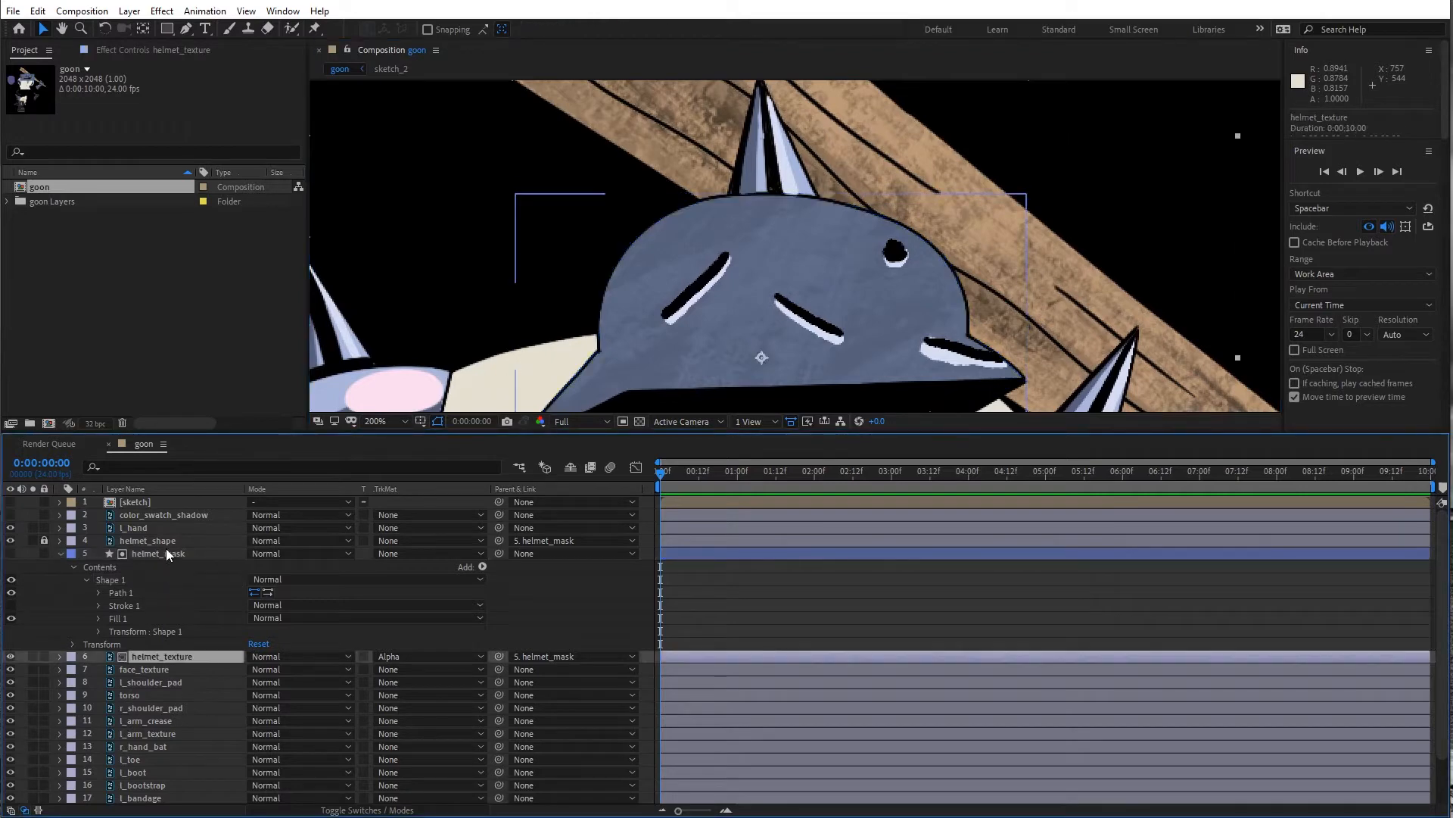
{"action": "left_click", "coordinate": [166, 552]}
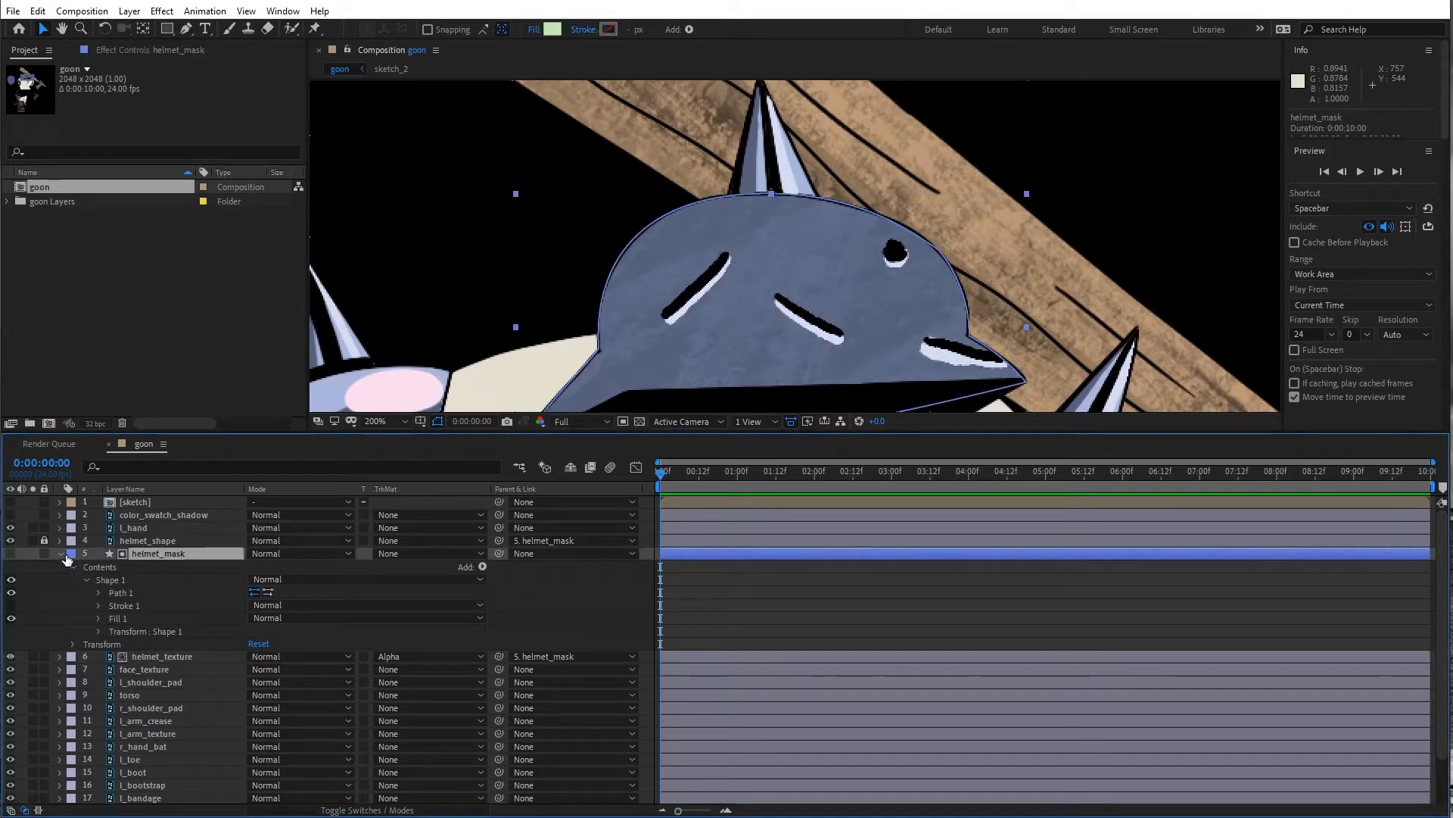
{"action": "left_click", "coordinate": [59, 554]}
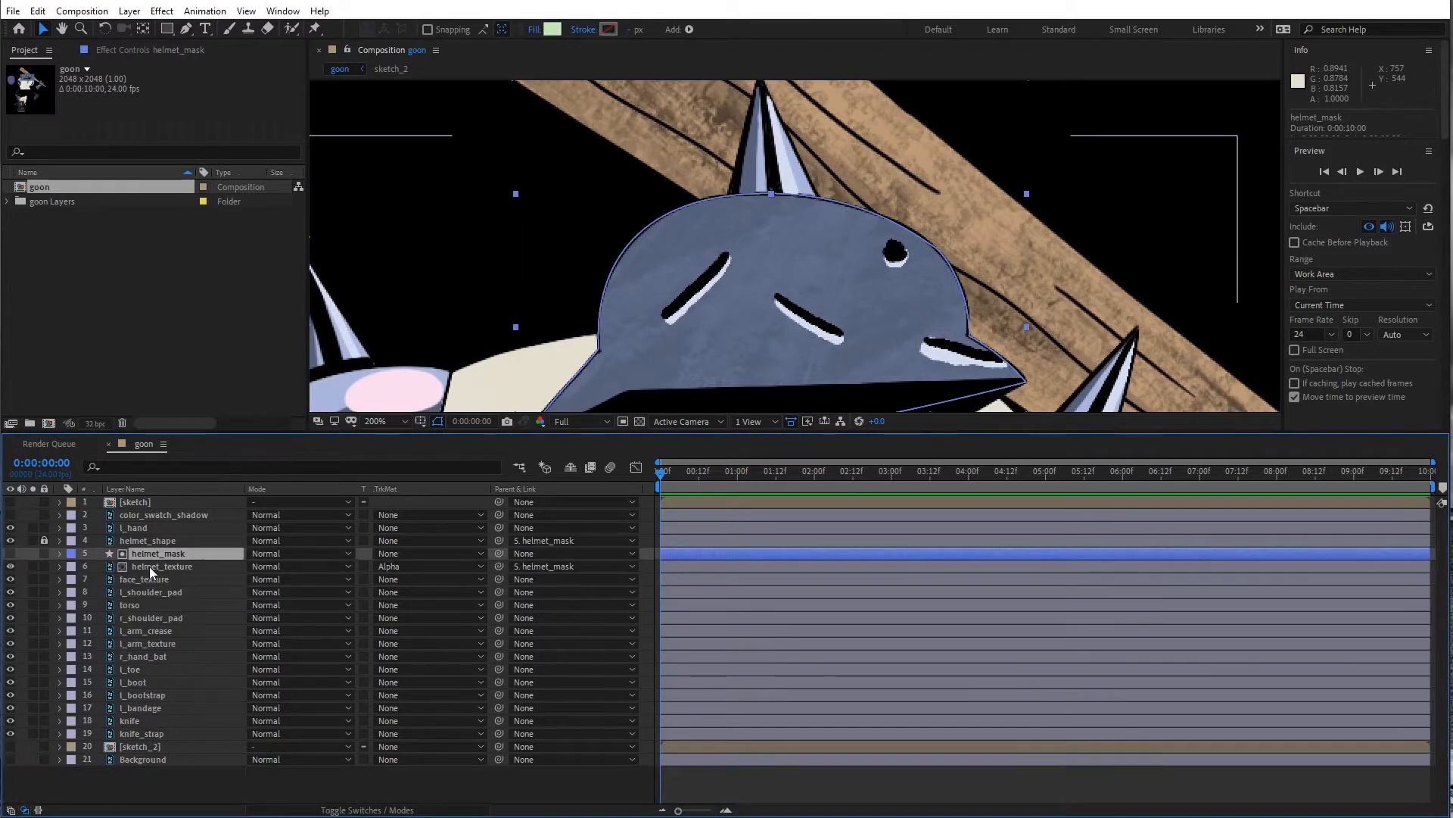
{"action": "left_click", "coordinate": [148, 566]}
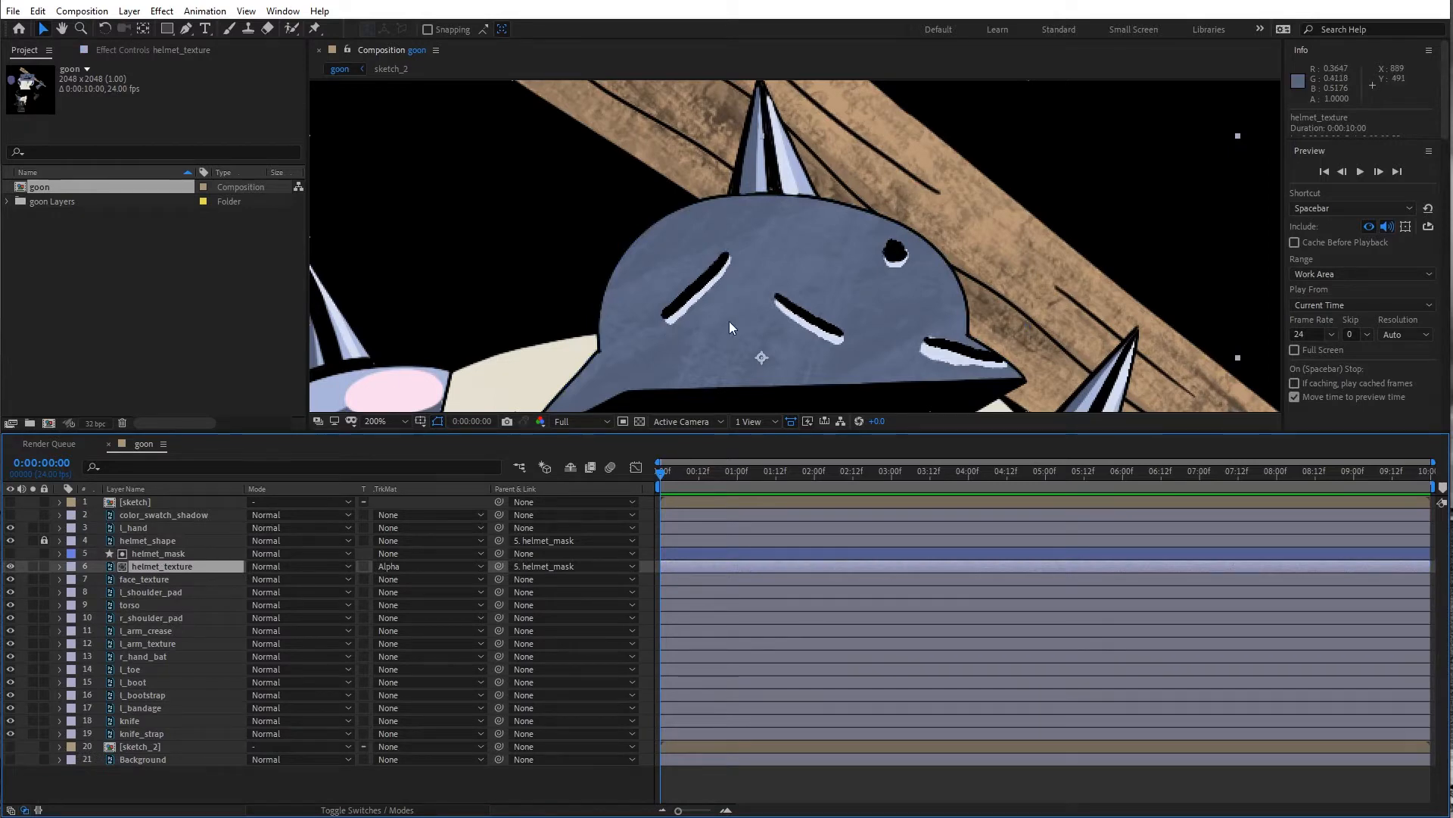
{"action": "mouse_move", "coordinate": [729, 321]}
{"action": "left_mouse_down"}
{"action": "mouse_move", "coordinate": [774, 315]}
{"action": "mouse_move", "coordinate": [727, 316]}
{"action": "mouse_move", "coordinate": [745, 321]}
{"action": "left_mouse_up"}
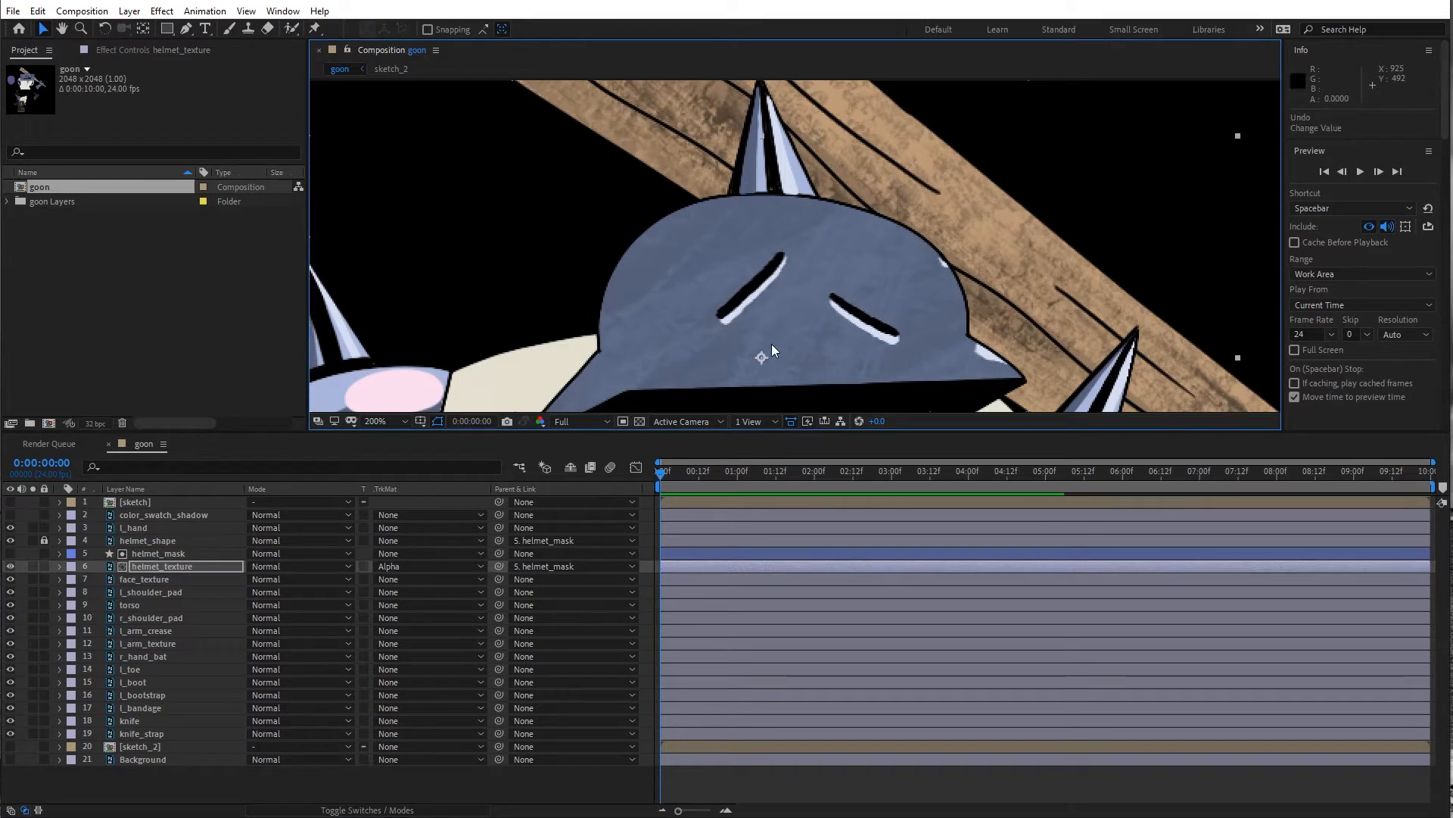
{"action": "scroll", "coordinate": [770, 344], "scroll_direction": "down", "scroll_amount": 4}
{"action": "left_click", "coordinate": [60, 553]}
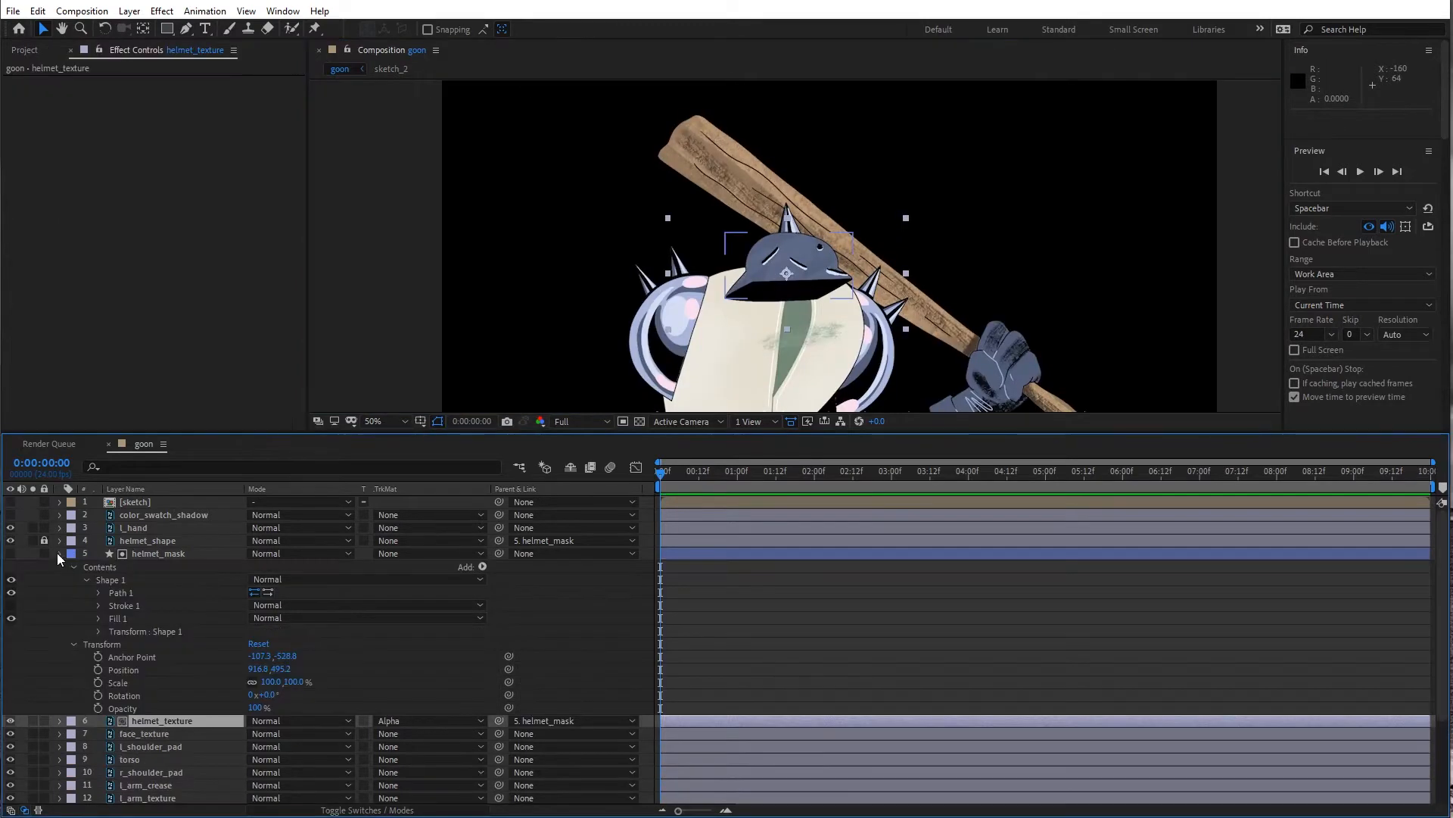
{"action": "left_click", "coordinate": [59, 553]}
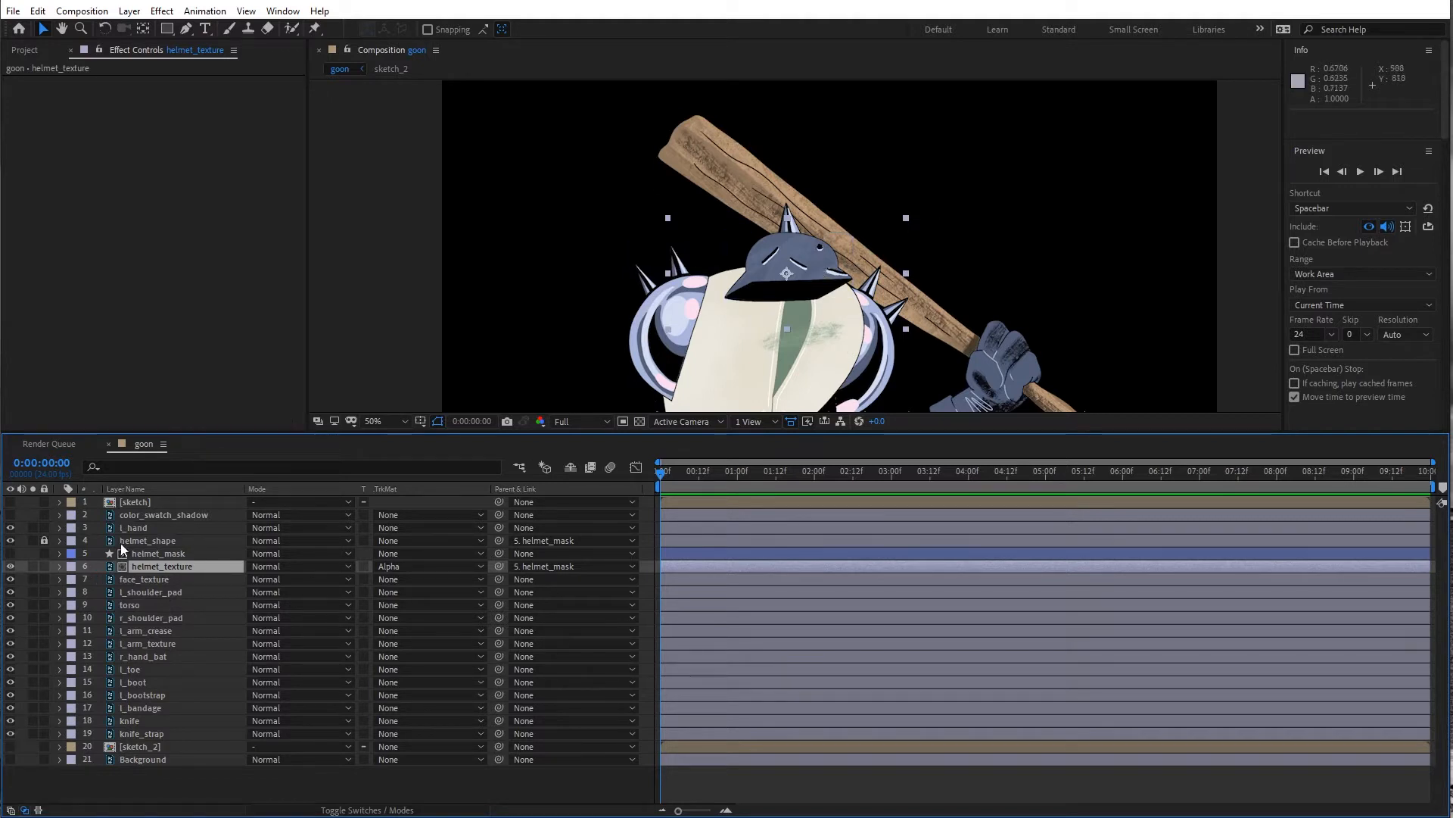
Deselect all layers, hide helmet_shape, helmet_texture and face_texture, and show the sketch_2 layer as a limb reference
{"action": "key", "text": "F2"}
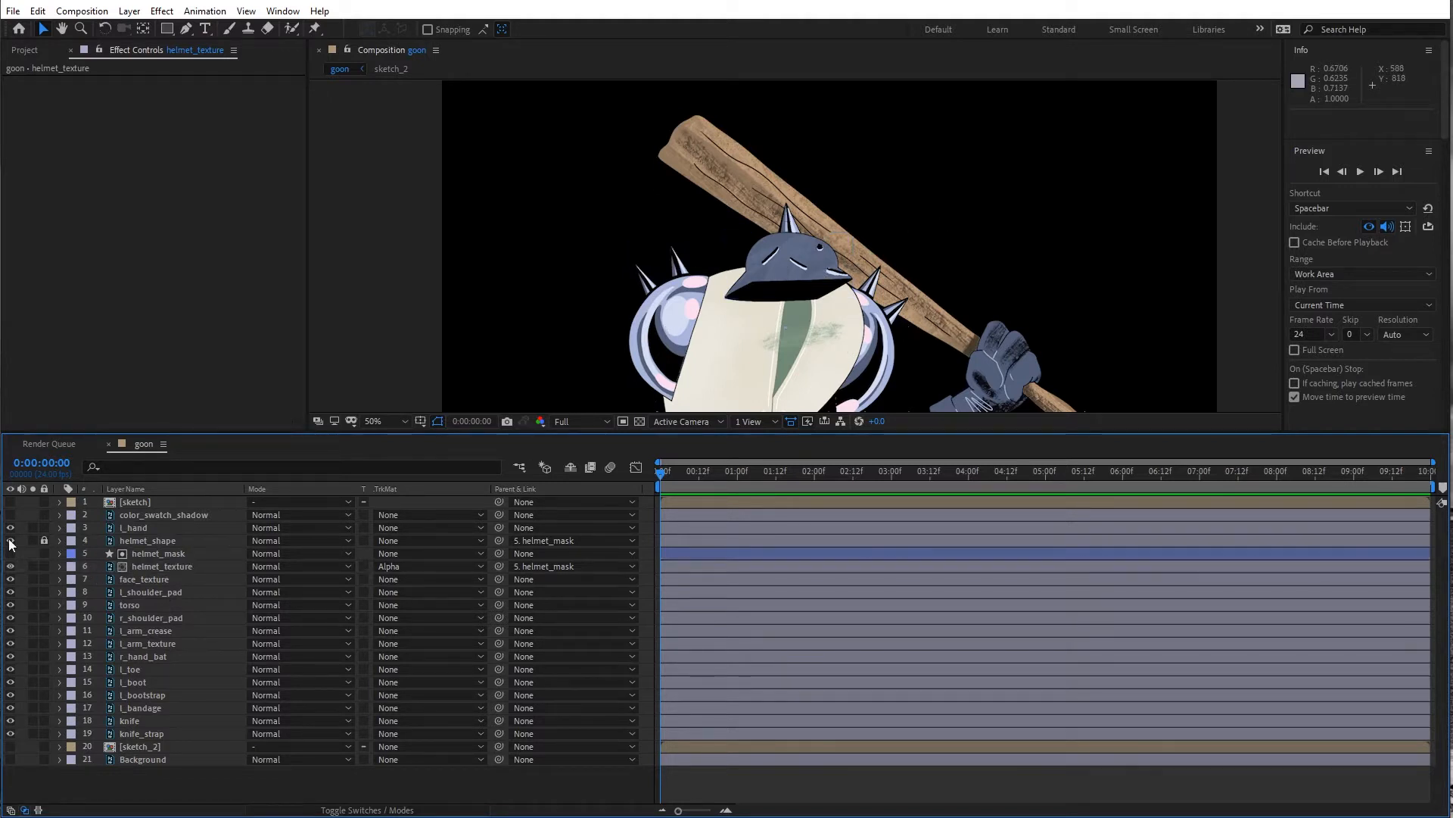
{"action": "left_click", "coordinate": [11, 540]}
{"action": "left_click", "coordinate": [11, 566]}
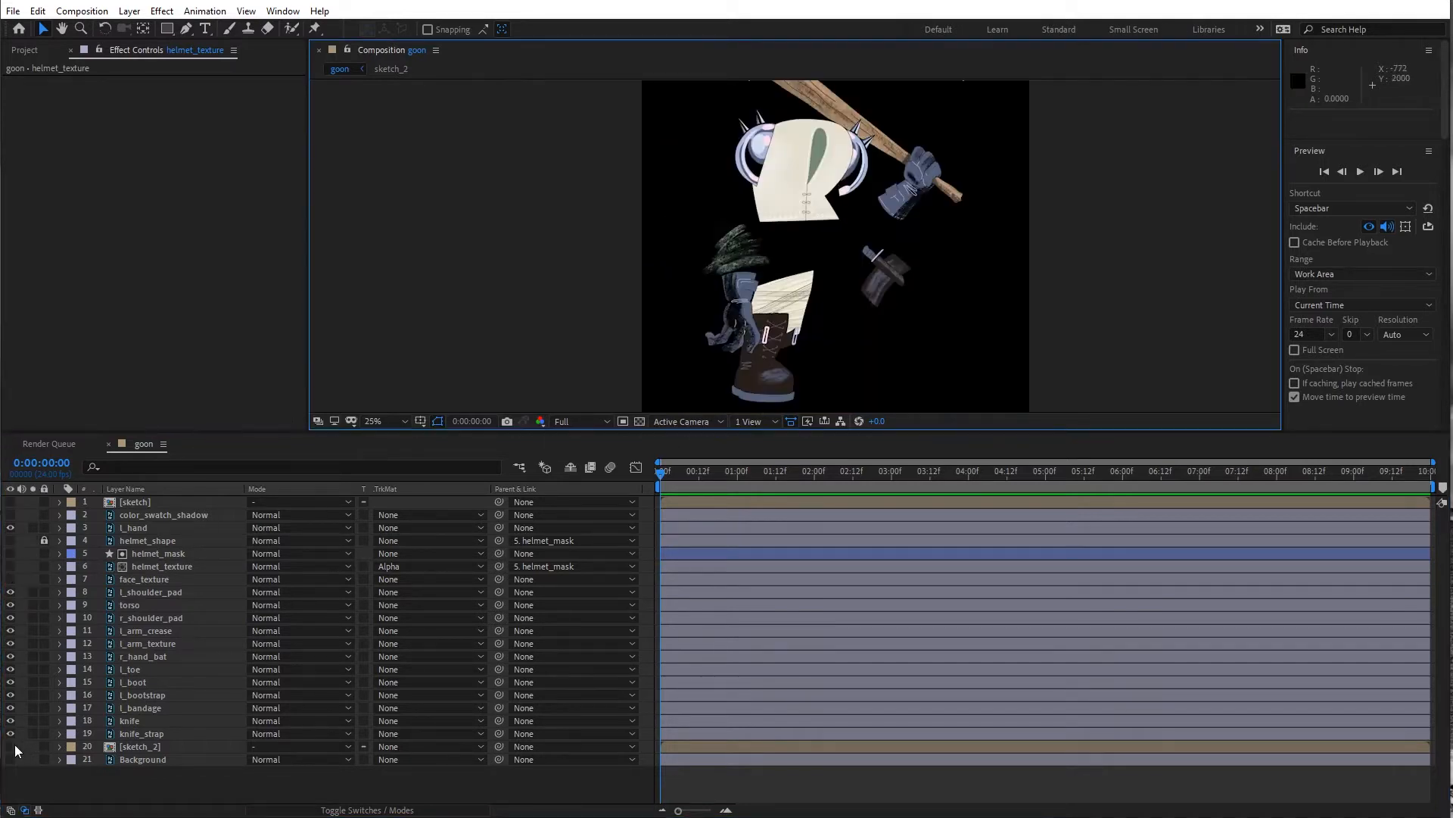
{"action": "left_click", "coordinate": [11, 746]}
{"action": "scroll", "coordinate": [745, 284], "scroll_direction": "up", "scroll_amount": 2}
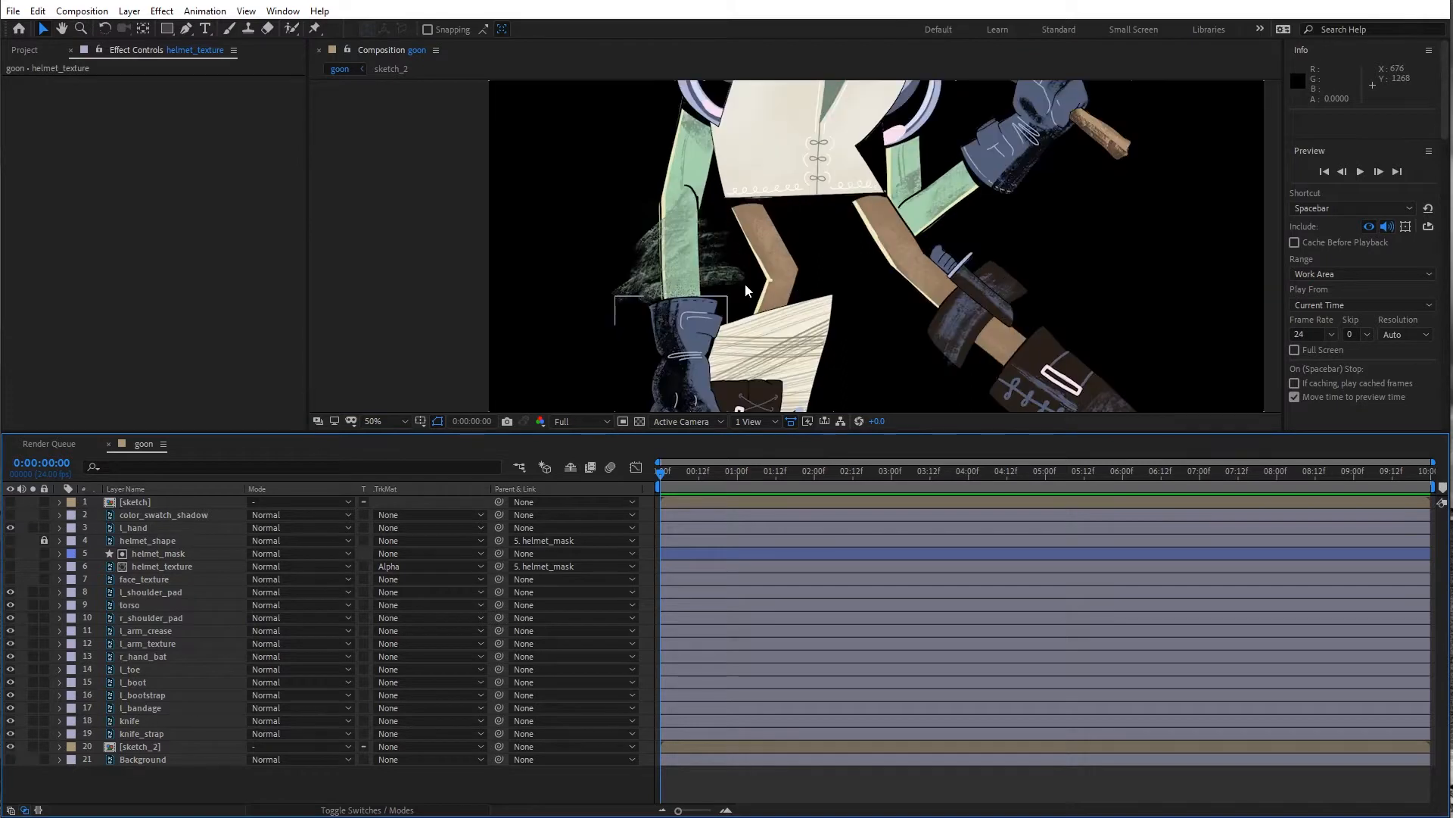
{"action": "left_click_drag", "start_coordinate": [745, 283], "coordinate": [757, 274]}
{"action": "scroll", "coordinate": [757, 274], "scroll_direction": "down", "scroll_amount": 2}
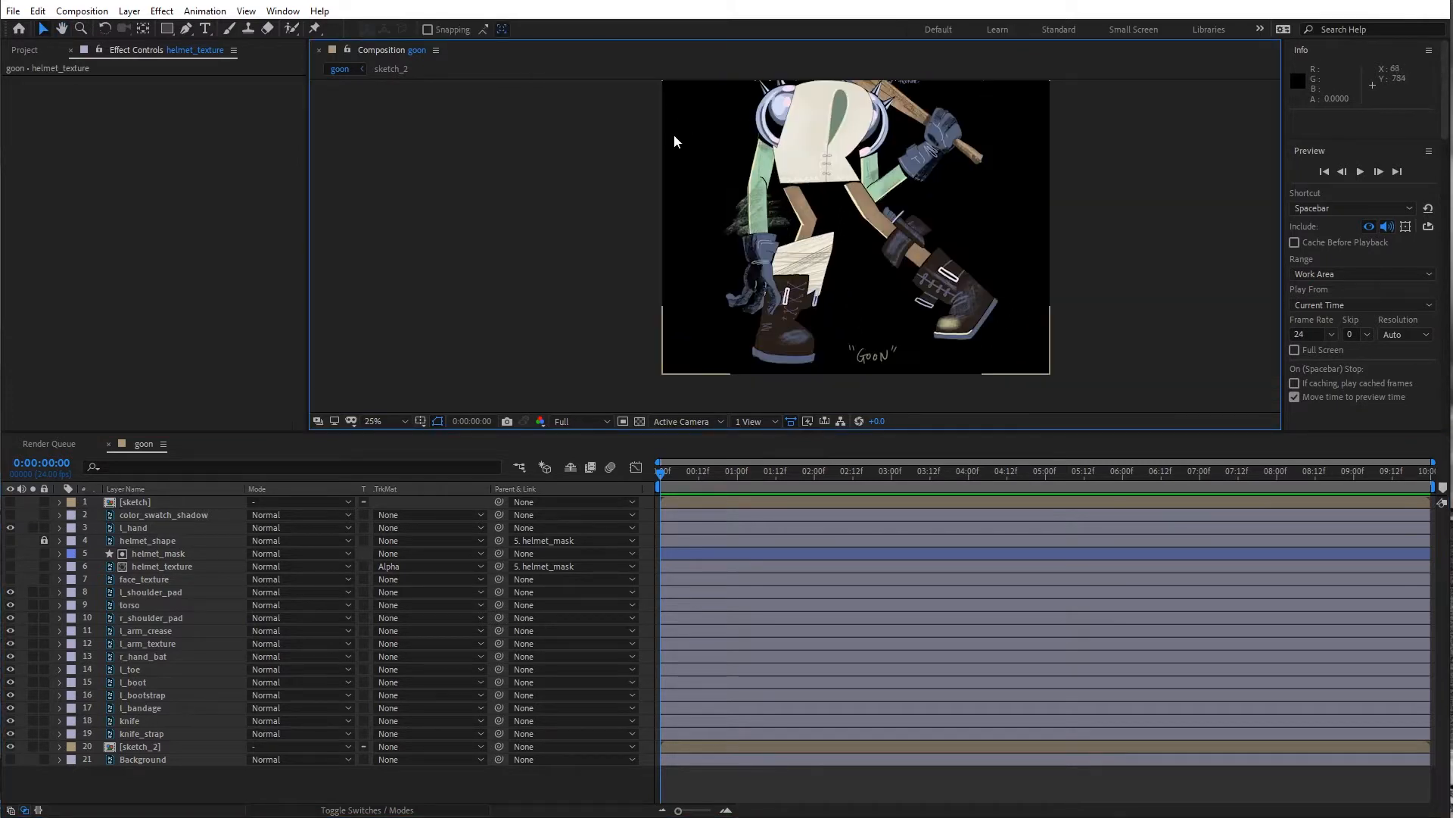
Add a new shape layer directly above l_bandage and activate the Pen tool for drawing on it
{"action": "left_click", "coordinate": [187, 31]}
{"action": "scroll", "coordinate": [806, 278], "scroll_direction": "up", "scroll_amount": 2}
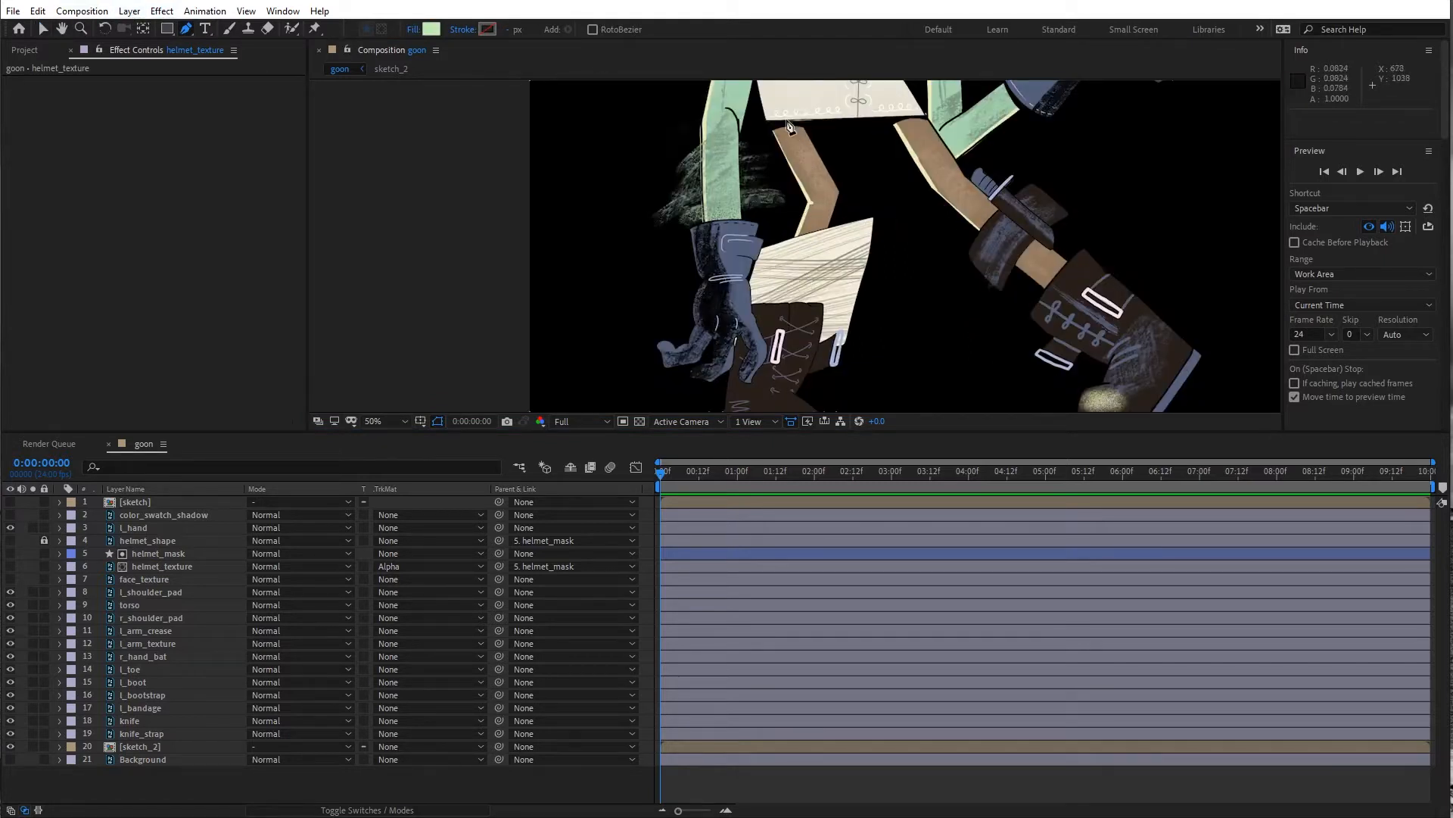
{"action": "left_click", "coordinate": [166, 747]}
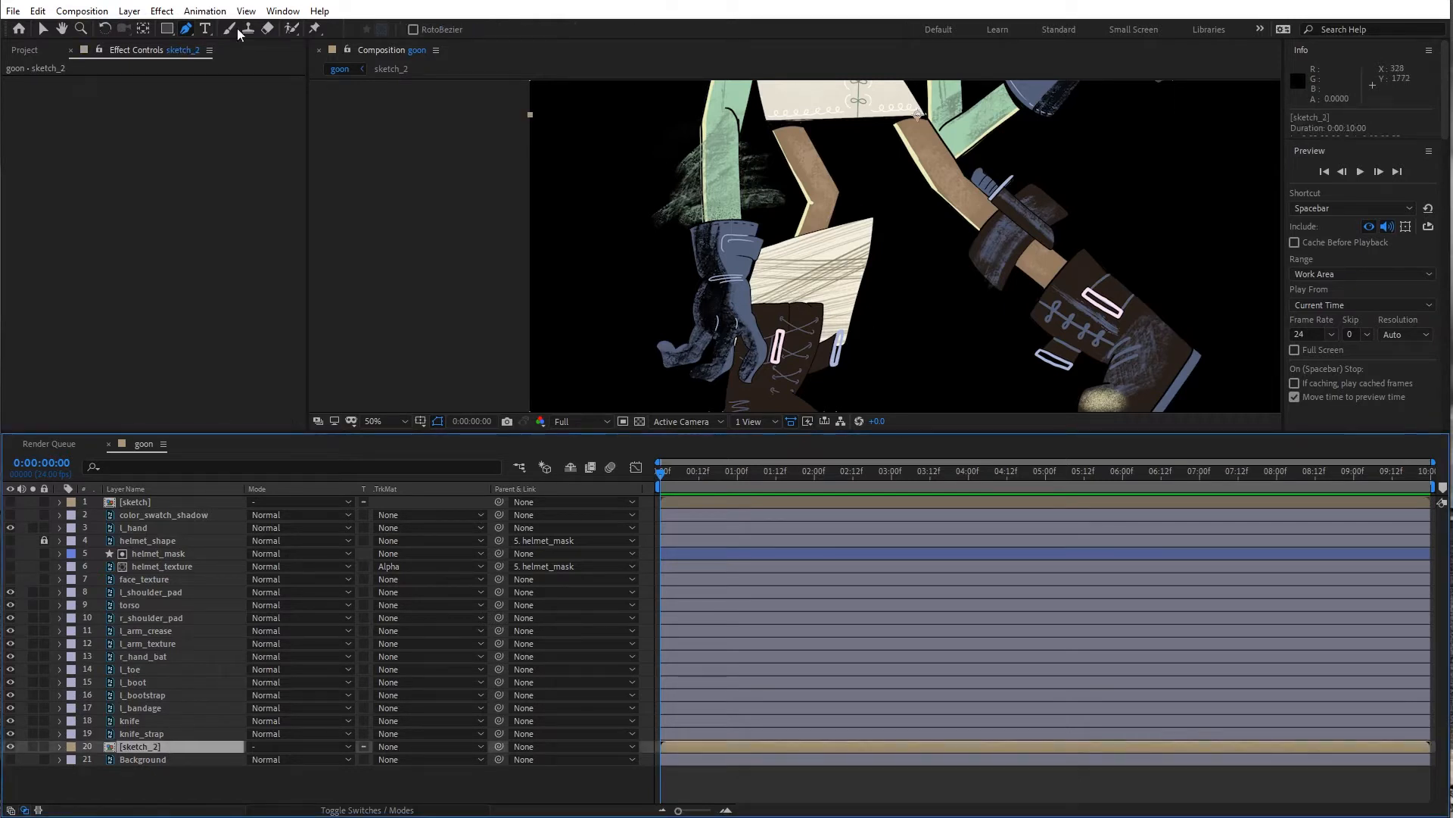
{"action": "left_click", "coordinate": [150, 707]}
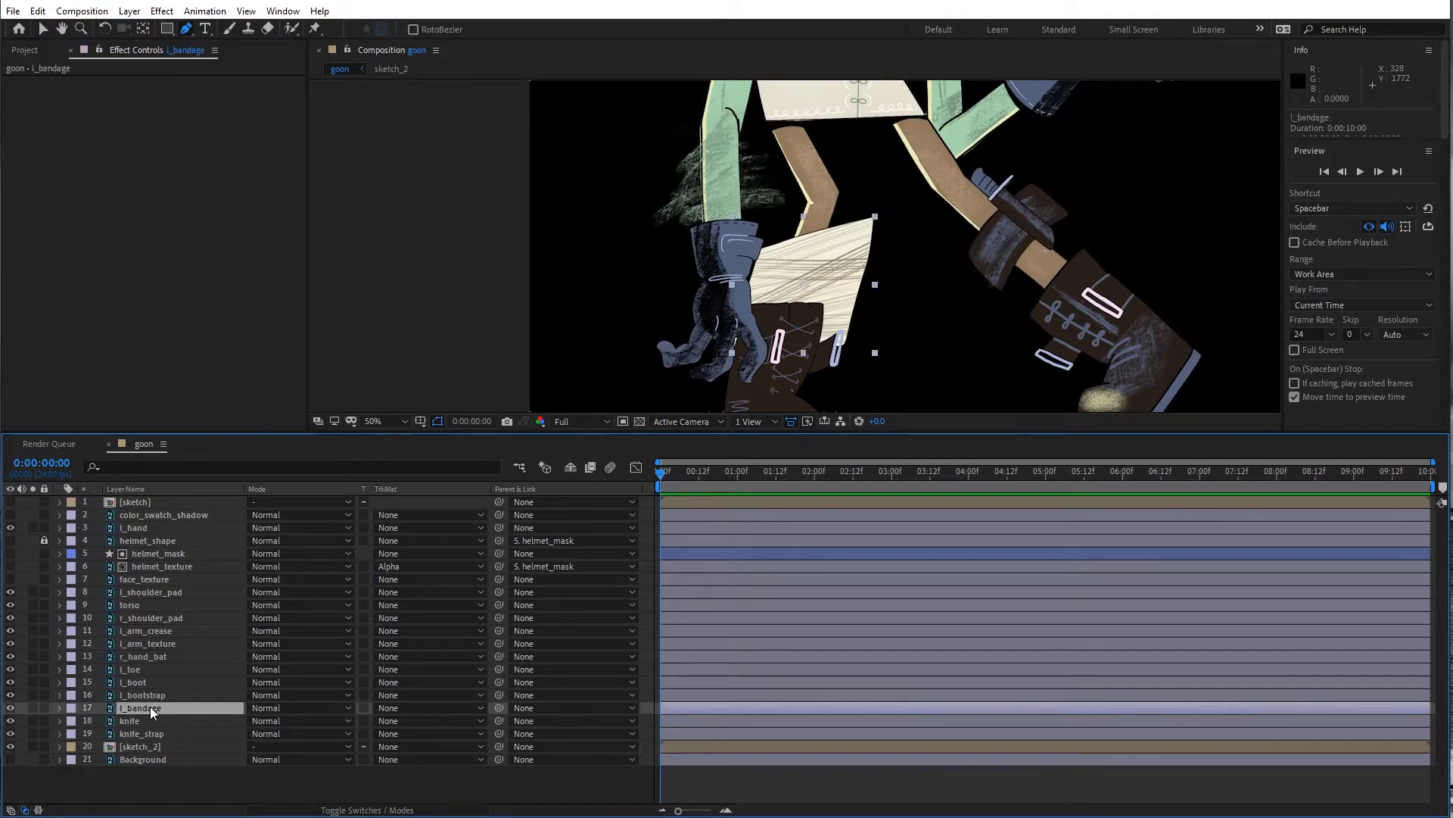
{"action": "left_click", "coordinate": [135, 12]}
{"action": "mouse_move", "coordinate": [174, 28]}
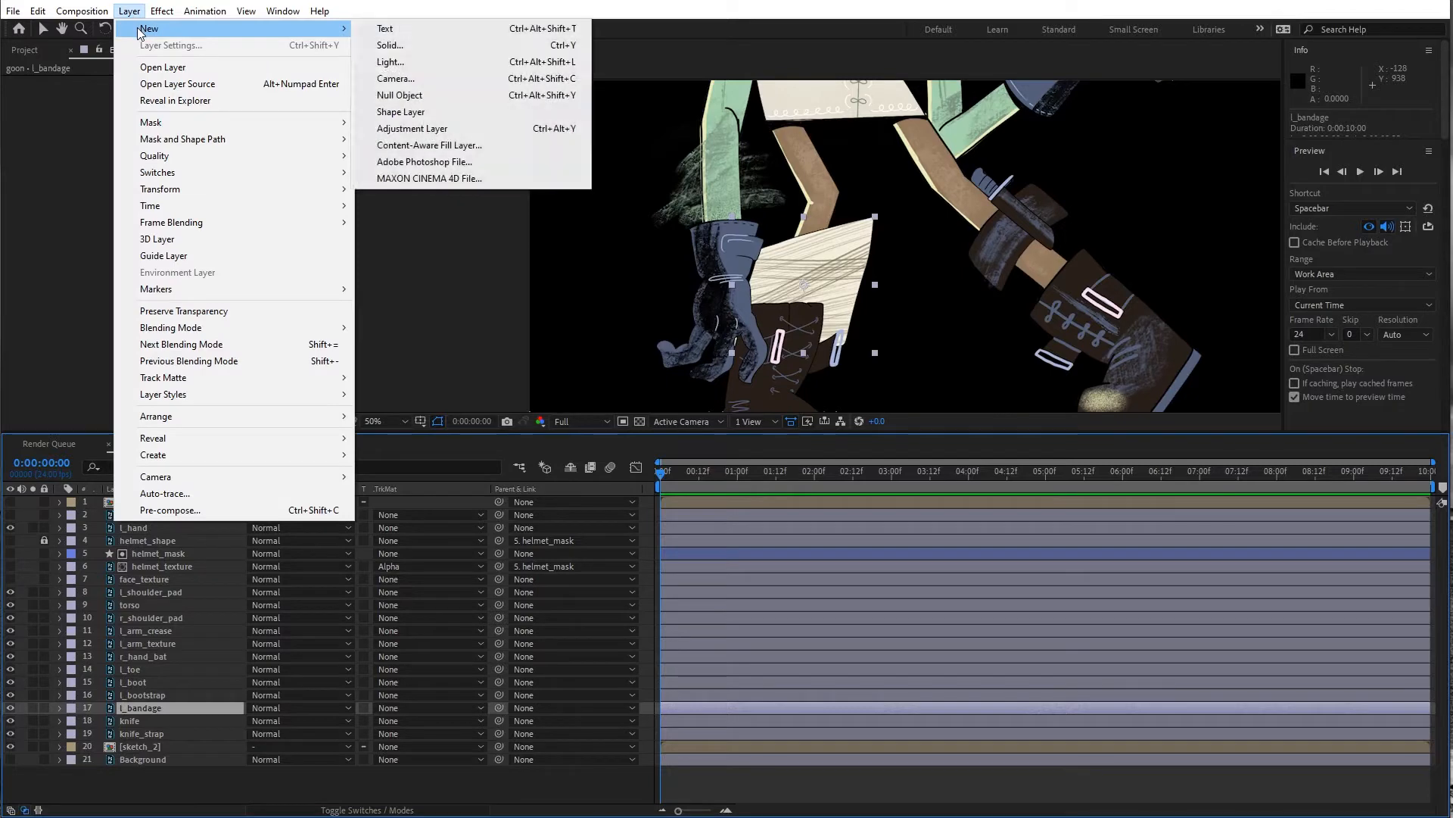
{"action": "left_click", "coordinate": [401, 111]}
{"action": "left_click", "coordinate": [186, 28]}
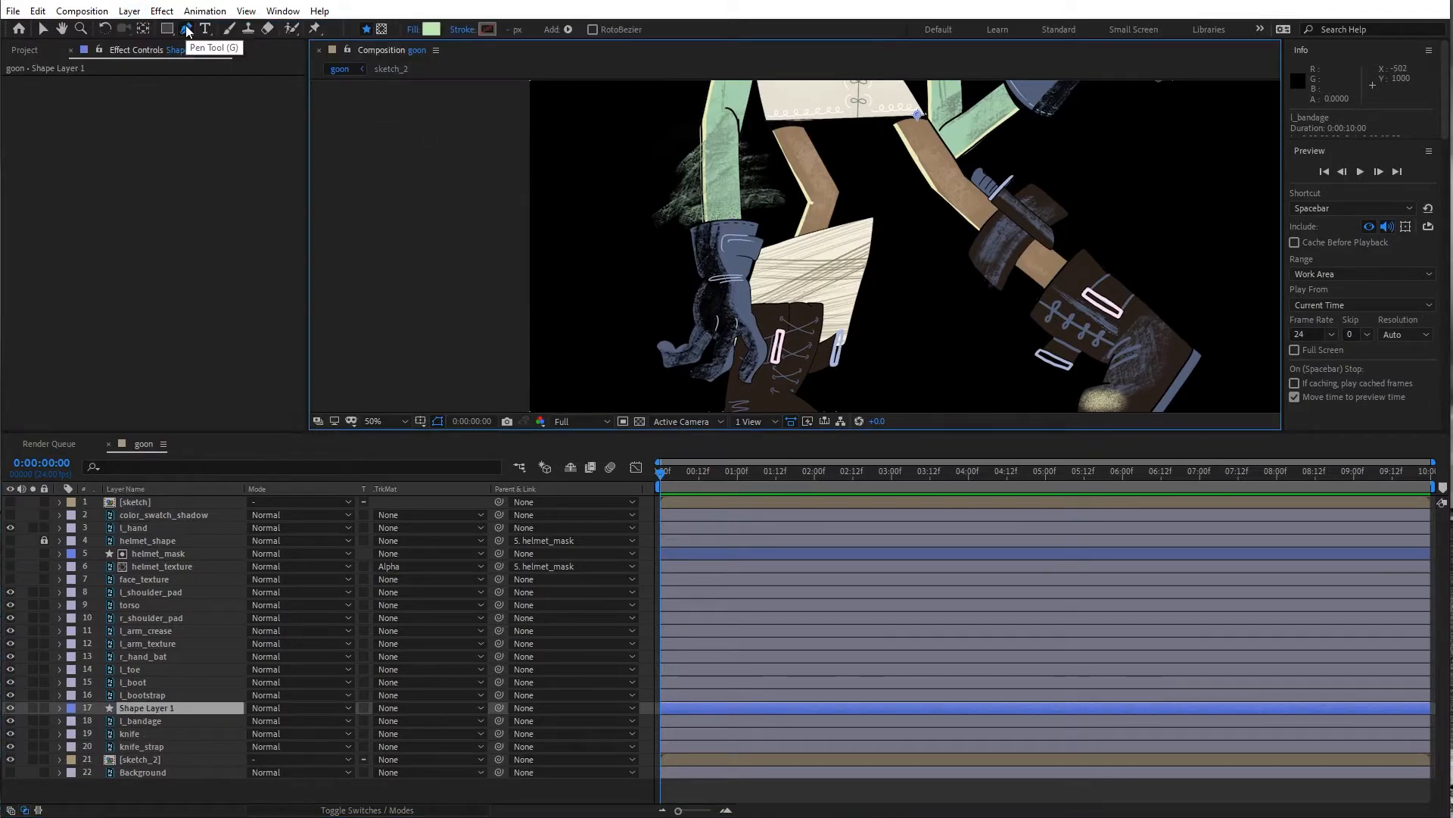
Set the new shape layer's fill to None
{"action": "left_click", "coordinate": [433, 31]}
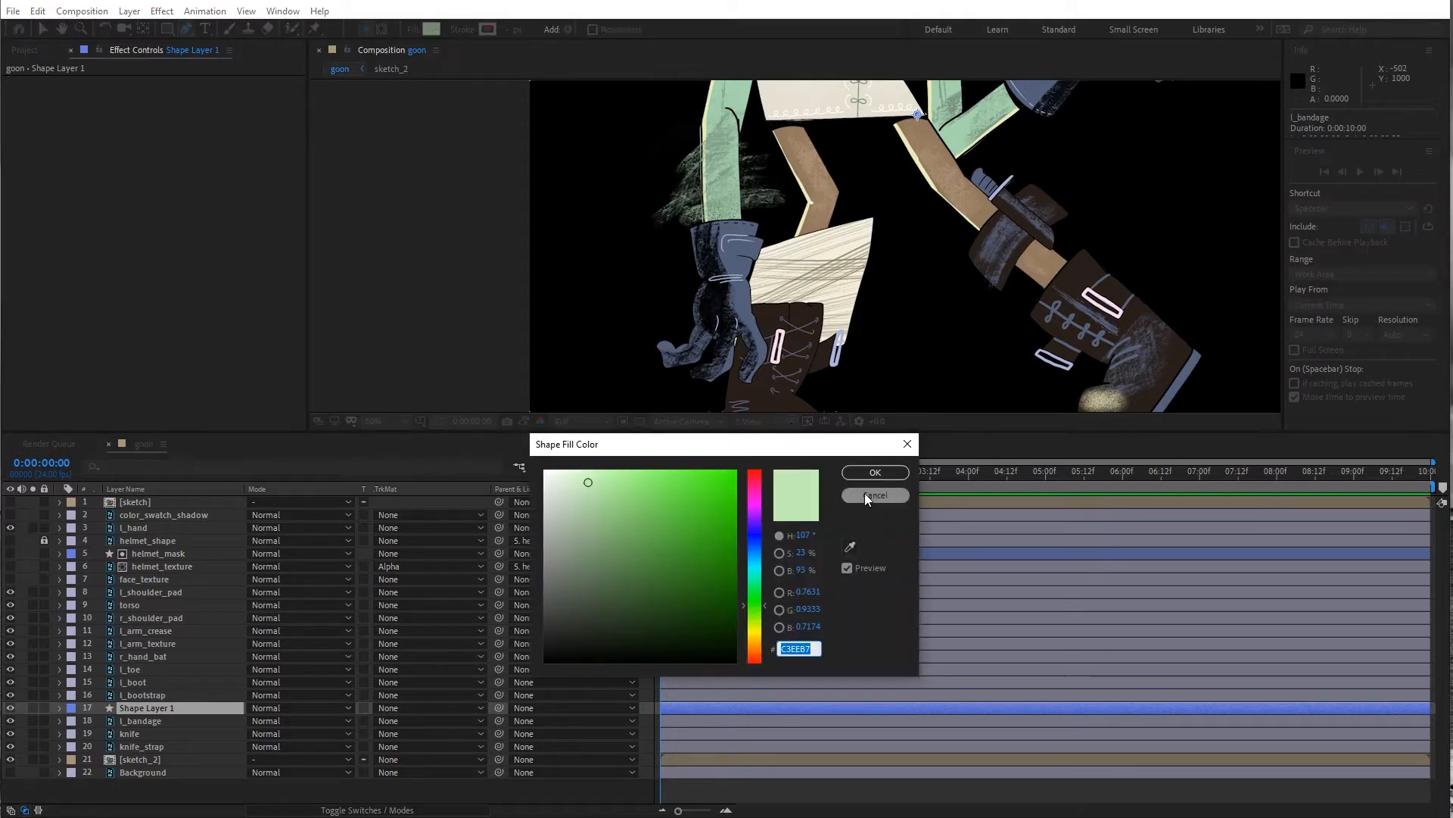
{"action": "left_click", "coordinate": [875, 495]}
{"action": "left_click", "coordinate": [412, 30]}
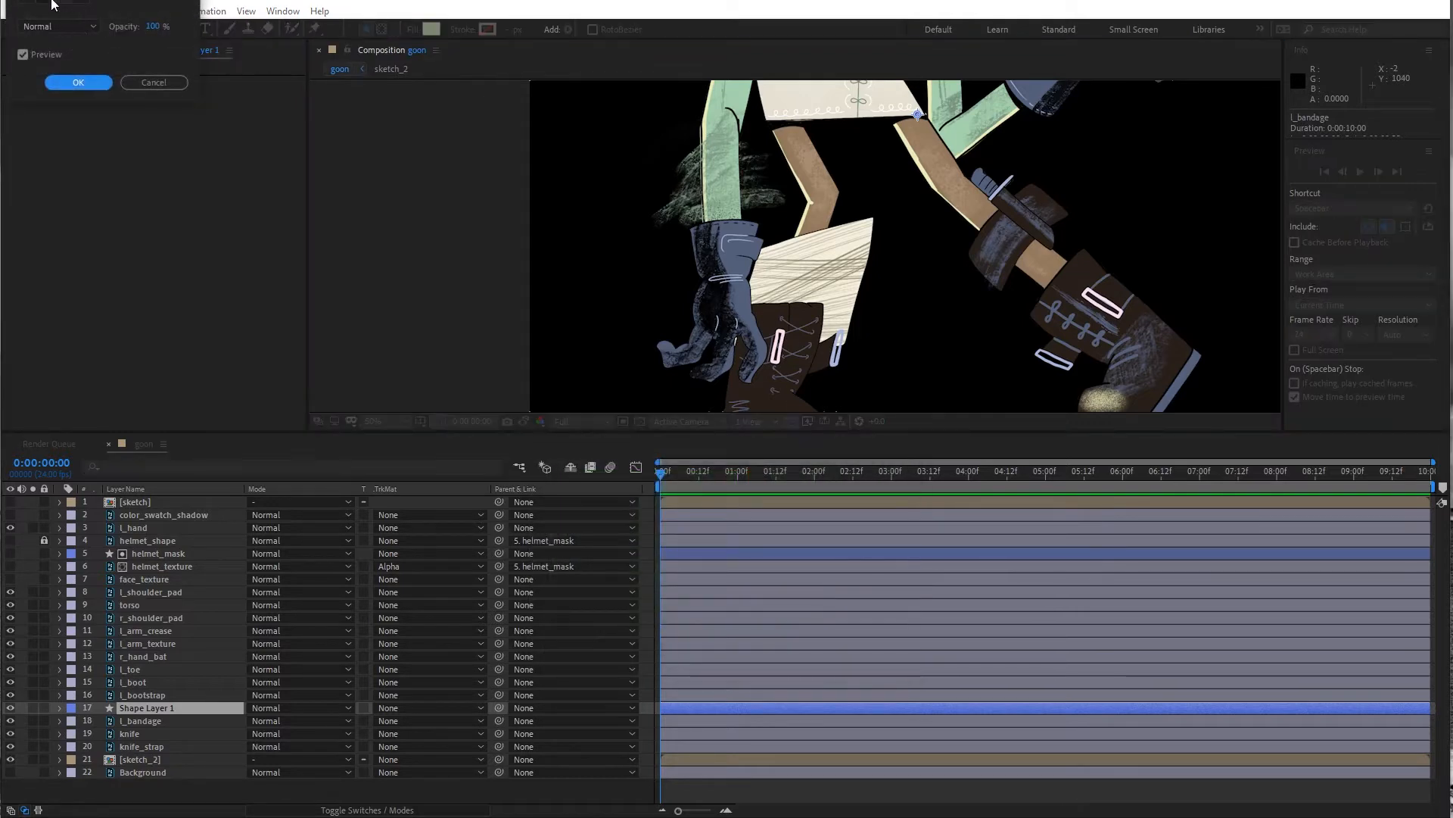
{"action": "left_click", "coordinate": [37, 5]}
{"action": "left_click", "coordinate": [78, 82]}
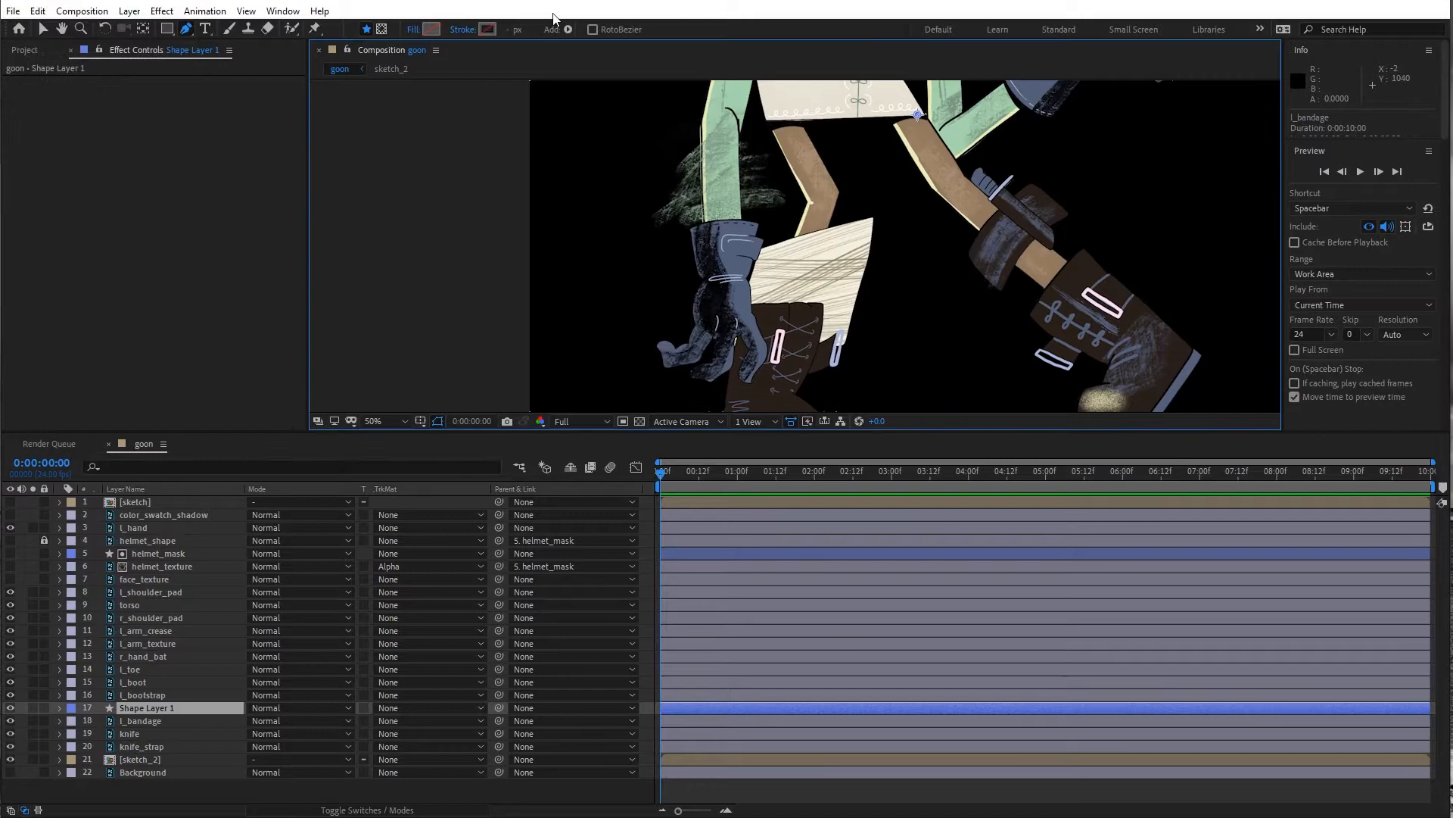
Set the shape stroke color to 90775E by sampling the brown of the sketched leg
{"action": "left_click", "coordinate": [488, 29]}
{"action": "left_click", "coordinate": [849, 547]}
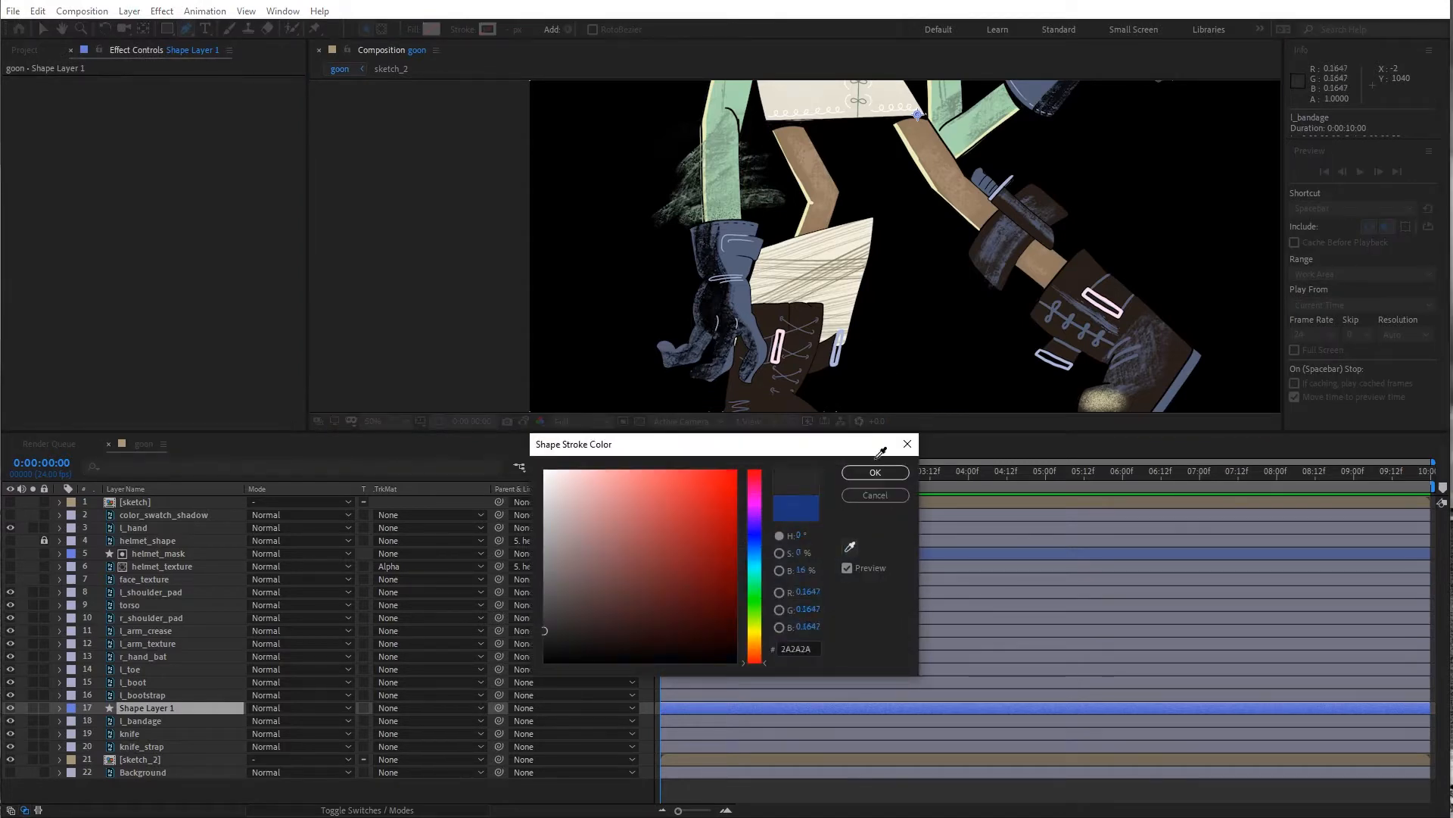
{"action": "left_click", "coordinate": [788, 148]}
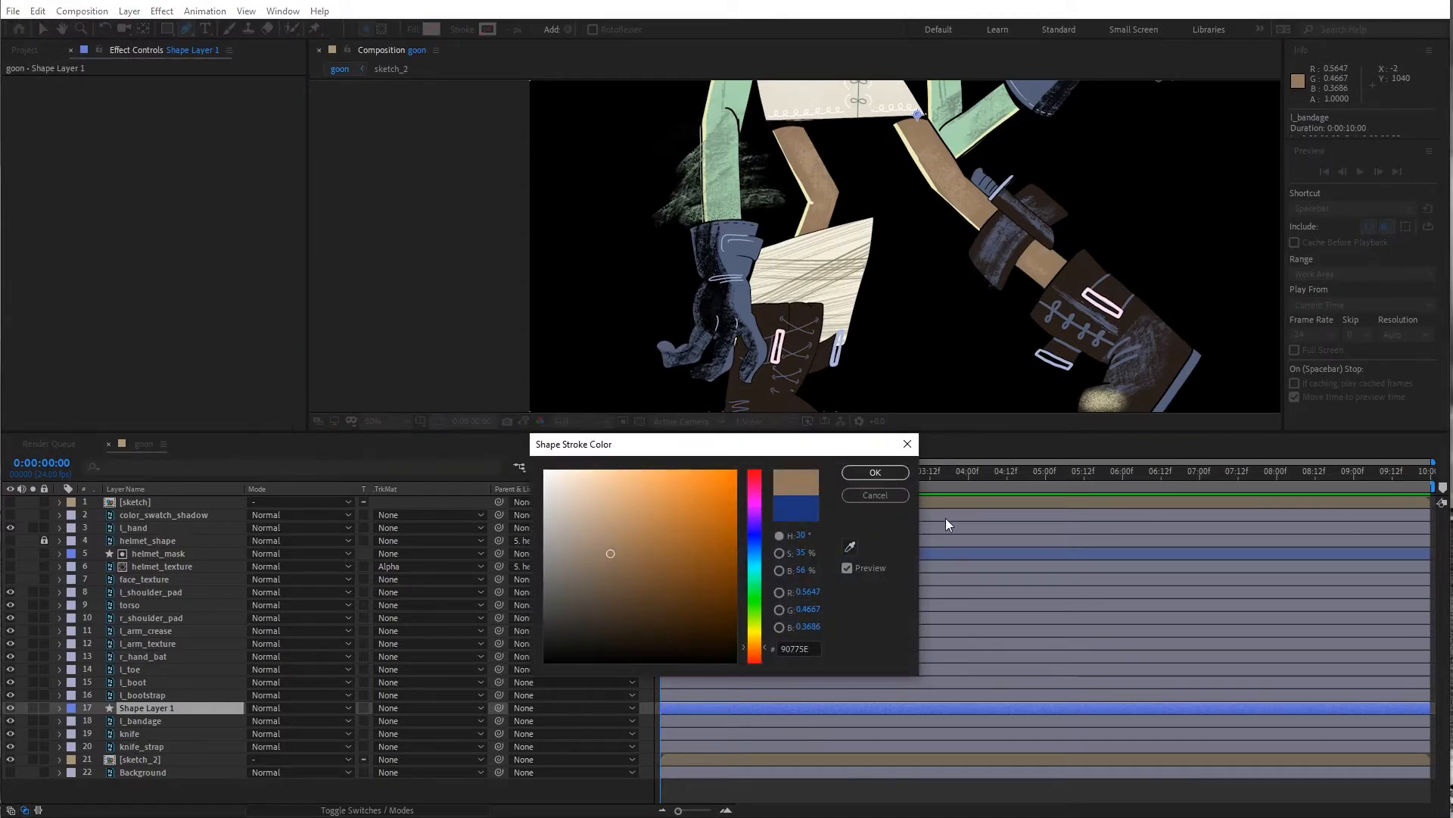
{"action": "left_click", "coordinate": [886, 474]}
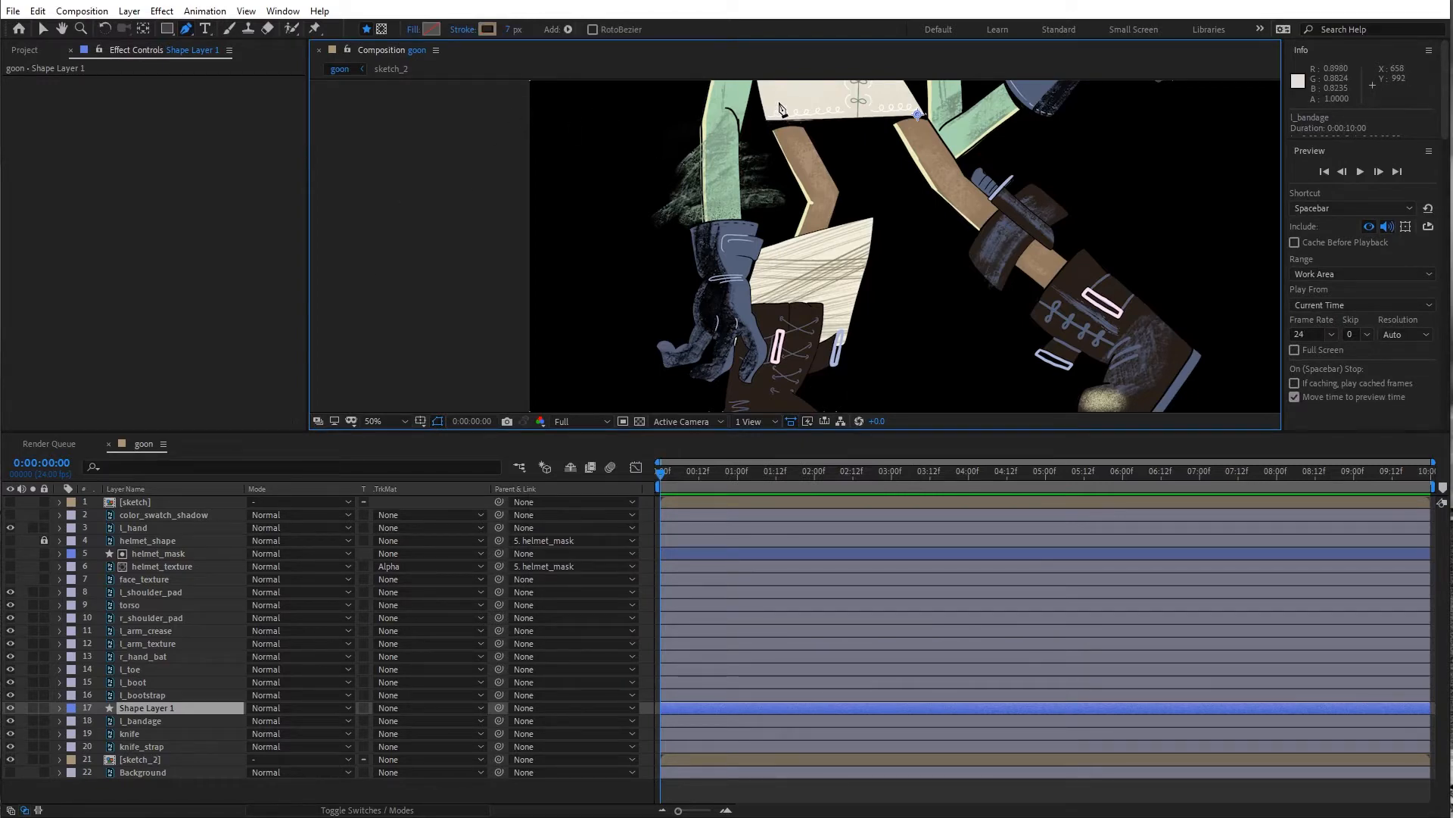
Draw a three-point open leg path from the hip under the torso through the knee to the ankle inside the boot
{"action": "left_click_drag", "start_coordinate": [780, 104], "coordinate": [823, 203]}
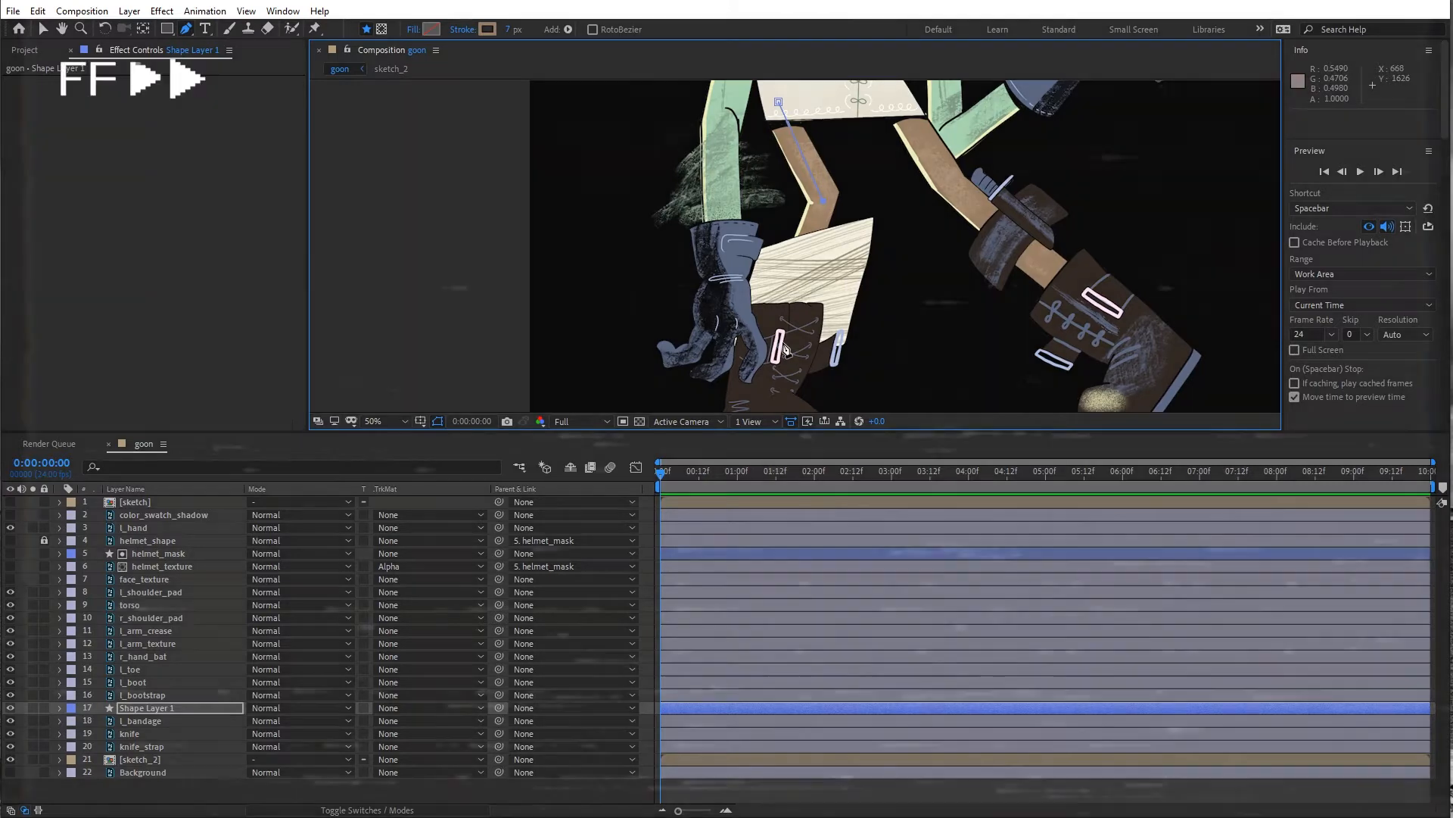
{"action": "left_click", "coordinate": [770, 393]}
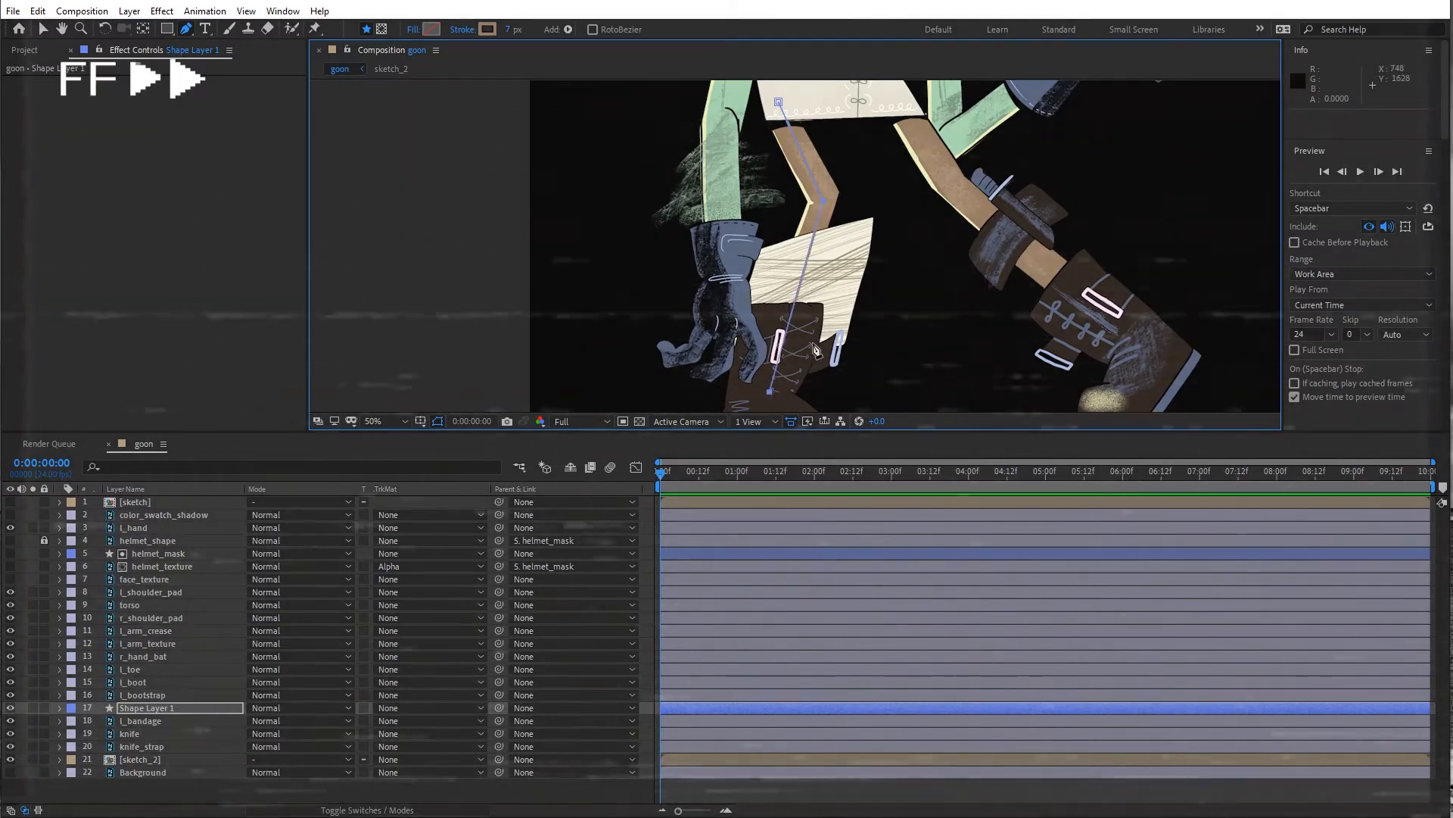
{"action": "scroll", "coordinate": [803, 288], "scroll_direction": "down", "scroll_amount": 2}
{"action": "left_click_drag", "start_coordinate": [814, 265], "coordinate": [812, 198]}
{"action": "scroll", "coordinate": [825, 230], "scroll_direction": "up", "scroll_amount": 2}
{"action": "scroll", "coordinate": [814, 201], "scroll_direction": "down", "scroll_amount": 2}
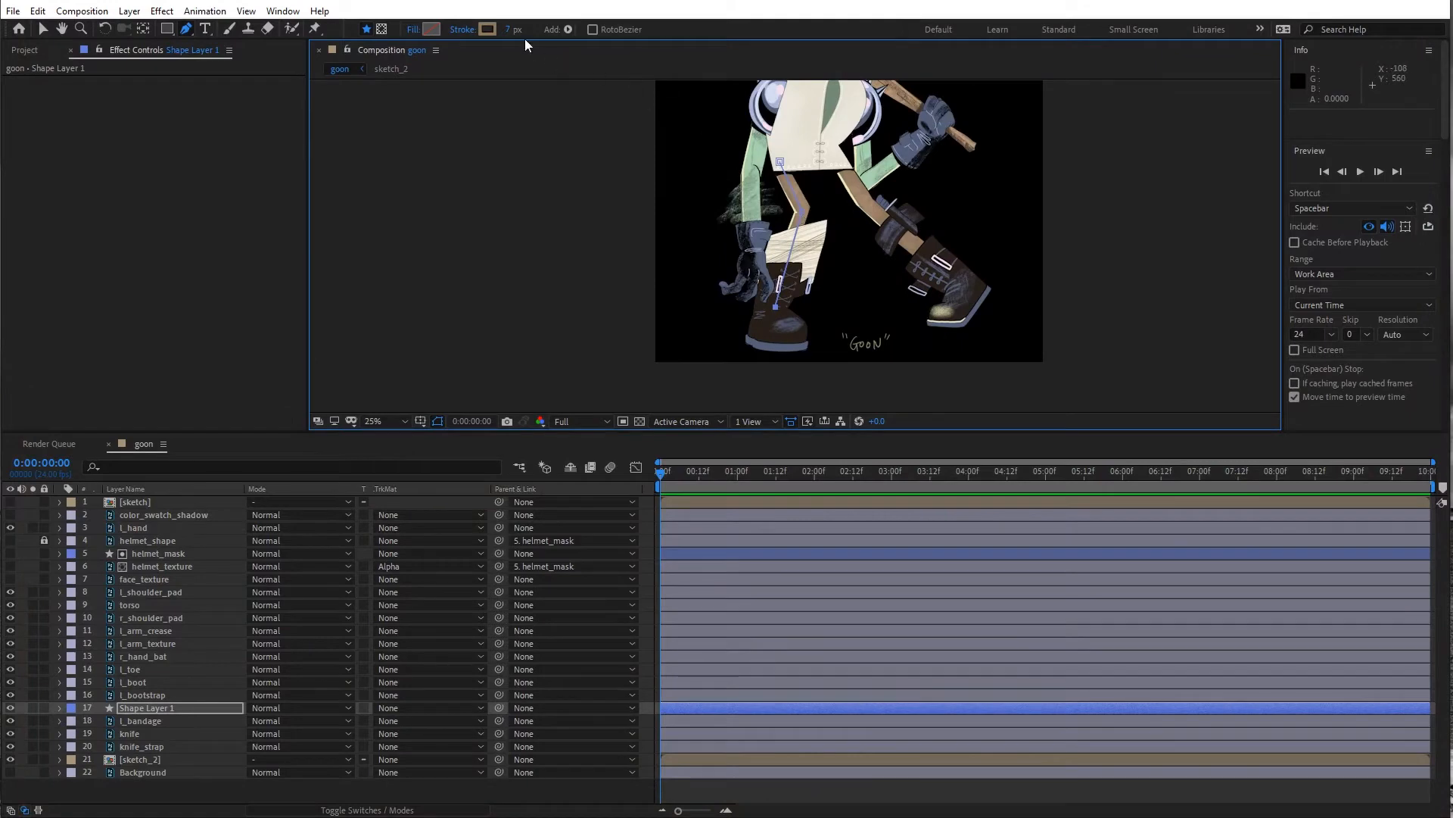
Set the leg shape's stroke width to 97 px and hide the sketch_2 layer
{"action": "left_click_drag", "start_coordinate": [511, 29], "coordinate": [581, 36]}
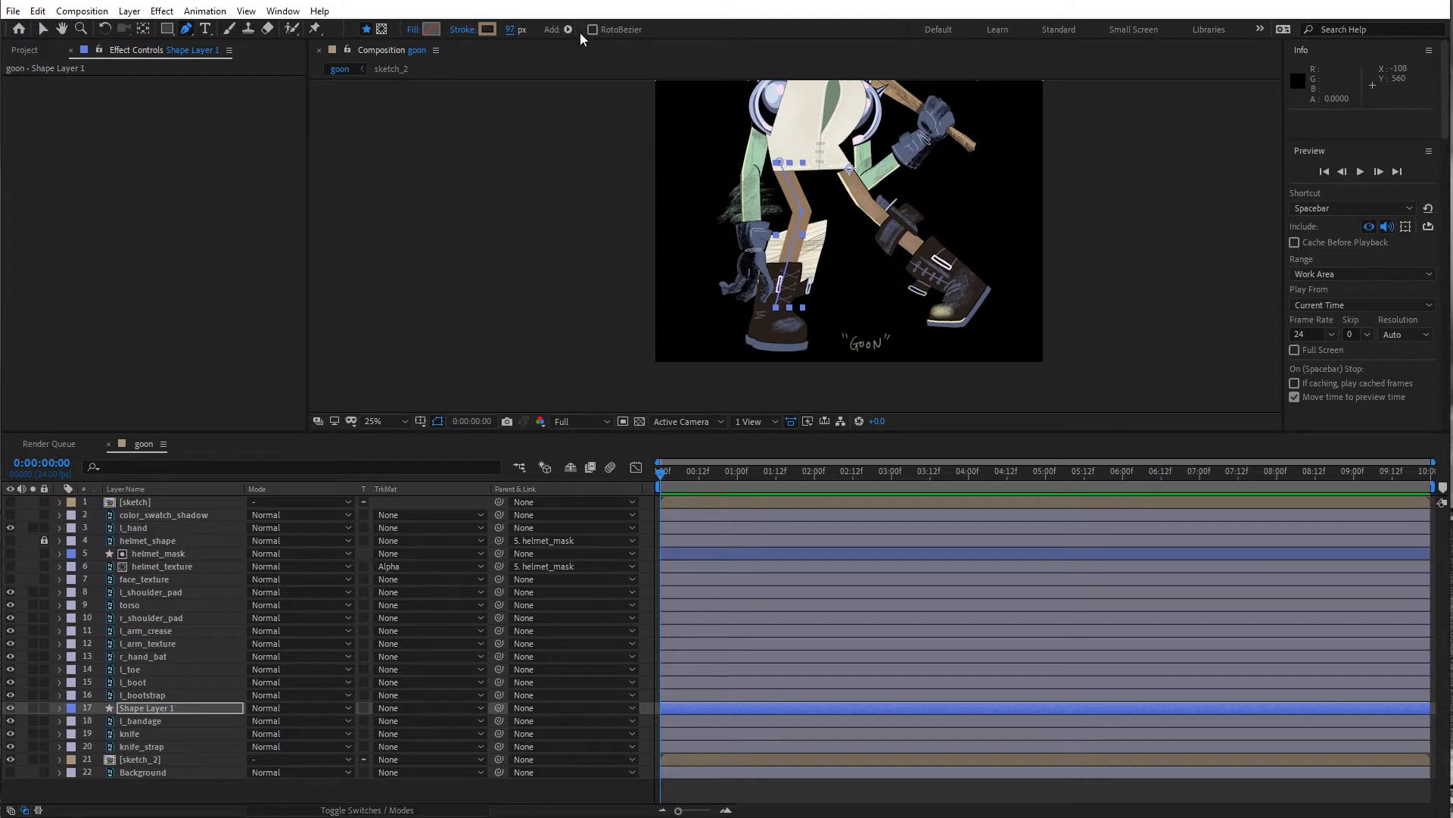
{"action": "left_click", "coordinate": [12, 760]}
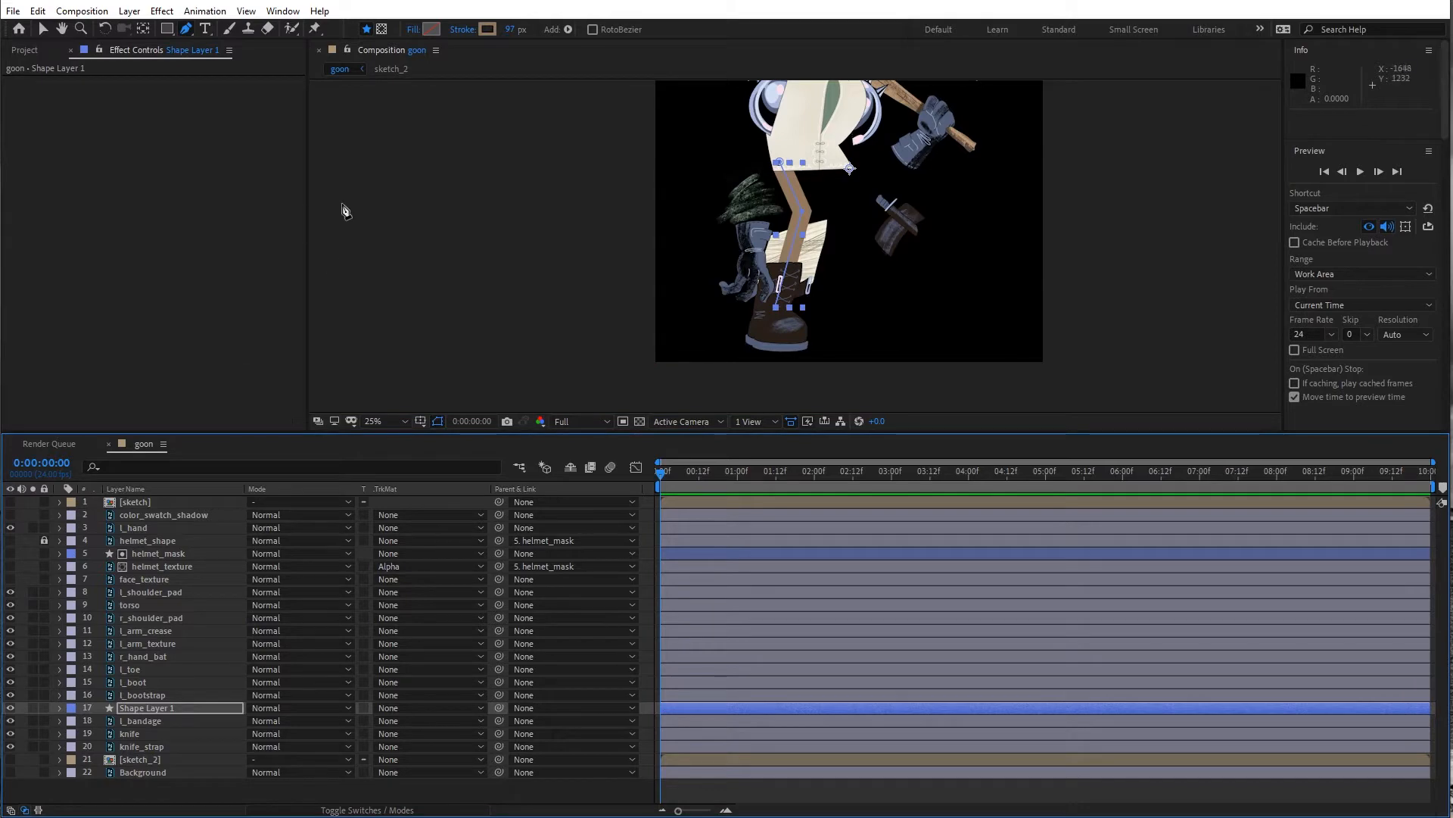
Open the Create Nulls From Paths script and widen its window until all three options fit
{"action": "left_click", "coordinate": [281, 13]}
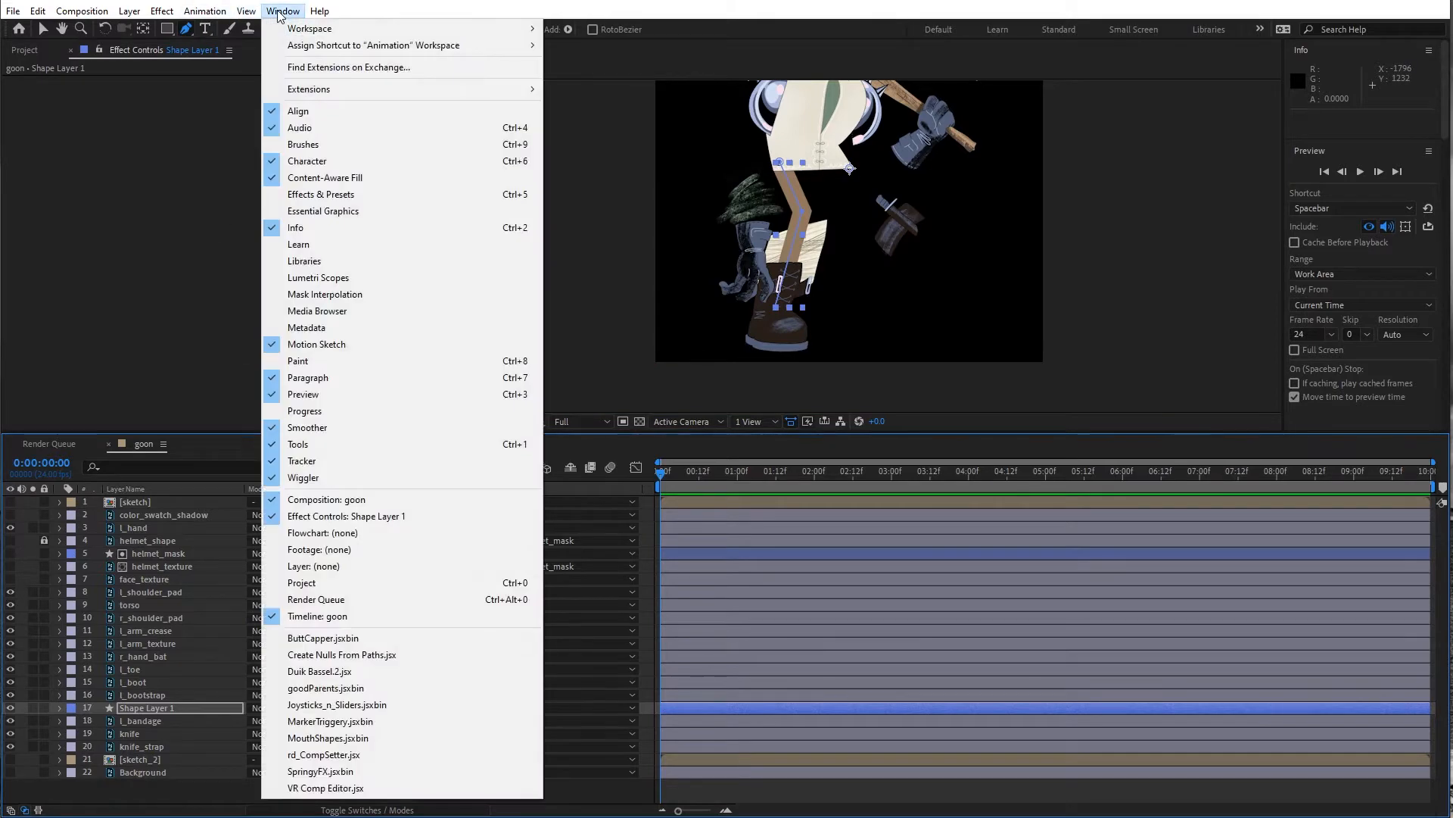
{"action": "left_click", "coordinate": [327, 656]}
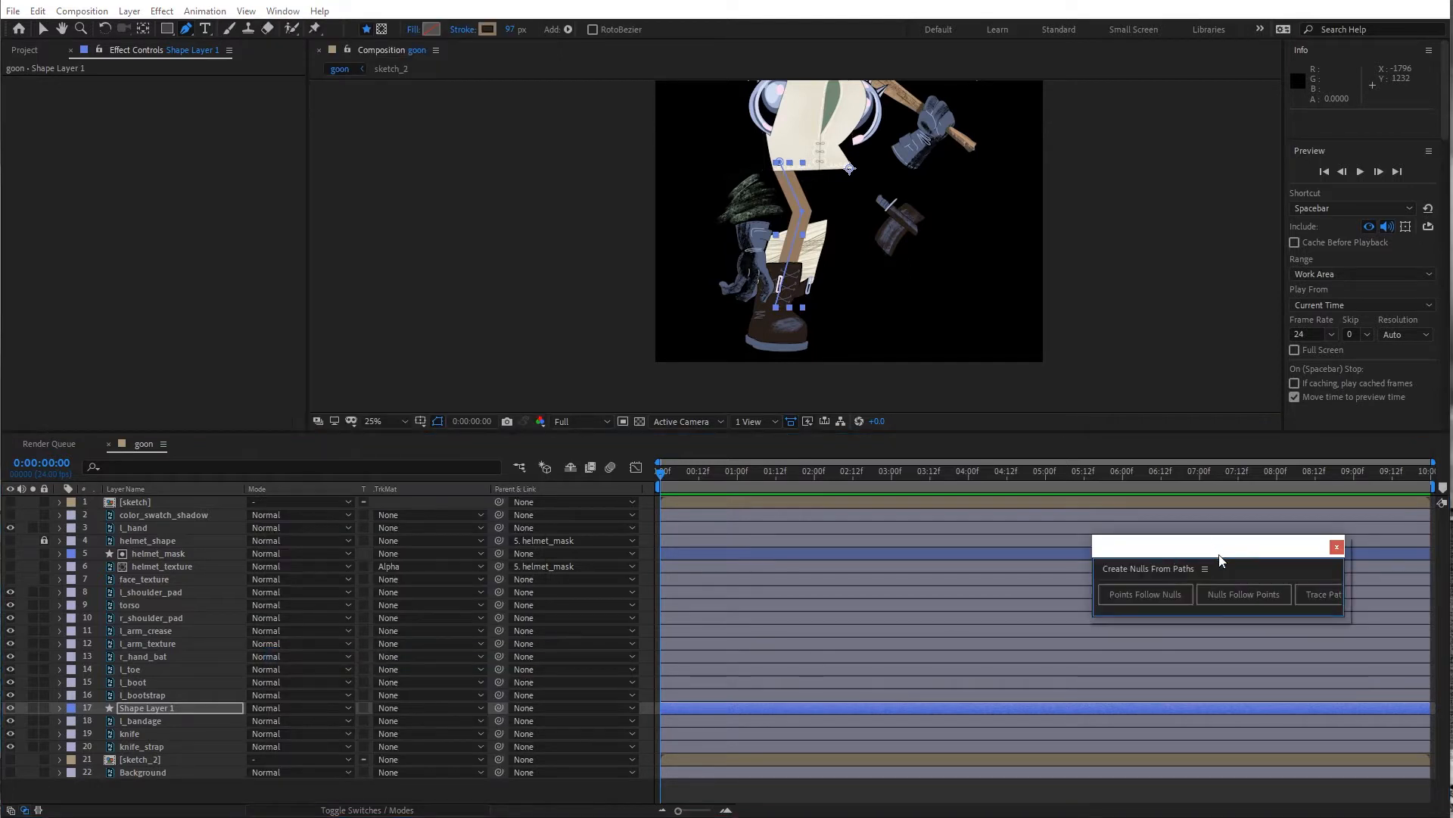
{"action": "mouse_move", "coordinate": [1347, 577]}
{"action": "left_mouse_down"}
{"action": "mouse_move", "coordinate": [1388, 576]}
{"action": "mouse_move", "coordinate": [1315, 531]}
{"action": "left_mouse_up"}
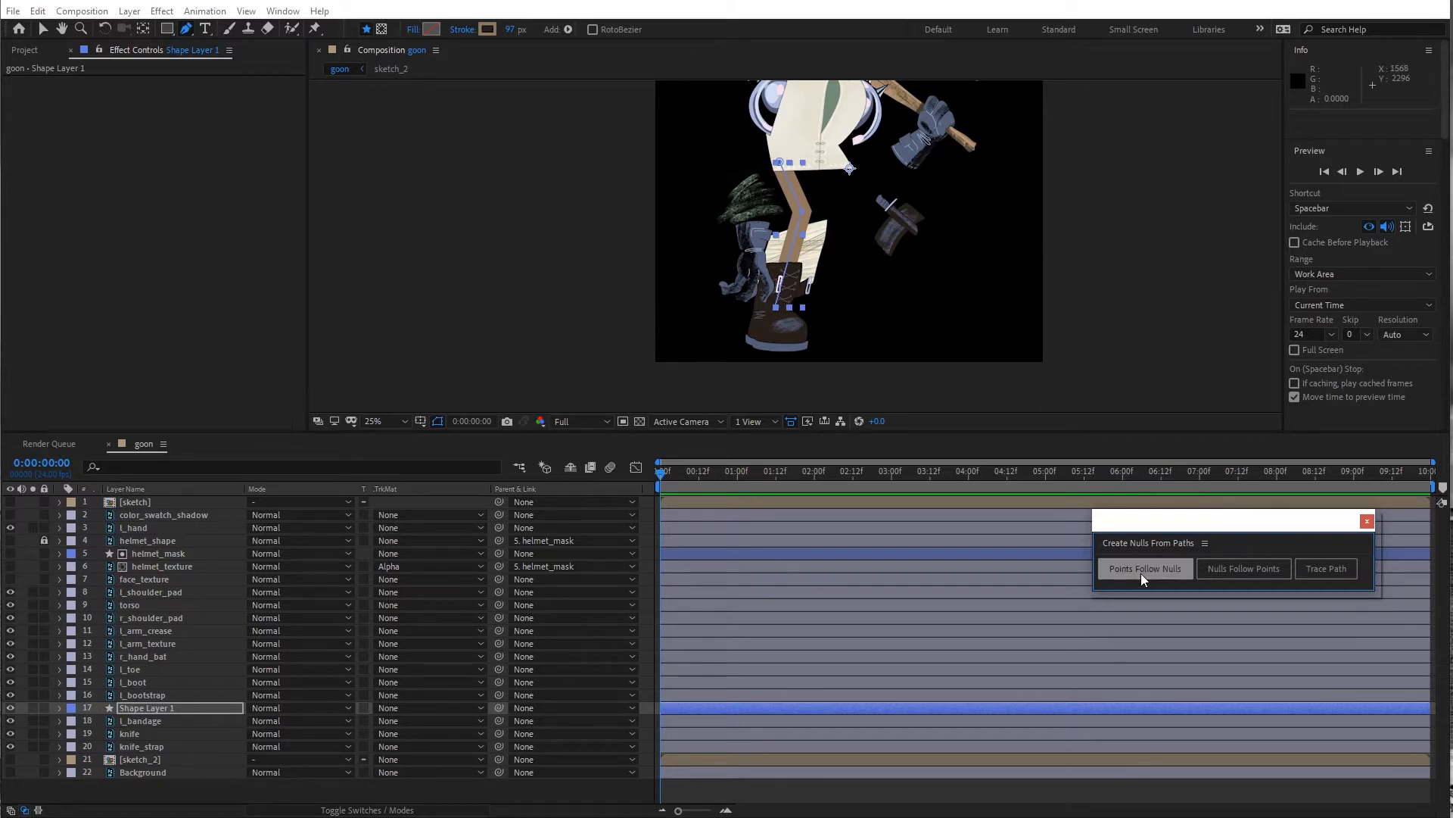
Expand the leg shape layer's properties and rename the layer l_leg
{"action": "left_click", "coordinate": [59, 709]}
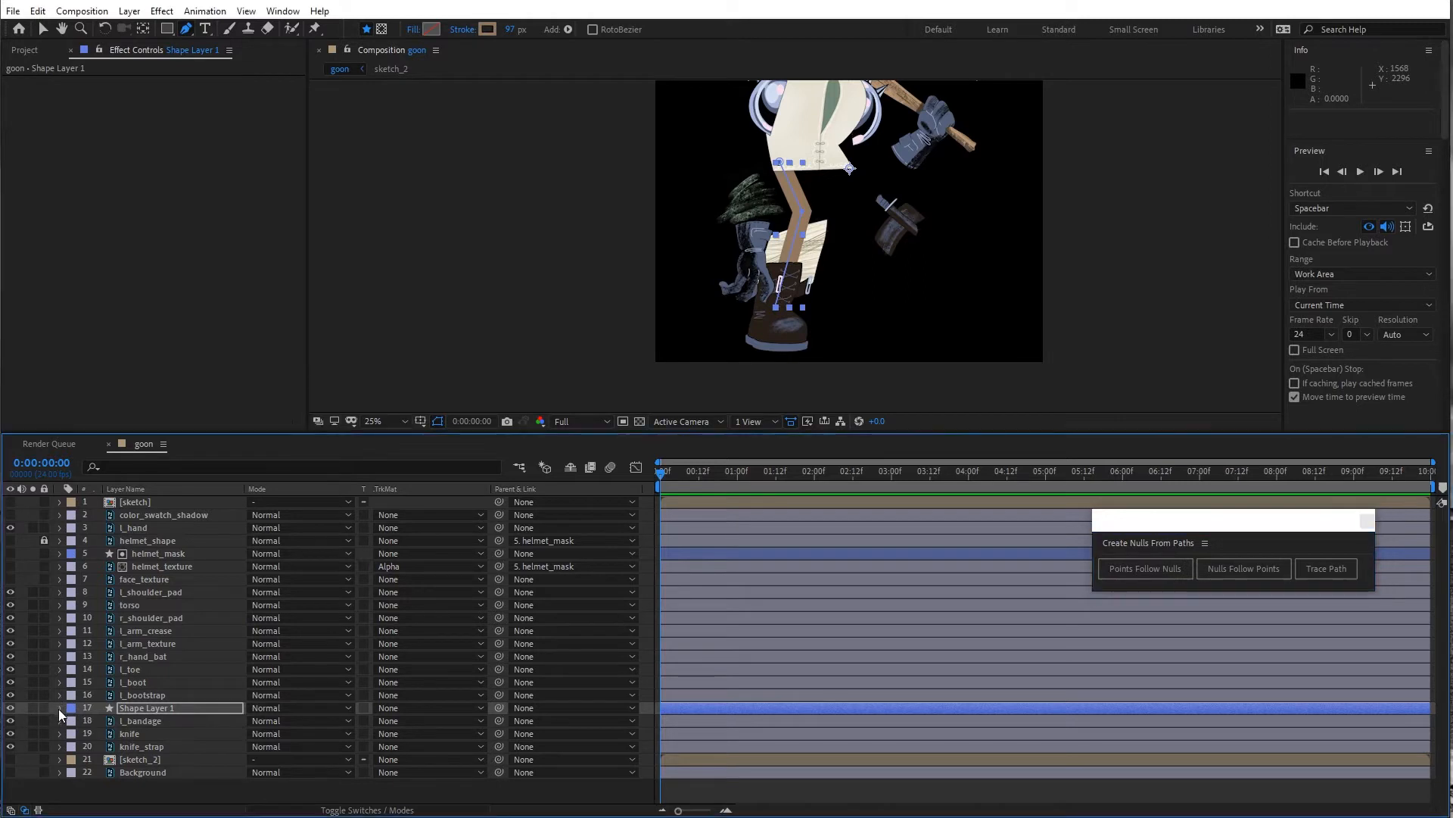
{"action": "left_click", "coordinate": [59, 708]}
{"action": "key", "text": "Return"}
{"action": "type", "text": "l"}
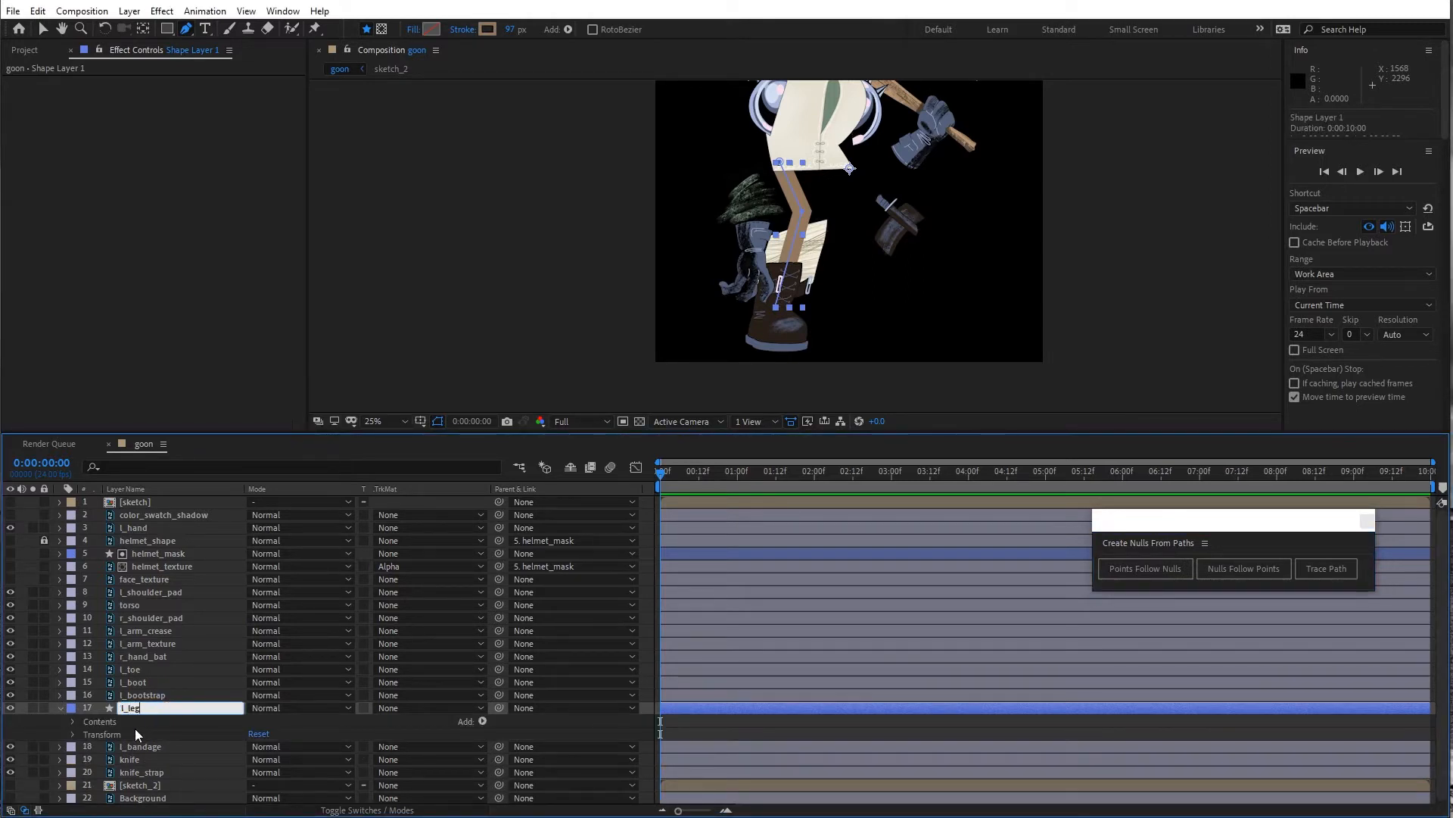
{"action": "type", "text": "_leg"}
{"action": "left_click", "coordinate": [135, 722]}
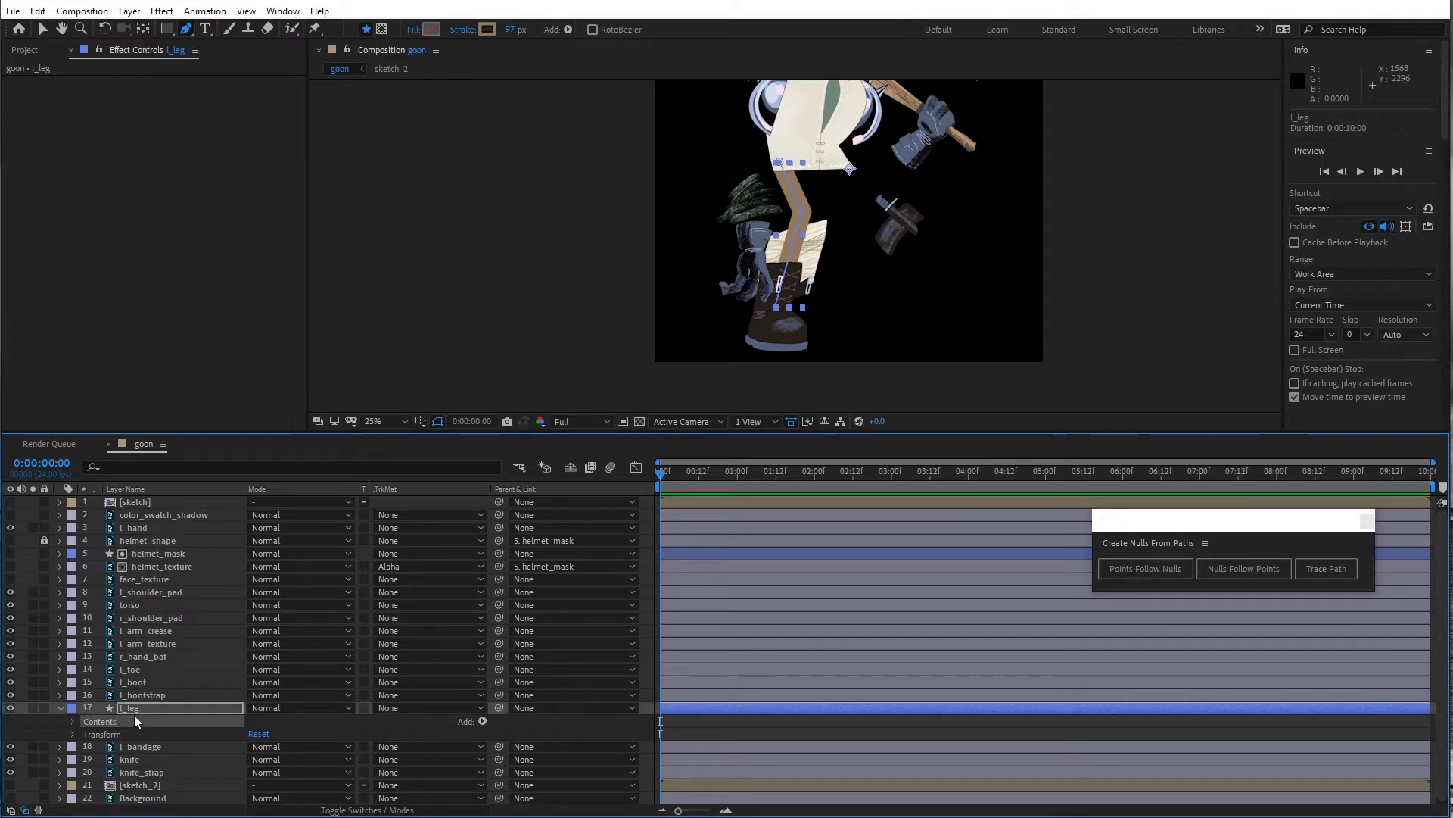
Duplicate l_leg as a hidden layer named r_leg, placed directly below the original
{"action": "key", "text": "ctrl+d"}
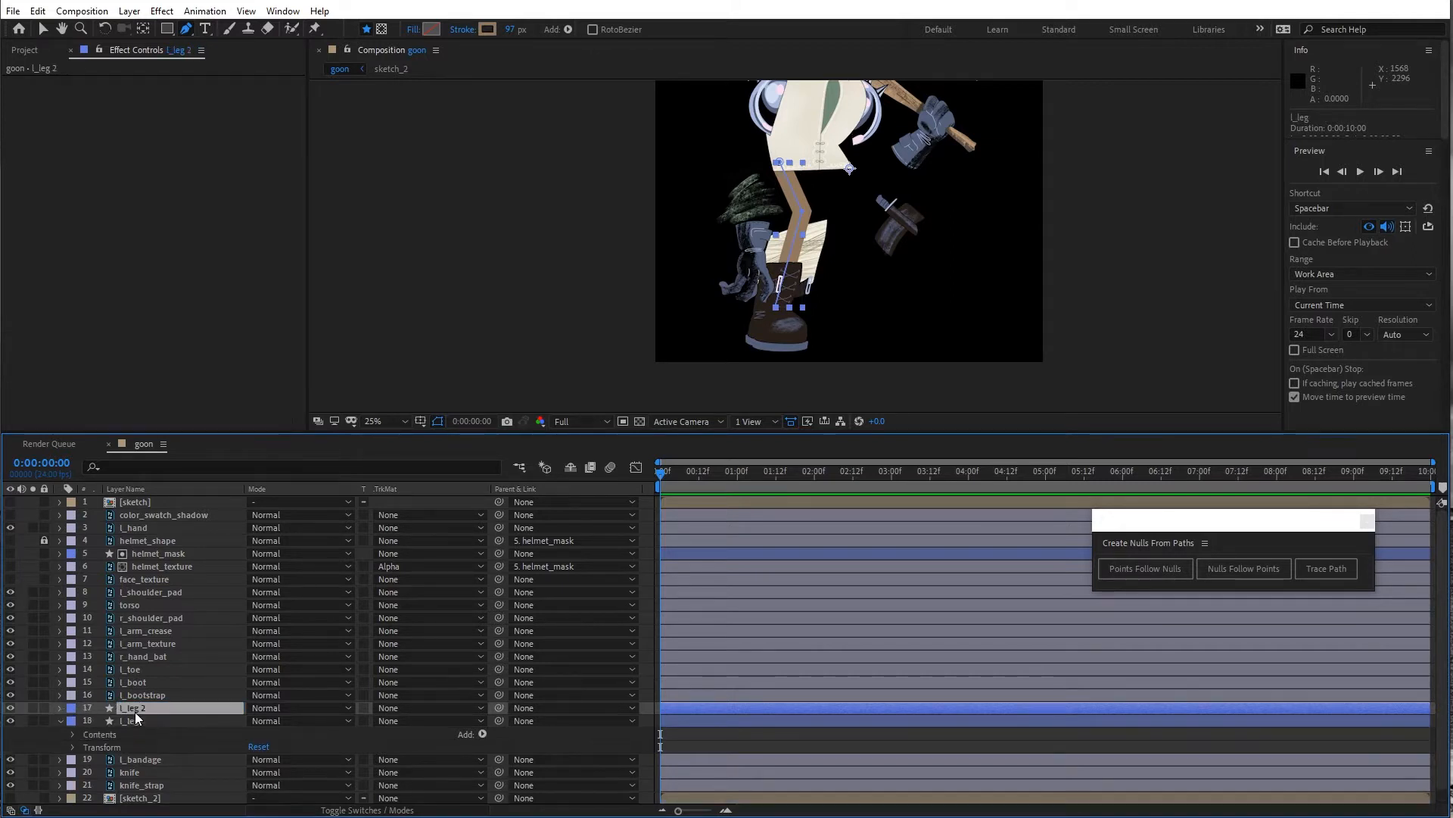
{"action": "key", "text": "Return"}
{"action": "type", "text": "r_"}
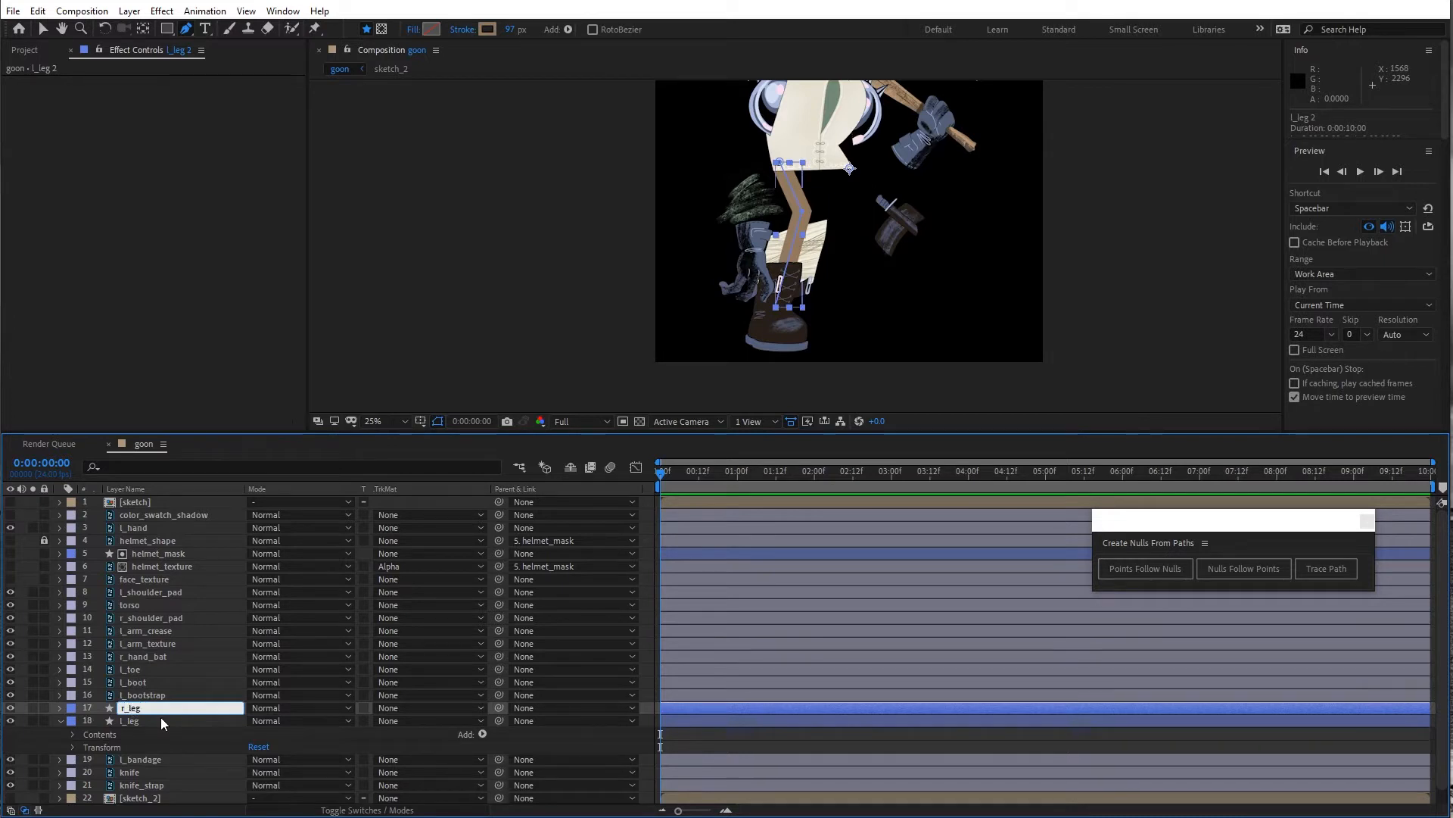
{"action": "key", "text": "Return"}
{"action": "key", "text": "ctrl+bracketleft"}
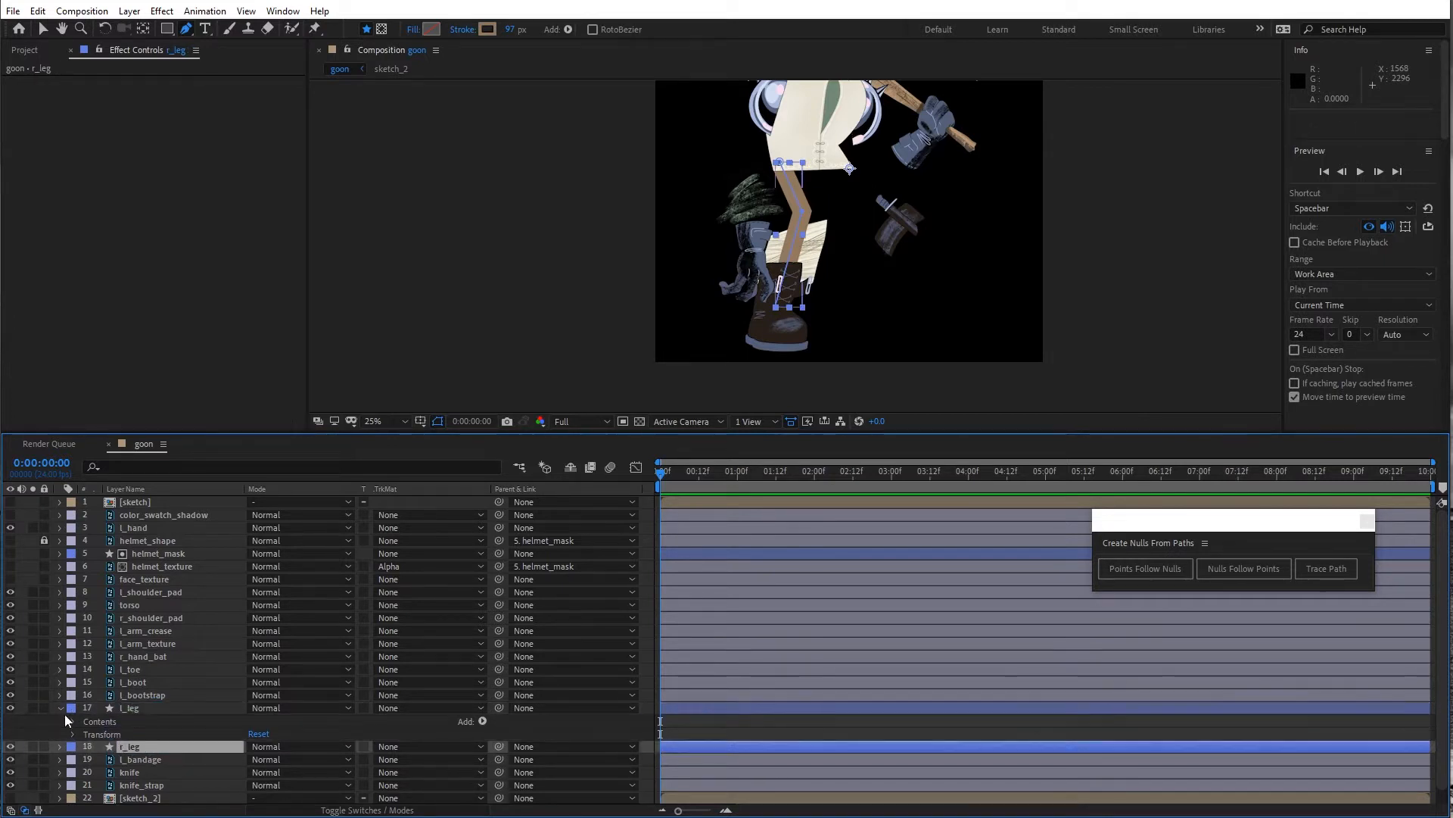
{"action": "left_click", "coordinate": [8, 747]}
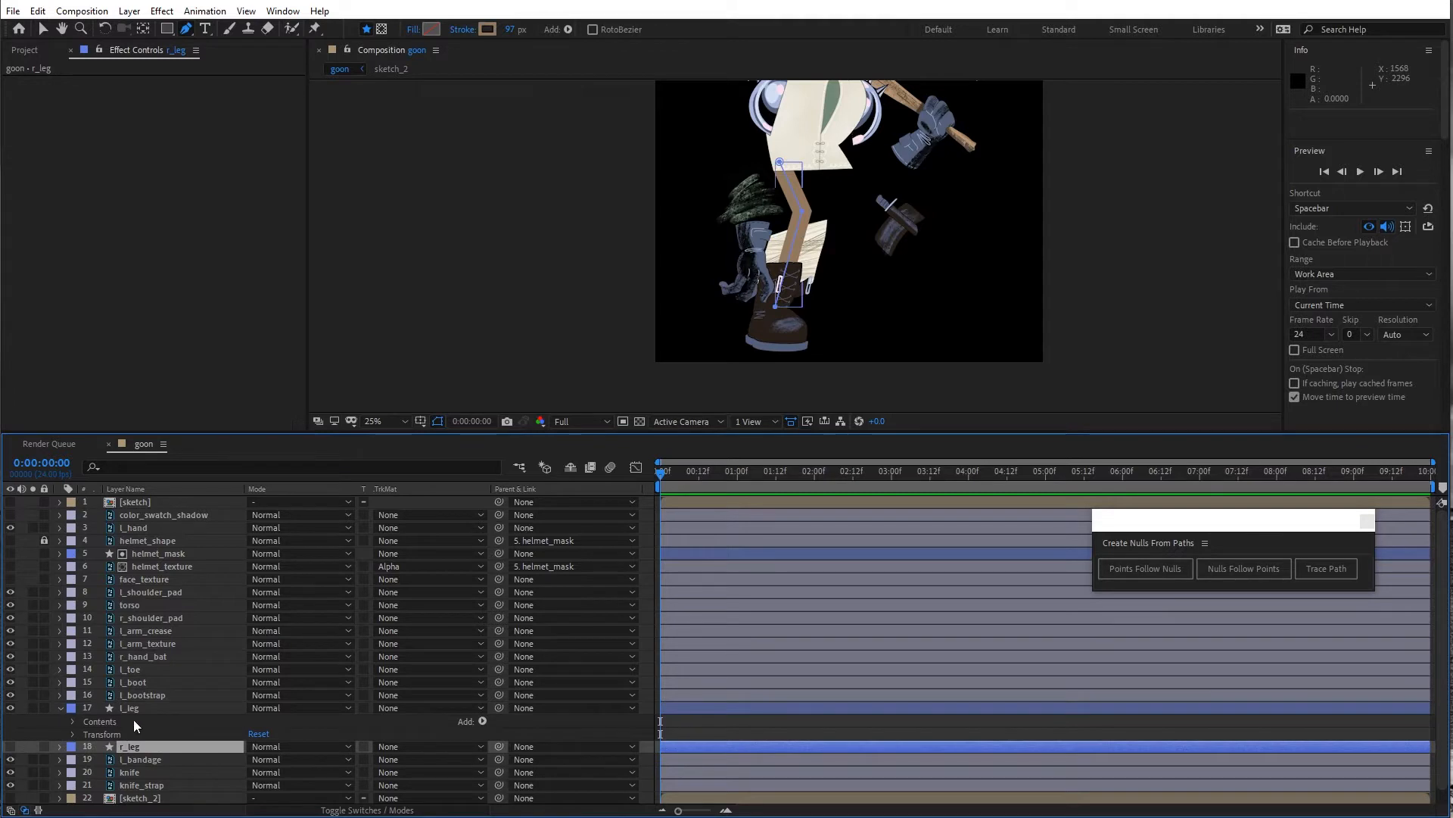
Create control nulls for the l_leg path's points using Points Follow Nulls
{"action": "left_click", "coordinate": [72, 721]}
{"action": "left_click", "coordinate": [85, 734]}
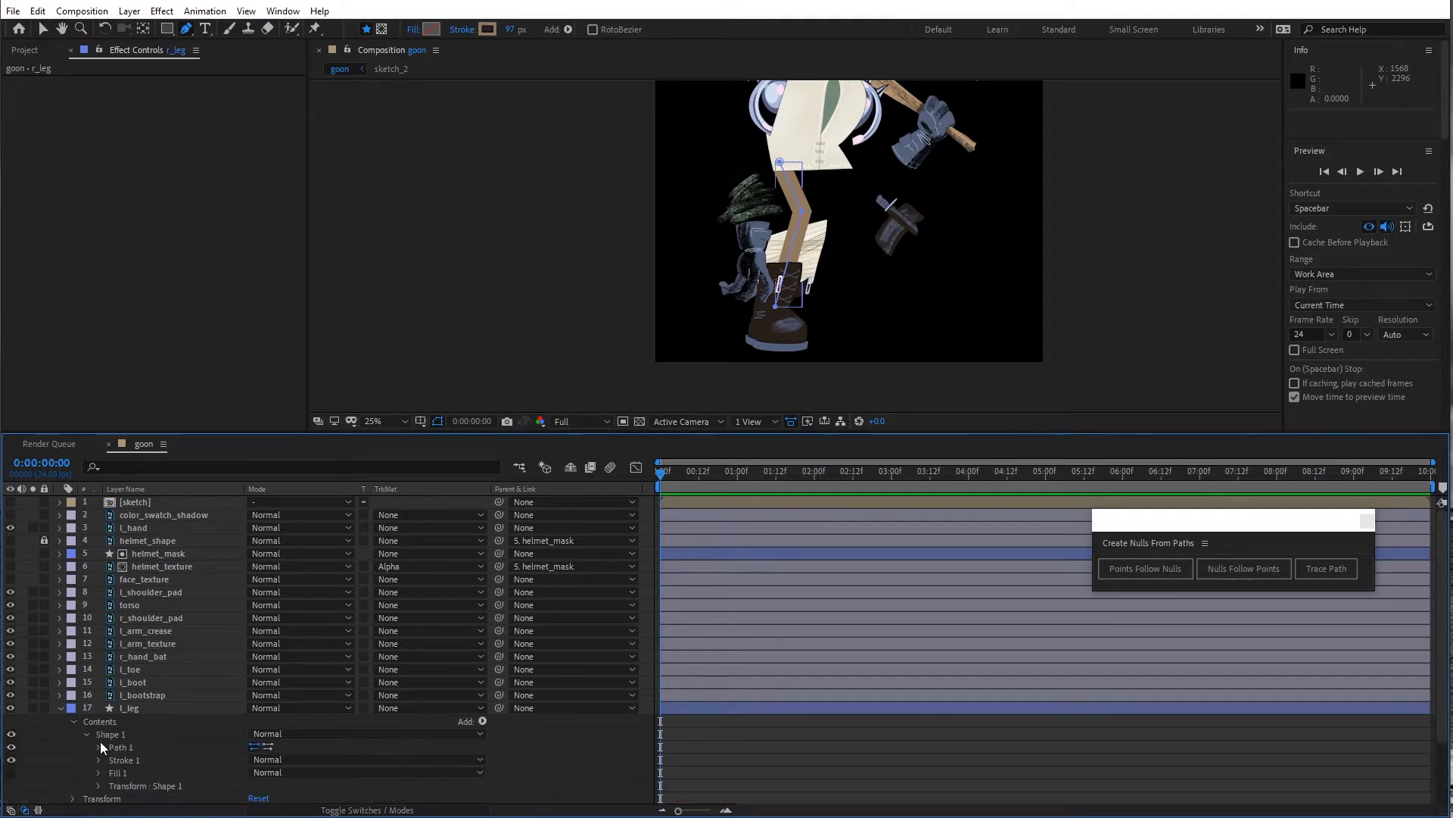
{"action": "left_click", "coordinate": [116, 746]}
{"action": "left_click", "coordinate": [97, 747]}
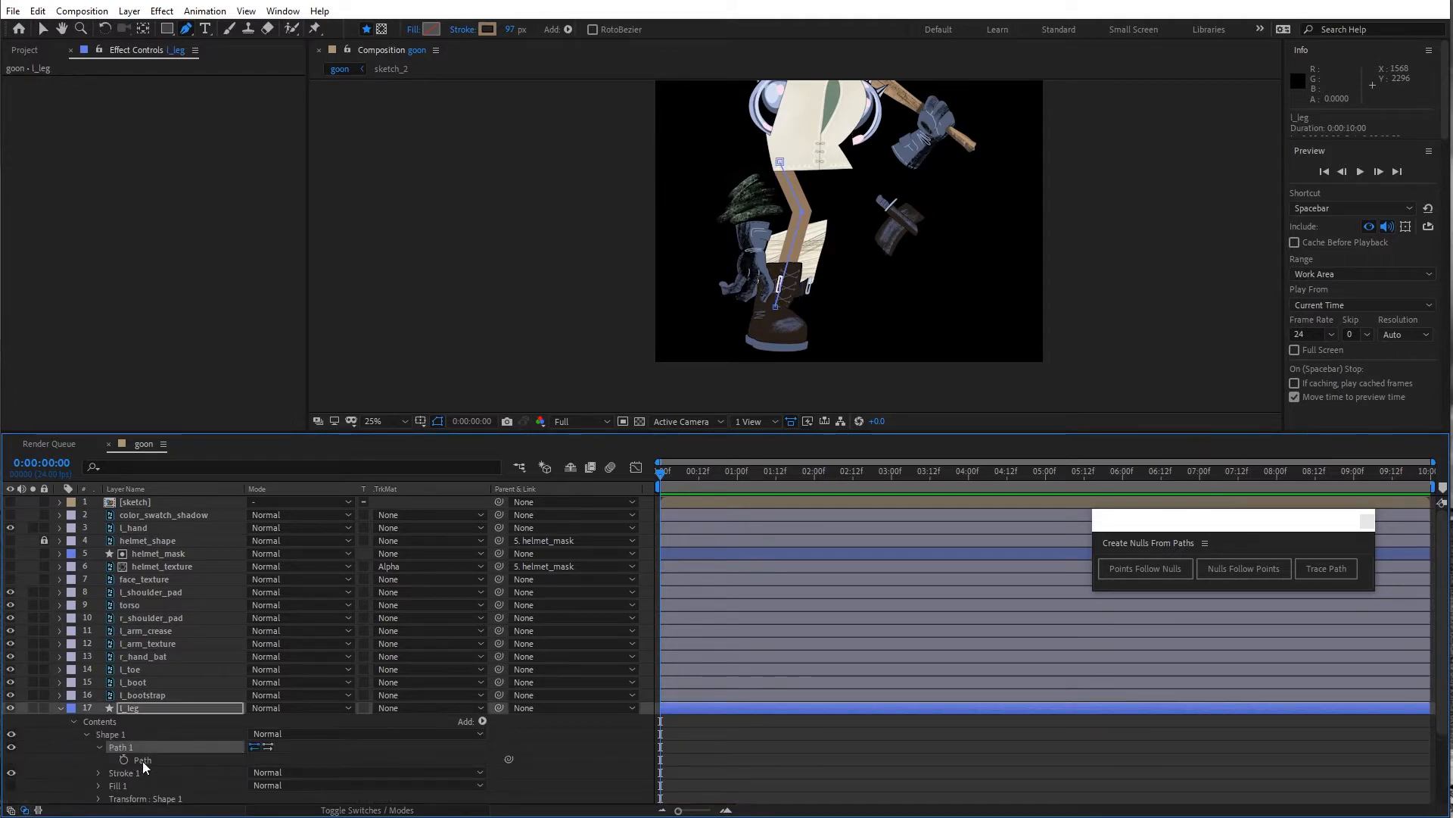
{"action": "left_click", "coordinate": [143, 760]}
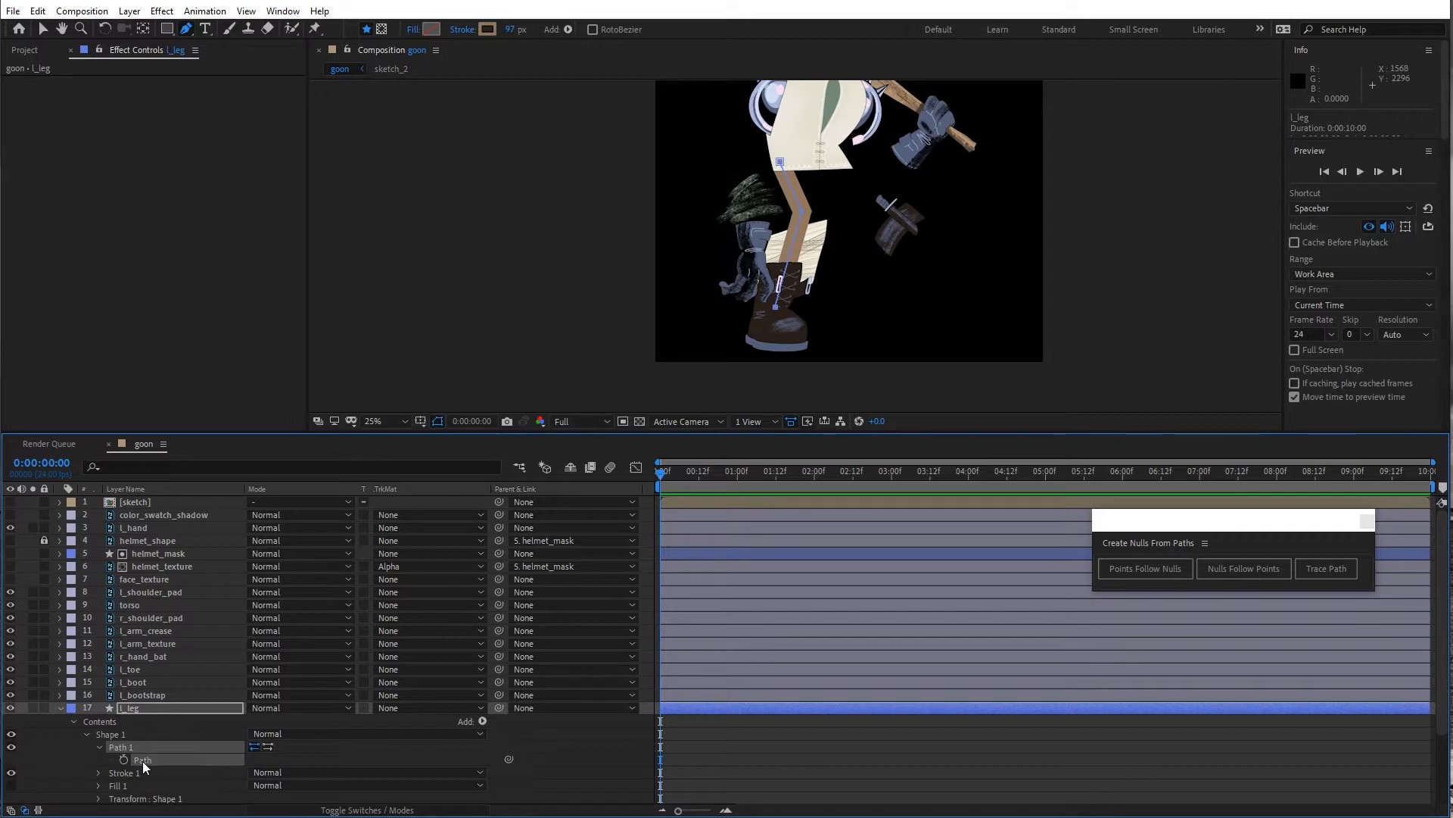
{"action": "left_click", "coordinate": [1138, 574]}
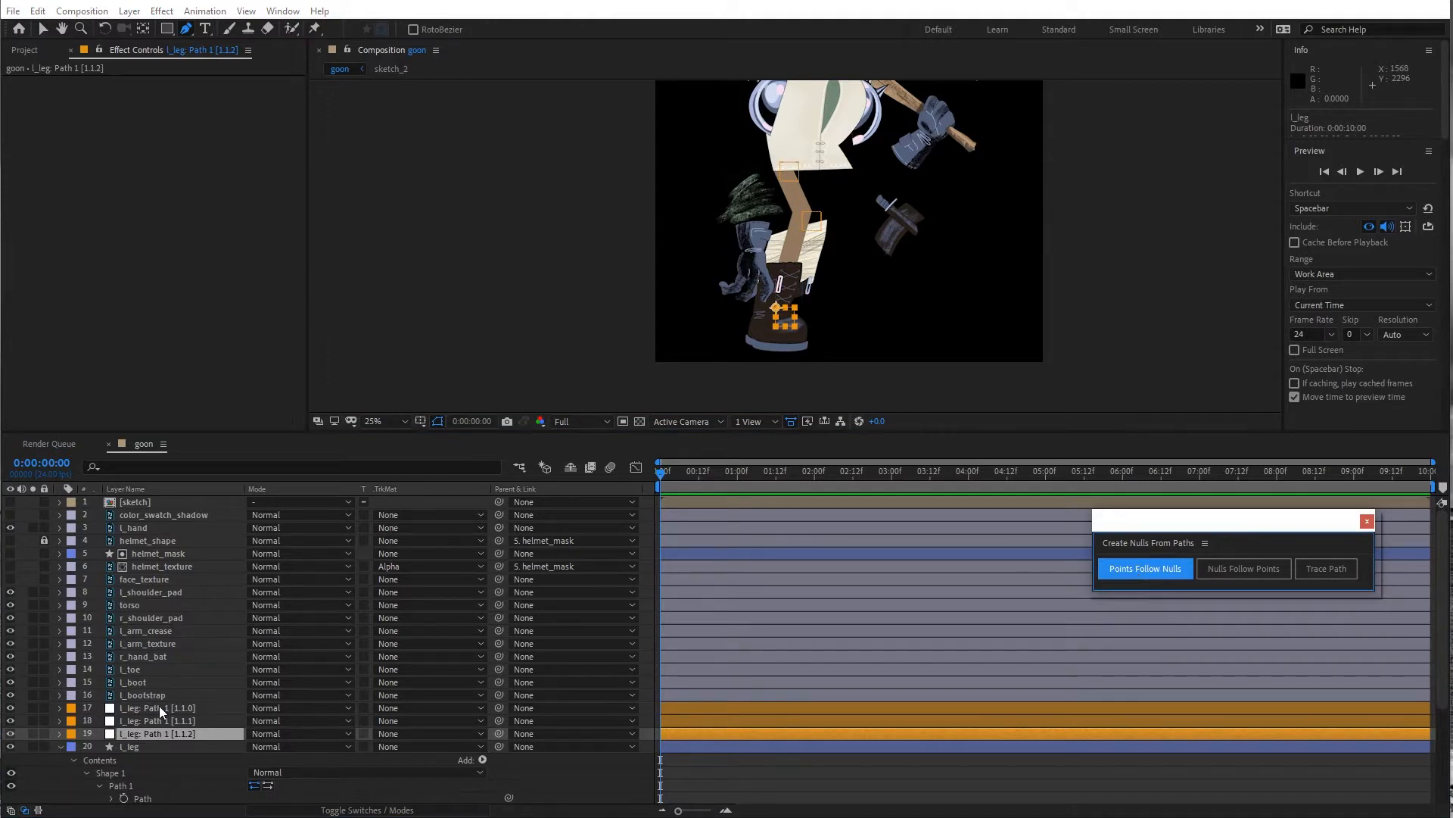
Test the leg control by moving the ankle null up inside the boot, and undo the move
{"action": "scroll", "coordinate": [811, 231], "scroll_direction": "up", "scroll_amount": 1}
{"action": "key", "text": "v"}
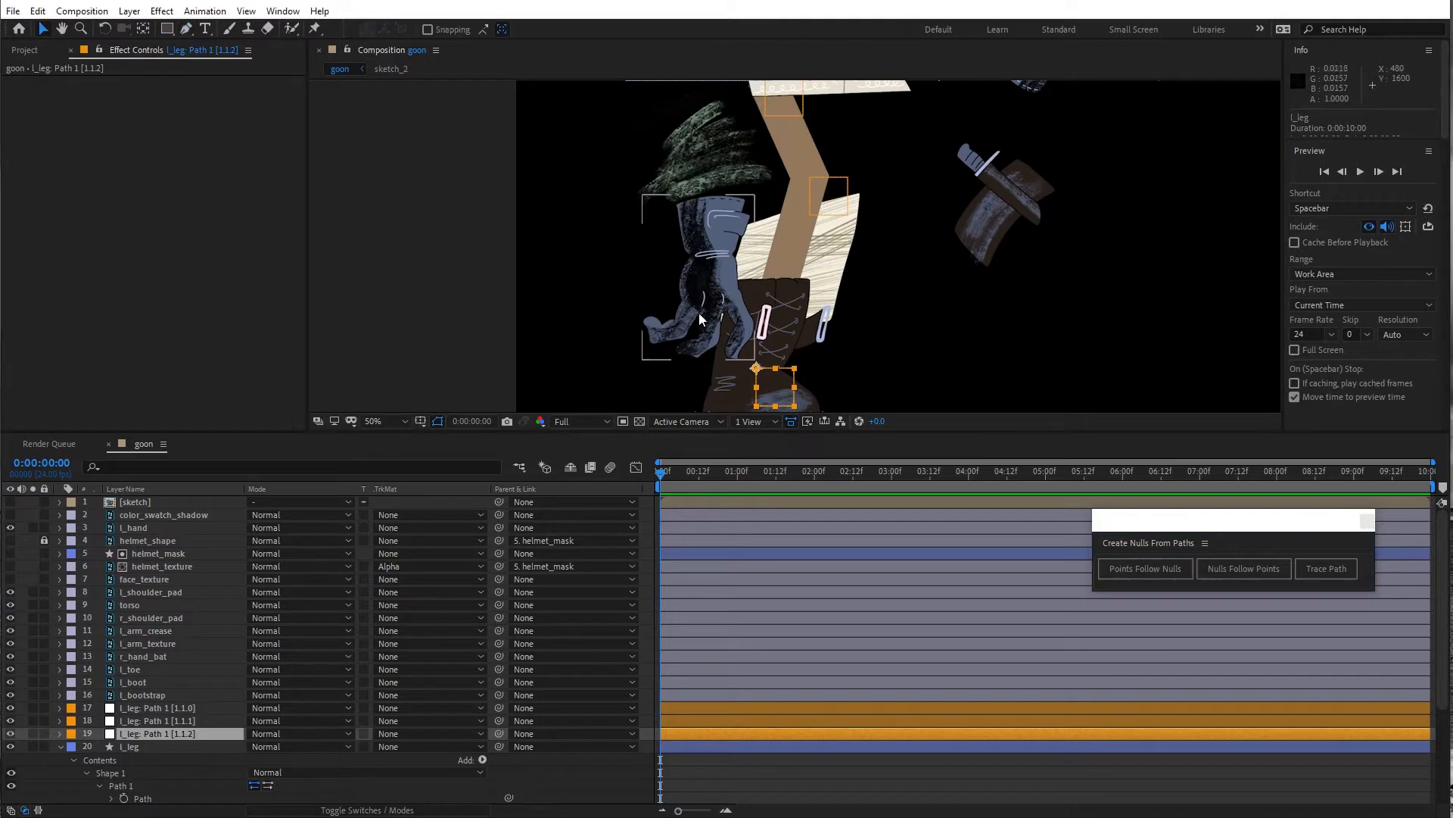
{"action": "left_click_drag", "start_coordinate": [768, 392], "coordinate": [787, 352]}
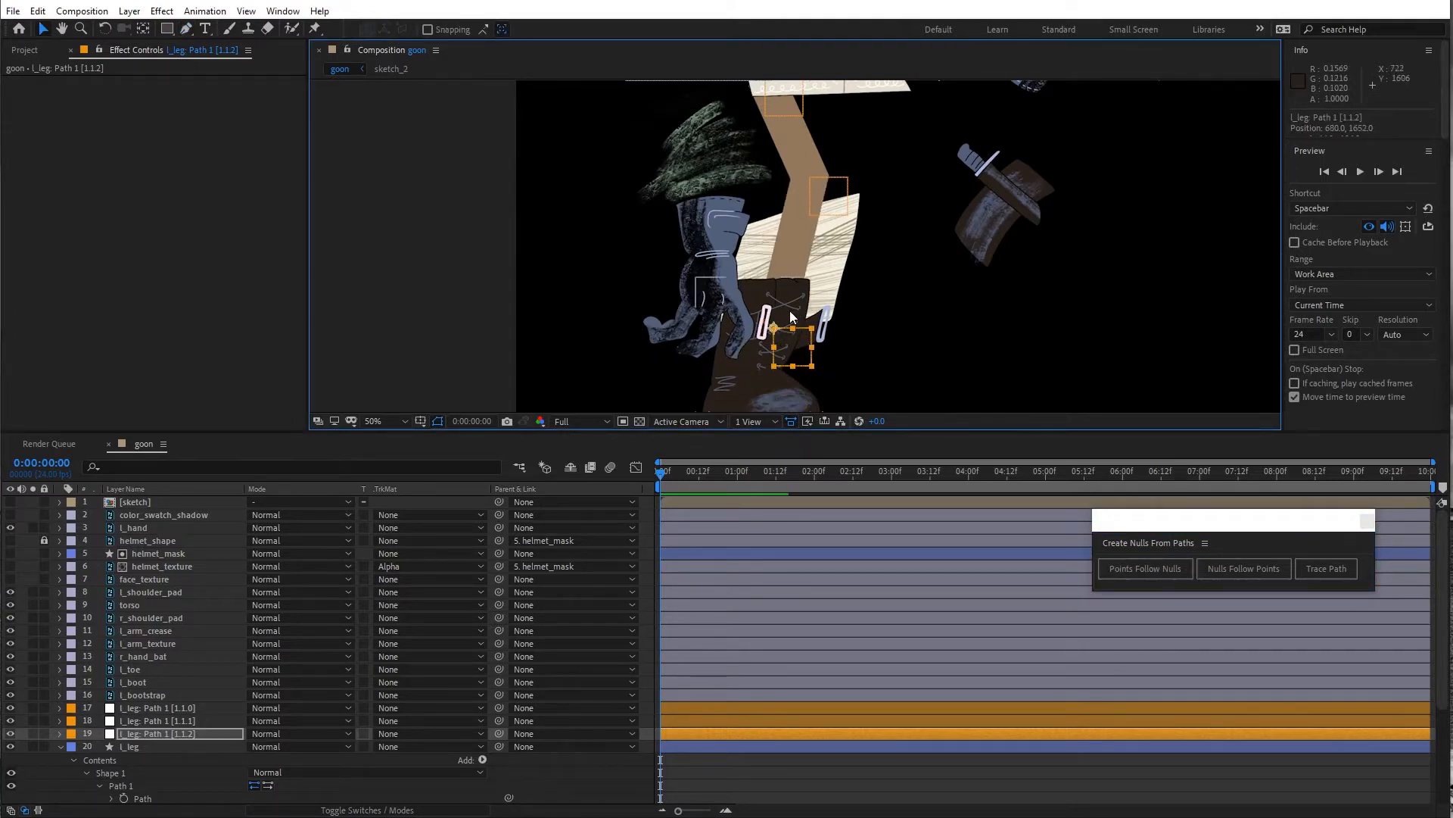
{"action": "key", "text": "ctrl+z"}
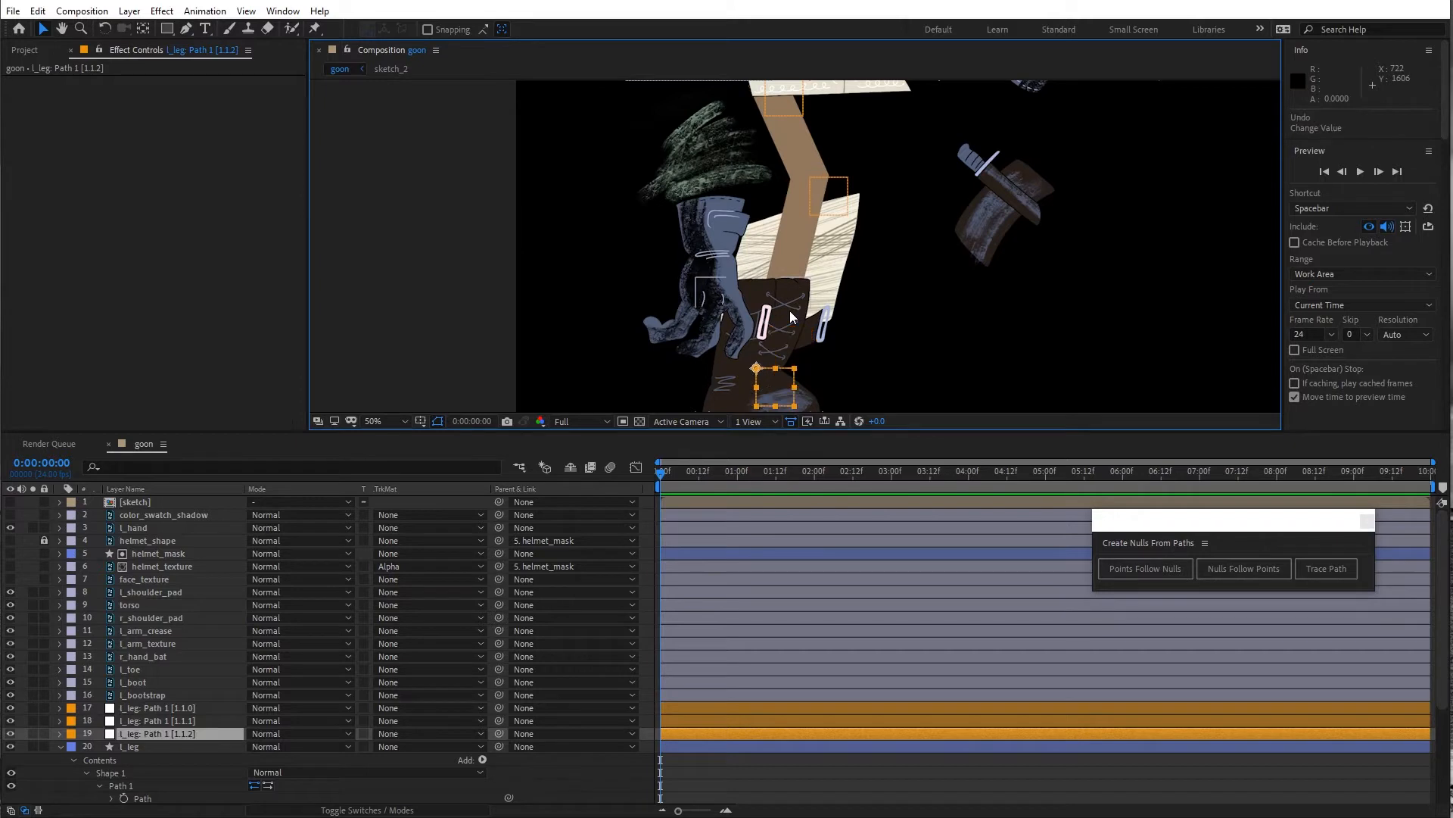
Rename the three leg nulls l_ankle, l_knee and l_thigh to match their joints
{"action": "left_click", "coordinate": [183, 734]}
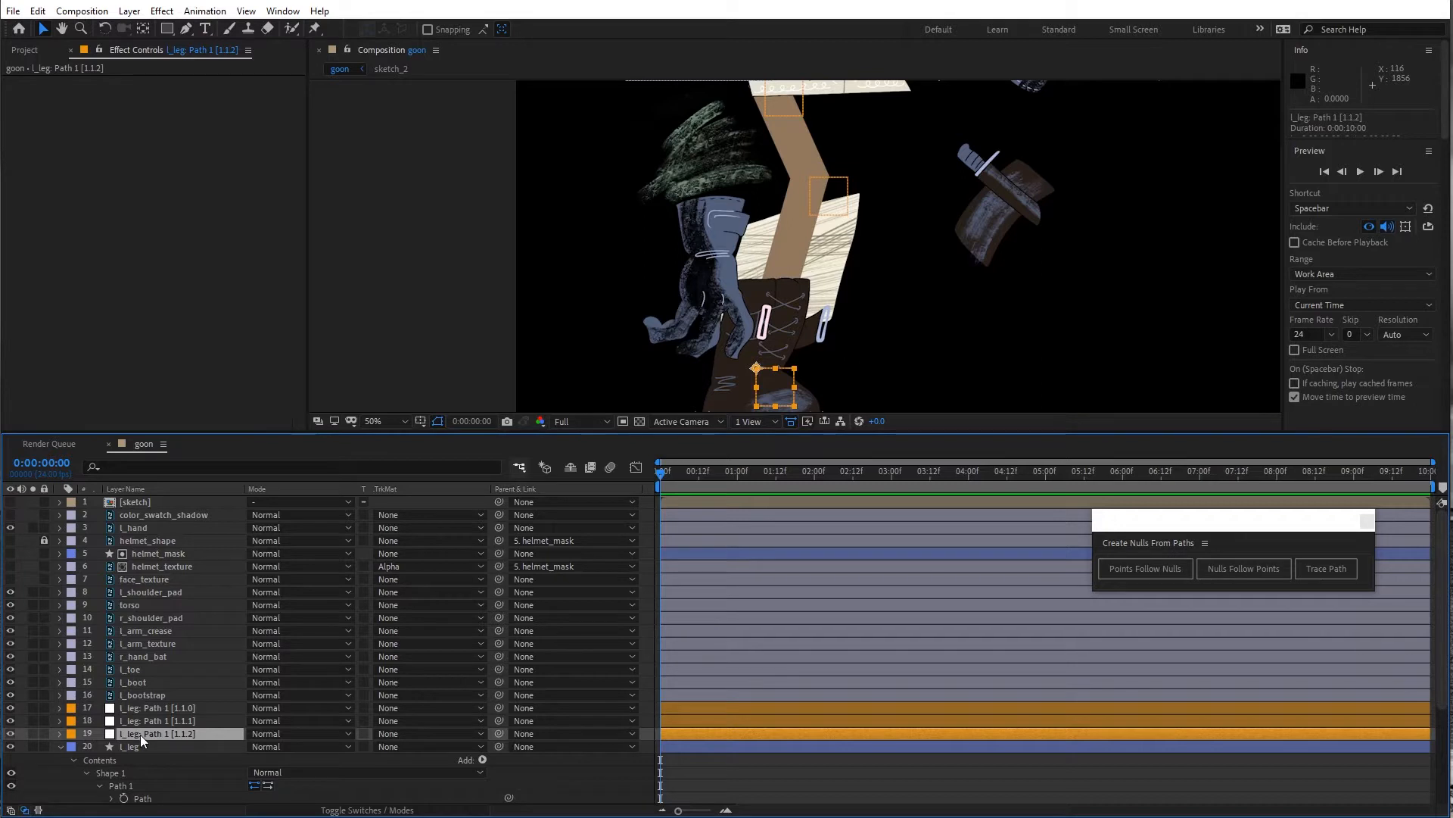
{"action": "key", "text": "Return"}
{"action": "type", "text": "l_ankle"}
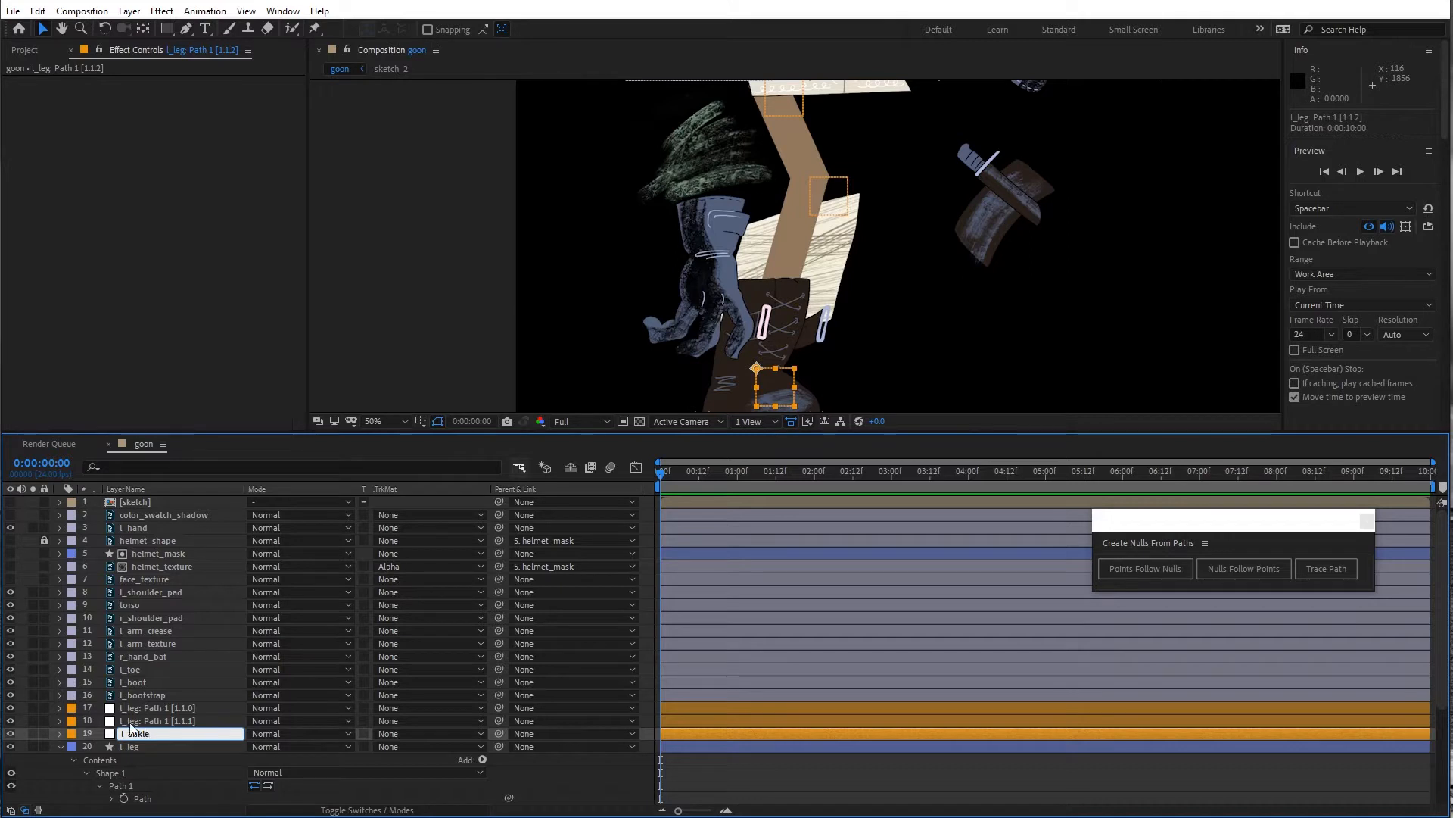
{"action": "left_click", "coordinate": [129, 722]}
{"action": "key", "text": "Return"}
{"action": "type", "text": "l"}
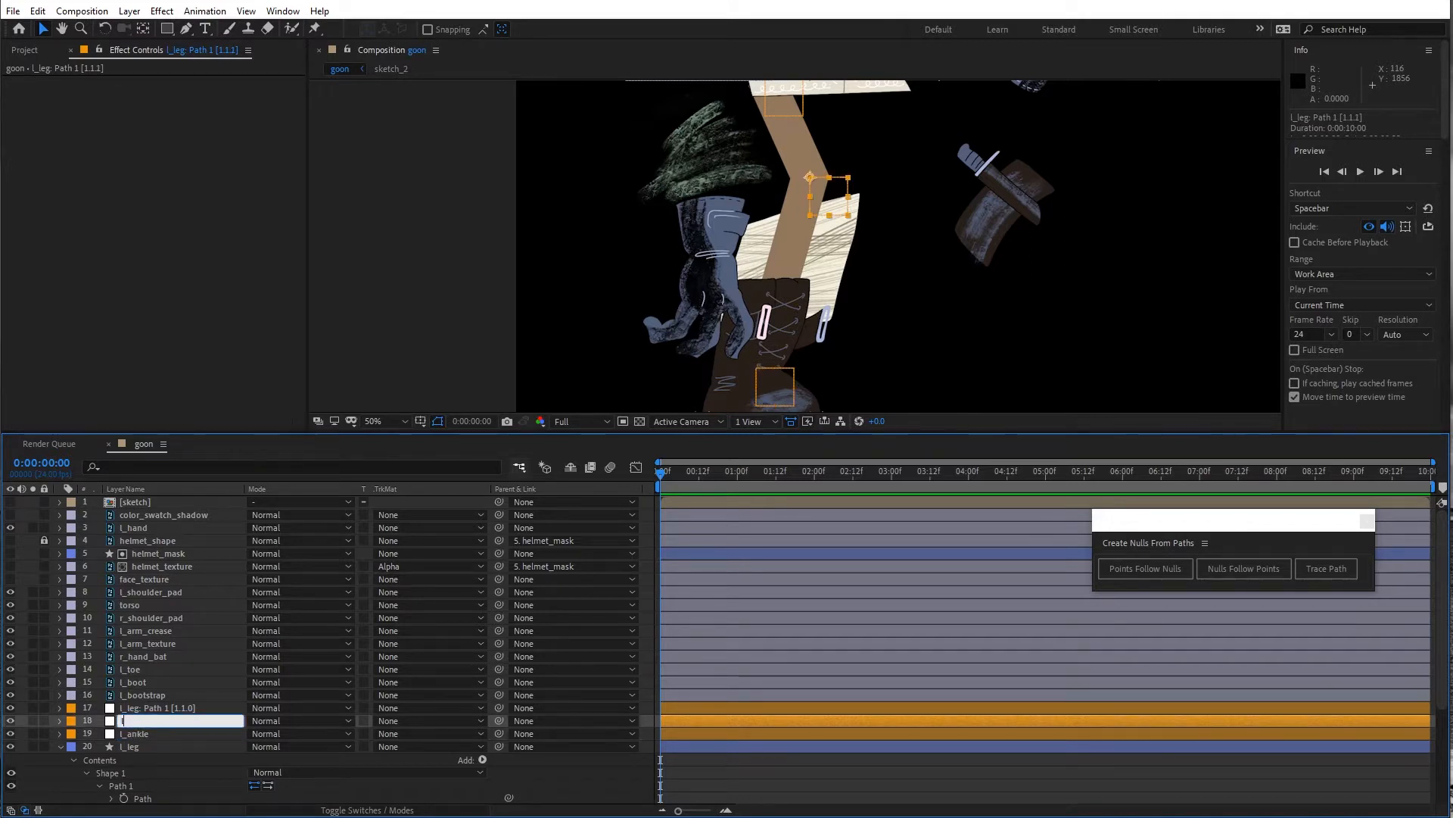
{"action": "type", "text": "_knee"}
{"action": "left_click", "coordinate": [137, 710]}
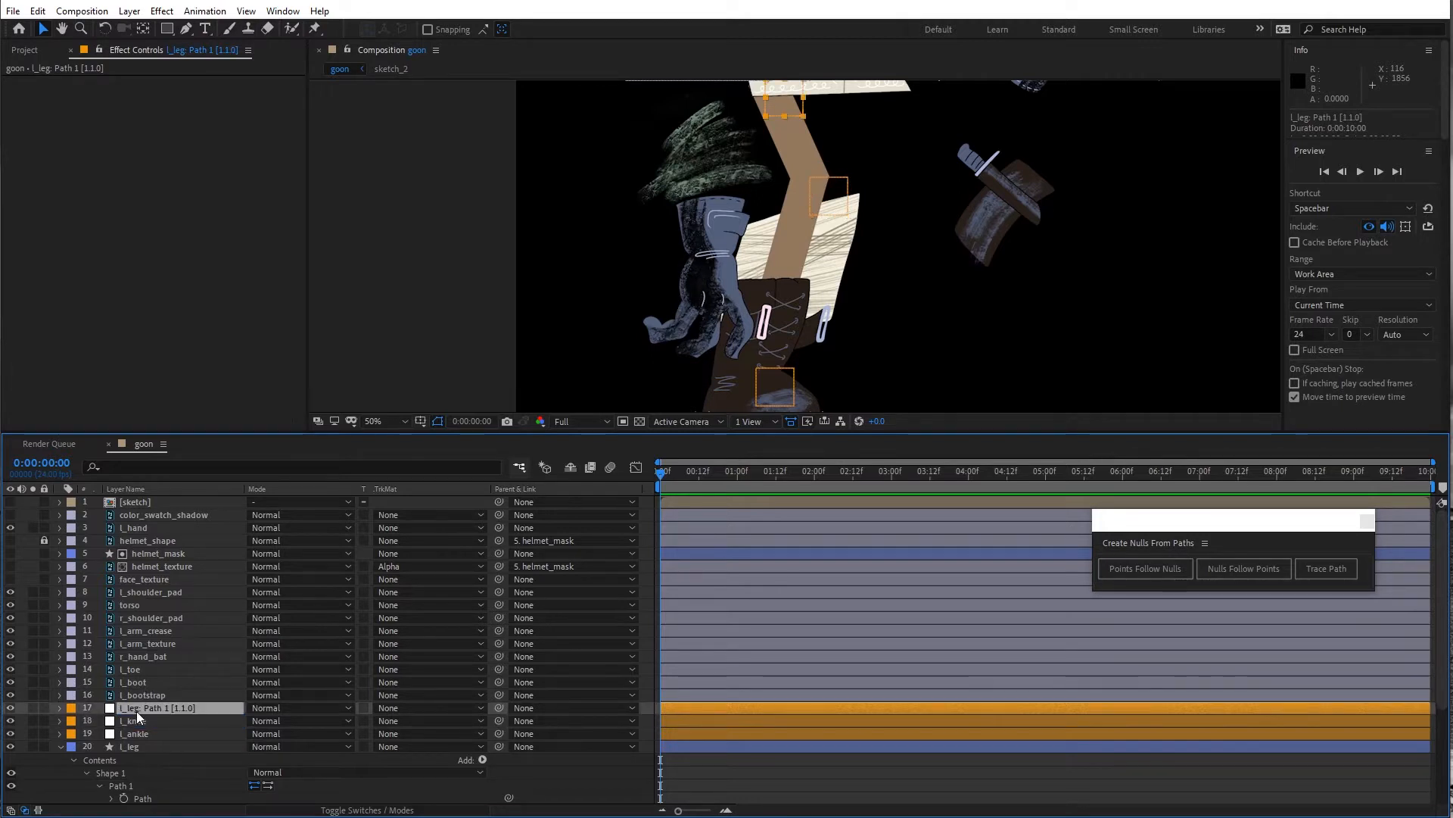
{"action": "key", "text": "Return"}
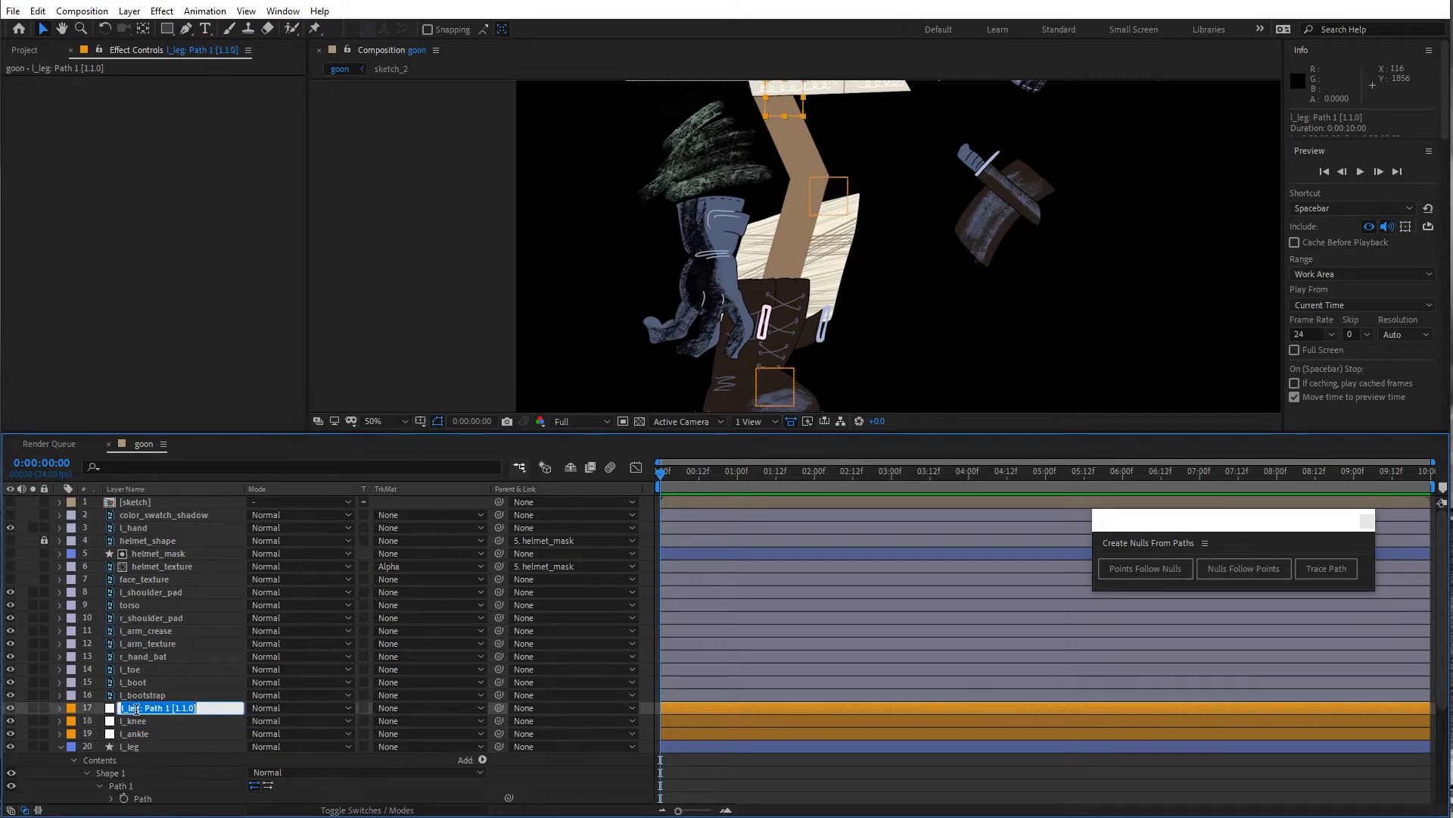
{"action": "type", "text": "l_thigh"}
{"action": "left_click", "coordinate": [129, 732]}
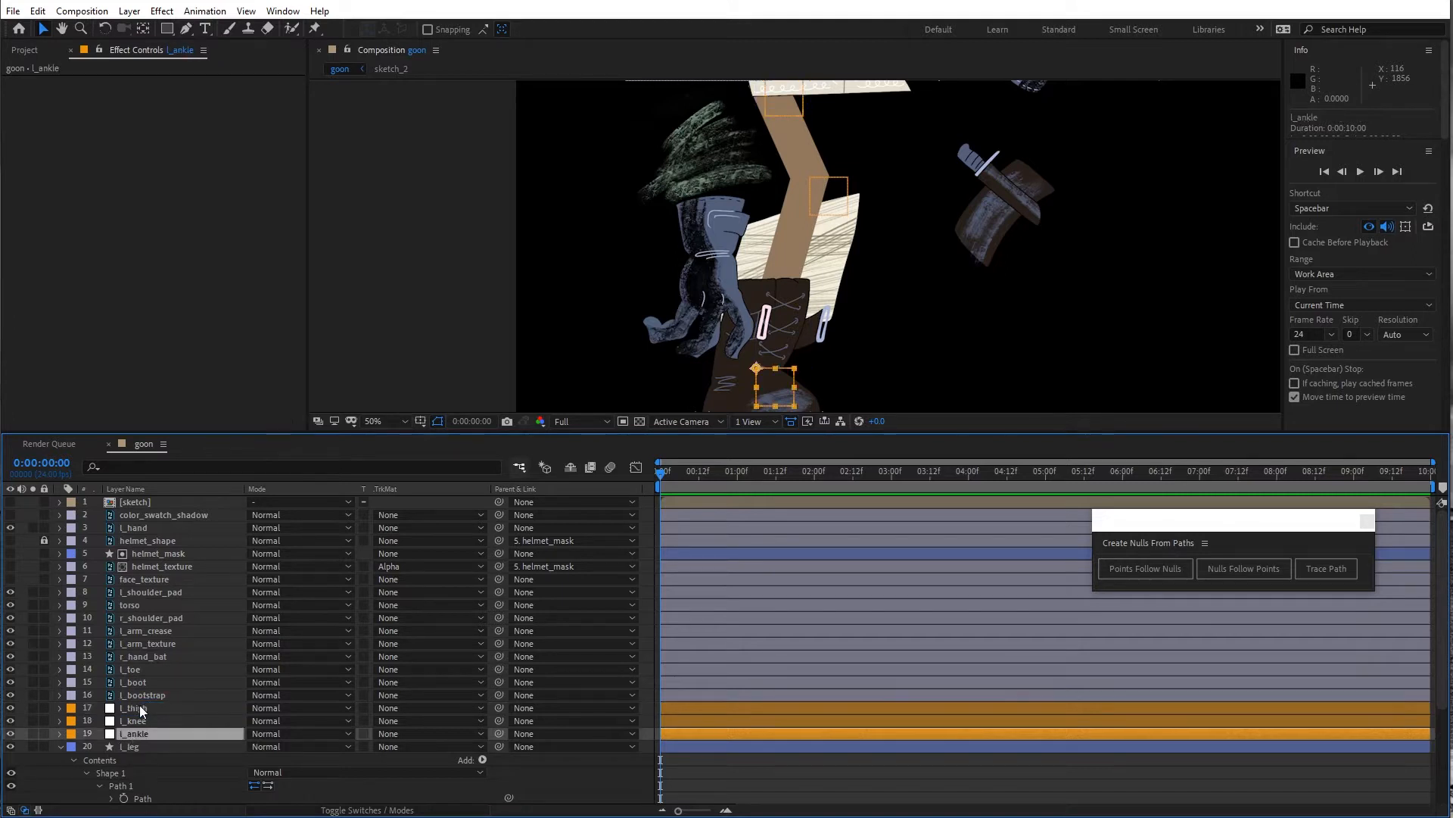
Collapse the l_leg shape layer and lock it
{"action": "left_click", "coordinate": [139, 706]}
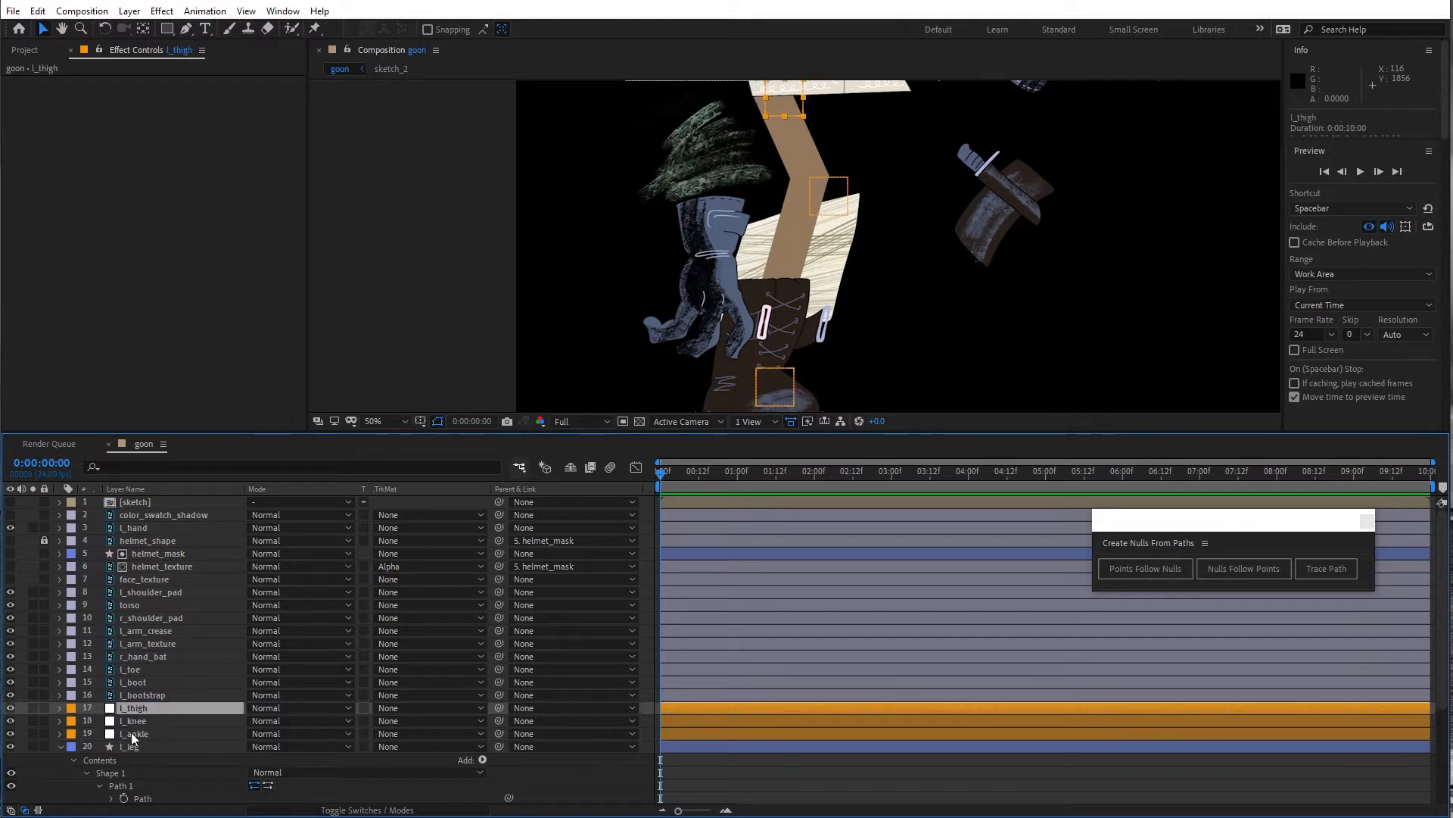
{"action": "left_click", "coordinate": [179, 733]}
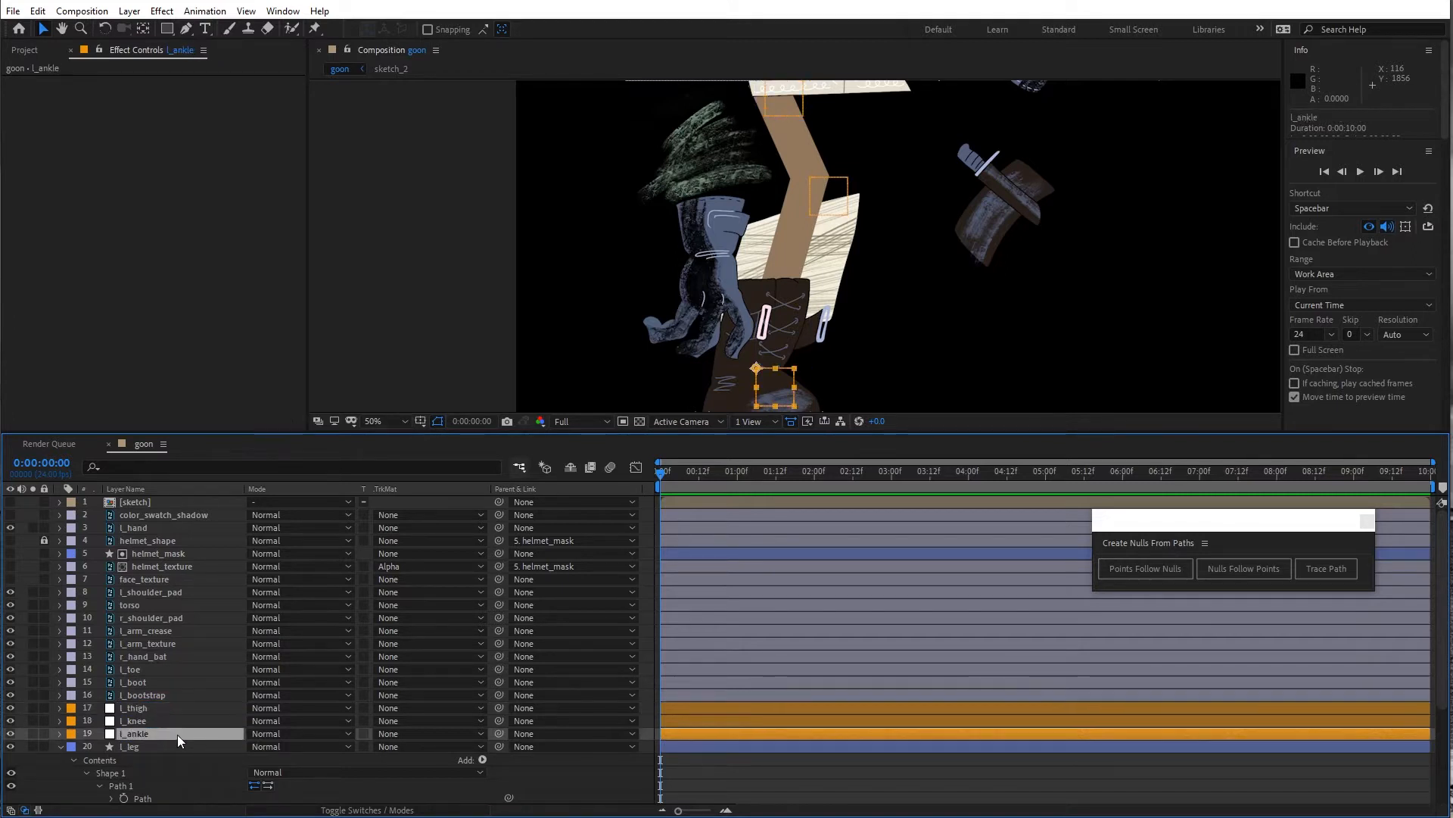
{"action": "left_click", "coordinate": [60, 746]}
{"action": "left_click", "coordinate": [44, 746]}
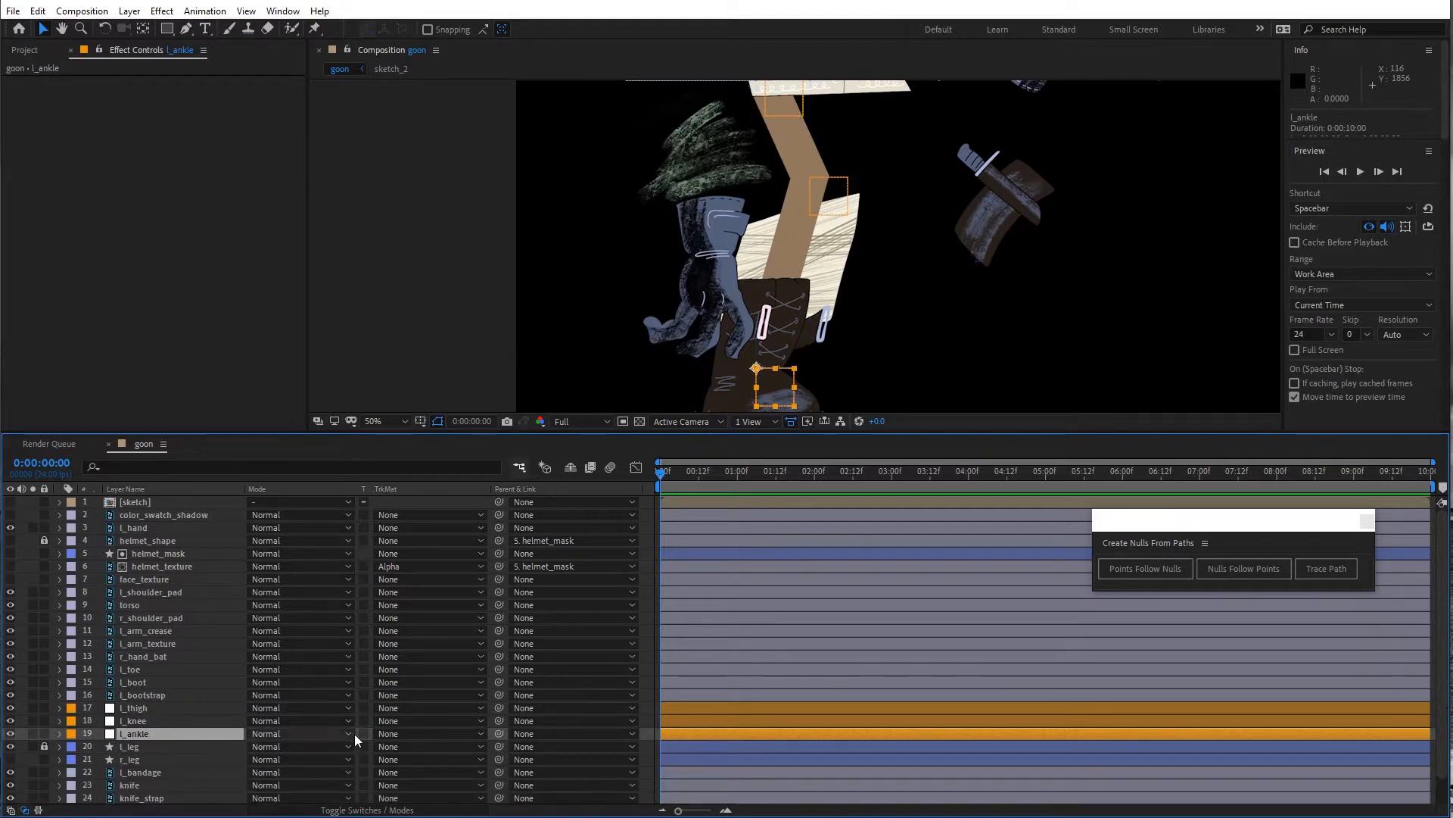
Parent the l_ankle null to l_knee and the l_knee null to l_thigh
{"action": "left_click", "coordinate": [420, 810]}
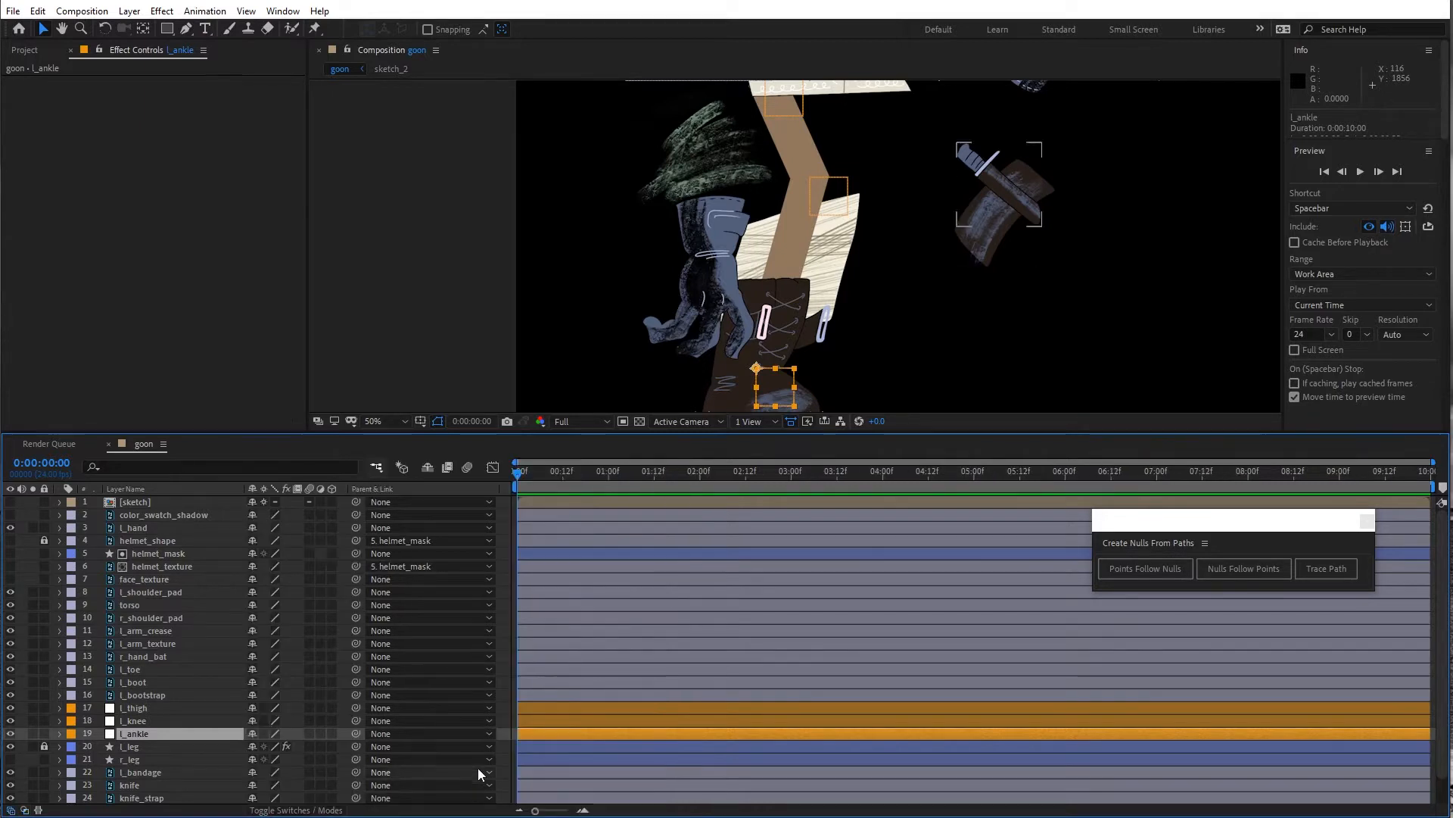
{"action": "left_click_drag", "start_coordinate": [354, 734], "coordinate": [162, 722]}
{"action": "left_click_drag", "start_coordinate": [356, 721], "coordinate": [165, 710]}
Test the parenting by rotating the l_thigh null, and undo the rotation
{"action": "left_click", "coordinate": [141, 711]}
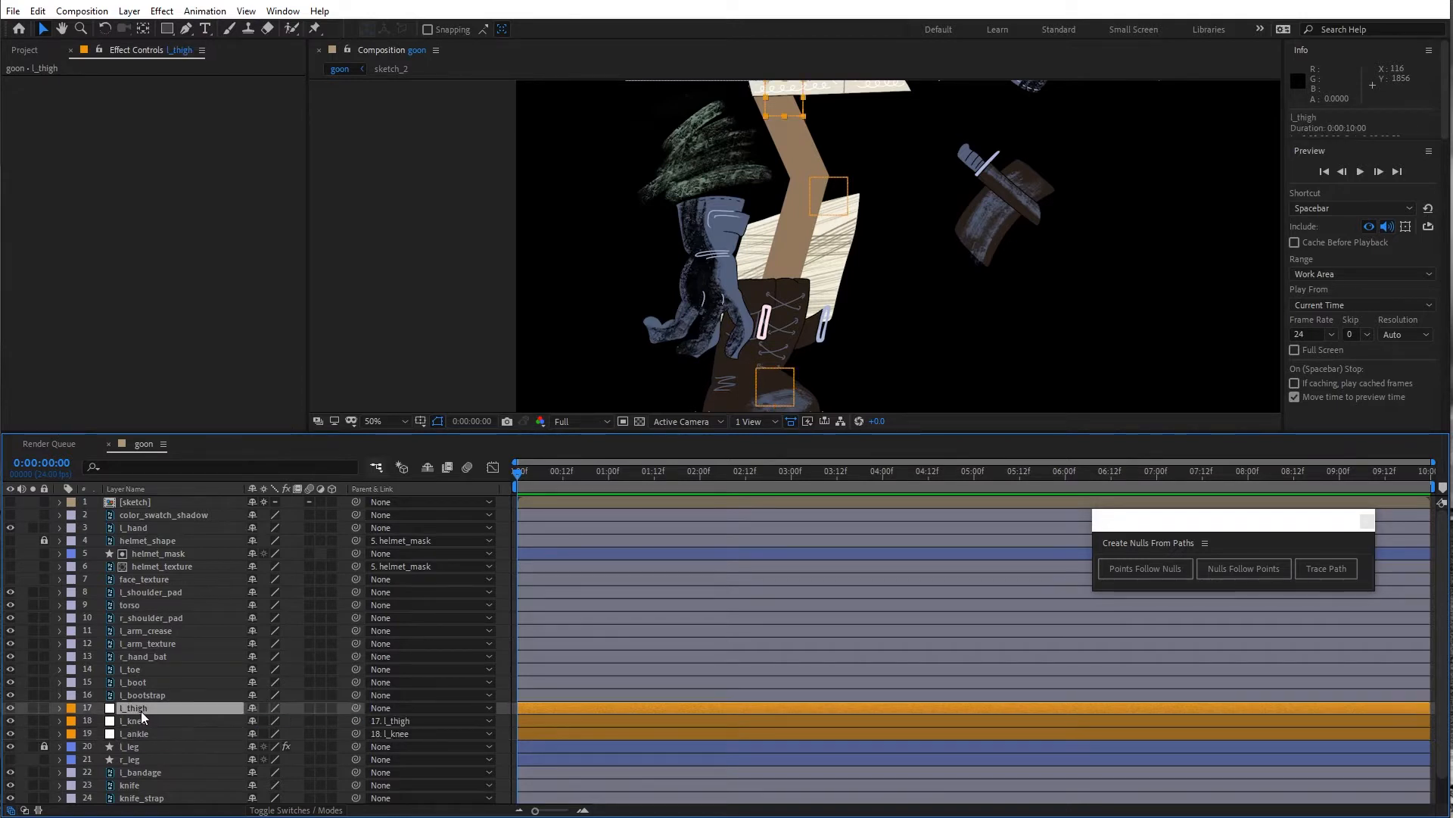
{"action": "left_click", "coordinate": [786, 101]}
{"action": "key", "text": "w"}
{"action": "left_click_drag", "start_coordinate": [787, 103], "coordinate": [787, 114]}
{"action": "key", "text": "ctrl+z"}
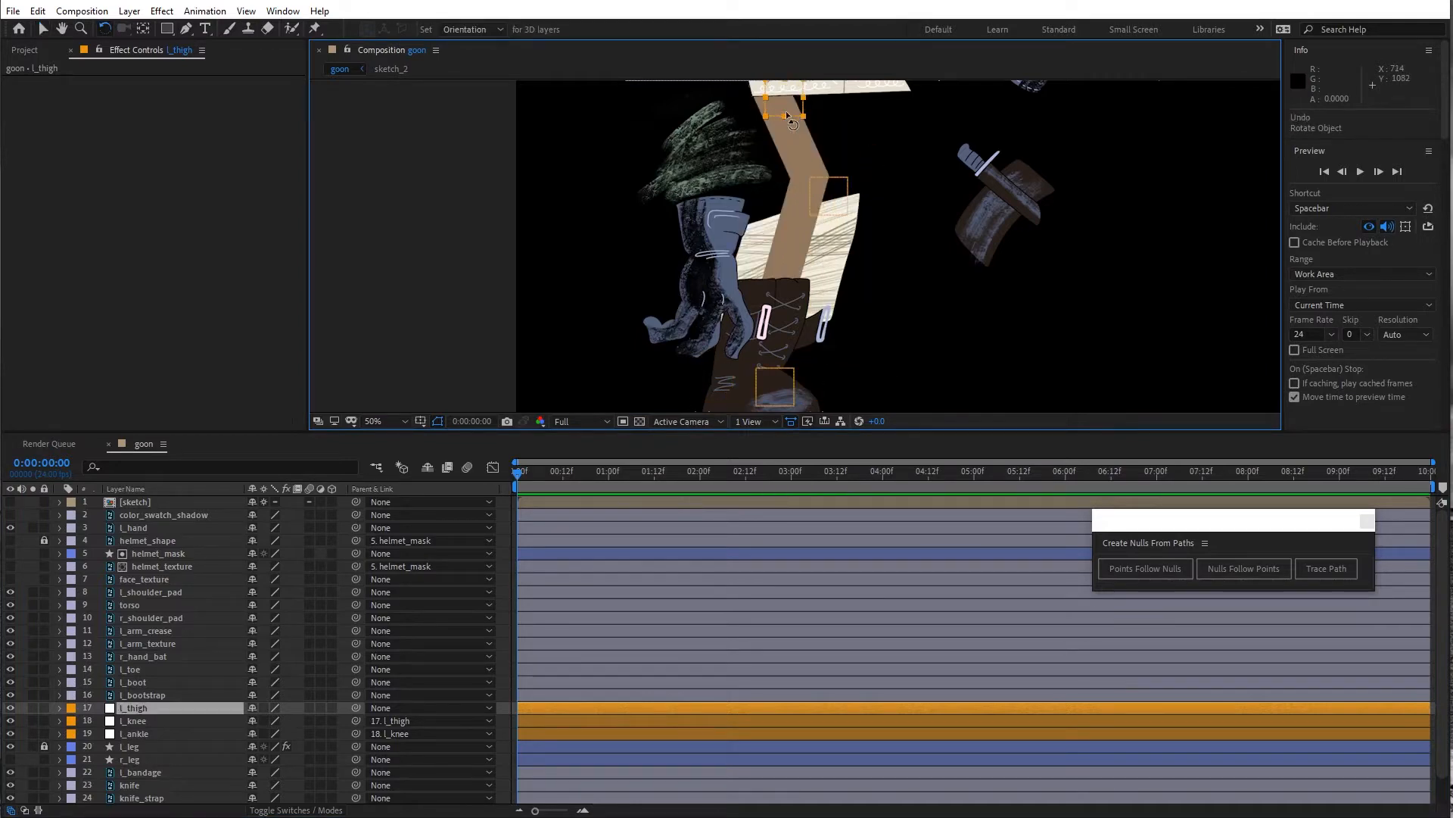
{"action": "key", "text": "v"}
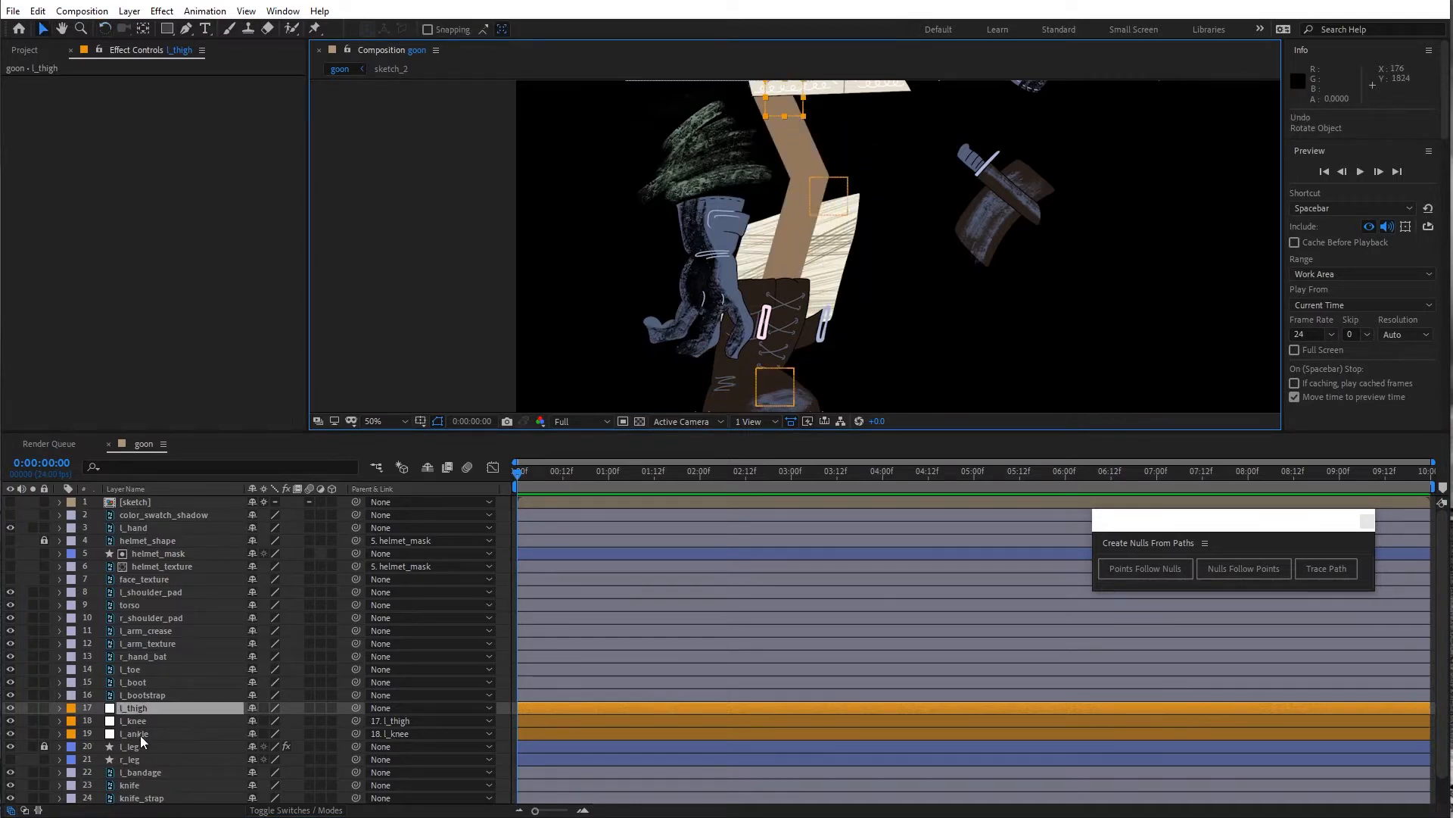
Select the l_thigh, l_knee and l_ankle nulls together and open the Duik Bassel.2 script
{"action": "left_click", "coordinate": [140, 734], "text": "shift"}
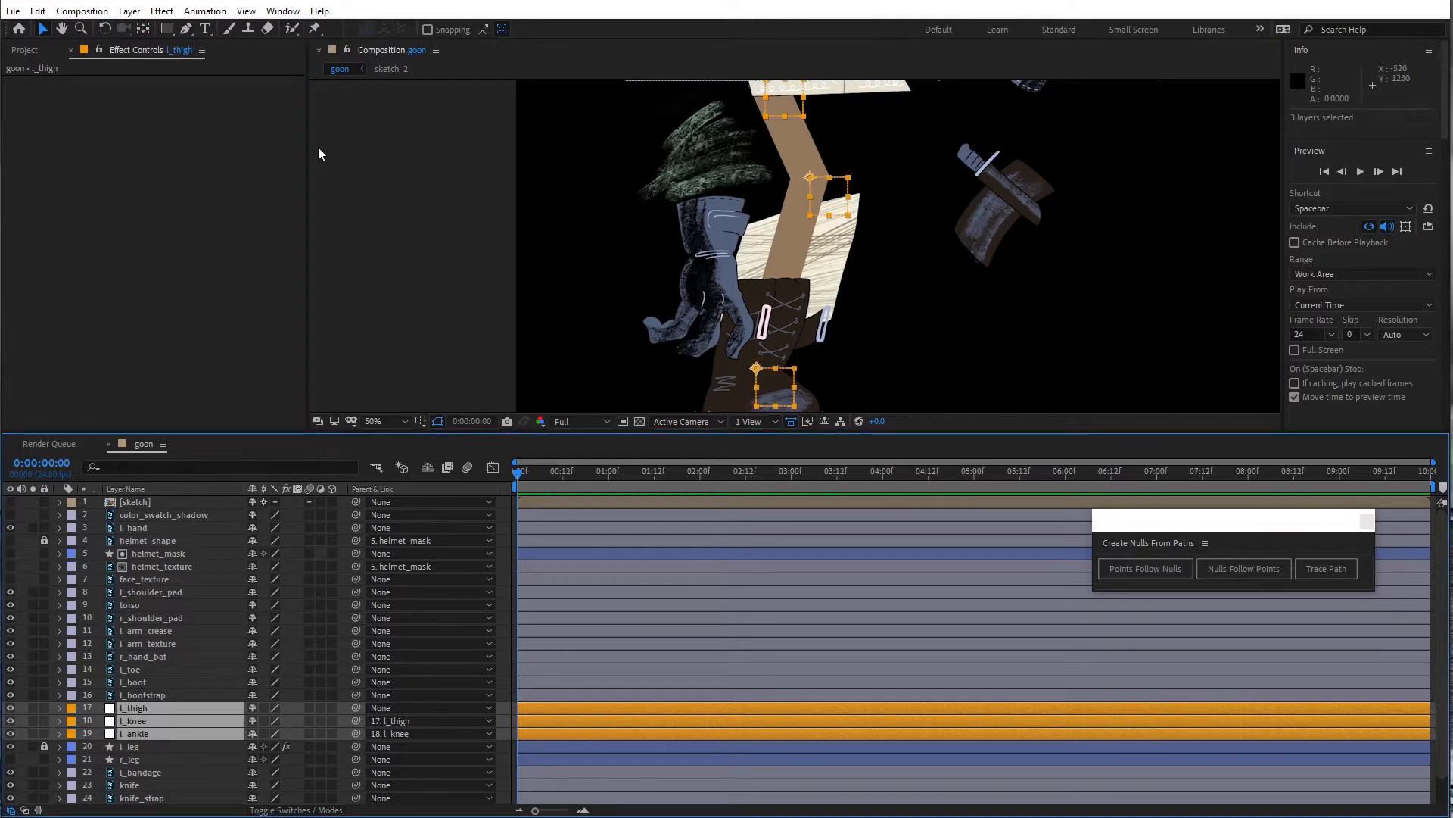
{"action": "left_click", "coordinate": [283, 11]}
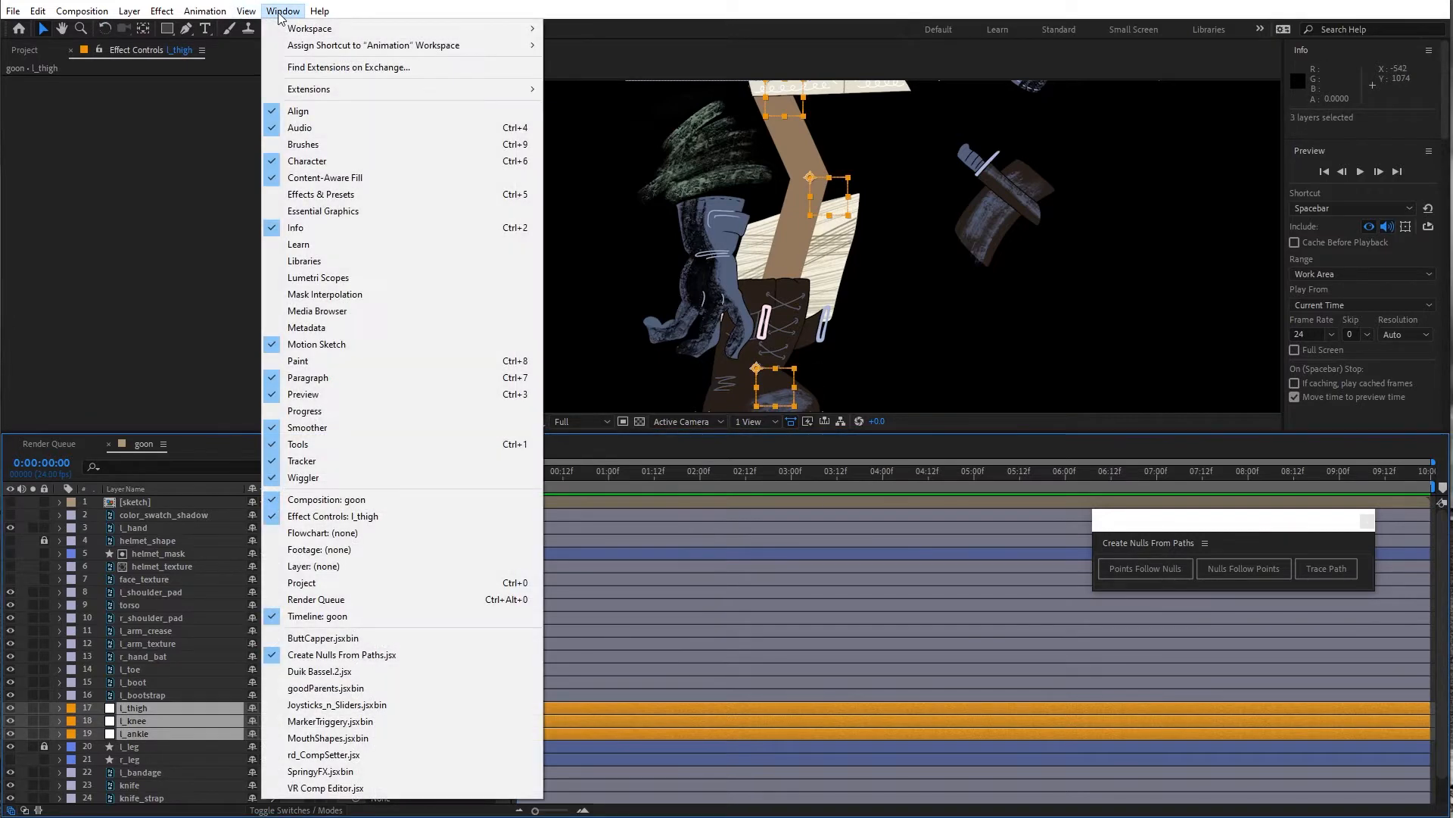
{"action": "left_click", "coordinate": [307, 671]}
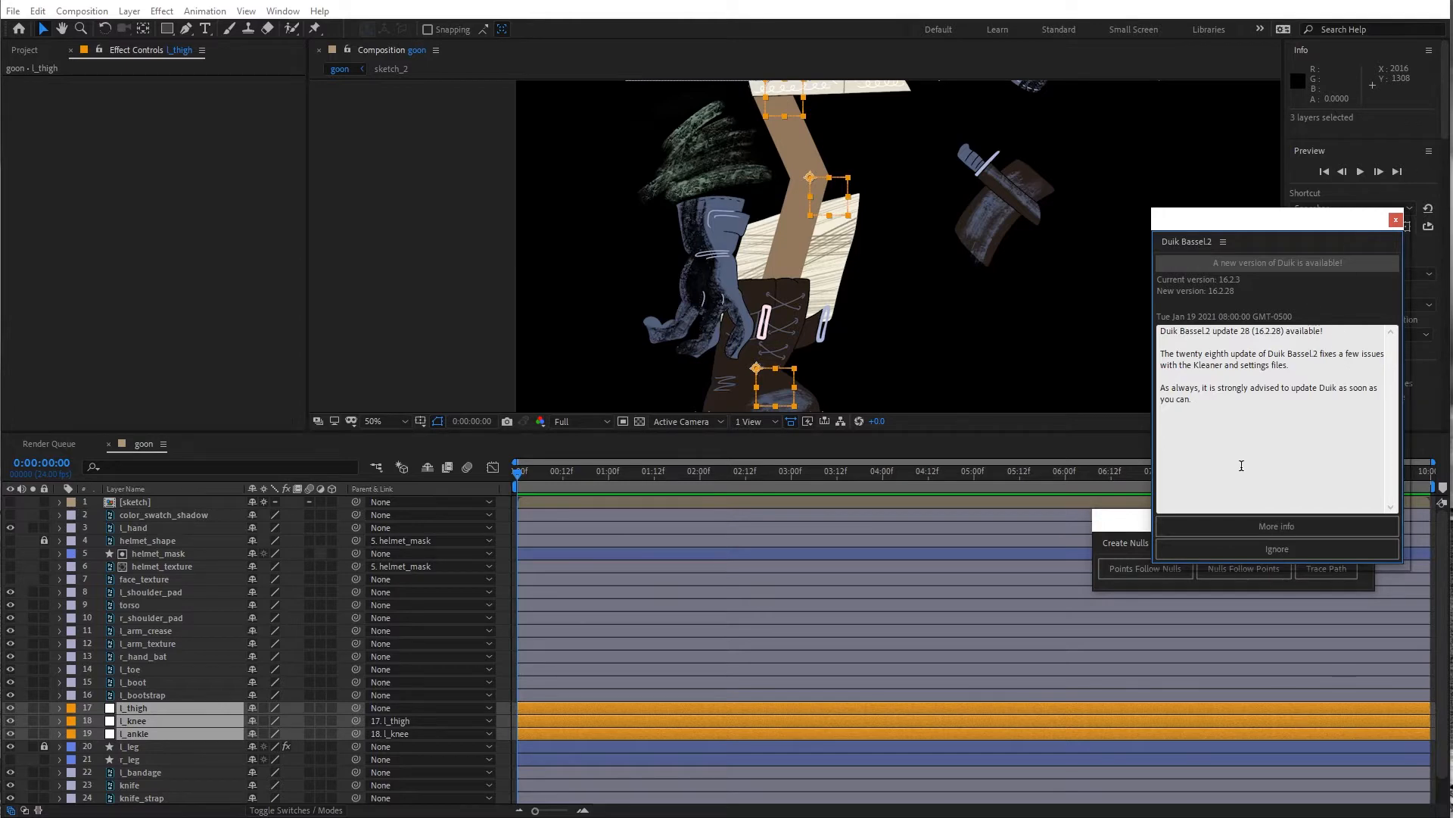
Ignore the Duik update notice, apply Auto-rig & IK to the selected leg nulls, and collapse the new controller layer
{"action": "left_click", "coordinate": [1275, 548]}
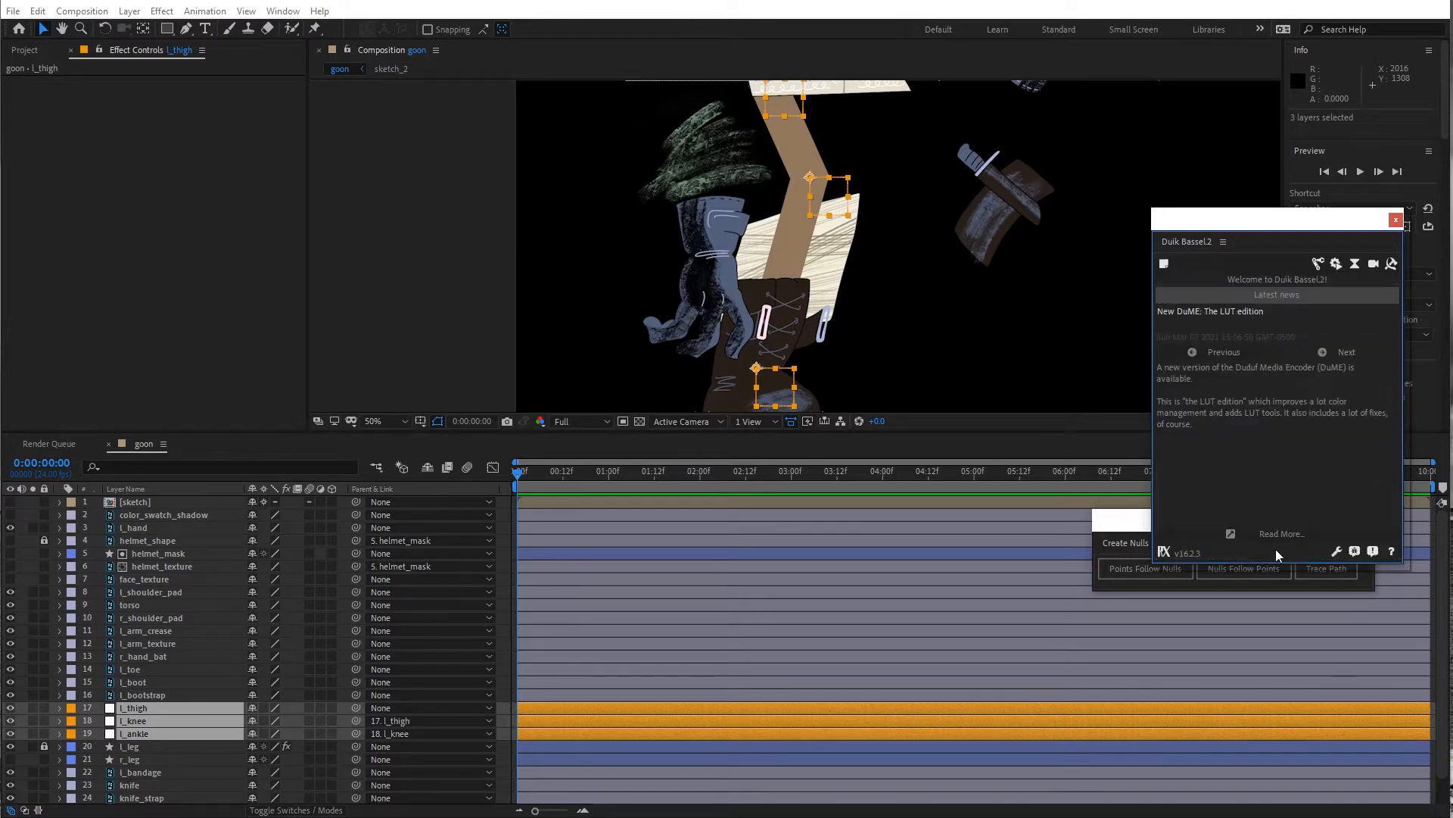
{"action": "left_click", "coordinate": [1318, 264]}
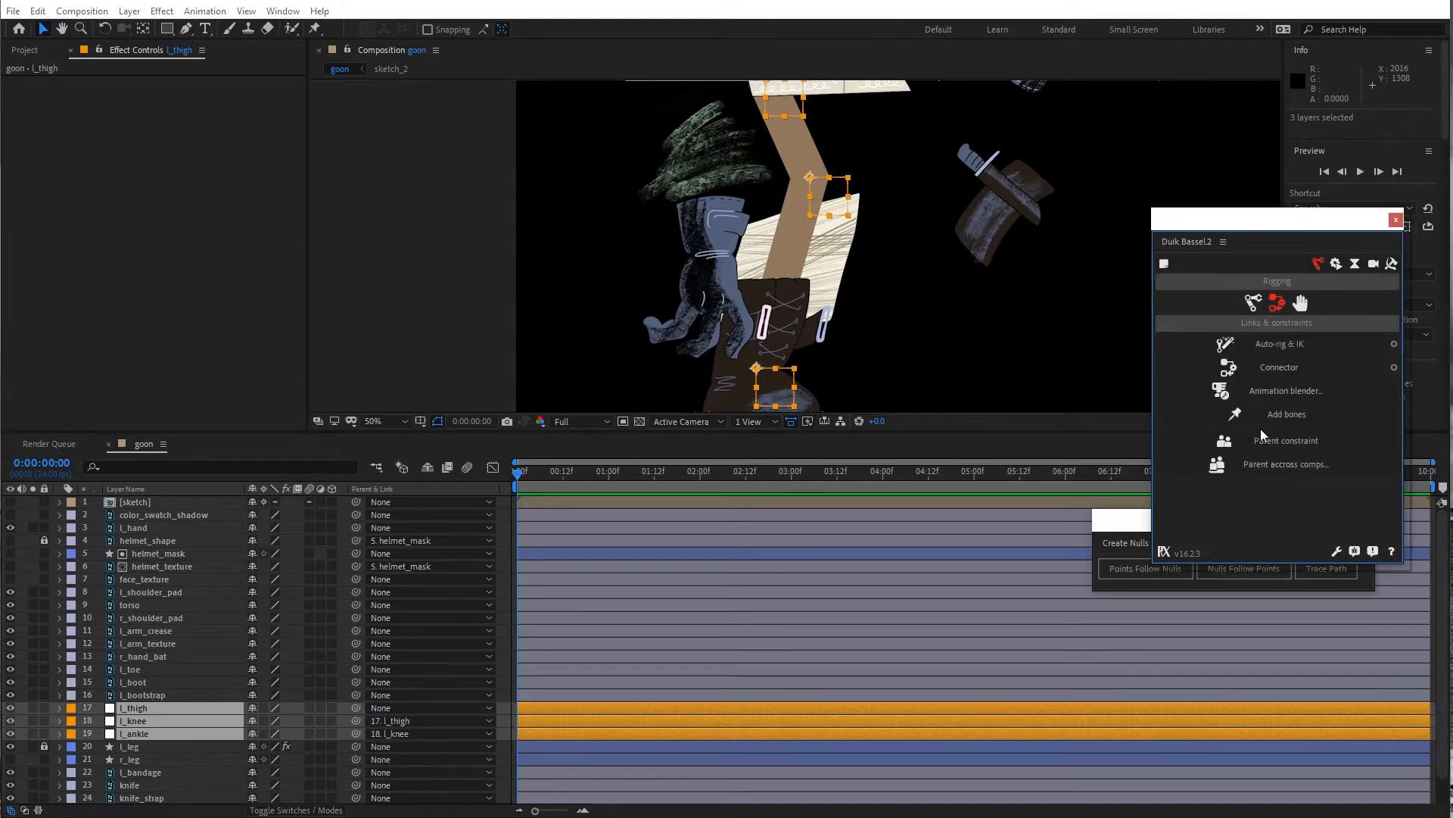
{"action": "left_click", "coordinate": [1287, 347]}
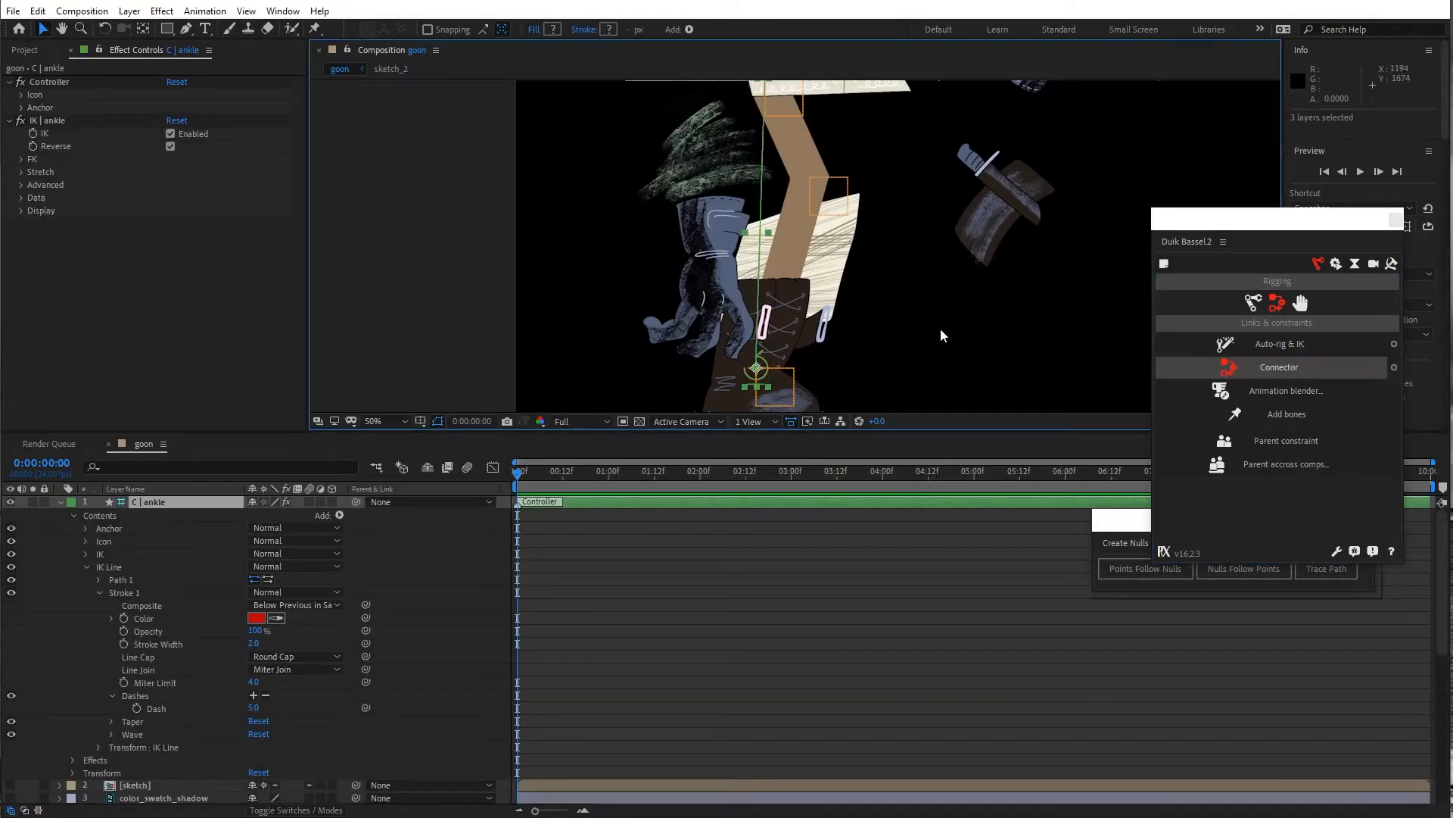
{"action": "scroll", "coordinate": [584, 194], "scroll_direction": "down", "scroll_amount": 2}
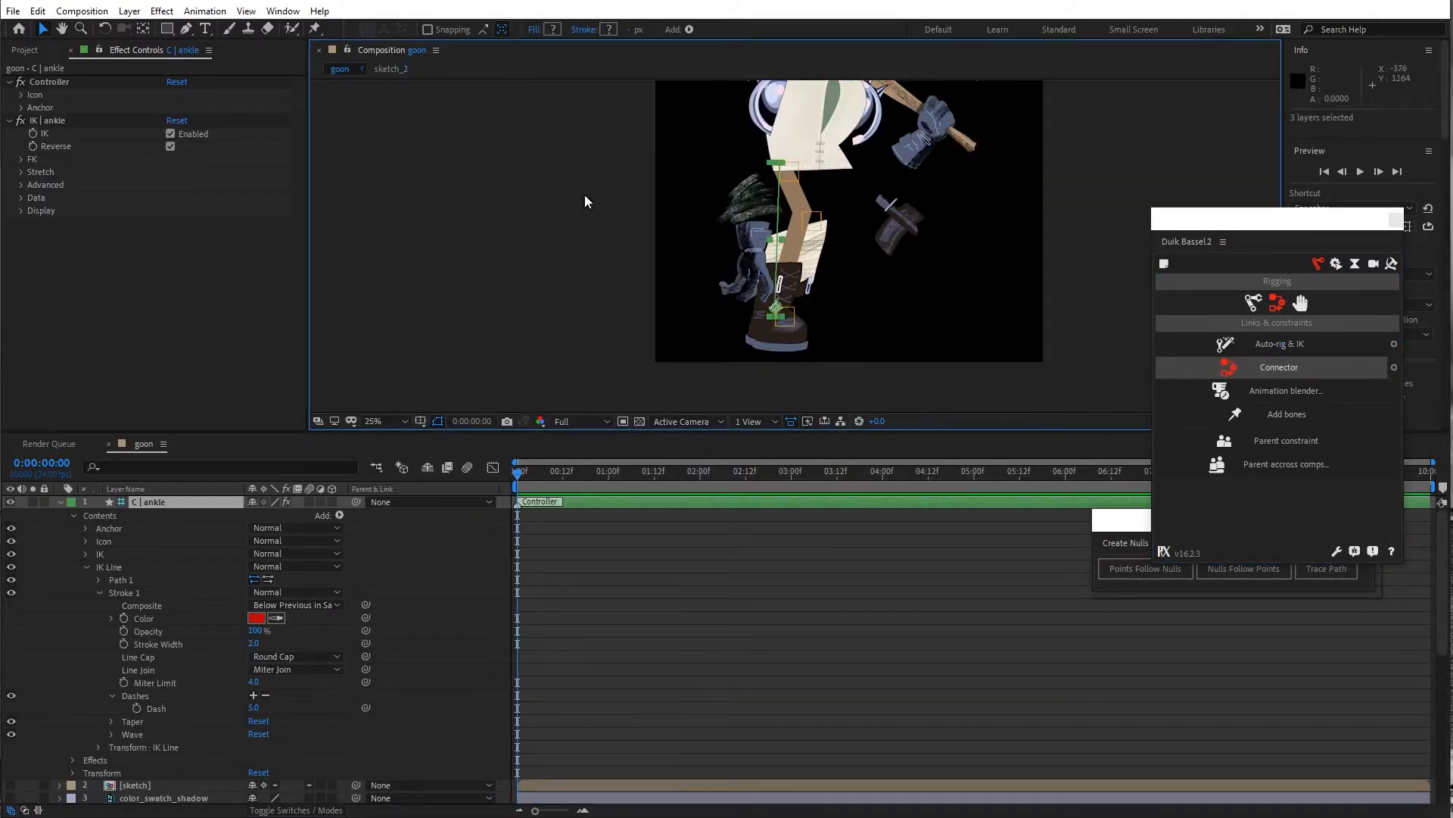
{"action": "left_click", "coordinate": [60, 504]}
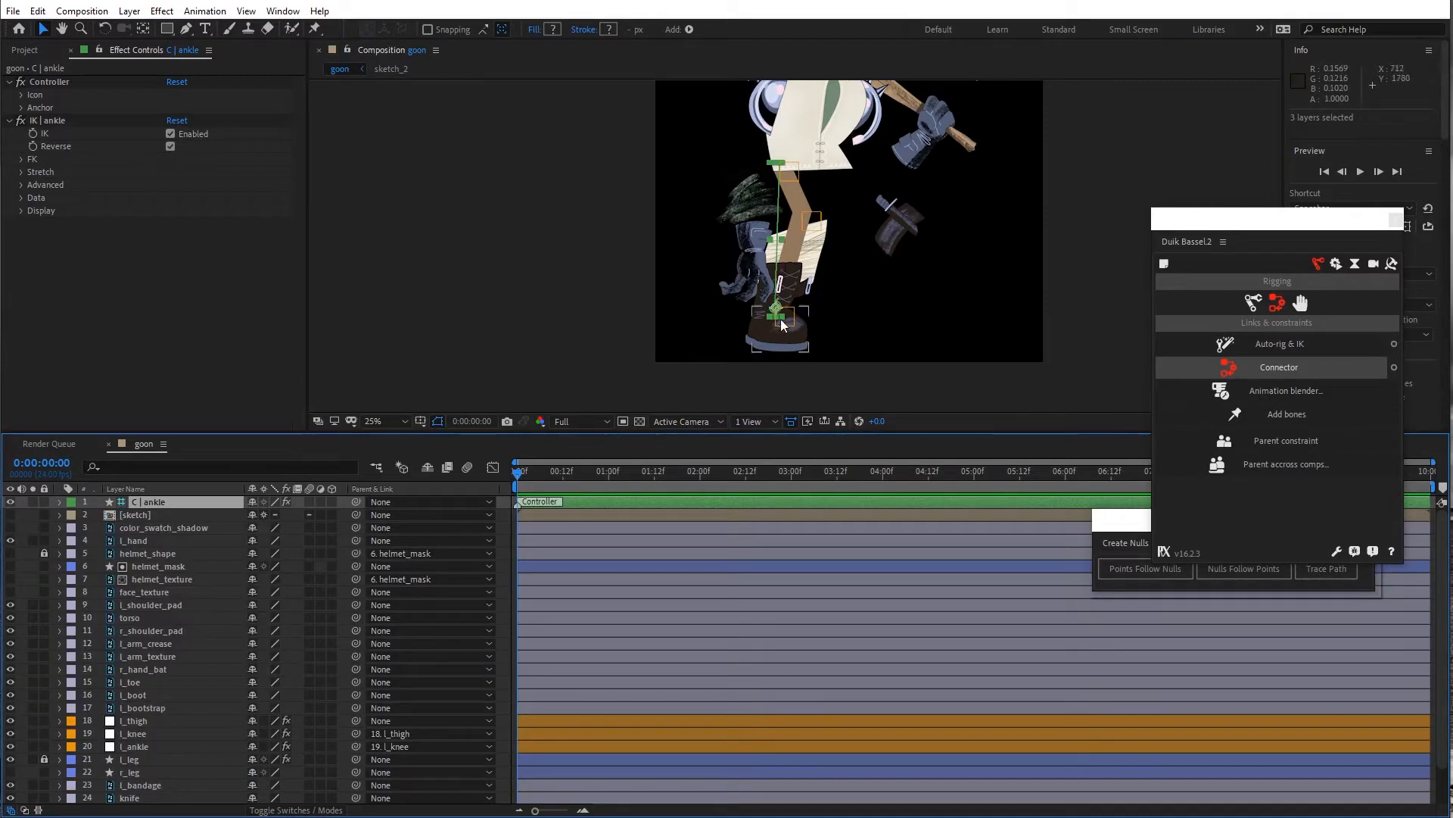
Test the leg's IK by moving the ankle controller toward the boot's toe, and undo the move
{"action": "left_click", "coordinate": [591, 298]}
{"action": "mouse_move", "coordinate": [777, 309]}
{"action": "left_mouse_down"}
{"action": "mouse_move", "coordinate": [663, 288]}
{"action": "mouse_move", "coordinate": [825, 306]}
{"action": "mouse_move", "coordinate": [801, 315]}
{"action": "left_mouse_up"}
{"action": "left_click", "coordinate": [830, 338]}
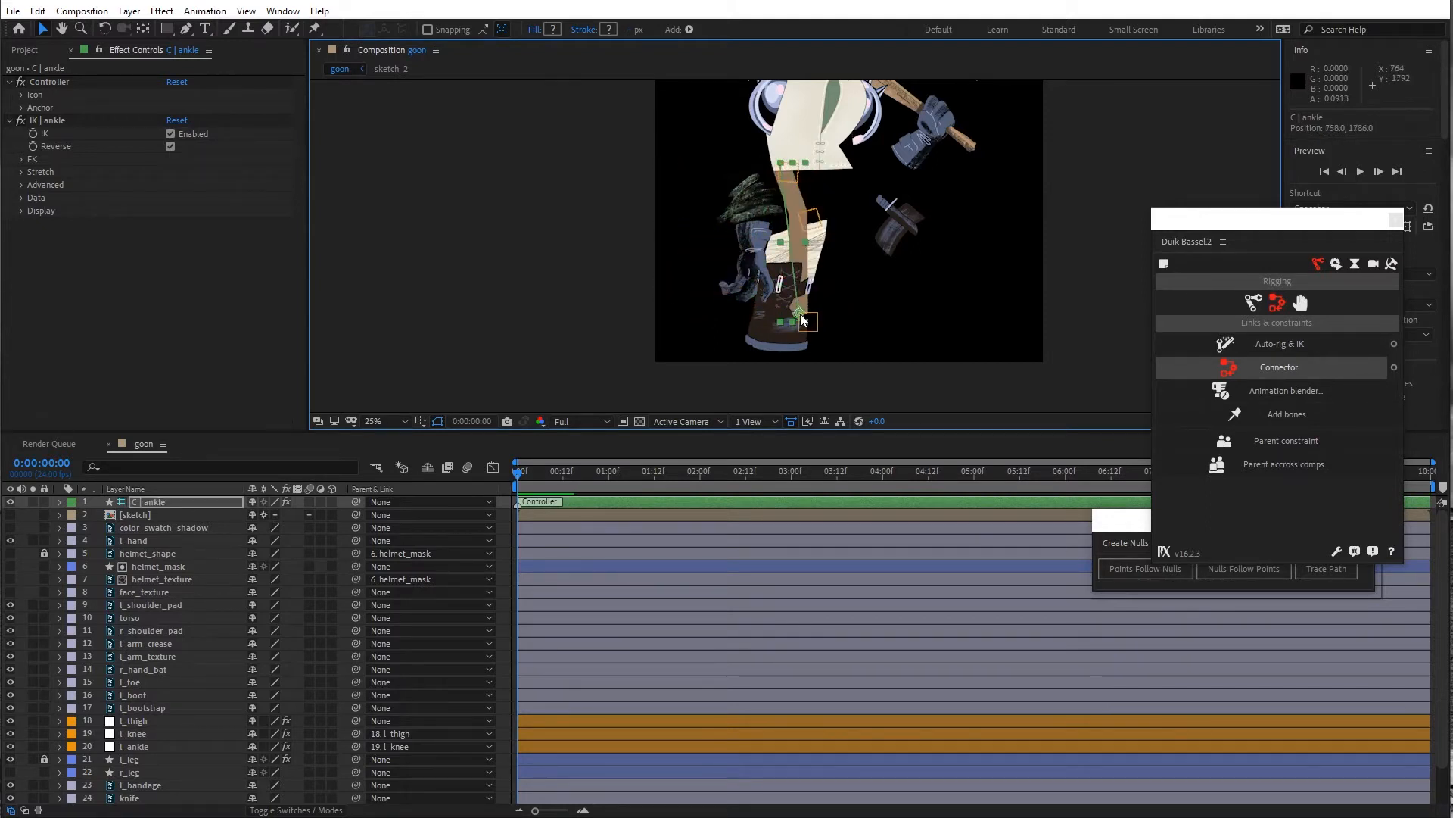
{"action": "key", "text": "ctrl+z"}
Unlock and select the l_leg shape layer, and open the ButtCapper script
{"action": "scroll", "coordinate": [227, 583], "scroll_direction": "down", "scroll_amount": 1}
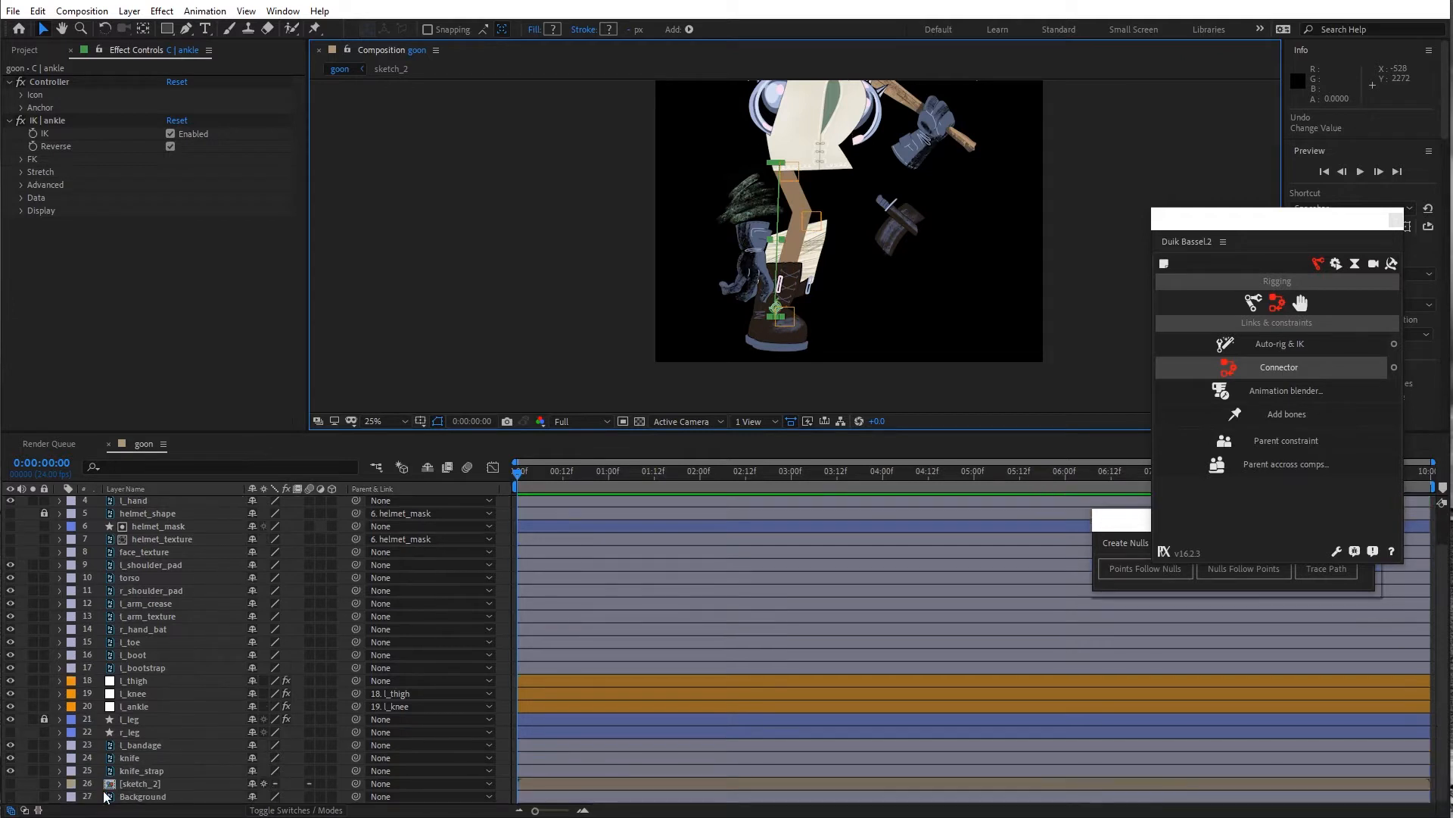
{"action": "left_click", "coordinate": [46, 719]}
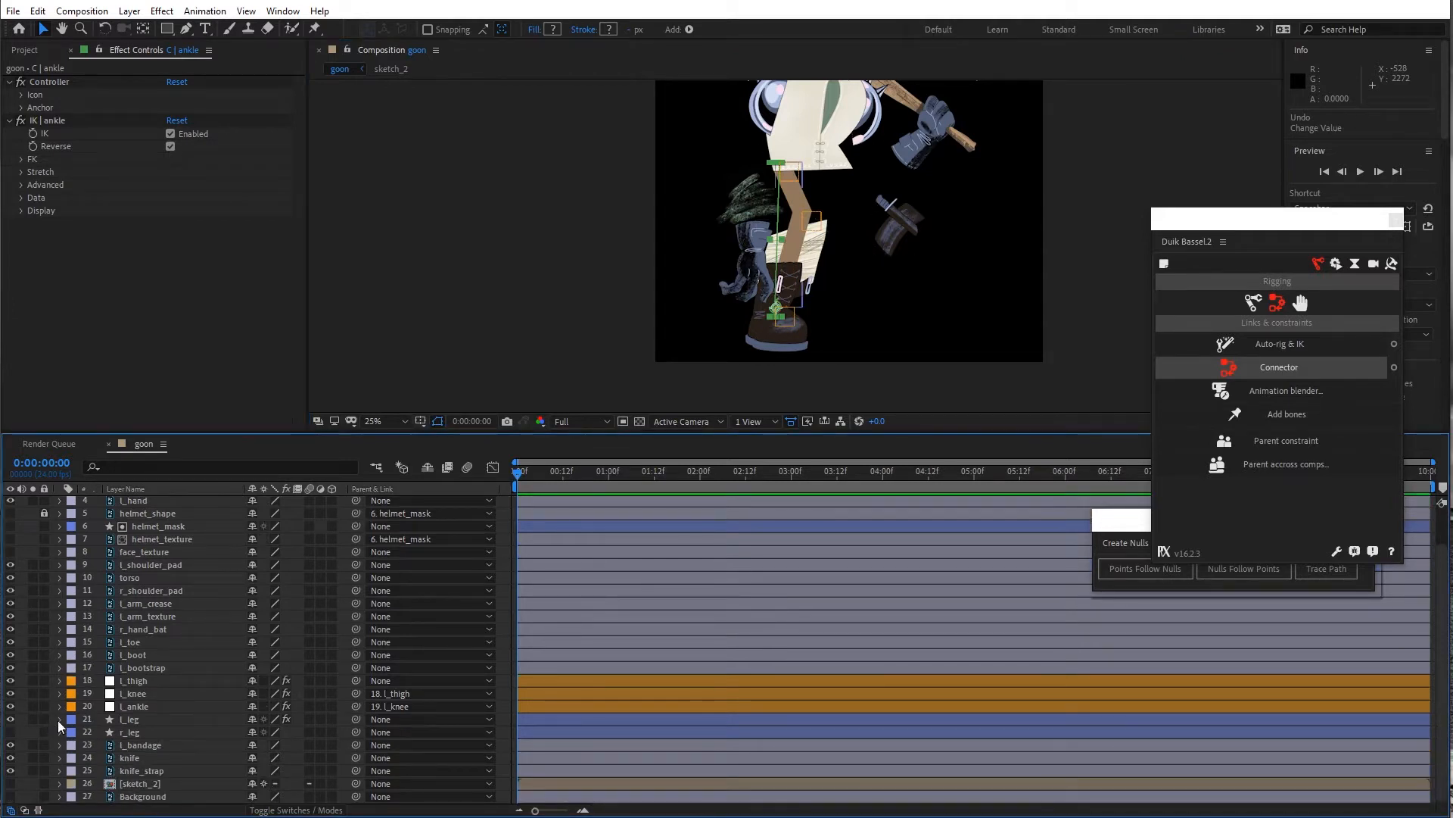
{"action": "left_click", "coordinate": [131, 721]}
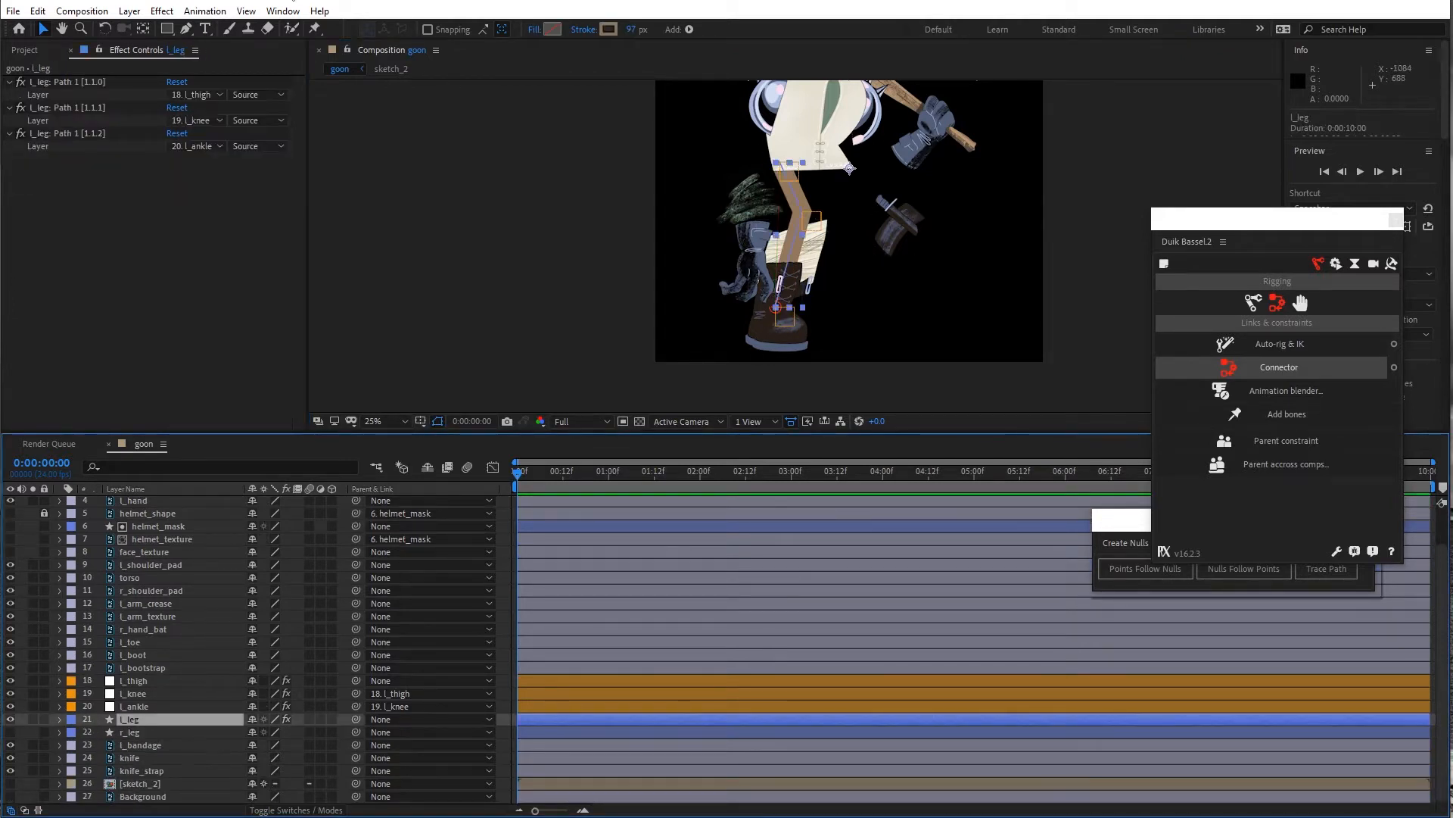
{"action": "left_click", "coordinate": [282, 11]}
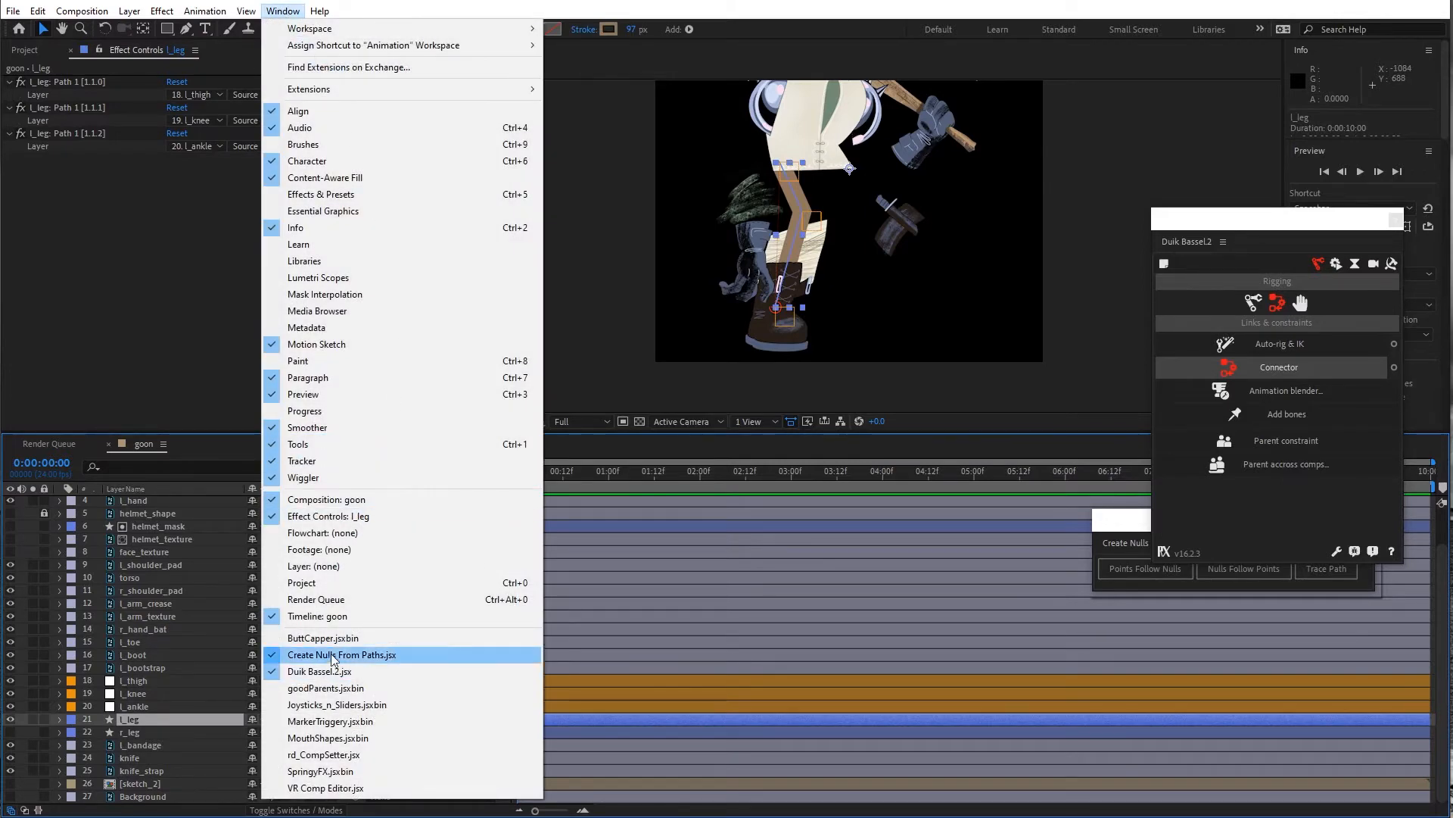
{"action": "left_click", "coordinate": [331, 642]}
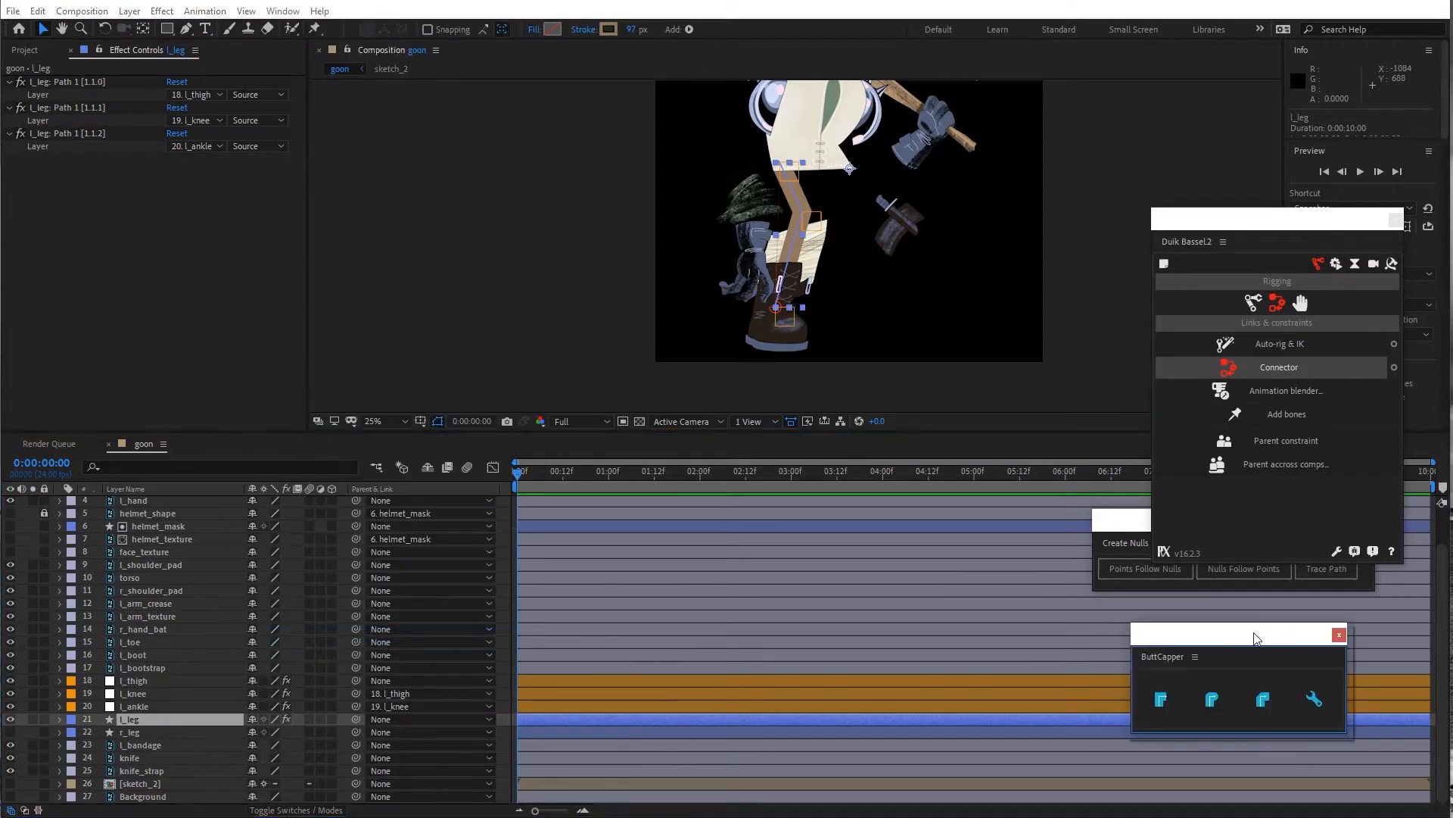
{"action": "left_click_drag", "start_coordinate": [1256, 635], "coordinate": [1274, 606]}
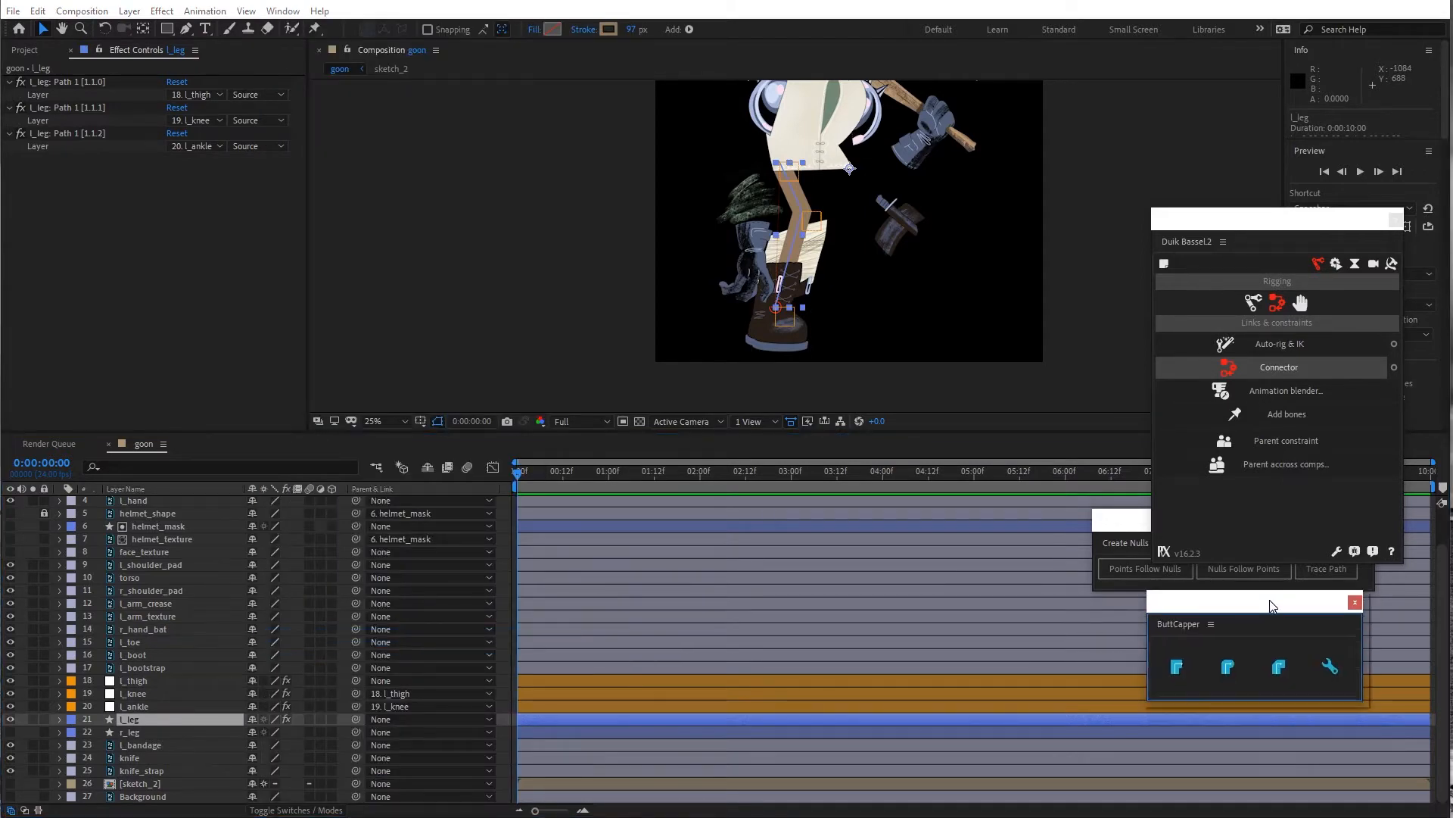
Apply ButtCapper's rounded stroke style to l_leg and inspect the knee bend
{"action": "left_click", "coordinate": [1229, 675]}
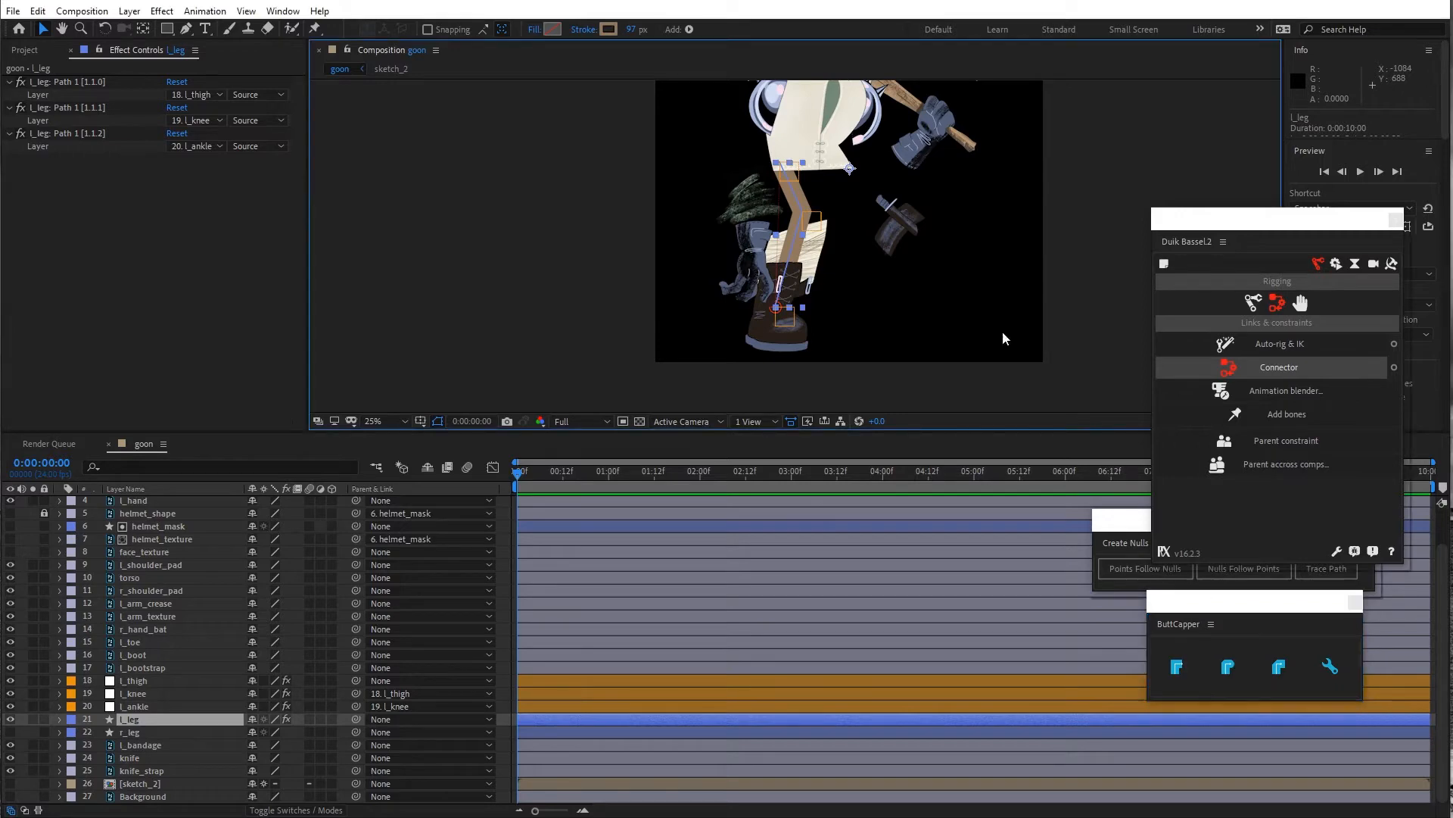
{"action": "scroll", "coordinate": [828, 238], "scroll_direction": "up", "scroll_amount": 2}
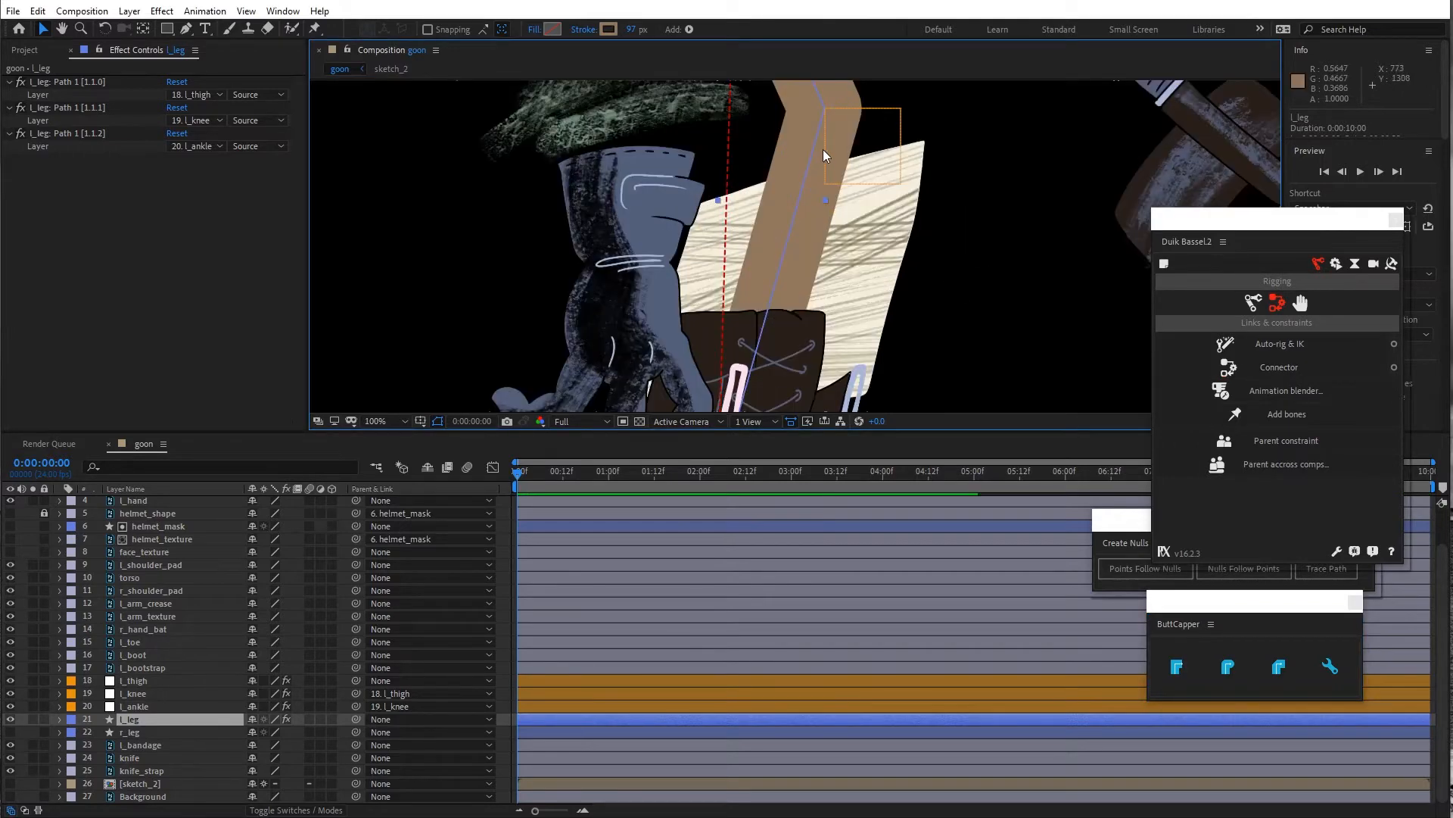
{"action": "scroll", "coordinate": [835, 143], "scroll_direction": "down", "scroll_amount": 2}
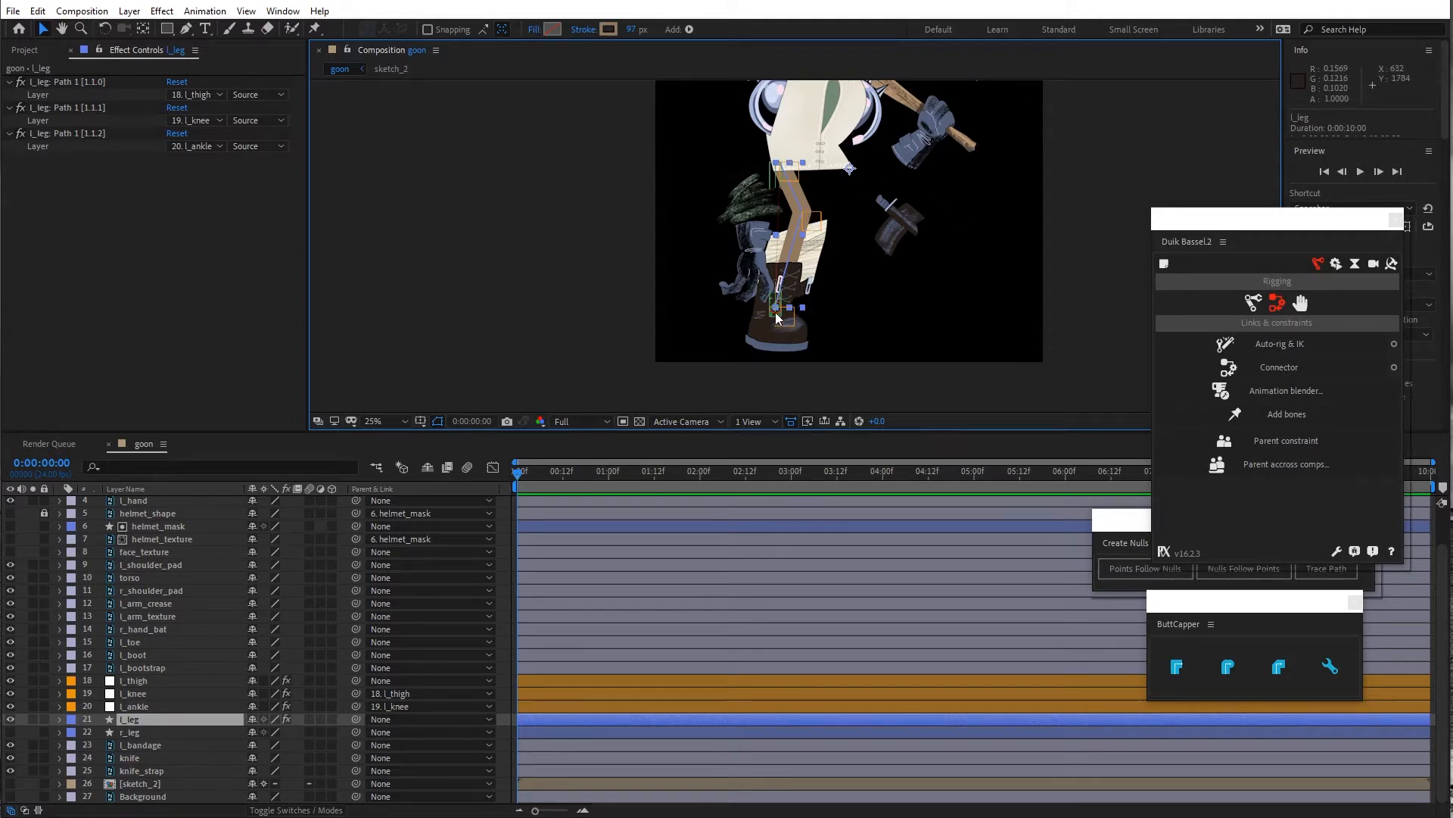
{"action": "left_click", "coordinate": [1239, 669]}
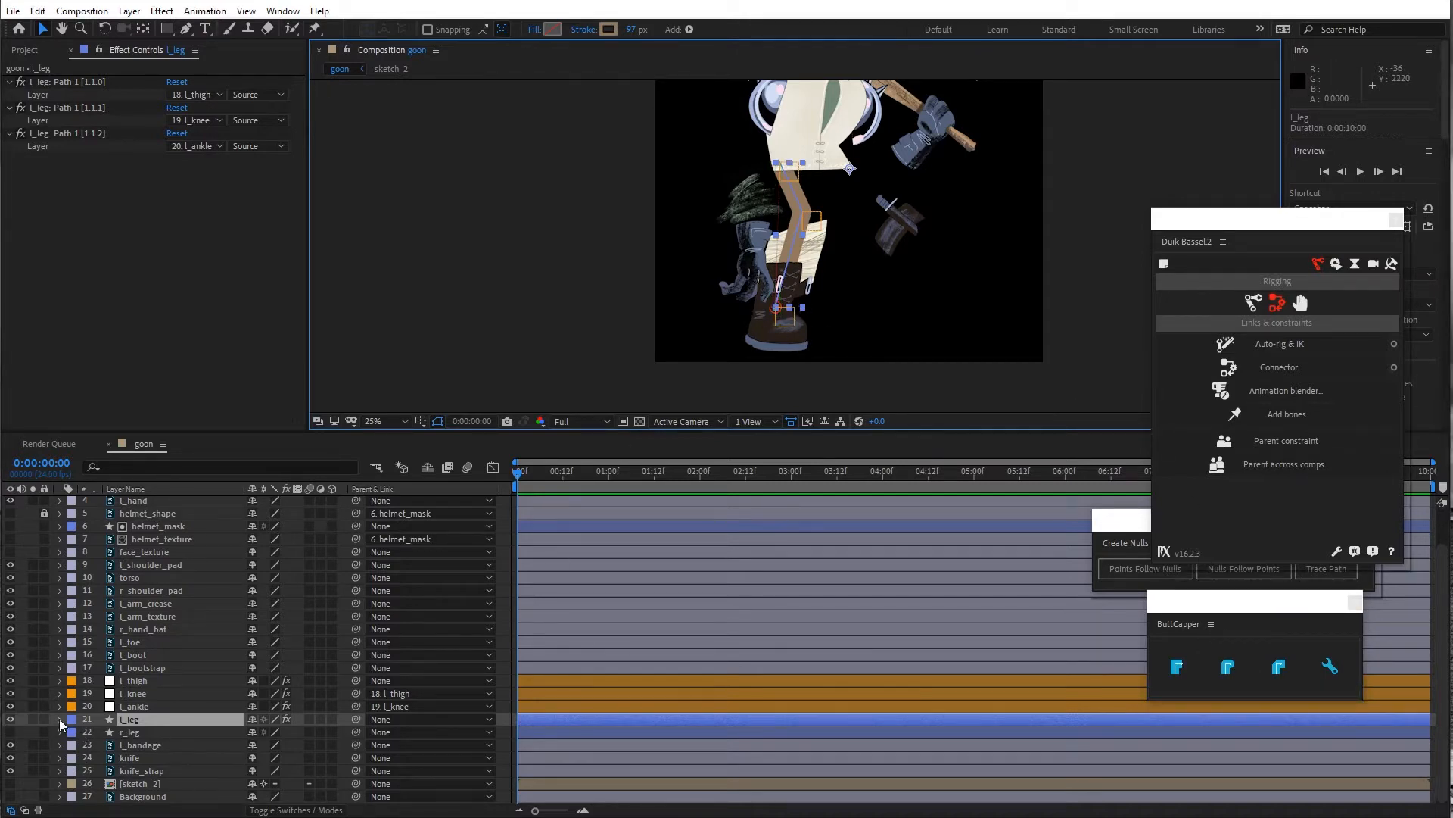
Apply the same rounded ButtCapper stroke style to r_leg, and lock the l_leg layer again
{"action": "left_click", "coordinate": [128, 732]}
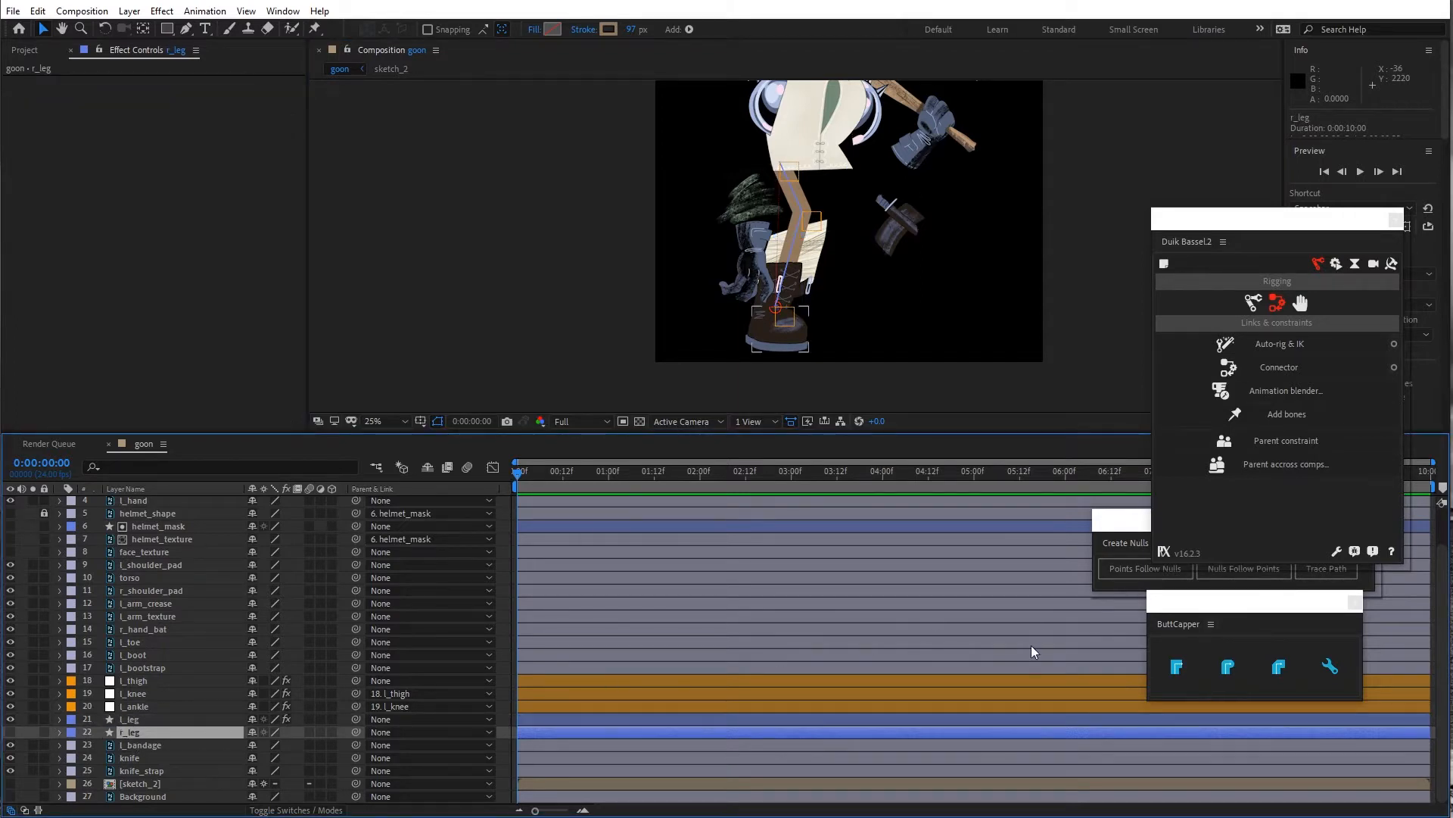
{"action": "left_click", "coordinate": [1229, 666]}
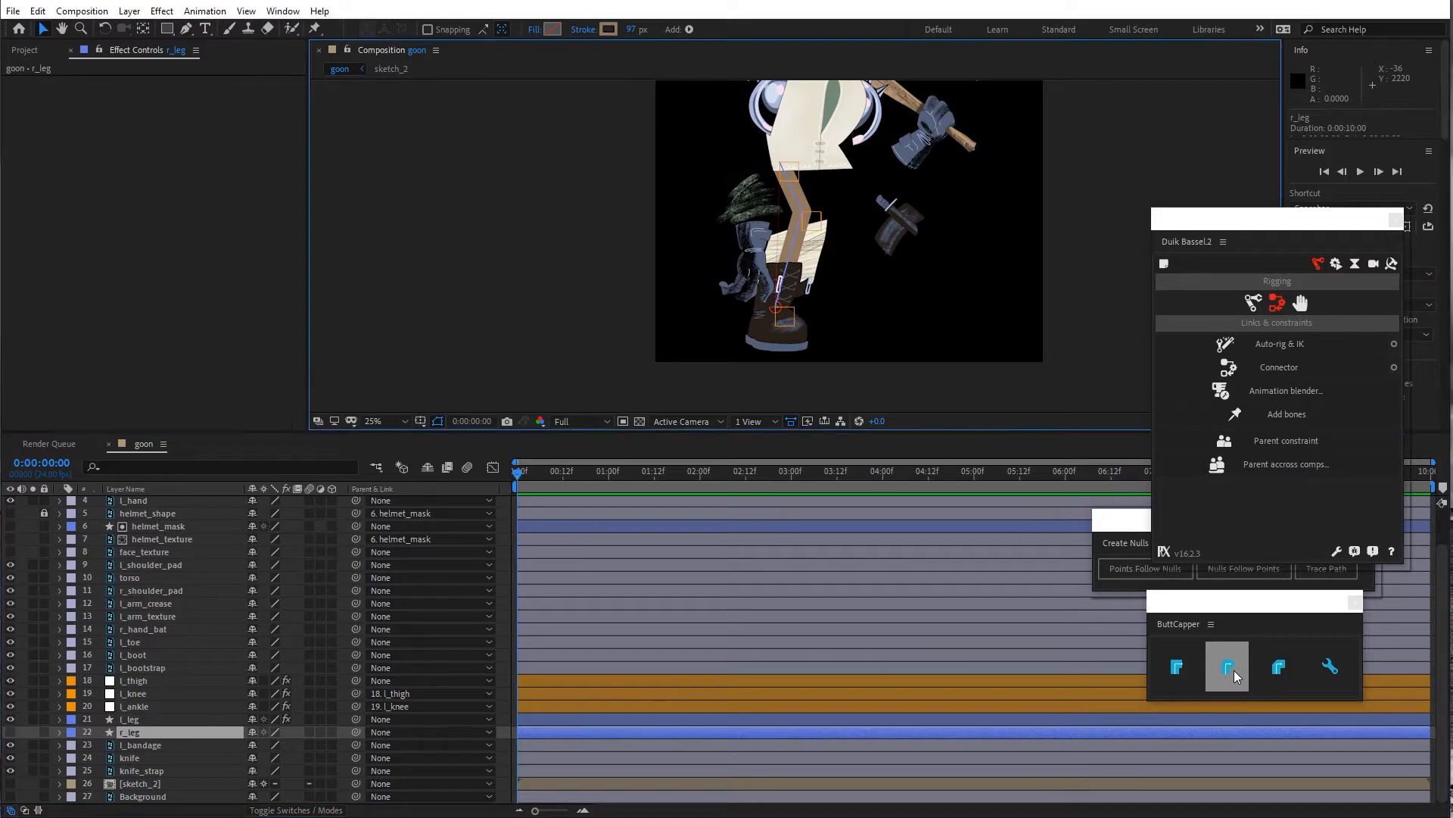
{"action": "left_click", "coordinate": [157, 722]}
{"action": "left_click", "coordinate": [43, 720]}
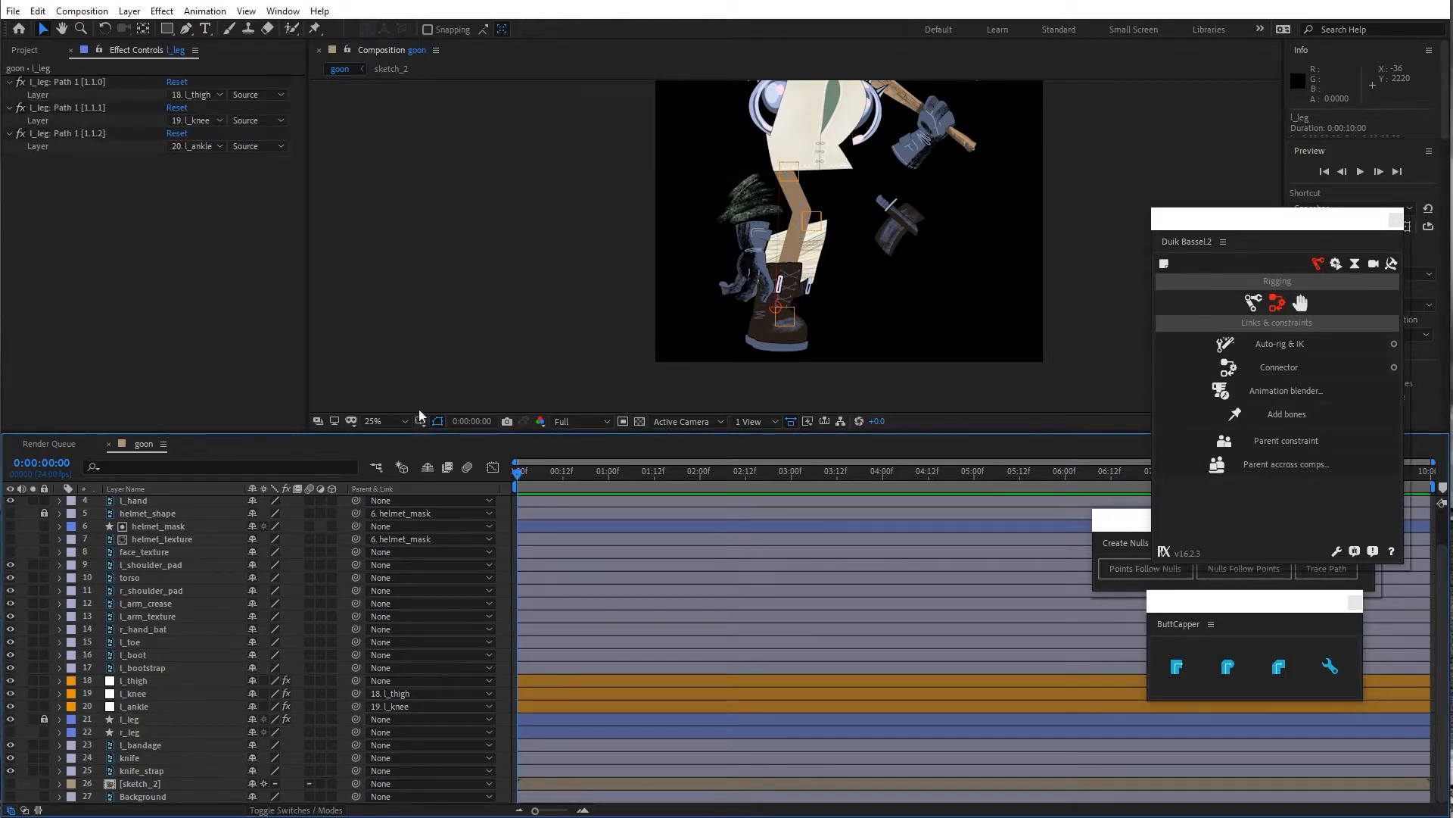
Test the knee bend by raising the ankle controller slightly, and undo the move
{"action": "key", "text": "period"}
{"action": "left_click_drag", "start_coordinate": [760, 384], "coordinate": [774, 351]}
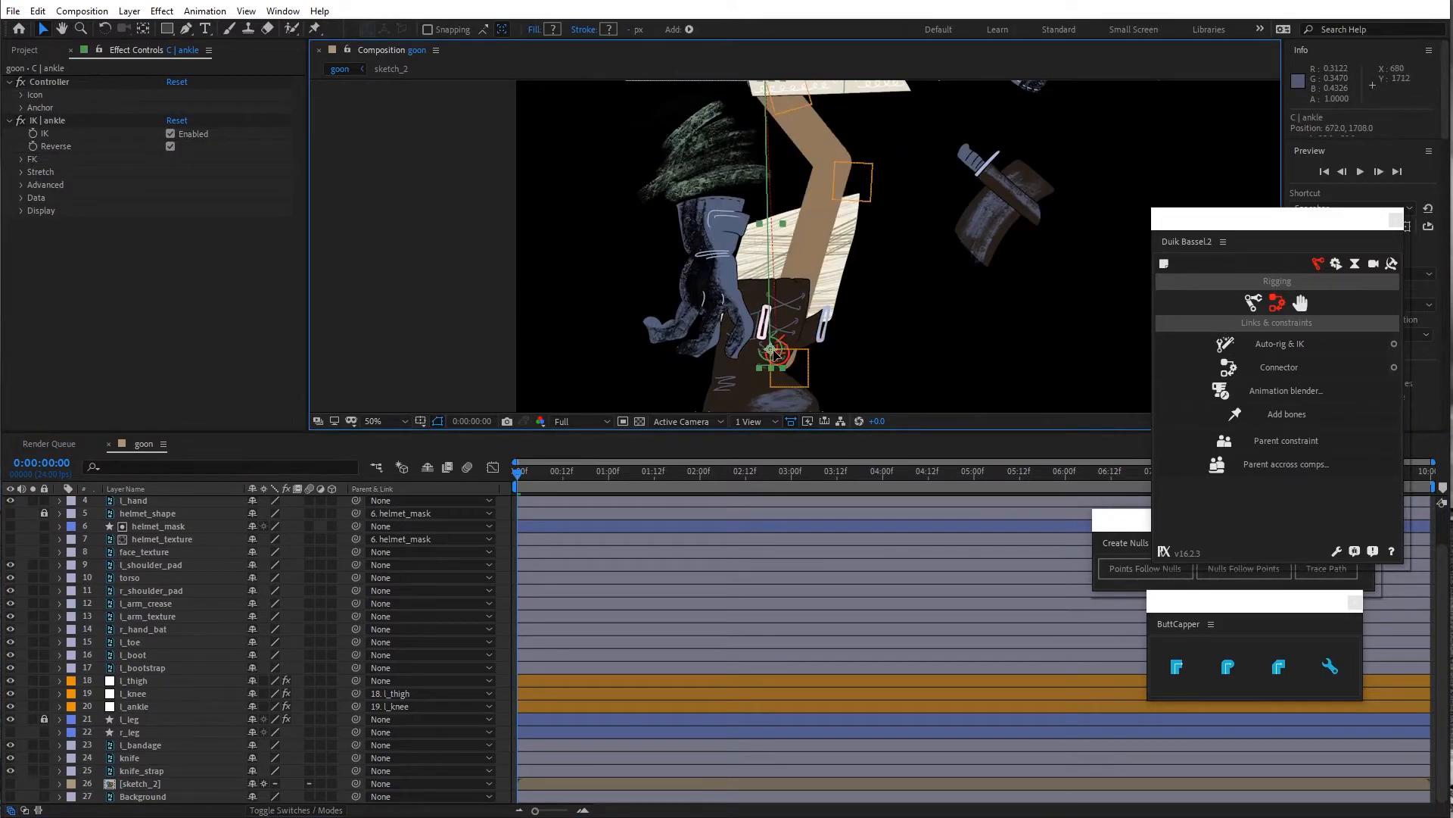
{"action": "key", "text": "ctrl+z"}
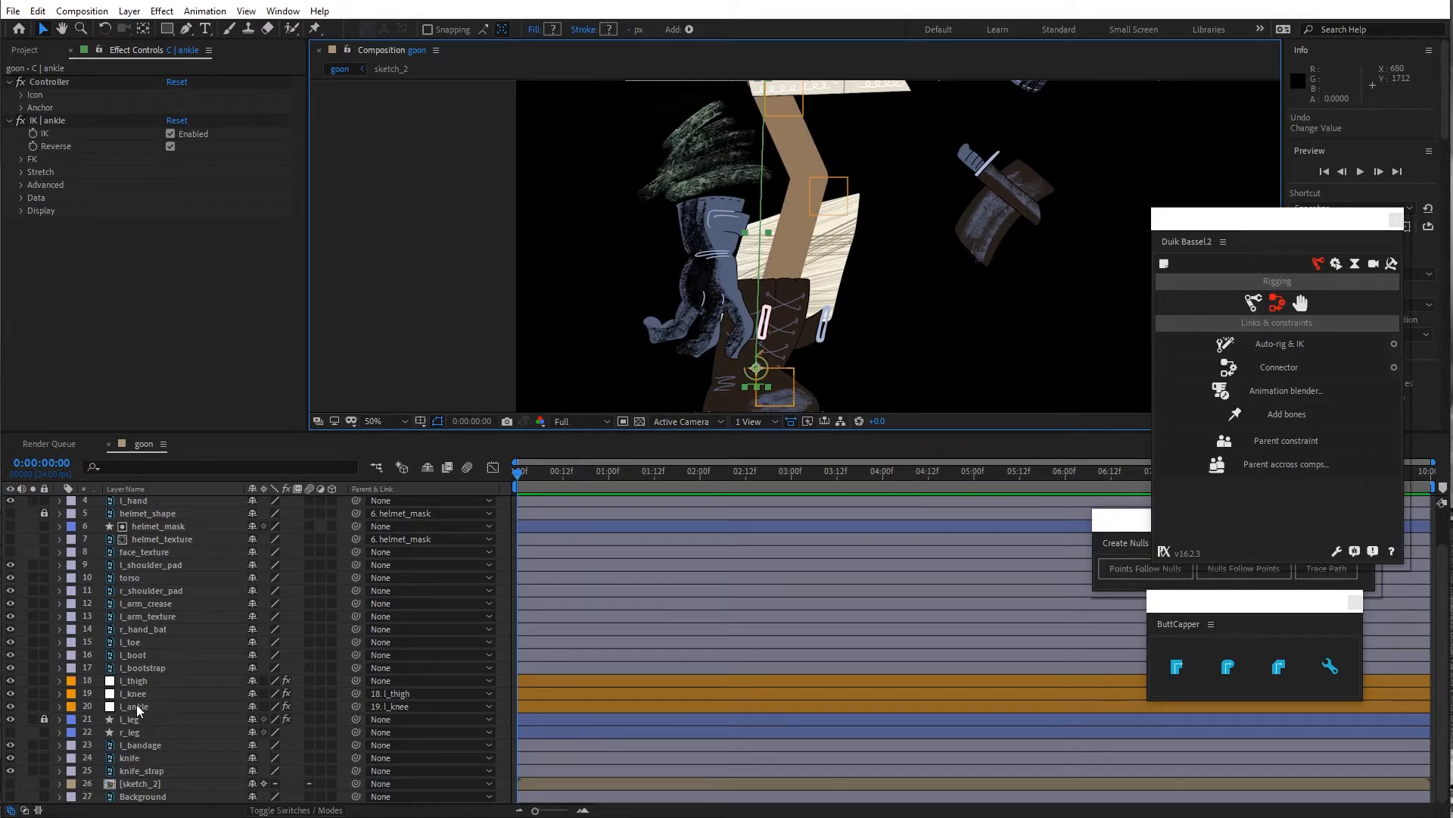
Duplicate l_toe, l_boot and l_bootstrap, place the copies between l_leg and r_leg in the layer stack, and hide them
{"action": "left_click", "coordinate": [135, 645]}
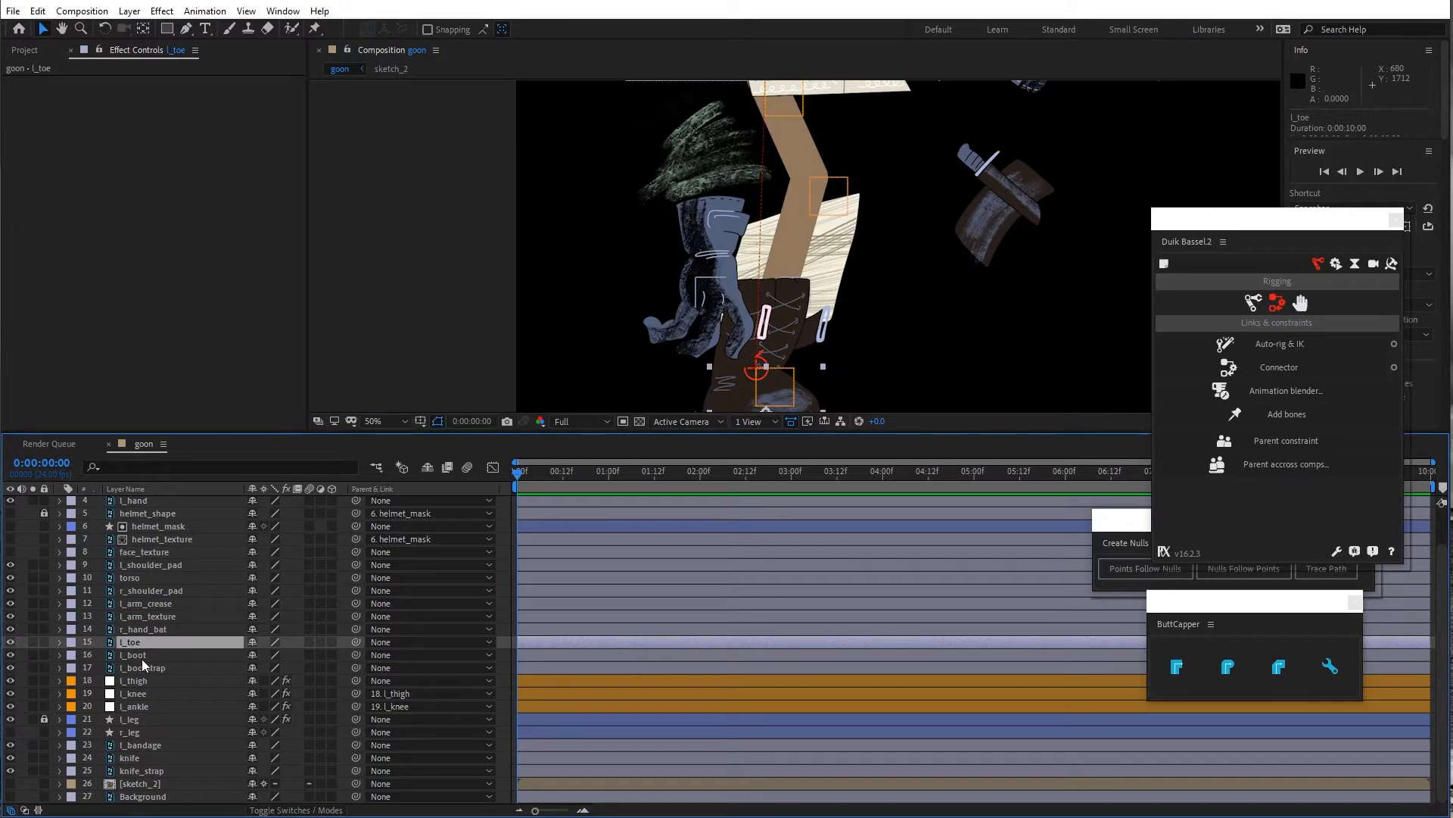
{"action": "left_click", "coordinate": [142, 655], "text": "shift"}
{"action": "left_click", "coordinate": [142, 666], "text": "shift"}
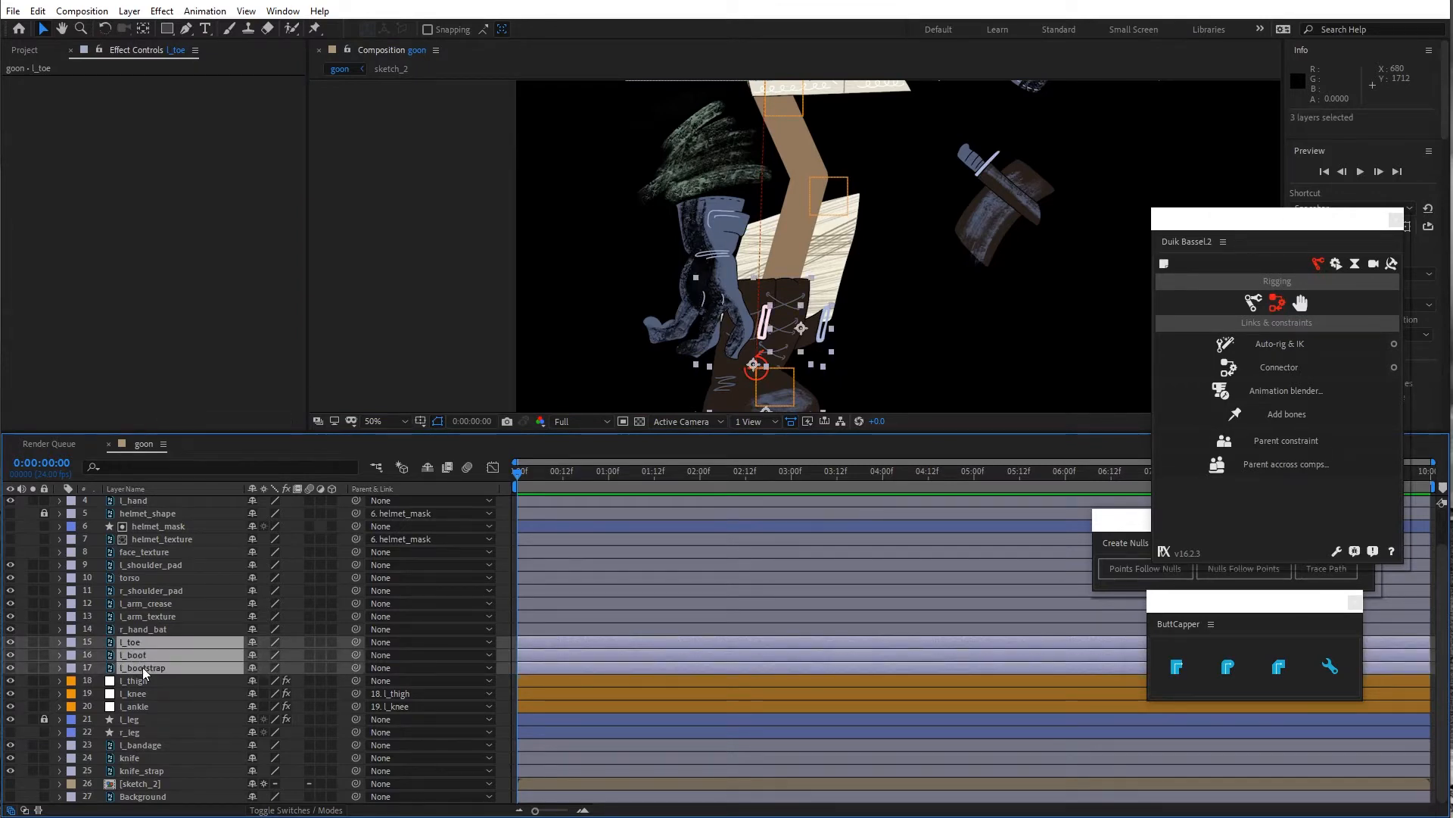
{"action": "key", "text": "ctrl+d"}
{"action": "left_click_drag", "start_coordinate": [142, 666], "coordinate": [147, 761]}
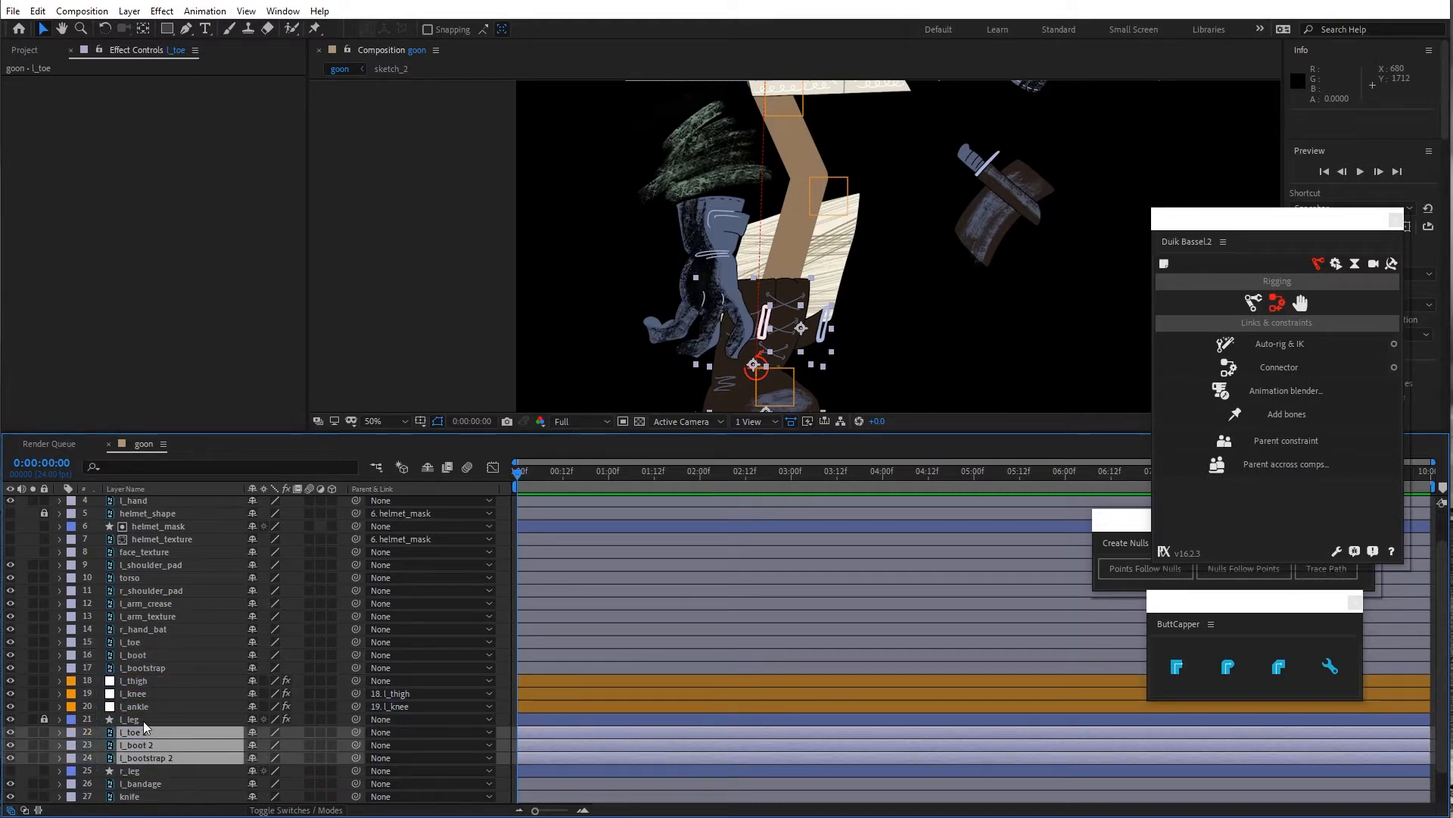
{"action": "left_click", "coordinate": [11, 732]}
{"action": "left_click", "coordinate": [556, 297]}
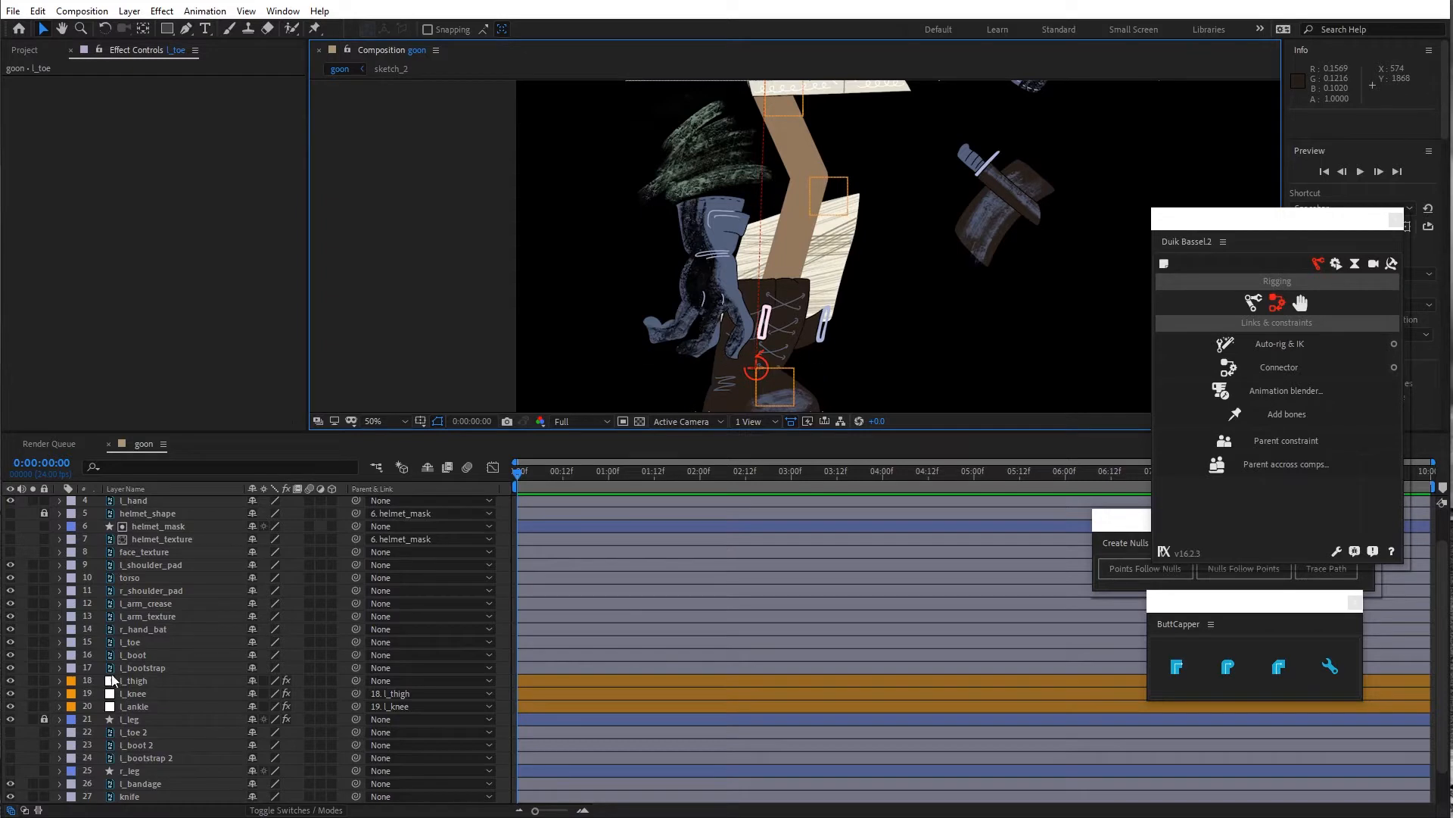
Parent the l_toe and l_bootstrap layers to l_boot
{"action": "left_click", "coordinate": [130, 654]}
{"action": "left_click", "coordinate": [297, 642]}
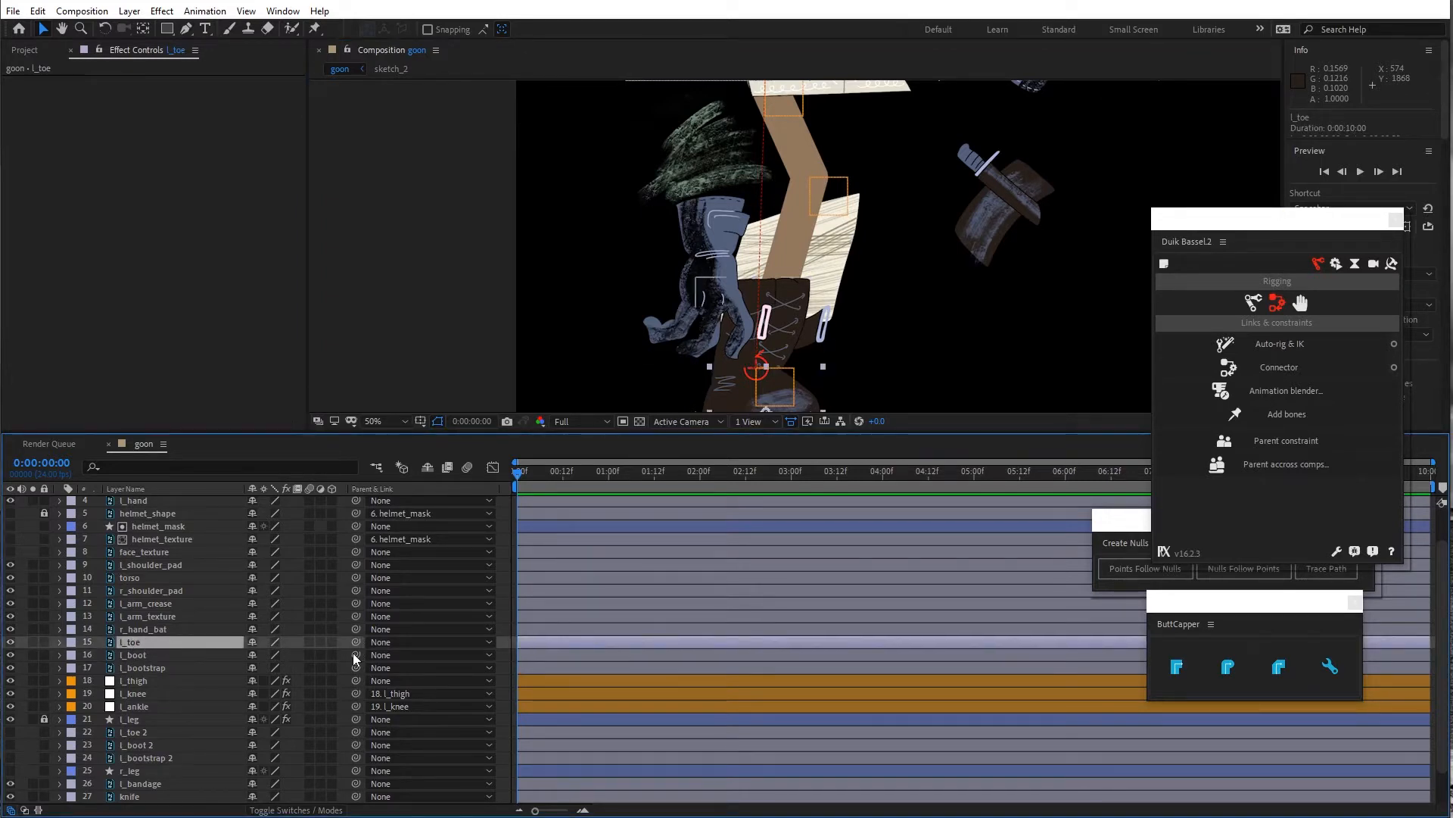
{"action": "left_click_drag", "start_coordinate": [355, 642], "coordinate": [186, 657]}
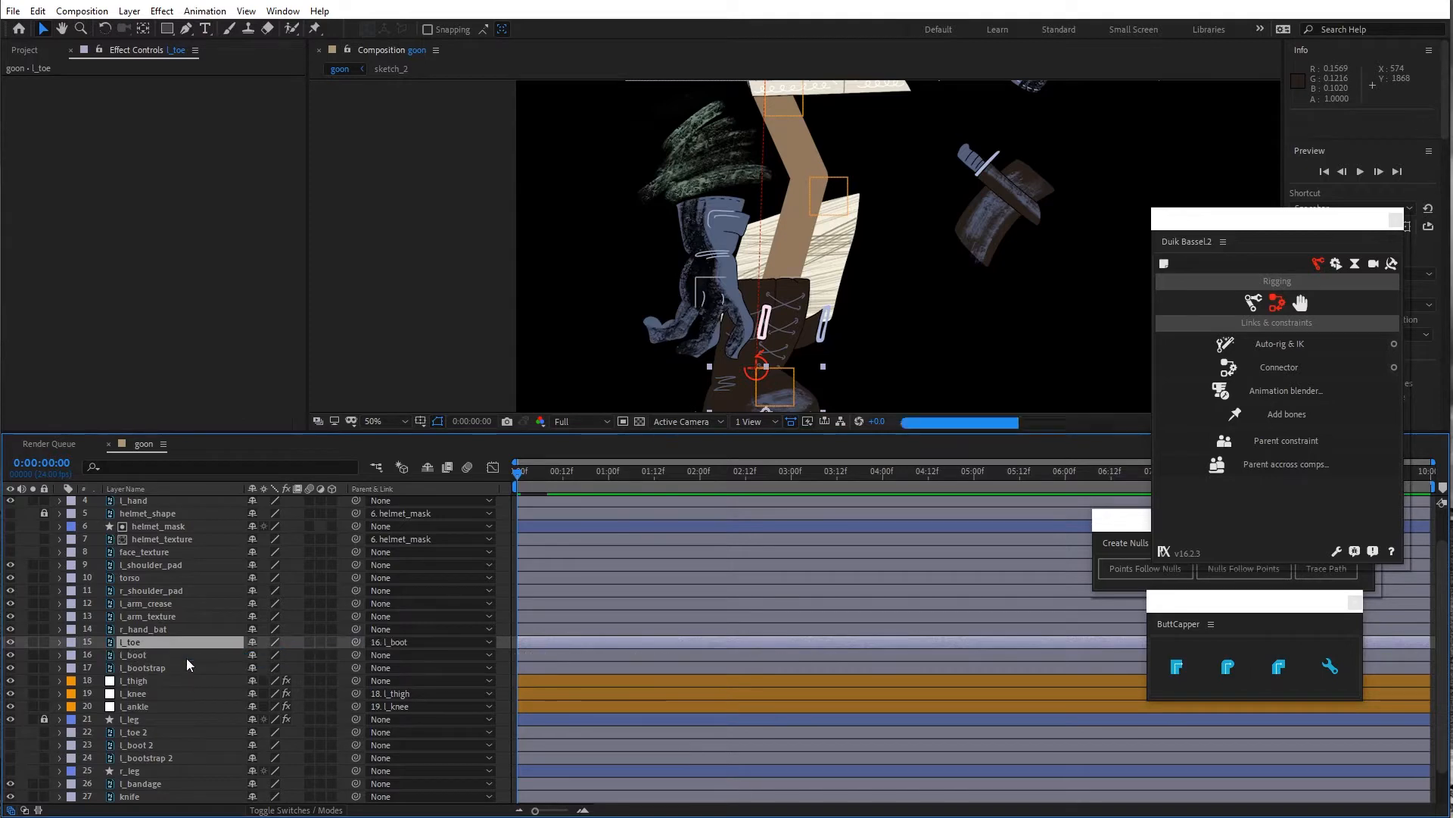
{"action": "left_click", "coordinate": [330, 654]}
{"action": "mouse_move", "coordinate": [354, 655]}
{"action": "left_mouse_down"}
{"action": "mouse_move", "coordinate": [190, 674]}
{"action": "mouse_move", "coordinate": [424, 665]}
{"action": "mouse_move", "coordinate": [356, 655]}
{"action": "left_mouse_up"}
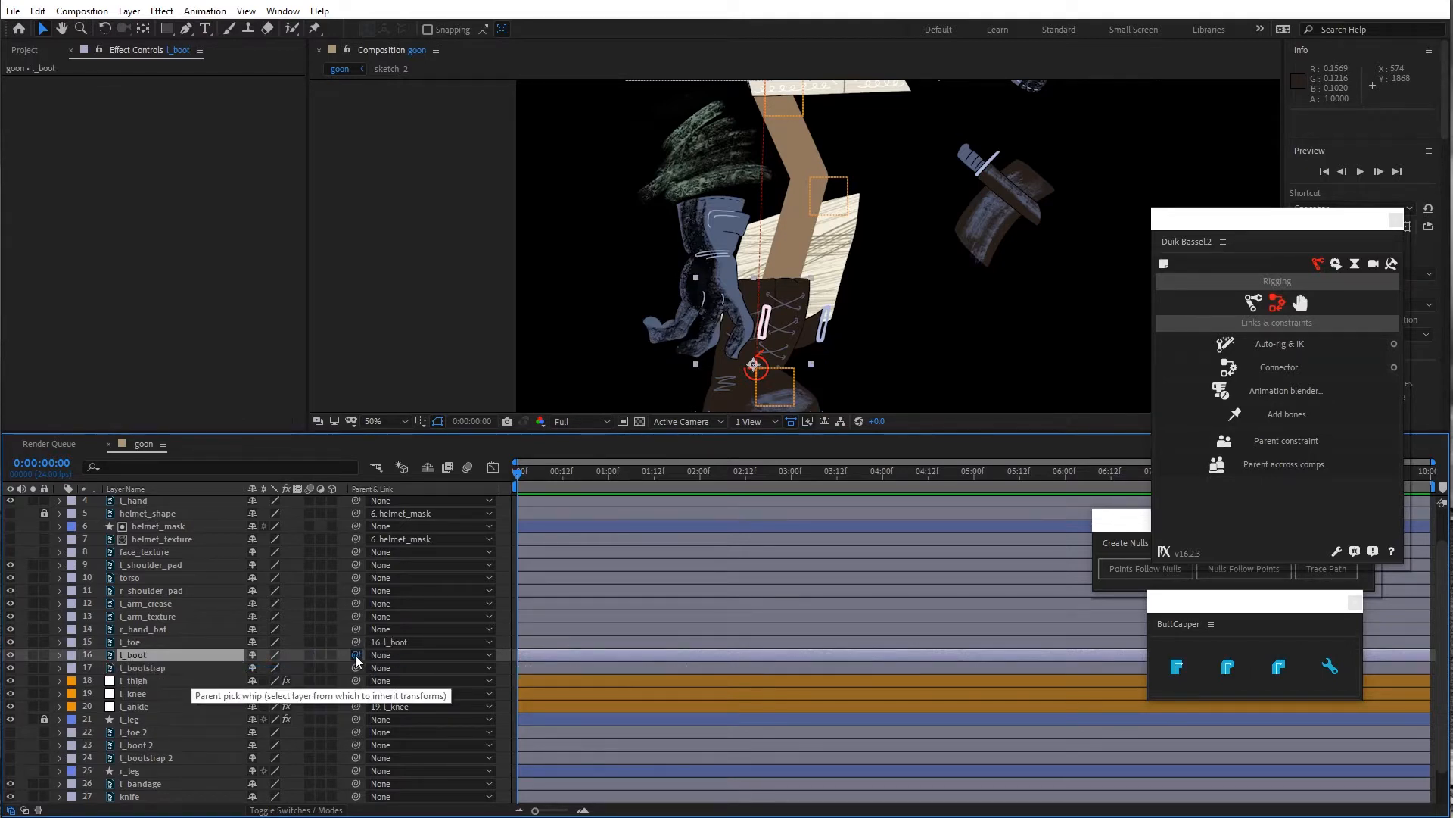
{"action": "left_click", "coordinate": [209, 665]}
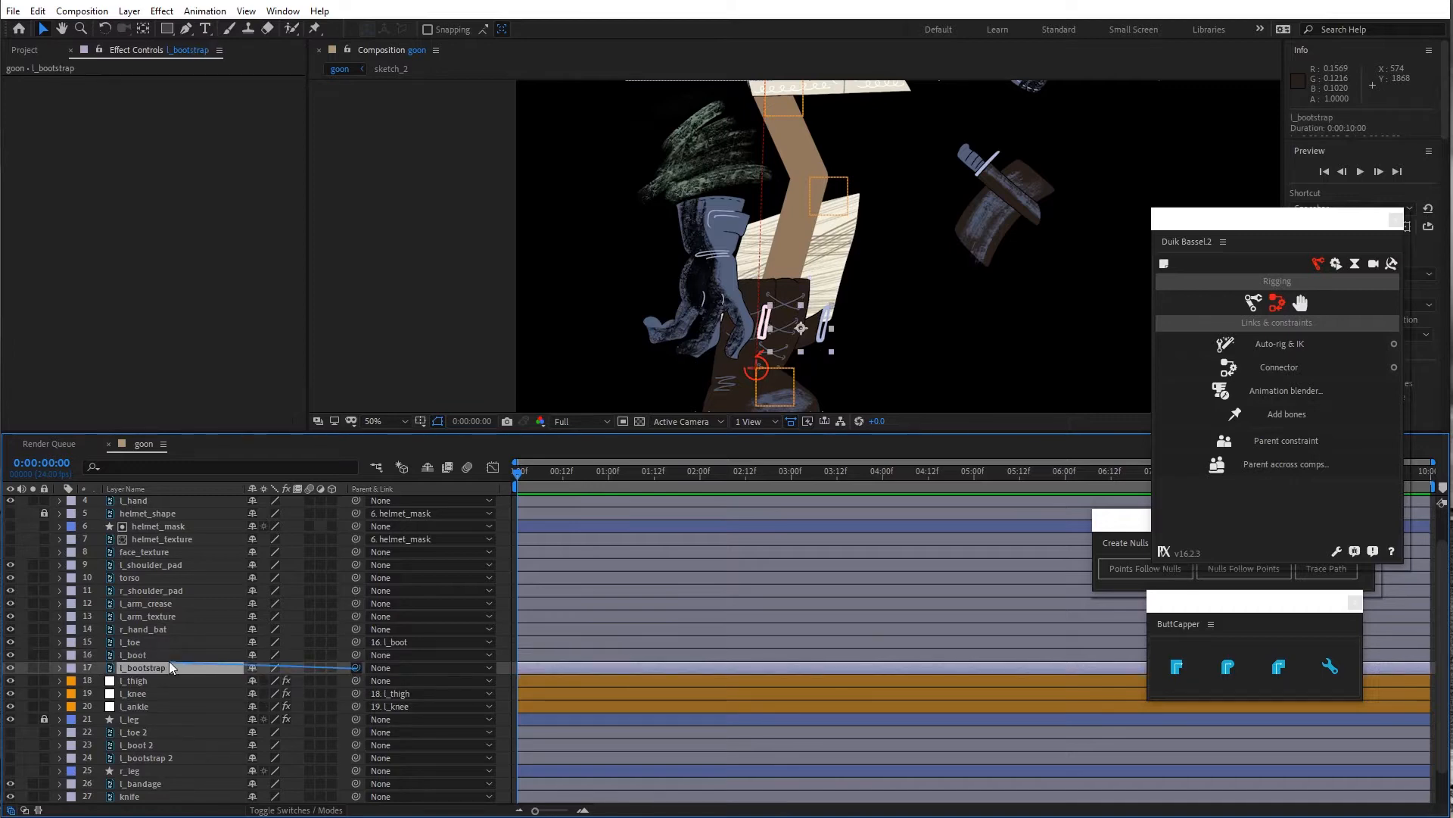
{"action": "left_click_drag", "start_coordinate": [169, 660], "coordinate": [165, 656]}
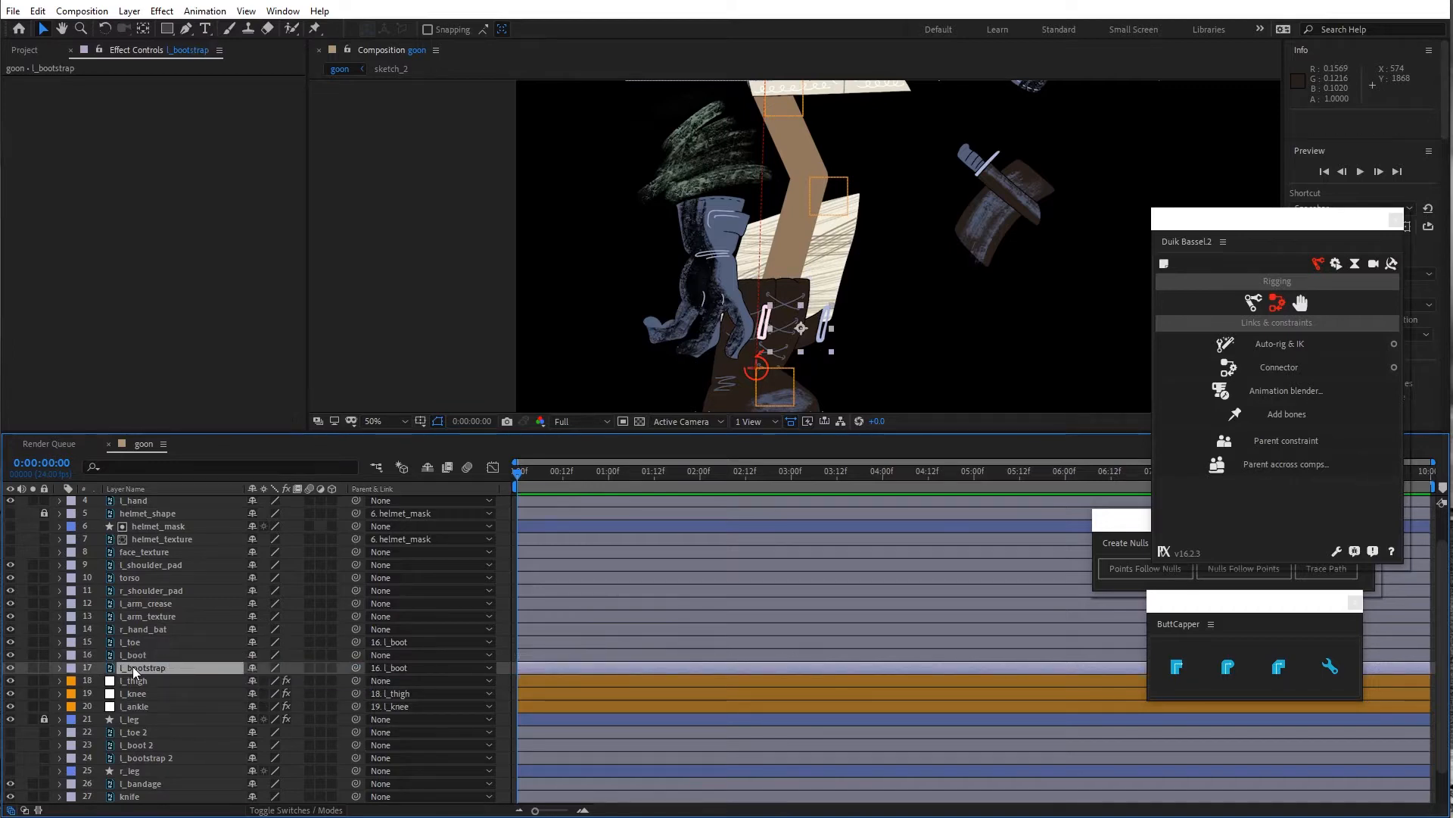
Parent l_boot to the l_ankle null, switch its parent to the l_knee null, and deselect the layer
{"action": "left_click", "coordinate": [133, 656]}
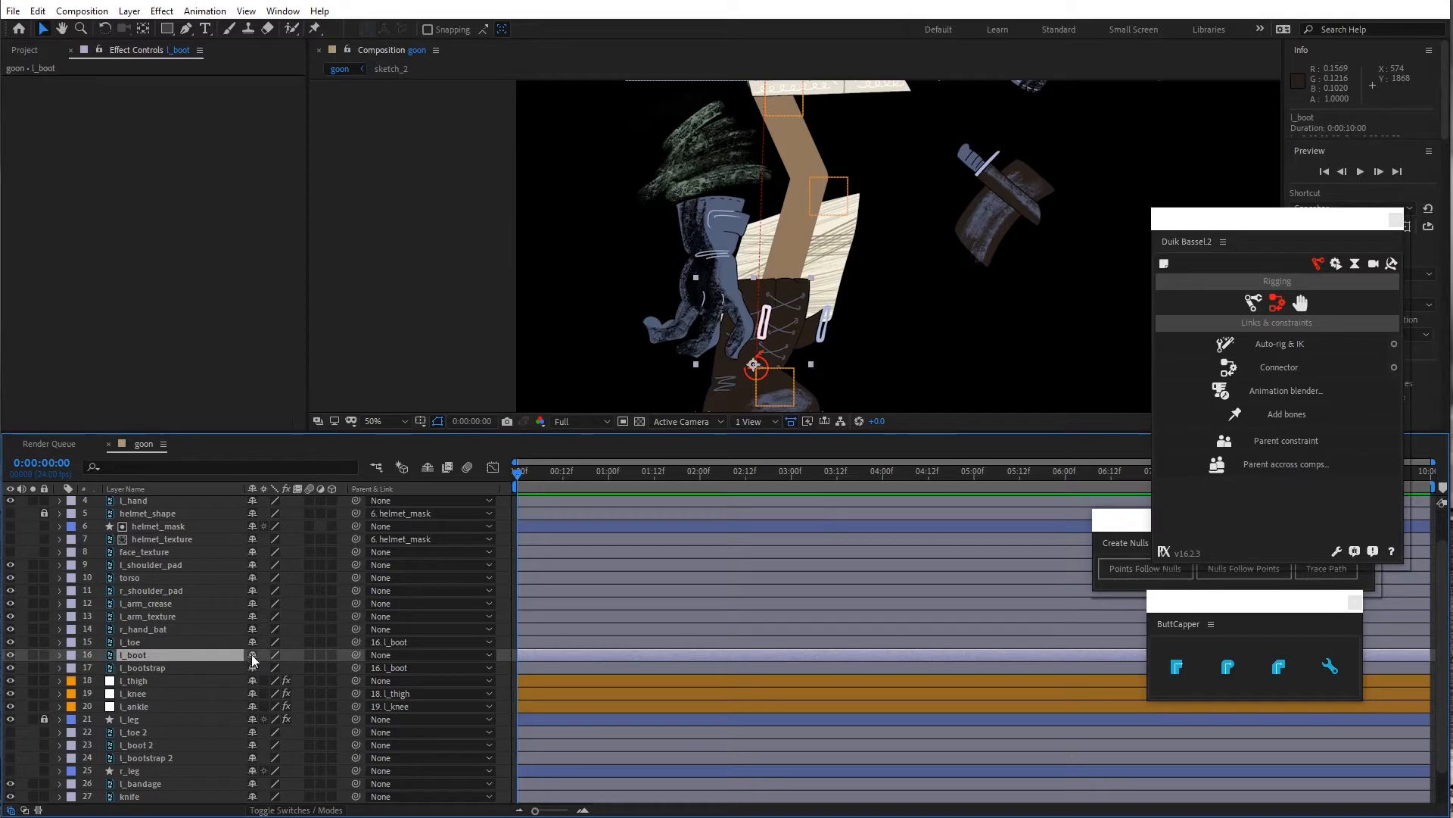
{"action": "left_click_drag", "start_coordinate": [355, 651], "coordinate": [130, 707]}
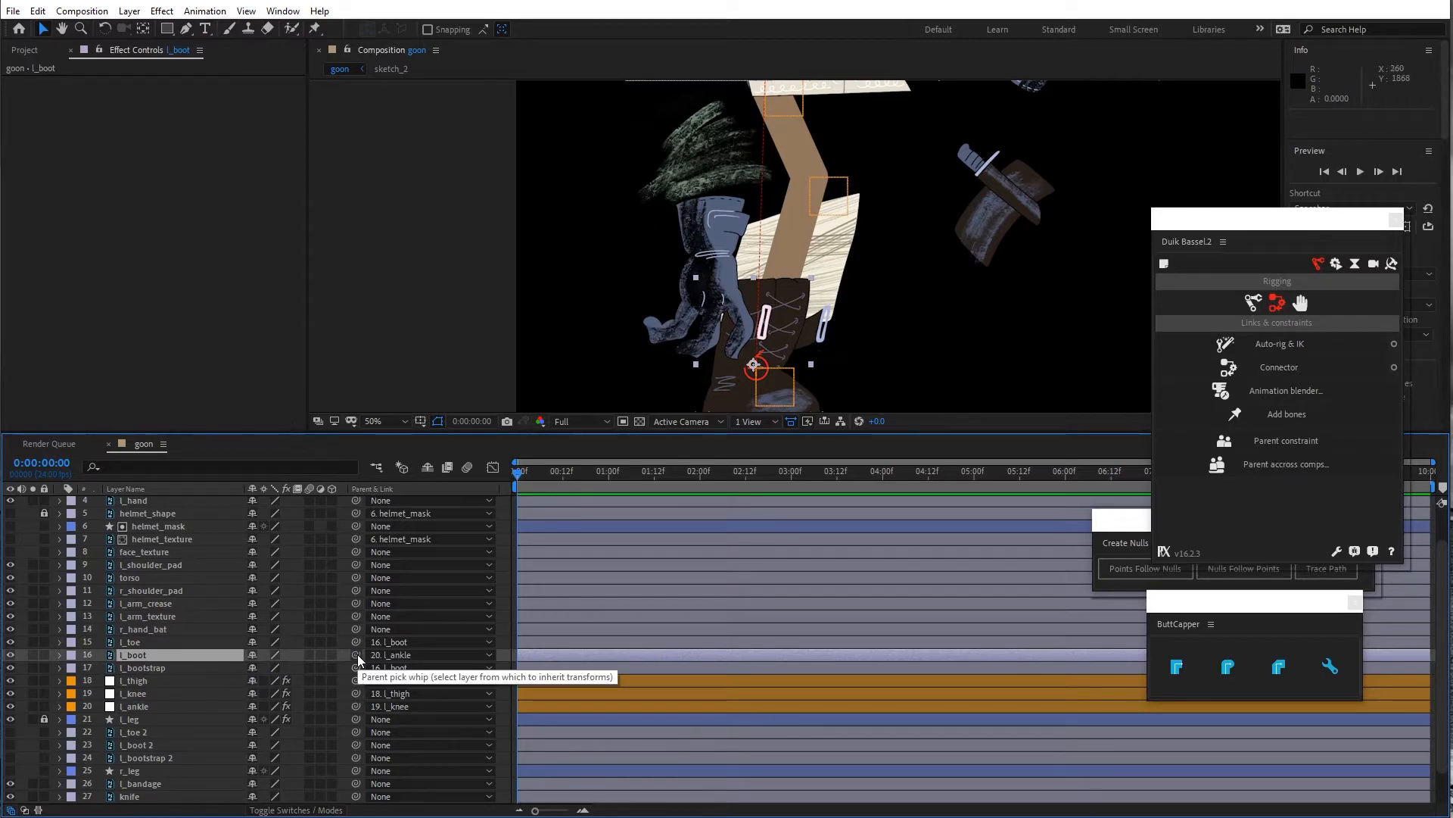
{"action": "left_click_drag", "start_coordinate": [356, 654], "coordinate": [166, 696]}
{"action": "left_click", "coordinate": [589, 346]}
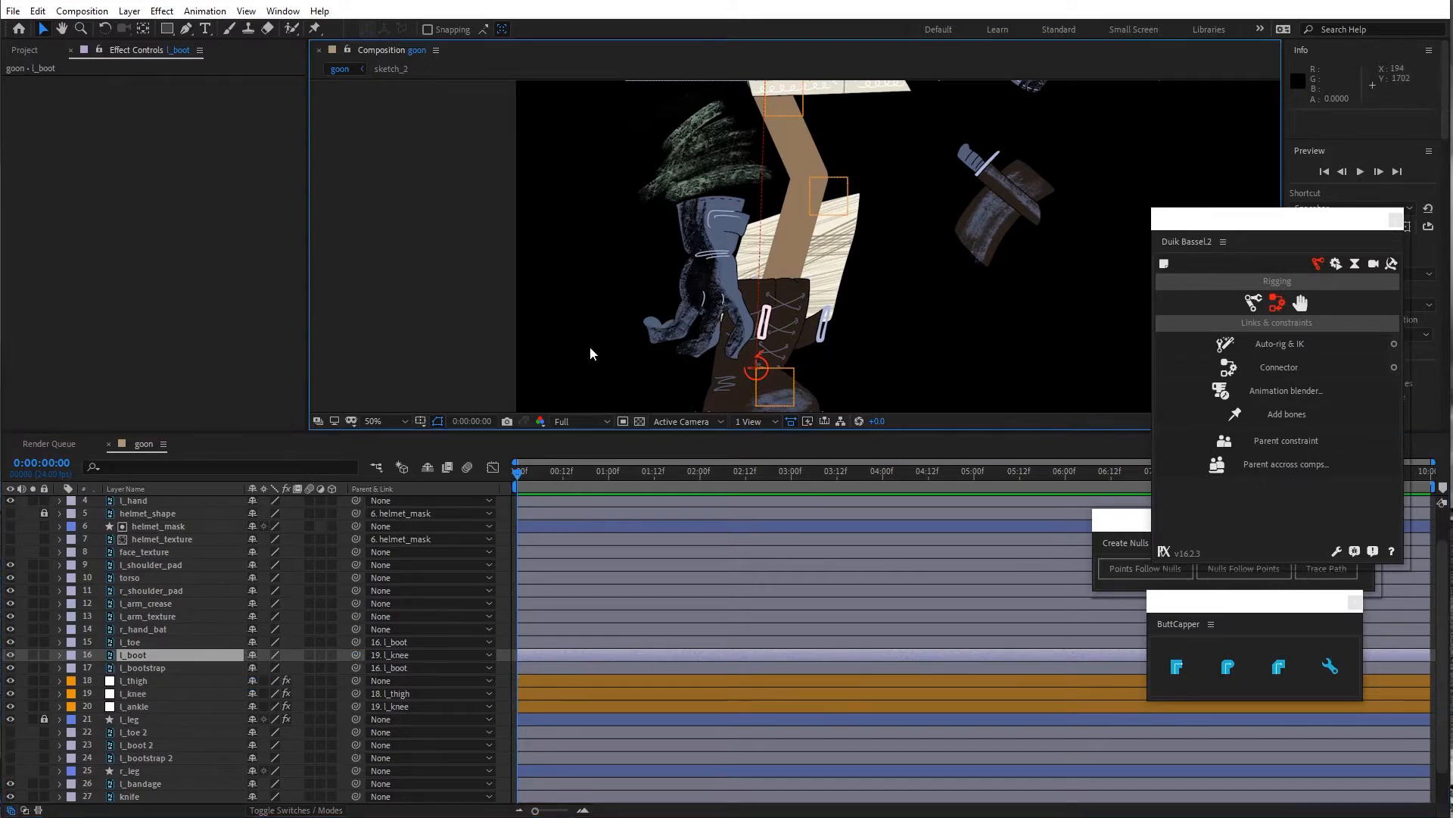
{"action": "left_click", "coordinate": [755, 368]}
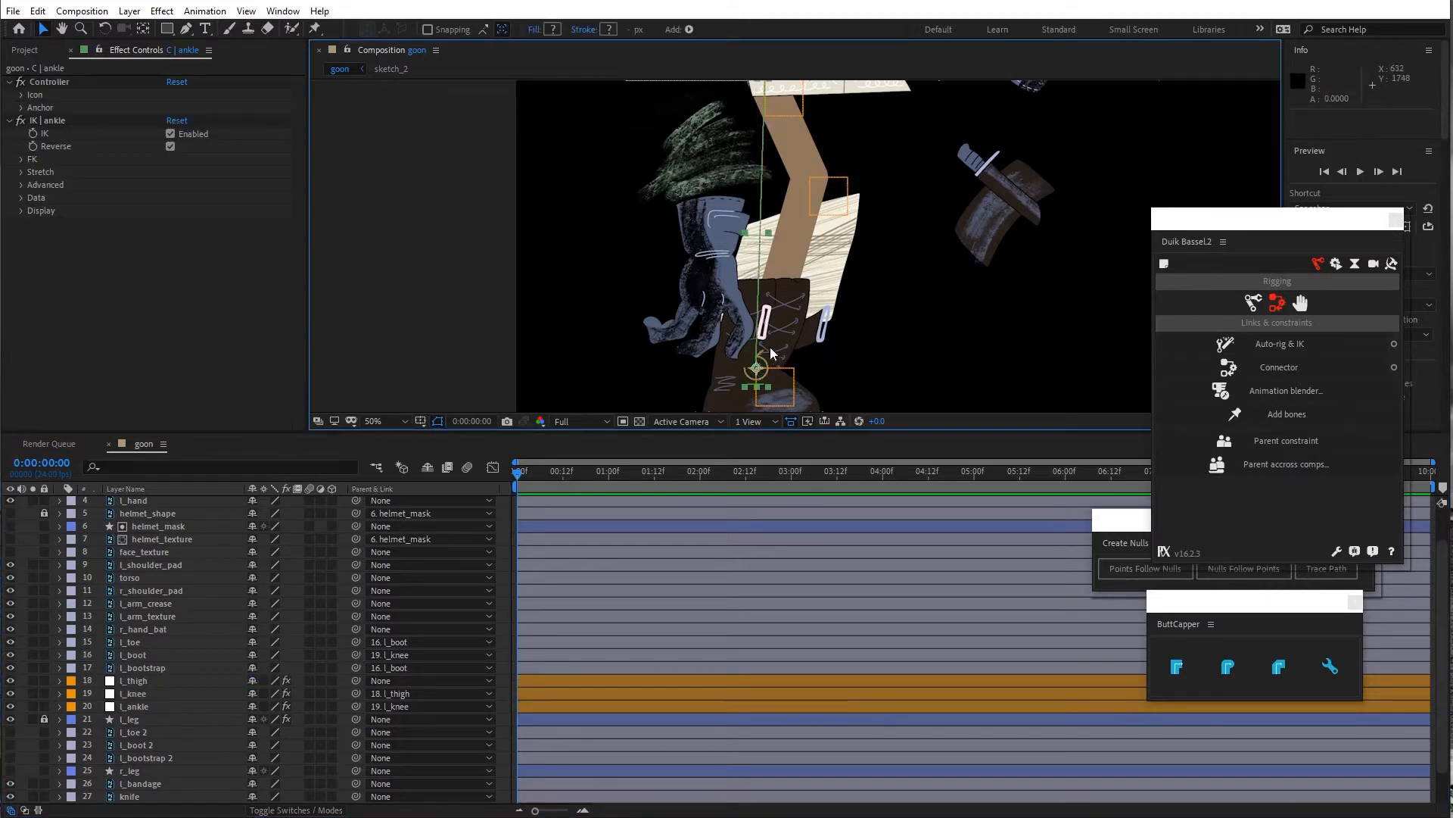
{"action": "left_click", "coordinate": [523, 389]}
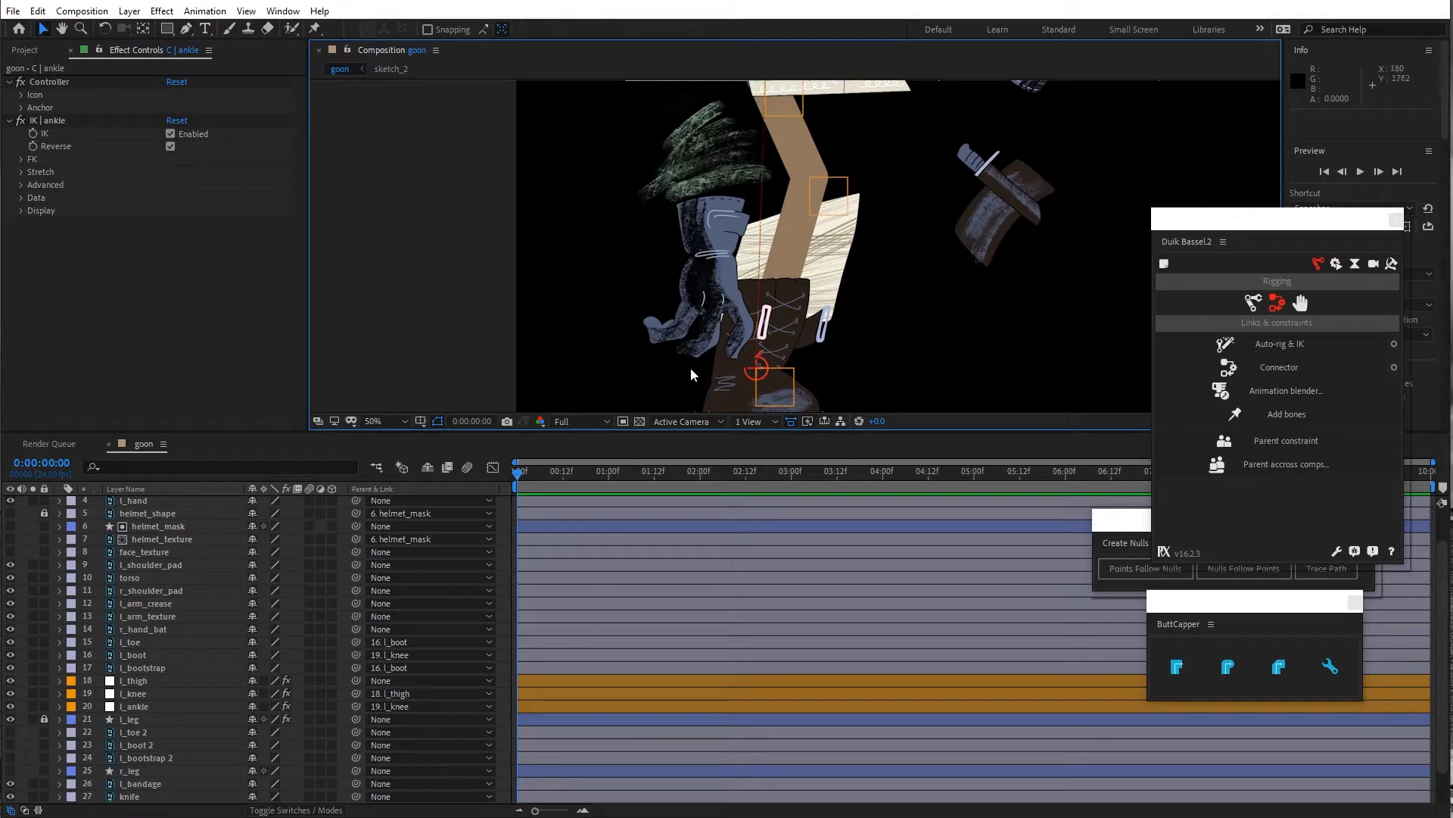
Test how the left boot follows the leg by raising the ankle controller, and undo the move
{"action": "left_click", "coordinate": [752, 364]}
{"action": "left_click_drag", "start_coordinate": [756, 368], "coordinate": [793, 316]}
{"action": "key", "text": "ctrl+z"}
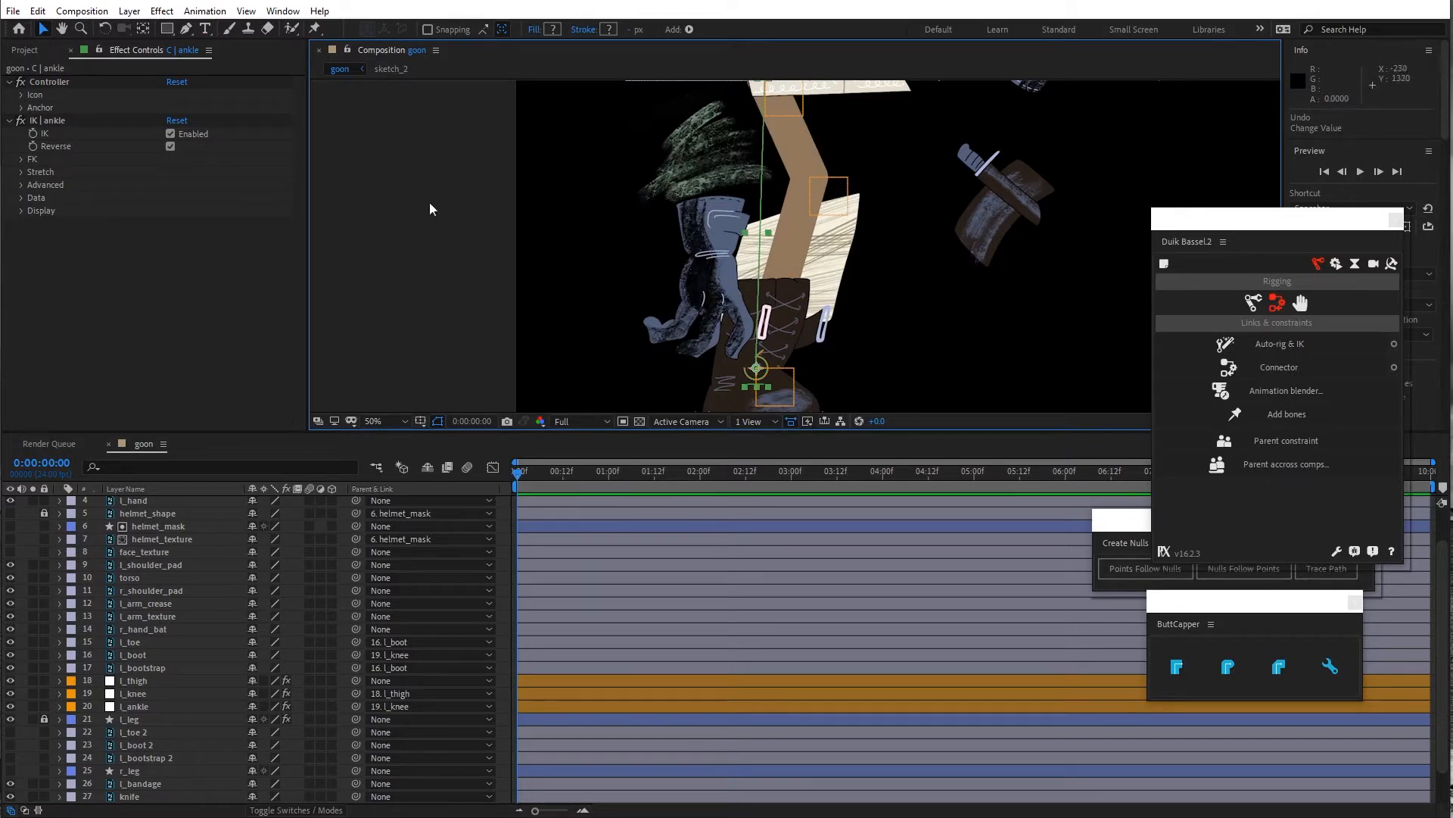
Reveal the C | ankle IK's Stretch settings, test the leg's stretching by pulling the controller outward, and undo the move
{"action": "scroll", "coordinate": [792, 289], "scroll_direction": "down", "scroll_amount": 2}
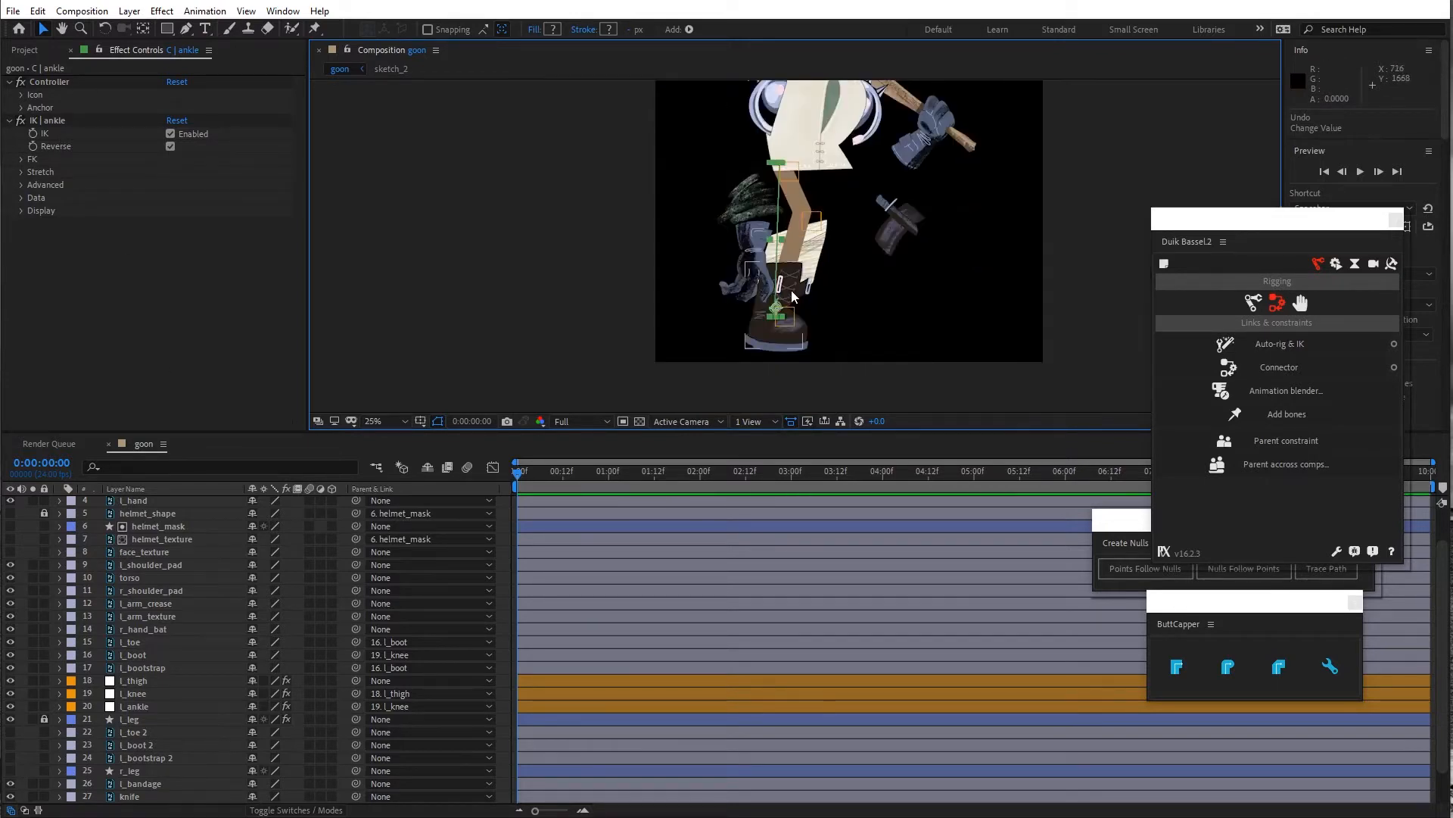
{"action": "left_click_drag", "start_coordinate": [811, 267], "coordinate": [748, 303]}
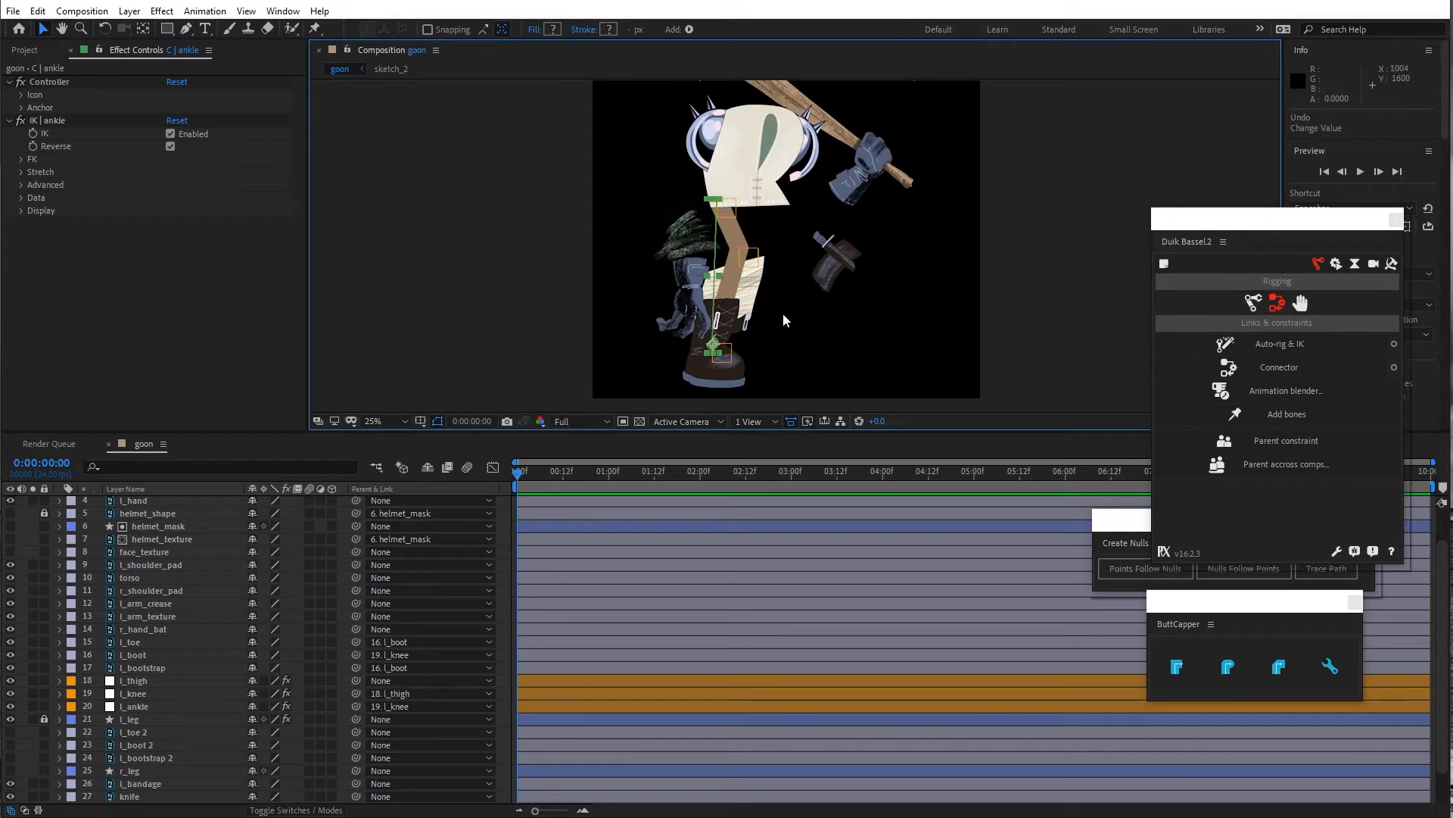
{"action": "left_click", "coordinate": [22, 172]}
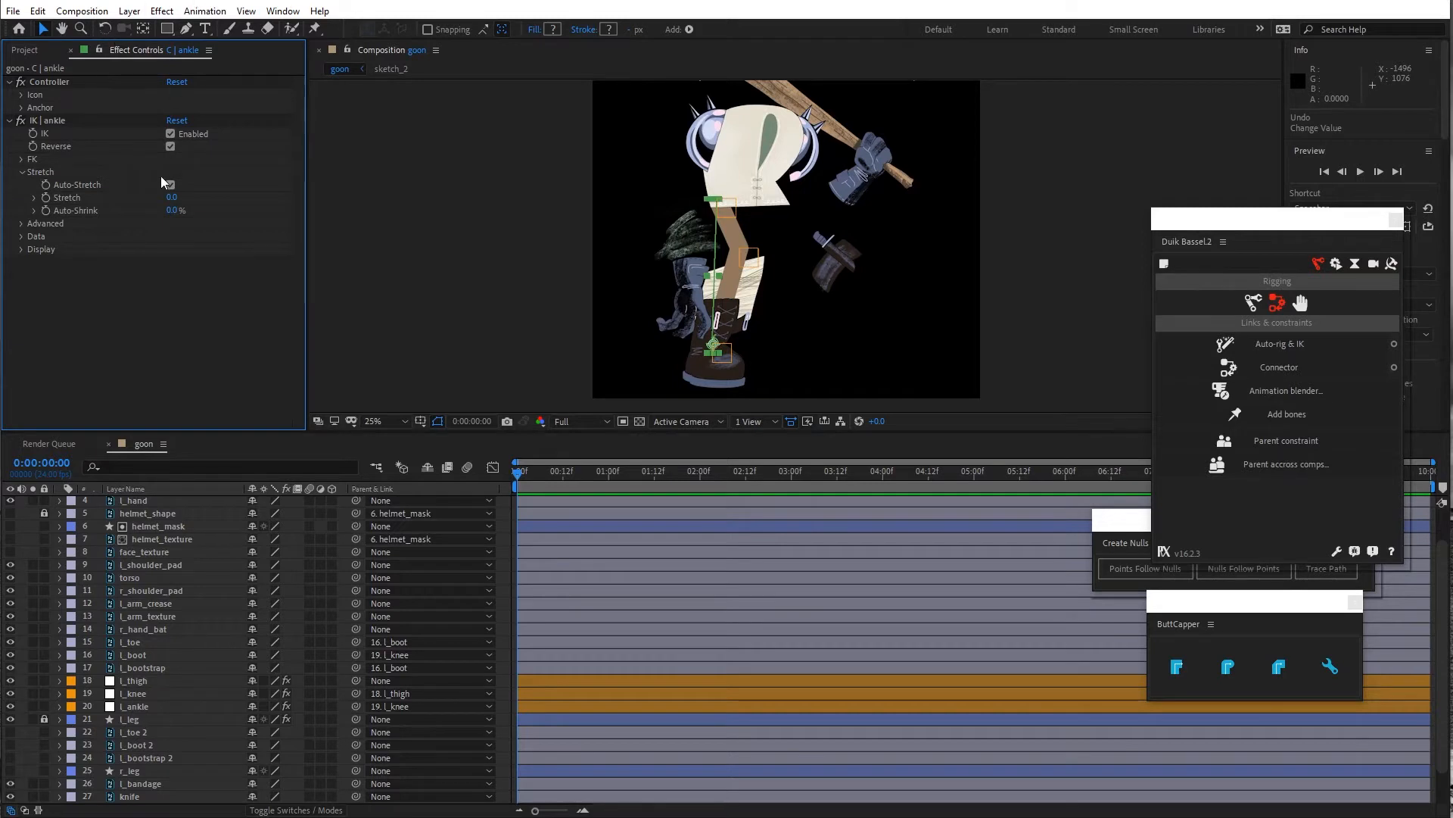
{"action": "left_click_drag", "start_coordinate": [713, 344], "coordinate": [666, 360]}
{"action": "key", "text": "ctrl+z"}
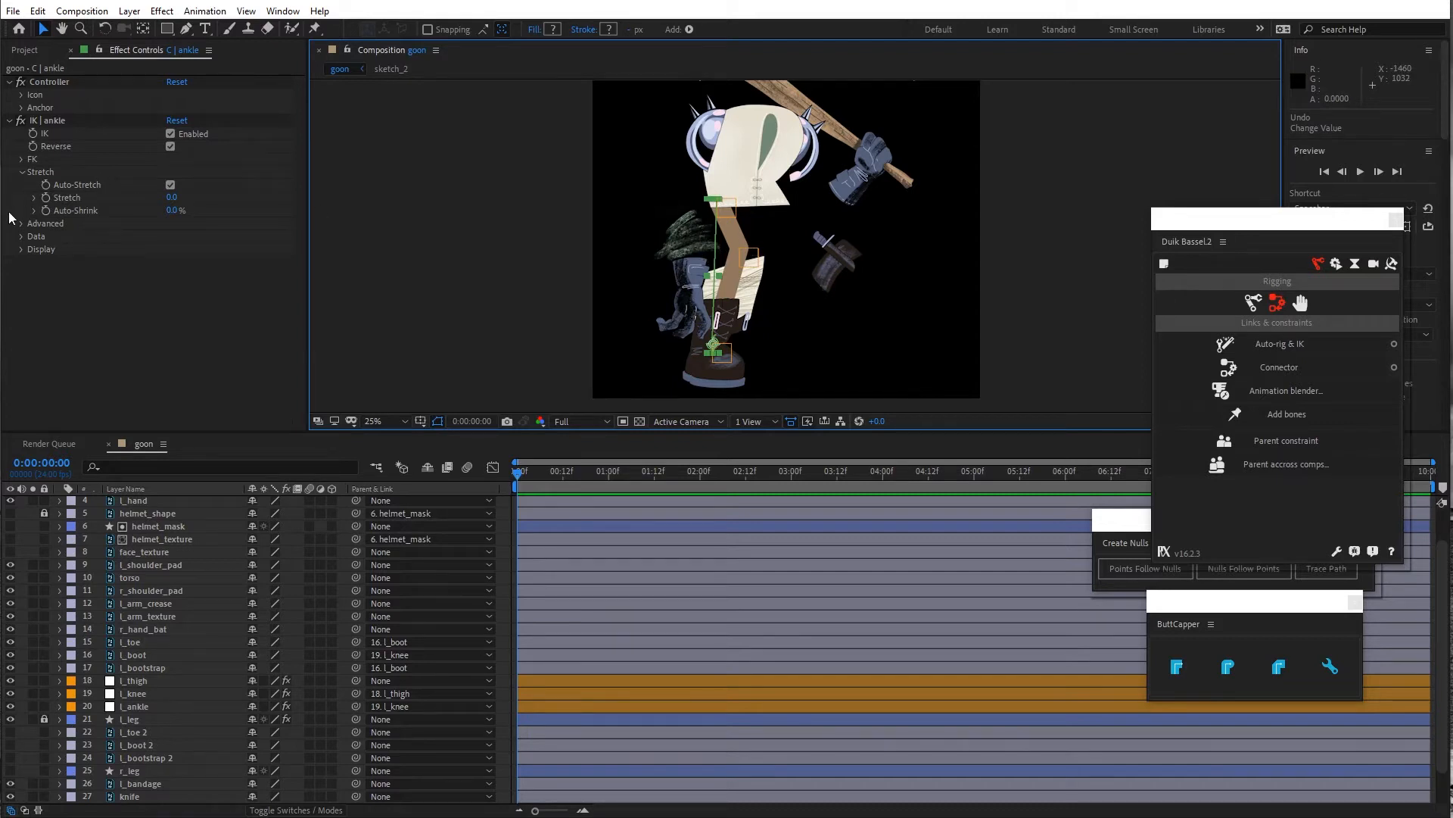
Turn off Auto-Stretch for the C | ankle IK, and undo a test move of the controller
{"action": "left_click", "coordinate": [170, 185]}
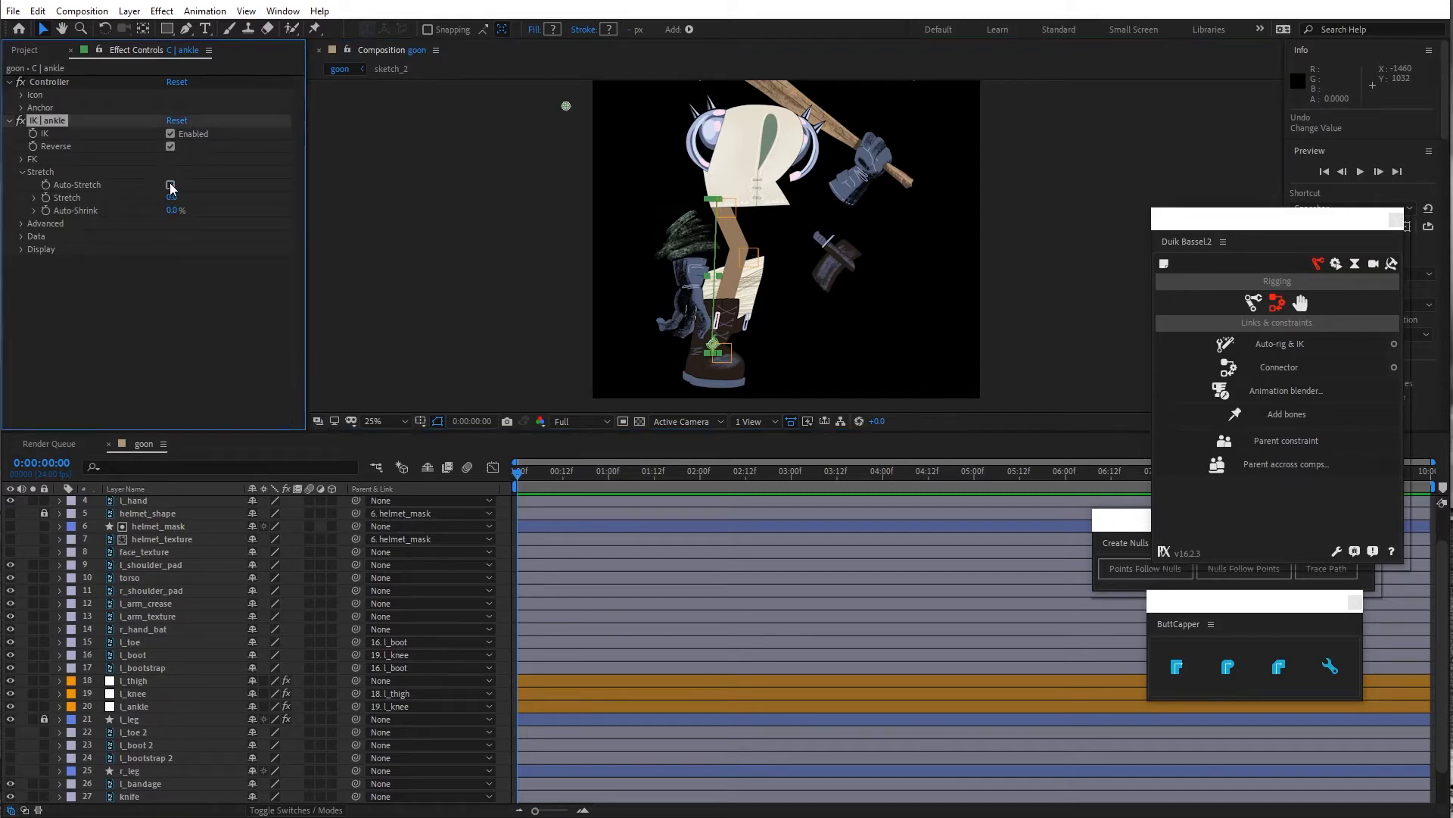
{"action": "left_click", "coordinate": [402, 341]}
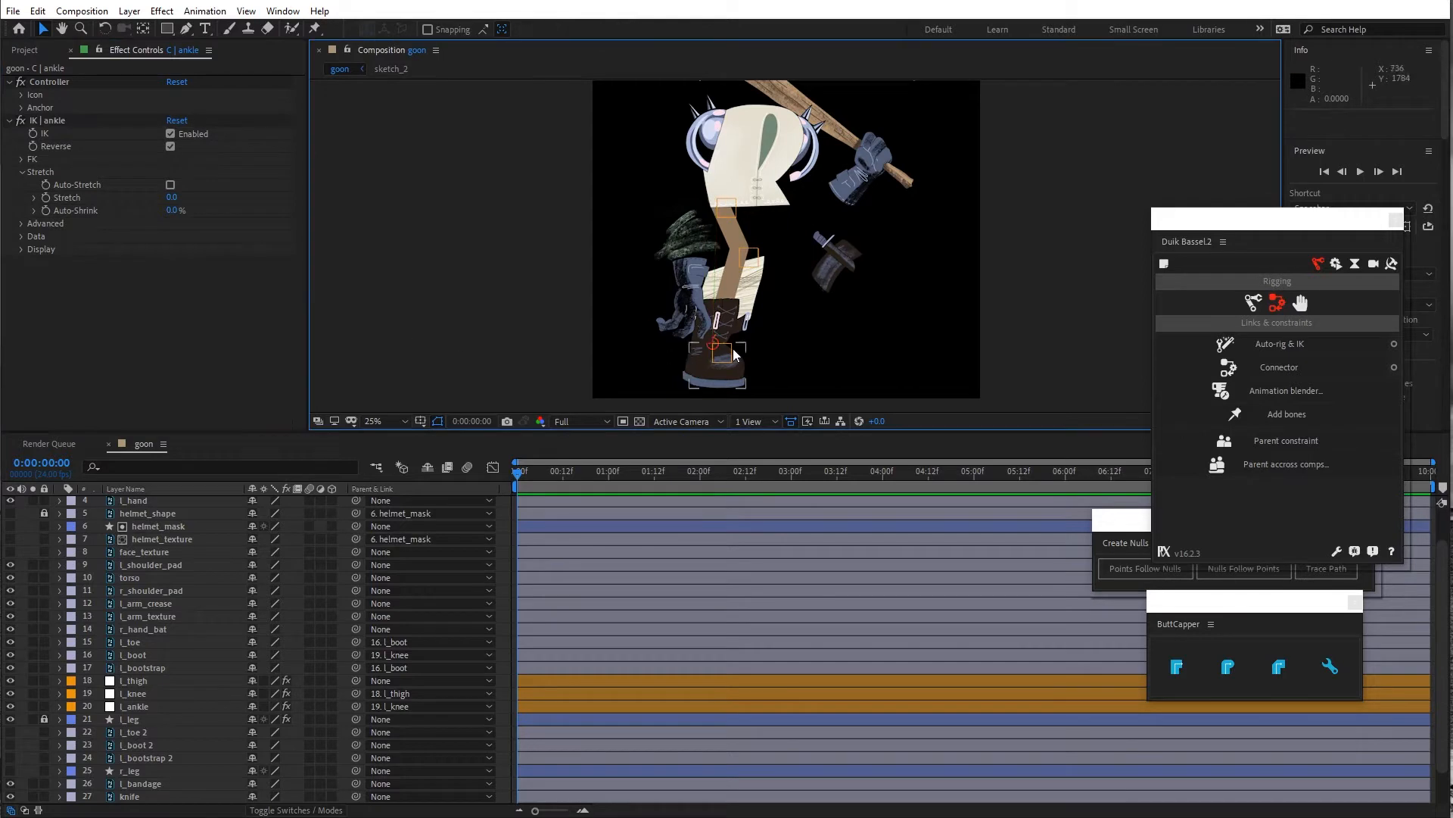
{"action": "left_click_drag", "start_coordinate": [713, 343], "coordinate": [676, 325]}
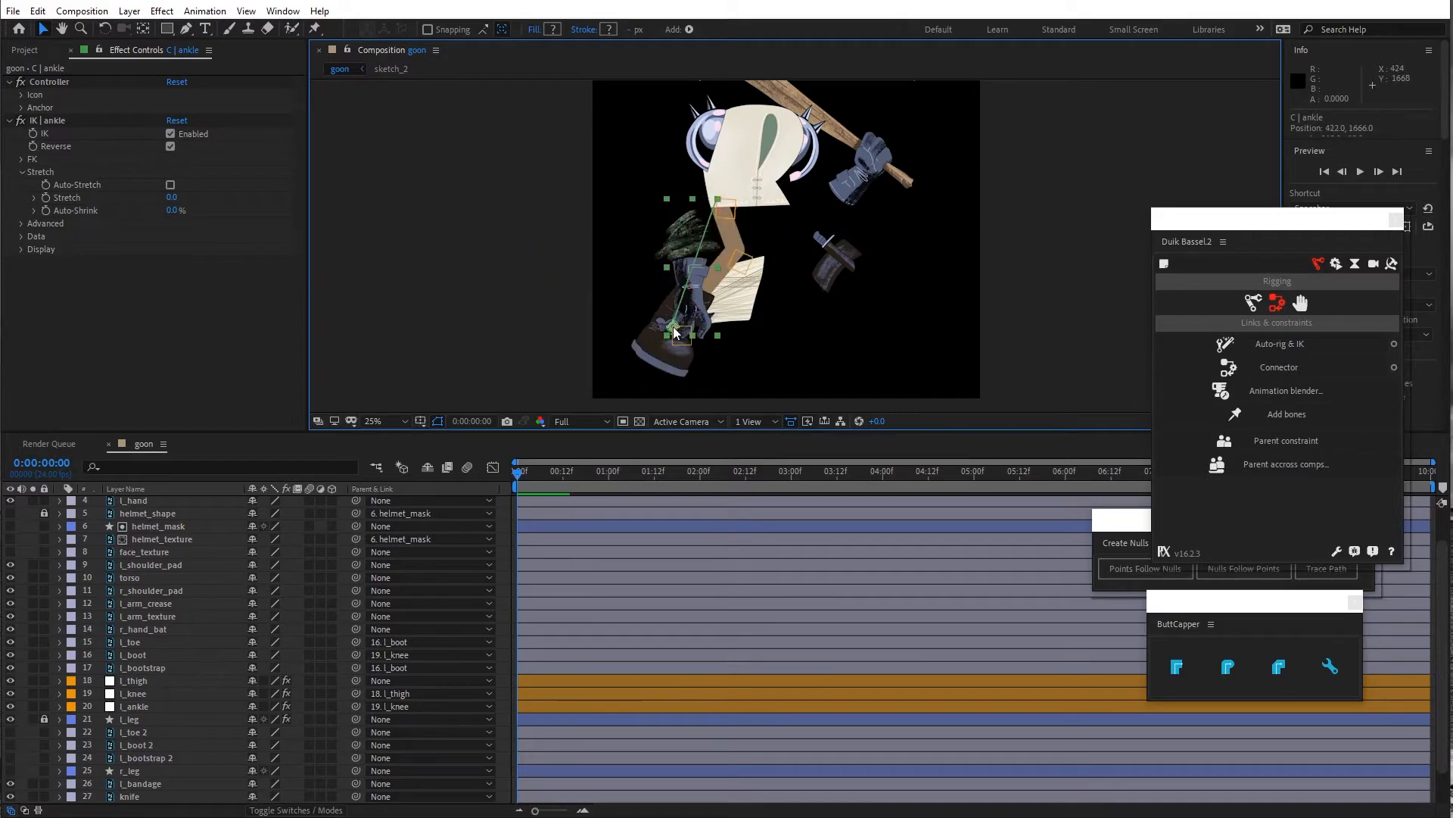
{"action": "key", "text": "ctrl+z"}
Save the project
{"action": "left_click", "coordinate": [13, 11]}
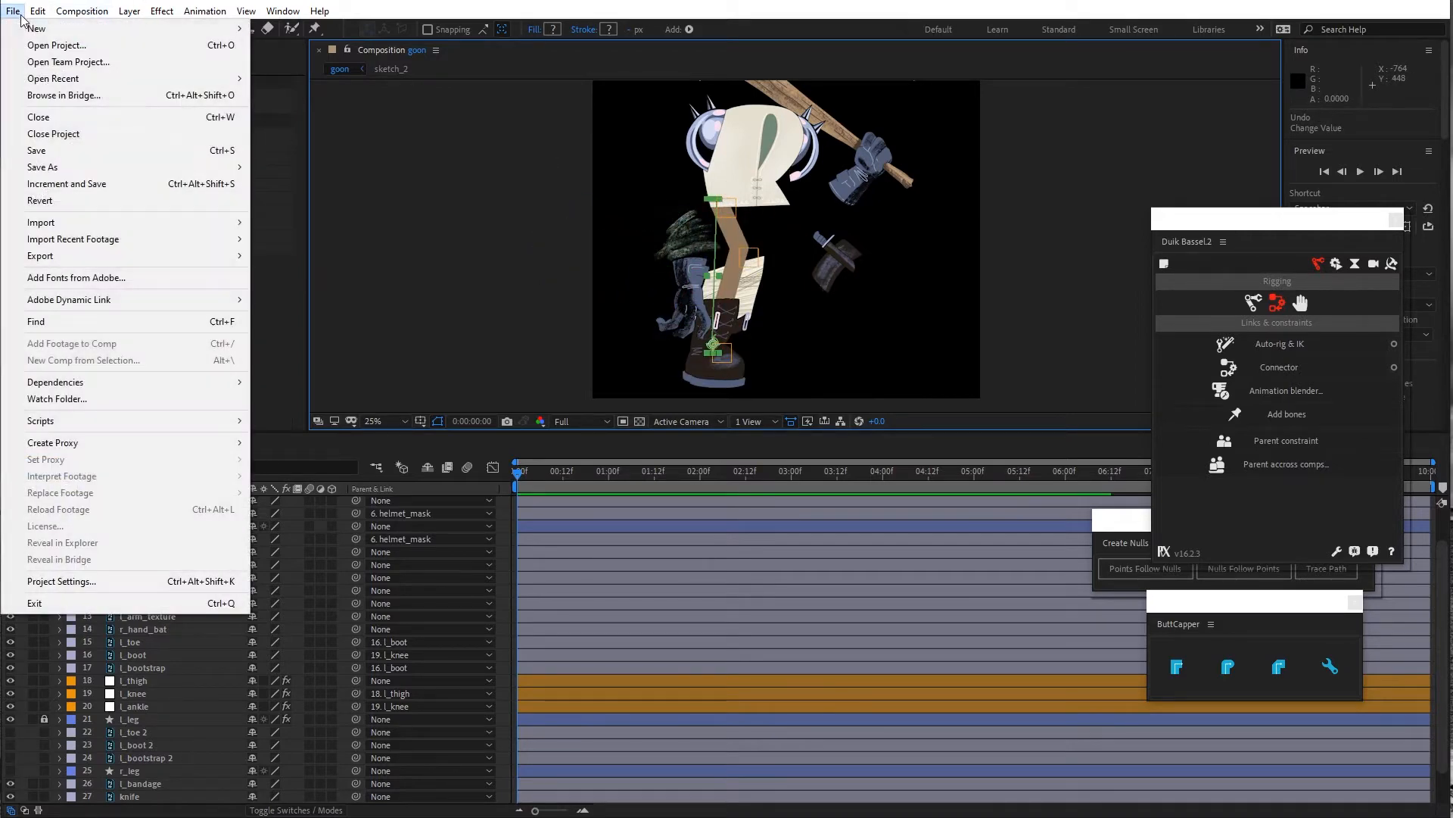
{"action": "left_click", "coordinate": [35, 151]}
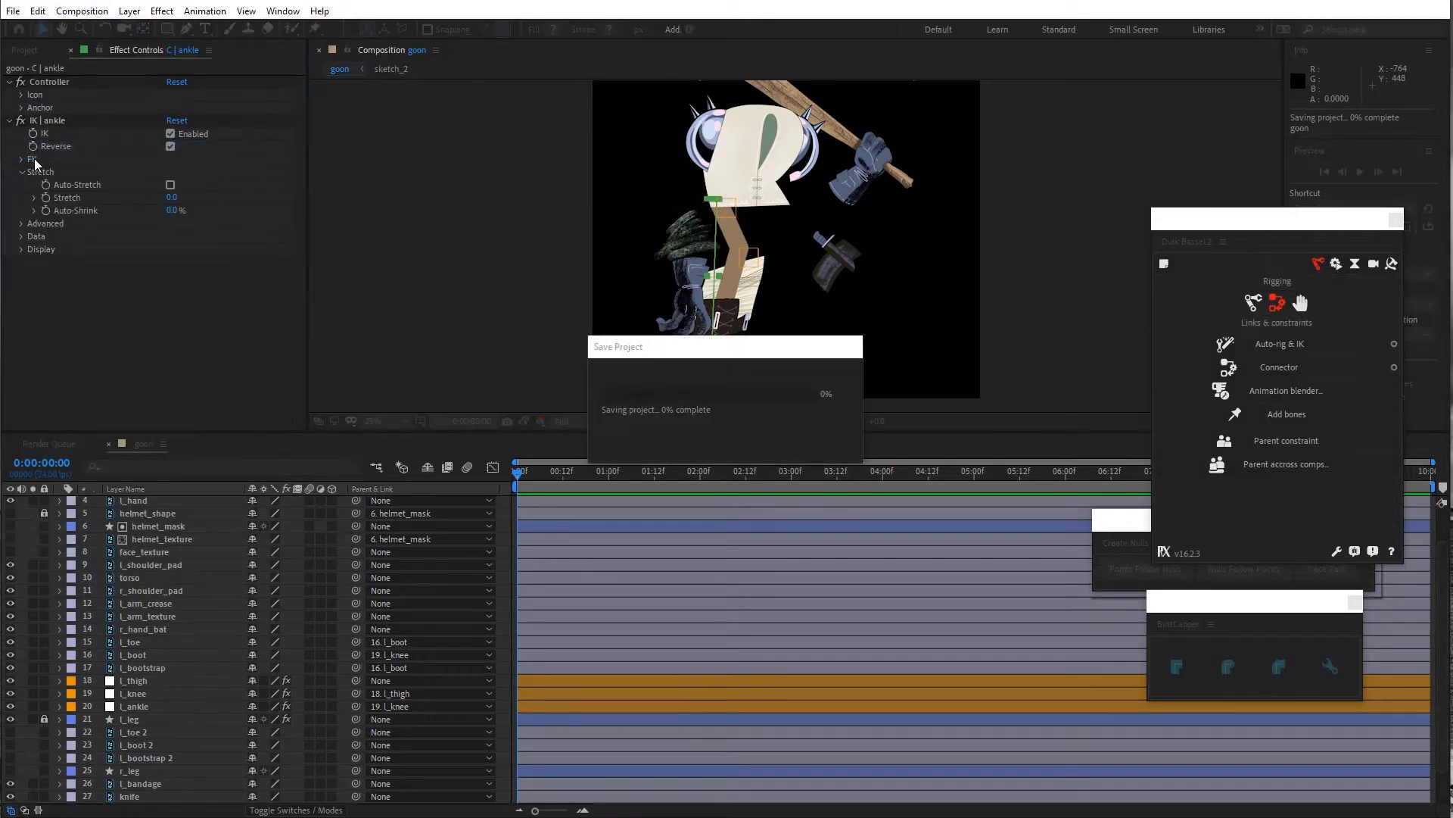
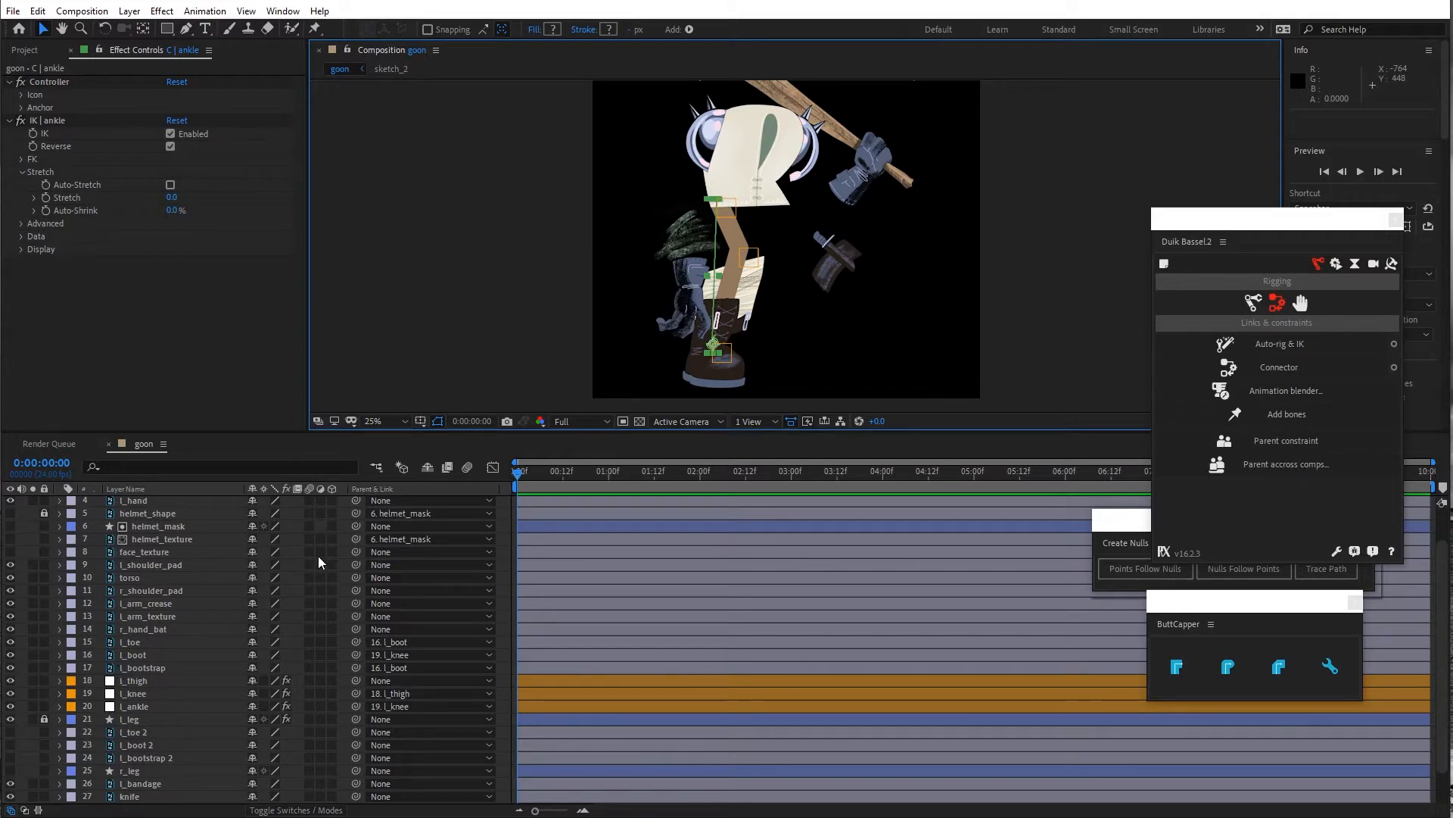
Show r_leg, move it beside the left leg, and reshape its Path 1 by shifting the hip, knee and ankle points
{"action": "left_click", "coordinate": [144, 773]}
{"action": "left_click_drag", "start_coordinate": [755, 299], "coordinate": [800, 298]}
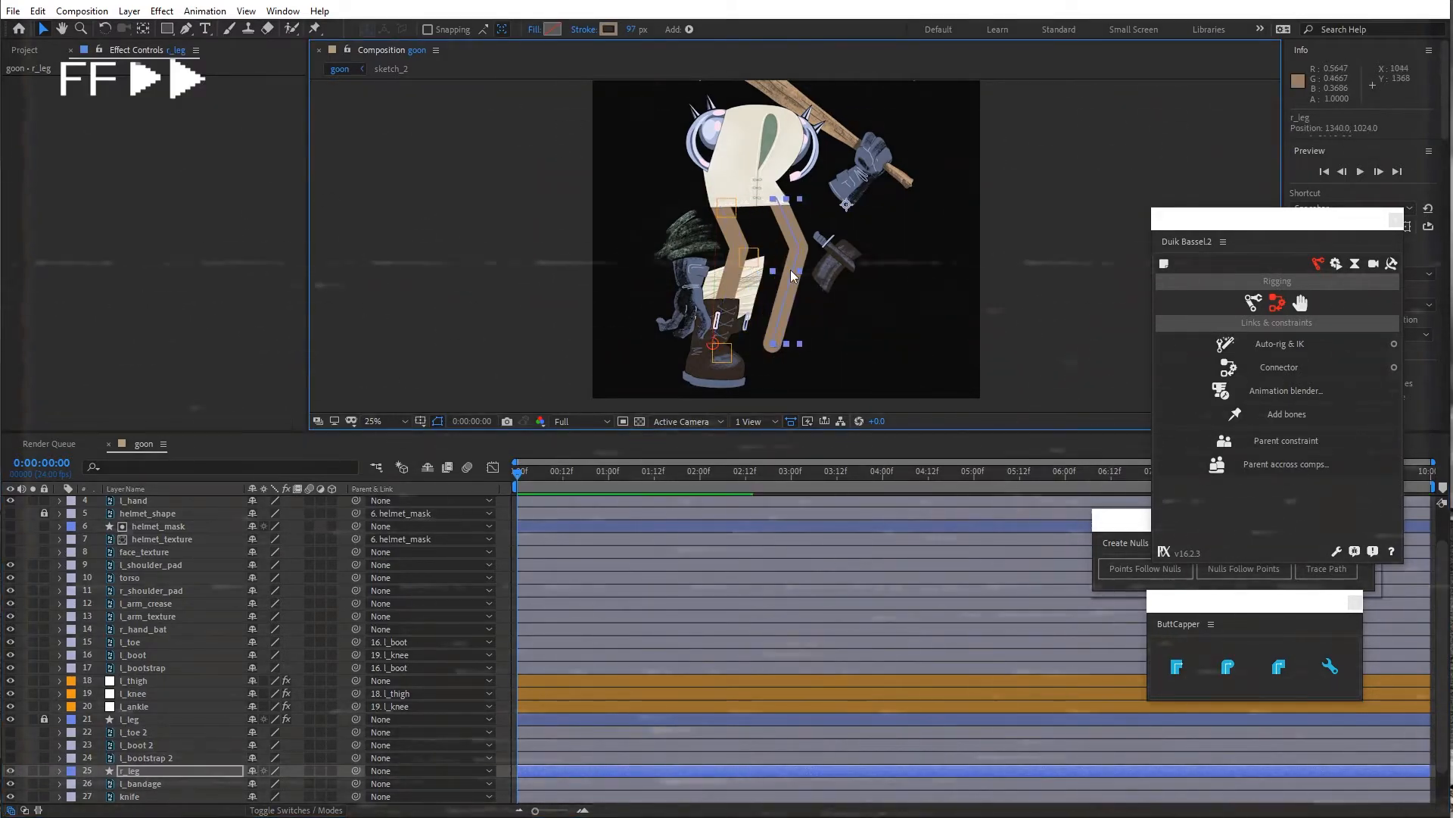
{"action": "scroll", "coordinate": [795, 288], "scroll_direction": "up", "scroll_amount": 2}
{"action": "left_click", "coordinate": [60, 771]}
{"action": "left_click", "coordinate": [73, 784]}
{"action": "scroll", "coordinate": [95, 757], "scroll_direction": "down", "scroll_amount": 3}
{"action": "left_click", "coordinate": [144, 695]}
{"action": "key", "text": "ctrl+z"}
{"action": "left_click_drag", "start_coordinate": [759, 152], "coordinate": [750, 152]}
{"action": "left_click_drag", "start_coordinate": [803, 249], "coordinate": [809, 256]}
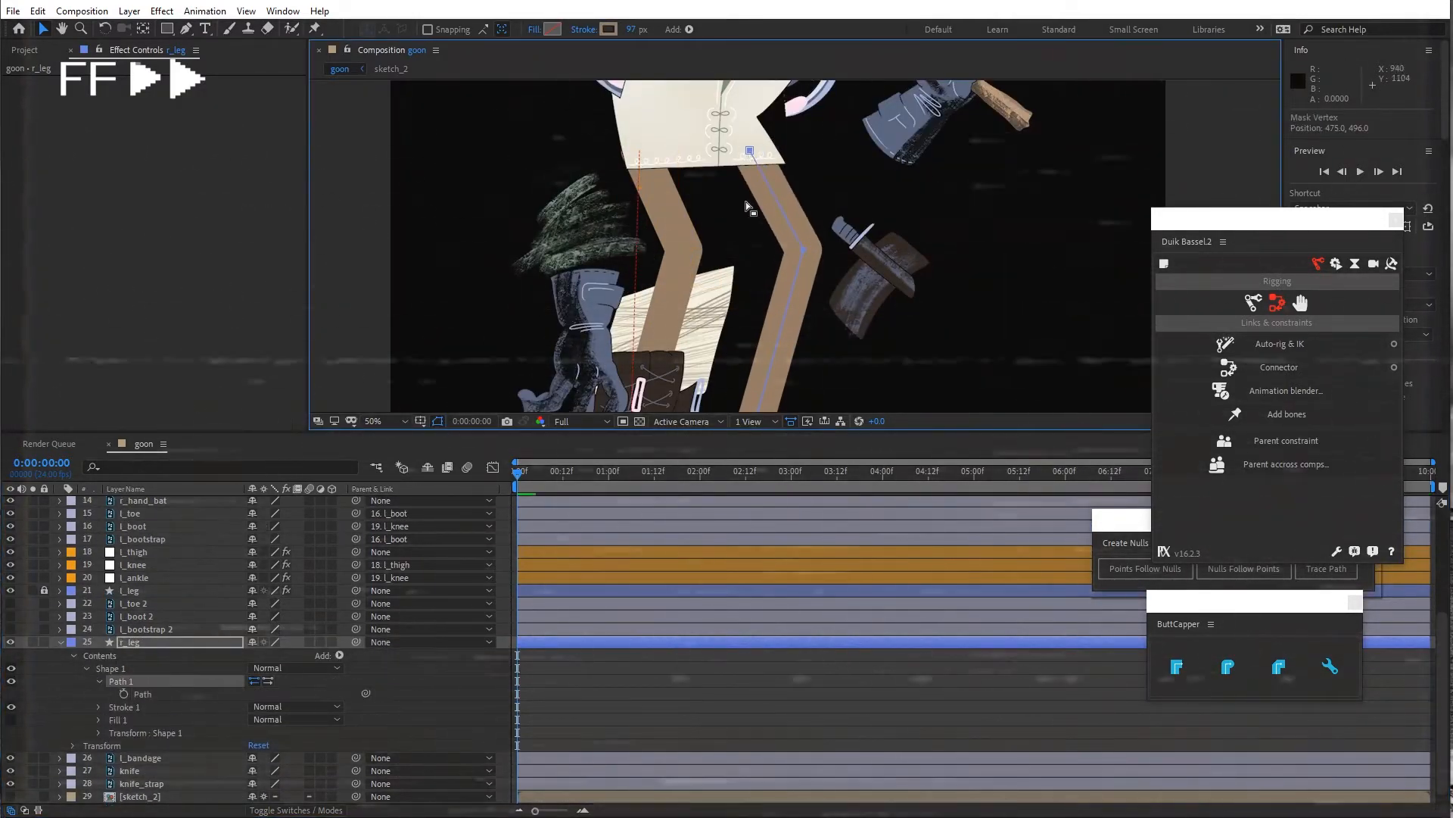
{"action": "scroll", "coordinate": [749, 211], "scroll_direction": "down", "scroll_amount": 2}
{"action": "left_click_drag", "start_coordinate": [769, 363], "coordinate": [825, 332]}
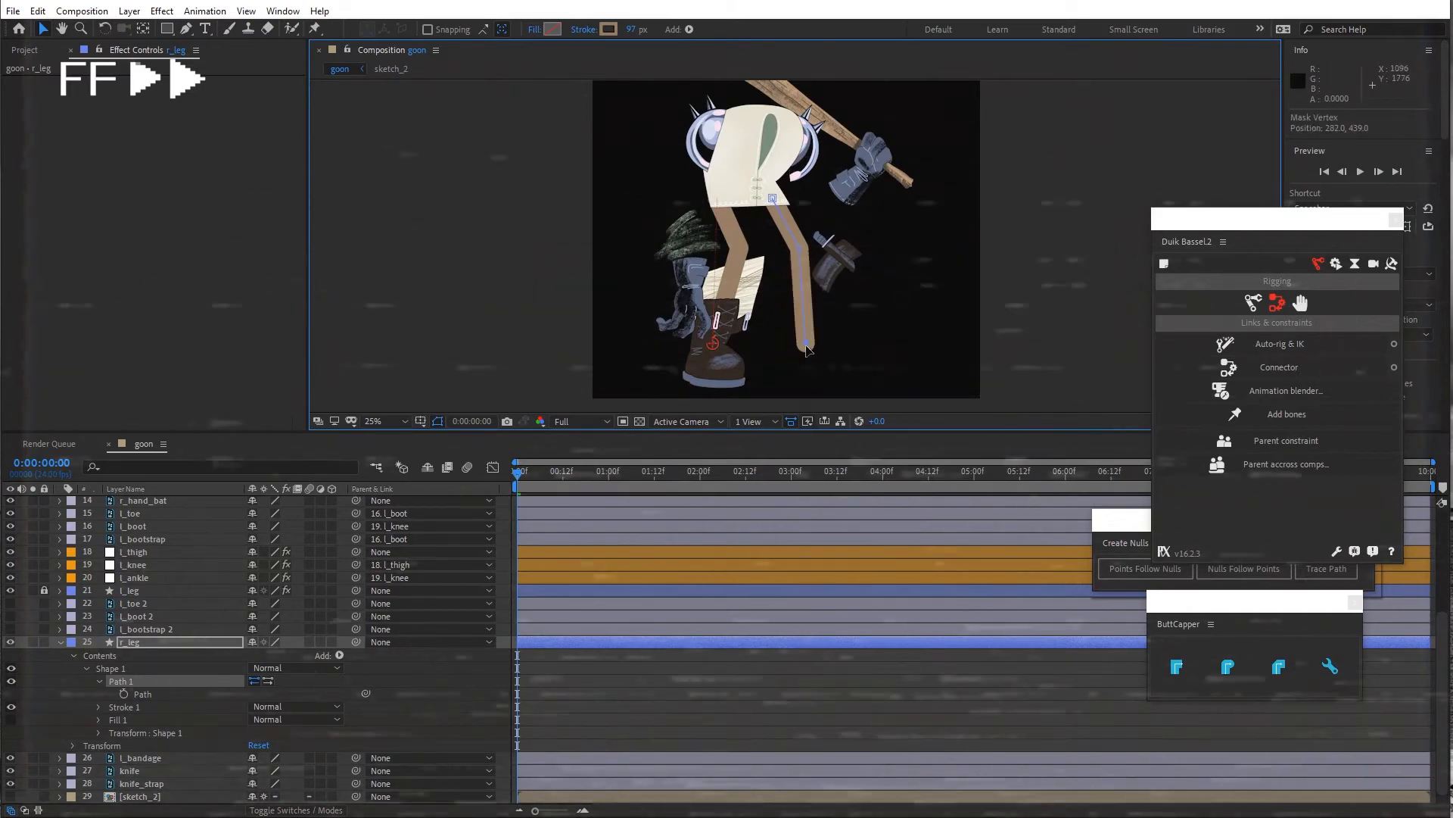
Create Points Follow Nulls controls from the r_leg path and rename the nulls r_thigh, r_knee and r_ankle
{"action": "left_click", "coordinate": [1146, 568]}
{"action": "key", "text": "Return"}
{"action": "type", "text": "r_thigh"}
{"action": "key", "text": "Tab"}
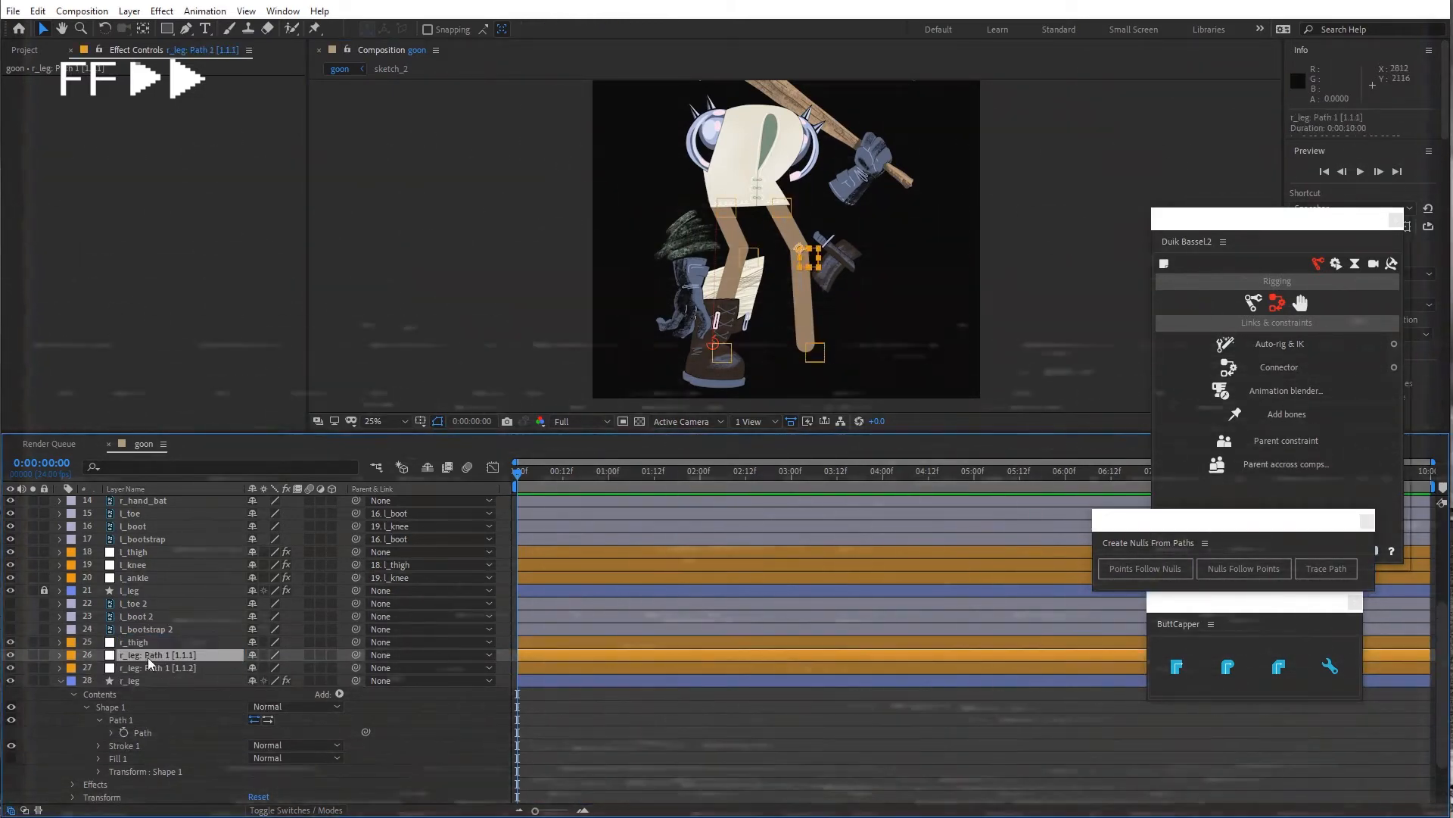
{"action": "type", "text": "r_knee"}
{"action": "key", "text": "Tab"}
{"action": "type", "text": "r_ankle"}
{"action": "key", "text": "Return"}
Parent r_ankle to r_knee and r_knee to r_thigh, and collapse and lock the r_leg layer
{"action": "left_click_drag", "start_coordinate": [356, 668], "coordinate": [144, 655]}
{"action": "left_click_drag", "start_coordinate": [357, 655], "coordinate": [144, 641]}
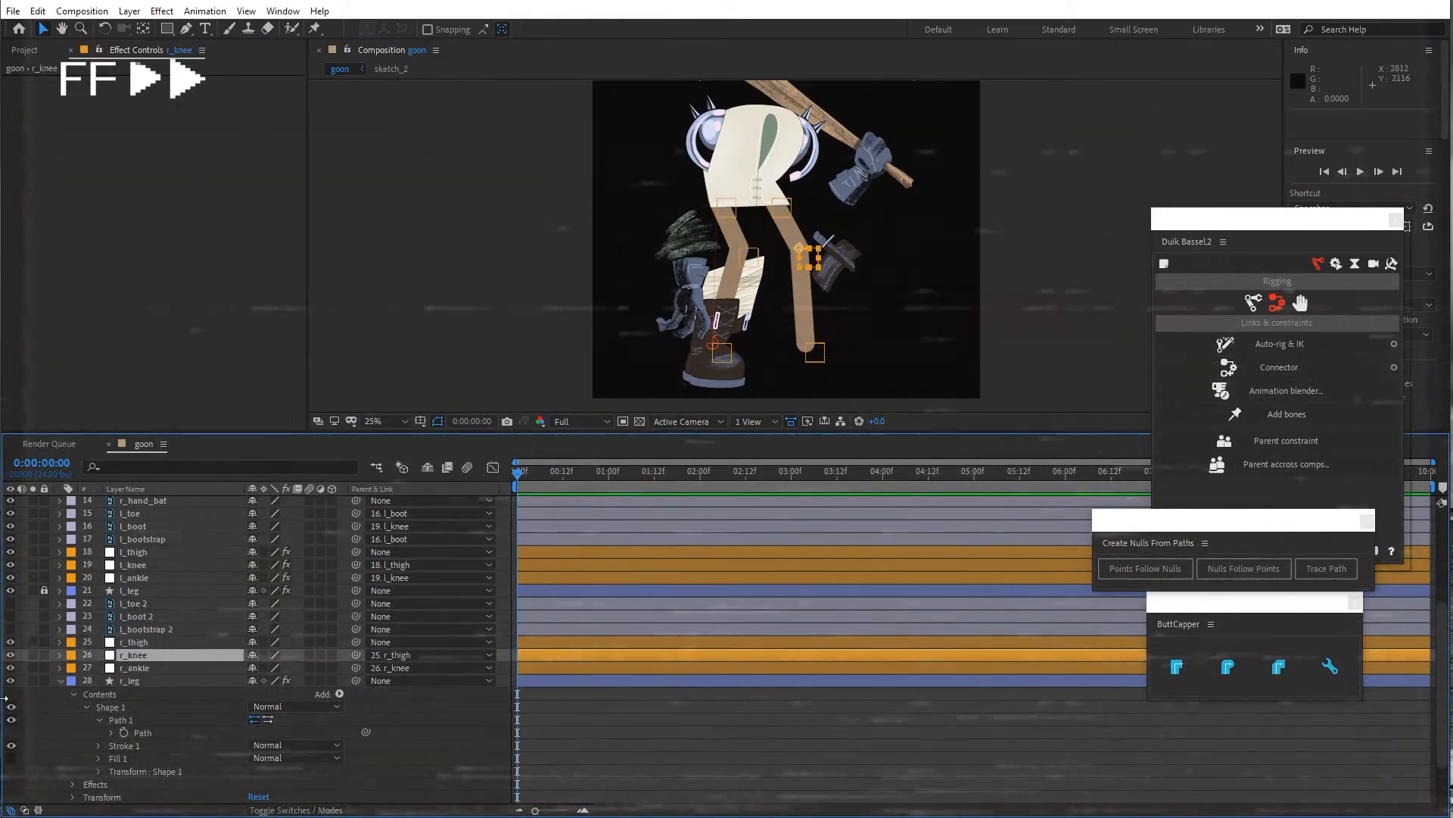
{"action": "left_click", "coordinate": [61, 681]}
{"action": "left_click", "coordinate": [44, 732]}
Rename the duplicated l_toe 2, l_boot 2 and l_bootstrap 2 layers as r_toe, r_boot and r_bootstrap
{"action": "left_click", "coordinate": [144, 657]}
{"action": "key", "text": "Return"}
{"action": "type", "text": "r_toe"}
{"action": "left_click", "coordinate": [150, 671]}
{"action": "key", "text": "Return"}
{"action": "type", "text": "r_boot"}
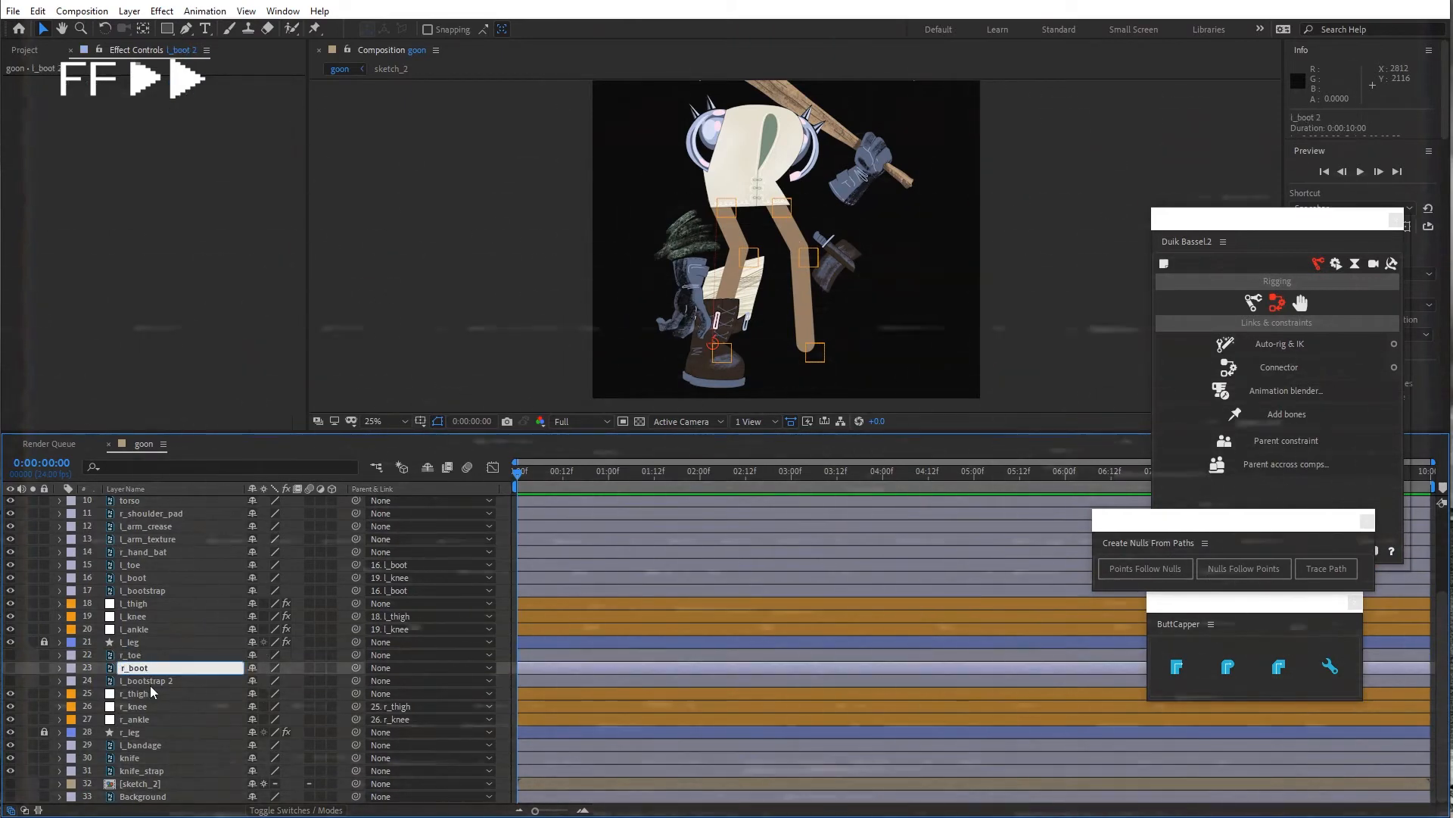
{"action": "left_click", "coordinate": [149, 681]}
{"action": "key", "text": "Return"}
{"action": "type", "text": "r_bootstrap"}
Show r_toe, r_boot and r_bootstrap, and move them together onto the lower end of the right leg
{"action": "left_click_drag", "start_coordinate": [10, 681], "coordinate": [10, 655]}
{"action": "left_click", "coordinate": [131, 656]}
{"action": "left_click", "coordinate": [142, 681], "text": "shift"}
{"action": "left_click_drag", "start_coordinate": [756, 342], "coordinate": [845, 340]}
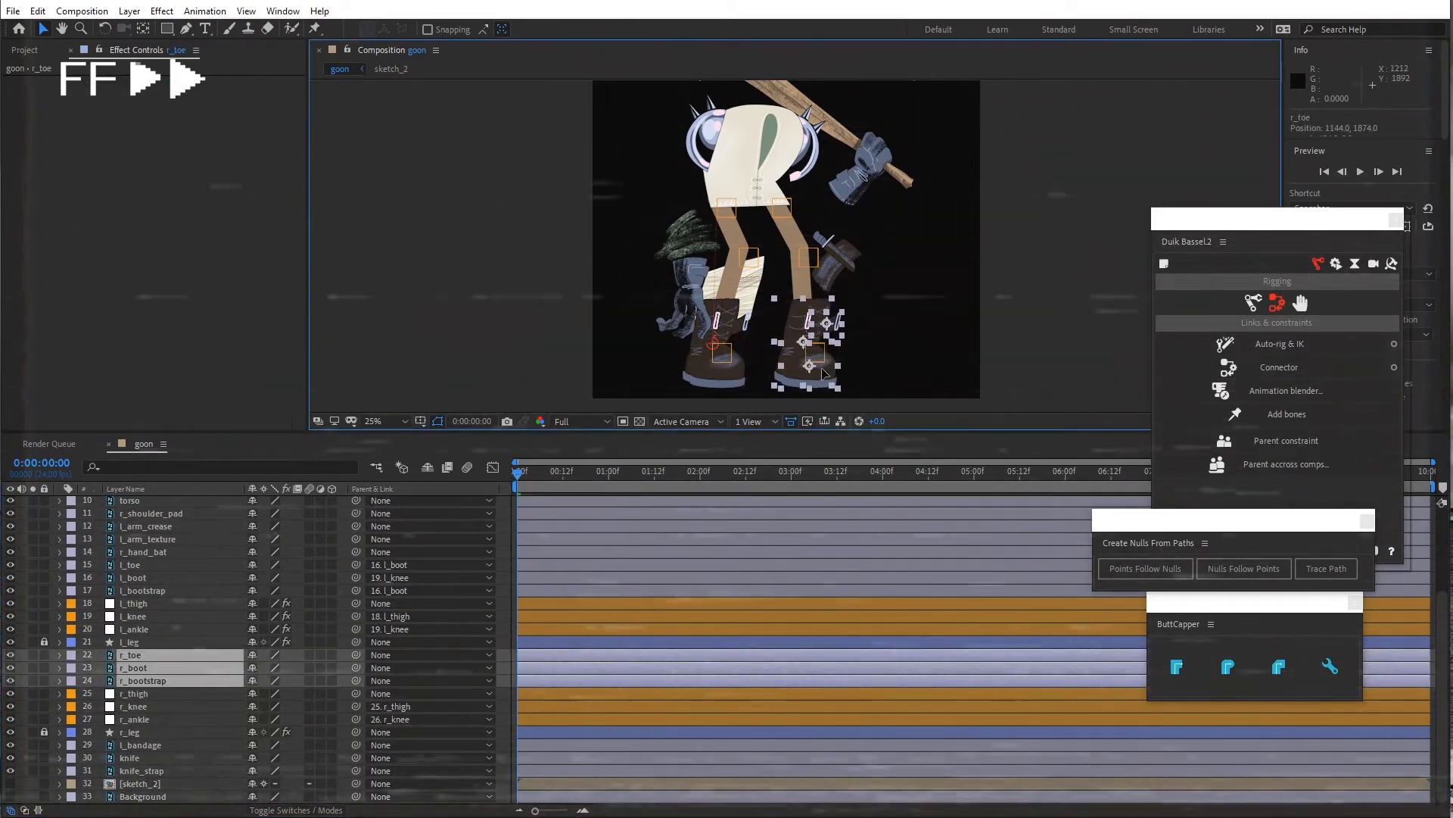
{"action": "left_click", "coordinate": [988, 324]}
Parent r_bootstrap to r_boot and rotate r_boot slightly to line up with the right shin
{"action": "left_click_drag", "start_coordinate": [356, 680], "coordinate": [144, 668]}
{"action": "left_click", "coordinate": [144, 668]}
{"action": "scroll", "coordinate": [764, 357], "scroll_direction": "up", "scroll_amount": 2}
{"action": "left_click_drag", "start_coordinate": [861, 357], "coordinate": [763, 242]}
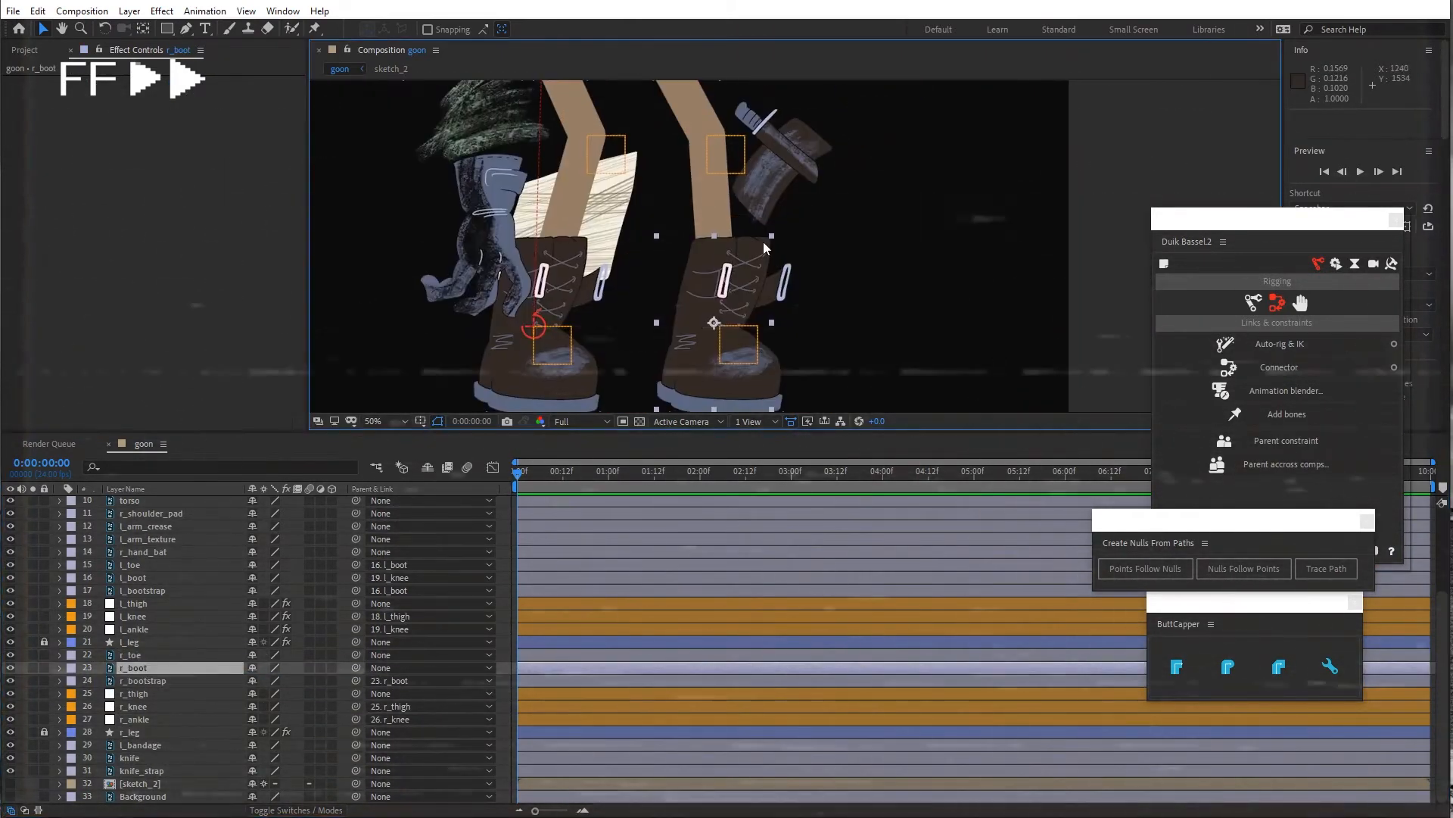
{"action": "key", "text": "w"}
{"action": "mouse_move", "coordinate": [746, 367]}
{"action": "left_mouse_down"}
{"action": "mouse_move", "coordinate": [755, 359]}
{"action": "mouse_move", "coordinate": [732, 403]}
{"action": "mouse_move", "coordinate": [759, 391]}
{"action": "left_mouse_up"}
{"action": "key", "text": "v"}
Reposition r_toe over the rotated boot, and parent r_toe to r_boot and r_boot to r_knee
{"action": "left_click", "coordinate": [127, 655]}
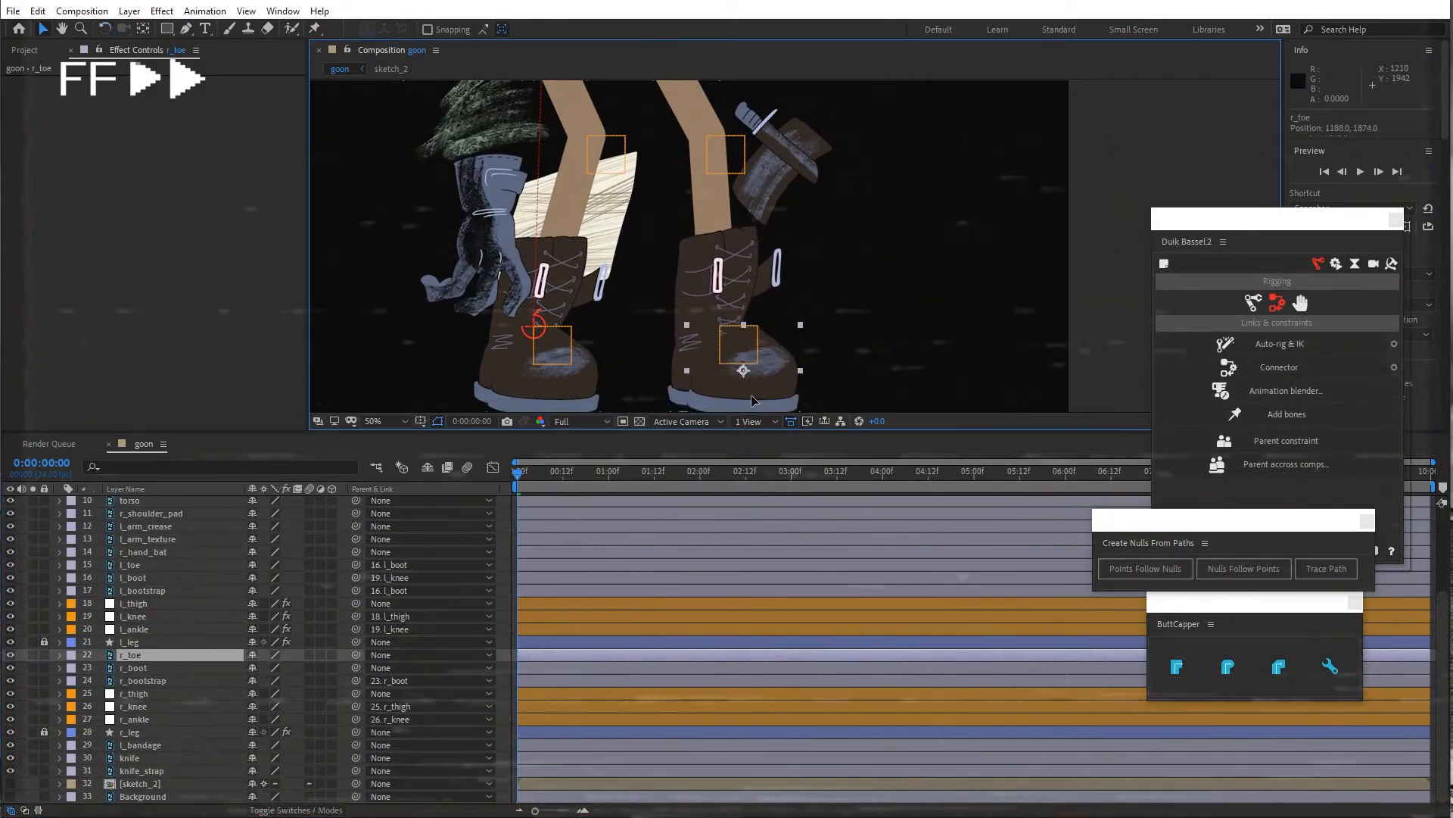
{"action": "scroll", "coordinate": [759, 392], "scroll_direction": "down", "scroll_amount": 2}
{"action": "left_click_drag", "start_coordinate": [357, 655], "coordinate": [157, 664]}
{"action": "left_click_drag", "start_coordinate": [356, 668], "coordinate": [147, 706]}
Apply Duik Auto-rig & IK to the r_thigh, r_knee and r_ankle nulls, and save the project
{"action": "left_click", "coordinate": [134, 693]}
{"action": "left_click", "coordinate": [135, 720], "text": "shift"}
{"action": "left_click", "coordinate": [1280, 343]}
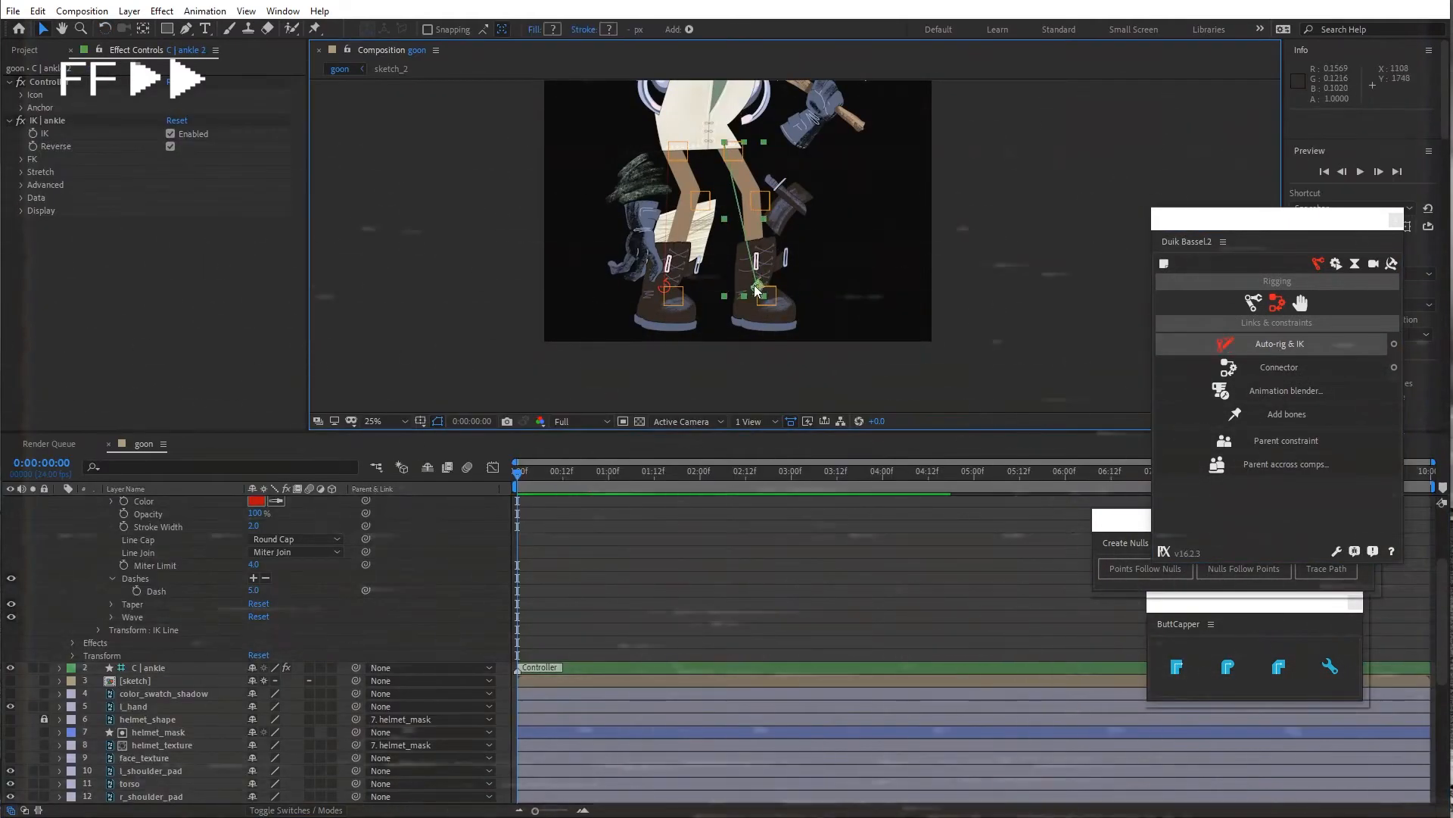
{"action": "left_click", "coordinate": [13, 11]}
{"action": "left_click", "coordinate": [35, 156]}
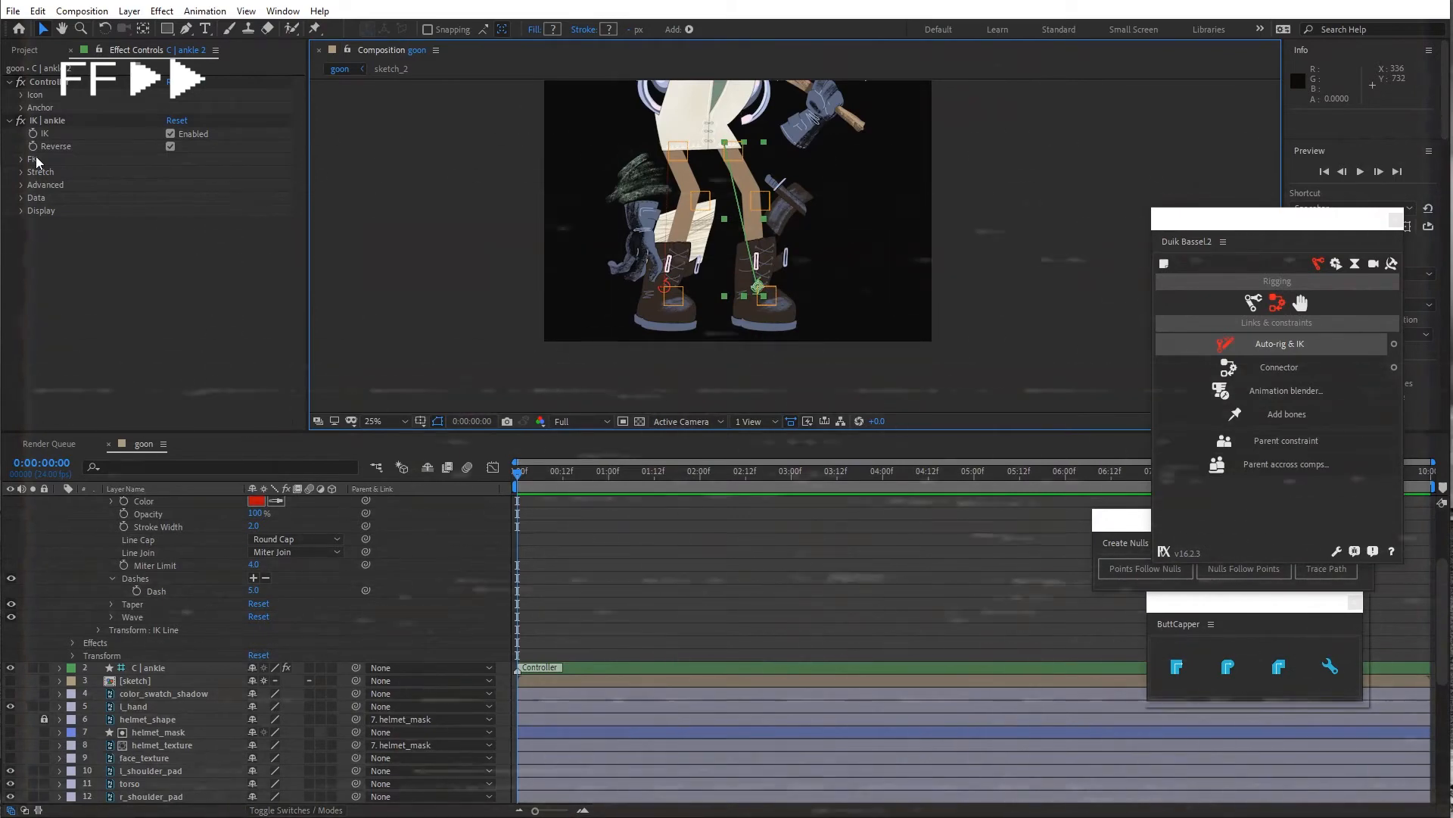
Move the l_bandage layer directly above l_leg in the layer stack and deselect it
{"action": "scroll", "coordinate": [661, 255], "scroll_direction": "up", "scroll_amount": 2}
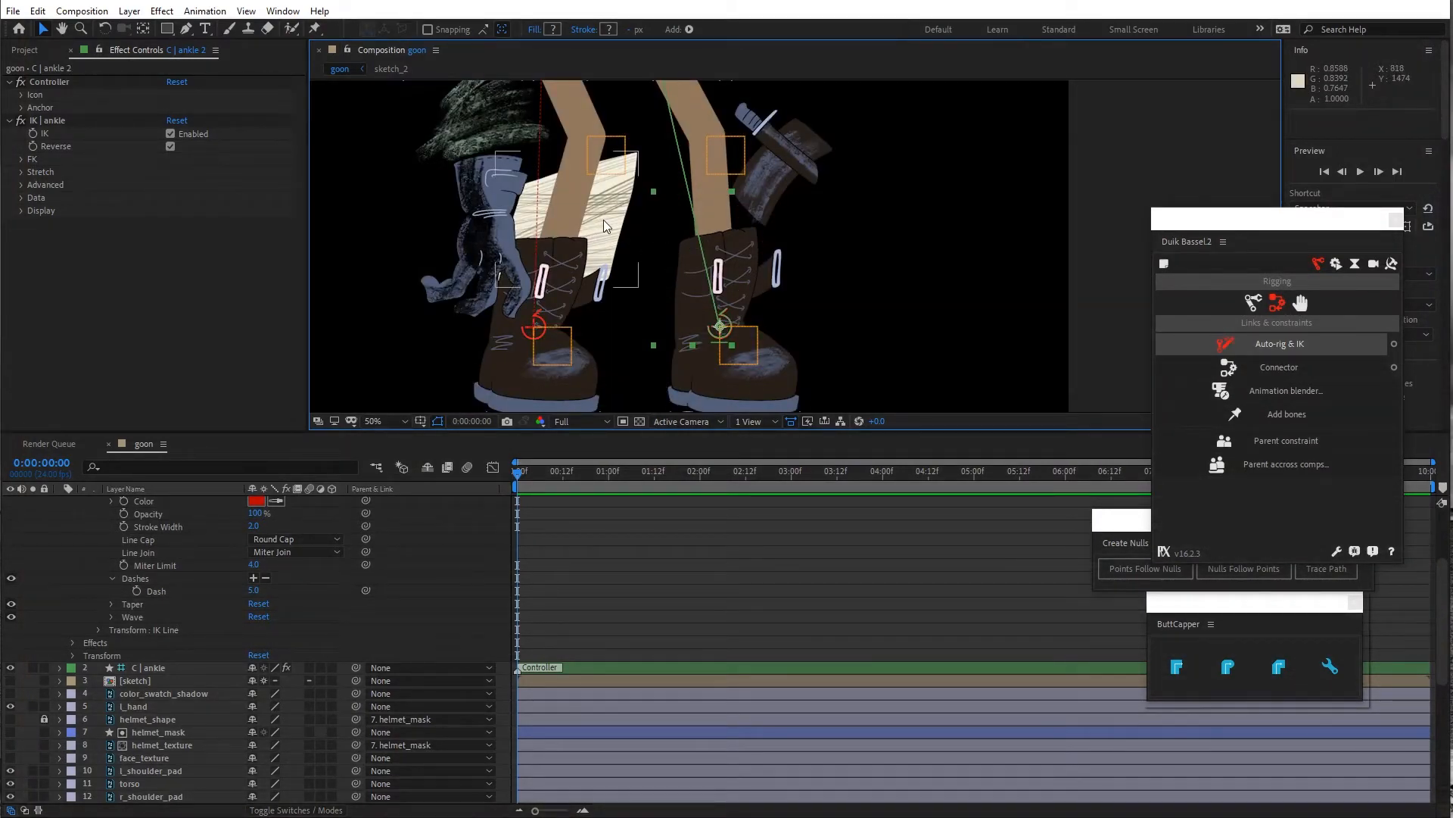
{"action": "left_click", "coordinate": [588, 288]}
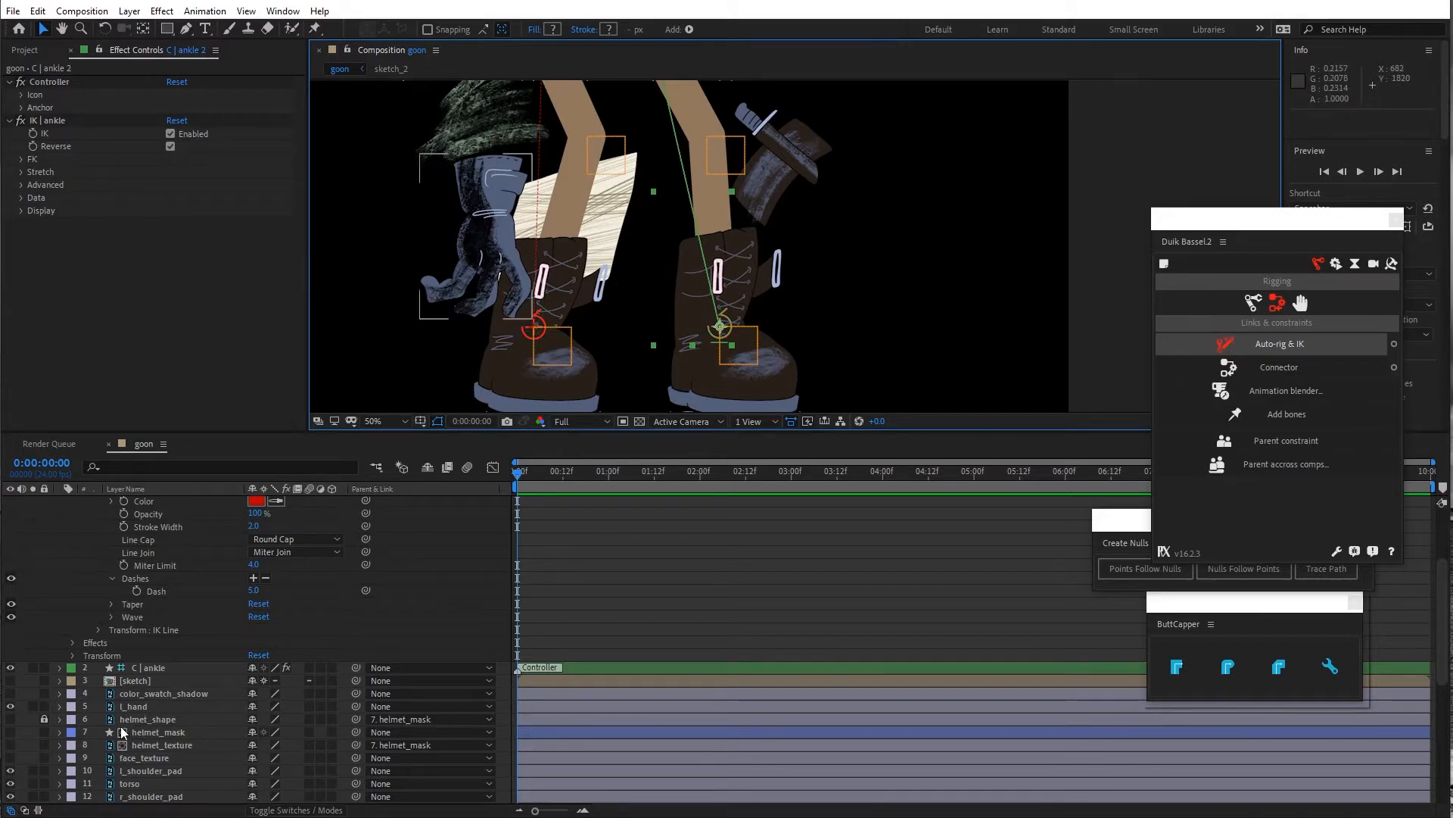
{"action": "scroll", "coordinate": [127, 728], "scroll_direction": "down", "scroll_amount": 6}
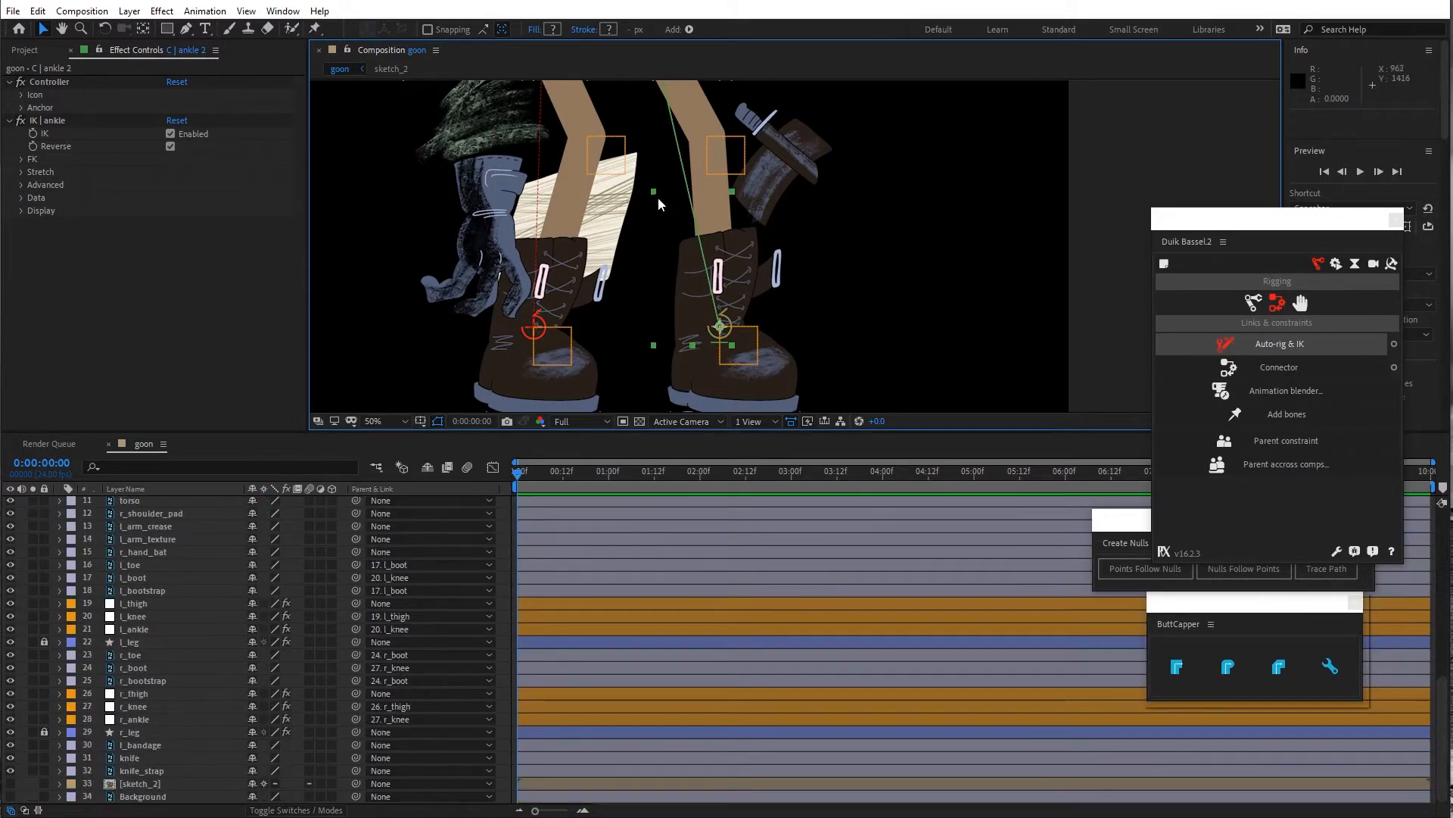
{"action": "left_click", "coordinate": [165, 744]}
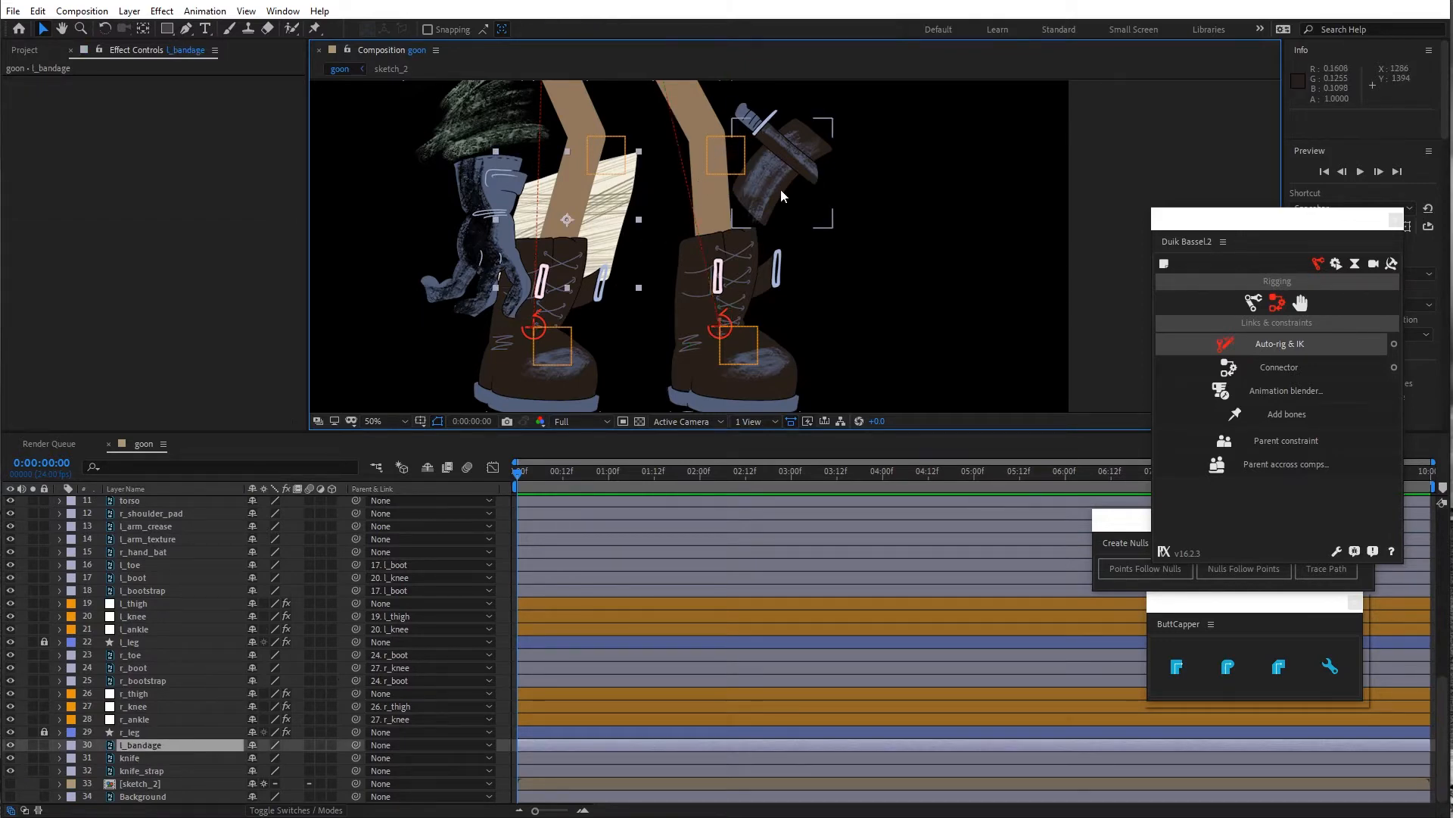
{"action": "left_click", "coordinate": [132, 746]}
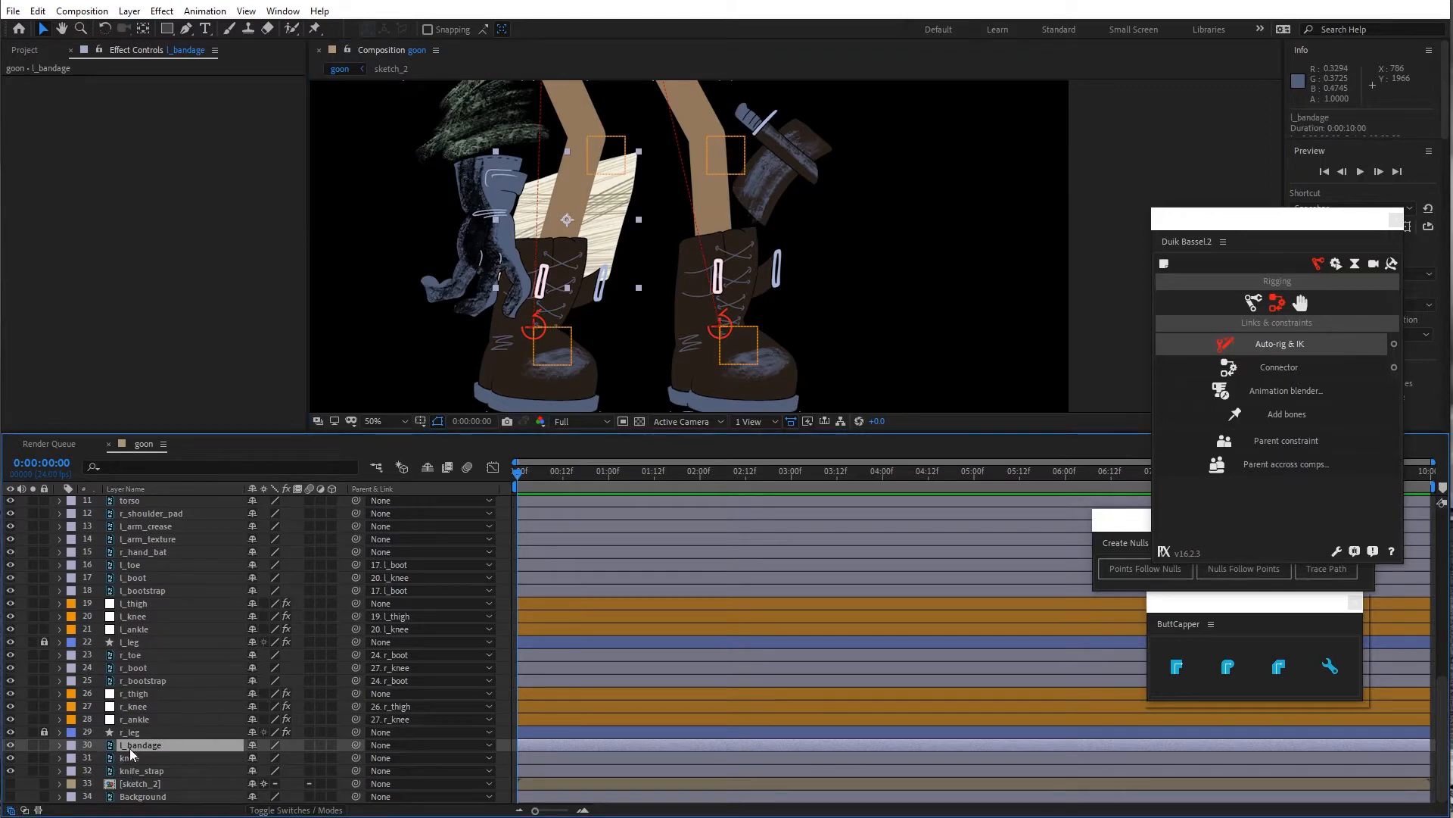
{"action": "left_click_drag", "start_coordinate": [132, 748], "coordinate": [137, 640]}
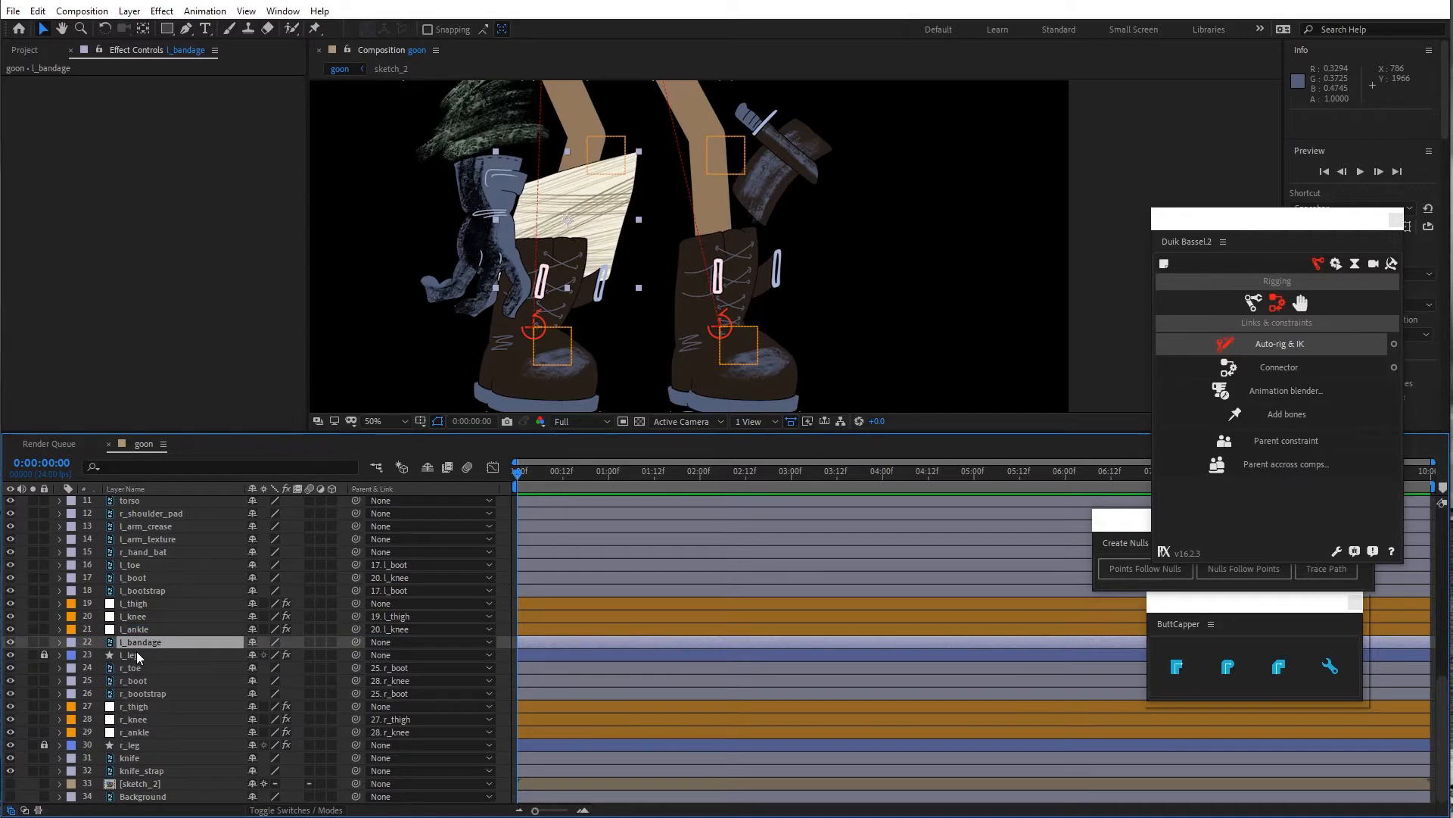
{"action": "key", "text": "F2"}
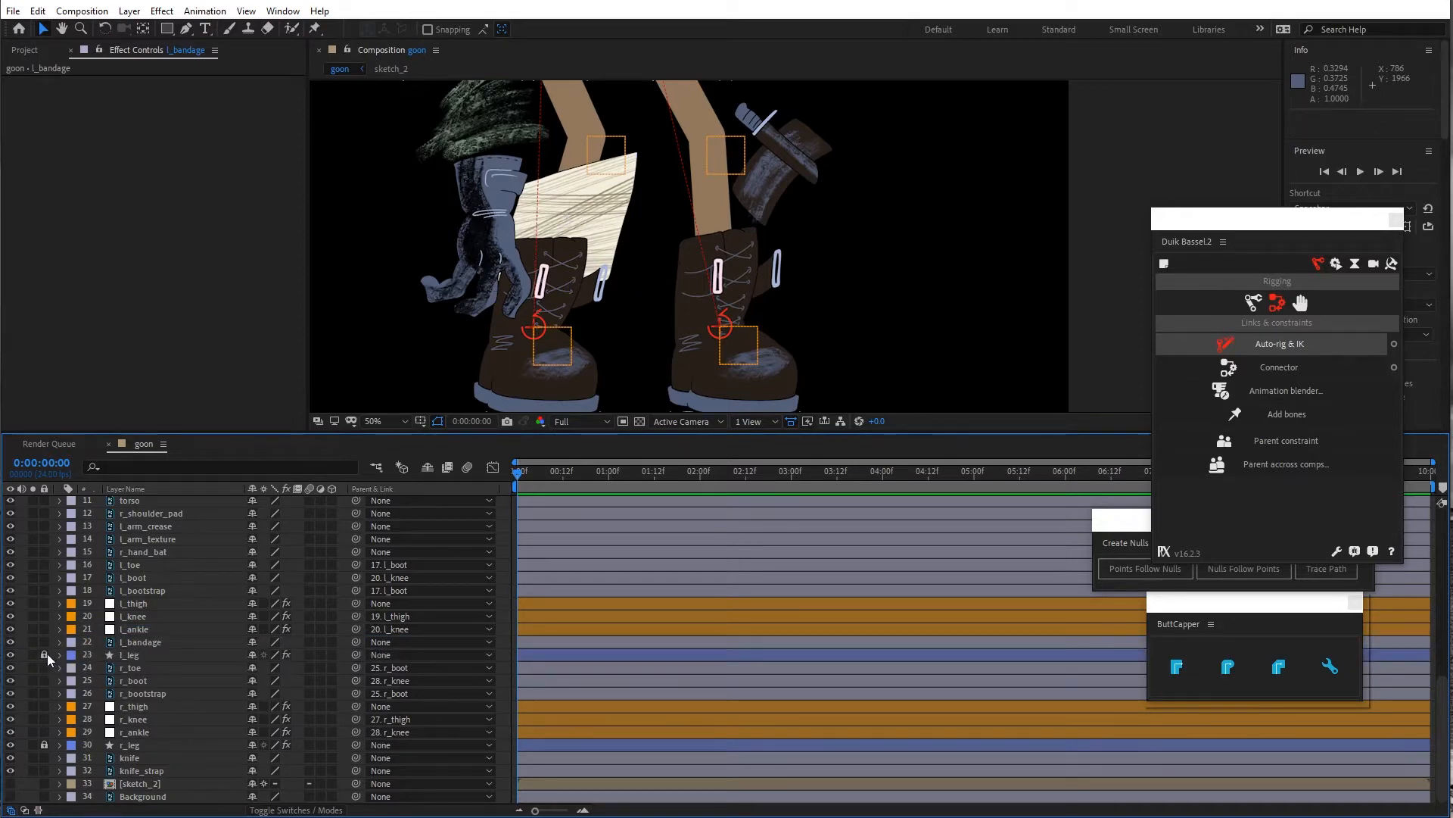
Duplicate l_leg, place the copy directly above l_bandage, and lock both left leg layers
{"action": "left_click", "coordinate": [132, 656]}
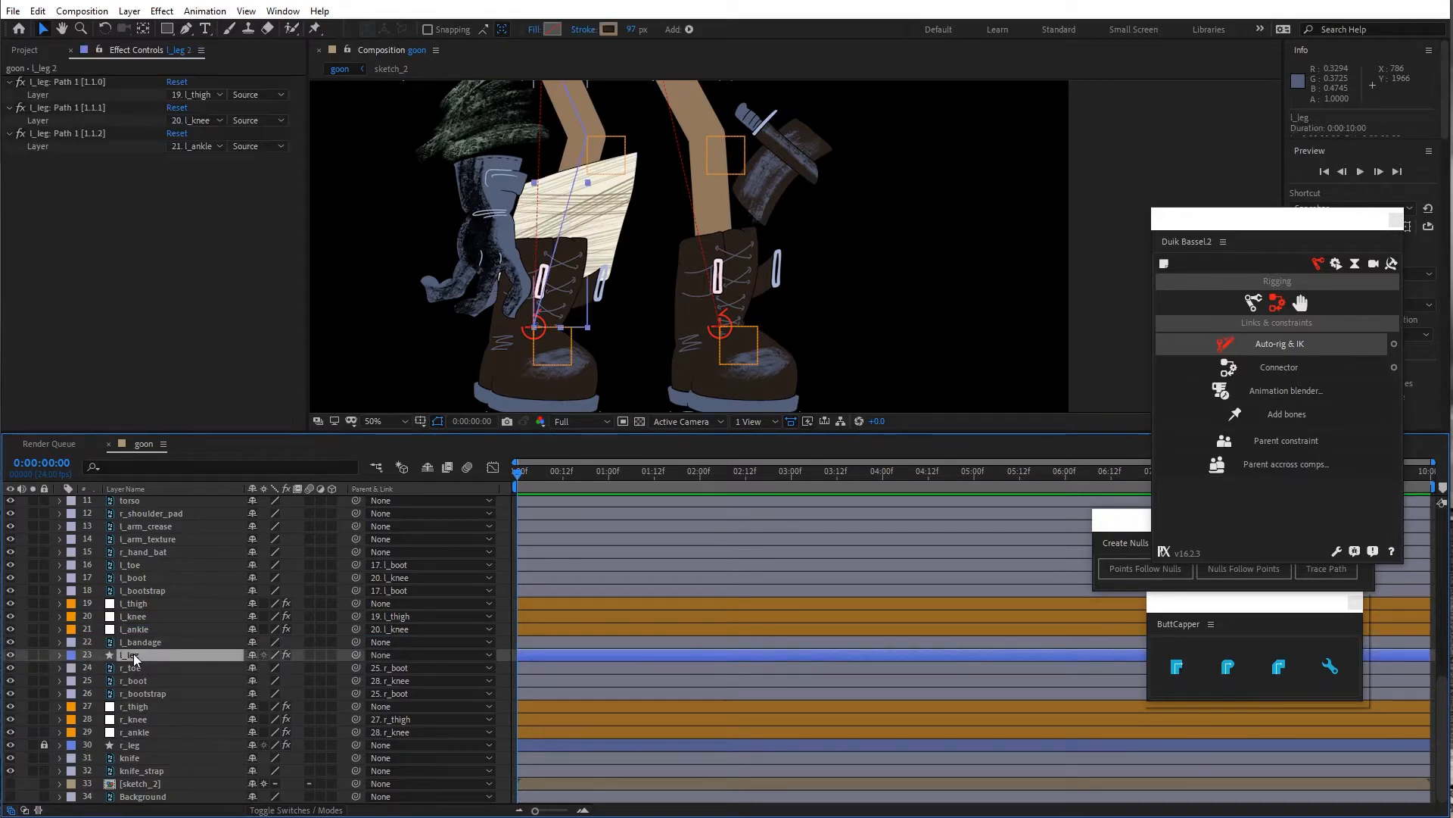
{"action": "left_click_drag", "start_coordinate": [138, 658], "coordinate": [137, 638]}
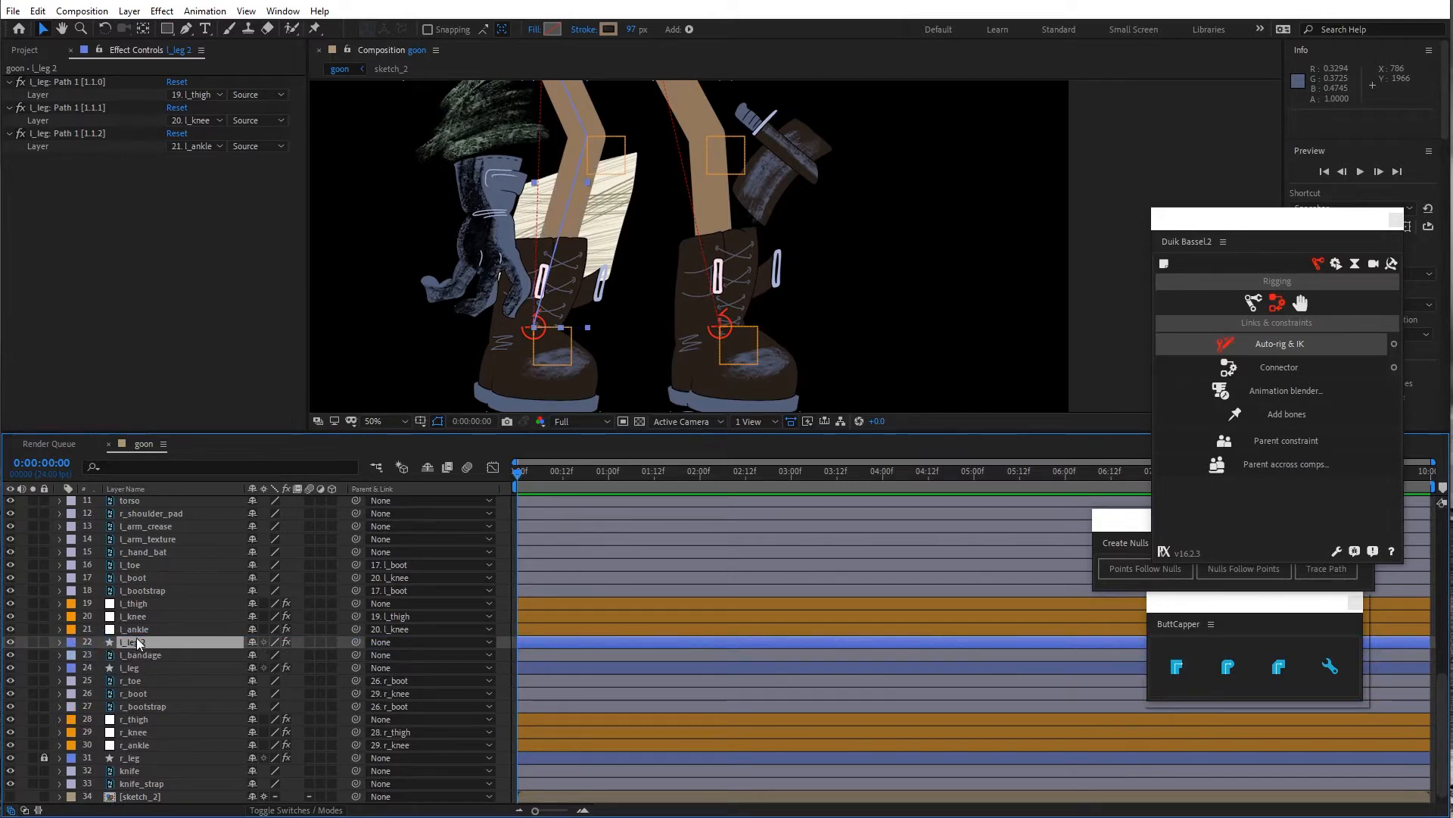
{"action": "left_click", "coordinate": [44, 670]}
{"action": "left_click", "coordinate": [45, 644]}
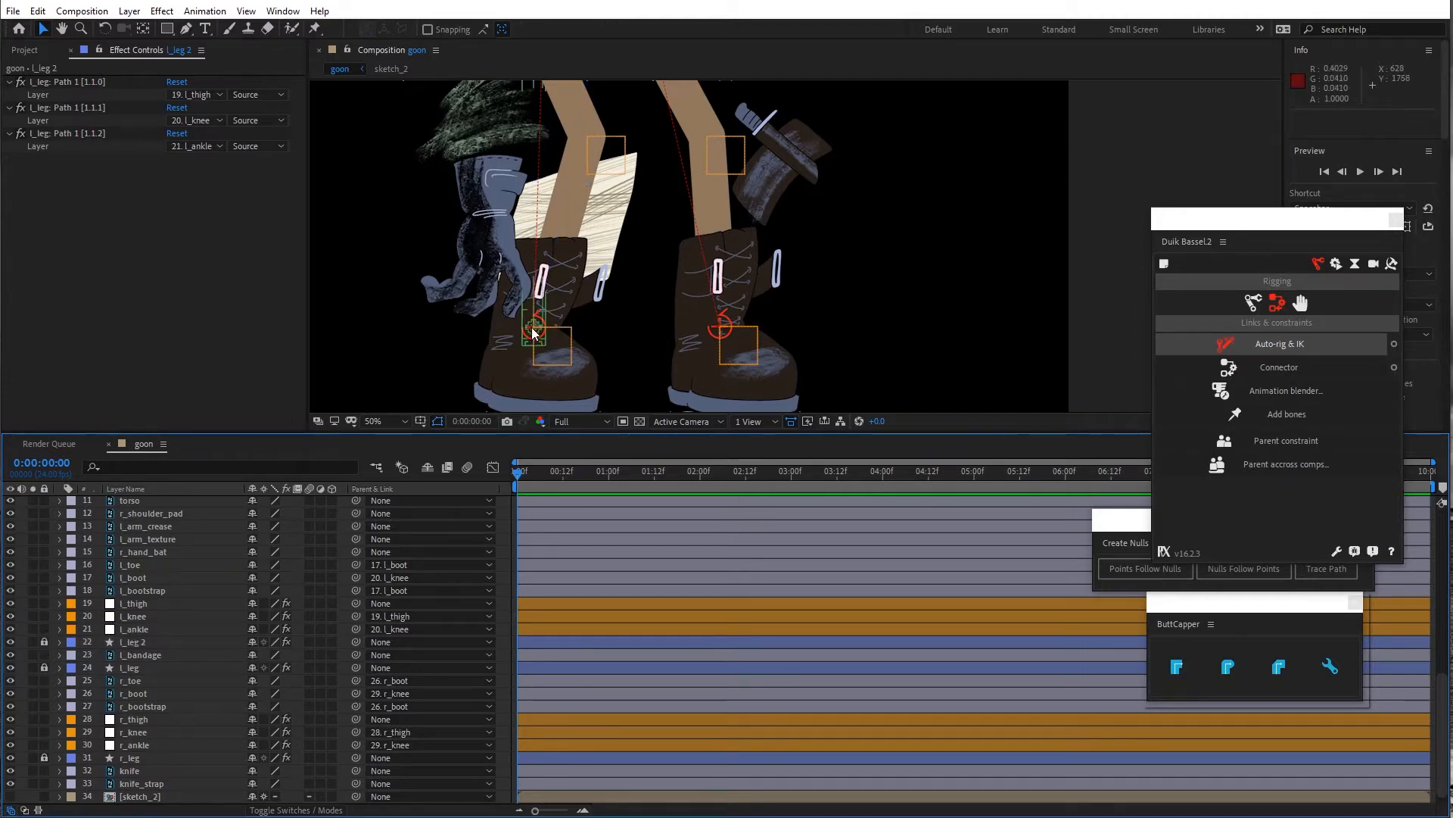
Test the left leg and bandage by moving the ankle controller, and undo the move
{"action": "mouse_move", "coordinate": [533, 332]}
{"action": "left_mouse_down"}
{"action": "mouse_move", "coordinate": [477, 315]}
{"action": "mouse_move", "coordinate": [536, 303]}
{"action": "mouse_move", "coordinate": [534, 327]}
{"action": "left_mouse_up"}
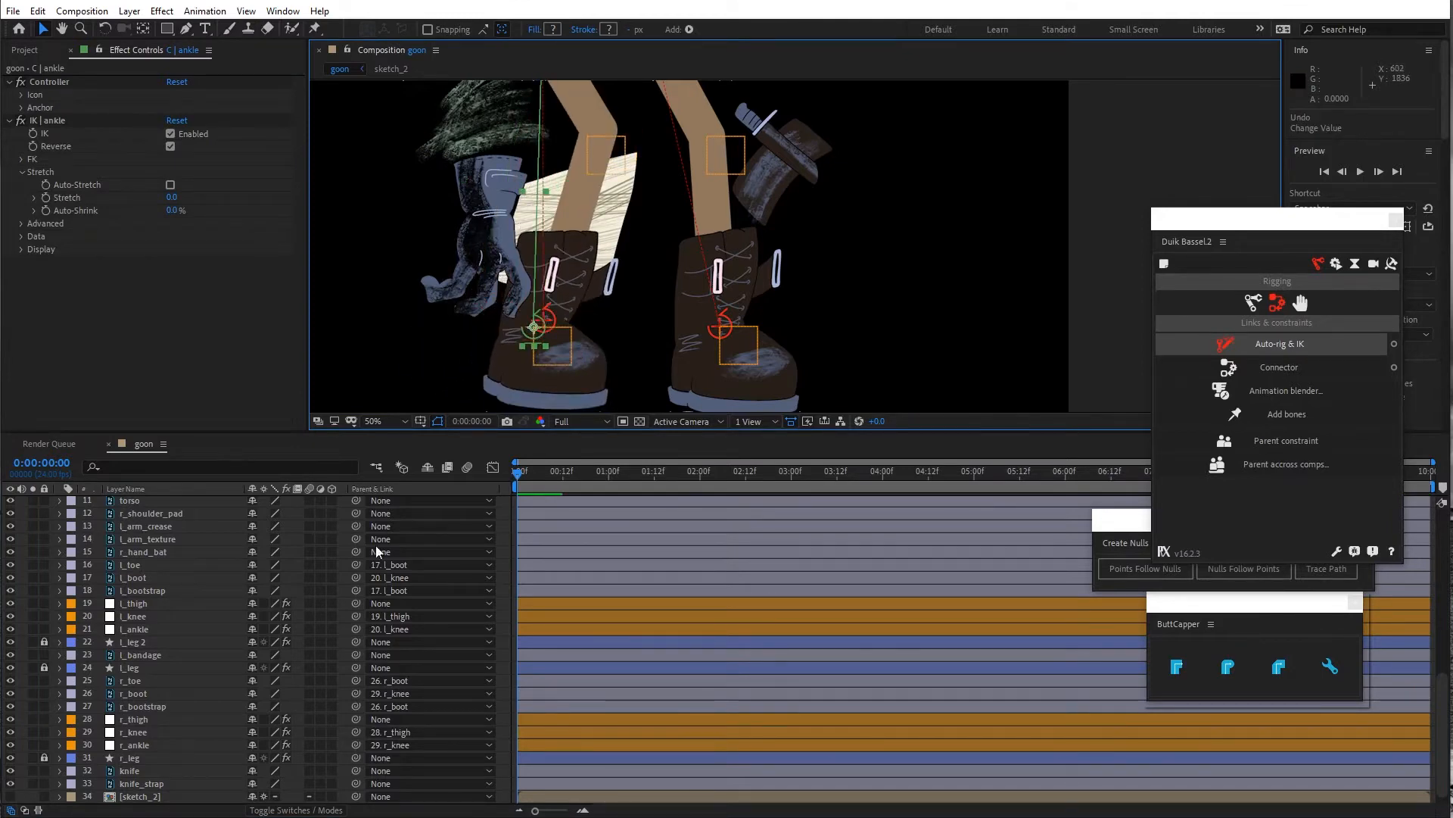
Set the l_bandage layer's track matte to Alpha Matte "l_leg 2" and test it by moving the left ankle controller
{"action": "left_click", "coordinate": [141, 655]}
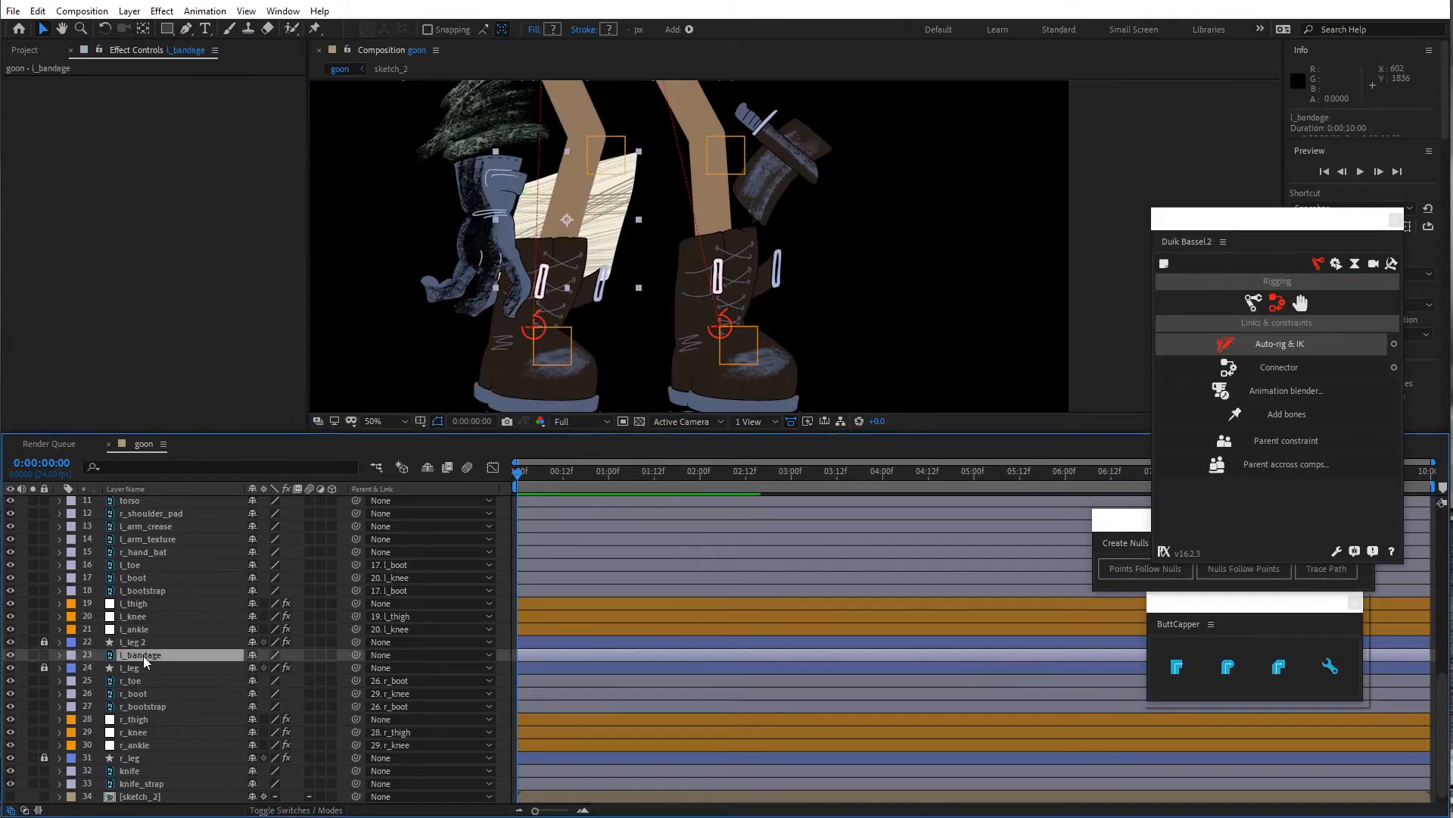
{"action": "left_click", "coordinate": [314, 812]}
{"action": "left_click", "coordinate": [404, 656]}
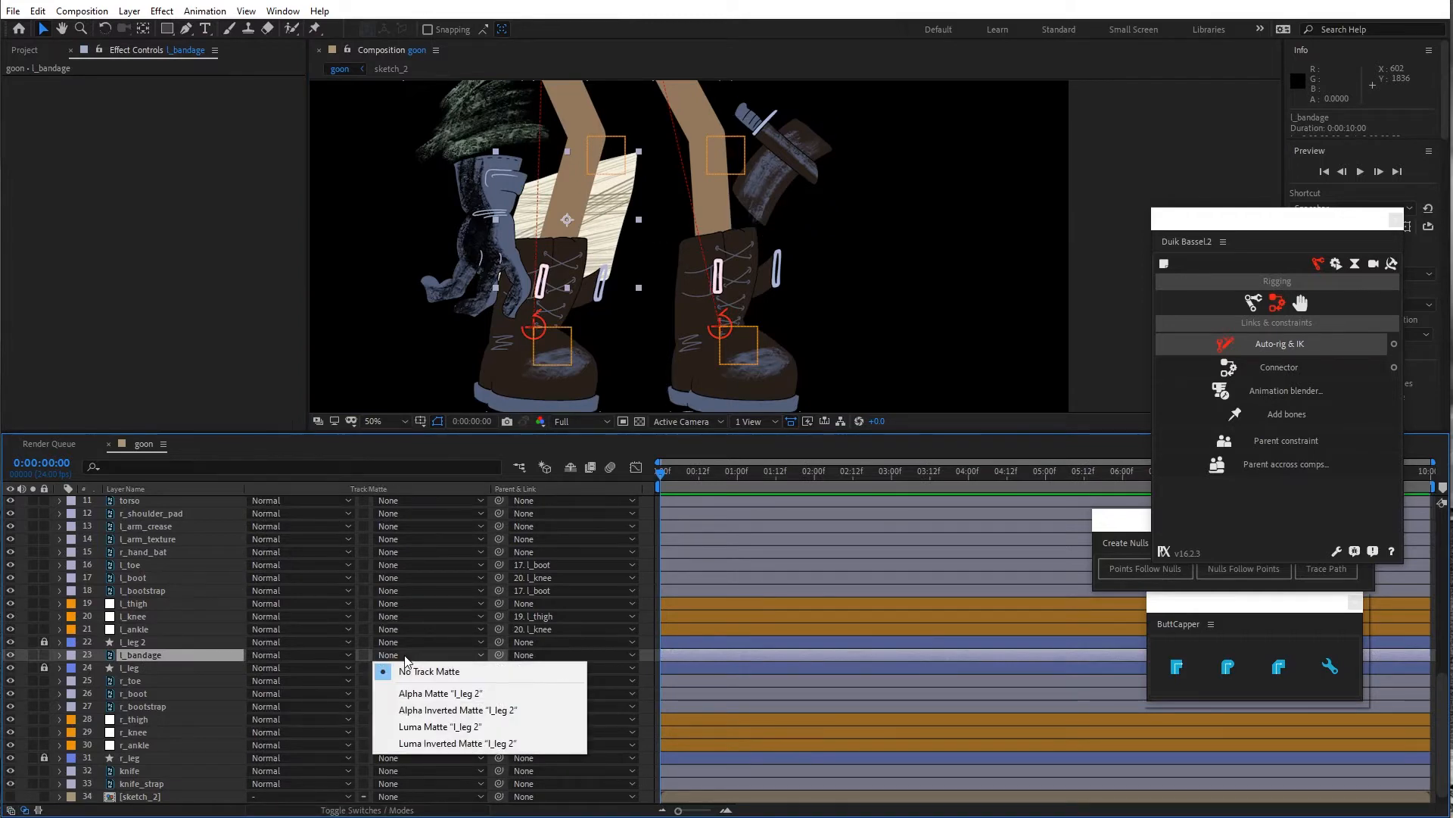
{"action": "left_click", "coordinate": [441, 694]}
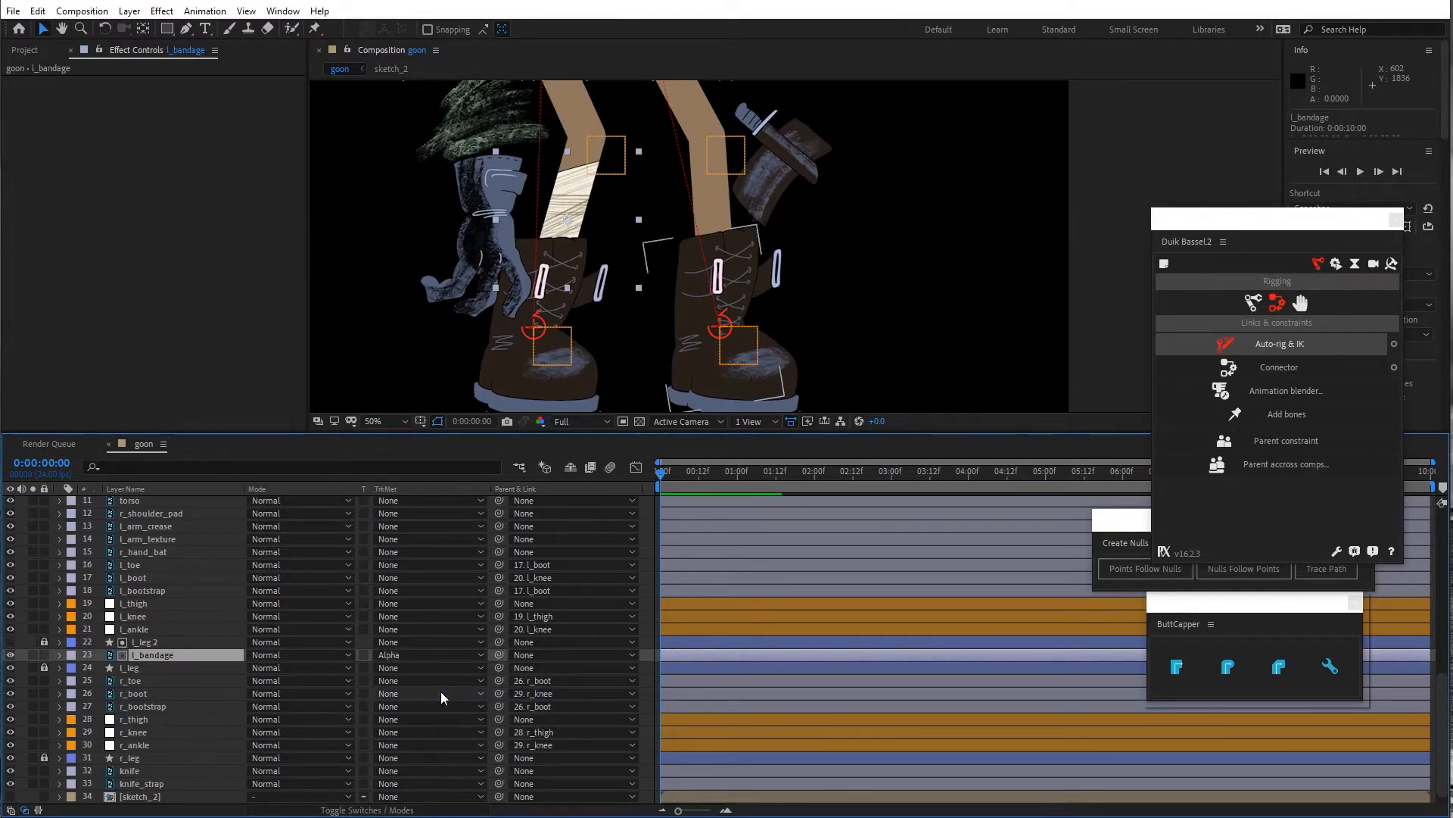
{"action": "left_click", "coordinate": [536, 337]}
{"action": "left_click_drag", "start_coordinate": [536, 336], "coordinate": [568, 335]}
Parent l_bandage to the l_knee null and test the bandage by moving the left ankle controller around
{"action": "left_click", "coordinate": [154, 654]}
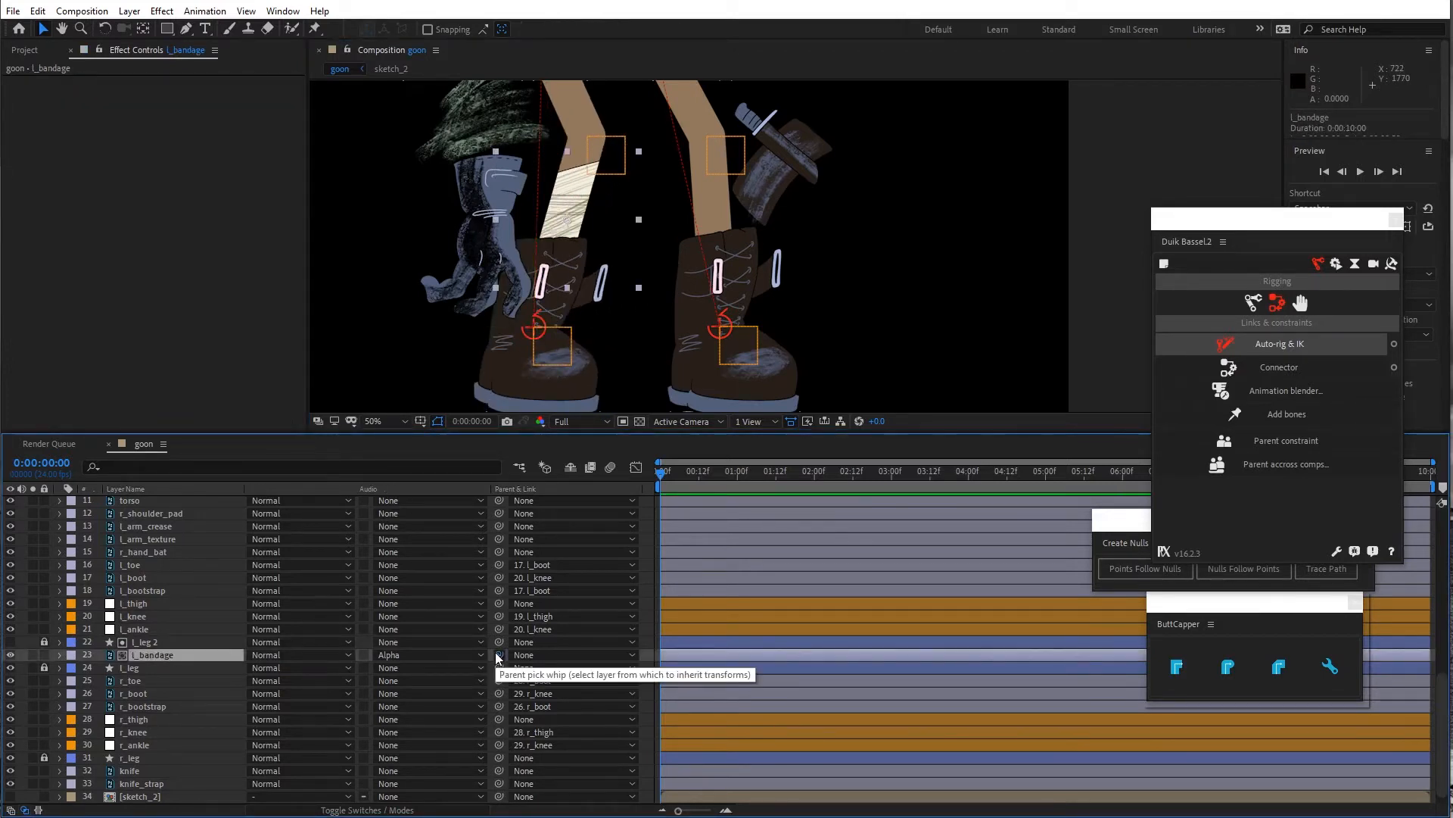
{"action": "left_click_drag", "start_coordinate": [497, 654], "coordinate": [133, 616]}
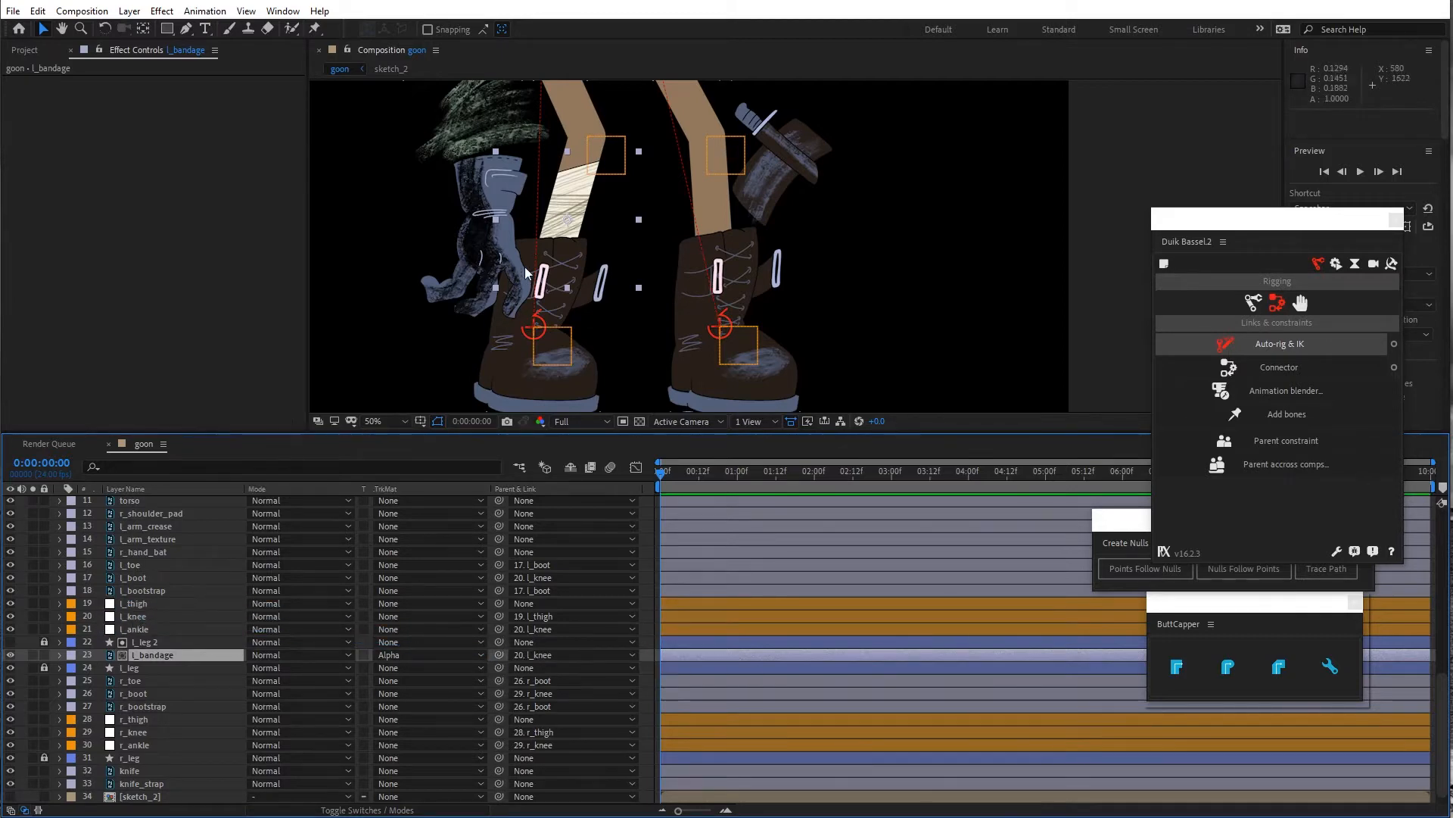
{"action": "left_click_drag", "start_coordinate": [534, 329], "coordinate": [527, 297]}
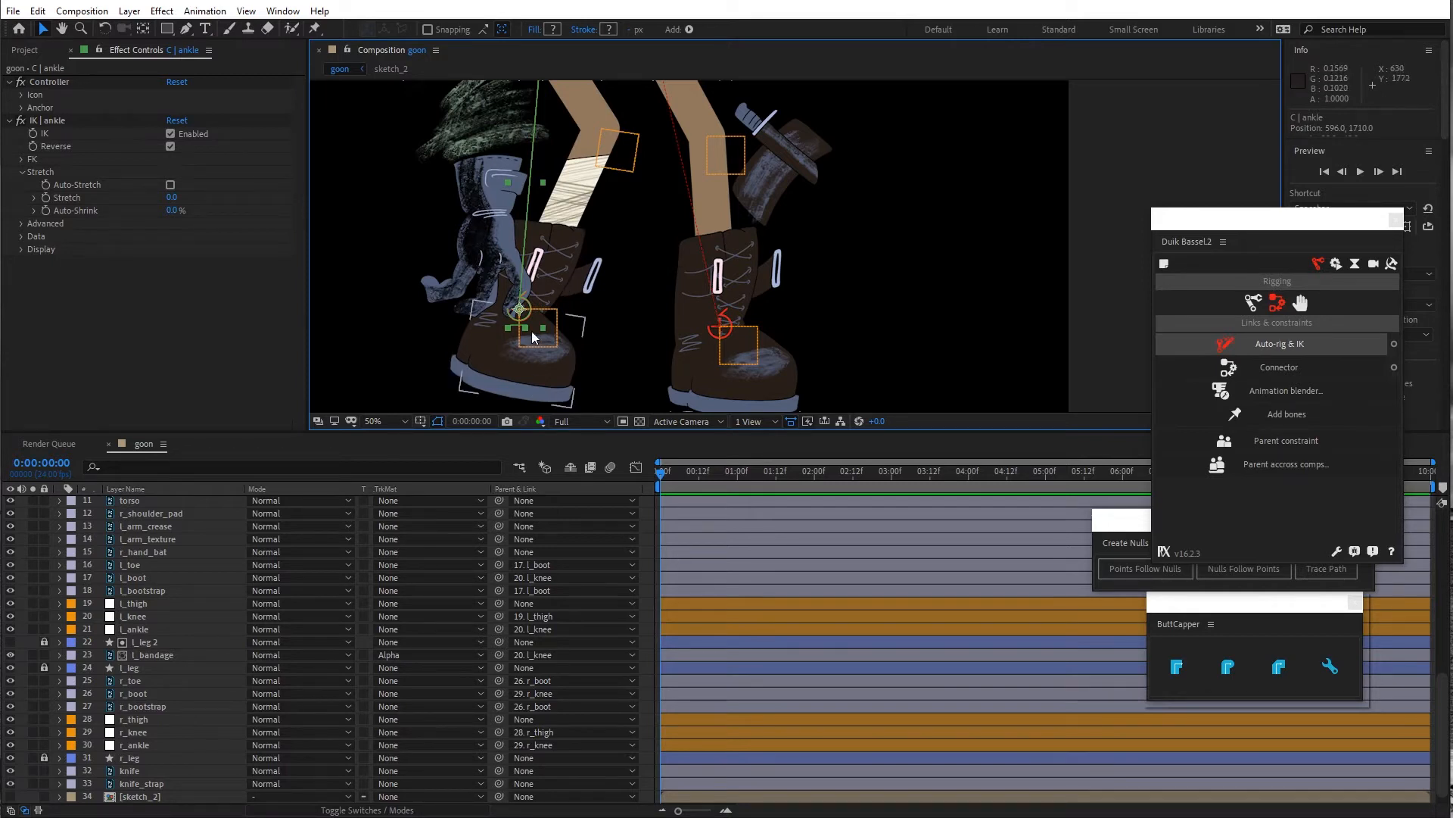
{"action": "mouse_move", "coordinate": [532, 336]}
{"action": "left_mouse_down"}
{"action": "mouse_move", "coordinate": [572, 321]}
{"action": "mouse_move", "coordinate": [509, 359]}
{"action": "mouse_move", "coordinate": [515, 334]}
{"action": "left_mouse_up"}
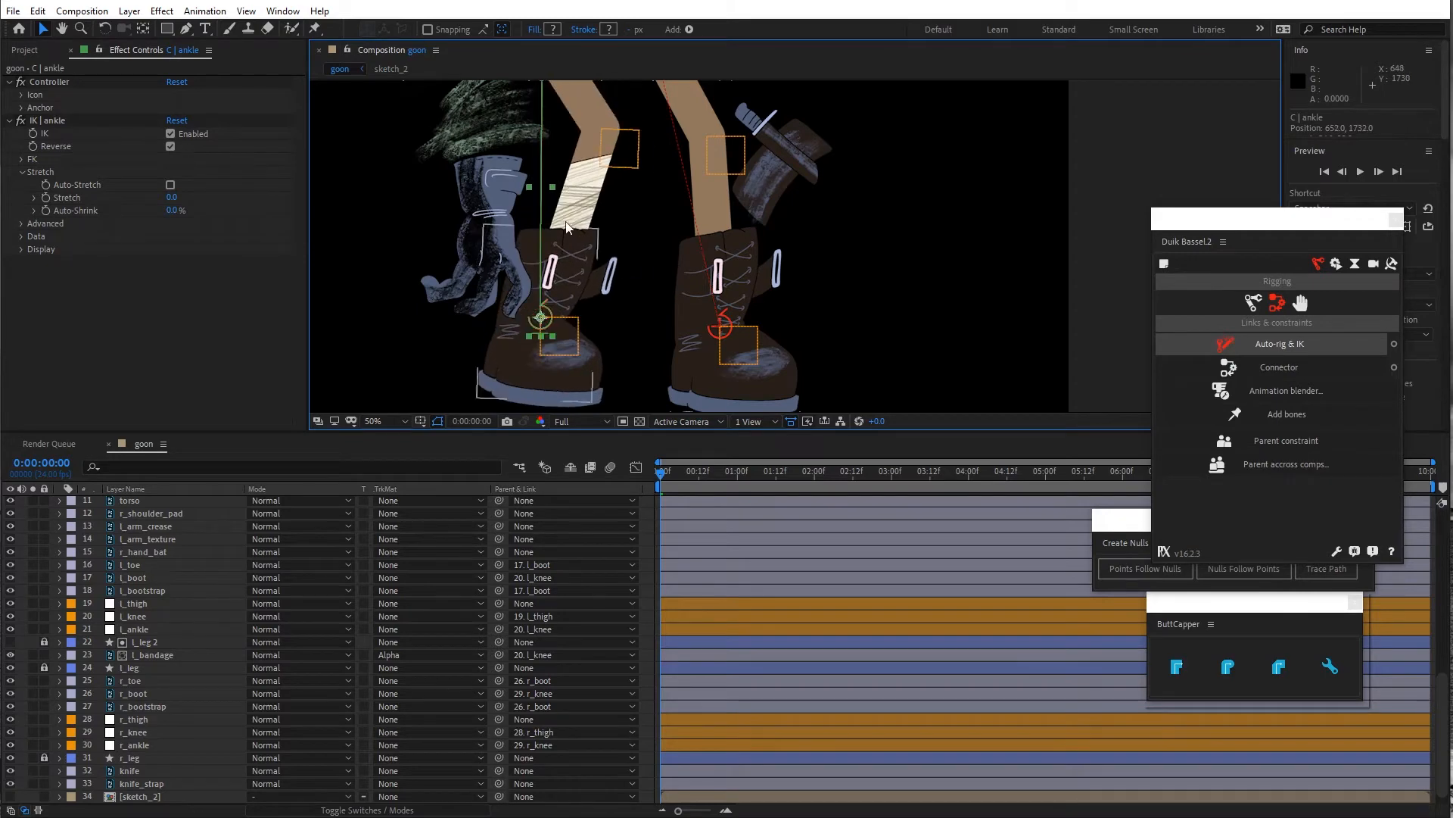
{"action": "key", "text": "comma"}
{"action": "key", "text": "period"}
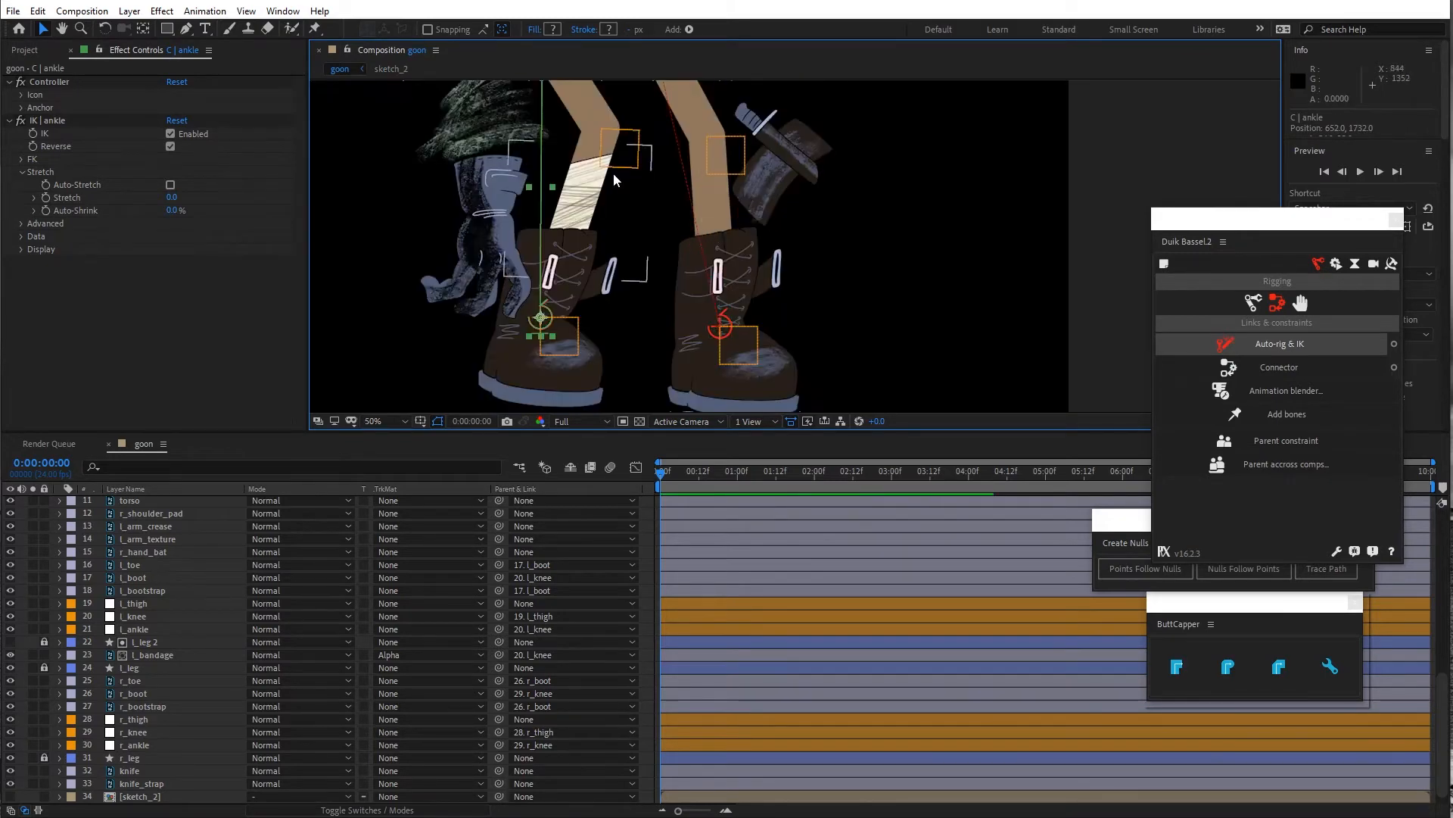
Set the goon composition's background color to medium blue (4C53D4) in the composition settings
{"action": "left_click", "coordinate": [641, 421]}
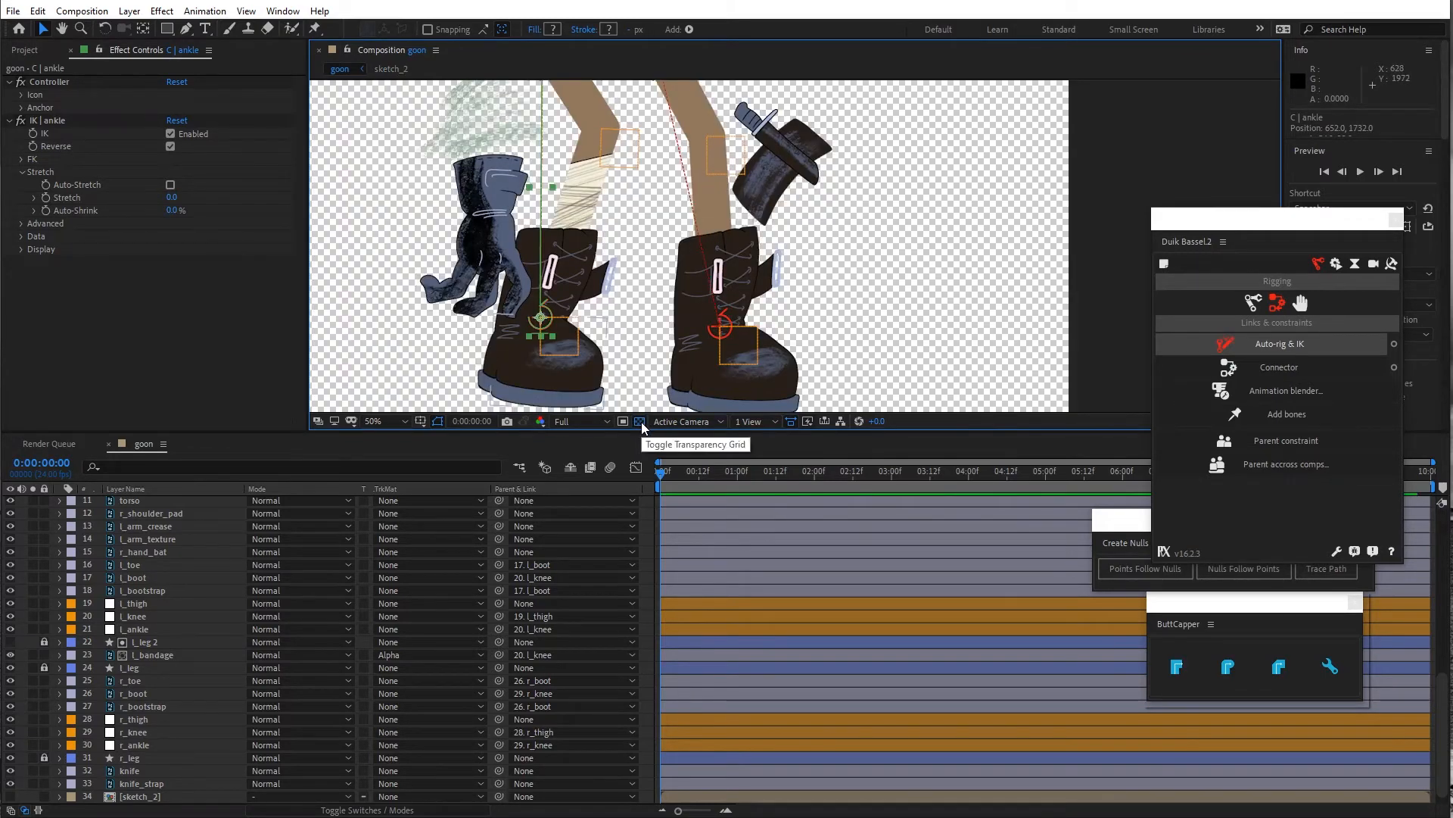
{"action": "left_click", "coordinate": [639, 423]}
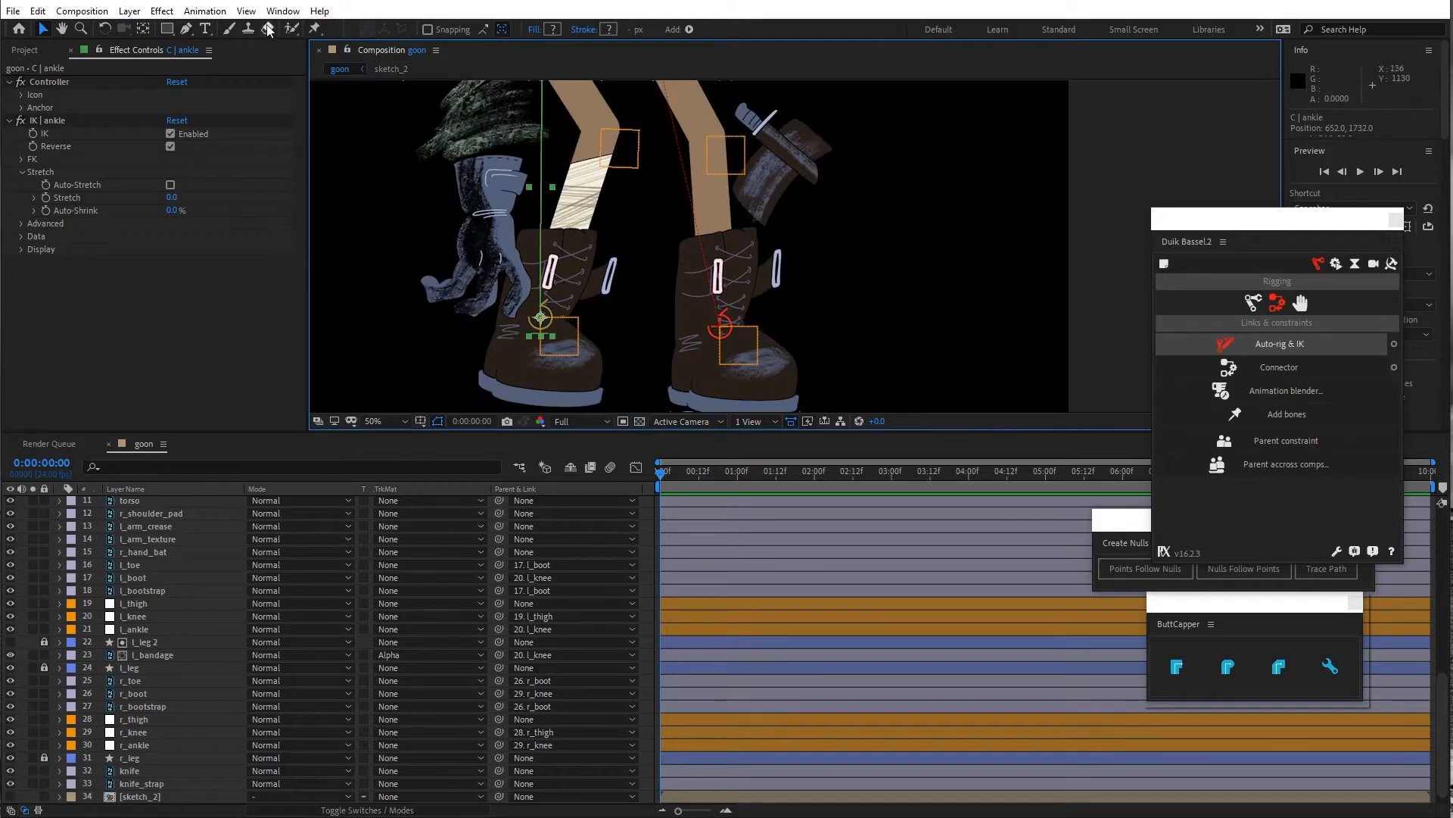
{"action": "left_click", "coordinate": [82, 10]}
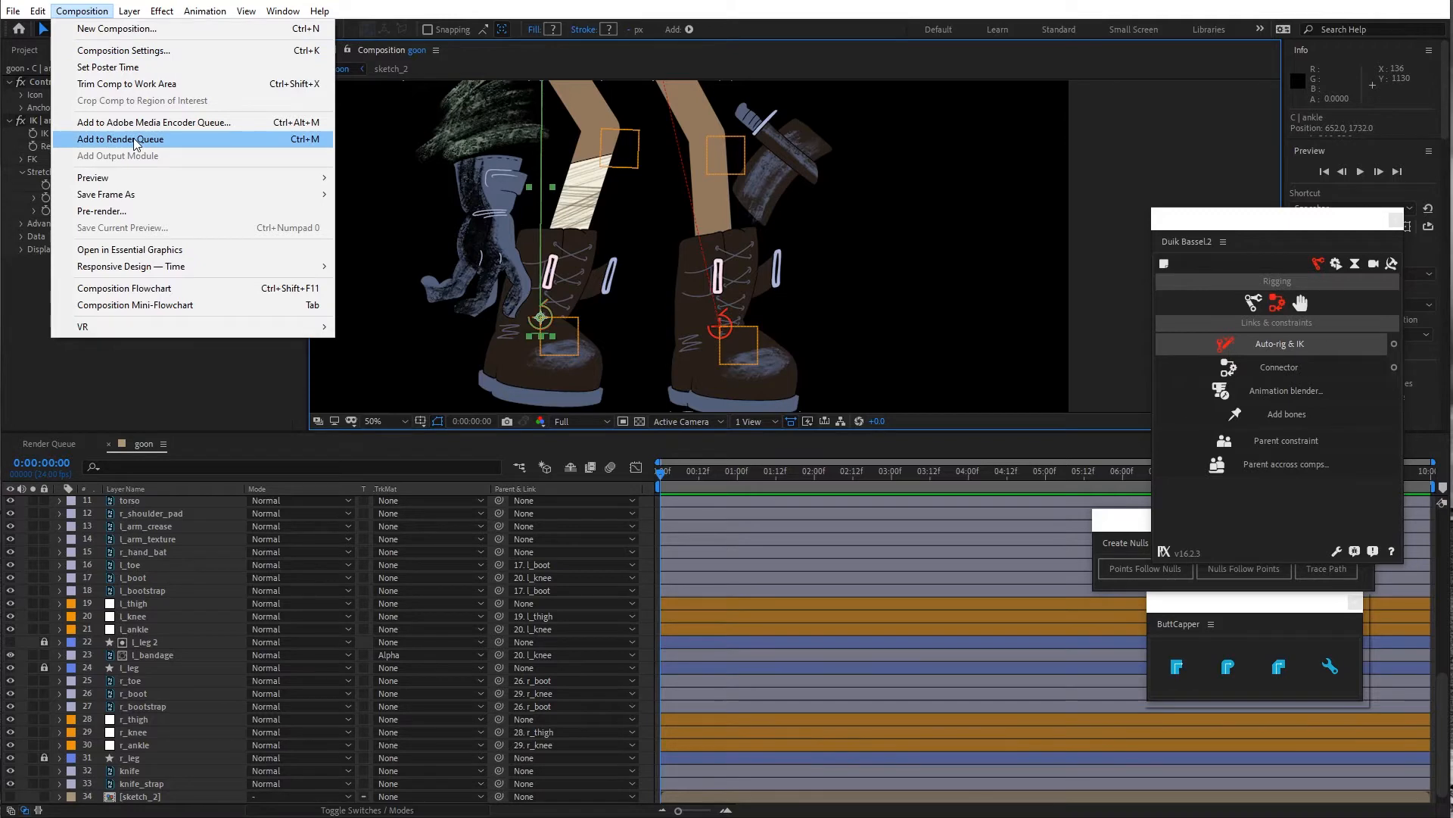
{"action": "left_click", "coordinate": [130, 50]}
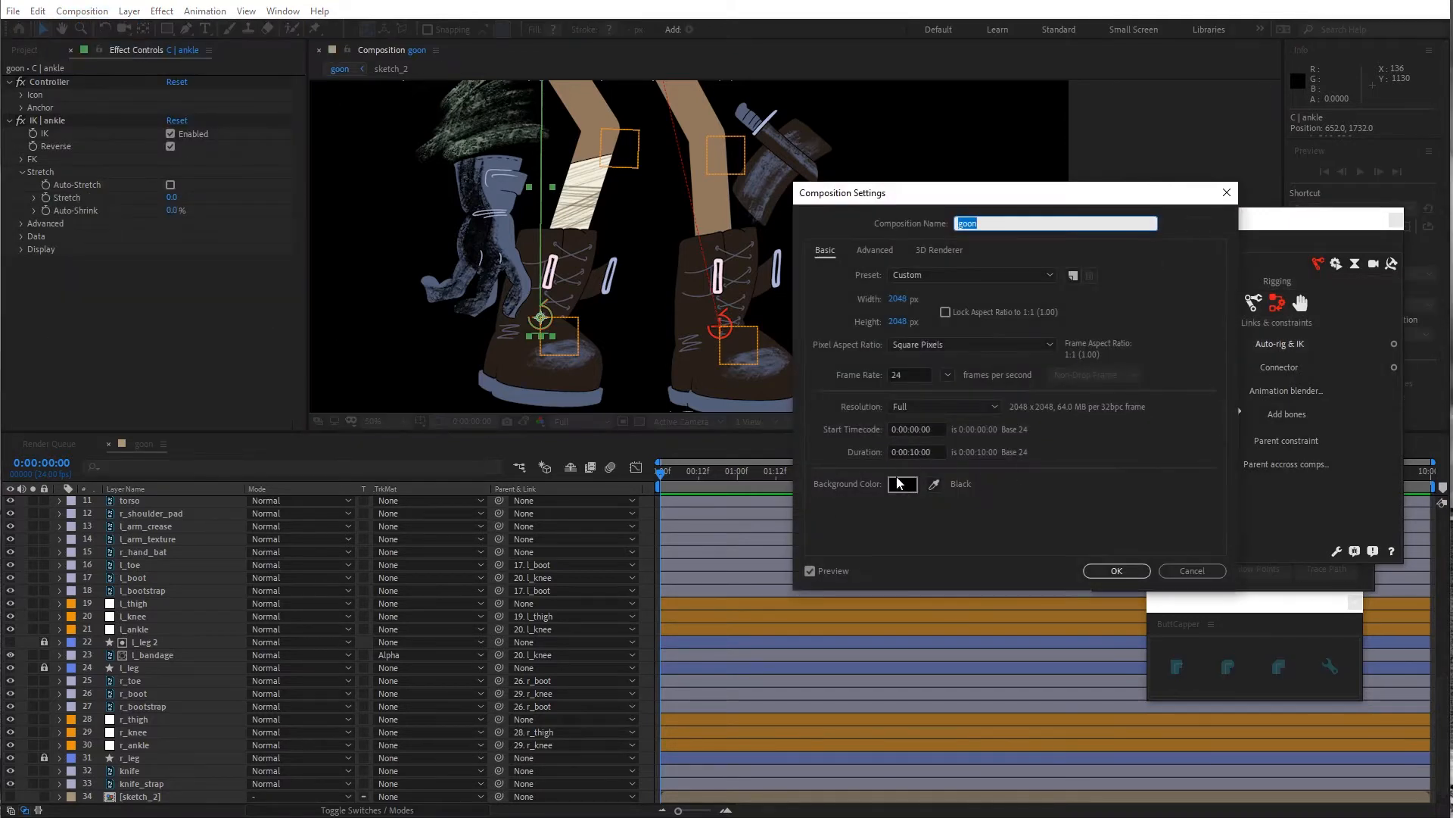
{"action": "left_click", "coordinate": [901, 483]}
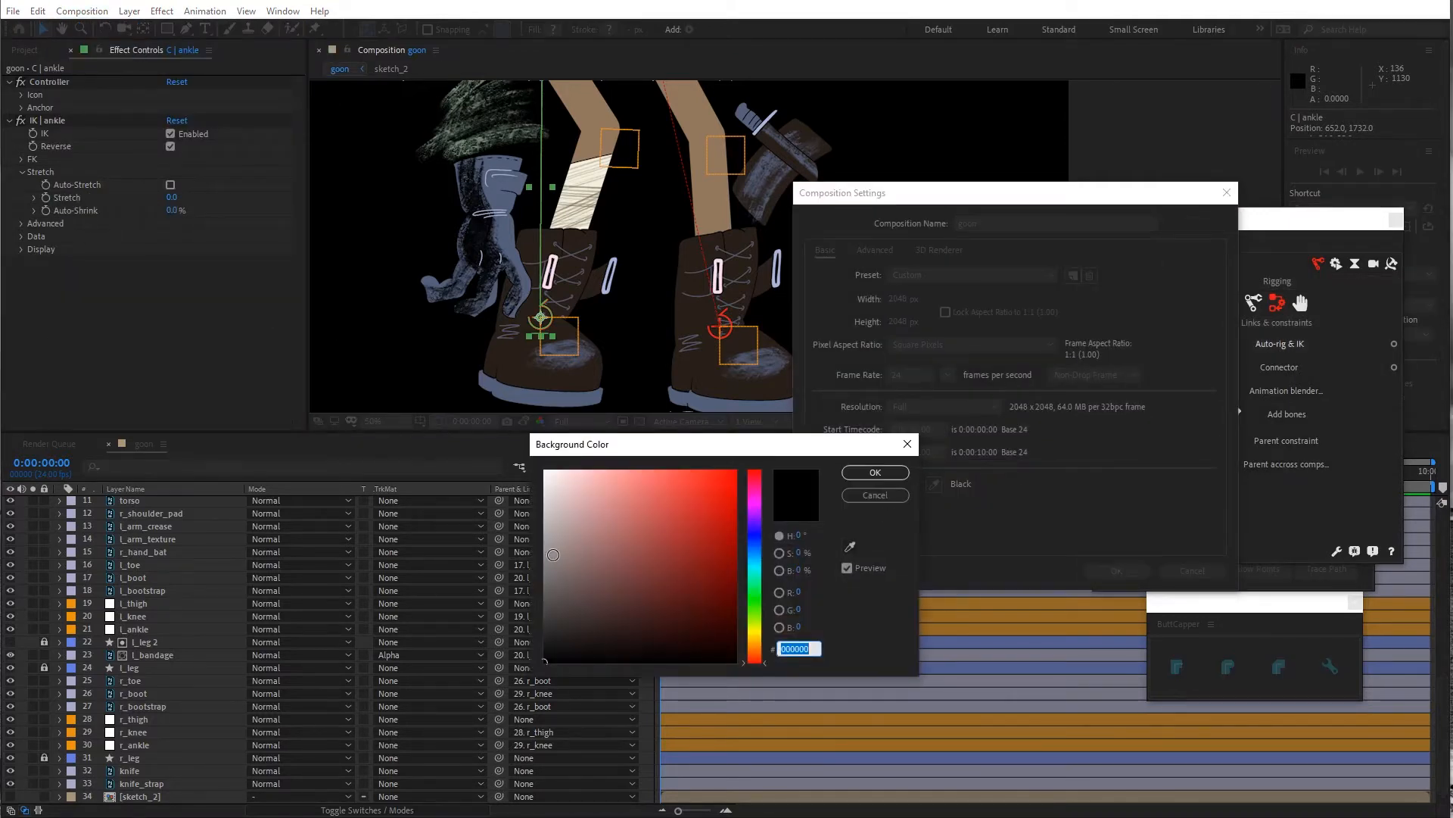
{"action": "type", "text": "8E8787"}
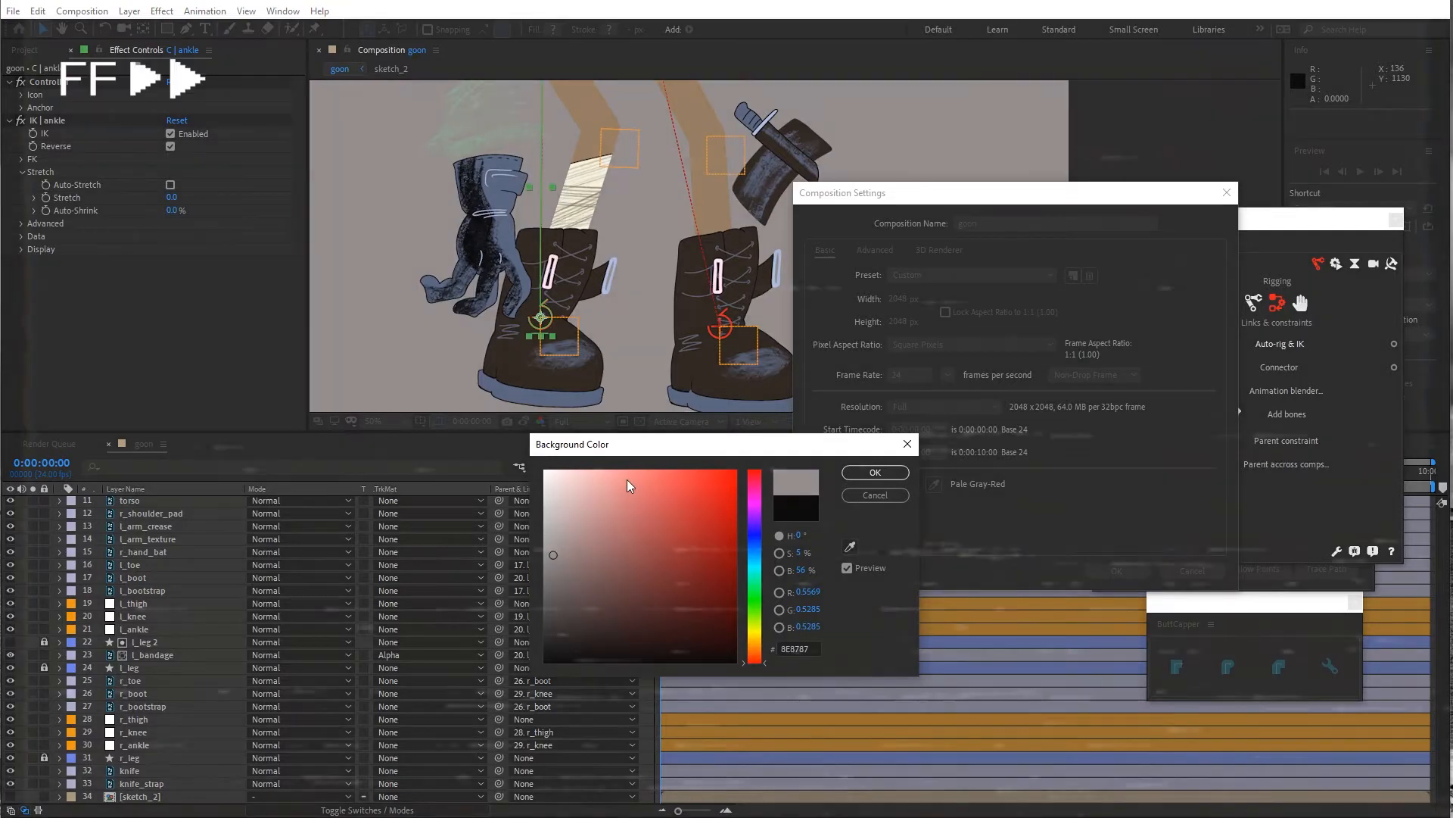
{"action": "left_click", "coordinate": [624, 478]}
{"action": "left_click_drag", "start_coordinate": [756, 660], "coordinate": [756, 536]}
{"action": "left_click", "coordinate": [667, 502]}
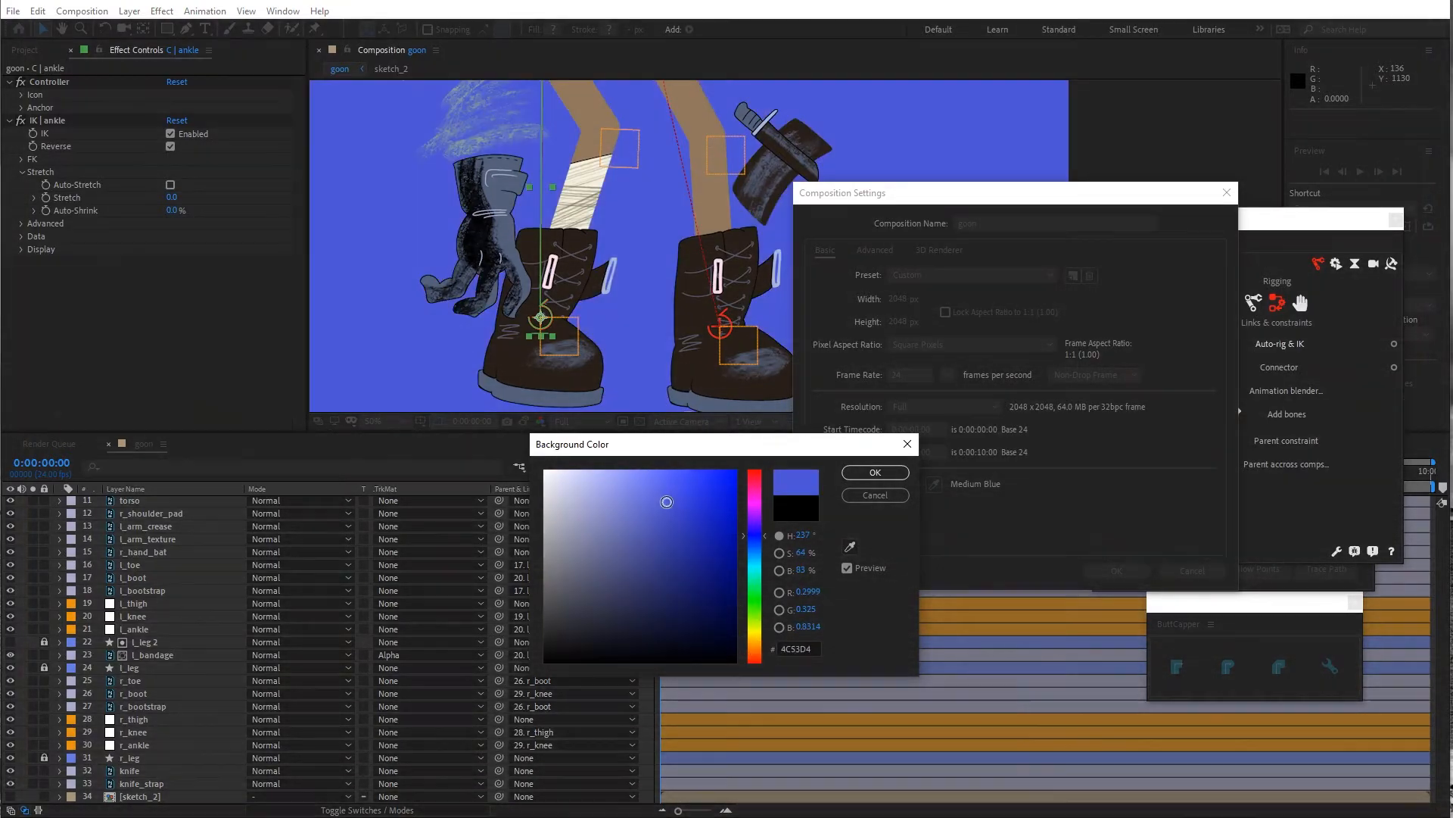
{"action": "left_click", "coordinate": [870, 474]}
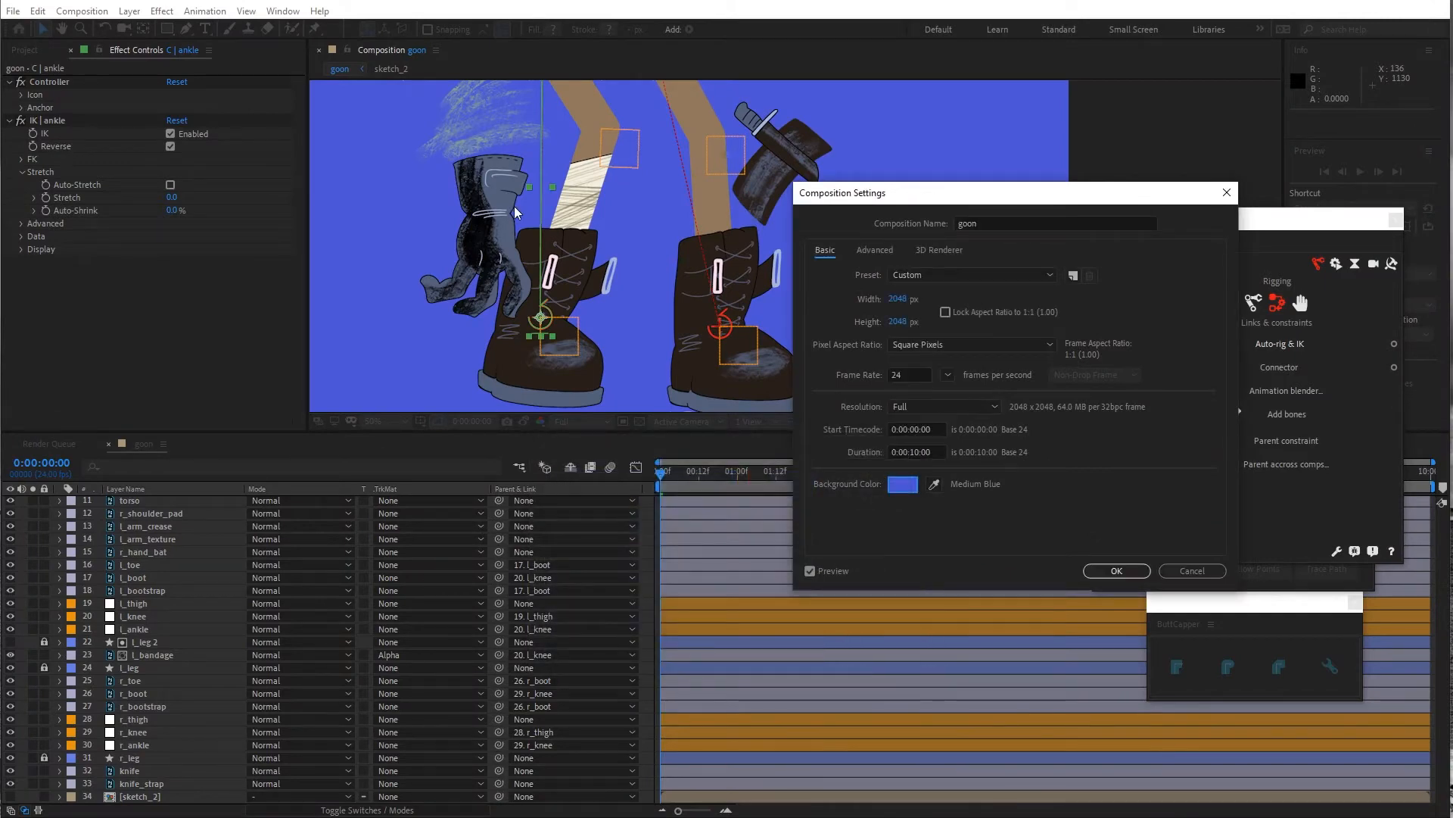
{"action": "left_click", "coordinate": [1117, 570]}
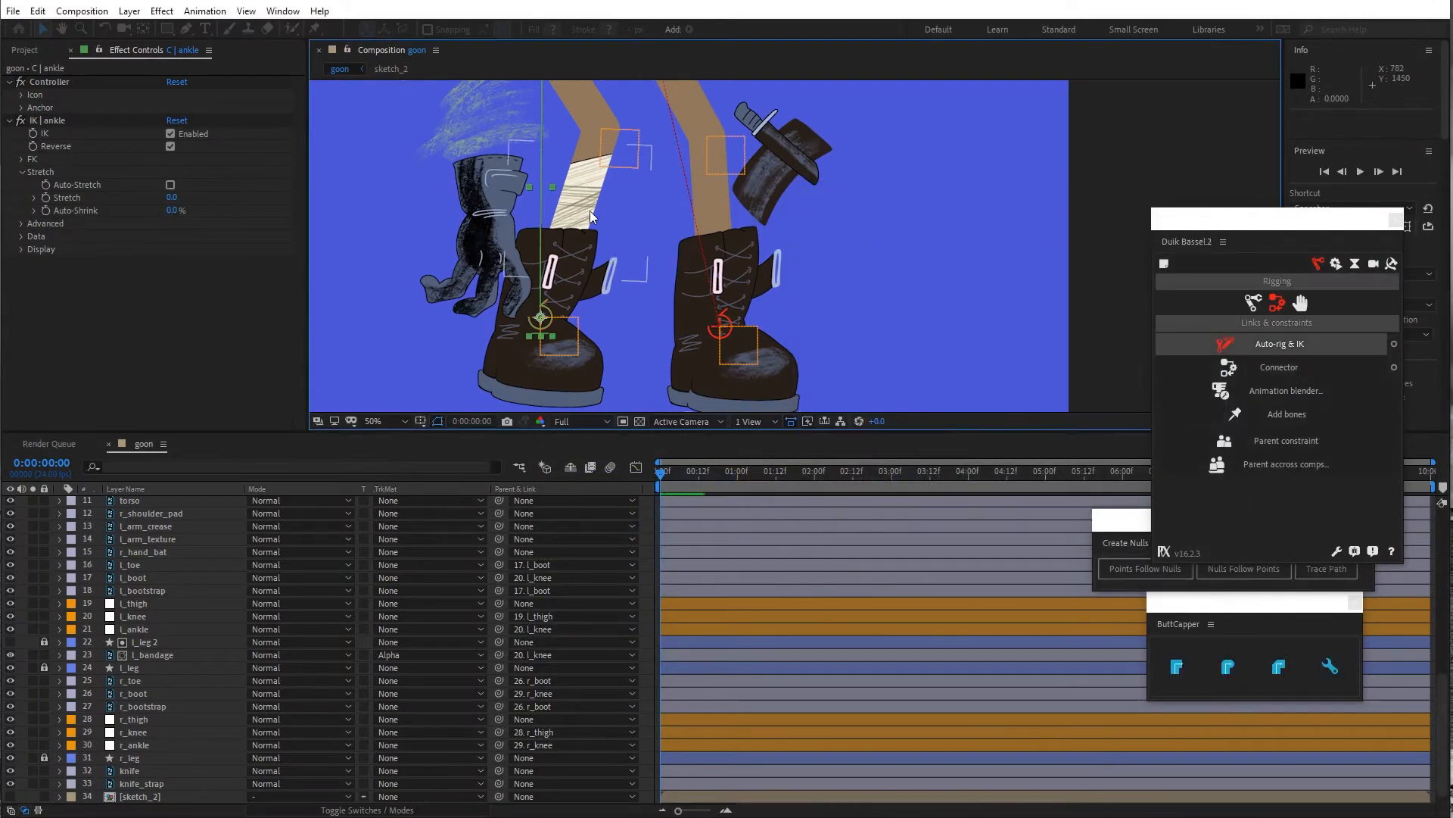
Rotate the knife about 49° so it stands upright, place it against the right lower leg, and parent it to r_knee
{"action": "scroll", "coordinate": [589, 211], "scroll_direction": "down", "scroll_amount": 4}
{"action": "scroll", "coordinate": [645, 198], "scroll_direction": "up", "scroll_amount": 4}
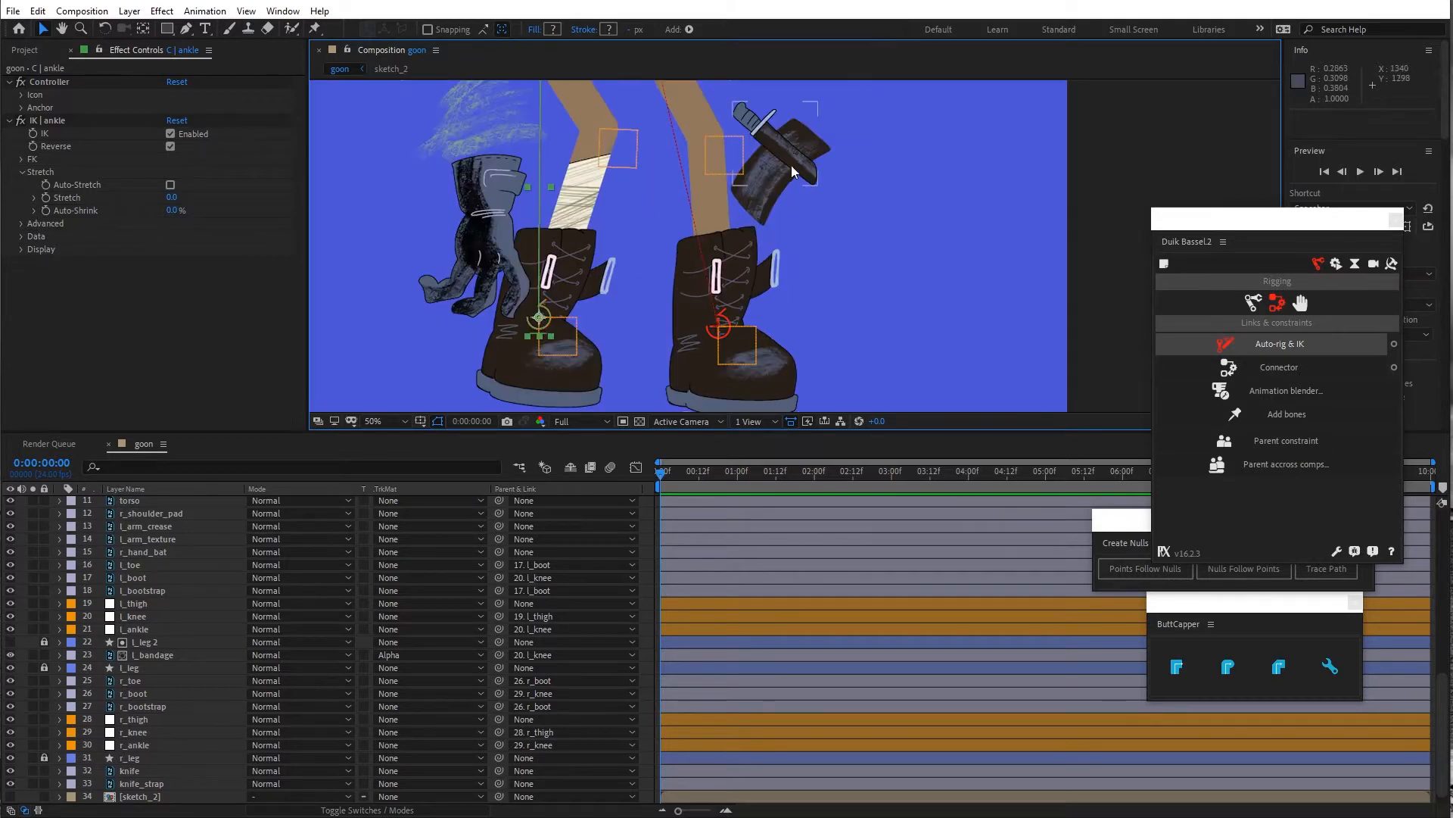
{"action": "left_click", "coordinate": [787, 148]}
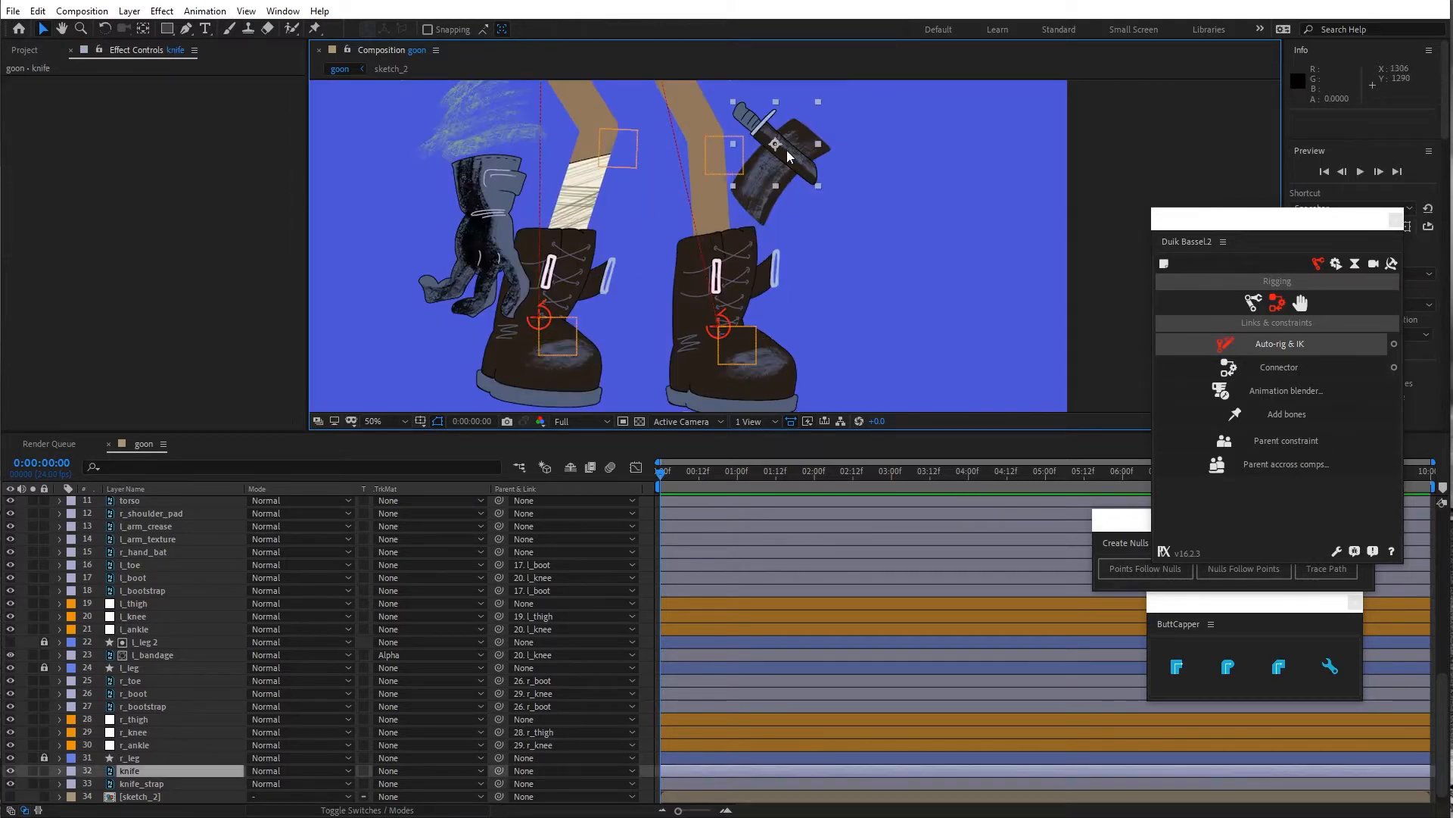
{"action": "key", "text": "w"}
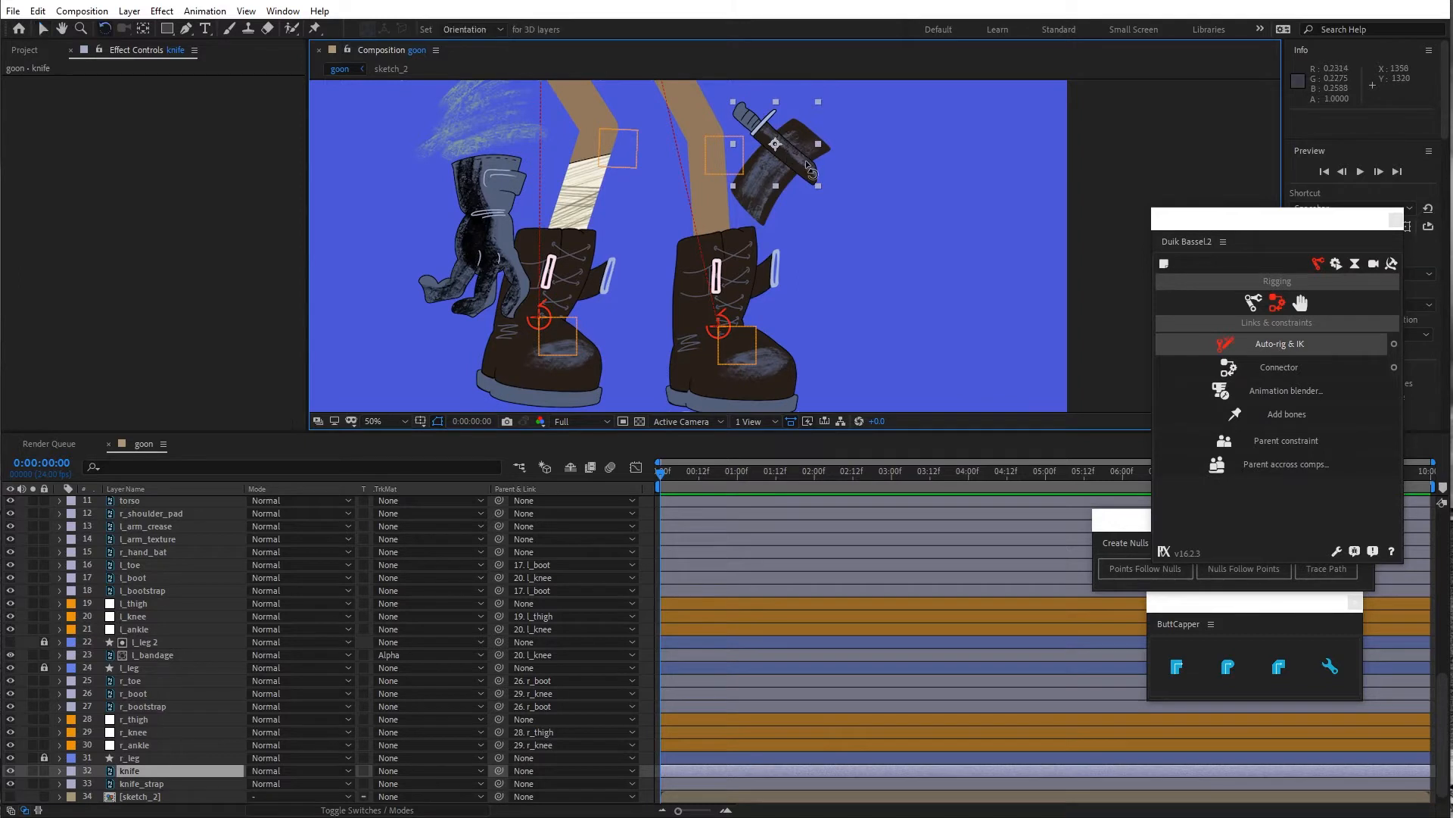
{"action": "left_click_drag", "start_coordinate": [805, 160], "coordinate": [786, 195]}
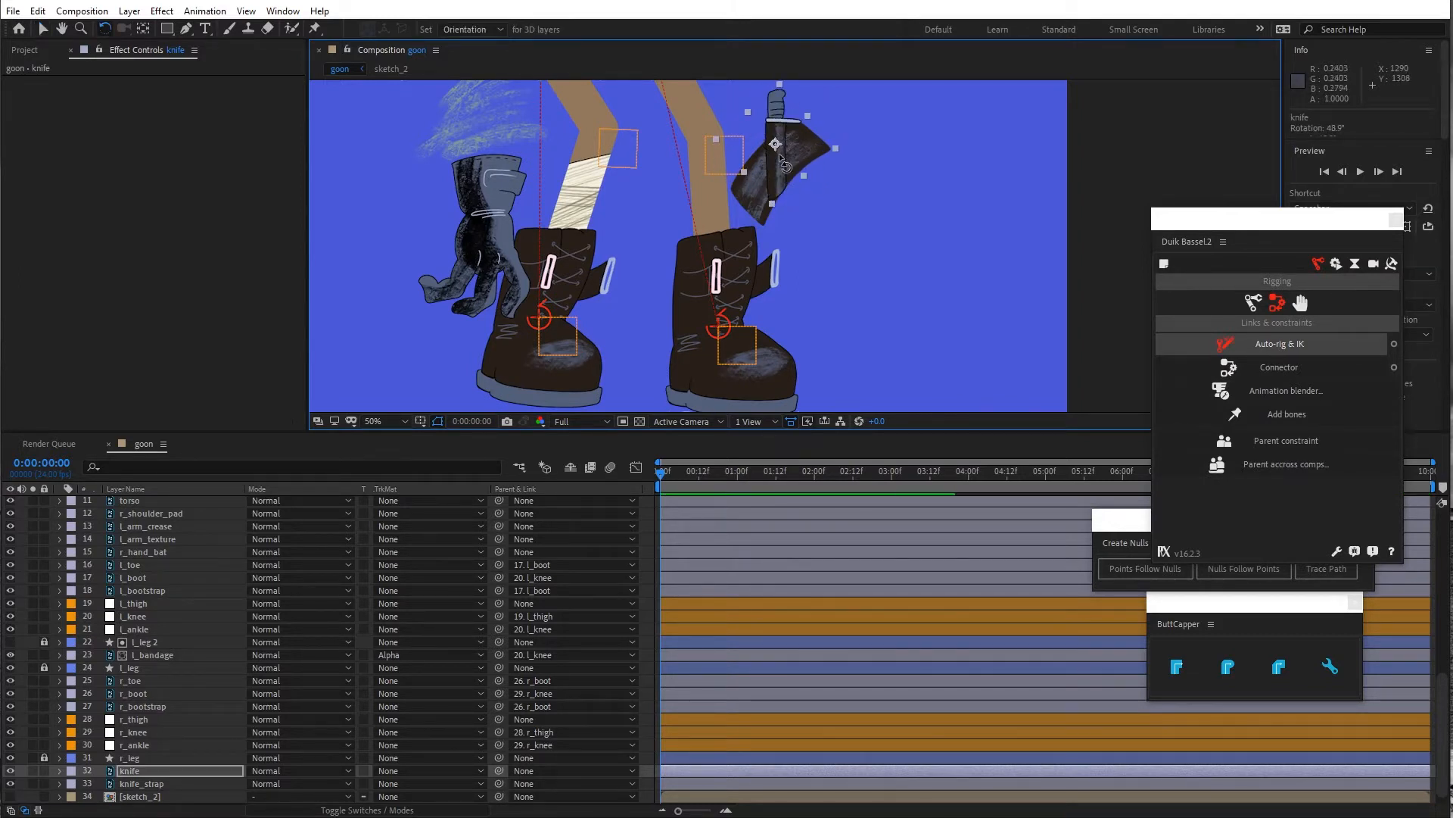
{"action": "key", "text": "v"}
{"action": "left_click_drag", "start_coordinate": [769, 153], "coordinate": [730, 189]}
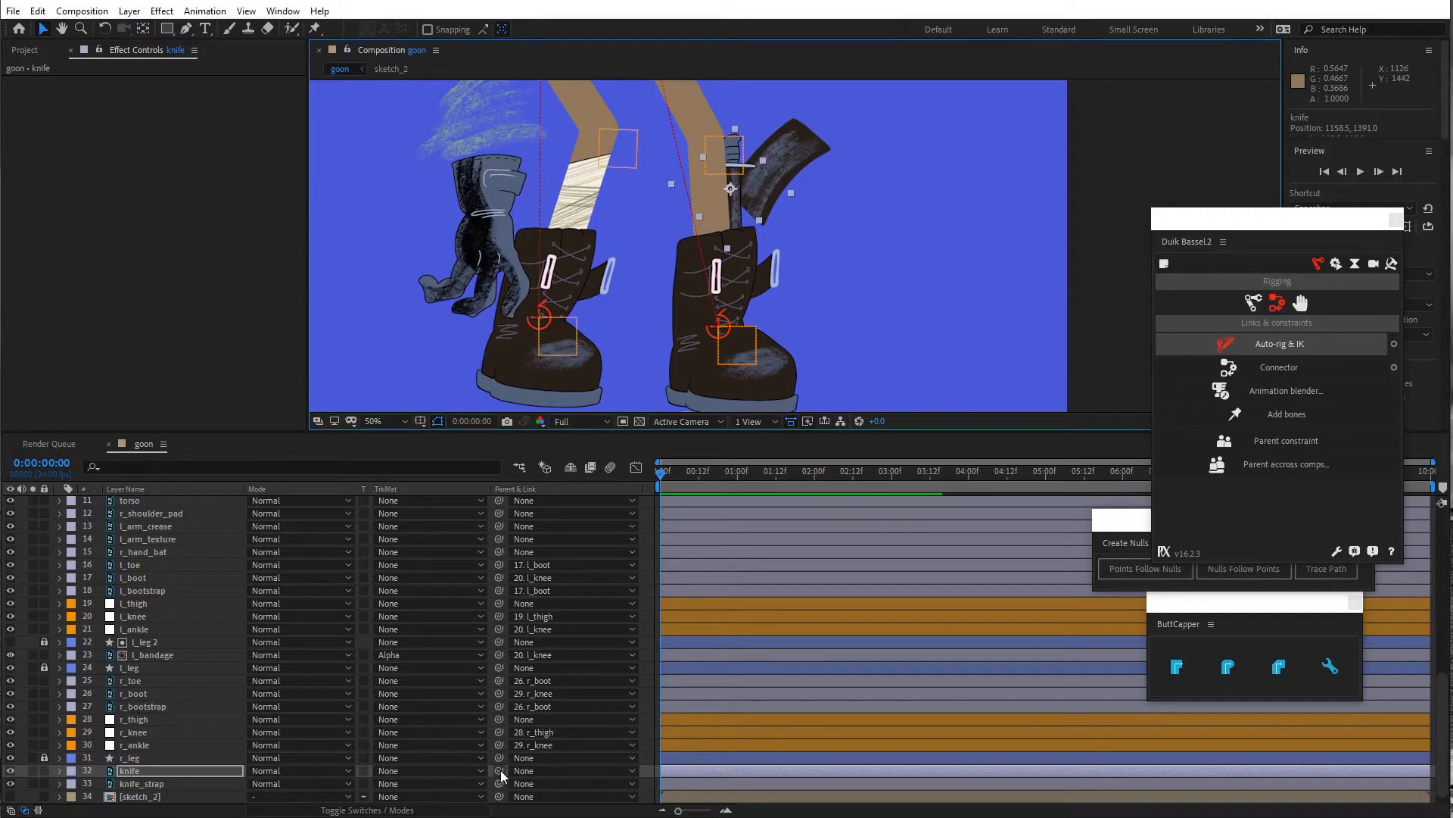
{"action": "left_click_drag", "start_coordinate": [501, 770], "coordinate": [158, 737]}
Rotate knife_strap and position it across the right lower leg at about 1105, 1433, and parent it to the knife layer
{"action": "left_click", "coordinate": [792, 154]}
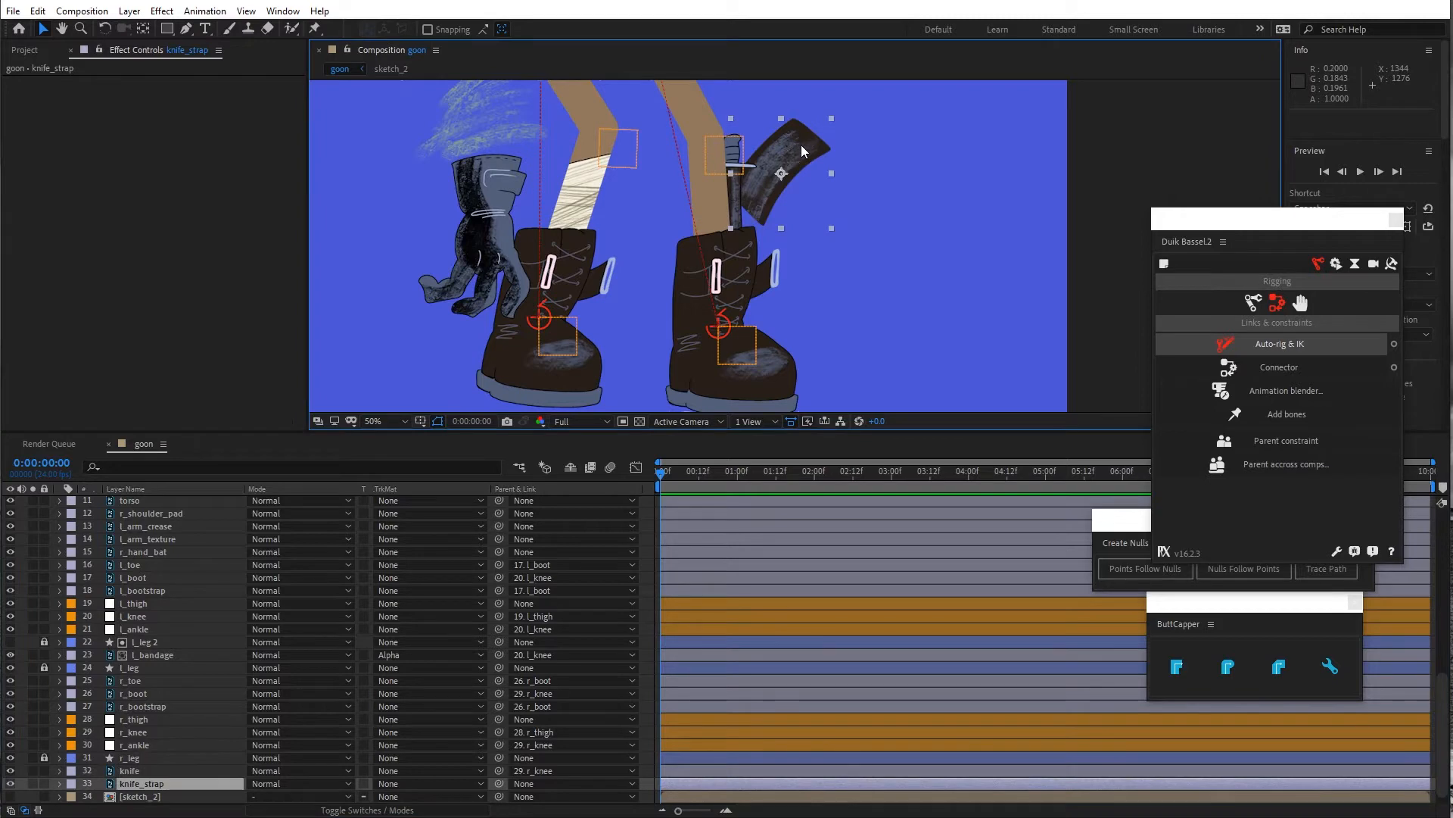
{"action": "key", "text": "w"}
{"action": "left_click_drag", "start_coordinate": [815, 152], "coordinate": [709, 219]}
{"action": "key", "text": "v"}
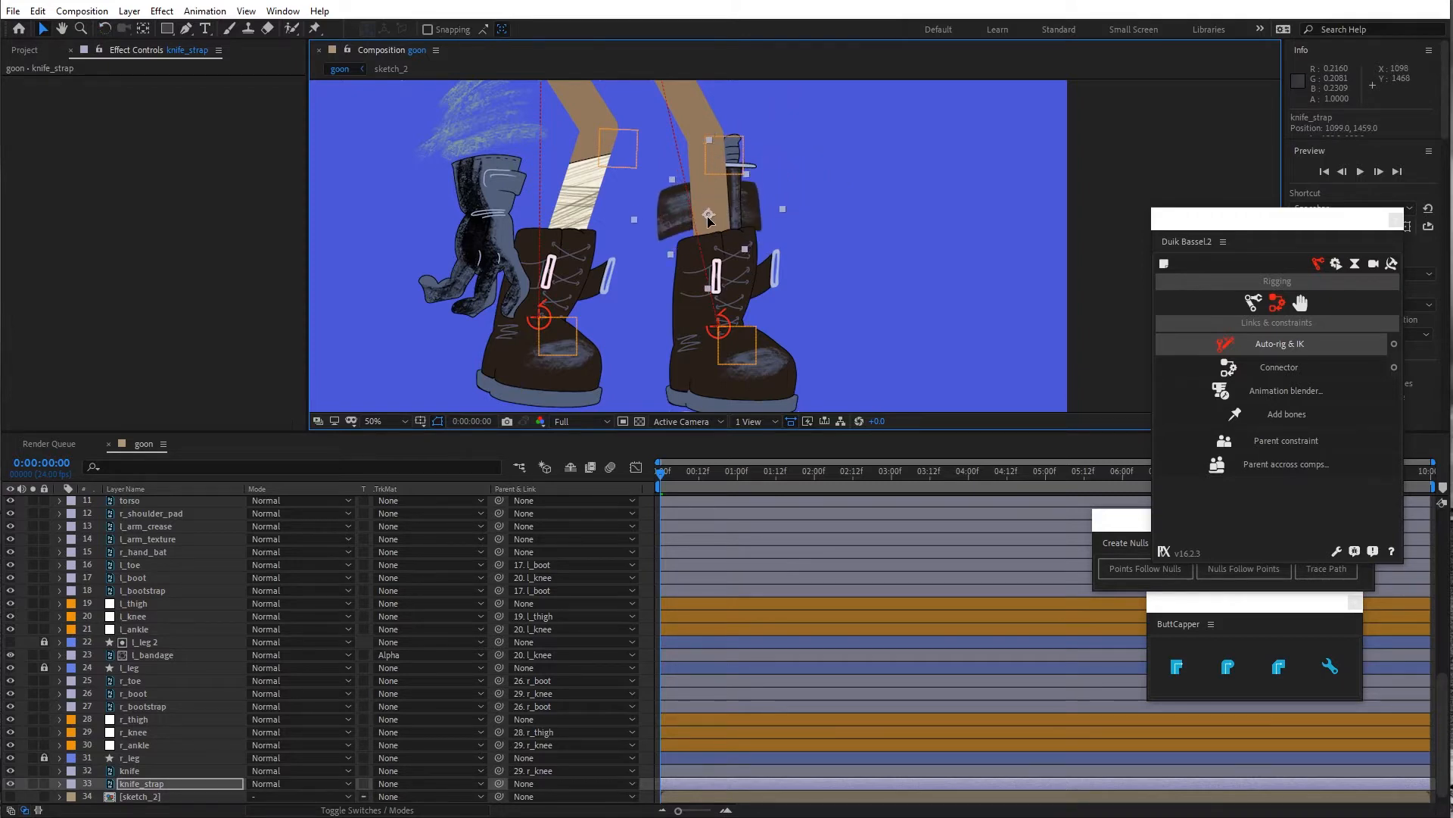
{"action": "left_click_drag", "start_coordinate": [708, 218], "coordinate": [711, 209]}
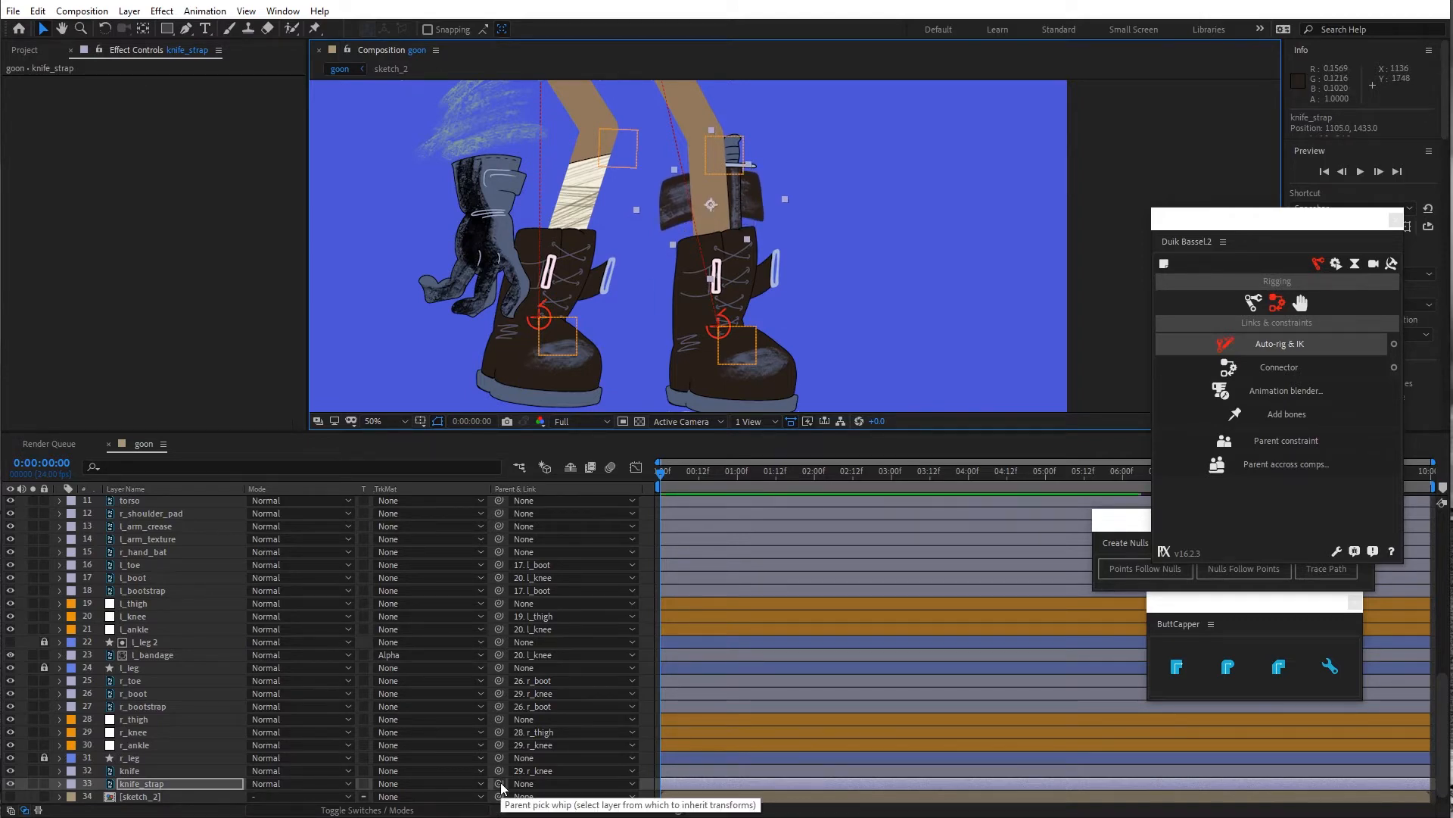
{"action": "left_click_drag", "start_coordinate": [448, 788], "coordinate": [148, 769]}
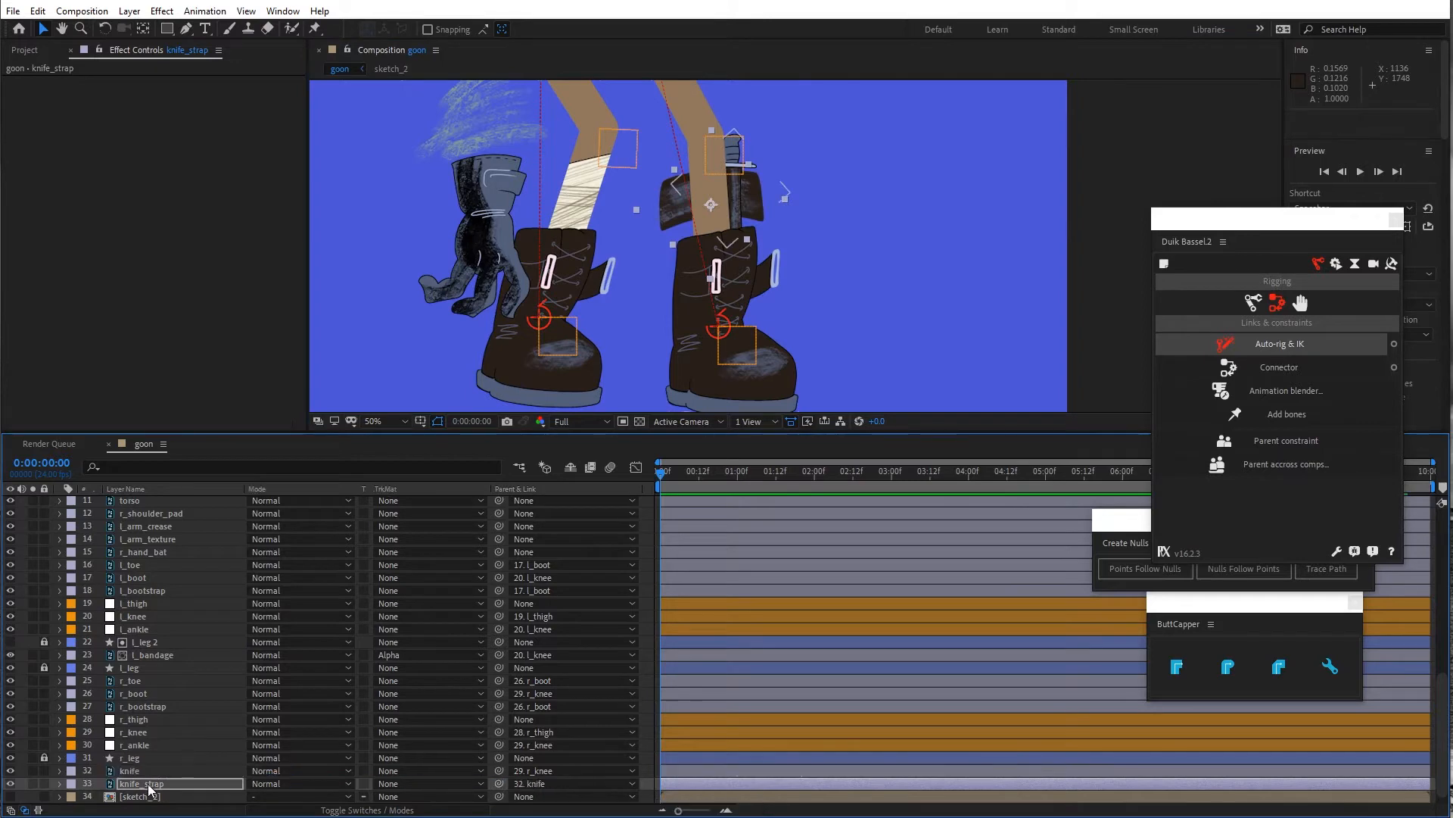
Stack knife_strap between r_leg and a duplicate of r_leg placed directly above it, and lock both right leg layers
{"action": "left_click_drag", "start_coordinate": [152, 788], "coordinate": [156, 753]}
{"action": "left_click", "coordinate": [44, 771]}
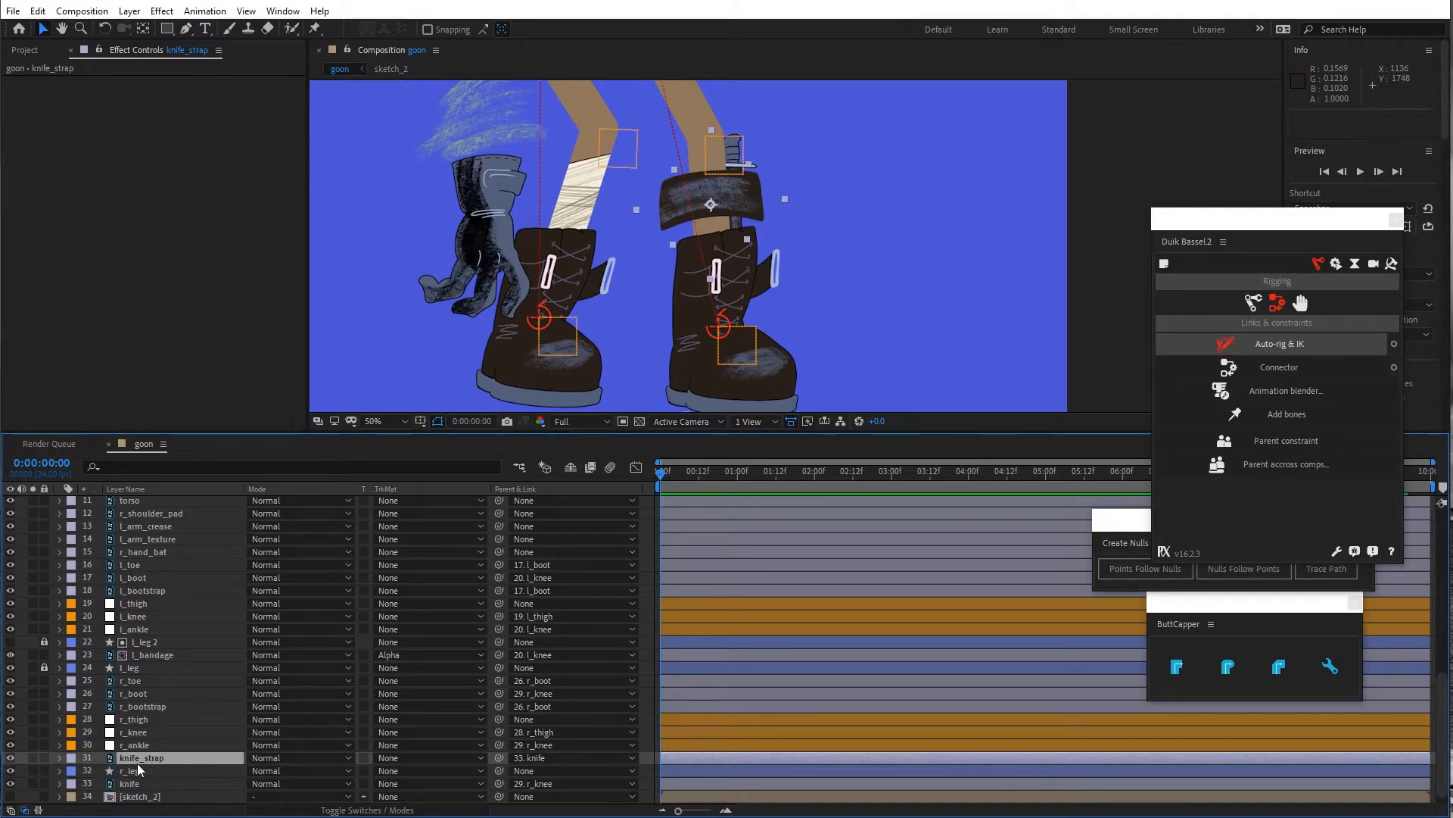
{"action": "left_click", "coordinate": [133, 770]}
{"action": "key", "text": "ctrl+d"}
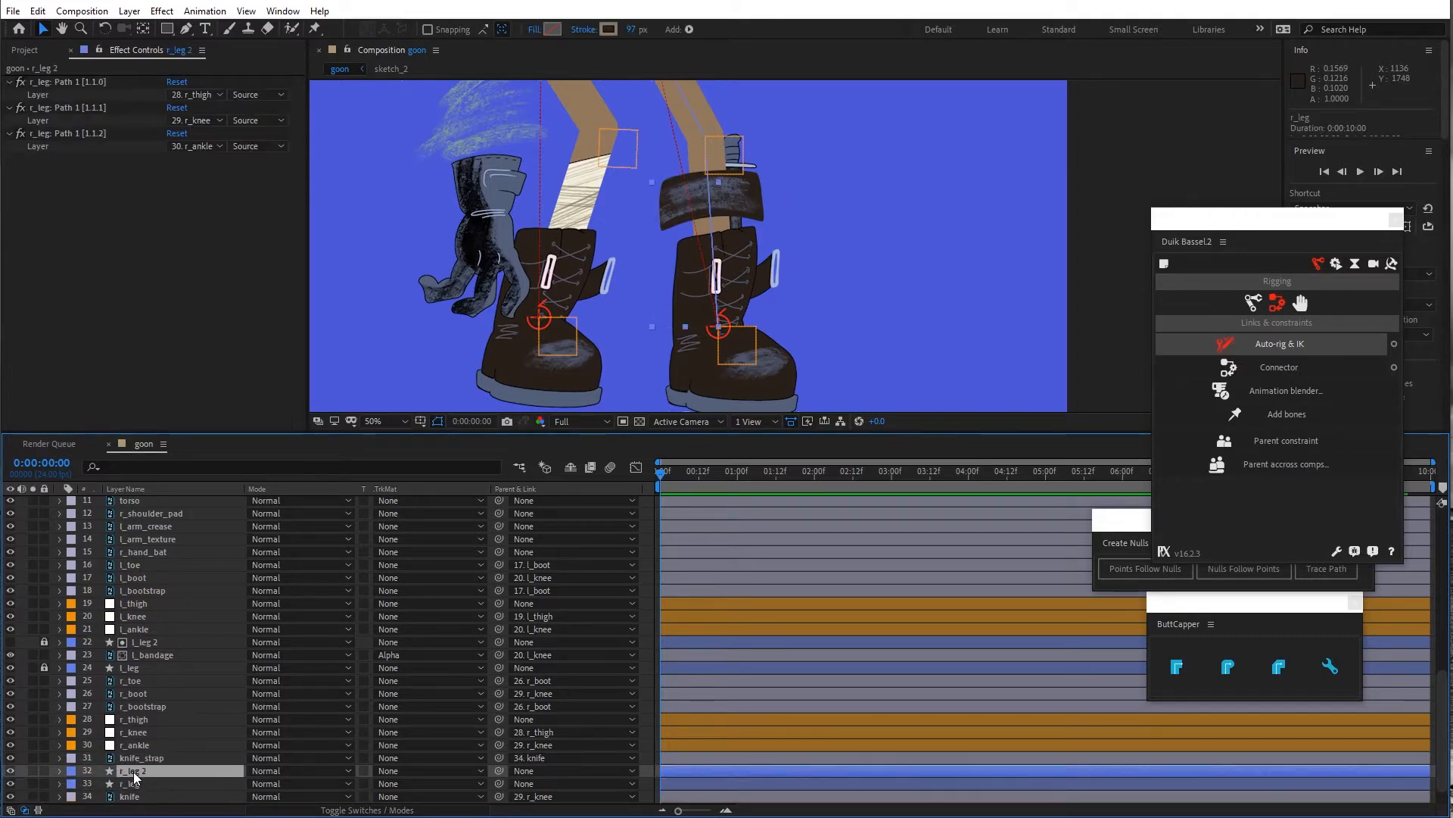
{"action": "left_click_drag", "start_coordinate": [133, 771], "coordinate": [134, 754]}
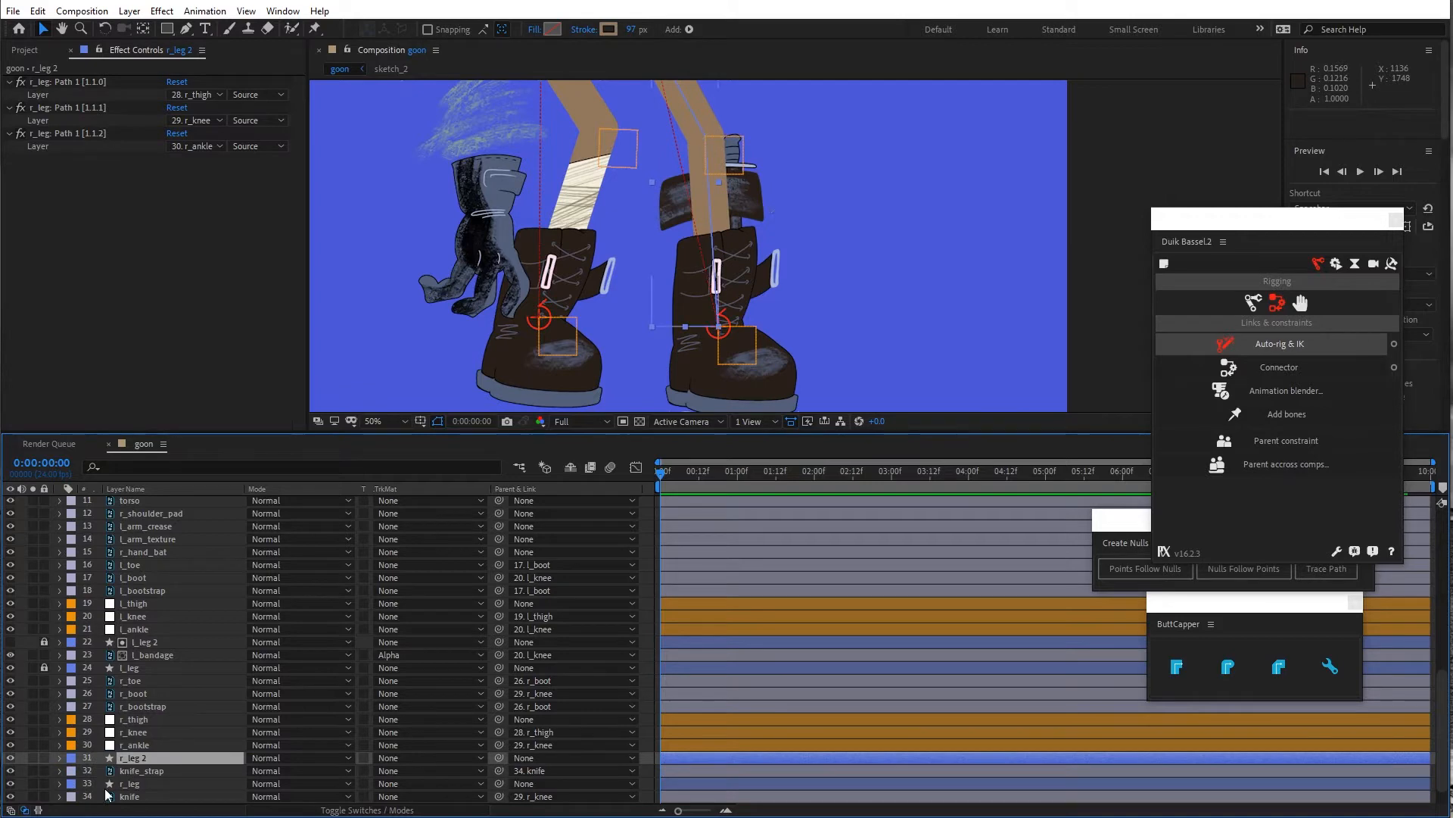
{"action": "left_click", "coordinate": [44, 784]}
{"action": "left_click", "coordinate": [43, 757]}
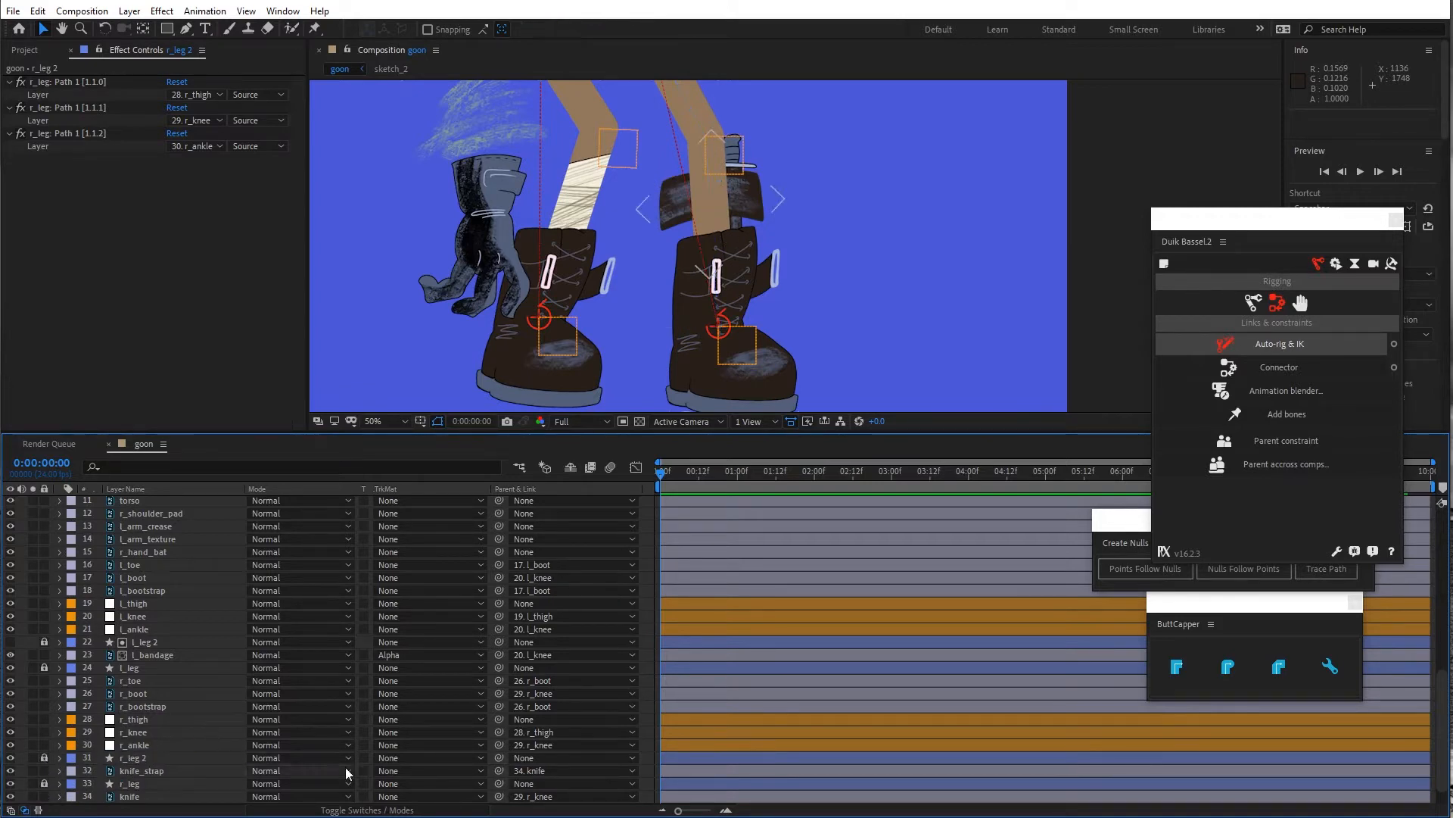
Set knife_strap's track matte to Alpha Matte "r_leg 2", and test it by moving the right ankle controller and undoing the move
{"action": "left_click", "coordinate": [391, 769]}
{"action": "left_click", "coordinate": [433, 705]}
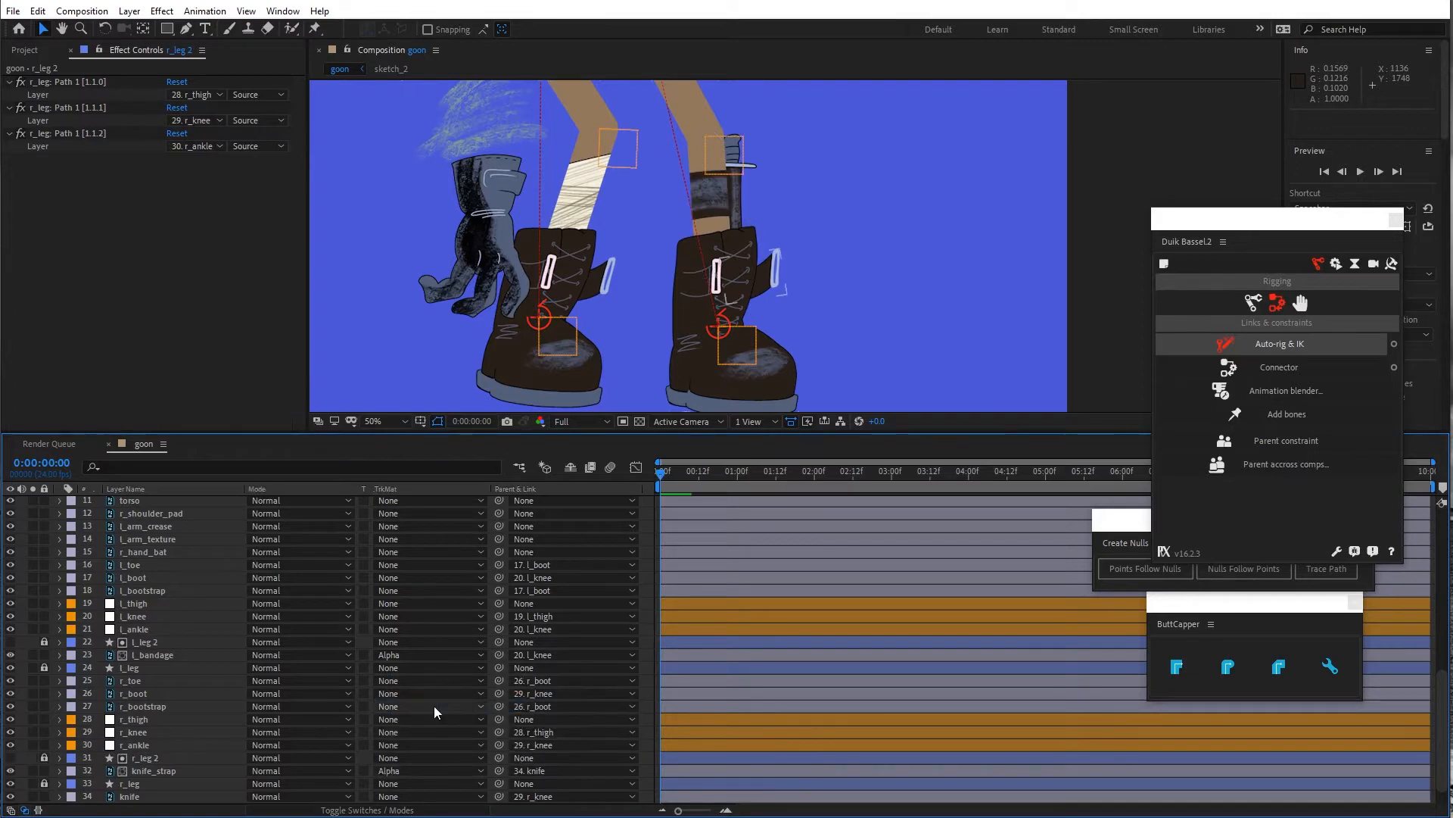
{"action": "left_click", "coordinate": [839, 233]}
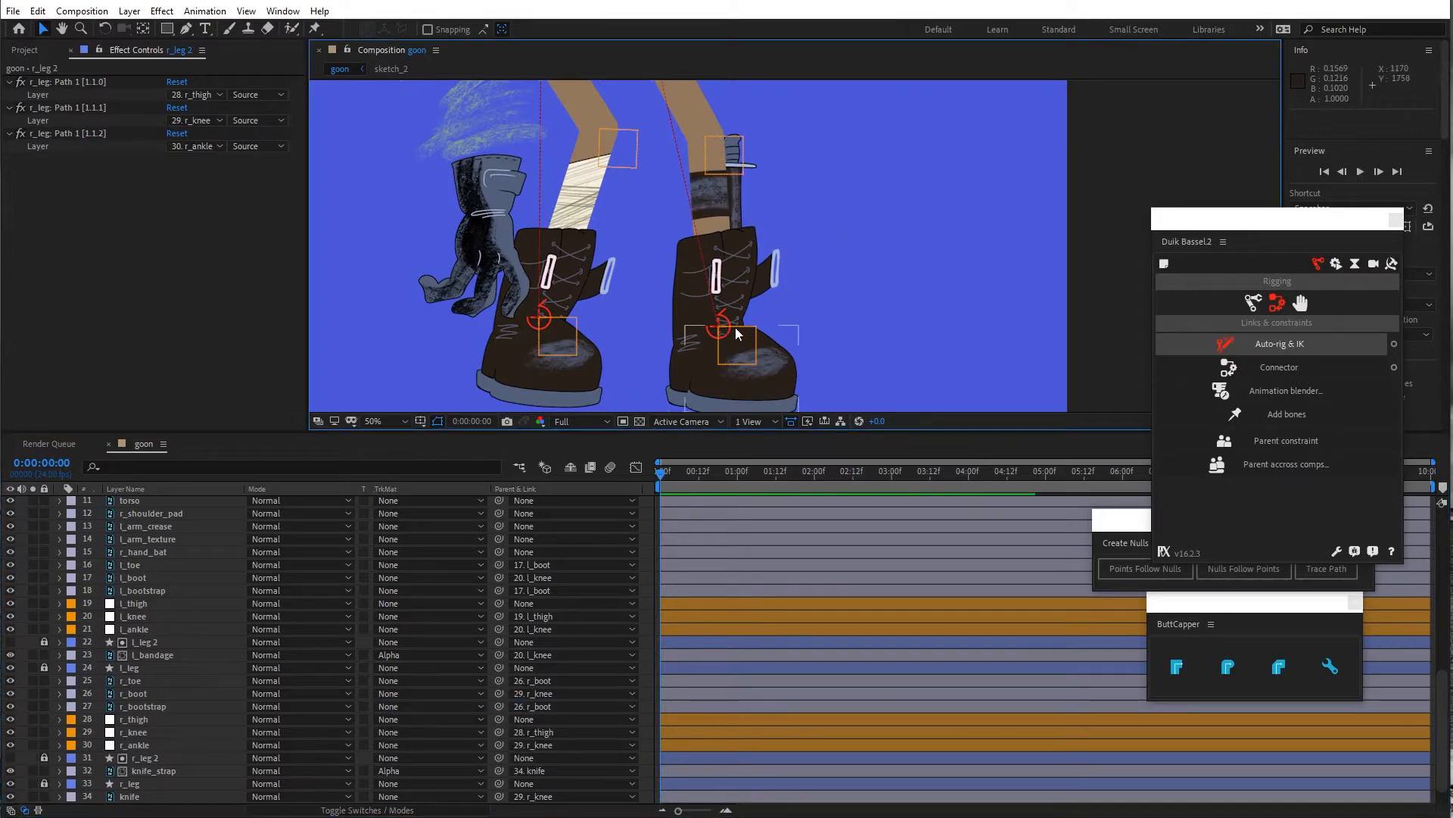
{"action": "mouse_move", "coordinate": [734, 327]}
{"action": "left_mouse_down"}
{"action": "mouse_move", "coordinate": [757, 292]}
{"action": "mouse_move", "coordinate": [830, 297]}
{"action": "mouse_move", "coordinate": [741, 303]}
{"action": "left_mouse_up"}
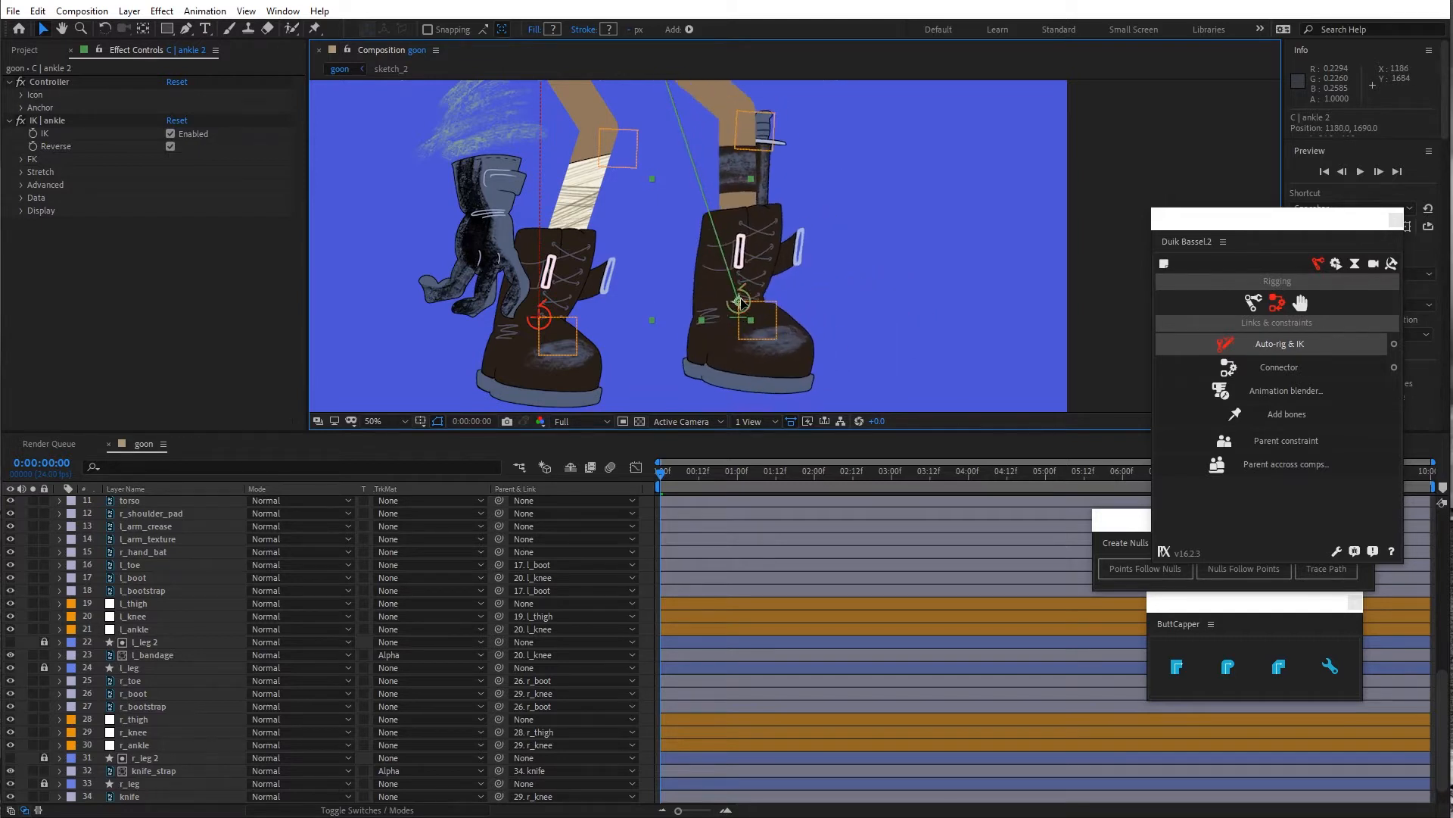
{"action": "key", "text": "ctrl+z"}
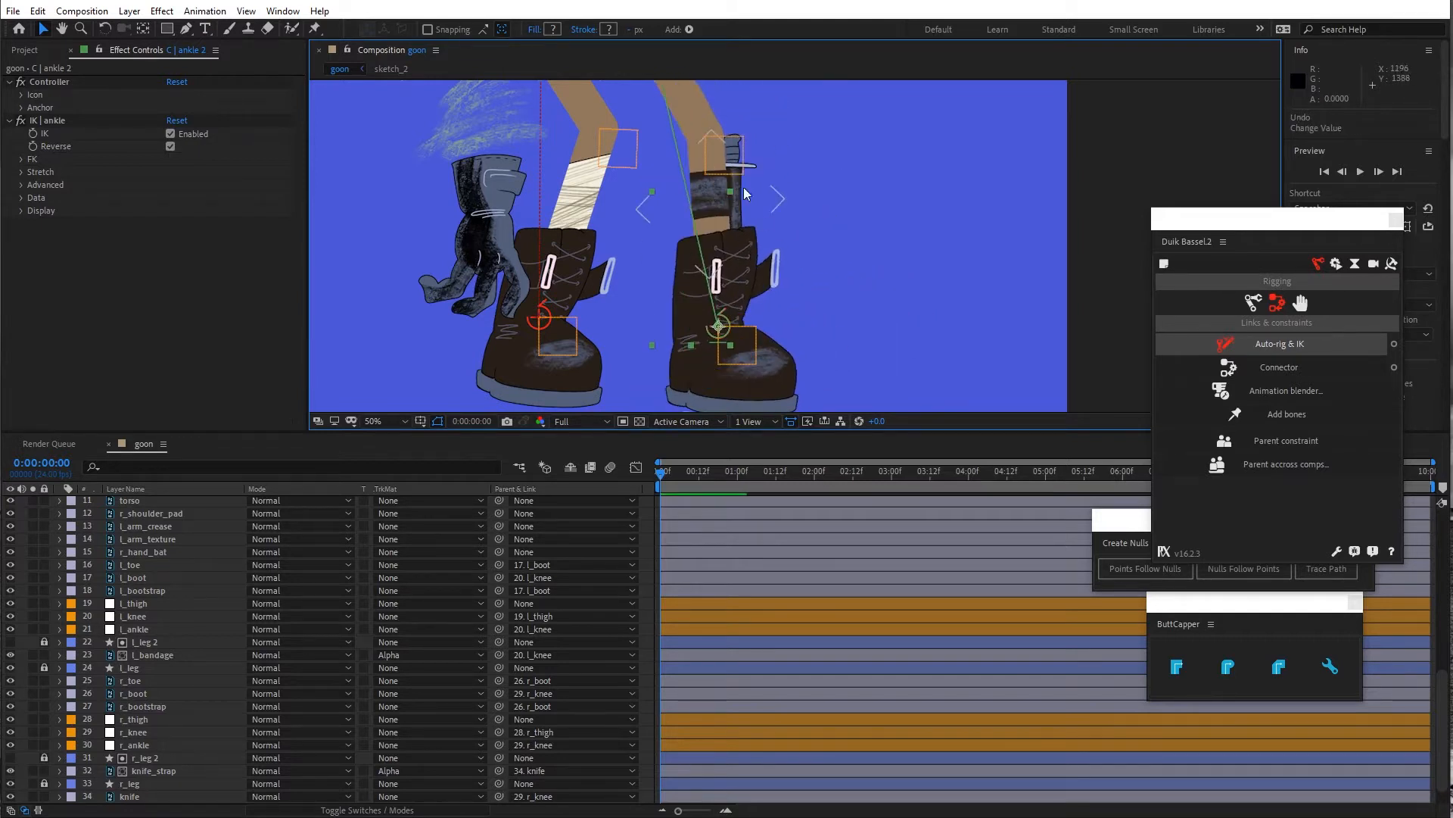
Test the strap's matte by moving the knife slightly up the right lower leg, and undo the move
{"action": "left_click", "coordinate": [139, 798]}
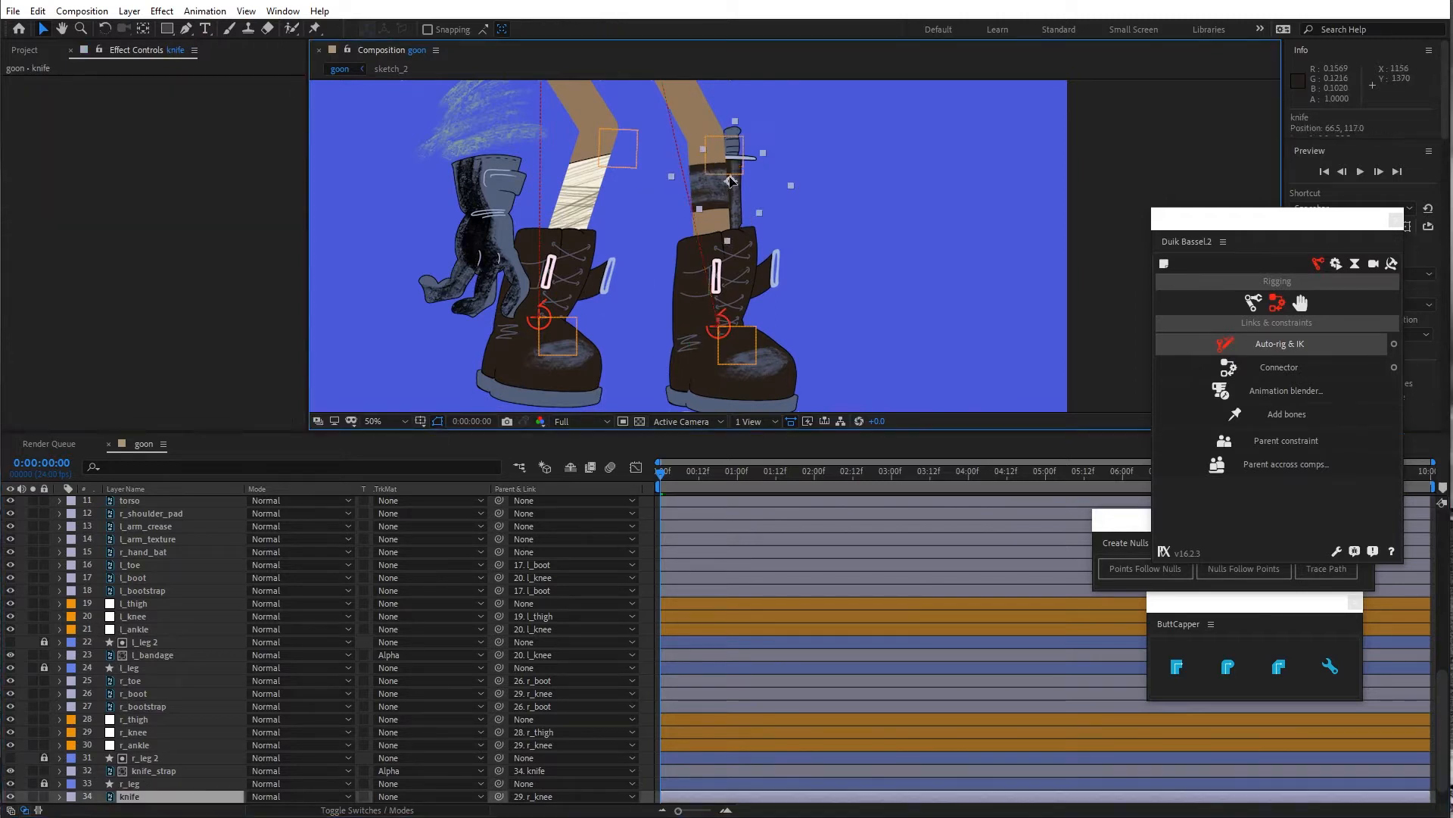
{"action": "left_click_drag", "start_coordinate": [732, 181], "coordinate": [732, 173]}
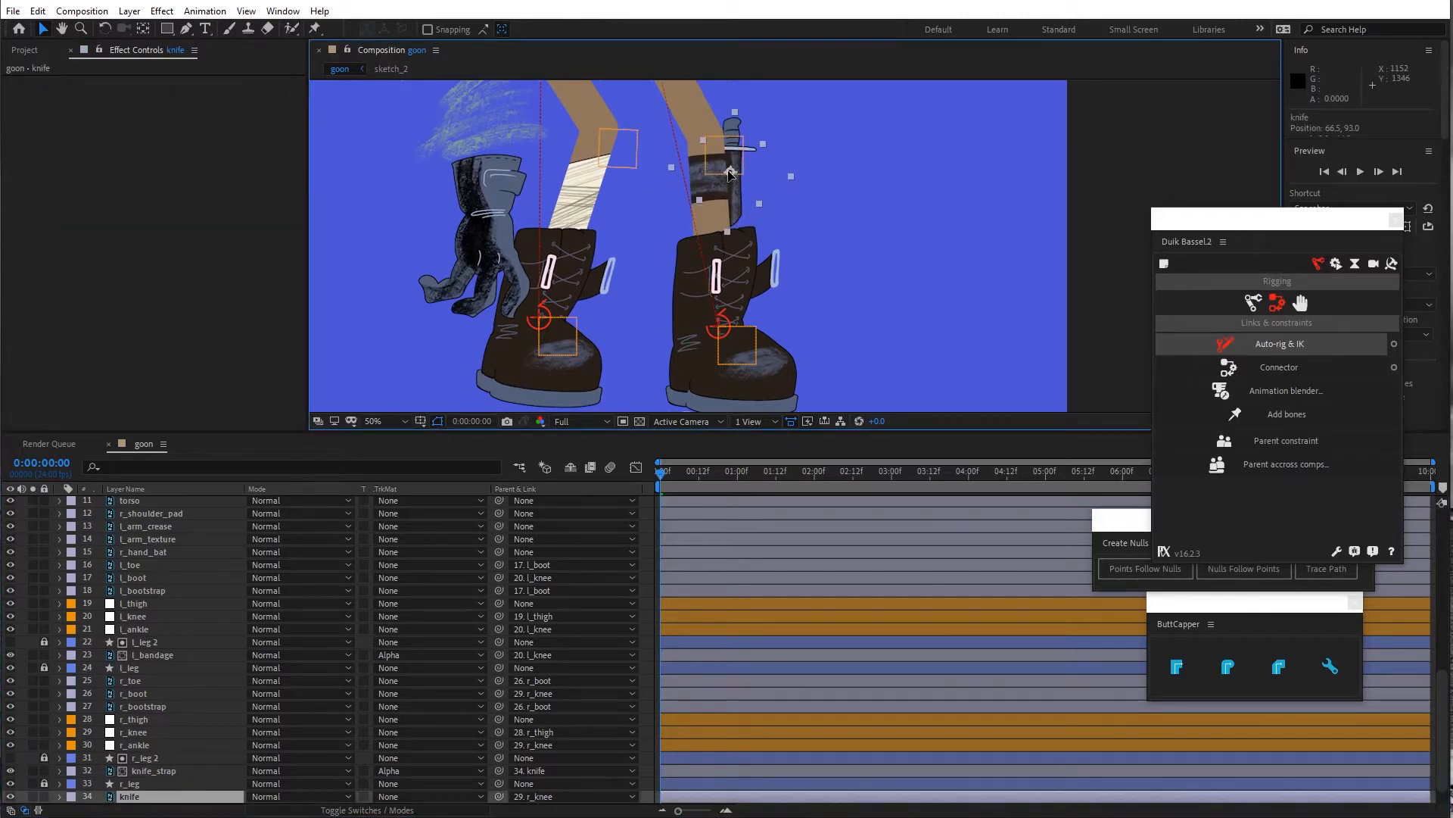
{"action": "key", "text": "ctrl+z"}
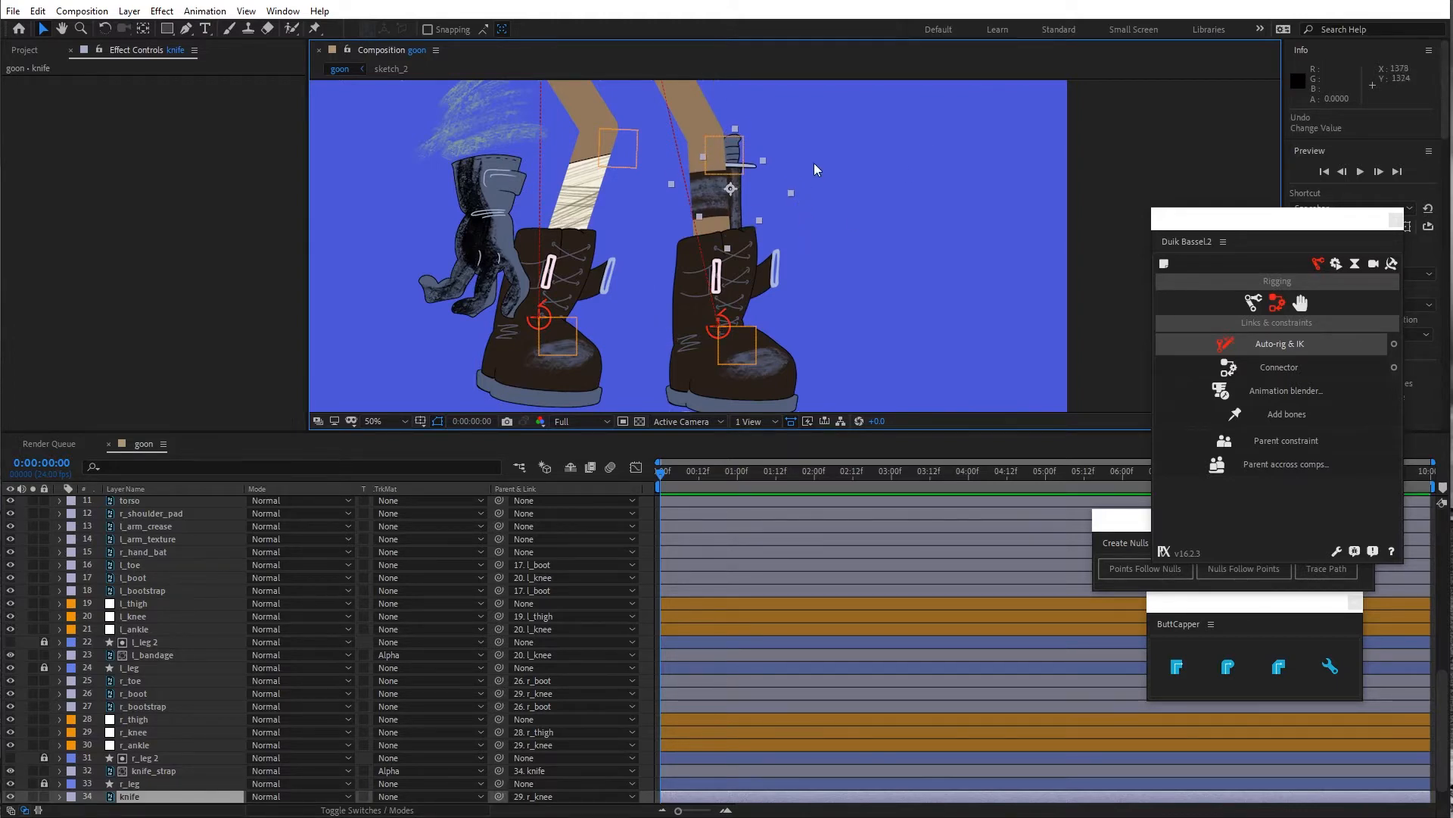
{"action": "left_click_drag", "start_coordinate": [813, 165], "coordinate": [901, 293]}
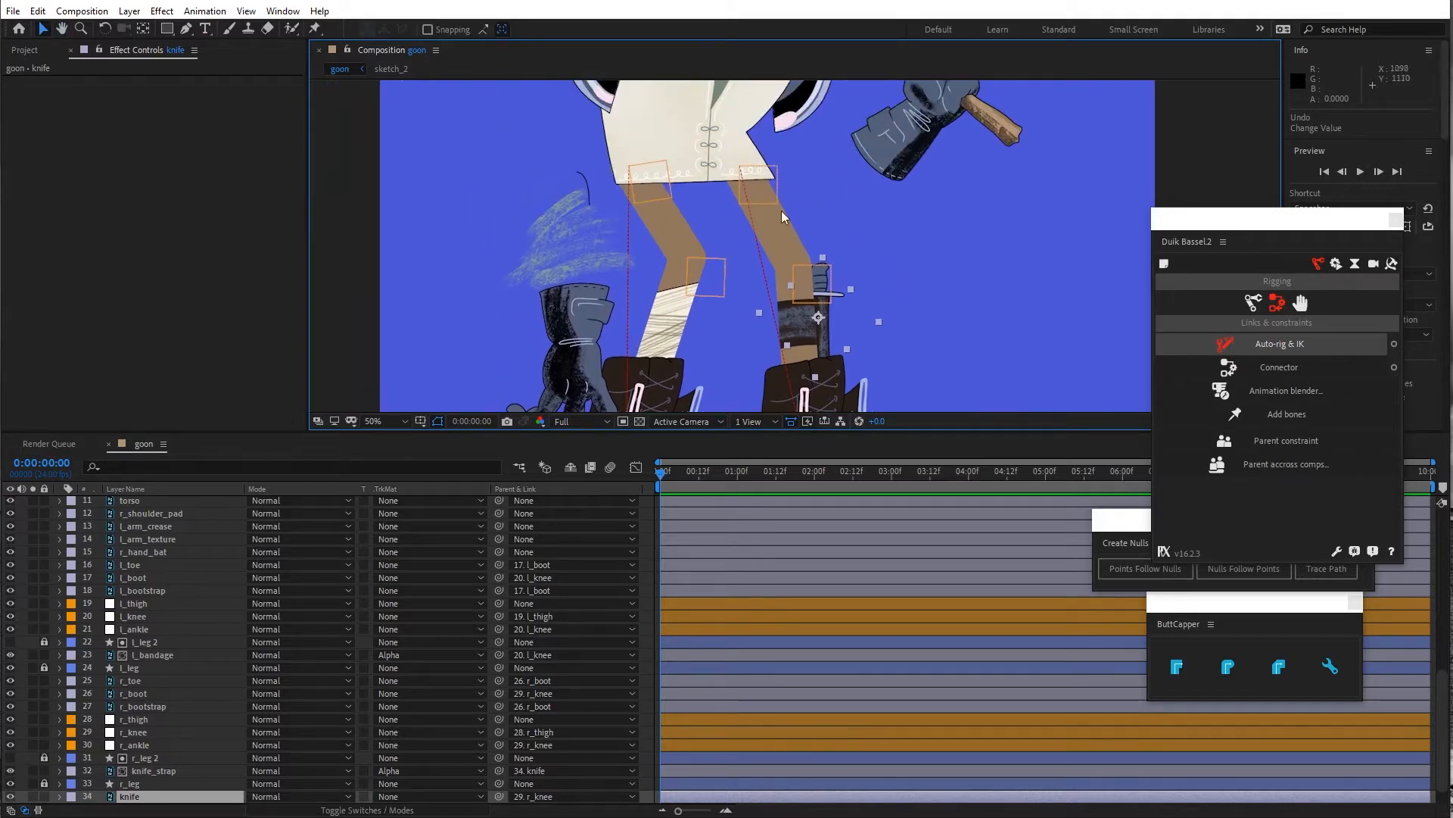
Save the project, add a new shape layer directly above torso, and name it l_arm
{"action": "left_click", "coordinate": [12, 12]}
{"action": "left_click", "coordinate": [31, 146]}
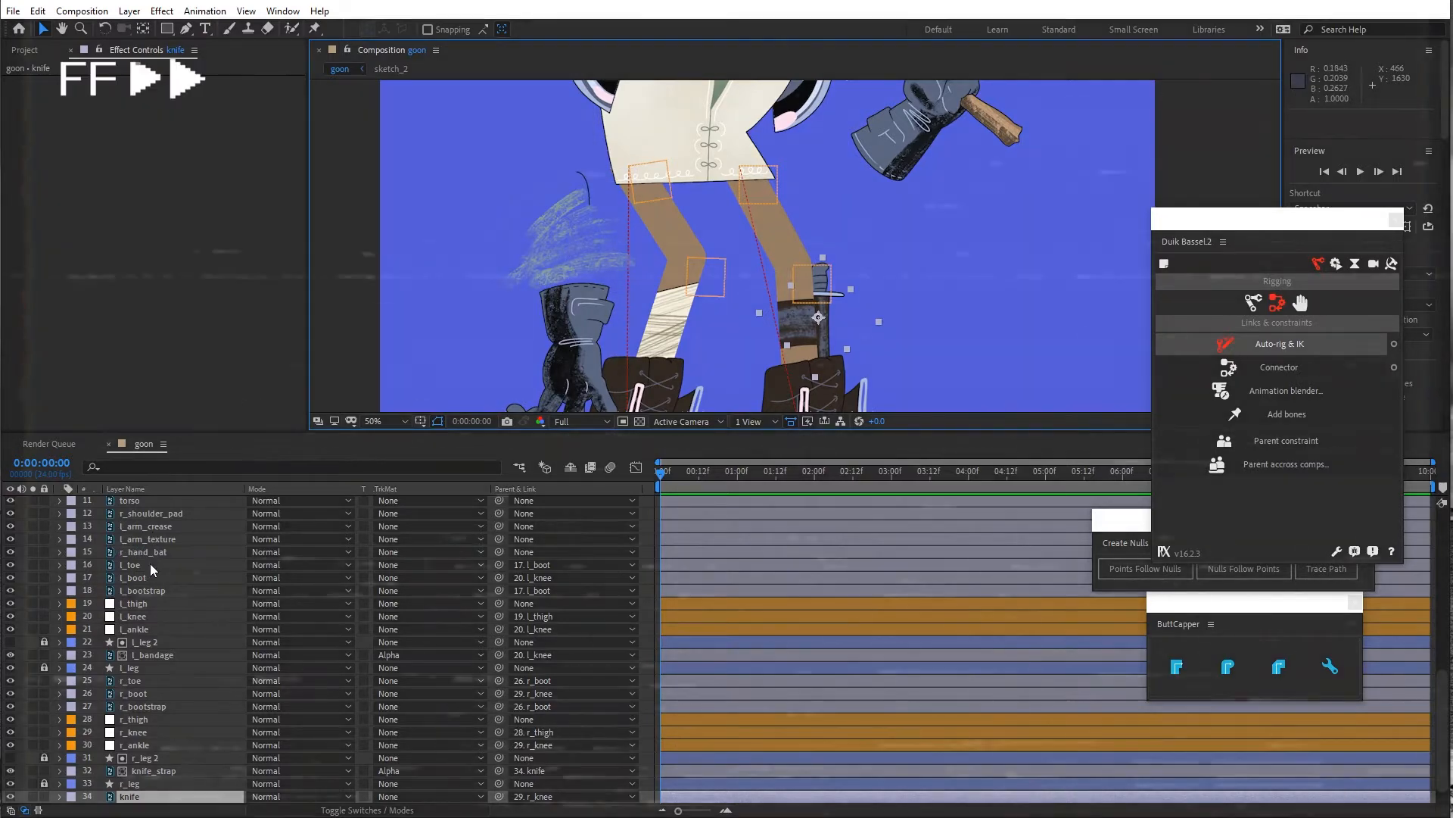
{"action": "scroll", "coordinate": [152, 565], "scroll_direction": "up", "scroll_amount": 2}
{"action": "left_click", "coordinate": [154, 578]}
{"action": "left_click", "coordinate": [130, 12]}
{"action": "mouse_move", "coordinate": [151, 27]}
{"action": "left_click", "coordinate": [401, 110]}
{"action": "key", "text": "Return"}
{"action": "type", "text": "l_arm"}
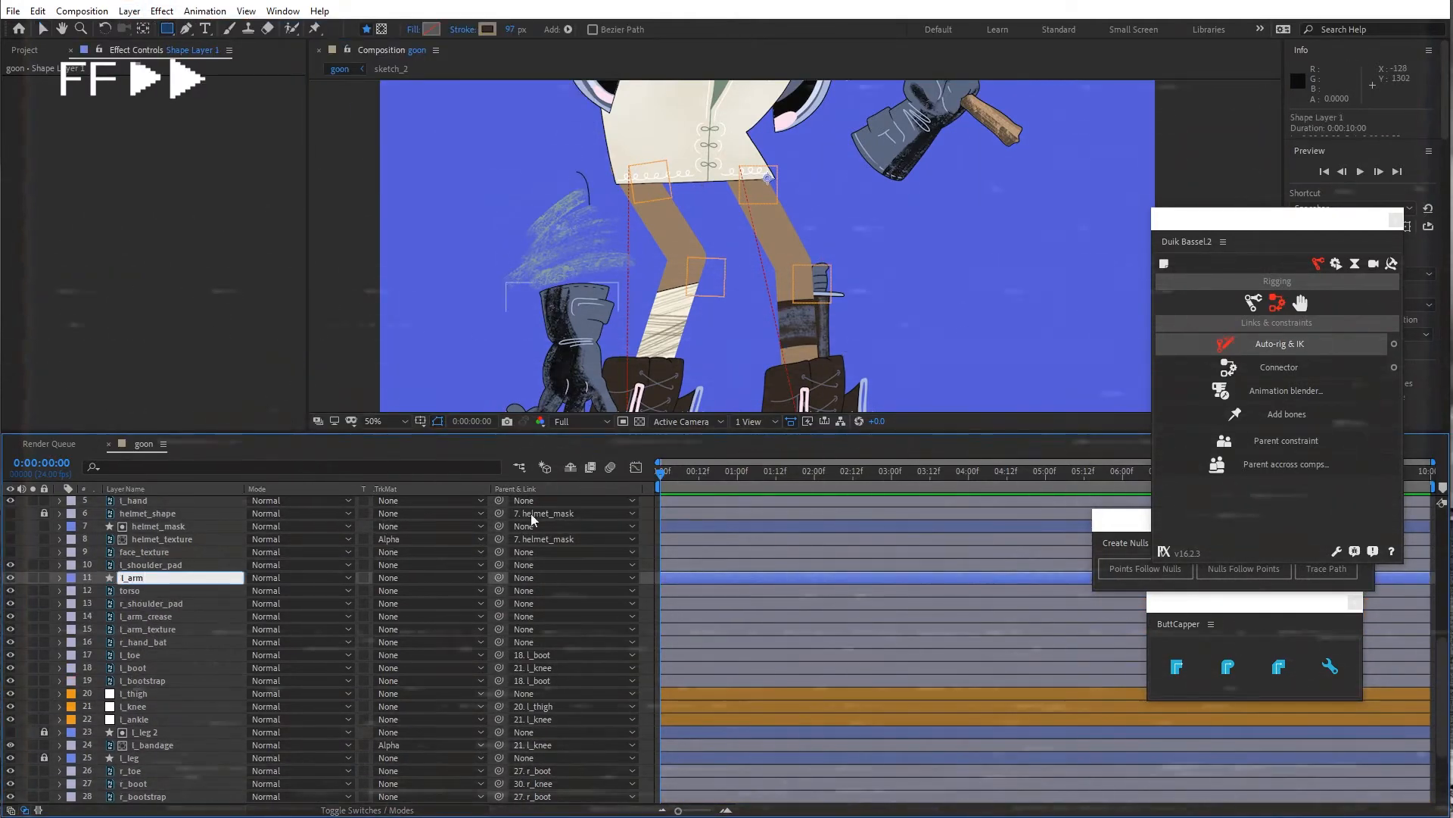
{"action": "key", "text": "Return"}
{"action": "left_click", "coordinate": [130, 590]}
{"action": "key", "text": "g"}
{"action": "left_click", "coordinate": [513, 175]}
{"action": "key", "text": "ctrl+z"}
Show the sketch_2 reference layer and draw the left arm's three-point path on l_arm from shoulder to wrist
{"action": "scroll", "coordinate": [780, 401], "scroll_direction": "down", "scroll_amount": 2}
{"action": "scroll", "coordinate": [139, 723], "scroll_direction": "down", "scroll_amount": 4}
{"action": "left_click", "coordinate": [11, 783]}
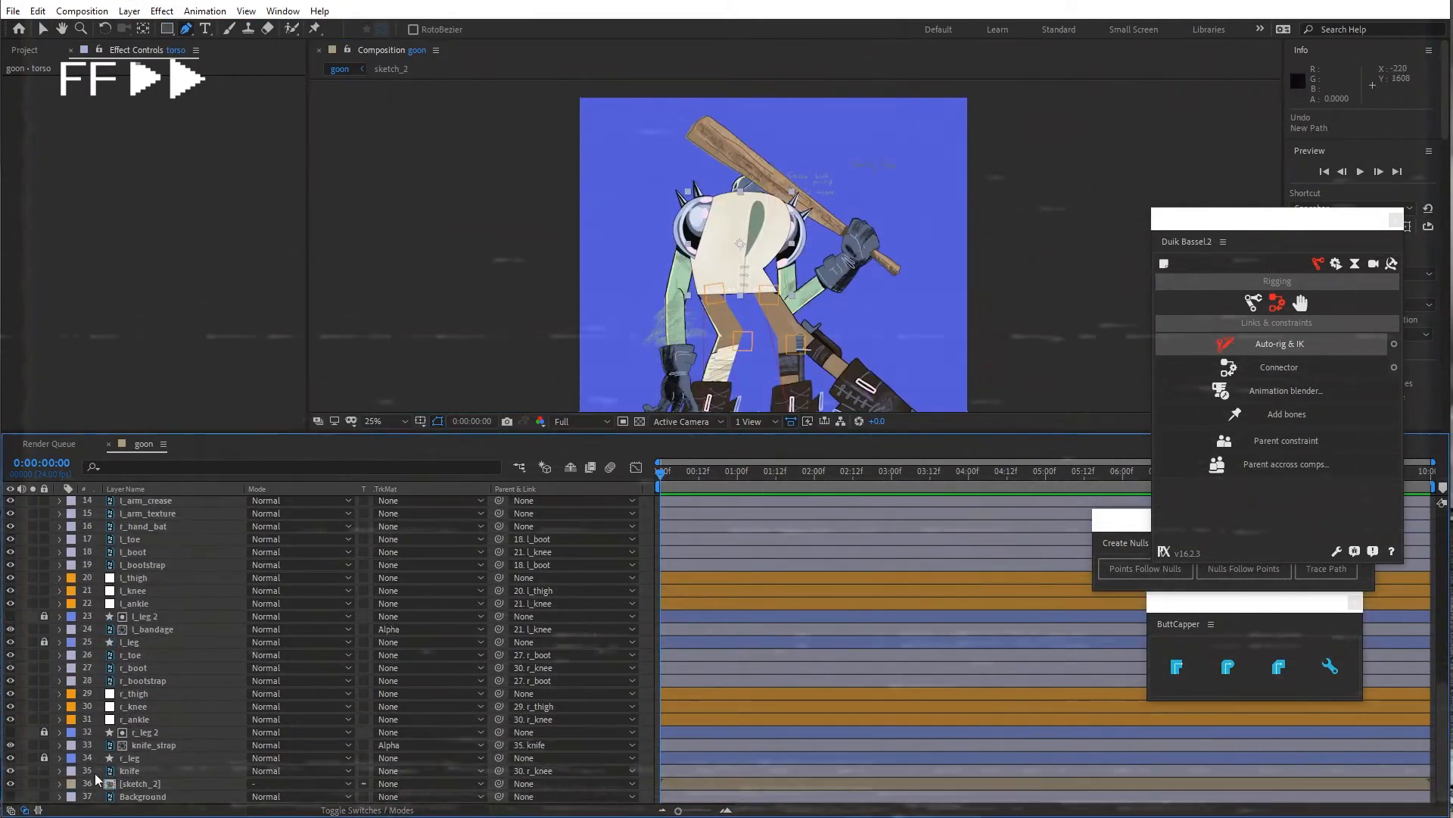
{"action": "scroll", "coordinate": [135, 604], "scroll_direction": "up", "scroll_amount": 3}
{"action": "left_click", "coordinate": [130, 577]}
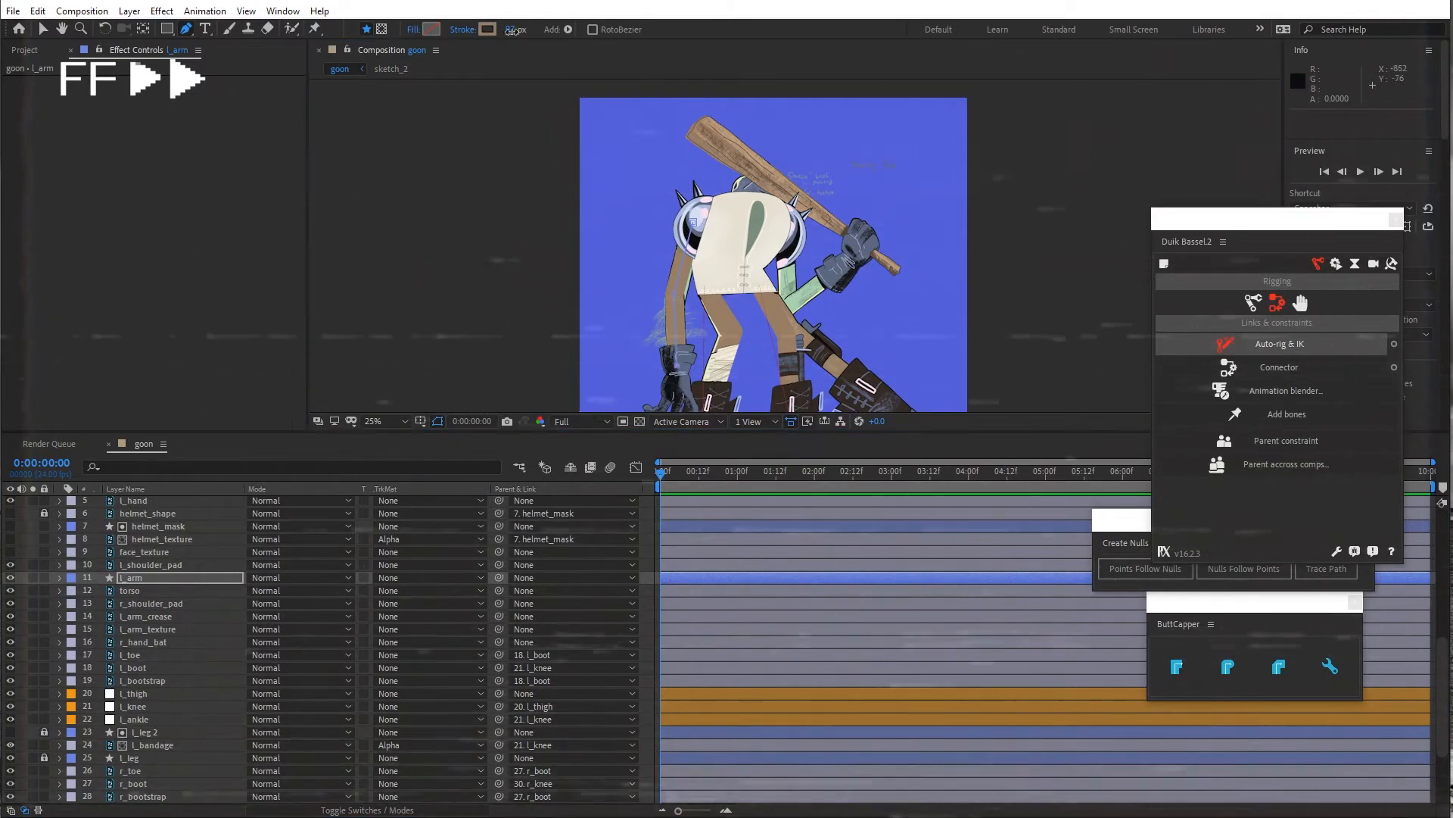
Set l_arm's stroke width to about 108 px and its colour to the light green sampled from the sketch's right arm
{"action": "left_click_drag", "start_coordinate": [512, 30], "coordinate": [527, 30]}
{"action": "left_click", "coordinate": [488, 29]}
{"action": "left_click", "coordinate": [851, 543]}
{"action": "left_click", "coordinate": [789, 278]}
{"action": "left_click", "coordinate": [873, 474]}
{"action": "scroll", "coordinate": [681, 318], "scroll_direction": "up", "scroll_amount": 2}
{"action": "left_click_drag", "start_coordinate": [628, 334], "coordinate": [667, 178]}
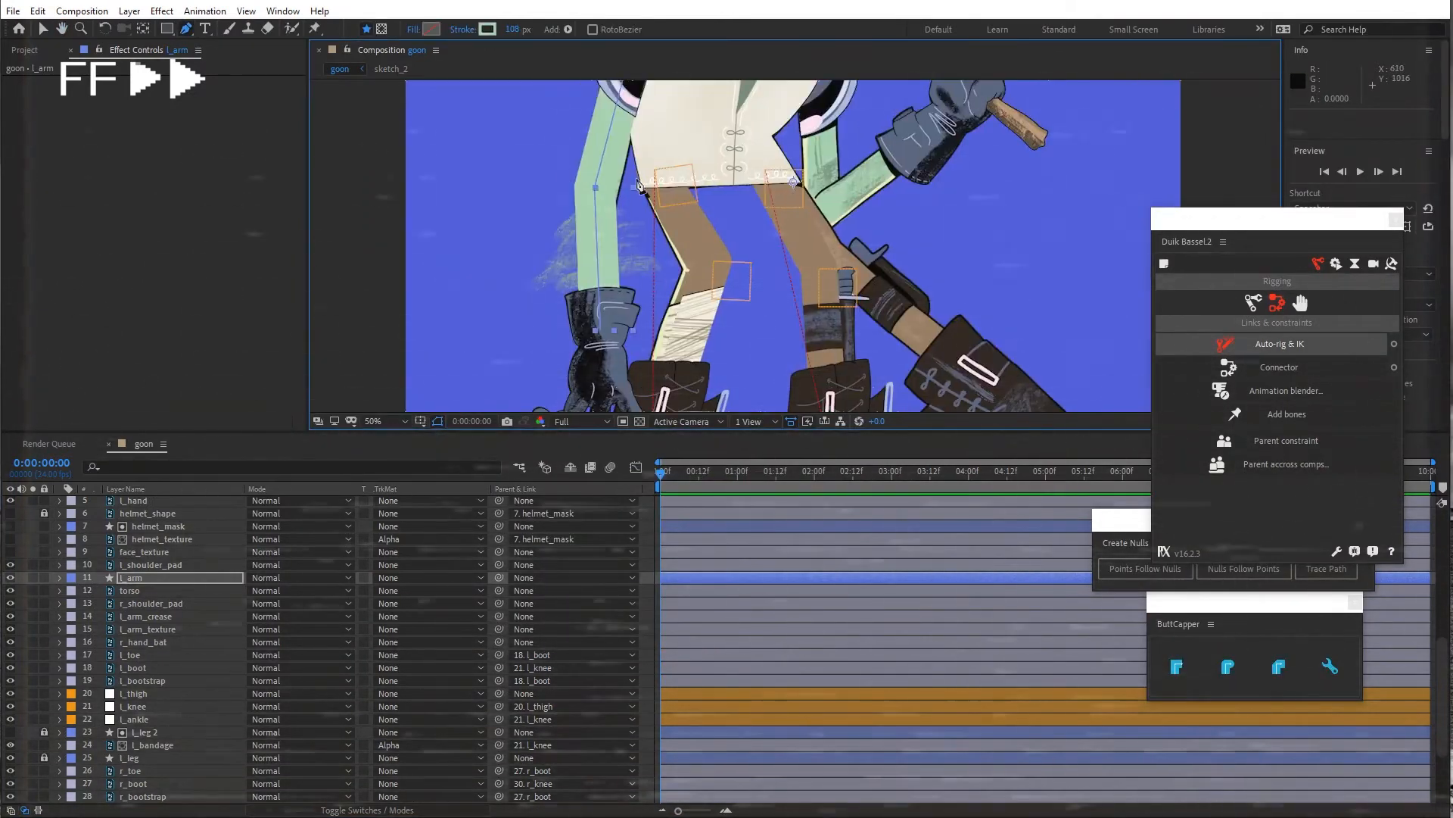
Duplicate l_arm, place the copy directly below torso, and rename it r_arm
{"action": "key", "text": "ctrl+d"}
{"action": "left_click_drag", "start_coordinate": [142, 579], "coordinate": [145, 641]}
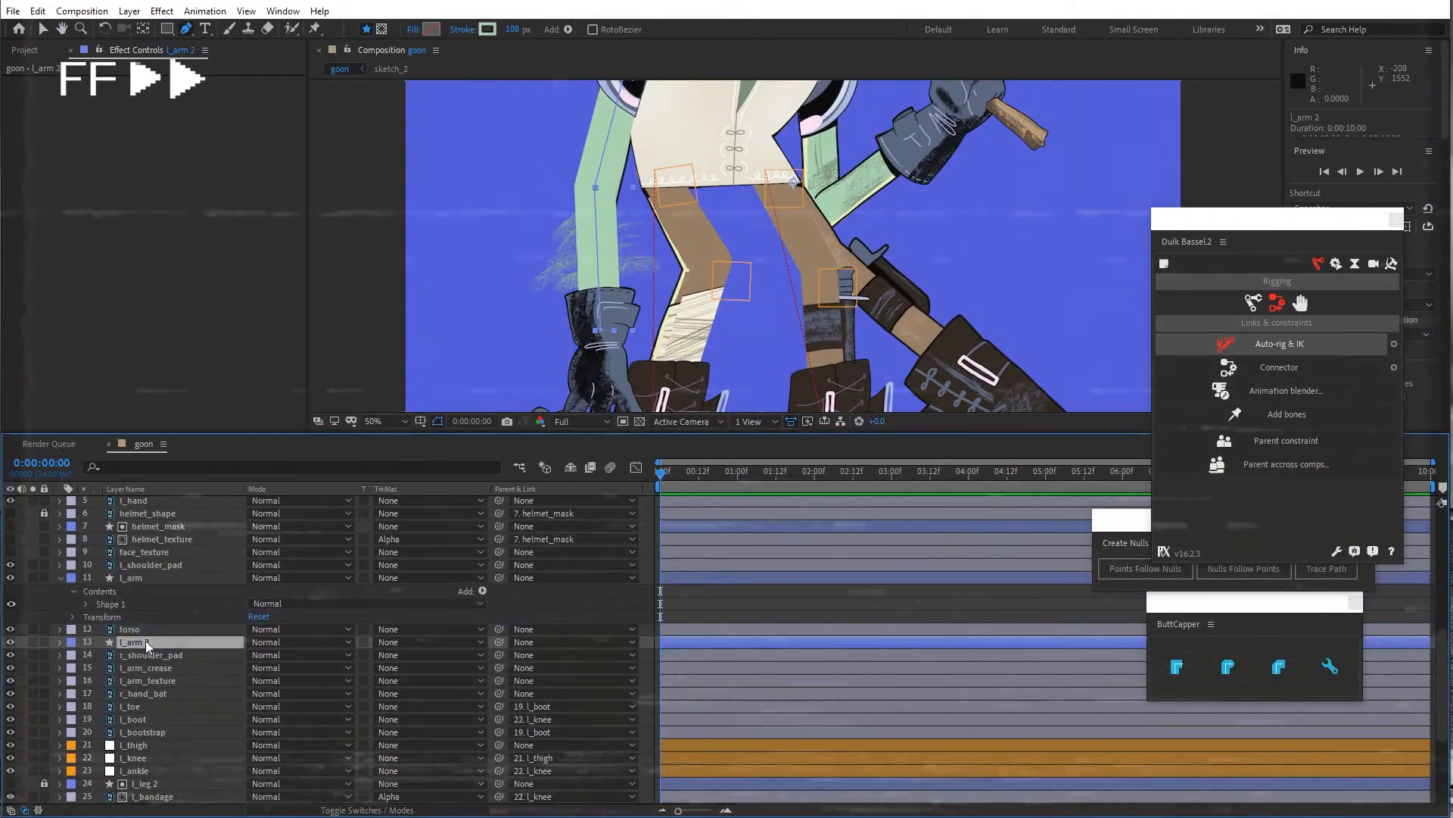
{"action": "key", "text": "Return"}
{"action": "type", "text": "r_arm"}
Create nulls that drive the points of l_arm's Path 1 using Points Follow Nulls
{"action": "left_click", "coordinate": [85, 604]}
{"action": "left_click", "coordinate": [99, 617]}
{"action": "left_click", "coordinate": [143, 629]}
{"action": "left_click", "coordinate": [1130, 569]}
Rename the three left arm nulls l_wrist, l_elbow and l_shoulderblade according to their joints
{"action": "key", "text": "Return"}
{"action": "type", "text": "l_wrist"}
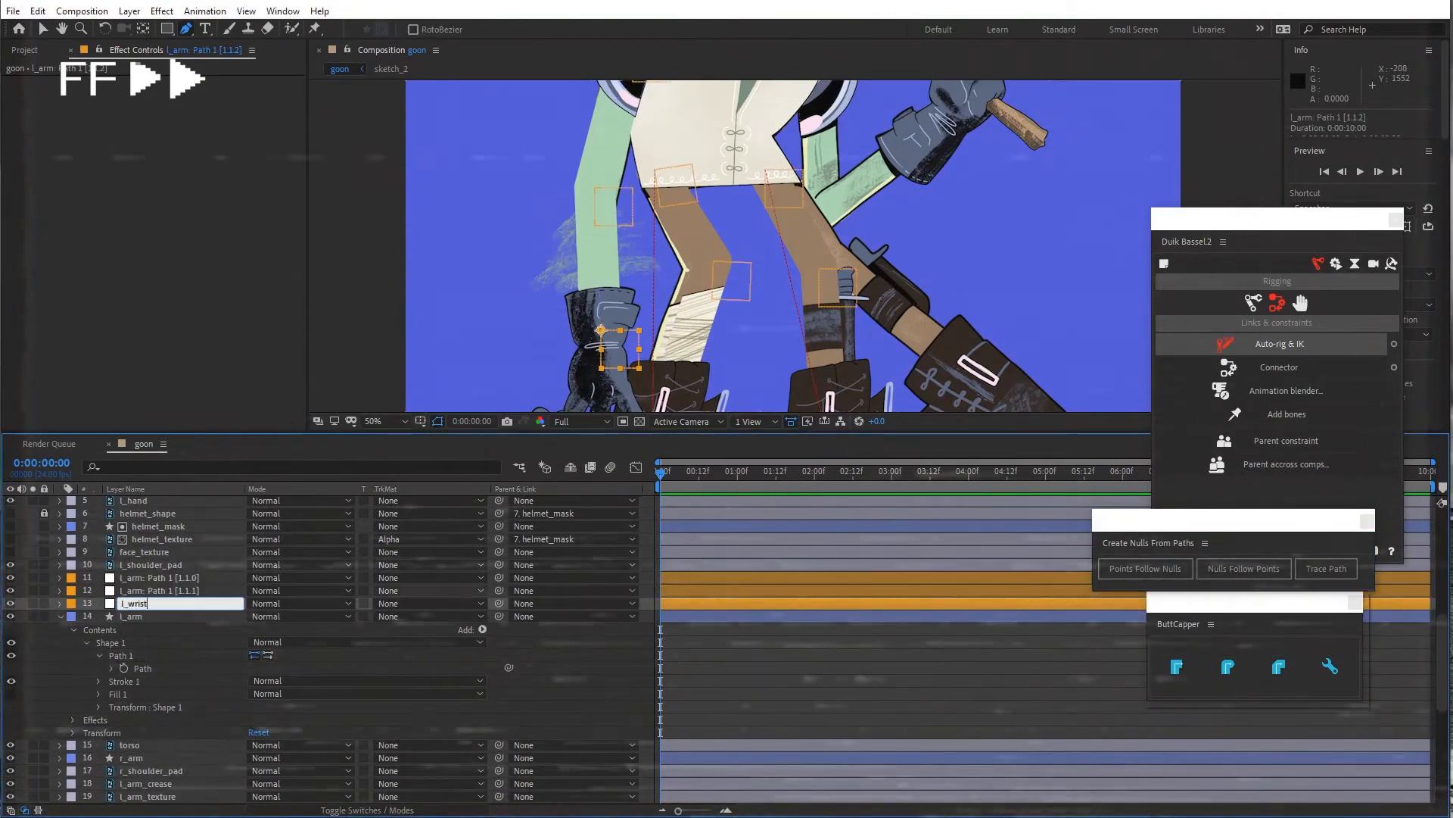
{"action": "key", "text": "shift+Tab"}
{"action": "type", "text": "l_elbow"}
{"action": "key", "text": "shift+Tab"}
{"action": "type", "text": "l_shoulderblade"}
{"action": "key", "text": "Return"}
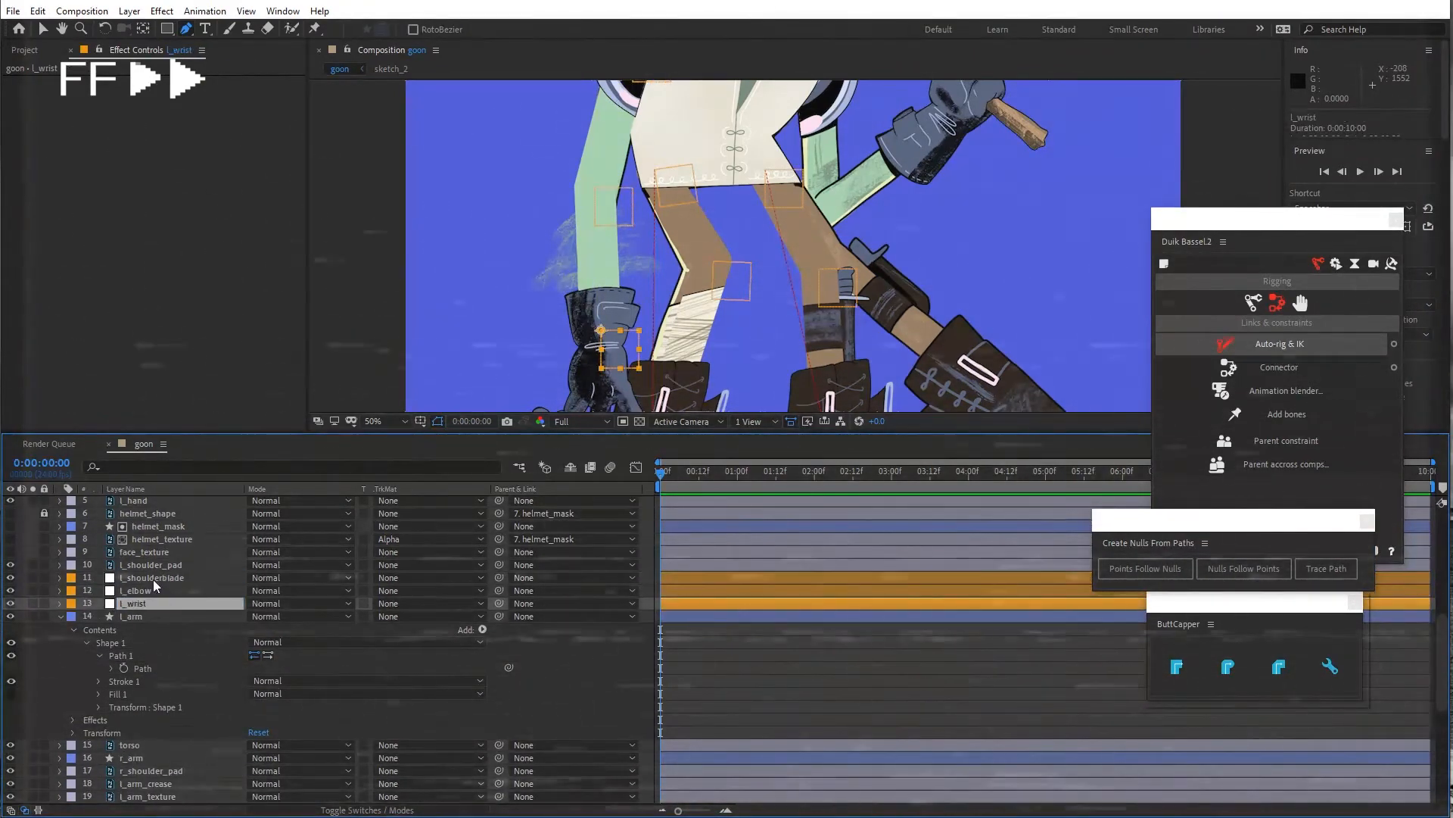
Parent l_wrist to l_elbow and l_elbow to l_shoulderblade, and create a Duik IK controller at the wrist
{"action": "left_click_drag", "start_coordinate": [499, 604], "coordinate": [166, 580]}
{"action": "left_click", "coordinate": [166, 561]}
{"action": "left_click_drag", "start_coordinate": [499, 565], "coordinate": [132, 579]}
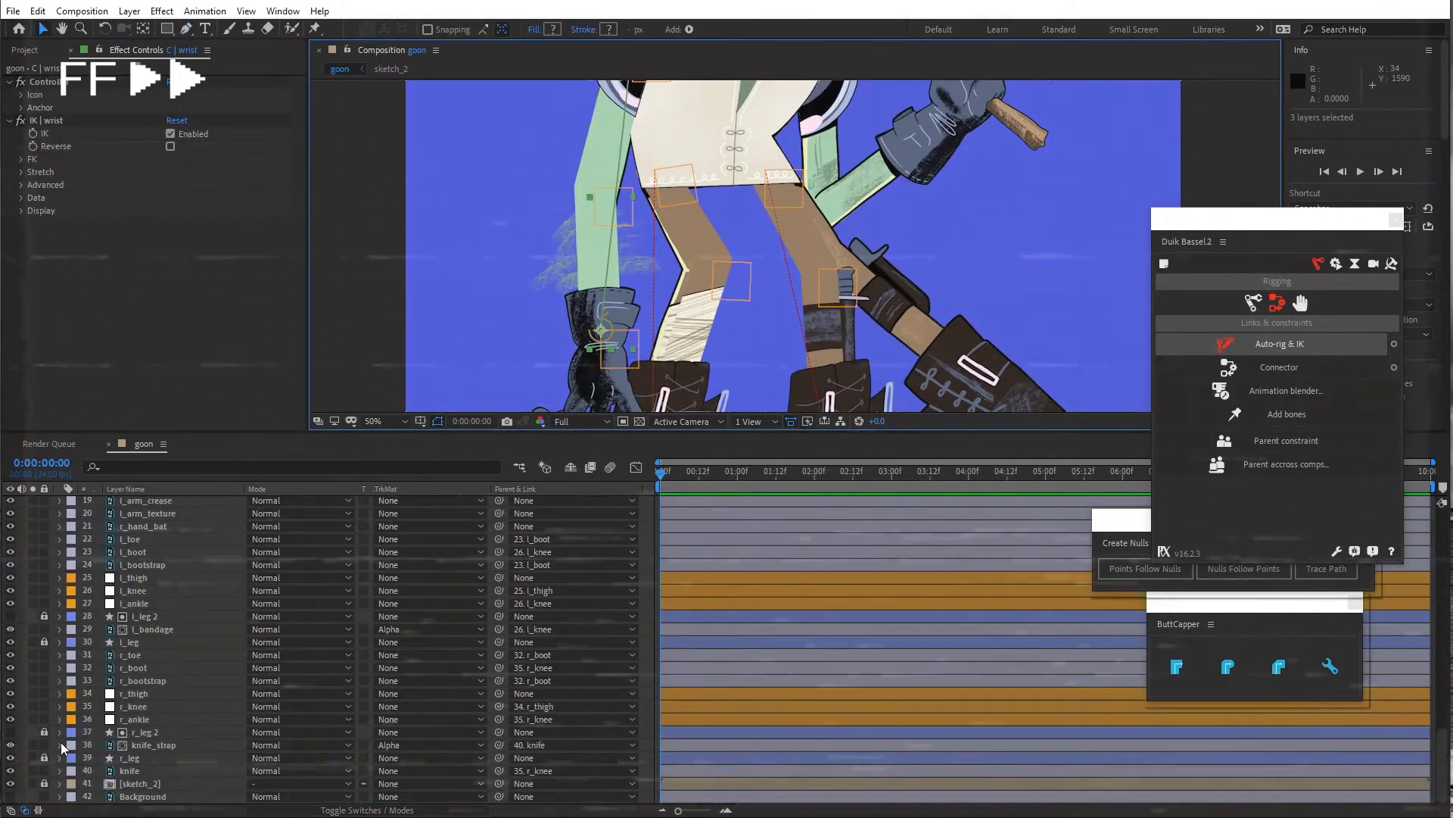
Hide sketch_2 and r_arm, and test the left arm's bend by moving the wrist controller
{"action": "left_click", "coordinate": [11, 784]}
{"action": "scroll", "coordinate": [99, 619], "scroll_direction": "up", "scroll_amount": 7}
{"action": "left_click", "coordinate": [11, 745]}
{"action": "key", "text": "ctrl+z"}
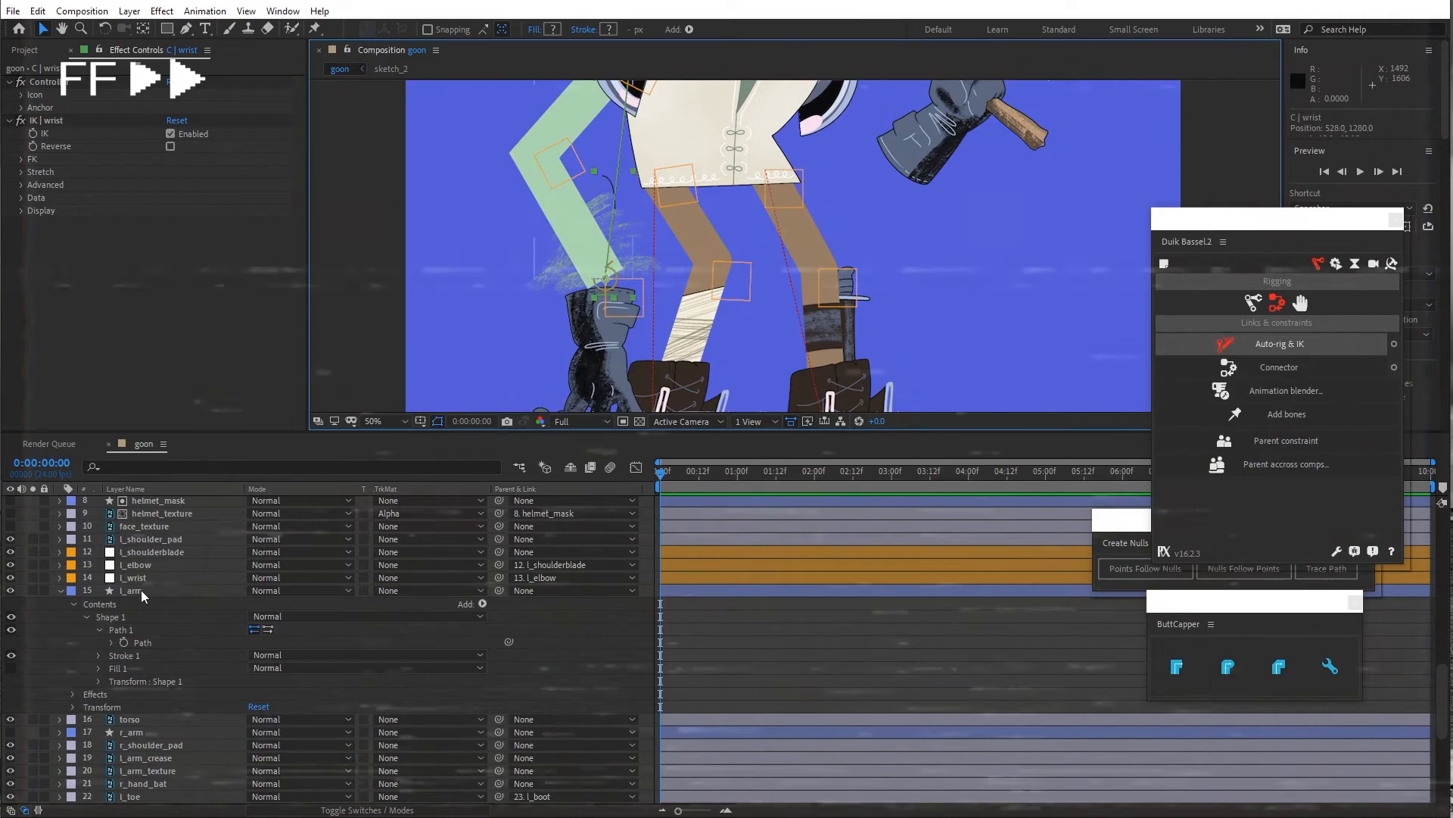
{"action": "left_click", "coordinate": [605, 232]}
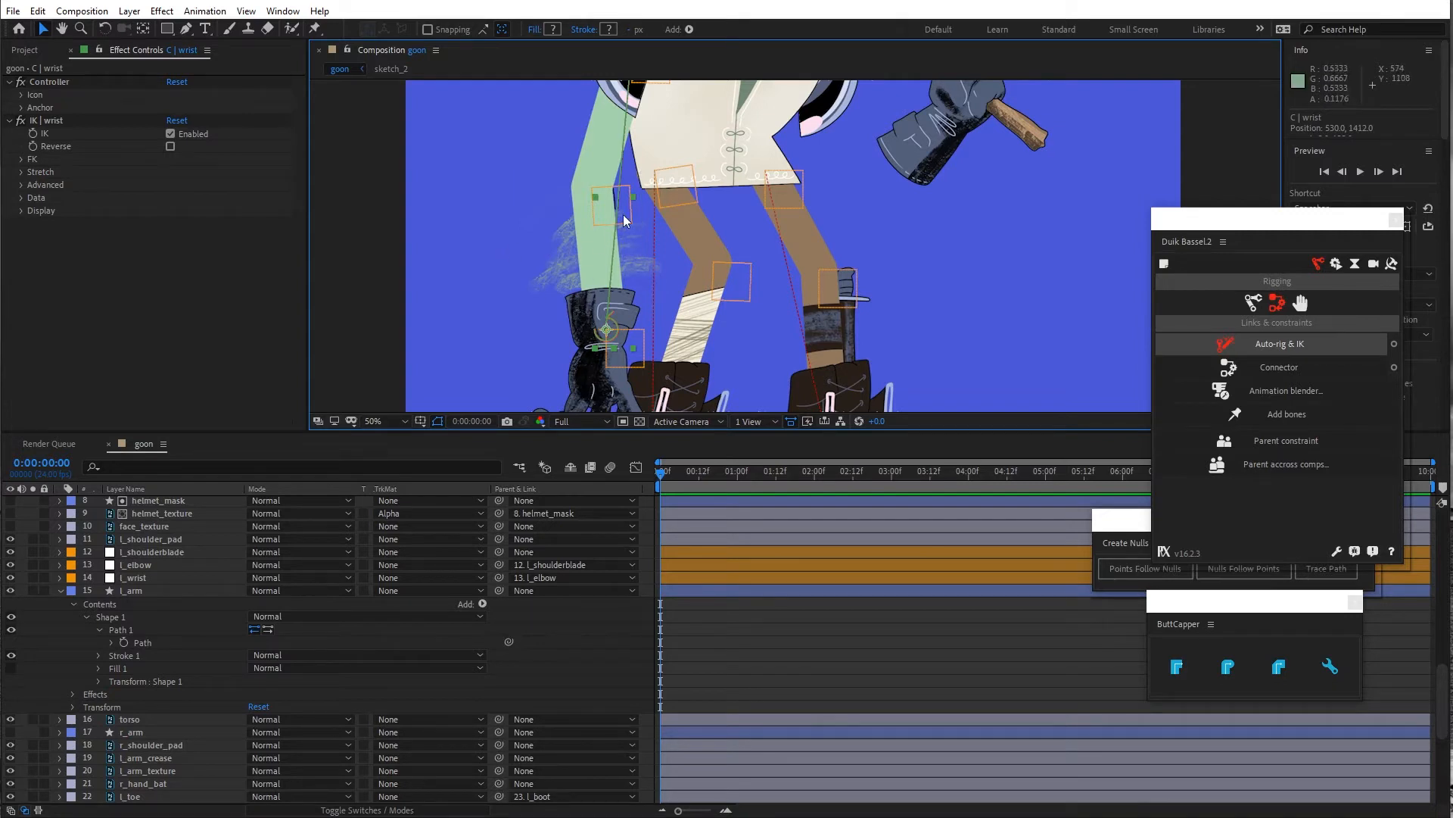
Move l_arm_crease and l_arm_texture directly above l_arm in the layer stack
{"action": "left_click", "coordinate": [152, 590]}
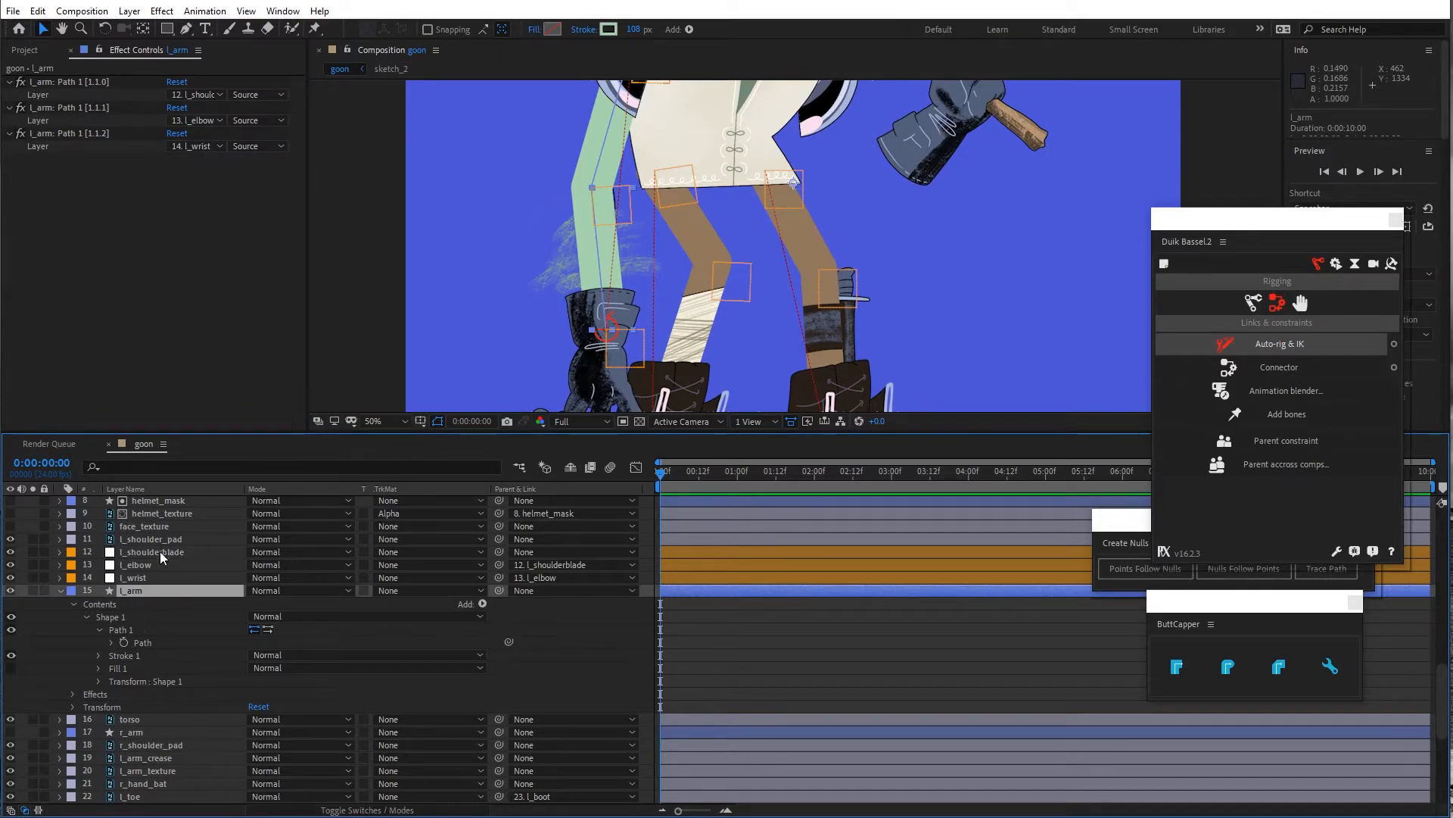
{"action": "scroll", "coordinate": [144, 541], "scroll_direction": "up", "scroll_amount": 1}
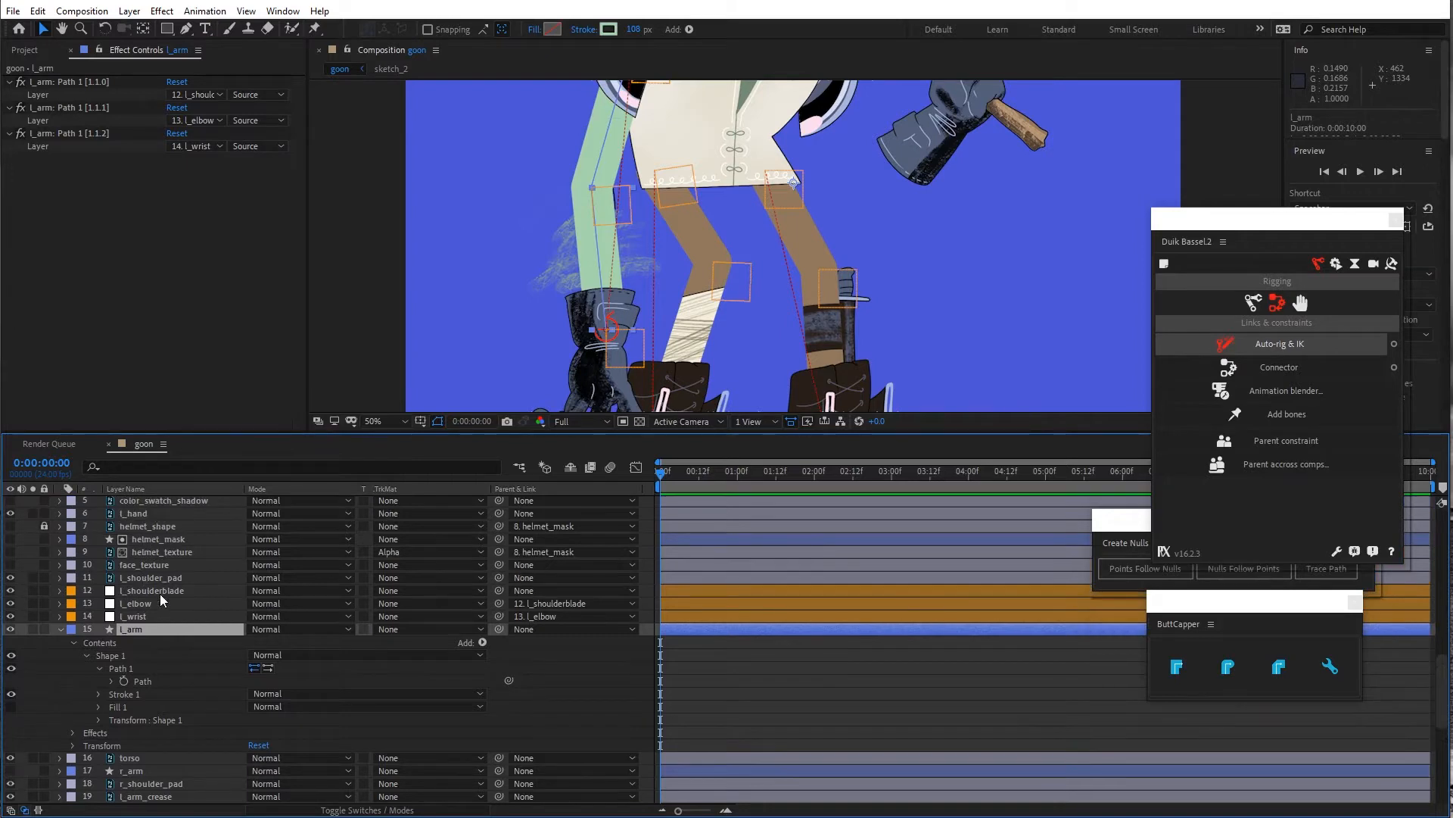
{"action": "scroll", "coordinate": [160, 593], "scroll_direction": "down", "scroll_amount": 5}
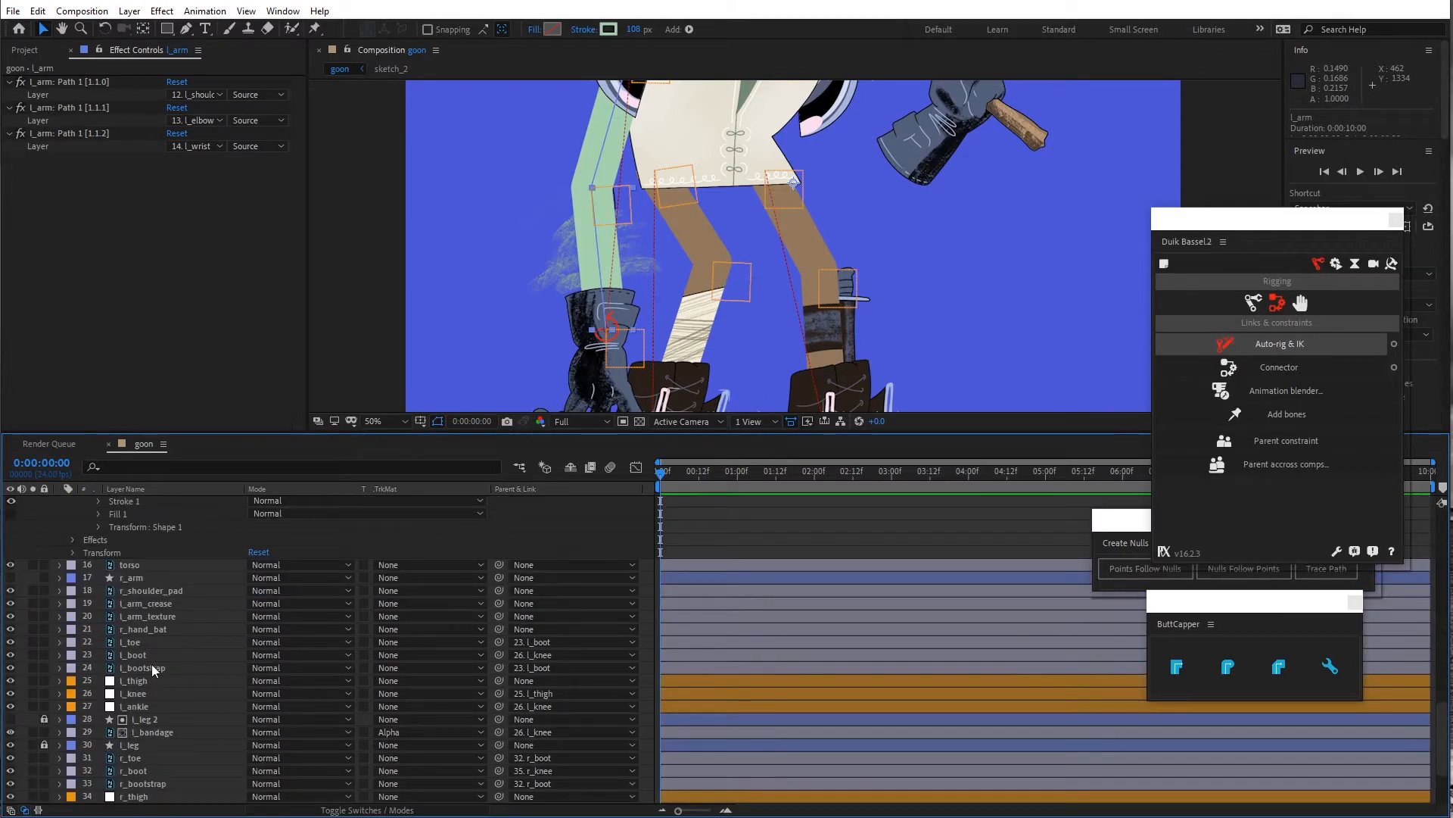
{"action": "left_click", "coordinate": [156, 613]}
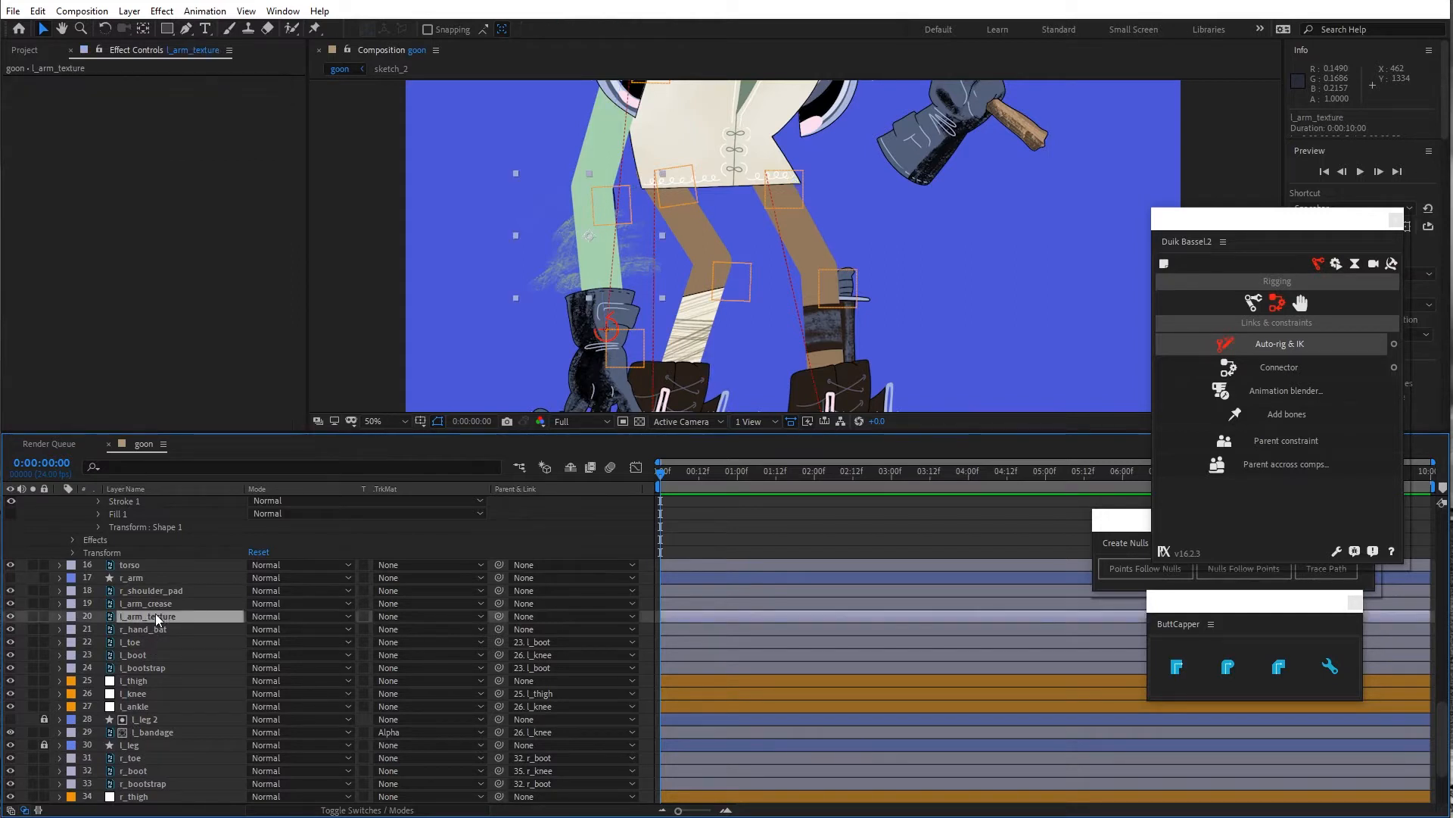
{"action": "left_click", "coordinate": [159, 608], "text": "ctrl"}
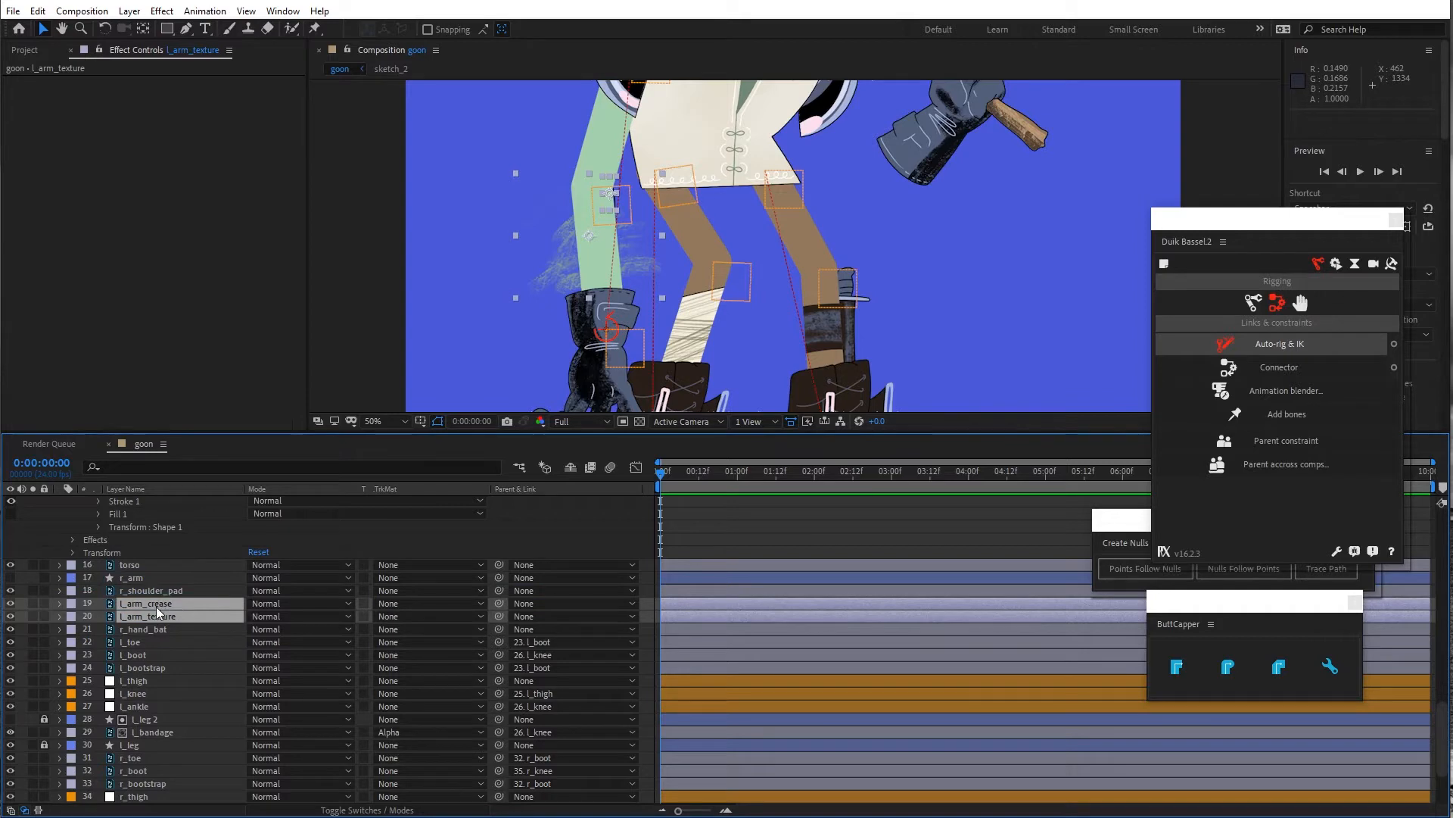
{"action": "left_click_drag", "start_coordinate": [157, 612], "coordinate": [142, 639]}
Position l_arm_crease at the left elbow at about 534.5, 1051, and rotate it about -2.4°
{"action": "key", "text": "period"}
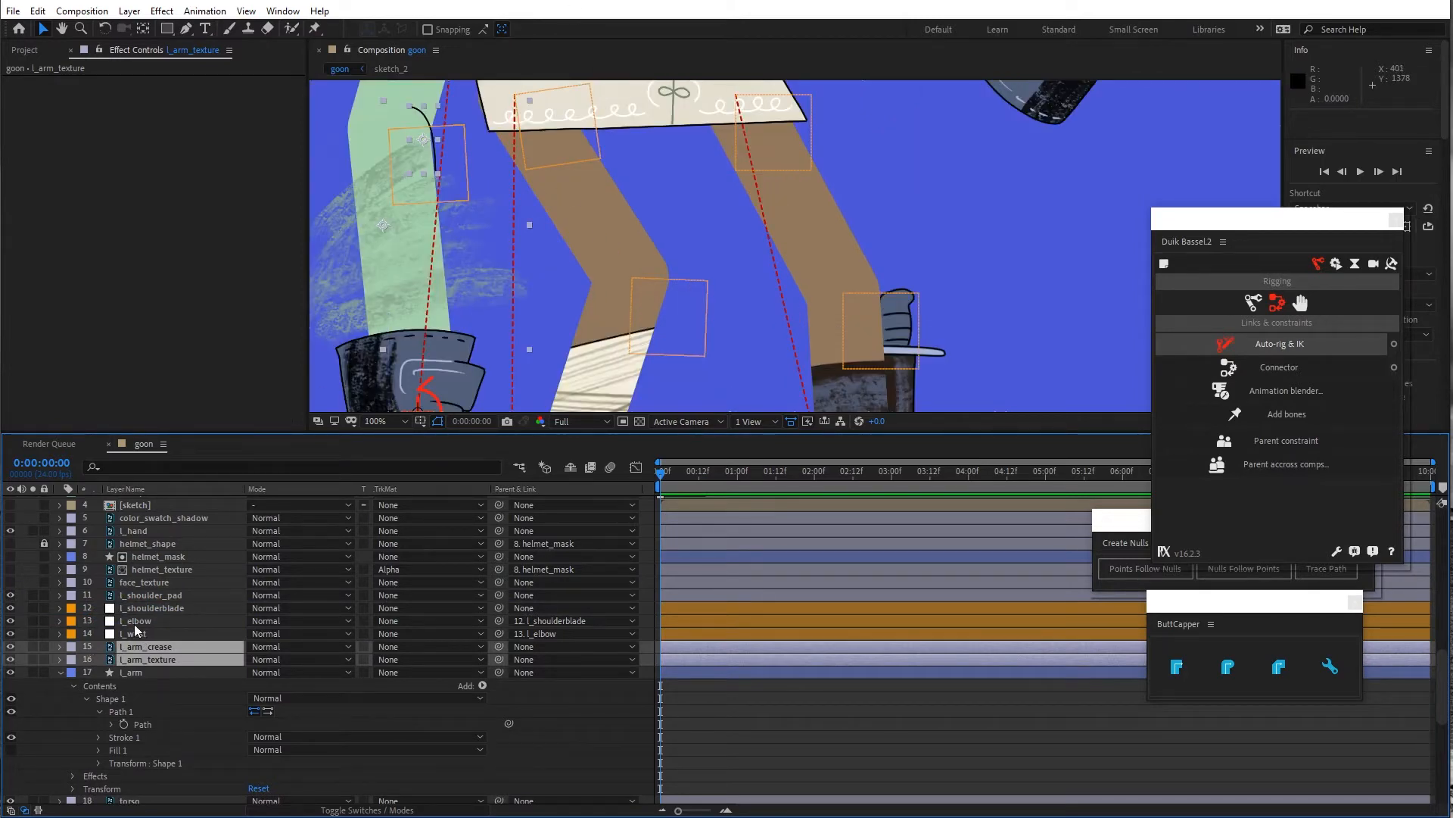
{"action": "left_click", "coordinate": [133, 671]}
{"action": "left_click", "coordinate": [144, 648]}
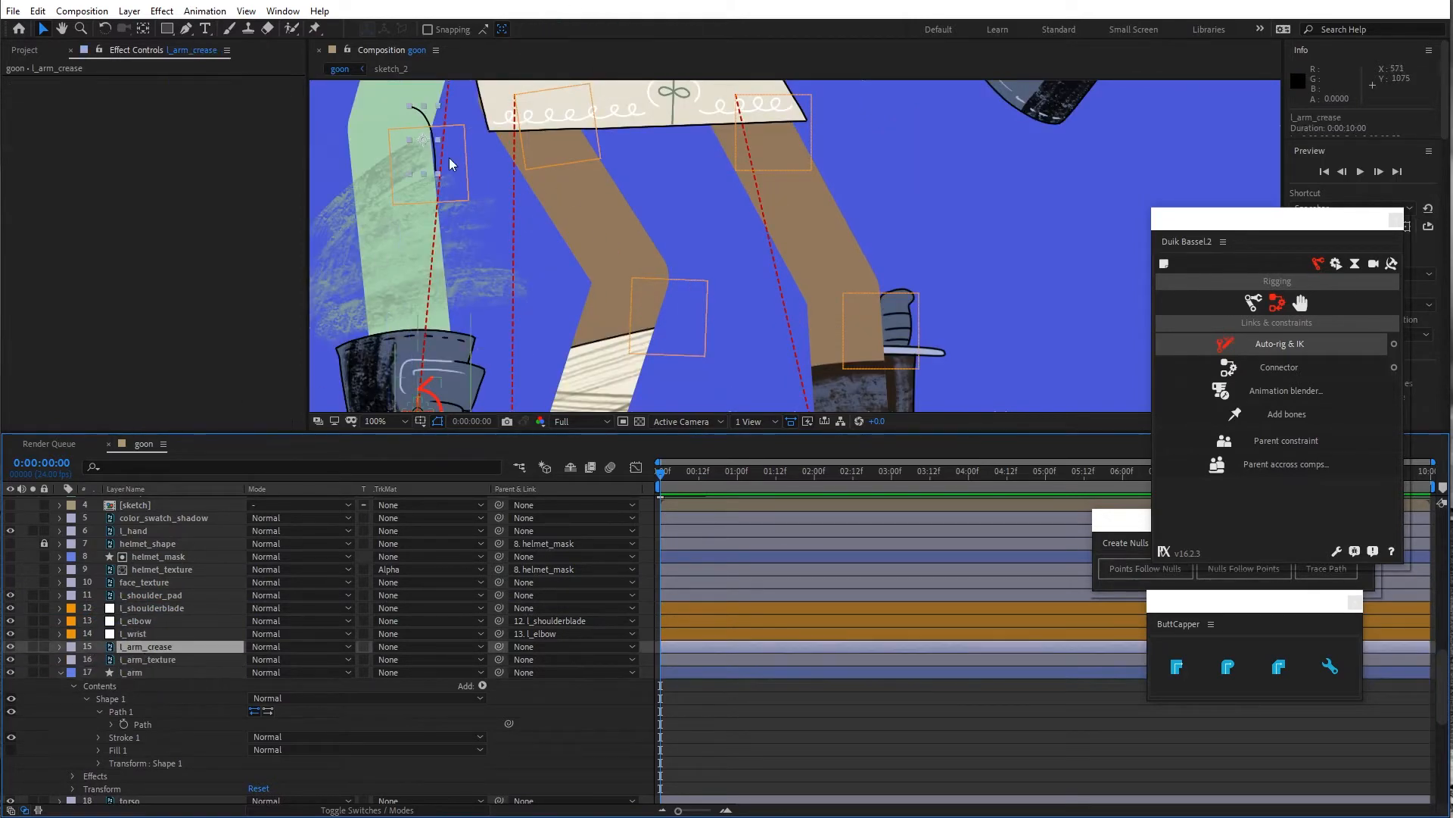
{"action": "key", "text": "period"}
{"action": "scroll", "coordinate": [448, 157], "scroll_direction": "down", "scroll_amount": 1}
{"action": "left_click_drag", "start_coordinate": [448, 158], "coordinate": [798, 242]}
{"action": "scroll", "coordinate": [498, 183], "scroll_direction": "up", "scroll_amount": 1}
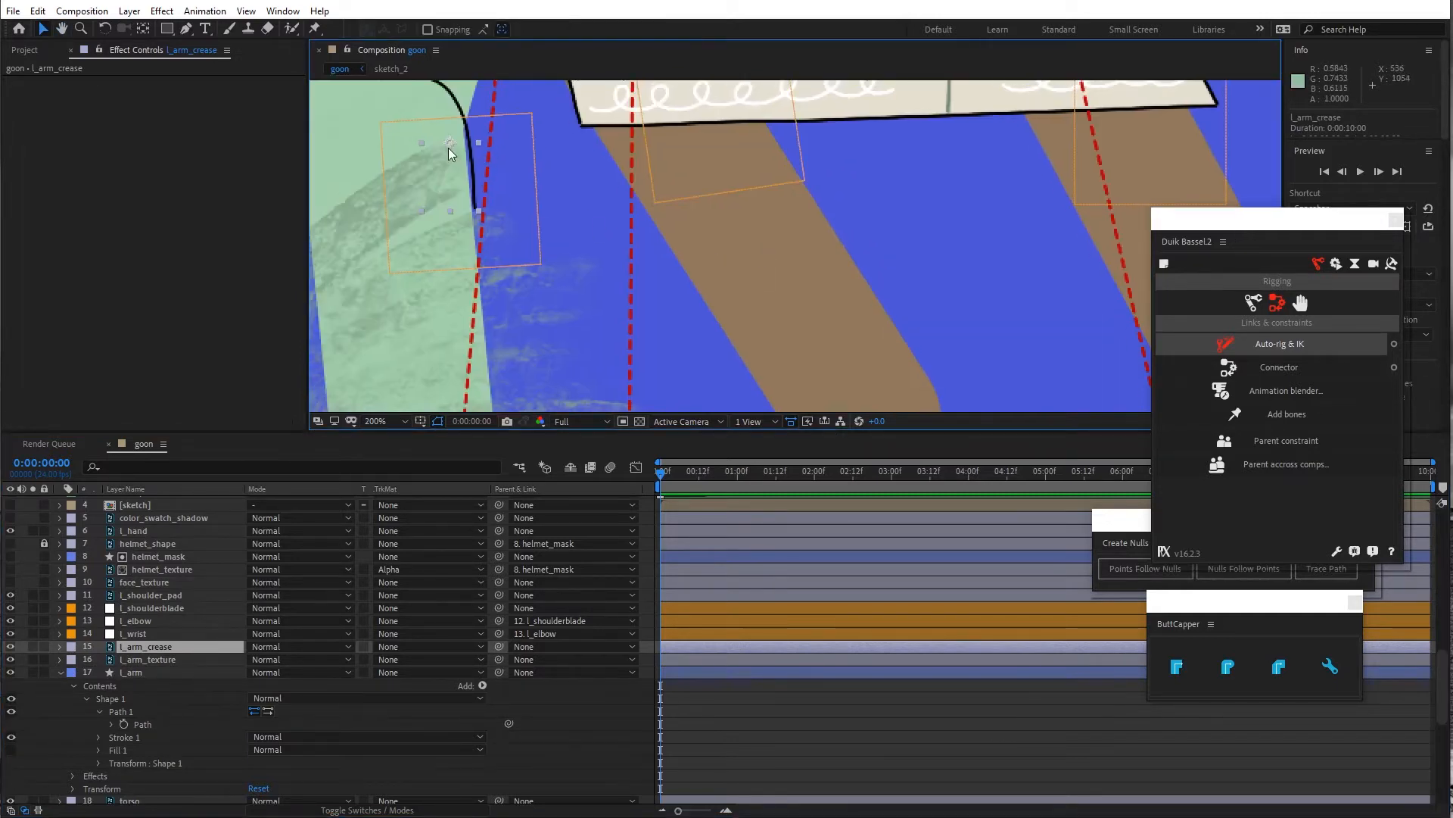
{"action": "left_click_drag", "start_coordinate": [448, 147], "coordinate": [444, 144]}
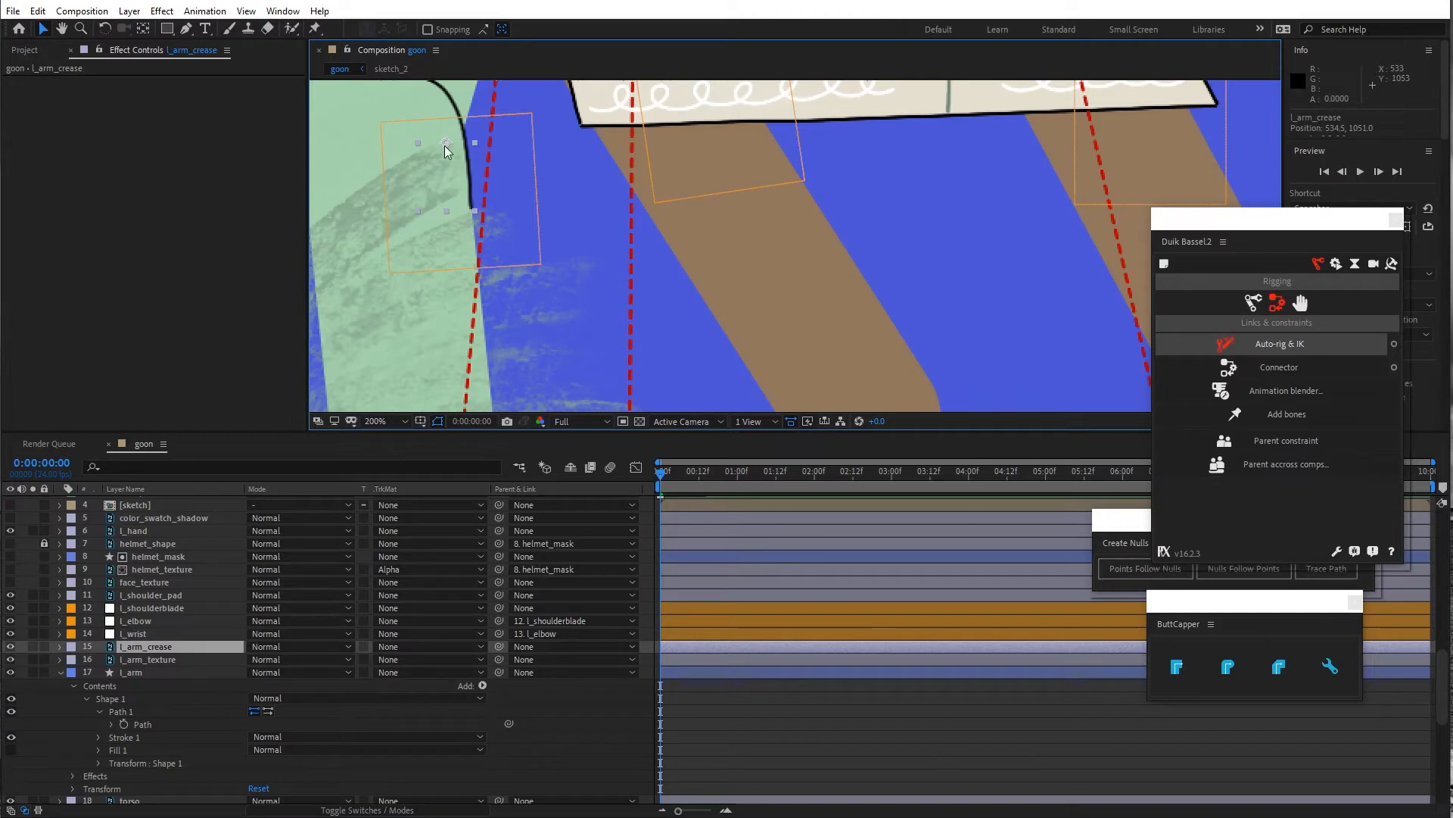
{"action": "key", "text": "w"}
{"action": "left_click_drag", "start_coordinate": [414, 153], "coordinate": [414, 150]}
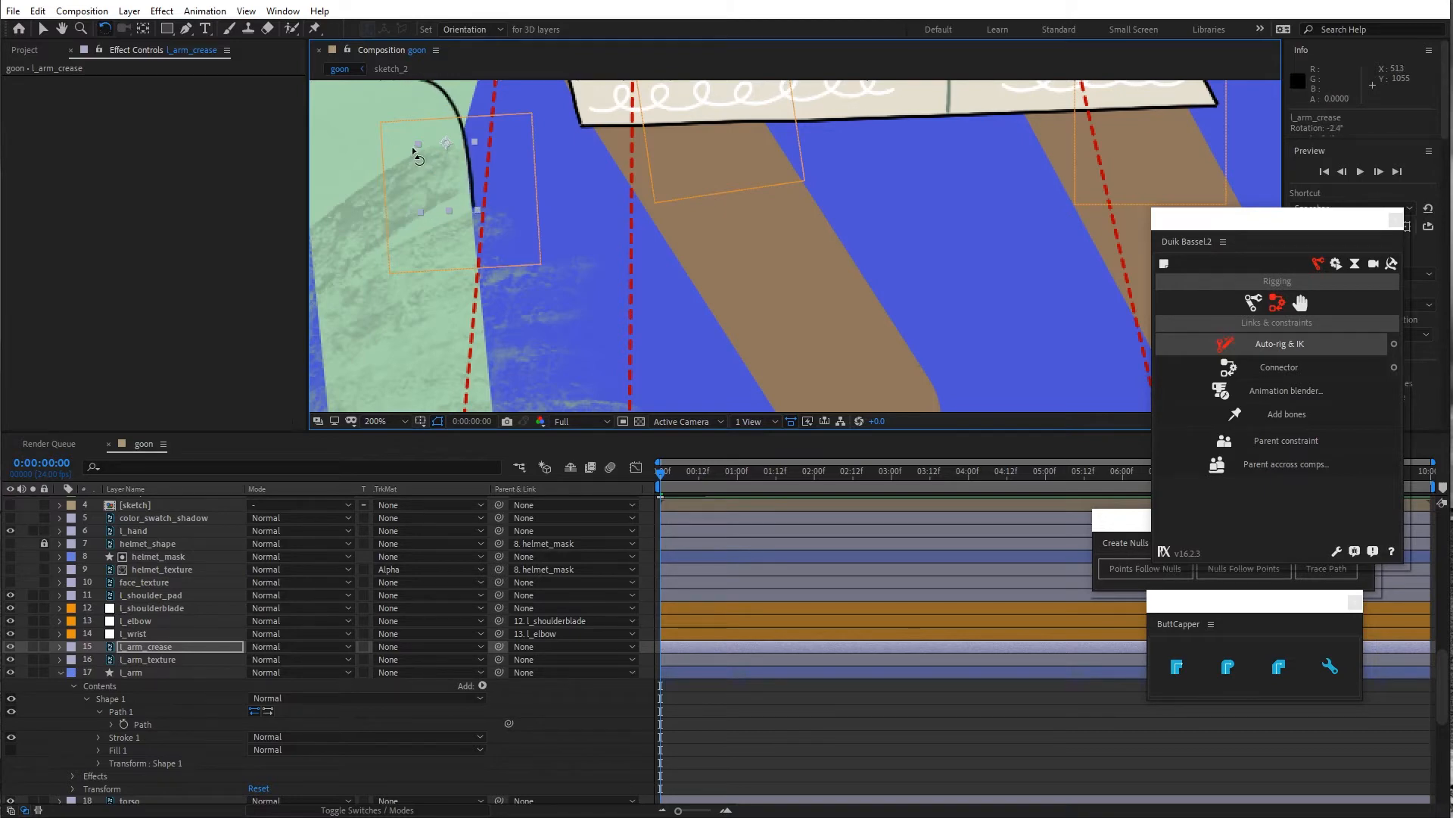
Switch back to the Selection tool and save the project
{"action": "left_click", "coordinate": [42, 29]}
{"action": "left_click", "coordinate": [14, 12]}
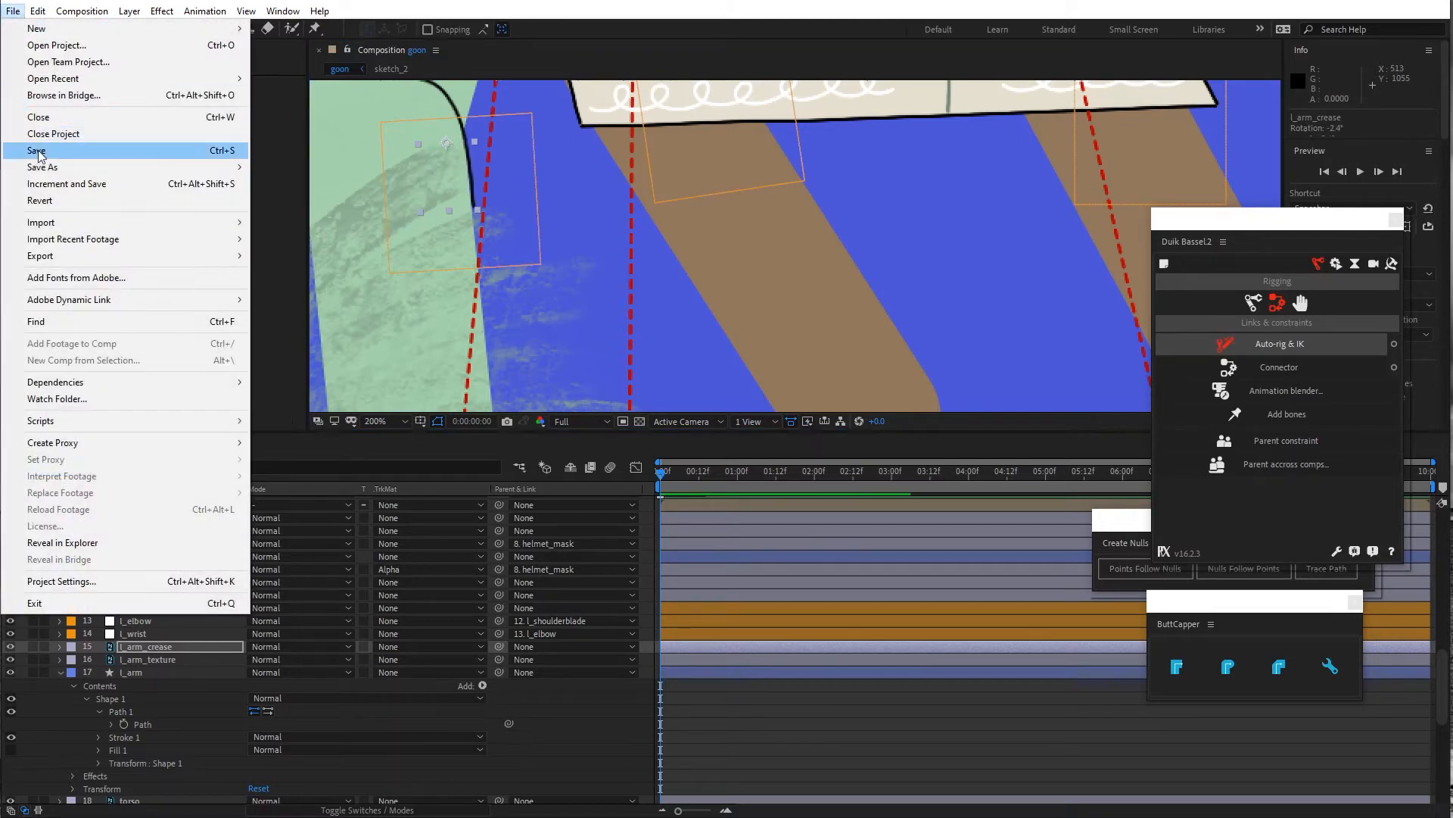
{"action": "left_click", "coordinate": [37, 150]}
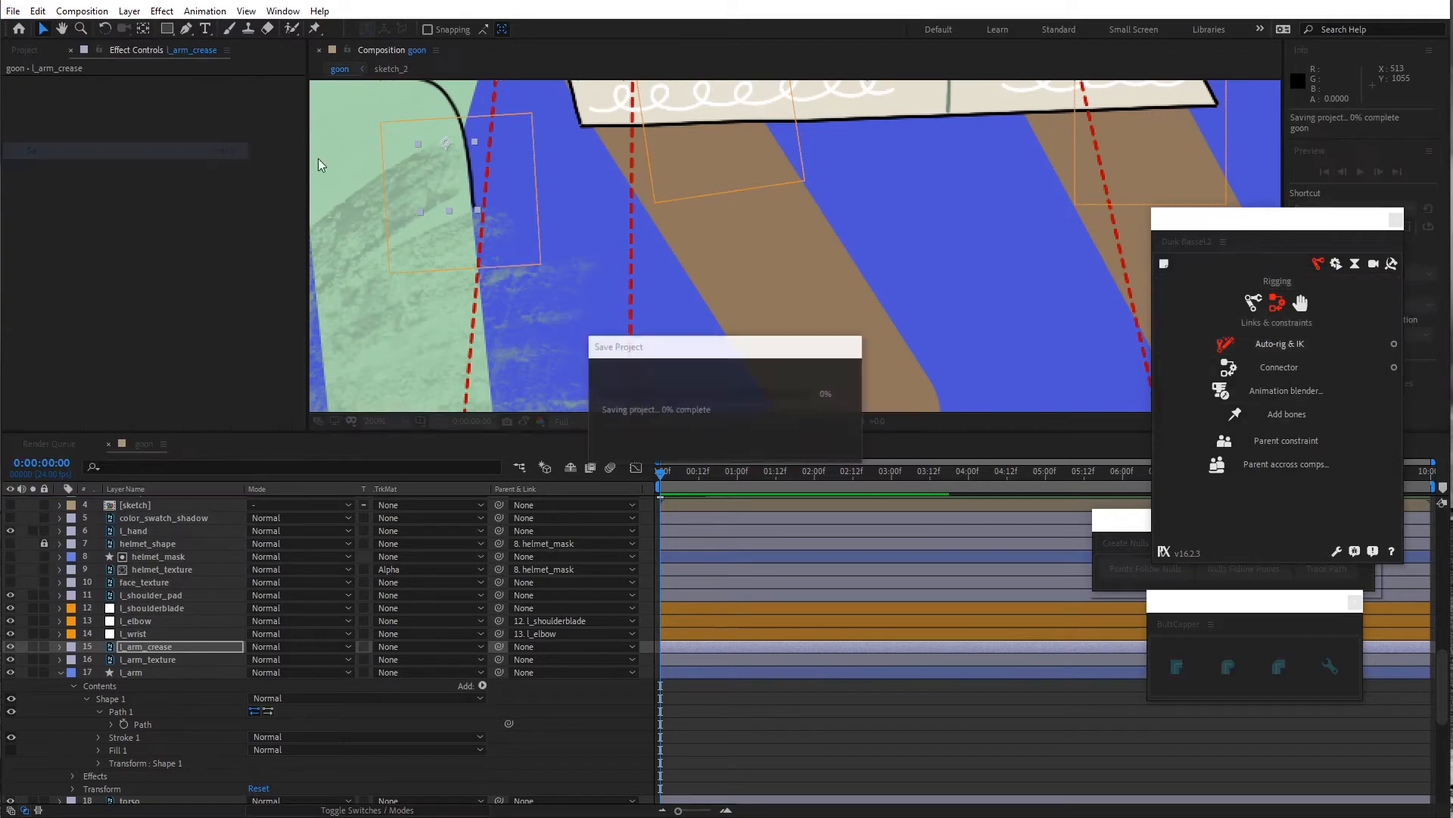
Duplicate the l_arm_crease layer, move the copy between torso and r_arm, and hide it
{"action": "left_click", "coordinate": [184, 646]}
{"action": "key", "text": "ctrl+d"}
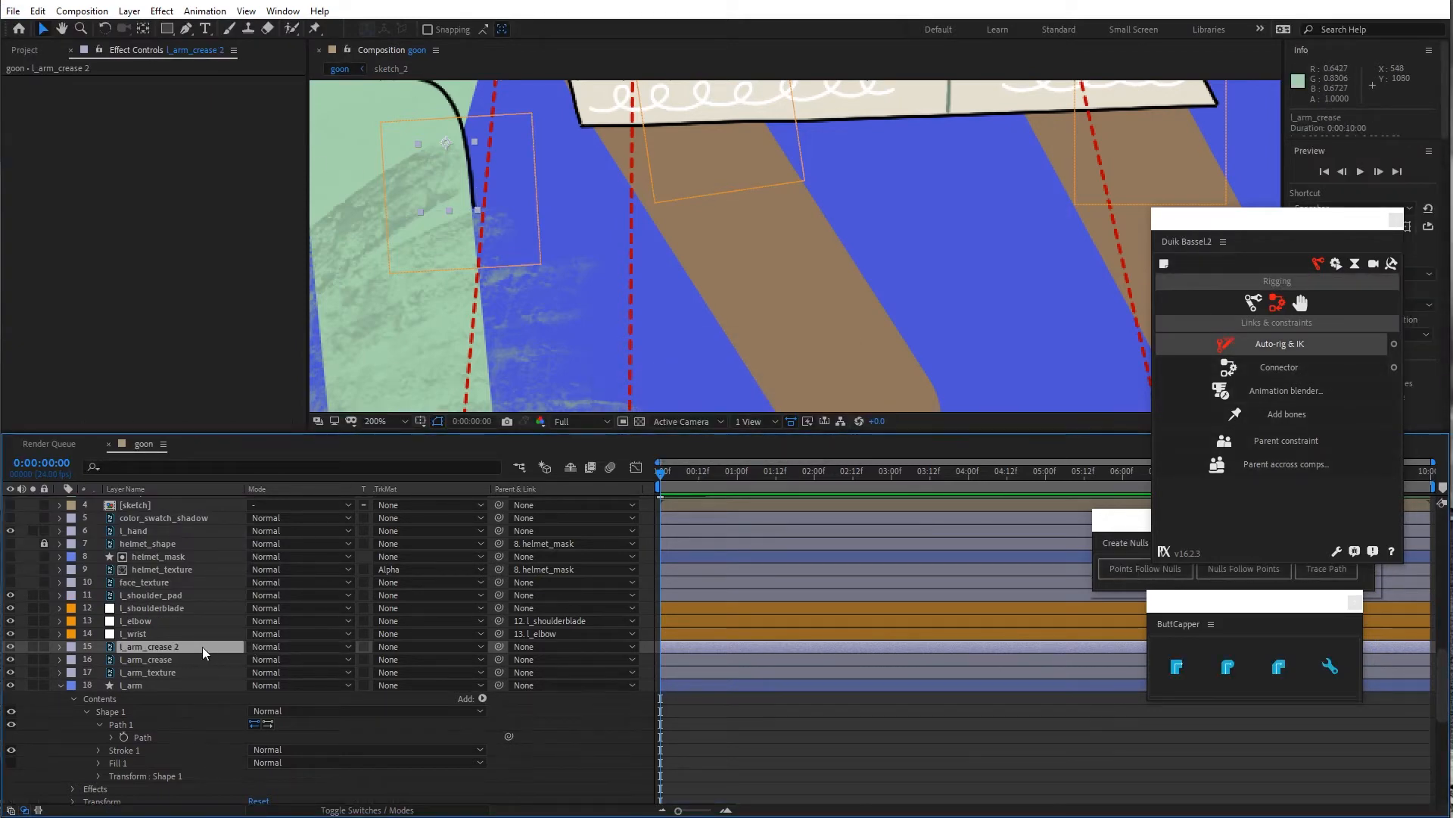
{"action": "left_click_drag", "start_coordinate": [202, 647], "coordinate": [197, 679]}
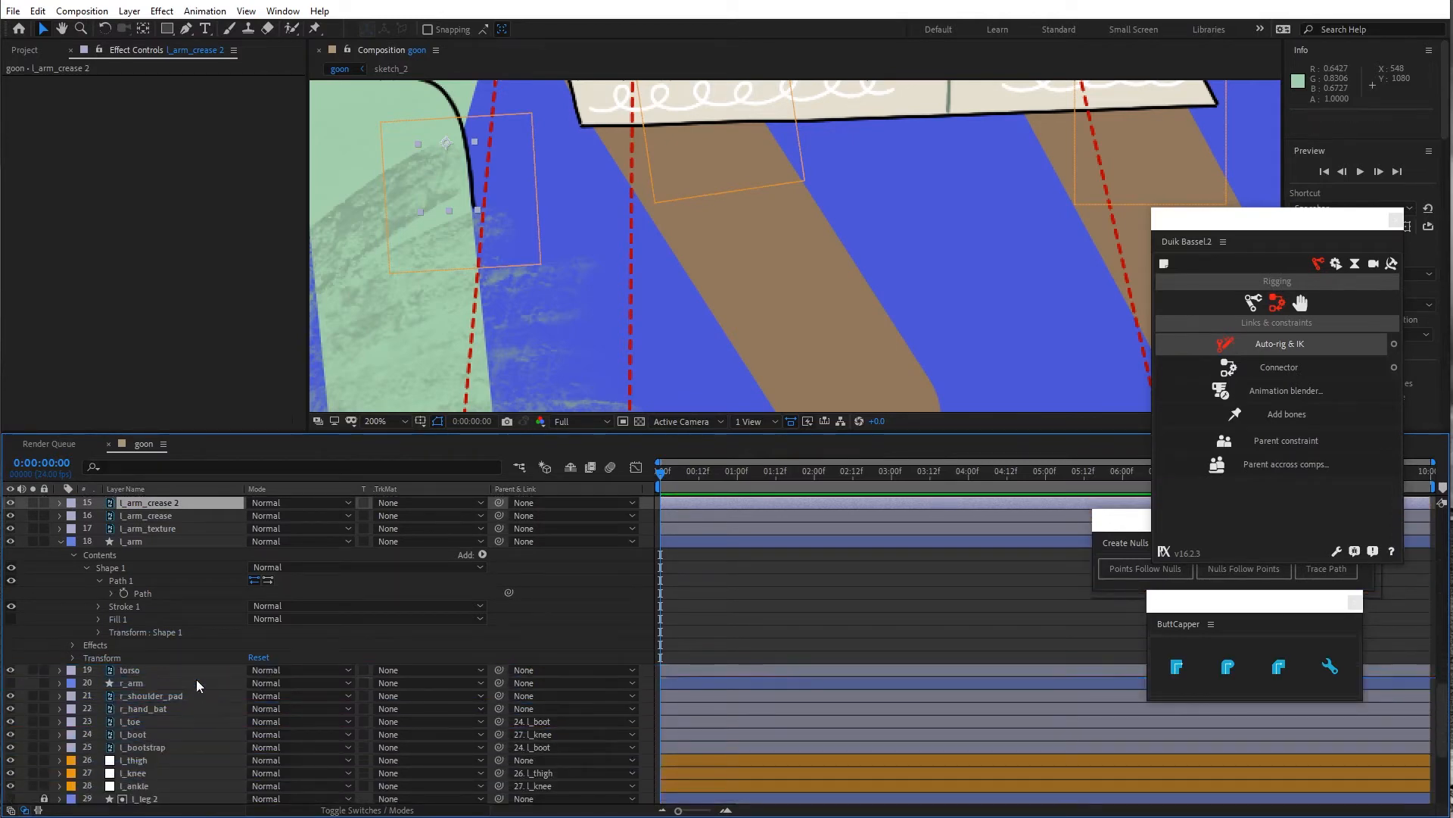
{"action": "left_click", "coordinate": [11, 671]}
{"action": "scroll", "coordinate": [250, 577], "scroll_direction": "up", "scroll_amount": 3}
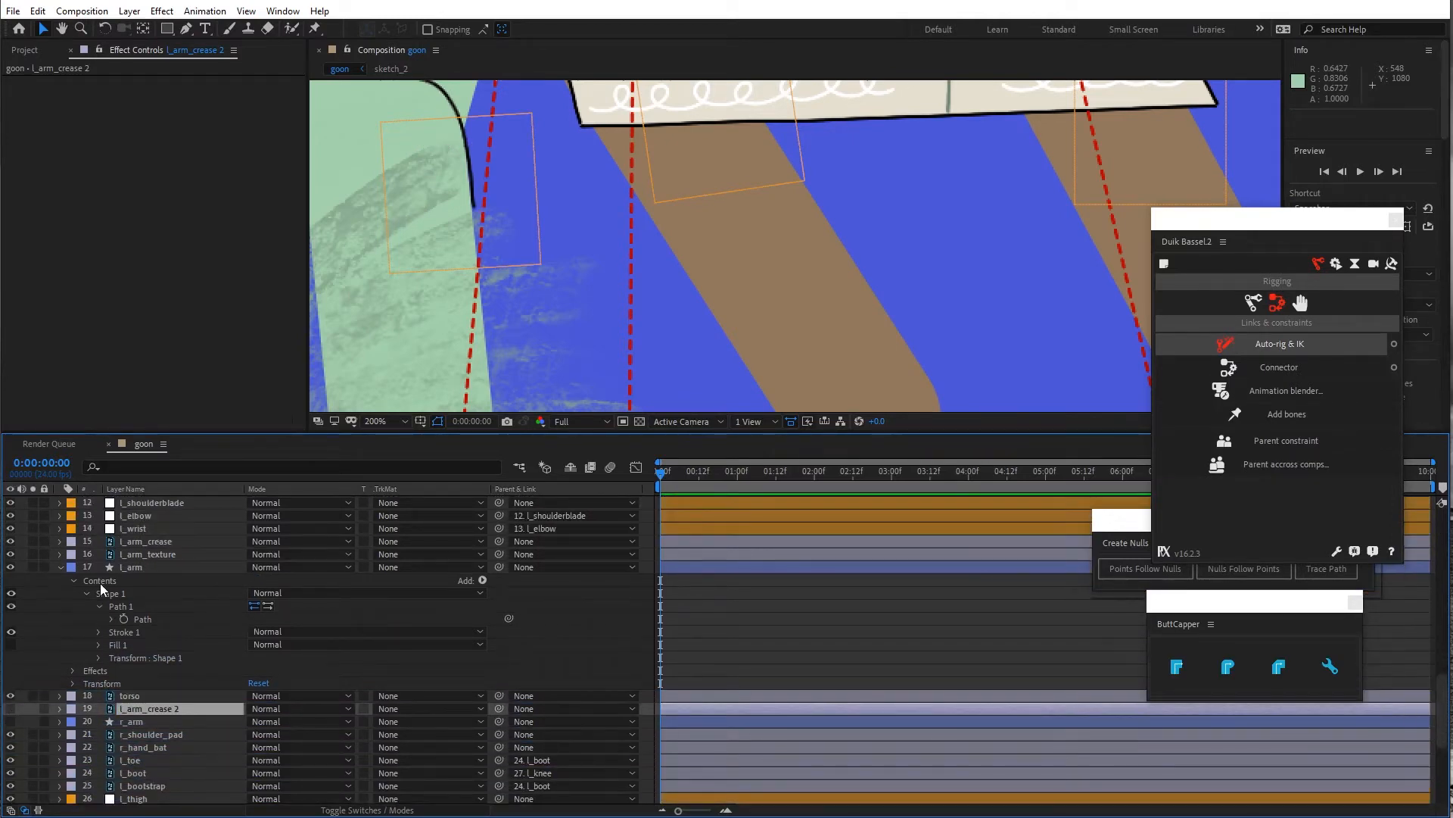
Parent the l_arm_crease and l_shoulder_pad layers to l_elbow
{"action": "left_click", "coordinate": [155, 581]}
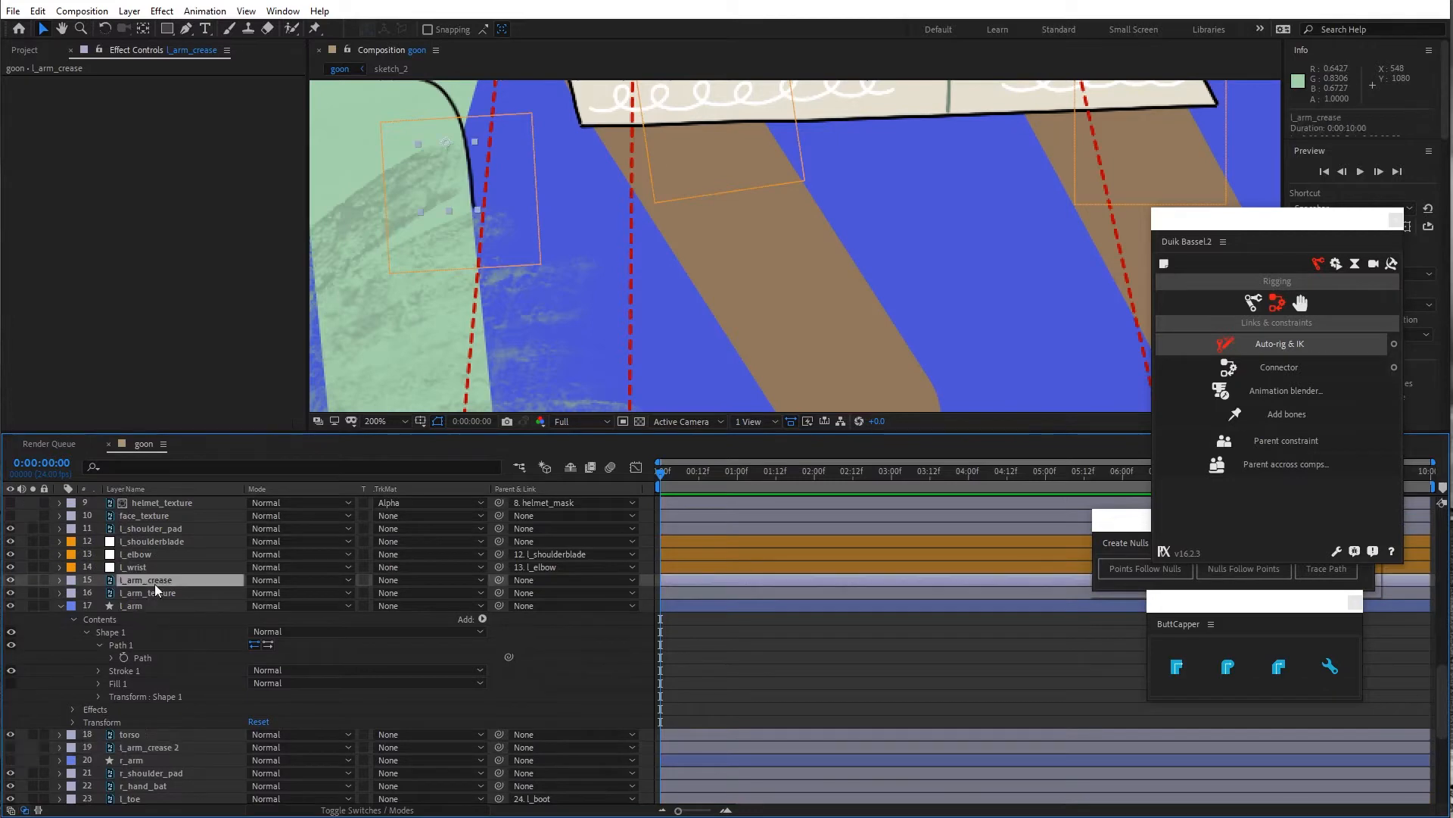
{"action": "left_click_drag", "start_coordinate": [501, 579], "coordinate": [206, 553]}
{"action": "left_click", "coordinate": [165, 551]}
{"action": "left_click", "coordinate": [172, 530]}
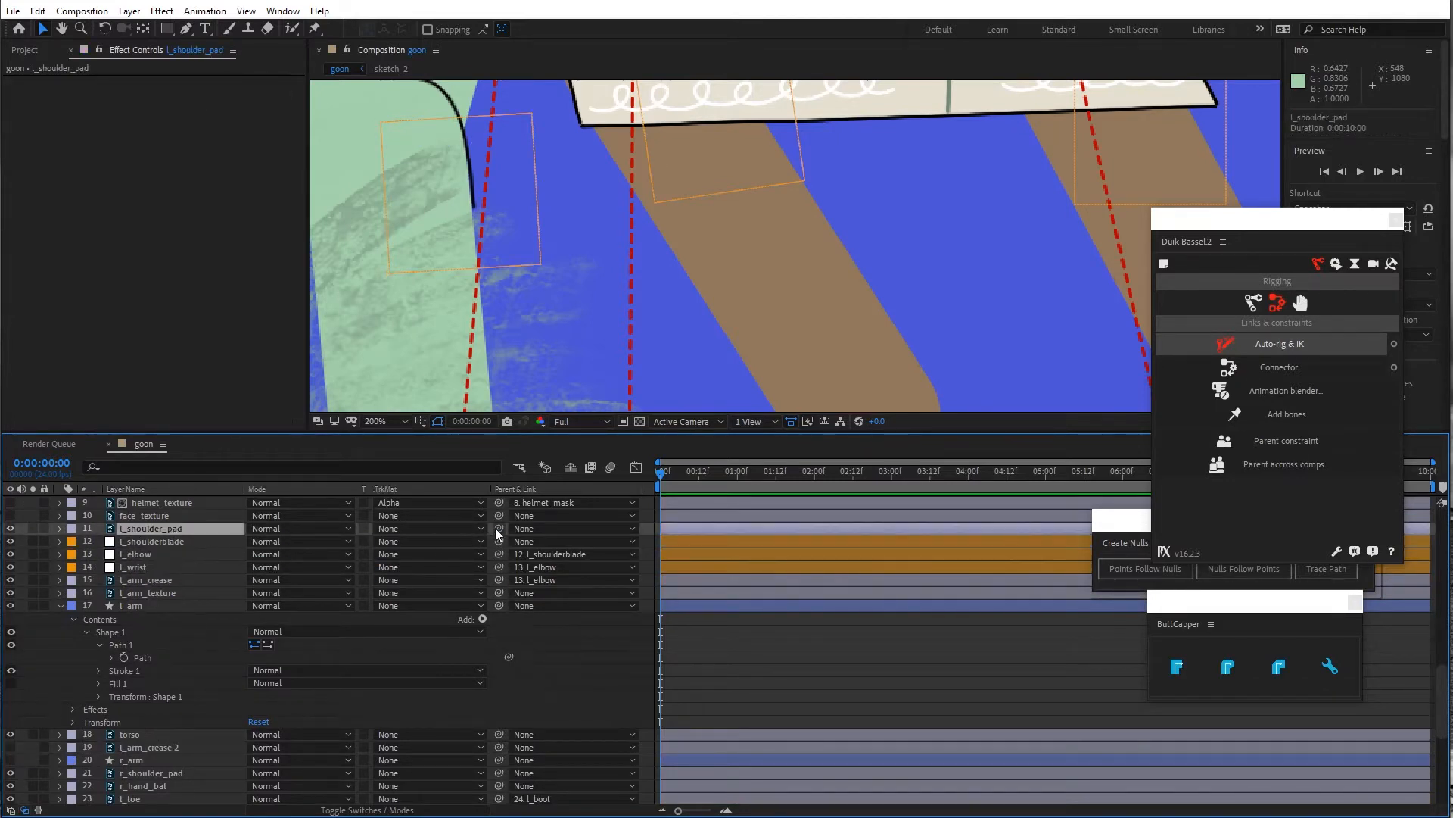
{"action": "left_click_drag", "start_coordinate": [498, 529], "coordinate": [156, 556]}
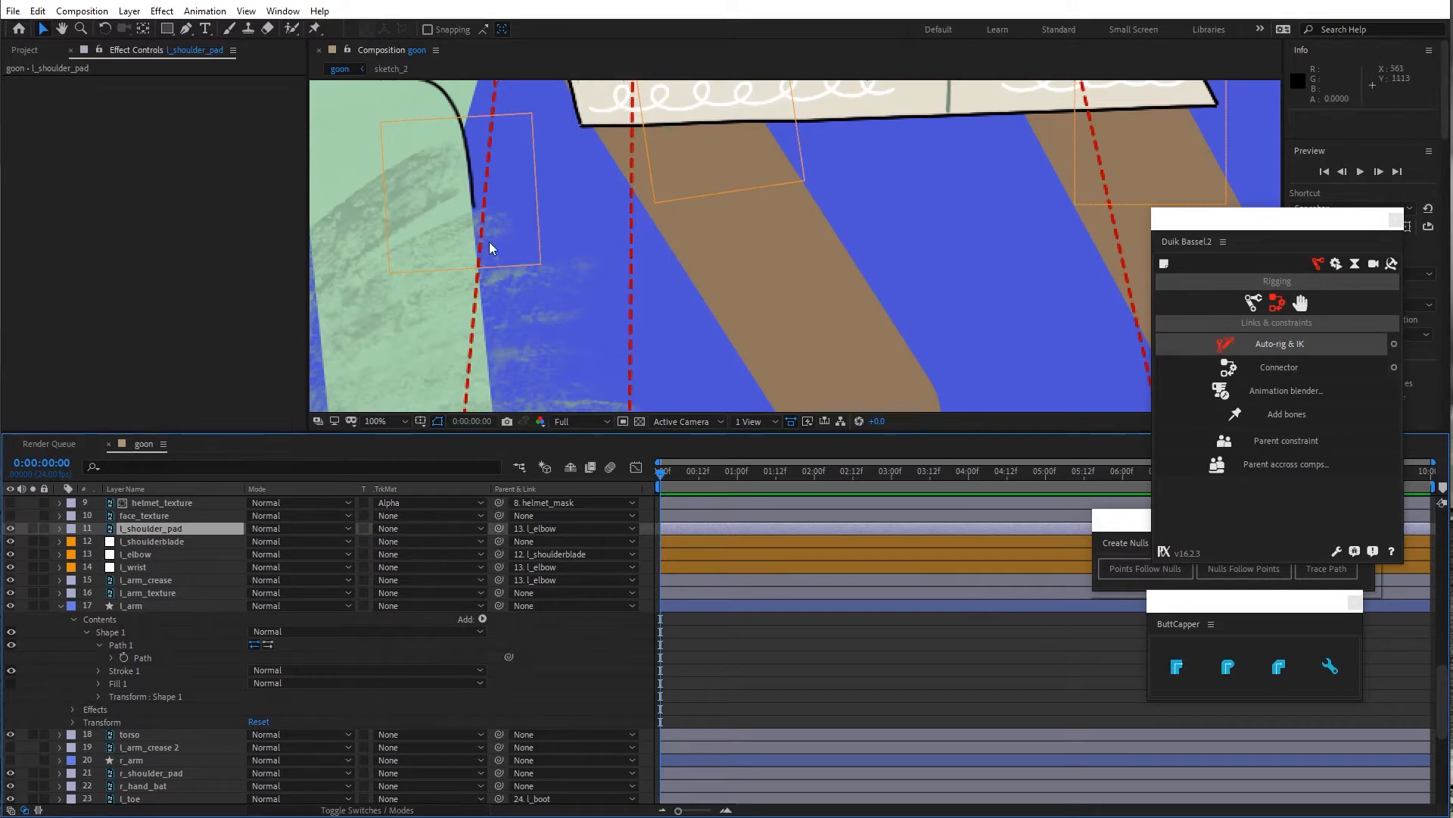
Try raising the wrist controller to test how the left arm bends, and undo the move
{"action": "key", "text": "comma"}
{"action": "key", "text": "comma"}
{"action": "key", "text": "h"}
{"action": "left_click_drag", "start_coordinate": [666, 233], "coordinate": [620, 228]}
{"action": "key", "text": "v"}
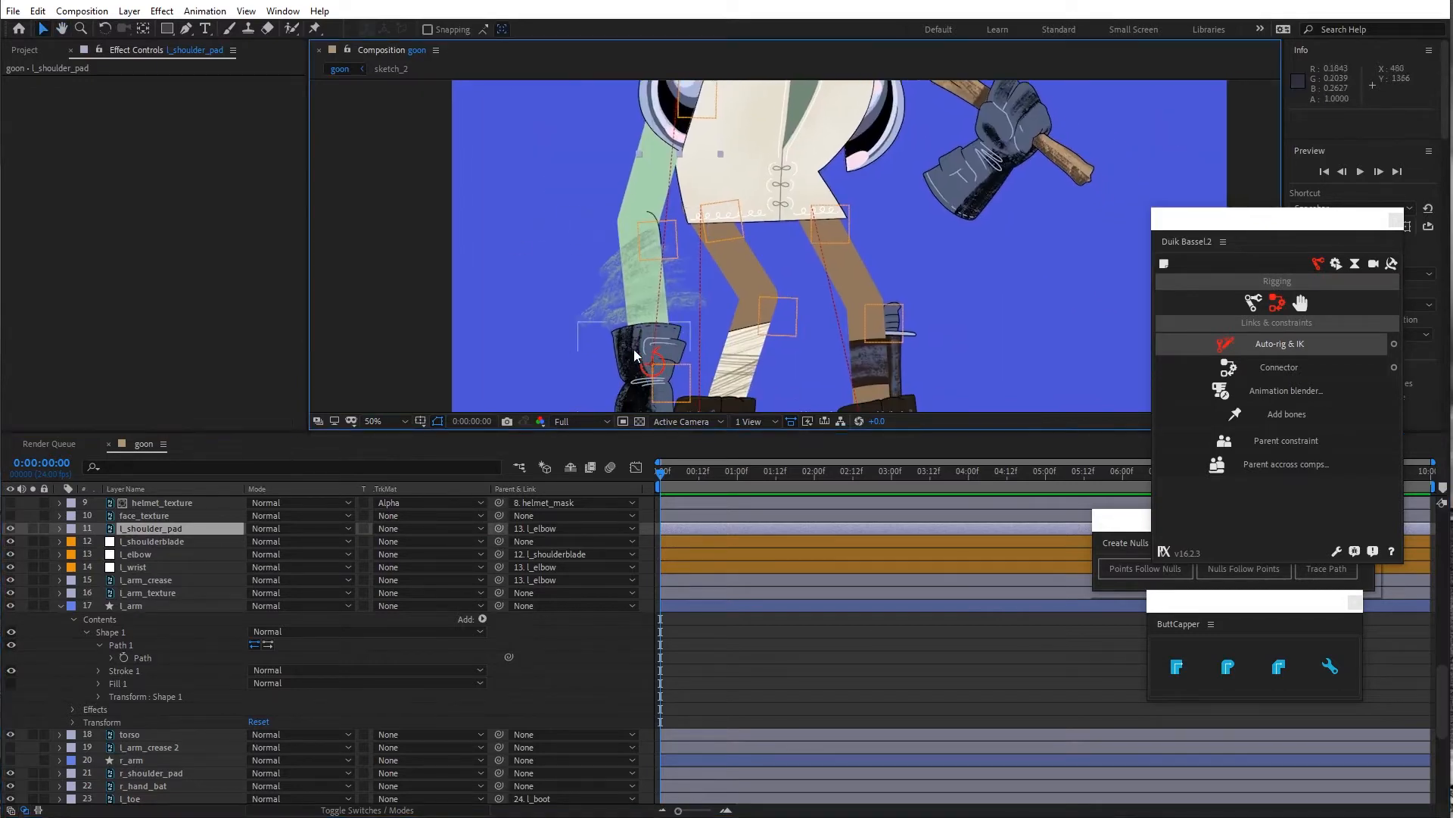
{"action": "left_click_drag", "start_coordinate": [653, 358], "coordinate": [640, 318]}
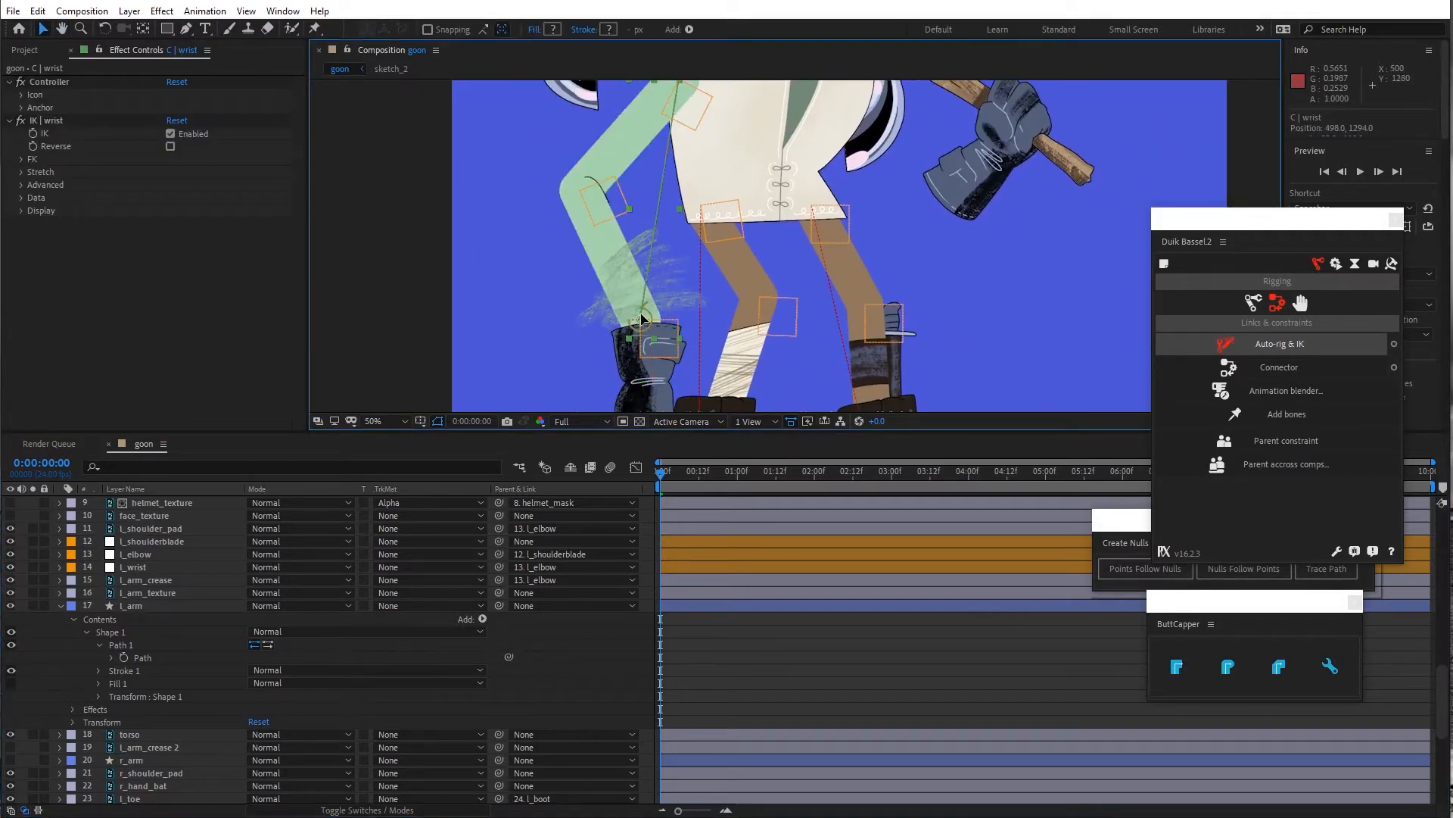
{"action": "key", "text": "ctrl+z"}
{"action": "key", "text": "comma"}
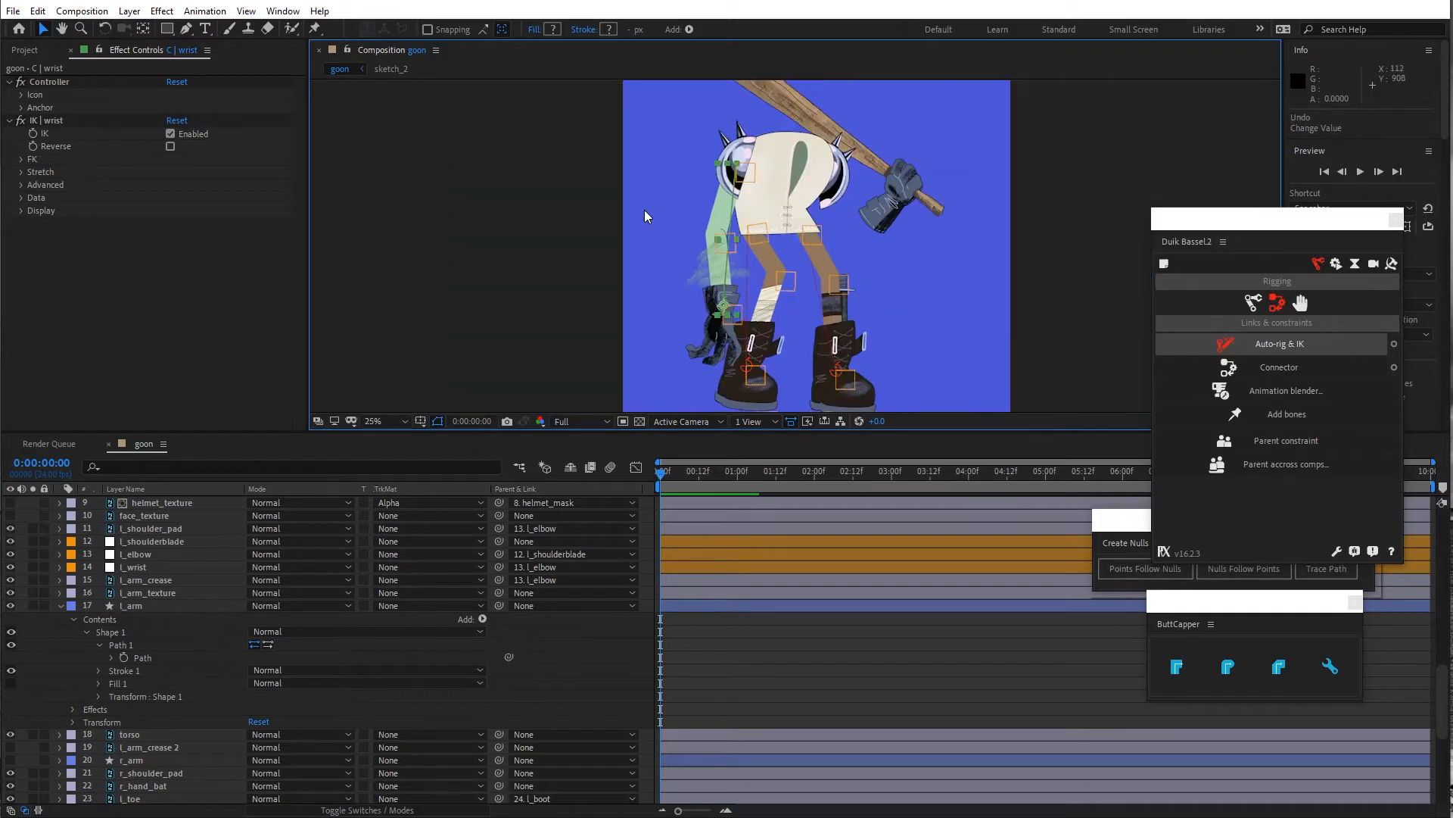
Change the parent of l_shoulder_pad to l_shoulderblade
{"action": "left_click", "coordinate": [744, 156]}
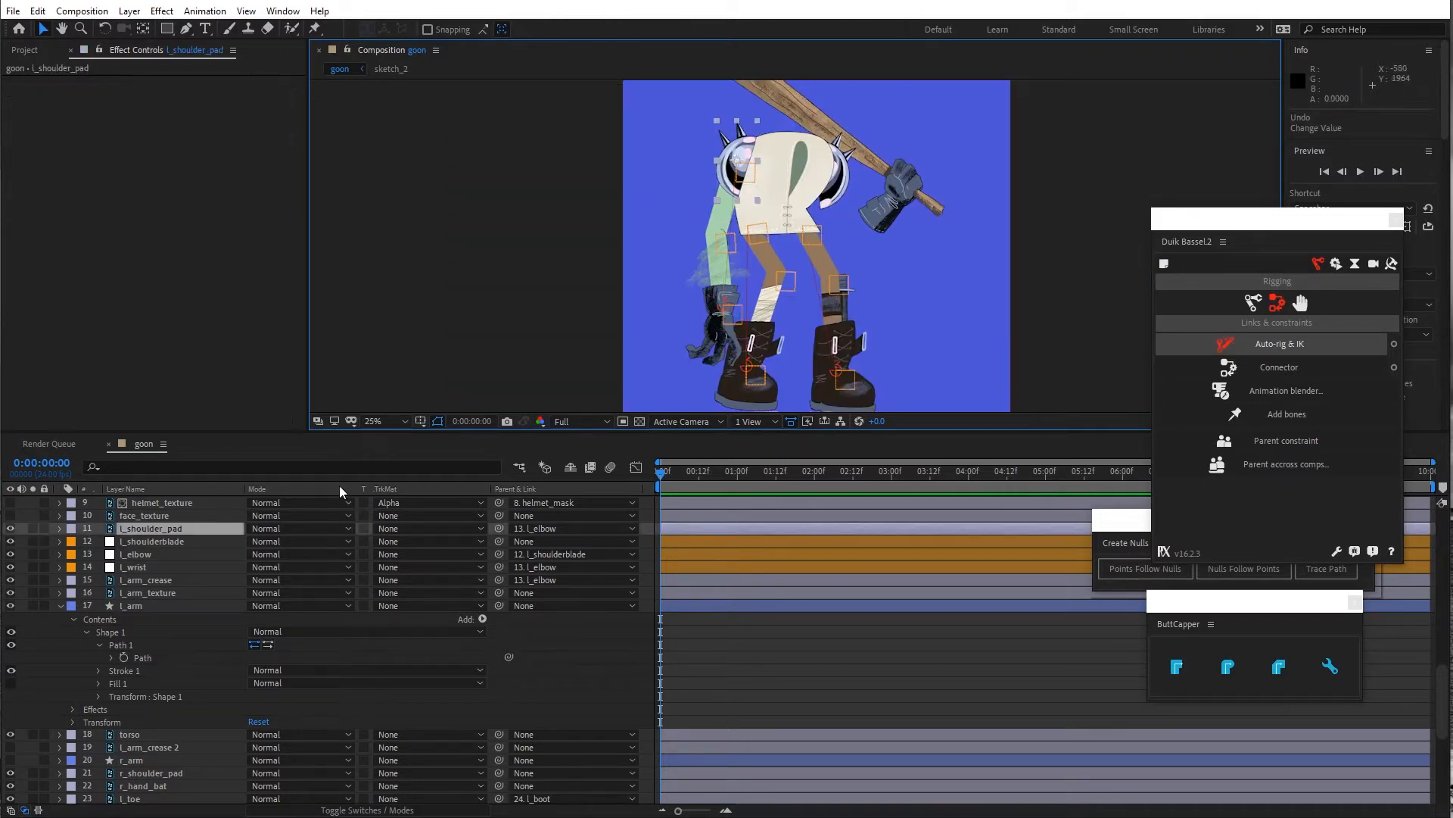
{"action": "left_click_drag", "start_coordinate": [496, 528], "coordinate": [167, 543]}
{"action": "left_click", "coordinate": [167, 544]}
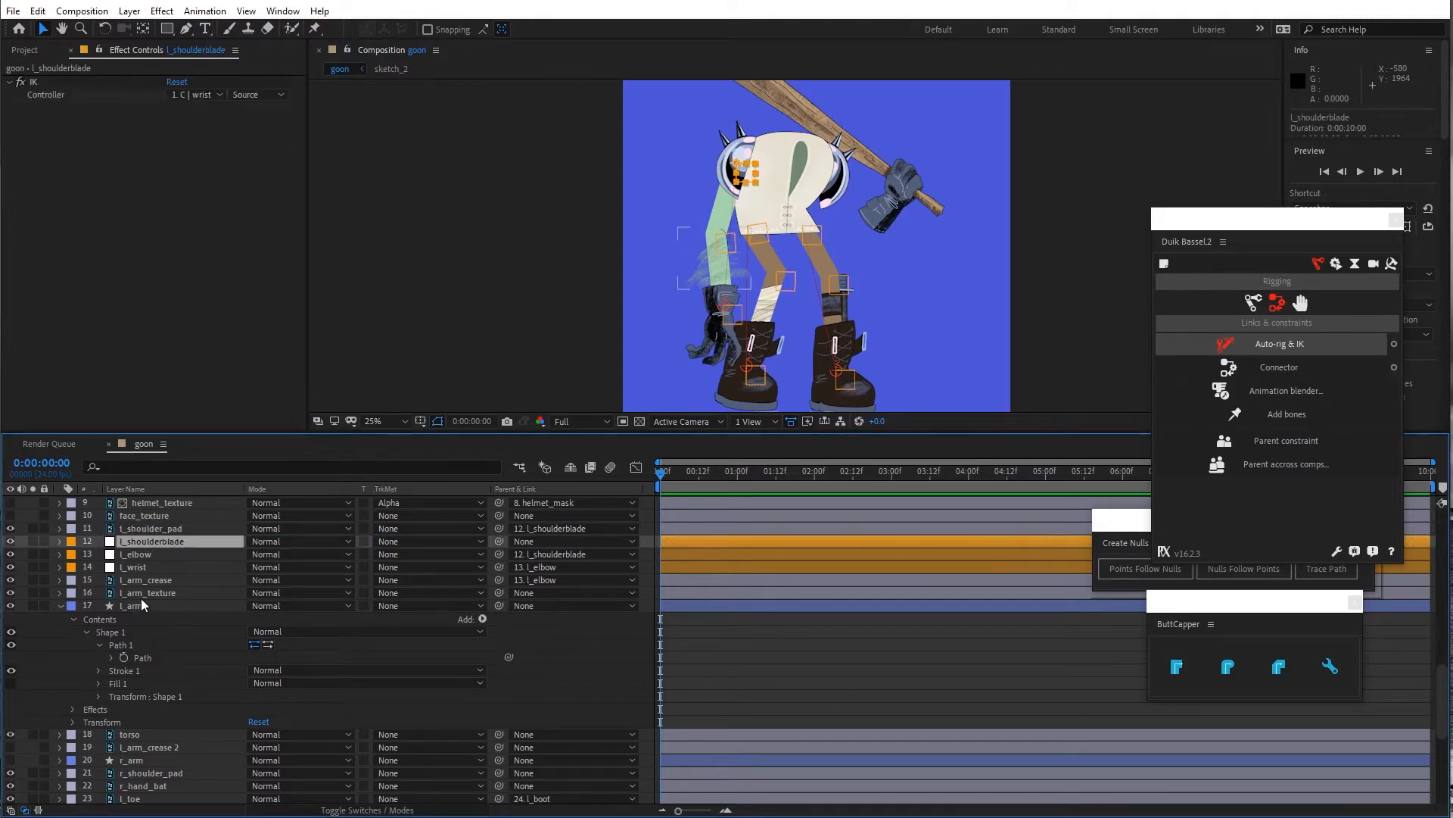
Pose the left arm with the wrist controller to test the shoulder pad and crease, and undo the moves
{"action": "left_click", "coordinate": [724, 305]}
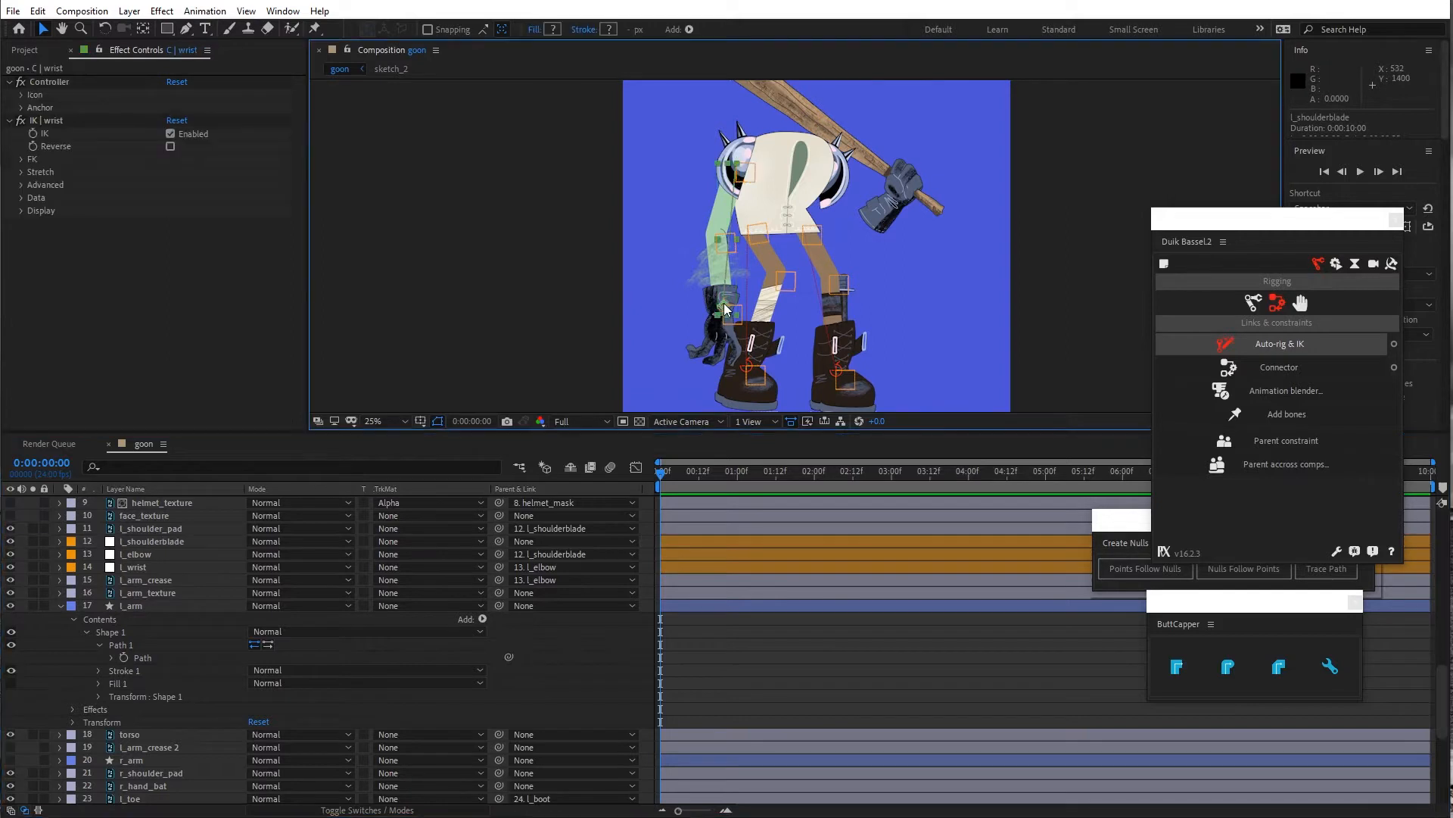
{"action": "mouse_move", "coordinate": [712, 285]}
{"action": "left_mouse_down"}
{"action": "mouse_move", "coordinate": [695, 231]}
{"action": "mouse_move", "coordinate": [695, 291]}
{"action": "mouse_move", "coordinate": [718, 281]}
{"action": "mouse_move", "coordinate": [700, 270]}
{"action": "left_mouse_up"}
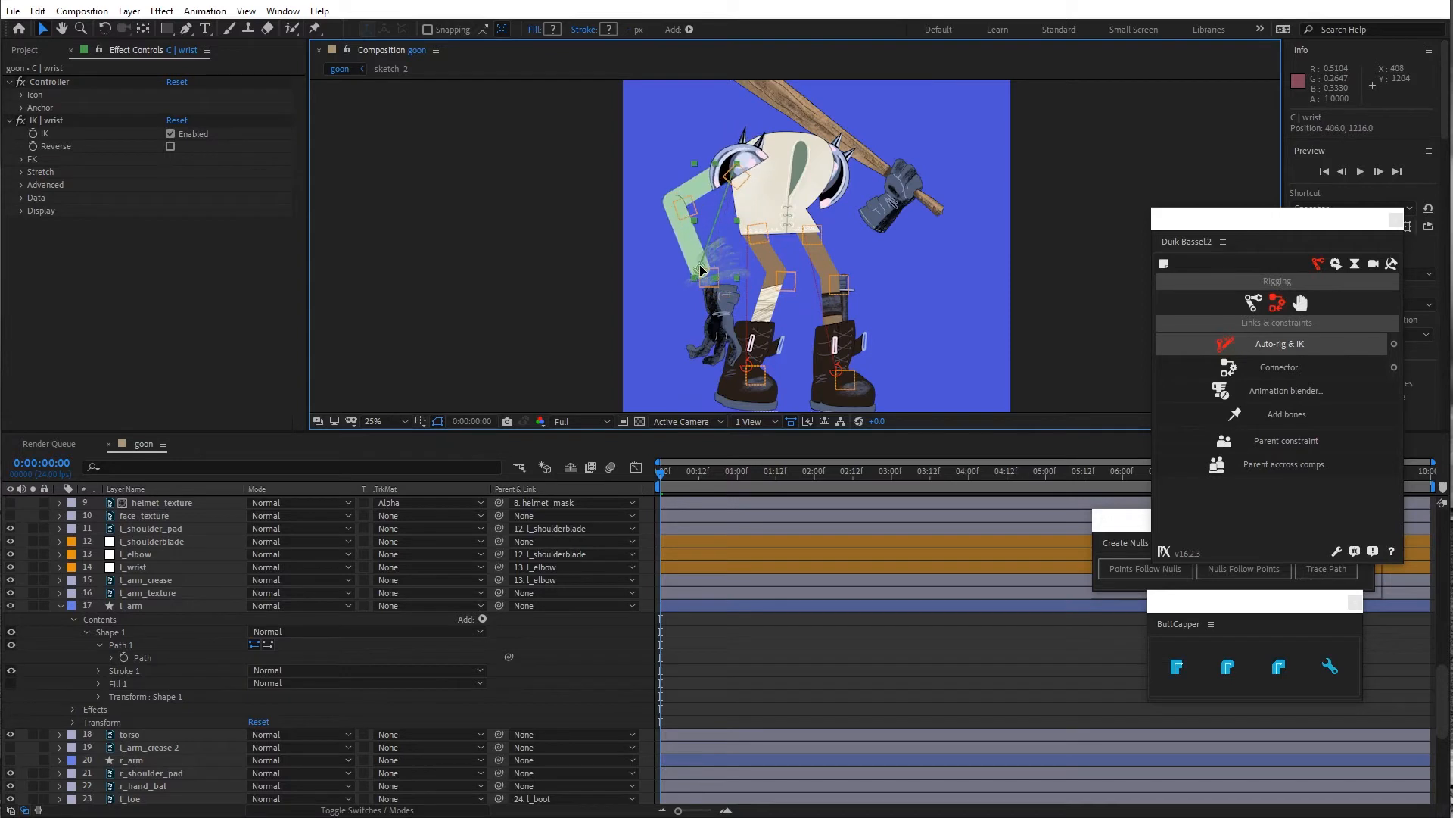
{"action": "key", "text": "period"}
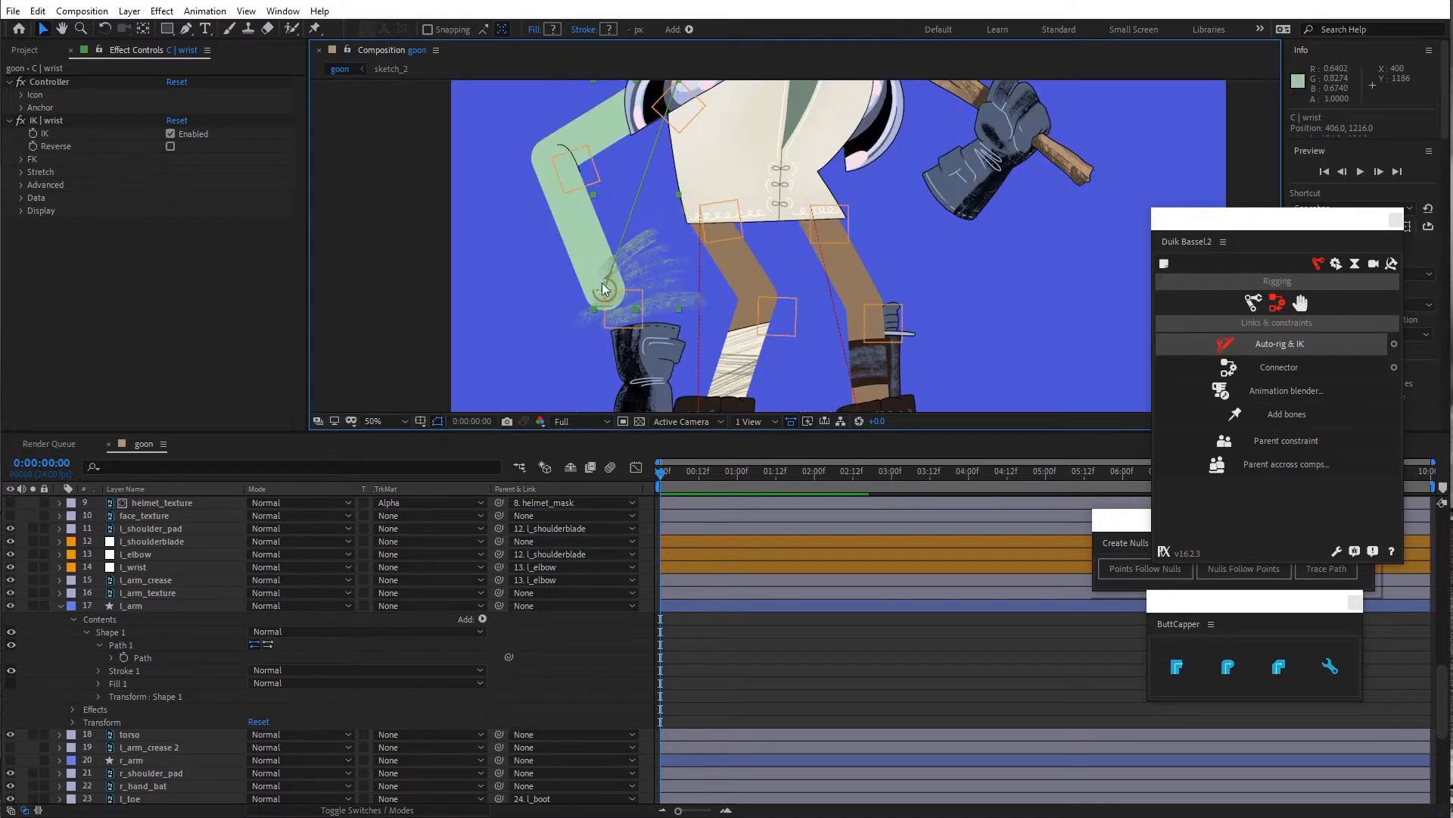
{"action": "left_click_drag", "start_coordinate": [604, 289], "coordinate": [651, 305]}
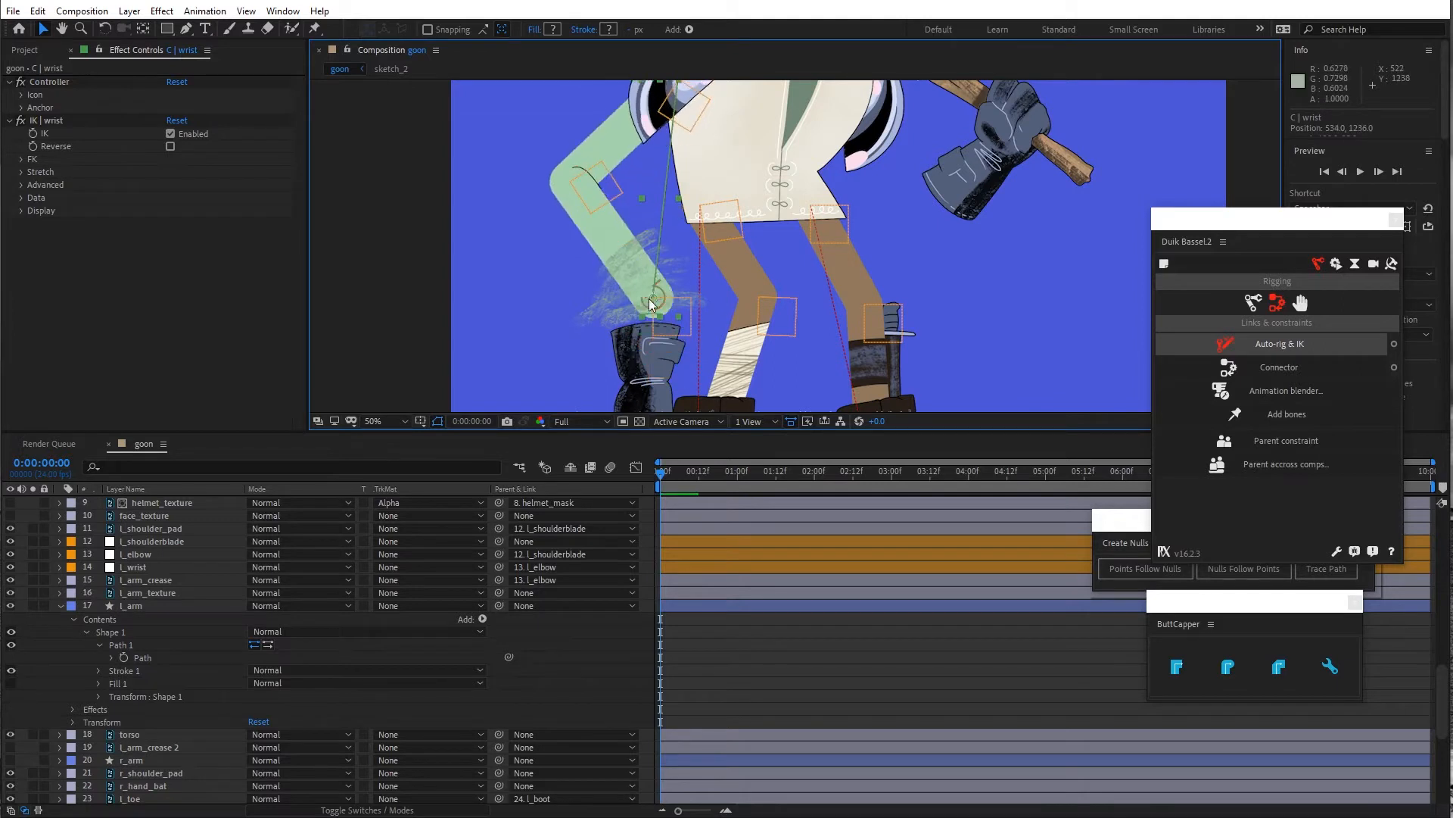
{"action": "key", "text": "ctrl+z"}
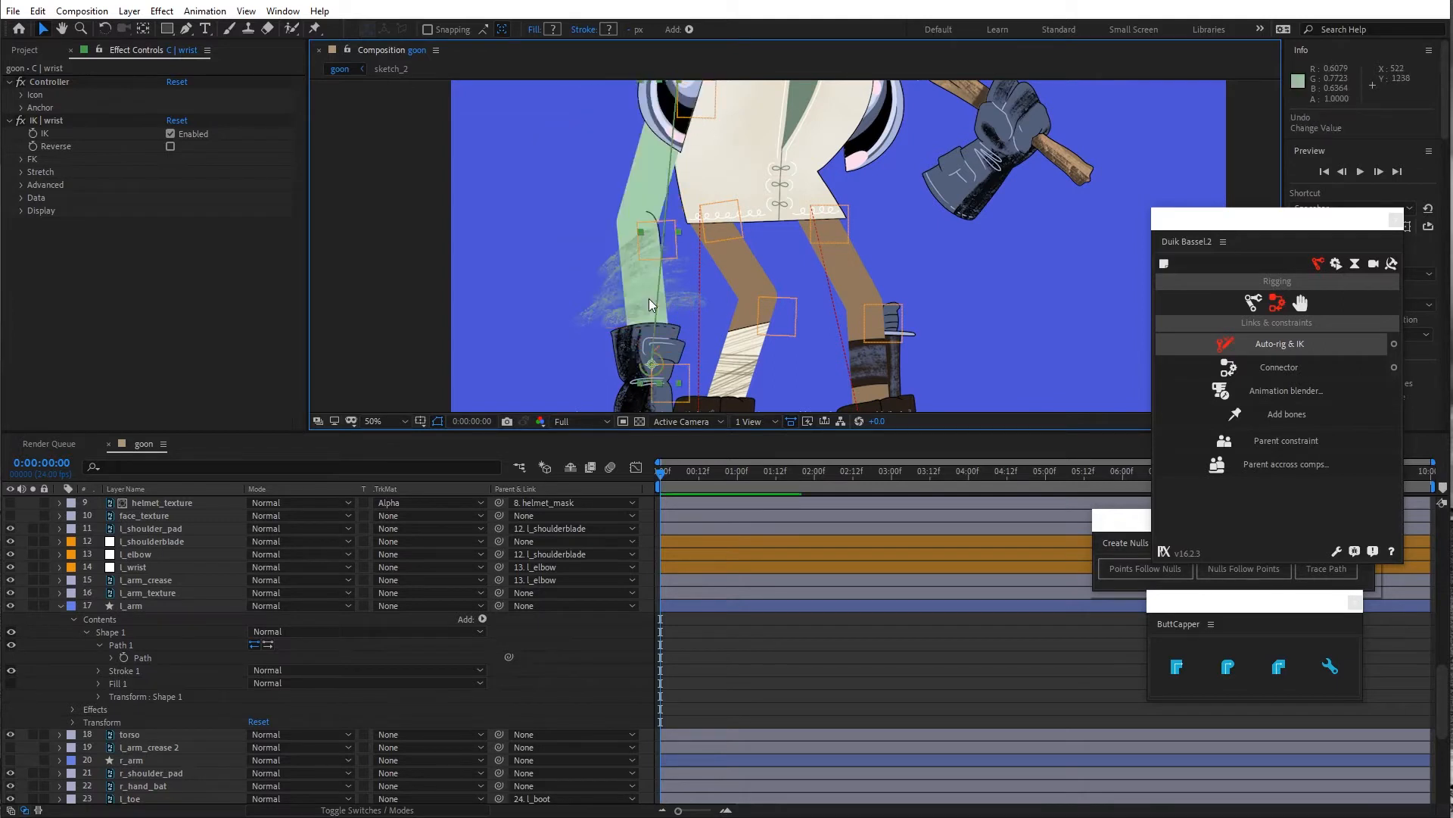
Inspect the left elbow's crease line by toggling the l_arm_crease layer off and on
{"action": "key", "text": "period"}
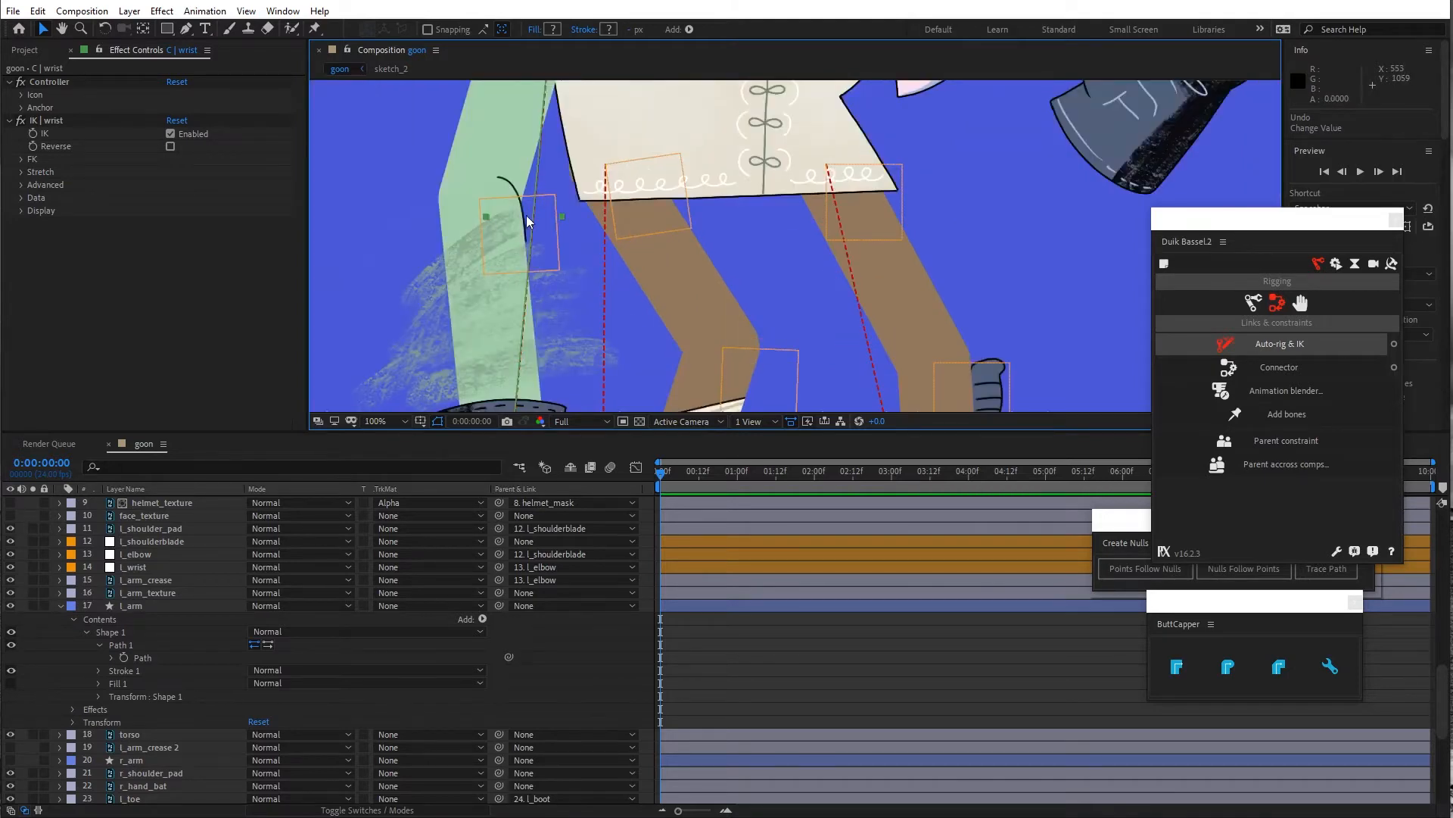
{"action": "key", "text": "comma"}
{"action": "key", "text": "comma"}
{"action": "key", "text": "period"}
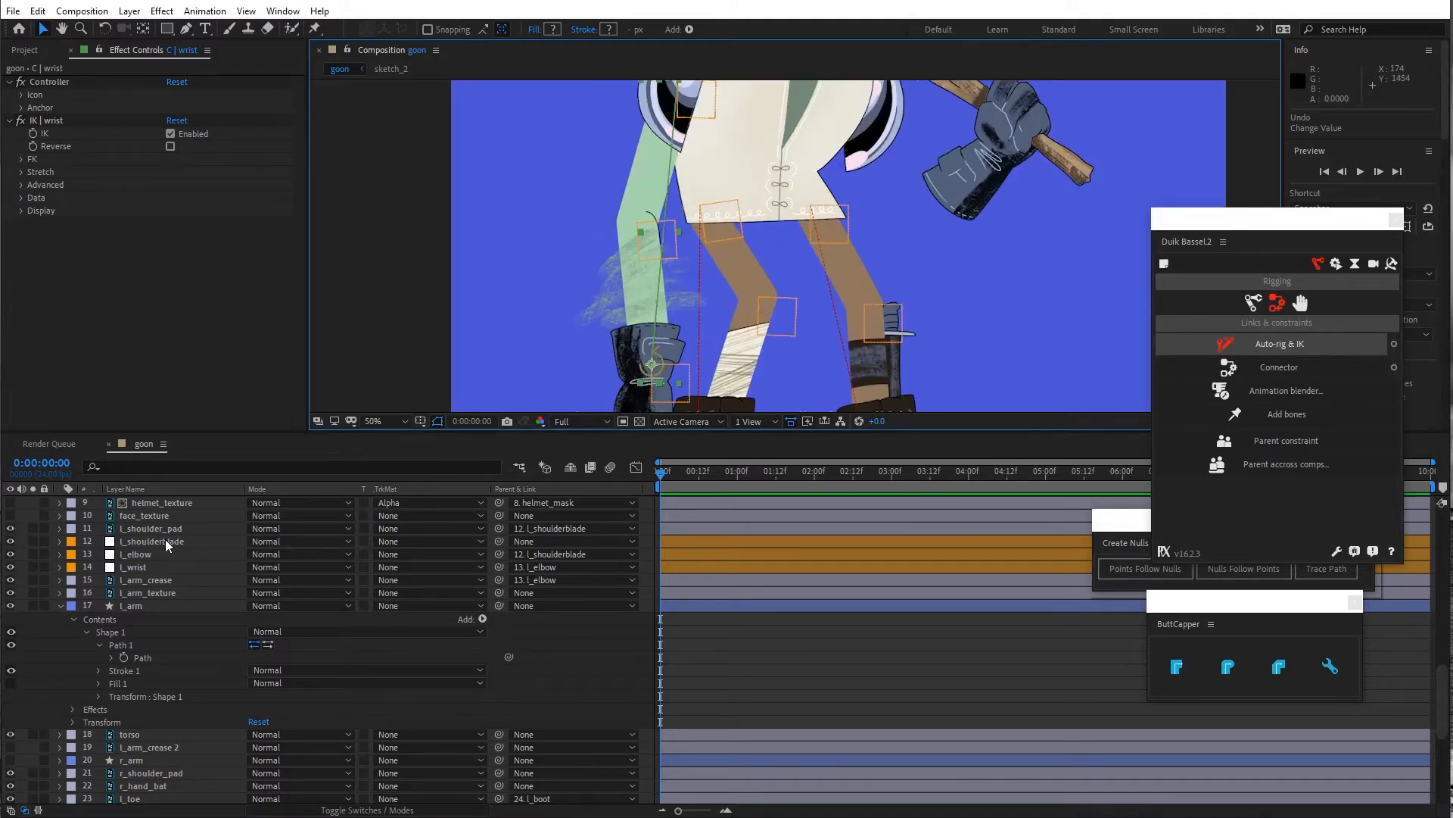
{"action": "left_click", "coordinate": [153, 580]}
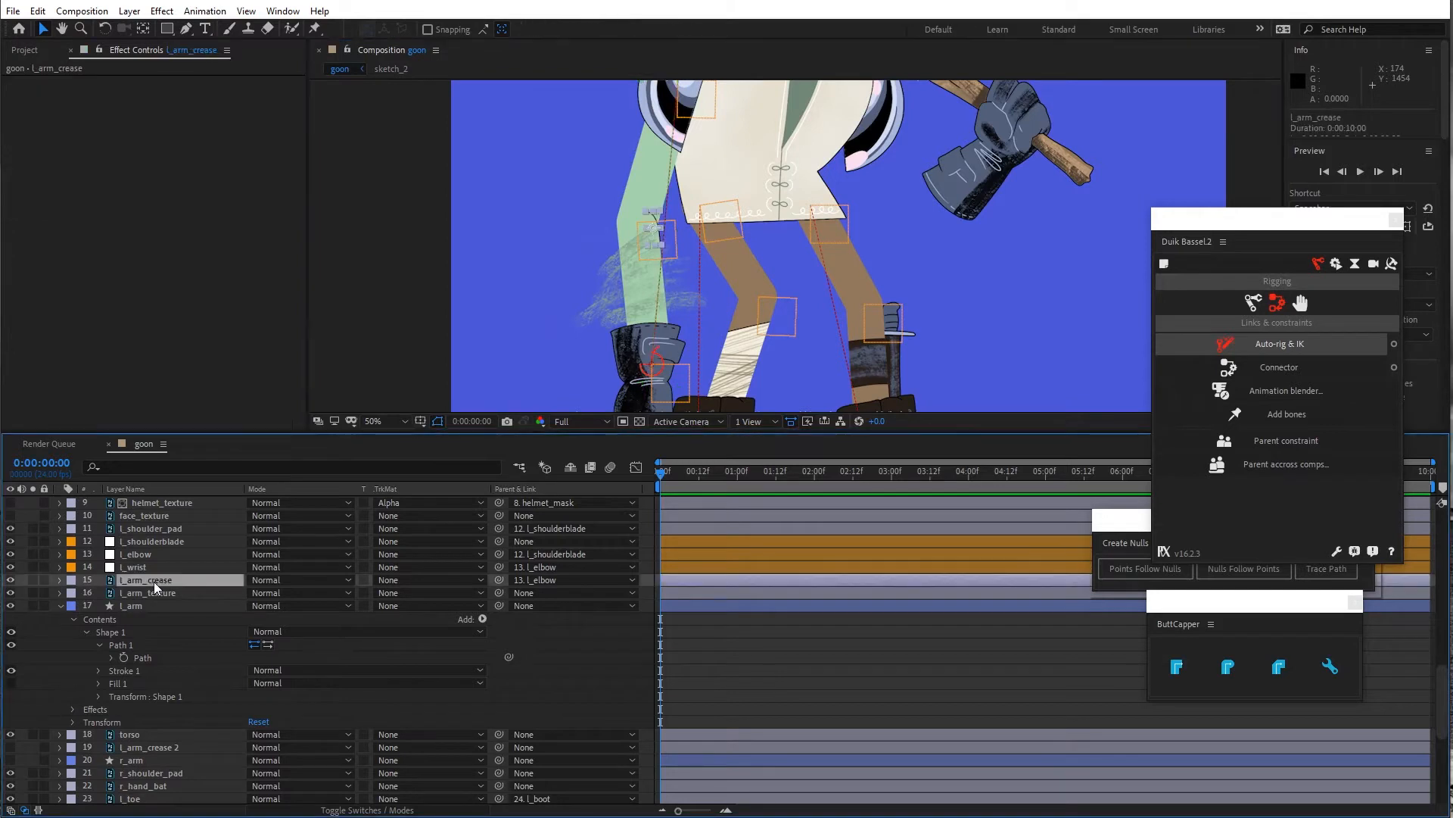
{"action": "left_click", "coordinate": [11, 579]}
{"action": "left_click", "coordinate": [10, 580]}
Duplicate the l_arm shape layer and place the copy directly above l_arm_texture
{"action": "left_click", "coordinate": [160, 594]}
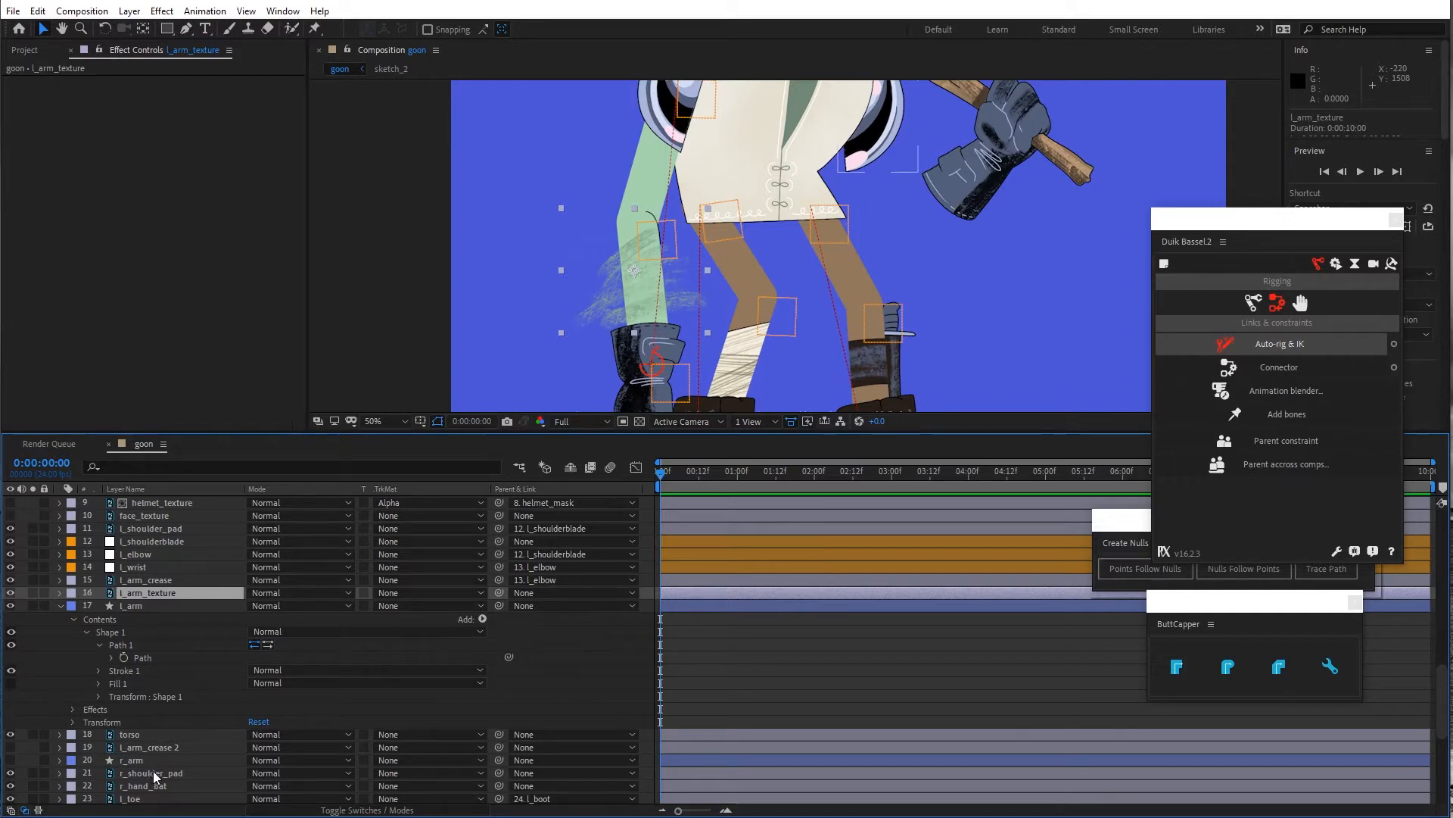
{"action": "left_click", "coordinate": [139, 607]}
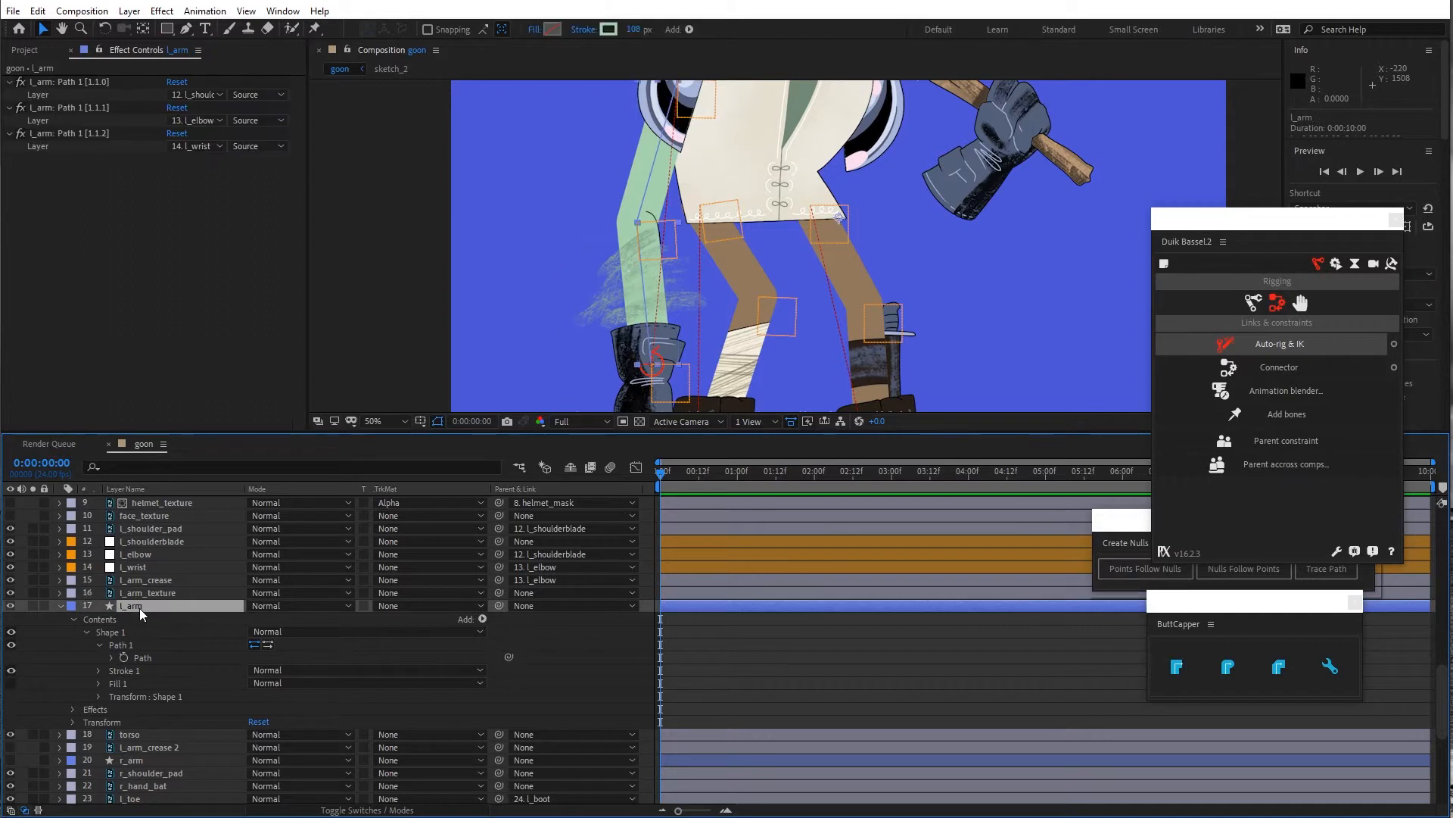
{"action": "key", "text": "ctrl+d"}
{"action": "left_click_drag", "start_coordinate": [139, 608], "coordinate": [148, 588]}
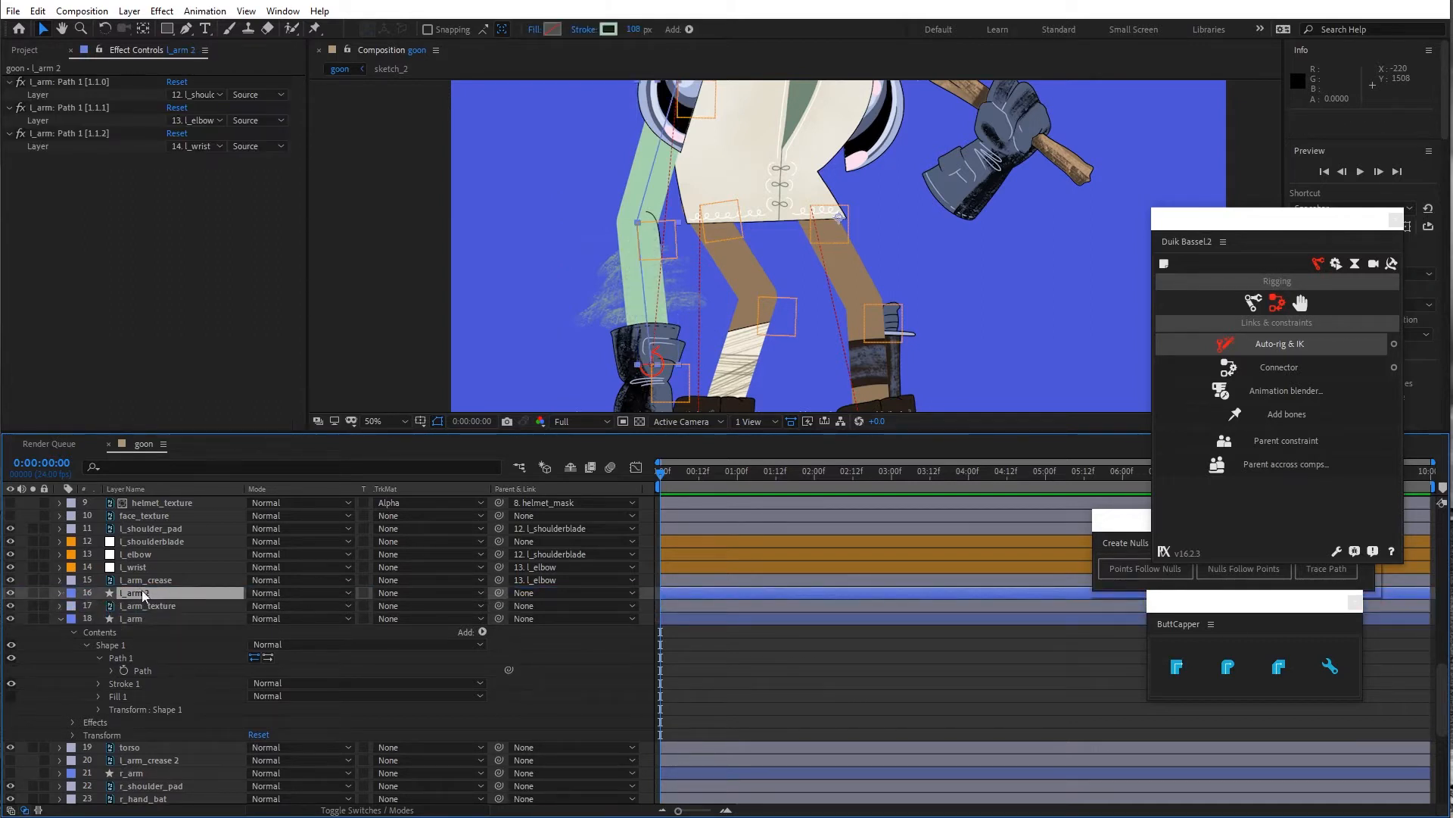
Set the track matte of l_arm_texture to Alpha Matte "l_arm 2"
{"action": "left_click", "coordinate": [198, 606]}
{"action": "left_click", "coordinate": [427, 605]}
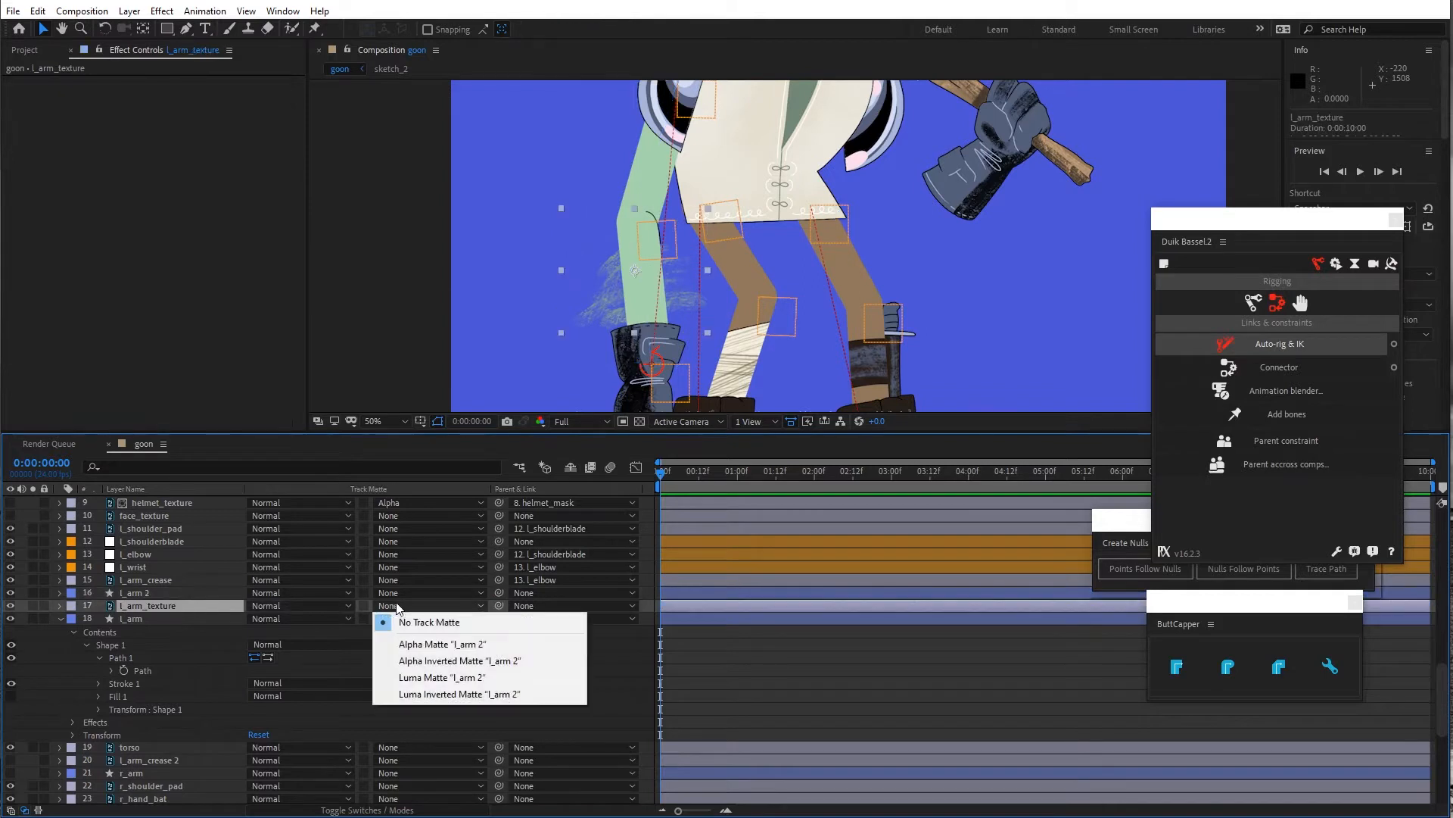
{"action": "left_click", "coordinate": [407, 644]}
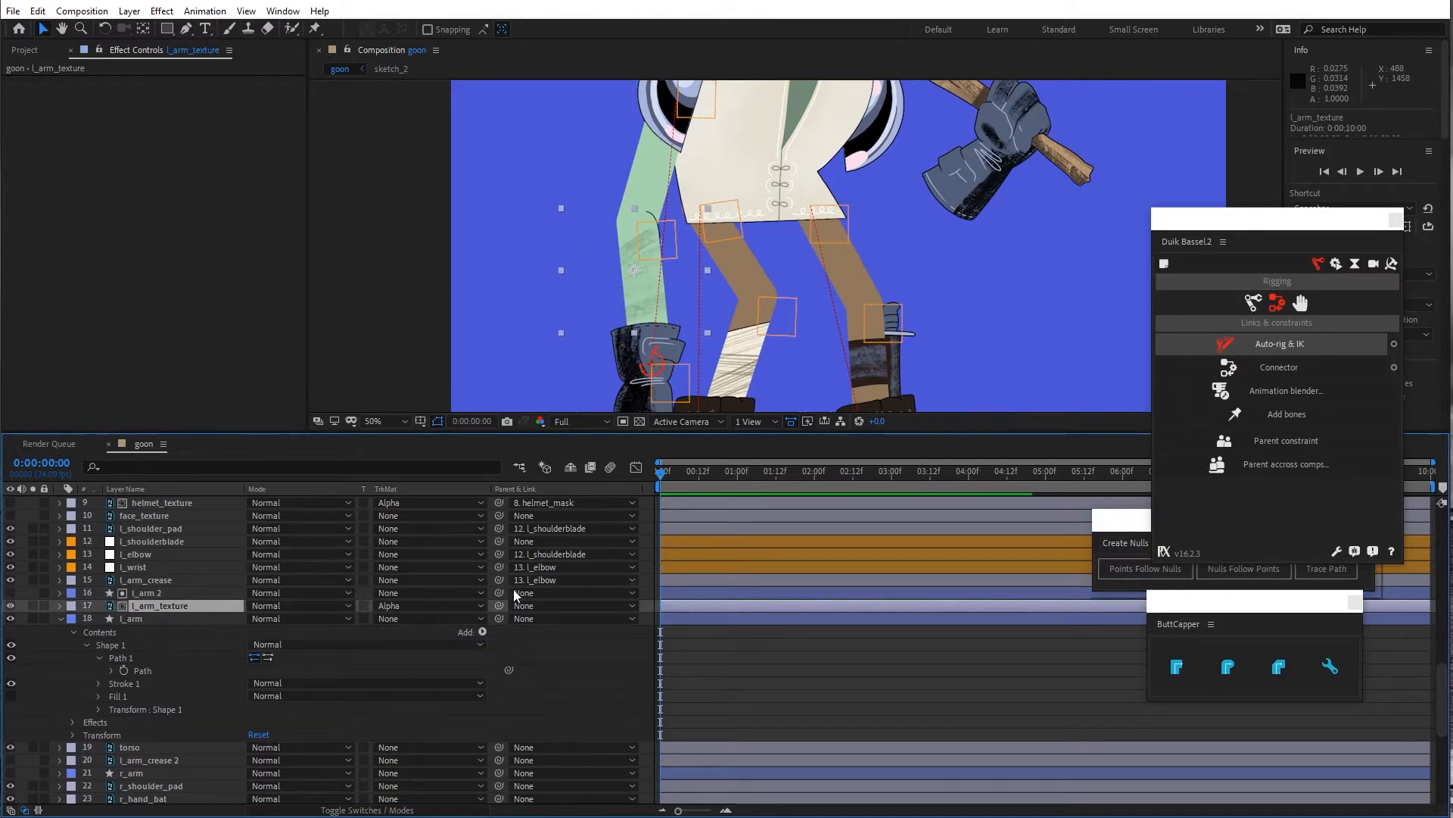
Parent l_arm_texture to l_elbow, test it by moving the wrist controller, and undo the test move
{"action": "left_click_drag", "start_coordinate": [499, 606], "coordinate": [138, 554]}
{"action": "left_click_drag", "start_coordinate": [651, 359], "coordinate": [721, 326]}
{"action": "key", "text": "ctrl+z"}
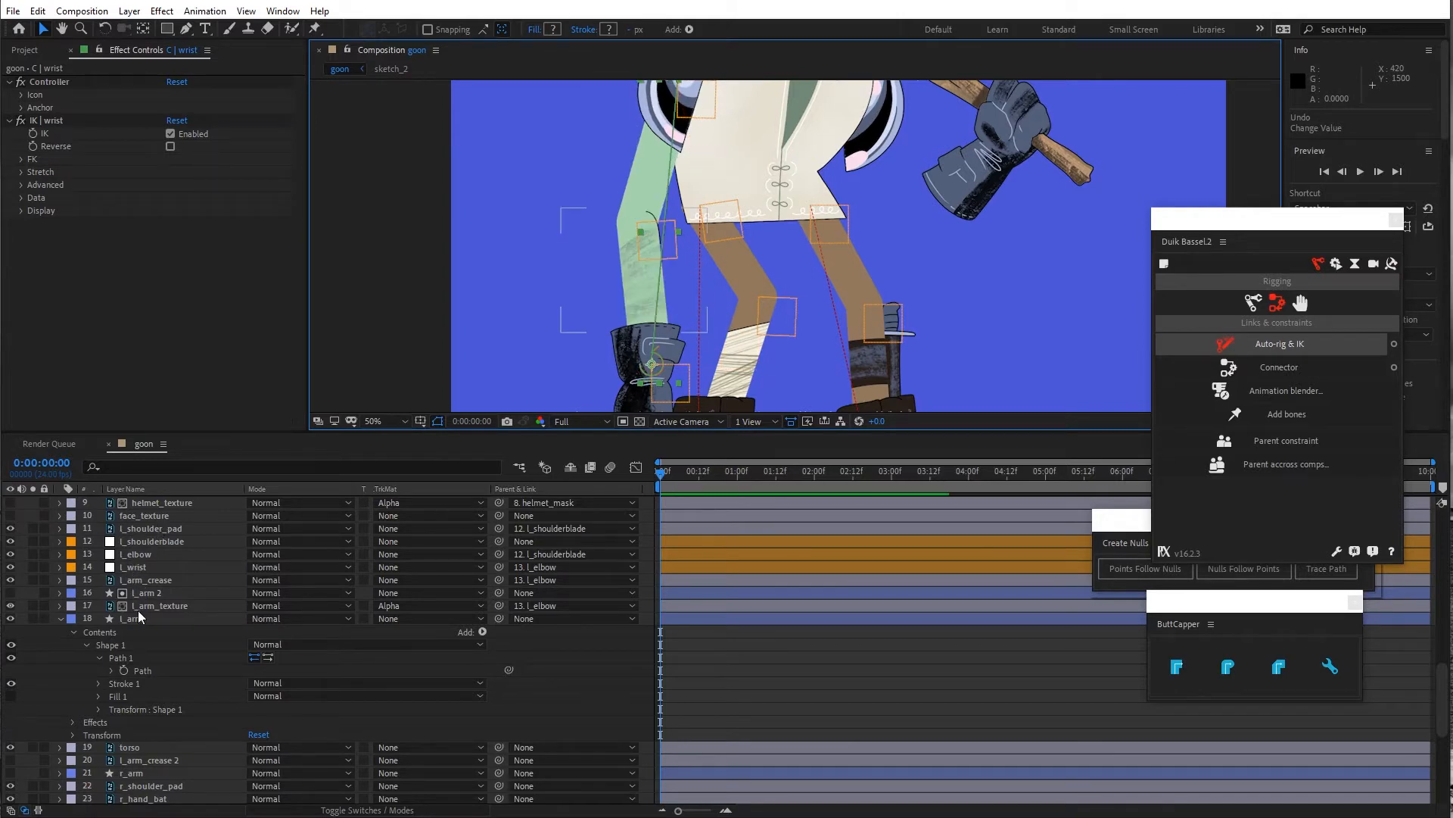
Parent the l_hand layer to l_elbow and undo the accidental nudge of the hand
{"action": "scroll", "coordinate": [159, 615], "scroll_direction": "up", "scroll_amount": 3}
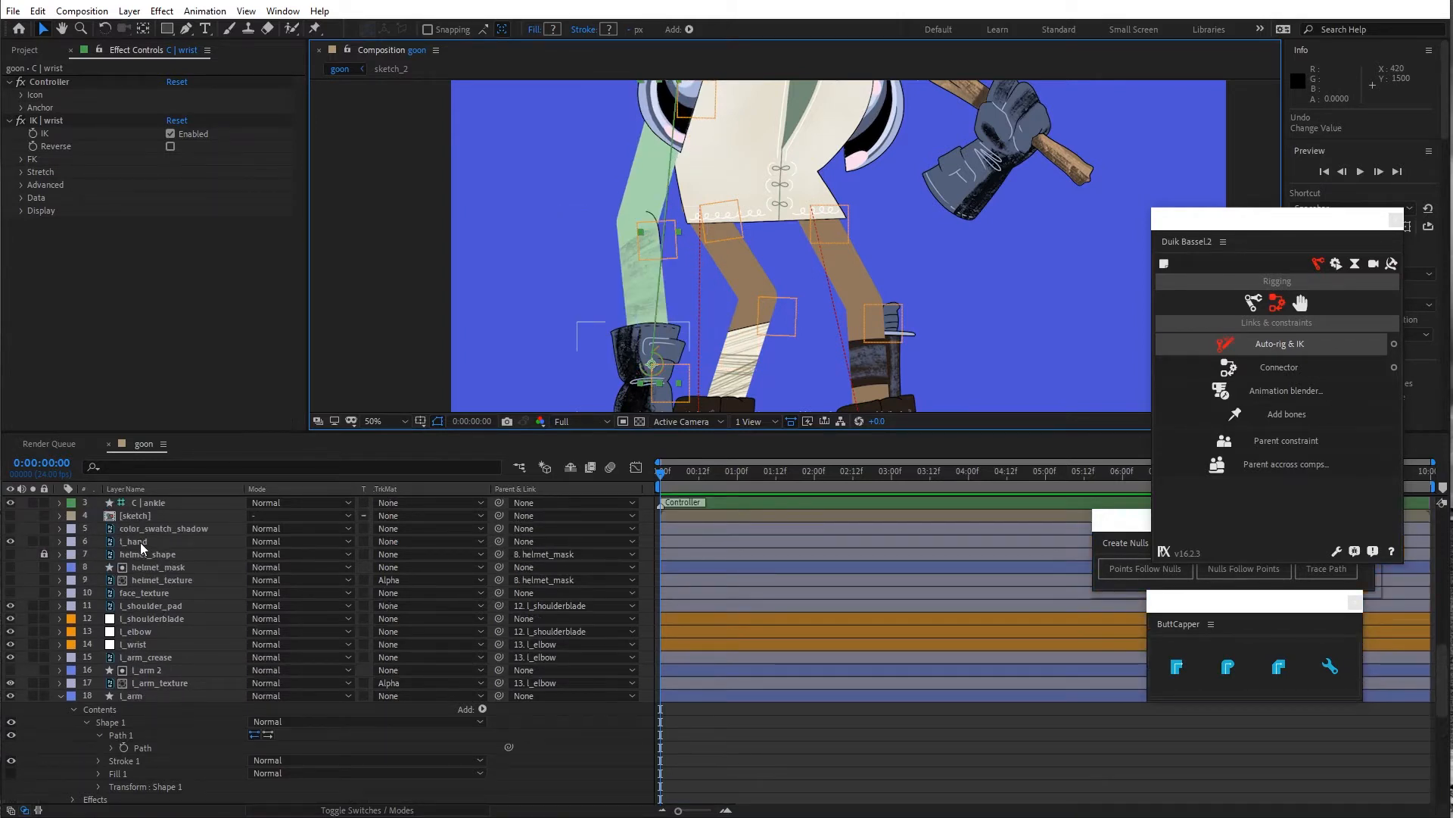
{"action": "left_click", "coordinate": [140, 542]}
{"action": "left_click_drag", "start_coordinate": [498, 539], "coordinate": [171, 632]}
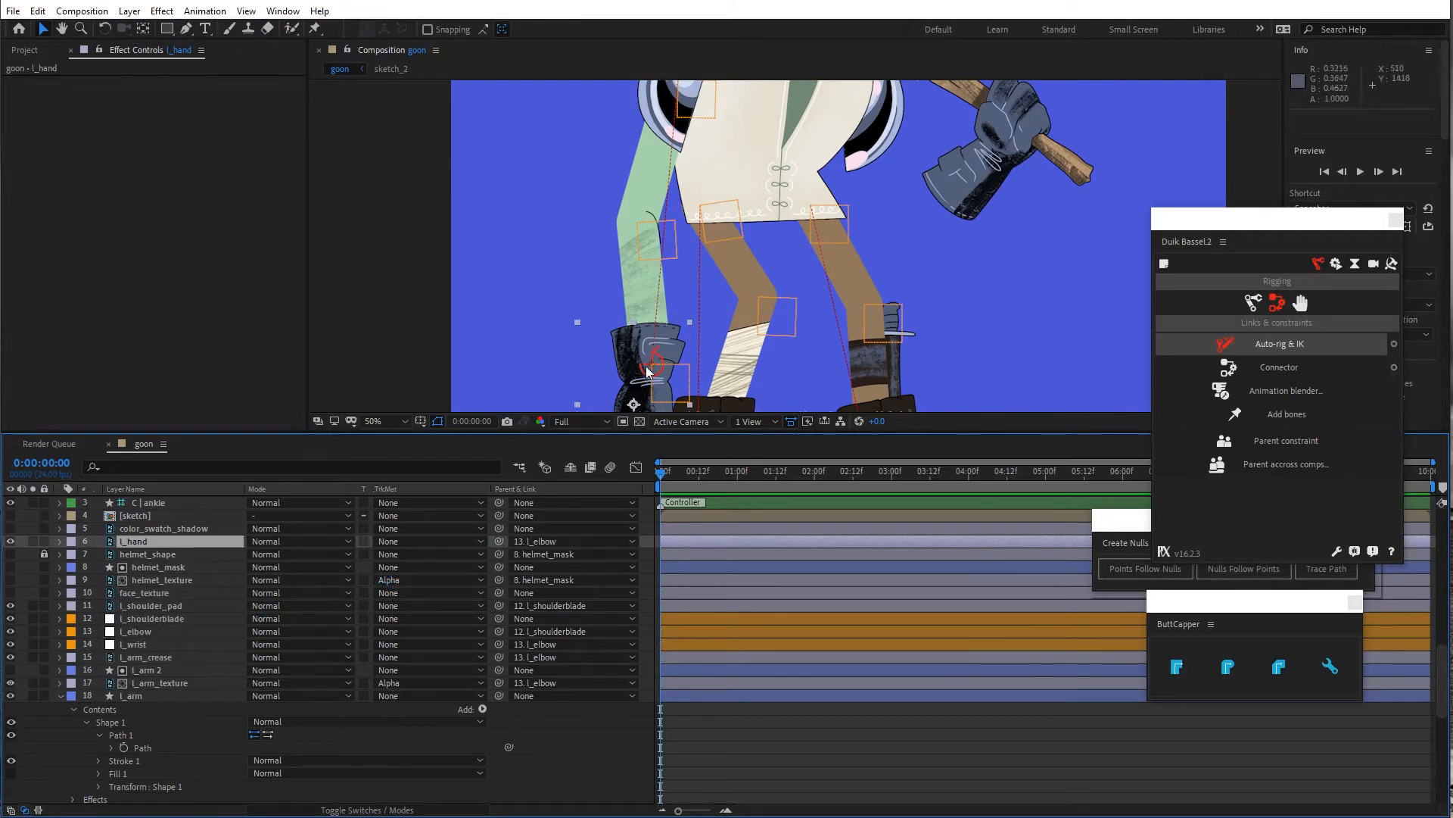
{"action": "mouse_move", "coordinate": [646, 367]}
{"action": "left_mouse_down"}
{"action": "mouse_move", "coordinate": [651, 354]}
{"action": "mouse_move", "coordinate": [634, 358]}
{"action": "left_mouse_up"}
{"action": "key", "text": "ctrl+z"}
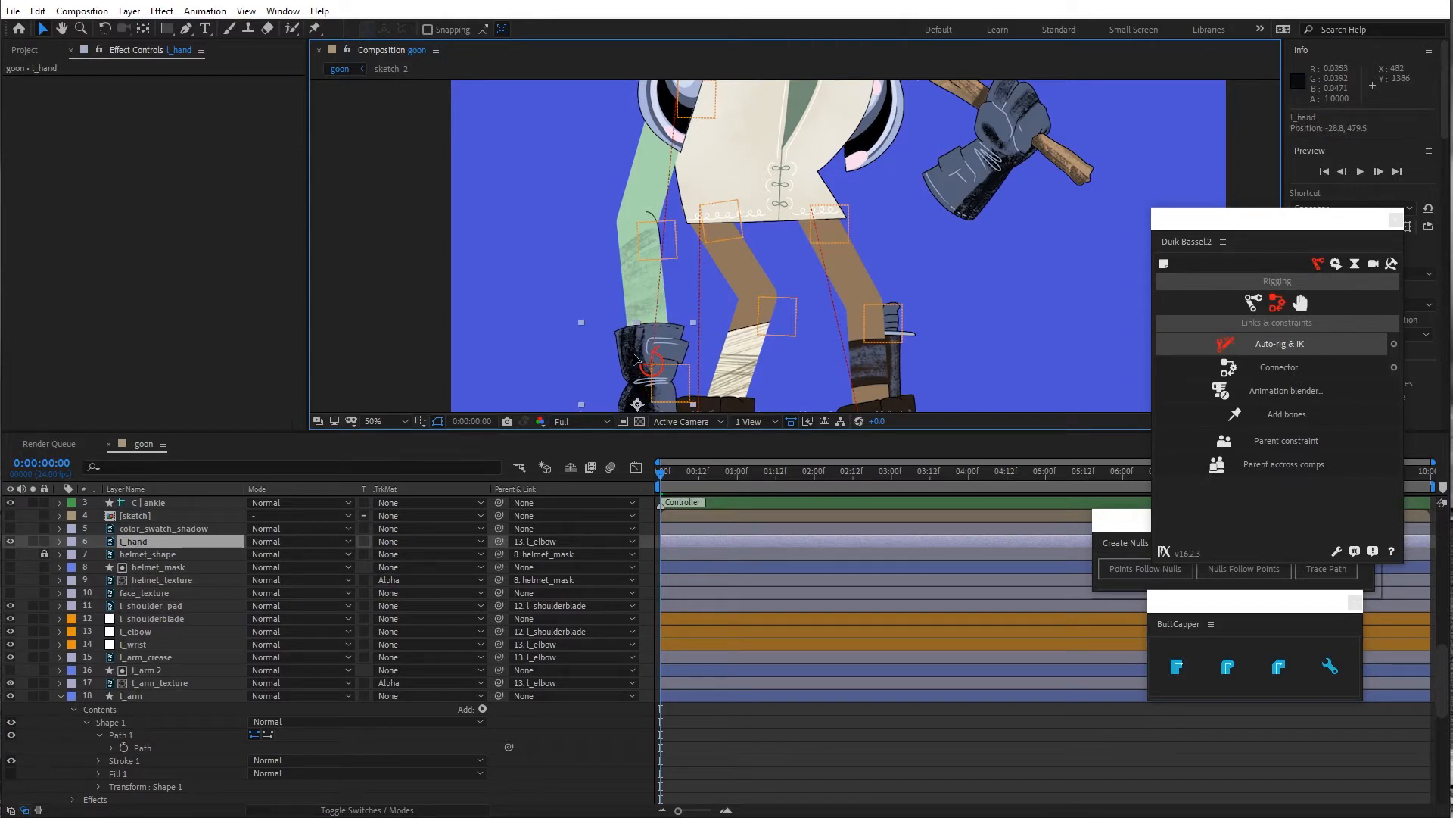
Swing the left arm across the body with the wrist controller to test the hand, and undo the move
{"action": "left_click", "coordinate": [648, 362]}
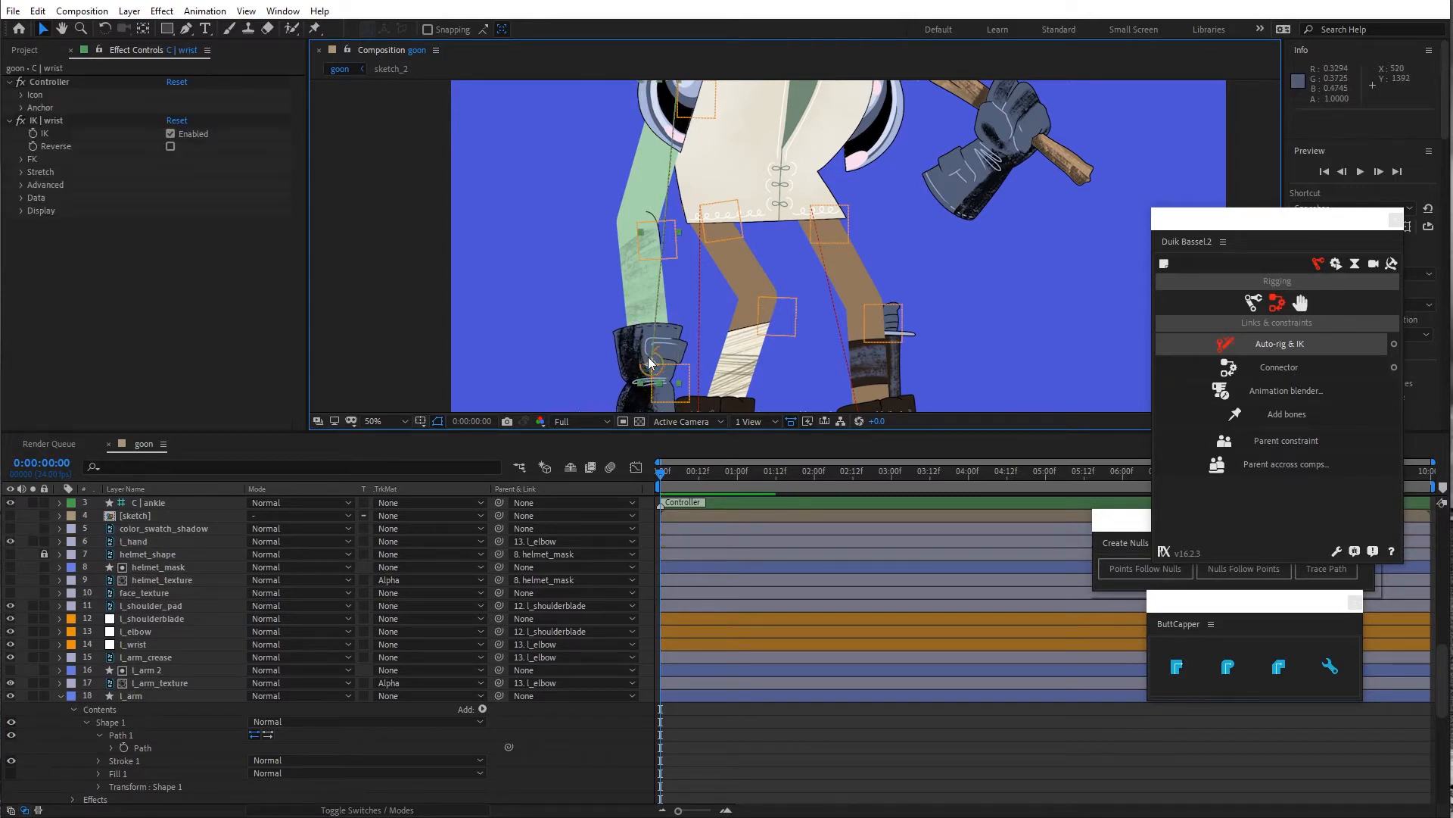
{"action": "left_click_drag", "start_coordinate": [649, 363], "coordinate": [845, 247]}
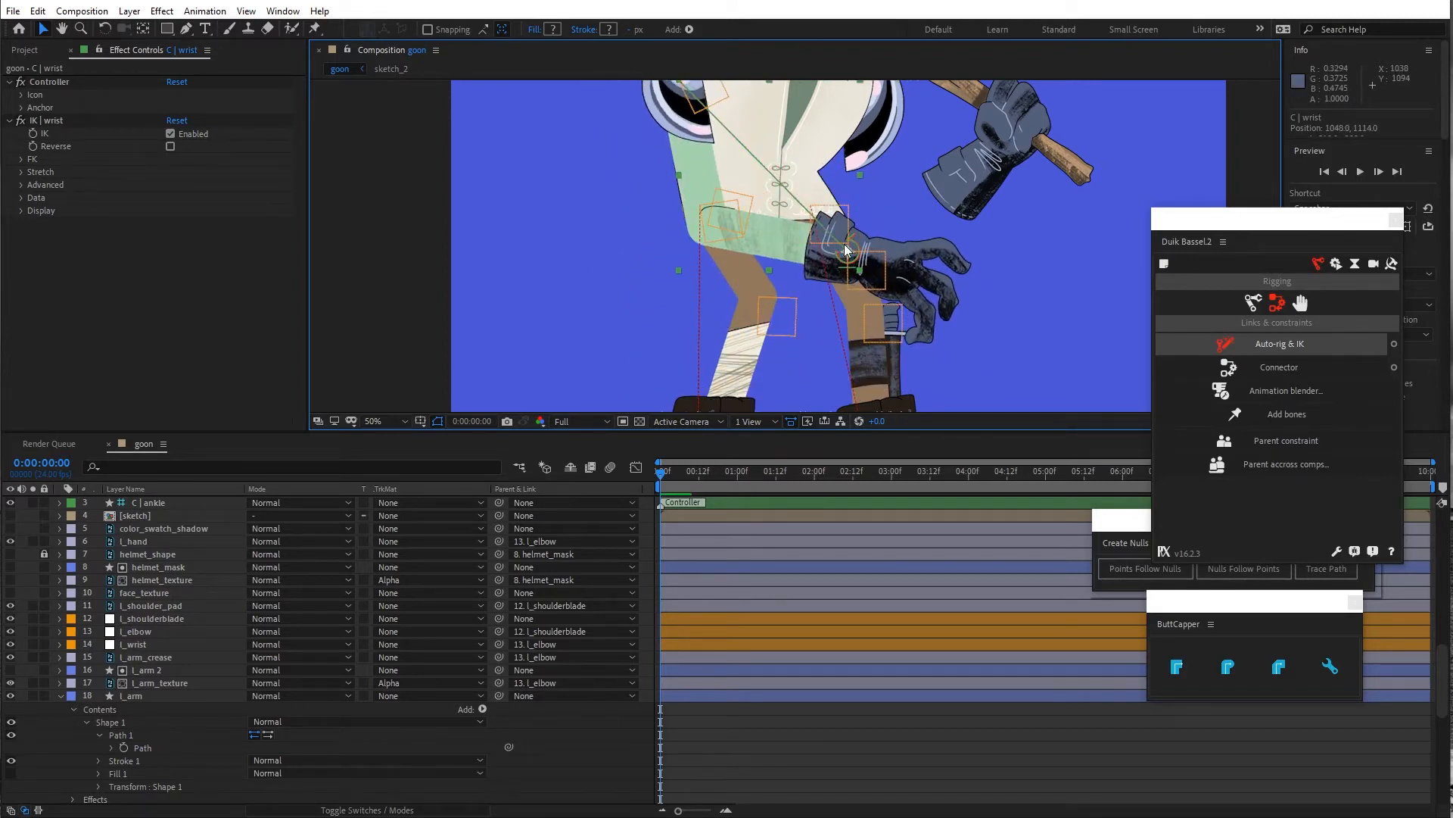
{"action": "key", "text": "ctrl+z"}
Turn off Auto-Stretch in the wrist controller's IK settings
{"action": "left_click", "coordinate": [21, 171]}
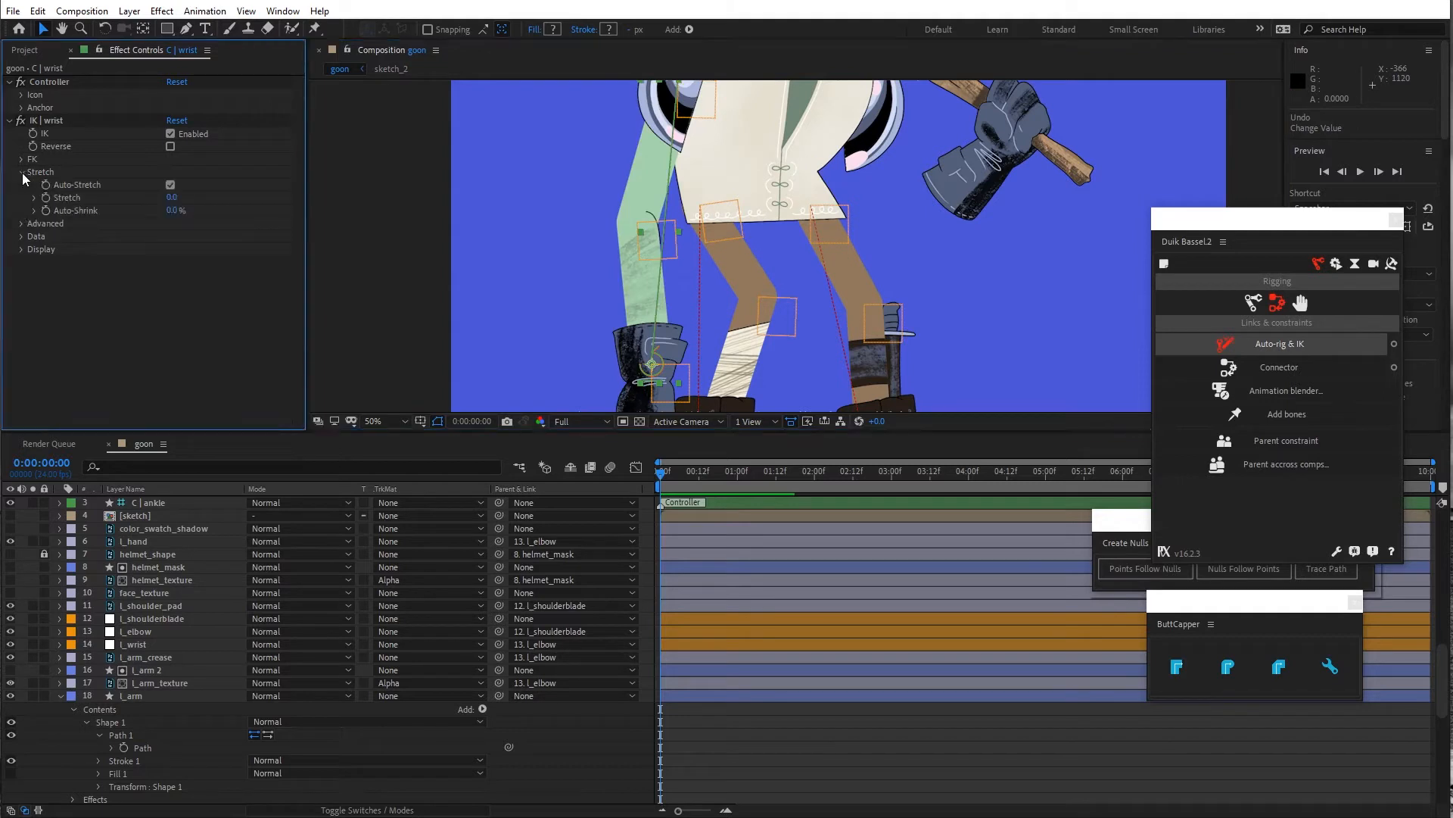
{"action": "left_click", "coordinate": [171, 186]}
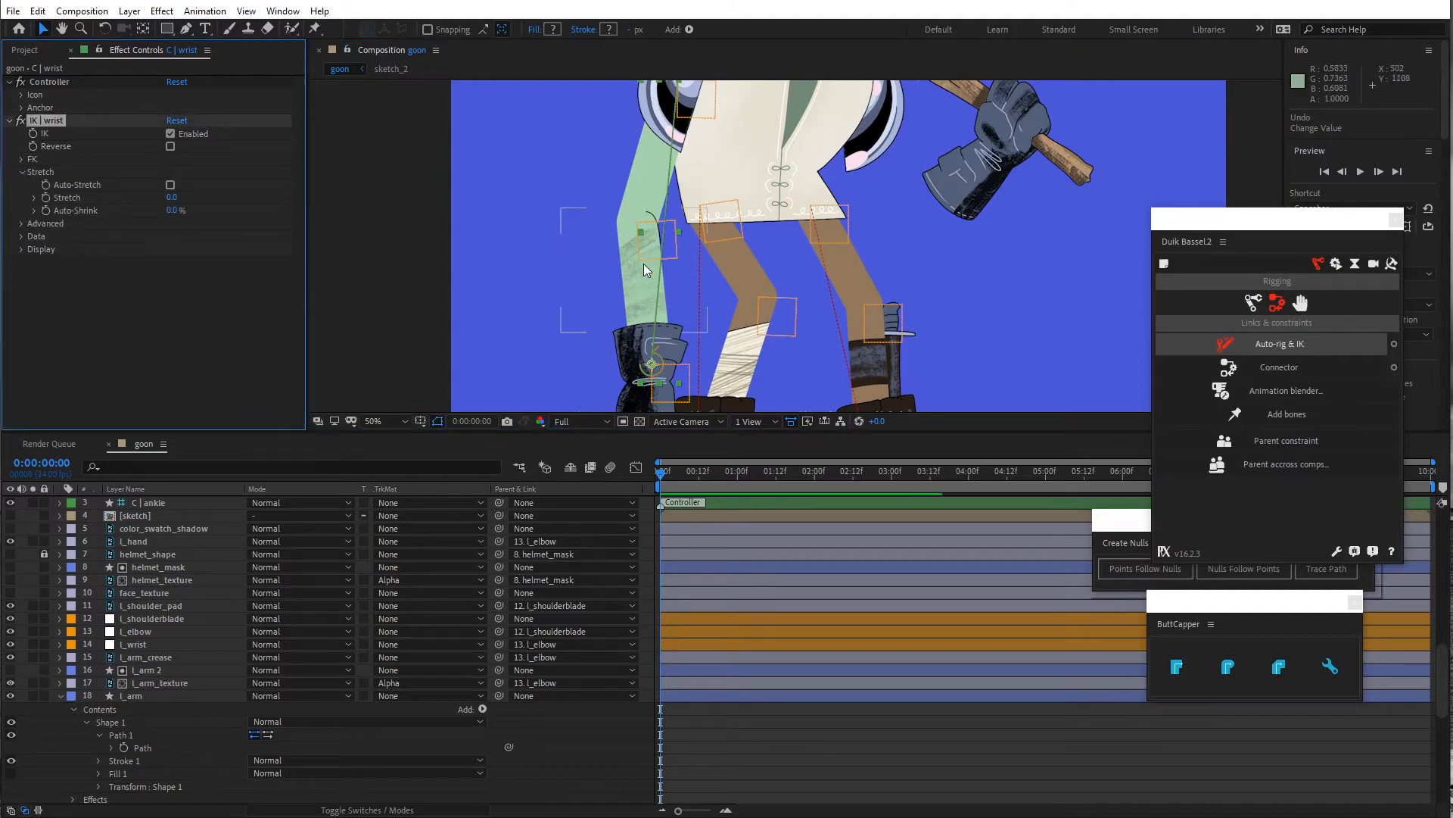
Add a Stroke layer style to the l_arm shape layer
{"action": "left_click", "coordinate": [152, 667]}
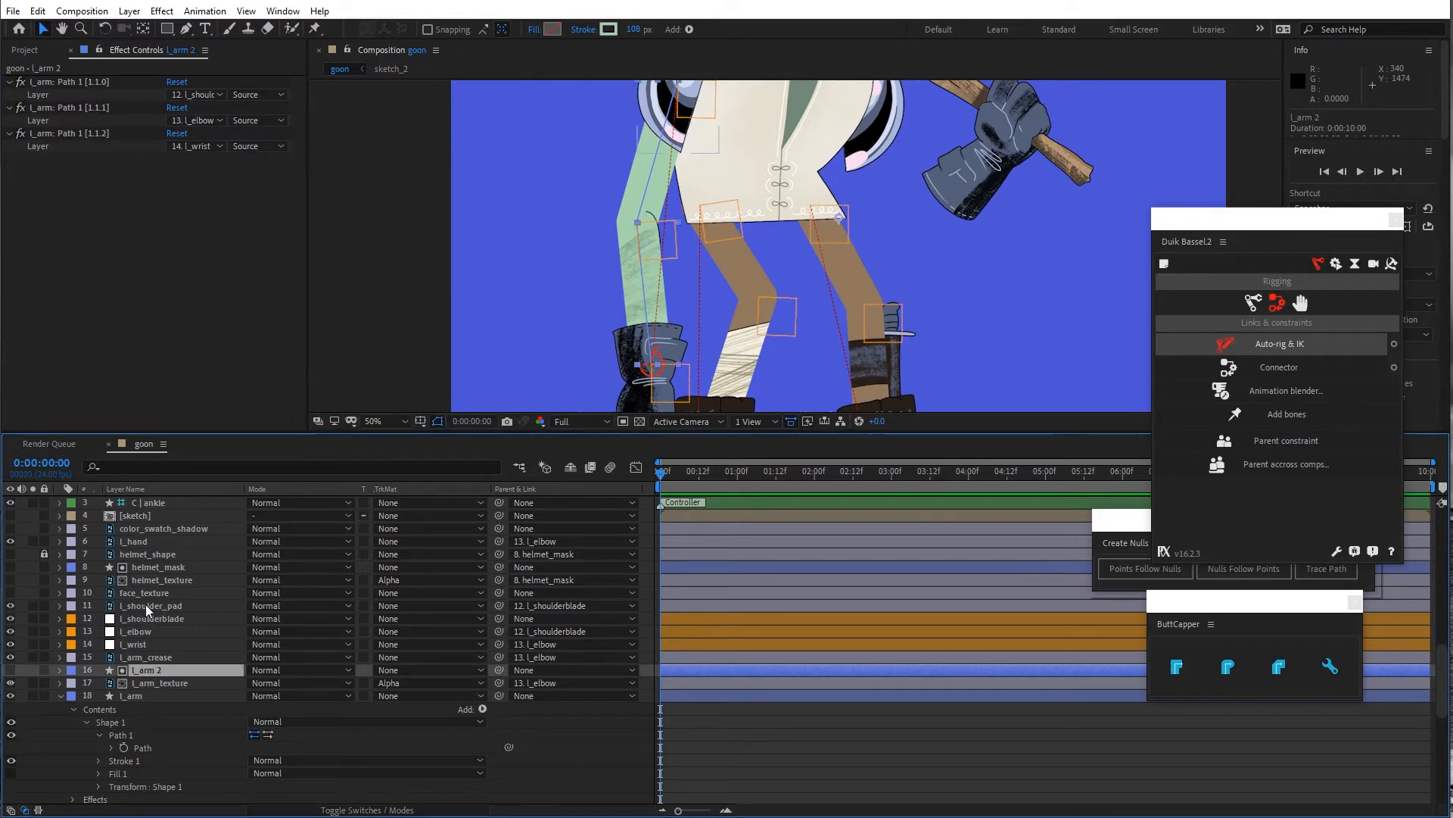
{"action": "left_click", "coordinate": [142, 695]}
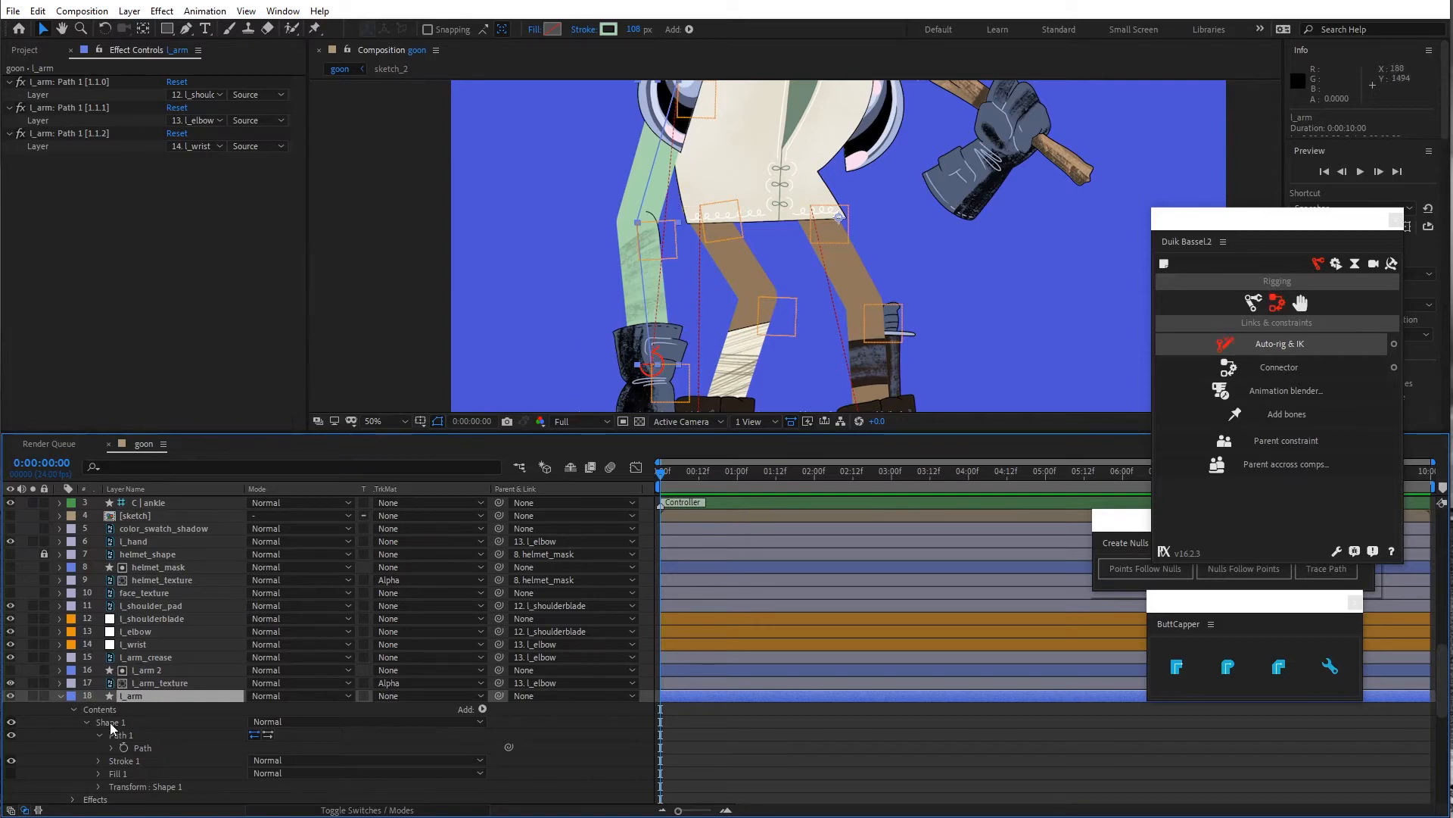
{"action": "right_click", "coordinate": [126, 693]}
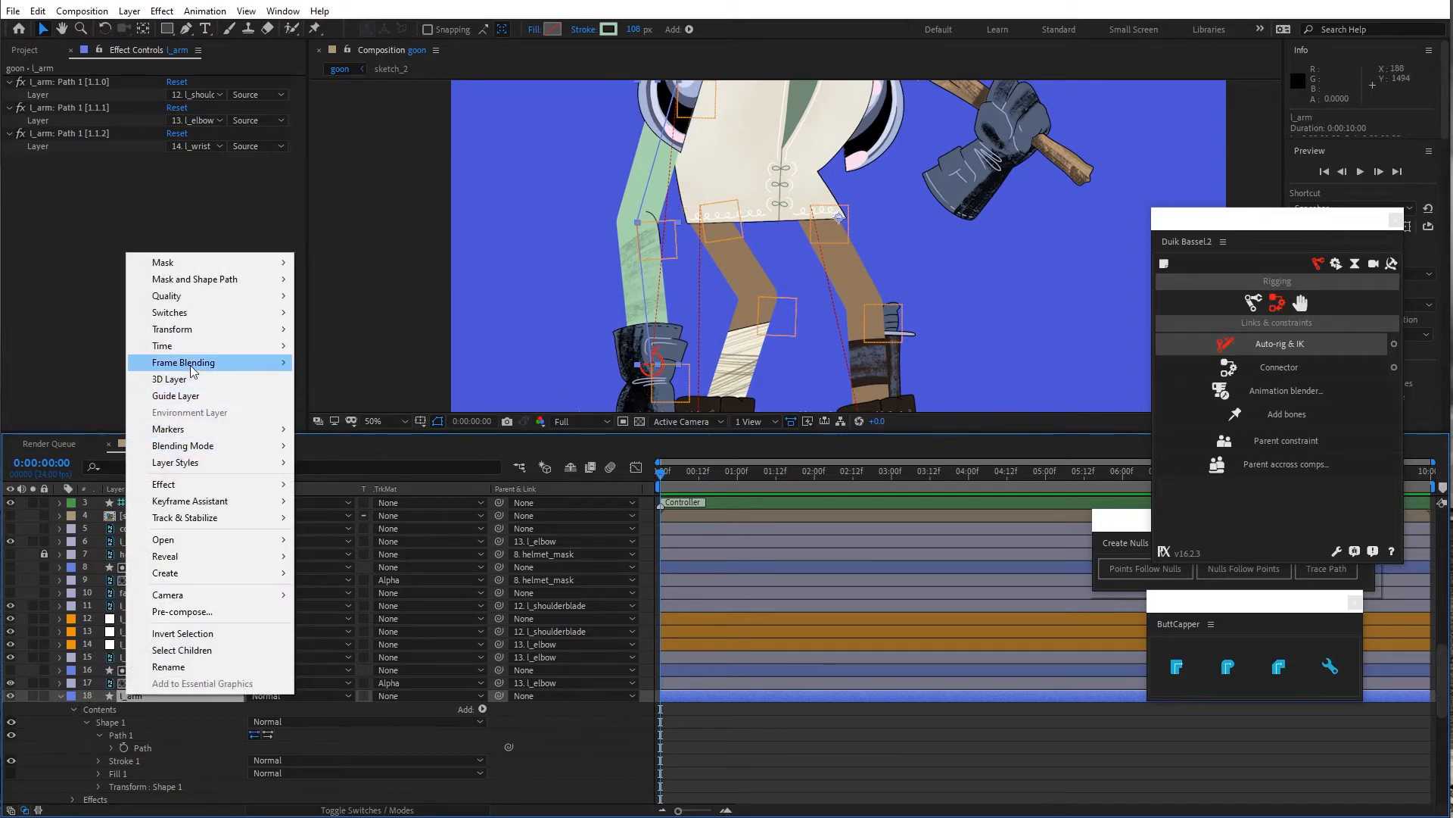
{"action": "mouse_move", "coordinate": [176, 459]}
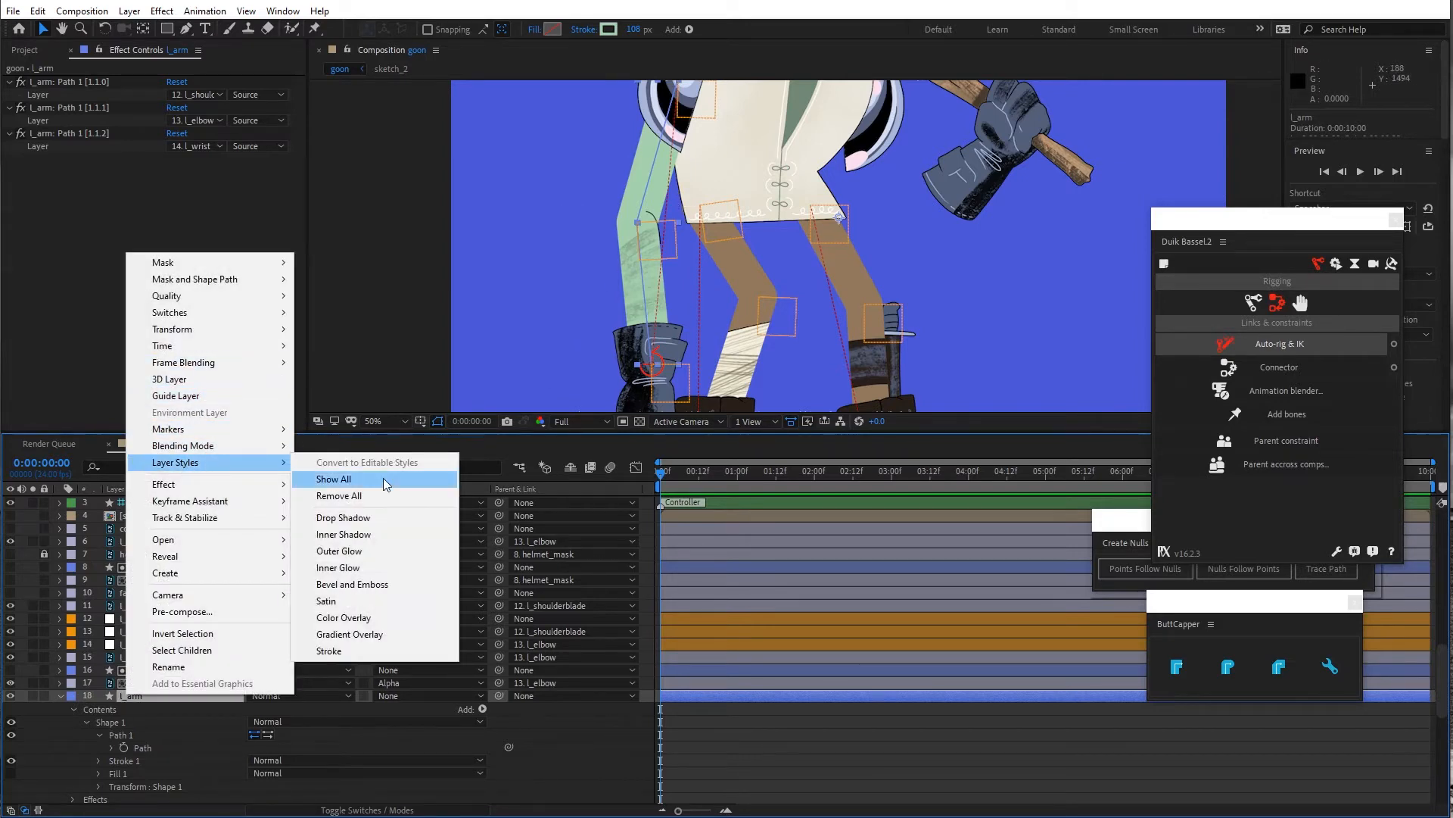
{"action": "left_click", "coordinate": [351, 656]}
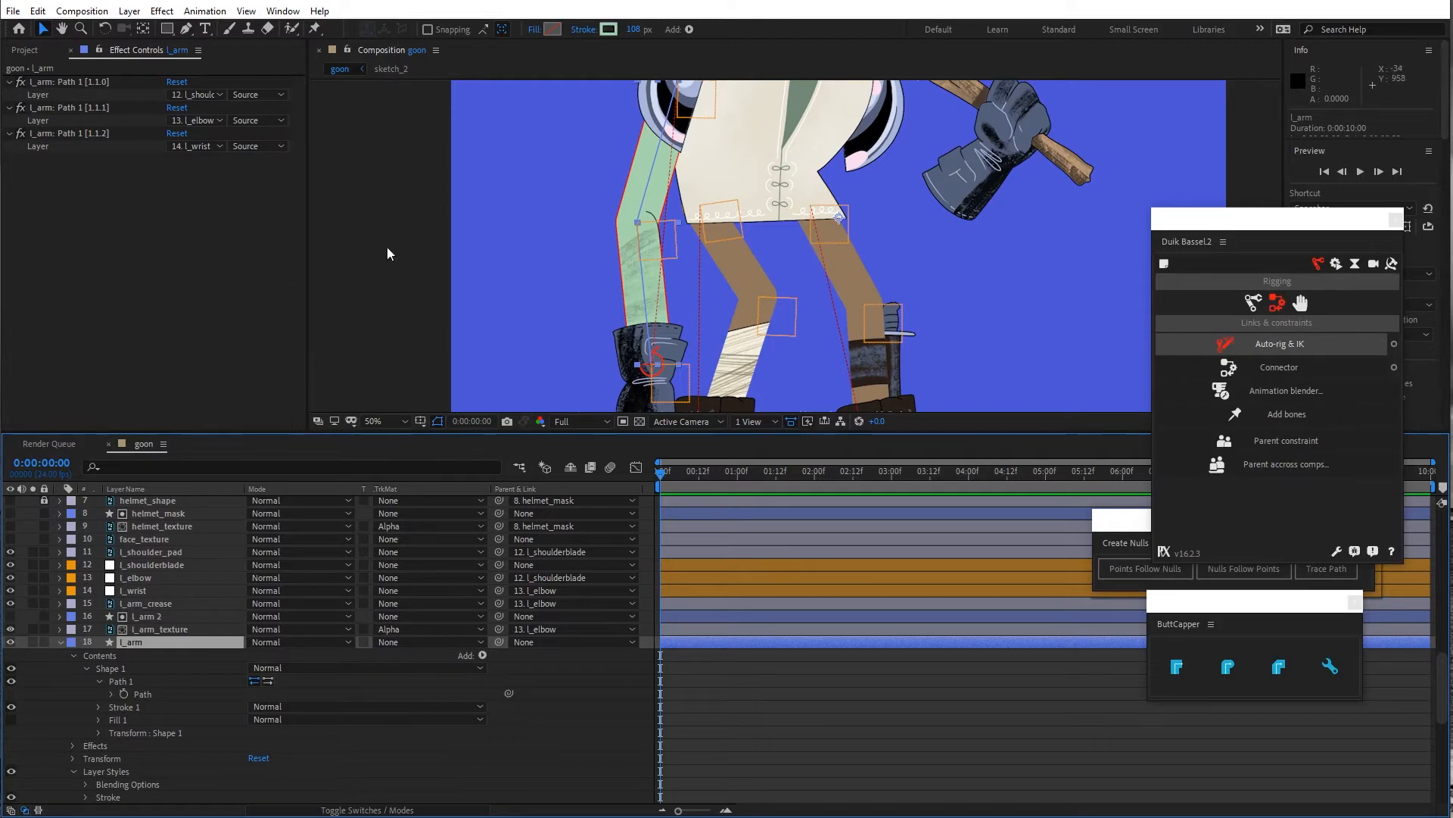
Set the l_arm stroke style's color by sampling the black outline of the character artwork
{"action": "scroll", "coordinate": [90, 697], "scroll_direction": "down", "scroll_amount": 5}
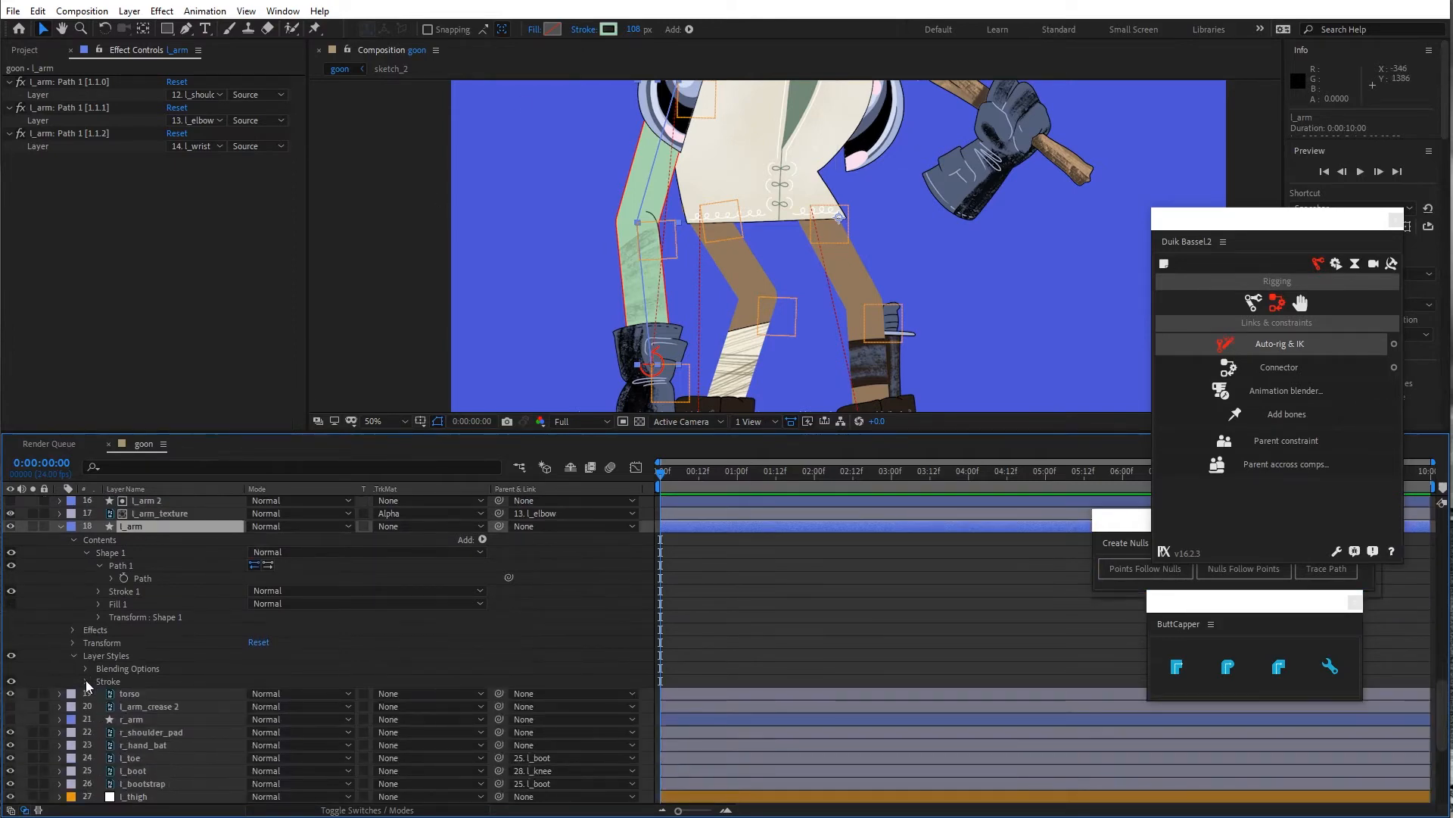
{"action": "left_click", "coordinate": [86, 681]}
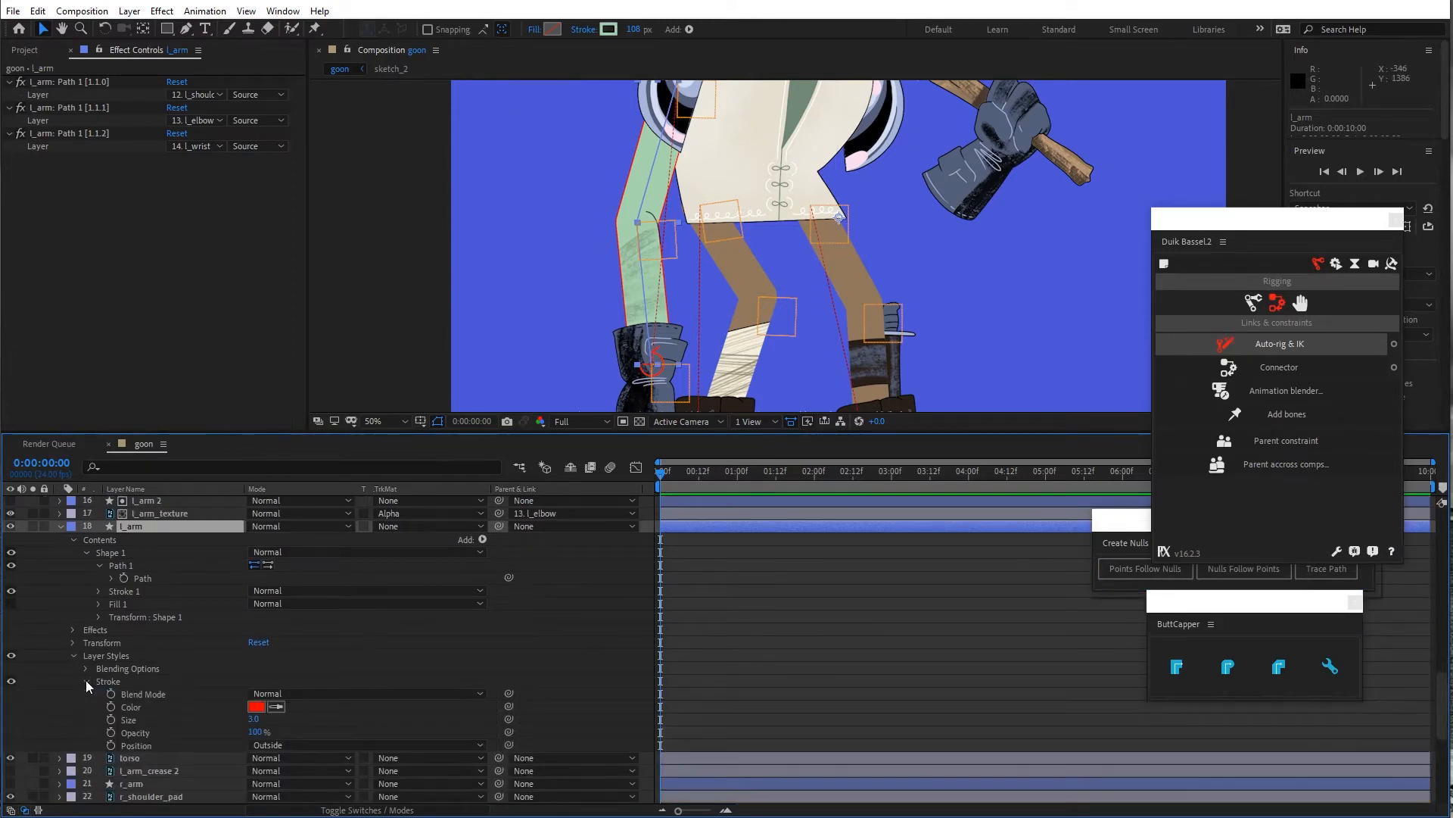
{"action": "left_click", "coordinate": [277, 706]}
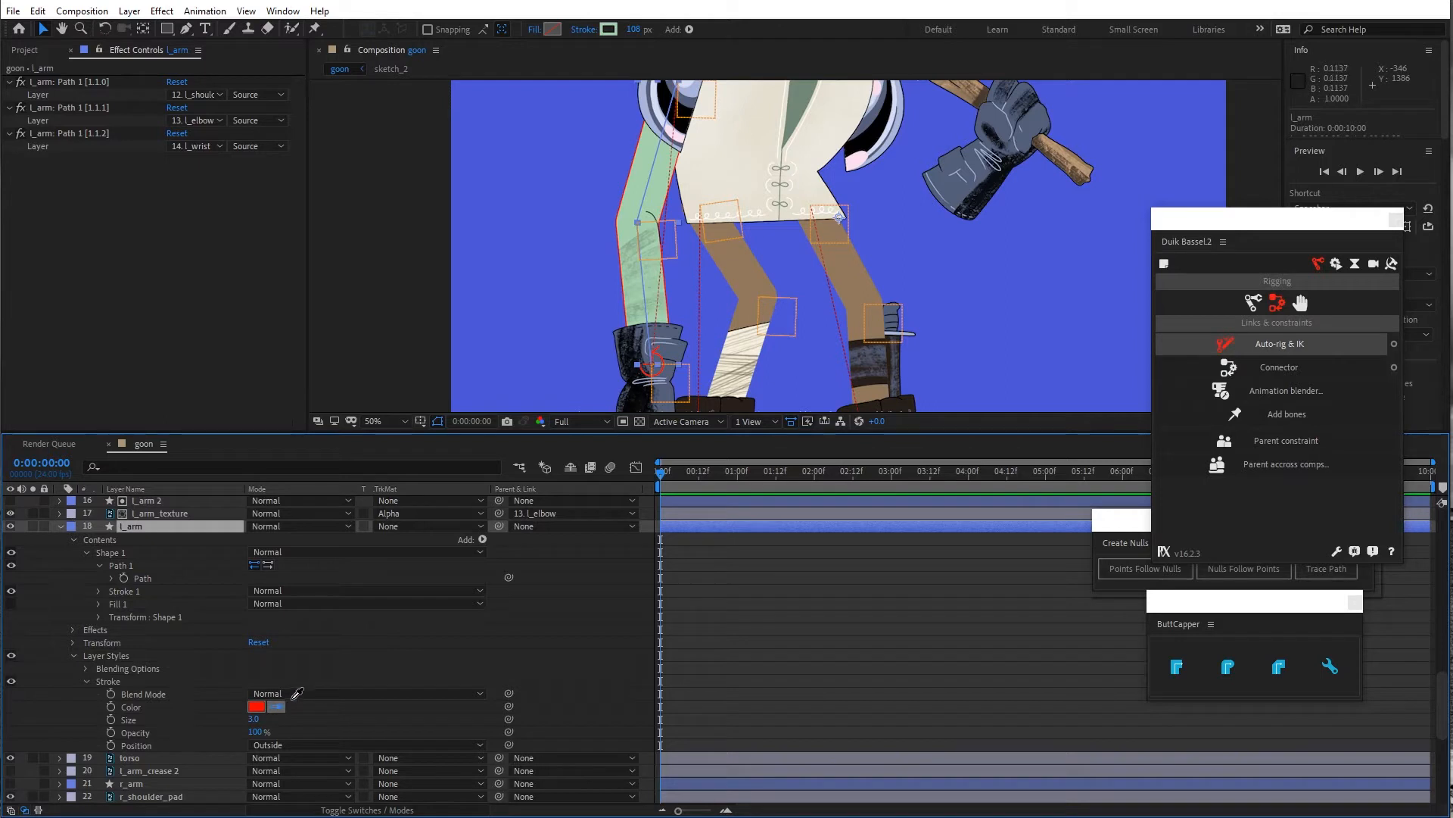
{"action": "left_click", "coordinate": [870, 142]}
Set the l_arm stroke style's size to 2 so it matches the surrounding line art
{"action": "scroll", "coordinate": [620, 201], "scroll_direction": "up", "scroll_amount": 2}
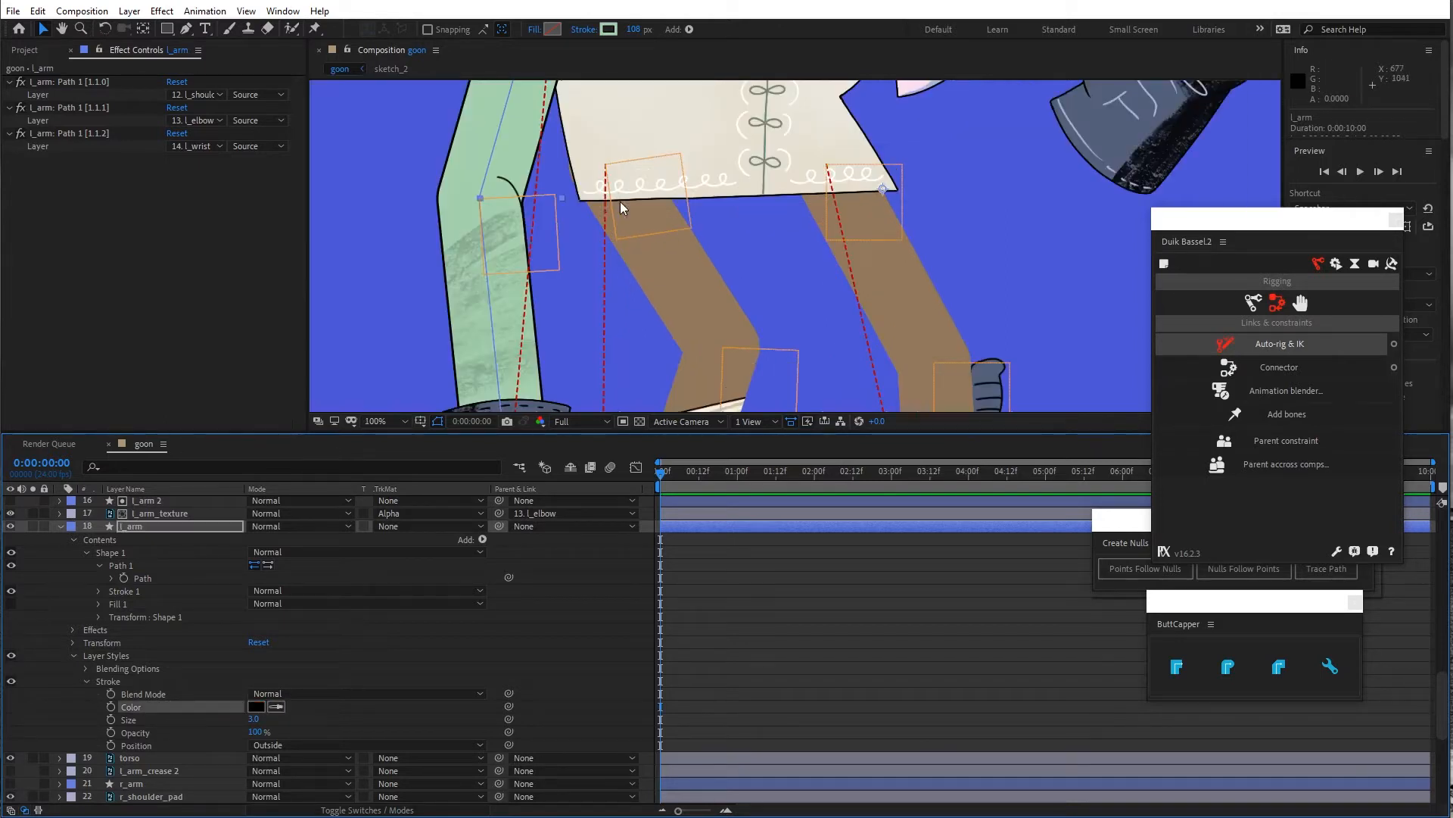
{"action": "scroll", "coordinate": [560, 215], "scroll_direction": "up", "scroll_amount": 2}
{"action": "scroll", "coordinate": [509, 201], "scroll_direction": "left", "scroll_amount": 5}
{"action": "scroll", "coordinate": [509, 201], "scroll_direction": "up", "scroll_amount": 1}
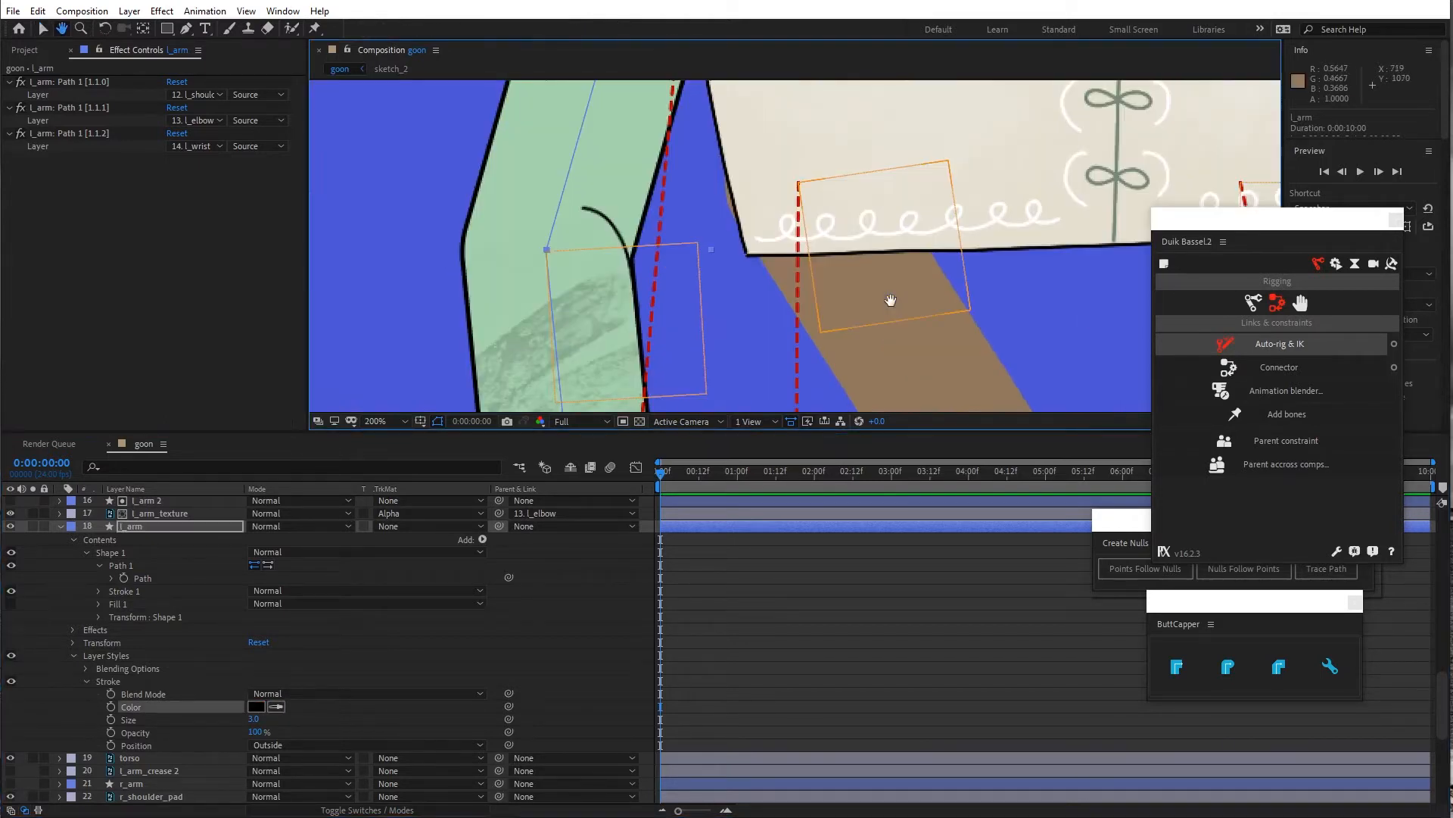
{"action": "left_click", "coordinate": [251, 718]}
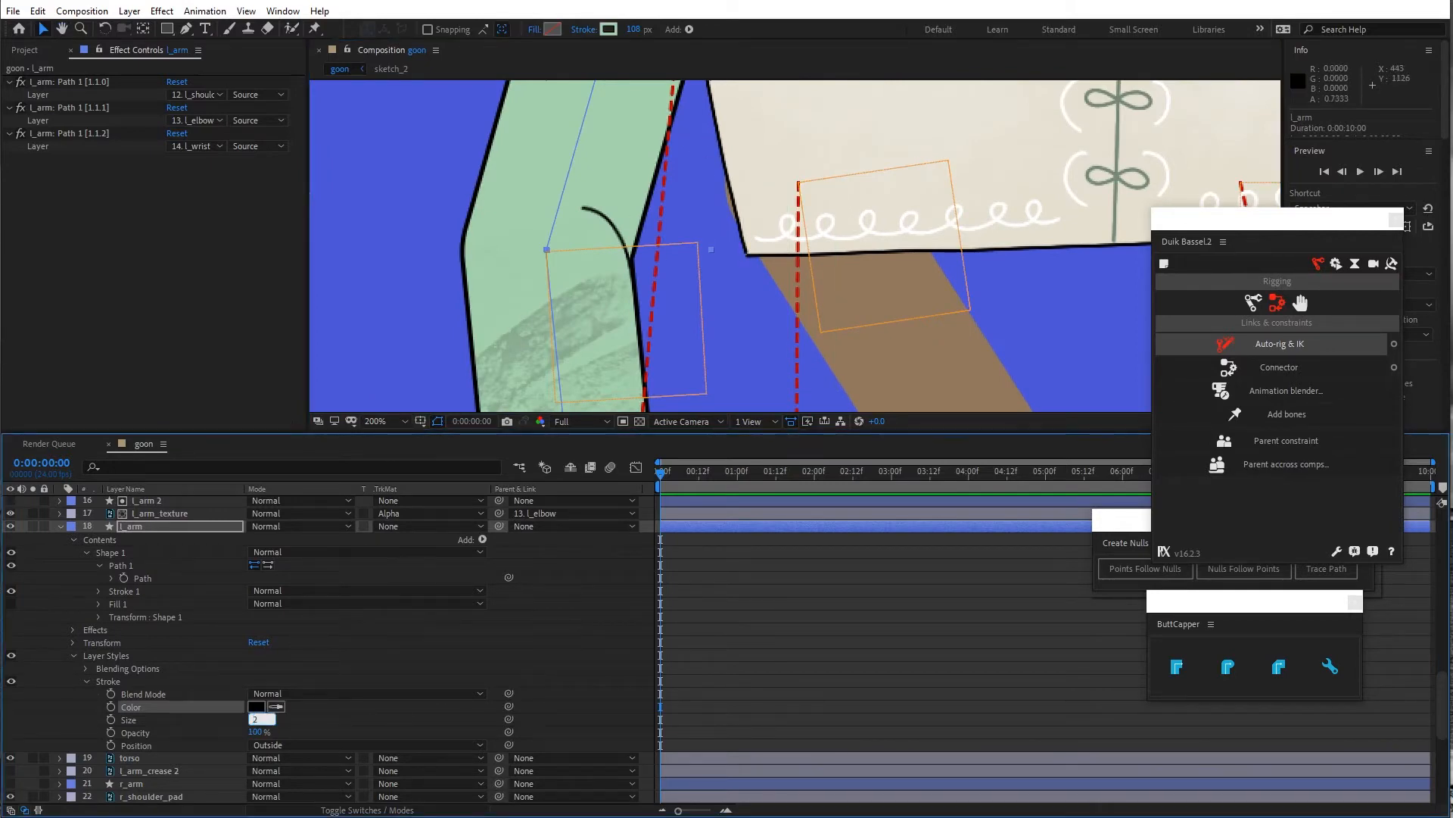
{"action": "left_click", "coordinate": [541, 611]}
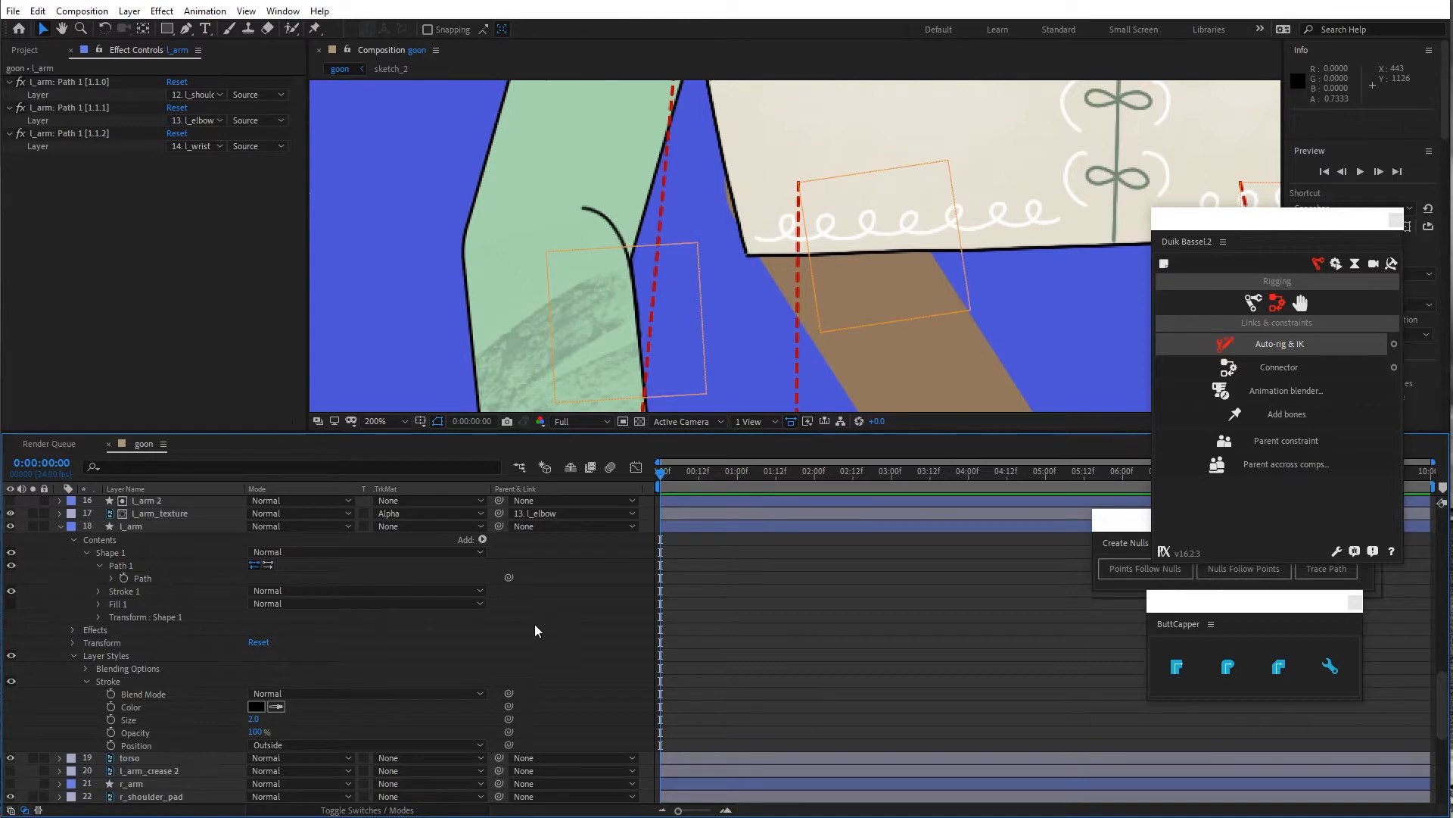
Swing the outlined left arm with the wrist controller to test the stroke, and undo the test move
{"action": "scroll", "coordinate": [698, 311], "scroll_direction": "down", "scroll_amount": 2}
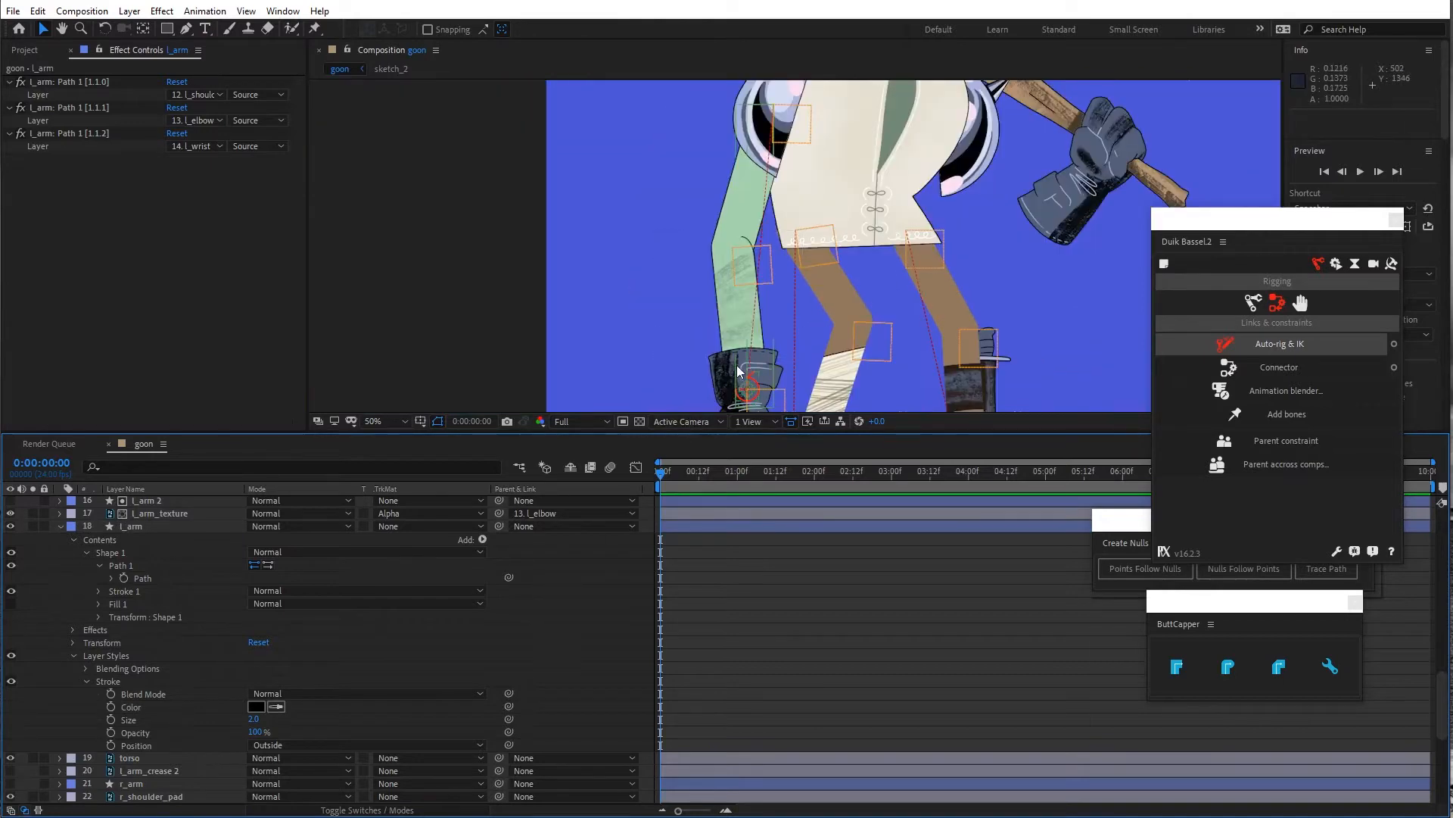
{"action": "left_click_drag", "start_coordinate": [745, 391], "coordinate": [769, 342]}
{"action": "left_click_drag", "start_coordinate": [848, 267], "coordinate": [818, 330]}
{"action": "key", "text": "ctrl+z"}
Copy the layer styles of l_arm, collapse the layer, and lock both l_arm and l_arm 2
{"action": "left_click", "coordinate": [112, 654]}
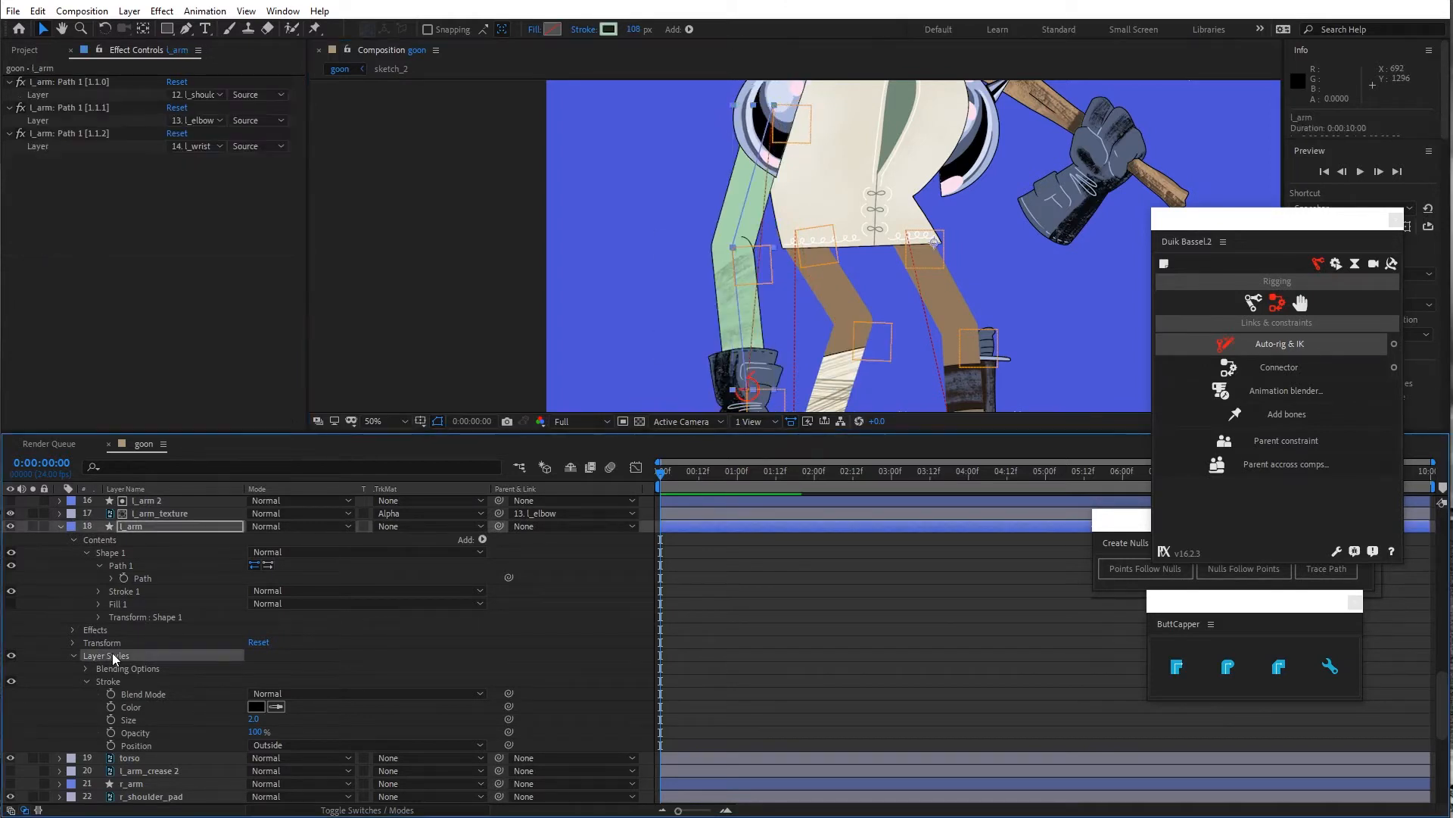
{"action": "left_click", "coordinate": [57, 525]}
{"action": "left_click", "coordinate": [45, 526]}
{"action": "scroll", "coordinate": [44, 522], "scroll_direction": "up", "scroll_amount": 1}
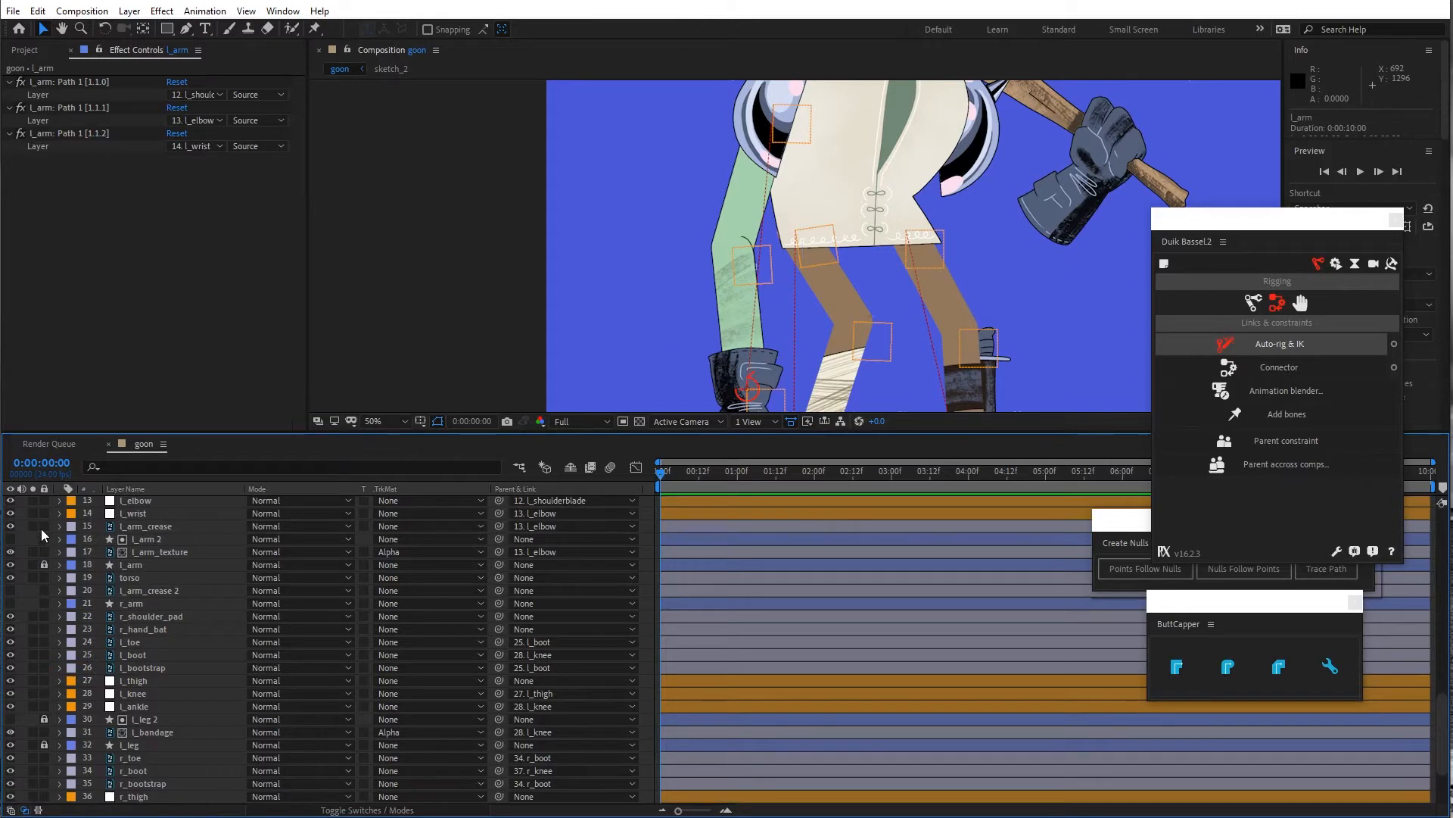
{"action": "left_click", "coordinate": [43, 538]}
Paste the copied layer styles onto l_leg and r_leg, unlocking each layer for the change and locking it again
{"action": "scroll", "coordinate": [775, 270], "scroll_direction": "down", "scroll_amount": 2}
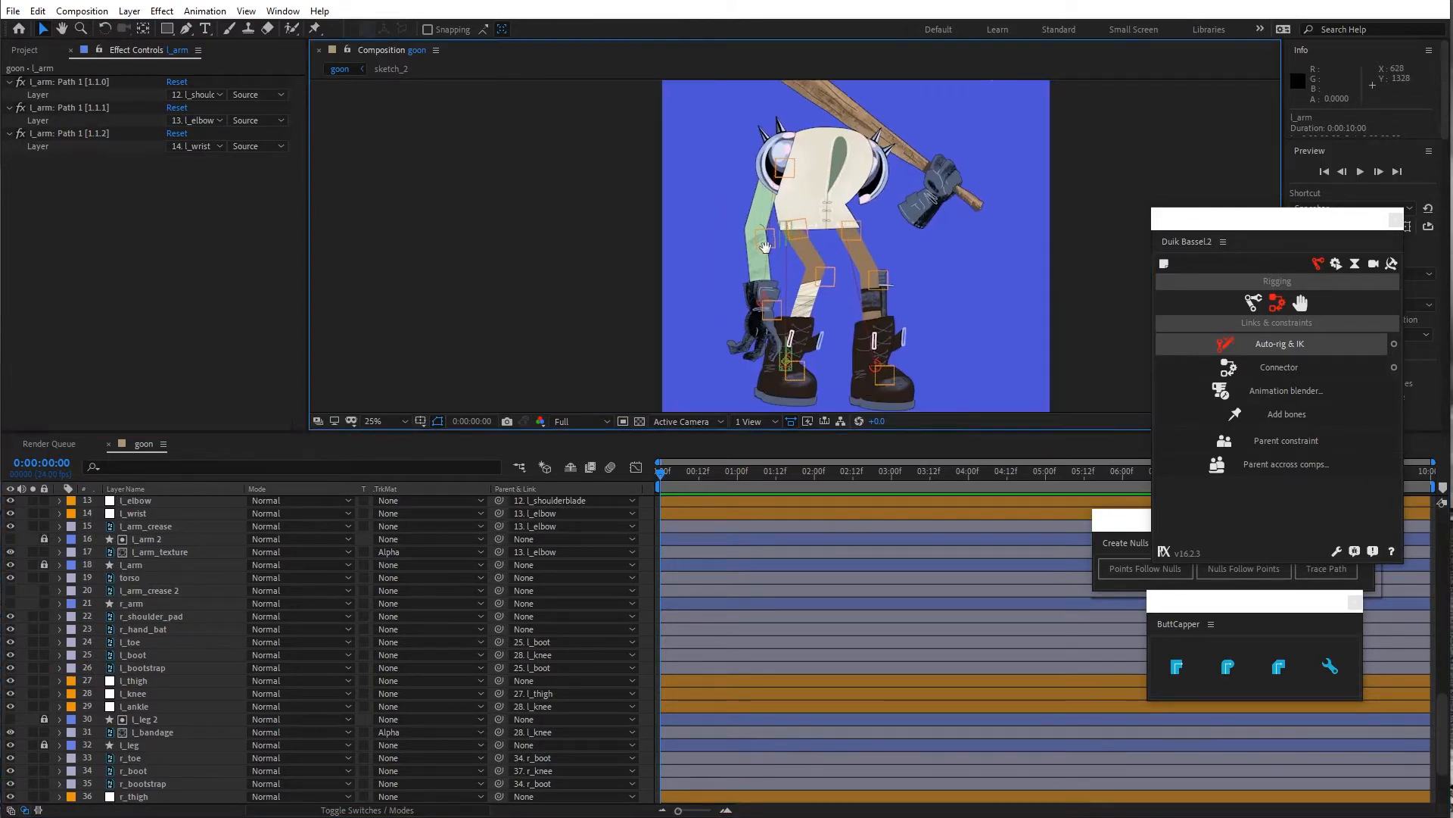
{"action": "left_click_drag", "start_coordinate": [765, 247], "coordinate": [749, 208]}
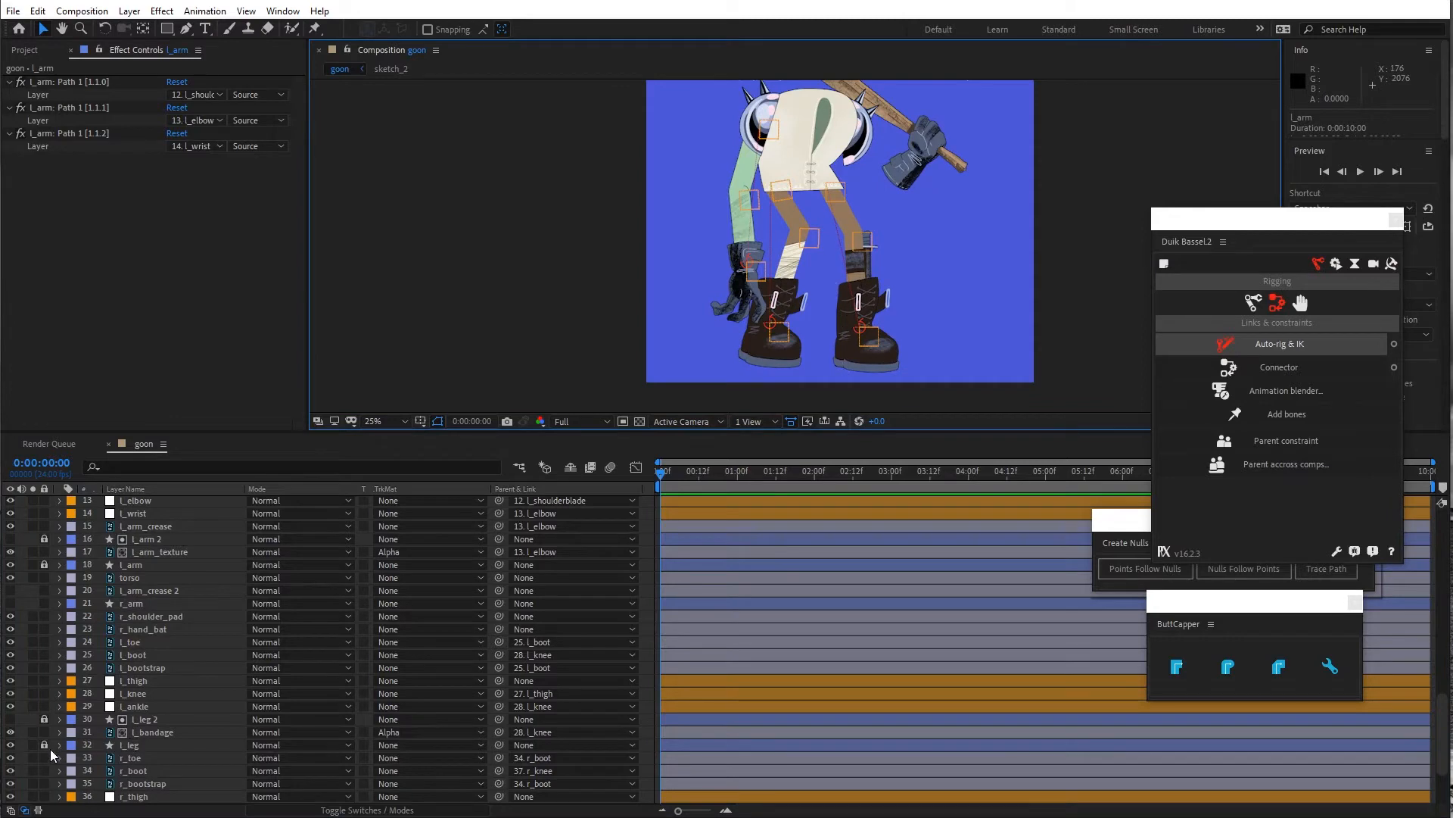
{"action": "left_click", "coordinate": [44, 745]}
{"action": "left_click", "coordinate": [122, 744]}
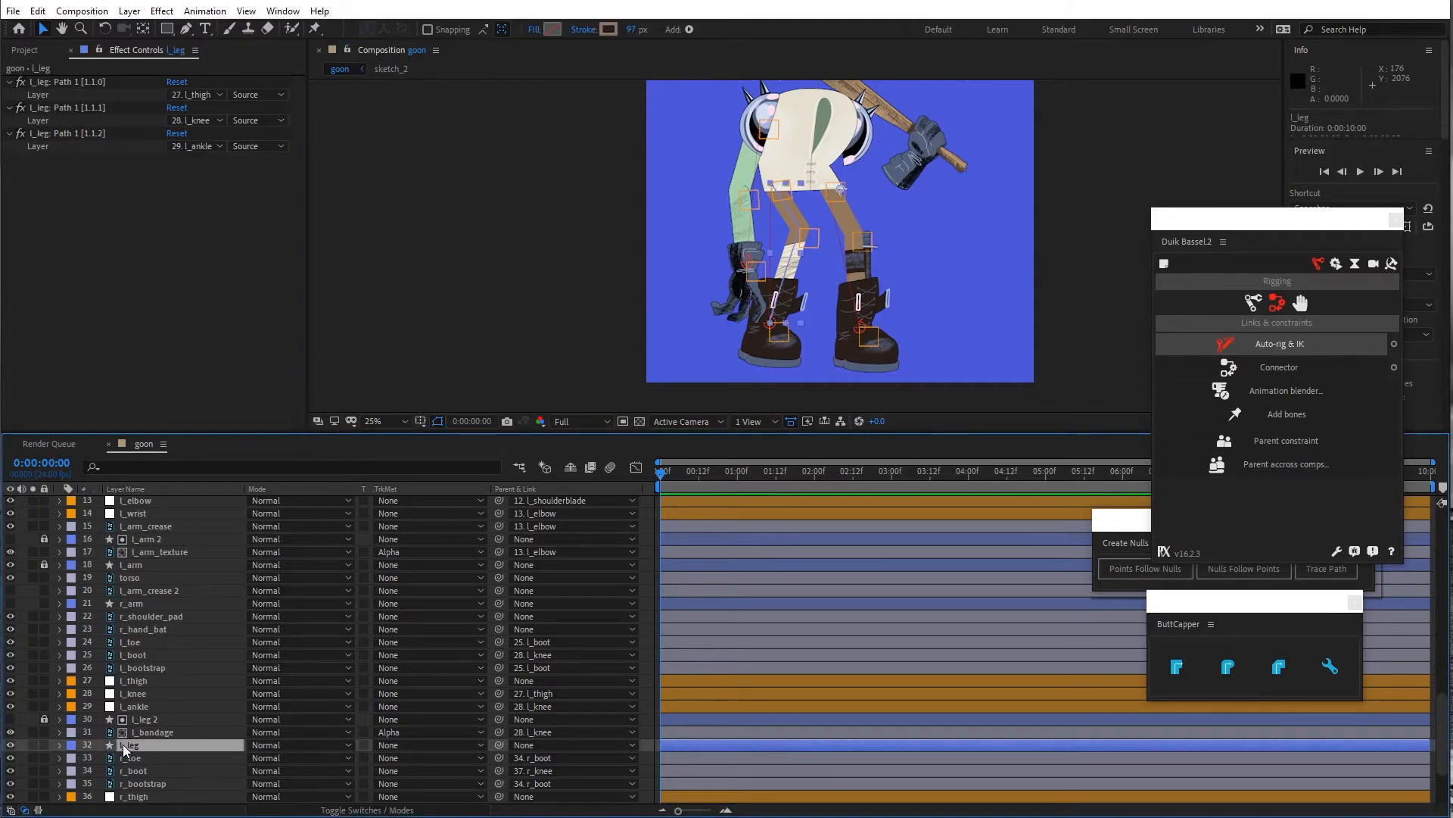
{"action": "key", "text": "Return"}
{"action": "left_click", "coordinate": [45, 746]}
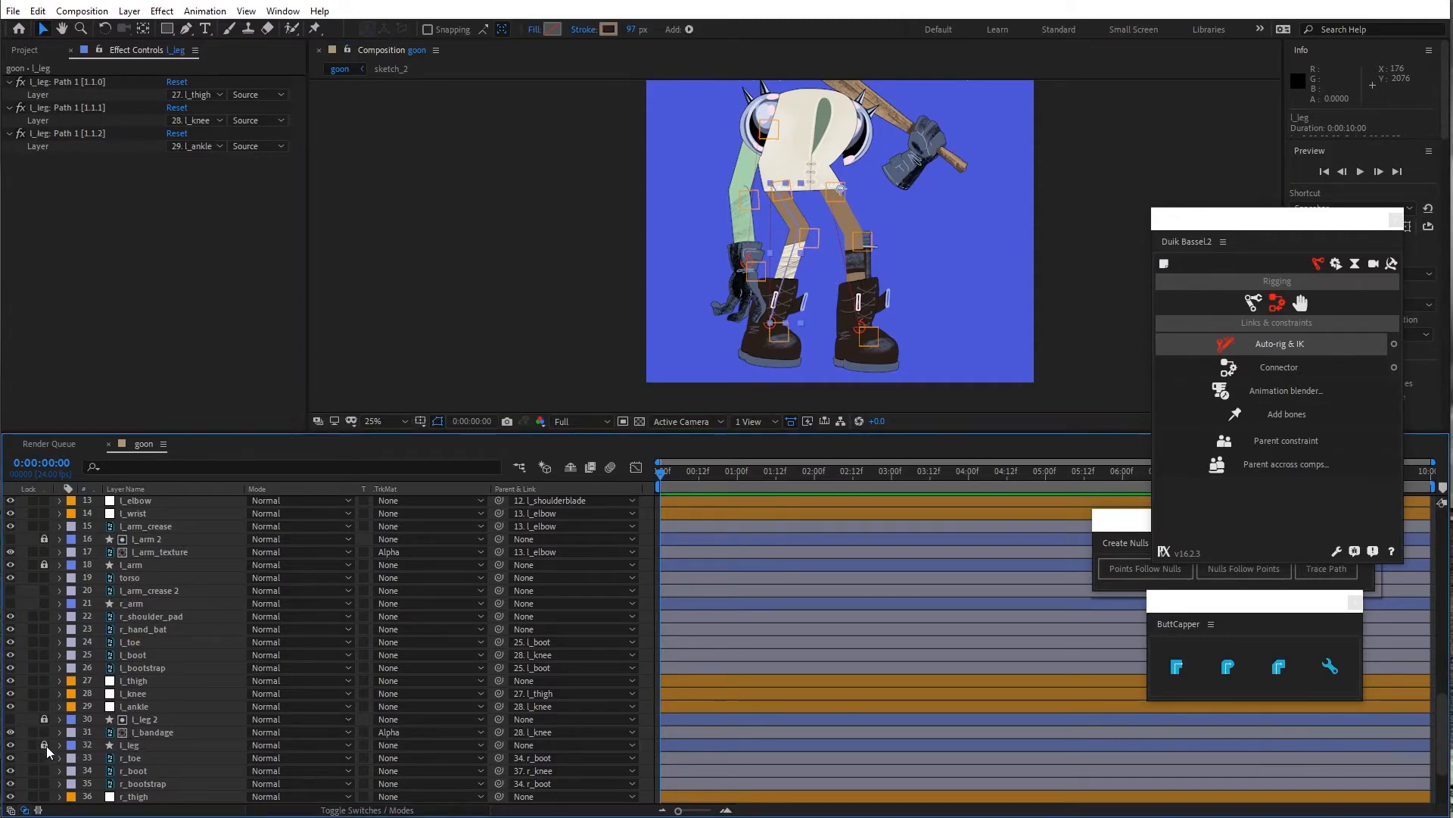
{"action": "scroll", "coordinate": [132, 765], "scroll_direction": "down", "scroll_amount": 2}
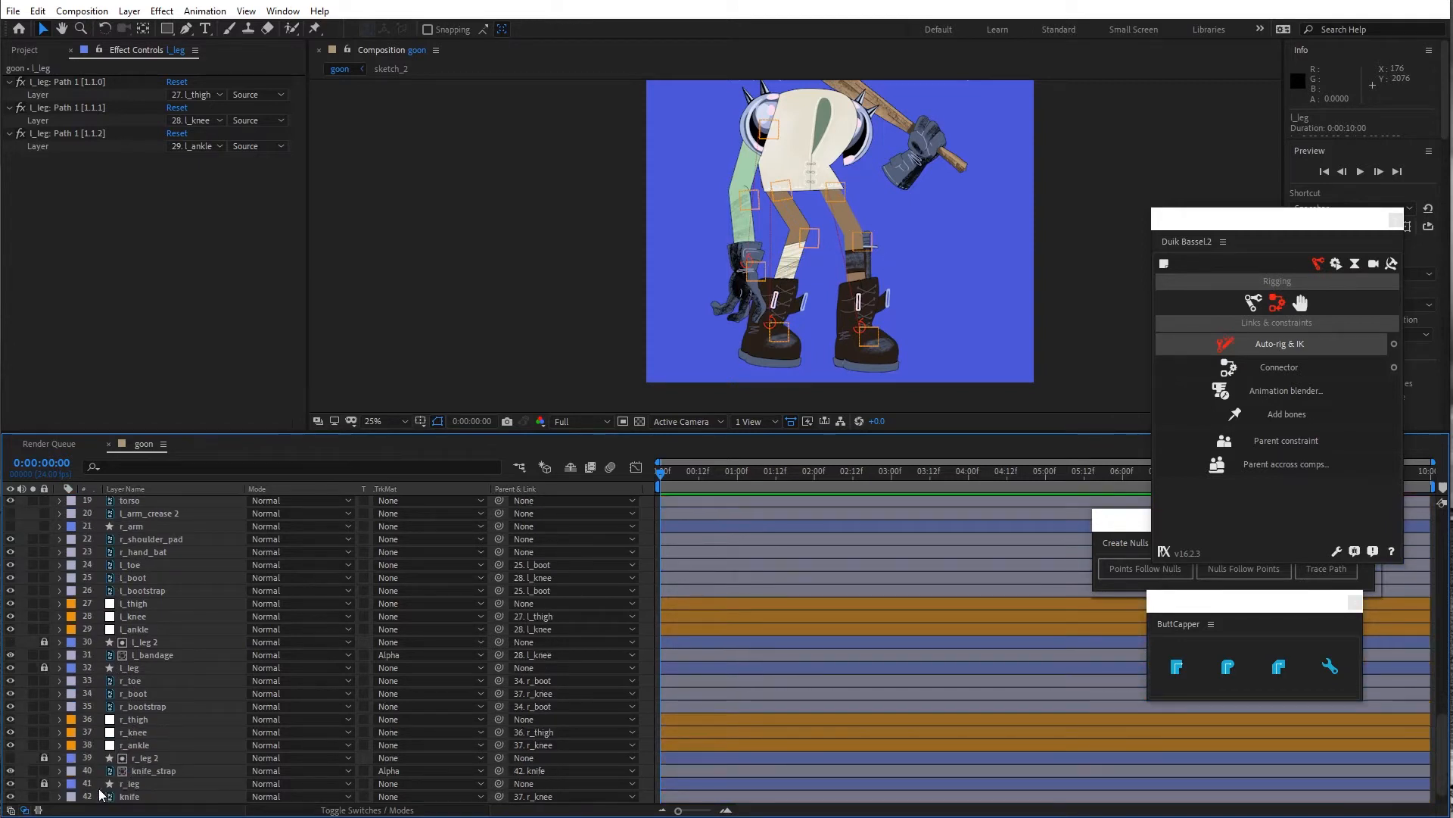
{"action": "left_click", "coordinate": [121, 785]}
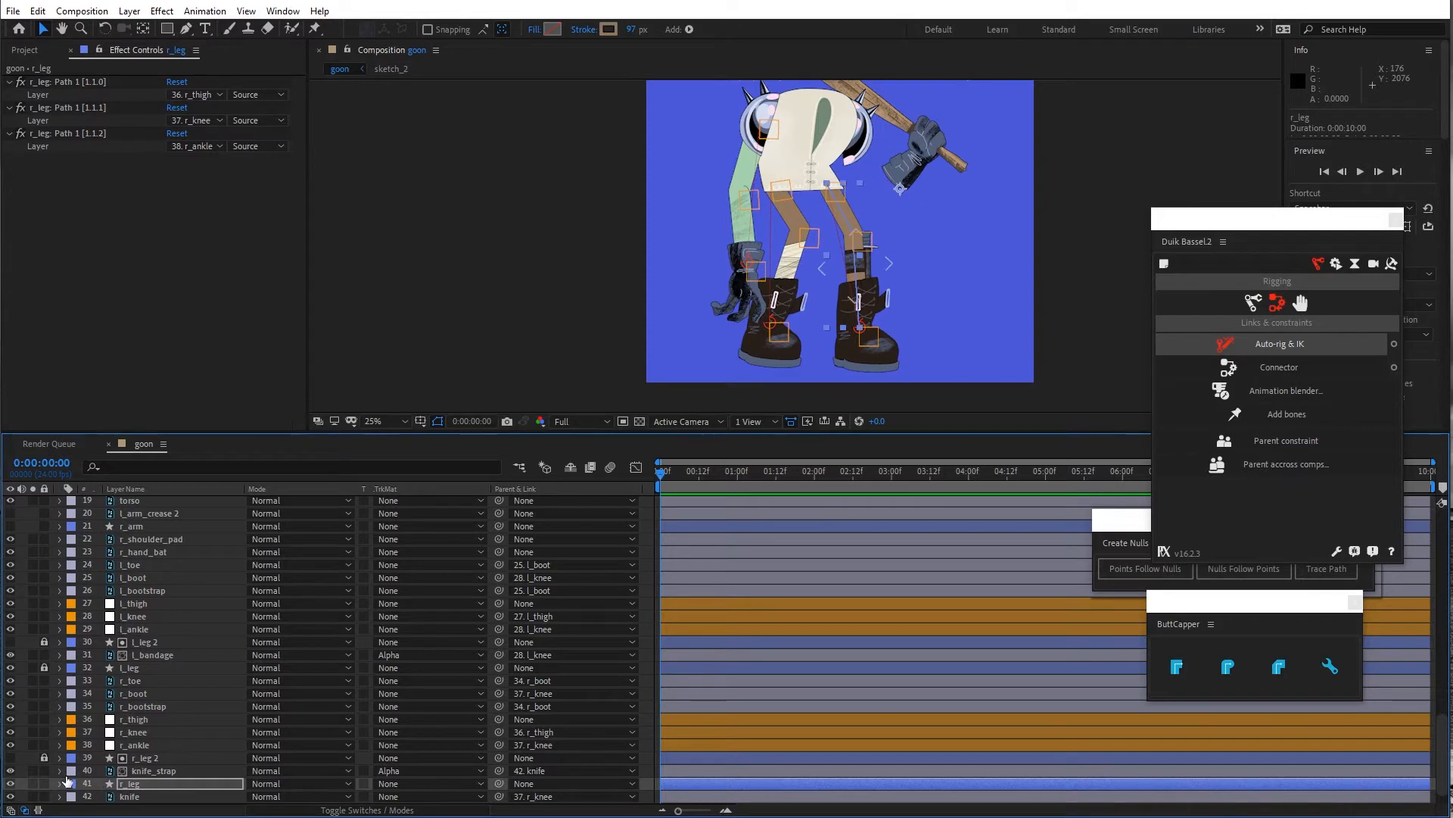
{"action": "left_click", "coordinate": [44, 784]}
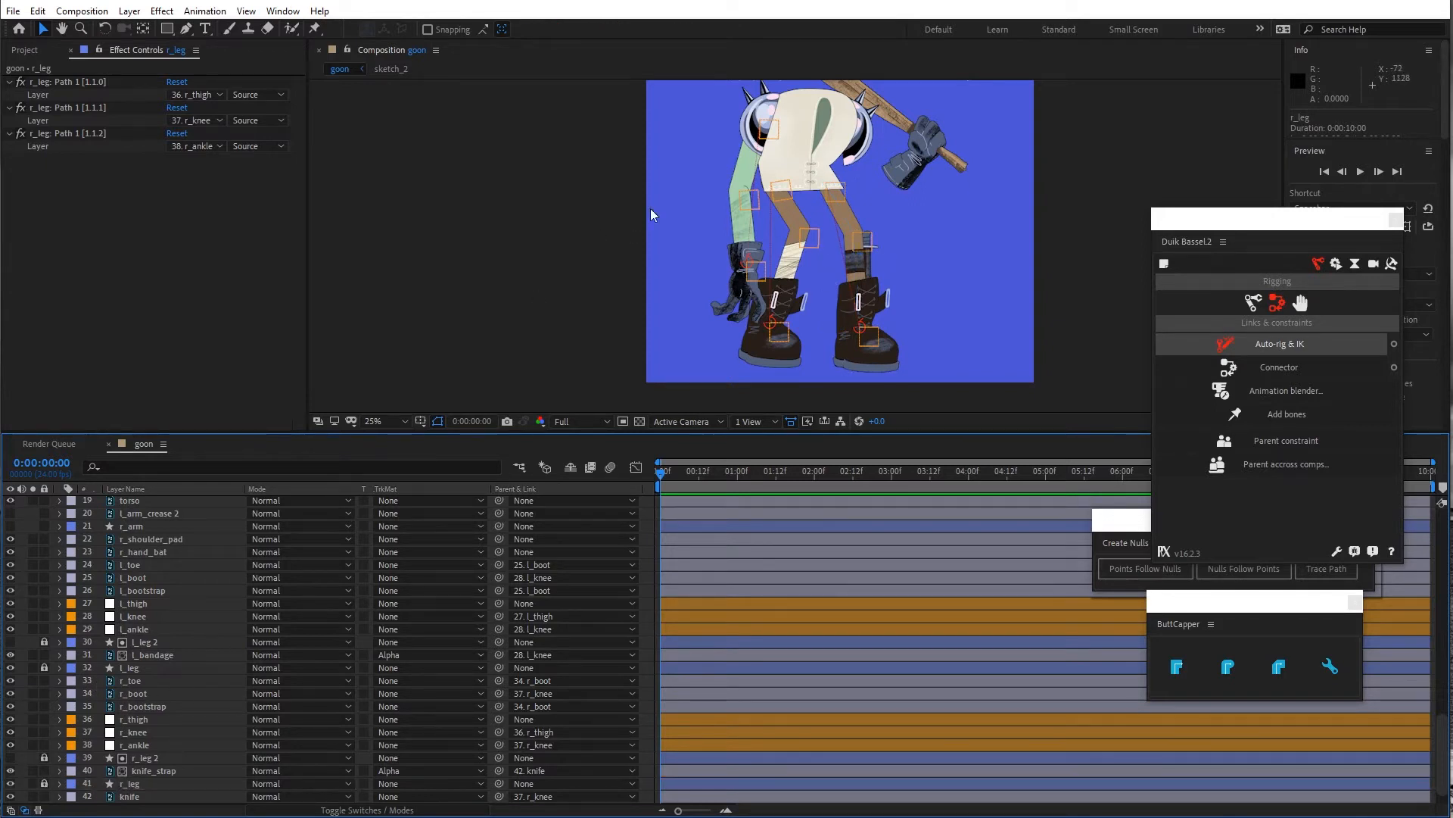
Select the r_arm shape layer and make it visible
{"action": "scroll", "coordinate": [780, 221], "scroll_direction": "up", "scroll_amount": 2}
{"action": "scroll", "coordinate": [784, 227], "scroll_direction": "down", "scroll_amount": 2}
{"action": "left_click", "coordinate": [135, 525]}
{"action": "scroll", "coordinate": [142, 577], "scroll_direction": "up", "scroll_amount": 3}
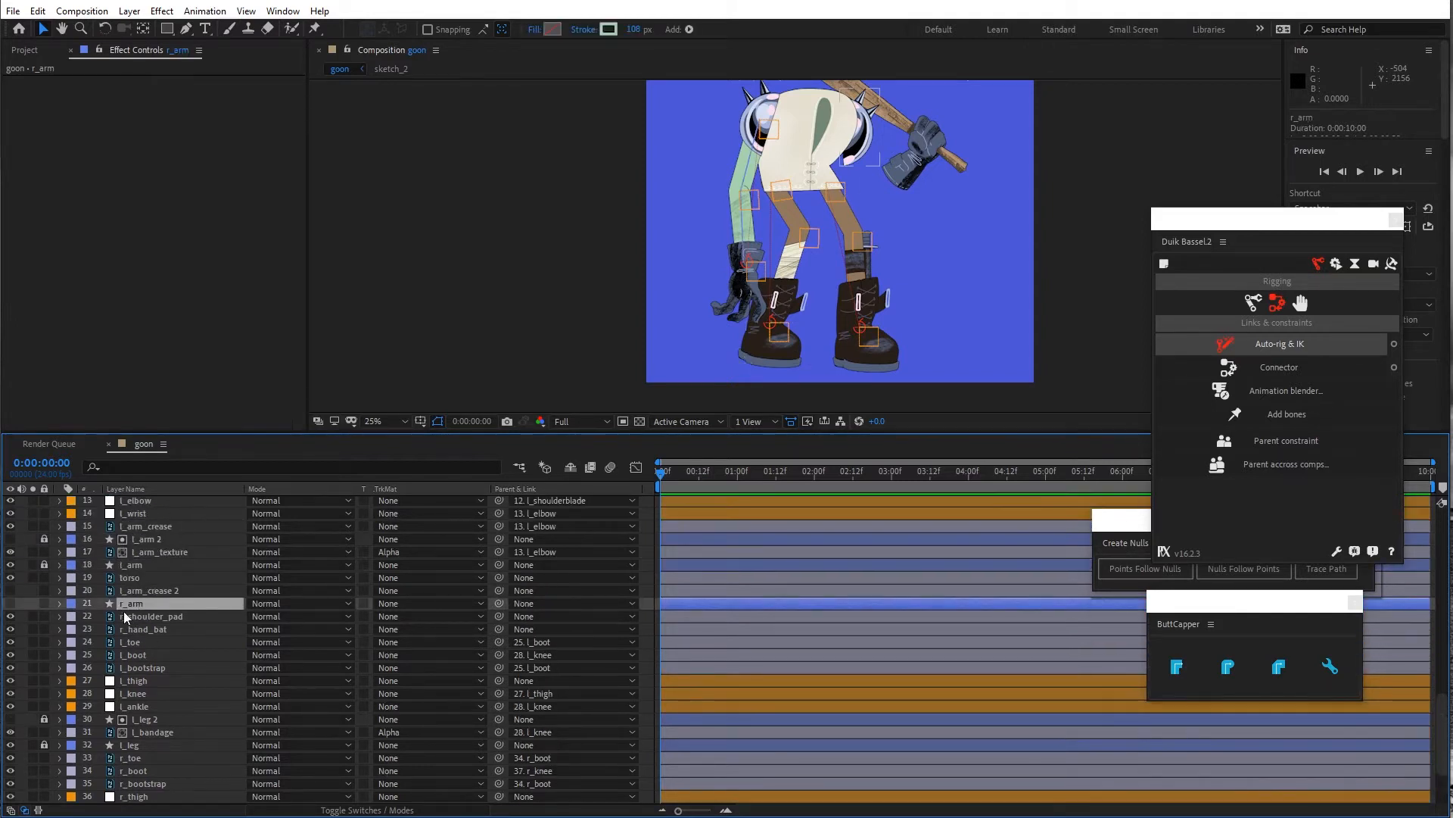
{"action": "scroll", "coordinate": [960, 260], "scroll_direction": "up", "scroll_amount": 2}
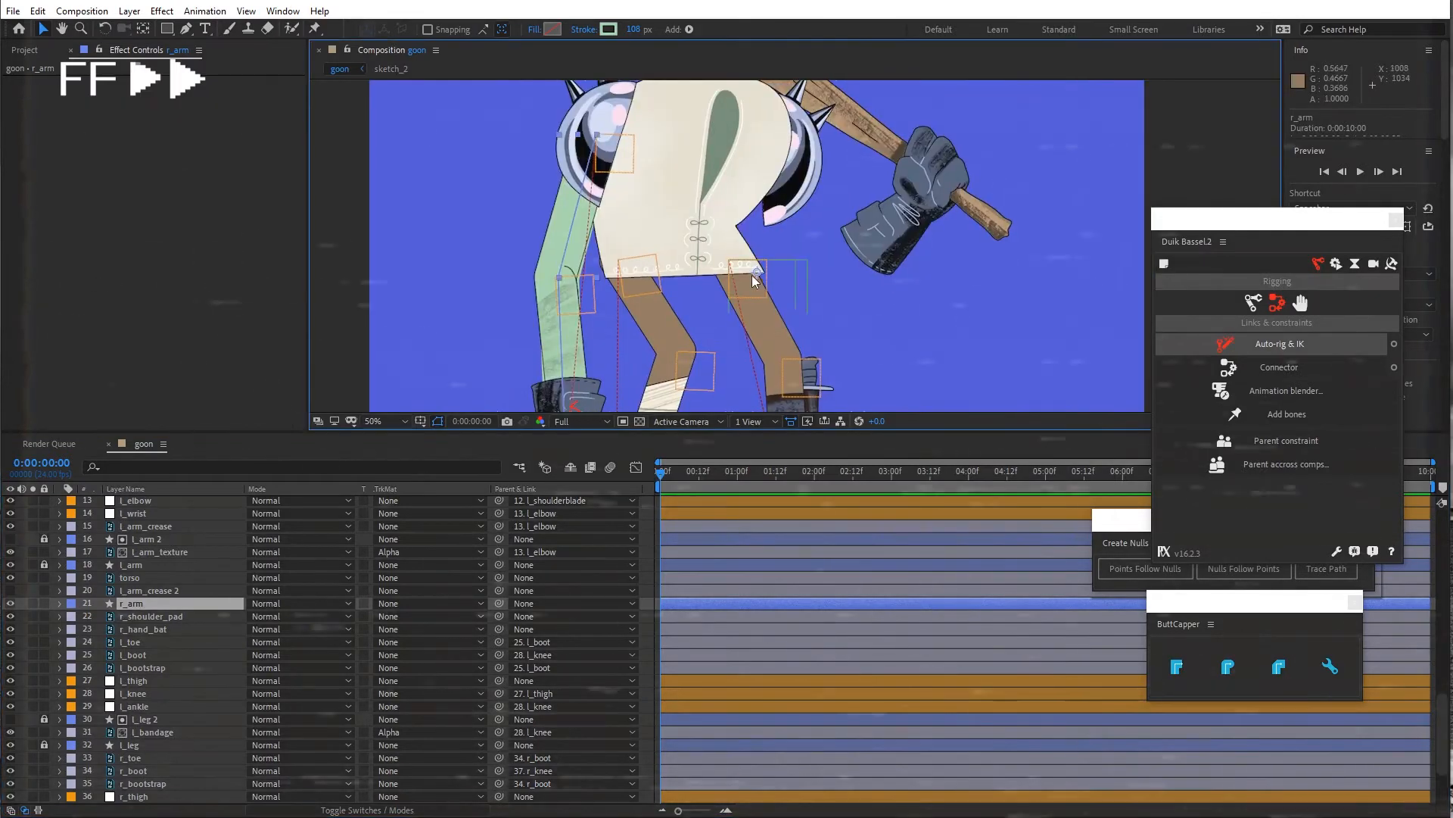
{"action": "key", "text": "Caps_Lock"}
{"action": "key", "text": "Caps_Lock"}
Rename l_arm_crease 2 as r_arm_crease and move the crease over to the right arm's elbow
{"action": "left_click", "coordinate": [134, 591], "text": "ctrl"}
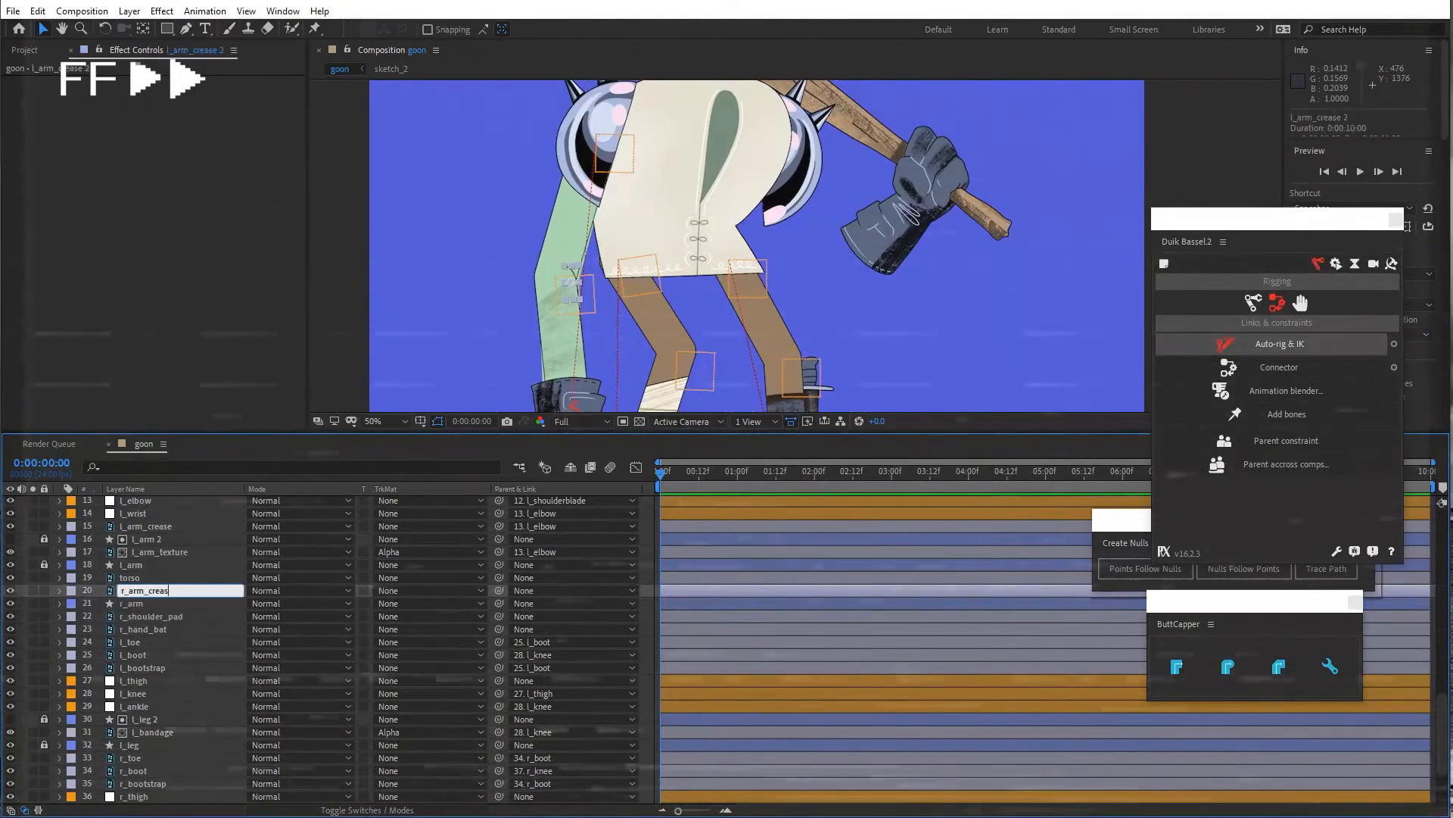
{"action": "left_click_drag", "start_coordinate": [577, 280], "coordinate": [771, 280]}
Create nulls from the r_arm path with Points Follow Nulls
{"action": "left_click", "coordinate": [60, 603]}
{"action": "left_click", "coordinate": [131, 617]}
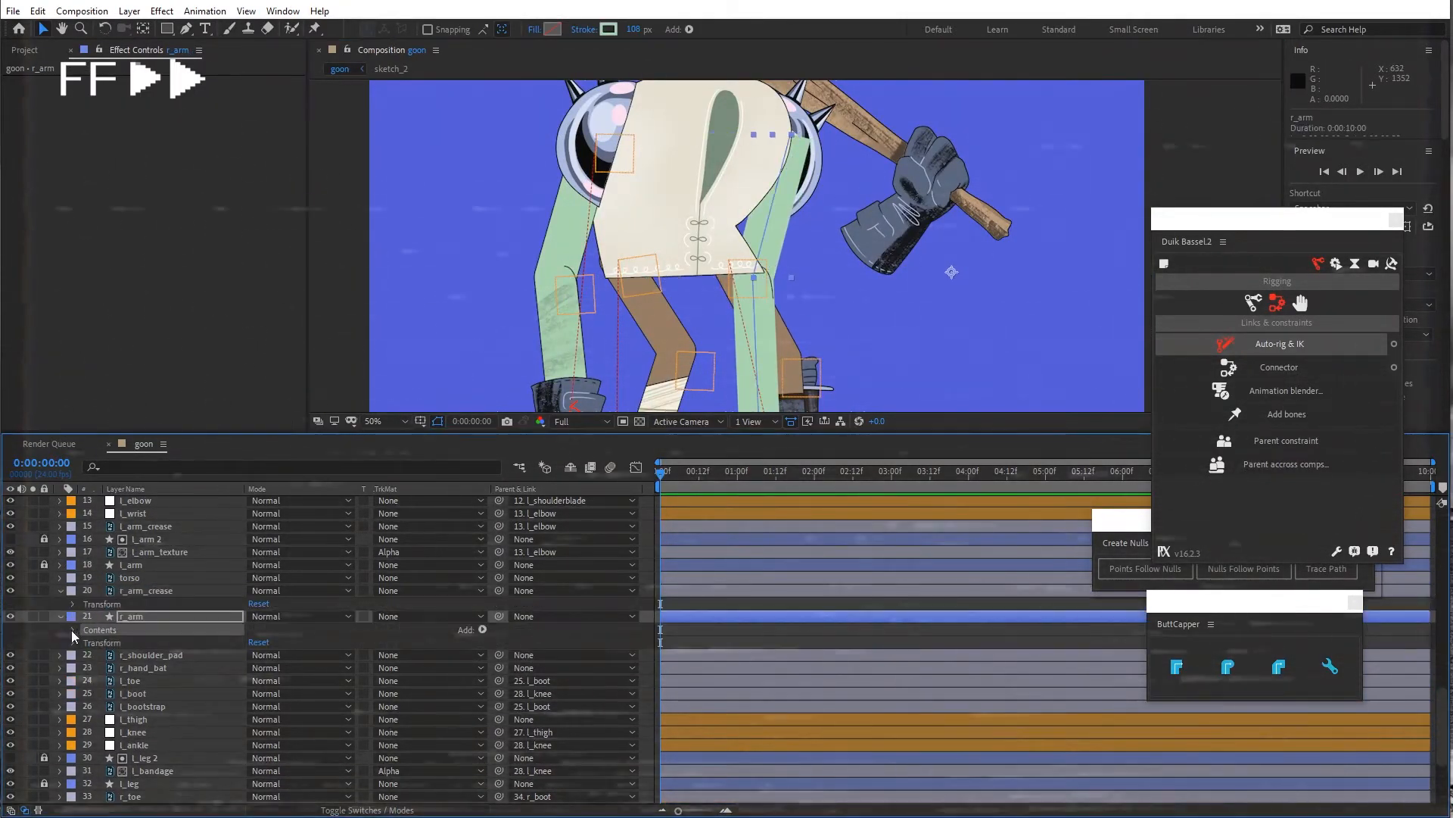
{"action": "left_click", "coordinate": [74, 630]}
{"action": "left_click", "coordinate": [87, 642]}
{"action": "left_click", "coordinate": [99, 656]}
{"action": "left_click", "coordinate": [142, 669]}
{"action": "left_click", "coordinate": [1145, 568]}
Rename the three r_arm path nulls as r_wrist, r_elbow and r_shoulderblade
{"action": "left_click", "coordinate": [75, 642]}
{"action": "key", "text": "Return"}
{"action": "type", "text": "r_wrist"}
{"action": "left_click", "coordinate": [192, 628]}
{"action": "key", "text": "Return"}
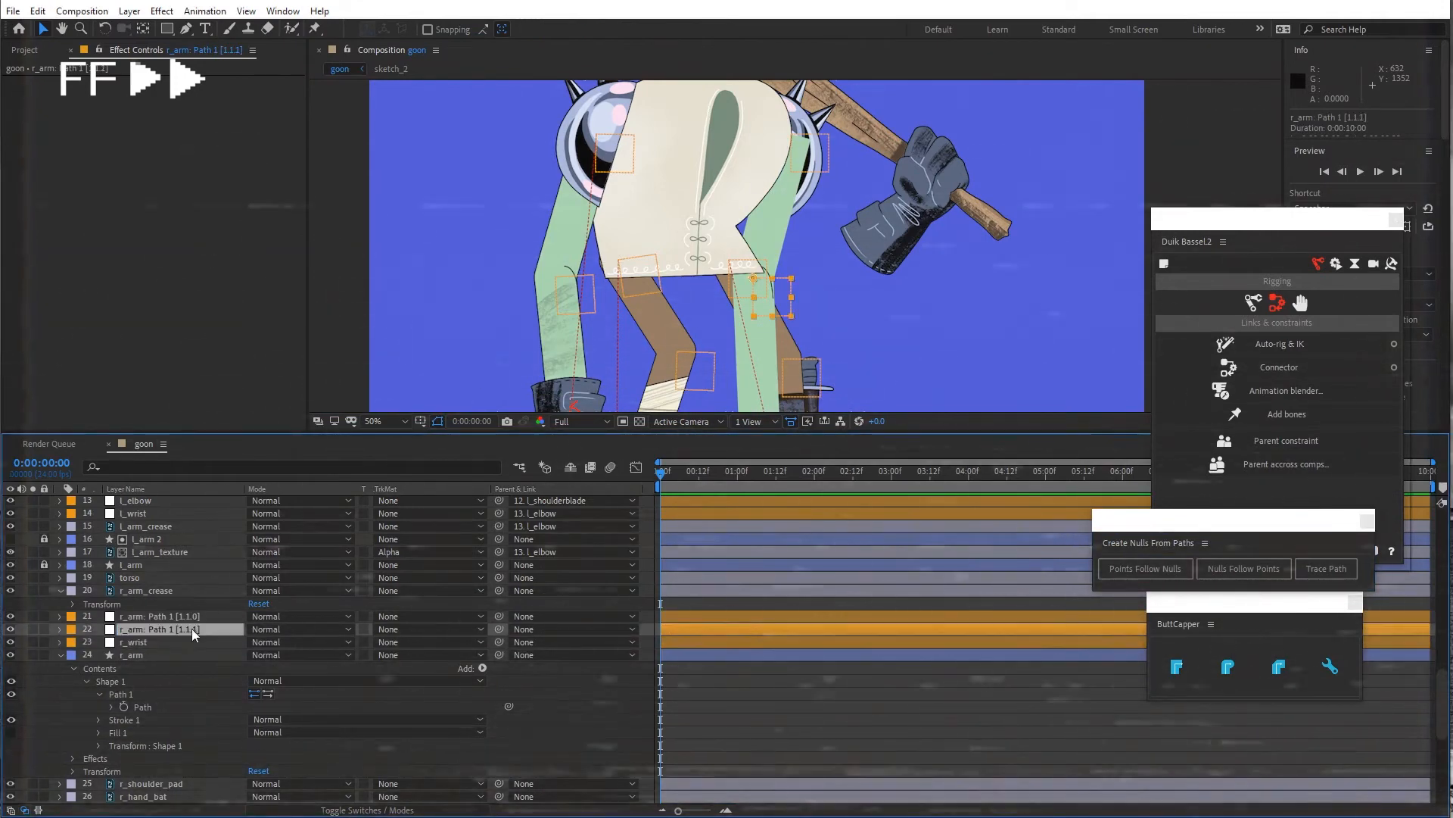
{"action": "type", "text": "r_elbow"}
{"action": "left_click", "coordinate": [159, 616]}
{"action": "key", "text": "Return"}
{"action": "type", "text": "r_shoulderblade"}
Parent r_wrist to r_elbow and r_elbow to r_shoulderblade
{"action": "left_click", "coordinate": [144, 630]}
{"action": "left_click", "coordinate": [142, 642]}
{"action": "left_click", "coordinate": [144, 630]}
{"action": "left_click_drag", "start_coordinate": [499, 641], "coordinate": [155, 617]}
Rig the right arm nulls with Duik's Auto-rig & IK, test the new wrist controller, and undo the test move
{"action": "left_click", "coordinate": [161, 643], "text": "shift"}
{"action": "left_click", "coordinate": [1279, 344]}
{"action": "scroll", "coordinate": [950, 308], "scroll_direction": "down", "scroll_amount": 2}
{"action": "left_click_drag", "start_coordinate": [778, 334], "coordinate": [860, 306]}
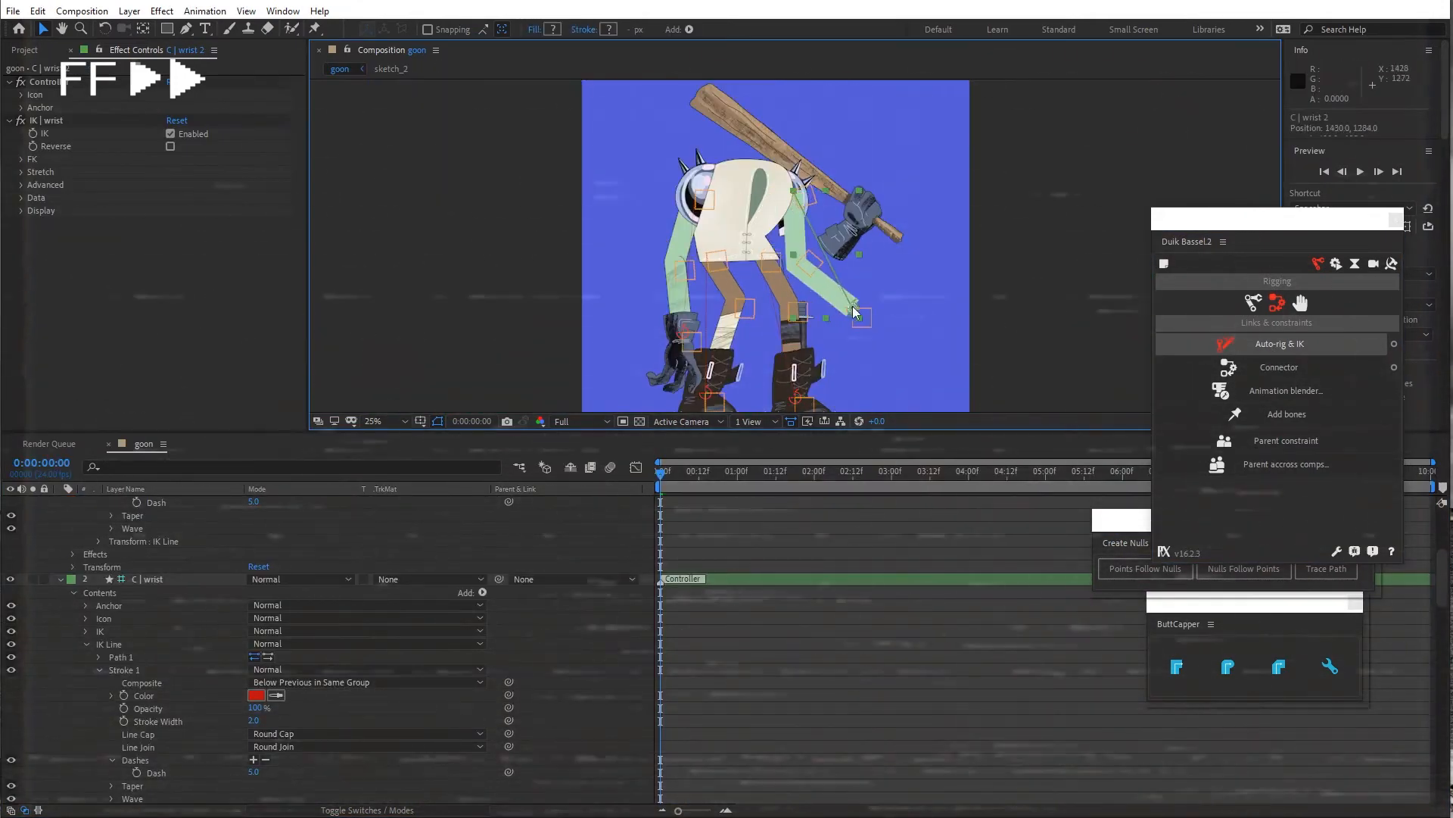
{"action": "key", "text": "ctrl+z"}
Duplicate l_arm_texture, place the copy directly above r_arm in the layer order, and parent it to r_elbow
{"action": "scroll", "coordinate": [173, 620], "scroll_direction": "down", "scroll_amount": 6}
{"action": "scroll", "coordinate": [173, 613], "scroll_direction": "down", "scroll_amount": 5}
{"action": "left_click", "coordinate": [175, 632]}
{"action": "key", "text": "ctrl+d"}
{"action": "left_click_drag", "start_coordinate": [173, 619], "coordinate": [163, 737]}
{"action": "left_click_drag", "start_coordinate": [499, 733], "coordinate": [141, 707]}
Move l_arm_texture 2 onto the right forearm and set its track matte to None
{"action": "left_click_drag", "start_coordinate": [671, 301], "coordinate": [777, 302]}
{"action": "left_click", "coordinate": [429, 733]}
{"action": "left_click", "coordinate": [424, 716]}
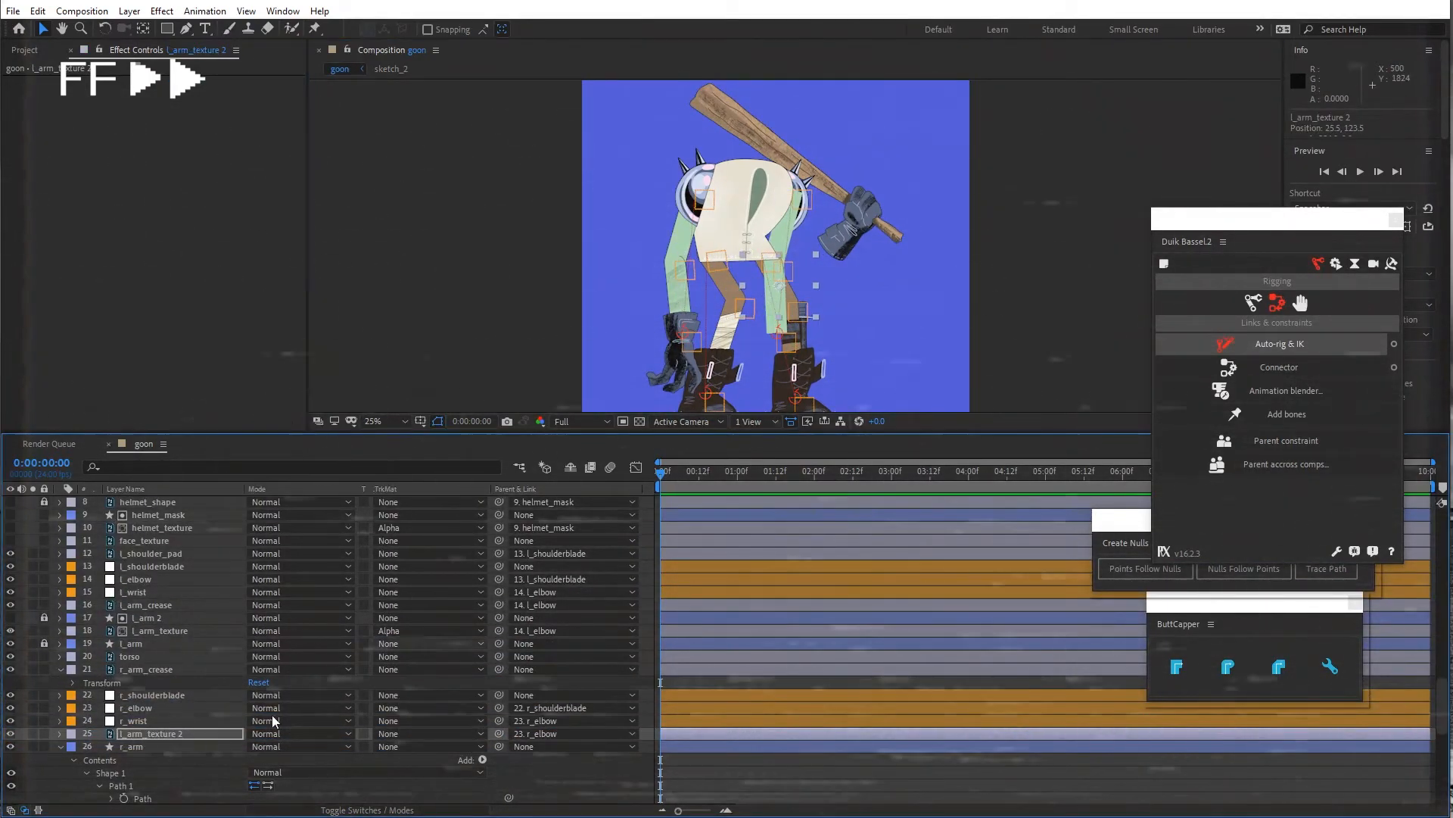
{"action": "scroll", "coordinate": [784, 287], "scroll_direction": "up", "scroll_amount": 2}
{"action": "left_click", "coordinate": [774, 287]}
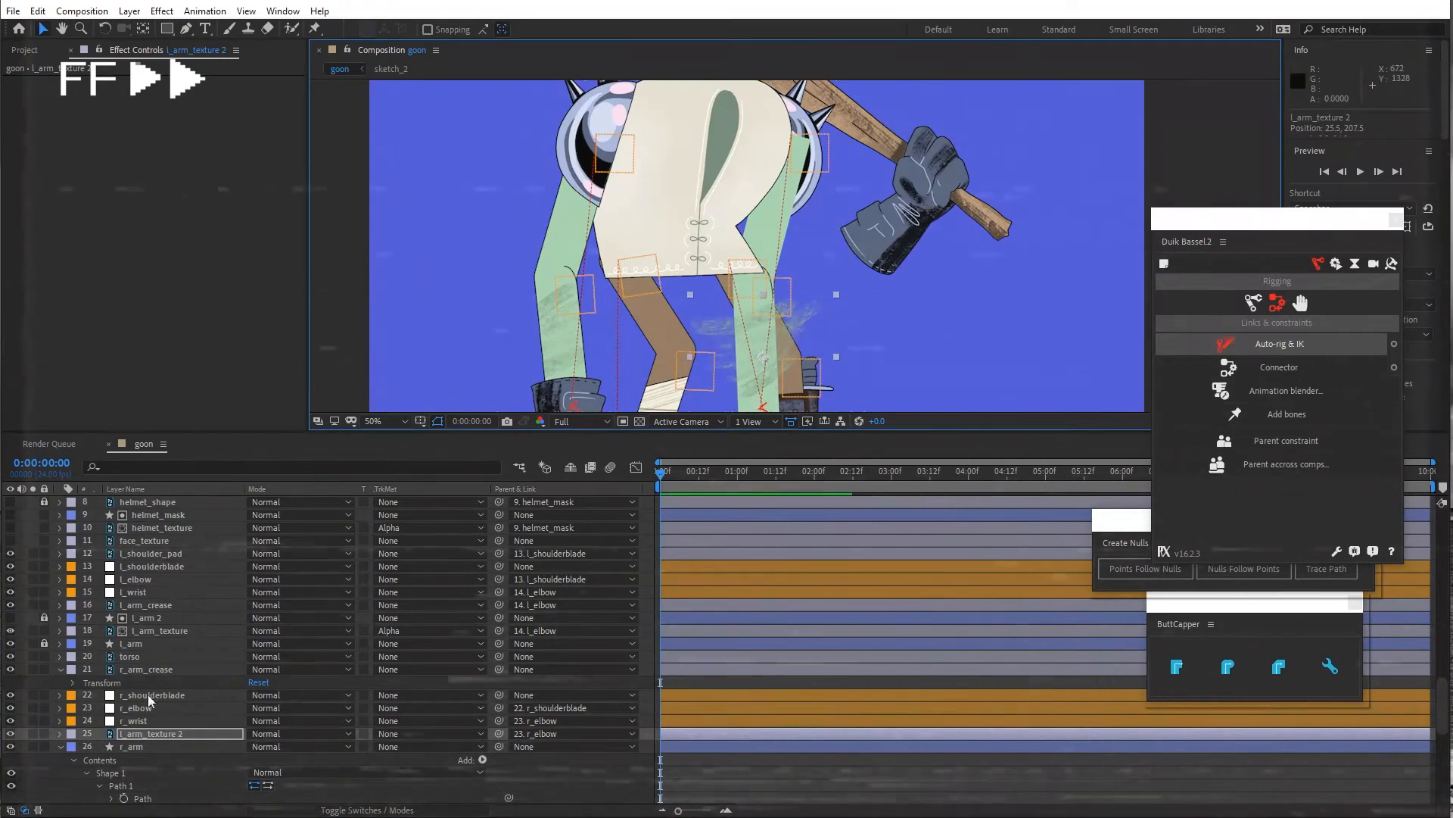
Nudge the artwork at the right elbow into place and parent r_arm_crease to r_elbow
{"action": "scroll", "coordinate": [716, 231], "scroll_direction": "up", "scroll_amount": 2}
{"action": "left_click_drag", "start_coordinate": [718, 234], "coordinate": [722, 235]}
{"action": "left_click_drag", "start_coordinate": [499, 669], "coordinate": [144, 708]}
Move r_hand_bat to the end of the right arm and rotate it so the bat points outward, nearly horizontal
{"action": "left_click", "coordinate": [924, 162]}
{"action": "scroll", "coordinate": [924, 162], "scroll_direction": "down", "scroll_amount": 3}
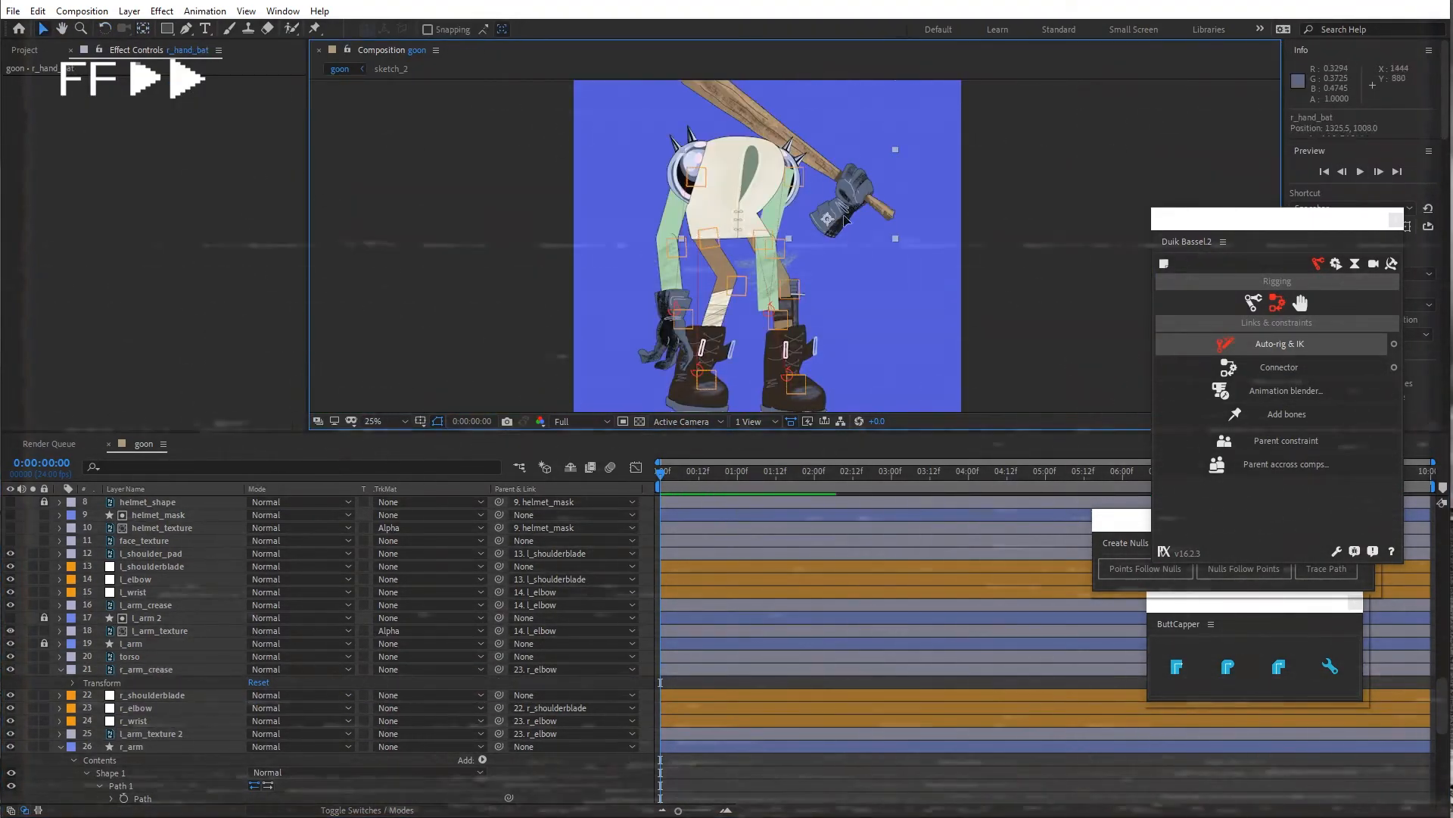
{"action": "left_click_drag", "start_coordinate": [866, 181], "coordinate": [782, 351]}
{"action": "key", "text": "w"}
{"action": "key", "text": "v"}
{"action": "key", "text": "w"}
Reorder r_hand_bat to sit between r_wrist and l_arm_texture 2, and save the project
{"action": "scroll", "coordinate": [227, 591], "scroll_direction": "down", "scroll_amount": 5}
{"action": "left_click_drag", "start_coordinate": [148, 694], "coordinate": [166, 533]}
{"action": "left_click", "coordinate": [13, 11]}
{"action": "left_click", "coordinate": [46, 146]}
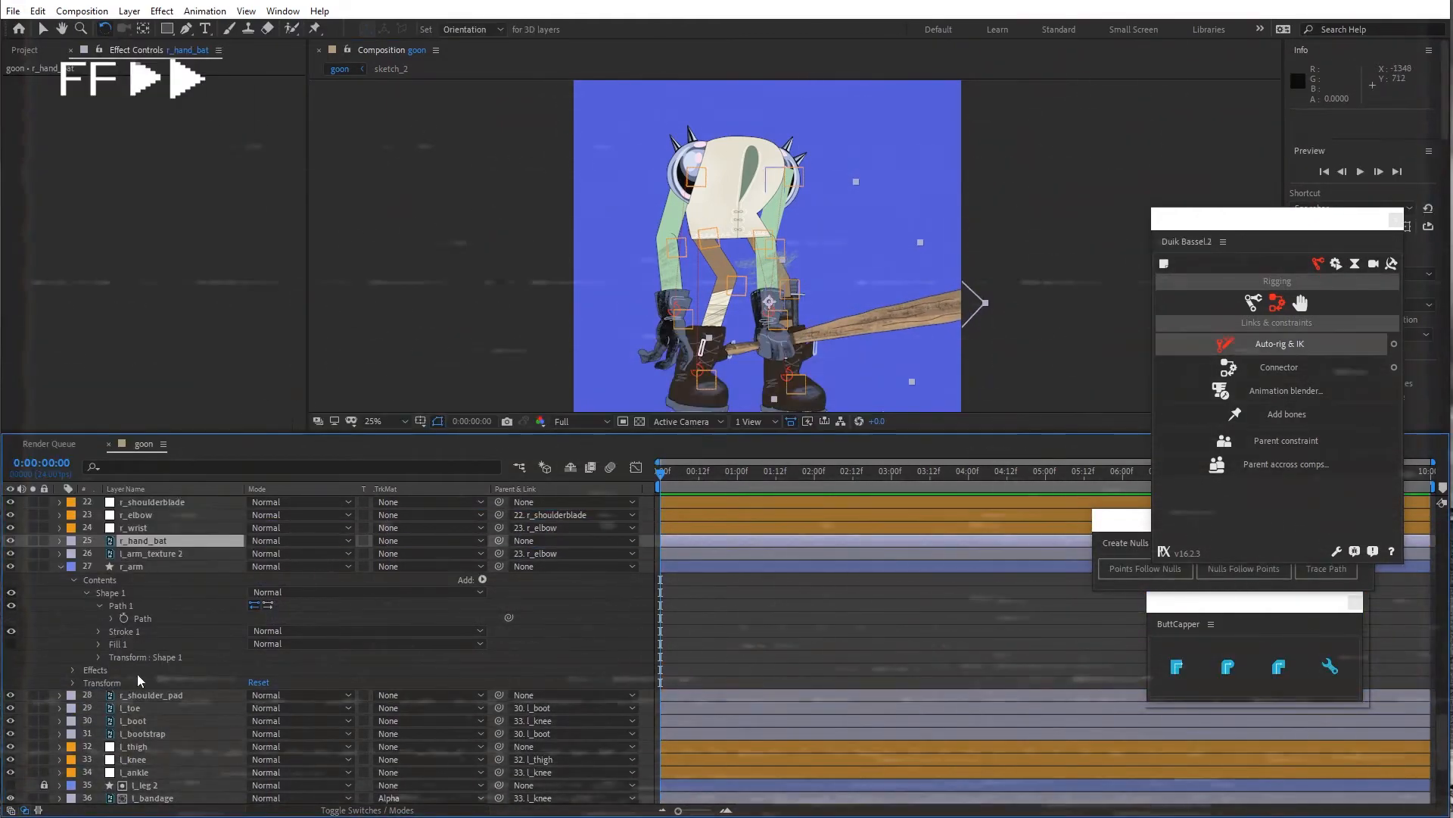
Move all right arm layers, from r_arm_crease to r_arm, below the knife layer in the stack, and save the project
{"action": "scroll", "coordinate": [138, 672], "scroll_direction": "up", "scroll_amount": 1}
{"action": "left_click", "coordinate": [134, 605]}
{"action": "left_click", "coordinate": [140, 582], "text": "shift"}
{"action": "left_click", "coordinate": [144, 515], "text": "shift"}
{"action": "left_click_drag", "start_coordinate": [142, 605], "coordinate": [144, 778]}
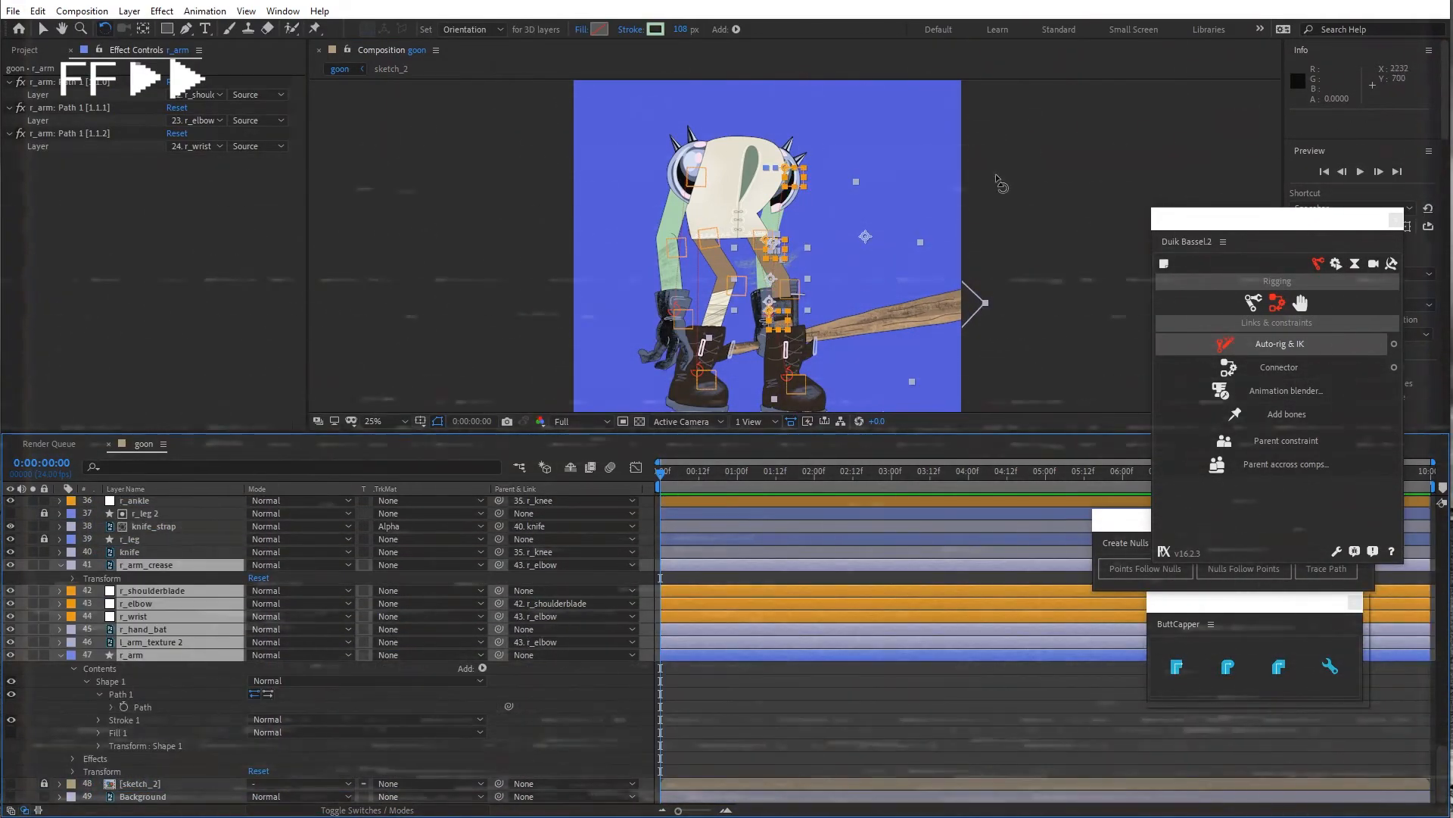
{"action": "key", "text": "v"}
{"action": "left_click", "coordinate": [16, 12]}
{"action": "left_click", "coordinate": [36, 151]}
Reorder the r_shoulder_pad layer to sit between r_wrist and r_hand_bat
{"action": "scroll", "coordinate": [148, 606], "scroll_direction": "up", "scroll_amount": 6}
{"action": "scroll", "coordinate": [139, 653], "scroll_direction": "down", "scroll_amount": 6}
{"action": "left_click_drag", "start_coordinate": [149, 544], "coordinate": [147, 610]}
{"action": "scroll", "coordinate": [227, 643], "scroll_direction": "up", "scroll_amount": 3}
{"action": "scroll", "coordinate": [757, 227], "scroll_direction": "up", "scroll_amount": 2}
{"action": "left_click", "coordinate": [759, 175]}
{"action": "left_click", "coordinate": [1226, 670]}
{"action": "scroll", "coordinate": [870, 575], "scroll_direction": "down", "scroll_amount": 1}
{"action": "scroll", "coordinate": [795, 247], "scroll_direction": "down", "scroll_amount": 2}
{"action": "scroll", "coordinate": [148, 695], "scroll_direction": "down", "scroll_amount": 2}
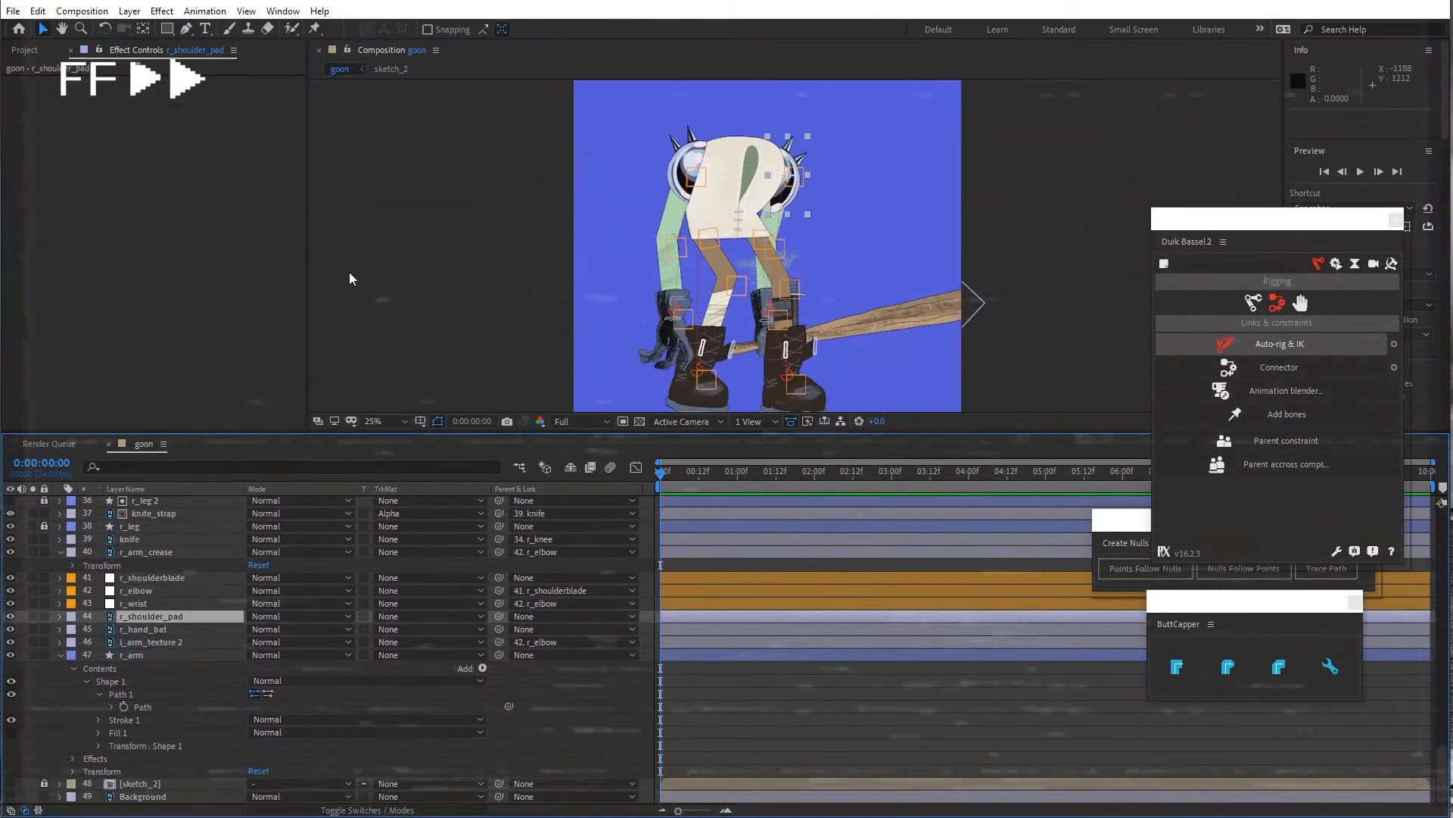
Rotate r_shoulder_pad slightly clockwise so it angles outward on the right shoulder
{"action": "key", "text": "w"}
{"action": "left_click_drag", "start_coordinate": [805, 144], "coordinate": [806, 147]}
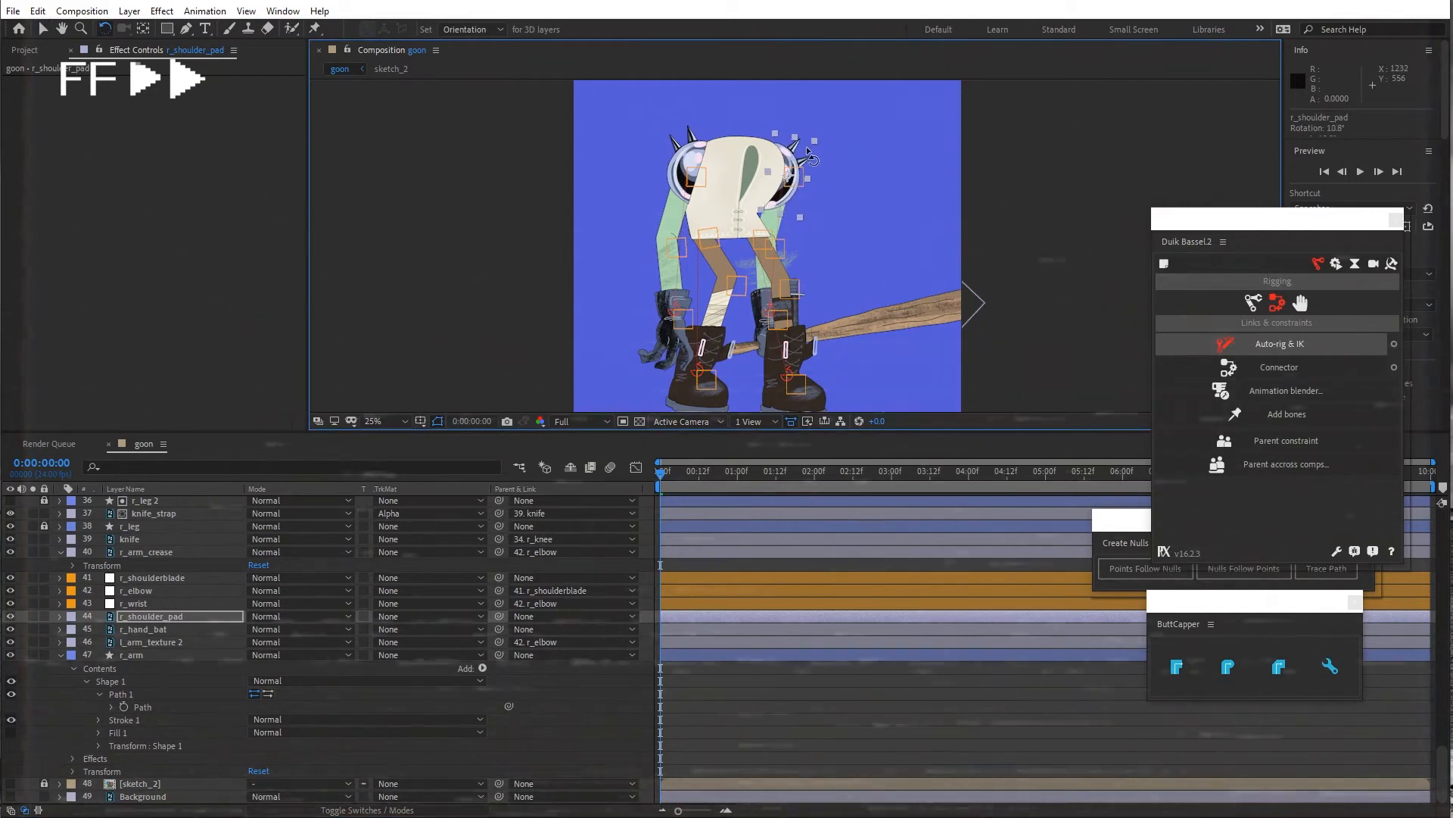
{"action": "key", "text": "v"}
Duplicate r_arm, place the copy directly above l_arm_texture 2, and give the texture an alpha matte from r_arm 2
{"action": "left_click", "coordinate": [148, 641]}
{"action": "left_click", "coordinate": [146, 654]}
{"action": "key", "text": "ctrl+d"}
{"action": "left_click_drag", "start_coordinate": [151, 642], "coordinate": [151, 660]}
{"action": "left_click", "coordinate": [428, 655]}
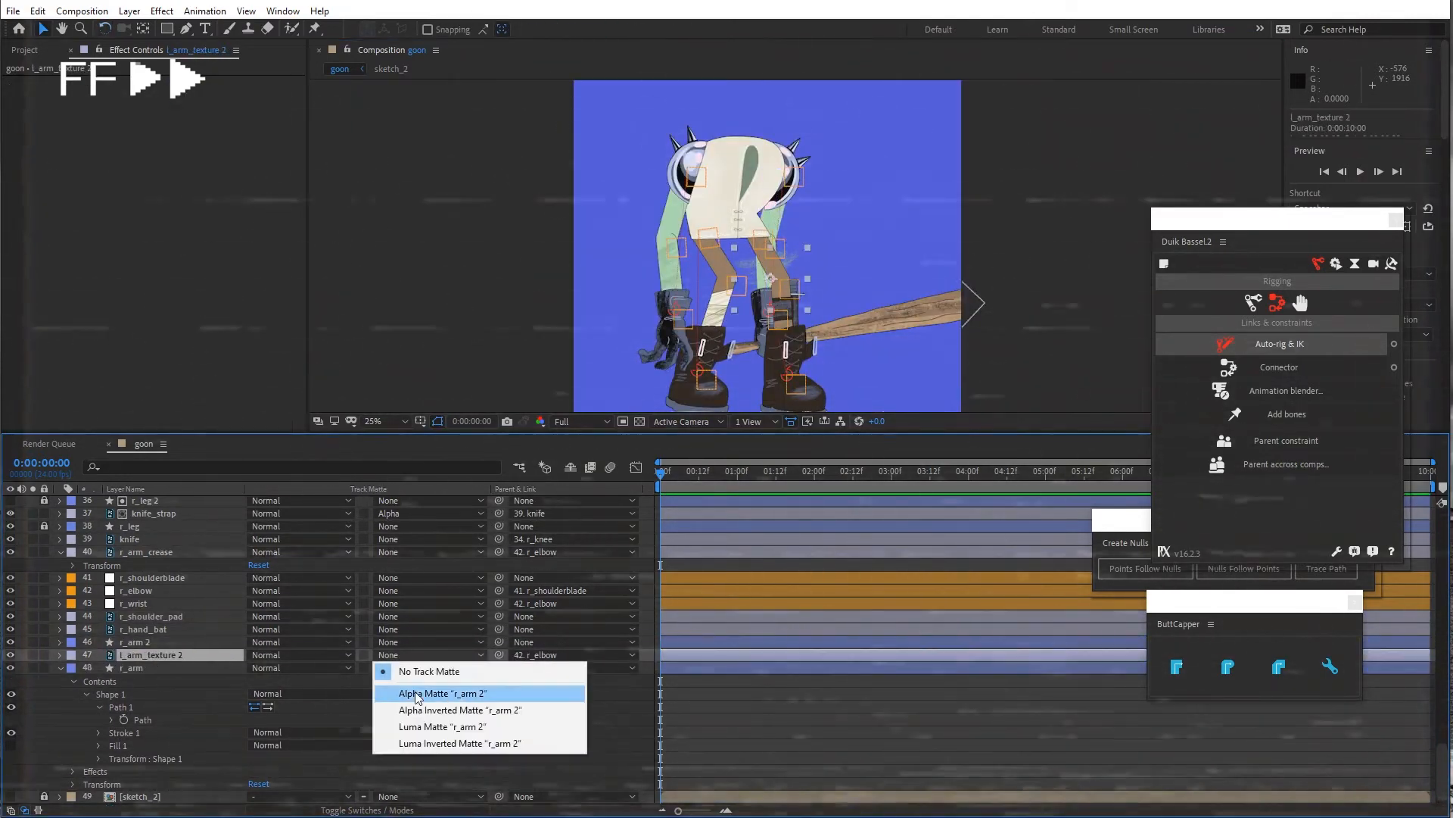
{"action": "left_click", "coordinate": [415, 692]}
Lock the r_arm and r_arm 2 layers, try moving the right wrist controller, and undo the move
{"action": "left_click", "coordinate": [144, 668]}
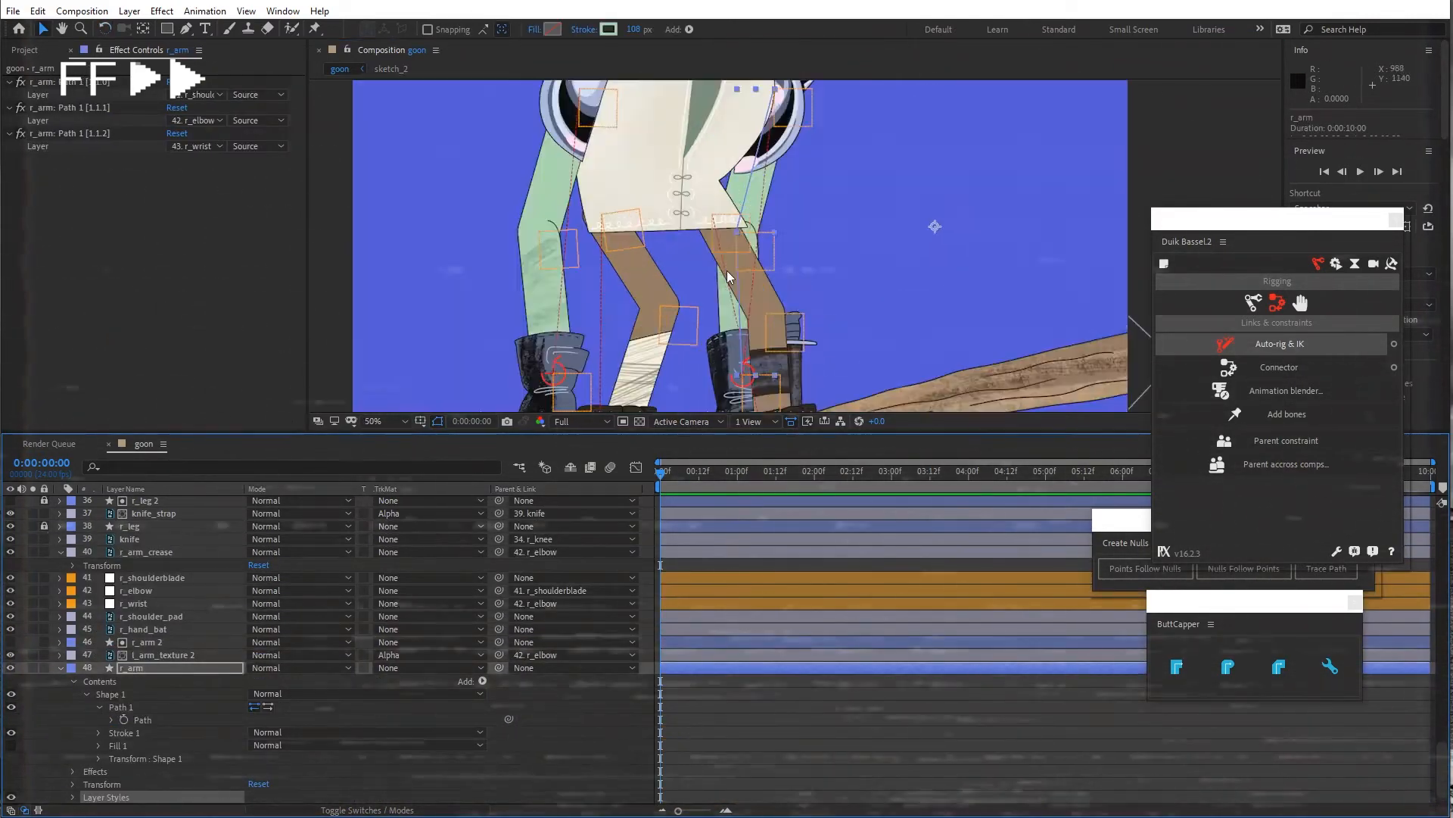
{"action": "left_click", "coordinate": [44, 667]}
{"action": "left_click", "coordinate": [44, 642]}
{"action": "left_click_drag", "start_coordinate": [770, 308], "coordinate": [831, 285]}
{"action": "key", "text": "ctrl+z"}
Parent r_hand_bat to r_elbow and r_shoulder_pad to r_shoulderblade, and pose the right arm bent with the bat raised
{"action": "left_click_drag", "start_coordinate": [499, 629], "coordinate": [155, 590]}
{"action": "left_click_drag", "start_coordinate": [499, 577], "coordinate": [170, 602]}
{"action": "left_click_drag", "start_coordinate": [499, 616], "coordinate": [156, 579]}
{"action": "mouse_move", "coordinate": [771, 310]}
{"action": "left_mouse_down"}
{"action": "mouse_move", "coordinate": [839, 244]}
{"action": "mouse_move", "coordinate": [781, 315]}
{"action": "left_mouse_up"}
Unlock r_arm and change its stroke cap with ButtCapper, check r_arm 2, and relock both arm shape layers
{"action": "left_click", "coordinate": [44, 667]}
{"action": "left_click", "coordinate": [132, 668]}
{"action": "left_click", "coordinate": [1228, 667]}
{"action": "left_click", "coordinate": [44, 642]}
{"action": "left_click", "coordinate": [147, 642]}
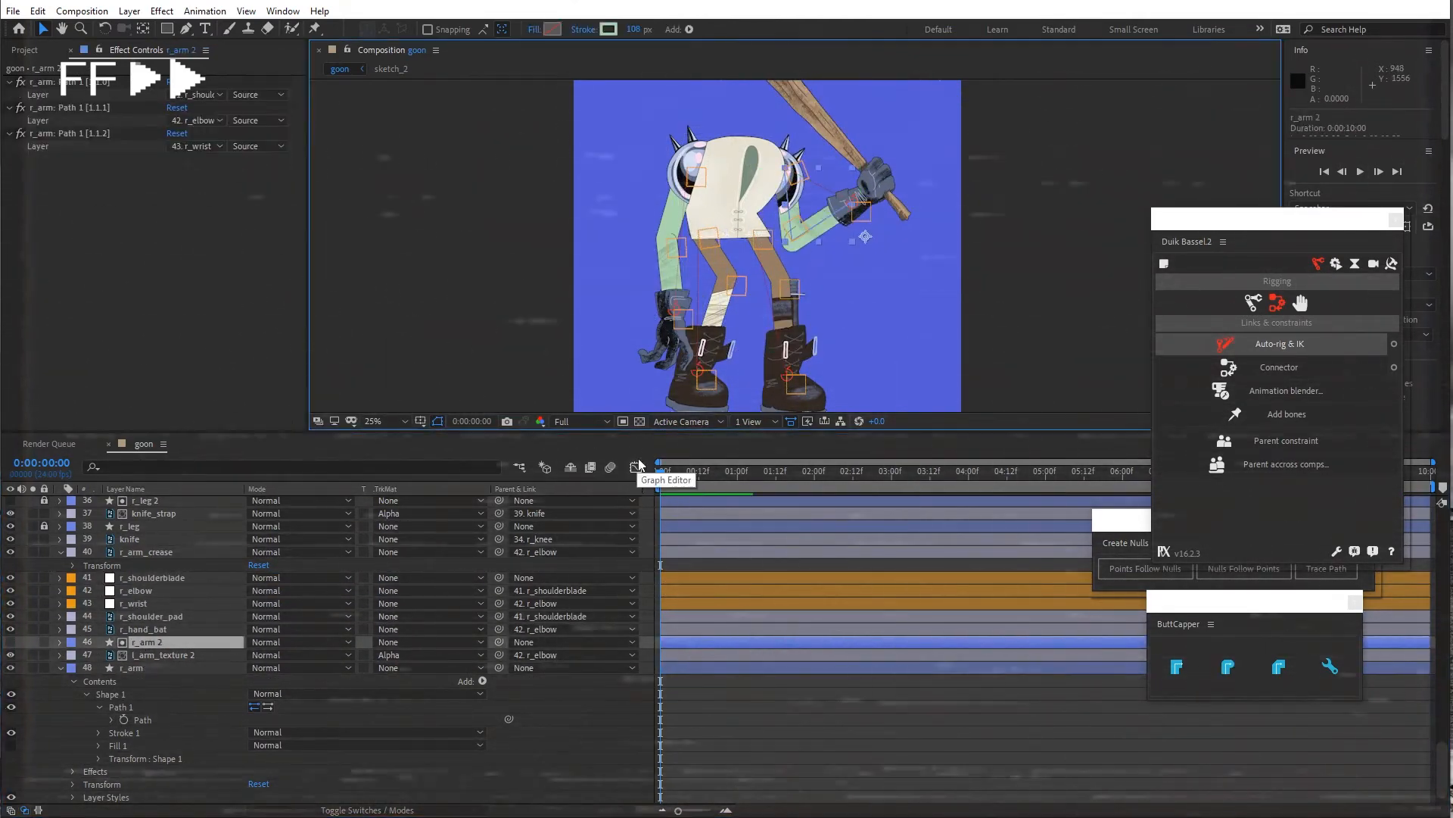
{"action": "left_click", "coordinate": [44, 642]}
{"action": "left_click", "coordinate": [60, 667]}
{"action": "left_click", "coordinate": [44, 770]}
Try out the right arm's IK by moving its wrist controller, and undo the moves
{"action": "left_click_drag", "start_coordinate": [854, 203], "coordinate": [817, 194]}
{"action": "key", "text": "ctrl+z"}
{"action": "left_click", "coordinate": [796, 187]}
{"action": "scroll", "coordinate": [805, 214], "scroll_direction": "up", "scroll_amount": 2}
{"action": "left_click_drag", "start_coordinate": [700, 213], "coordinate": [701, 204]}
{"action": "left_click_drag", "start_coordinate": [816, 257], "coordinate": [792, 280]}
{"action": "key", "text": "ctrl+z"}
Save the project and move the left wrist controller outward so the left elbow bends
{"action": "left_click", "coordinate": [13, 11]}
{"action": "left_click", "coordinate": [111, 151]}
{"action": "scroll", "coordinate": [606, 206], "scroll_direction": "down", "scroll_amount": 2}
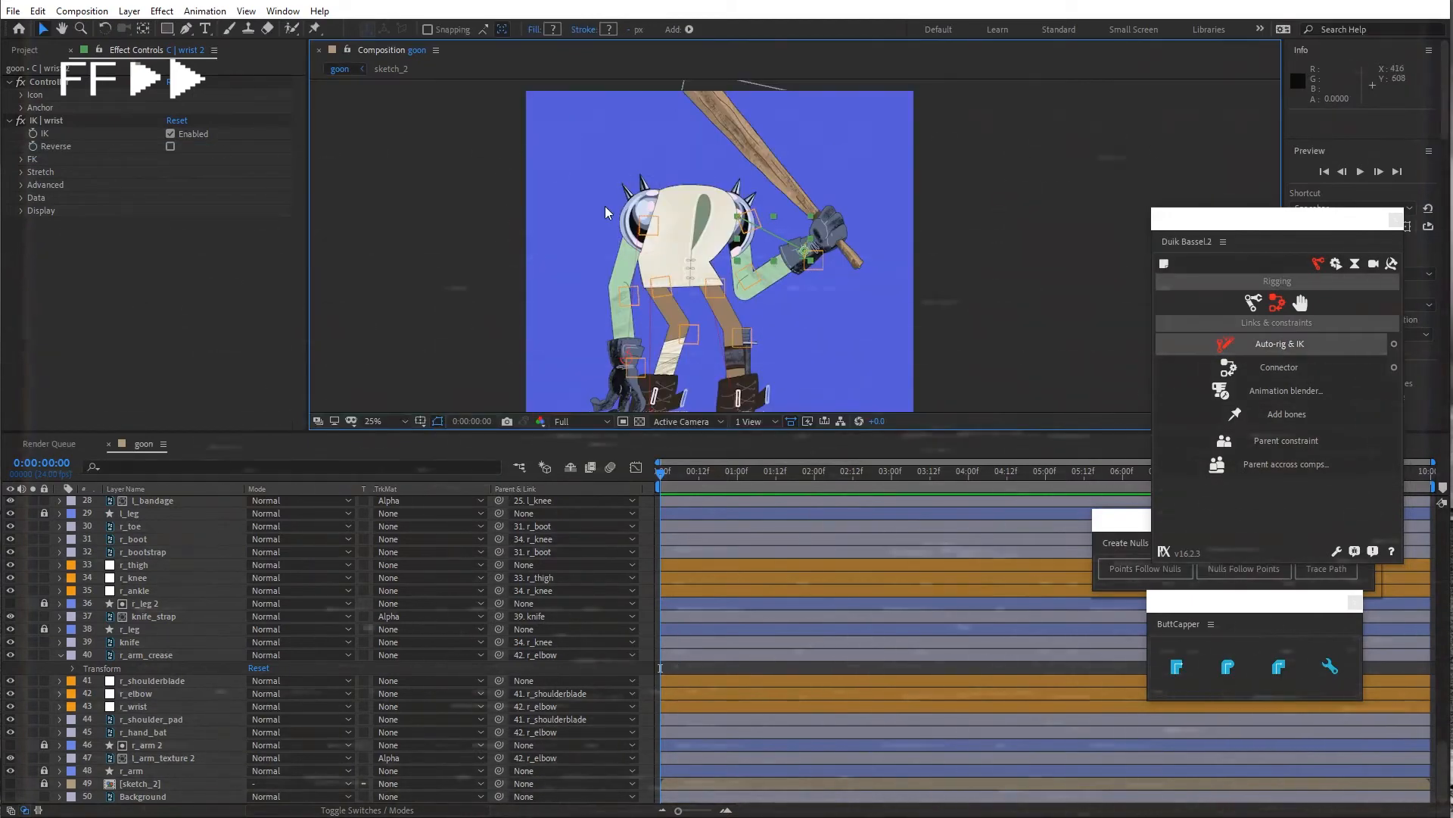
{"action": "scroll", "coordinate": [755, 227], "scroll_direction": "up", "scroll_amount": 1}
{"action": "scroll", "coordinate": [808, 151], "scroll_direction": "down", "scroll_amount": 1}
{"action": "left_click_drag", "start_coordinate": [653, 287], "coordinate": [628, 271]}
{"action": "left_click", "coordinate": [20, 172]}
{"action": "left_click_drag", "start_coordinate": [866, 160], "coordinate": [862, 165]}
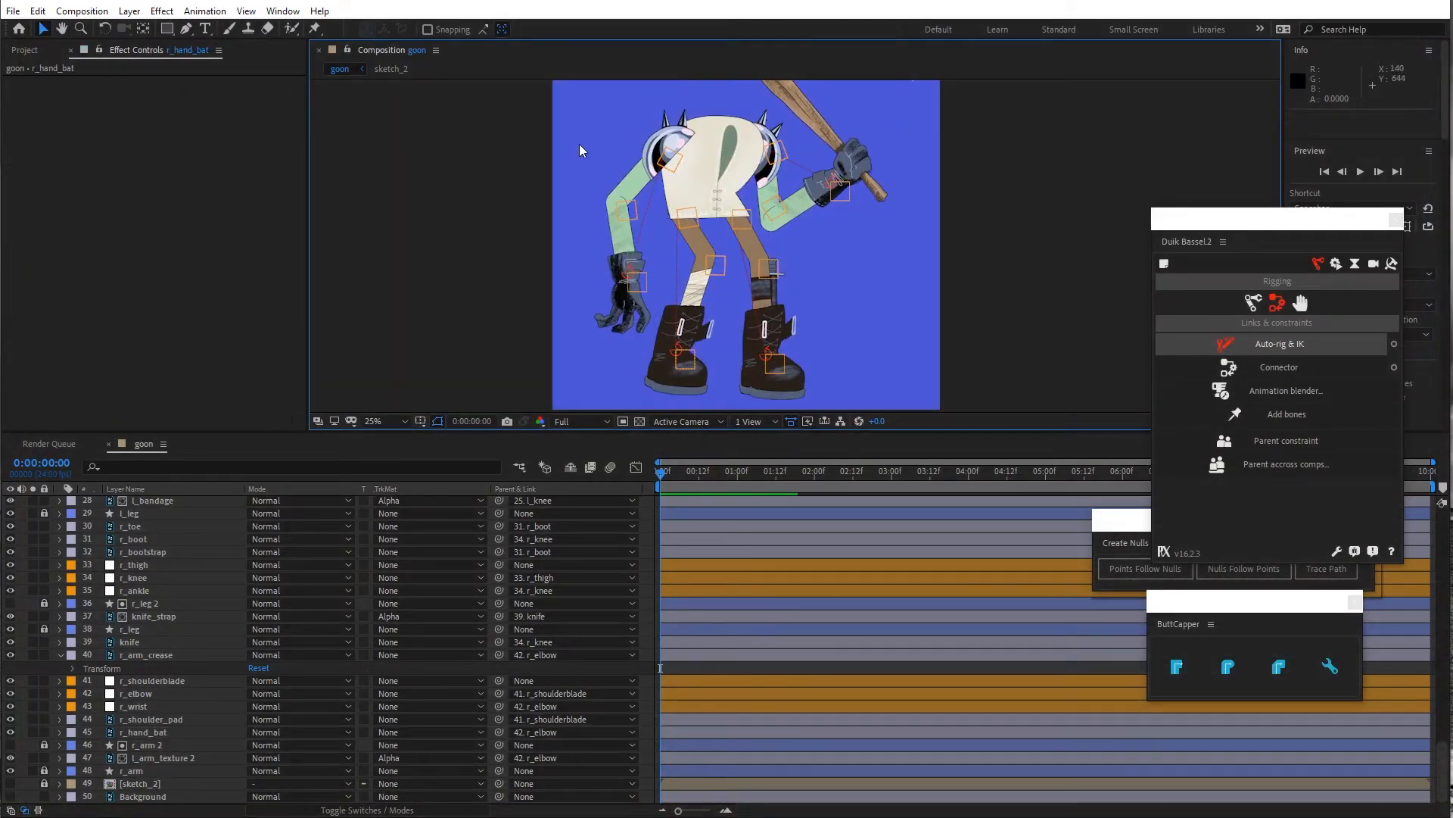
{"action": "left_click", "coordinate": [639, 282]}
{"action": "left_click_drag", "start_coordinate": [636, 280], "coordinate": [643, 287]}
{"action": "left_click", "coordinate": [130, 11]}
{"action": "left_click", "coordinate": [94, 27]}
{"action": "left_click_drag", "start_coordinate": [894, 299], "coordinate": [911, 301]}
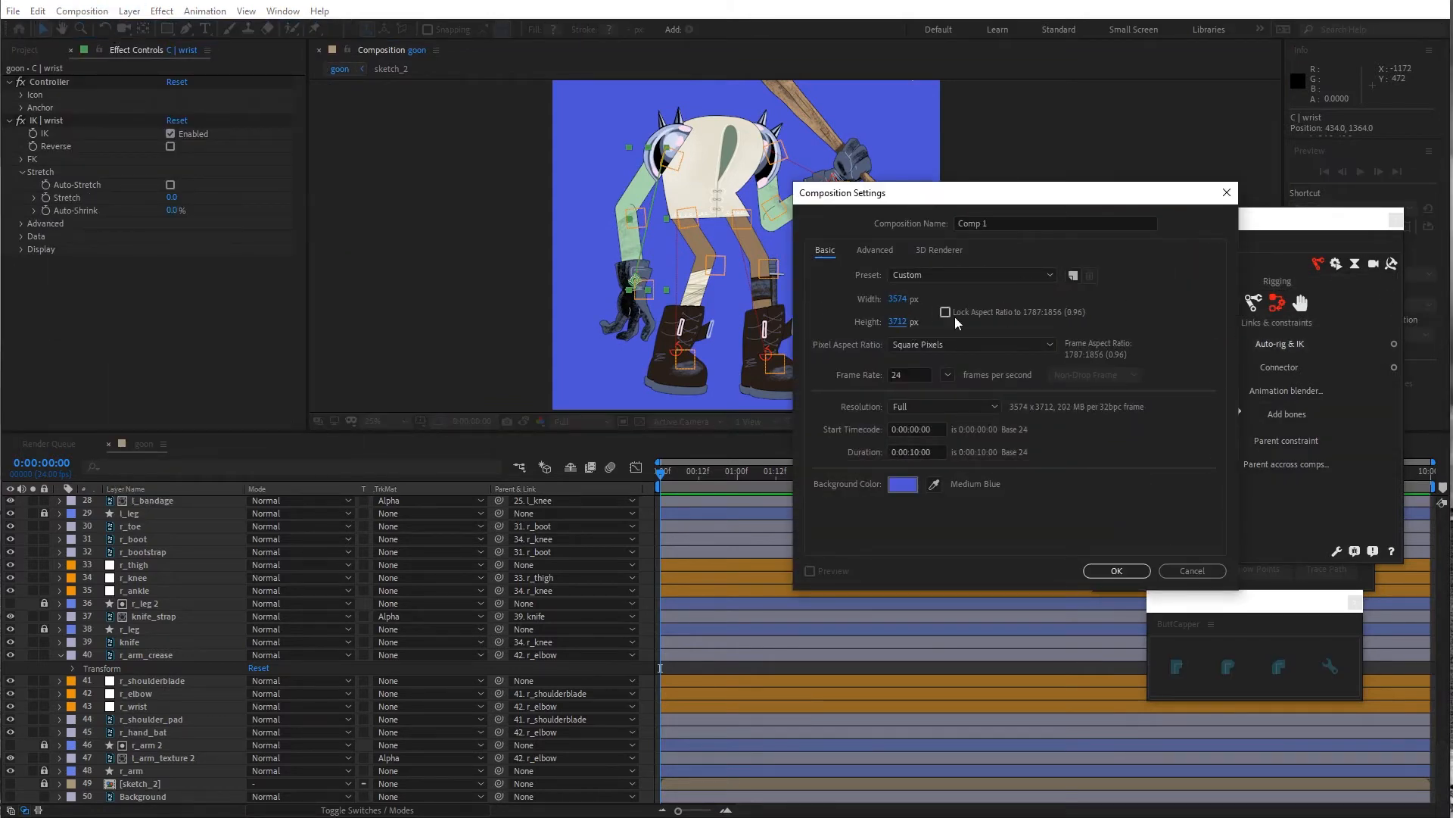
{"action": "left_click", "coordinate": [1117, 570]}
{"action": "key", "text": "ctrl+v"}
{"action": "left_click", "coordinate": [184, 445]}
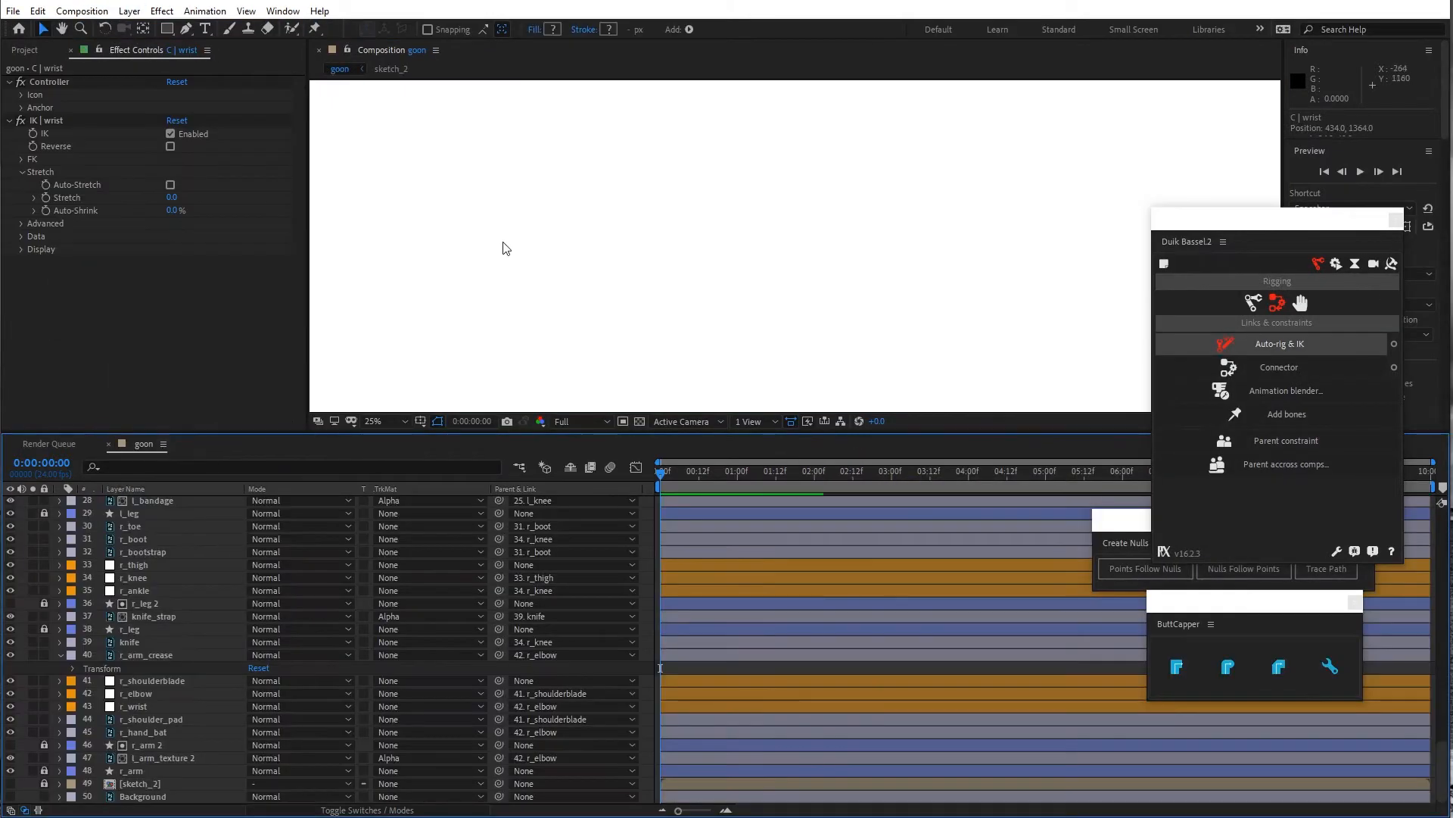
{"action": "left_click", "coordinate": [24, 50]}
{"action": "double_click", "coordinate": [32, 202]}
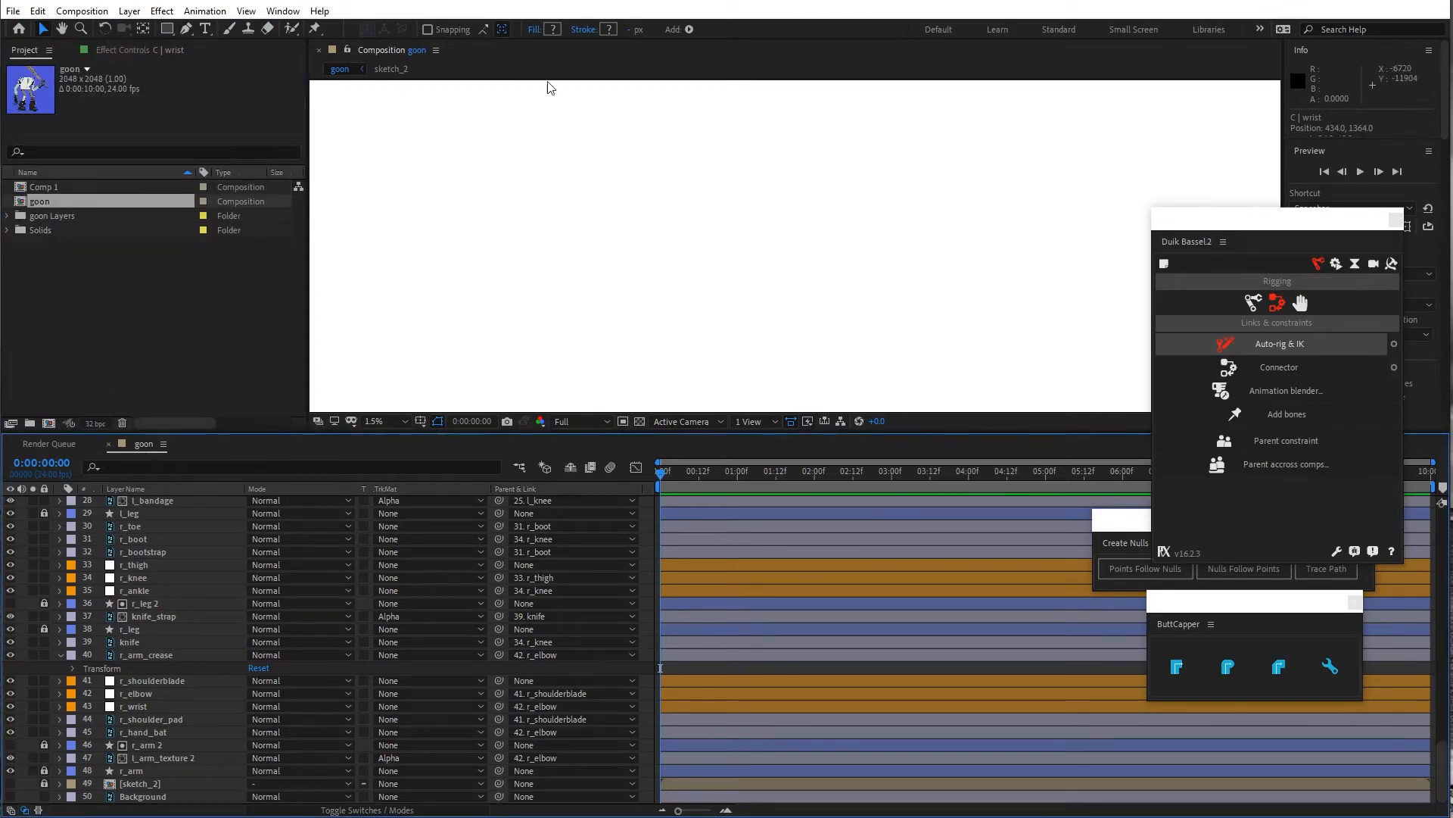
{"action": "left_click", "coordinate": [318, 50]}
{"action": "double_click", "coordinate": [45, 202]}
{"action": "scroll", "coordinate": [766, 248], "scroll_direction": "up", "scroll_amount": 5}
{"action": "scroll", "coordinate": [763, 247], "scroll_direction": "down", "scroll_amount": 2}
Resize the goon composition to 2888 × 2779 px and save the project
{"action": "left_click", "coordinate": [81, 10]}
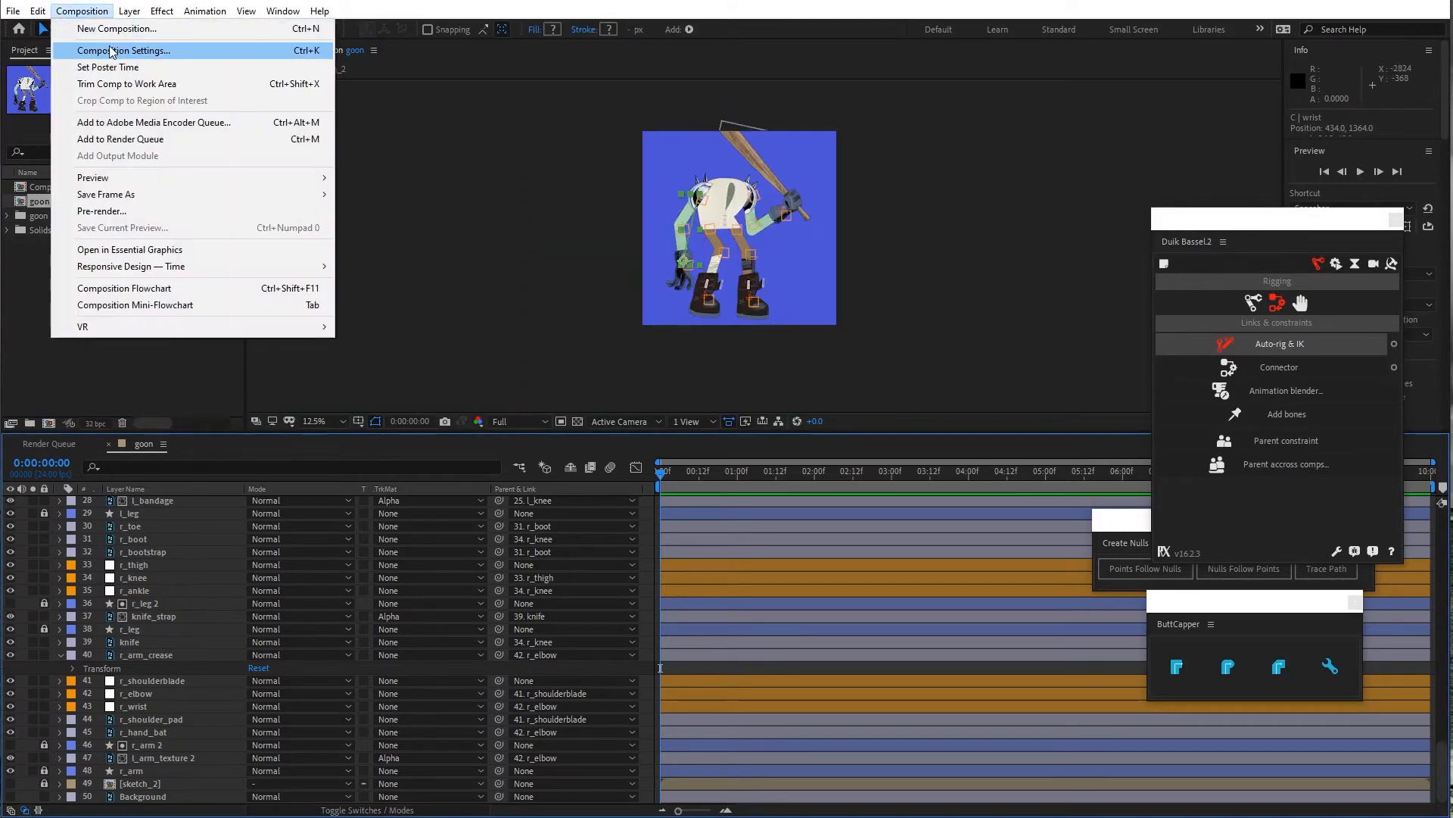
{"action": "left_click", "coordinate": [113, 49]}
{"action": "left_click", "coordinate": [897, 299]}
{"action": "type", "text": "2888"}
{"action": "key", "text": "Return"}
{"action": "left_click_drag", "start_coordinate": [902, 324], "coordinate": [1226, 343]}
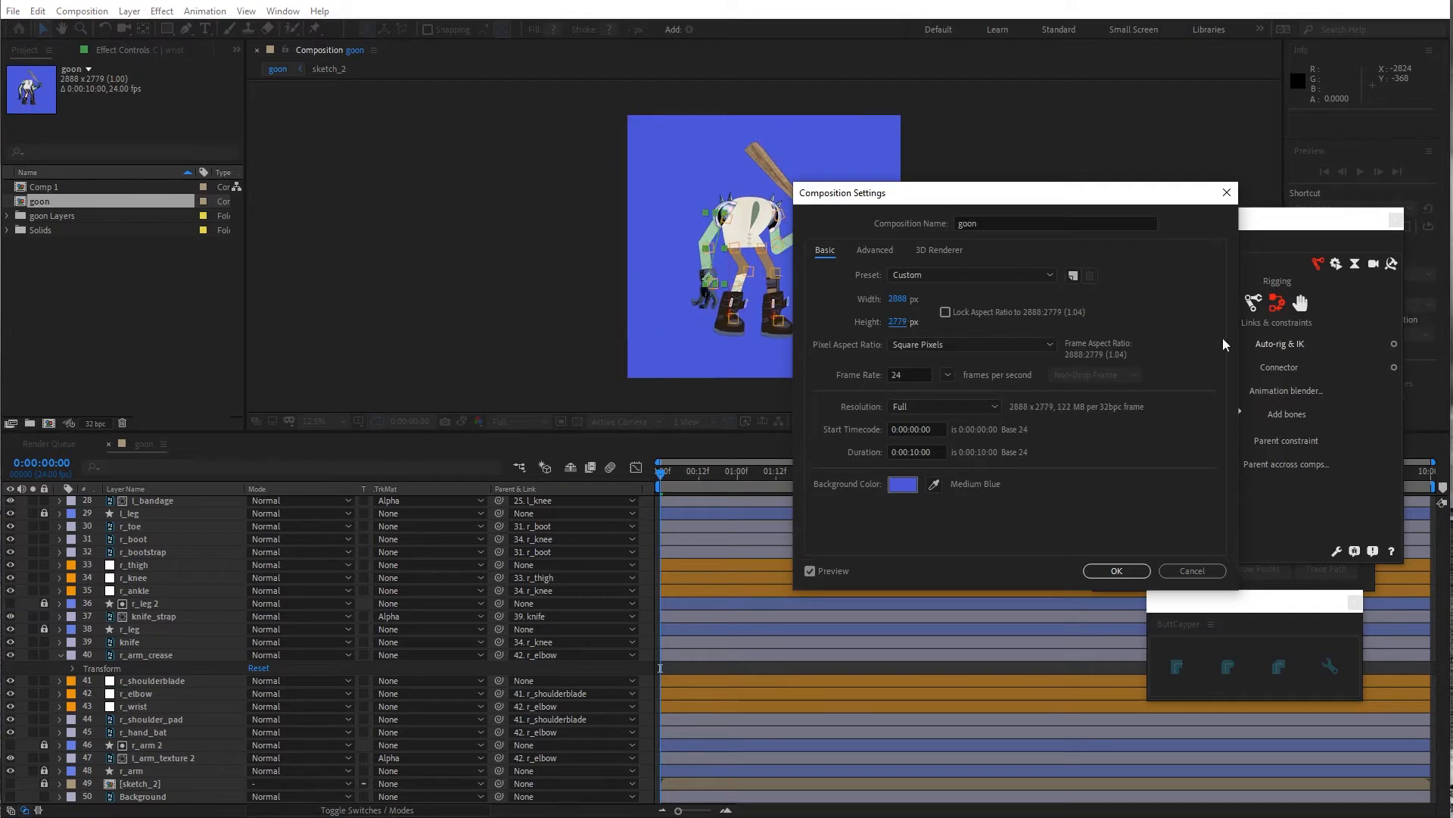
{"action": "left_click", "coordinate": [1117, 573]}
{"action": "left_click", "coordinate": [13, 11]}
{"action": "left_click", "coordinate": [21, 150]}
Turn on the visibility of the helmet artwork, including helmet_texture, and of the [sketch] reference layer
{"action": "scroll", "coordinate": [704, 308], "scroll_direction": "up", "scroll_amount": 1}
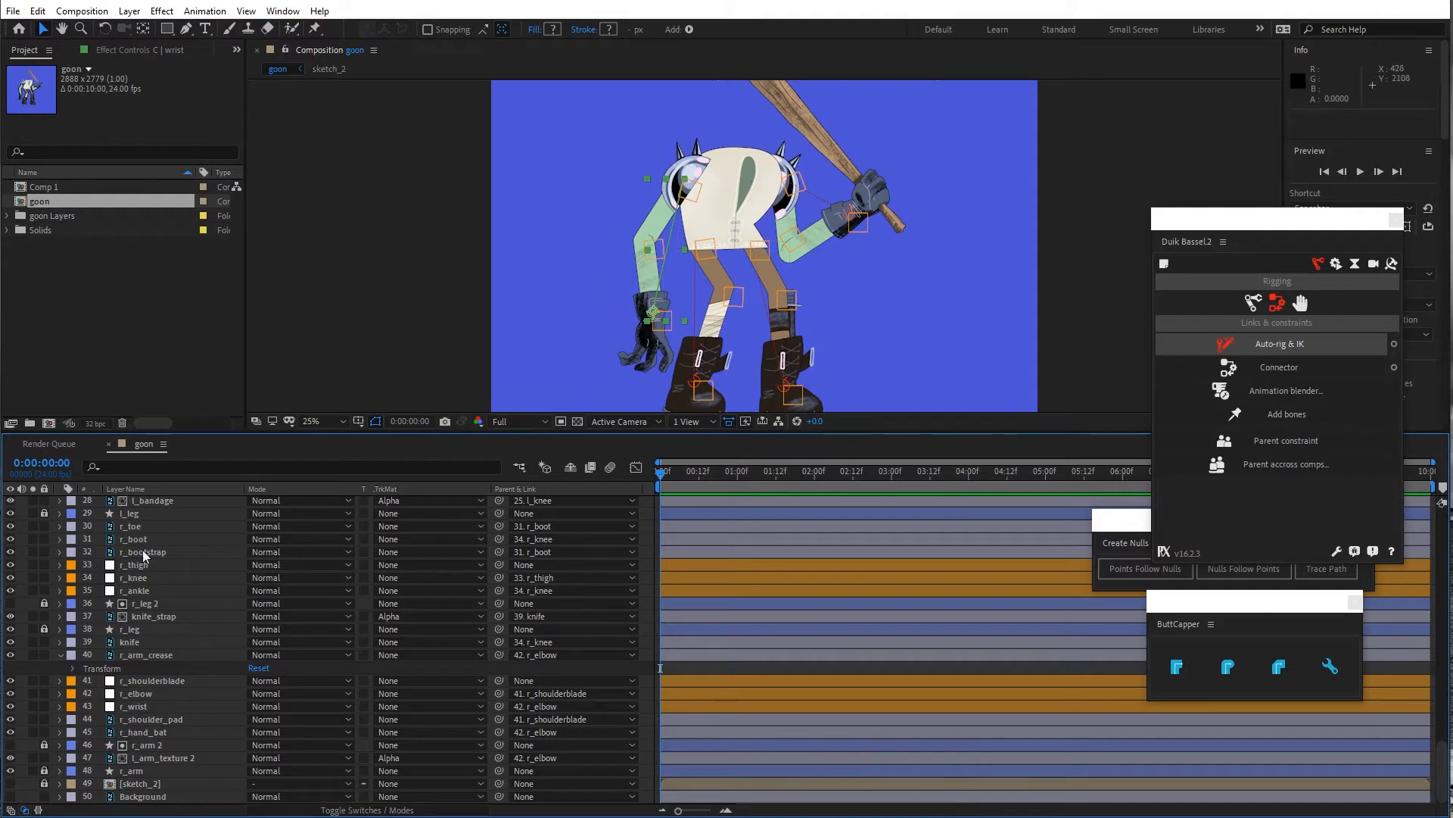
{"action": "scroll", "coordinate": [89, 580], "scroll_direction": "up", "scroll_amount": 3}
{"action": "scroll", "coordinate": [119, 735], "scroll_direction": "up", "scroll_amount": 6}
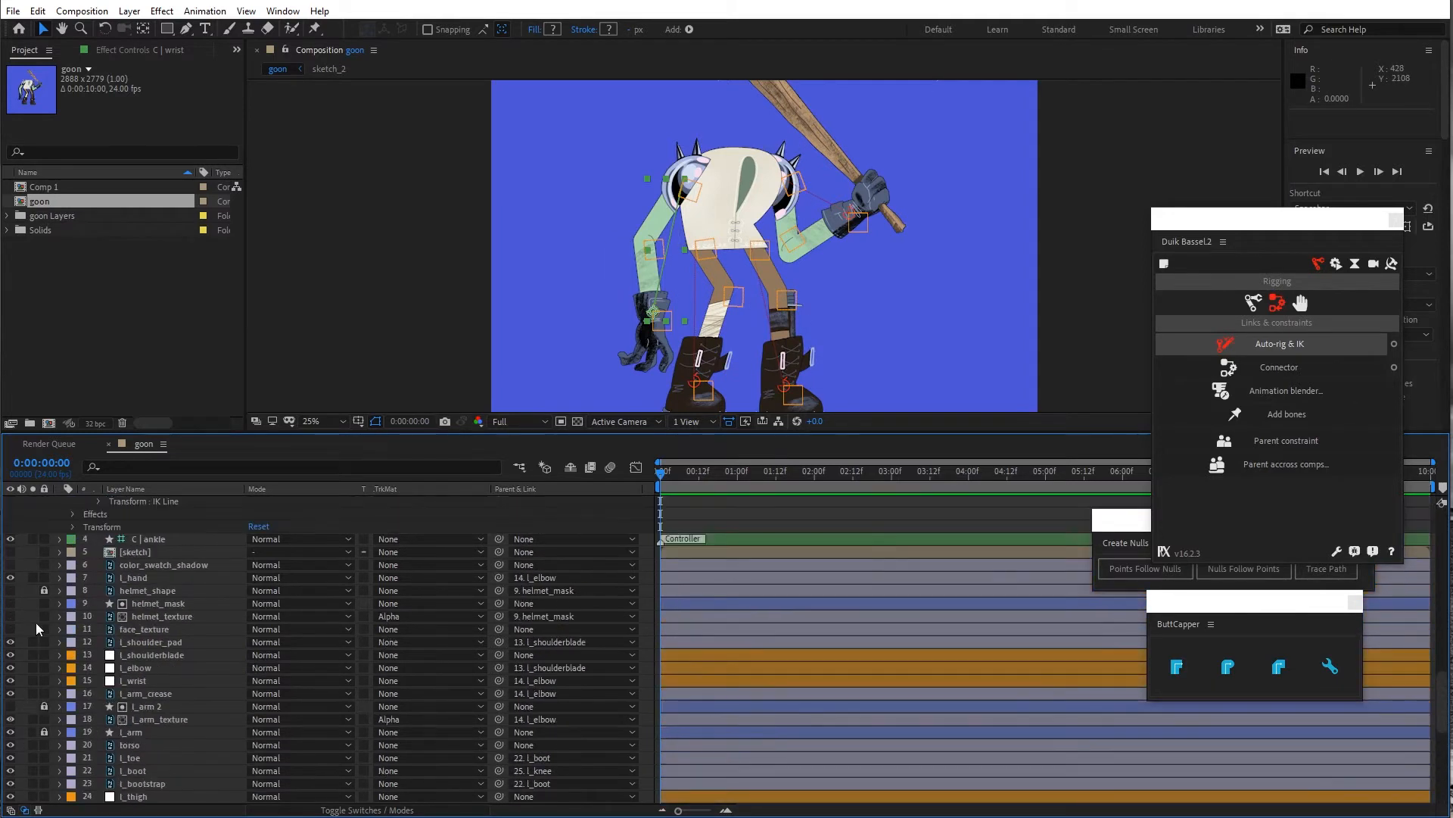
{"action": "left_click", "coordinate": [10, 604]}
{"action": "left_click", "coordinate": [10, 603]}
{"action": "left_click", "coordinate": [11, 616]}
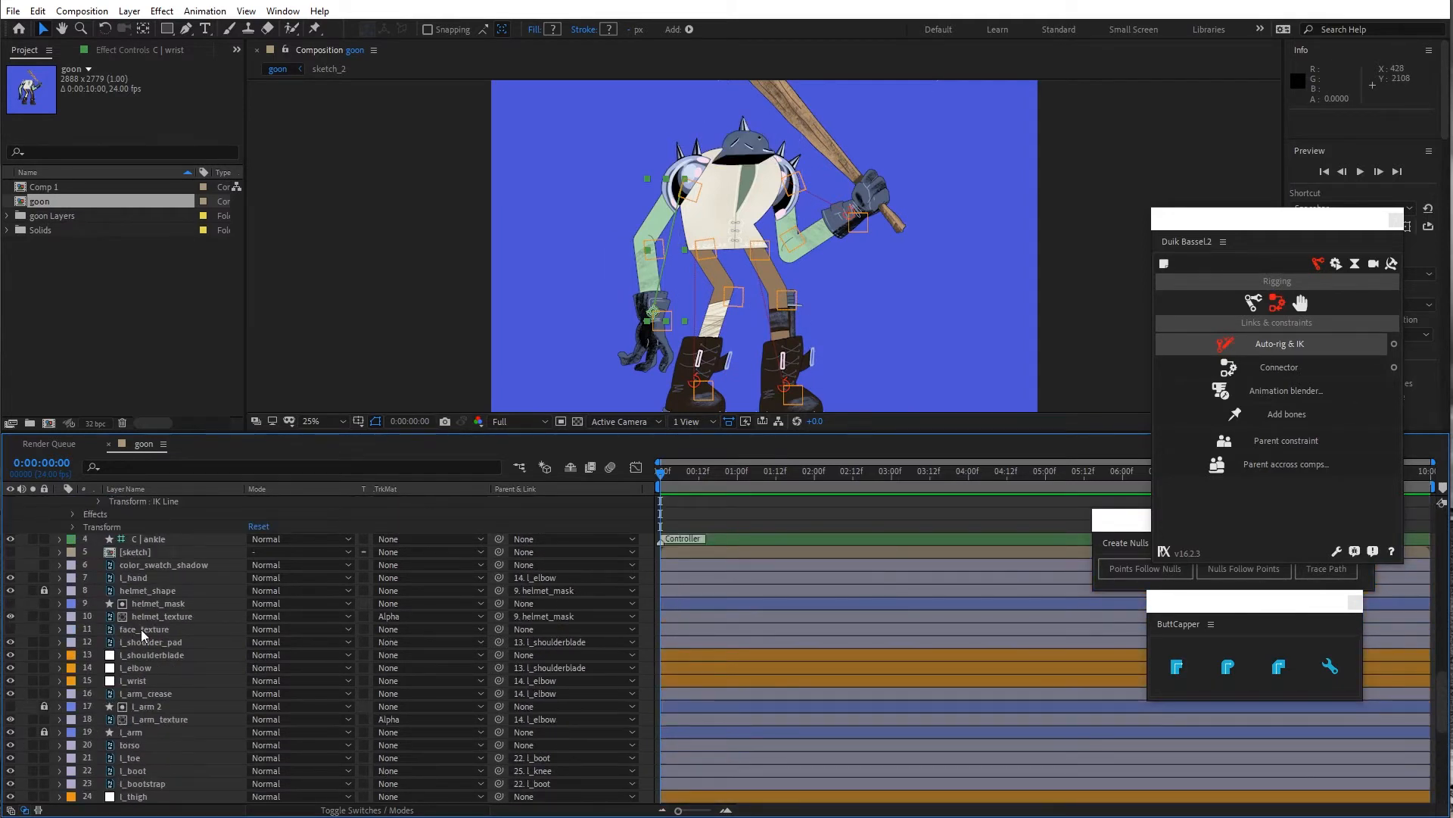
{"action": "scroll", "coordinate": [121, 615], "scroll_direction": "up", "scroll_amount": 2}
{"action": "left_click", "coordinate": [10, 629]}
{"action": "scroll", "coordinate": [728, 125], "scroll_direction": "up", "scroll_amount": 2}
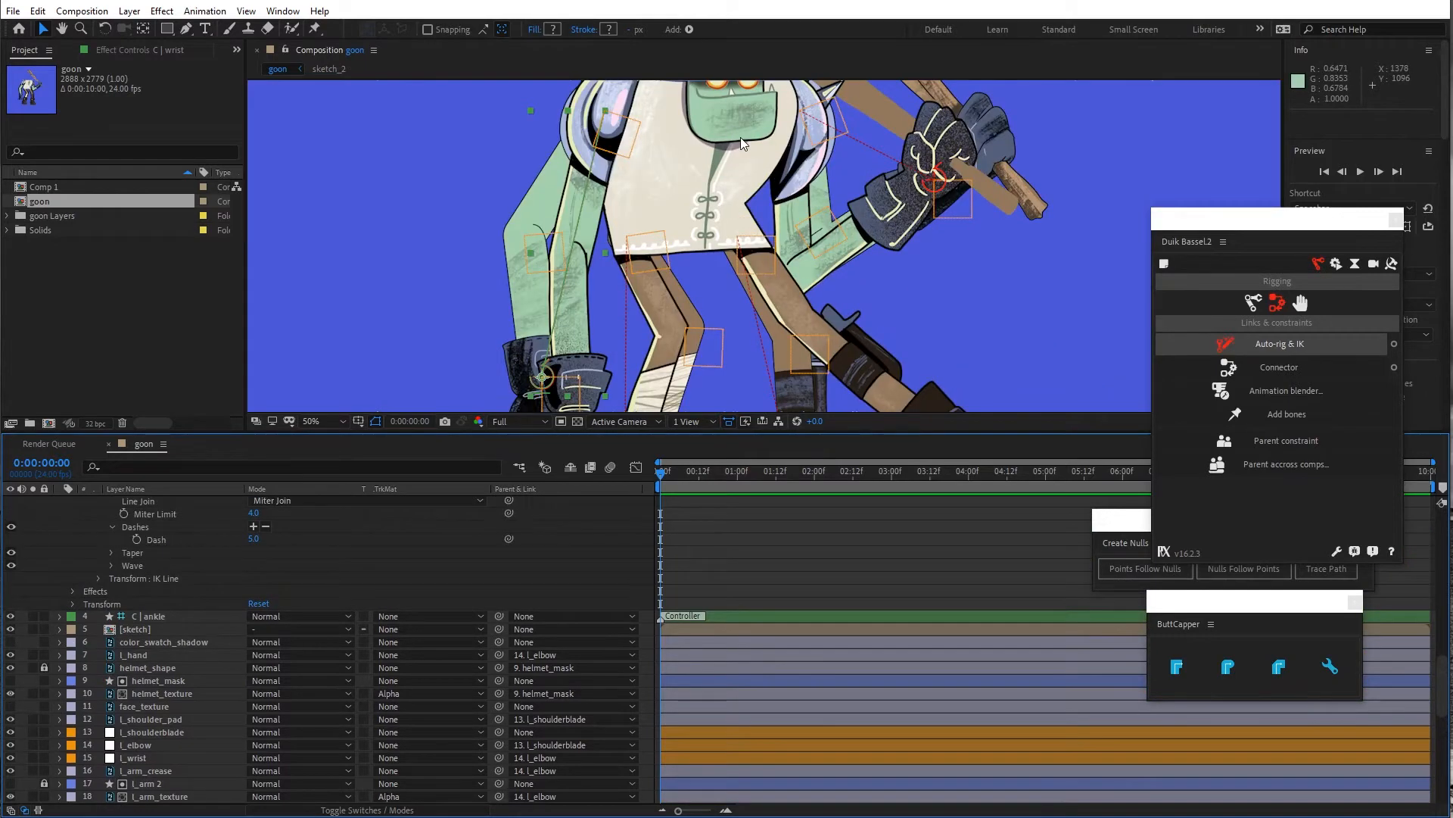
Create a shape layer directly above [sketch] and draw a rounded rectangle about 212 × 271 over the goon's face
{"action": "scroll", "coordinate": [740, 137], "scroll_direction": "up", "scroll_amount": 2}
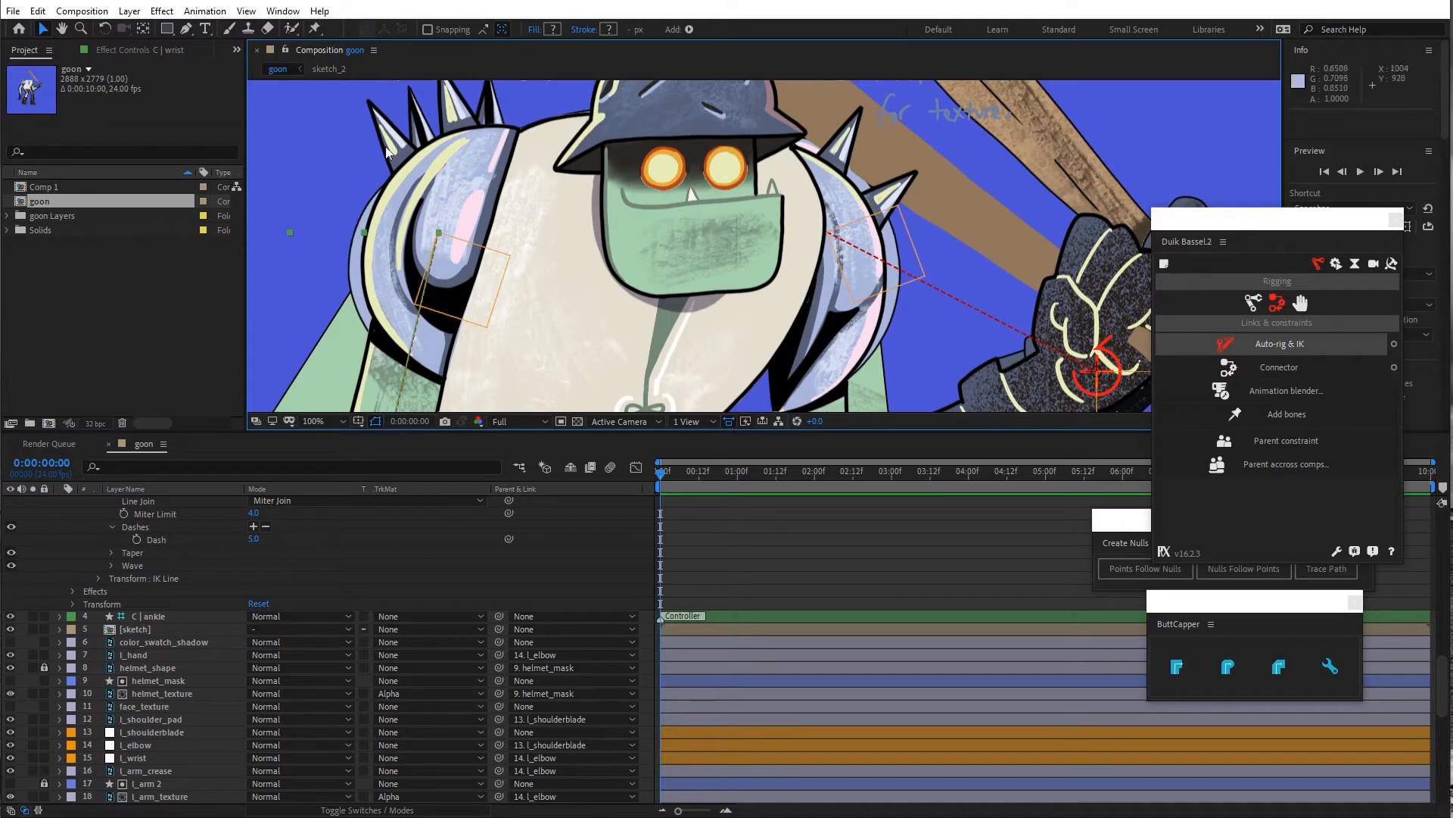
{"action": "left_click_drag", "start_coordinate": [166, 29], "coordinate": [207, 47]}
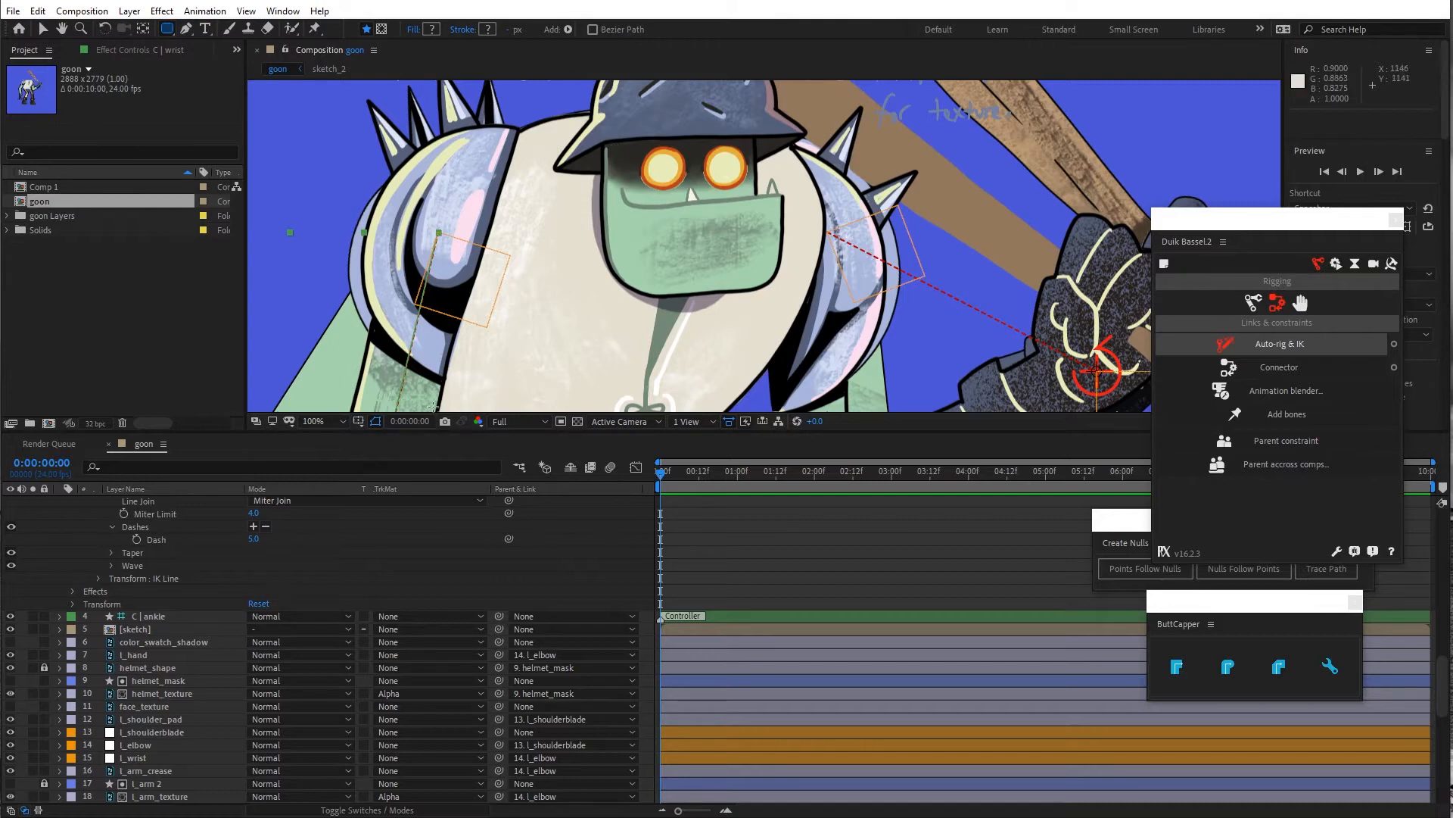
{"action": "left_click", "coordinate": [156, 629]}
{"action": "left_click", "coordinate": [137, 11]}
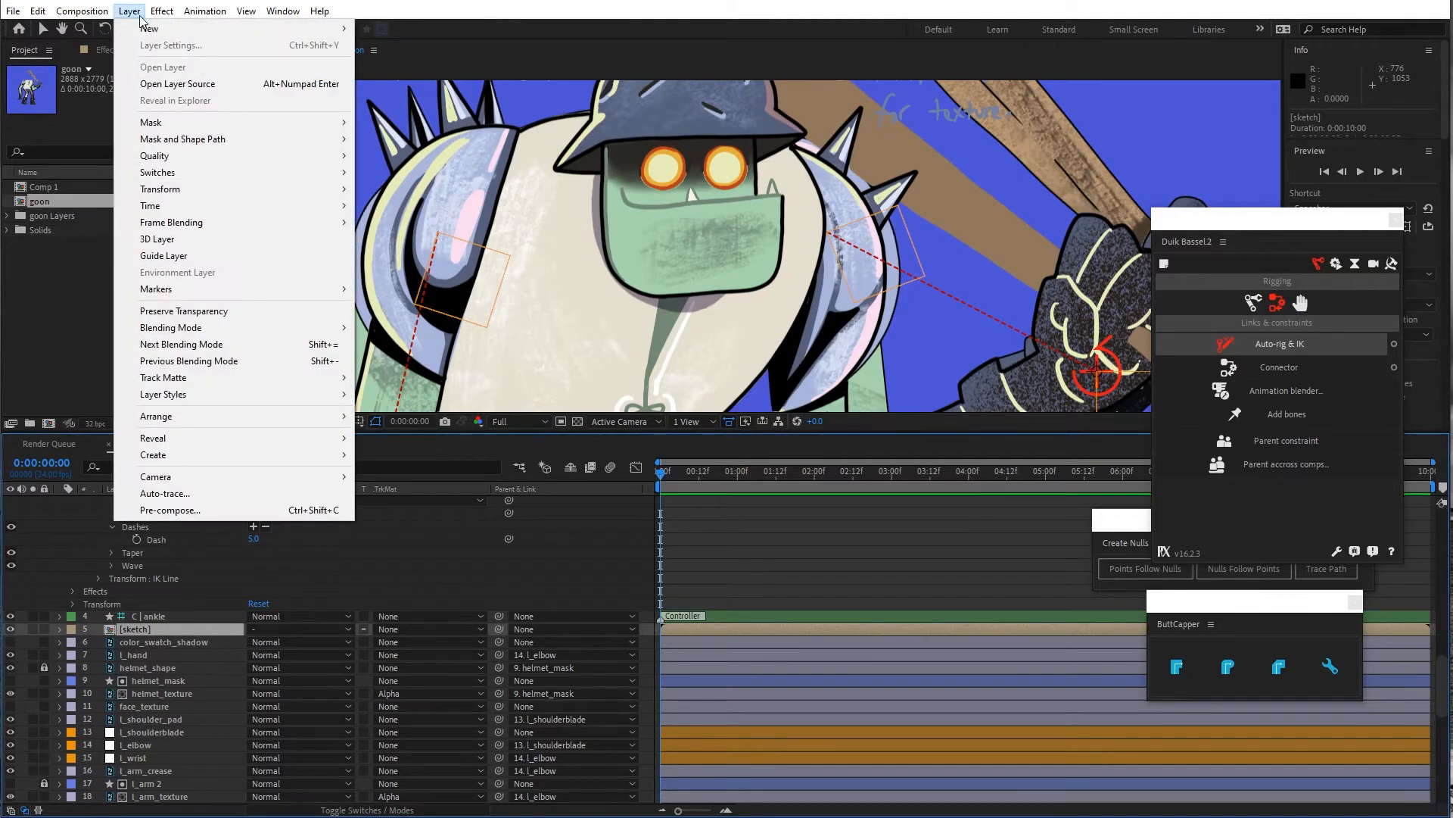
{"action": "mouse_move", "coordinate": [227, 28]}
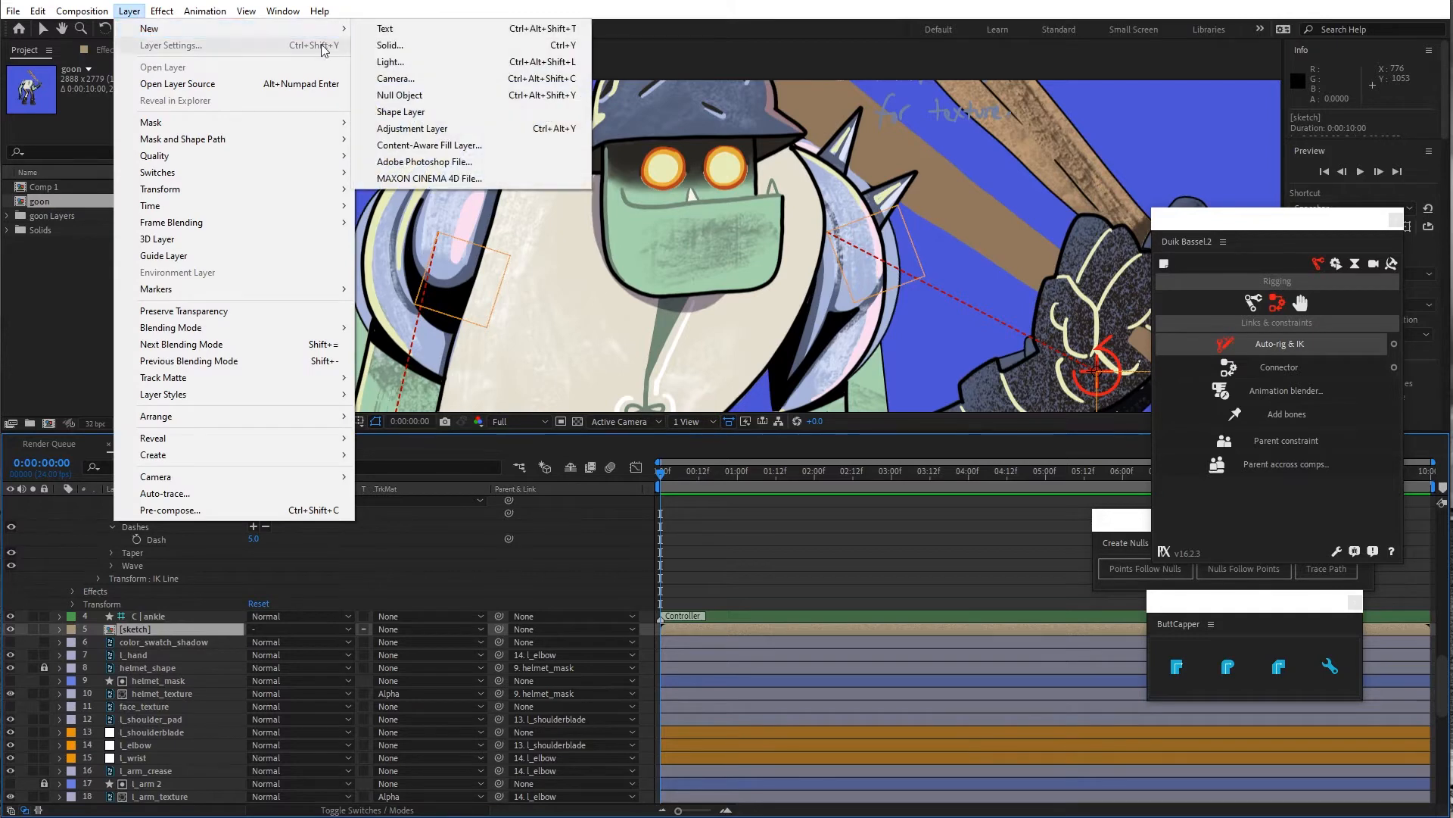
{"action": "left_click", "coordinate": [444, 110]}
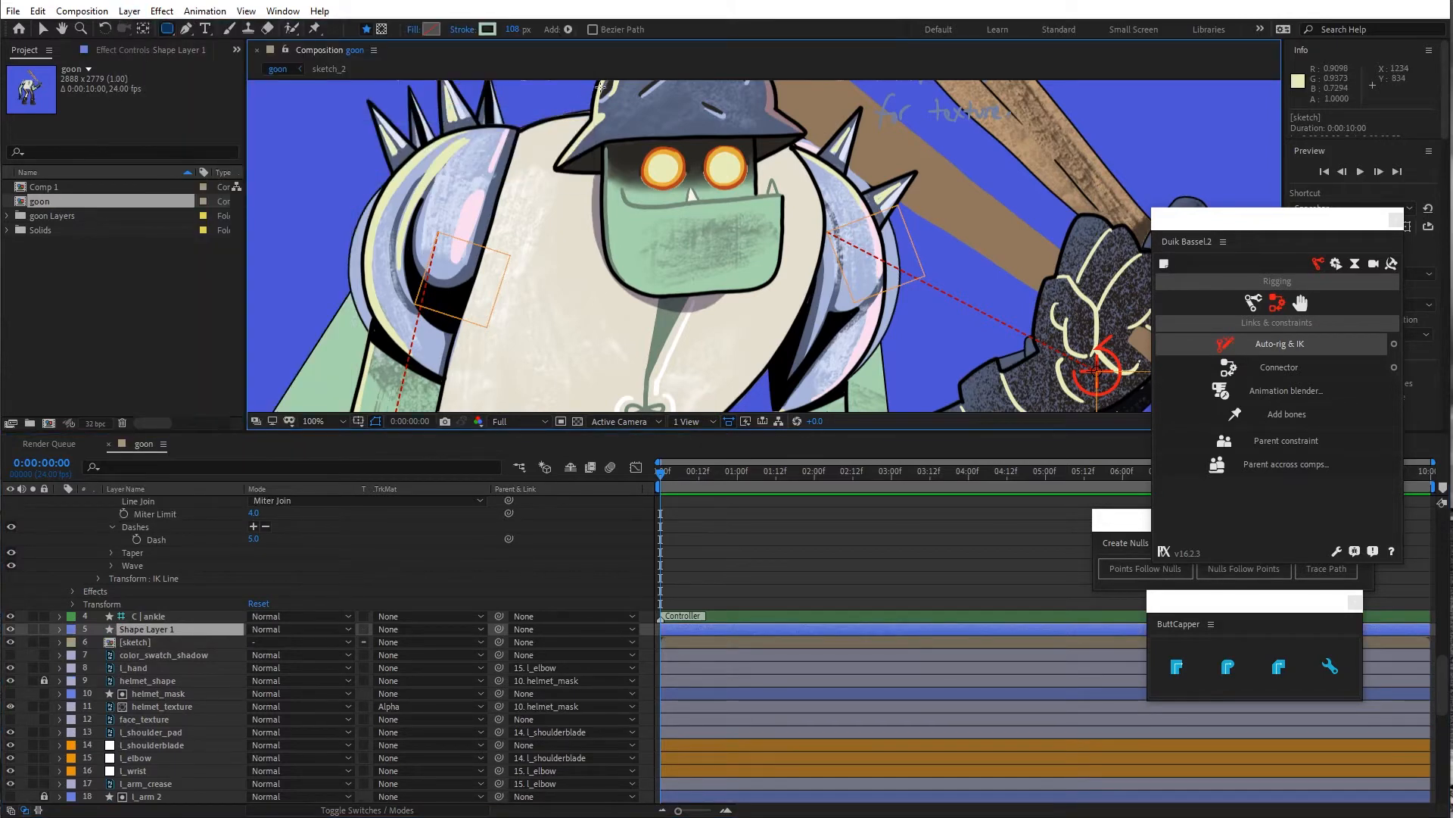
{"action": "left_click_drag", "start_coordinate": [601, 88], "coordinate": [762, 293]}
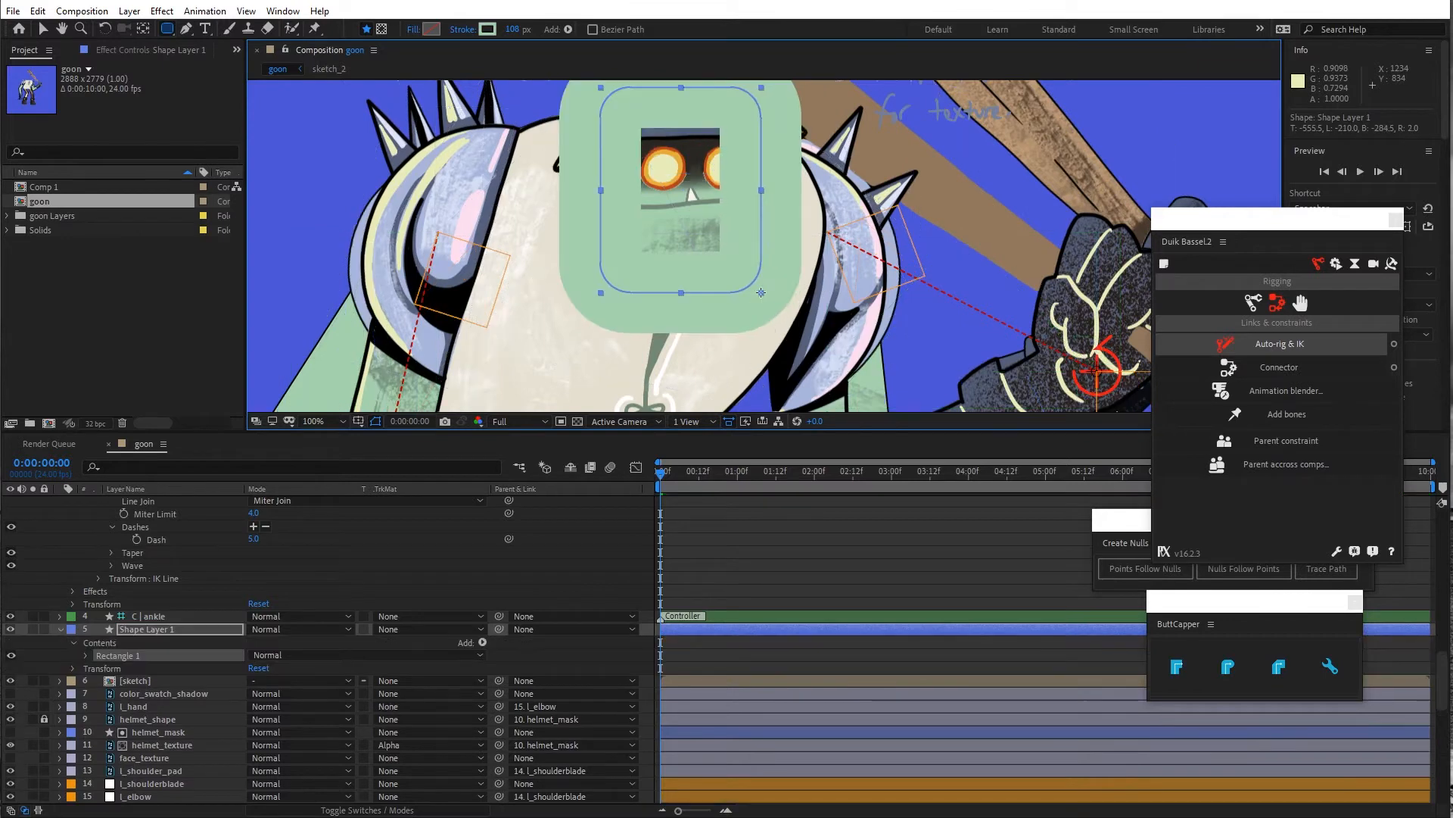
Make the face rectangle's stroke black by sampling the dark shadow on the shoulder pad
{"action": "left_click", "coordinate": [486, 29]}
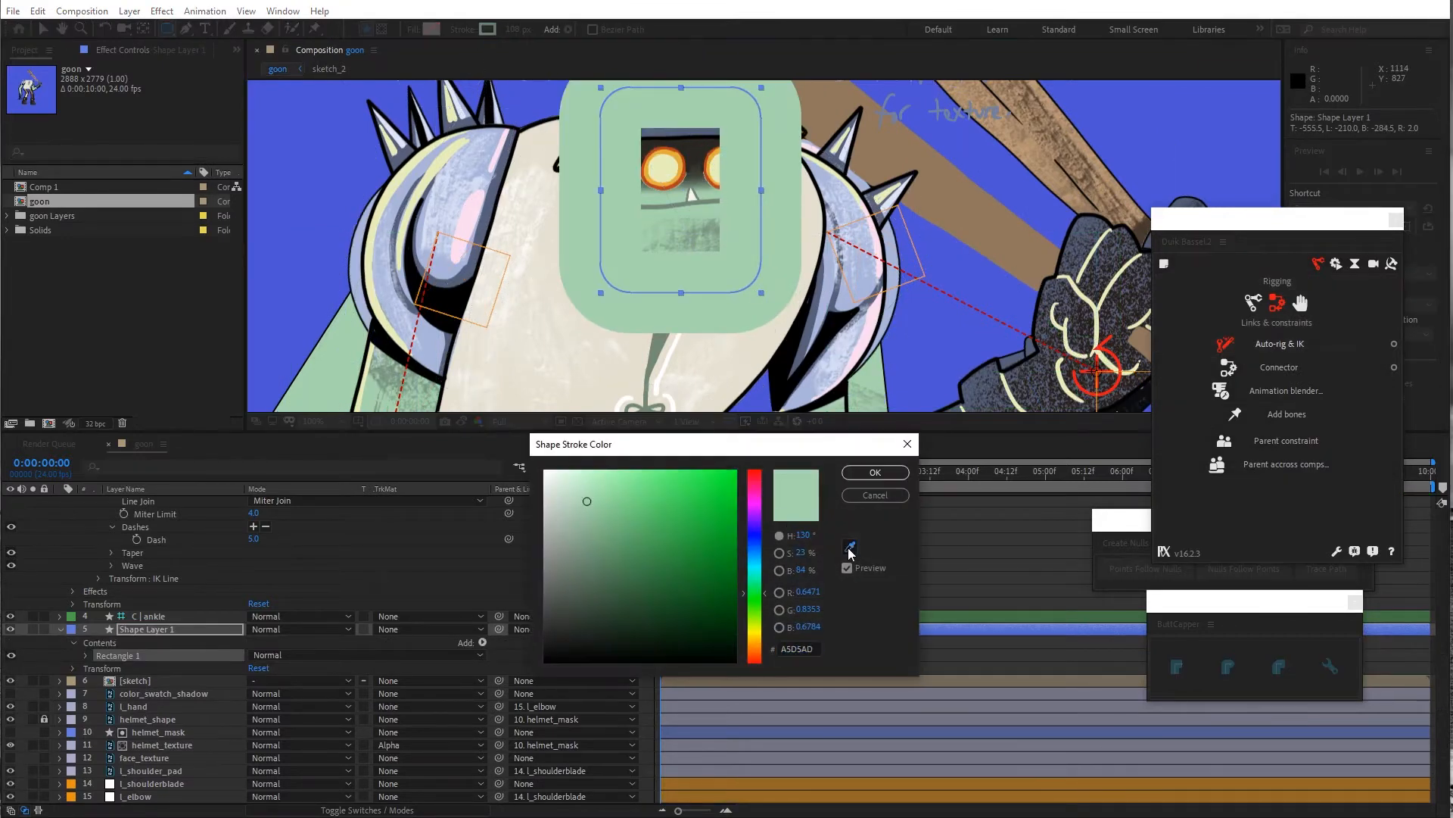
{"action": "left_click", "coordinate": [849, 546]}
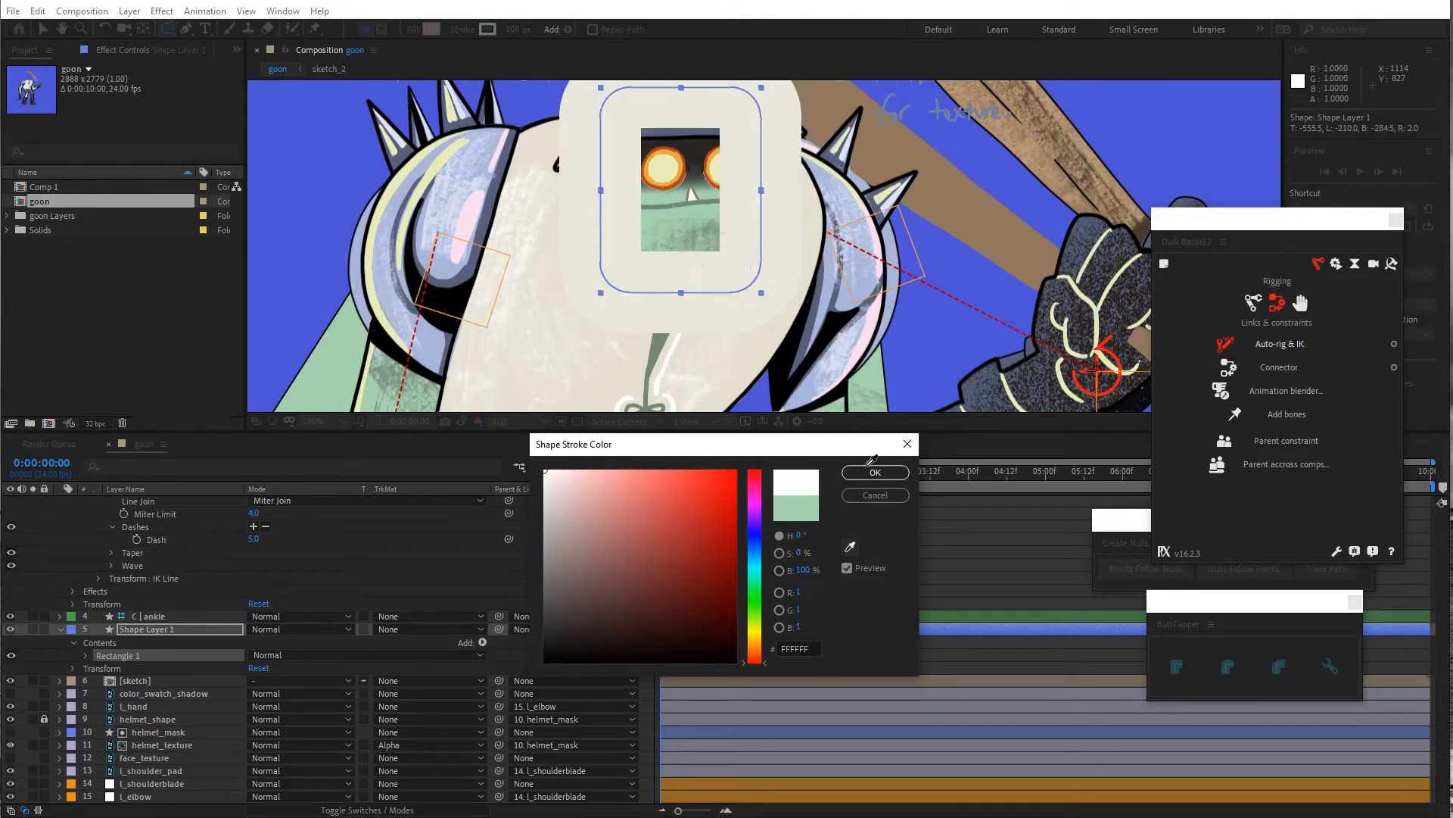
{"action": "left_click", "coordinate": [465, 295]}
{"action": "left_click", "coordinate": [875, 471]}
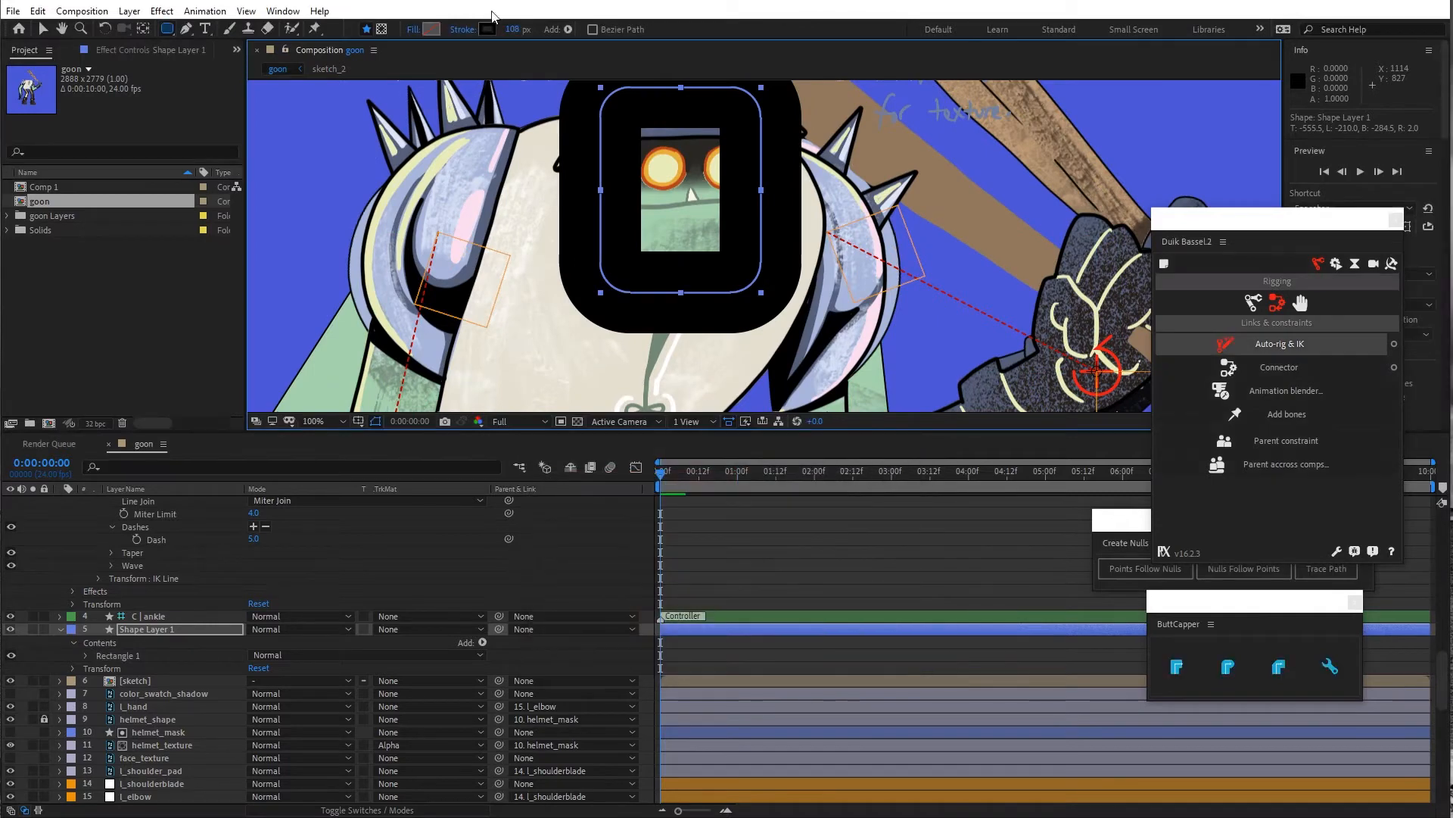
Set the face rectangle's stroke width to 5 px to match the sketch outline, and deselect the layer
{"action": "left_click", "coordinate": [511, 30]}
{"action": "type", "text": "2"}
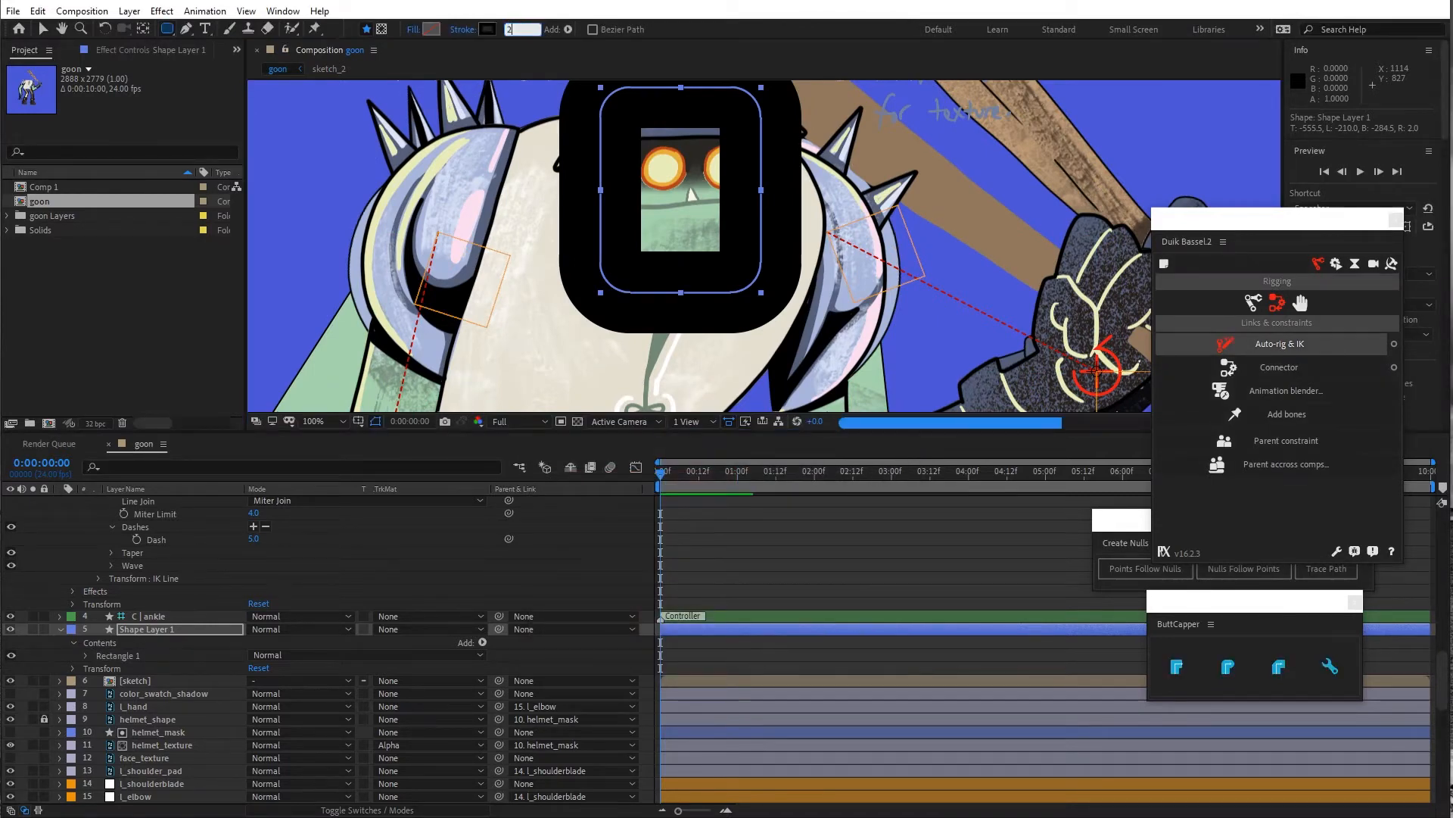
{"action": "key", "text": "Return"}
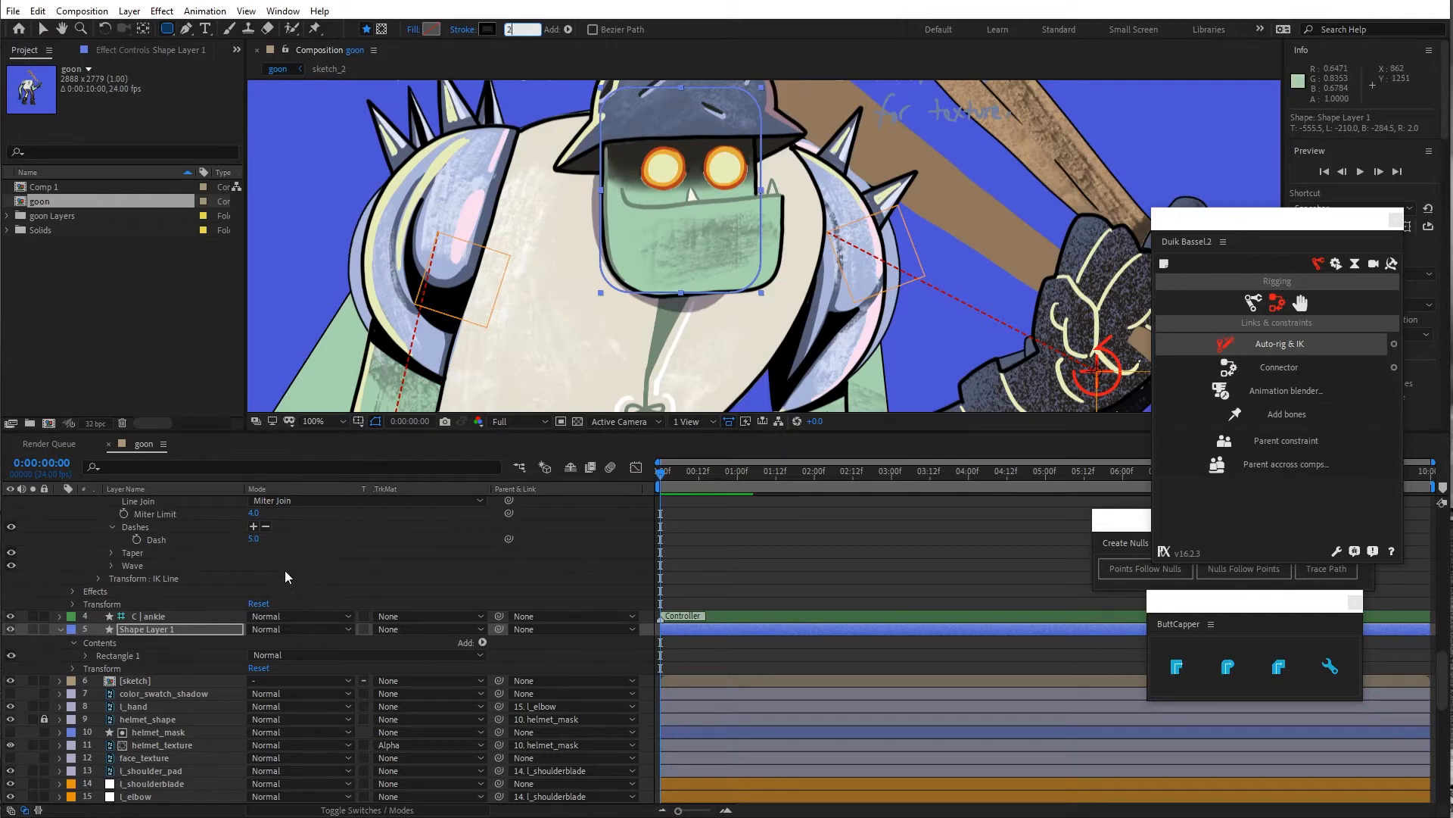
{"action": "left_click", "coordinate": [199, 679]}
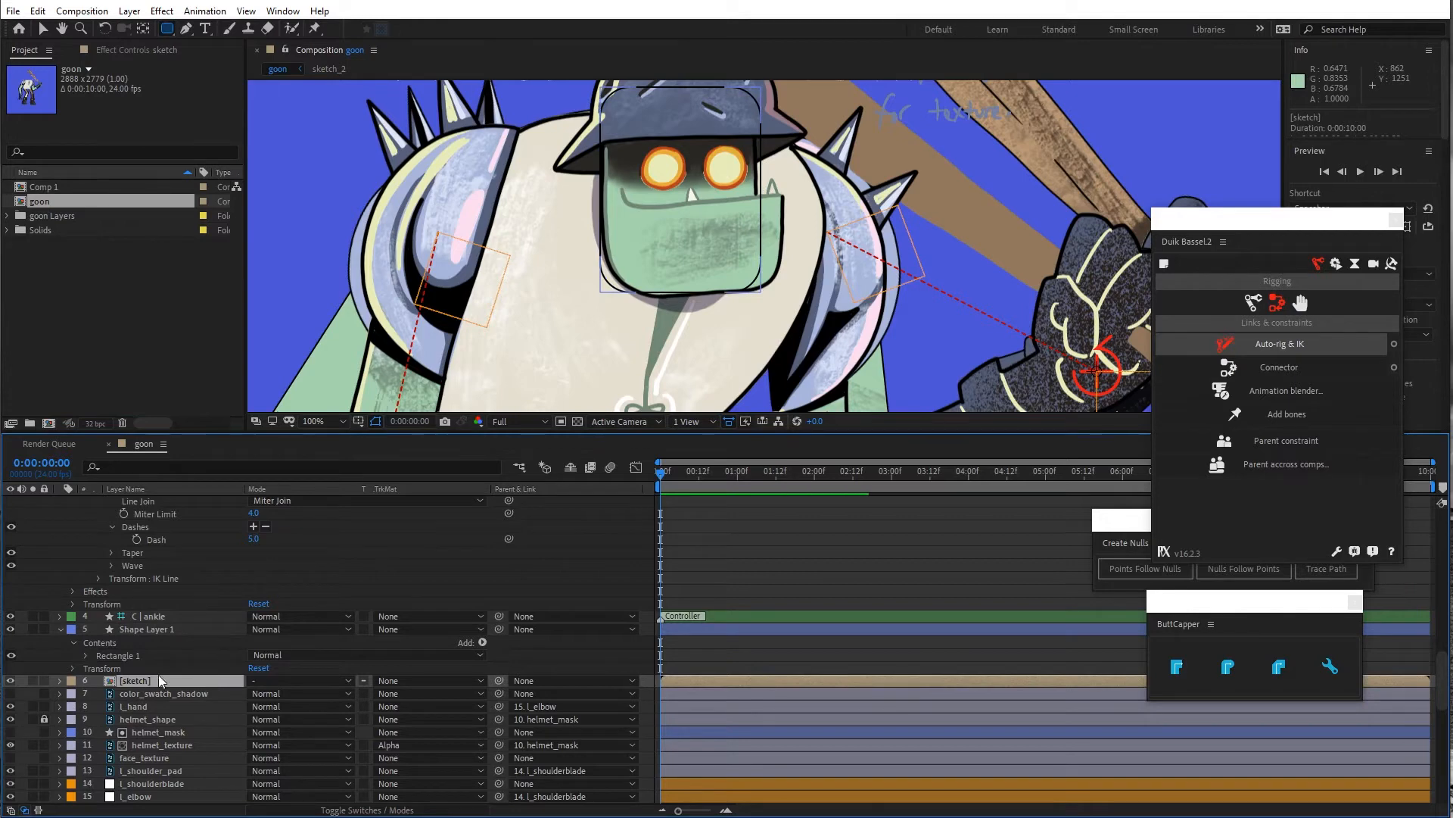
{"action": "left_click", "coordinate": [165, 629]}
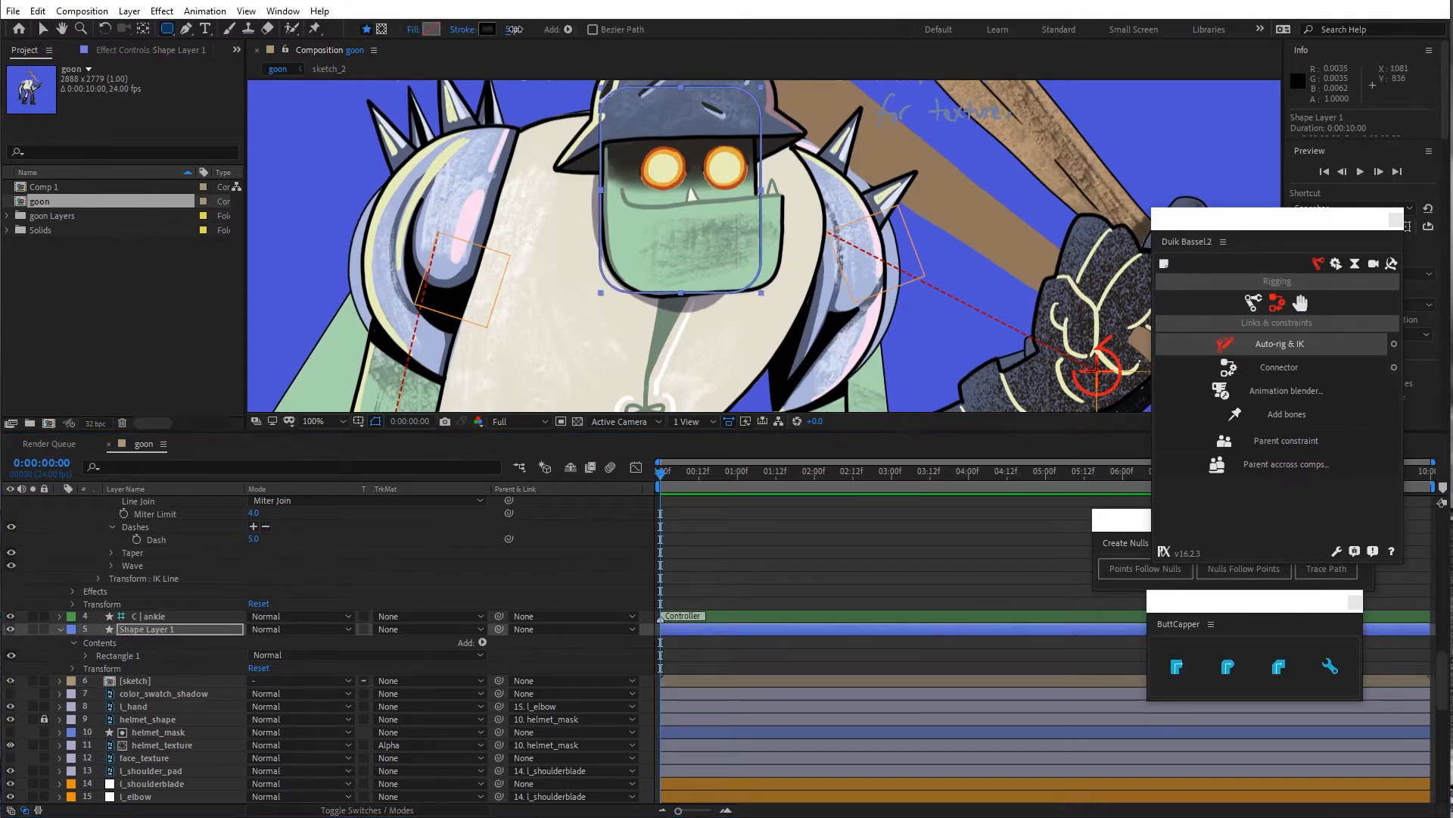
{"action": "left_click_drag", "start_coordinate": [516, 29], "coordinate": [514, 29]}
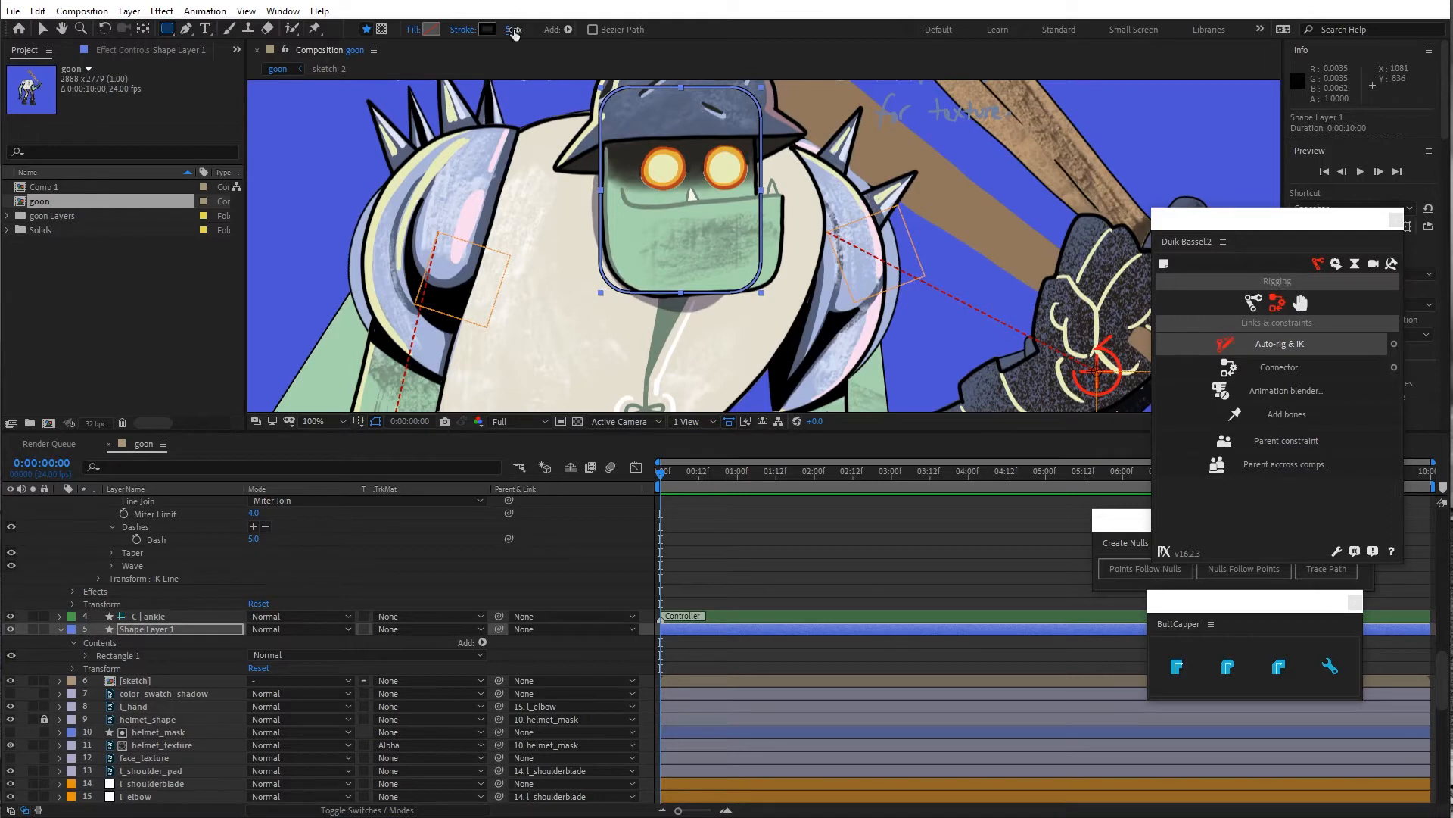
{"action": "left_click", "coordinate": [560, 561]}
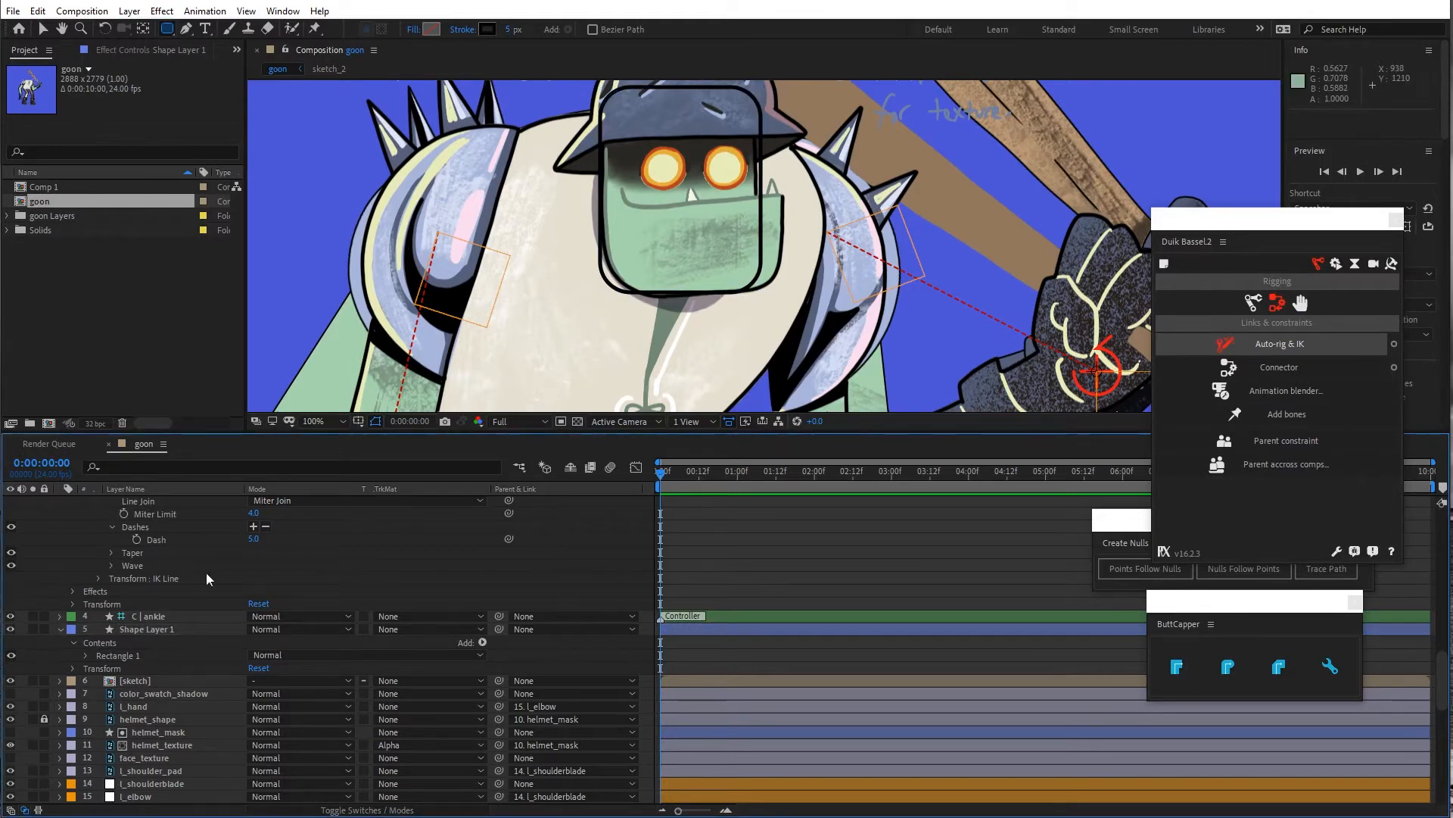
Set the roundness of Shape Layer 1's rectangle path to 73
{"action": "left_click", "coordinate": [85, 656]}
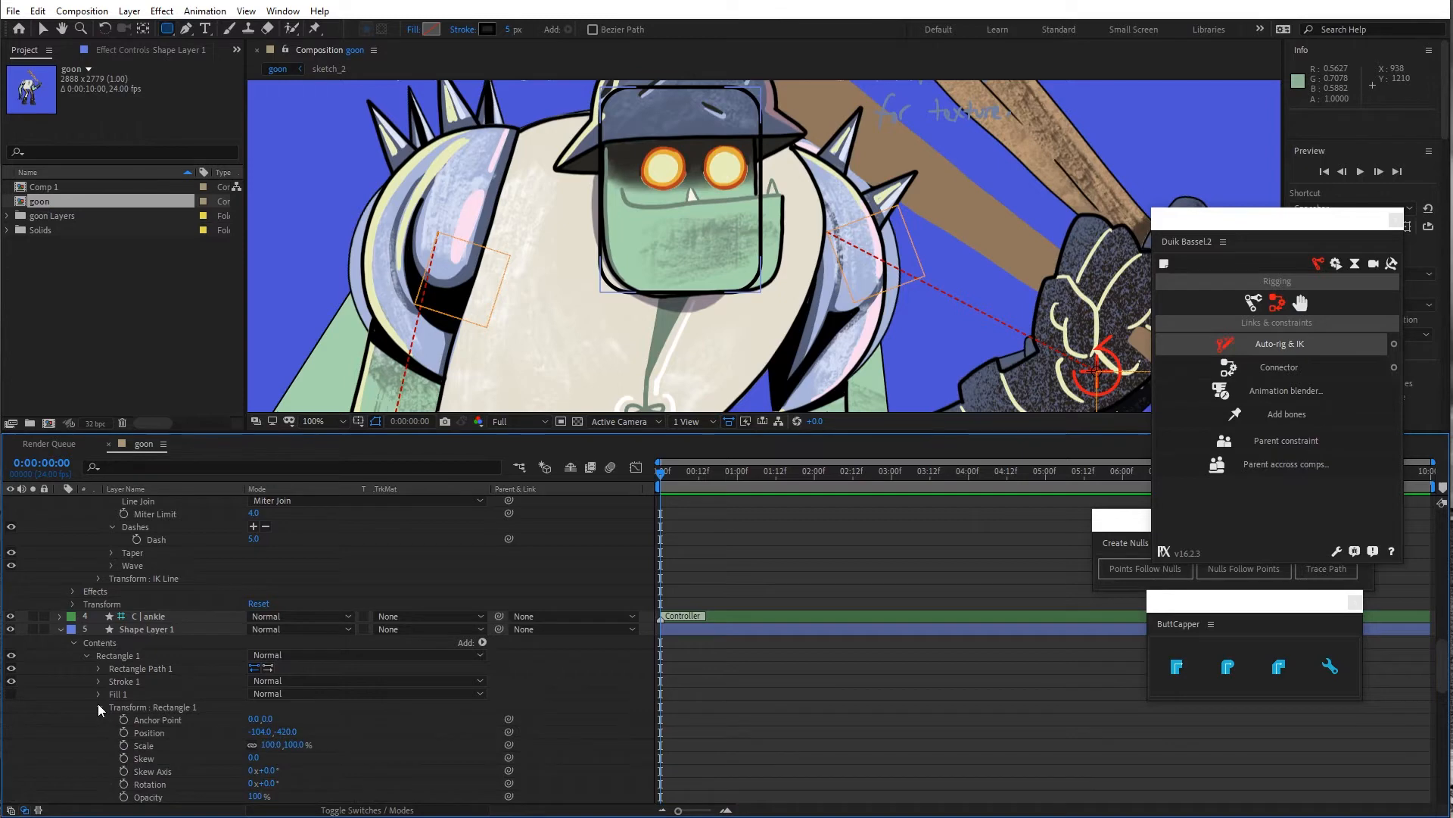
{"action": "left_click", "coordinate": [99, 669]}
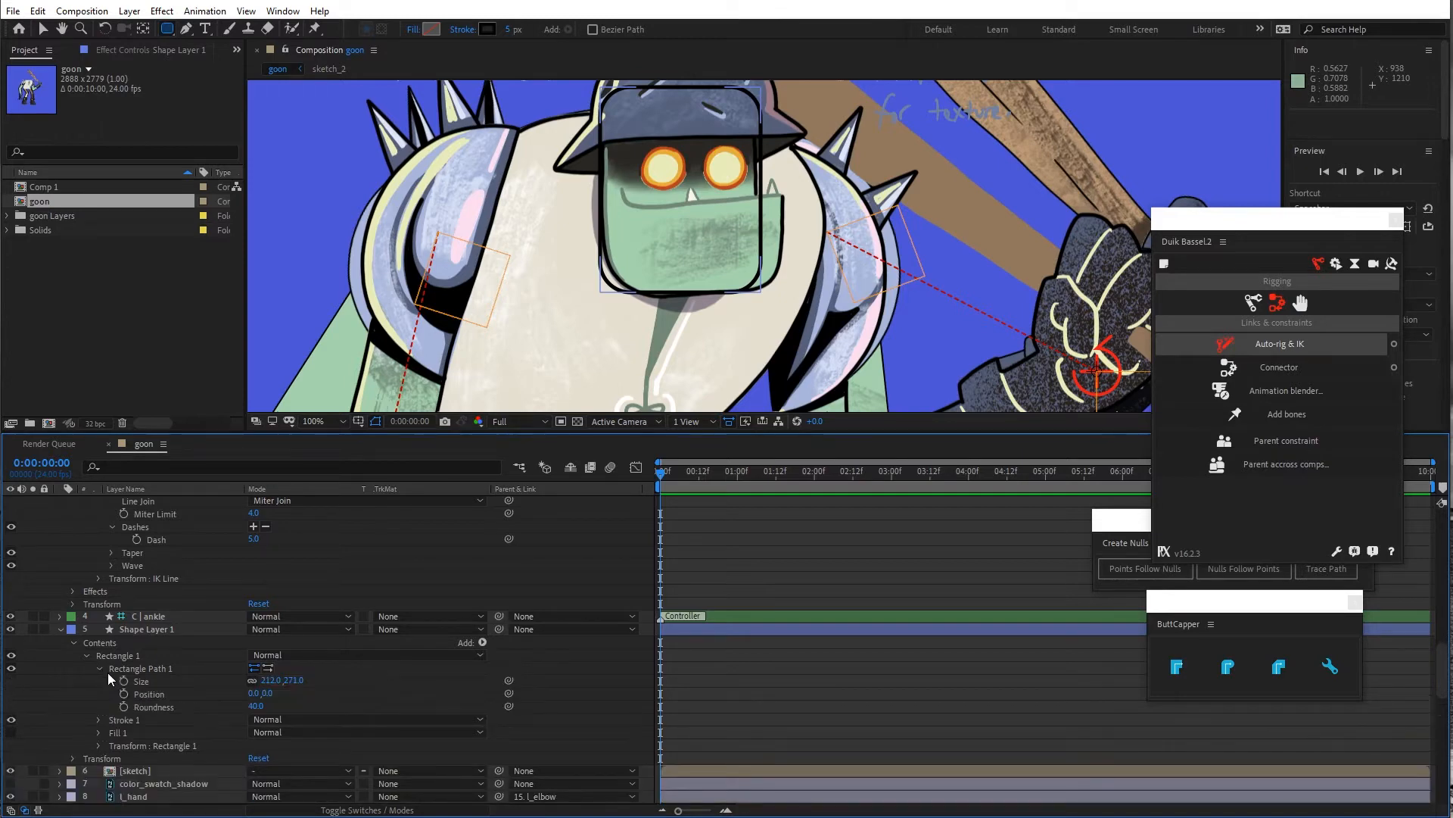
{"action": "left_click_drag", "start_coordinate": [261, 704], "coordinate": [281, 705]}
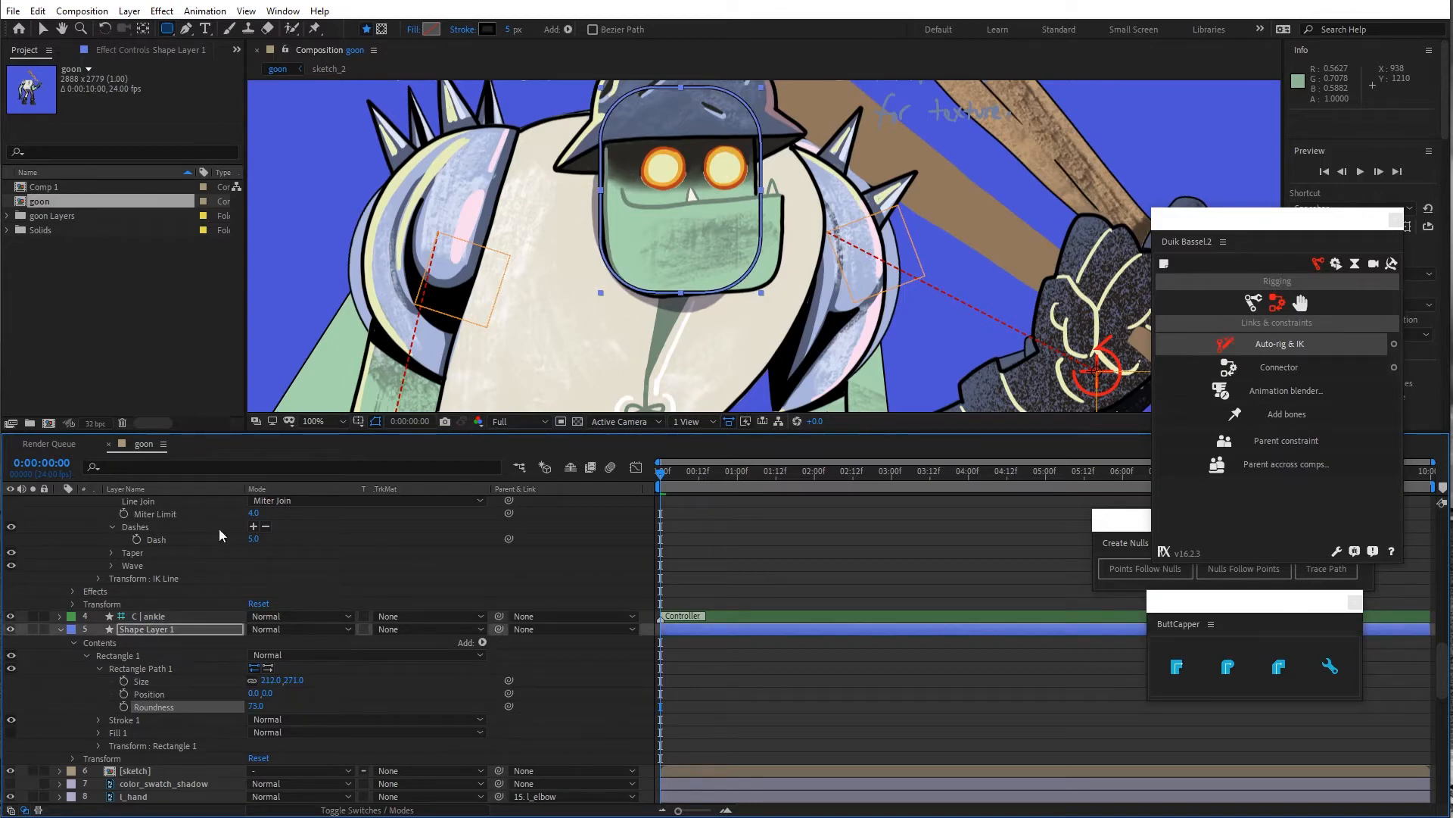
Set the face rectangle's fill to light green (A5D5AD) by sampling the sketched goon's skin
{"action": "left_click", "coordinate": [435, 31]}
{"action": "left_click", "coordinate": [849, 546]}
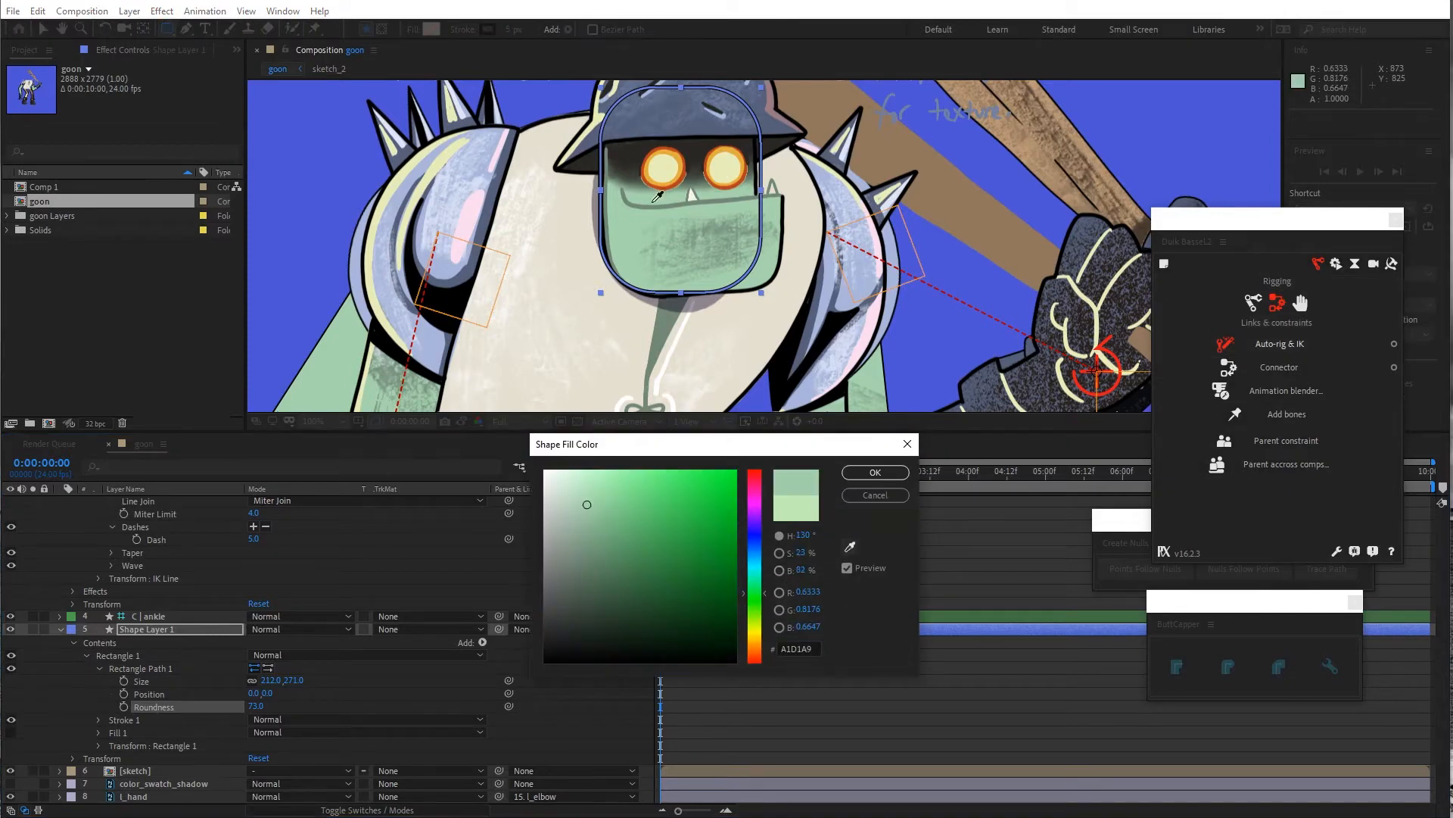
{"action": "left_click", "coordinate": [625, 227]}
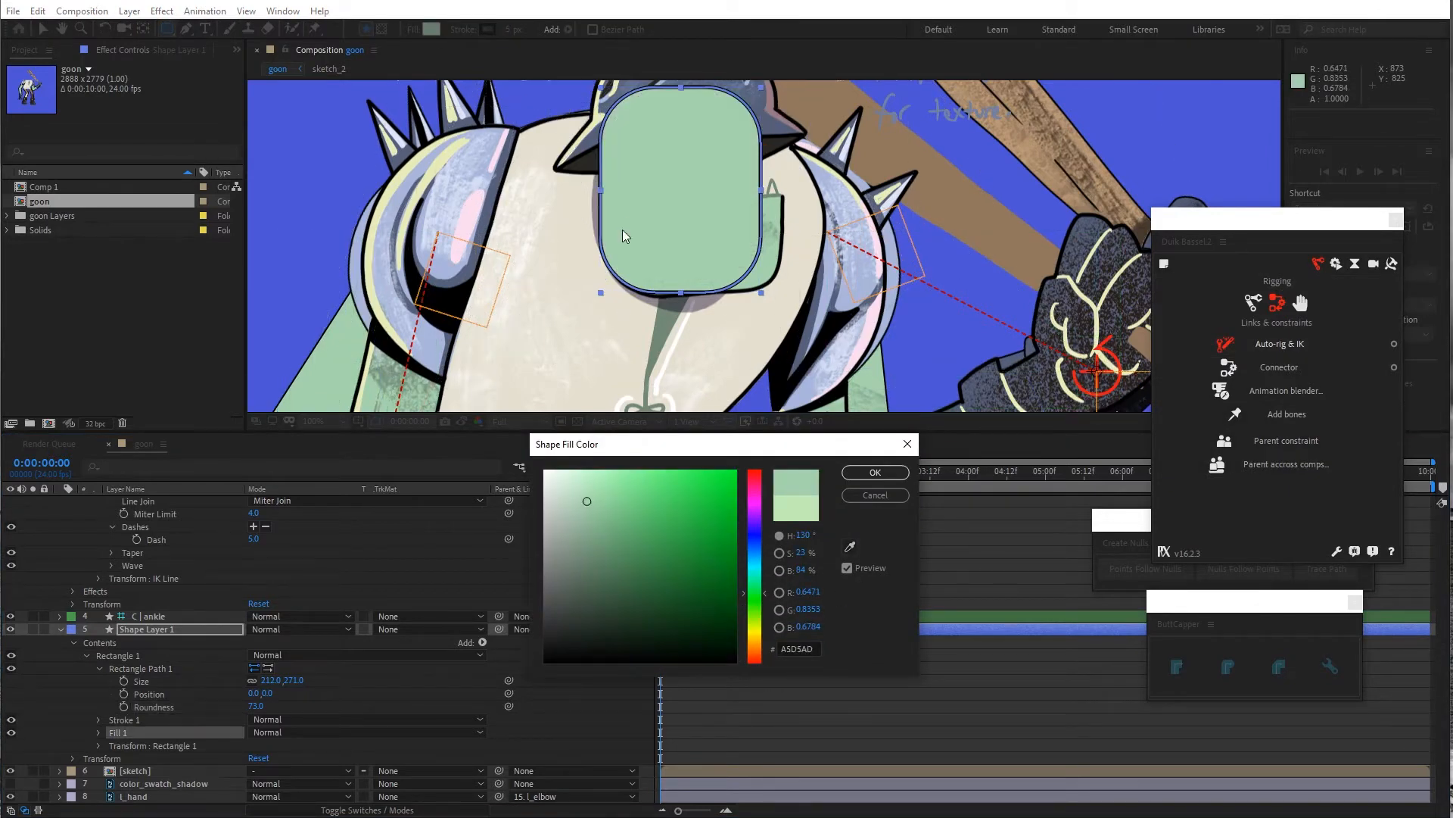
{"action": "left_click", "coordinate": [865, 473]}
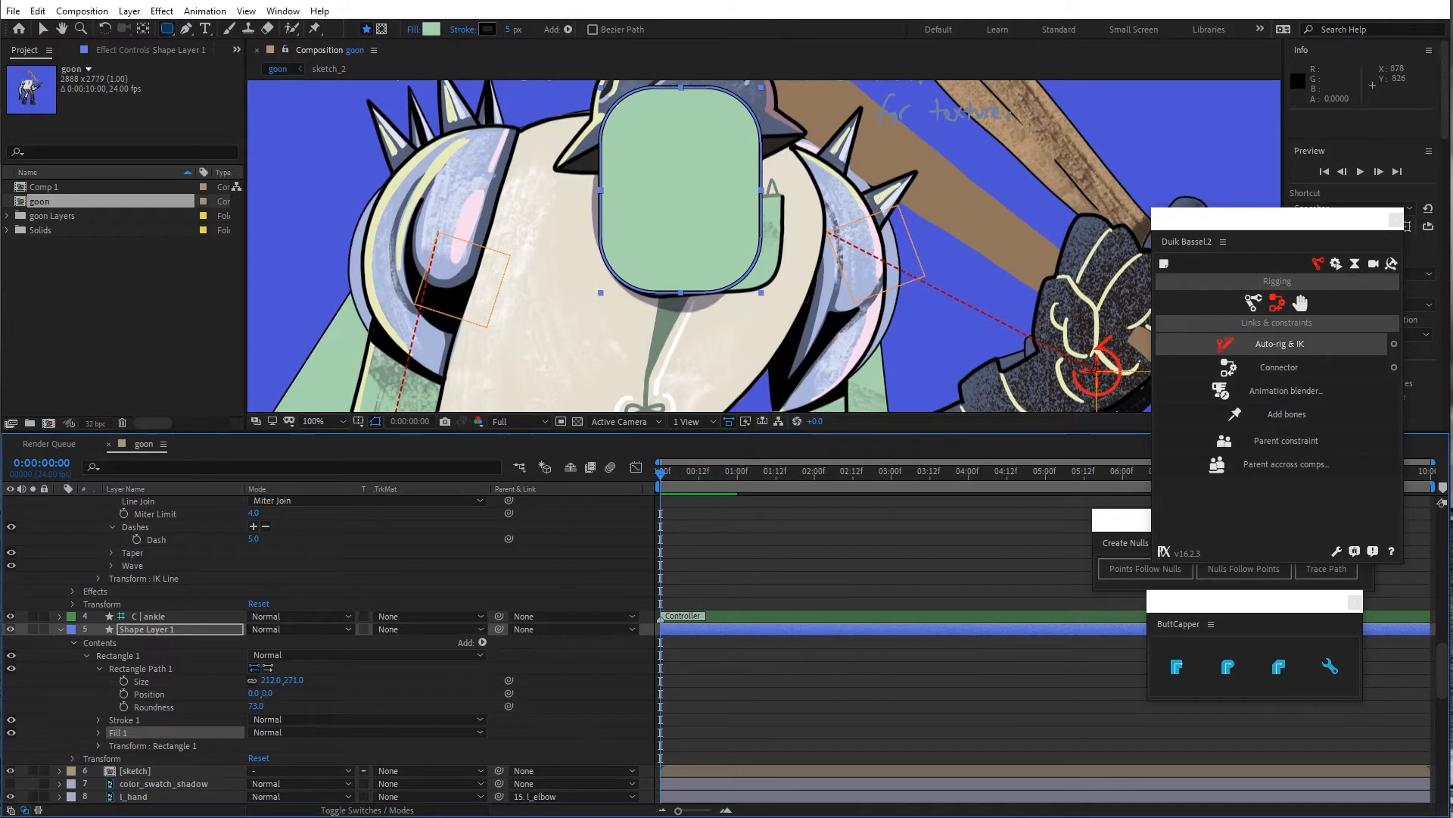
Rename the face shape layer Shape Layer 1 as head_base
{"action": "left_click", "coordinate": [43, 30]}
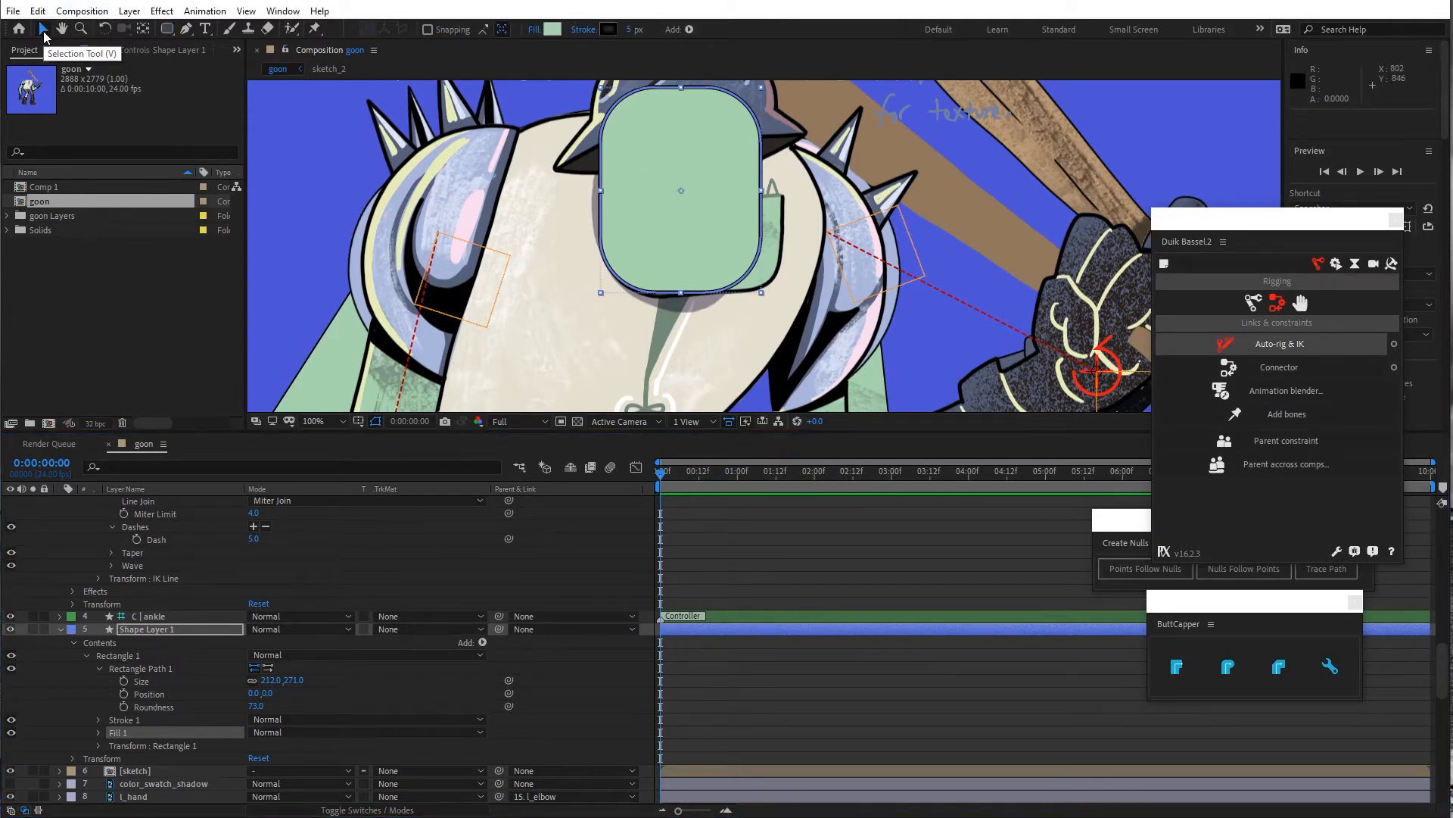
{"action": "left_click", "coordinate": [158, 629]}
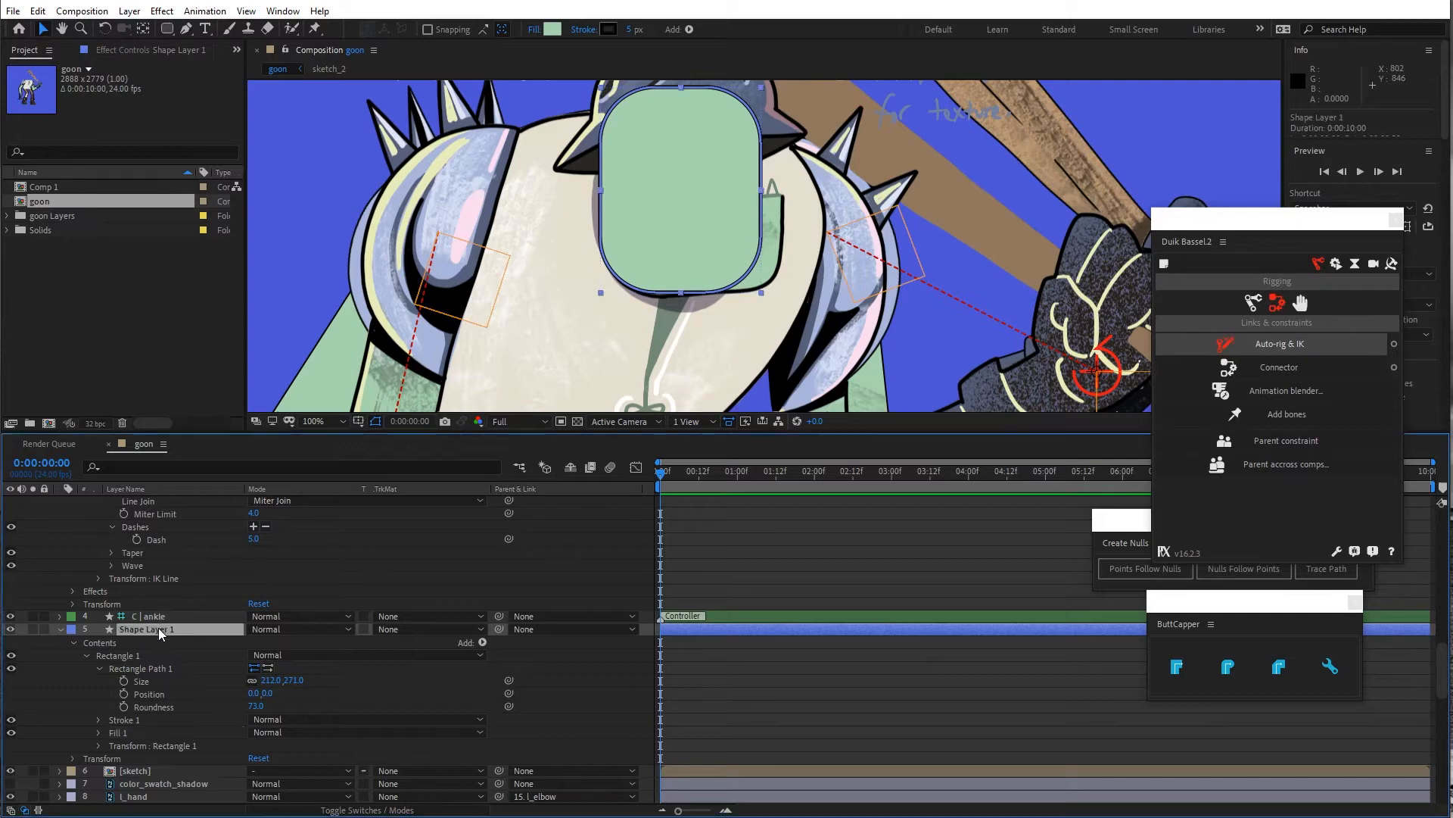
{"action": "key", "text": "Return"}
{"action": "type", "text": "head_base"}
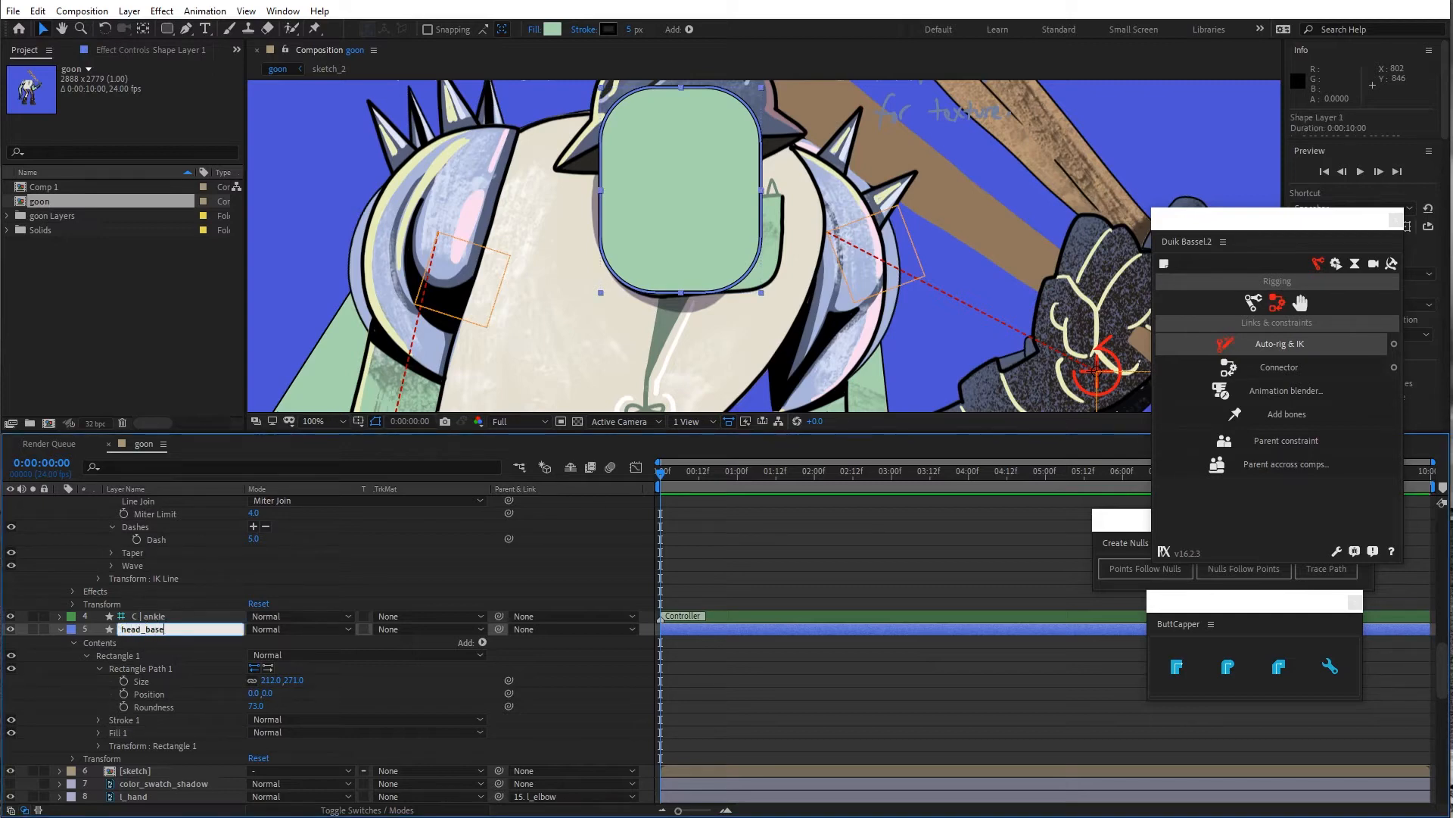
{"action": "left_click", "coordinate": [131, 770]}
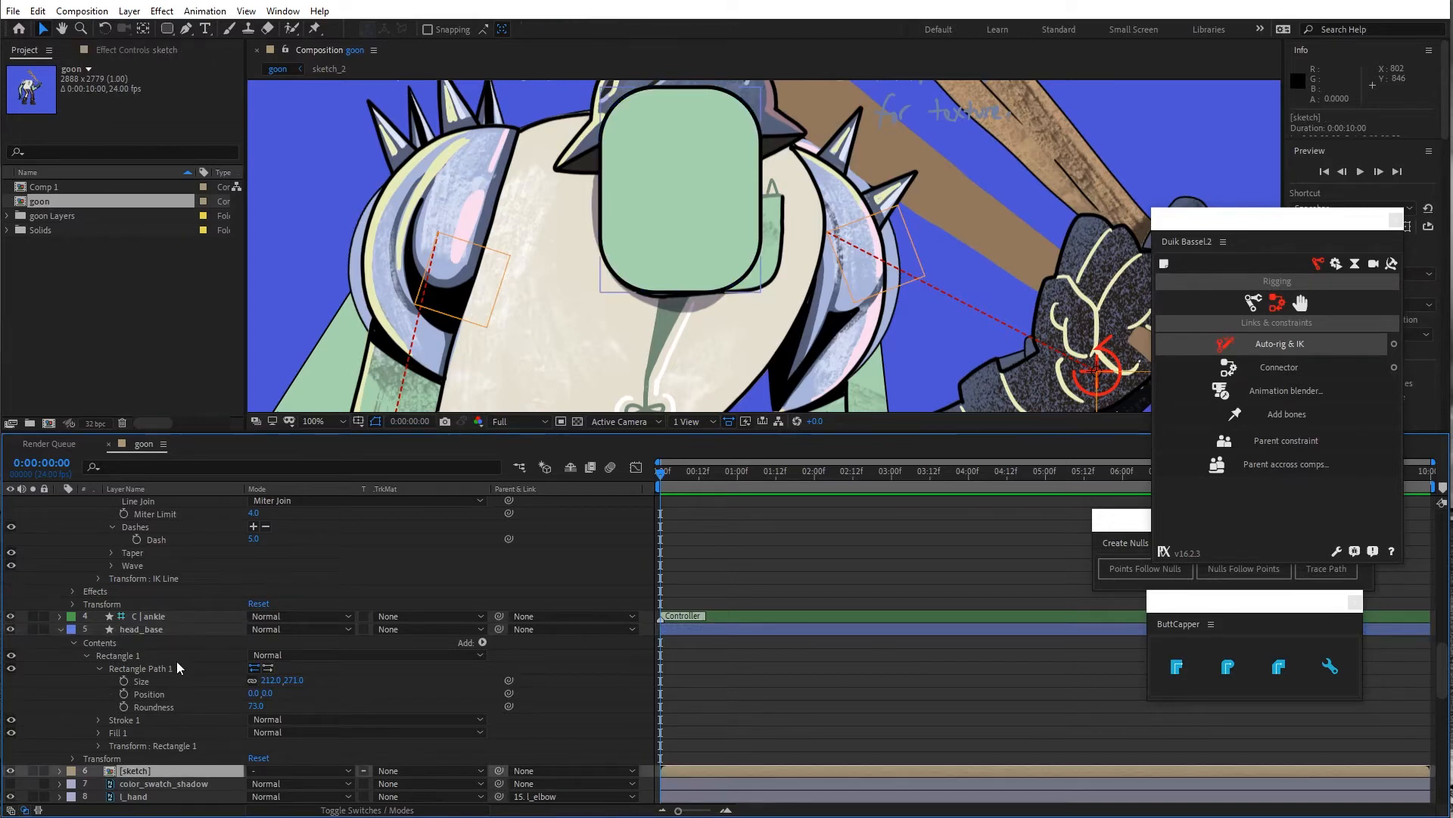
Collapse the head_base layer's properties and hide the layer so the sketched face is exposed
{"action": "left_click", "coordinate": [165, 632]}
{"action": "left_click", "coordinate": [59, 629]}
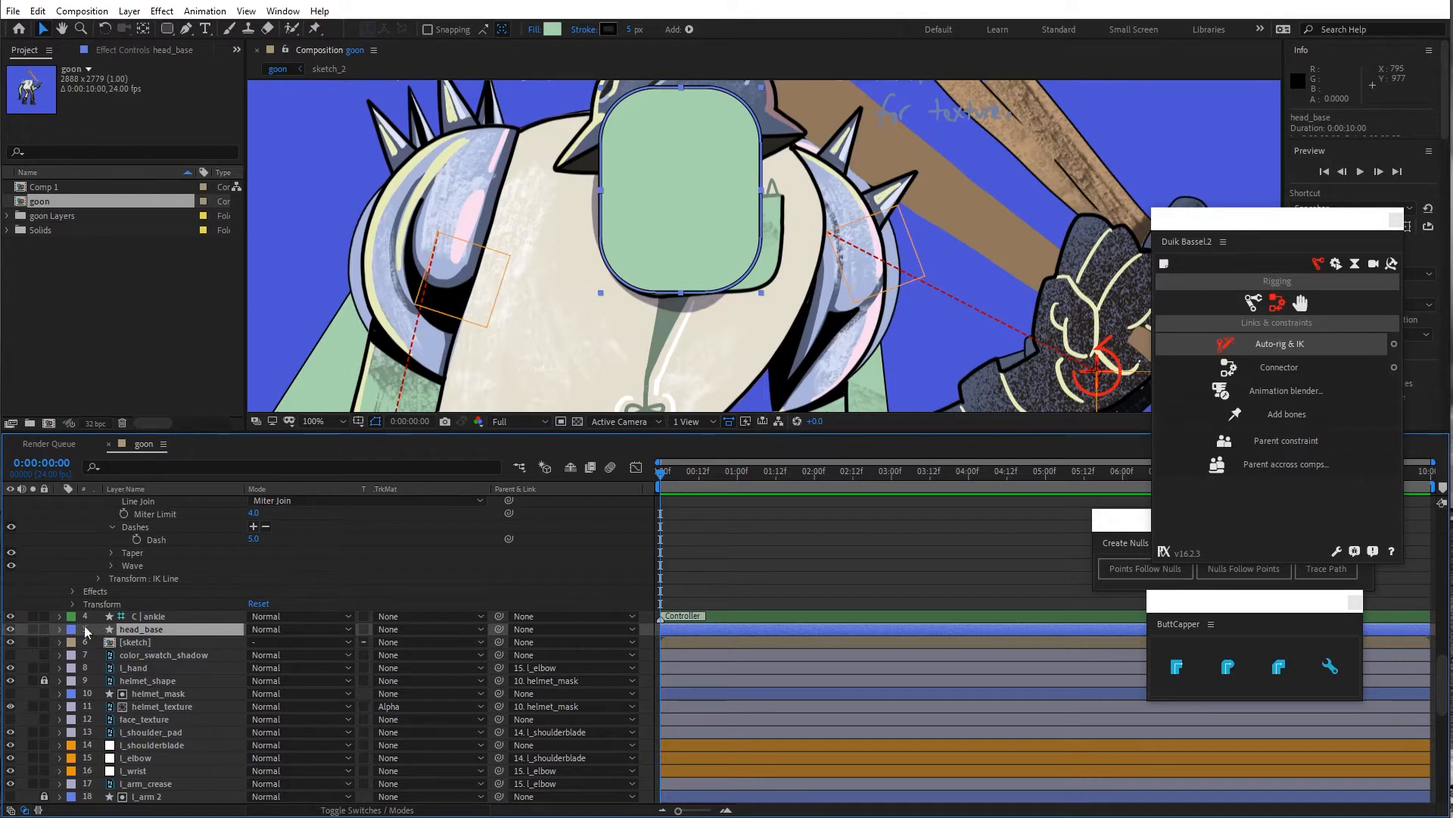
{"action": "left_click", "coordinate": [12, 629]}
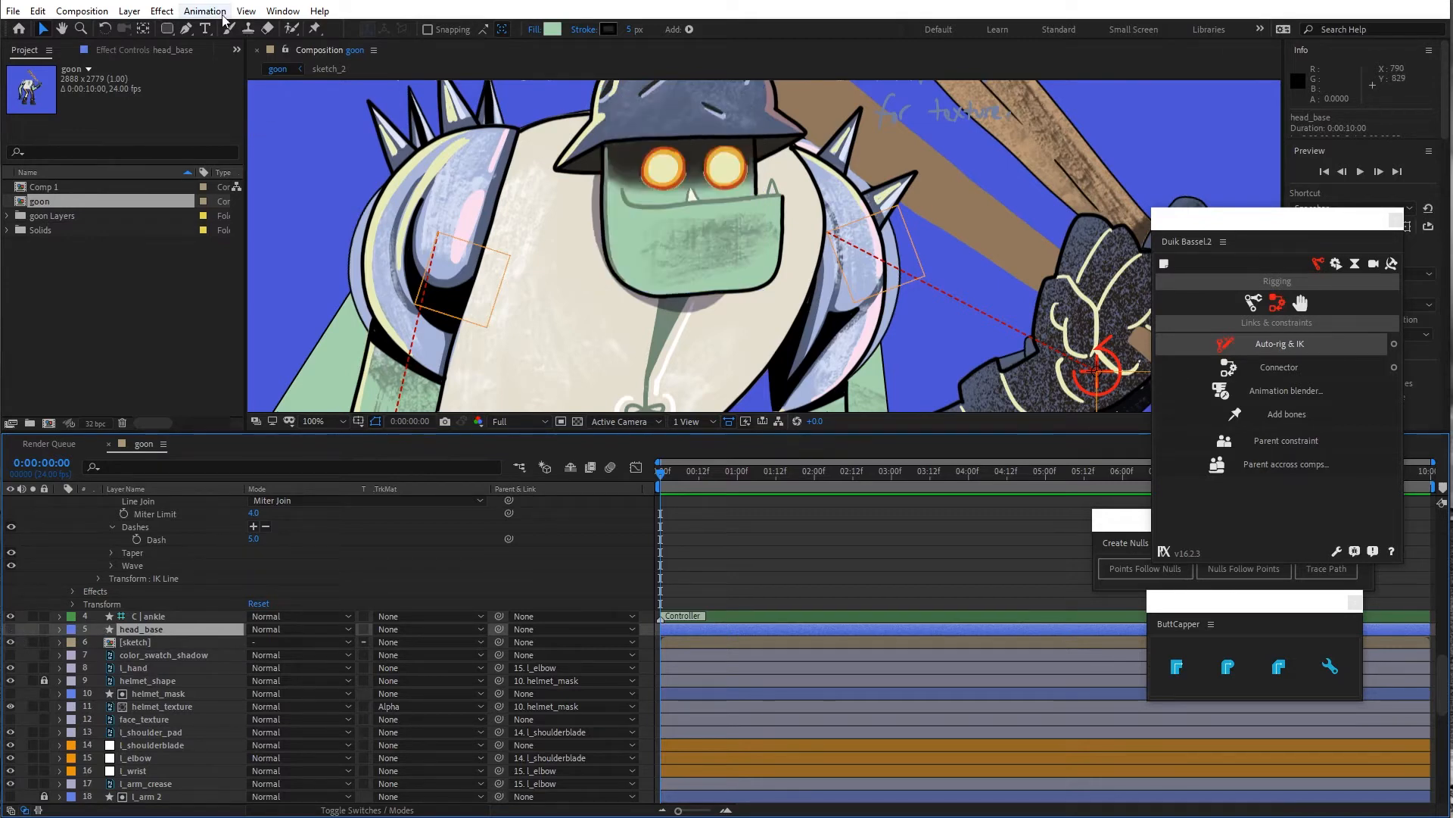
Create a new shape layer above head_base and draw an ellipse about 49 × 46 px over the sketch's eye nearer the goon's spiked shoulder pad
{"action": "left_click", "coordinate": [129, 11]}
{"action": "mouse_move", "coordinate": [174, 28]}
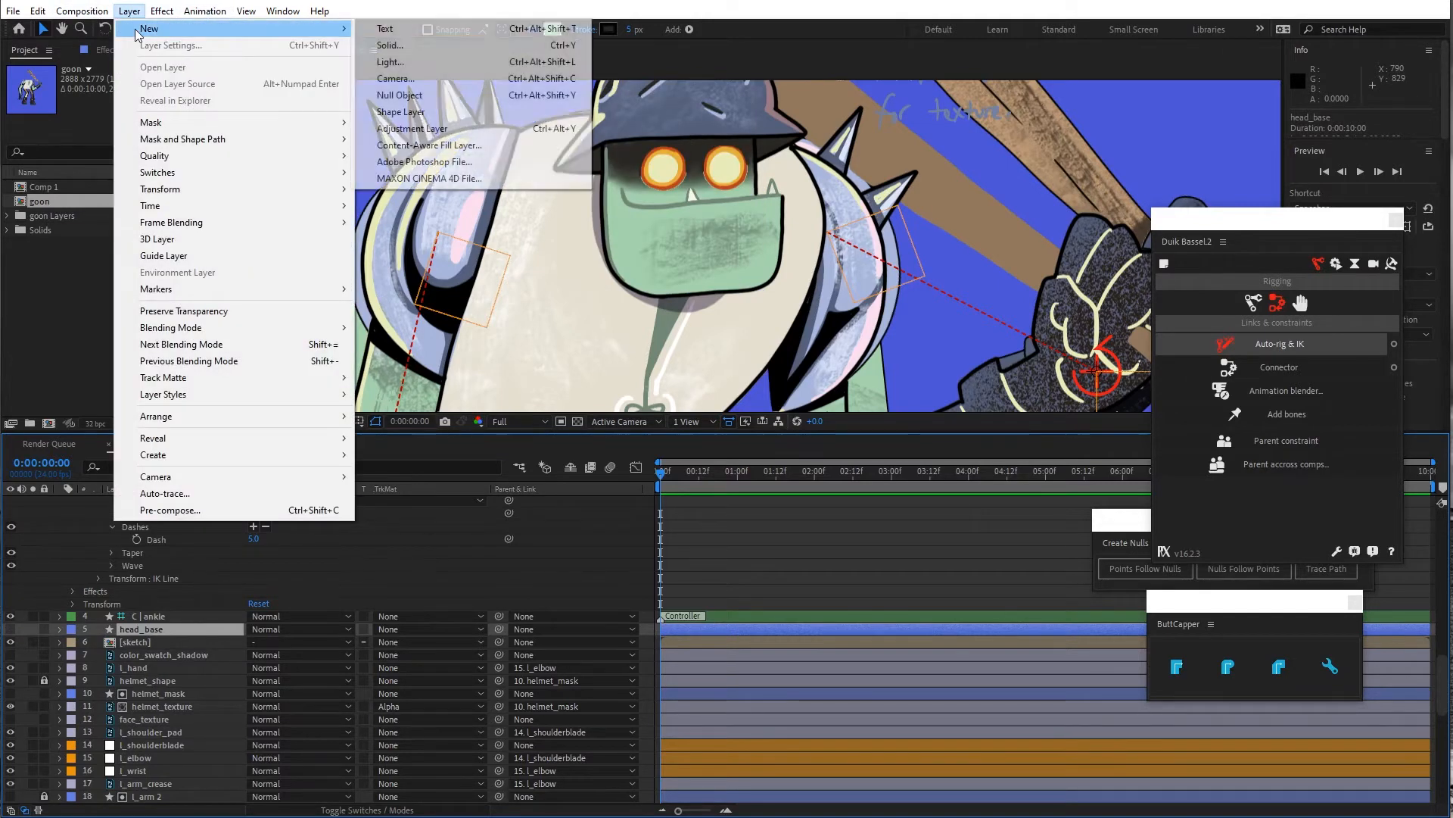
{"action": "left_click", "coordinate": [402, 114]}
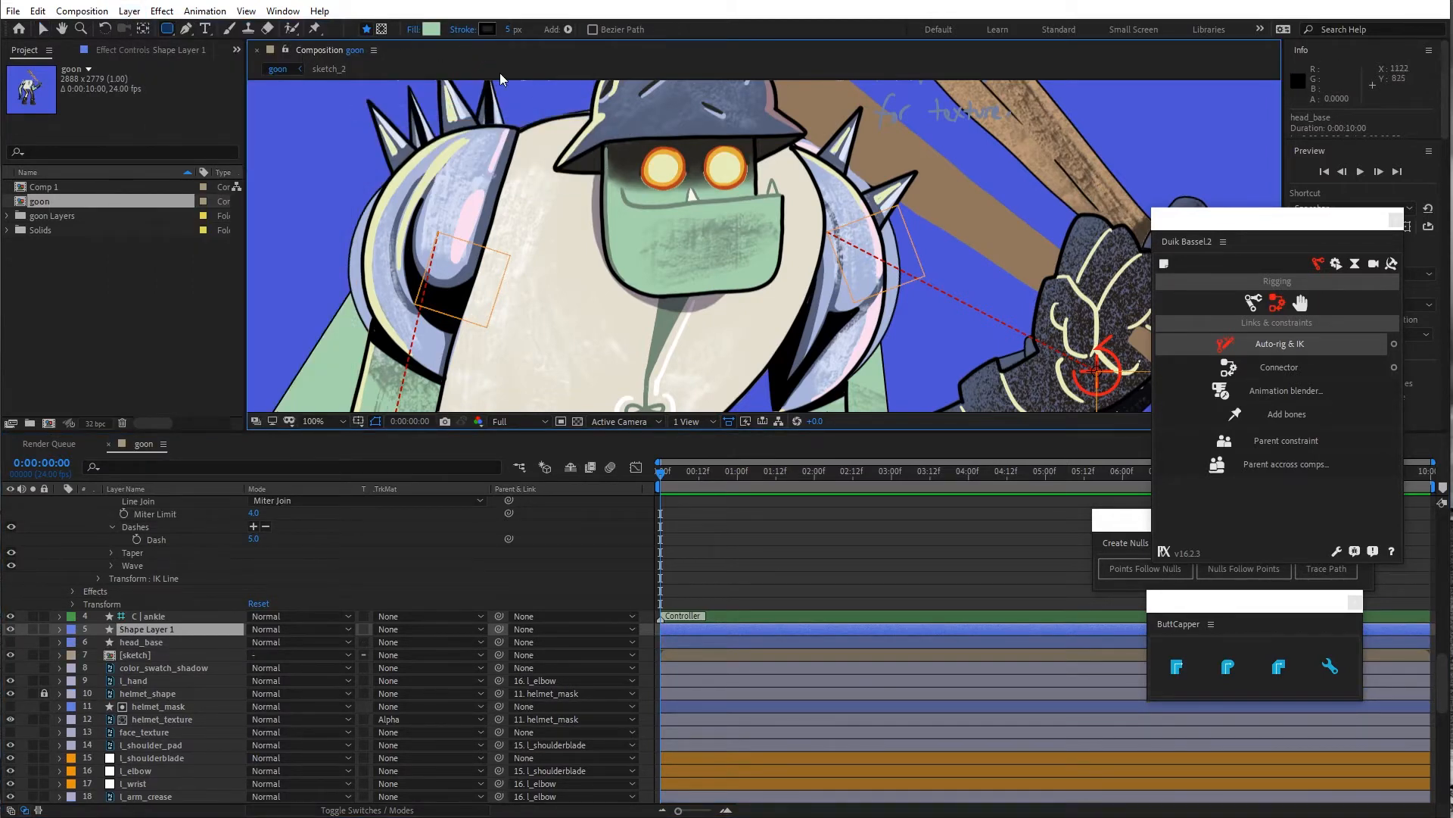
{"action": "left_click_drag", "start_coordinate": [162, 32], "coordinate": [194, 58]}
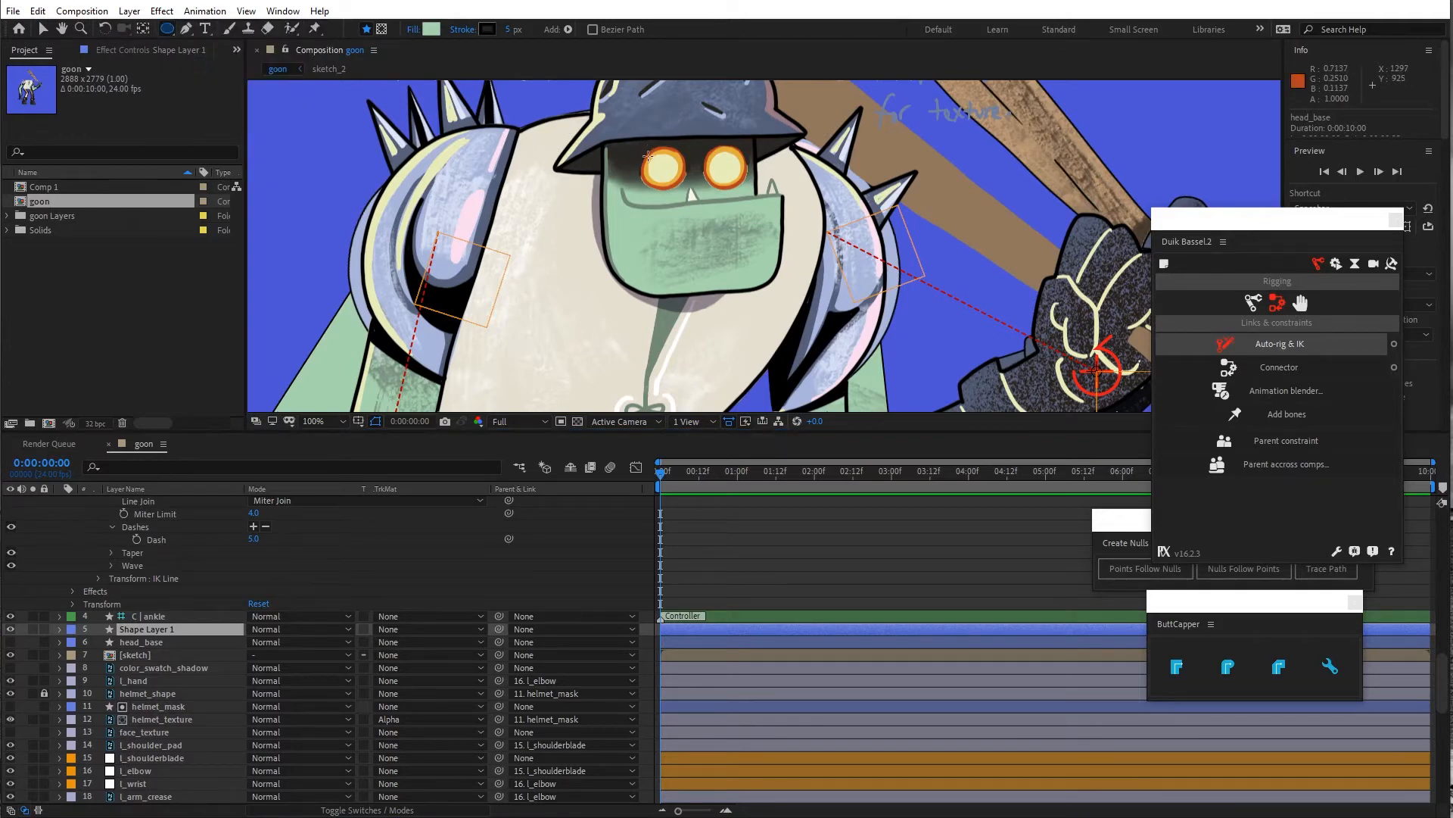
{"action": "left_click_drag", "start_coordinate": [648, 155], "coordinate": [685, 189]}
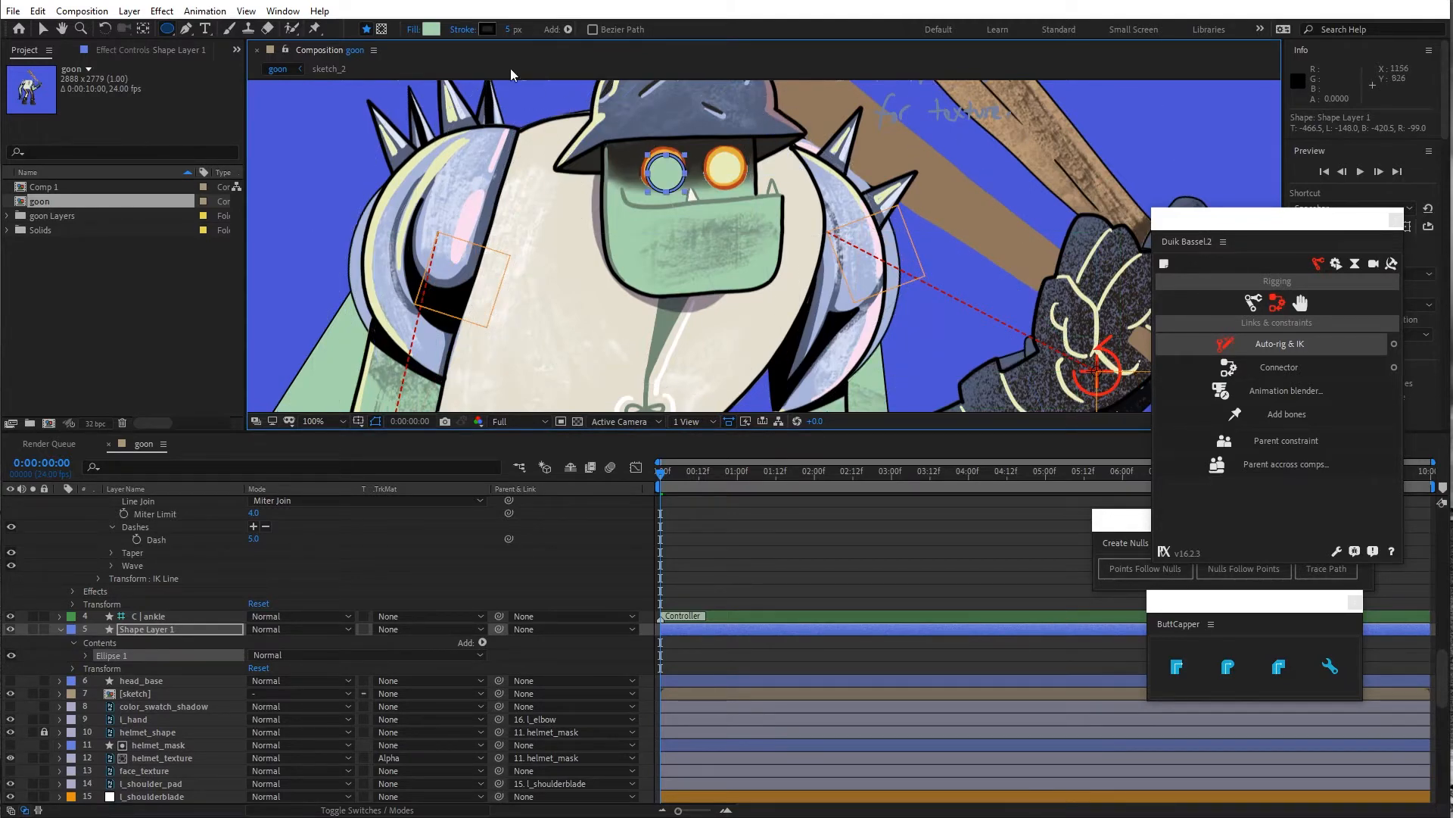
Set the eye ellipse's fill to pale yellow by sampling the inside of the other sketched eye
{"action": "left_click", "coordinate": [430, 29]}
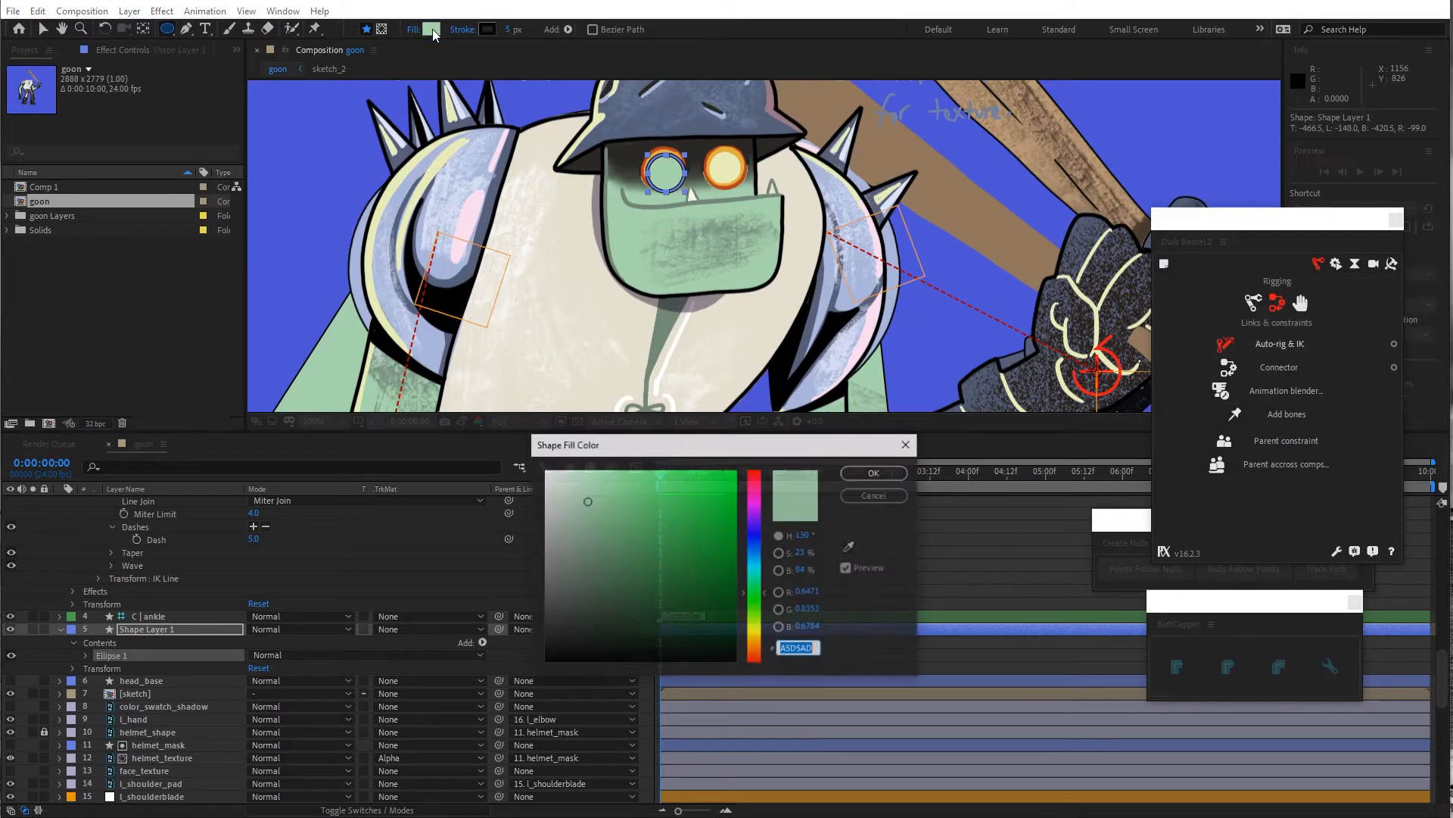
{"action": "left_click", "coordinate": [849, 548]}
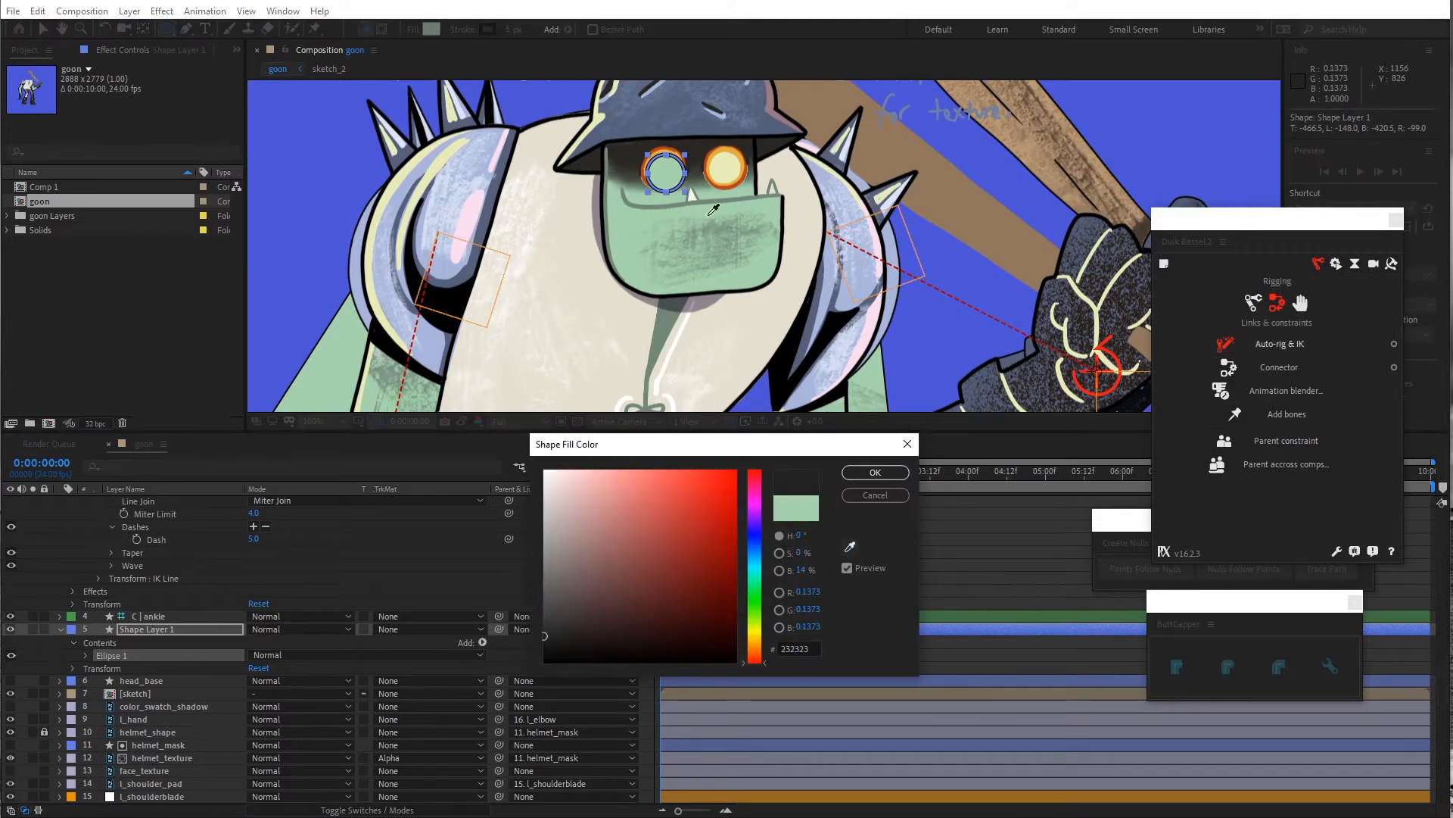
{"action": "left_click", "coordinate": [733, 176]}
{"action": "left_click", "coordinate": [854, 470]}
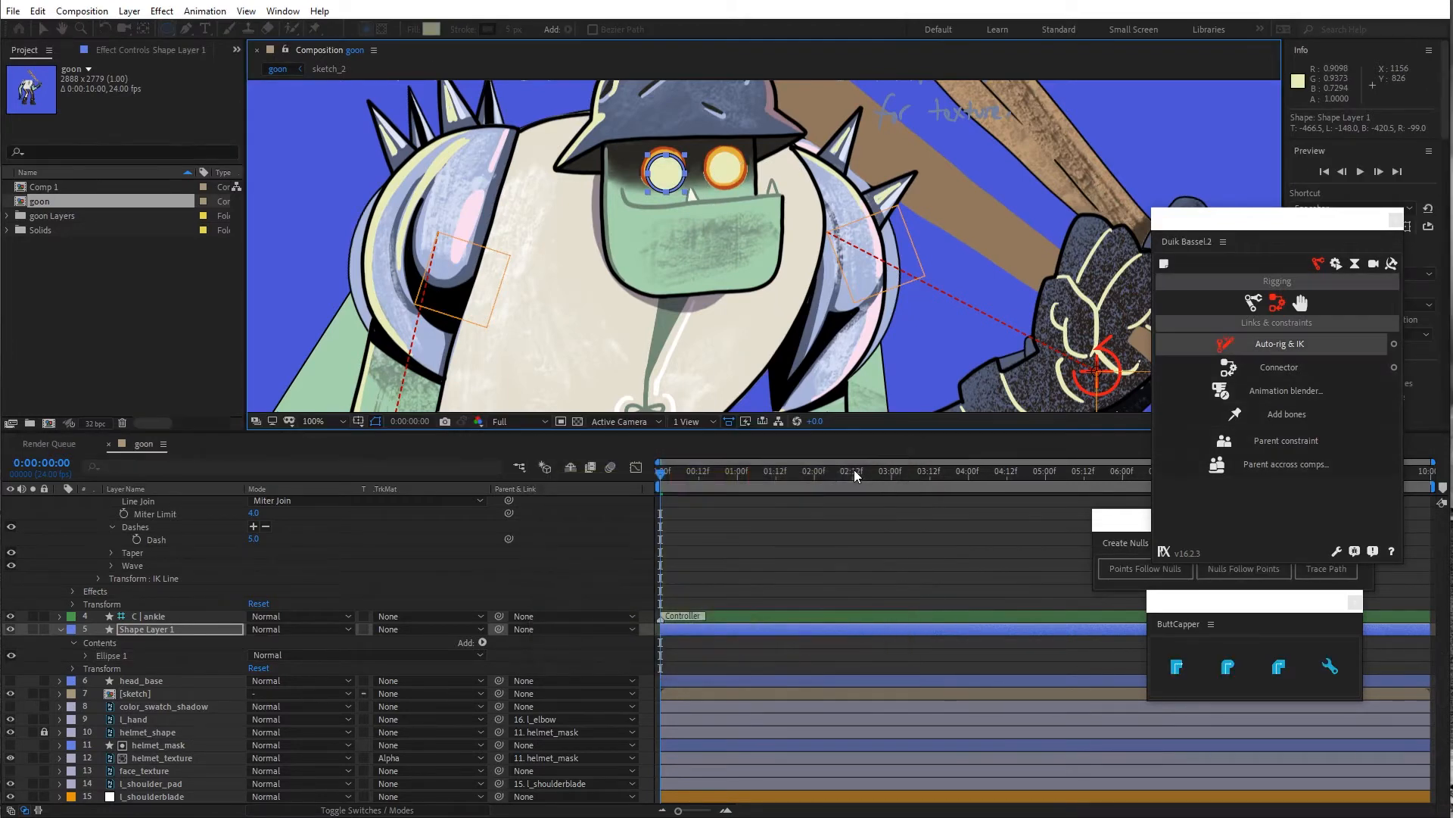
Set the eye ellipse's stroke to yellow-orange (E3AE3B) by sampling the ring of the other sketched eye
{"action": "left_click", "coordinate": [486, 30]}
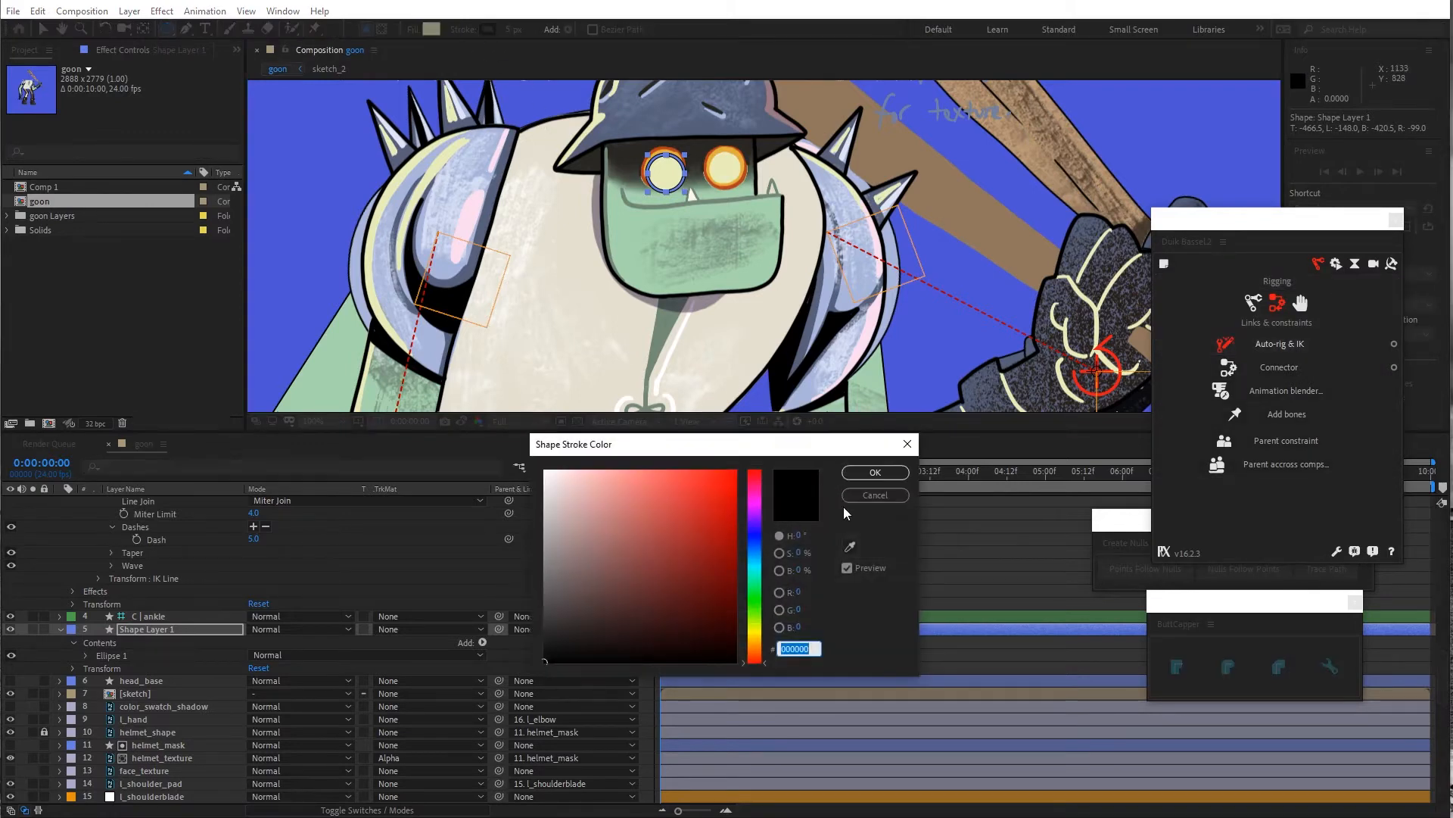
{"action": "left_click", "coordinate": [849, 546]}
{"action": "left_click", "coordinate": [746, 167]}
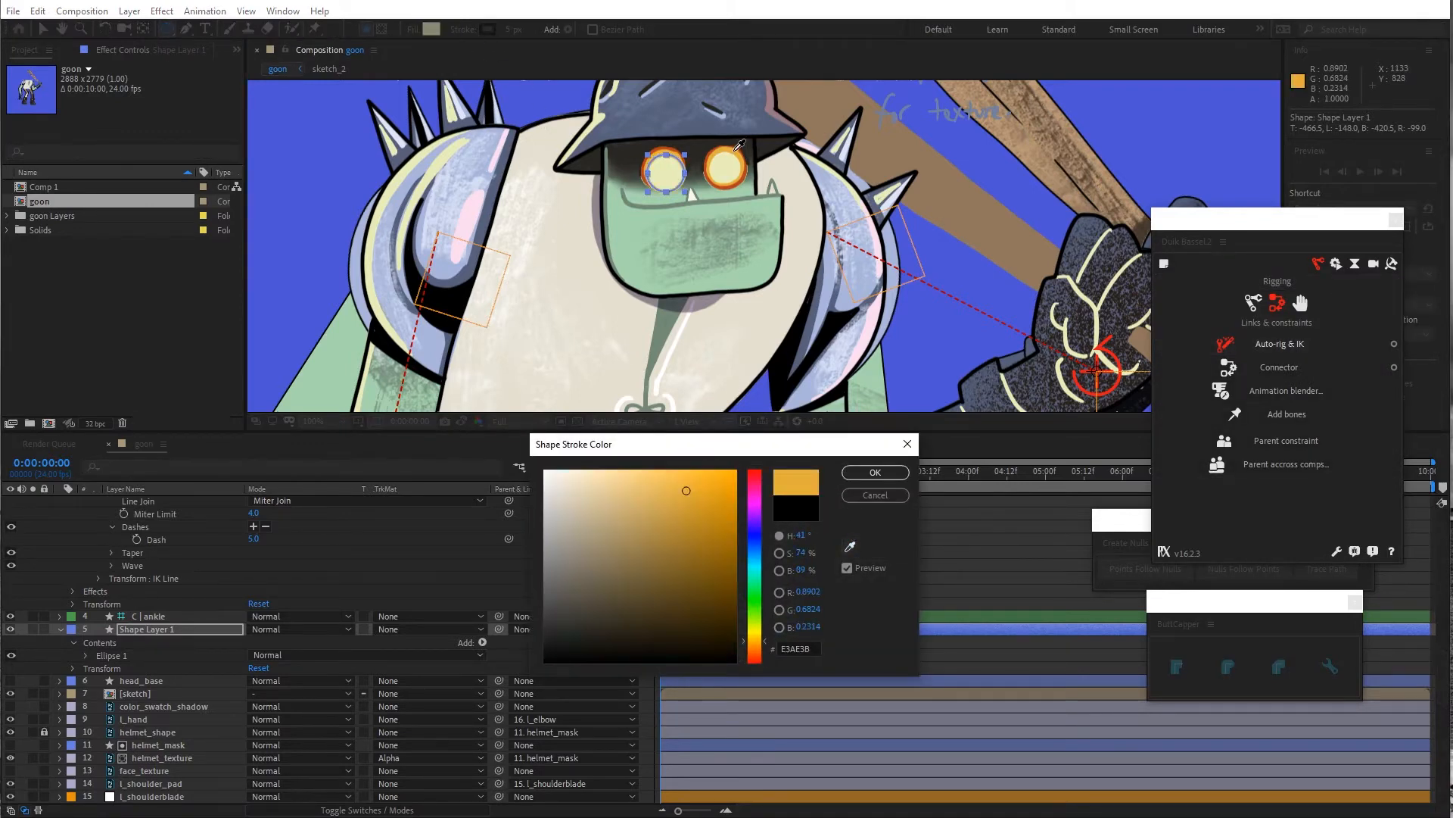
{"action": "left_click", "coordinate": [737, 150]}
{"action": "left_click", "coordinate": [869, 473]}
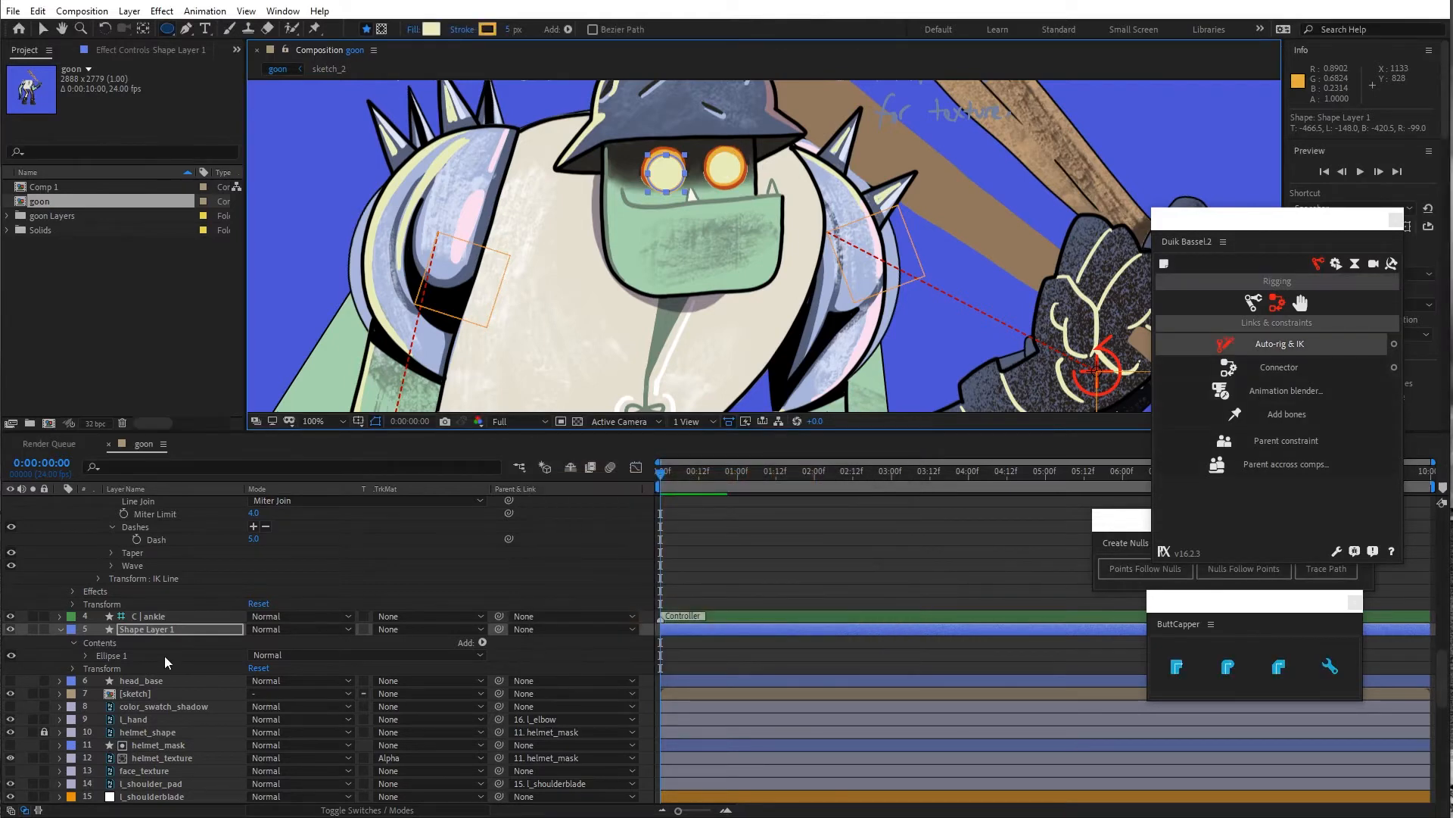
Rename the eye's shape layer as l_eye
{"action": "left_click", "coordinate": [153, 629]}
{"action": "key", "text": "Return"}
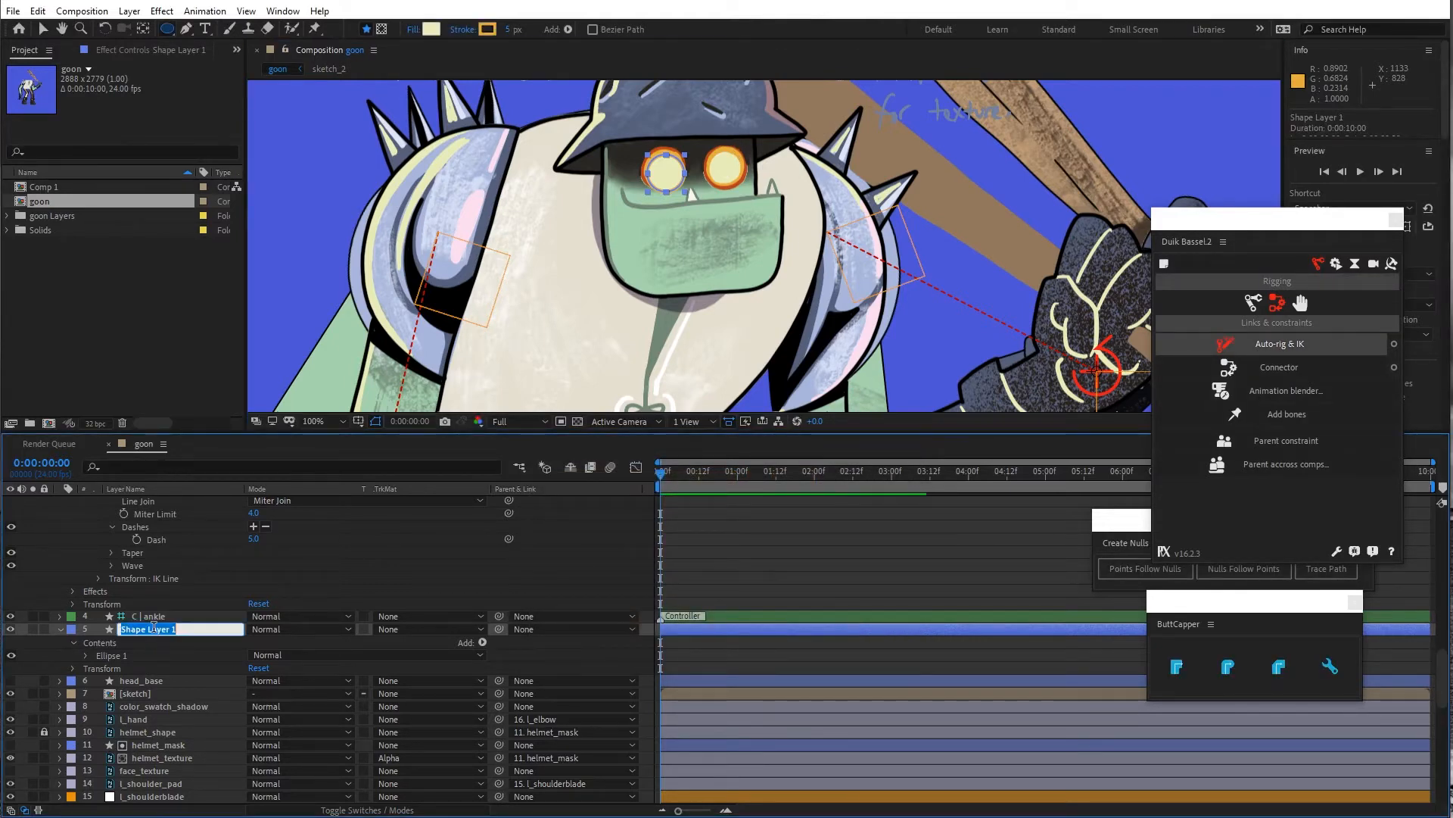
{"action": "type", "text": "l_eye"}
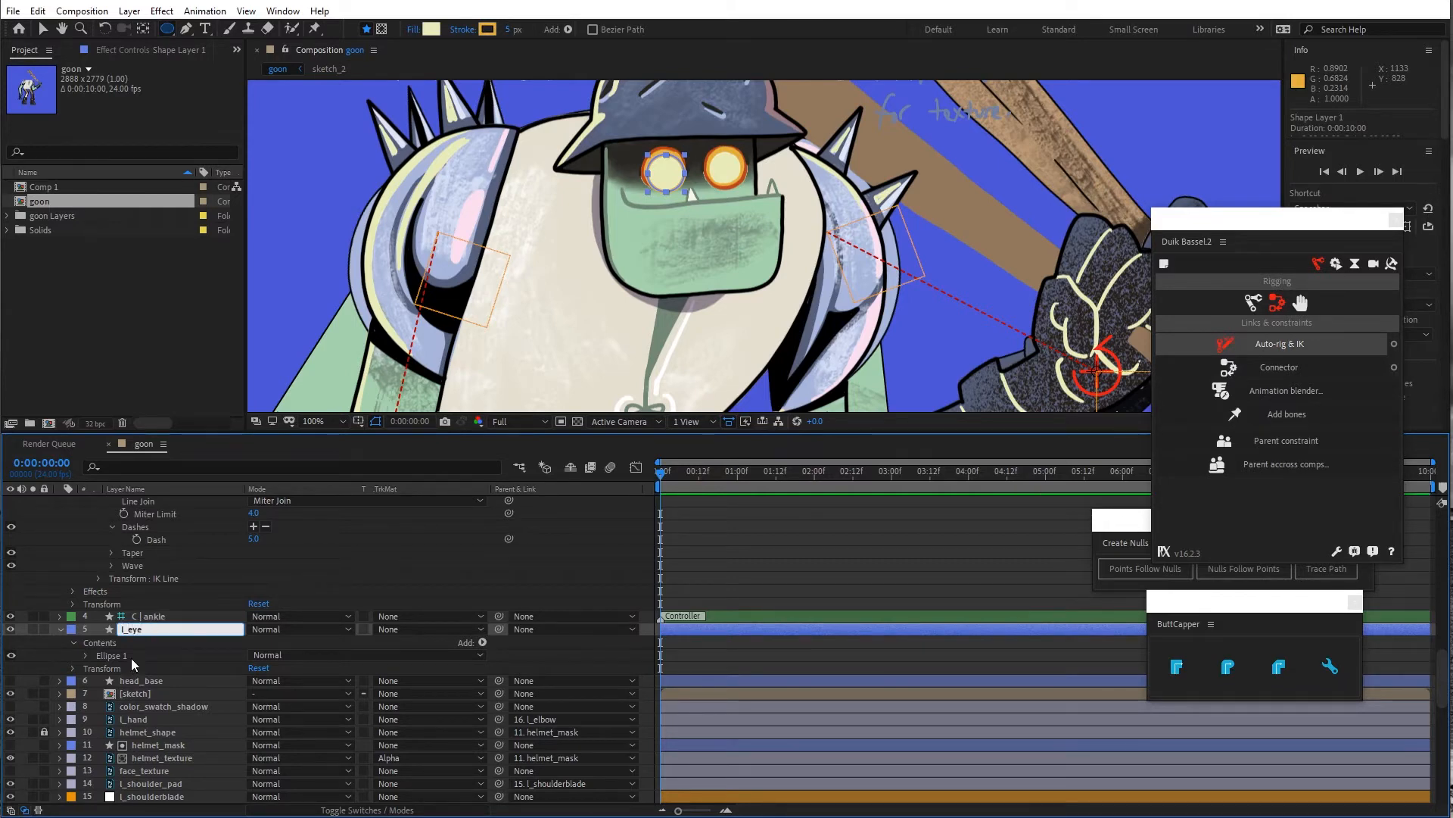
{"action": "left_click", "coordinate": [131, 657]}
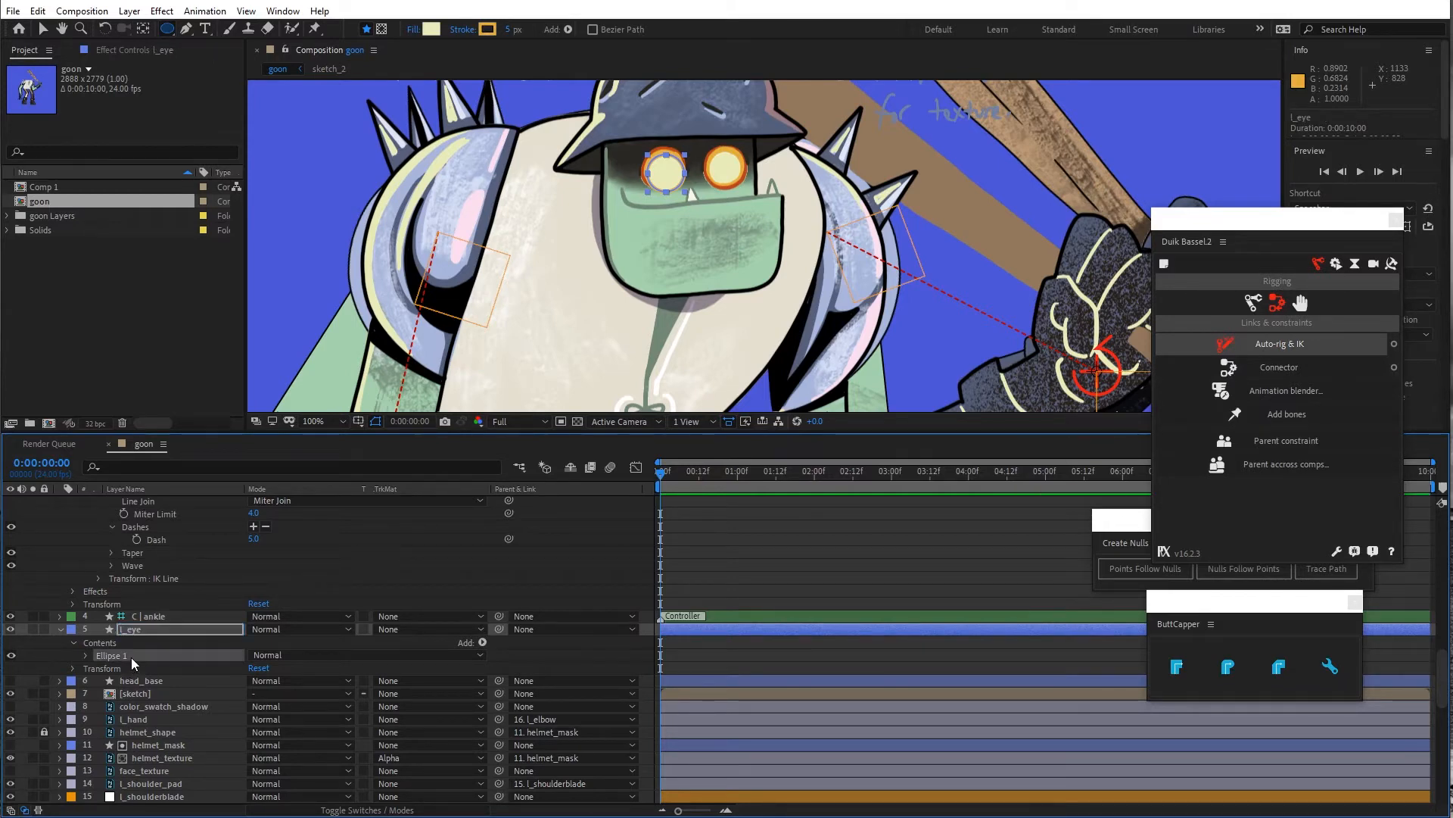
Add a Stroke layer style to l_eye and sample its colour from the dark orange outer ring of the sketched eye
{"action": "right_click", "coordinate": [138, 630]}
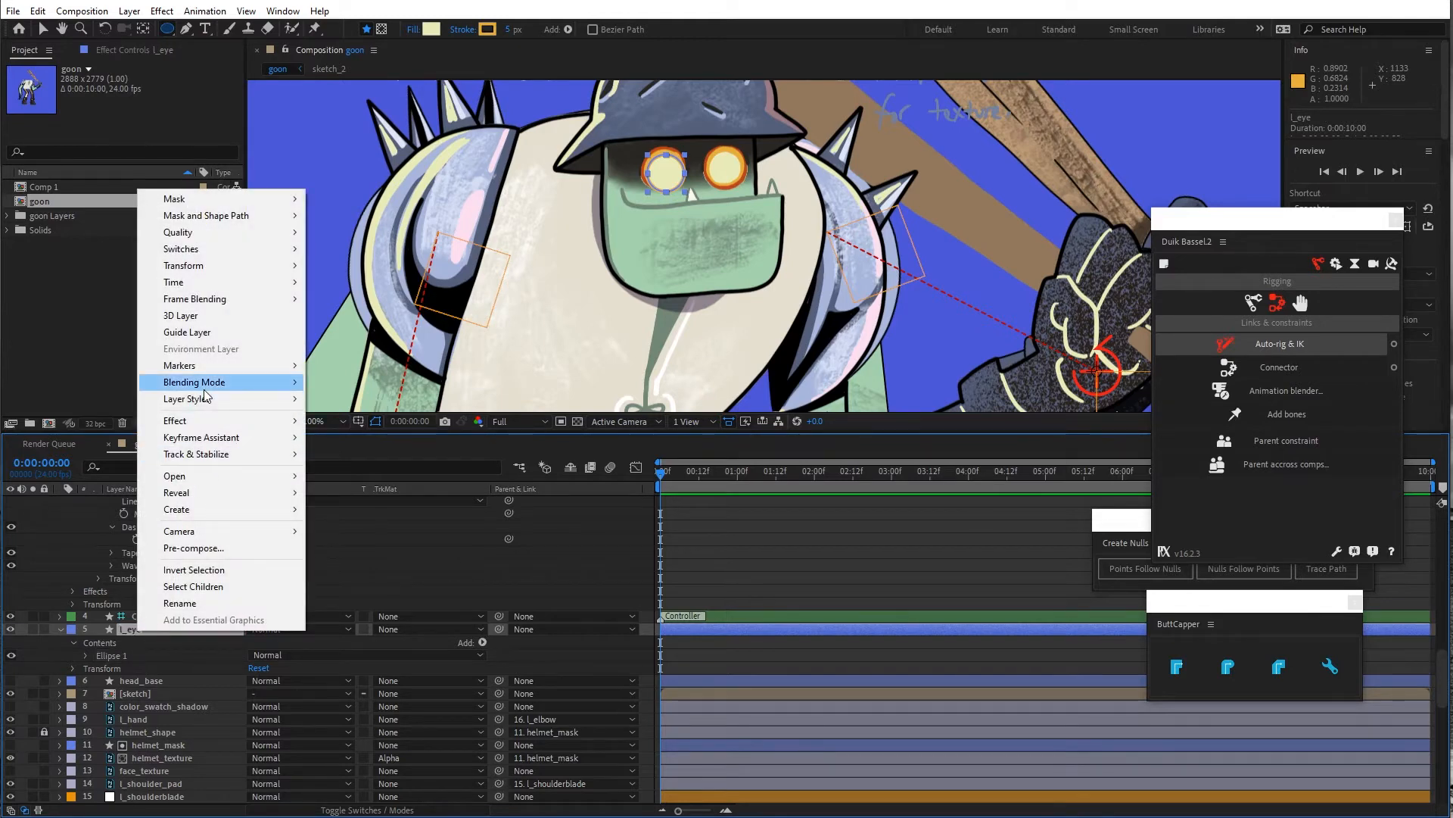
{"action": "mouse_move", "coordinate": [204, 406]}
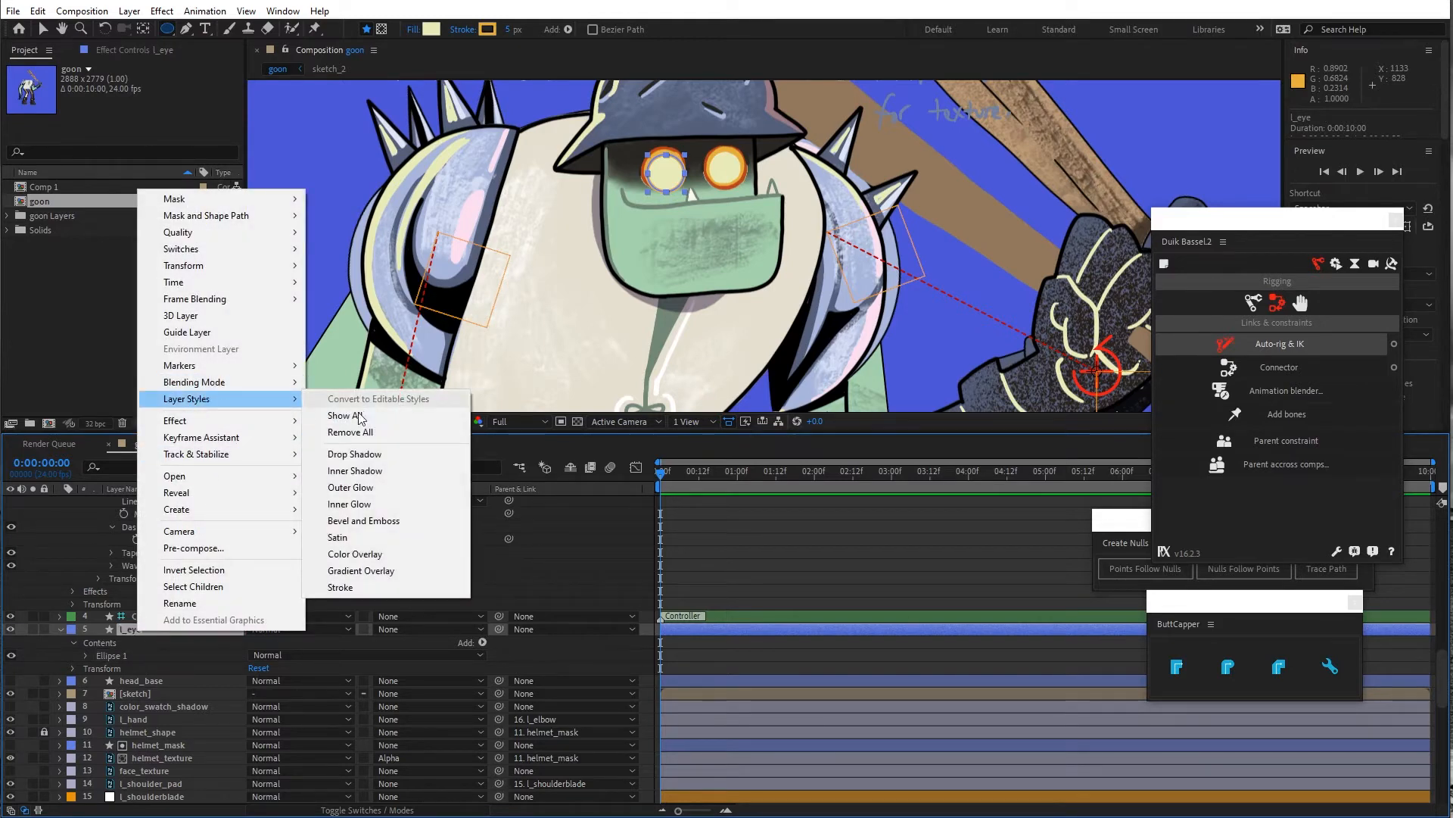
{"action": "left_click", "coordinate": [352, 584]}
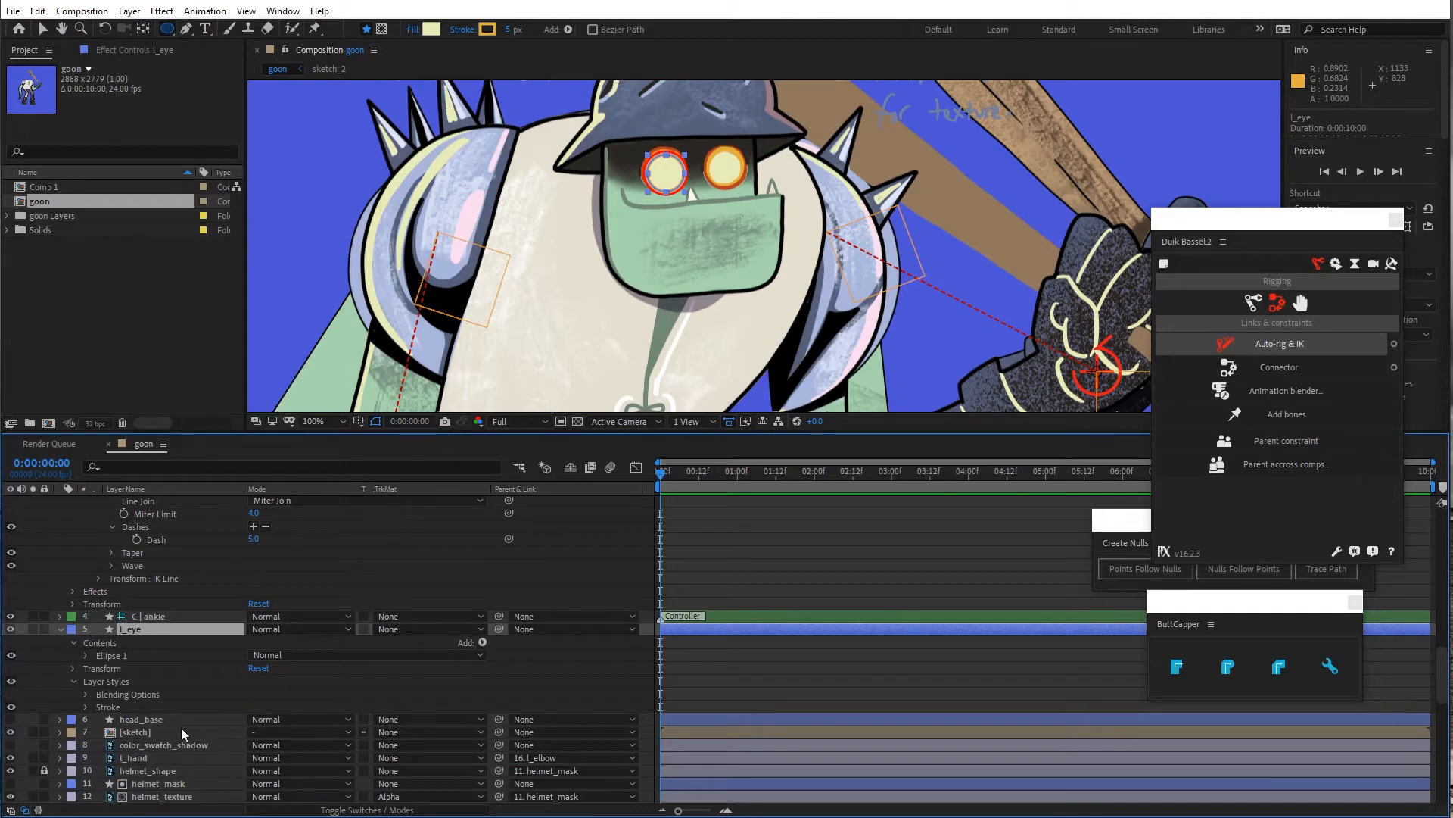
{"action": "left_click", "coordinate": [85, 707]}
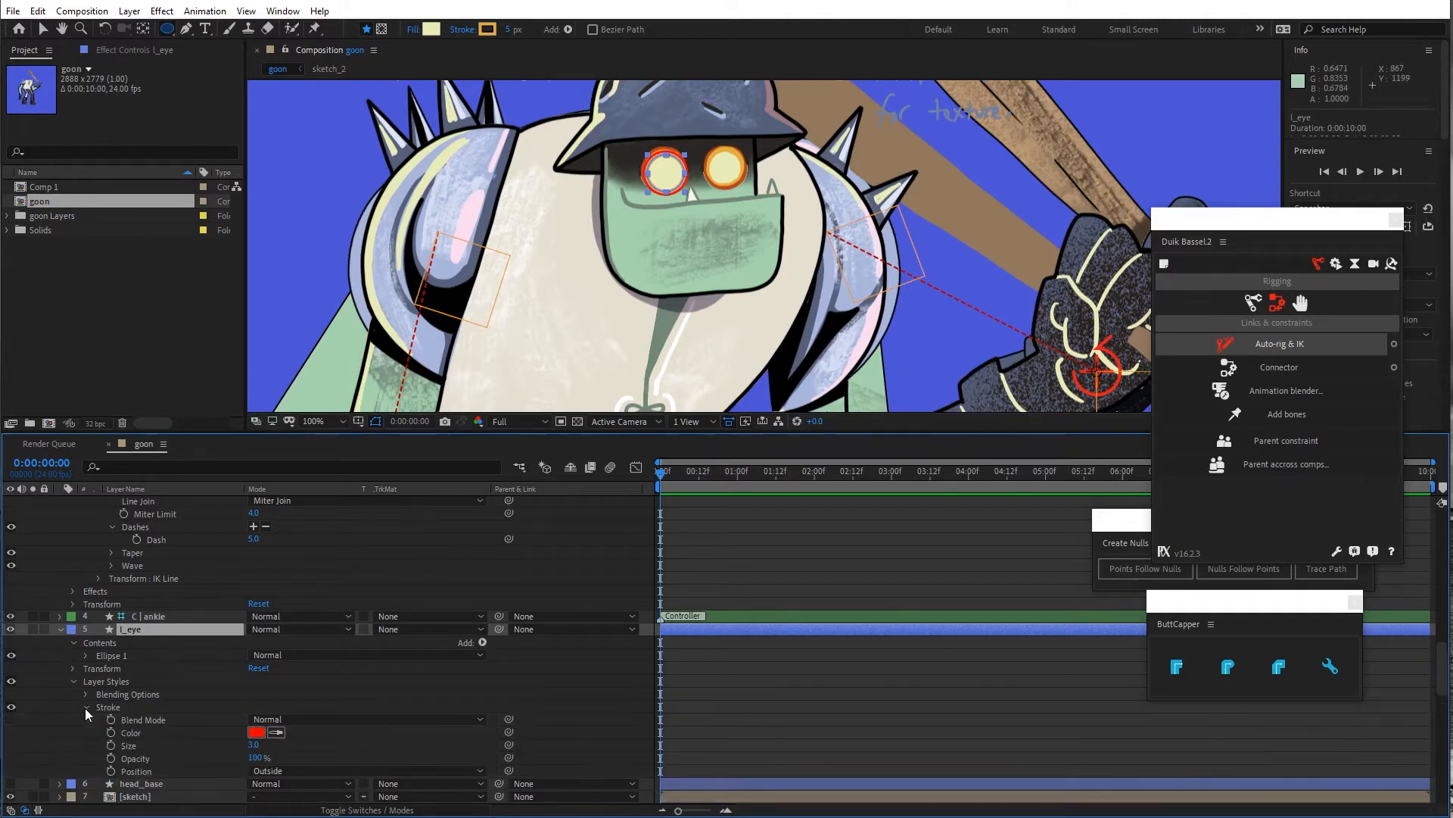
{"action": "left_click", "coordinate": [276, 732]}
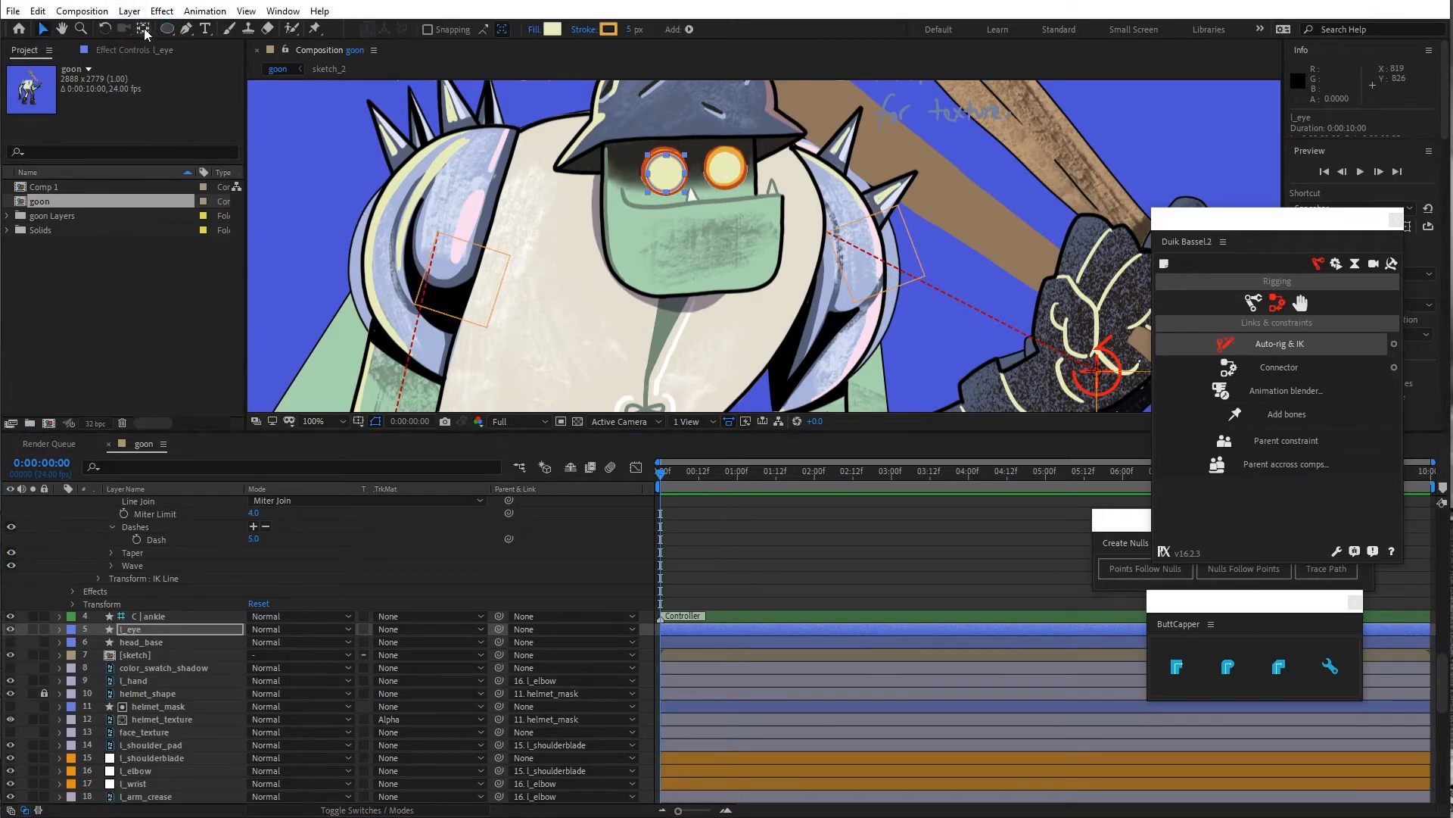
Centre the l_eye layer's anchor point in the ellipse and nudge the eye into place over the sketched eye
{"action": "left_click", "coordinate": [144, 29]}
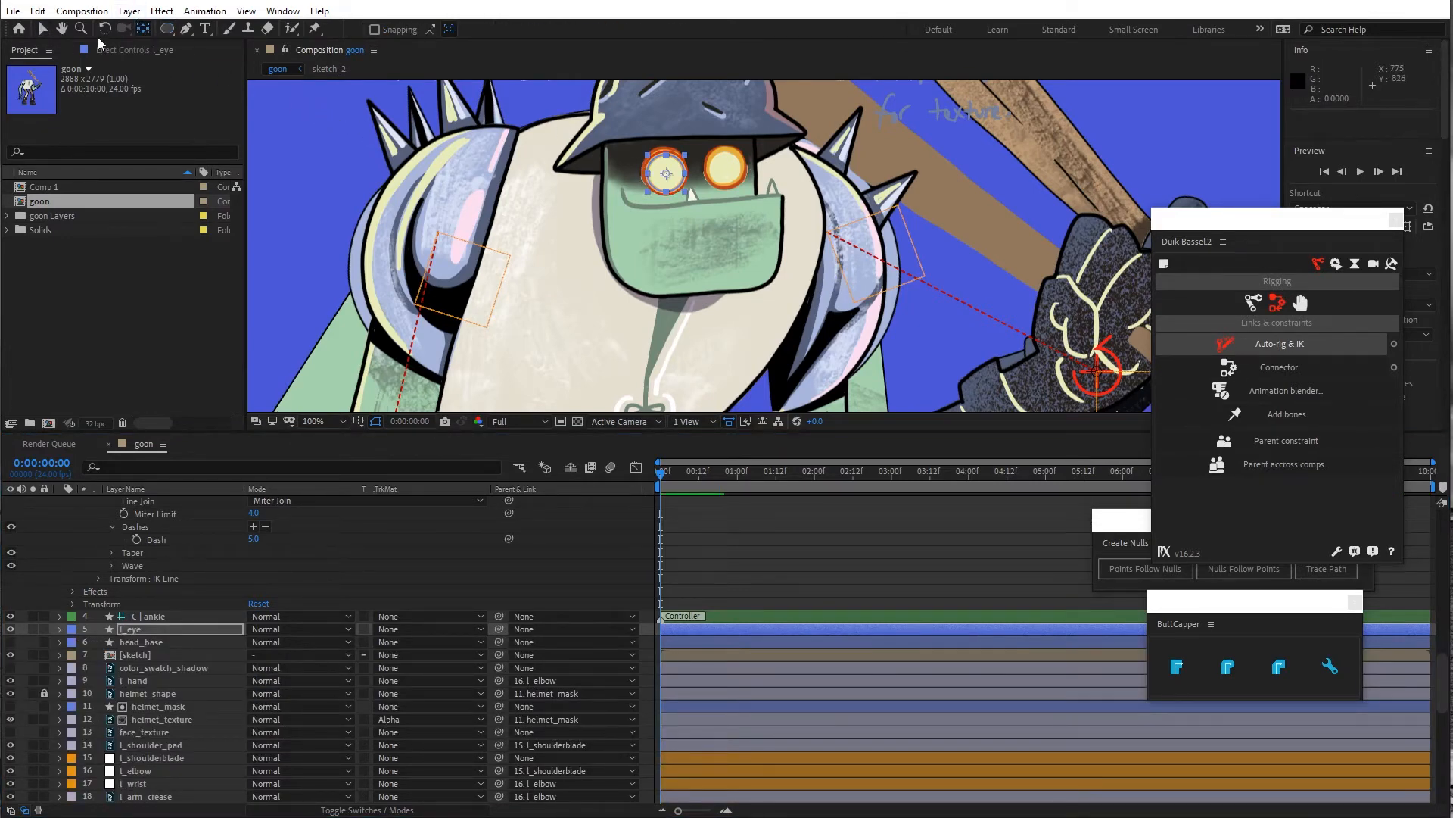
{"action": "left_click", "coordinate": [43, 29]}
{"action": "left_click_drag", "start_coordinate": [663, 170], "coordinate": [662, 172]}
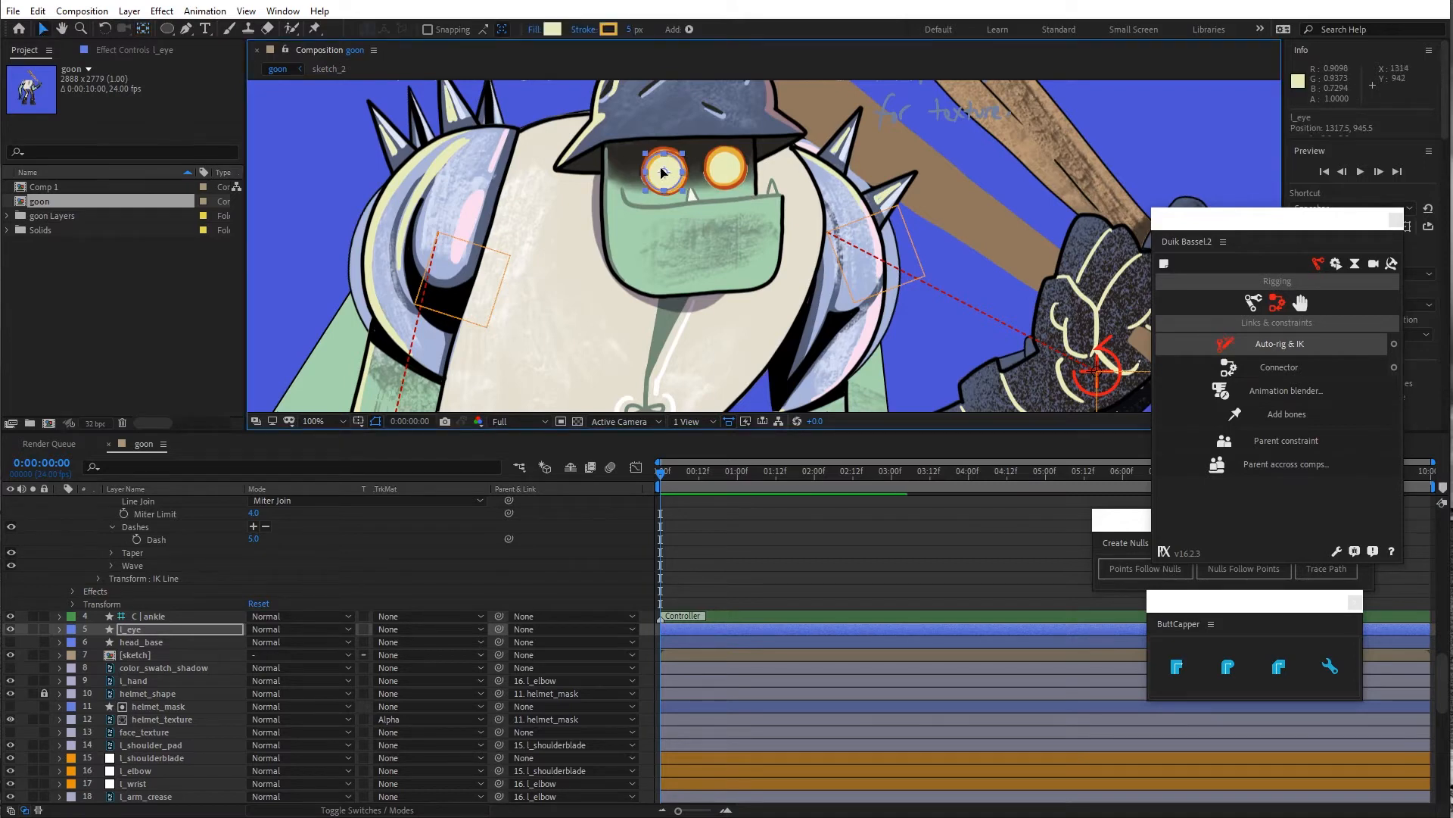
Duplicate the l_eye layer and rename the copy as r_eye
{"action": "left_click", "coordinate": [138, 632]}
{"action": "key", "text": "ctrl+d"}
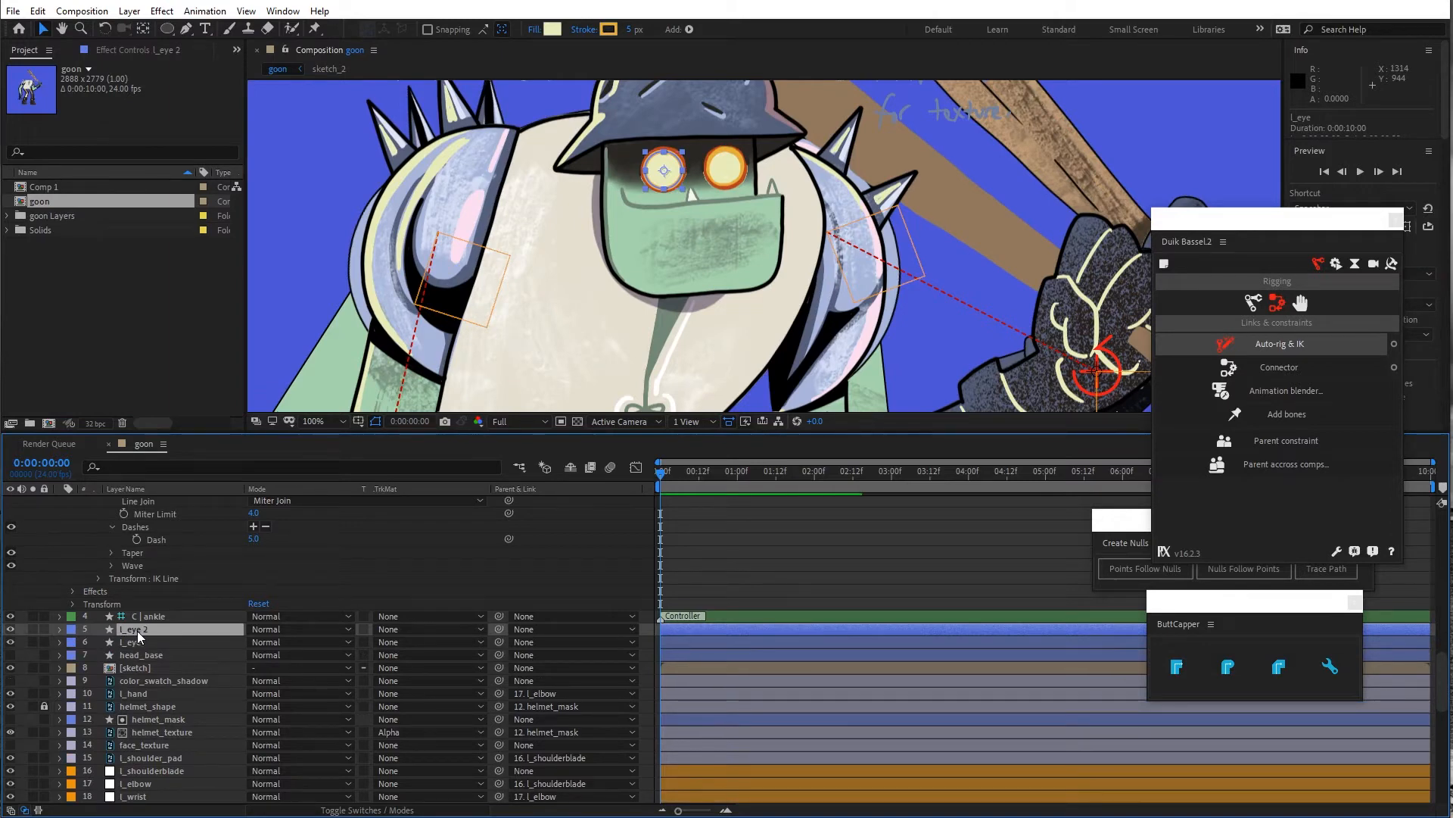
{"action": "key", "text": "Return"}
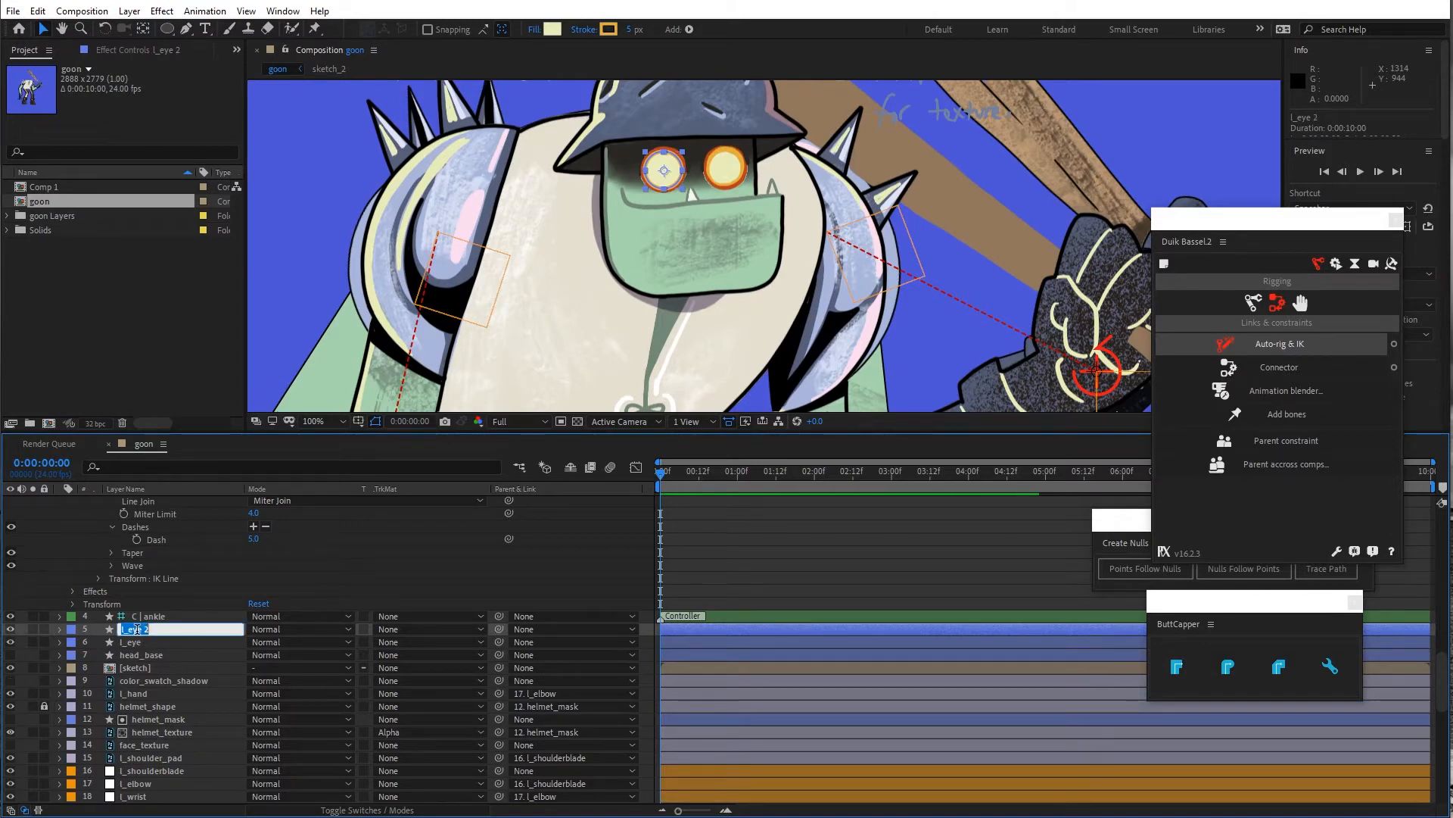
{"action": "type", "text": "r"}
{"action": "left_click", "coordinate": [172, 641]}
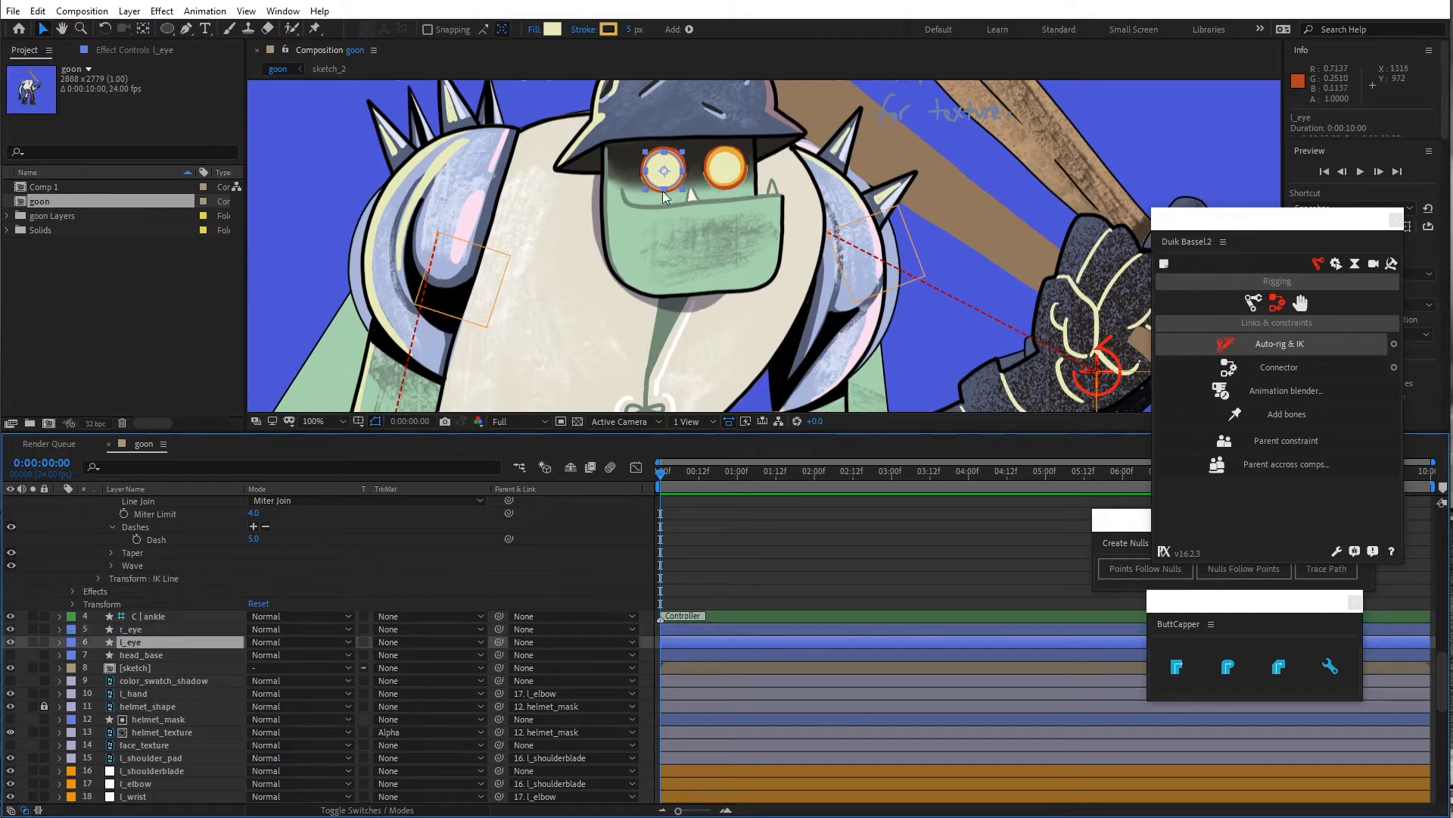
Move l_eye over the other sketched eye and save the project
{"action": "left_click_drag", "start_coordinate": [661, 170], "coordinate": [727, 171]}
{"action": "left_click", "coordinate": [13, 10]}
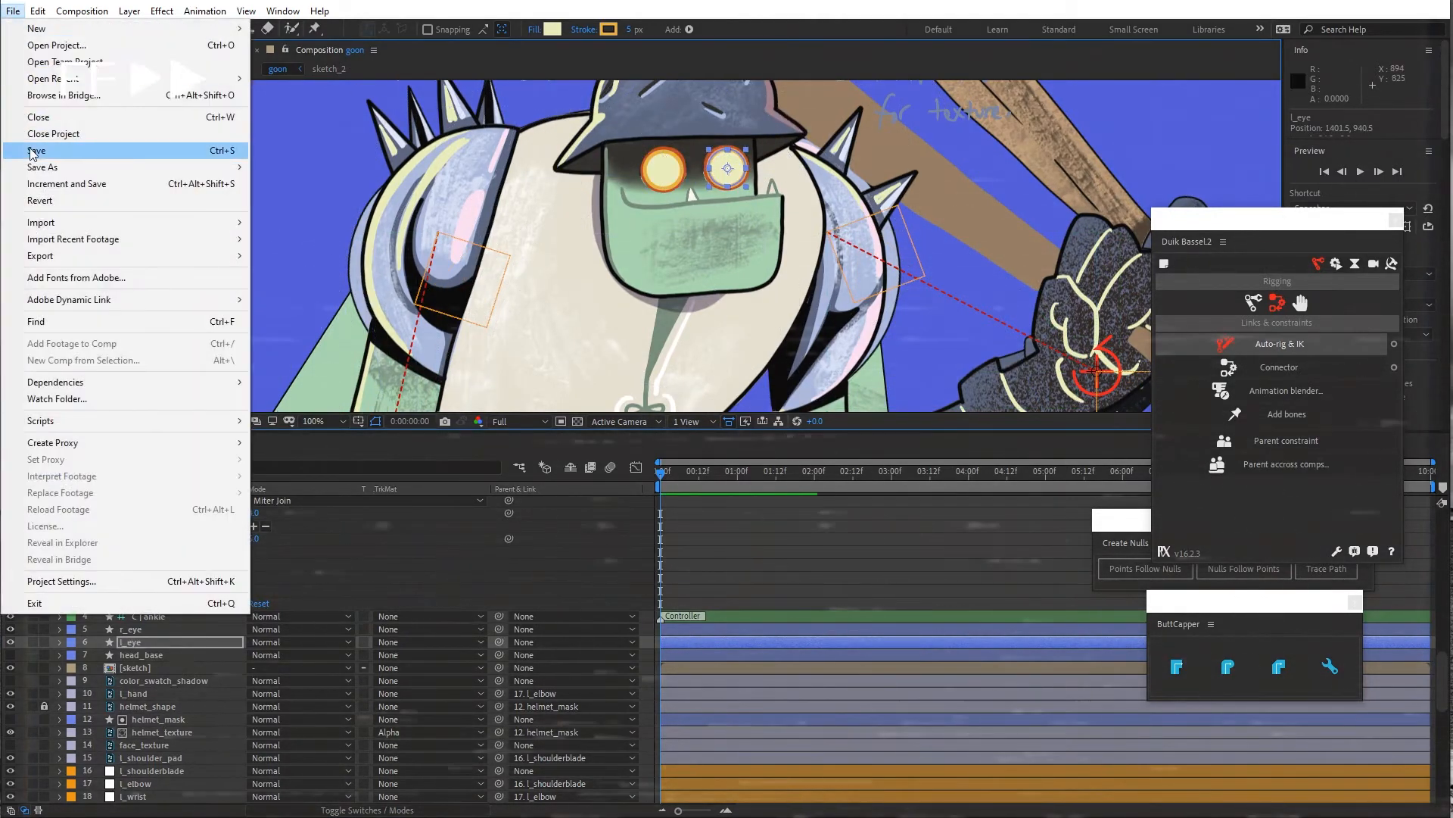
{"action": "left_click", "coordinate": [34, 150]}
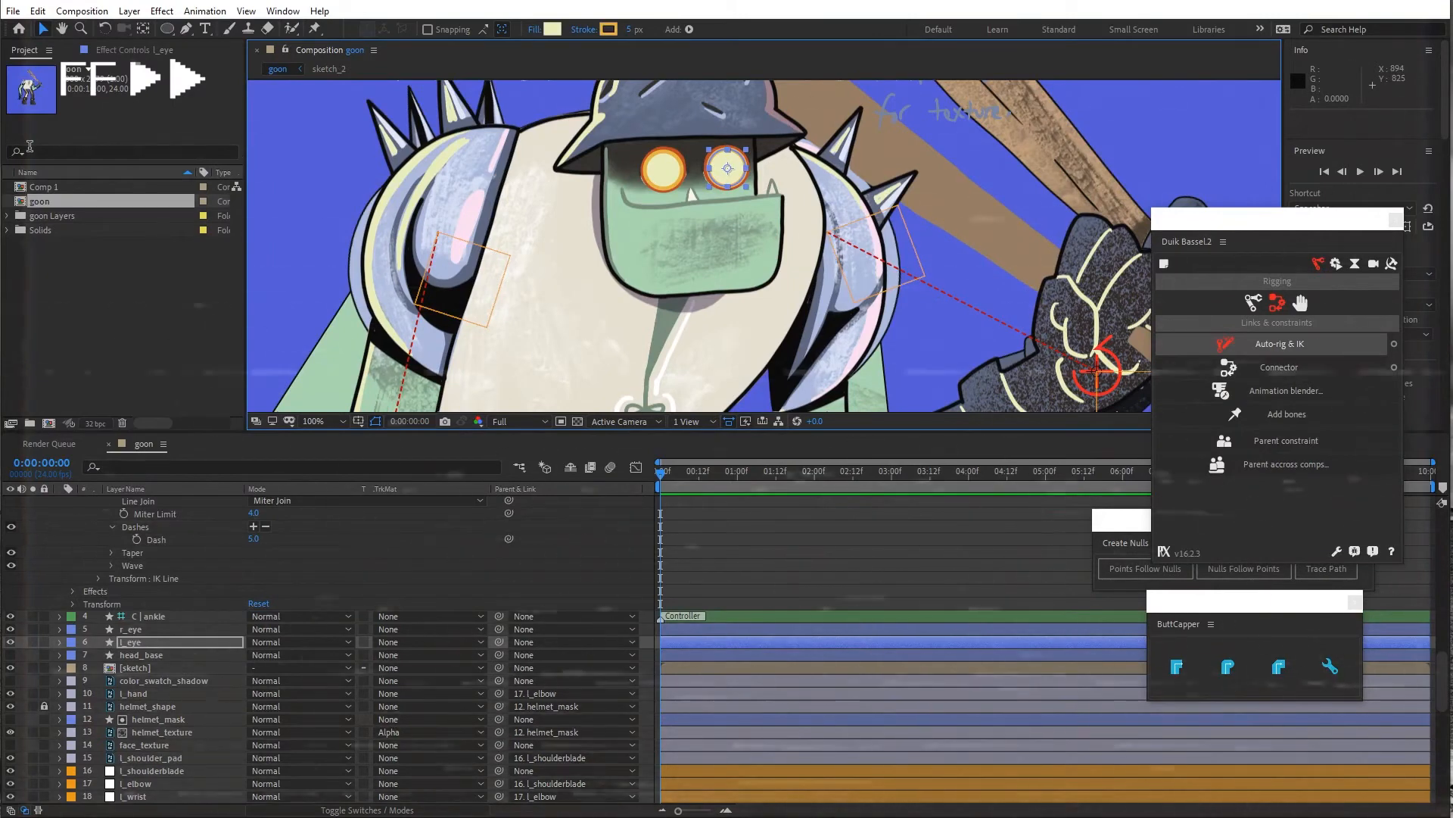
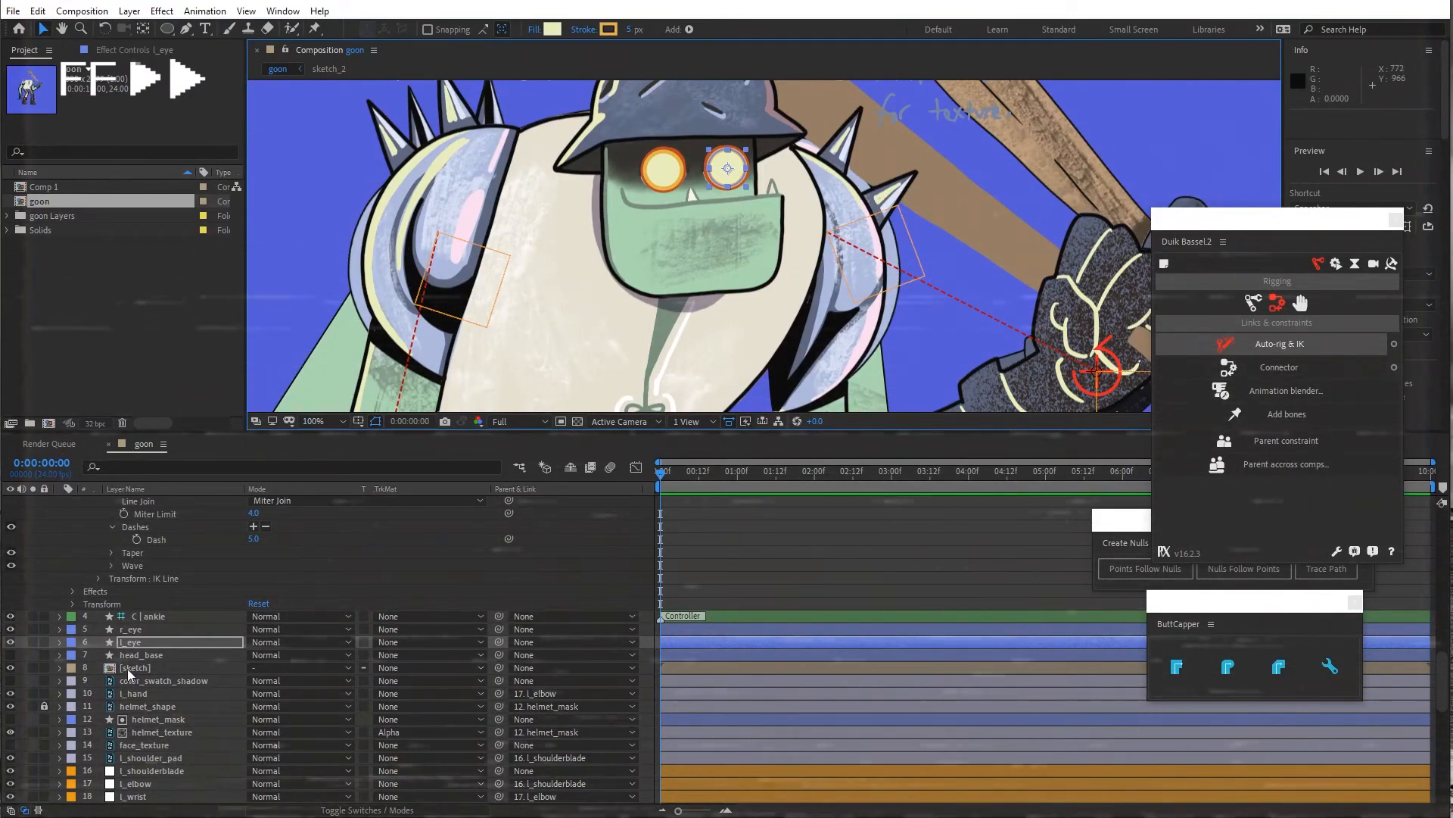
Show head_base, add a new shape layer directly above it and name the layer mouth
{"action": "left_click", "coordinate": [9, 656]}
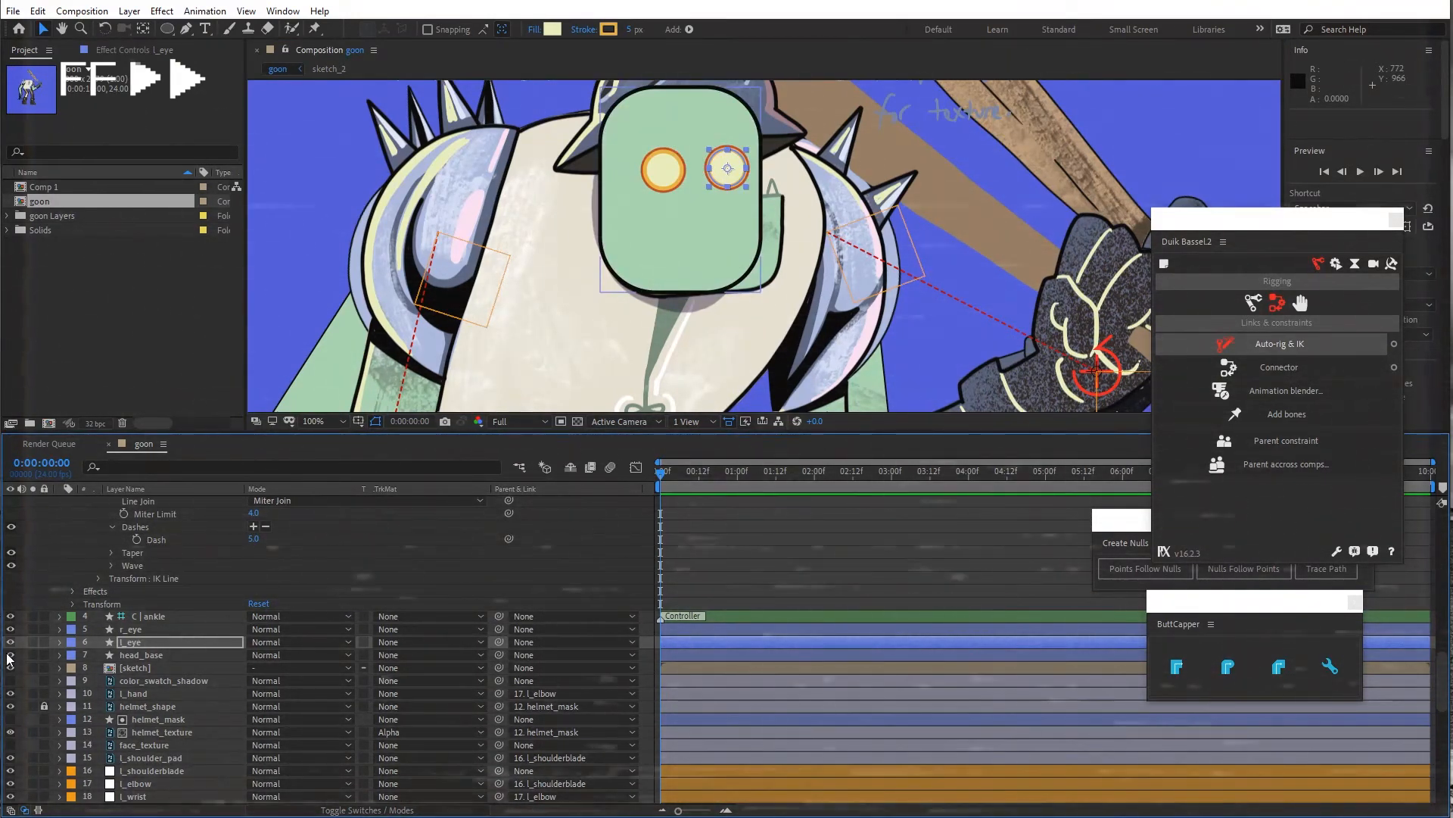
{"action": "left_click", "coordinate": [185, 29]}
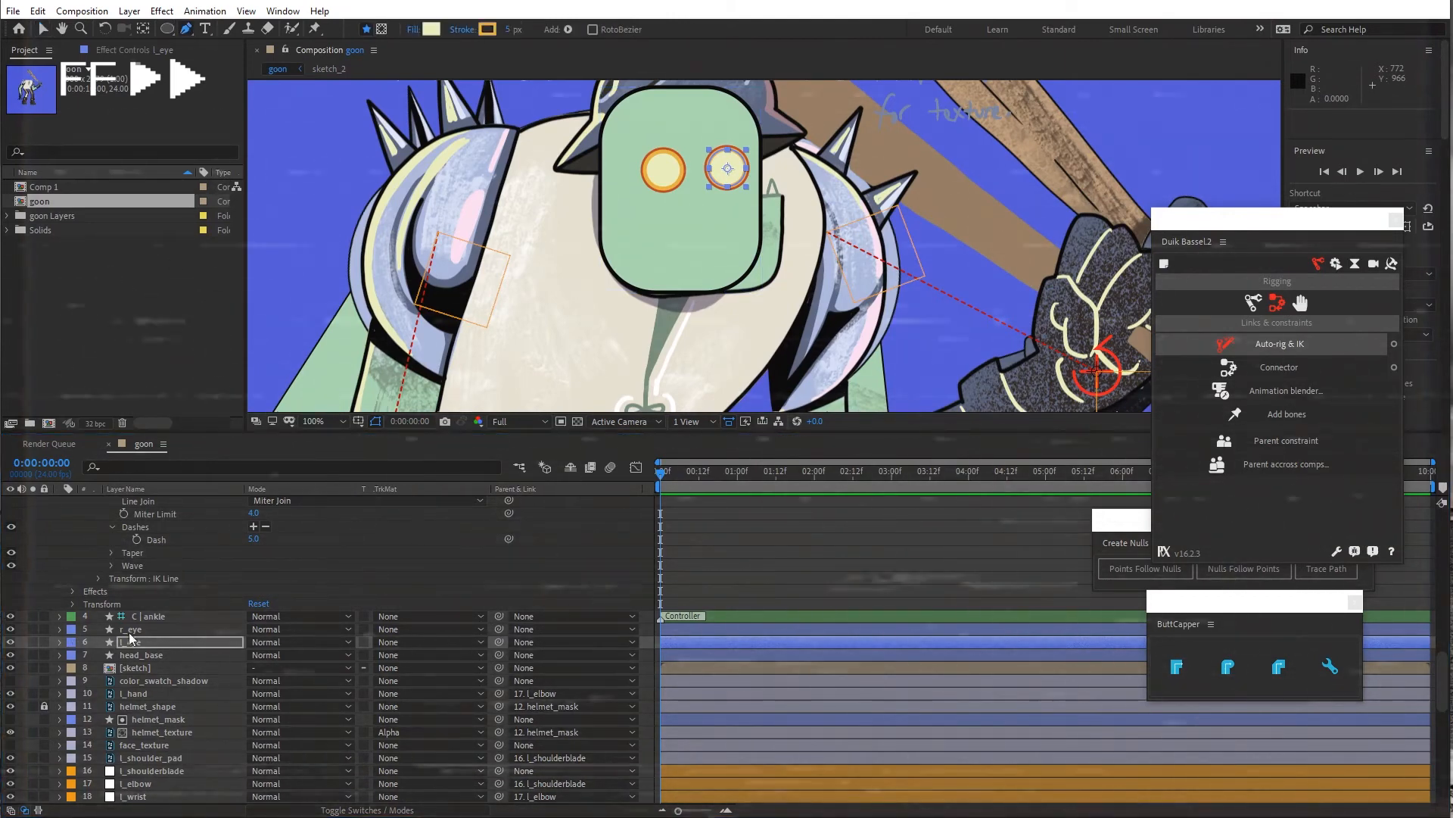
{"action": "left_click", "coordinate": [142, 655]}
{"action": "left_click", "coordinate": [129, 10]}
{"action": "mouse_move", "coordinate": [151, 25]}
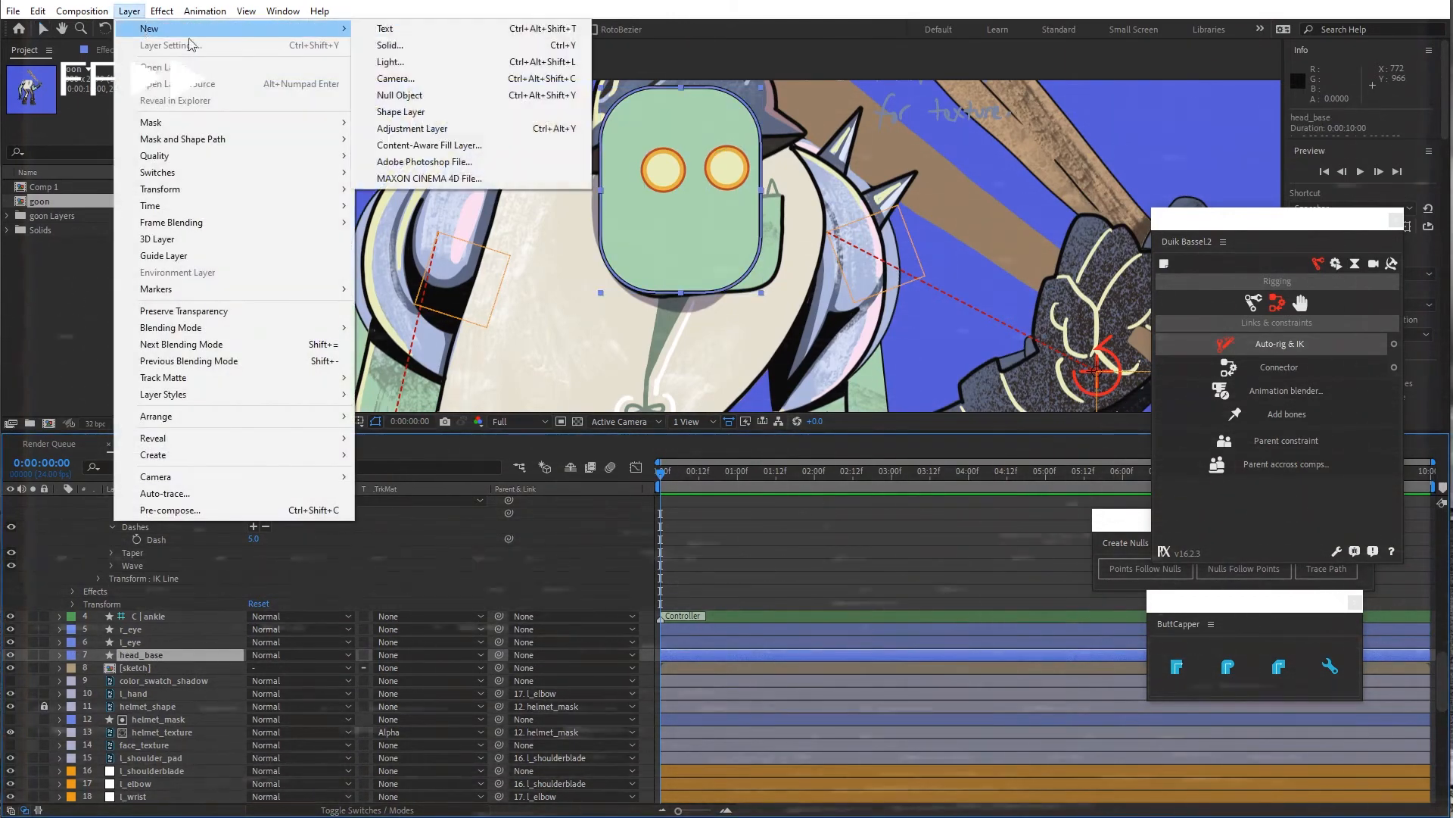
{"action": "left_click", "coordinate": [401, 119]}
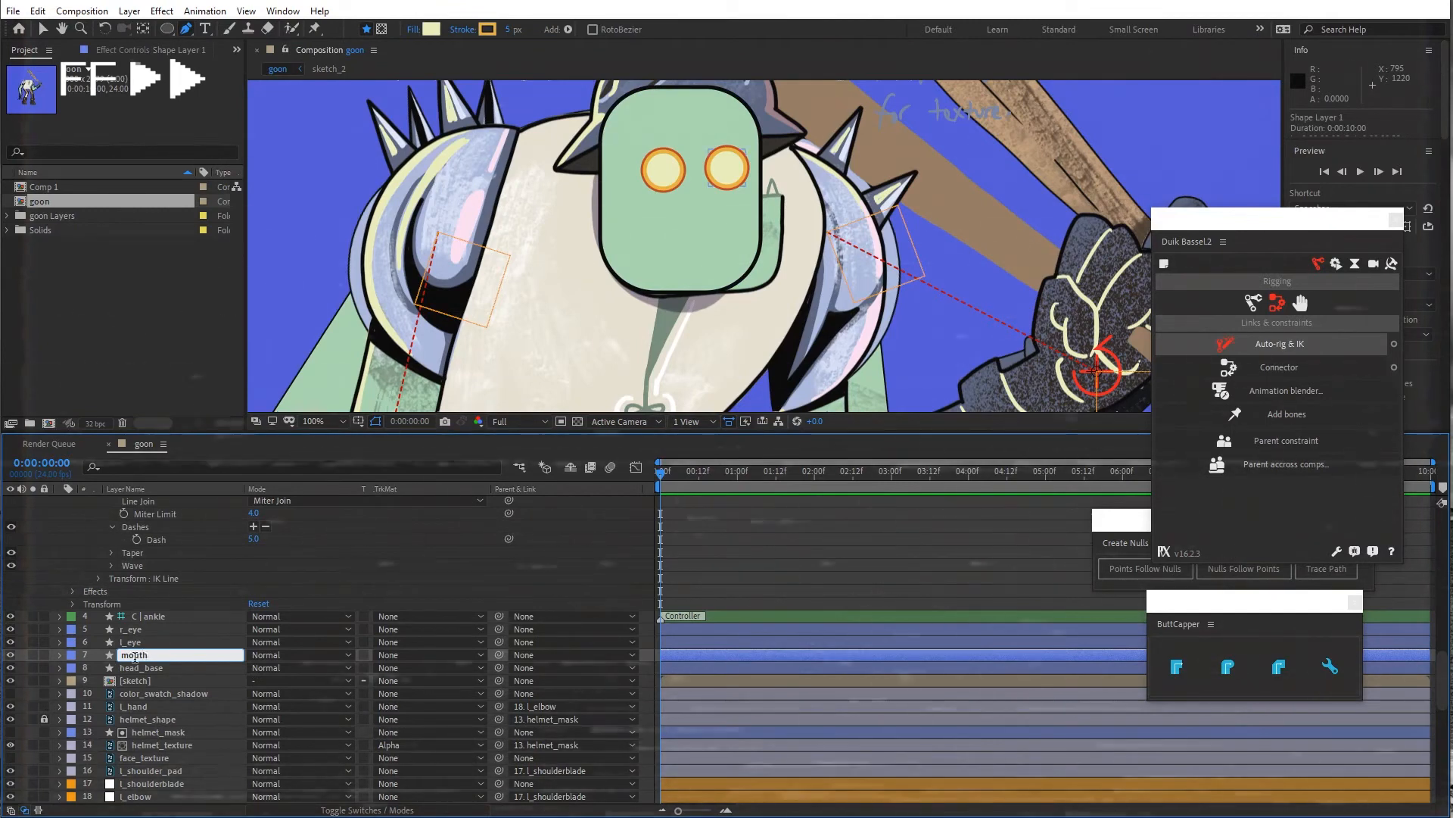
{"action": "type", "text": "uth"}
{"action": "key", "text": "Return"}
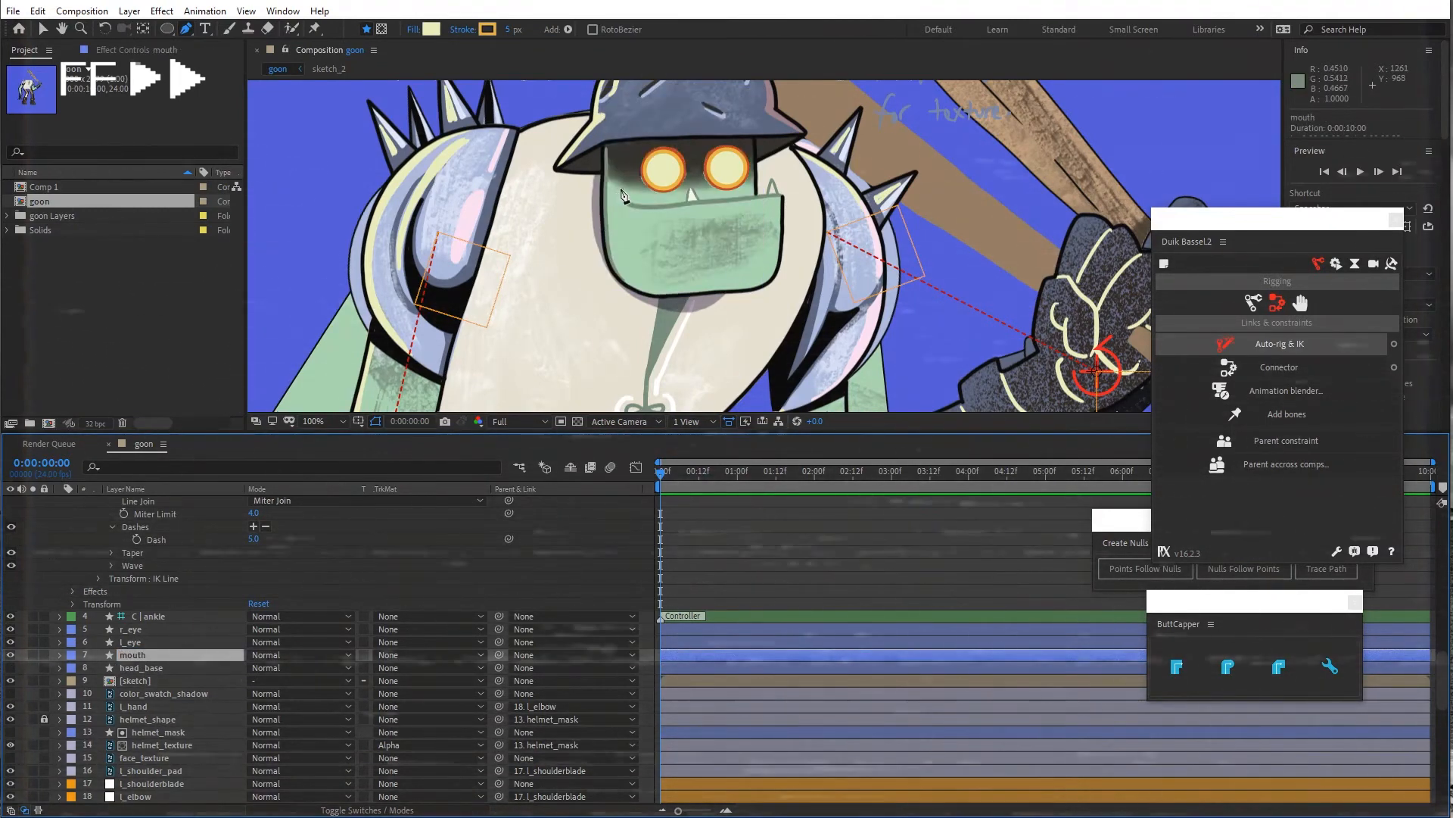
Trace the sketched jaw and mouth line on the mouth layer with the Pen tool, leaving the path open and adjusting the last curve handle
{"action": "left_click_drag", "start_coordinate": [622, 188], "coordinate": [698, 204]}
{"action": "left_click", "coordinate": [767, 287]}
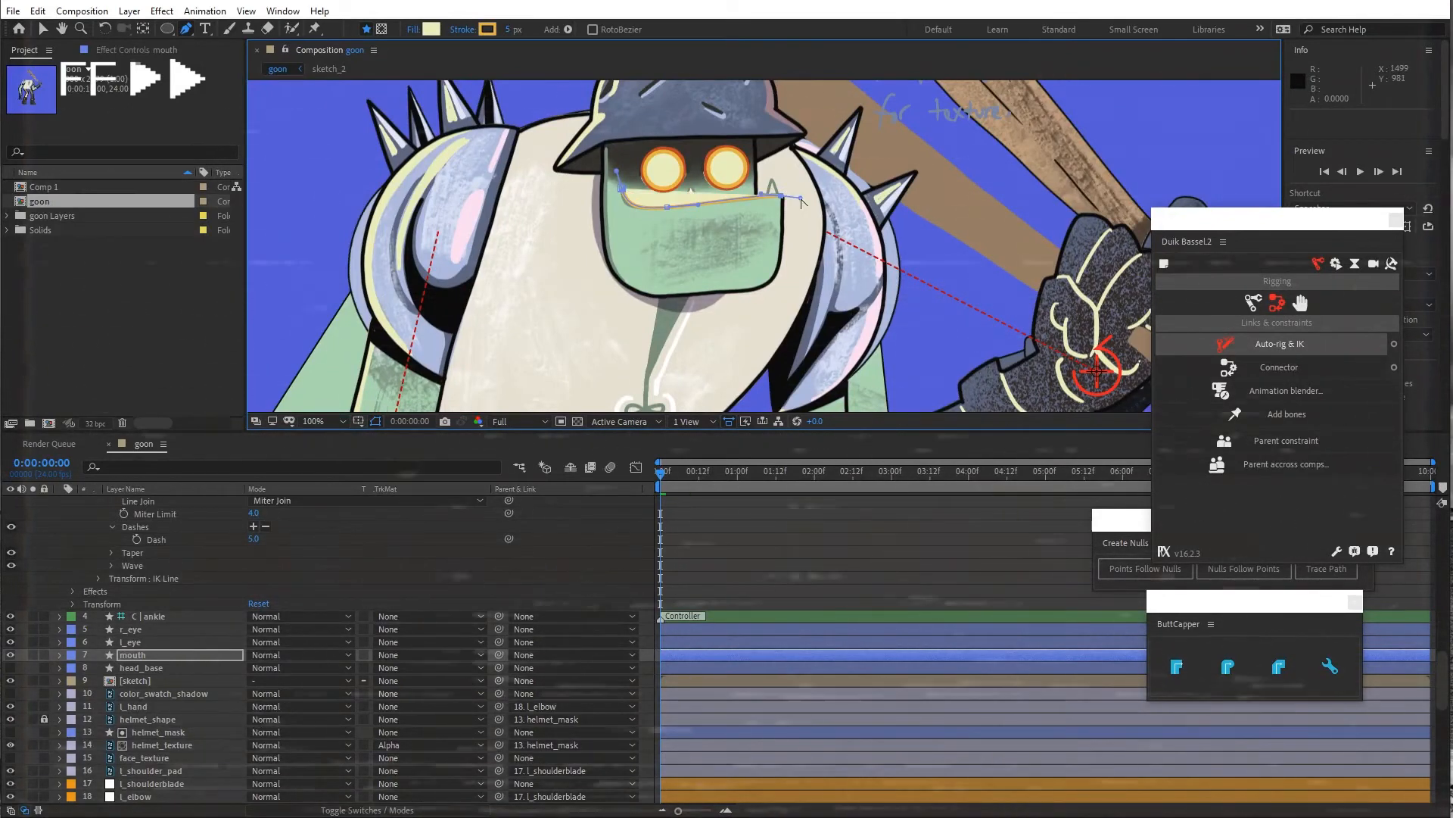
{"action": "left_click_drag", "start_coordinate": [766, 287], "coordinate": [746, 296]}
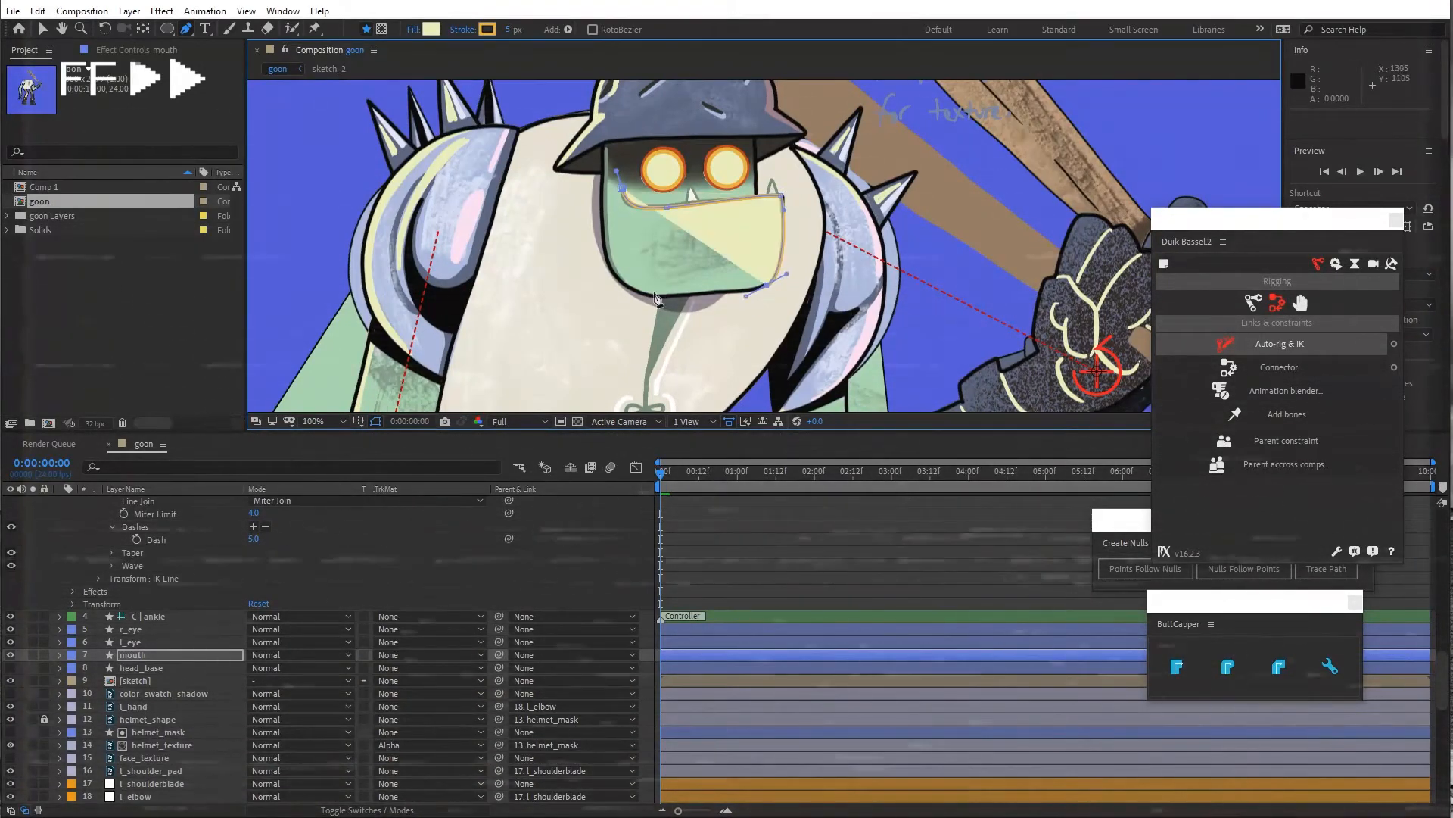
{"action": "left_click_drag", "start_coordinate": [648, 296], "coordinate": [641, 293]}
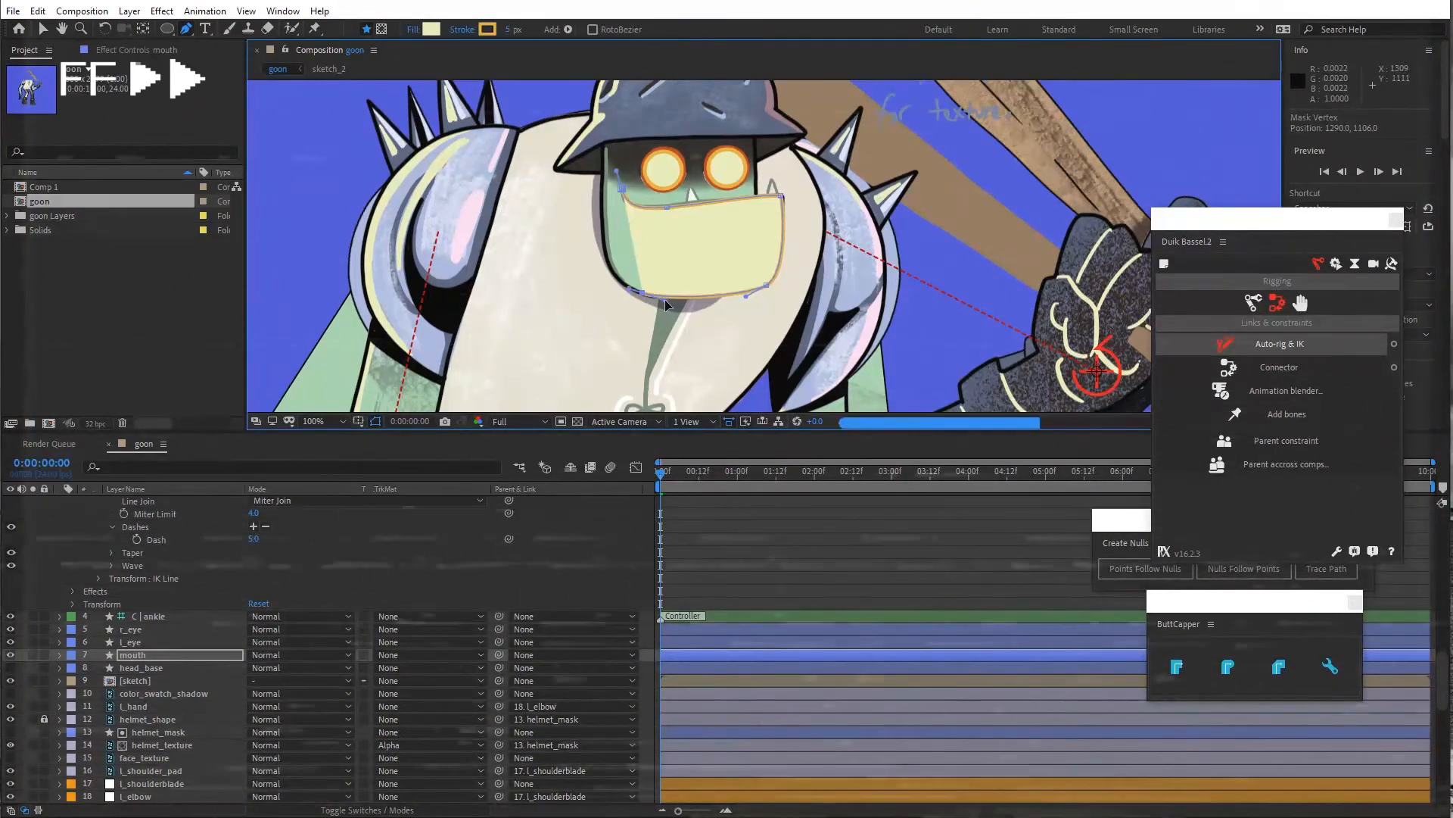
{"action": "left_click", "coordinate": [666, 301]}
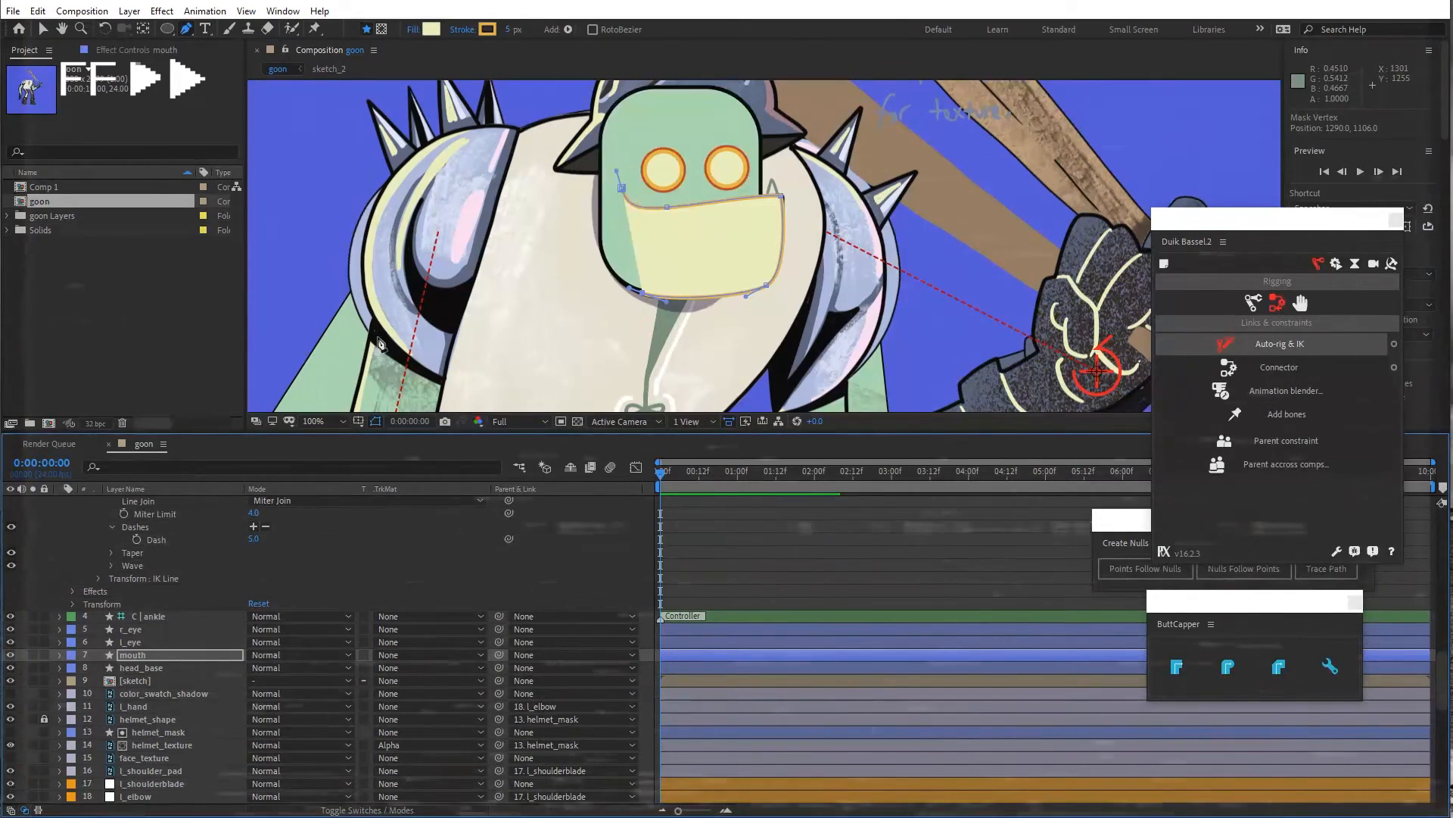
{"action": "scroll", "coordinate": [639, 258], "scroll_direction": "up", "scroll_amount": 2}
{"action": "left_click_drag", "start_coordinate": [678, 331], "coordinate": [704, 363]}
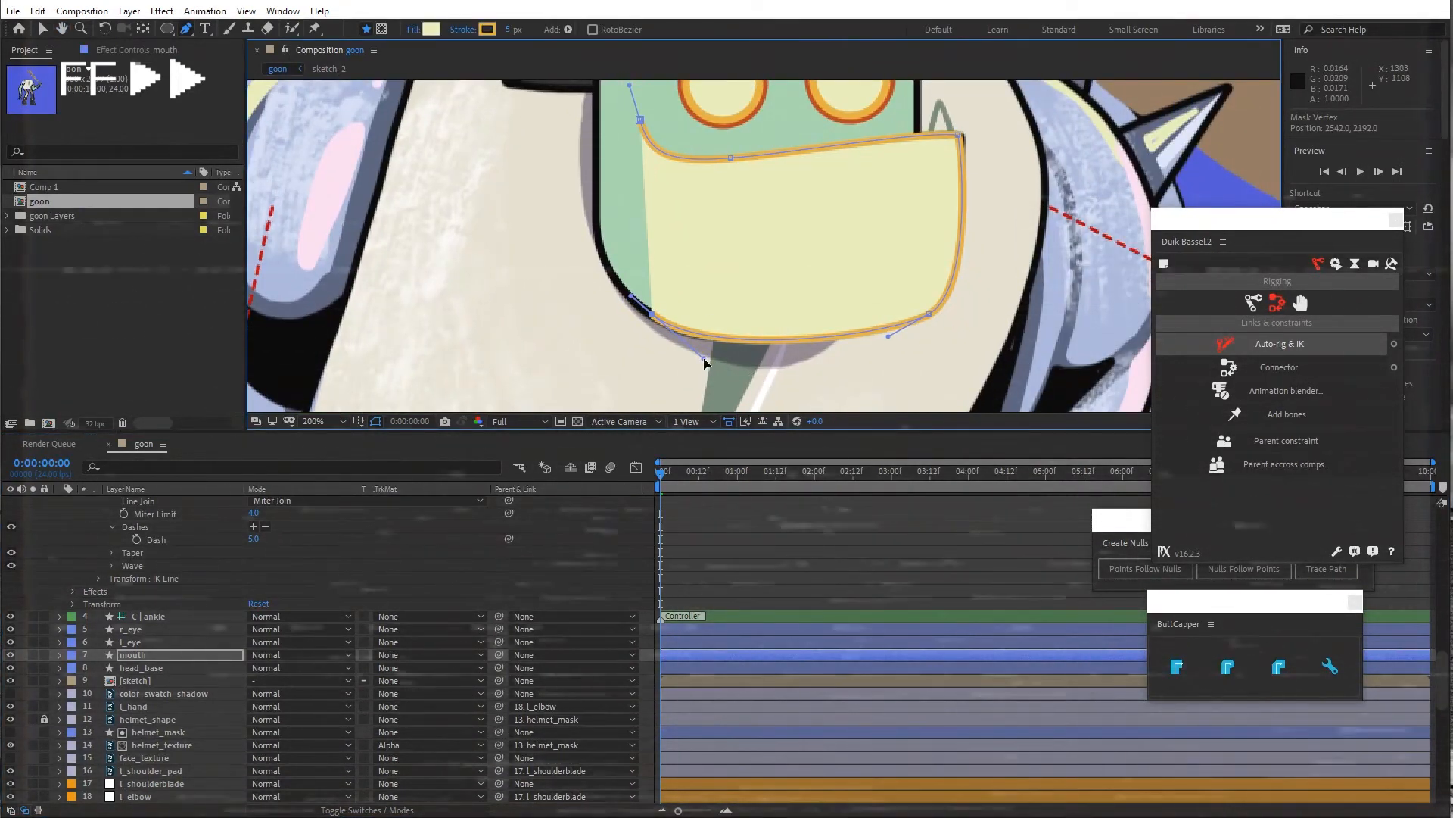
Set the mouth path's stroke to a black sampled from the artwork and give it round caps with ButtCapper
{"action": "left_click", "coordinate": [488, 29]}
{"action": "left_click", "coordinate": [849, 548]}
{"action": "left_click", "coordinate": [1011, 382]}
{"action": "left_click", "coordinate": [875, 473]}
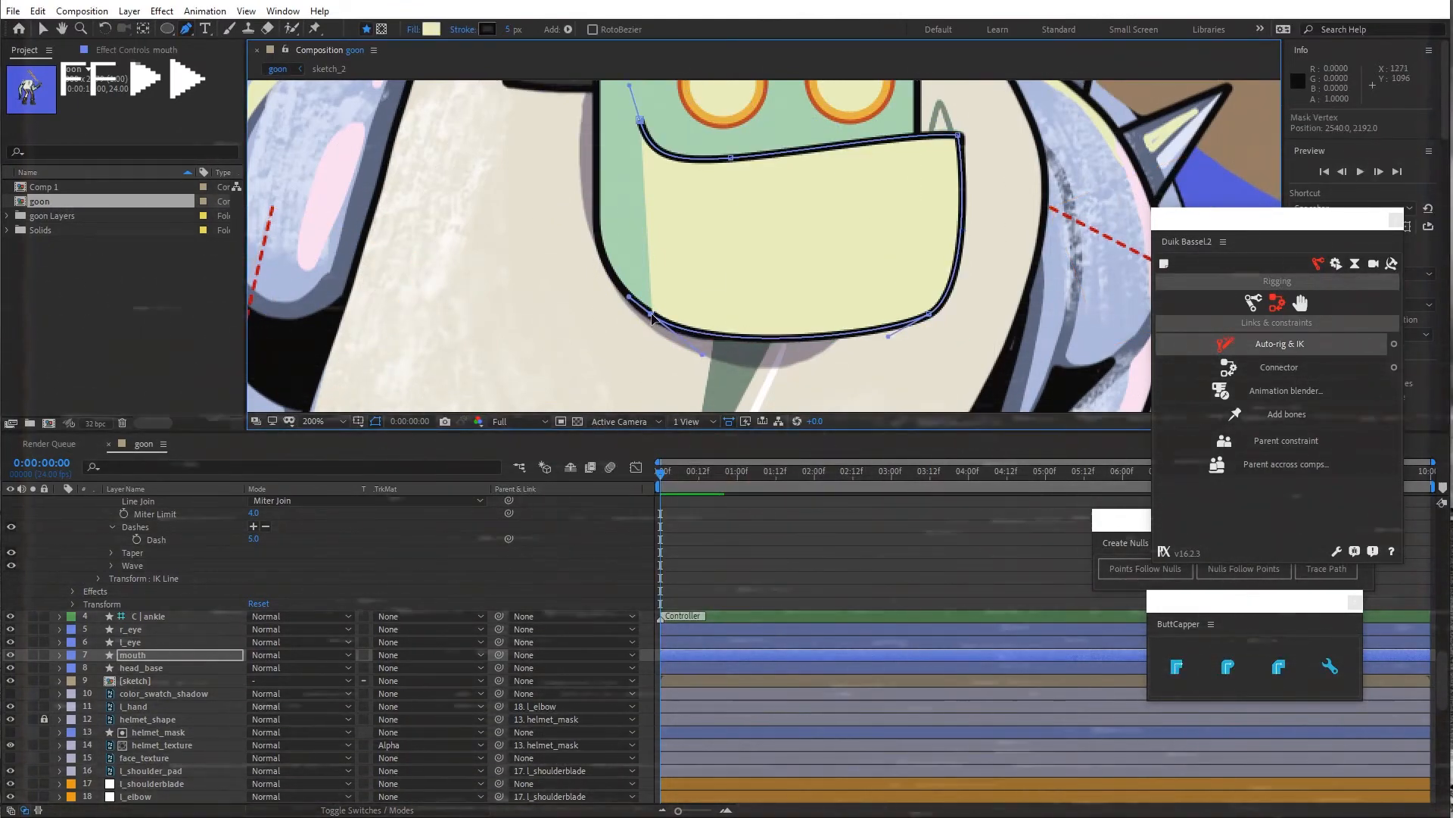
{"action": "left_click", "coordinate": [1227, 668]}
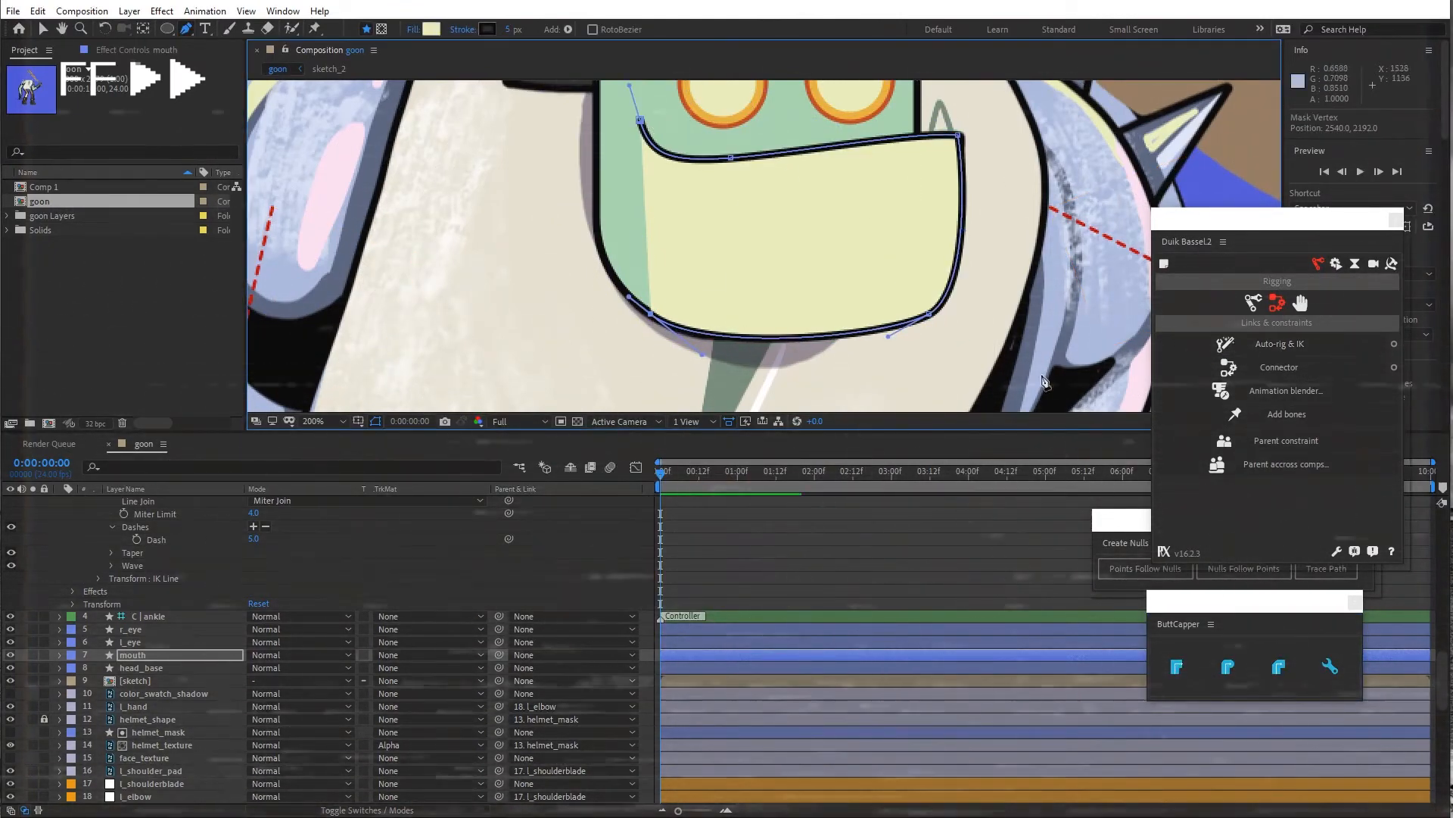
{"action": "left_click", "coordinate": [1228, 674]}
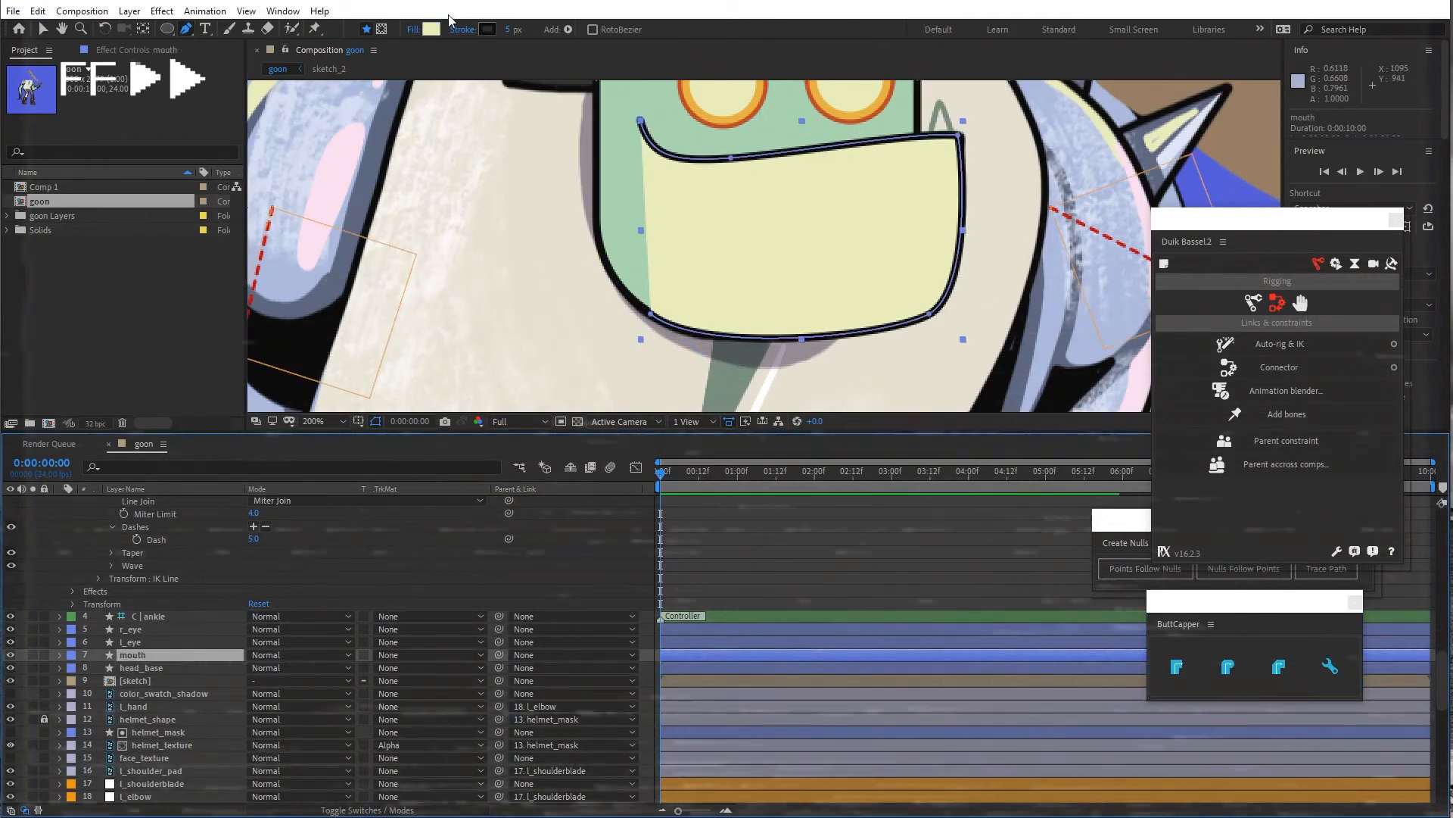
Set the mouth's fill to the head's light green, A5D5AD, by sampling it in the composition
{"action": "left_click", "coordinate": [431, 29]}
{"action": "left_click", "coordinate": [850, 546]}
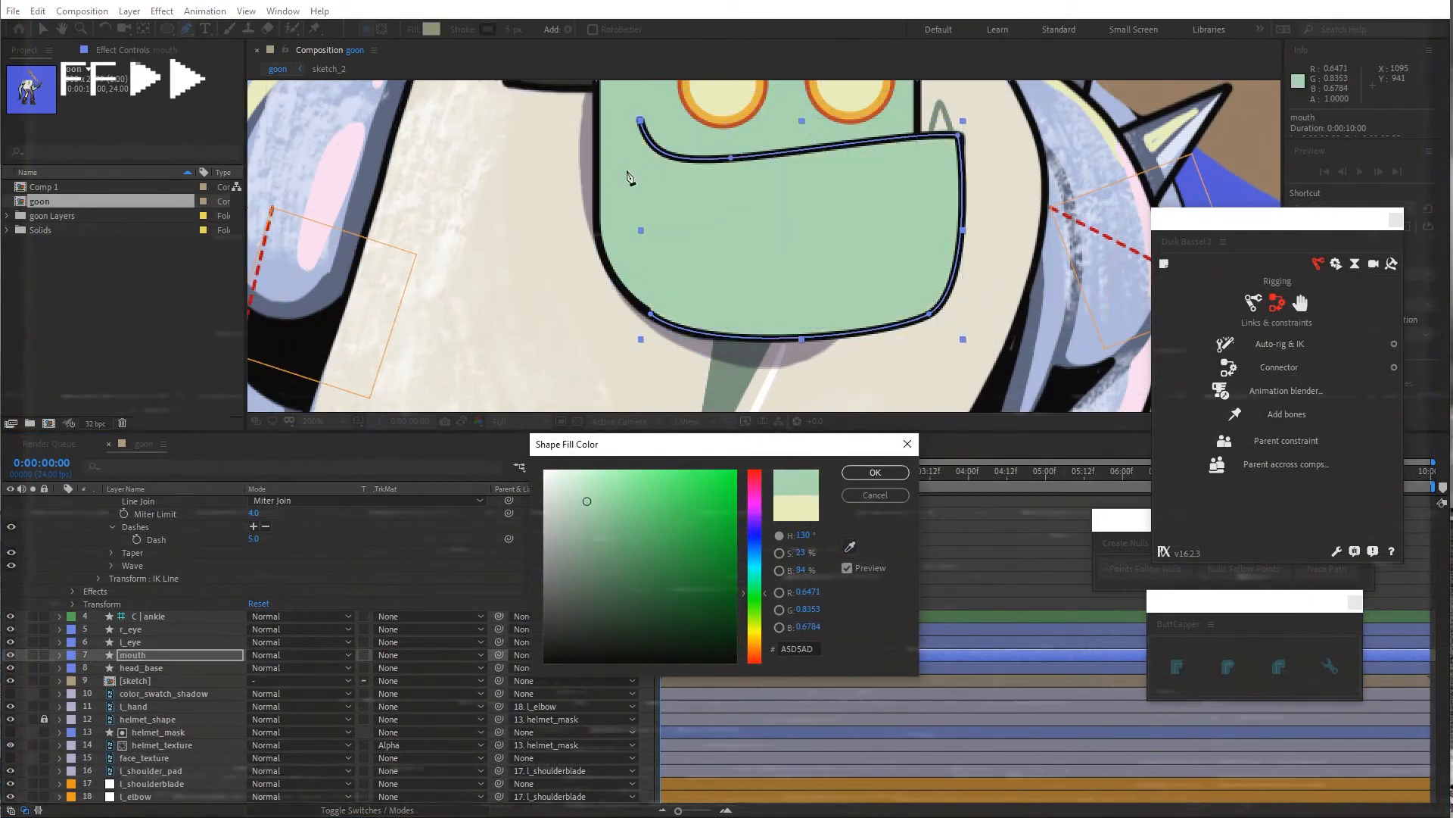
{"action": "left_click", "coordinate": [646, 227]}
Try a 7 px stroke width on the mouth and set it back to 5 px
{"action": "left_click", "coordinate": [507, 28]}
{"action": "type", "text": "7"}
{"action": "key", "text": "Return"}
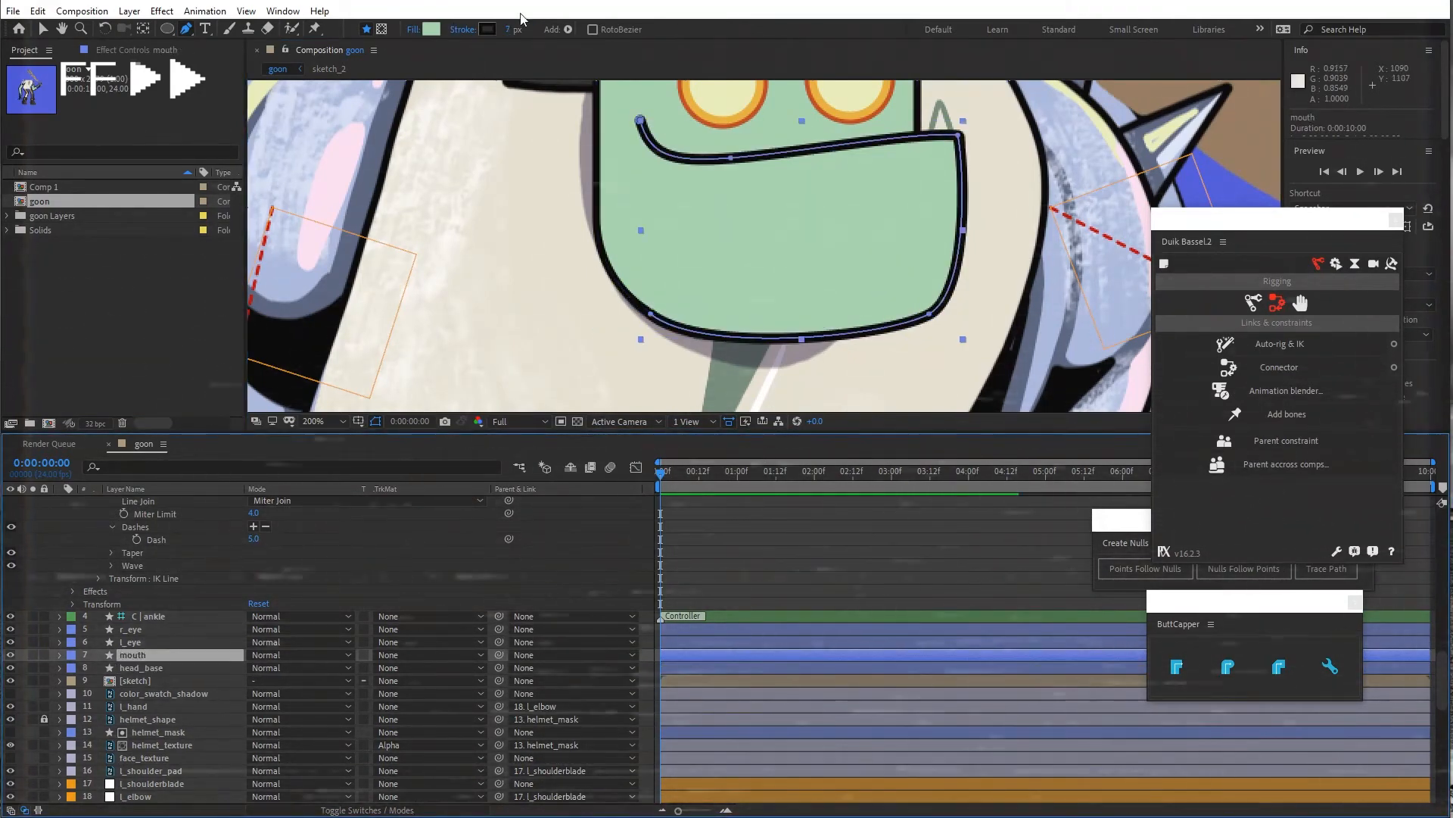
{"action": "left_click", "coordinate": [509, 29]}
{"action": "type", "text": "5"}
{"action": "key", "text": "Return"}
Check the mouth against the whole character with the sketch hidden and save the project
{"action": "left_click", "coordinate": [132, 642]}
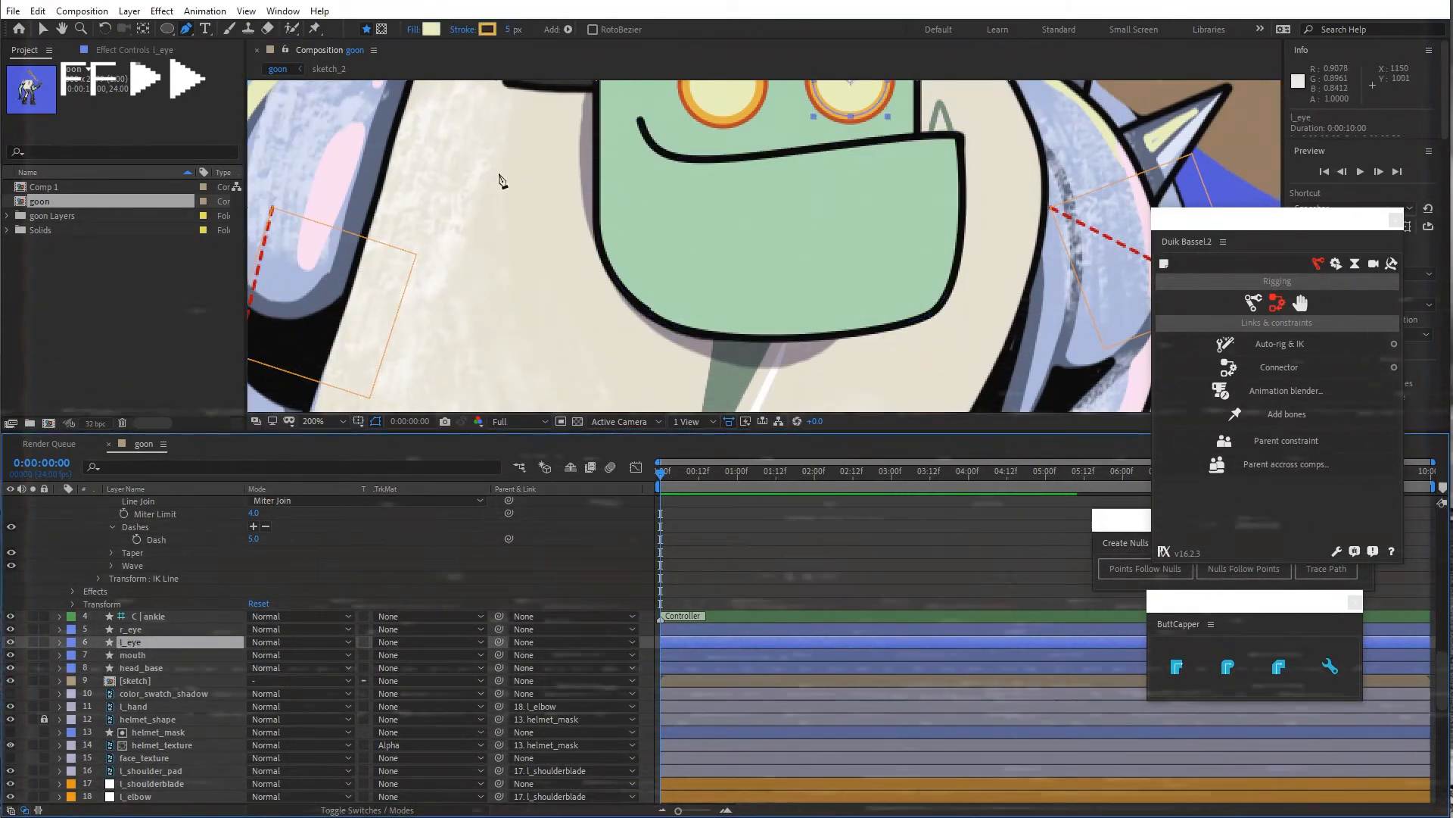
{"action": "key", "text": "v"}
{"action": "left_click", "coordinate": [788, 257]}
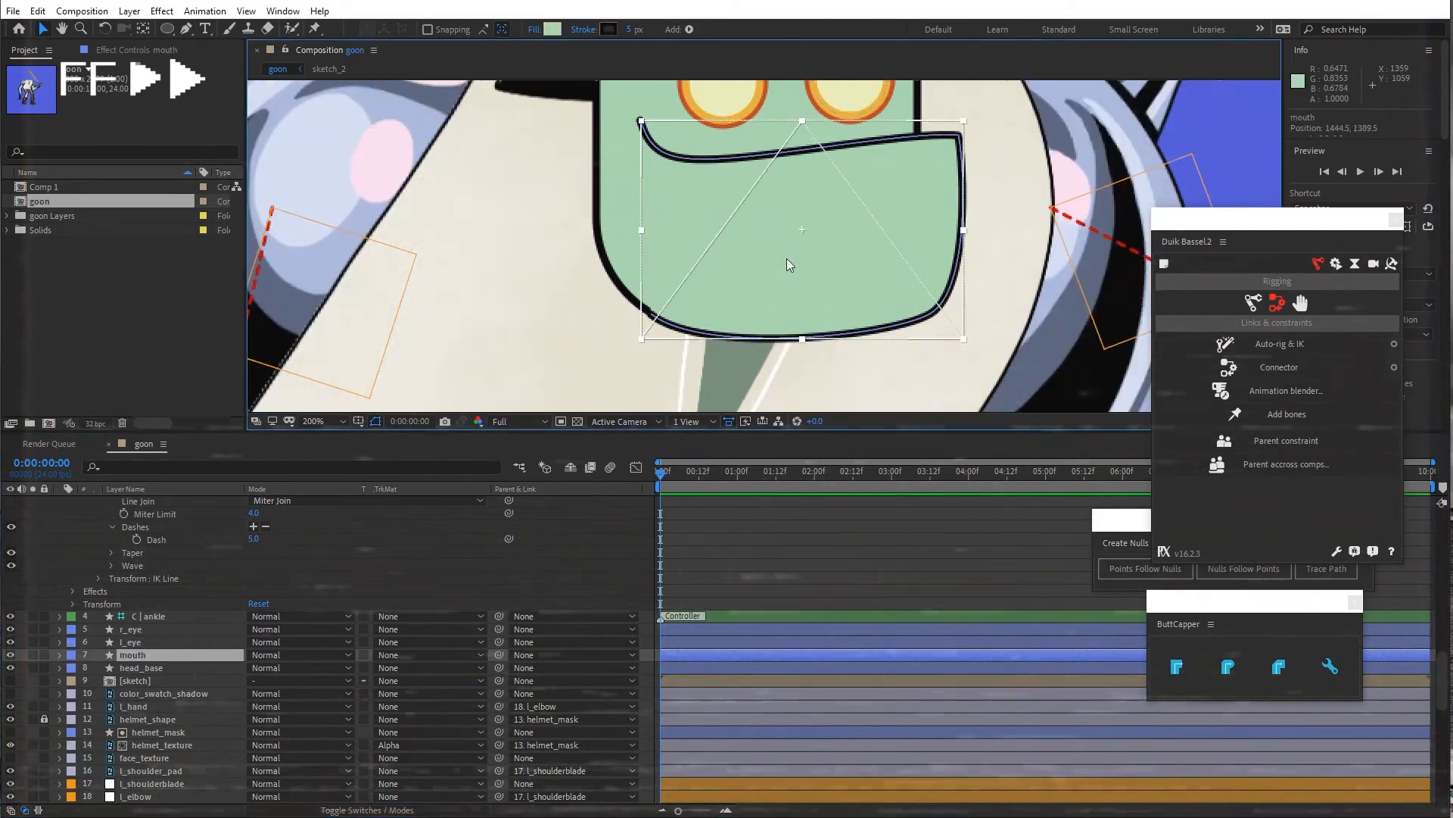
{"action": "key", "text": "Caps_Lock"}
{"action": "key", "text": "Caps_Lock"}
{"action": "scroll", "coordinate": [702, 229], "scroll_direction": "down", "scroll_amount": 4}
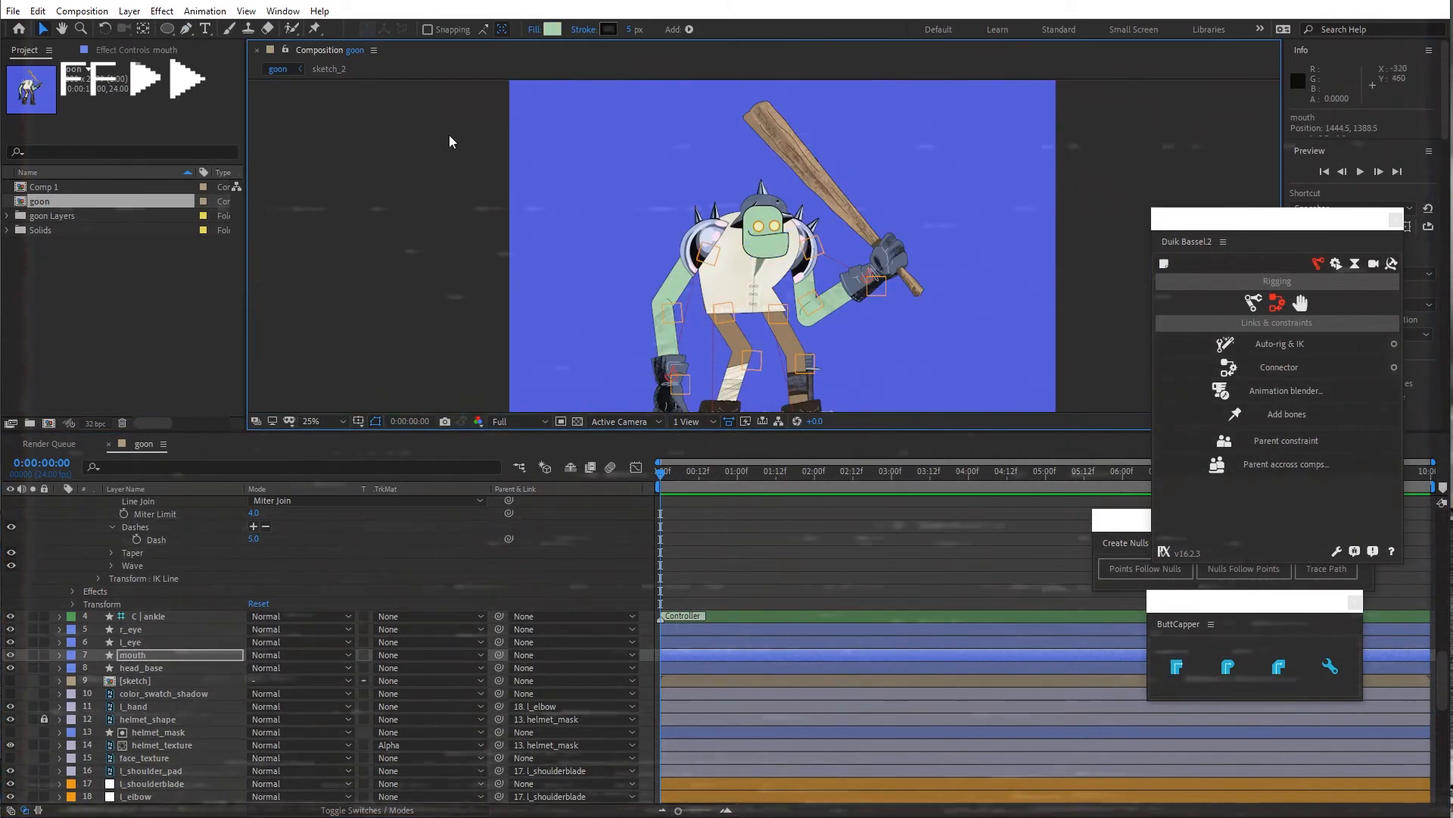
{"action": "left_click", "coordinate": [448, 135]}
{"action": "left_click", "coordinate": [12, 12]}
{"action": "left_click", "coordinate": [48, 149]}
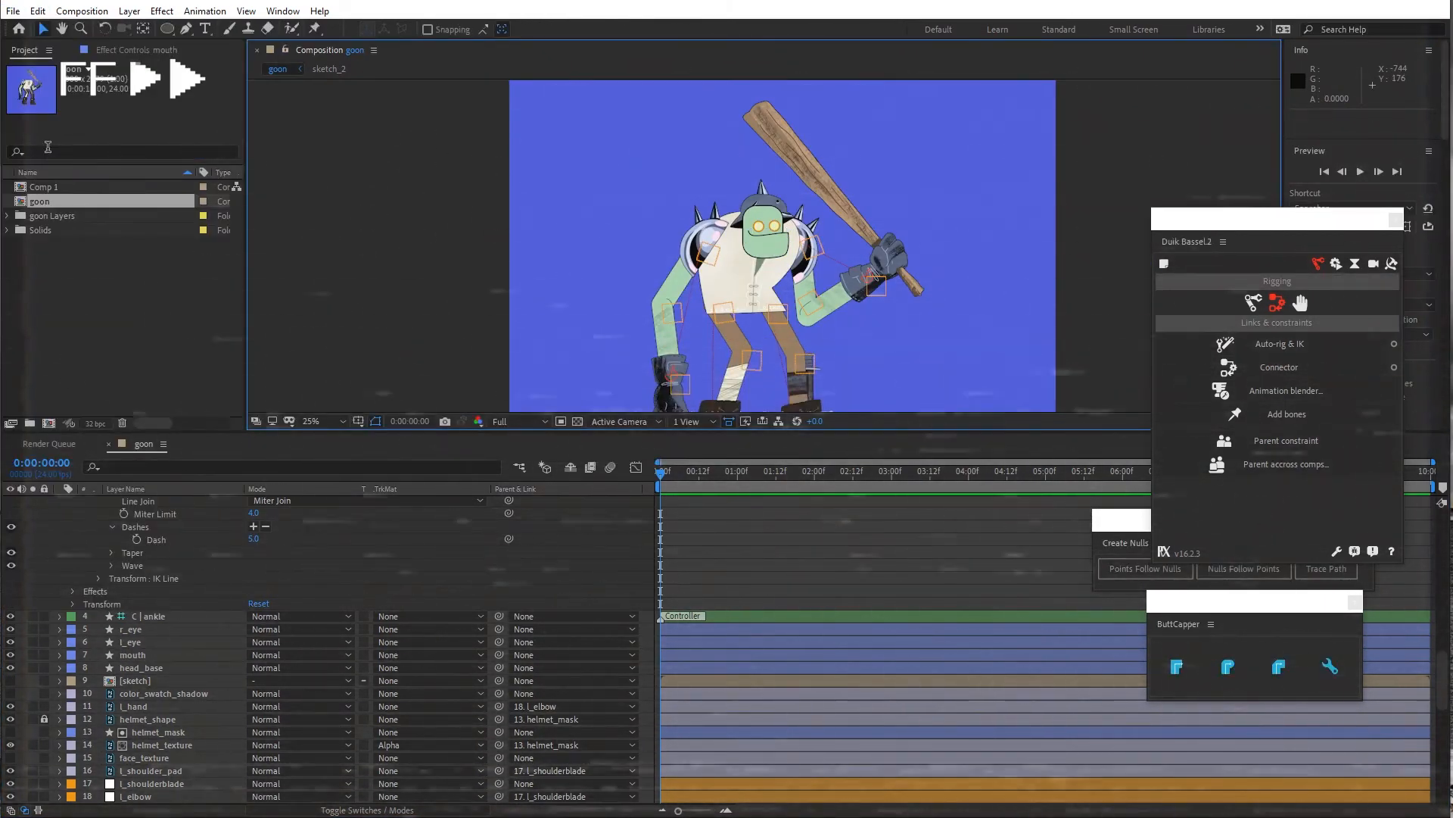
Show the sketch again and draw a closed triangular tooth over the sketched middle tooth on the mouth layer with the Pen tool
{"action": "scroll", "coordinate": [784, 229], "scroll_direction": "up", "scroll_amount": 4}
{"action": "left_click", "coordinate": [187, 29]}
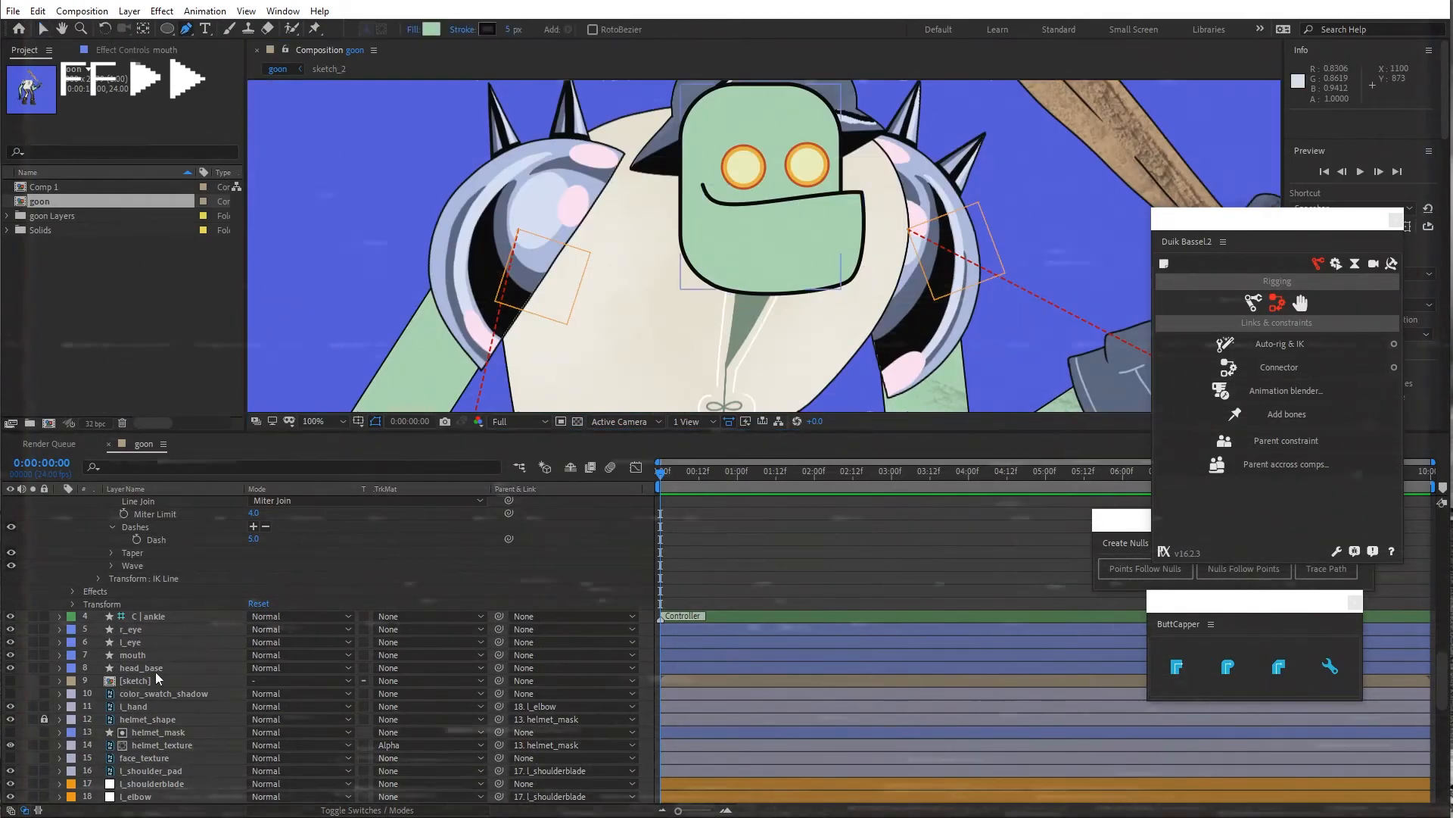
{"action": "left_click", "coordinate": [149, 657]}
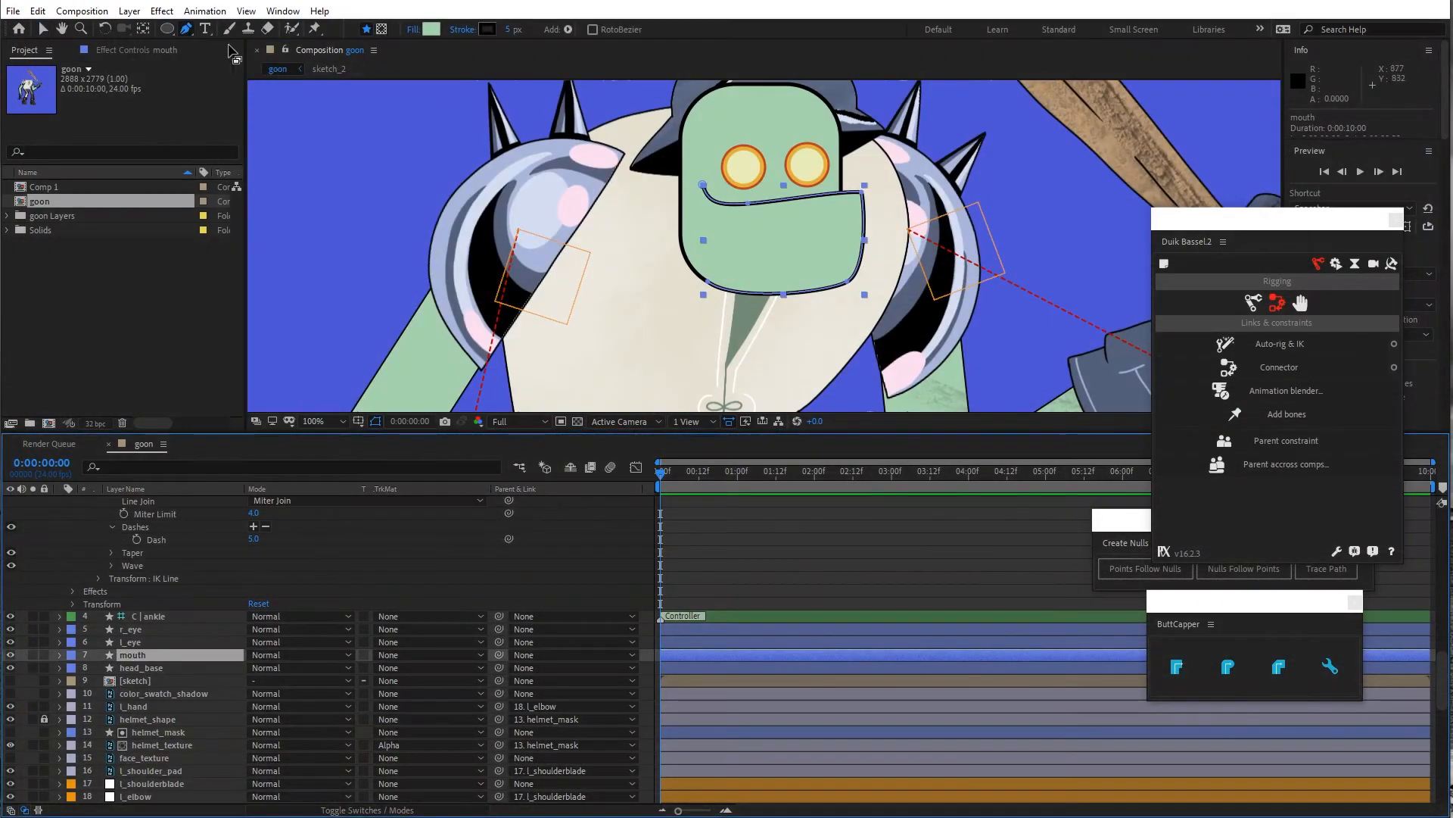
{"action": "scroll", "coordinate": [670, 187], "scroll_direction": "up", "scroll_amount": 2}
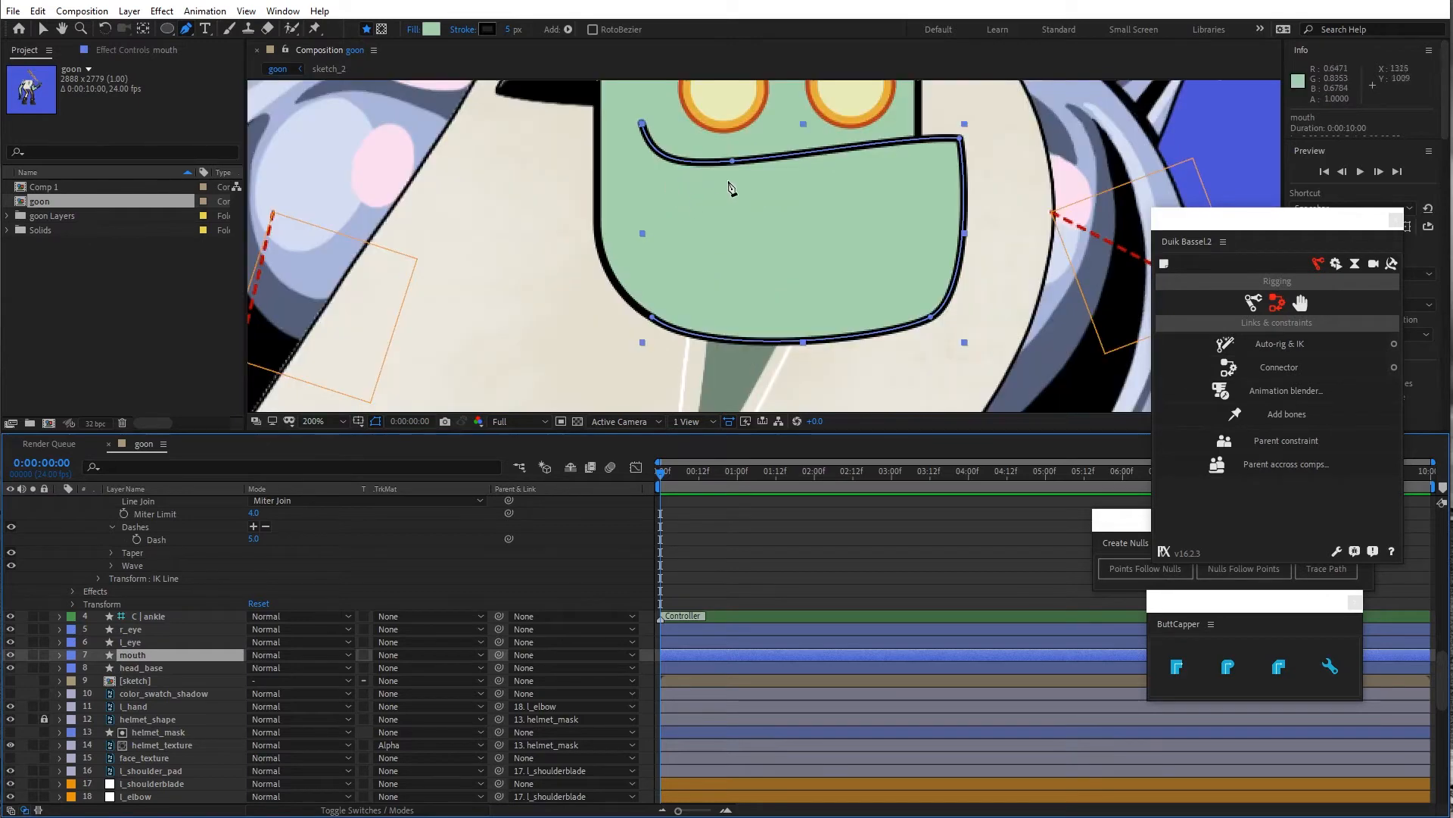
{"action": "scroll", "coordinate": [717, 215], "scroll_direction": "up", "scroll_amount": 1}
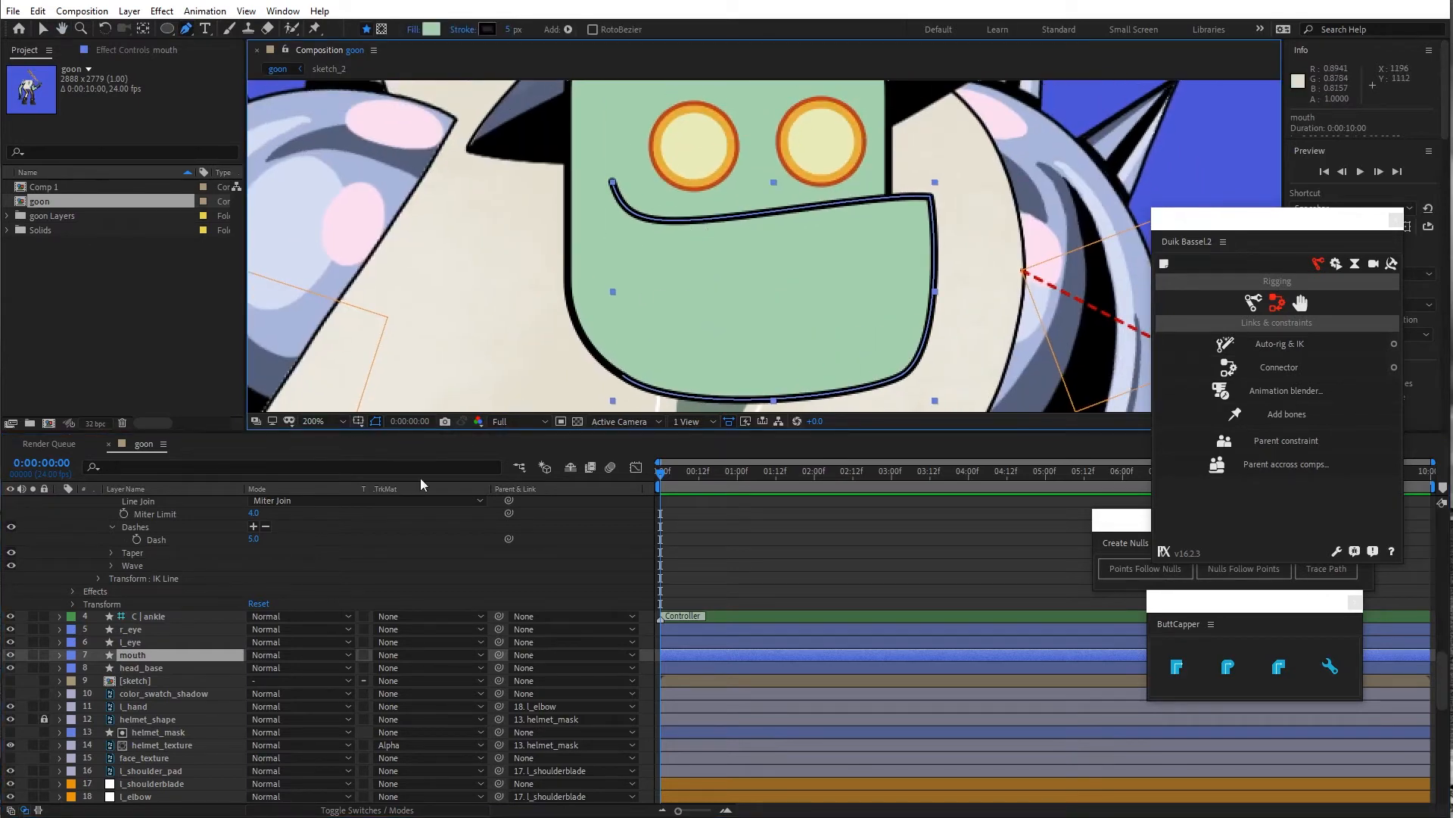
{"action": "left_click", "coordinate": [10, 679]}
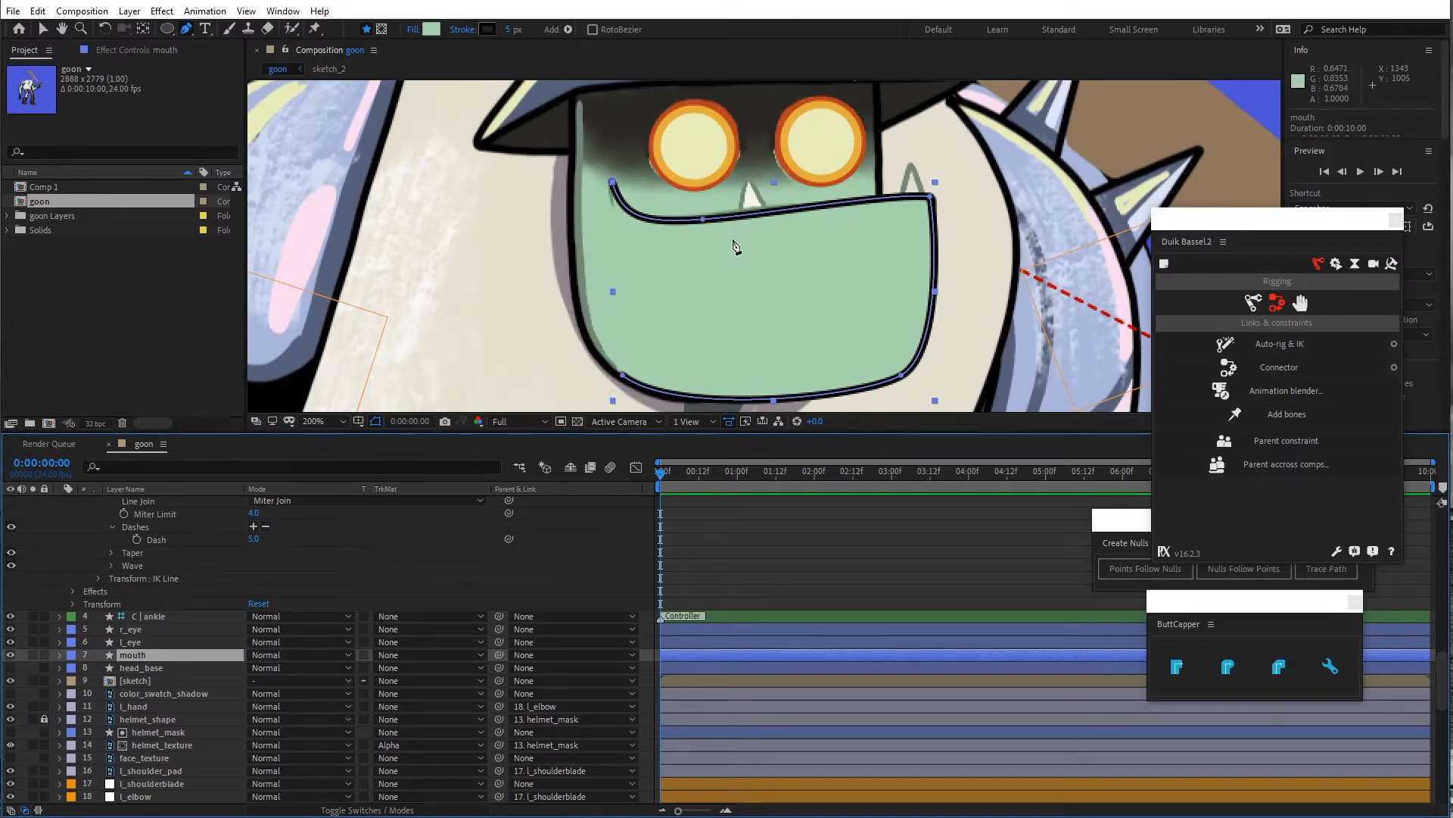
{"action": "left_click", "coordinate": [732, 239]}
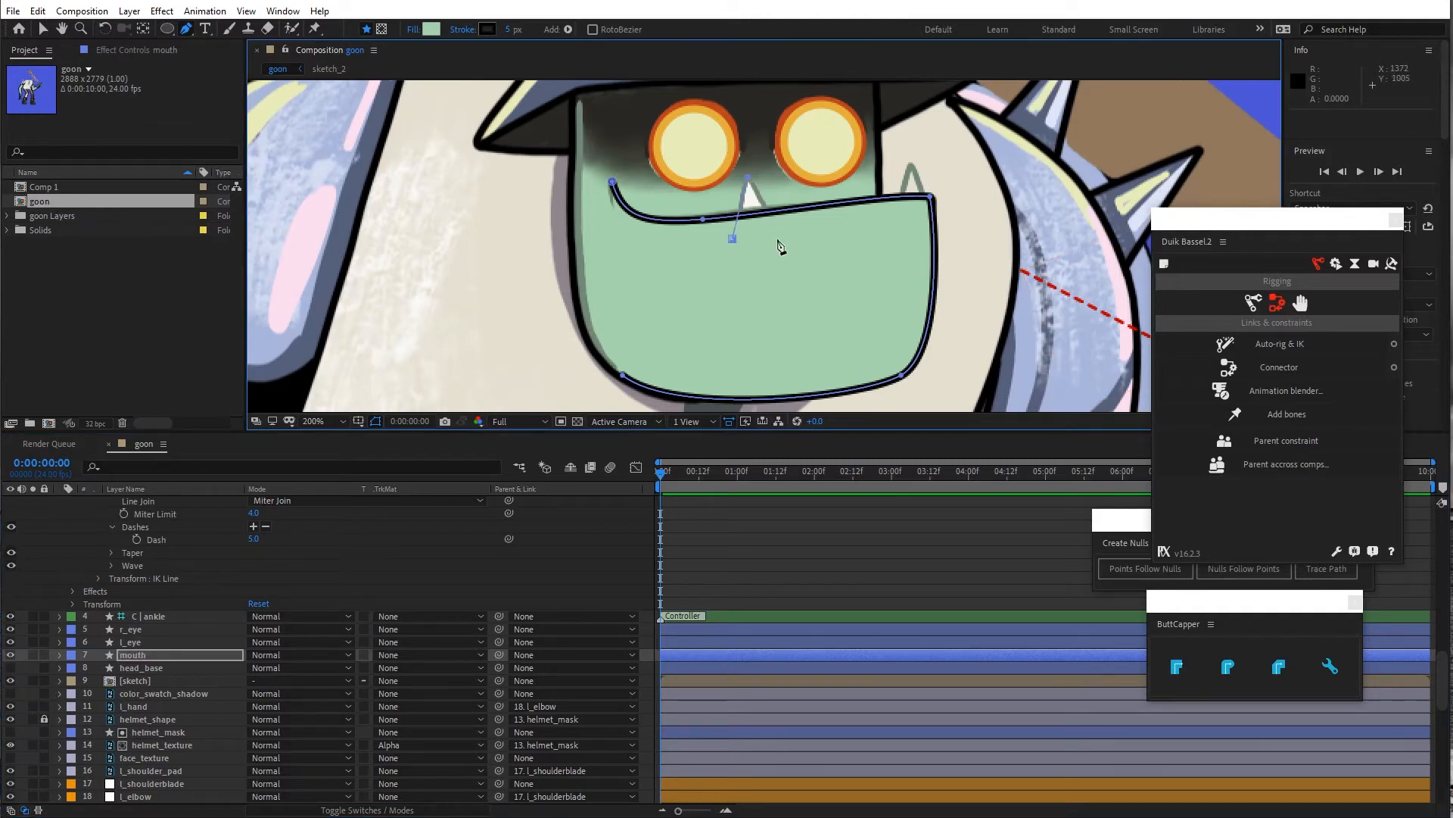
{"action": "left_click", "coordinate": [732, 238]}
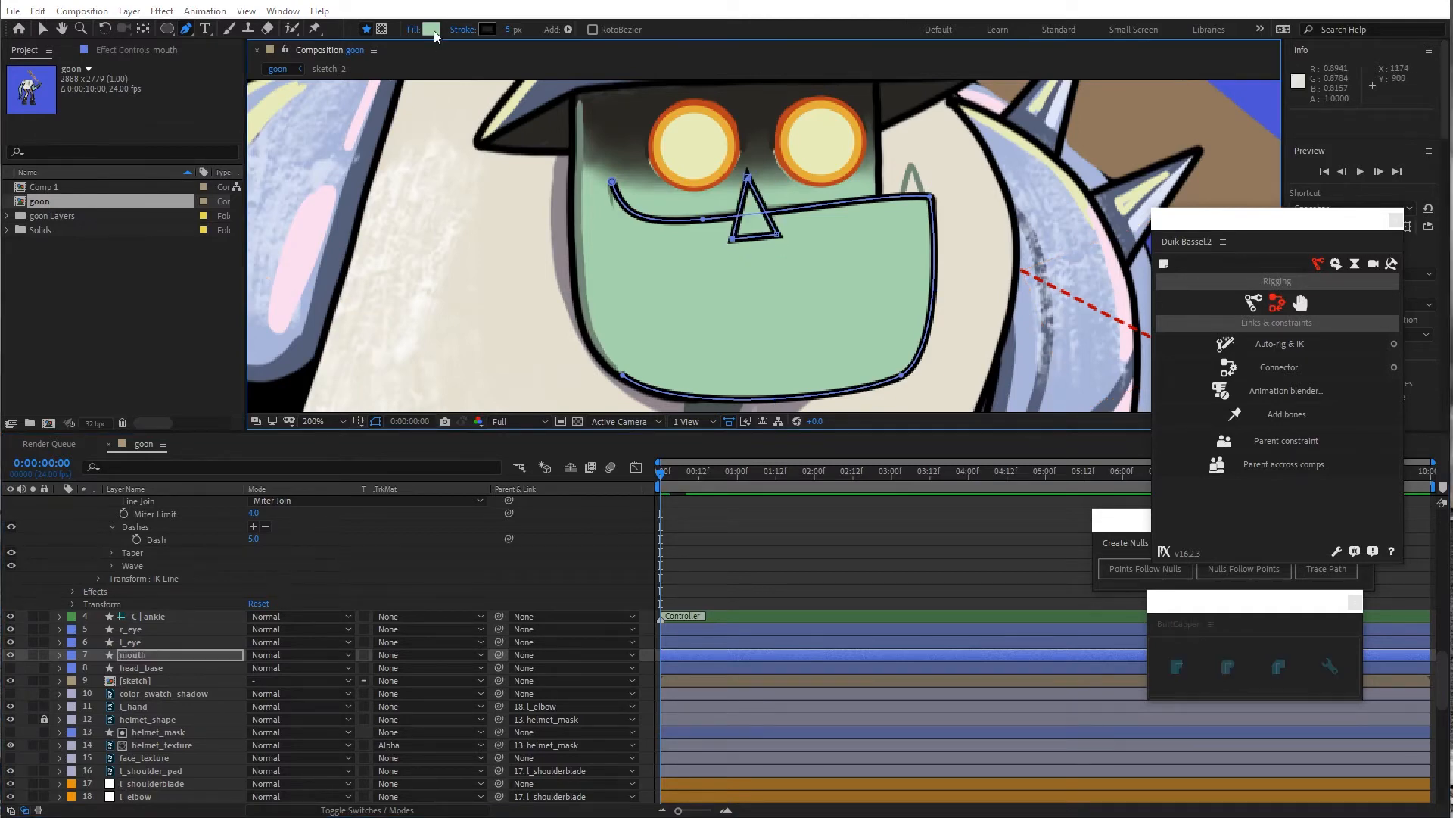
Give the tooth a white fill and a grey-green stroke, 738A77, sampled from the sketched tooth's outline
{"action": "left_click", "coordinate": [432, 29]}
{"action": "left_click", "coordinate": [871, 474]}
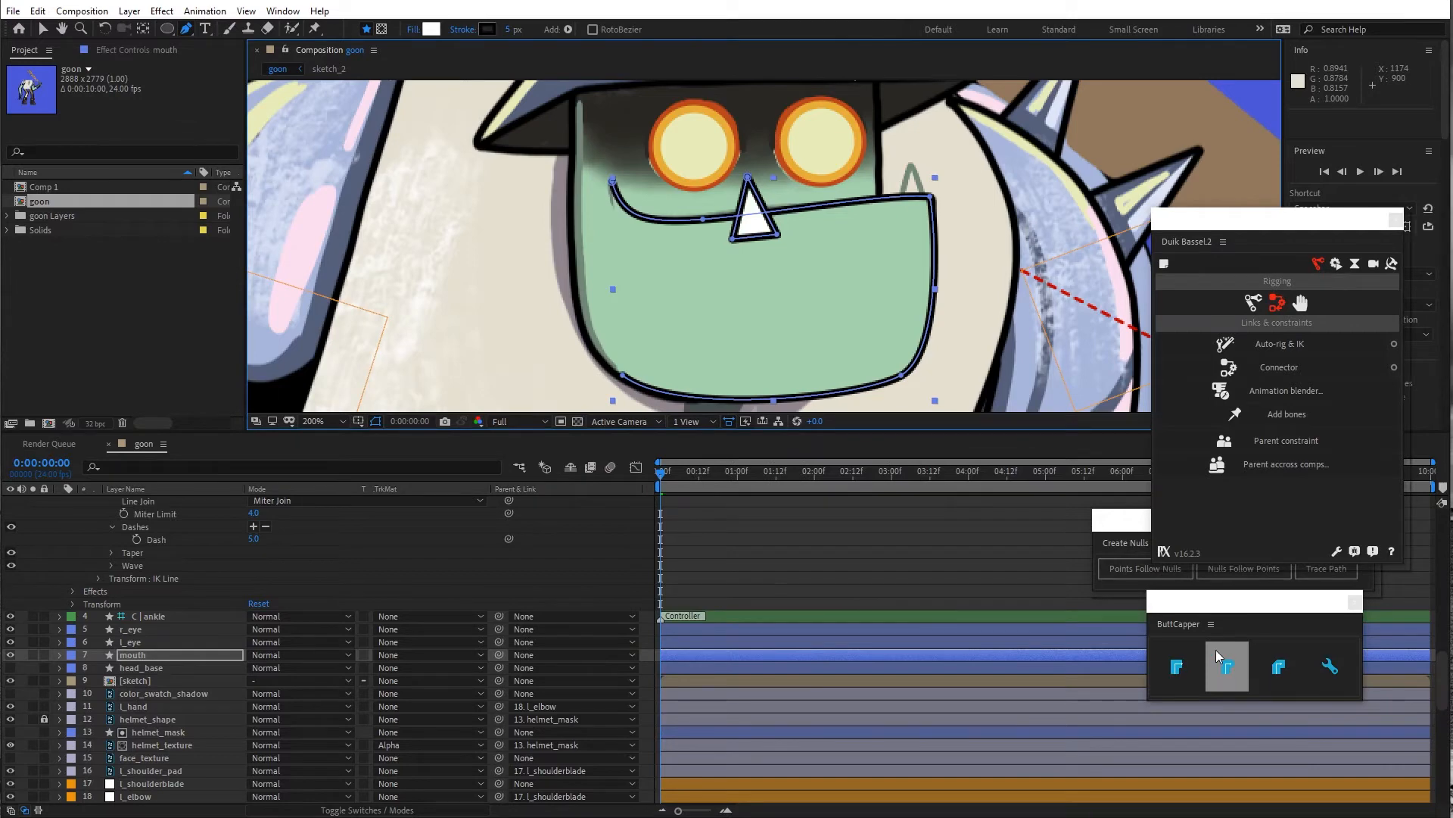
{"action": "left_click", "coordinate": [487, 29]}
{"action": "left_click", "coordinate": [850, 547]}
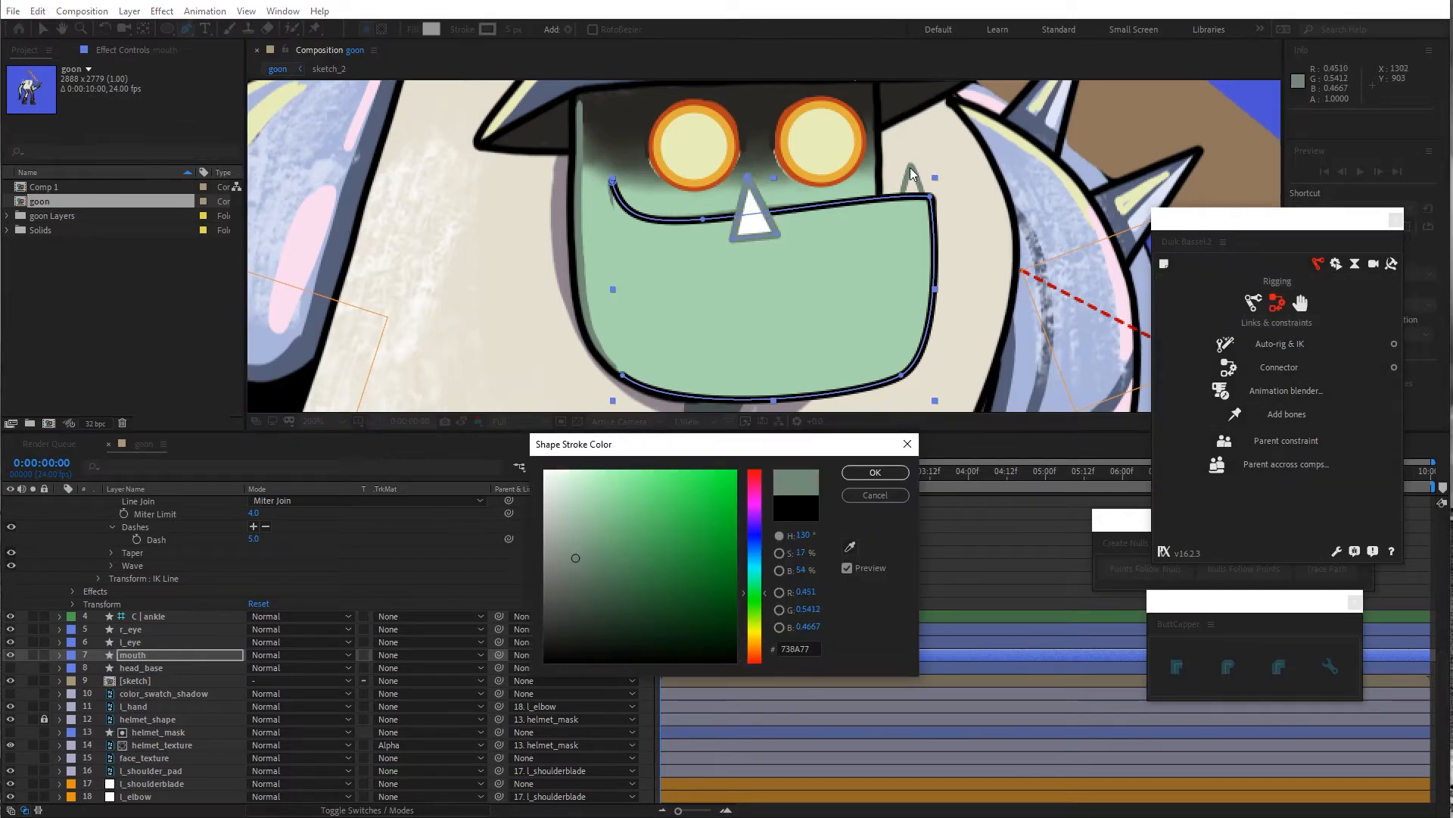
{"action": "left_click", "coordinate": [875, 474]}
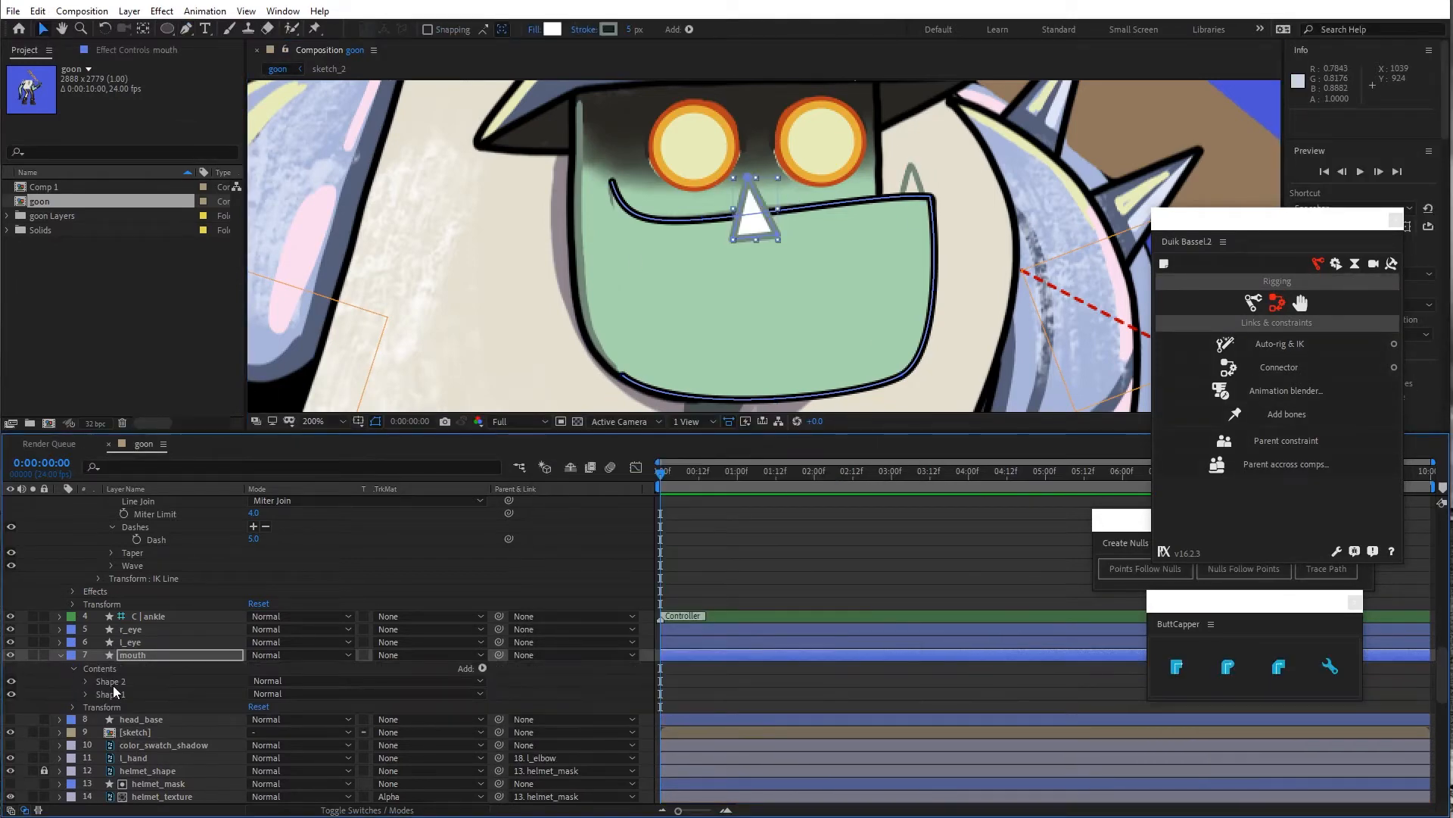
Rename the tooth's shape group tooth1, duplicate it as tooth2 and move the copy to the sketched tooth at the mouth's corner
{"action": "type", "text": "tooth1"}
{"action": "key", "text": "Return"}
{"action": "key", "text": "ctrl+d"}
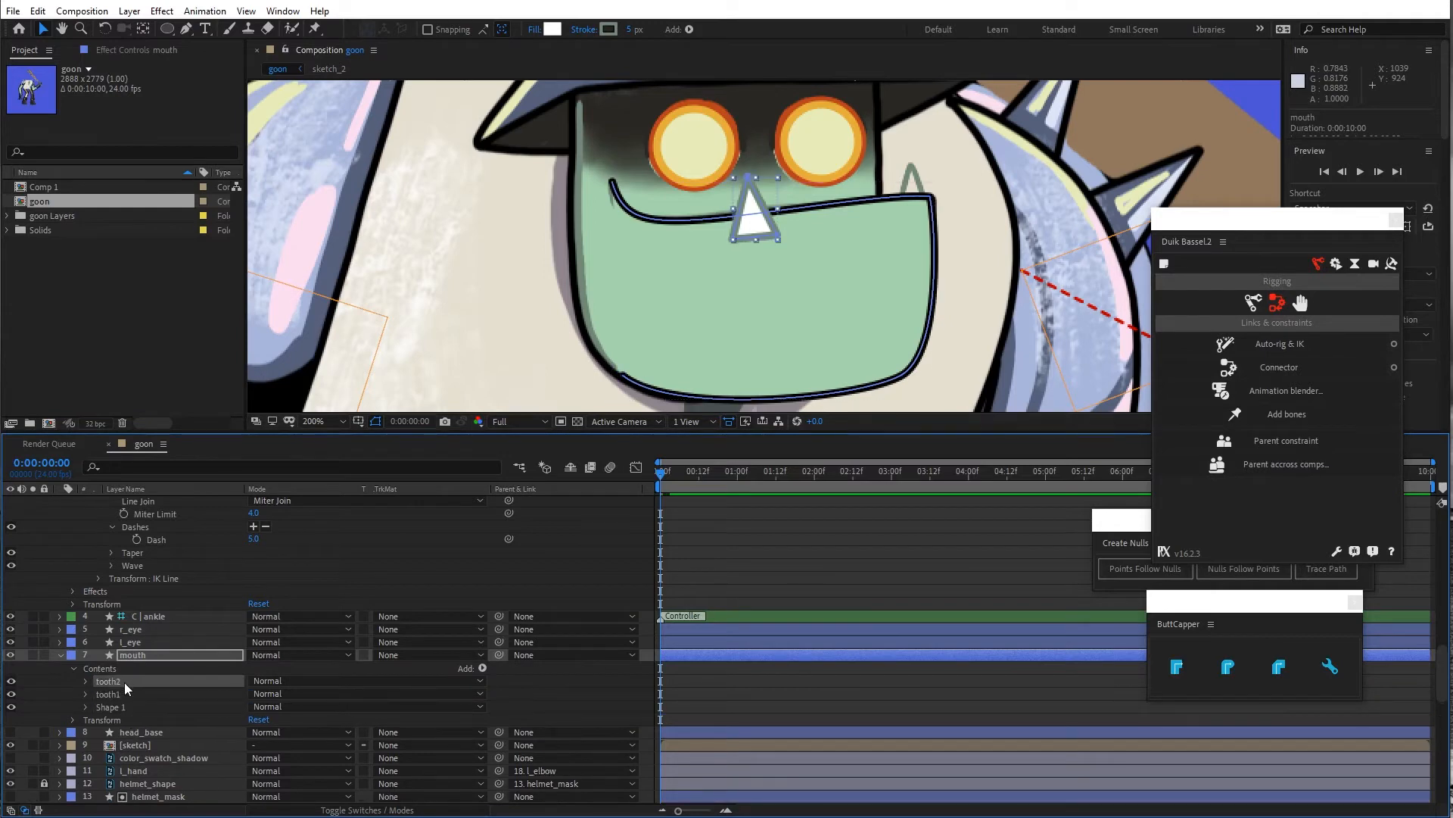
{"action": "left_click_drag", "start_coordinate": [754, 221], "coordinate": [902, 188]}
{"action": "key", "text": "w"}
{"action": "key", "text": "v"}
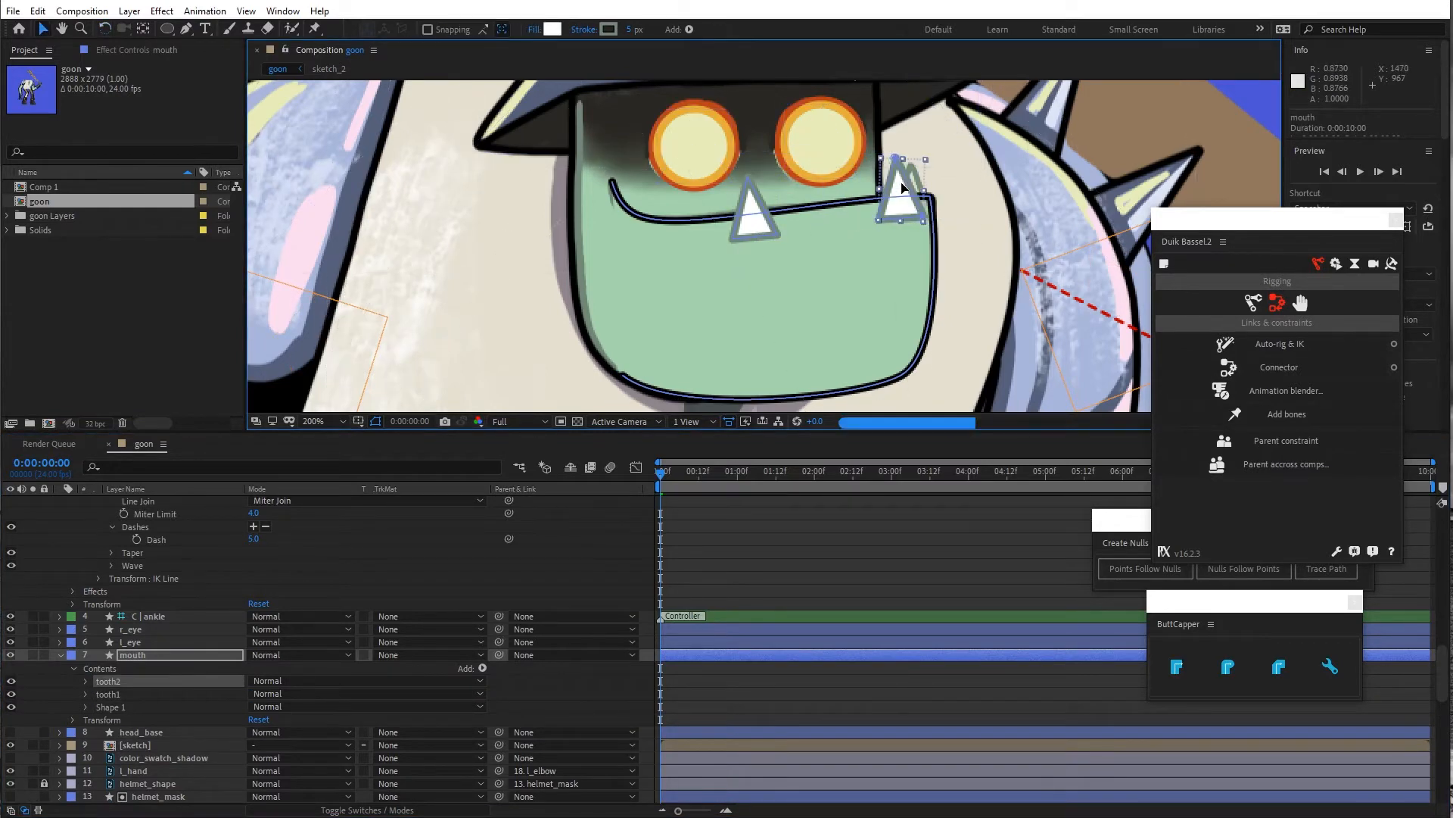
Move the jaw's Shape 1 group above tooth2 and tooth1 in the mouth layer's contents and save the project
{"action": "left_click", "coordinate": [121, 694], "text": "shift"}
{"action": "left_click_drag", "start_coordinate": [117, 711], "coordinate": [109, 683]}
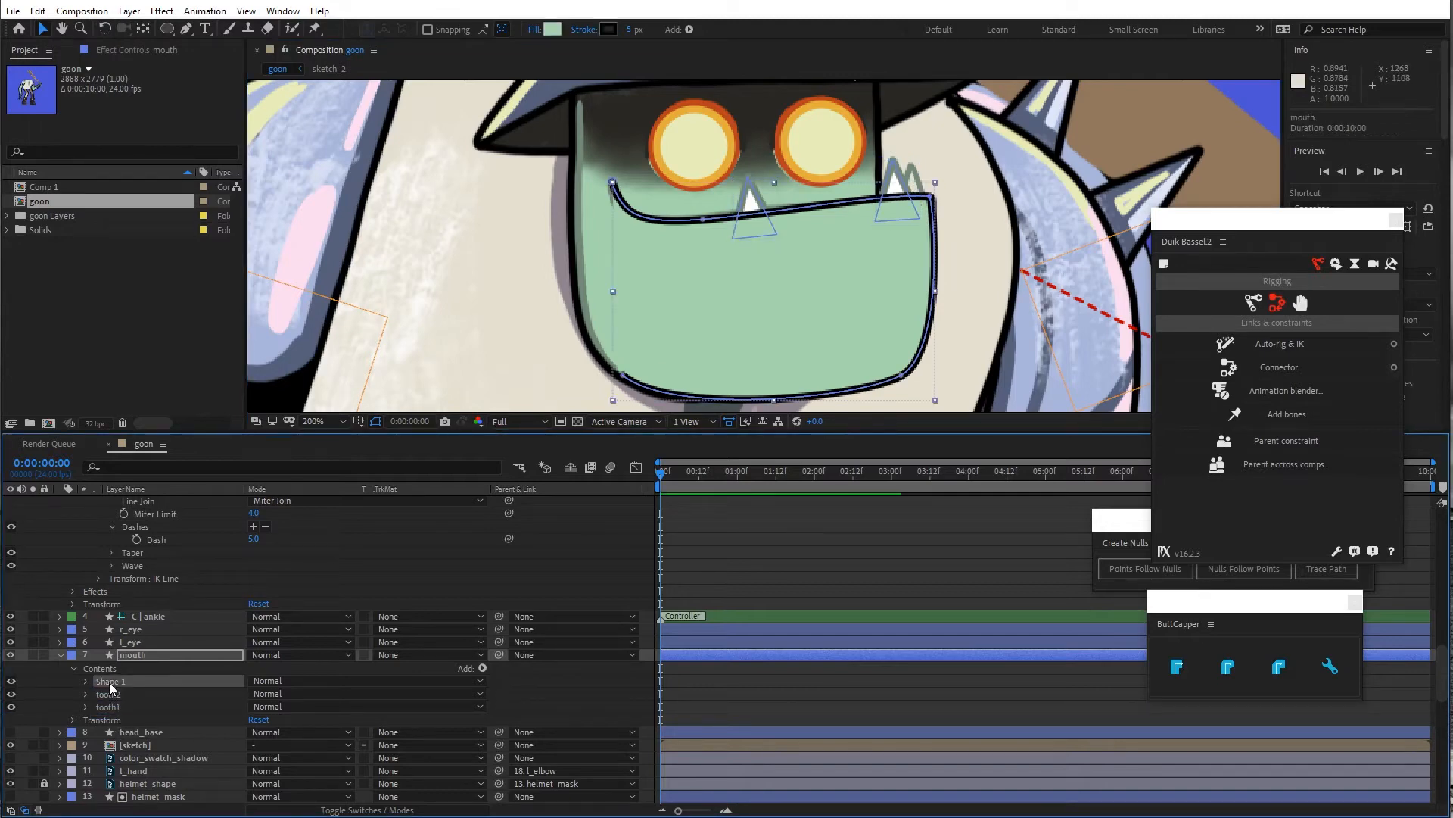
{"action": "left_click", "coordinate": [13, 11]}
{"action": "left_click", "coordinate": [30, 148]}
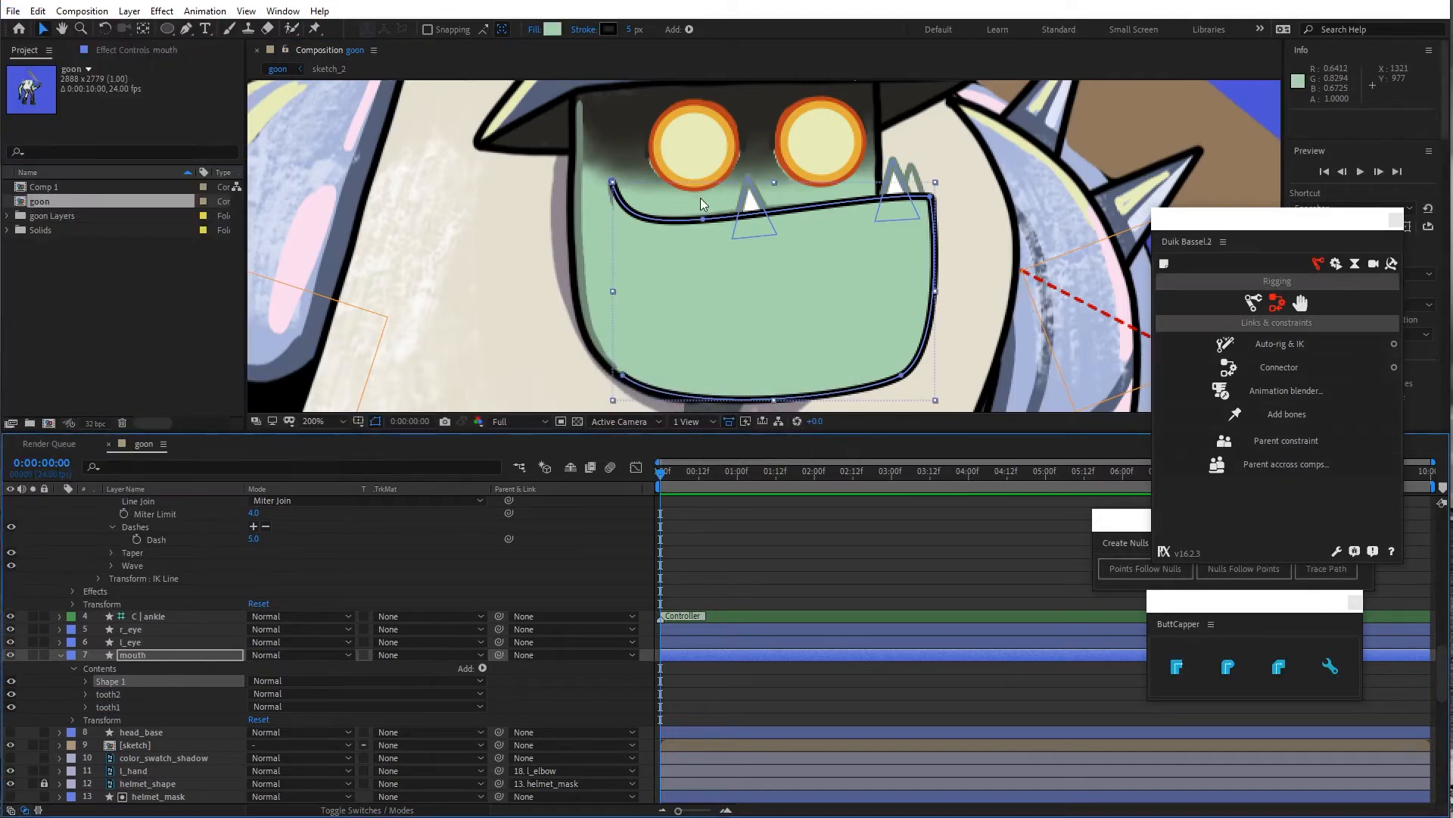
With head_base selected, set the Rectangle tool to no stroke and a linear gradient fill
{"action": "left_click", "coordinate": [143, 641]}
{"action": "left_click", "coordinate": [138, 732]}
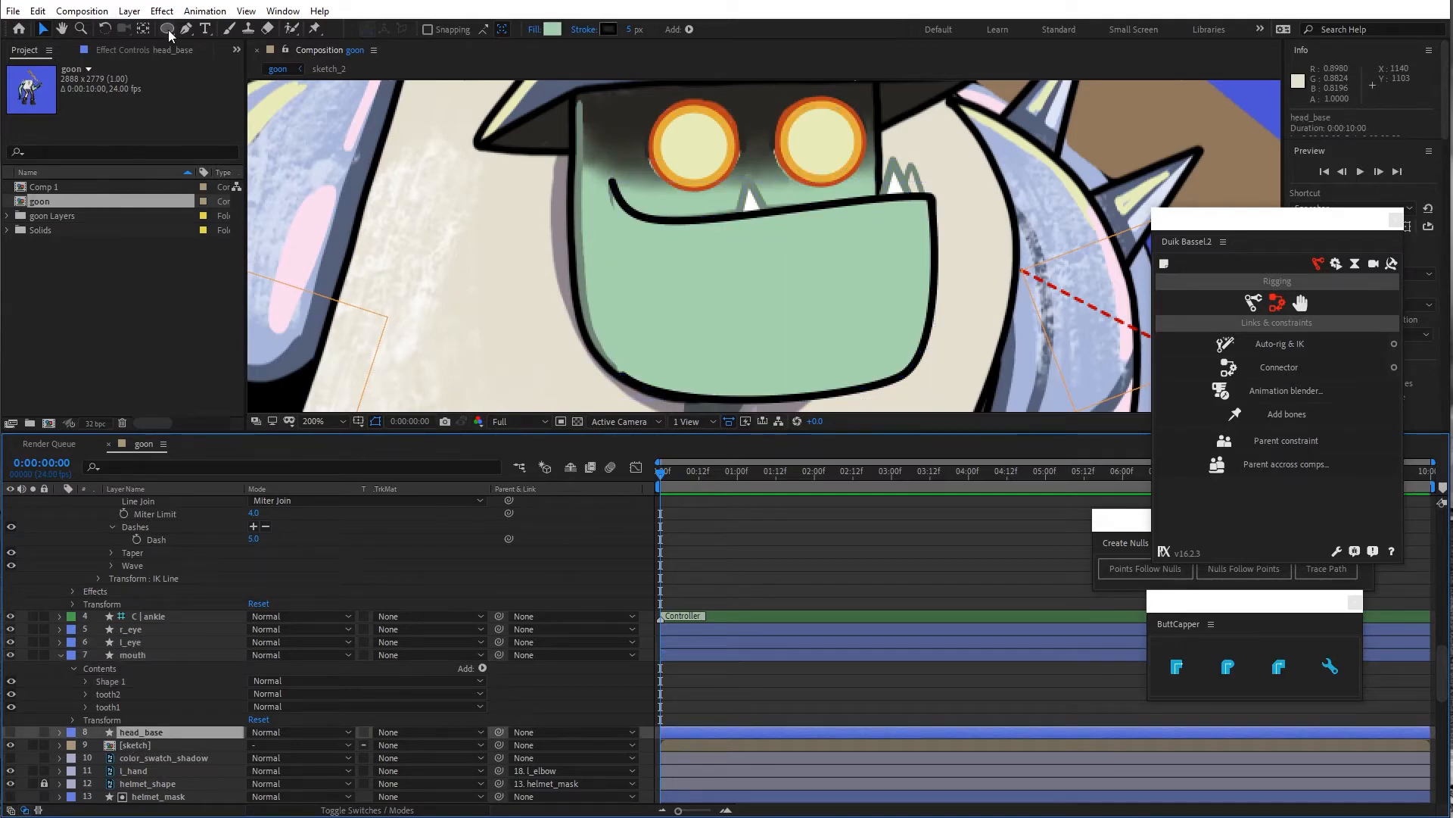
{"action": "left_click_drag", "start_coordinate": [168, 29], "coordinate": [224, 30]}
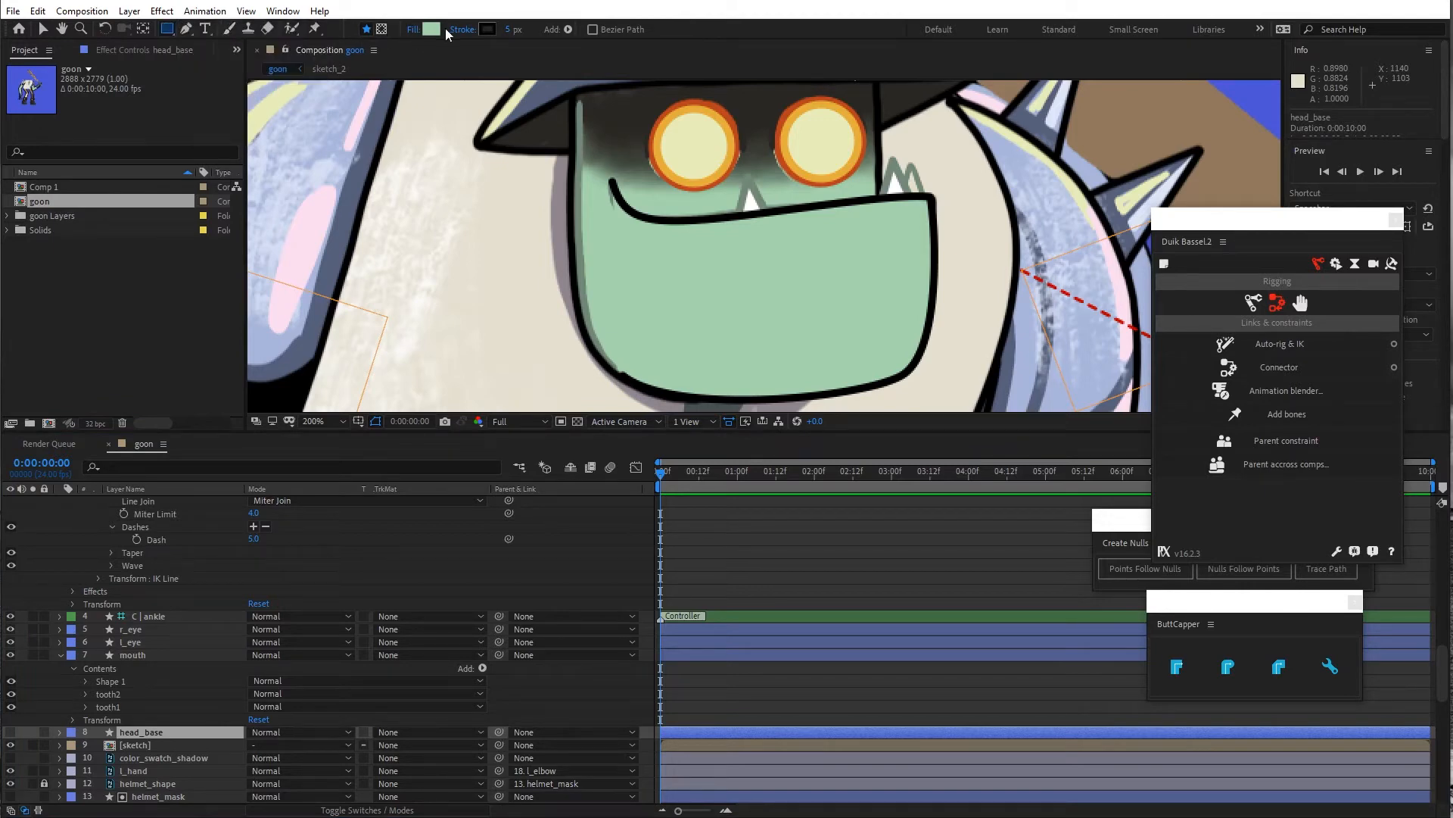
{"action": "left_click", "coordinate": [468, 29]}
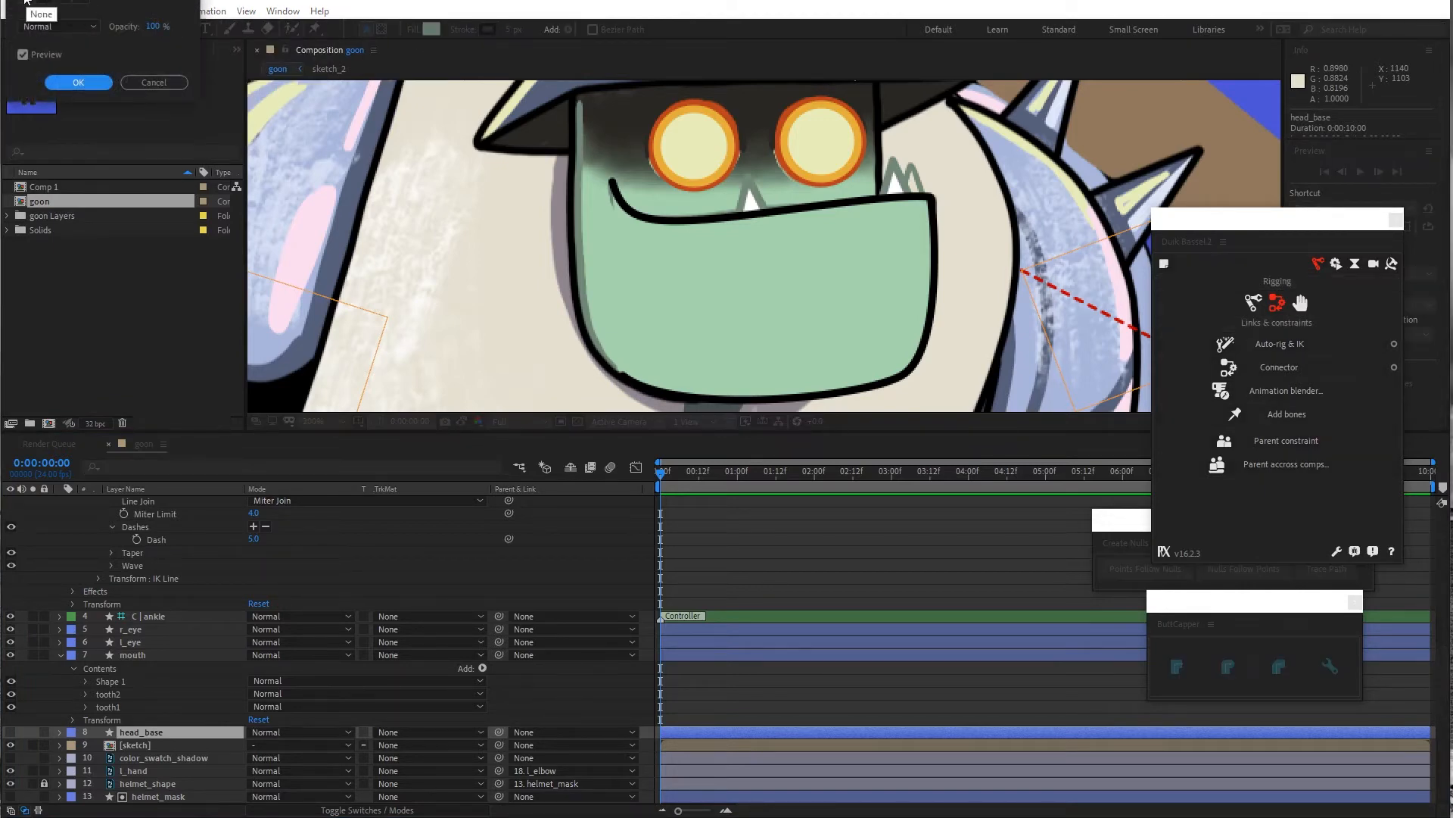
{"action": "left_click", "coordinate": [25, 3]}
{"action": "left_click", "coordinate": [78, 82]}
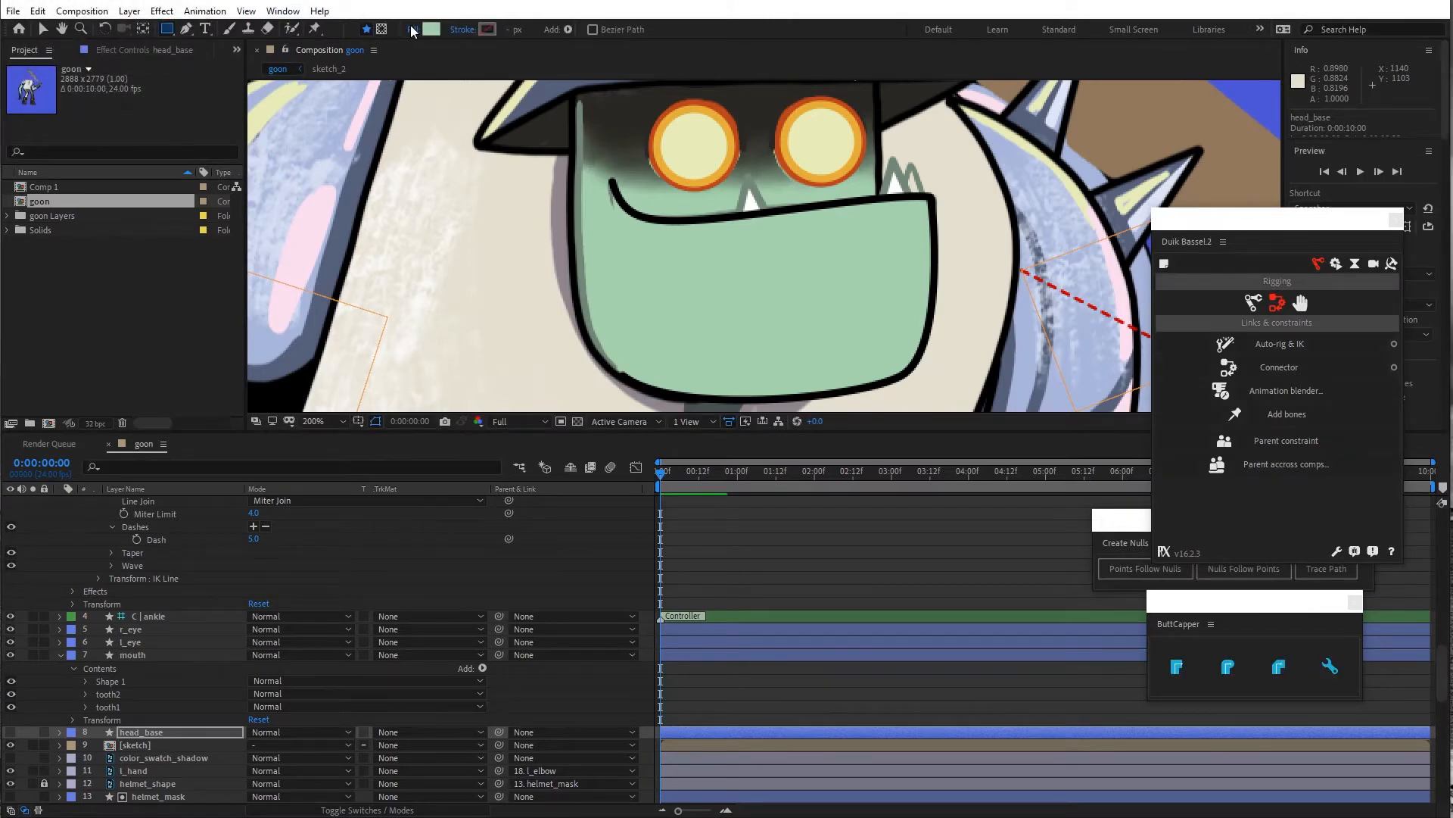
{"action": "left_click", "coordinate": [413, 30]}
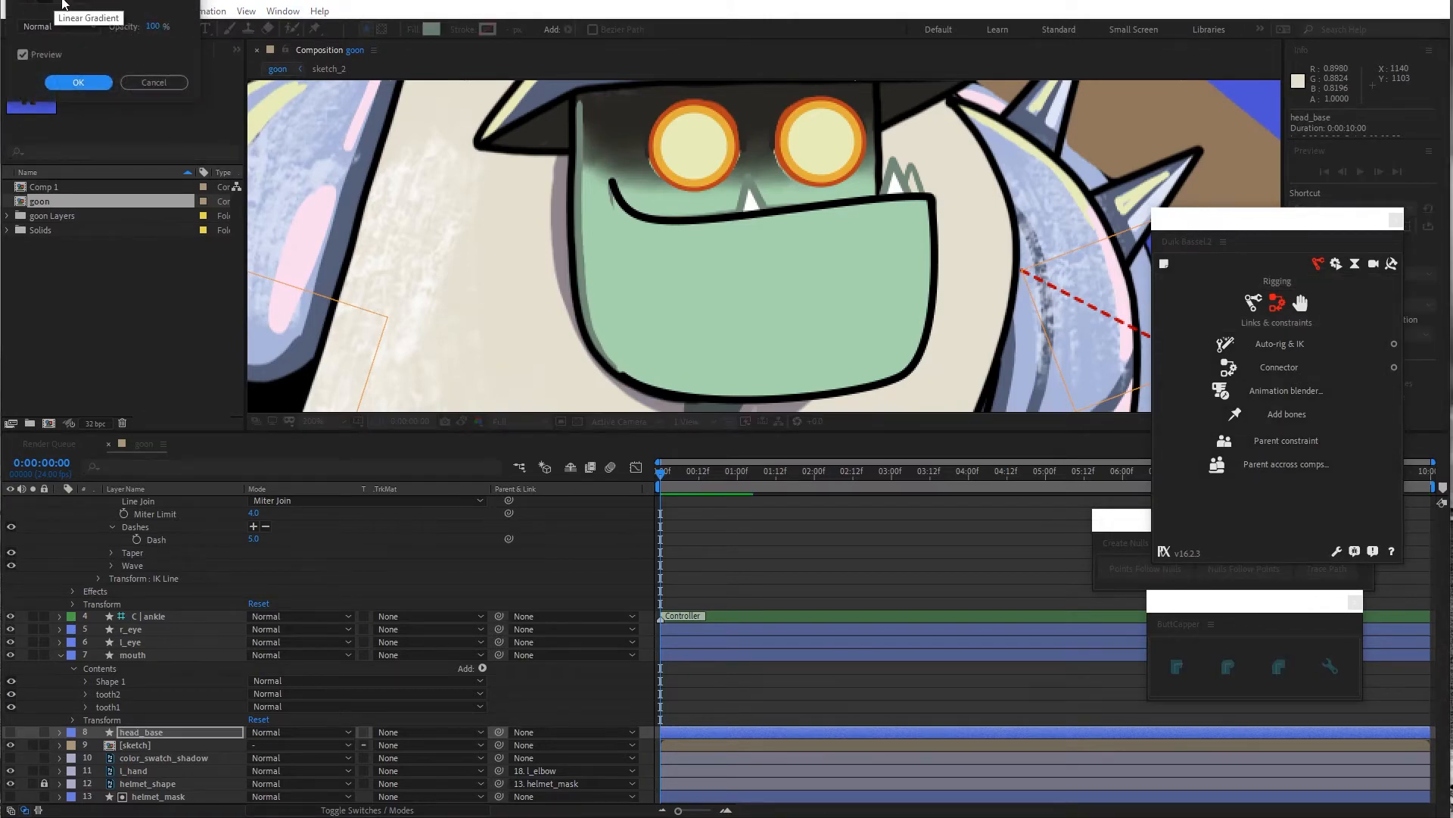
{"action": "left_click", "coordinate": [78, 83]}
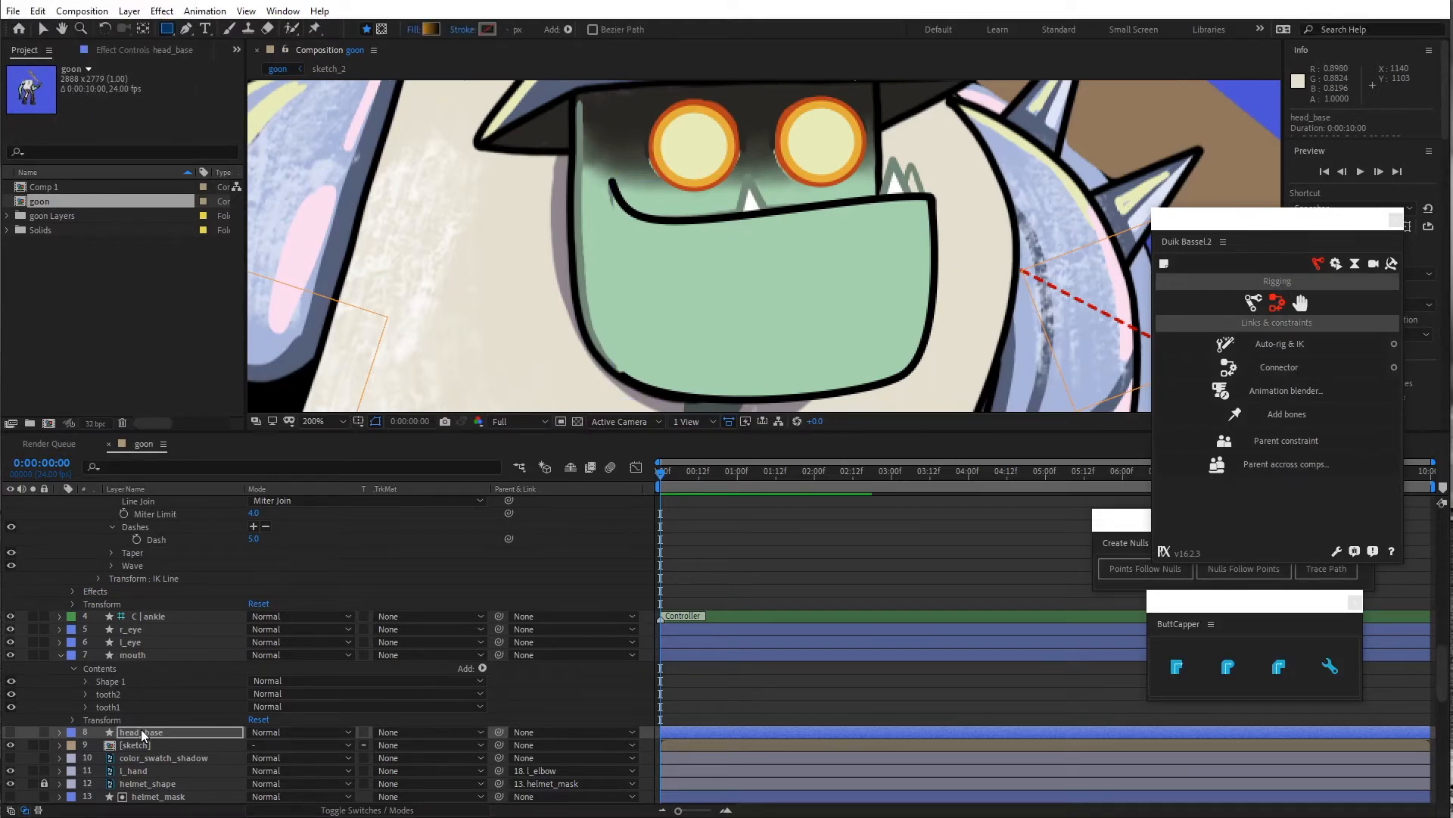
Add a new shape layer above head_base and draw a rectangle across the helmet and eyes
{"action": "left_click", "coordinate": [127, 11]}
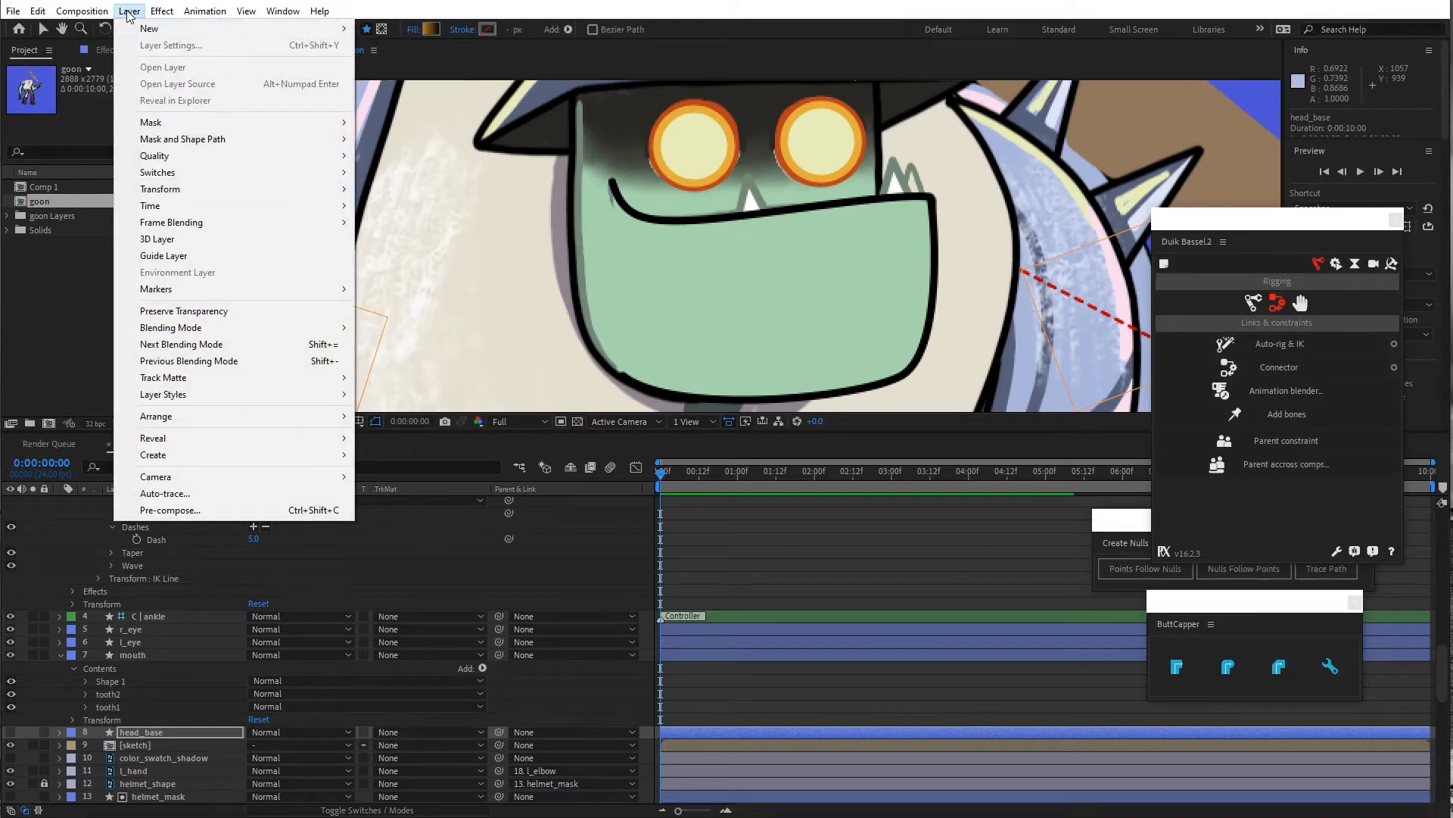
{"action": "mouse_move", "coordinate": [345, 30]}
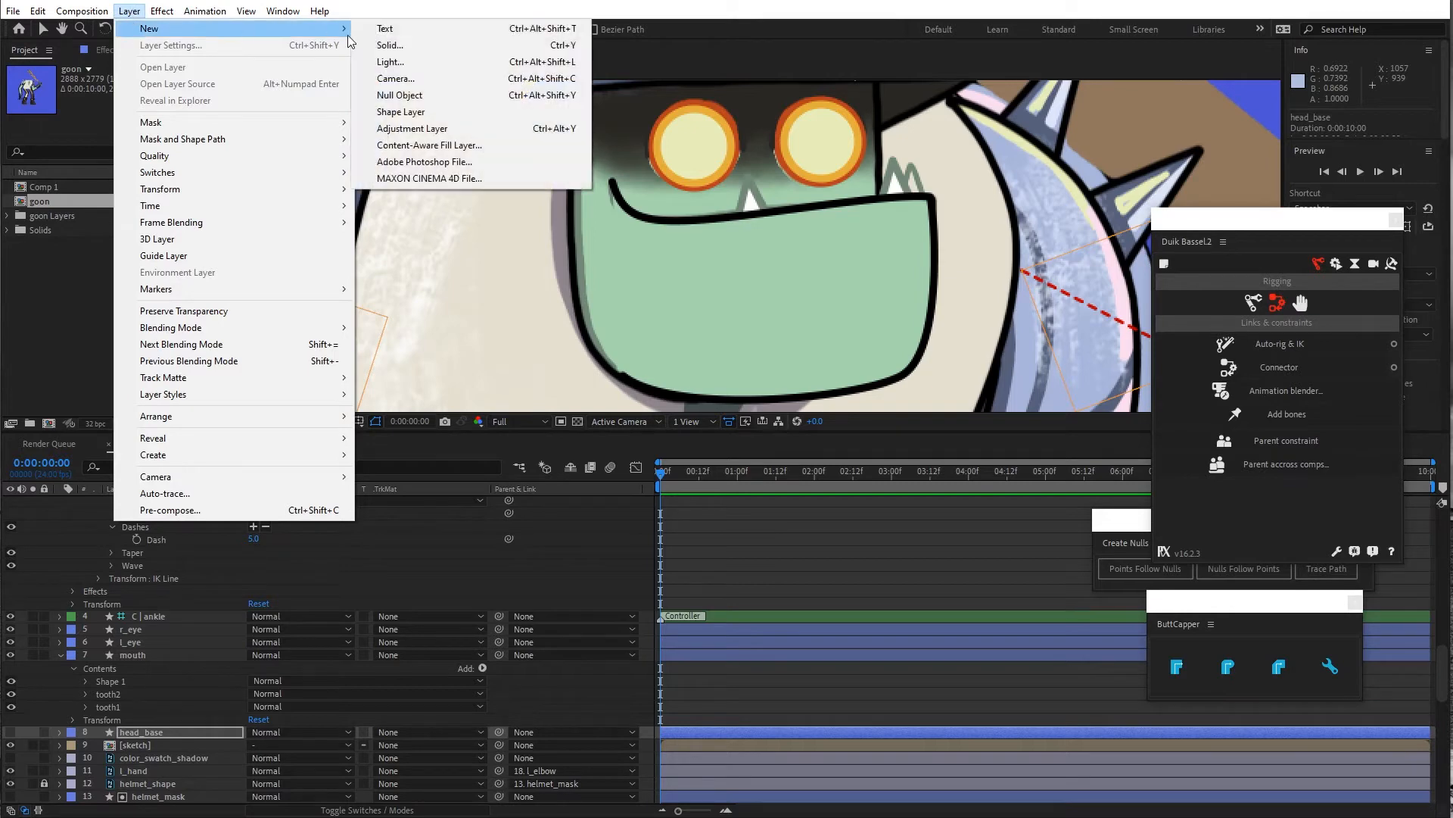
{"action": "left_click", "coordinate": [393, 112]}
{"action": "scroll", "coordinate": [547, 106], "scroll_direction": "down", "scroll_amount": 1}
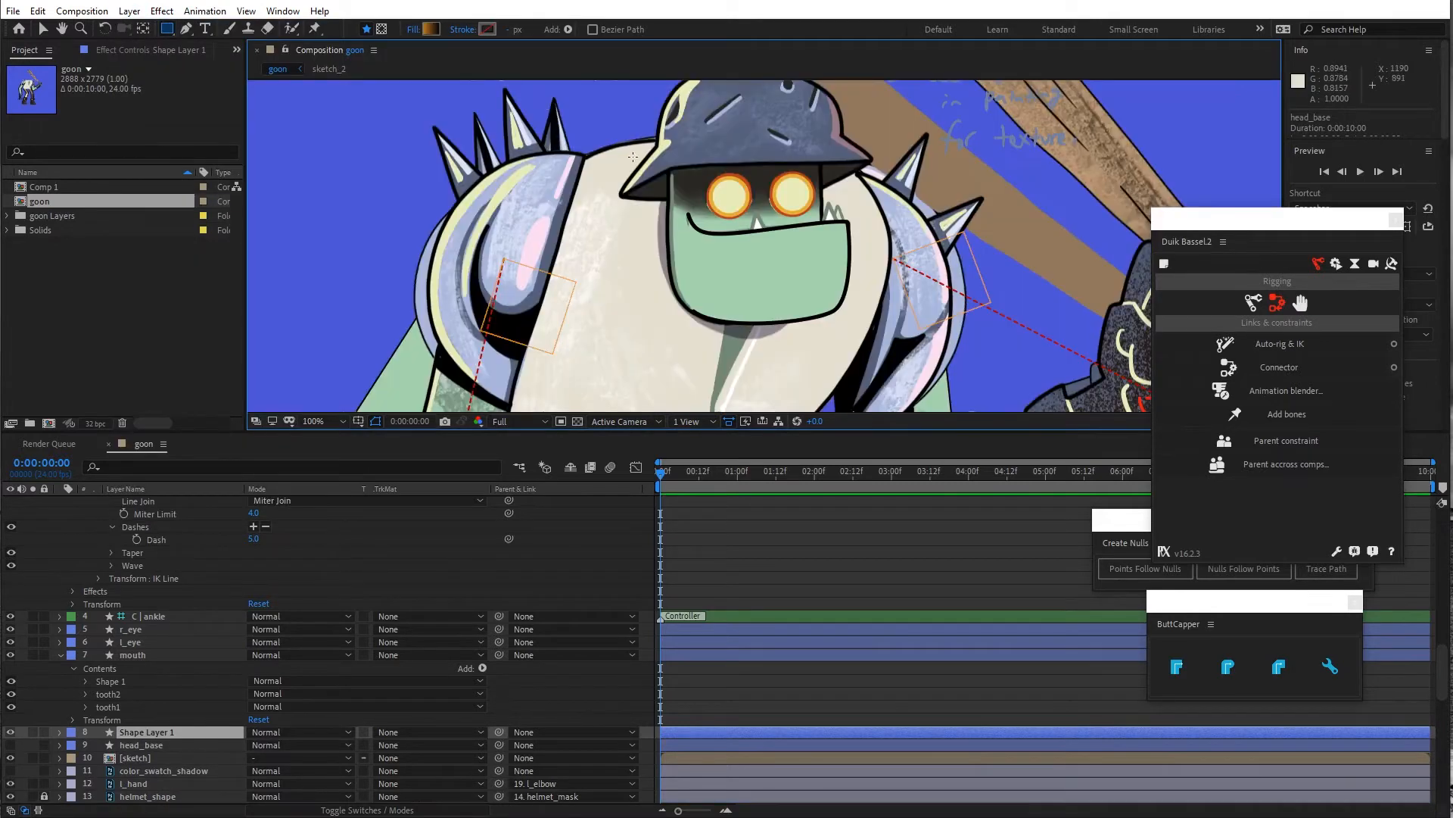
{"action": "scroll", "coordinate": [633, 157], "scroll_direction": "down", "scroll_amount": 2}
{"action": "mouse_move", "coordinate": [675, 163]}
{"action": "left_mouse_down"}
{"action": "mouse_move", "coordinate": [724, 236]}
{"action": "mouse_move", "coordinate": [823, 262]}
{"action": "left_mouse_up"}
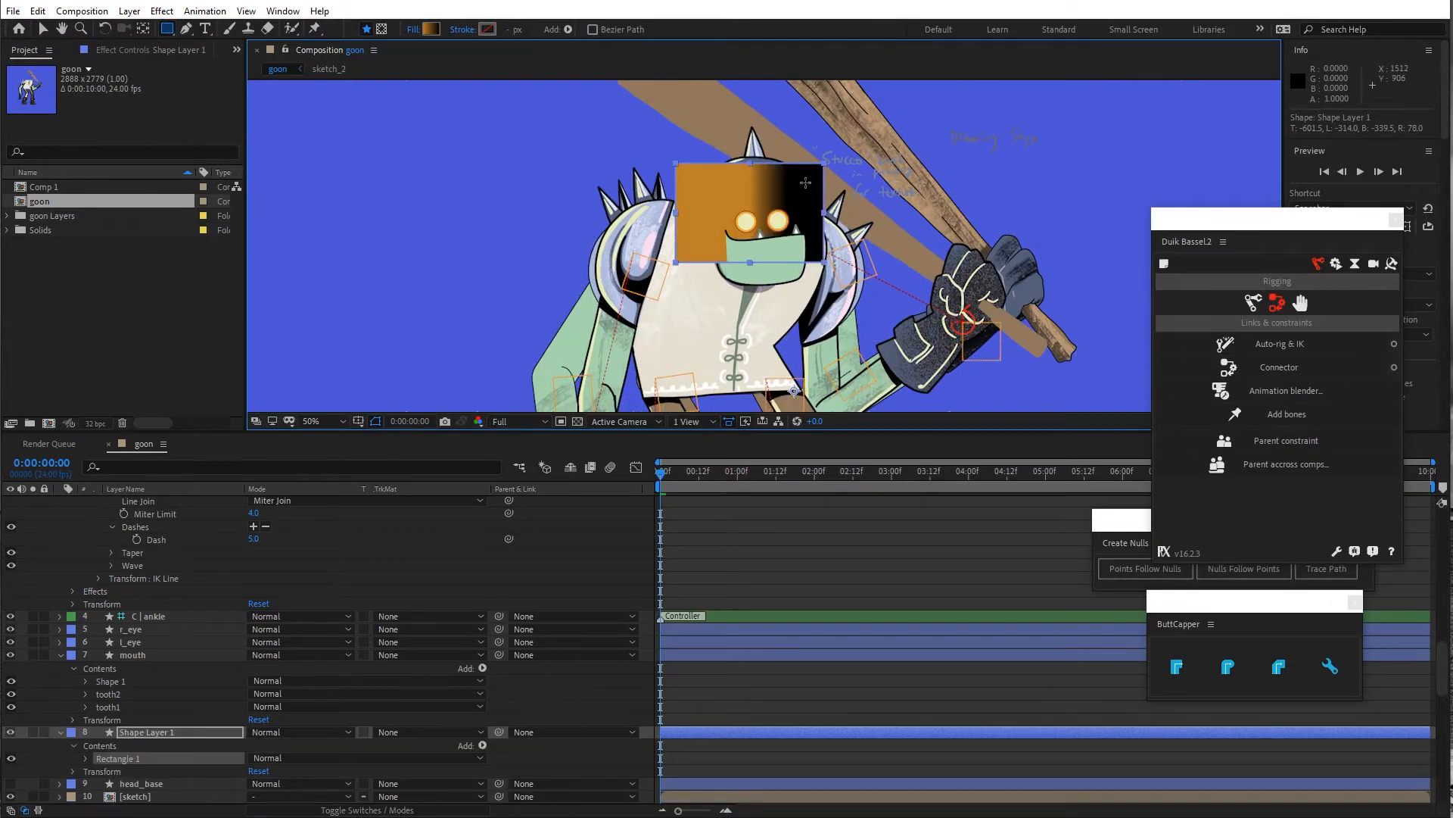
Make the rectangle's gradient black, 000000, at its starting colour stop and reduce the starting opacity stop to nearly transparent
{"action": "left_click", "coordinate": [423, 28]}
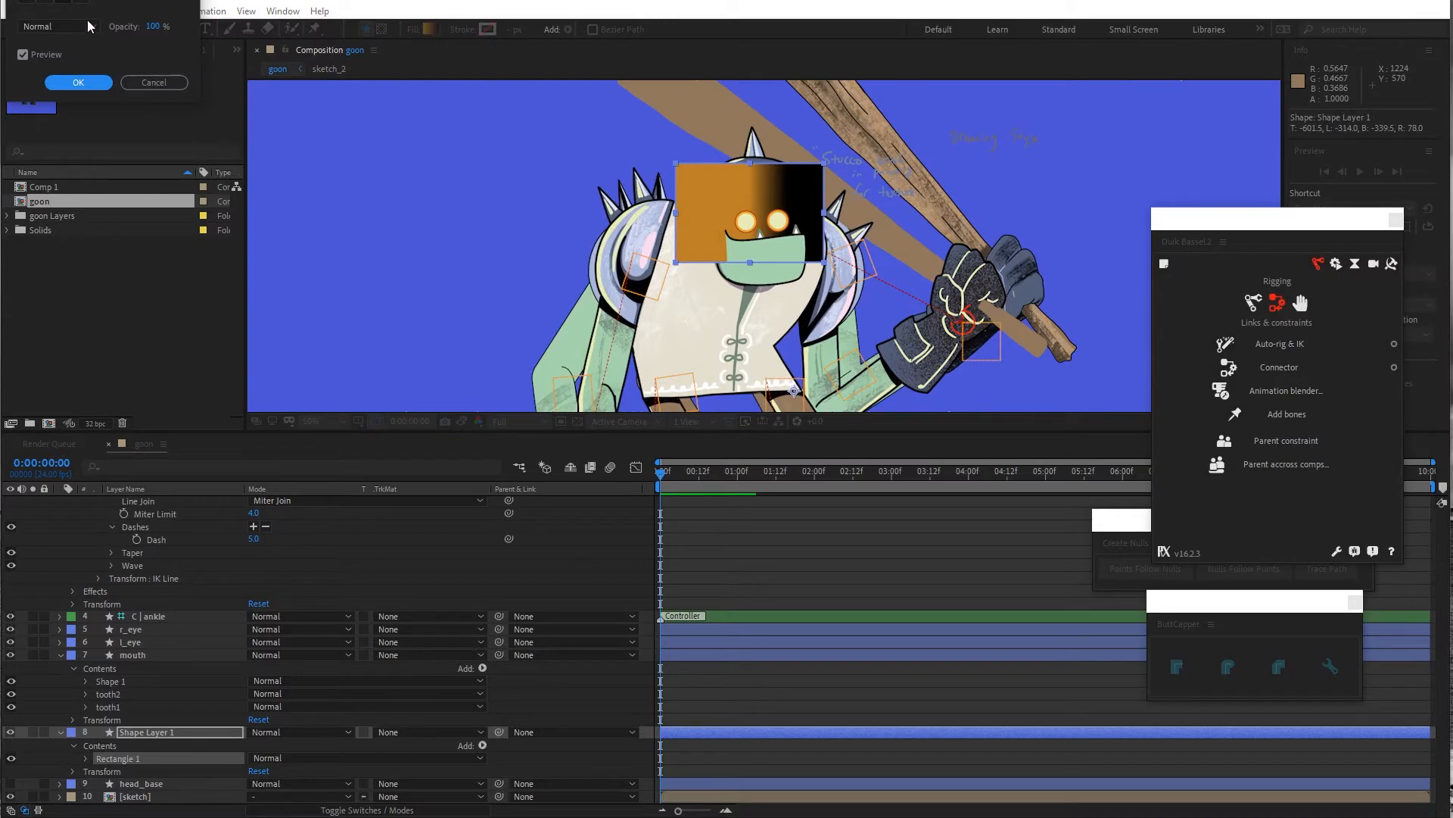
{"action": "left_click", "coordinate": [142, 82]}
{"action": "left_click", "coordinate": [429, 29]}
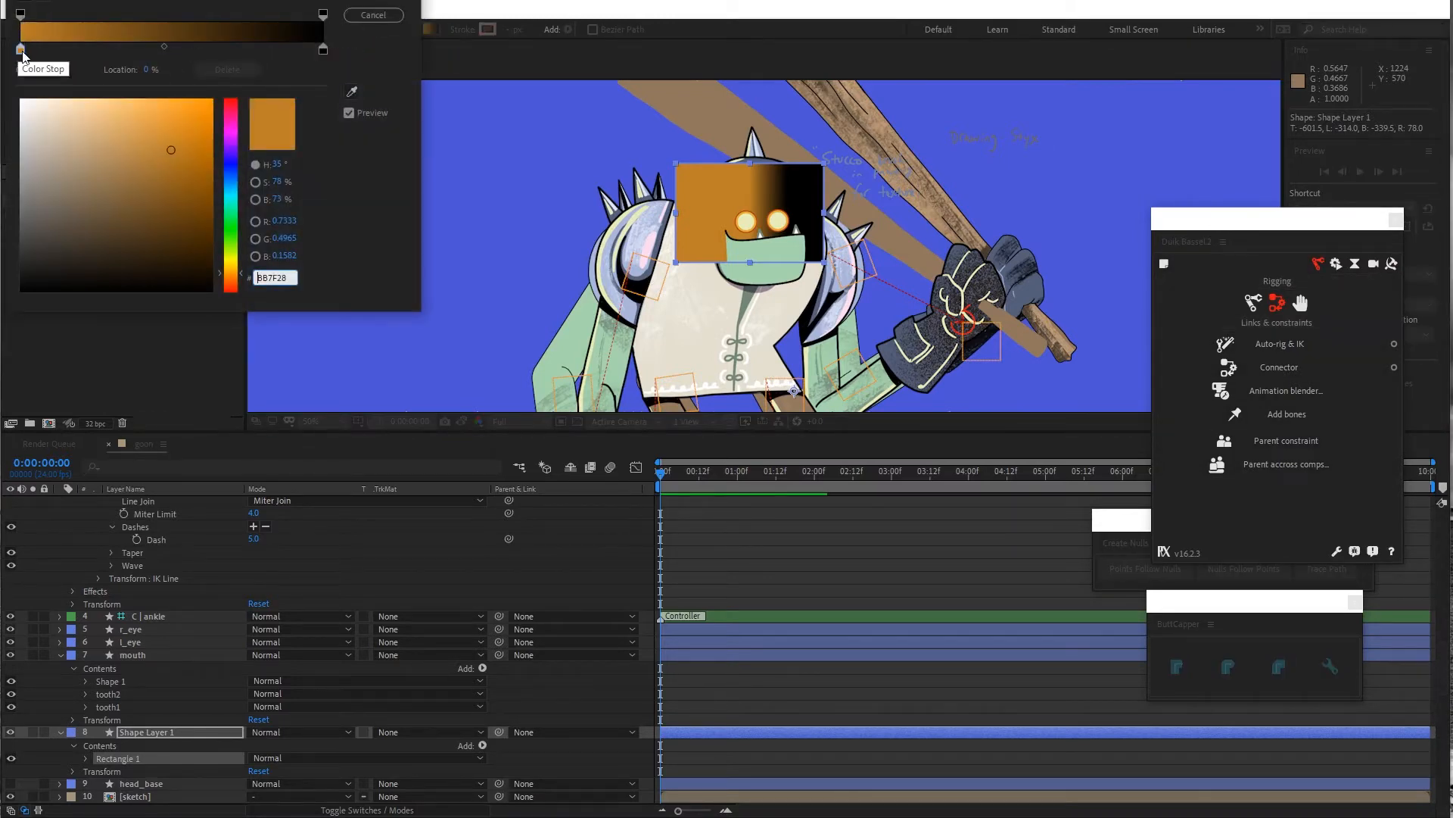
{"action": "left_click_drag", "start_coordinate": [173, 161], "coordinate": [226, 303]}
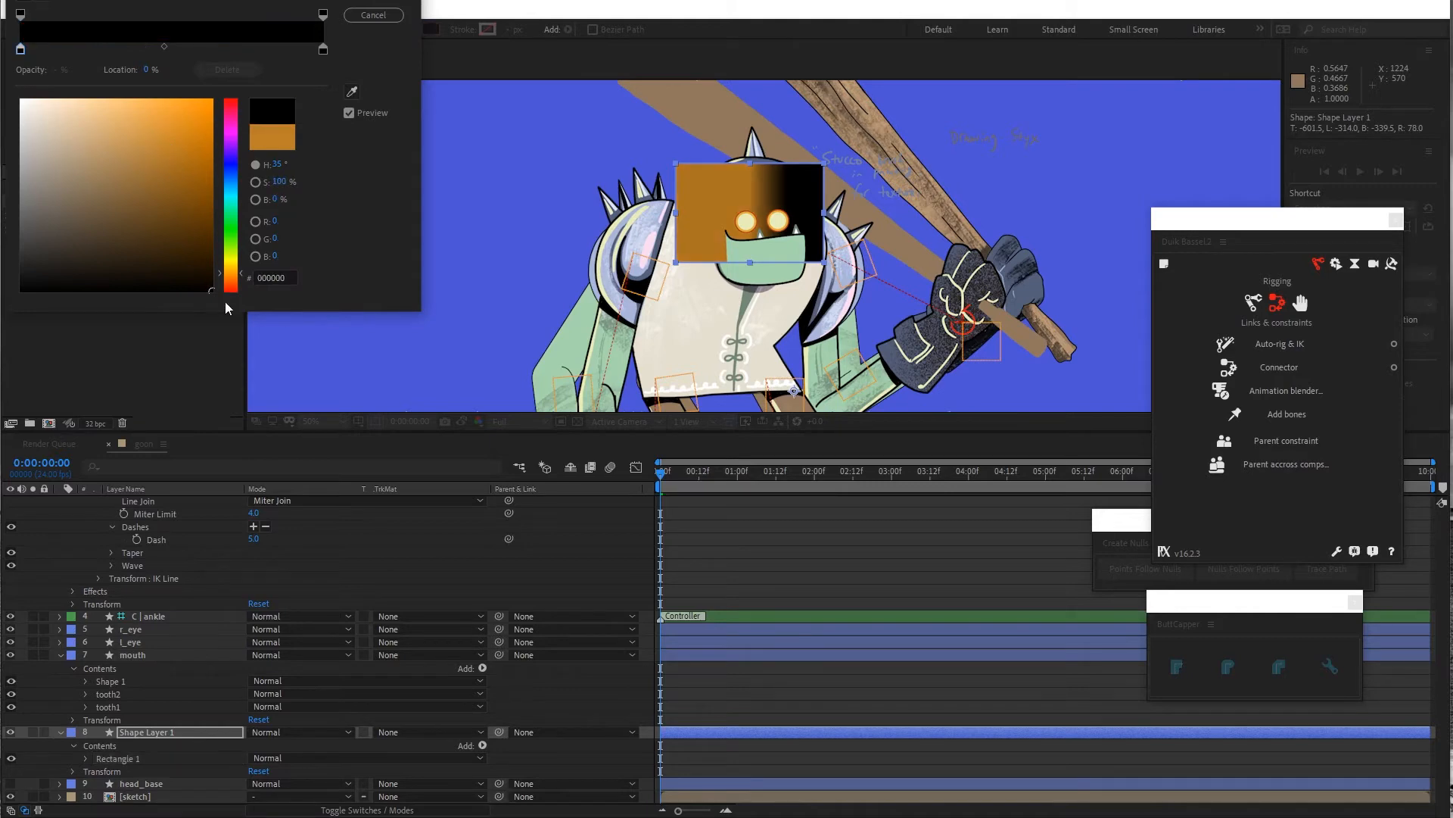
{"action": "left_click", "coordinate": [23, 16]}
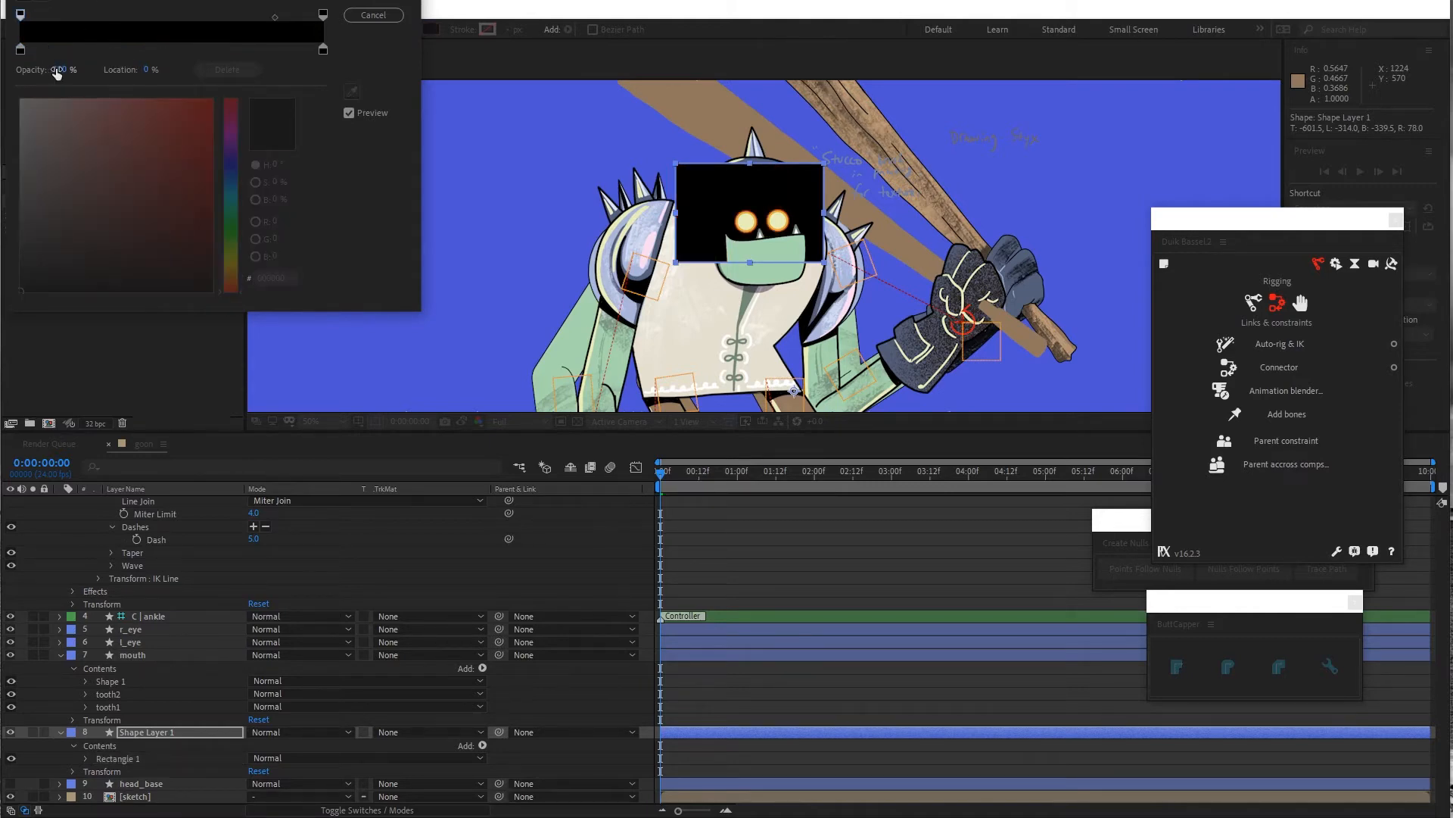
{"action": "left_click_drag", "start_coordinate": [57, 72], "coordinate": [4, 72]}
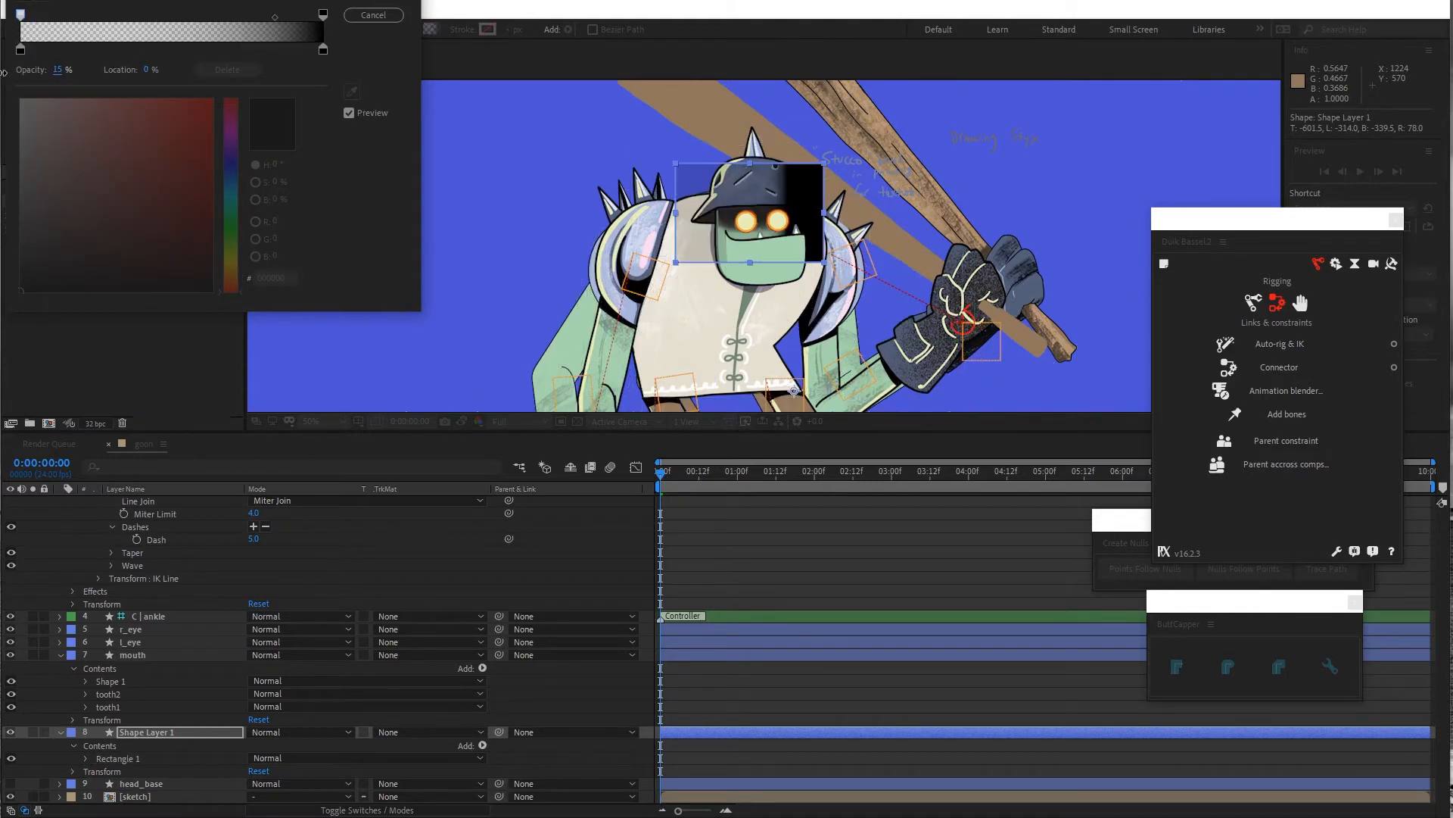
{"action": "left_click", "coordinate": [366, 2]}
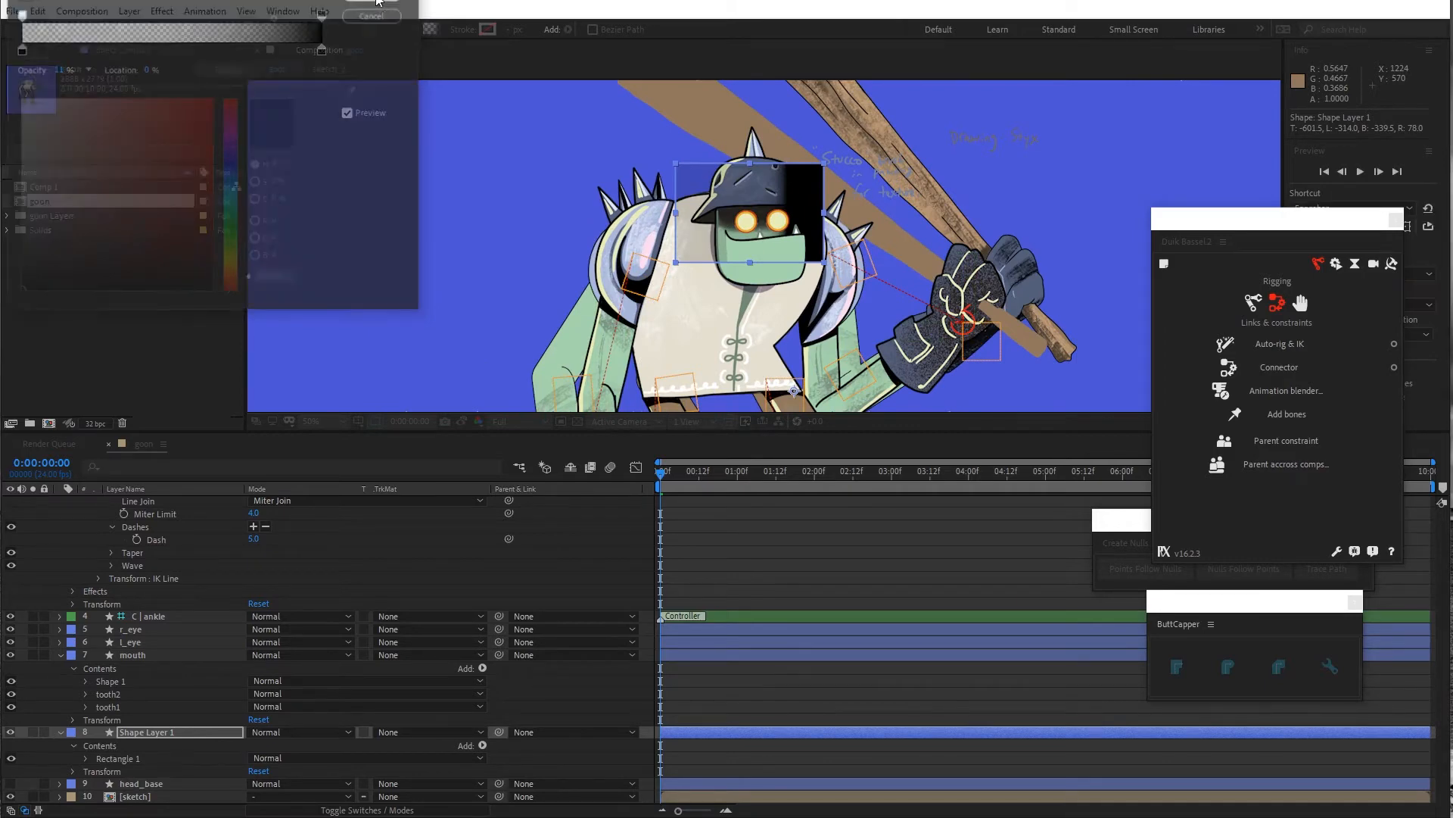
Reposition the gradient's start and end points so it runs vertically, black above and fading out just below the eyes
{"action": "left_click", "coordinate": [43, 30]}
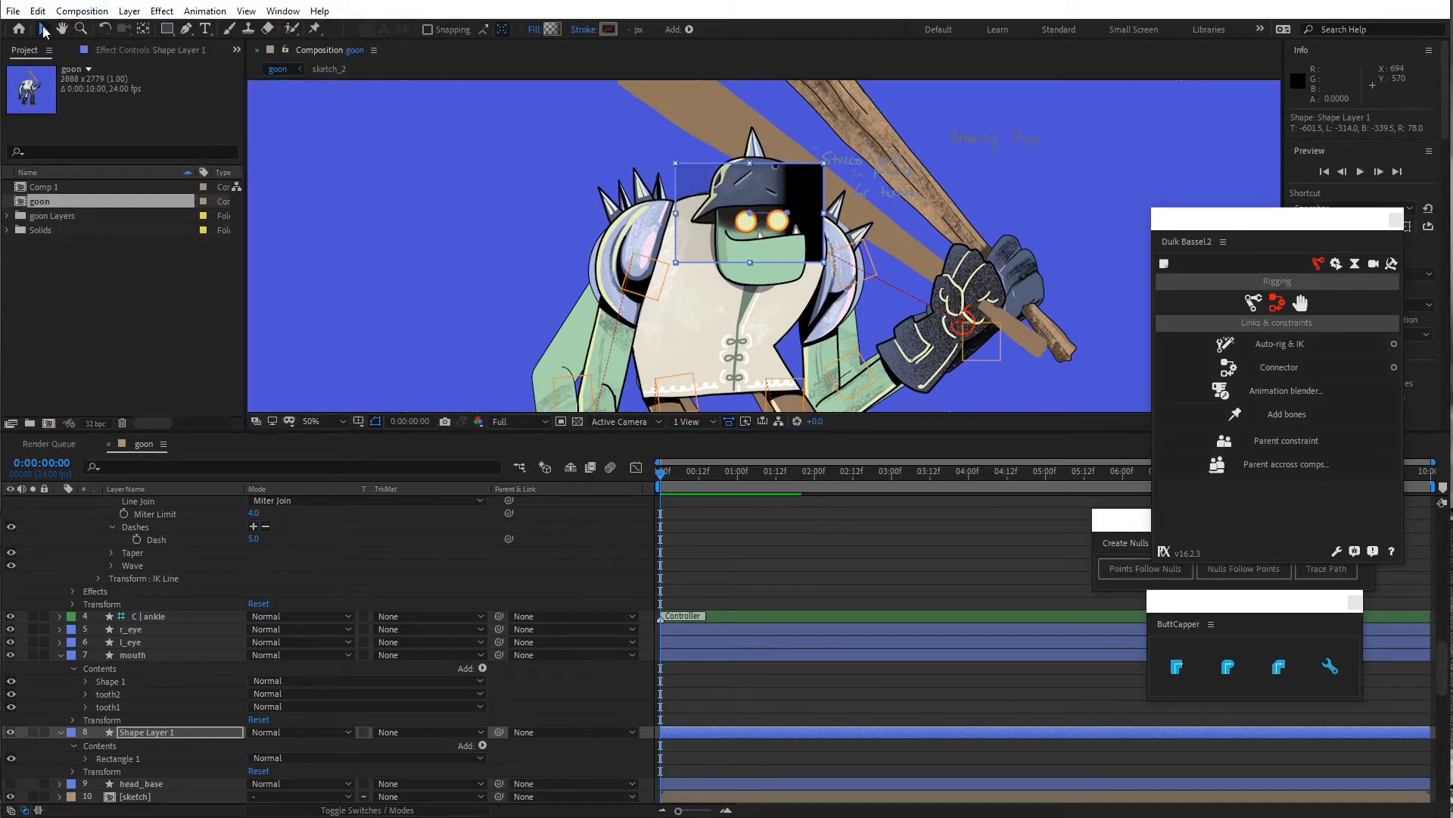
{"action": "key", "text": "period"}
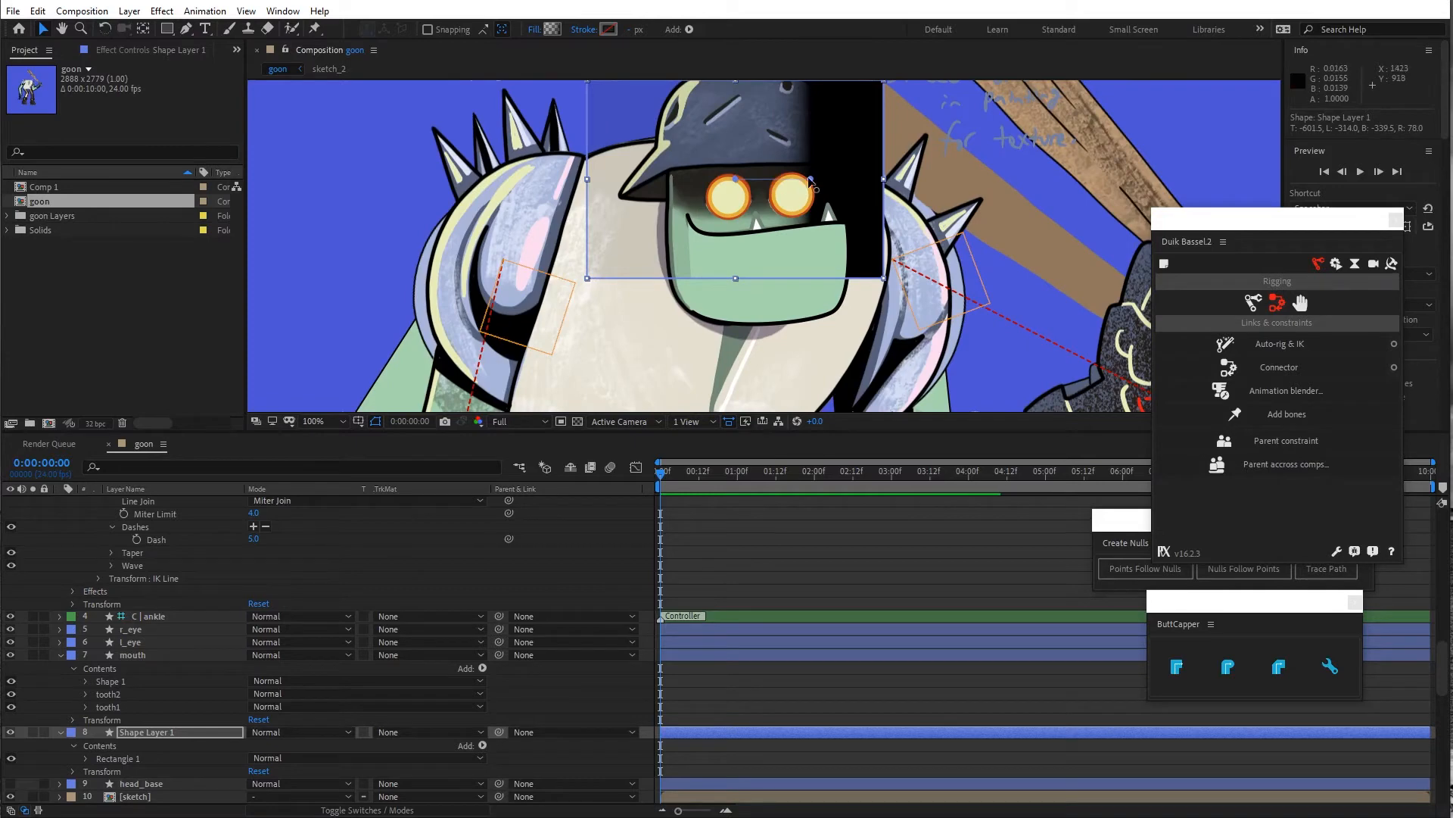
{"action": "left_click_drag", "start_coordinate": [810, 179], "coordinate": [766, 122]}
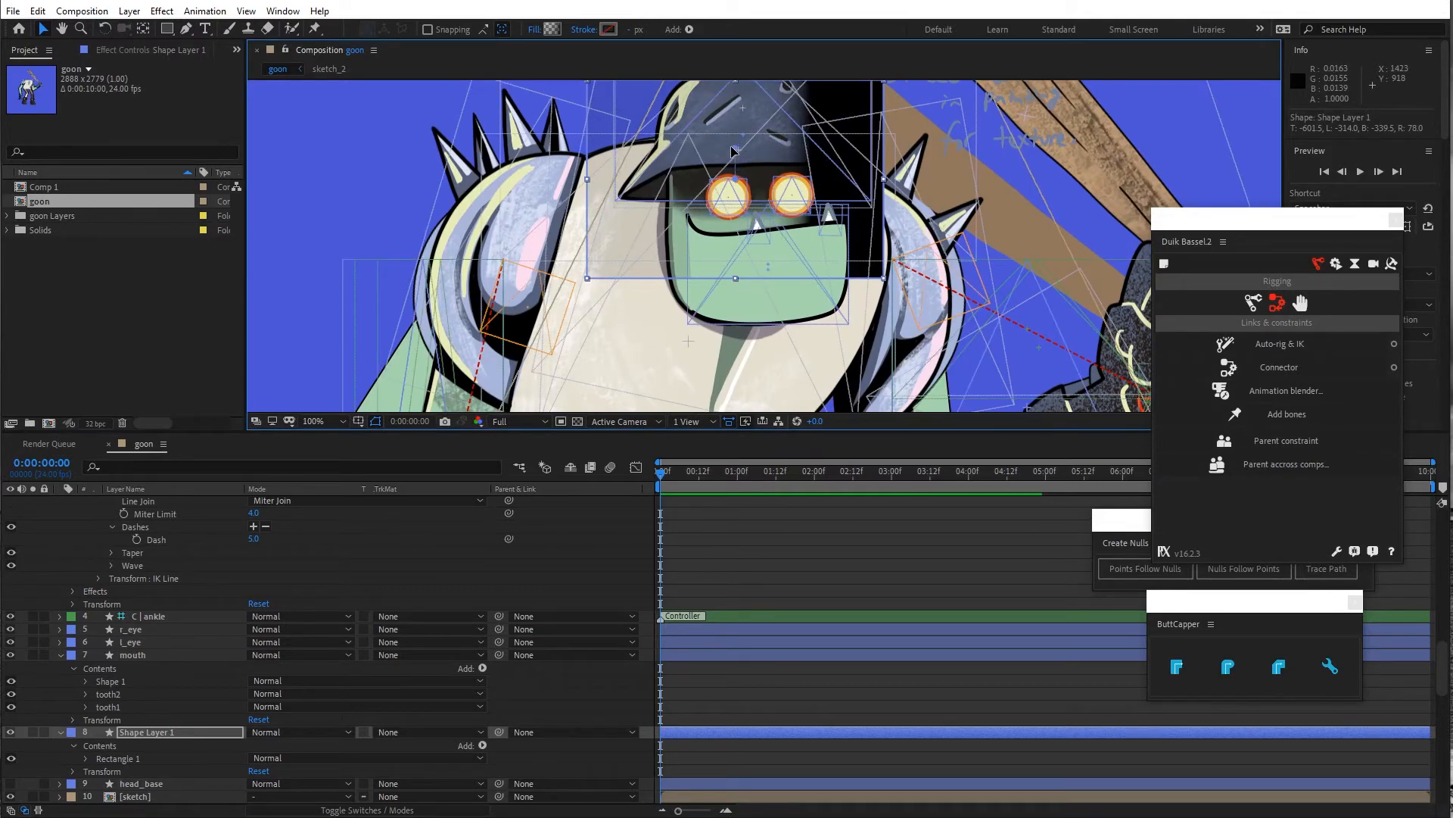
{"action": "left_click_drag", "start_coordinate": [732, 150], "coordinate": [727, 189]}
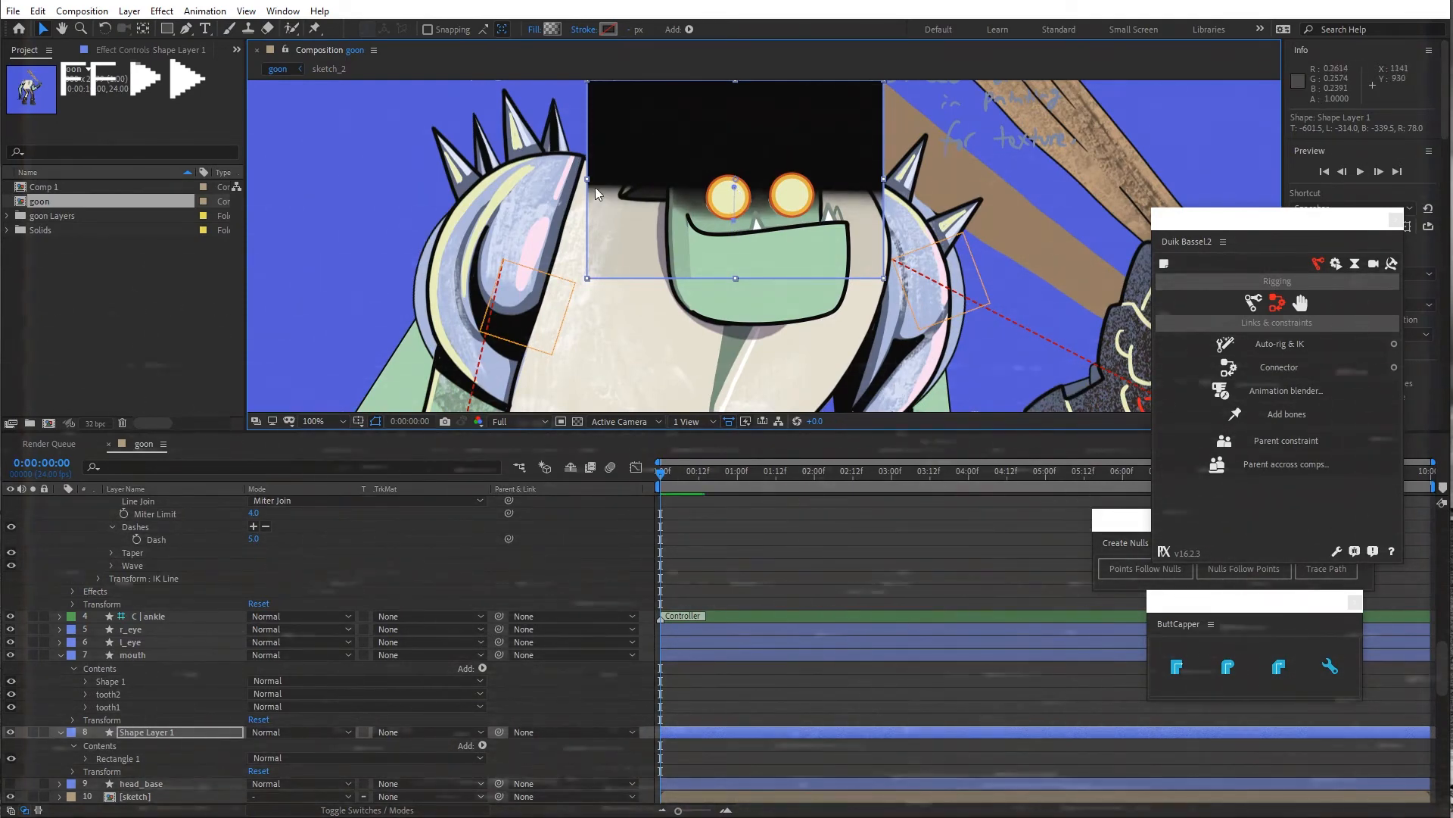
Shift the gradient's opacity midpoint toward the transparent starting stop
{"action": "left_click", "coordinate": [552, 29]}
{"action": "left_click", "coordinate": [323, 15]}
{"action": "left_click_drag", "start_coordinate": [275, 16], "coordinate": [196, 16]}
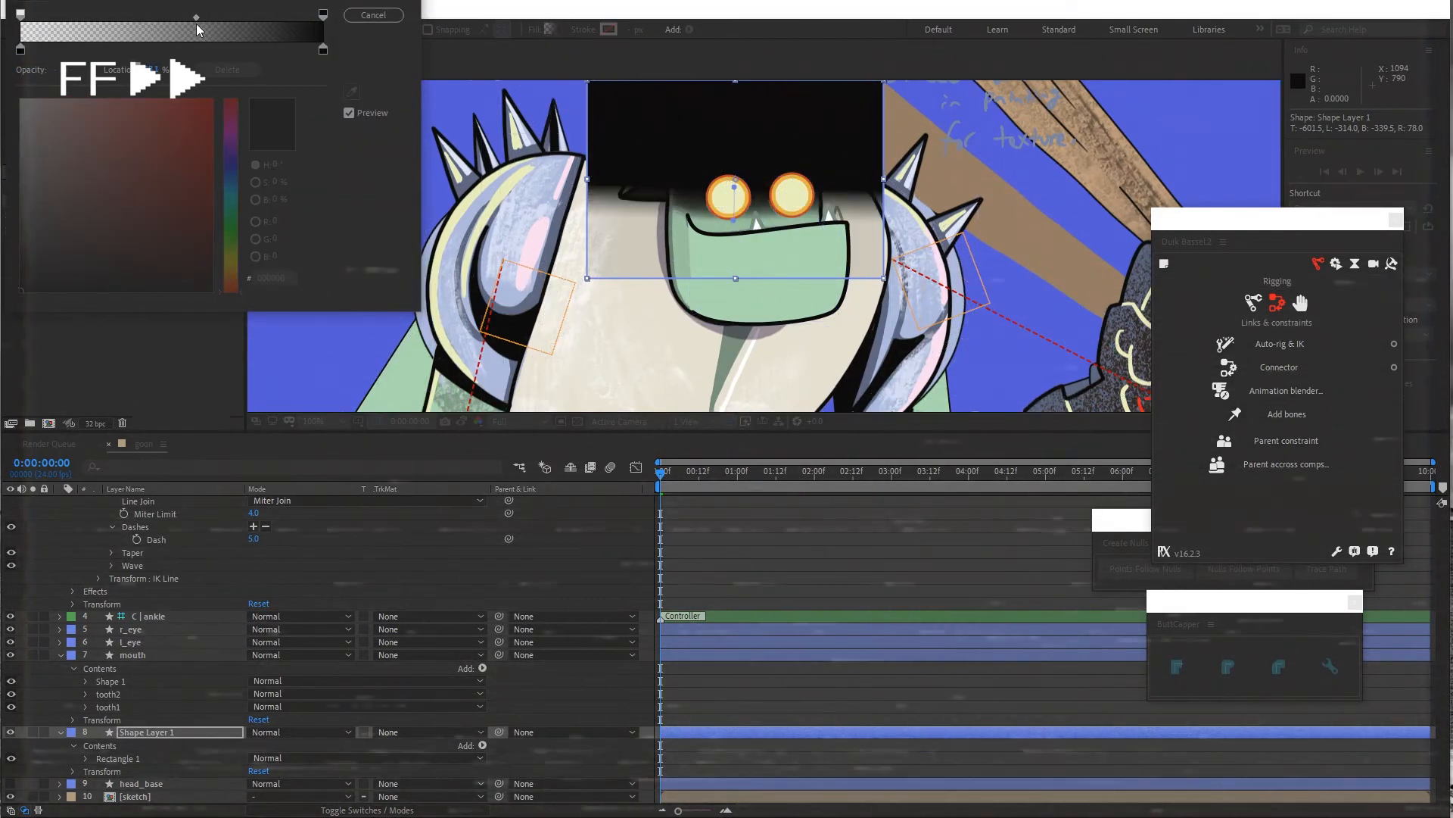
{"action": "key", "text": "Return"}
Fit the shadow rectangle over the eyes by adjusting its position and height, and lower its transparent stop's opacity further
{"action": "left_click_drag", "start_coordinate": [736, 277], "coordinate": [732, 234]}
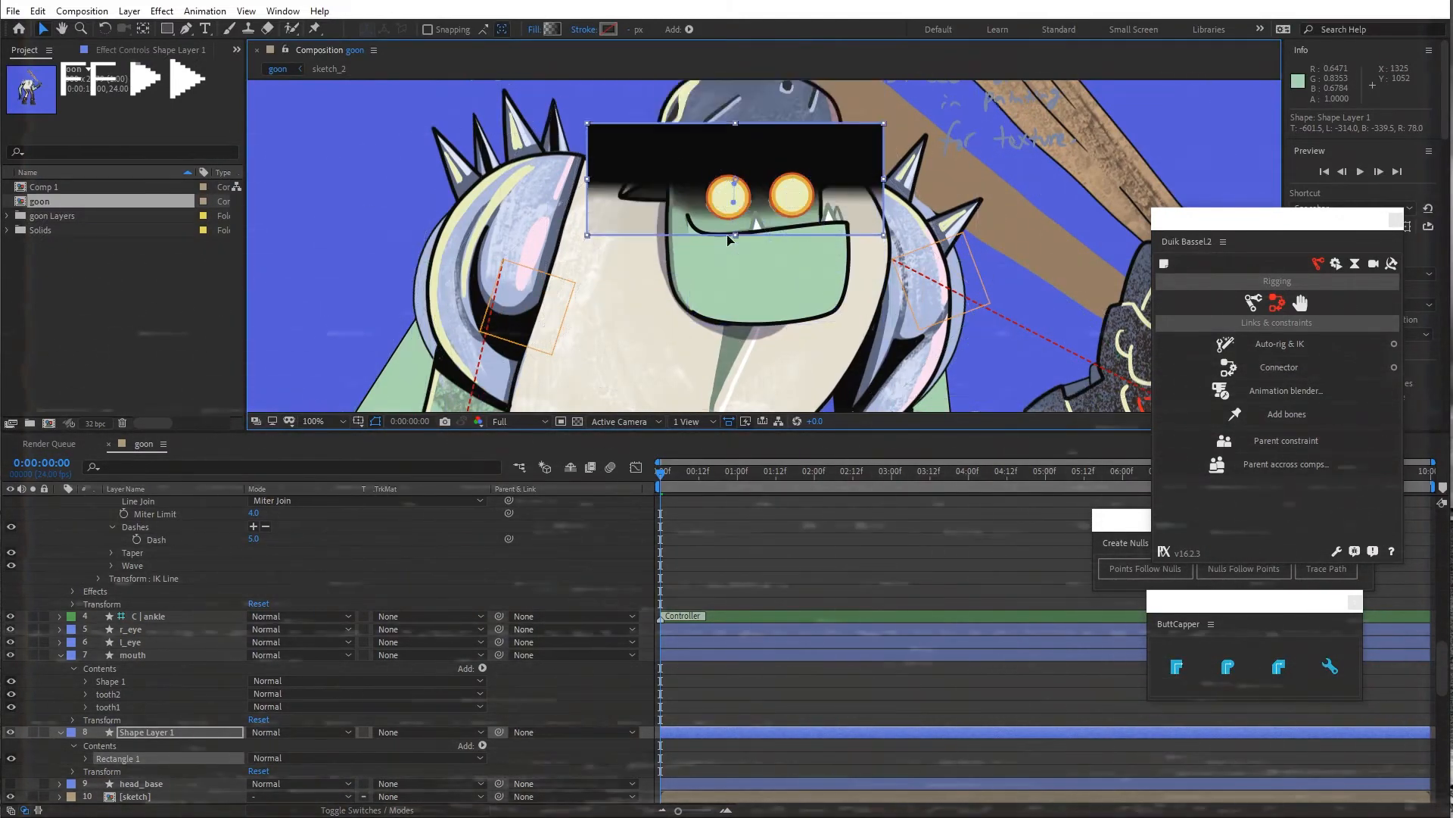
{"action": "left_click_drag", "start_coordinate": [746, 181], "coordinate": [751, 180]}
{"action": "left_click", "coordinate": [552, 29]}
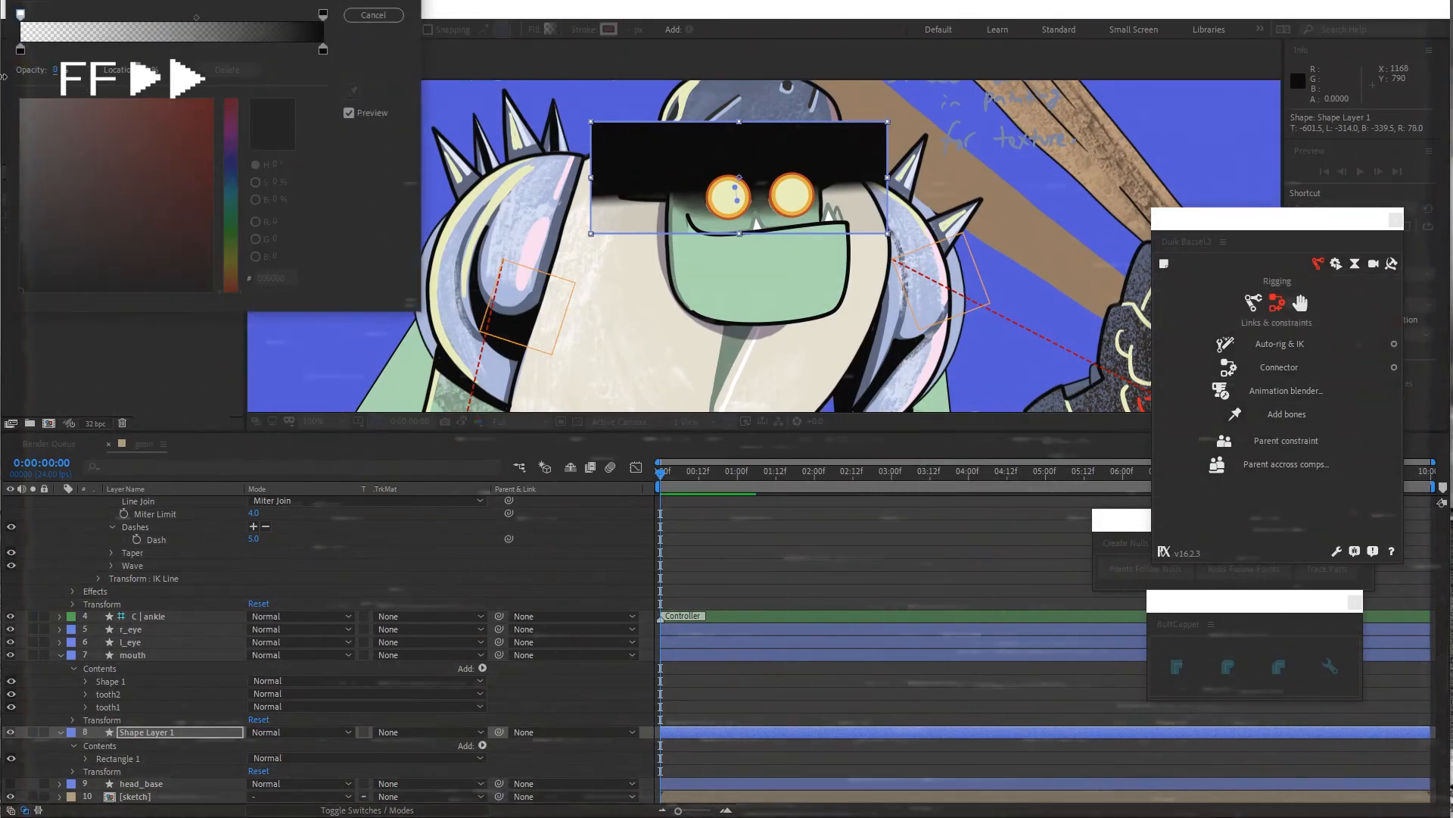
{"action": "left_click_drag", "start_coordinate": [58, 69], "coordinate": [47, 69]}
{"action": "left_click", "coordinate": [373, 0]}
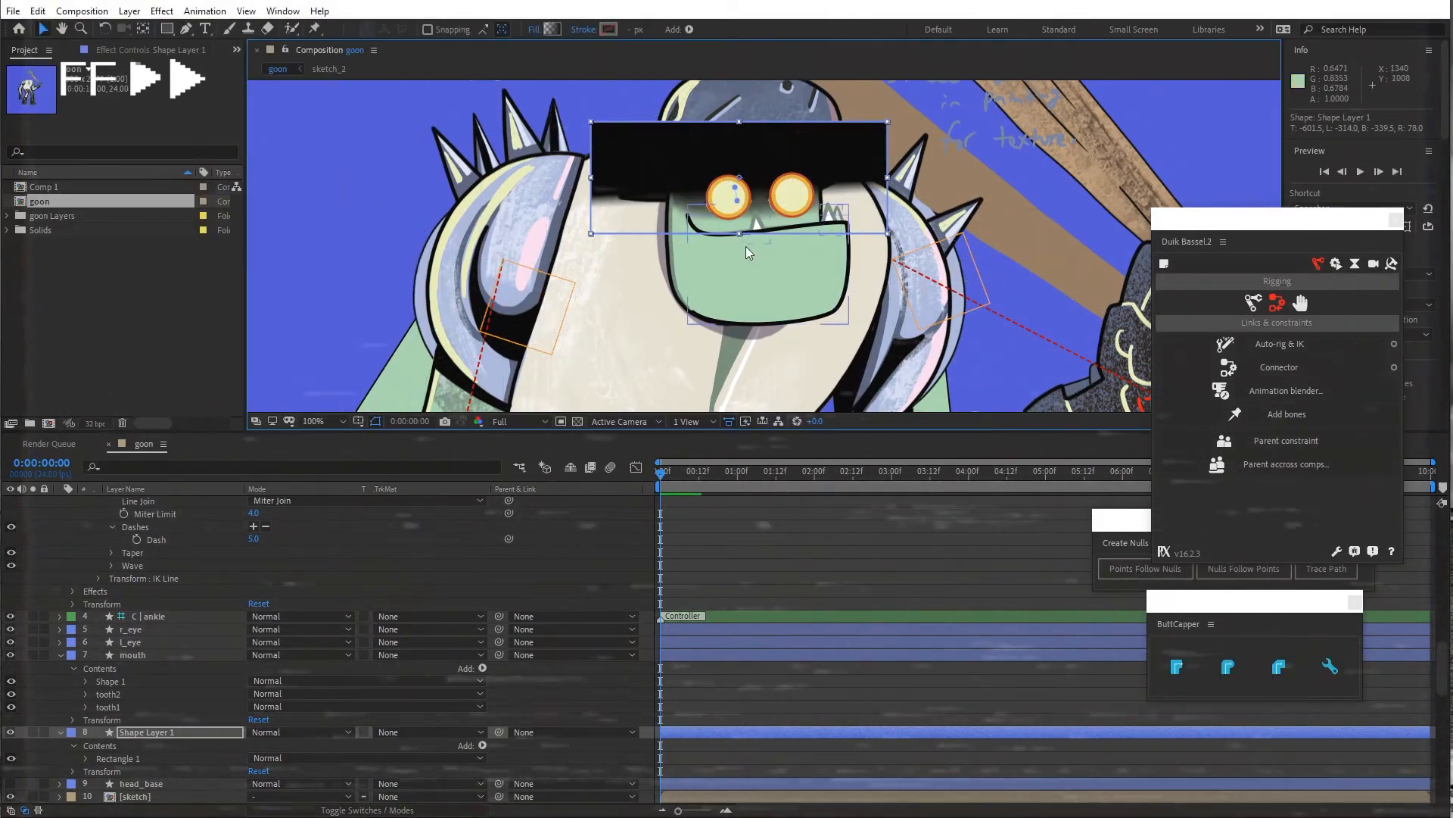
{"action": "mouse_move", "coordinate": [739, 234]}
{"action": "left_mouse_down"}
{"action": "mouse_move", "coordinate": [737, 265]}
{"action": "mouse_move", "coordinate": [735, 221]}
{"action": "left_mouse_up"}
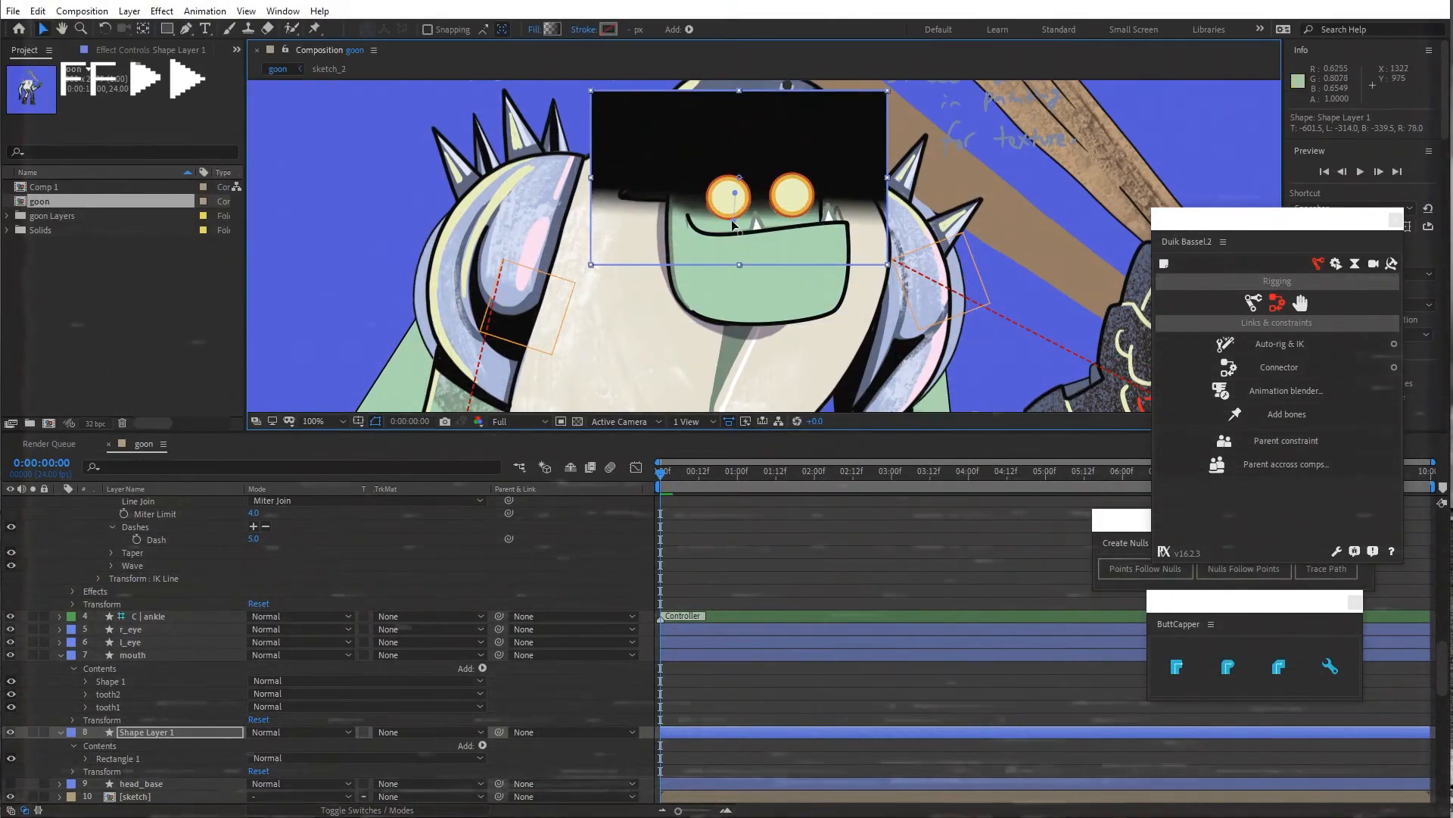
Collapse the new shape layer and rename it shadow_eyes
{"action": "left_click", "coordinate": [60, 732]}
{"action": "key", "text": "Return"}
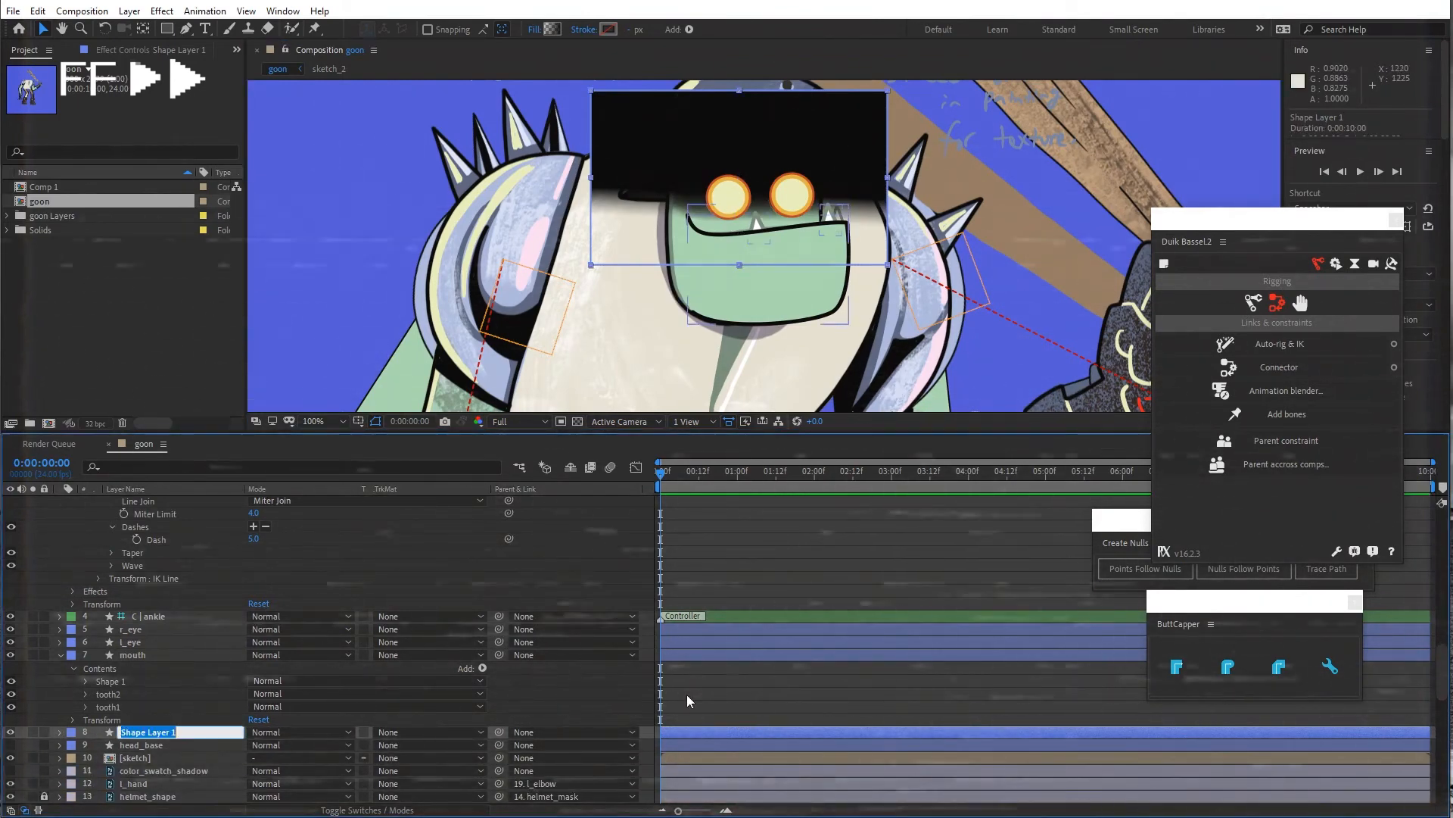
{"action": "type", "text": "shadow_eyes"}
{"action": "key", "text": "Return"}
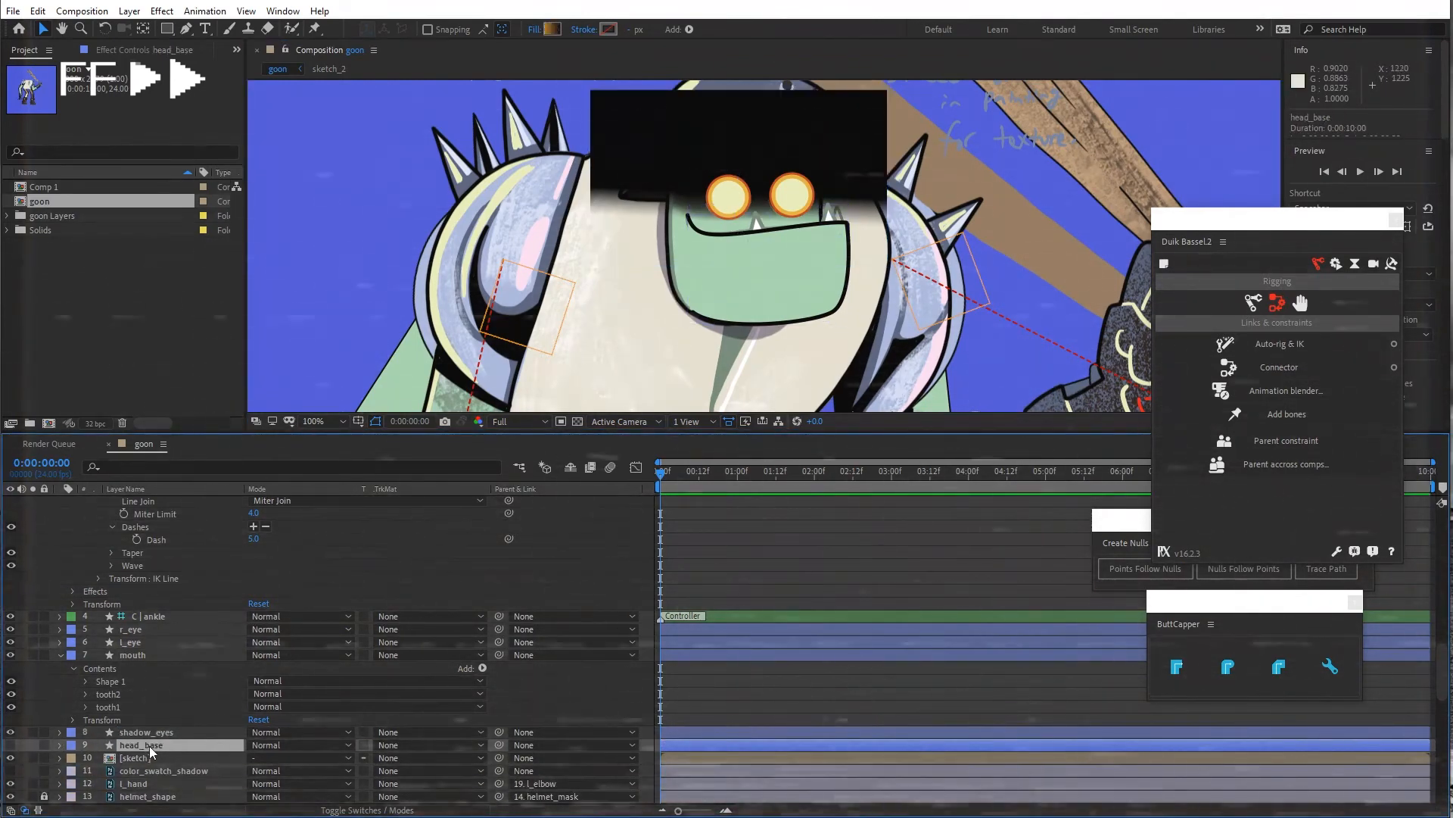
Duplicate head_base, place the copy directly above shadow_eyes and parent it to head_base
{"action": "left_click", "coordinate": [148, 745]}
{"action": "key", "text": "ctrl+d"}
{"action": "left_click_drag", "start_coordinate": [166, 746], "coordinate": [169, 725]}
{"action": "left_click_drag", "start_coordinate": [498, 729], "coordinate": [130, 755]}
{"action": "left_click", "coordinate": [130, 757]}
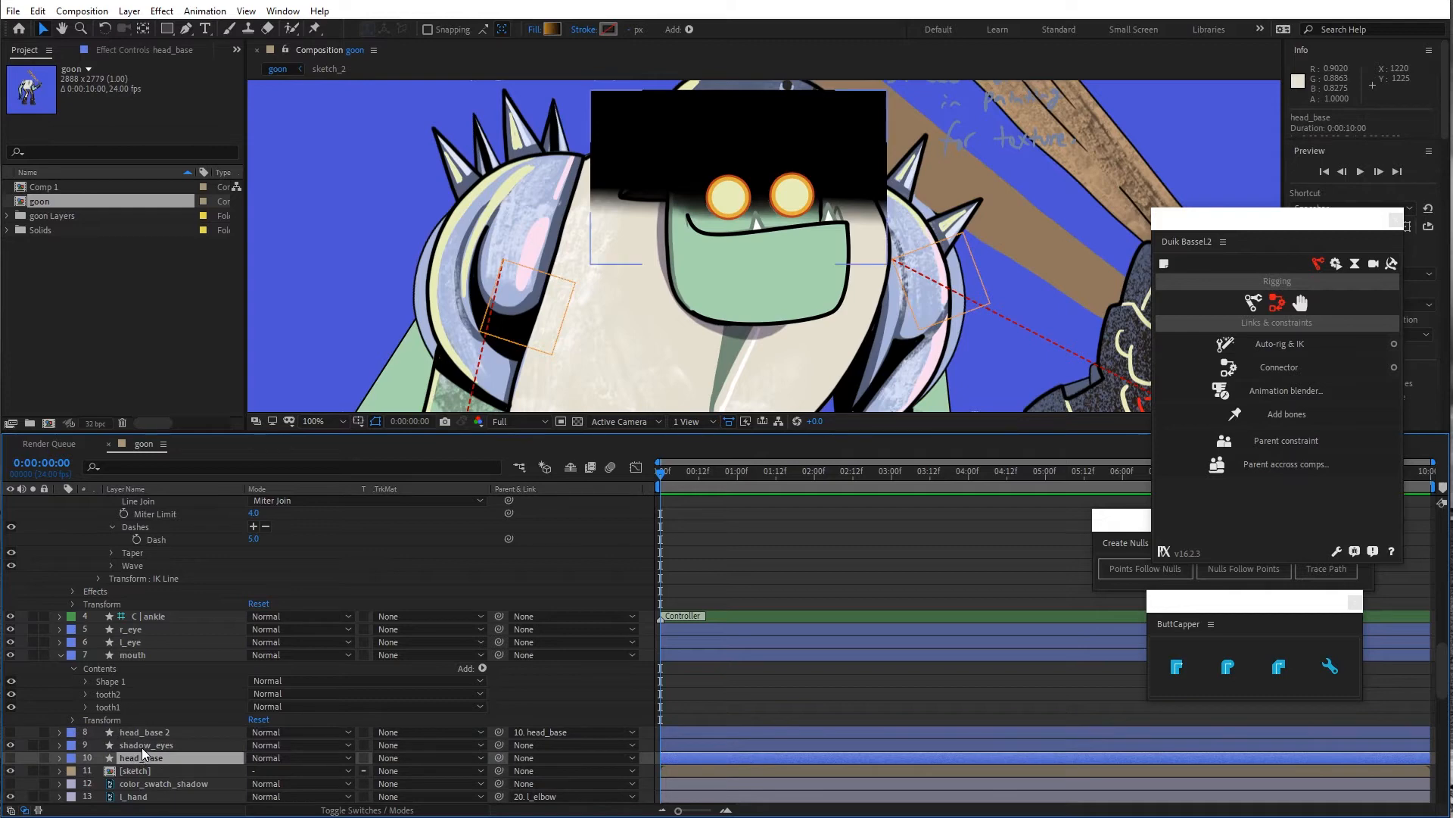
Set the track matte of shadow_eyes to Alpha Matte "head_base 2" and lock the head_base 2 layer
{"action": "left_click", "coordinate": [143, 747]}
{"action": "left_click", "coordinate": [398, 745]}
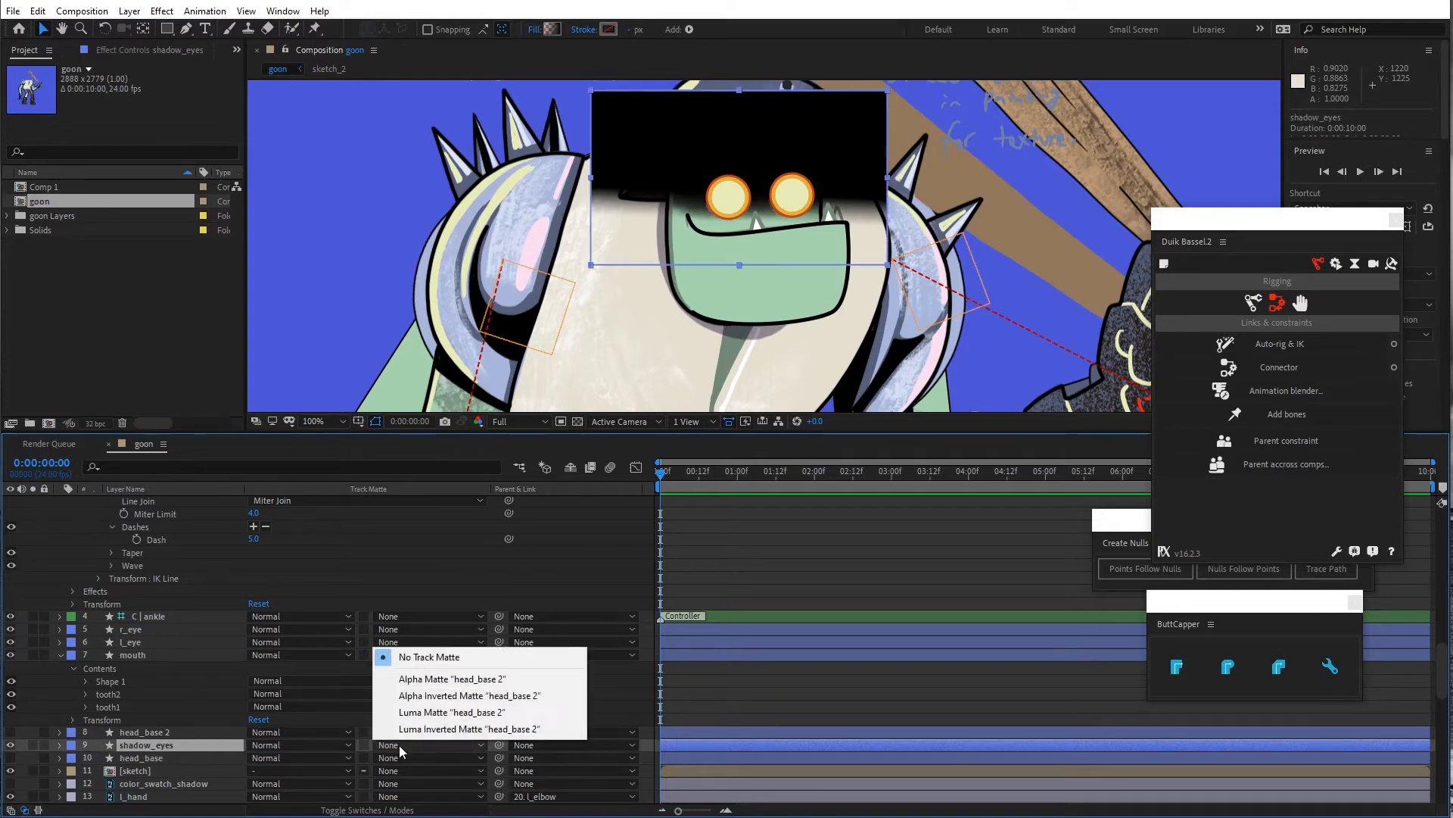
{"action": "left_click", "coordinate": [421, 679]}
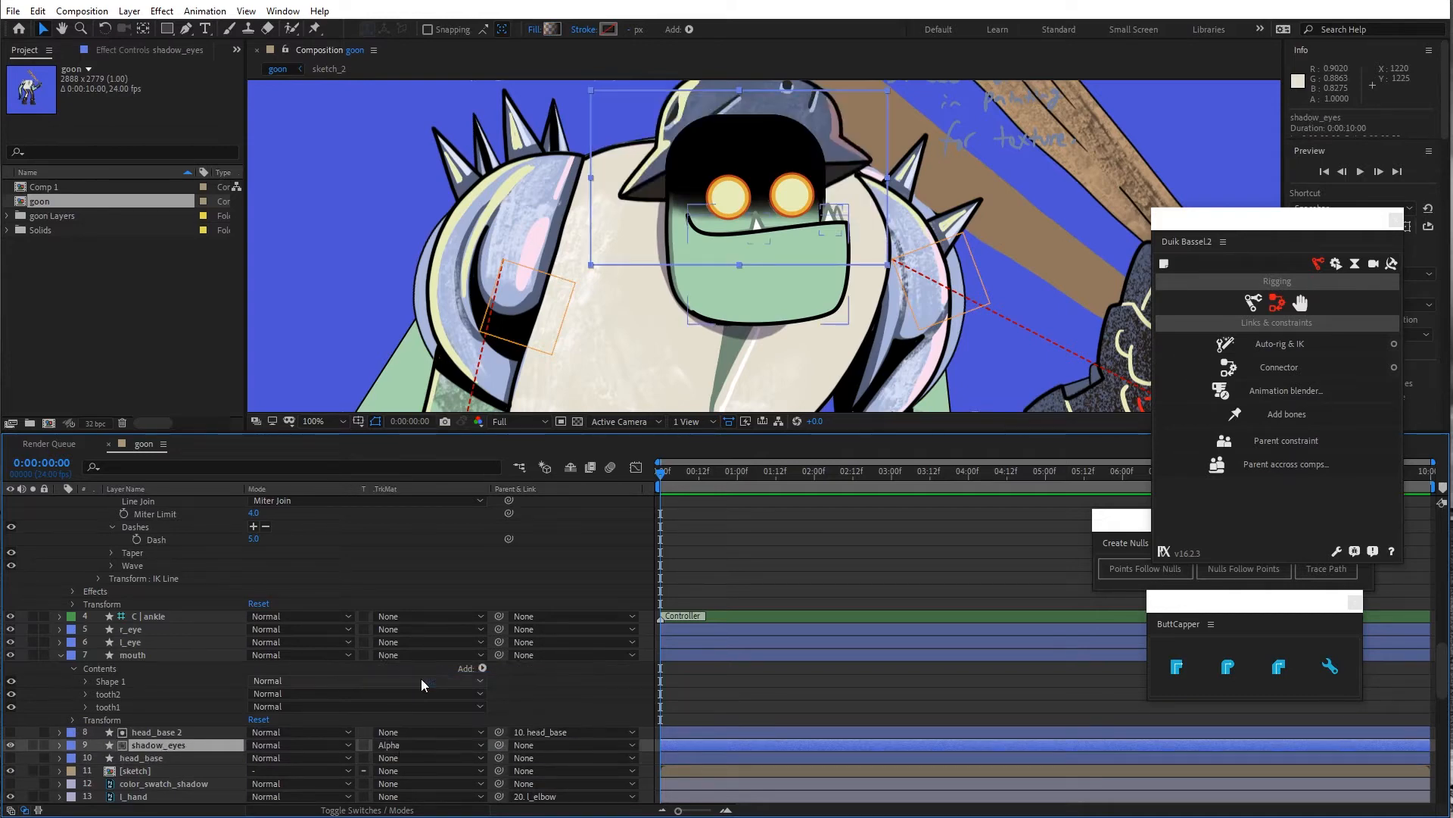
{"action": "left_click", "coordinate": [169, 731]}
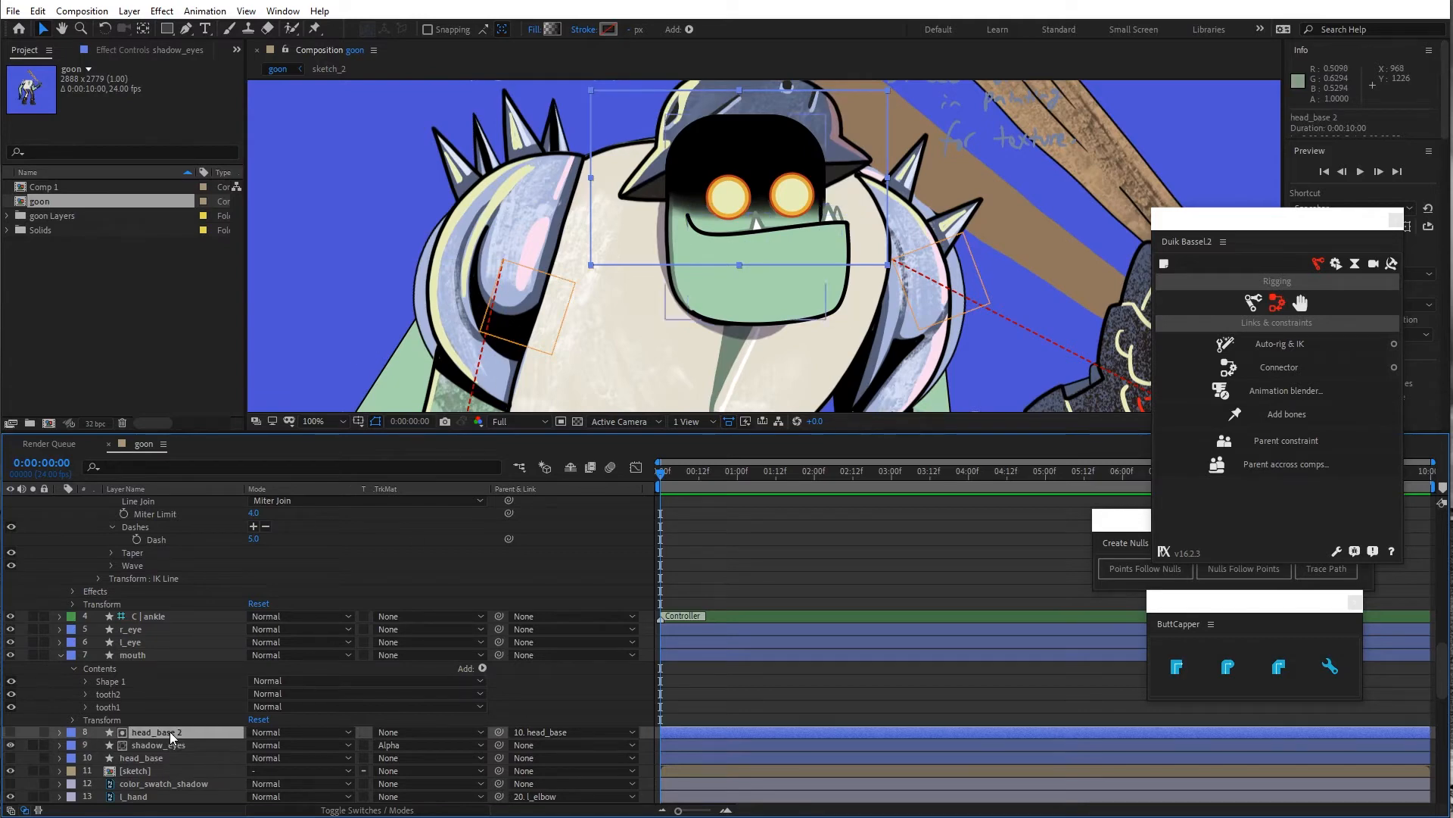
{"action": "left_click", "coordinate": [44, 731]}
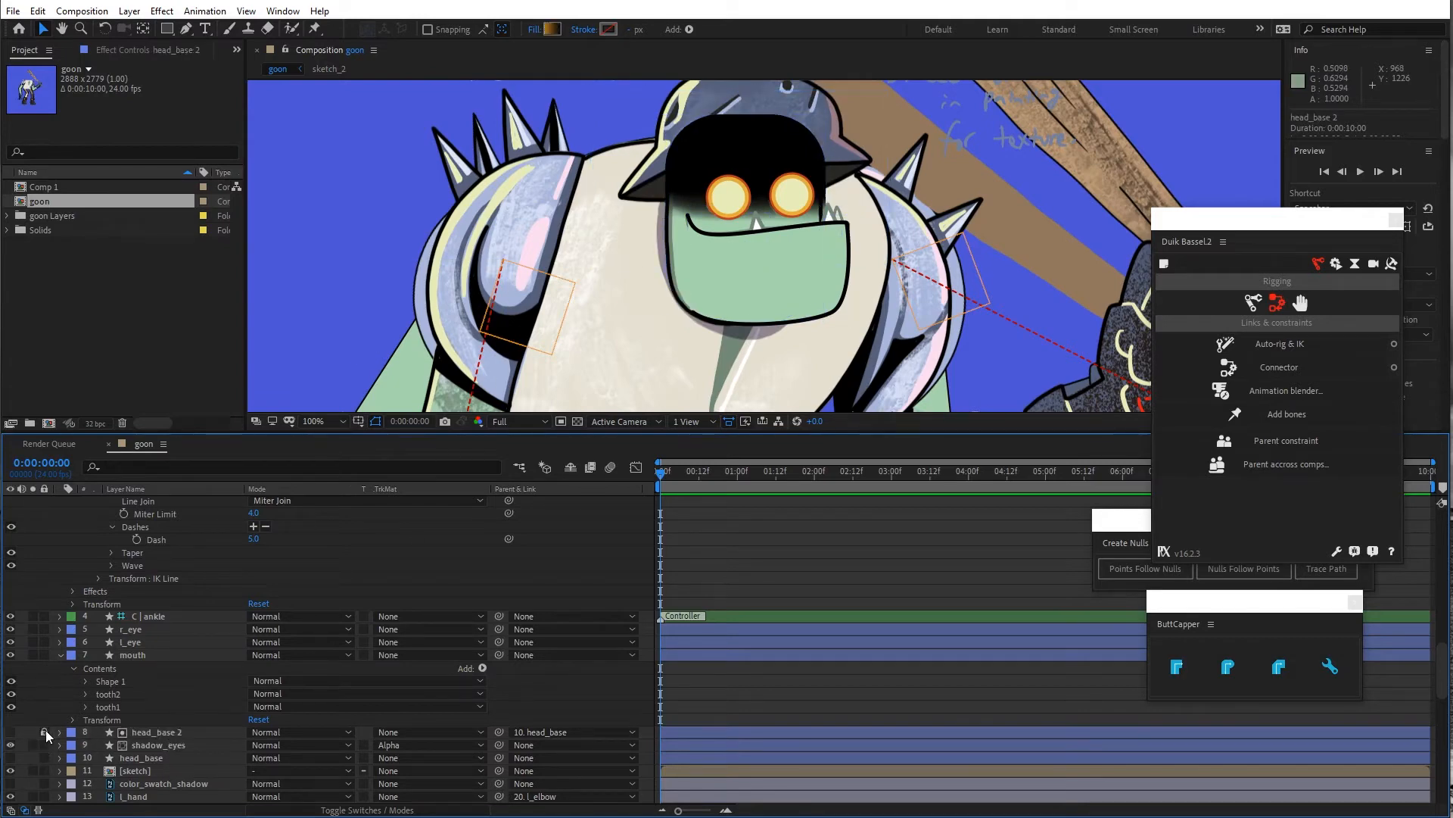
Test the matte by moving shadow_eyes sideways across the head, undo the move and select head_base
{"action": "left_click", "coordinate": [140, 757]}
{"action": "left_click", "coordinate": [737, 155]}
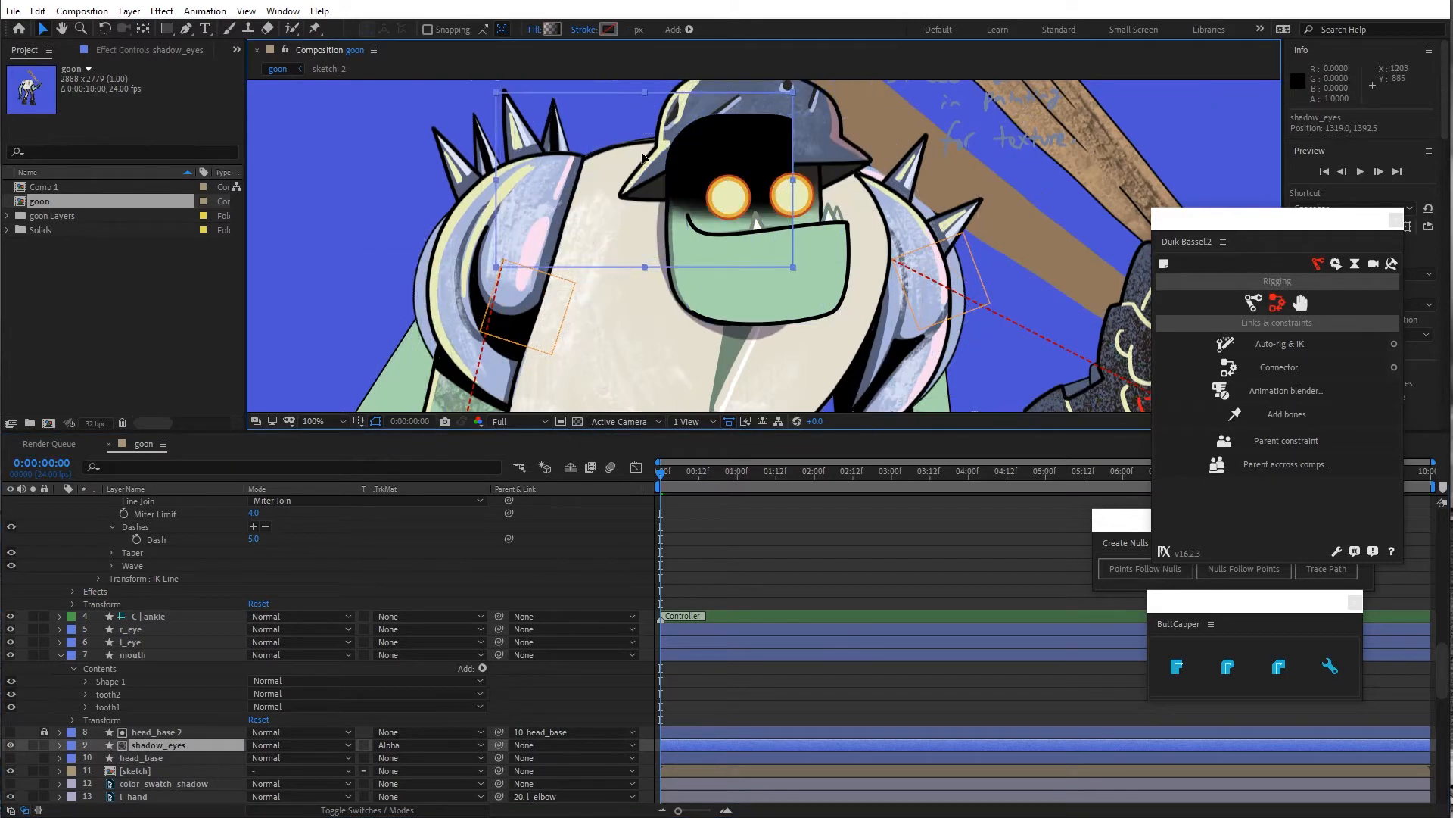
{"action": "key", "text": "ctrl+z"}
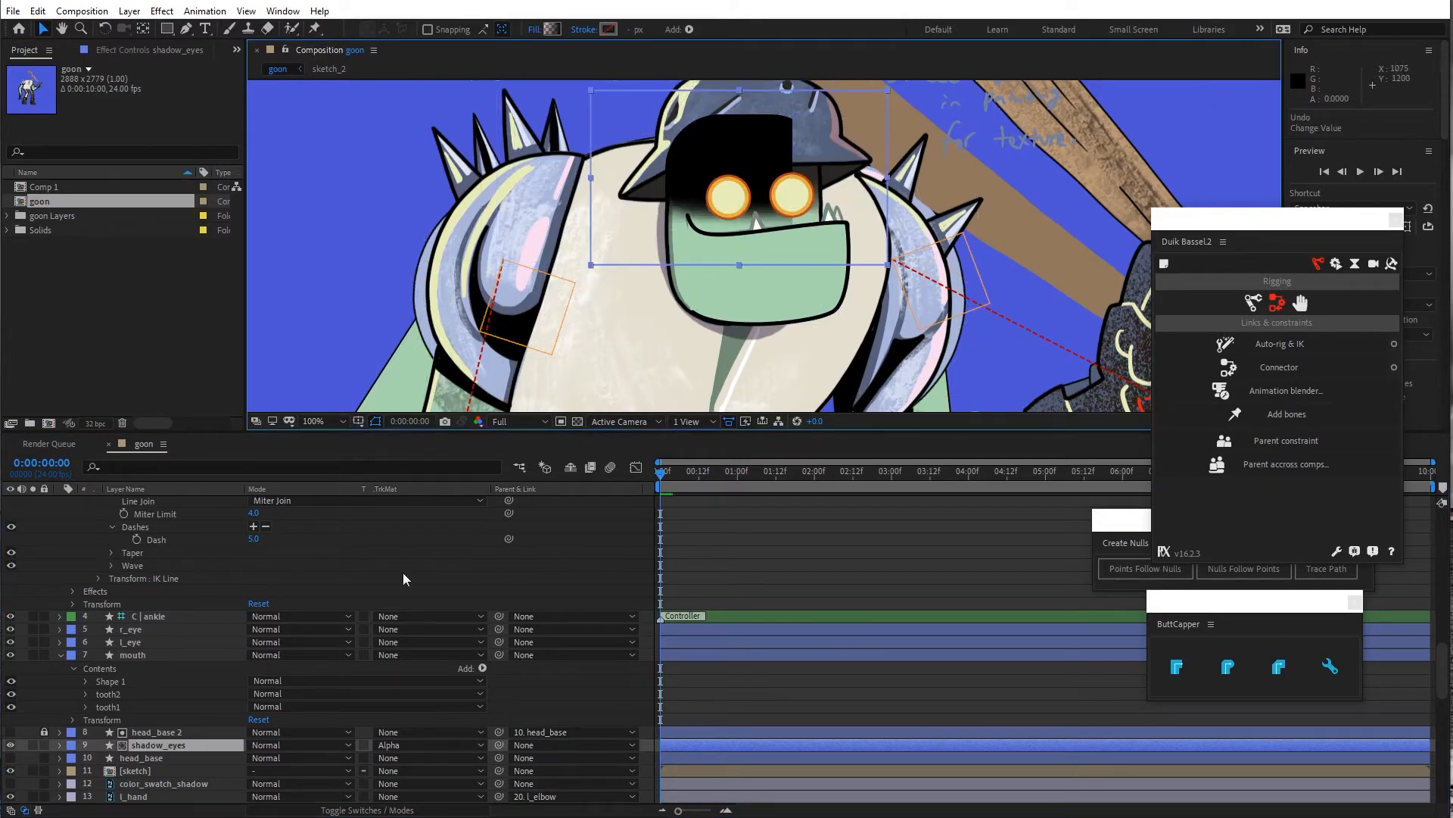
{"action": "left_click", "coordinate": [155, 757]}
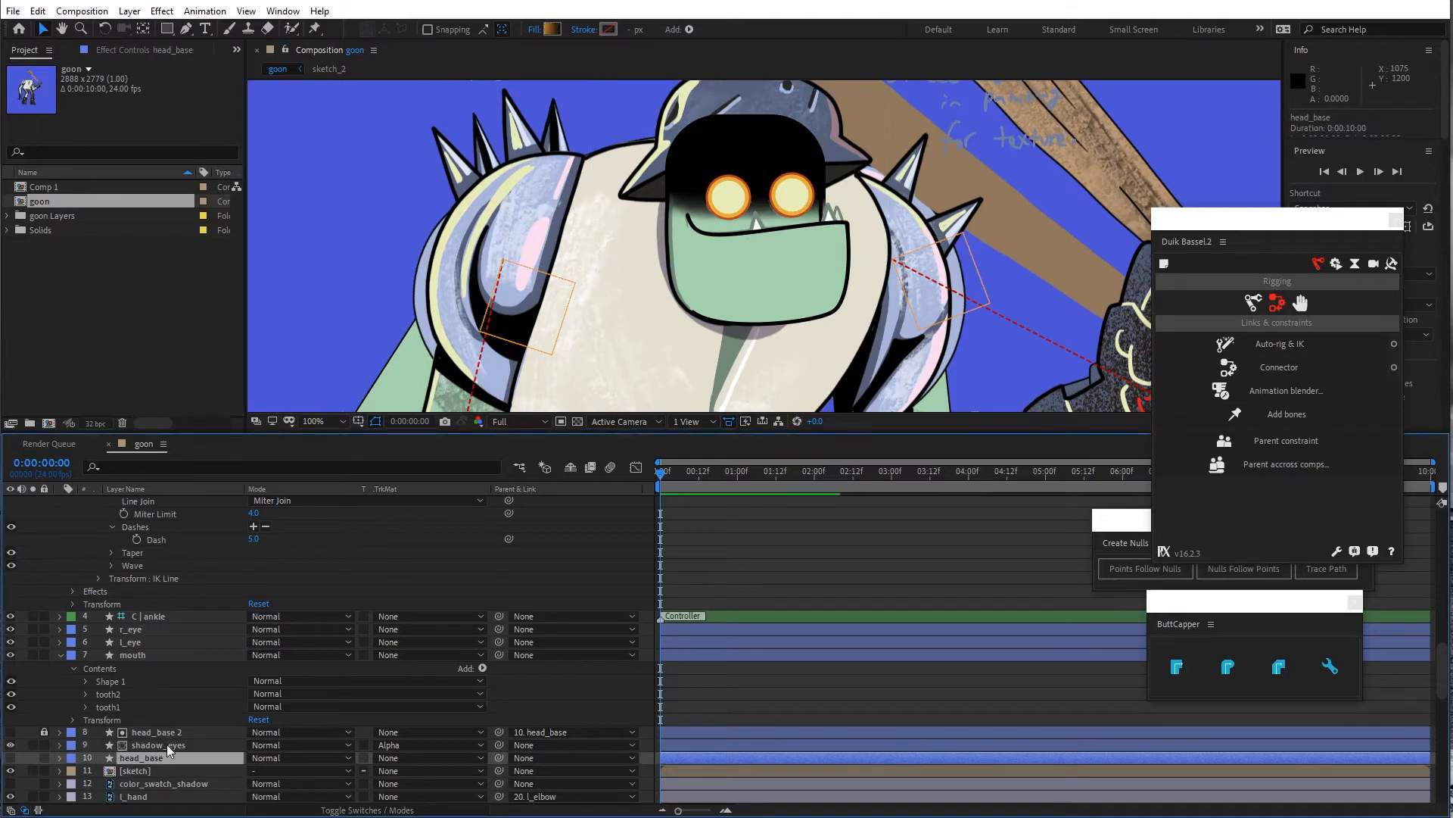
Parent shadow_eyes to head_base, lock shadow_eyes, and test the link by moving head_base sideways and undoing the move
{"action": "left_click", "coordinate": [166, 746]}
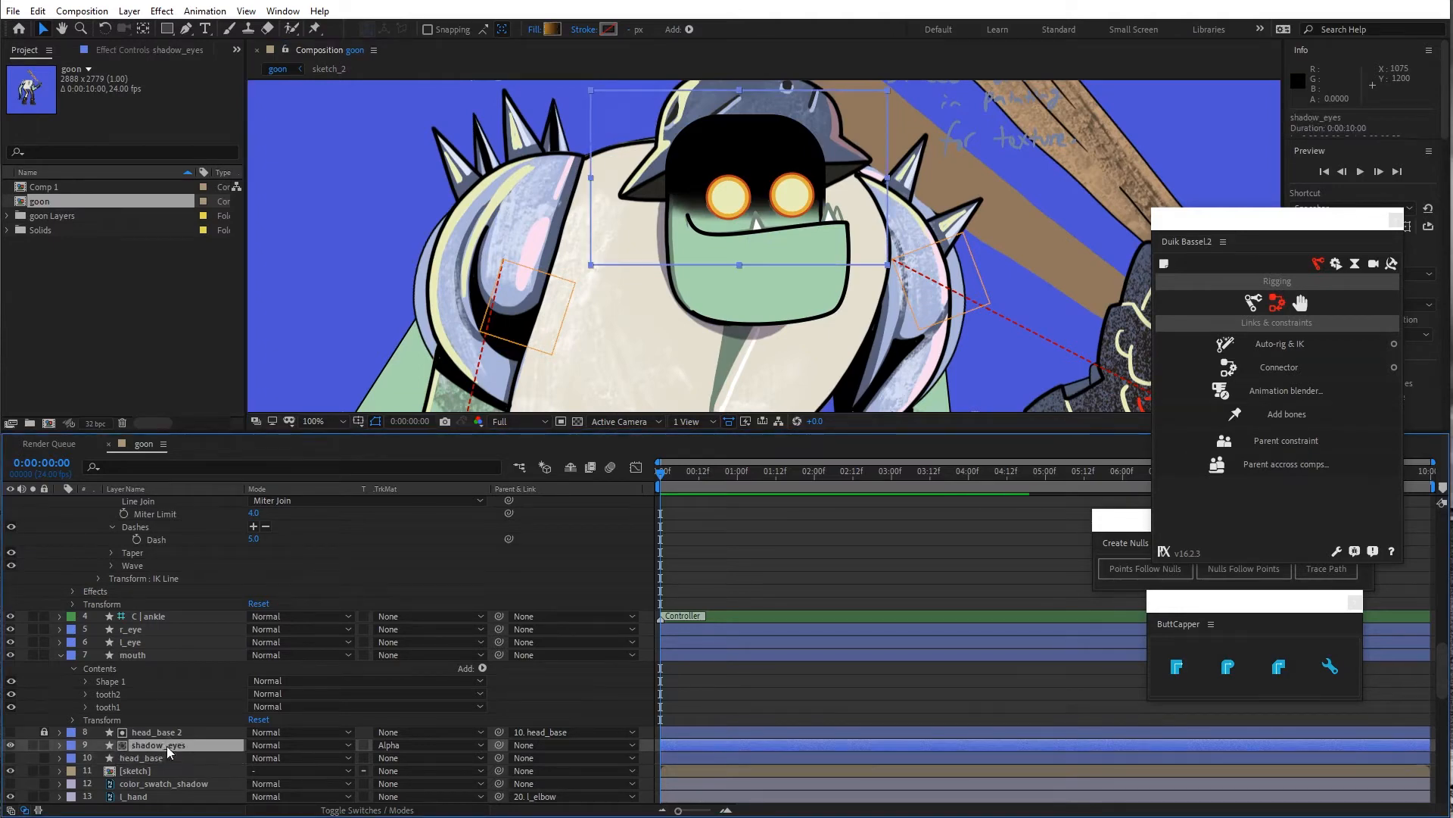
{"action": "left_click_drag", "start_coordinate": [497, 743], "coordinate": [139, 756]}
{"action": "left_click", "coordinate": [139, 756]}
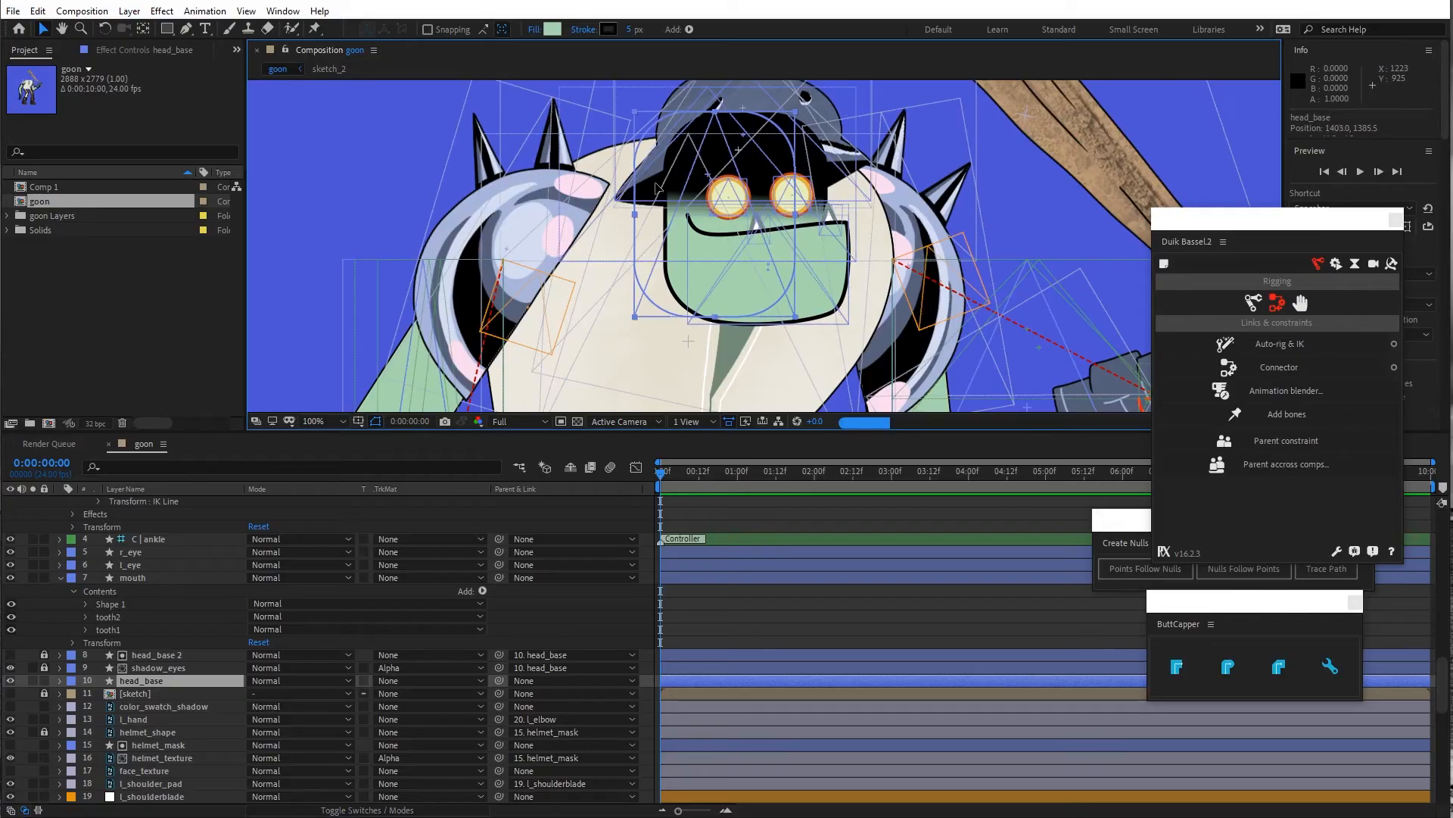
{"action": "left_click_drag", "start_coordinate": [657, 184], "coordinate": [656, 184]}
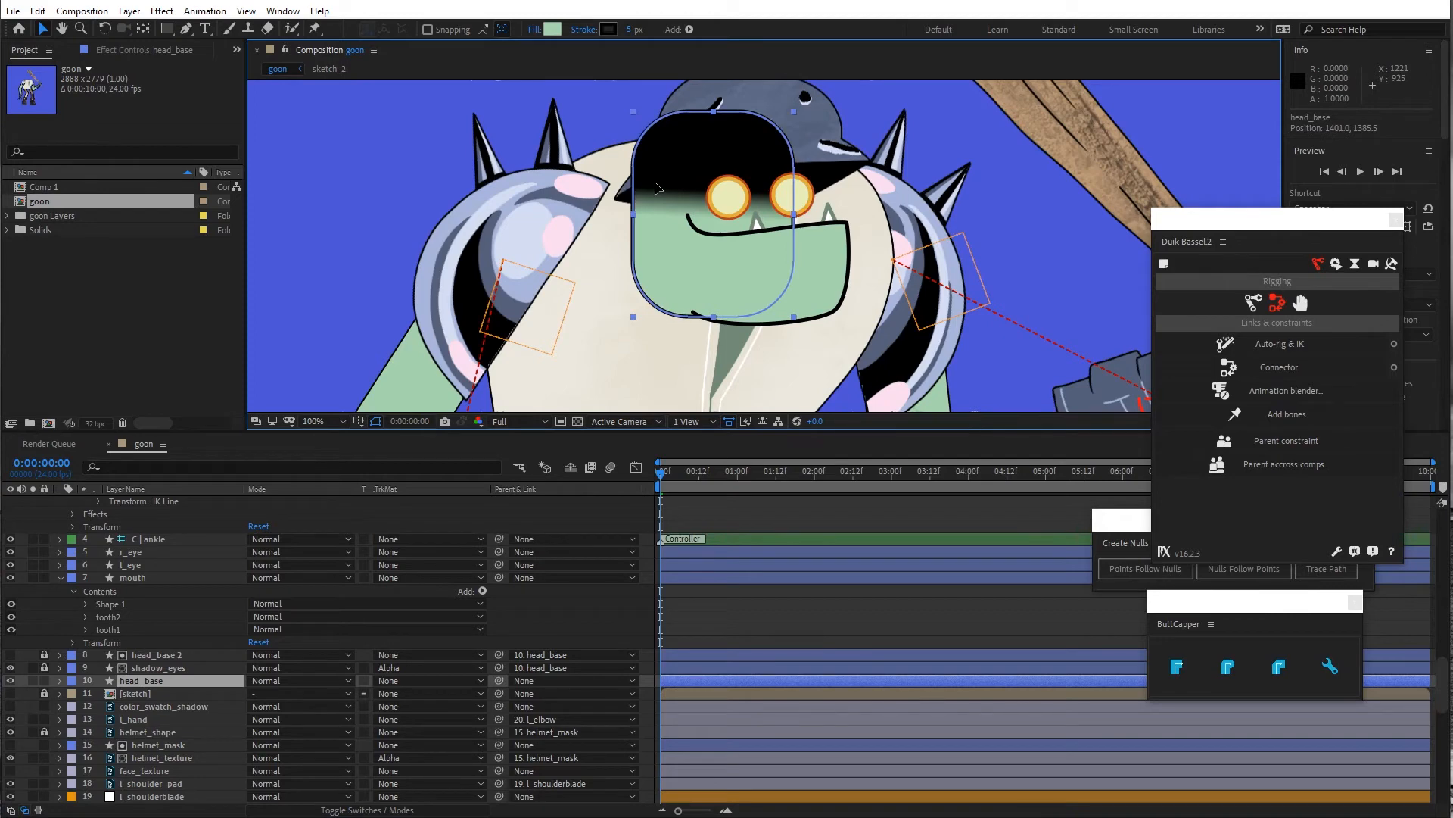
{"action": "key", "text": "ctrl+z"}
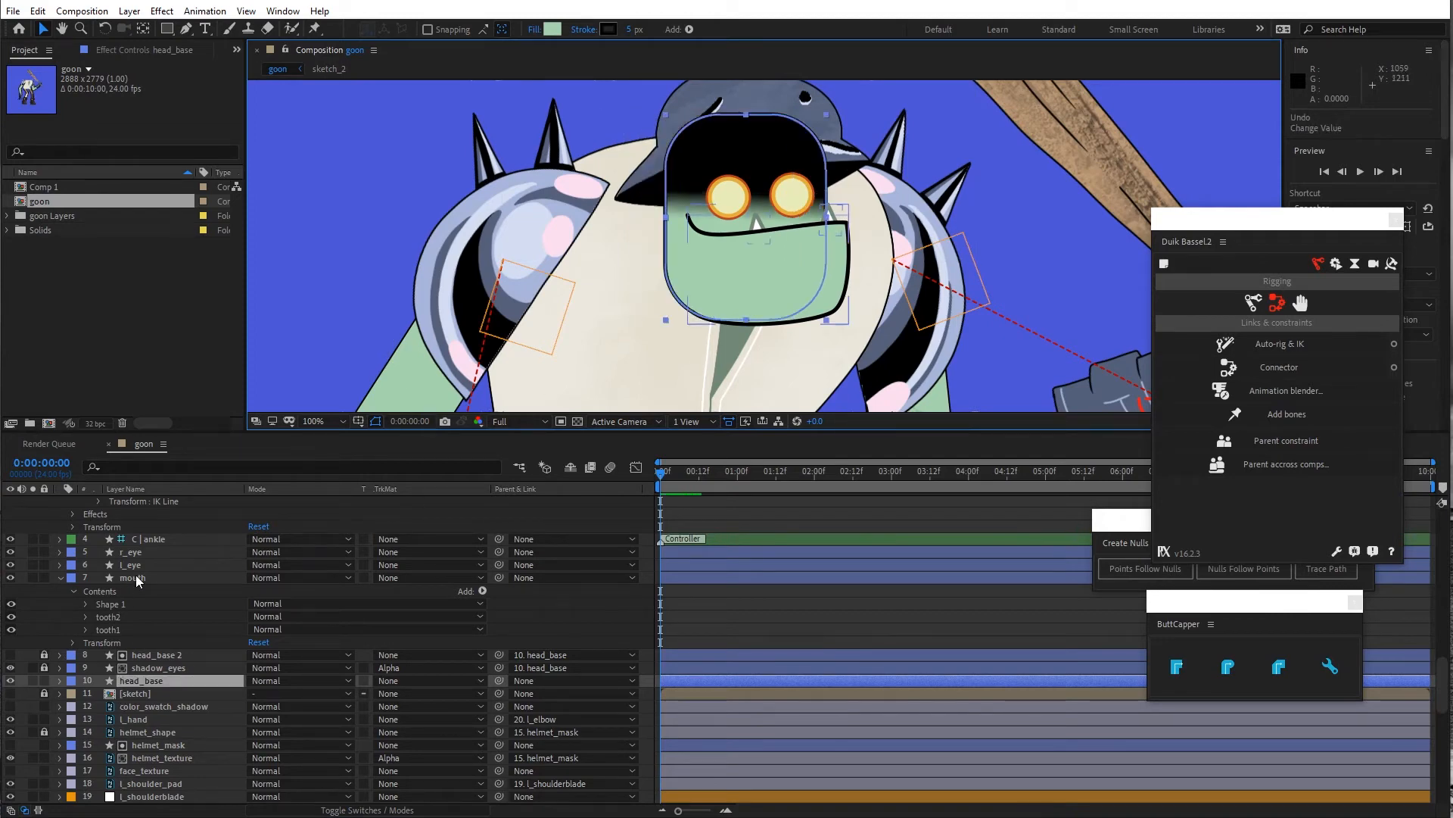
Parent the r_eye, l_eye and mouth layers together to head_base and clear the selection
{"action": "left_click", "coordinate": [195, 551]}
{"action": "left_click", "coordinate": [184, 566], "text": "ctrl"}
{"action": "left_click", "coordinate": [184, 575], "text": "ctrl"}
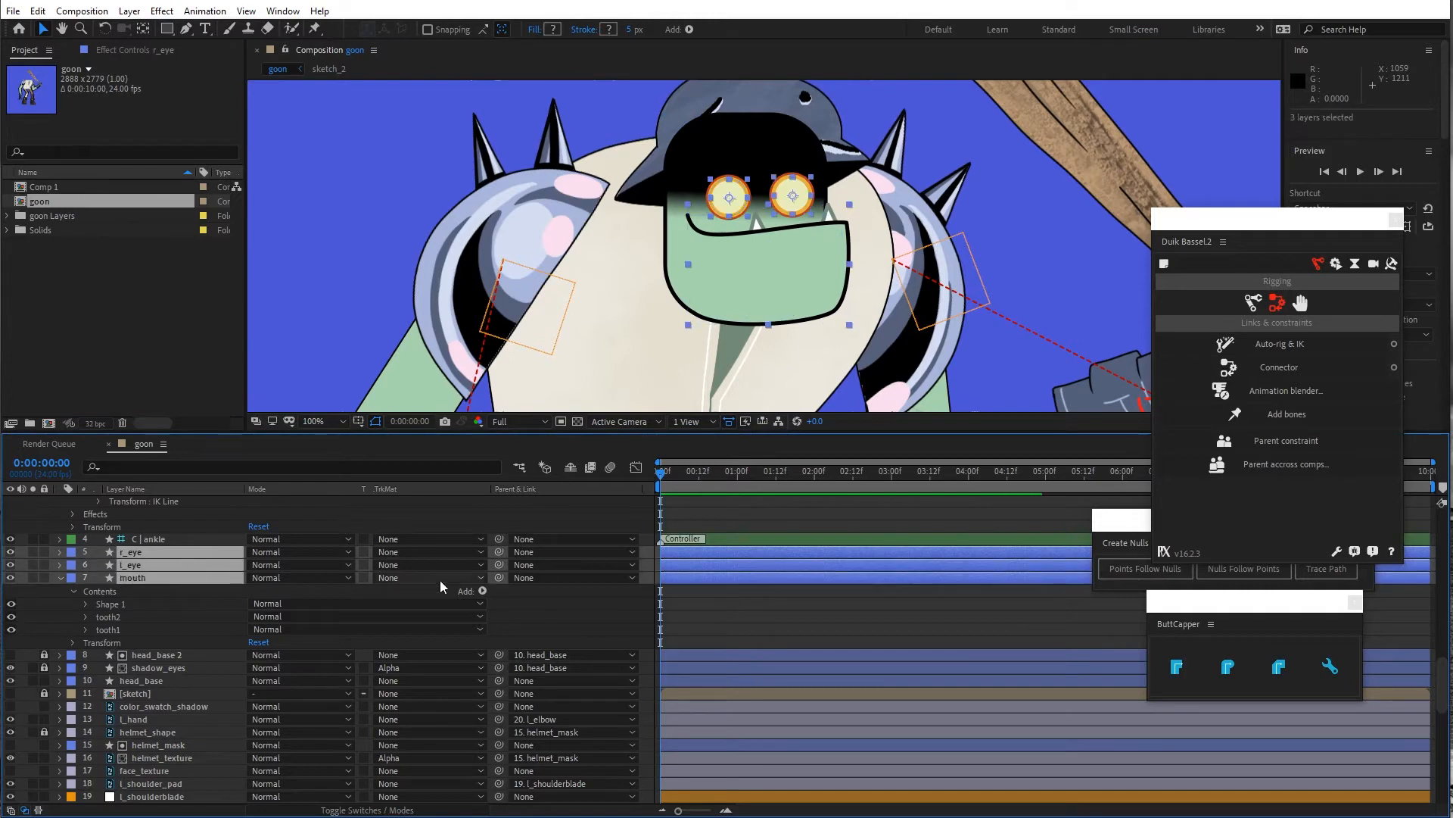
{"action": "left_click_drag", "start_coordinate": [159, 686], "coordinate": [159, 685]}
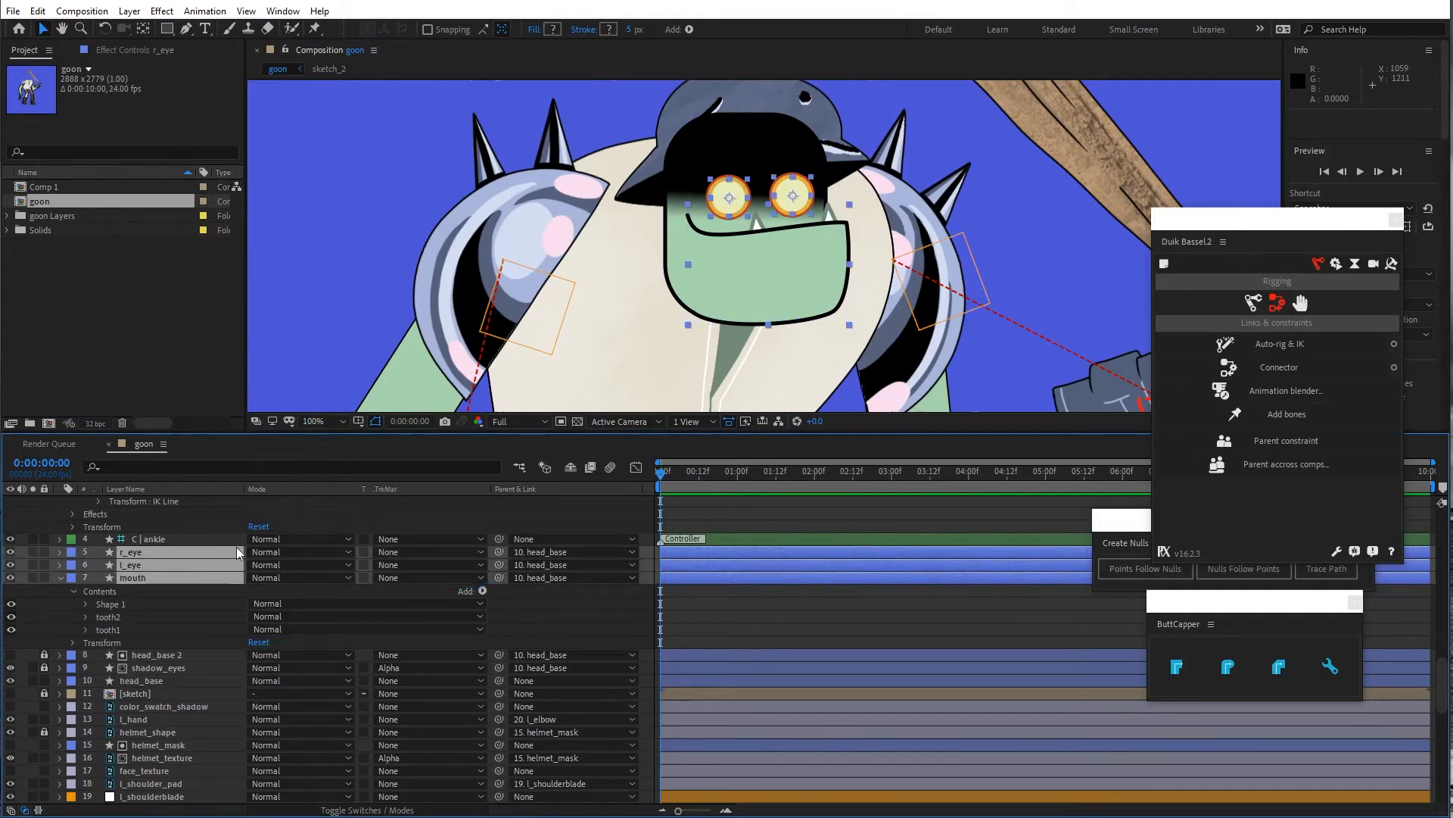
{"action": "scroll", "coordinate": [721, 243], "scroll_direction": "down", "scroll_amount": 4}
{"action": "scroll", "coordinate": [720, 243], "scroll_direction": "up", "scroll_amount": 4}
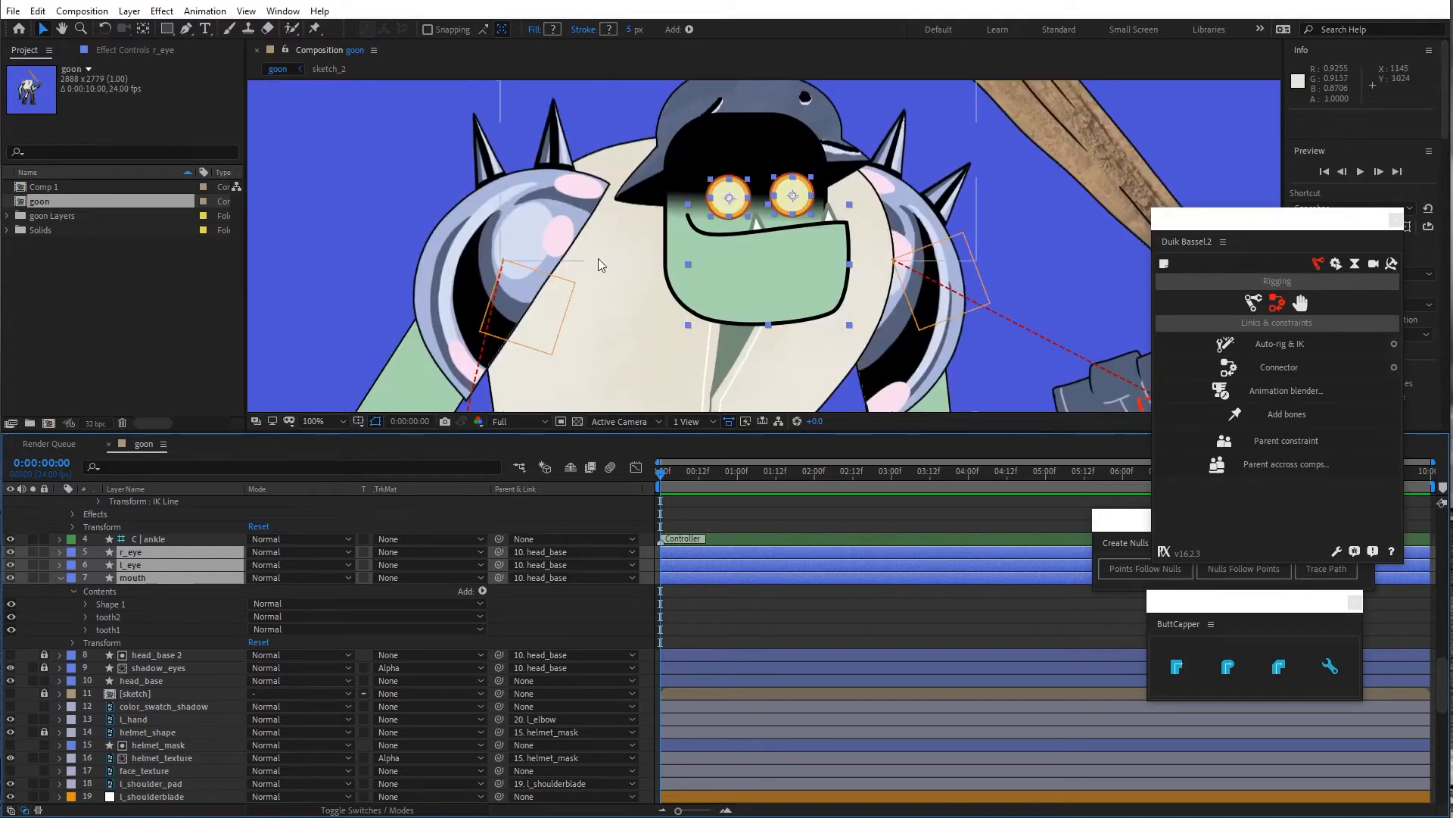
{"action": "left_click", "coordinate": [136, 655]}
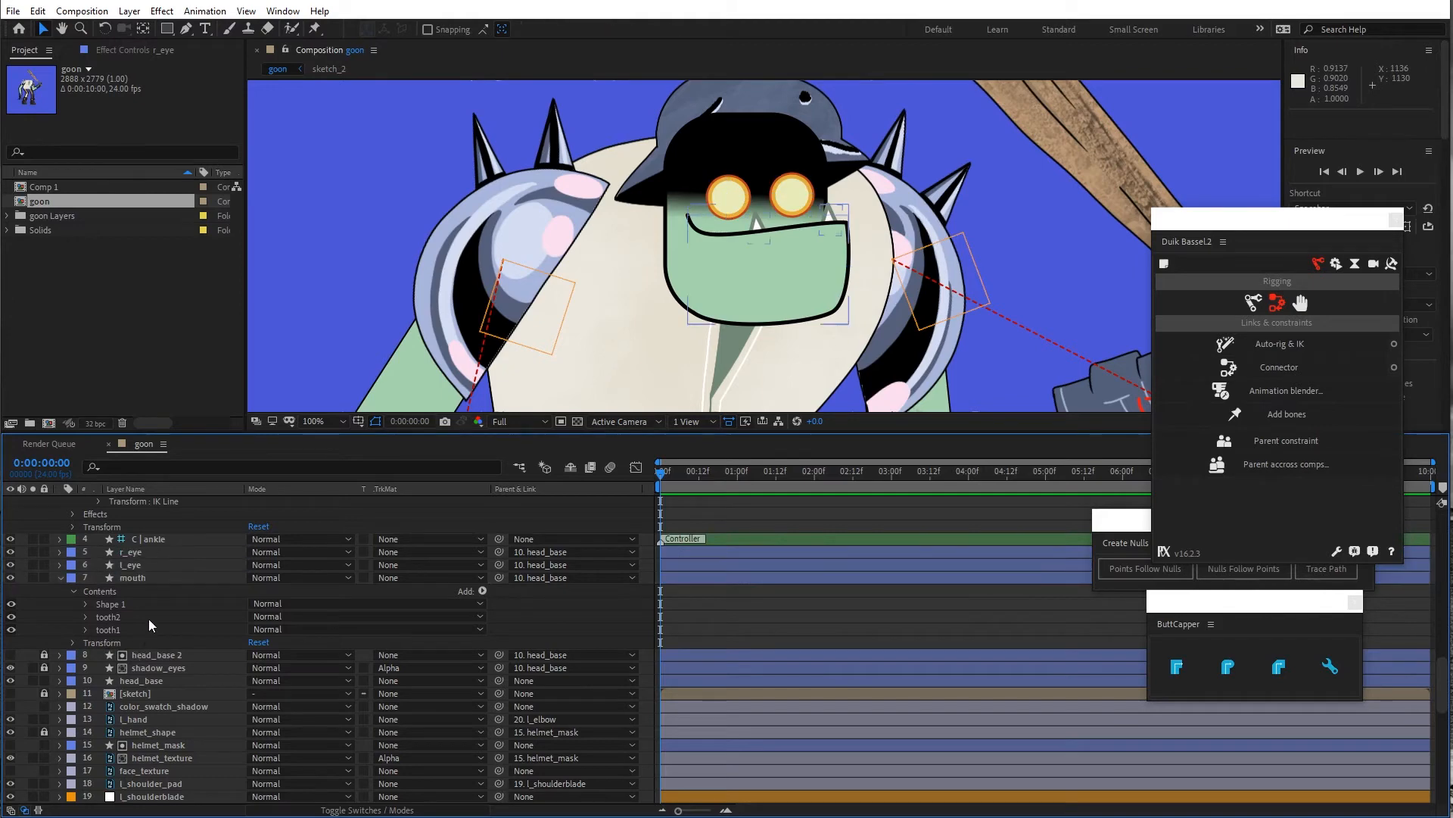
Set the stroke width of Shape 1, tooth2 and tooth1 in the mouth layer to 2 px
{"action": "left_click", "coordinate": [151, 578]}
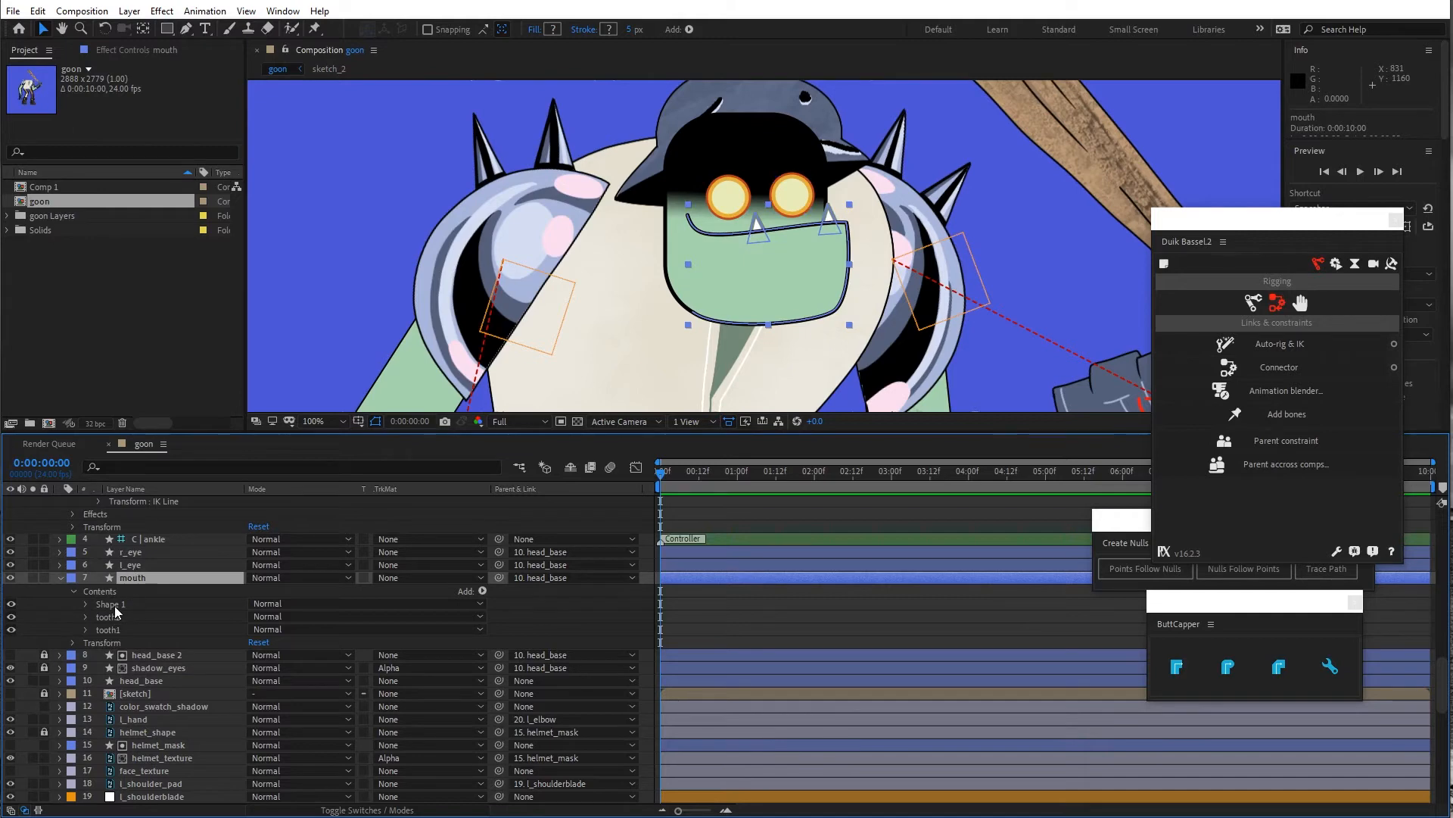
{"action": "left_click", "coordinate": [112, 604]}
{"action": "left_click", "coordinate": [630, 29]}
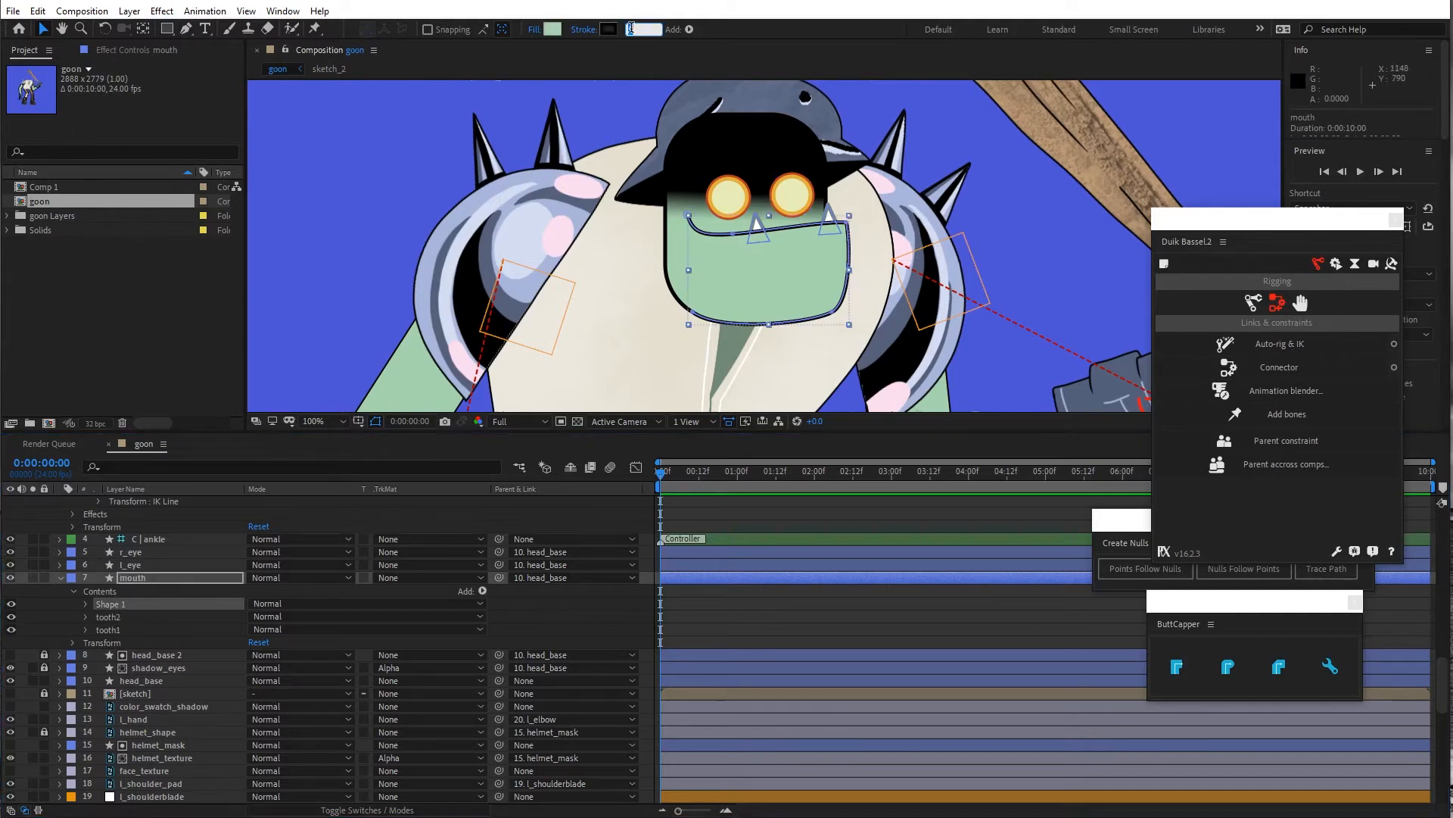
{"action": "type", "text": "3"}
{"action": "left_click", "coordinate": [110, 617]}
{"action": "left_click", "coordinate": [632, 30]}
{"action": "type", "text": "3"}
{"action": "left_click", "coordinate": [114, 629]}
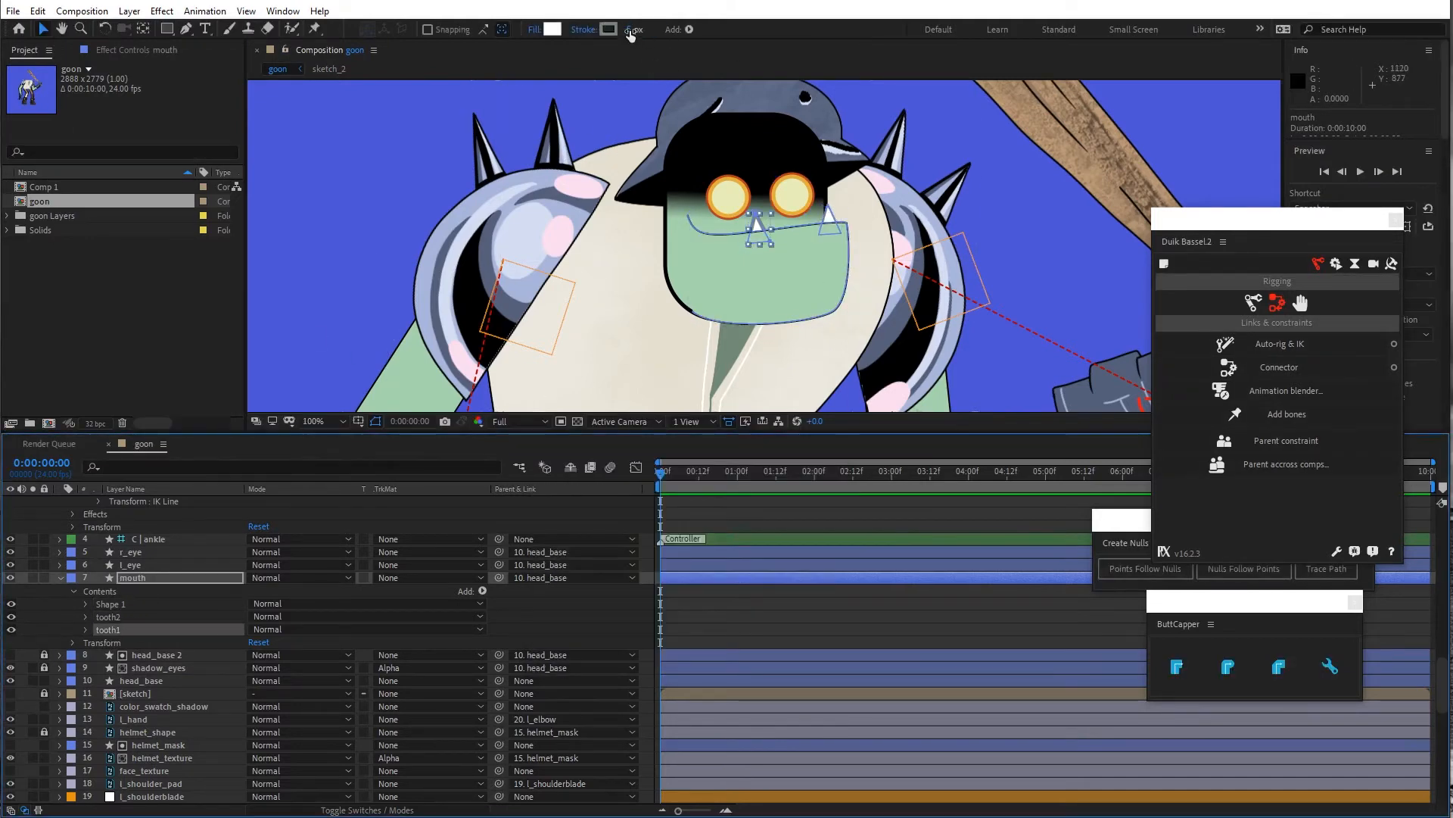
{"action": "left_click", "coordinate": [630, 31]}
{"action": "type", "text": "3"}
Set the stroke width of head_base to 2 px and check the outlines against the whole character
{"action": "left_click", "coordinate": [173, 681]}
{"action": "left_click", "coordinate": [632, 30]}
{"action": "type", "text": "3"}
{"action": "left_click", "coordinate": [371, 507]}
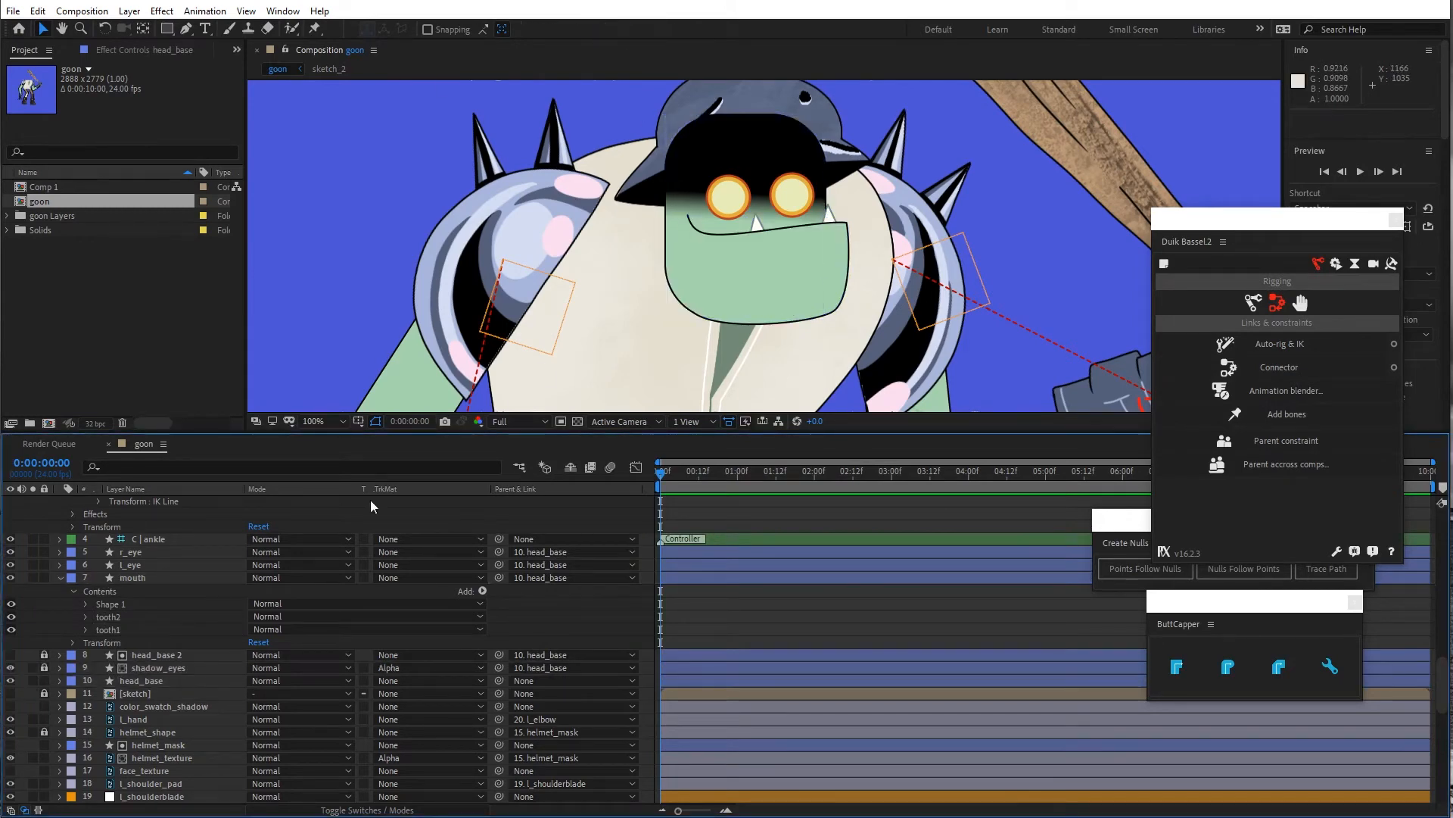
{"action": "key", "text": "comma"}
{"action": "key", "text": "comma"}
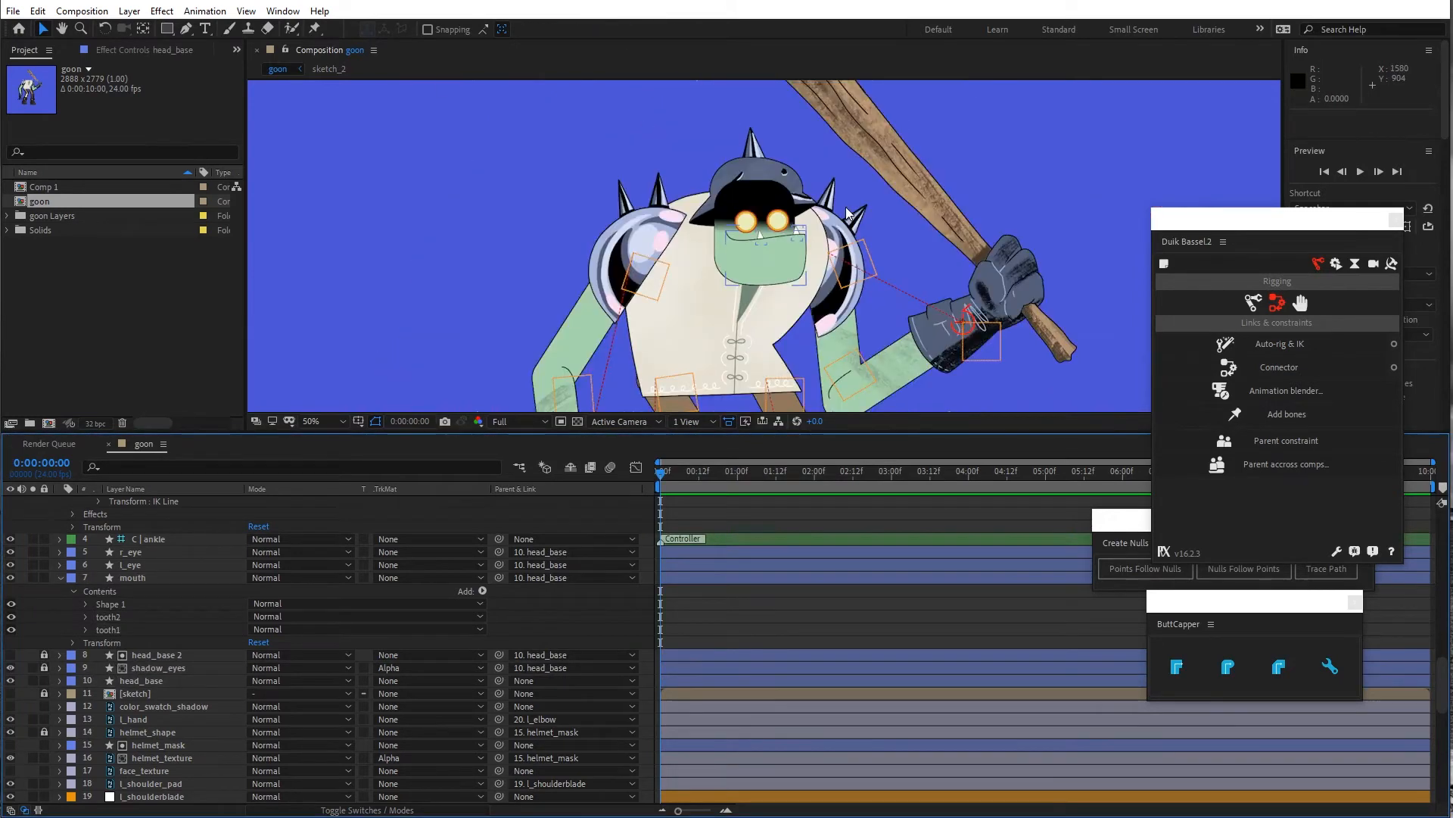
{"action": "key", "text": "period"}
{"action": "key", "text": "period"}
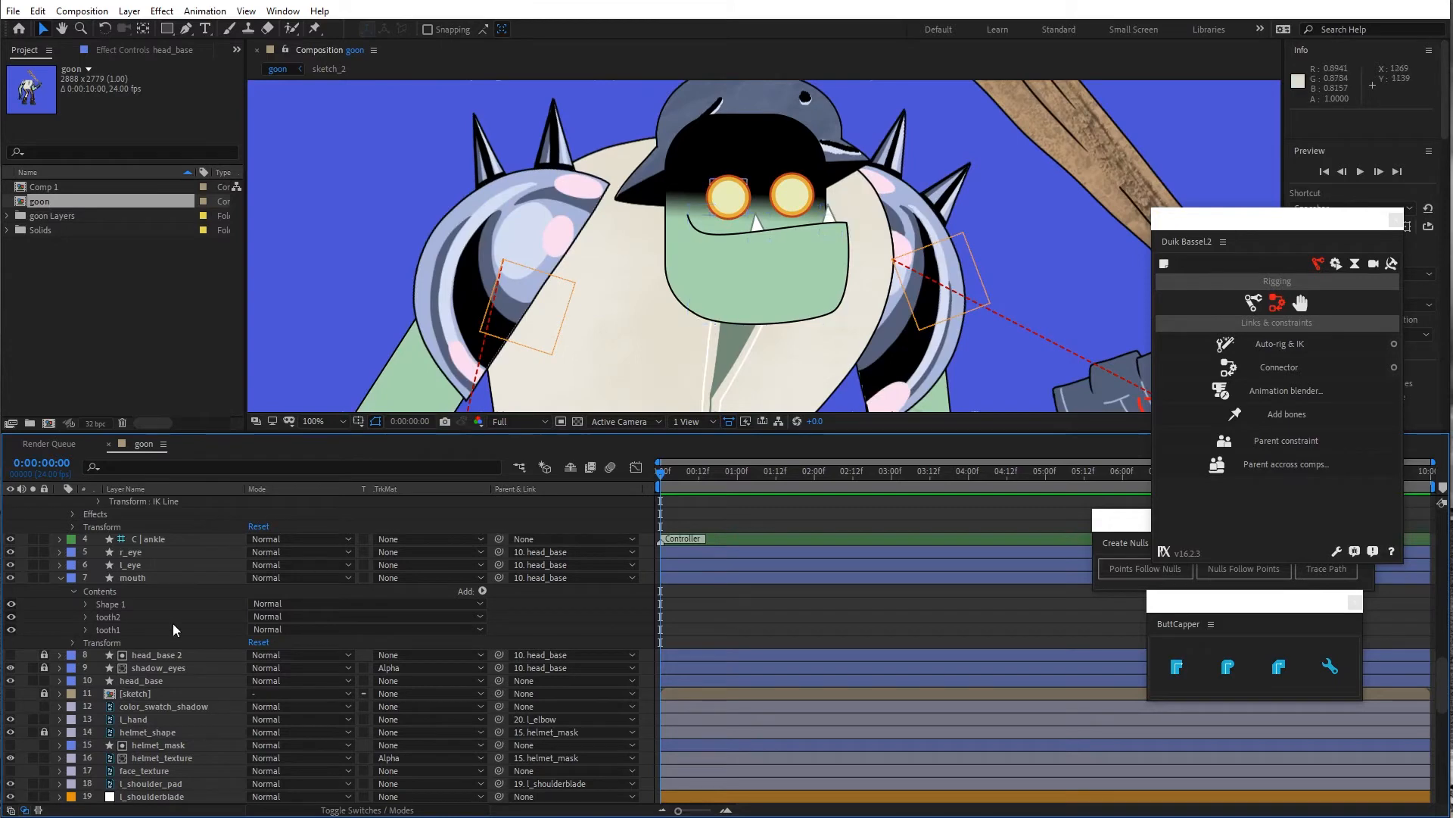
Expand Shape 1 of the mouth layer down to its Path property
{"action": "left_click", "coordinate": [129, 578]}
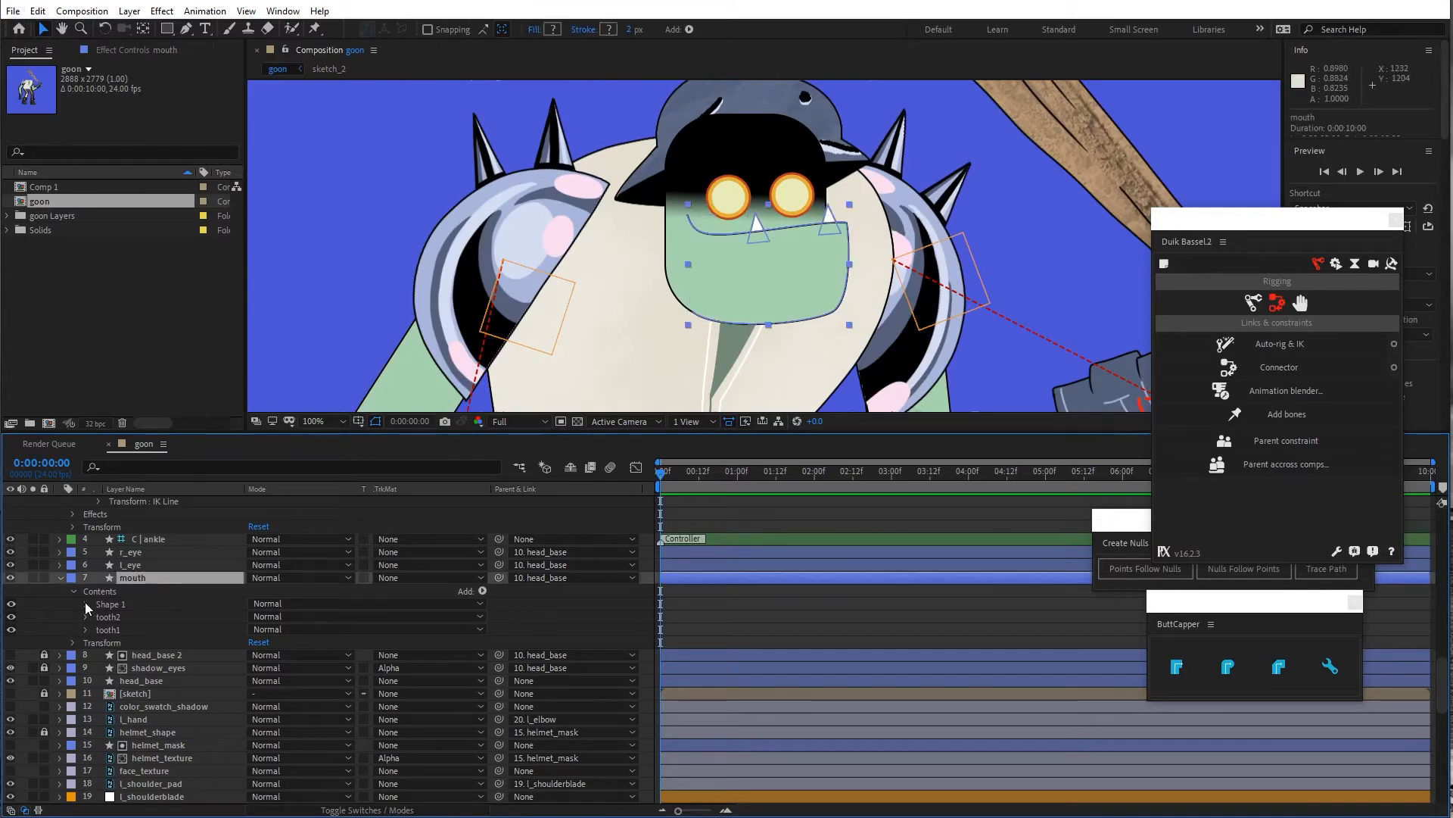
{"action": "left_click", "coordinate": [87, 603]}
{"action": "left_click", "coordinate": [98, 617]}
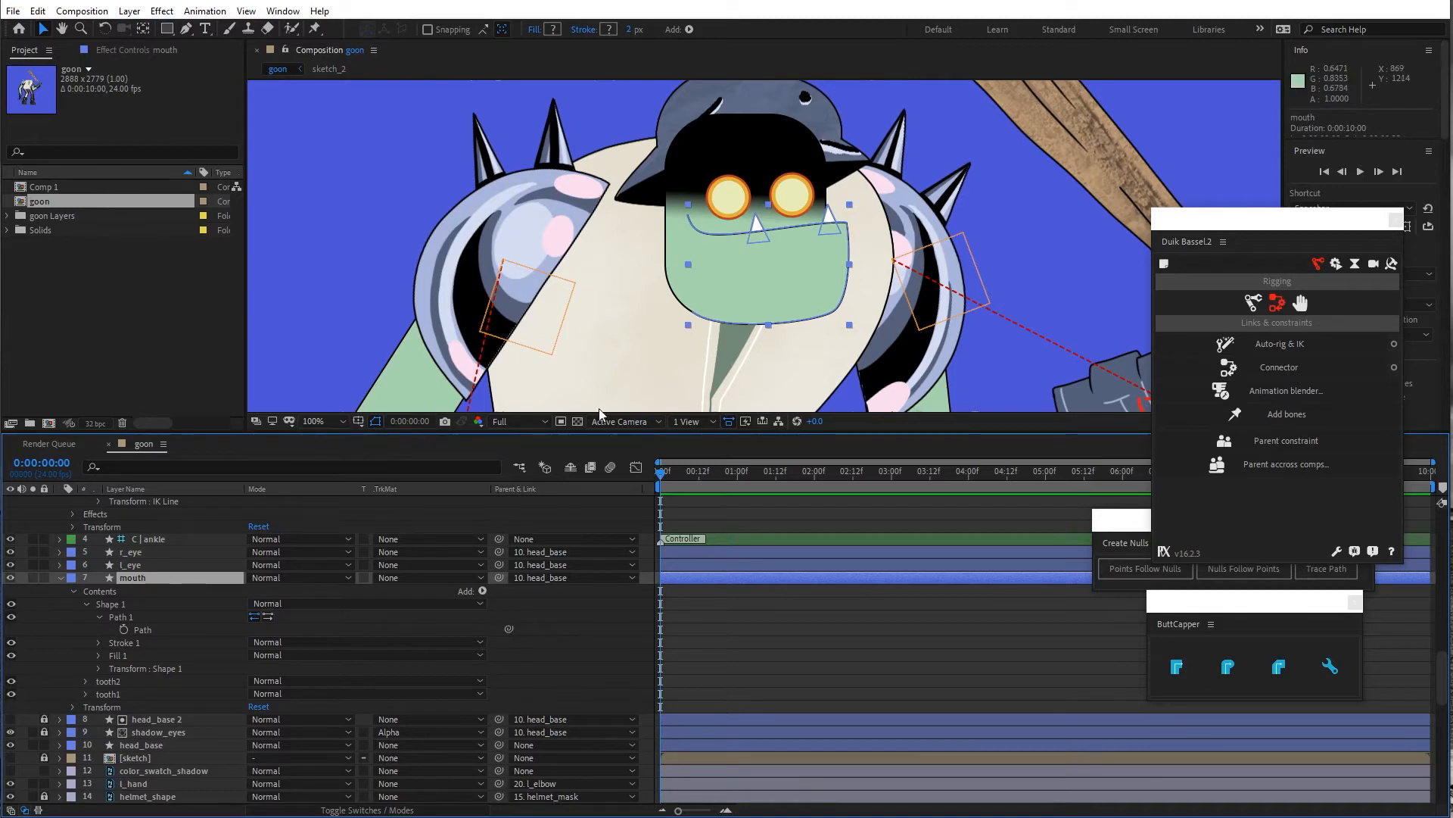
Close the Duik Bassel.2, Create Nulls From Paths and ButtCapper scripts
{"action": "left_click", "coordinate": [1396, 222]}
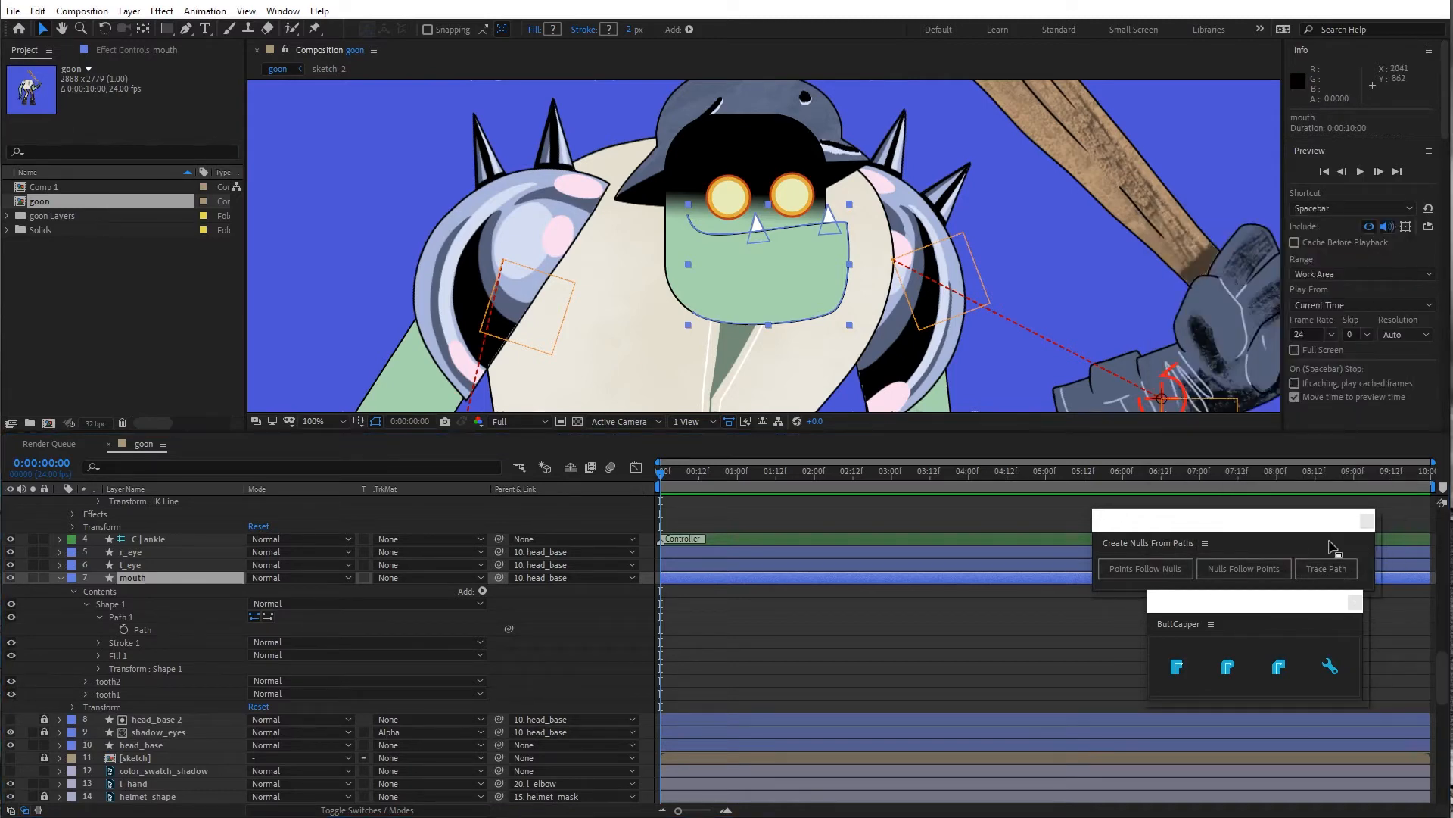
{"action": "left_click", "coordinate": [1367, 523]}
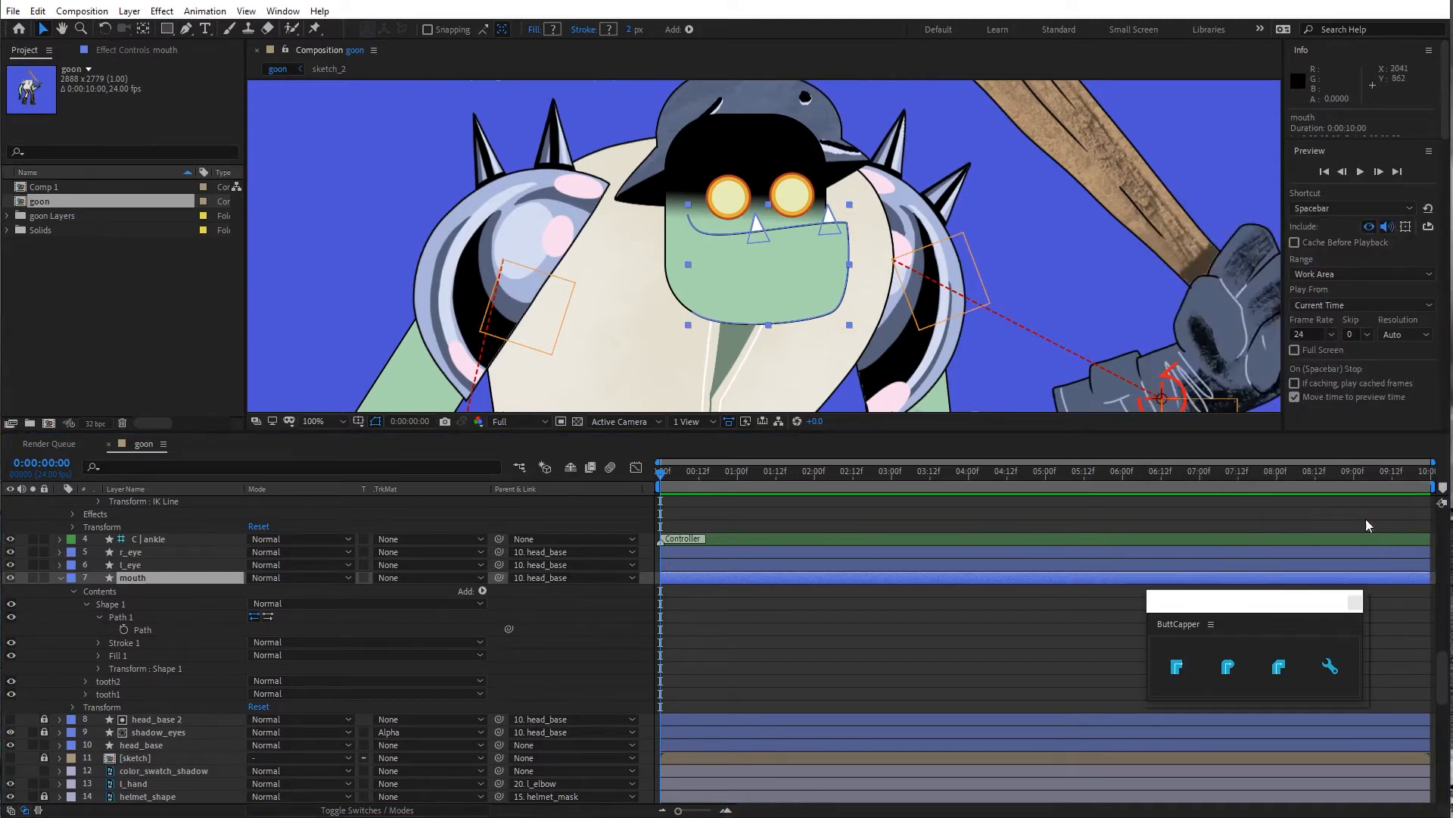
{"action": "left_click", "coordinate": [1367, 602]}
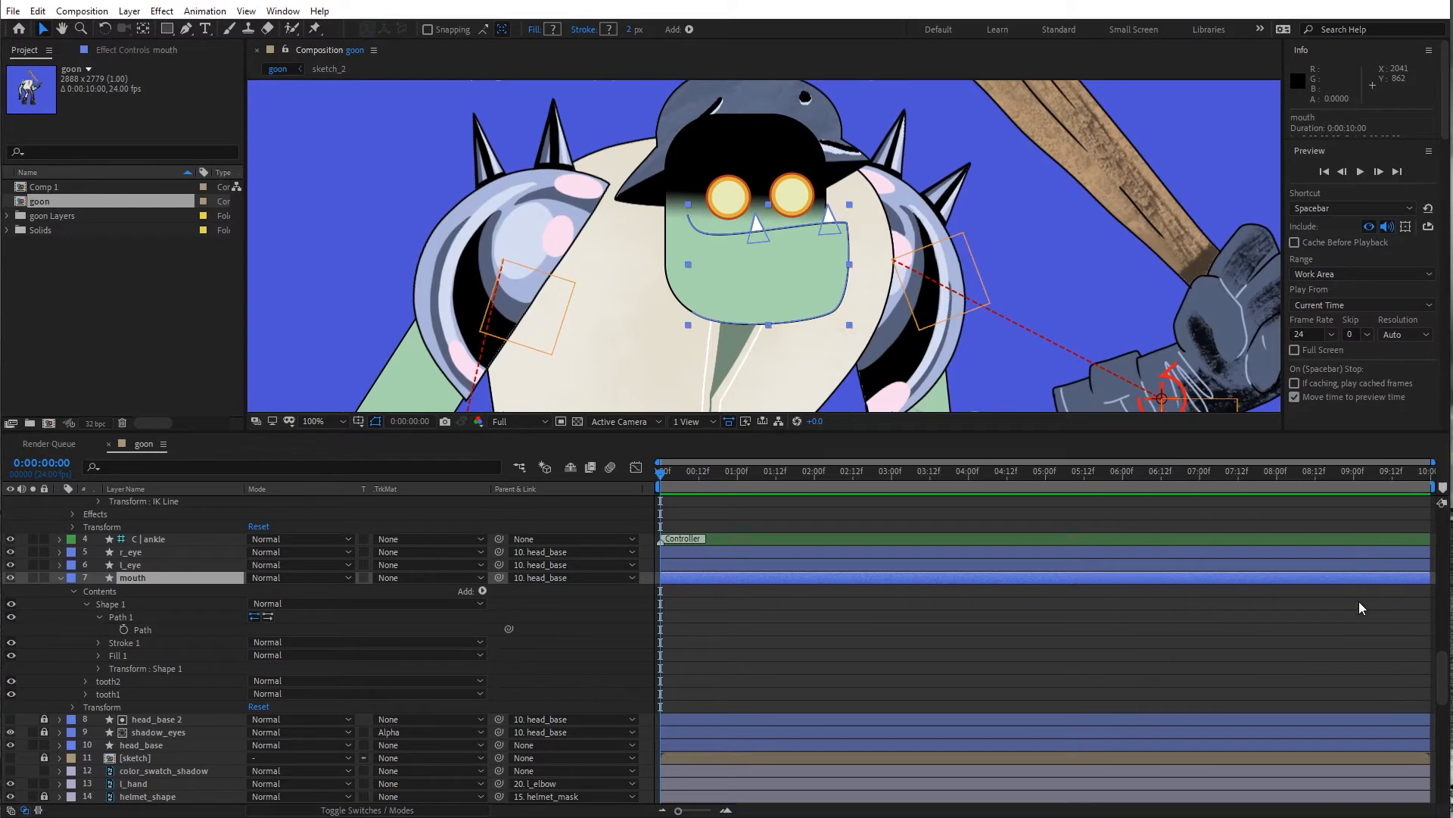
Open the Joysticks_n_Sliders script and move its window clear of the character's head and the layer list
{"action": "left_click", "coordinate": [14, 12]}
{"action": "left_click", "coordinate": [445, 10]}
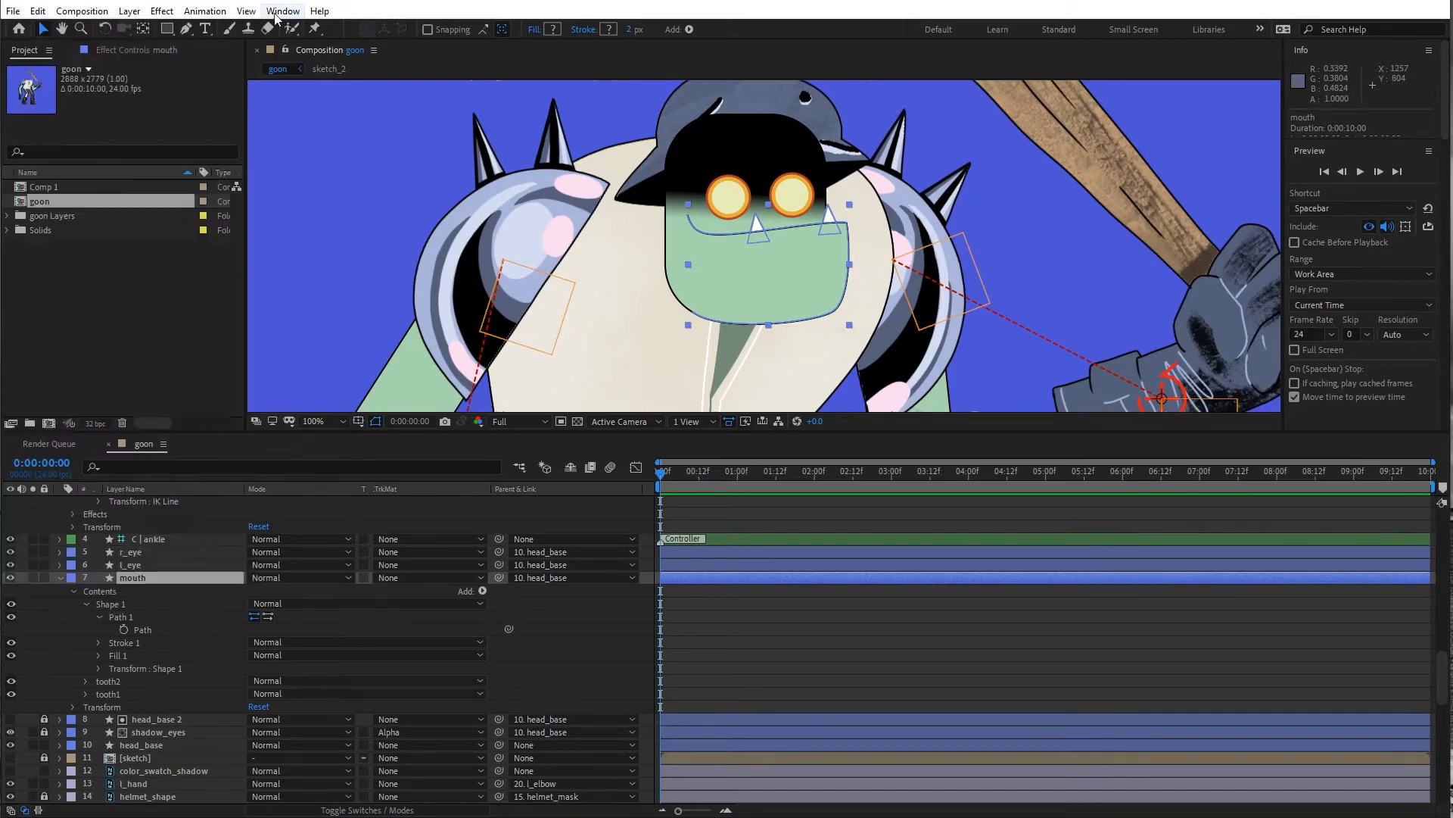
{"action": "left_click", "coordinate": [280, 12]}
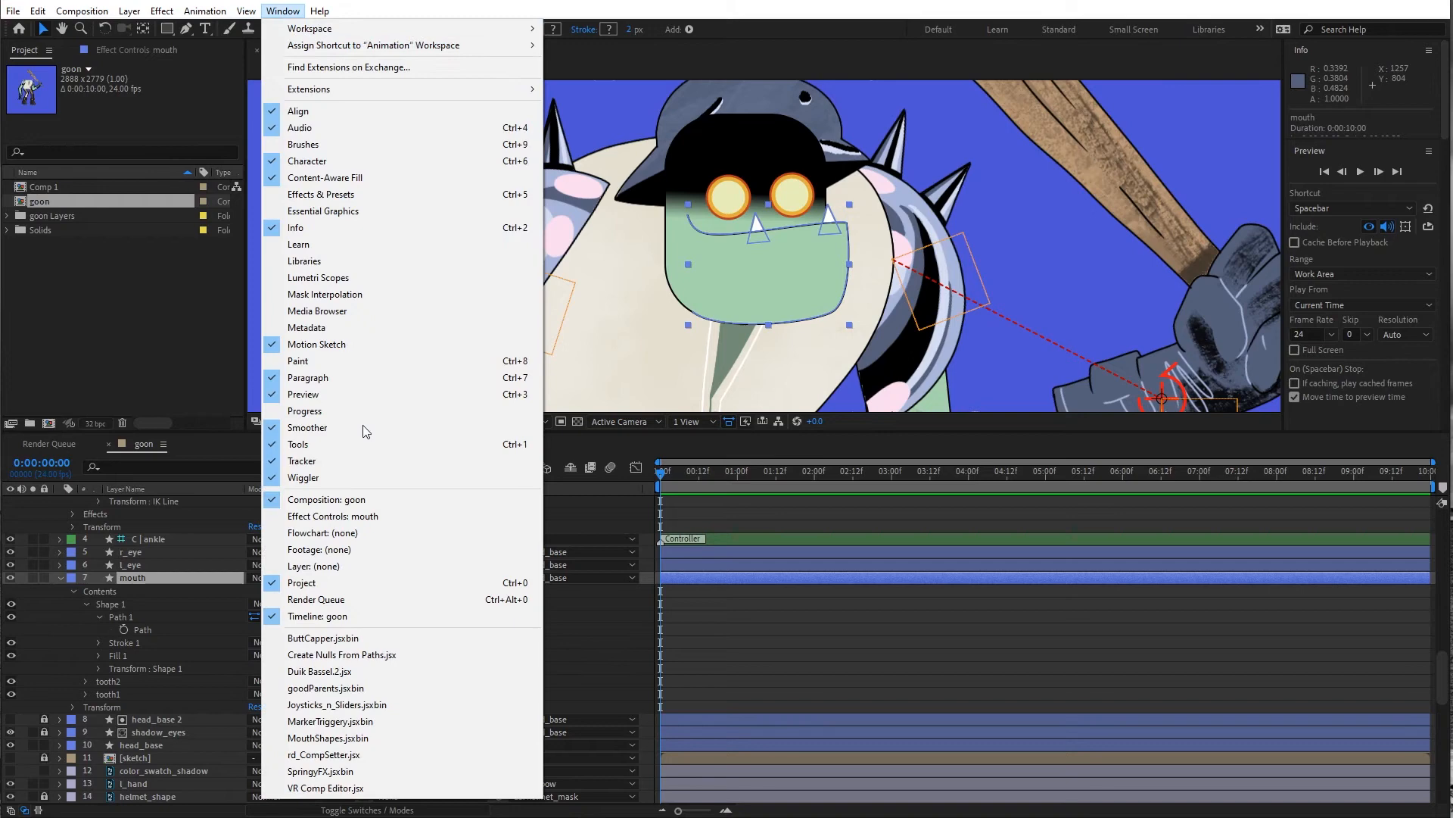
{"action": "left_click", "coordinate": [368, 705]}
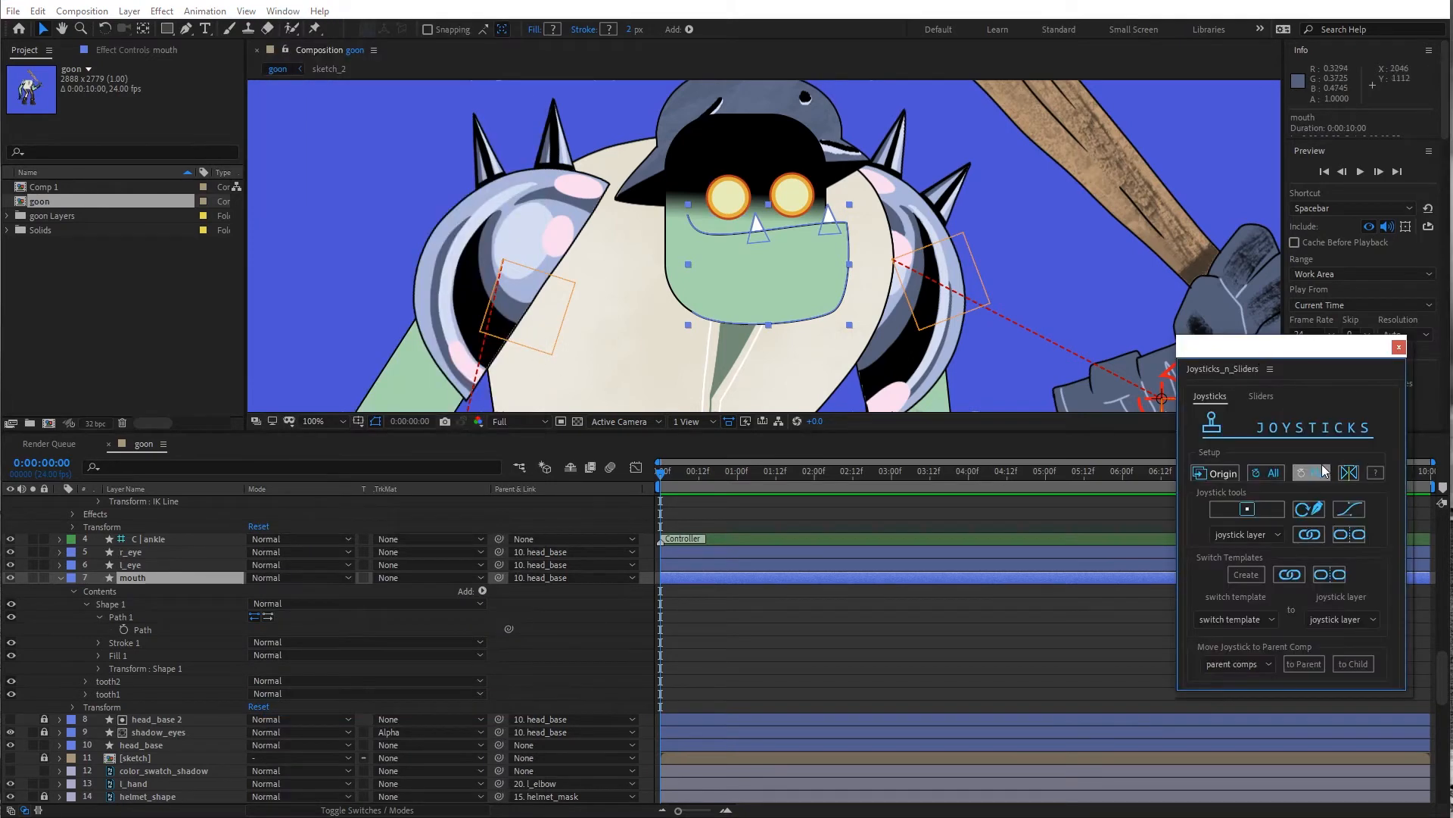
{"action": "left_click_drag", "start_coordinate": [1277, 335], "coordinate": [1274, 271]}
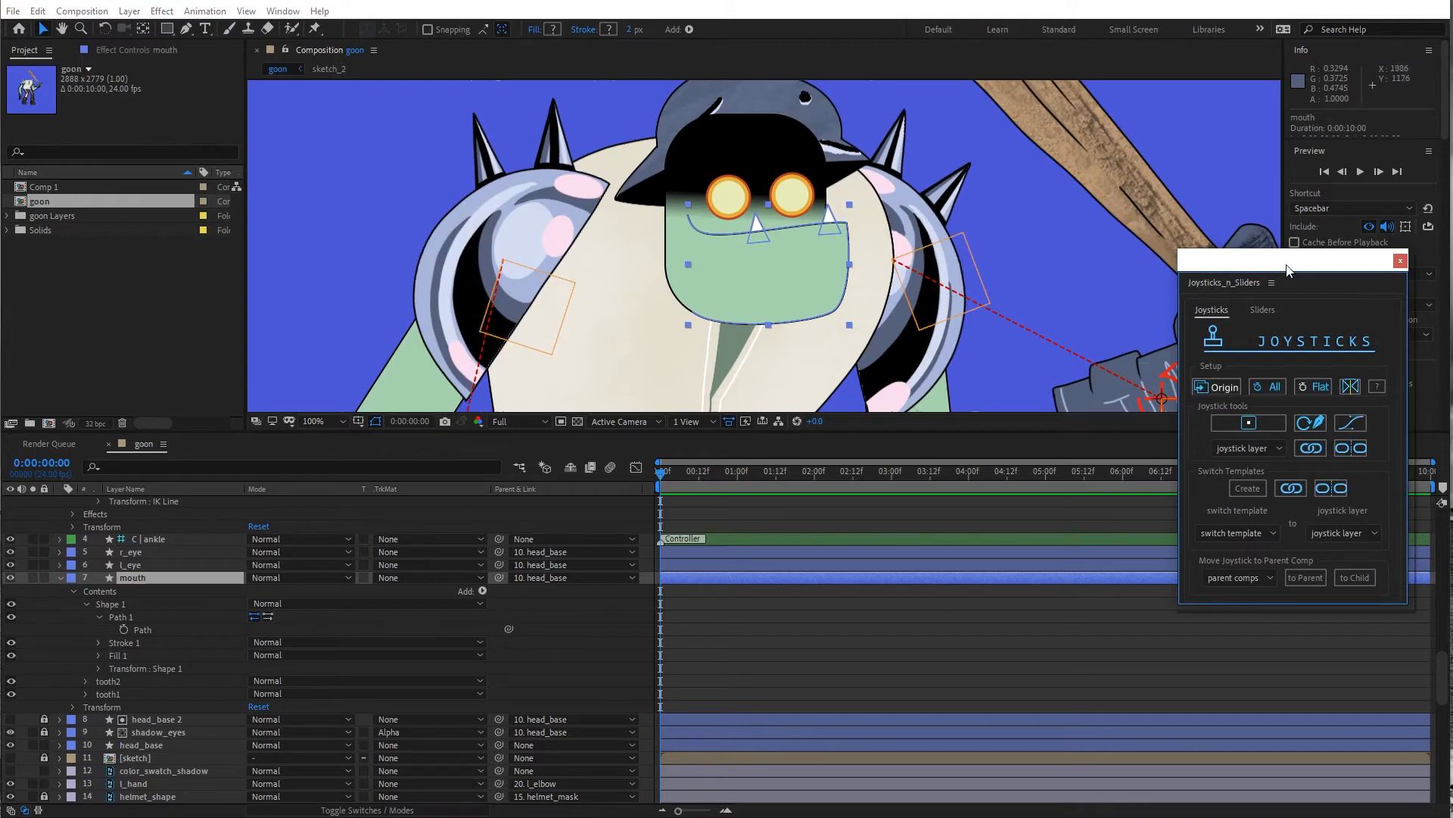
{"action": "left_click_drag", "start_coordinate": [1289, 270], "coordinate": [1256, 269]}
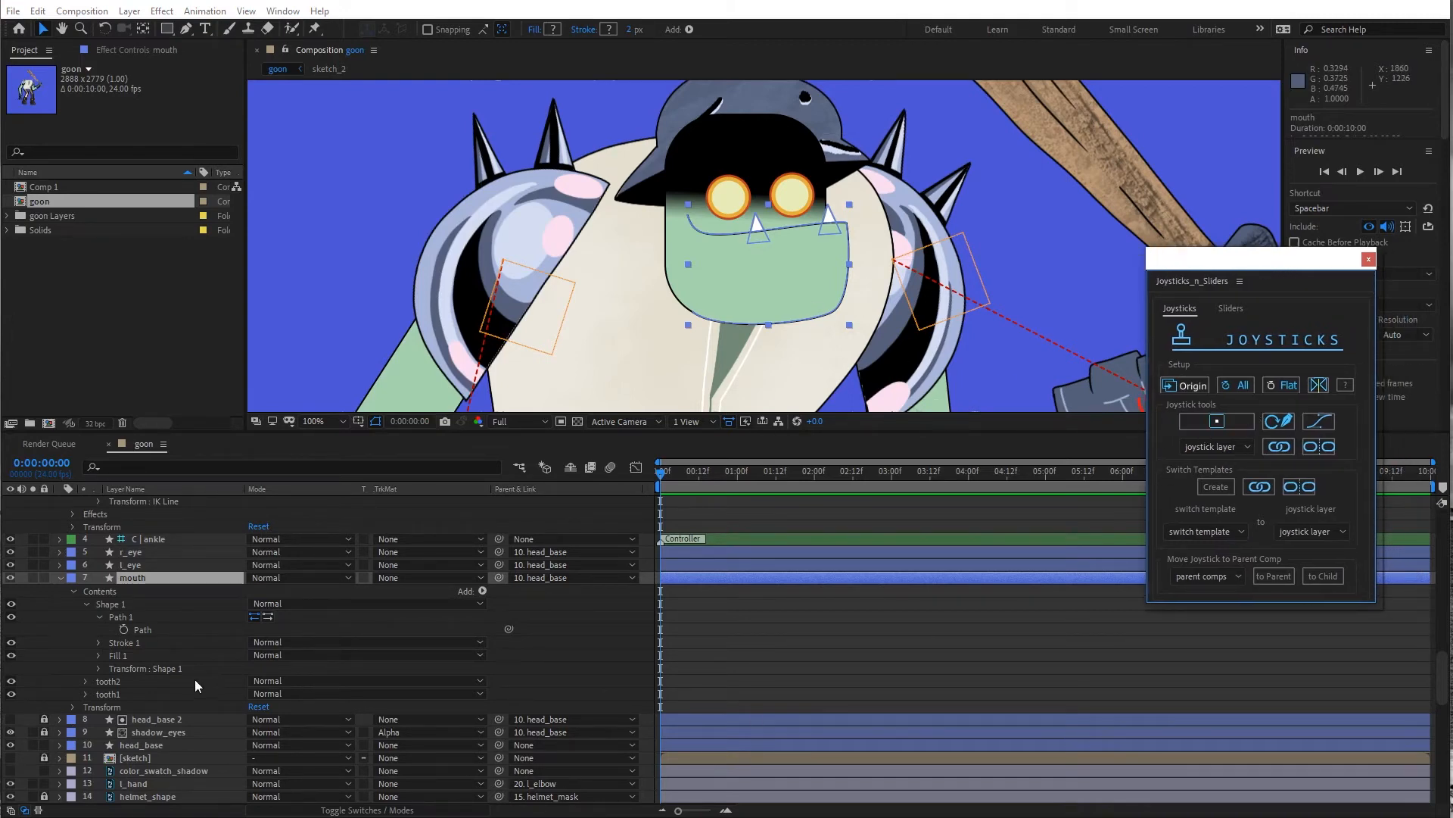
Zoom the timeline to single frames and enable Position keyframes at frame 0 for tooth2 and tooth1 in the mouth layer
{"action": "left_click_drag", "start_coordinate": [678, 810], "coordinate": [743, 813]}
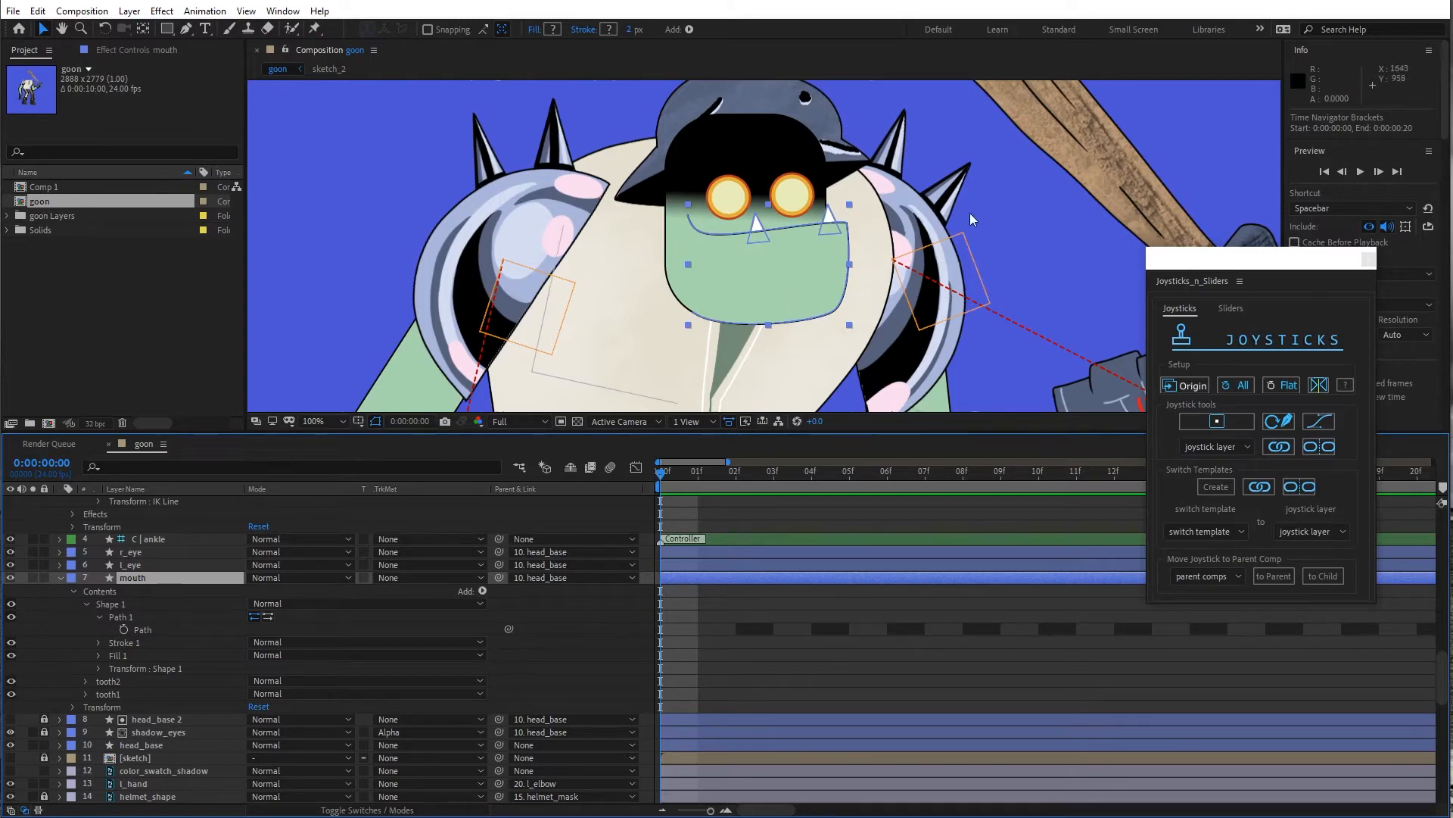
{"action": "left_click_drag", "start_coordinate": [1255, 267], "coordinate": [1304, 191]}
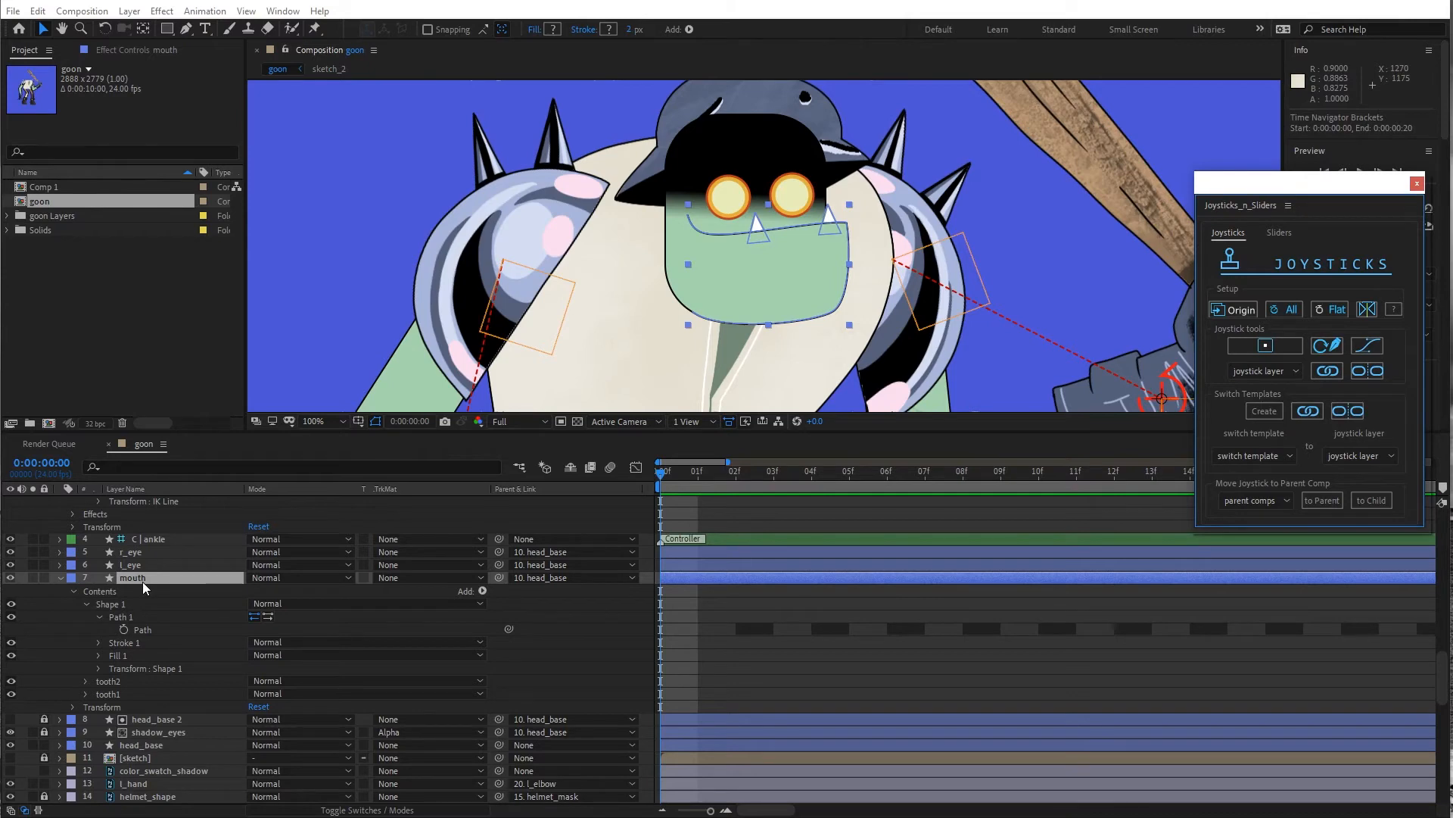
{"action": "left_click", "coordinate": [143, 631]}
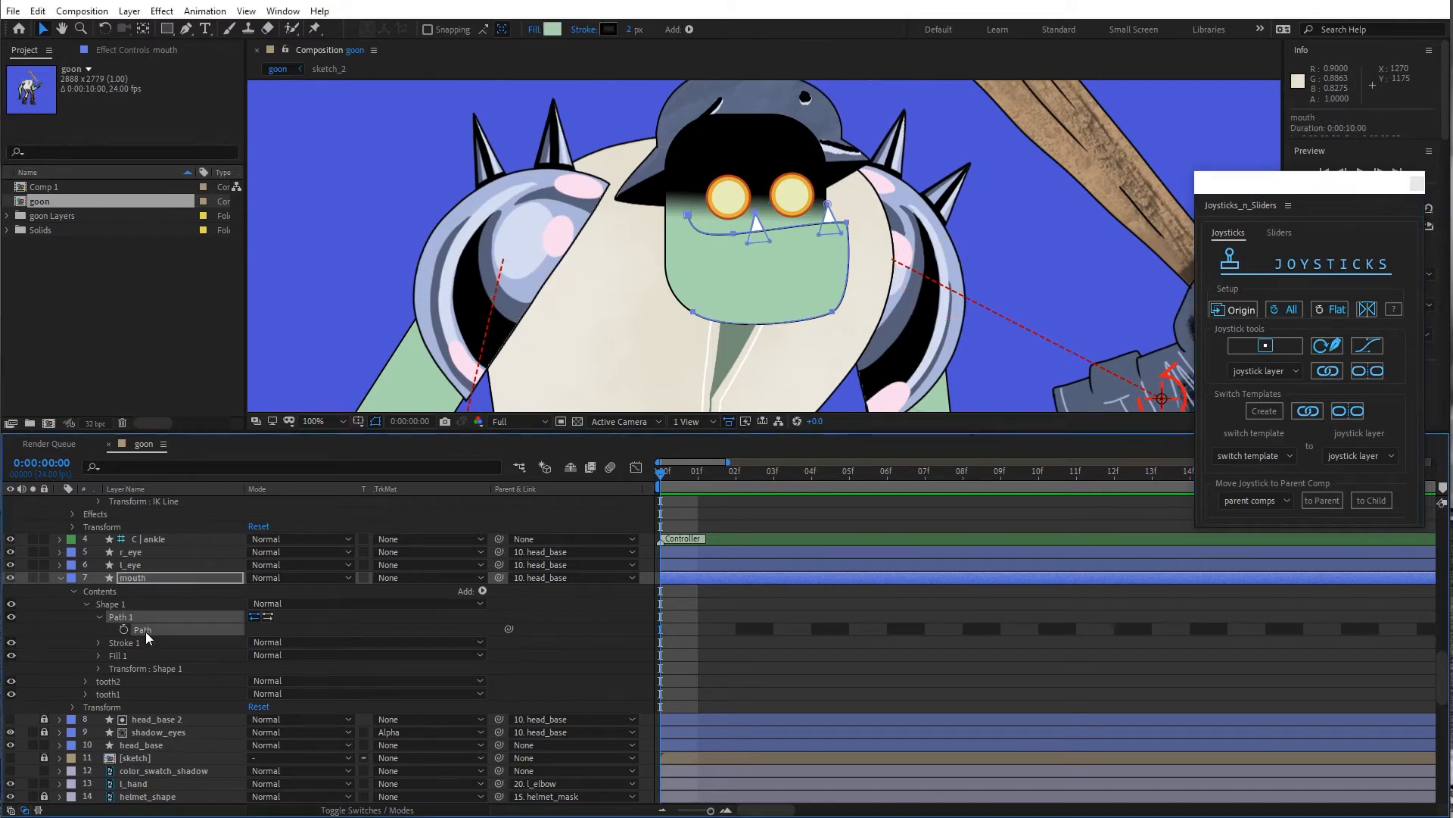
{"action": "left_click", "coordinate": [86, 681]}
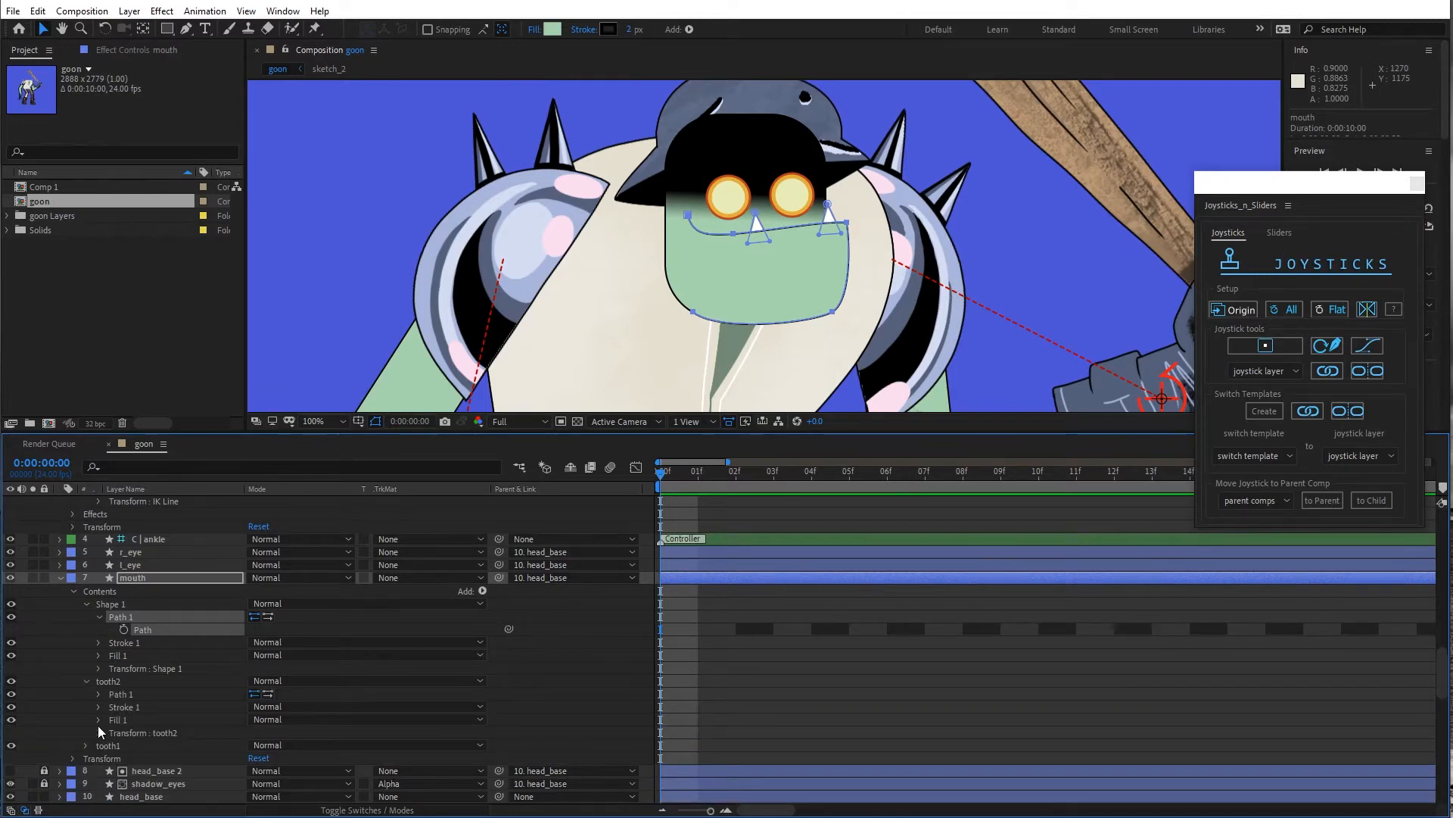
{"action": "left_click", "coordinate": [99, 733]}
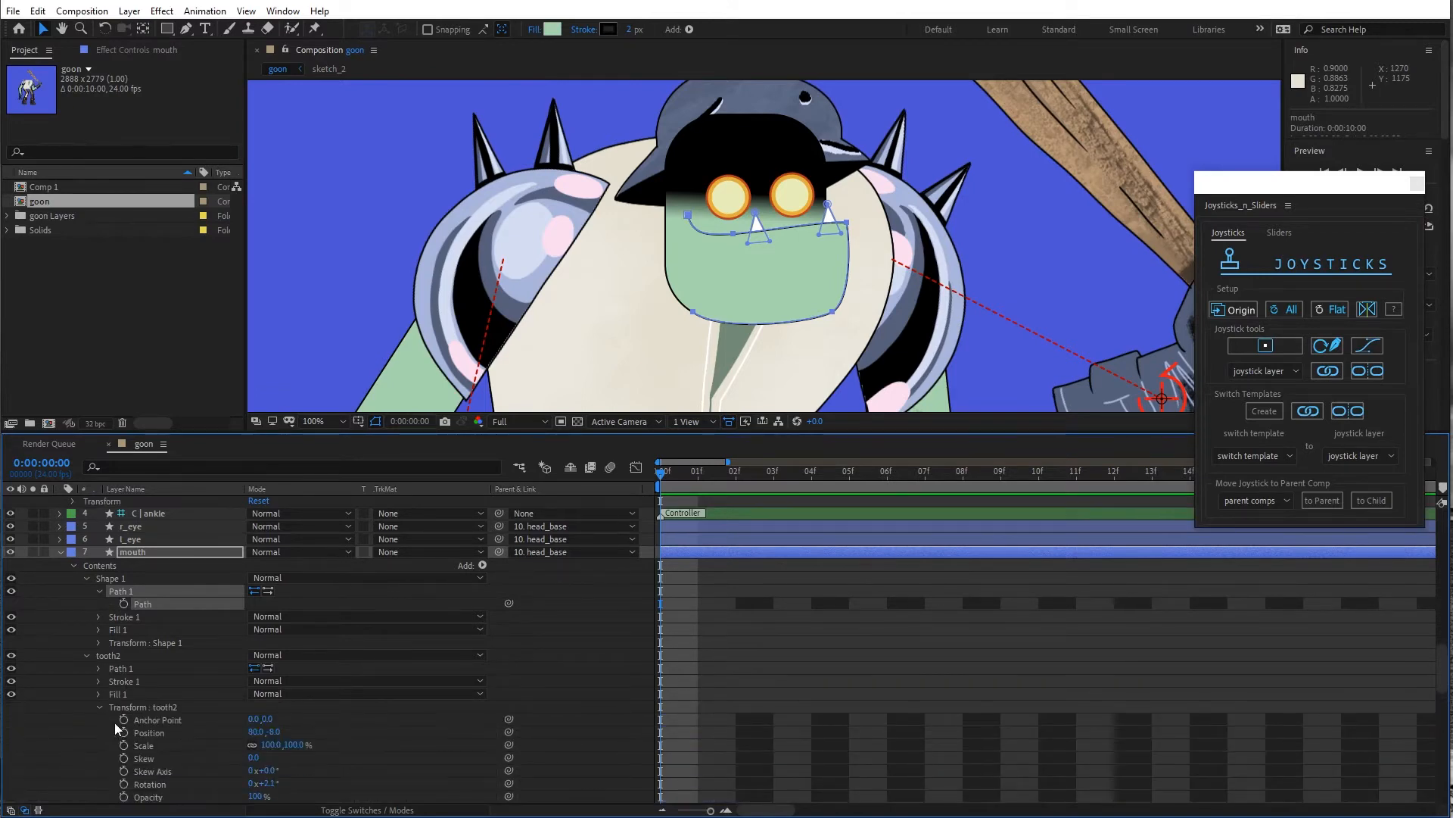
{"action": "left_click", "coordinate": [123, 732]}
{"action": "scroll", "coordinate": [91, 715], "scroll_direction": "down", "scroll_amount": 3}
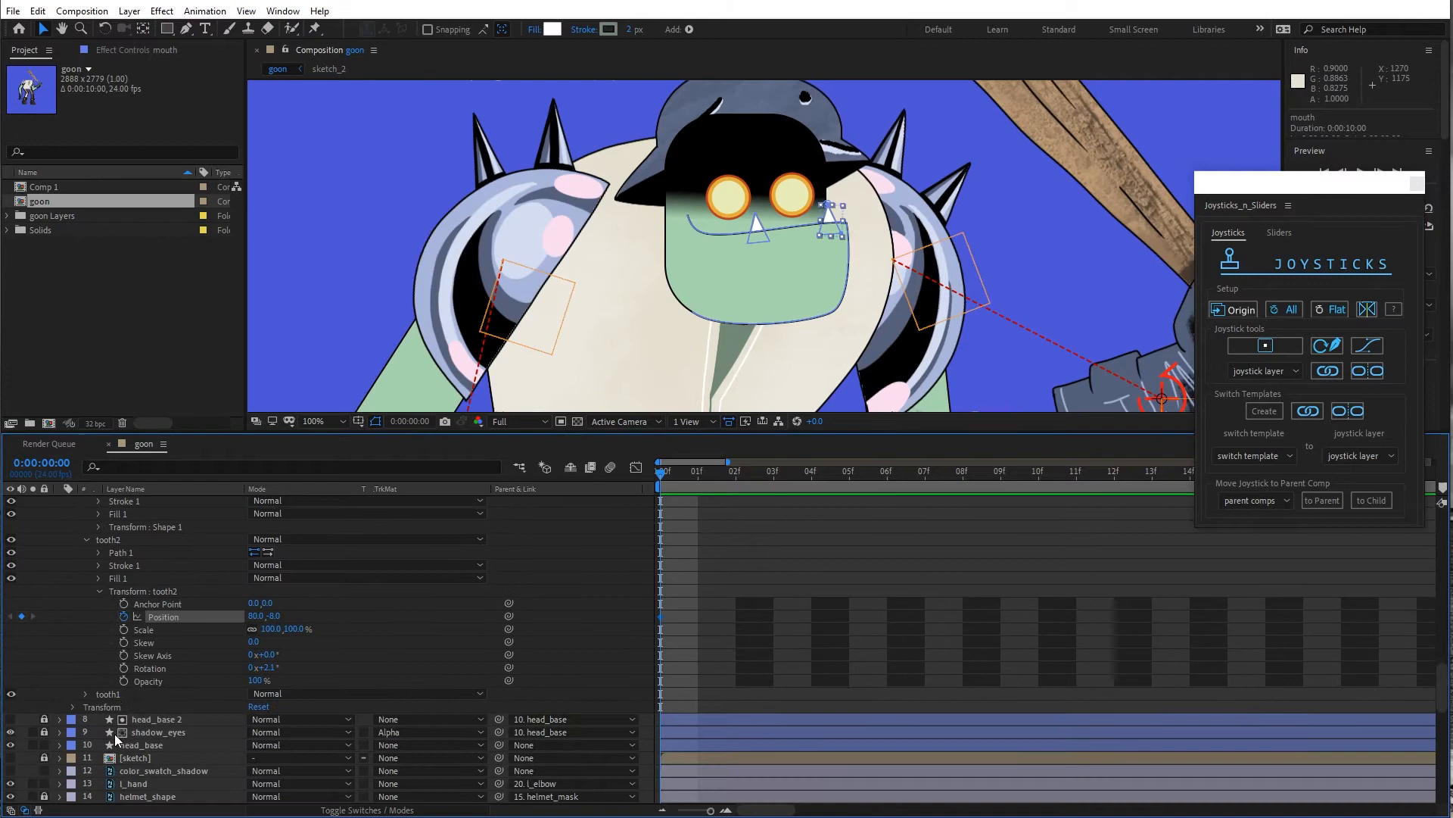
{"action": "left_click", "coordinate": [86, 695]}
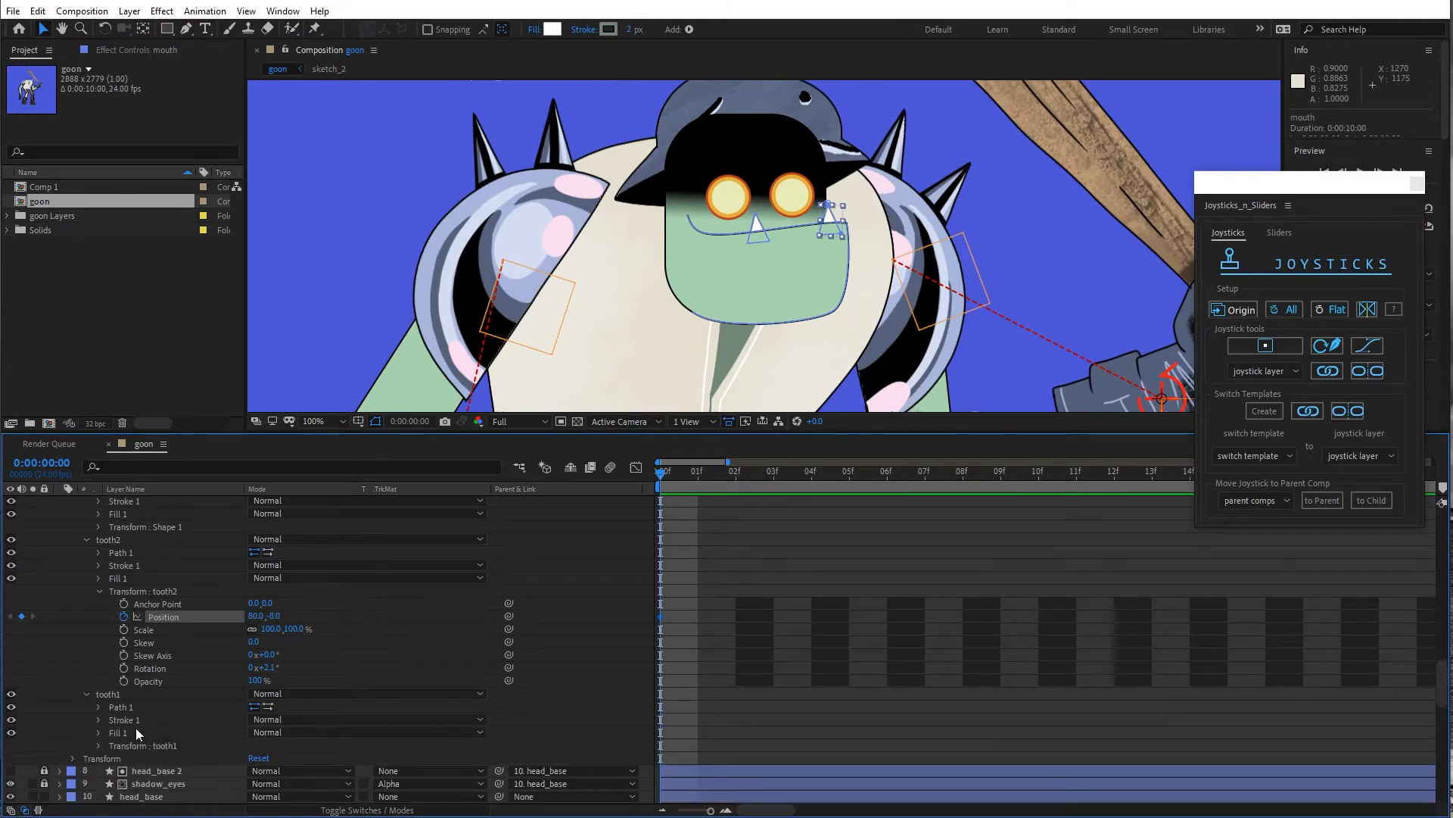
{"action": "left_click", "coordinate": [99, 746]}
{"action": "left_click", "coordinate": [124, 732]}
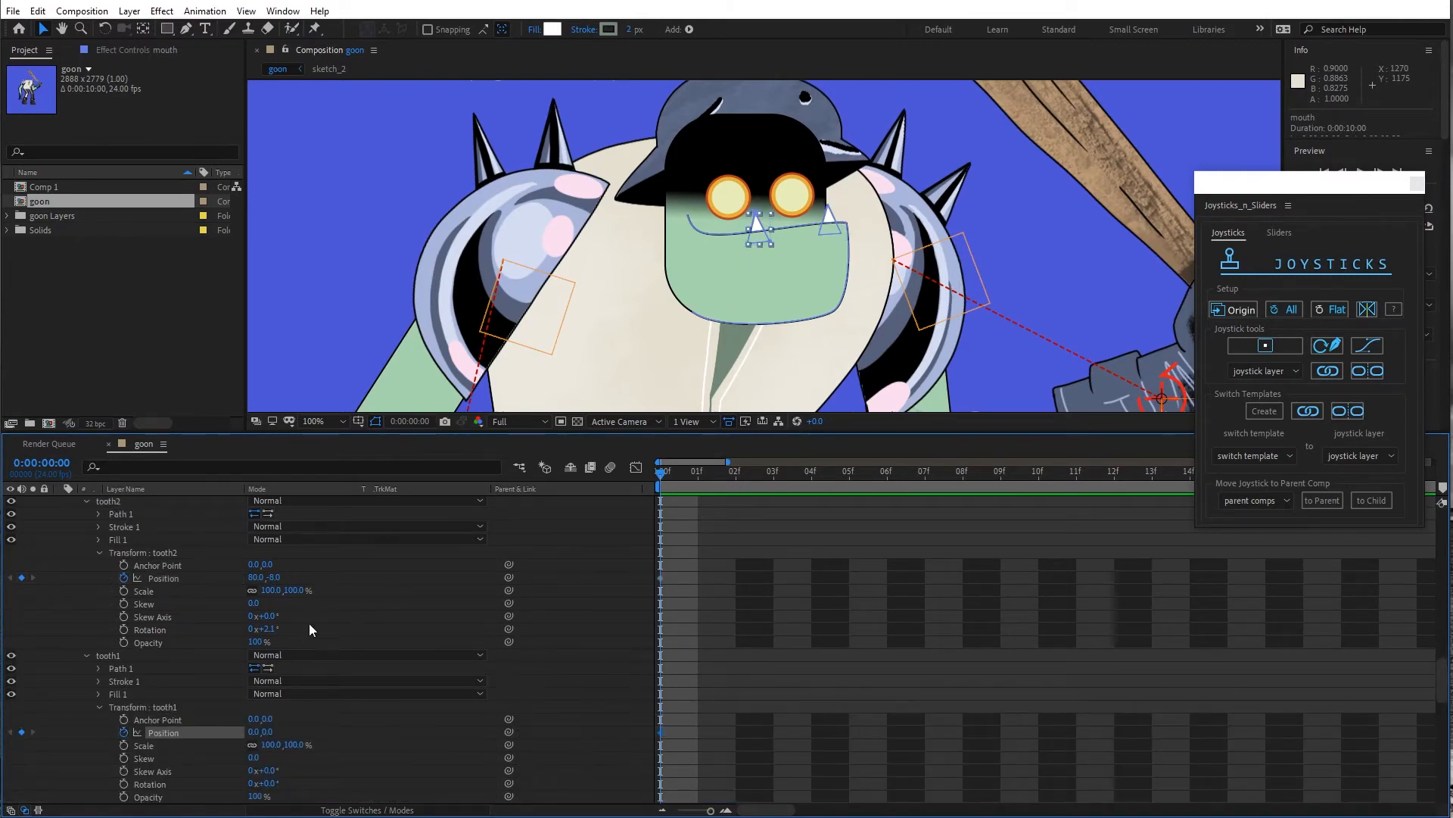
Enable Path keyframes for the mouth's Shape 1 at frame 0 and advance the time to frame 1
{"action": "scroll", "coordinate": [309, 629], "scroll_direction": "up", "scroll_amount": 4}
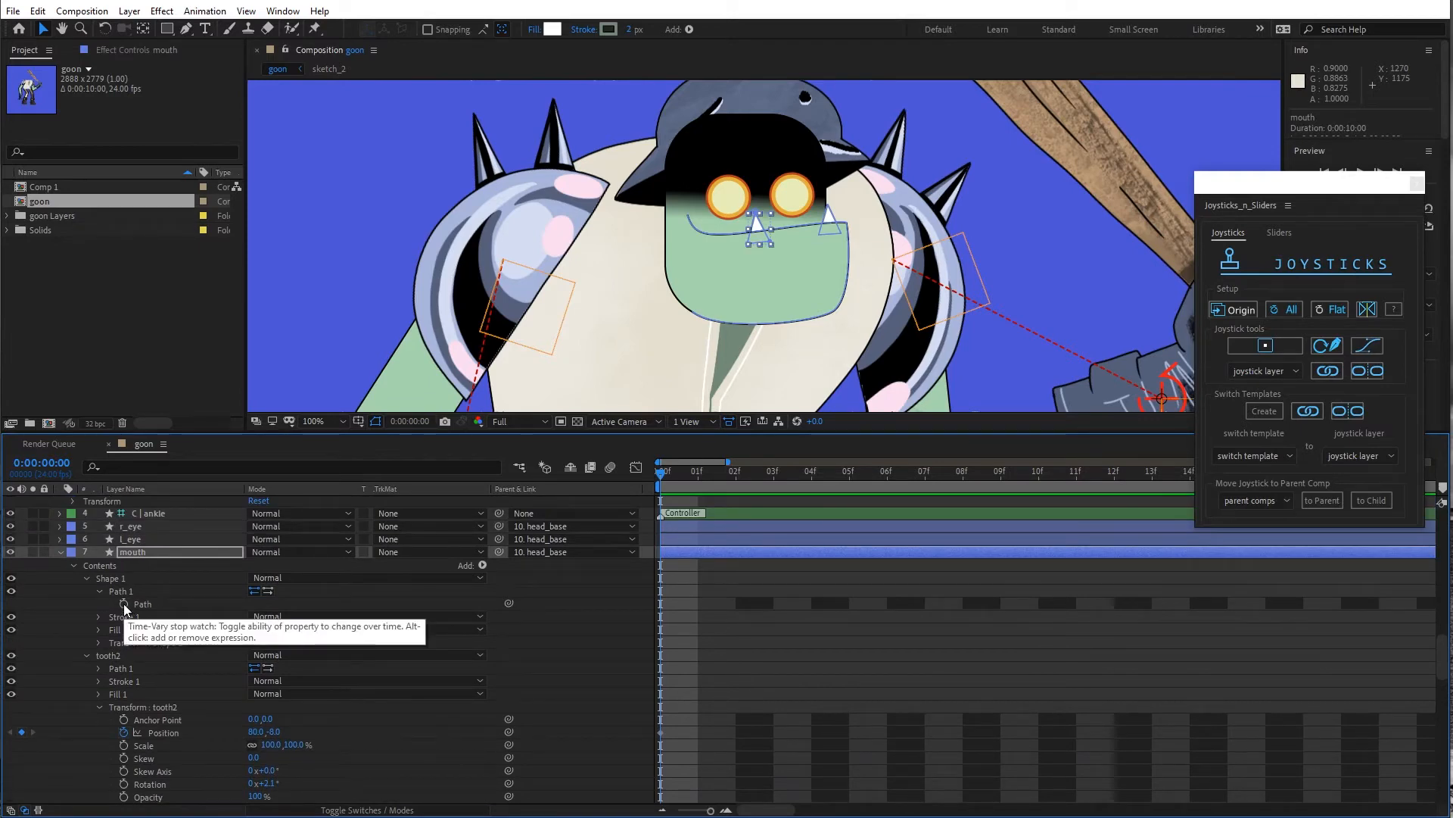
{"action": "left_click", "coordinate": [124, 604]}
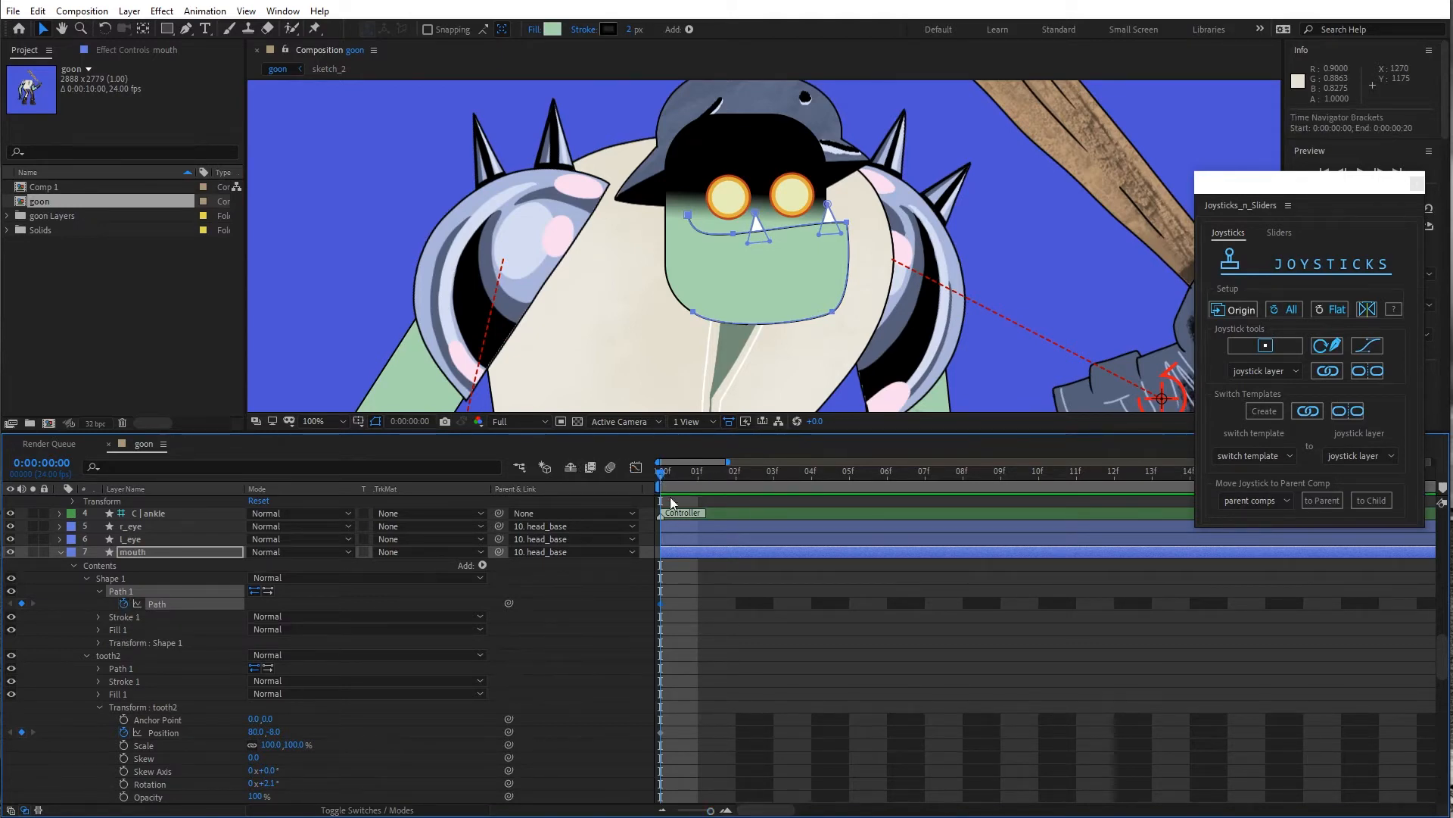
{"action": "left_click_drag", "start_coordinate": [661, 473], "coordinate": [688, 472]}
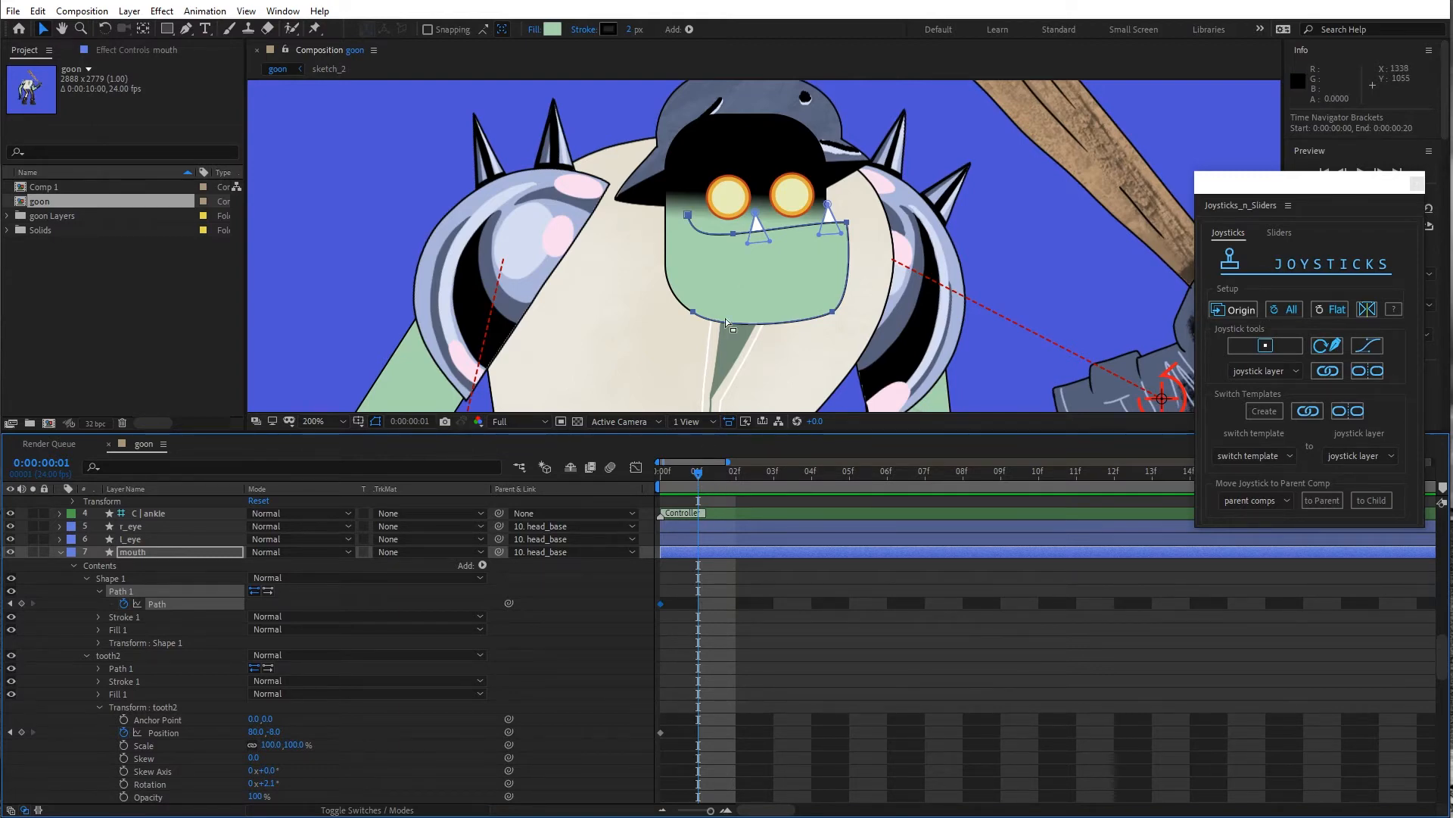
Shift the mouth path's upper-lip and right-side vertices to the right at frame 1, leaving the lower-left chin vertex in place
{"action": "key", "text": "period"}
{"action": "left_click_drag", "start_coordinate": [725, 316], "coordinate": [697, 282]}
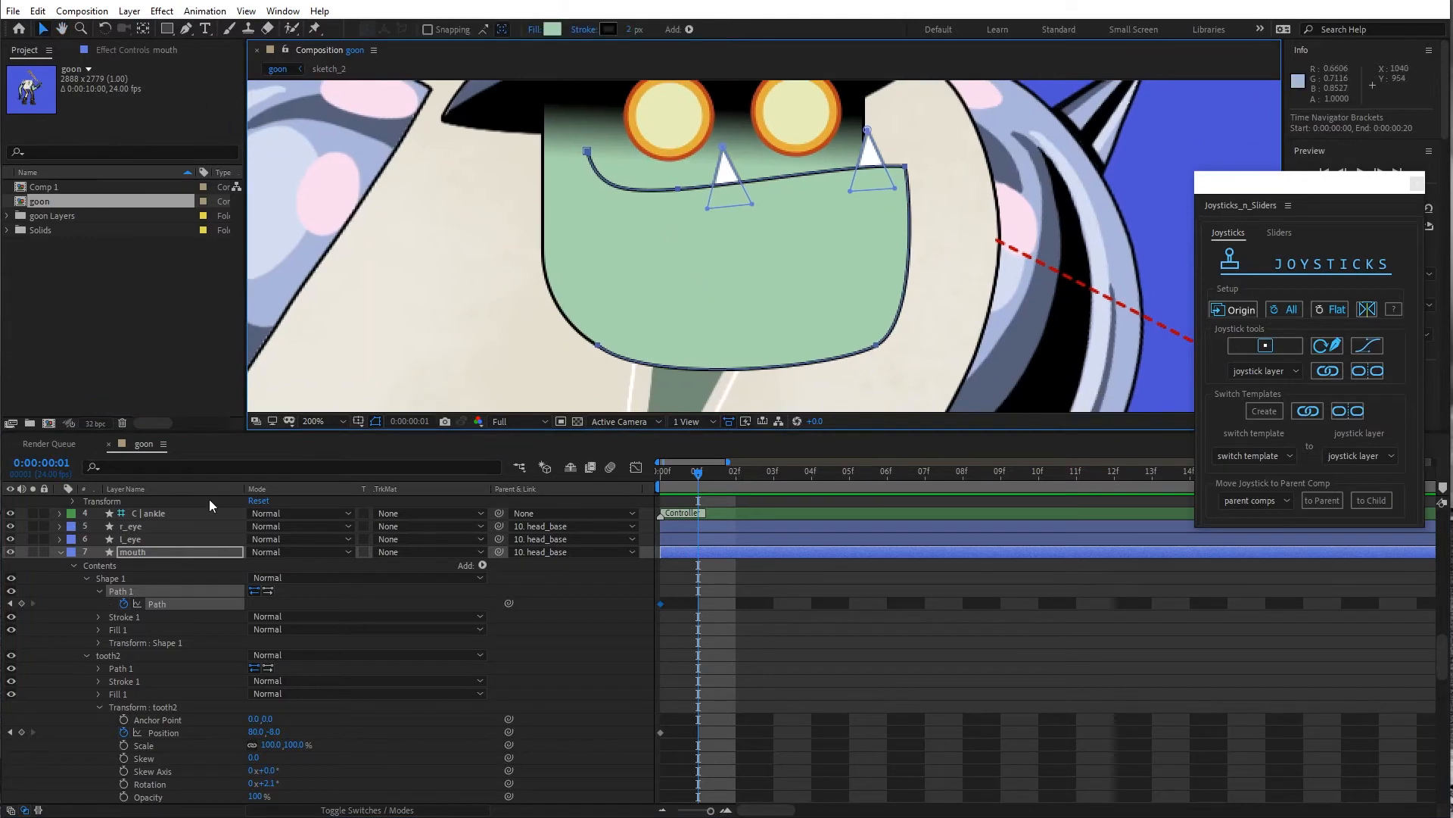
{"action": "left_click", "coordinate": [159, 604]}
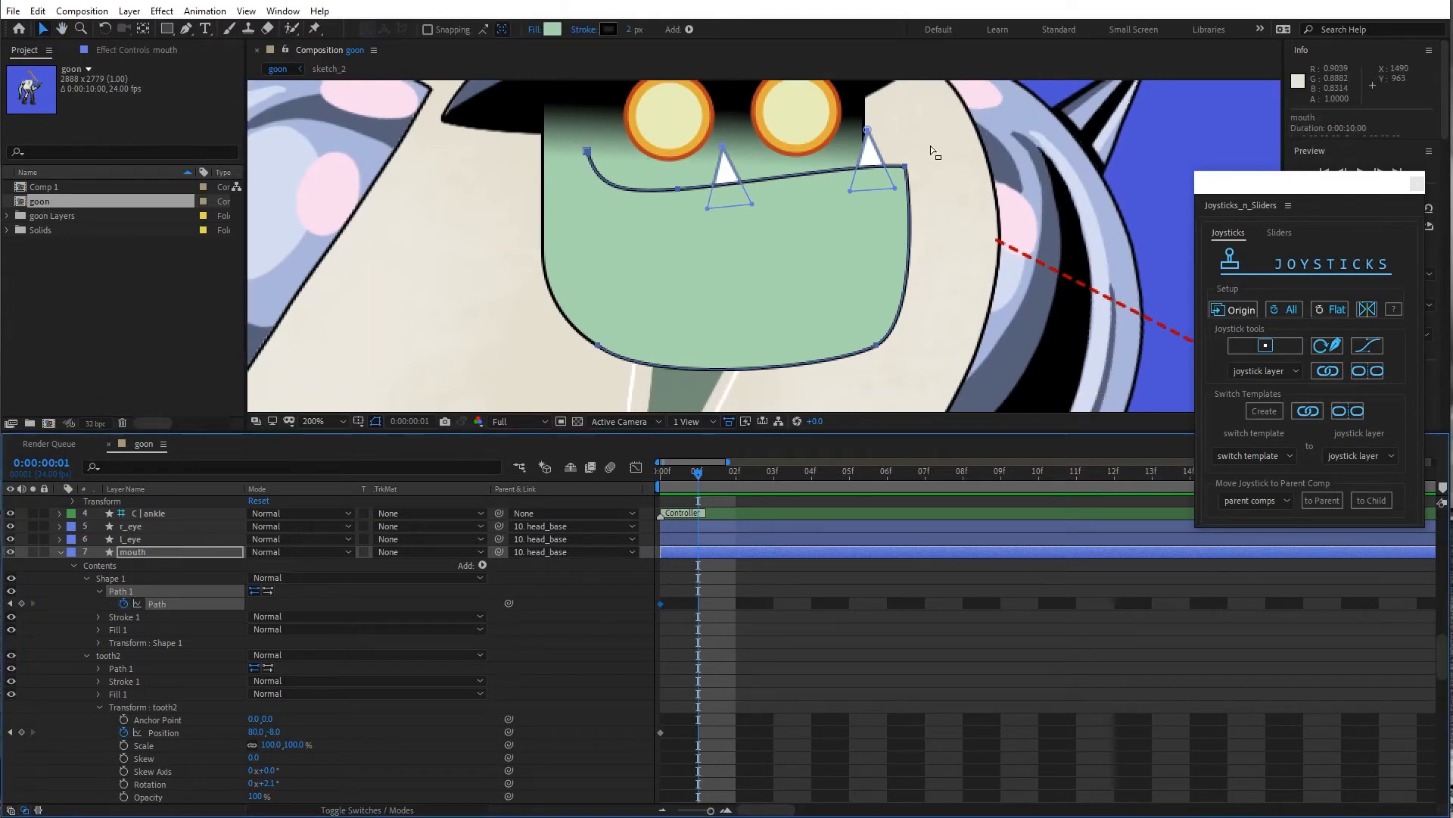
{"action": "left_click", "coordinate": [906, 166]}
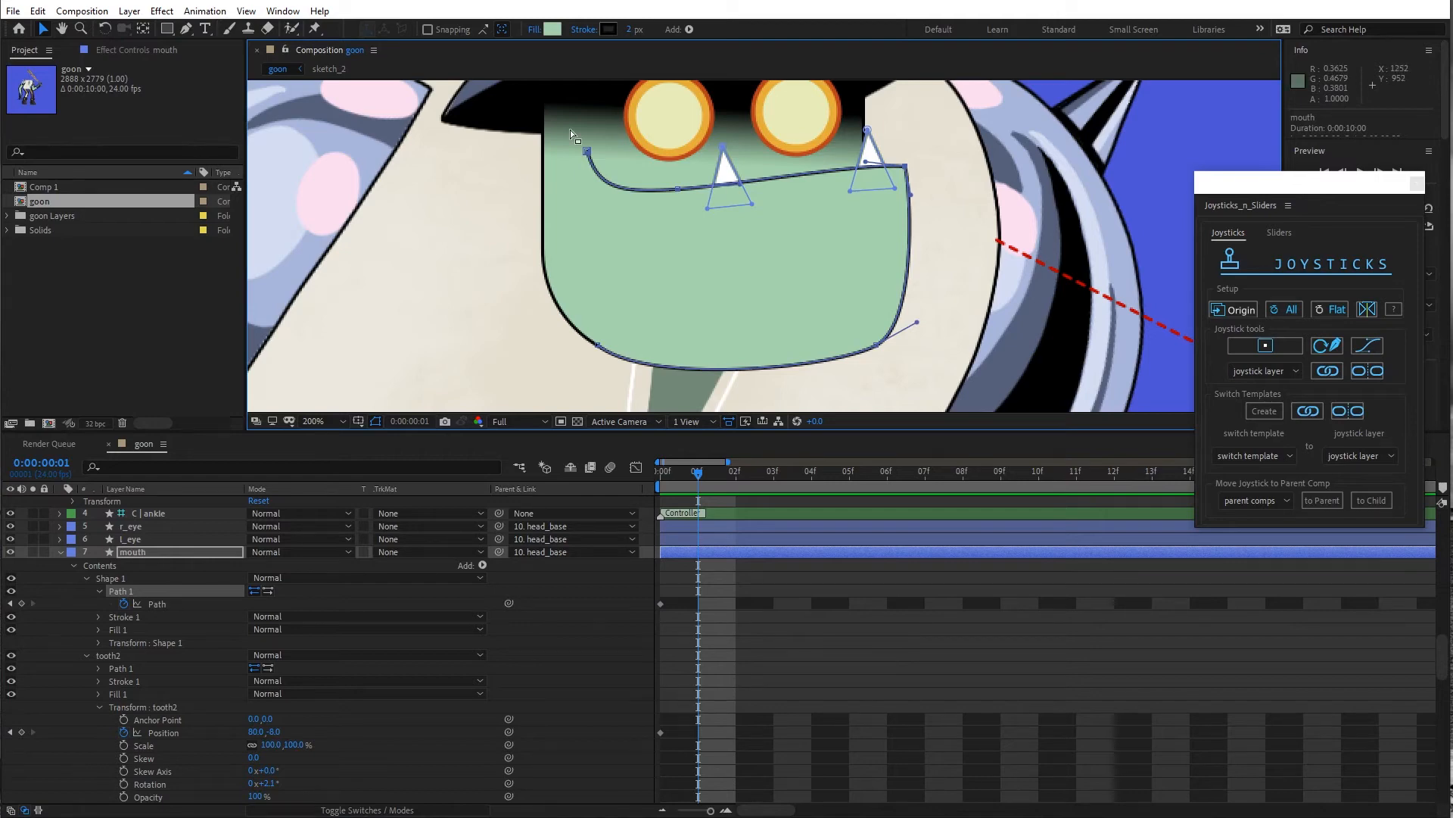
{"action": "left_click_drag", "start_coordinate": [574, 130], "coordinate": [955, 233]}
{"action": "left_click", "coordinate": [587, 154]}
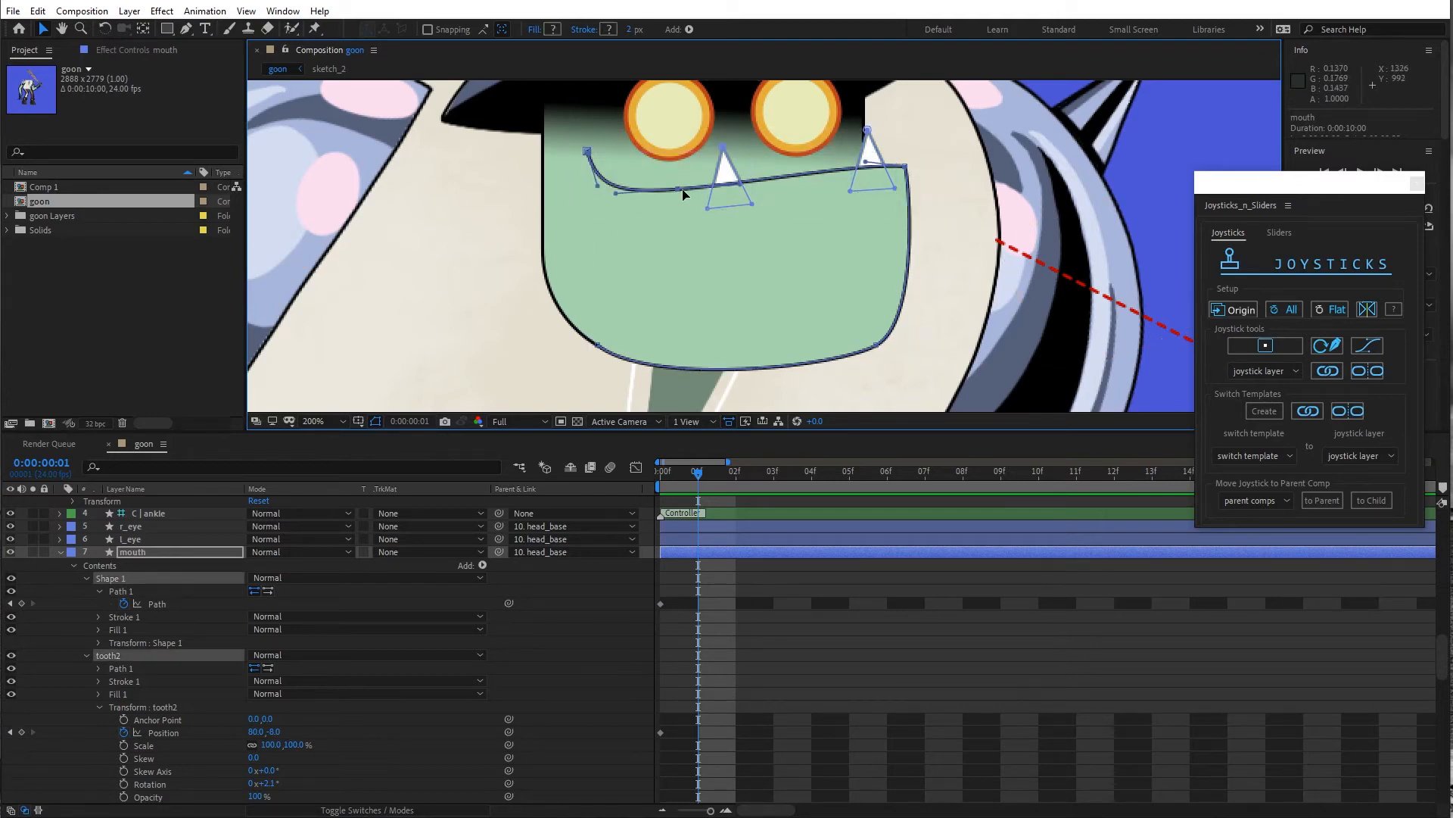
{"action": "left_click", "coordinate": [877, 346]}
{"action": "left_click_drag", "start_coordinate": [878, 348], "coordinate": [916, 349]}
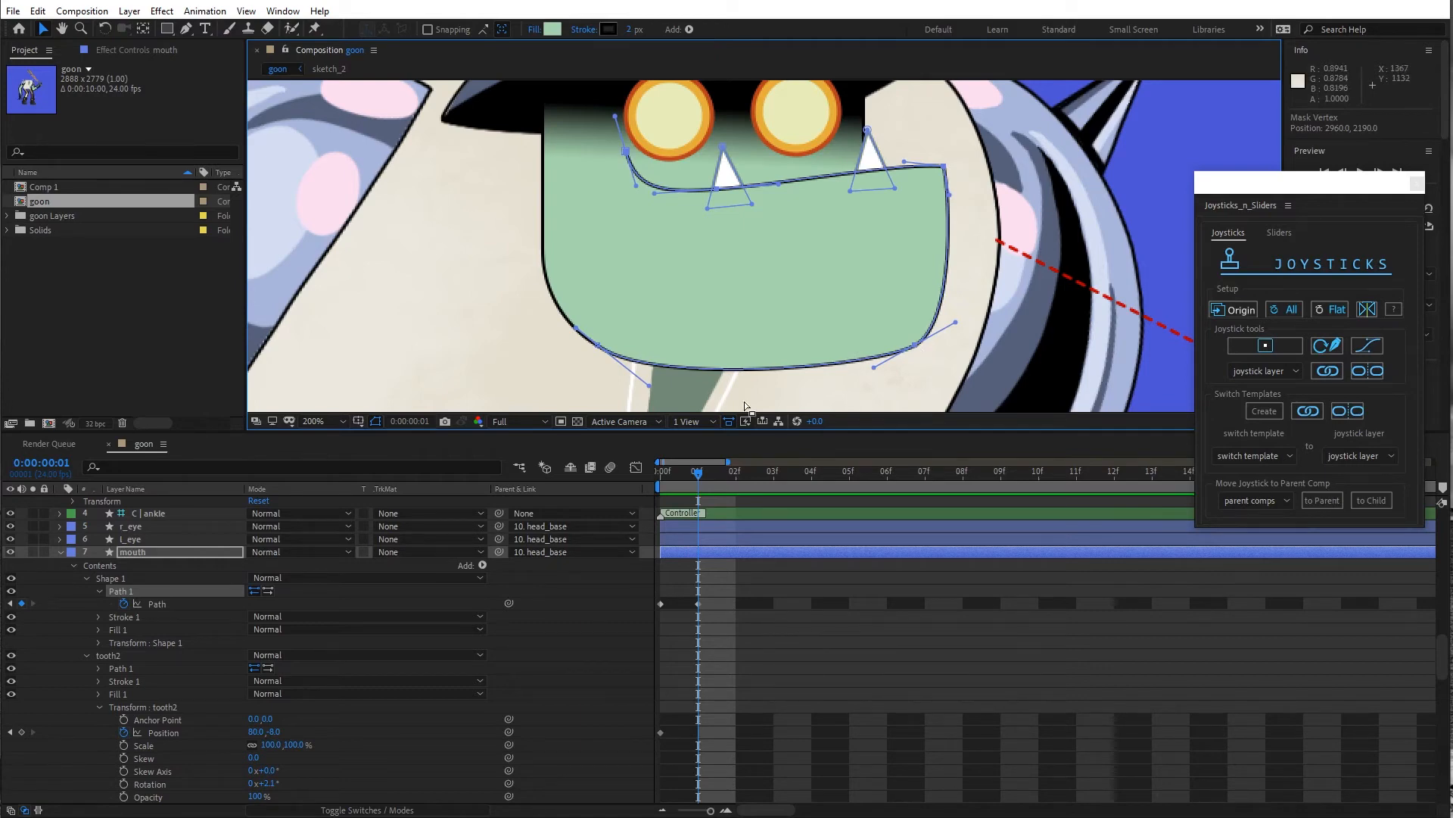
Slide tooth2 and tooth1 to the right at frame 1, to X positions 103 and 25
{"action": "left_click", "coordinate": [168, 708]}
{"action": "left_click", "coordinate": [107, 656]}
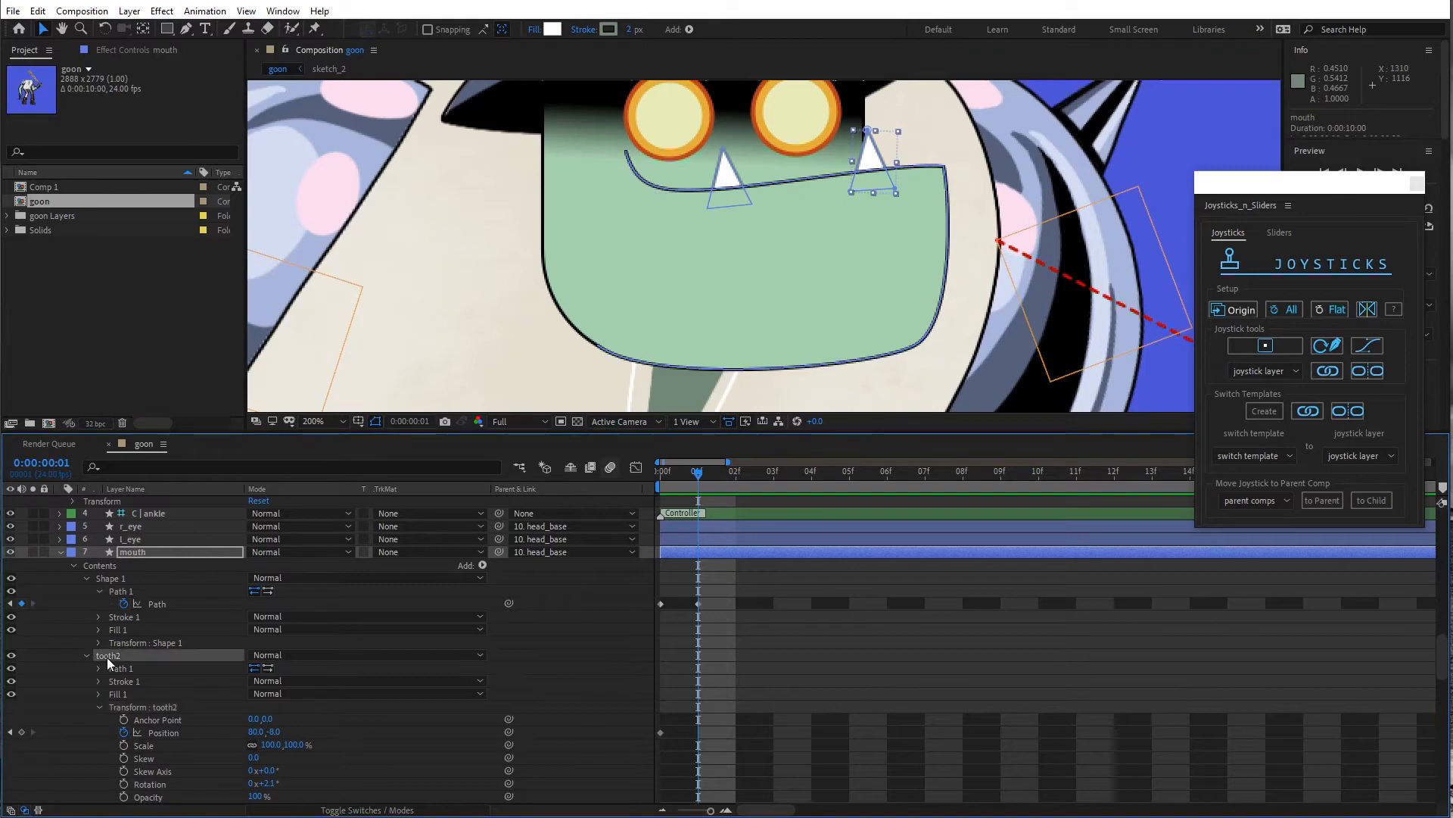
{"action": "left_click_drag", "start_coordinate": [886, 161], "coordinate": [912, 161]}
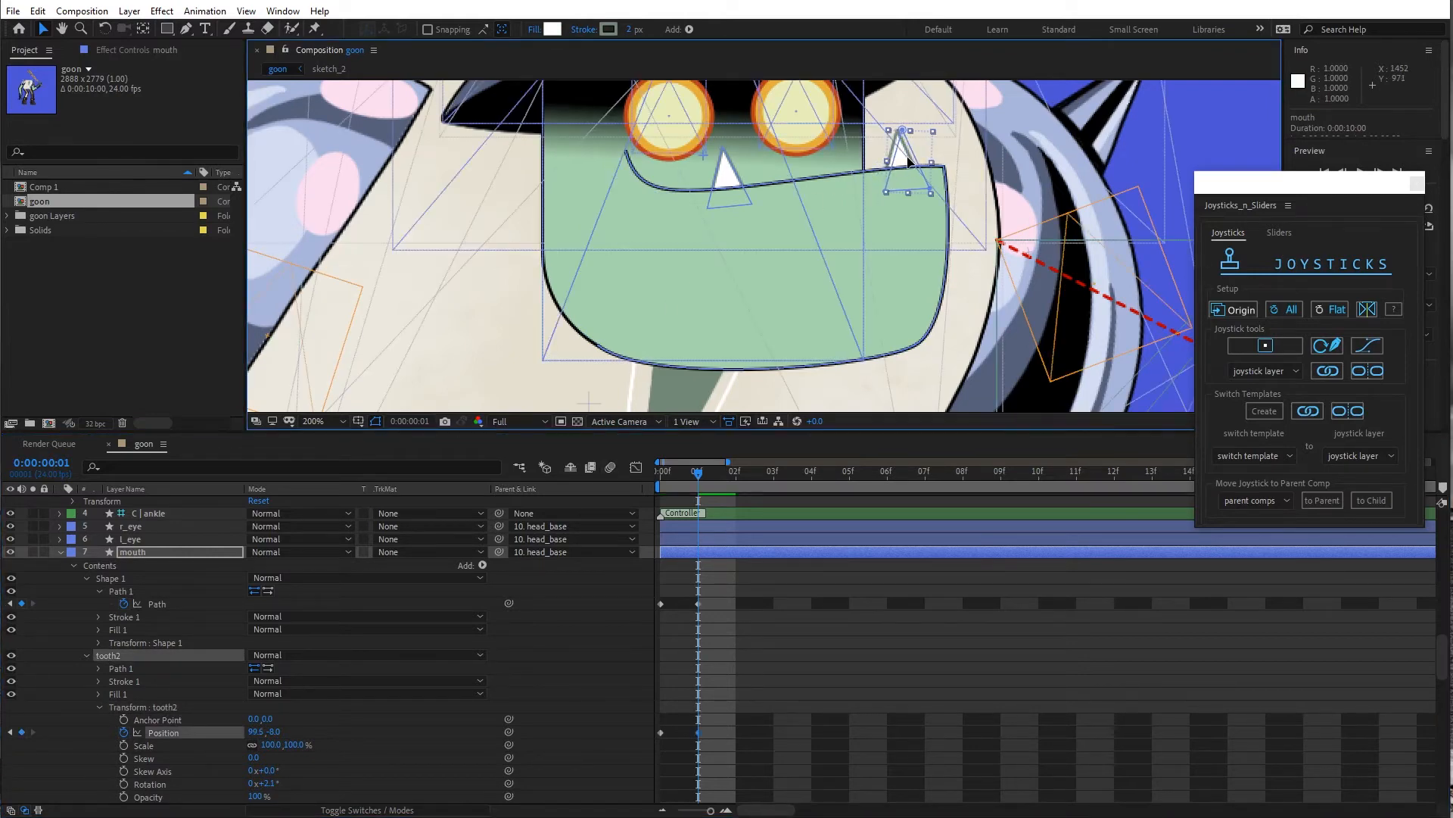
{"action": "scroll", "coordinate": [117, 620], "scroll_direction": "down", "scroll_amount": 5}
{"action": "left_click", "coordinate": [117, 618]}
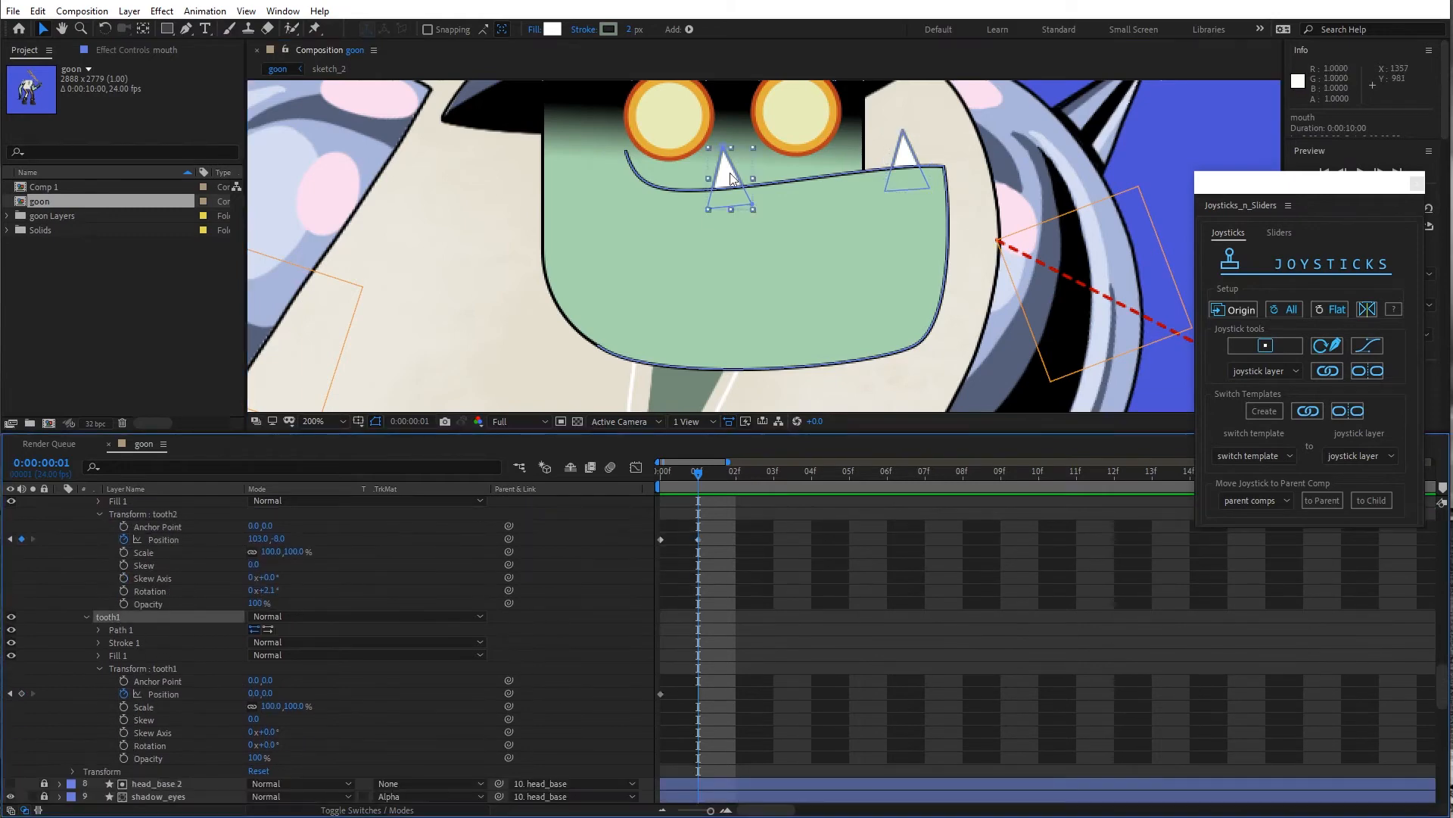
{"action": "left_click_drag", "start_coordinate": [727, 180], "coordinate": [767, 180]}
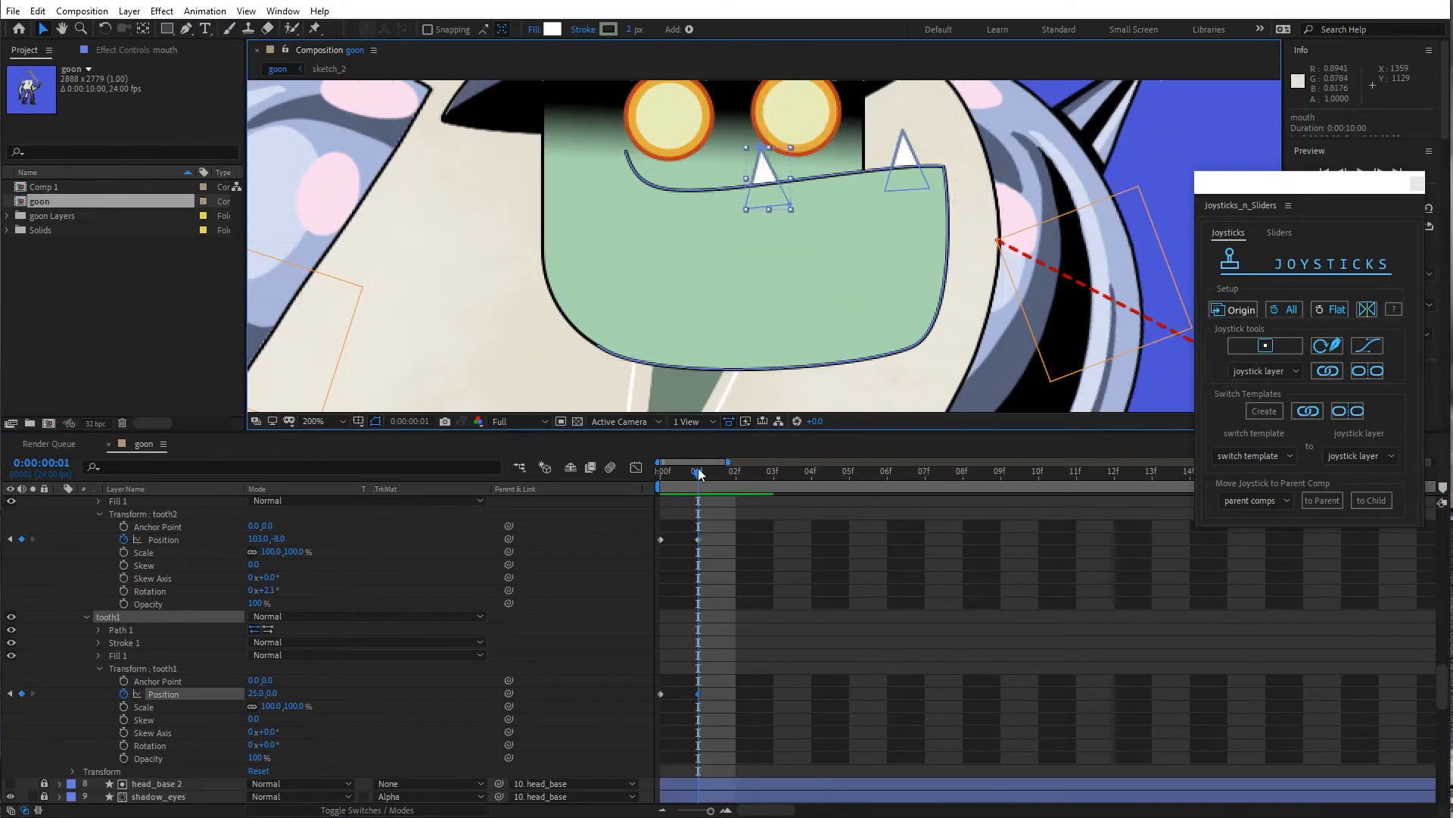
Copy the frame 0 Position keyframes of tooth2 and tooth1 to frame 2
{"action": "left_click_drag", "start_coordinate": [698, 468], "coordinate": [734, 473]}
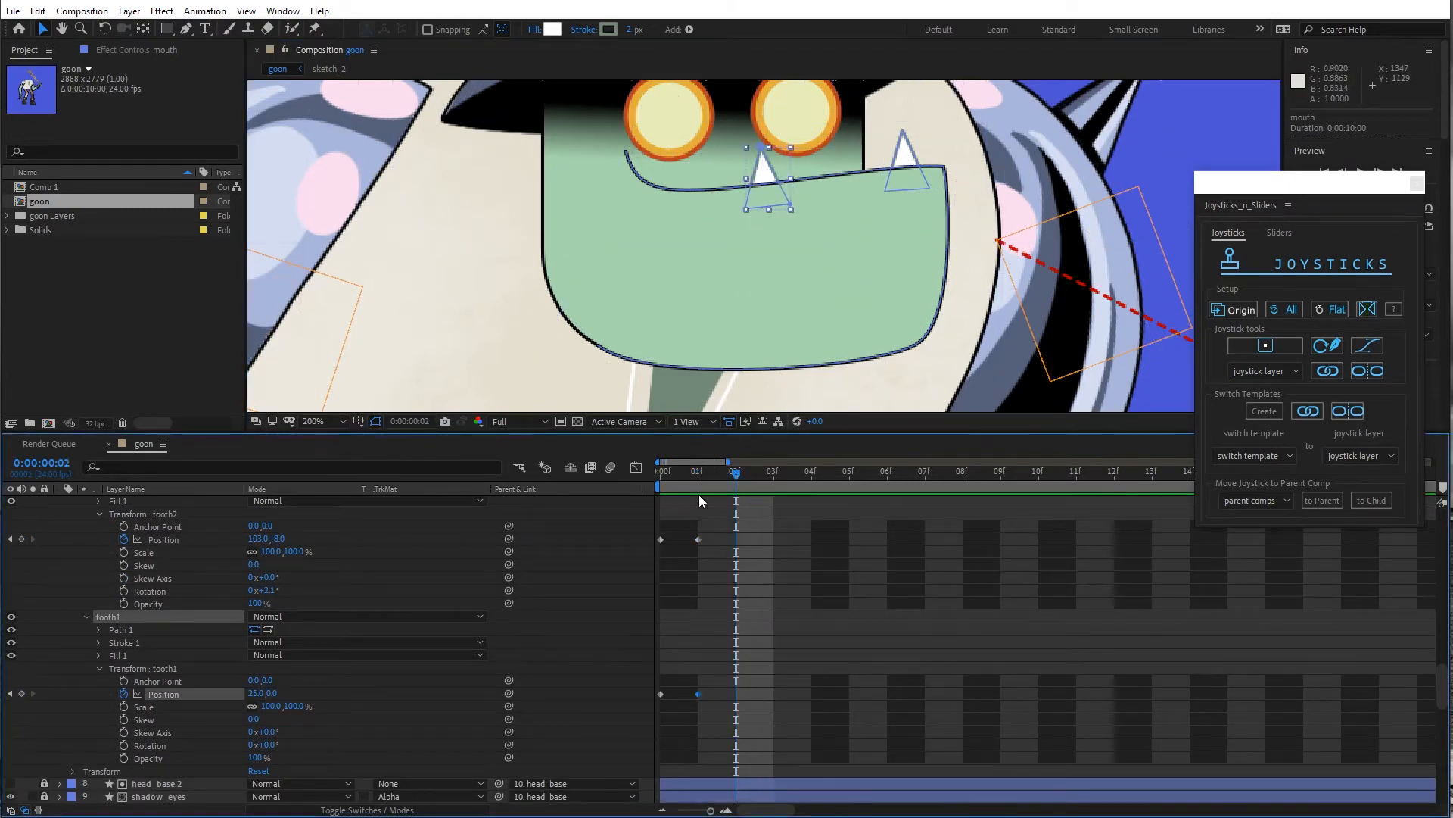
{"action": "left_click_drag", "start_coordinate": [666, 534], "coordinate": [657, 729]}
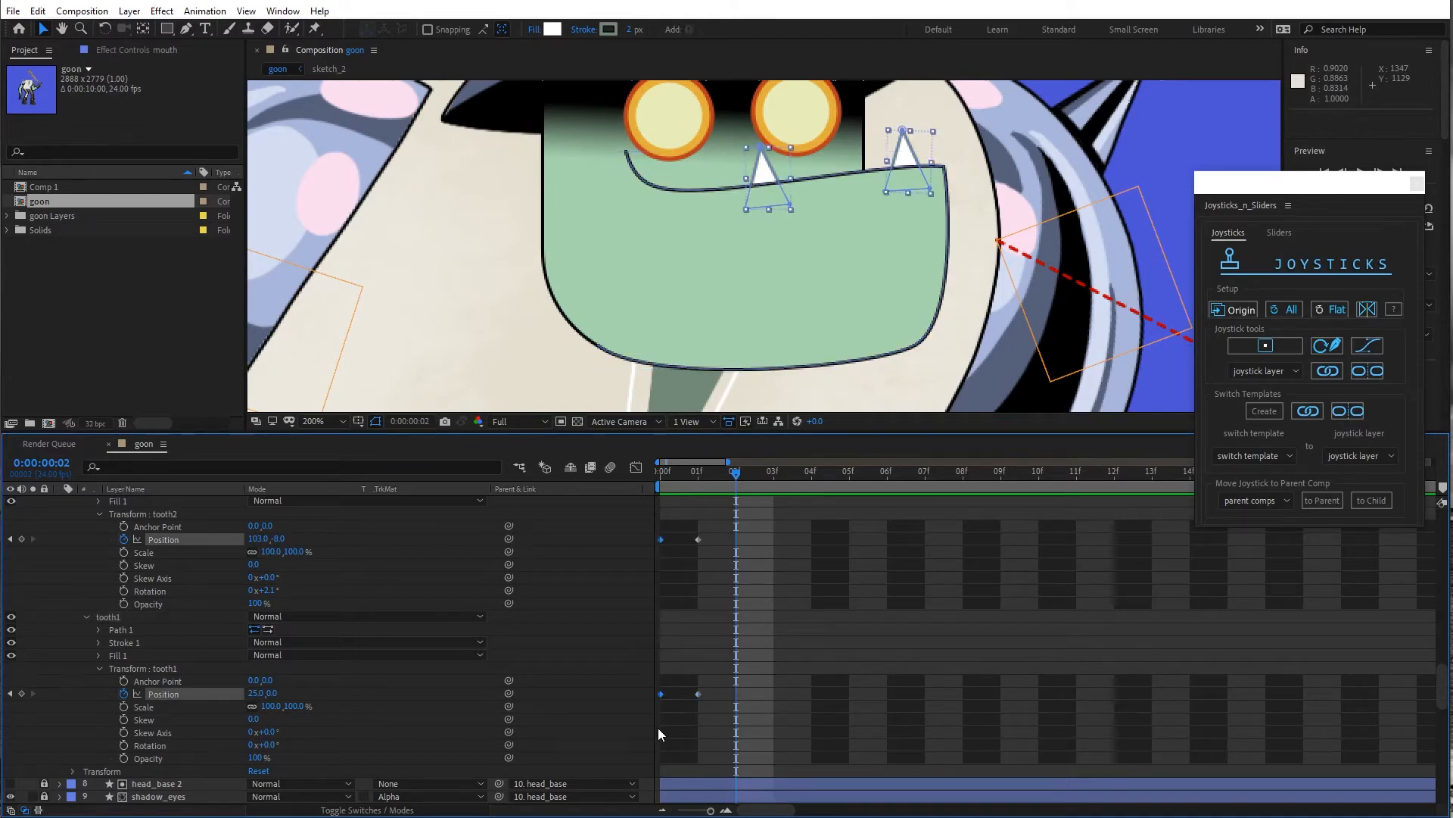
{"action": "key", "text": "ctrl+c"}
{"action": "key", "text": "ctrl+v"}
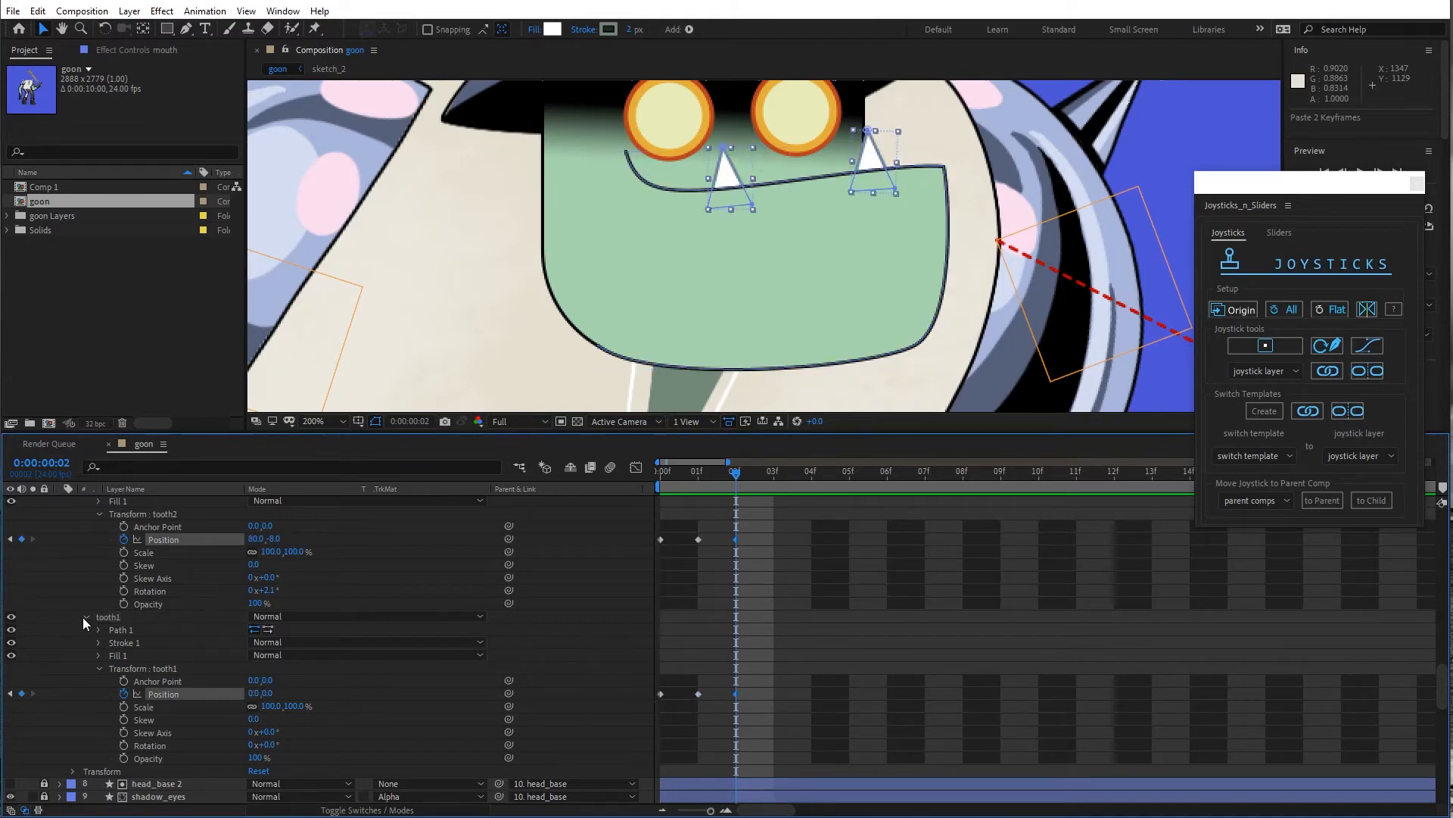
Slide tooth1 slightly left and tooth2 left to X position 39.5 at frame 2
{"action": "scroll", "coordinate": [84, 622], "scroll_direction": "up", "scroll_amount": 2}
{"action": "scroll", "coordinate": [83, 622], "scroll_direction": "up", "scroll_amount": 2}
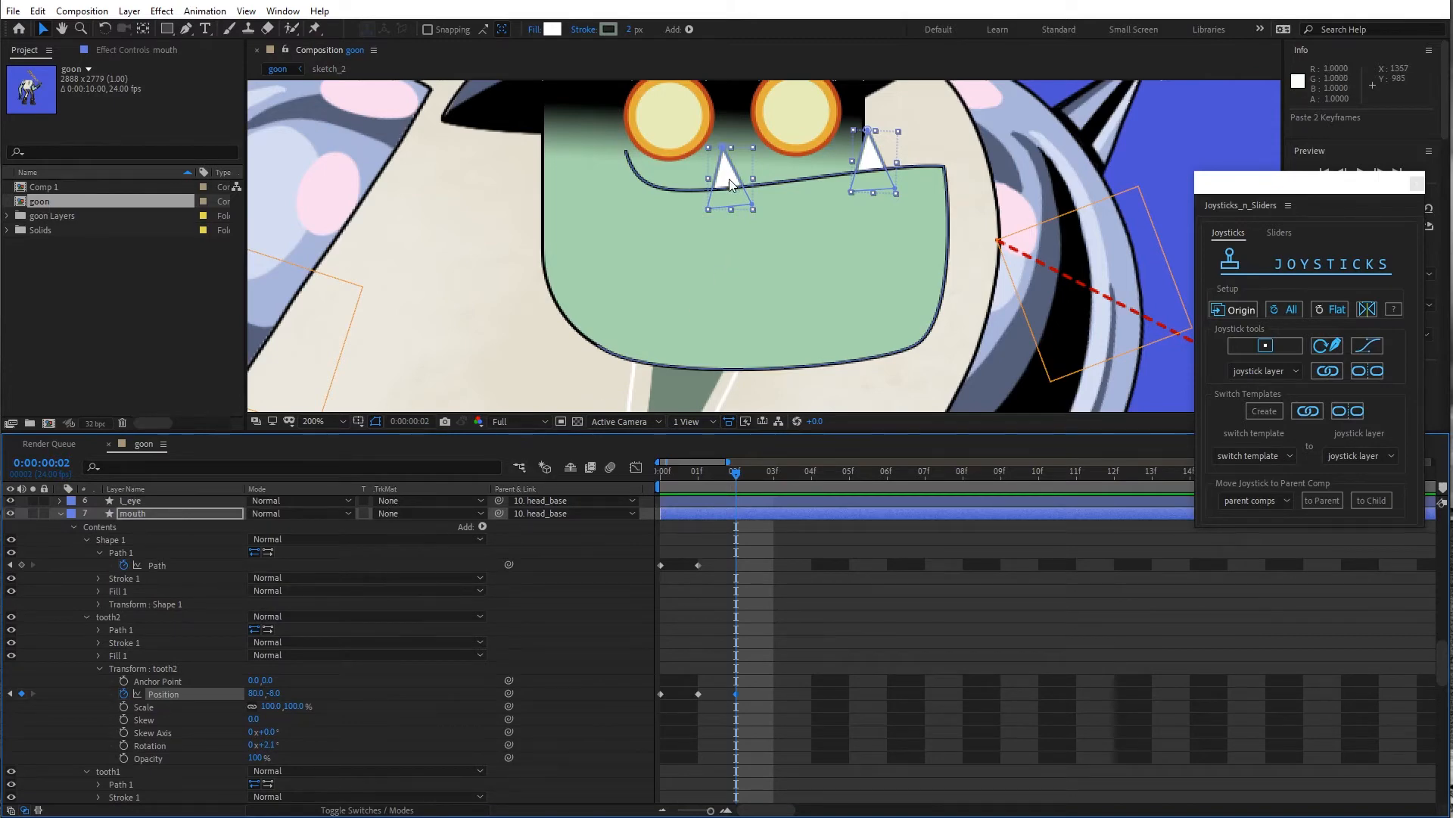
{"action": "left_click_drag", "start_coordinate": [719, 184], "coordinate": [693, 183]}
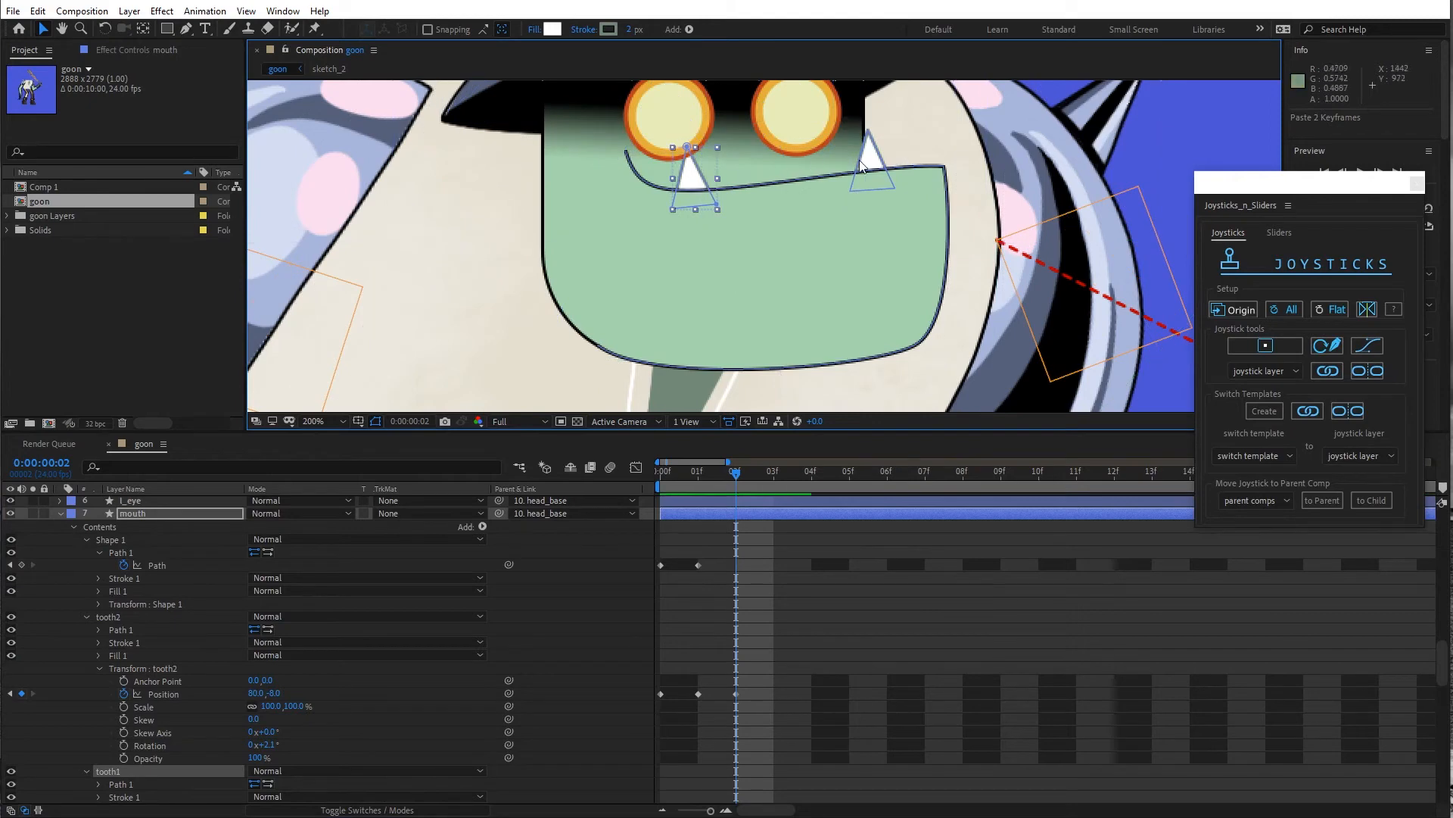
{"action": "left_click_drag", "start_coordinate": [875, 164], "coordinate": [813, 165]}
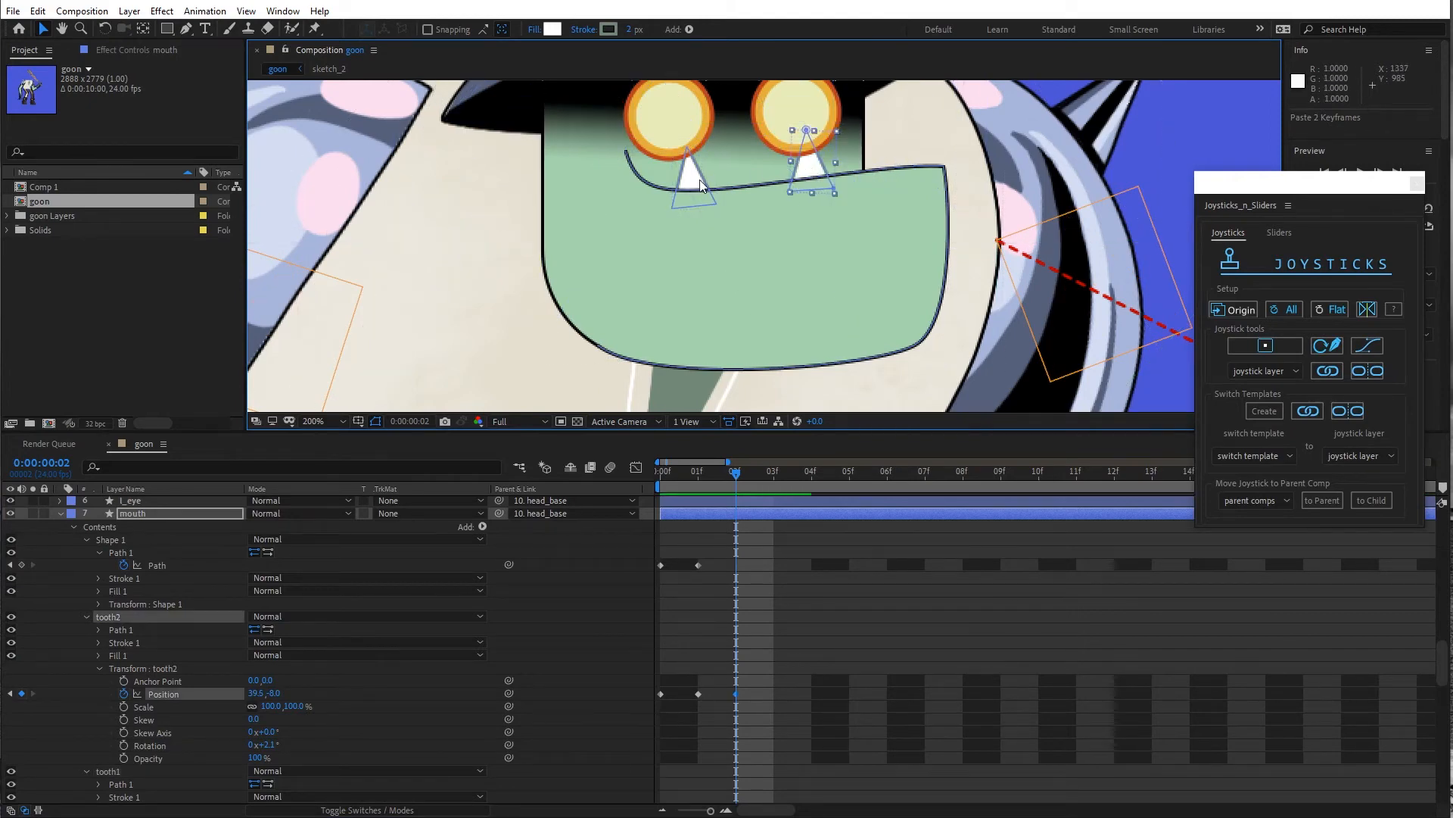
Copy the mouth's Shape 1 Path keyframe from frame 0 to frame 2
{"action": "left_click", "coordinate": [156, 565]}
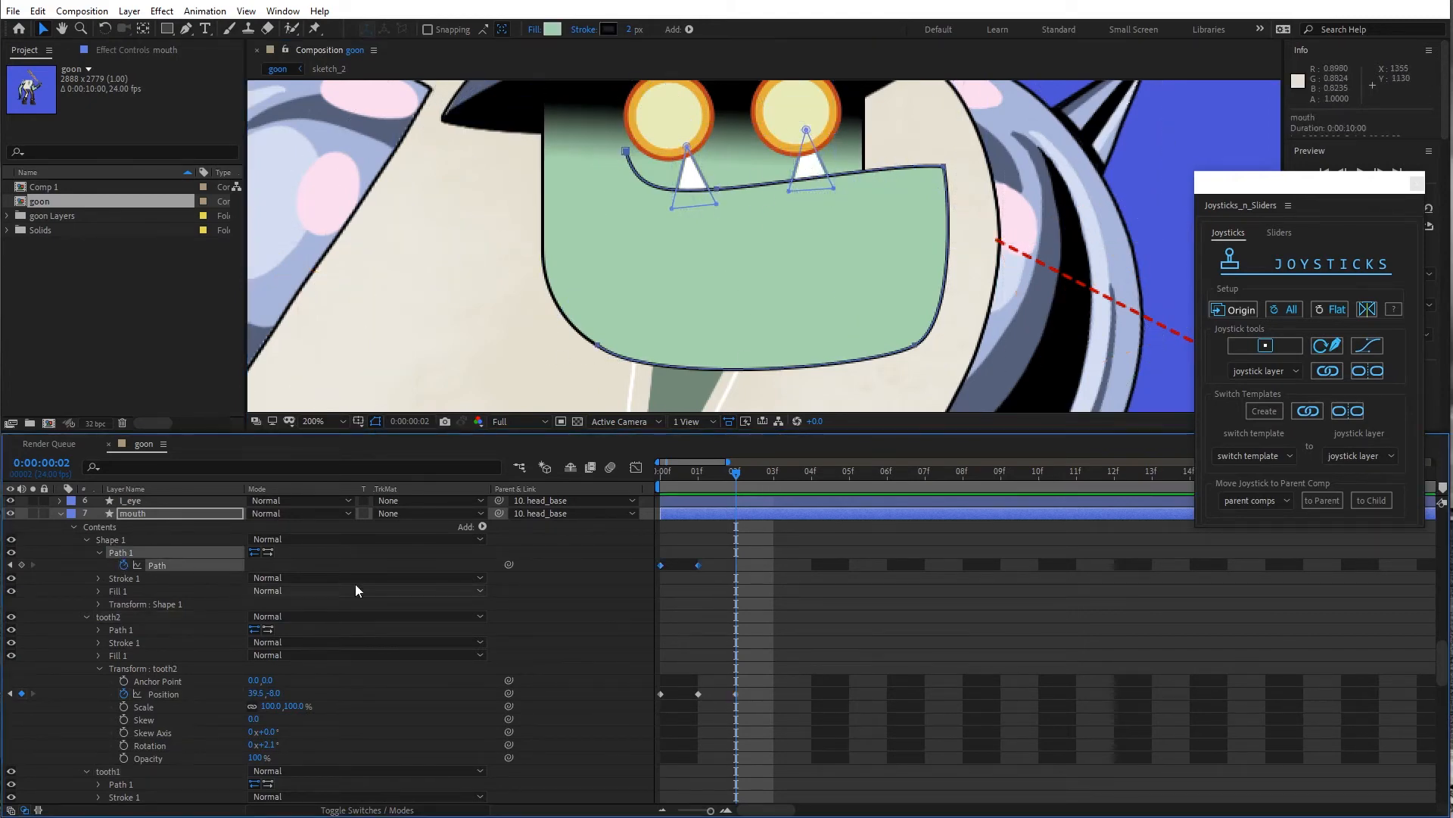
{"action": "left_click", "coordinate": [660, 564]}
{"action": "key", "text": "ctrl+c"}
{"action": "key", "text": "ctrl+v"}
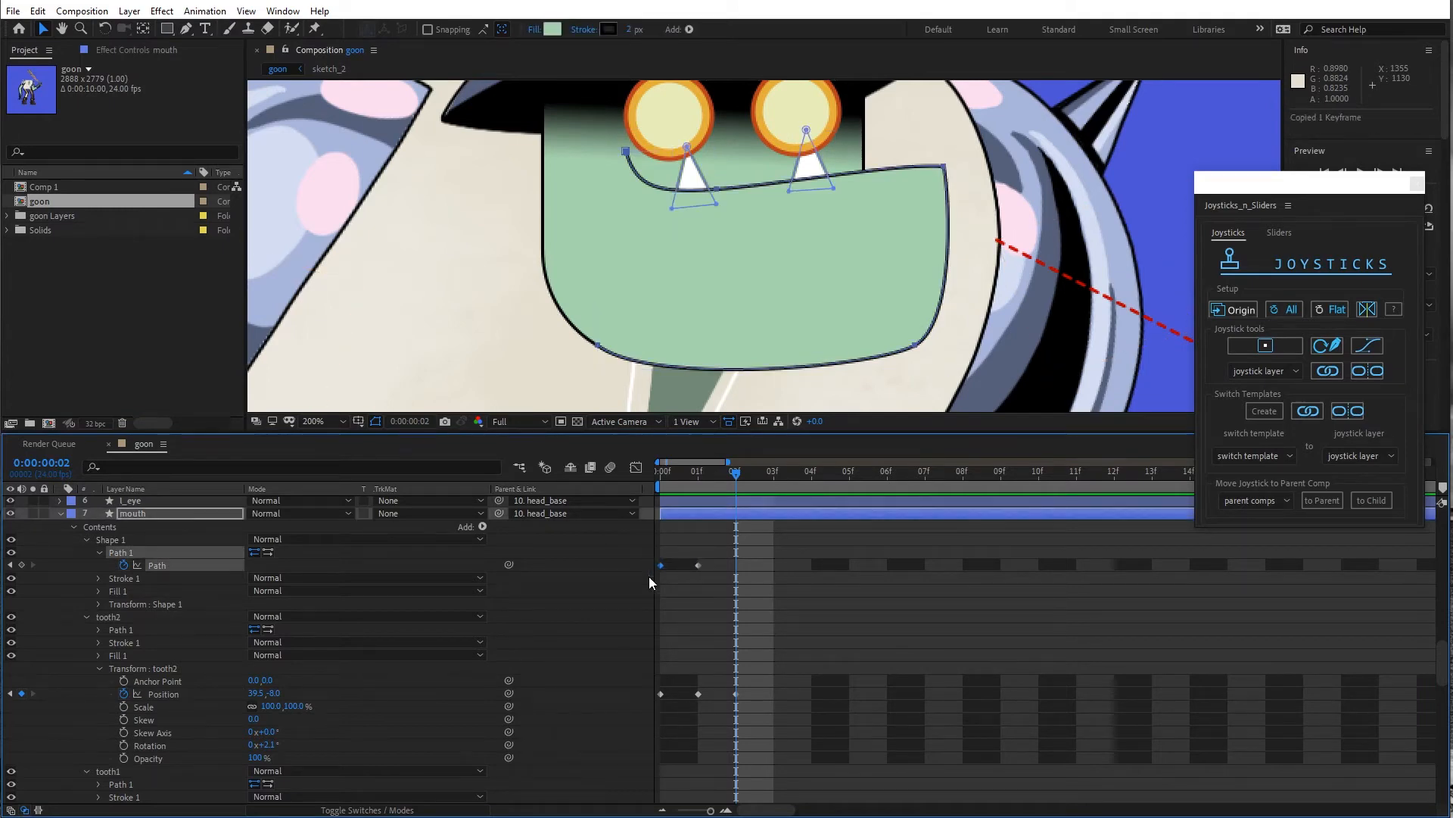
Shift the mouth path's right side, lip and left corner vertices left at frame 2, and save the project
{"action": "left_click", "coordinate": [677, 189]}
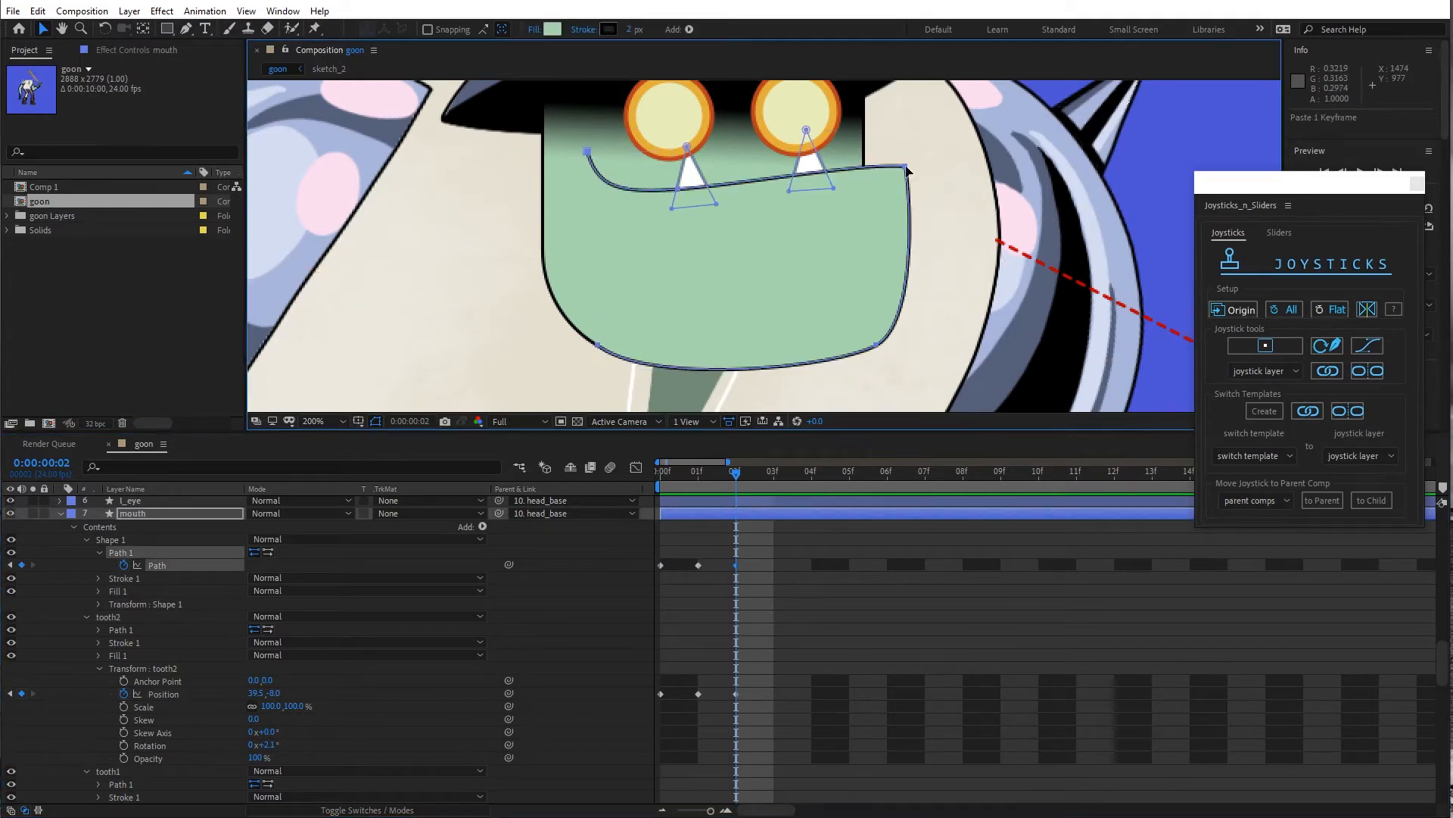
{"action": "left_click", "coordinate": [904, 166]}
{"action": "left_click", "coordinate": [680, 193]}
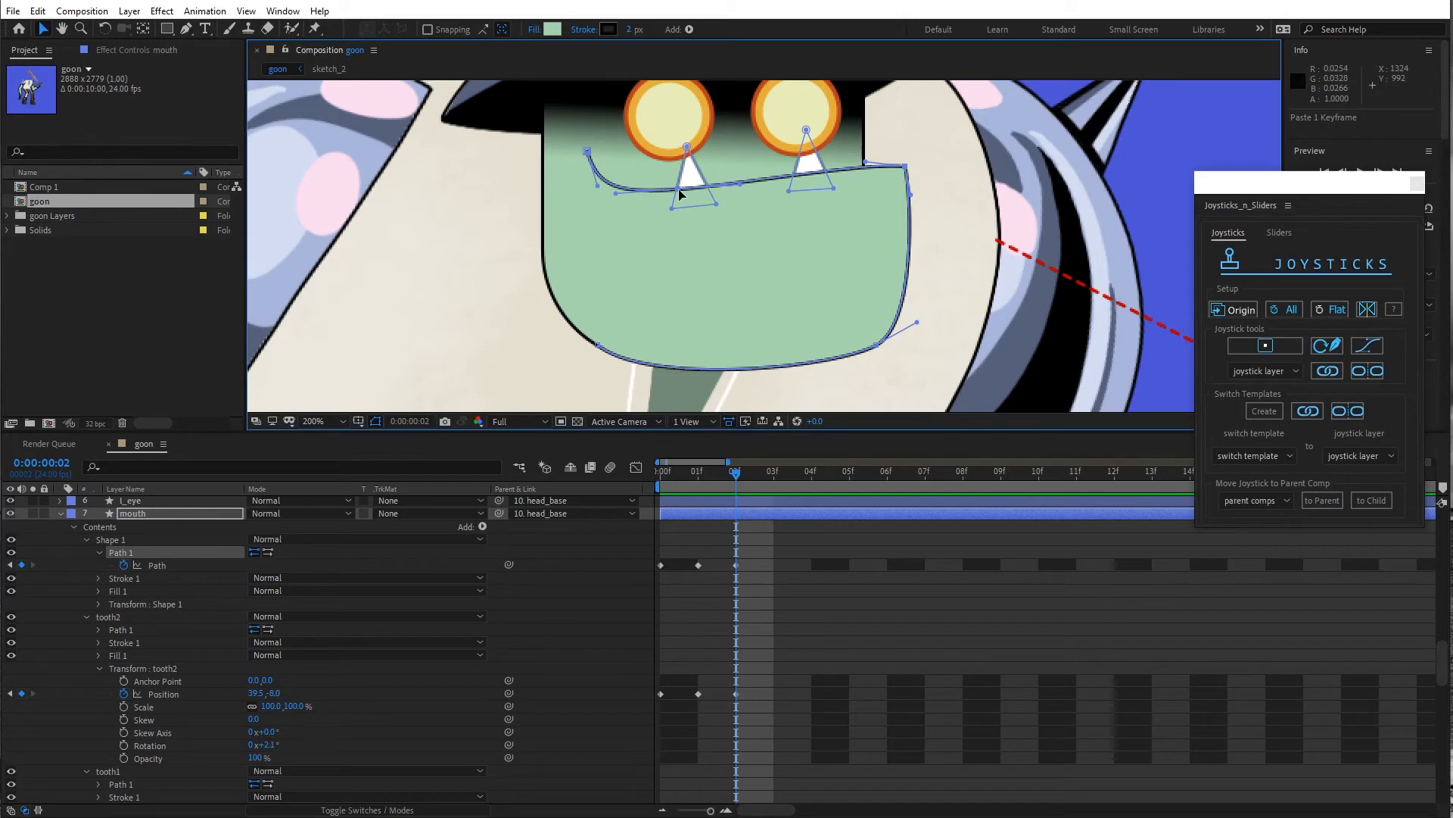
{"action": "left_click", "coordinate": [679, 190], "text": "shift"}
{"action": "left_click", "coordinate": [877, 345], "text": "shift"}
{"action": "left_click_drag", "start_coordinate": [877, 345], "coordinate": [851, 345]}
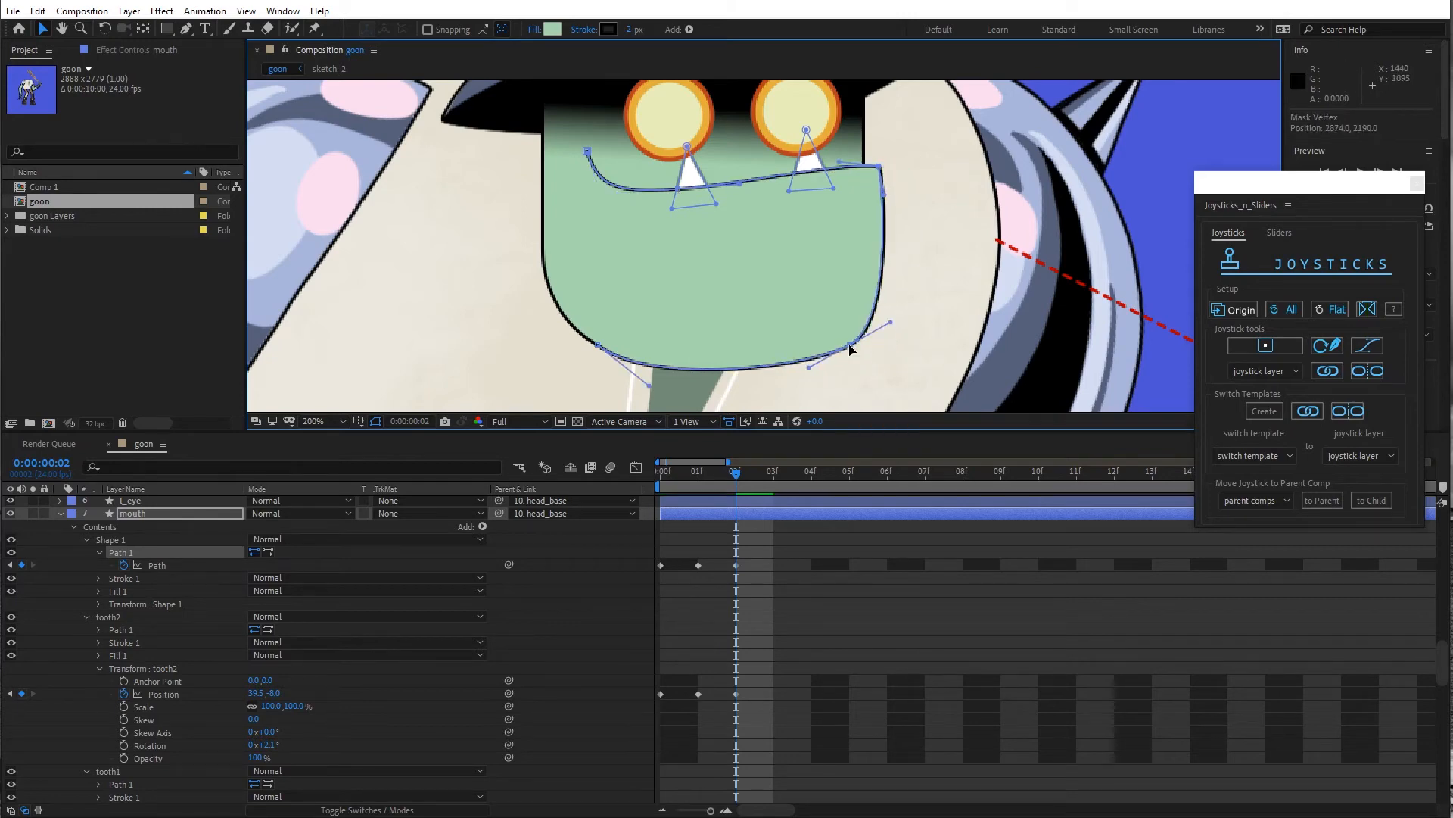
{"action": "left_click_drag", "start_coordinate": [678, 190], "coordinate": [656, 190]}
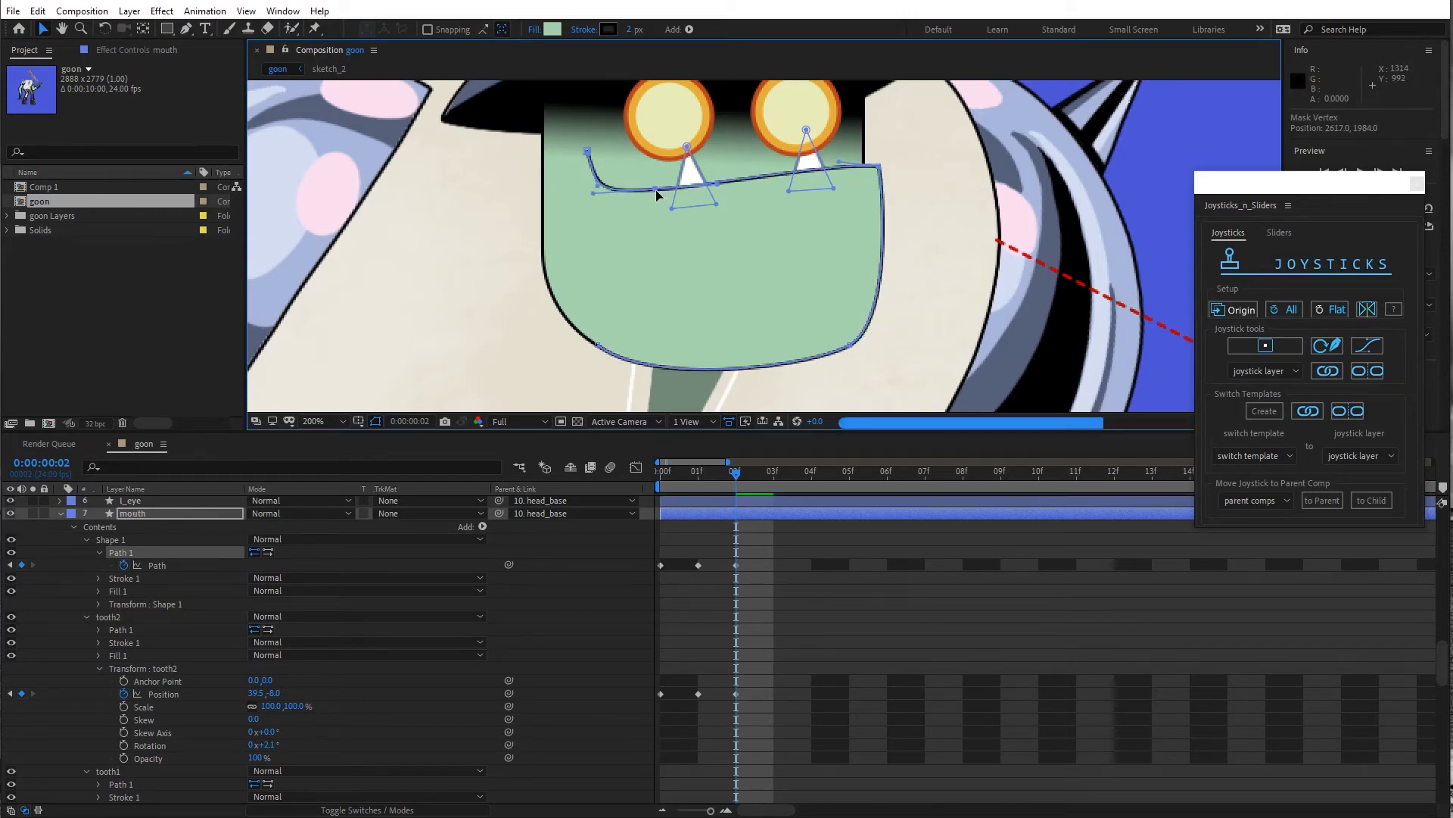
{"action": "left_click_drag", "start_coordinate": [587, 152], "coordinate": [581, 152]}
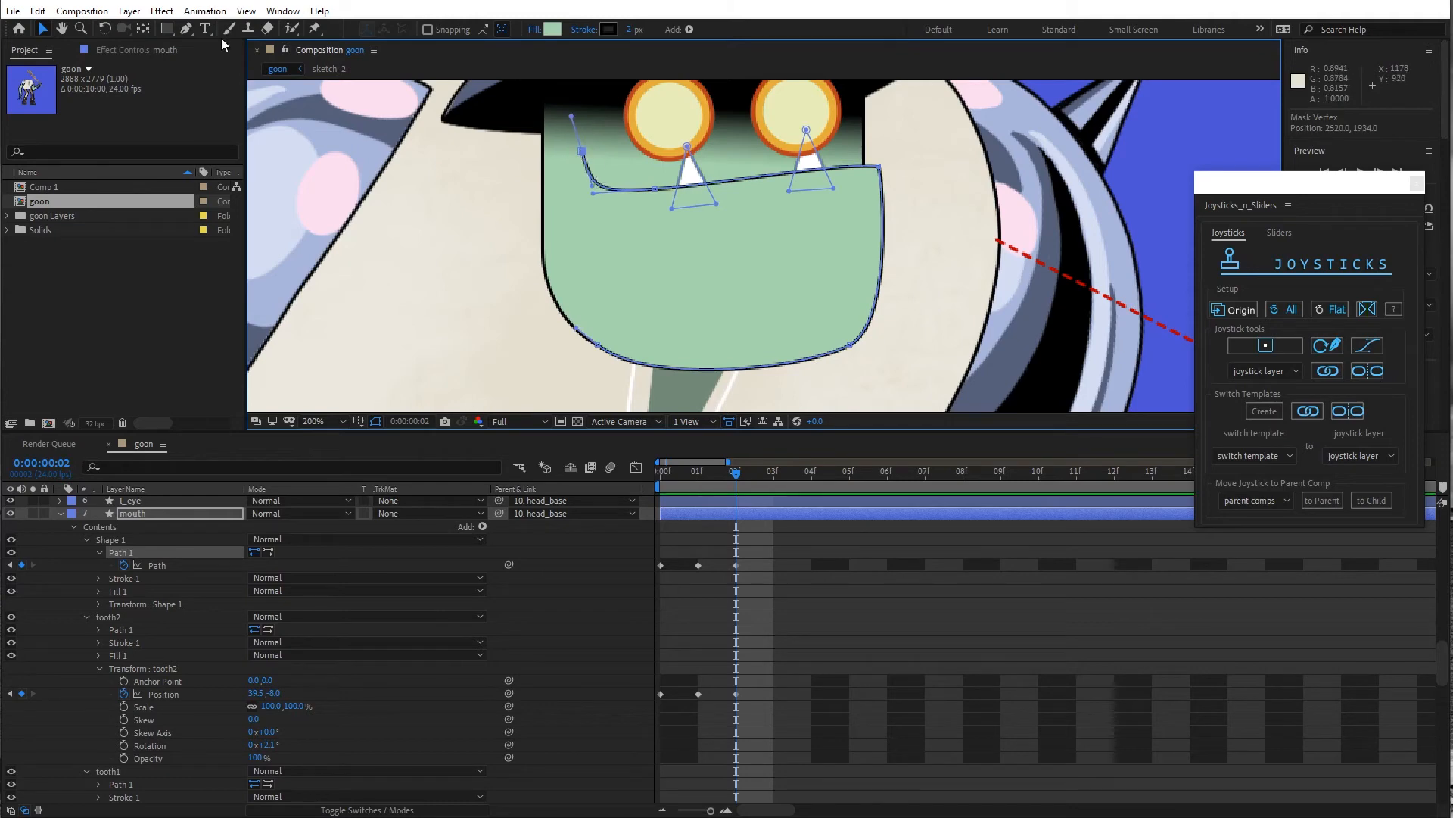
{"action": "left_click", "coordinate": [12, 11]}
{"action": "left_click", "coordinate": [31, 149]}
Copy the frame 0 keyframes of the mouth Path and the tooth2 and tooth1 Positions to frame 3
{"action": "key", "text": "Page_Down"}
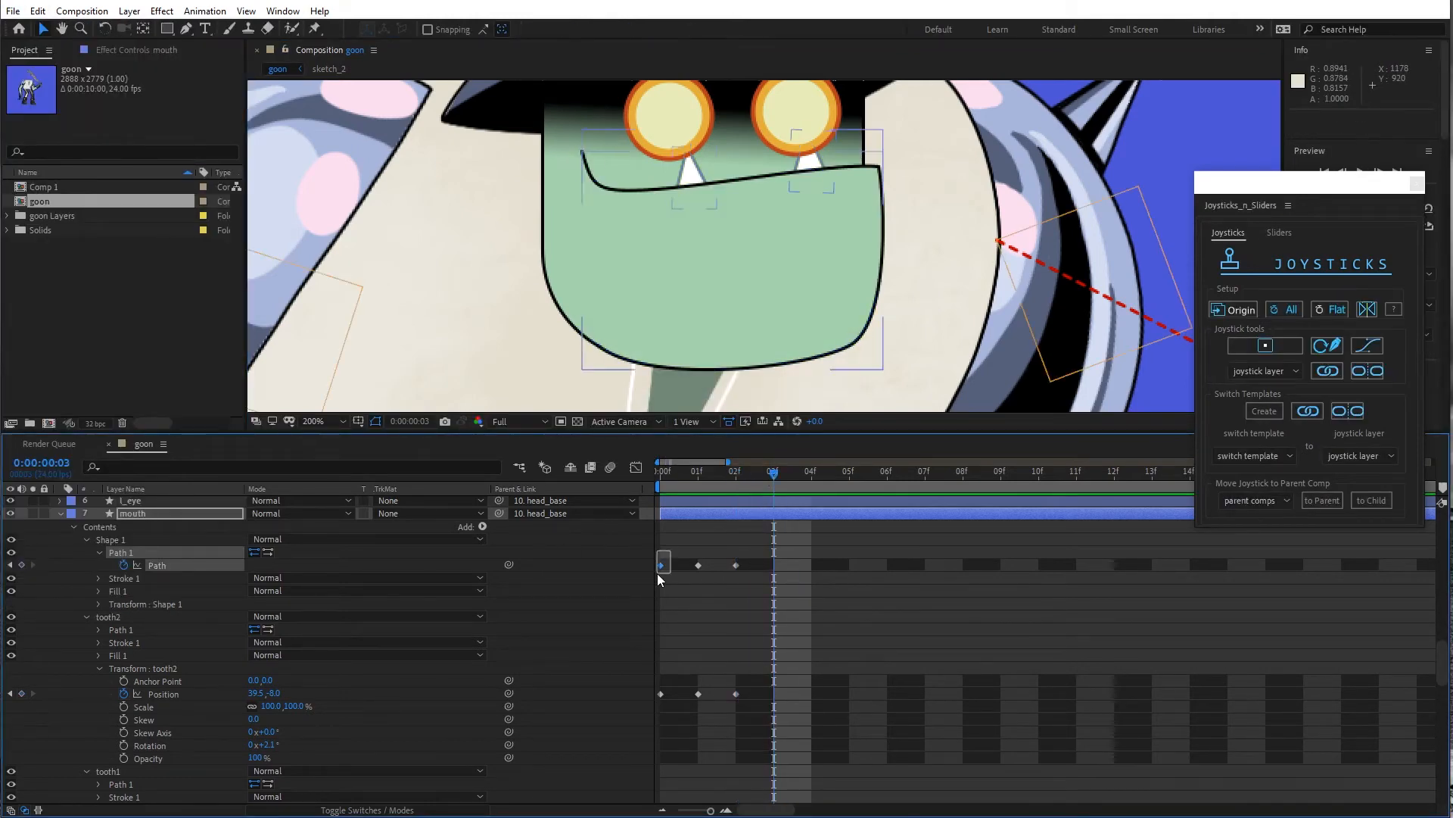
{"action": "key", "text": "ctrl+v"}
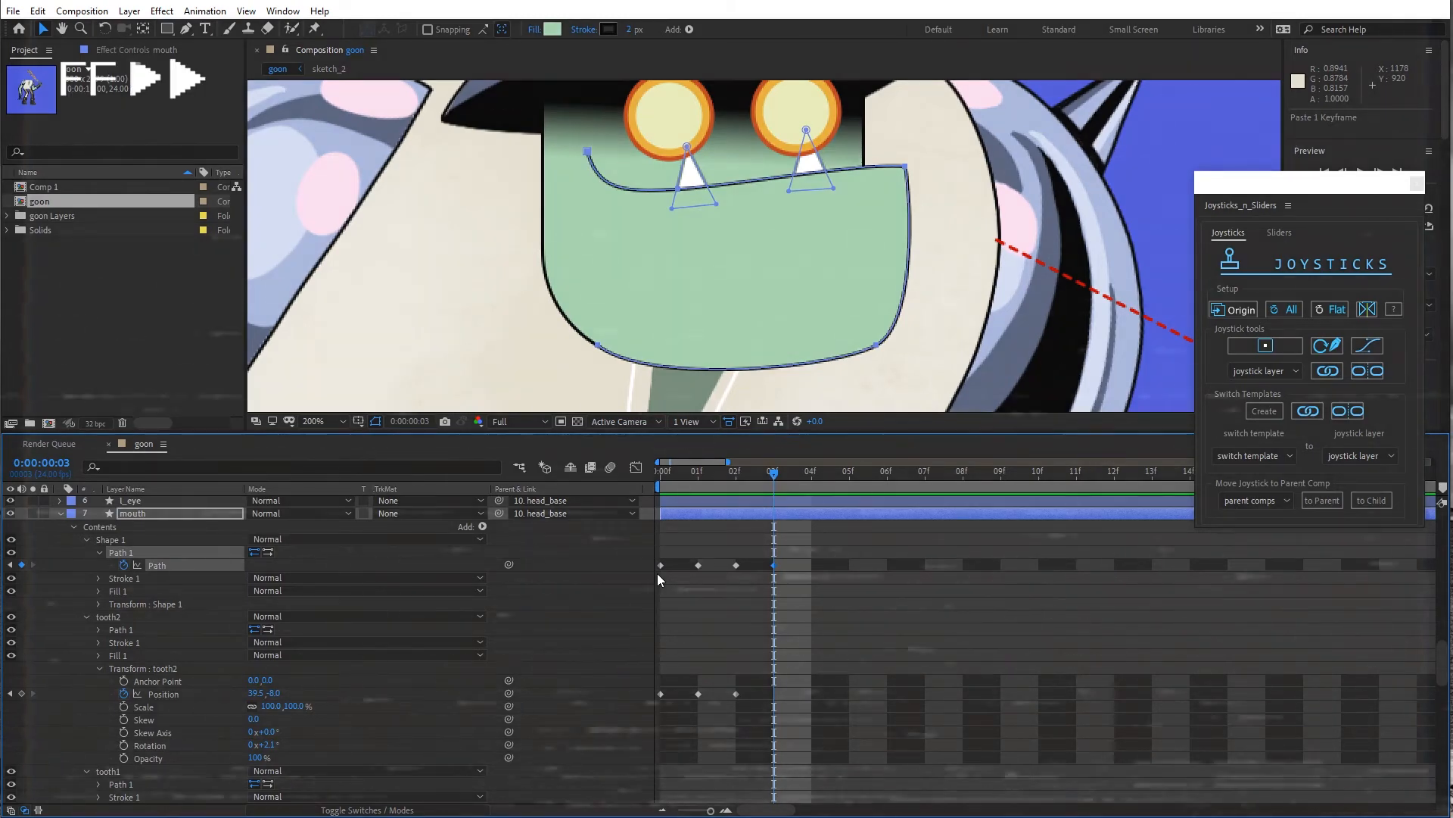
{"action": "left_click", "coordinate": [661, 694]}
{"action": "key", "text": "ctrl+c"}
{"action": "key", "text": "ctrl+v"}
{"action": "scroll", "coordinate": [651, 715], "scroll_direction": "down", "scroll_amount": 2}
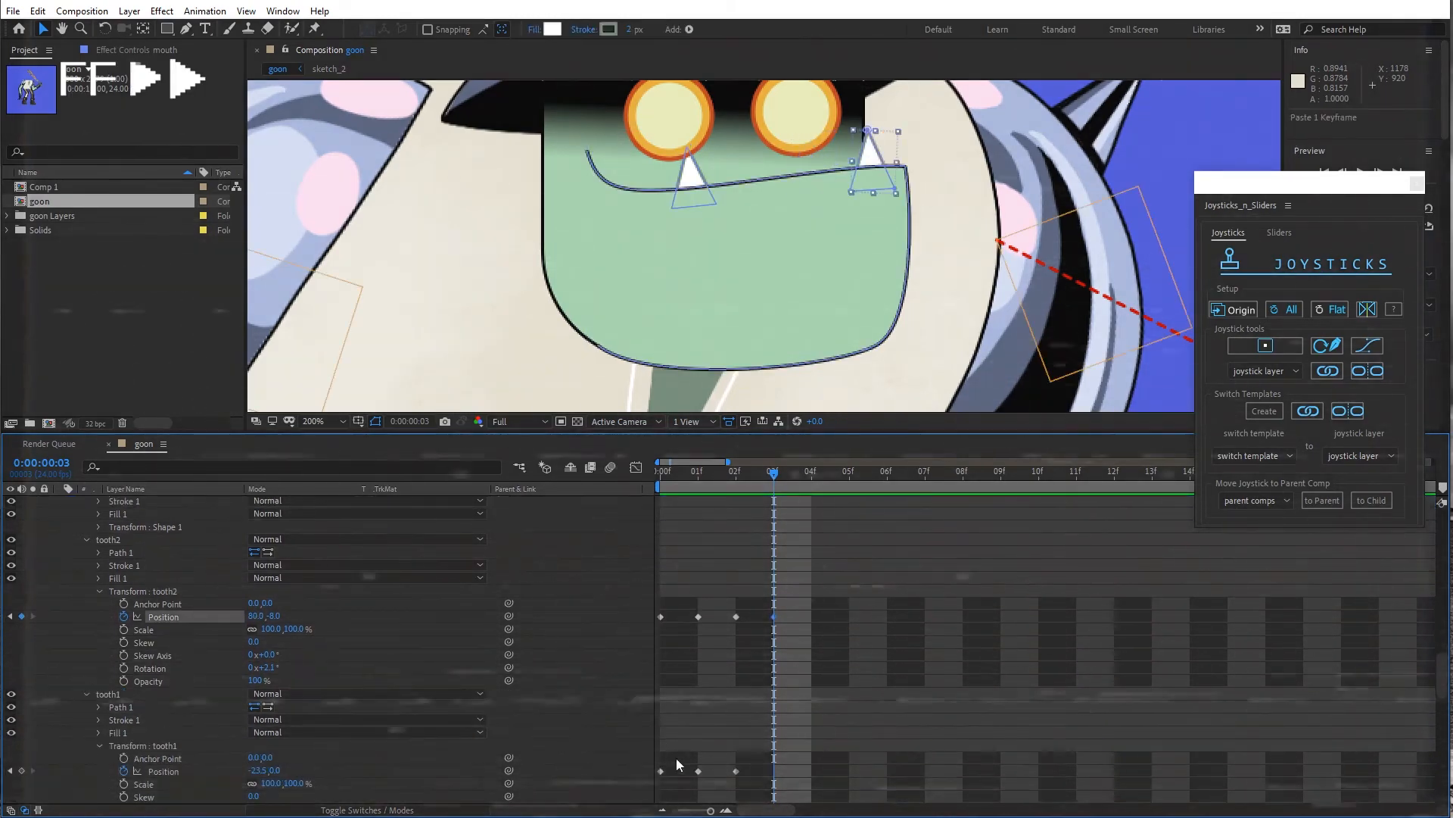
{"action": "left_click", "coordinate": [661, 772]}
{"action": "key", "text": "ctrl+c"}
{"action": "key", "text": "ctrl+v"}
Raise both teeth together at frame 3, to Y -31.5 for tooth2 and Y -23.5 for tooth1
{"action": "scroll", "coordinate": [163, 643], "scroll_direction": "up", "scroll_amount": 3}
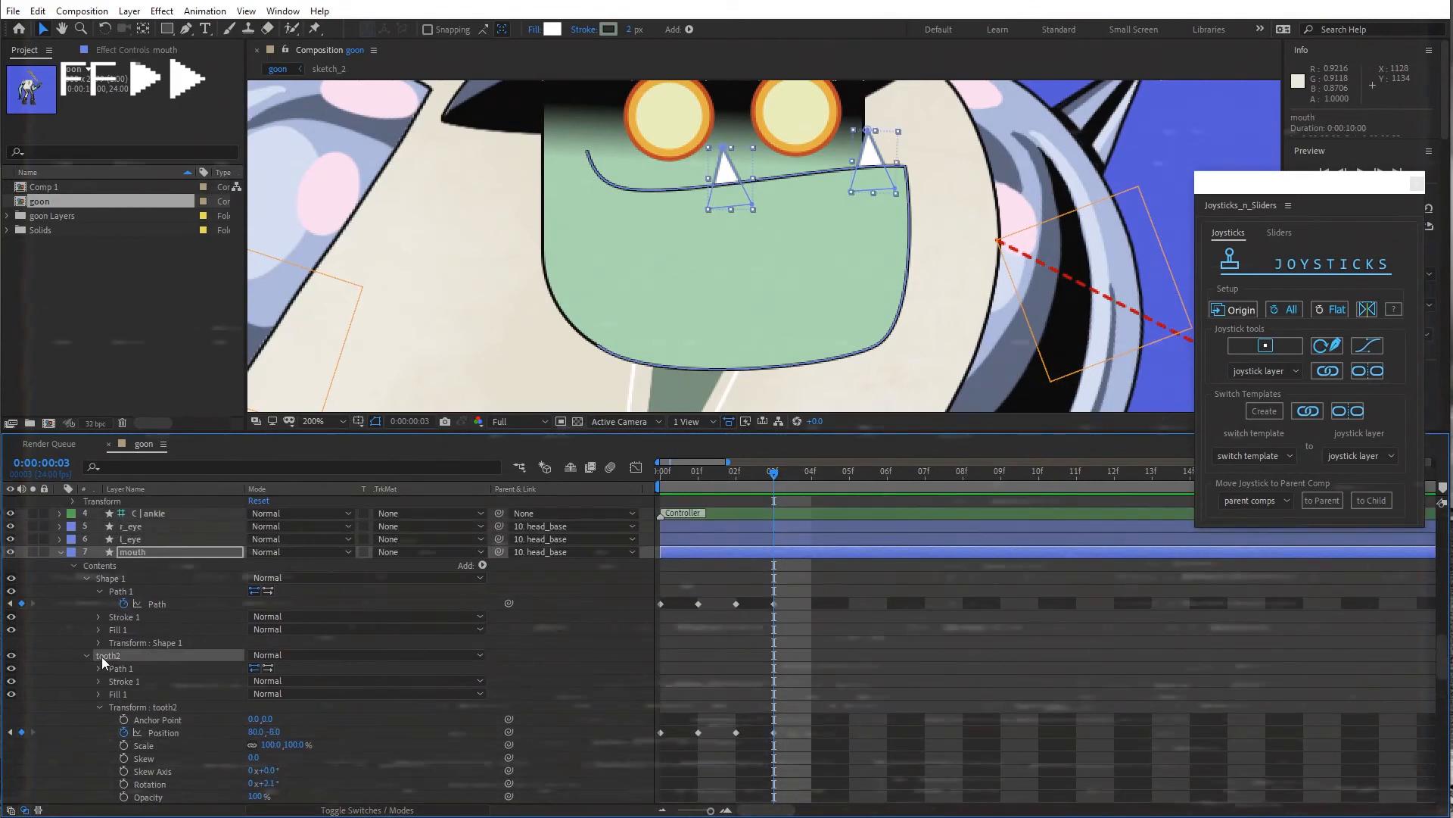
{"action": "left_click", "coordinate": [117, 656]}
{"action": "scroll", "coordinate": [117, 657], "scroll_direction": "down", "scroll_amount": 3}
{"action": "left_click", "coordinate": [115, 694], "text": "ctrl"}
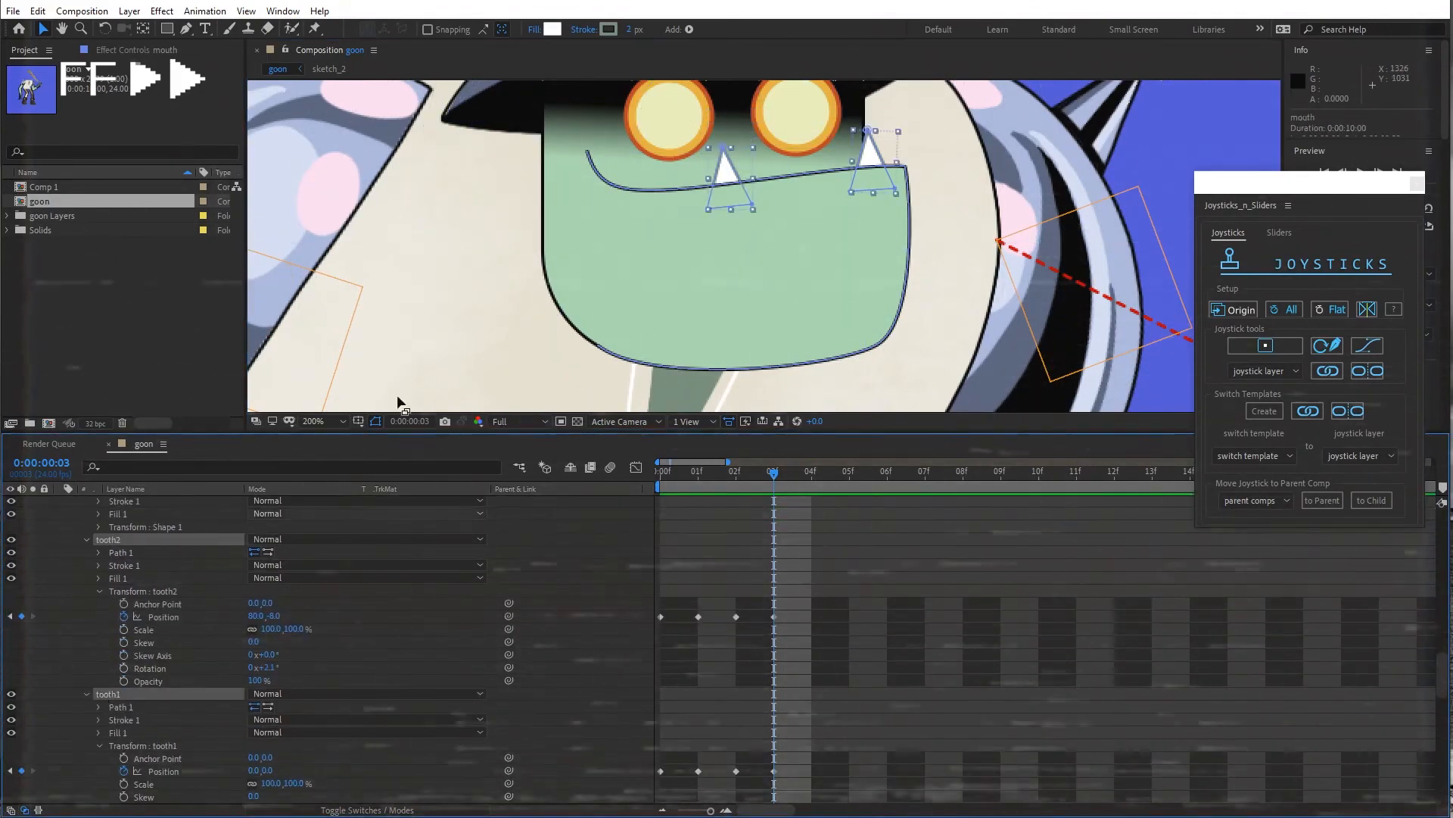
{"action": "left_click_drag", "start_coordinate": [729, 171], "coordinate": [729, 135]}
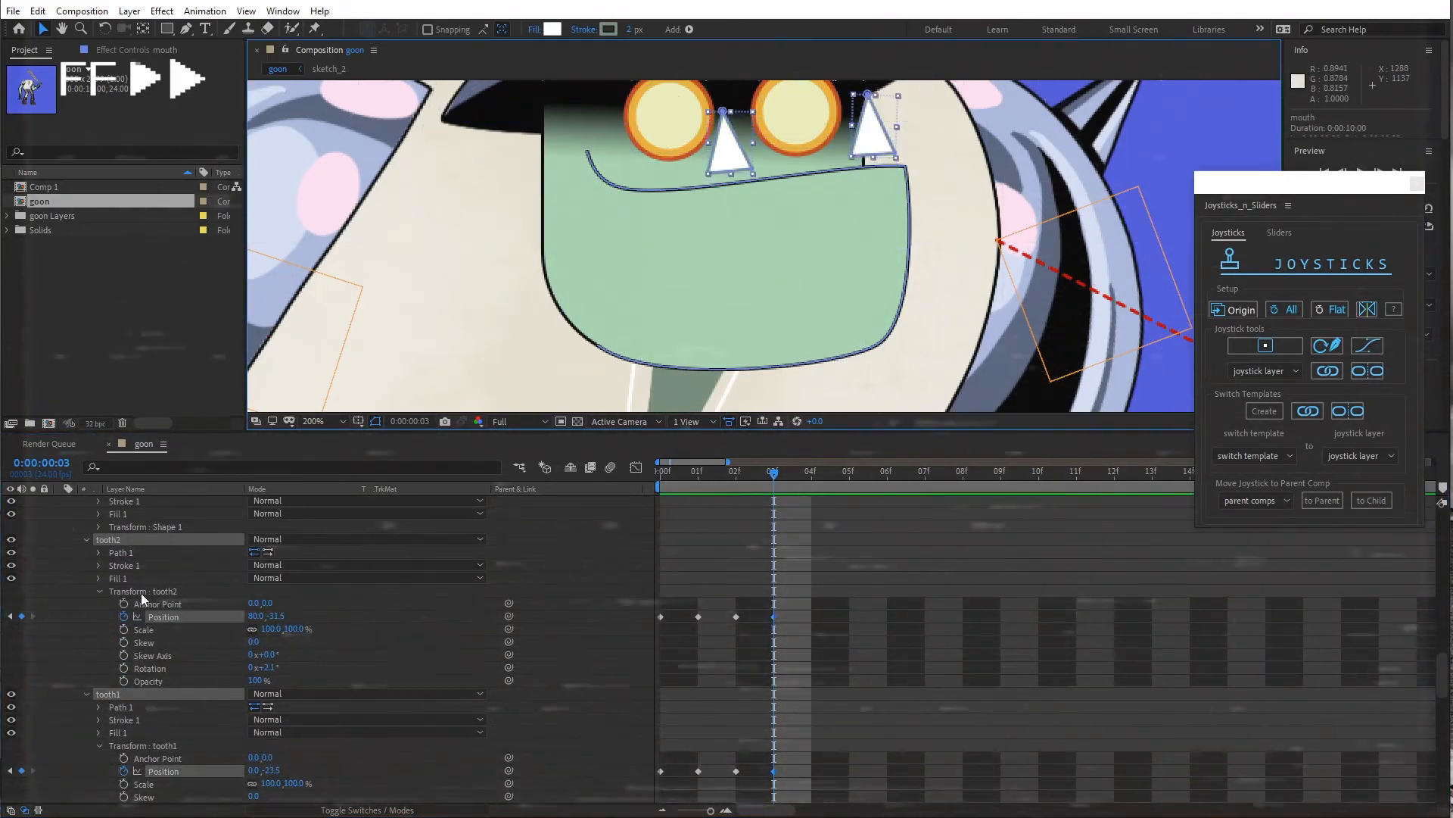
Raise the mouth path's corners and lip at frame 3 and adjust the chin's lower-right vertex to match
{"action": "scroll", "coordinate": [141, 592], "scroll_direction": "up", "scroll_amount": 3}
{"action": "left_click", "coordinate": [156, 564]}
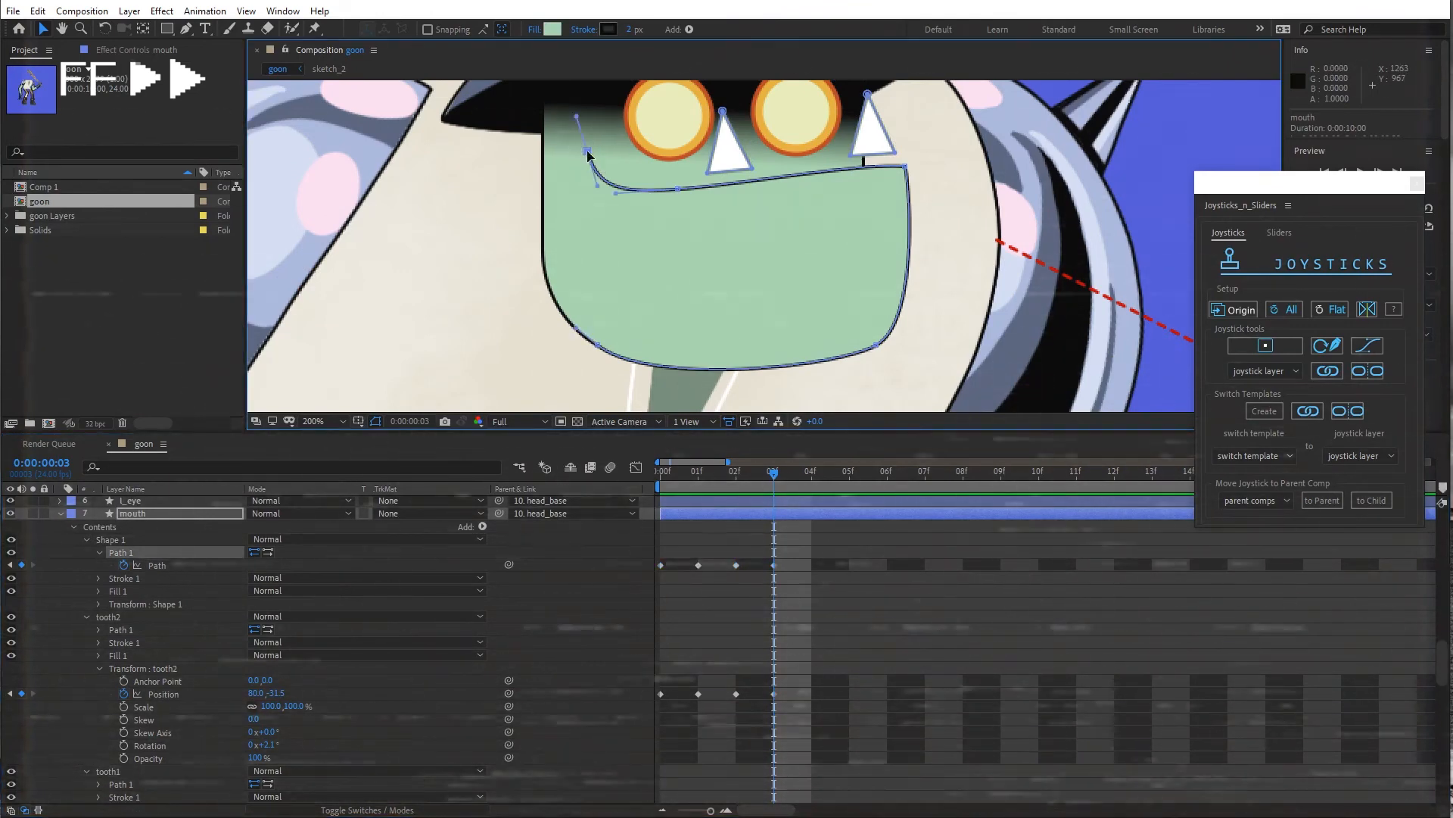
{"action": "left_click_drag", "start_coordinate": [587, 152], "coordinate": [587, 137]}
{"action": "left_click", "coordinate": [904, 166], "text": "shift"}
{"action": "left_click", "coordinate": [876, 345], "text": "shift"}
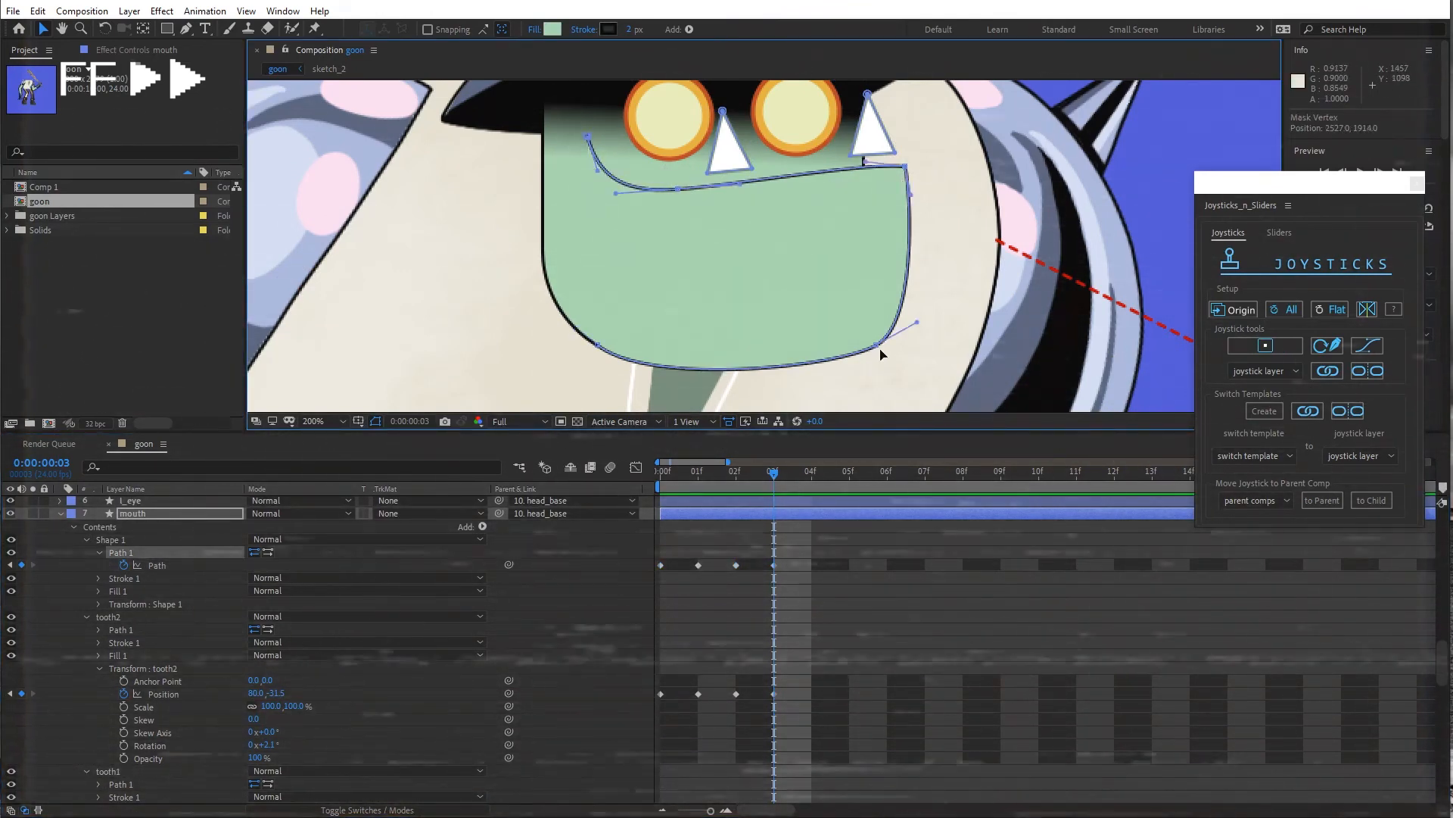
{"action": "left_click_drag", "start_coordinate": [877, 345], "coordinate": [876, 330]}
{"action": "left_click_drag", "start_coordinate": [677, 174], "coordinate": [678, 138]}
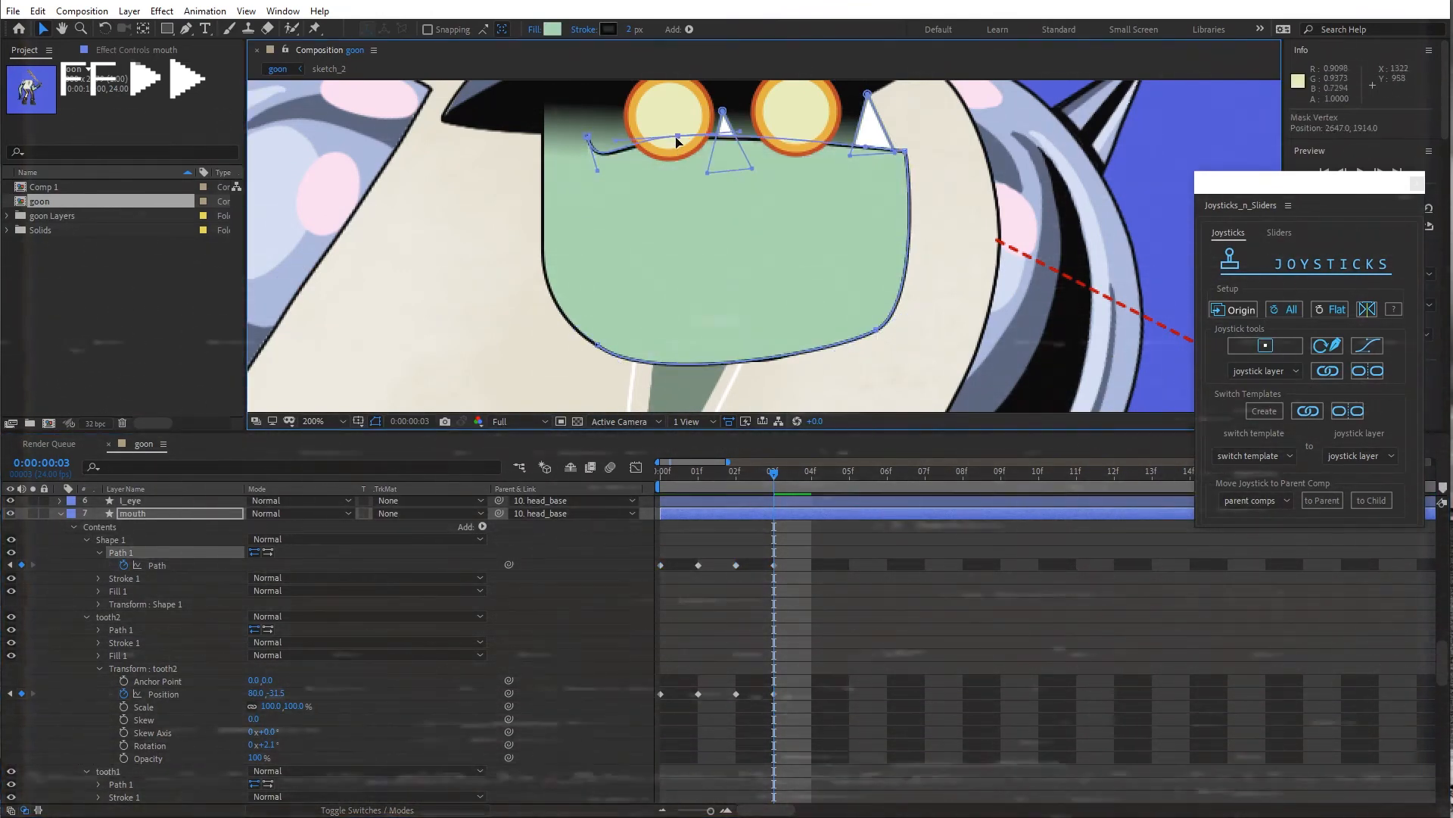
{"action": "left_click_drag", "start_coordinate": [904, 151], "coordinate": [904, 127]}
{"action": "scroll", "coordinate": [783, 194], "scroll_direction": "down", "scroll_amount": 1}
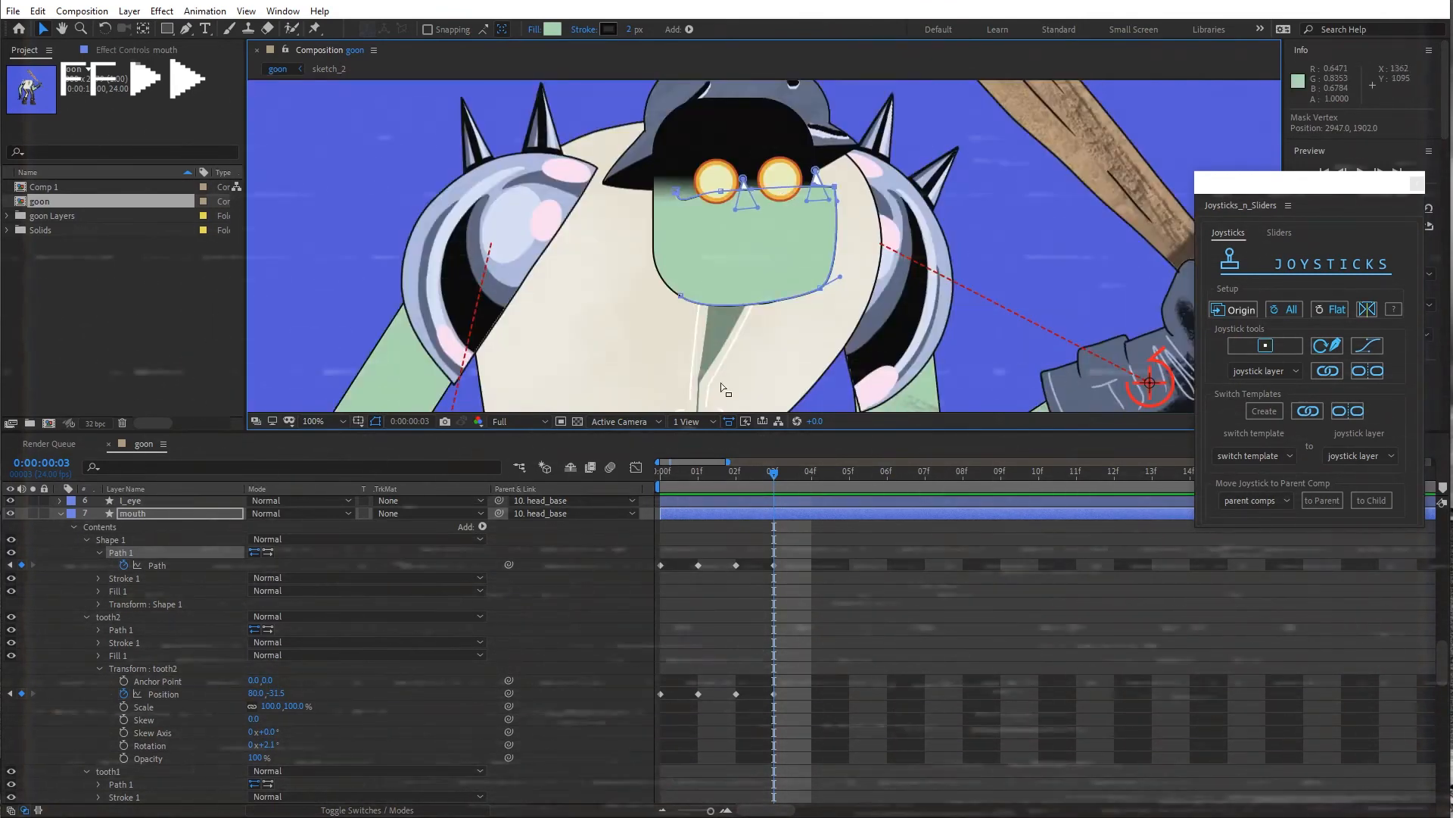
{"action": "left_click", "coordinate": [802, 304]}
{"action": "left_click_drag", "start_coordinate": [800, 303], "coordinate": [820, 285]}
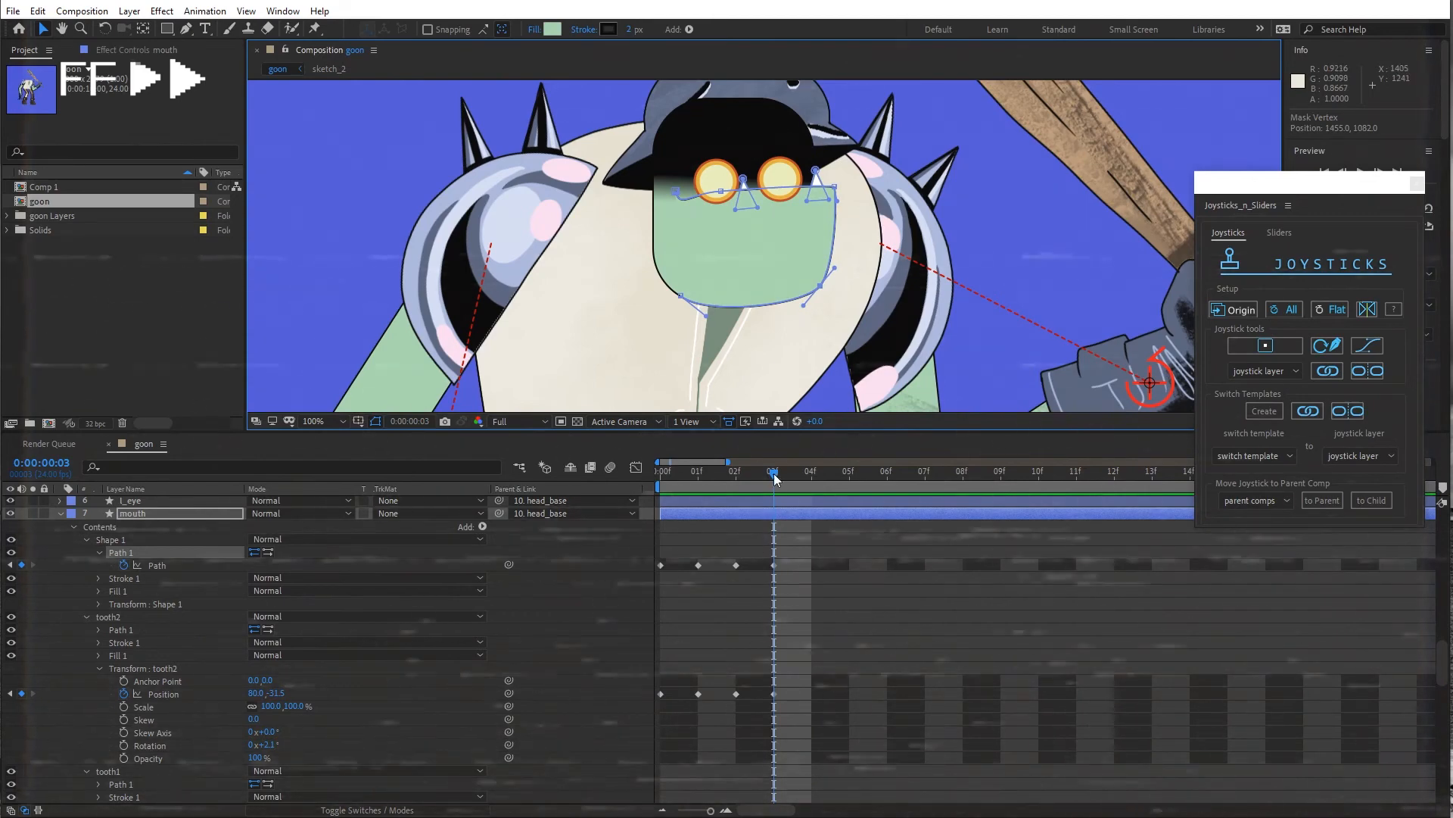
Copy the frame 0 keyframes of the mouth Path and both teeth's Positions to frame 4
{"action": "left_click_drag", "start_coordinate": [774, 474], "coordinate": [811, 474]}
{"action": "left_click_drag", "start_coordinate": [680, 547], "coordinate": [651, 744]}
{"action": "key", "text": "ctrl+c"}
{"action": "key", "text": "ctrl+v"}
{"action": "scroll", "coordinate": [651, 742], "scroll_direction": "down", "scroll_amount": 2}
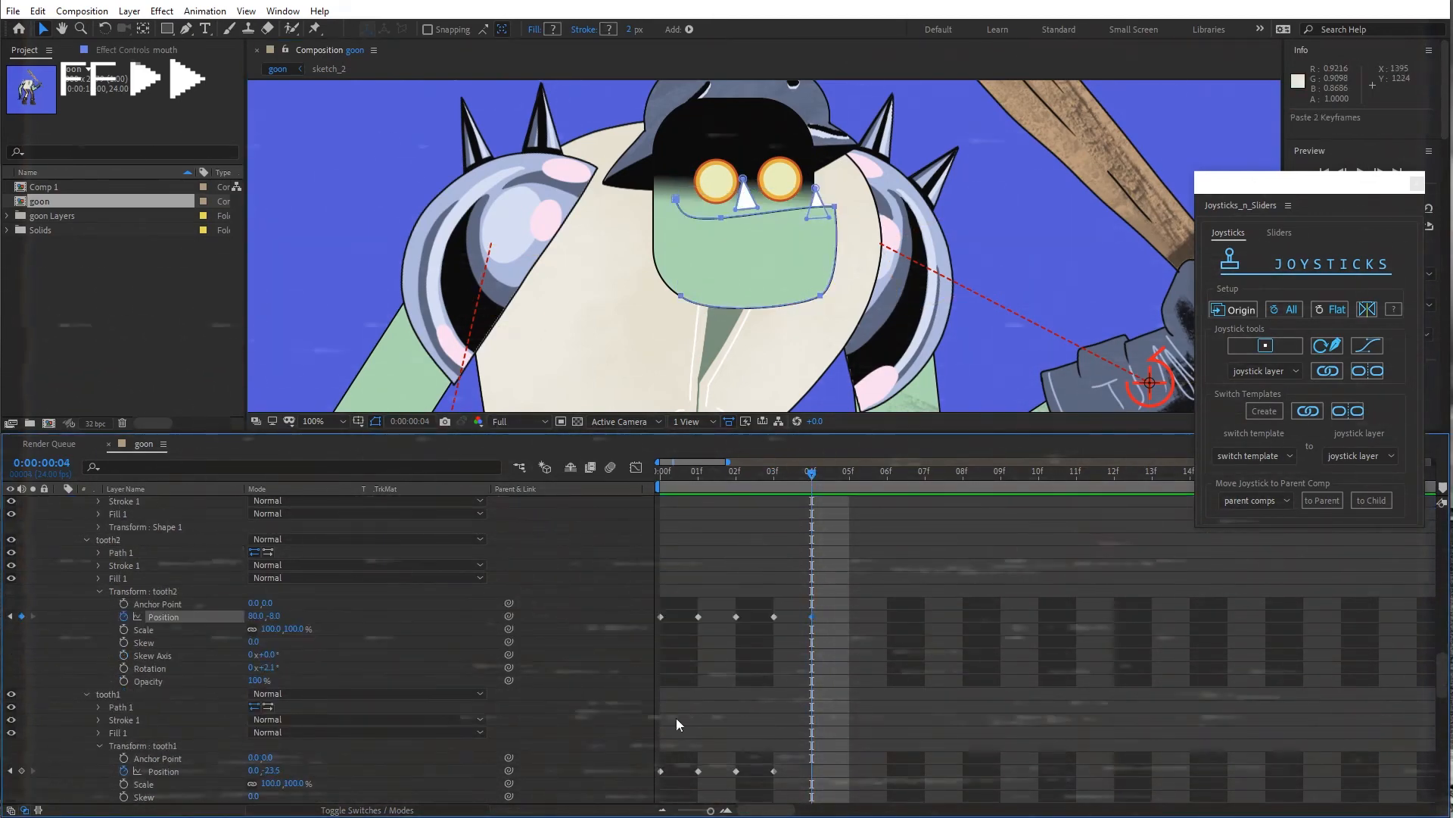
{"action": "left_click", "coordinate": [660, 771]}
{"action": "key", "text": "ctrl+c"}
{"action": "key", "text": "ctrl+v"}
{"action": "left_click", "coordinate": [163, 593]}
{"action": "left_click", "coordinate": [162, 746], "text": "ctrl"}
{"action": "mouse_move", "coordinate": [748, 224]}
{"action": "left_mouse_down"}
{"action": "mouse_move", "coordinate": [820, 225]}
{"action": "mouse_move", "coordinate": [747, 242]}
{"action": "left_mouse_up"}
{"action": "key", "text": "ctrl+z"}
{"action": "left_click", "coordinate": [163, 592], "text": "ctrl"}
{"action": "key", "text": "ctrl+z"}
Lower both teeth together at frame 4, to Y 22 for tooth2 and Y 30 for tooth1
{"action": "left_click", "coordinate": [109, 540]}
{"action": "left_click", "coordinate": [109, 694], "text": "ctrl"}
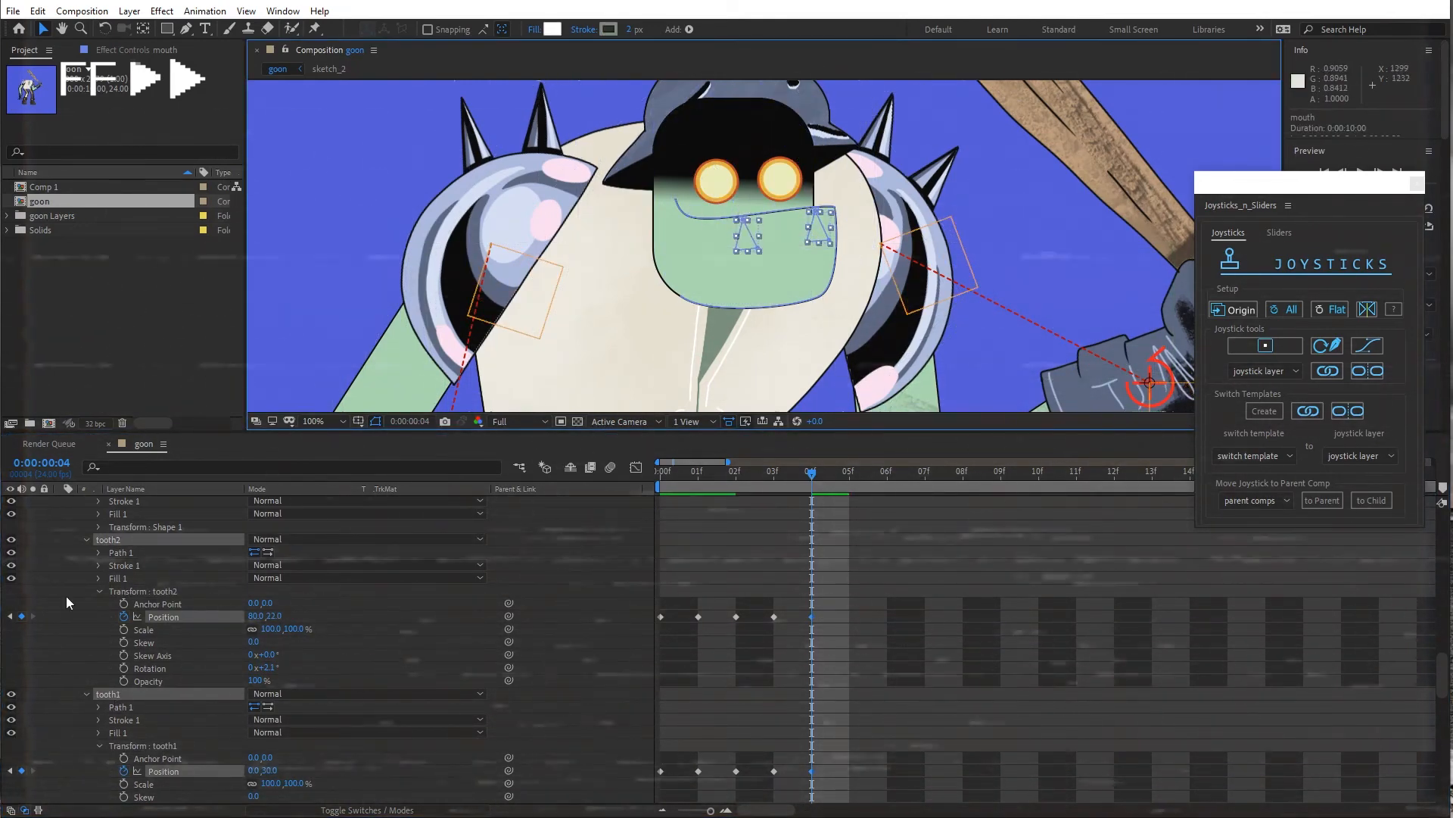
Lower the mouth path's corners, lip and the chin's lower-right vertex at frame 4, and save the project
{"action": "scroll", "coordinate": [71, 601], "scroll_direction": "up", "scroll_amount": 2}
{"action": "left_click", "coordinate": [157, 566]}
{"action": "left_click", "coordinate": [806, 575]}
{"action": "left_click", "coordinate": [812, 565]}
{"action": "scroll", "coordinate": [679, 175], "scroll_direction": "up", "scroll_amount": 1}
{"action": "left_click", "coordinate": [587, 152]}
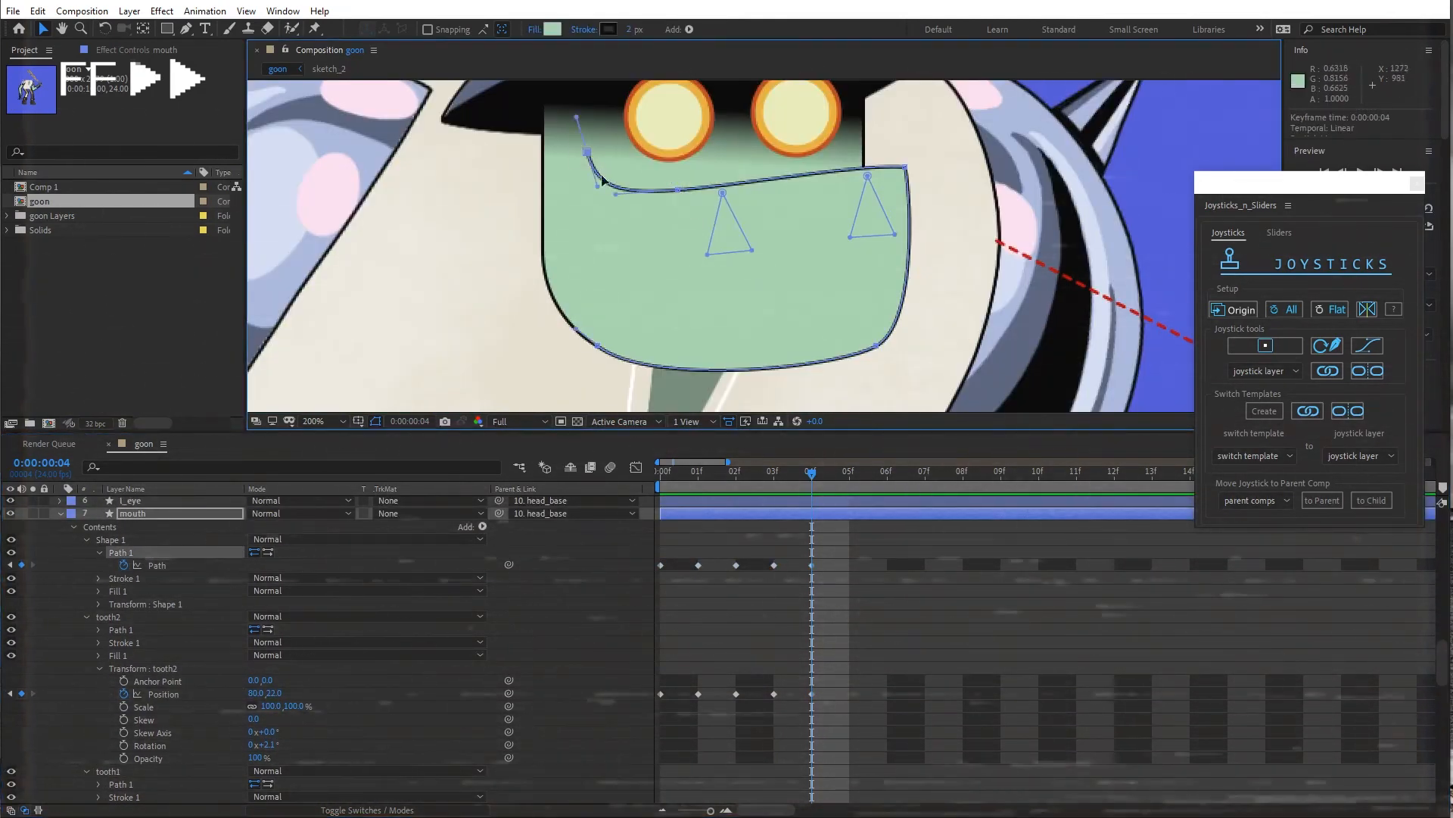
{"action": "left_click_drag", "start_coordinate": [587, 152], "coordinate": [587, 173]}
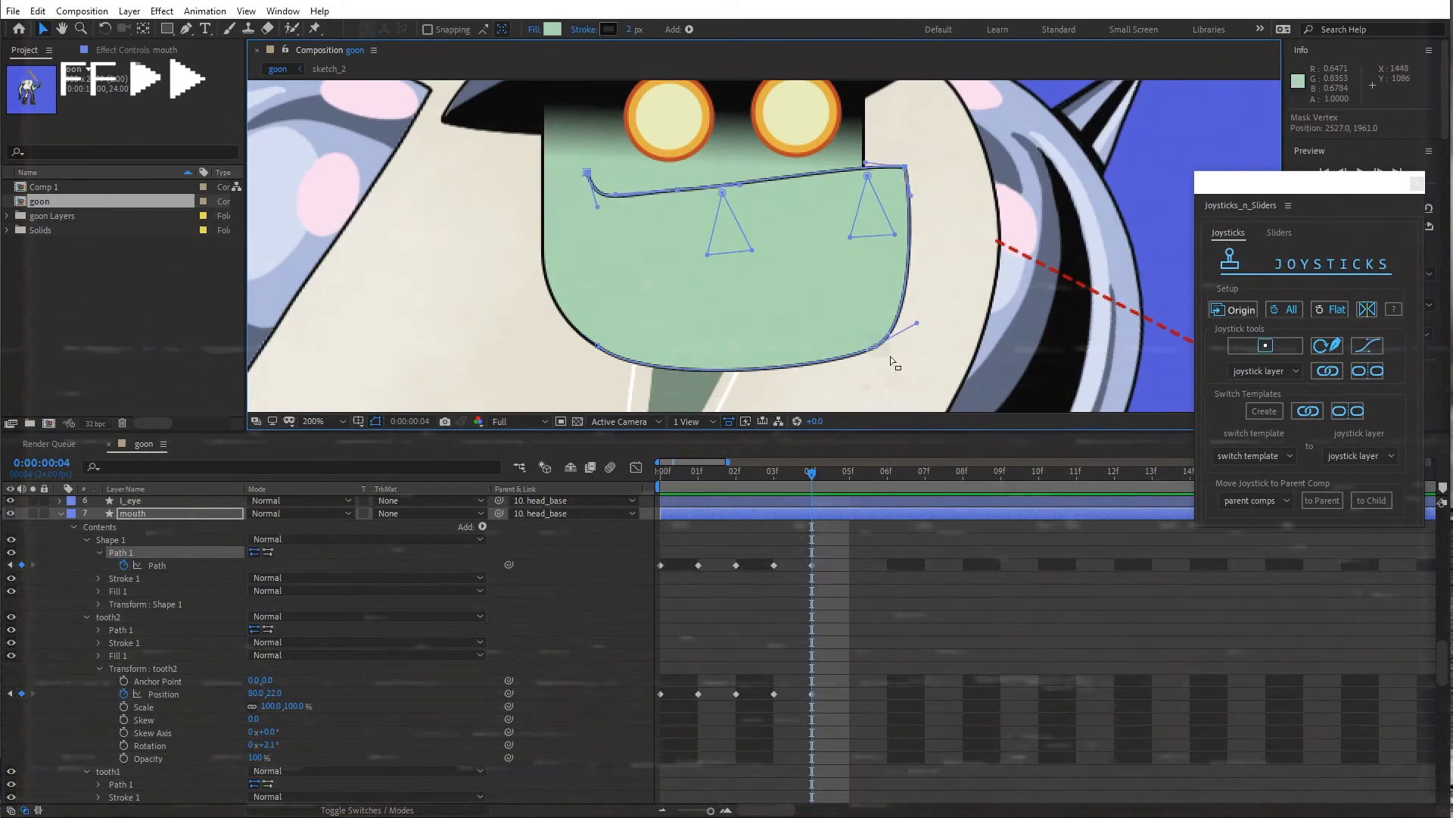
{"action": "left_click_drag", "start_coordinate": [876, 346], "coordinate": [872, 388]}
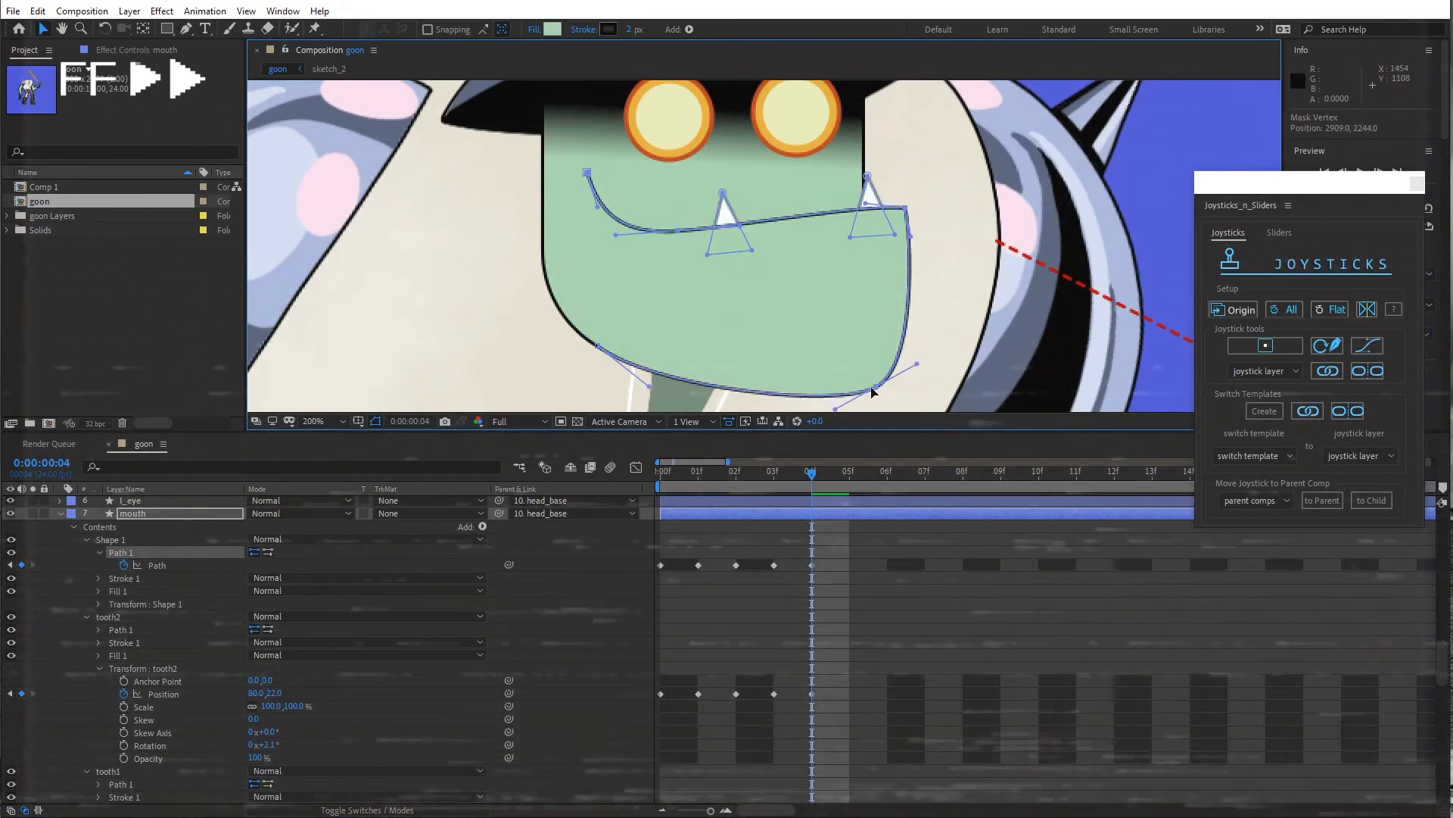
{"action": "key", "text": "comma"}
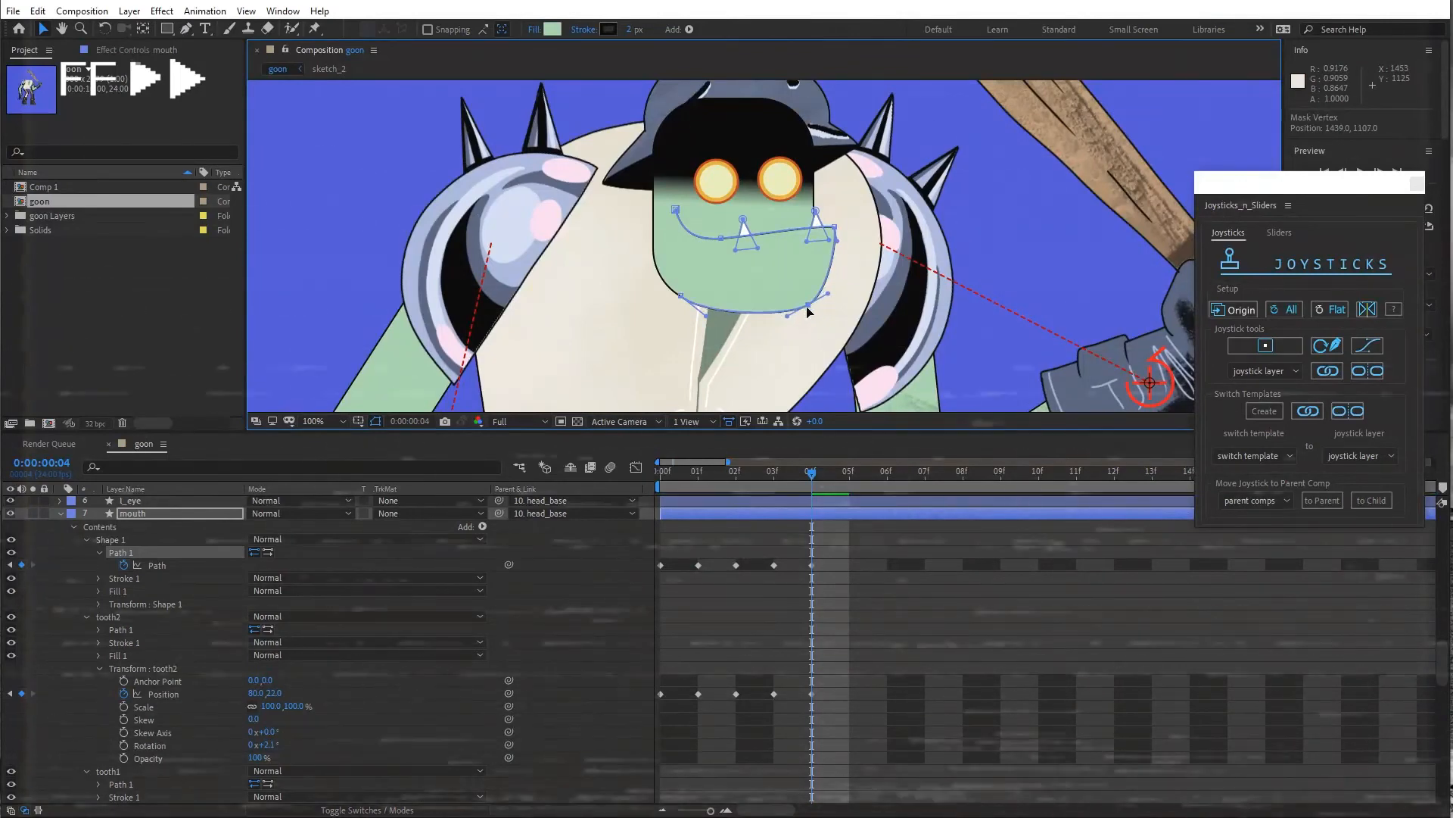
{"action": "left_click", "coordinate": [13, 11]}
{"action": "left_click", "coordinate": [36, 151]}
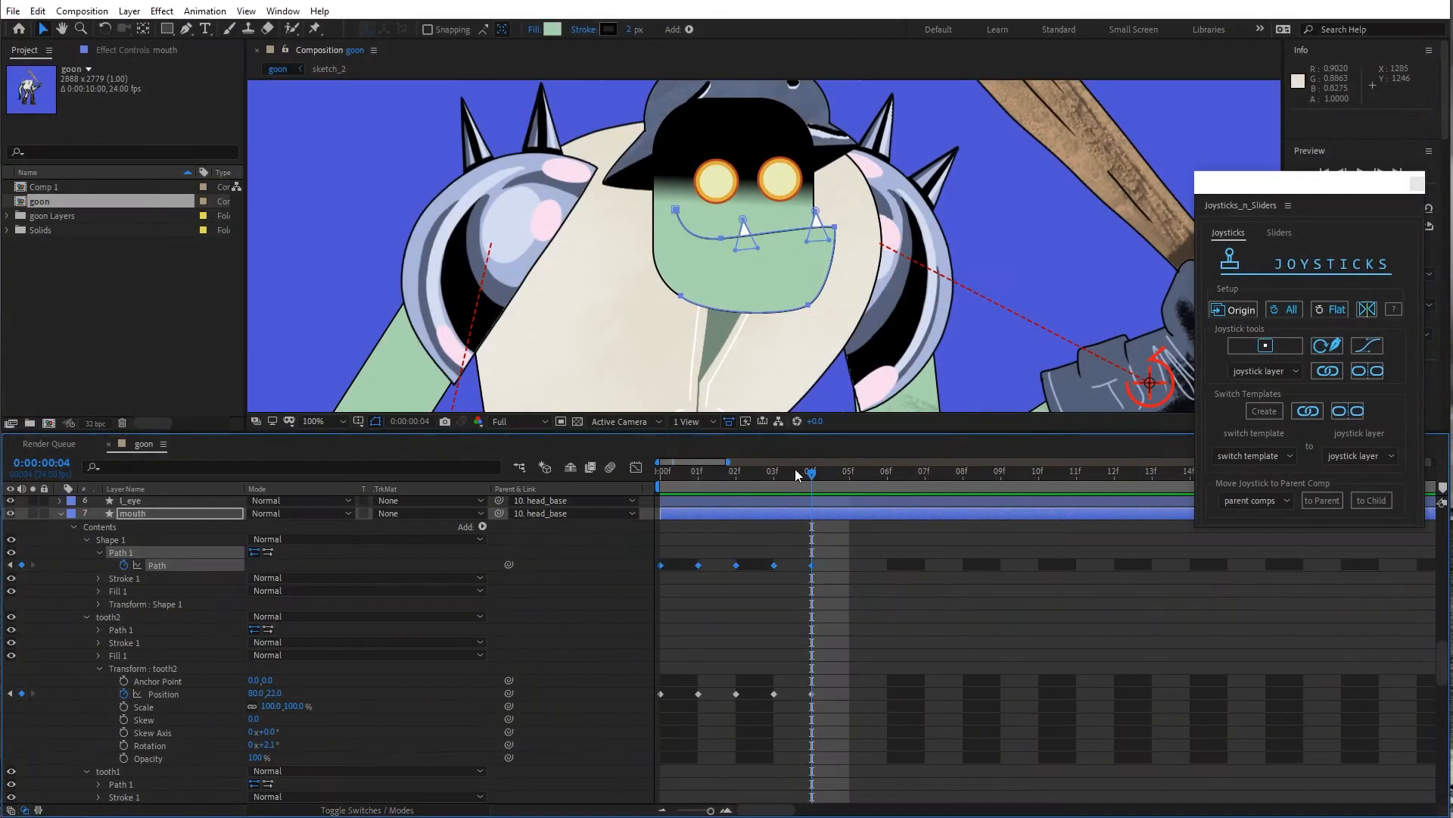
Create a joystick named mouth_controller at frame 0 from all keyframes of the mouth Path and both teeth's Positions
{"action": "key", "text": "F2"}
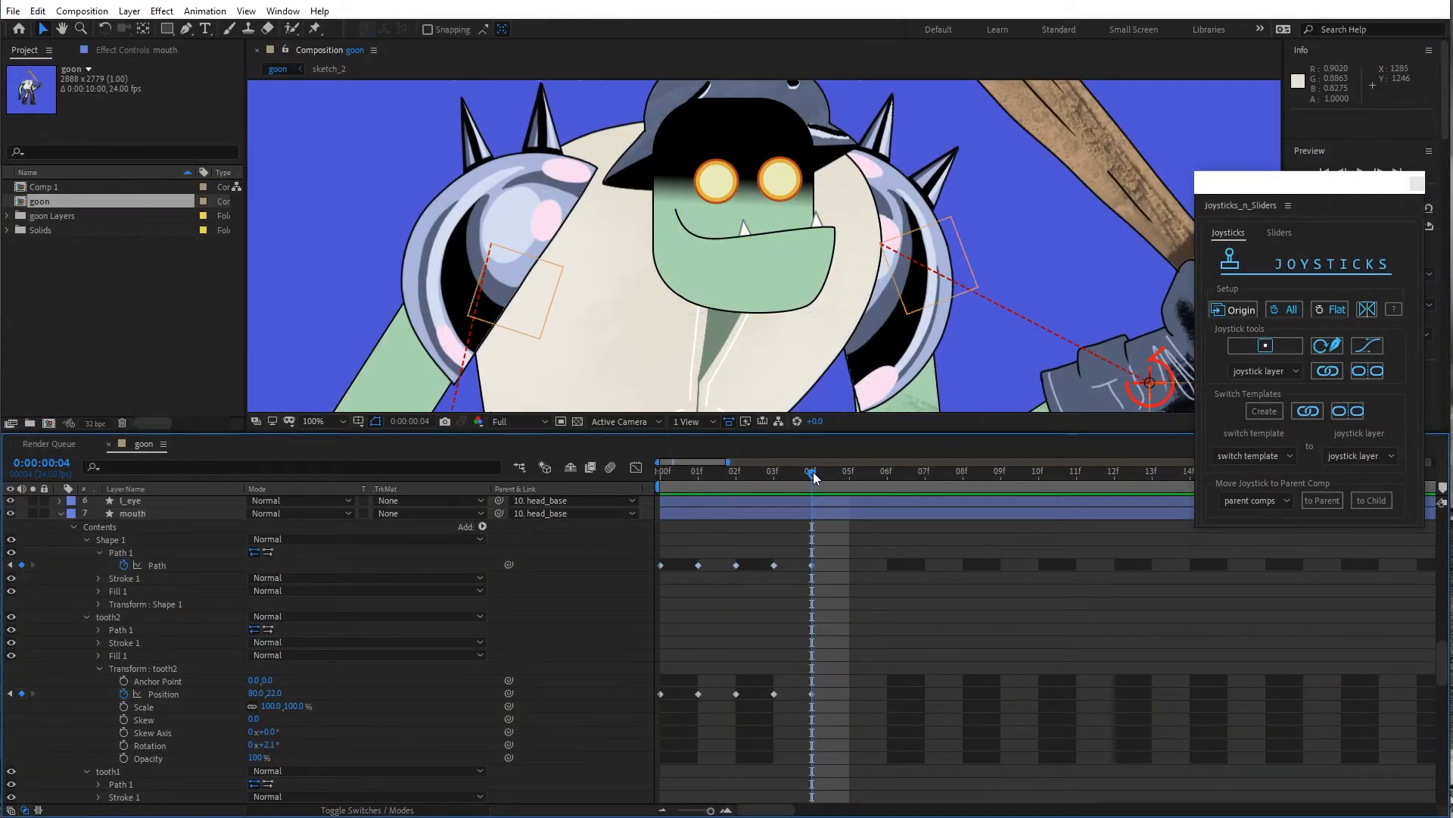
{"action": "left_click_drag", "start_coordinate": [804, 475], "coordinate": [658, 528]}
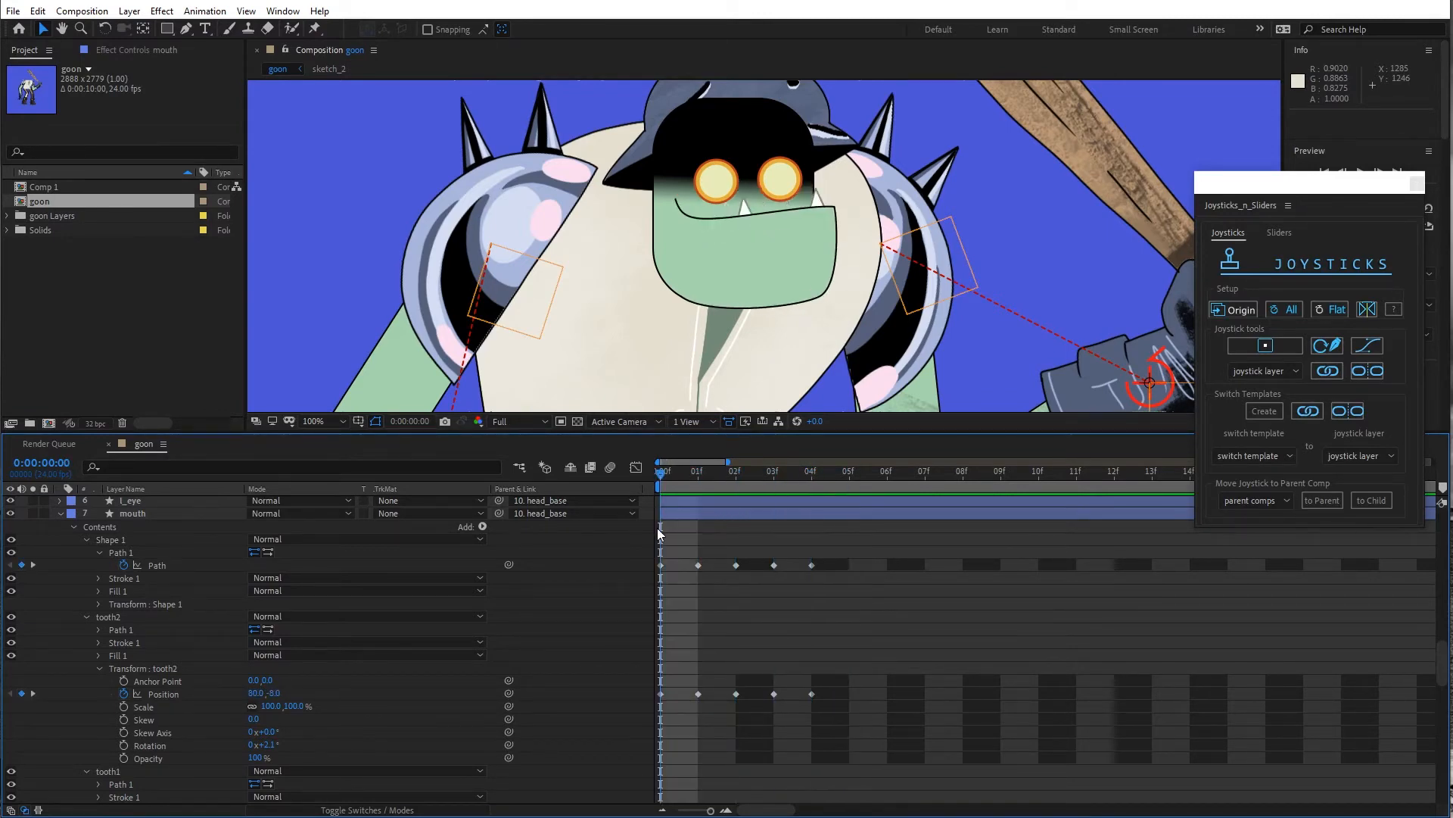
{"action": "left_click", "coordinate": [159, 515]}
{"action": "left_click_drag", "start_coordinate": [882, 559], "coordinate": [646, 724]}
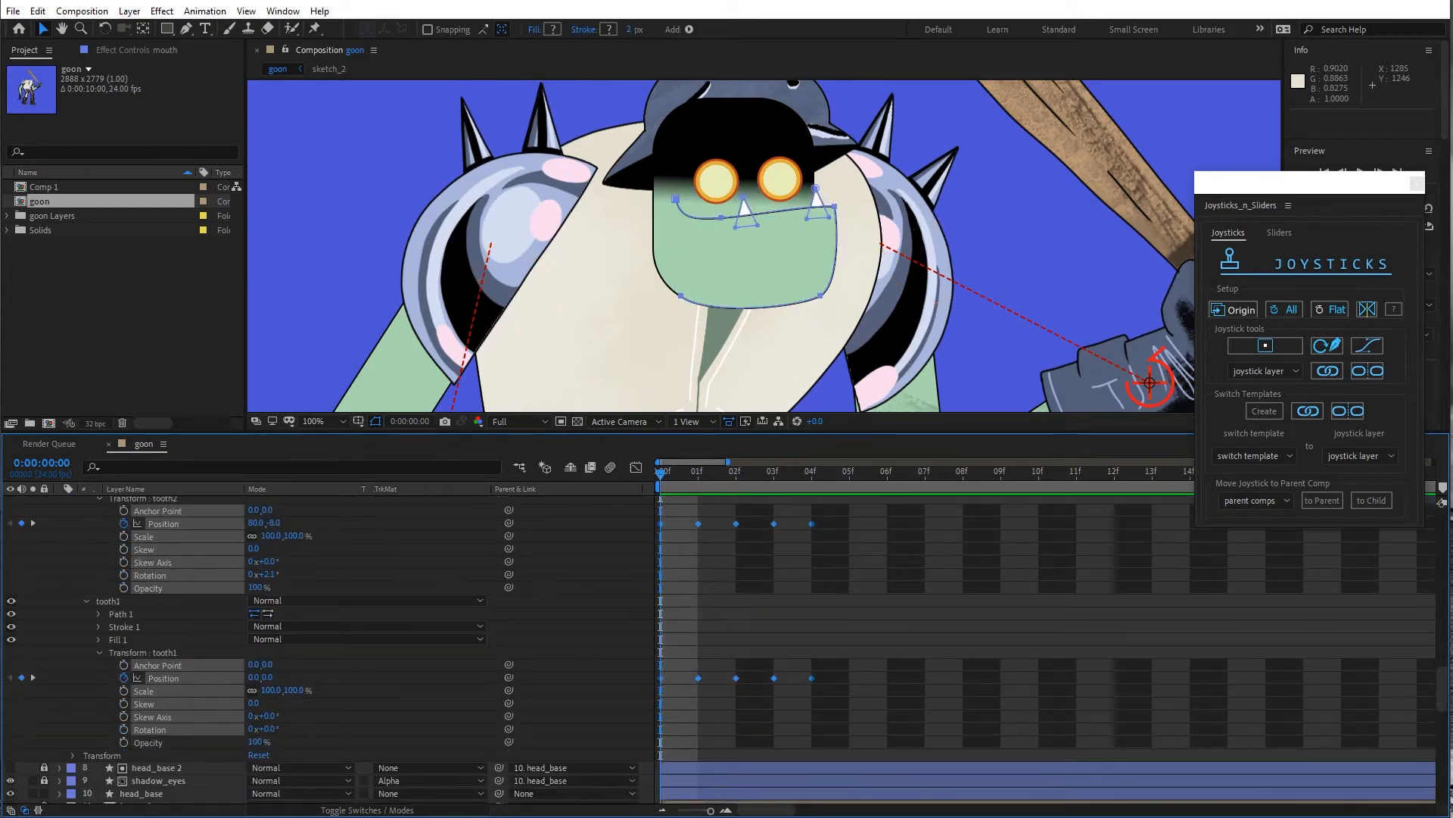
{"action": "left_click", "coordinate": [1269, 349]}
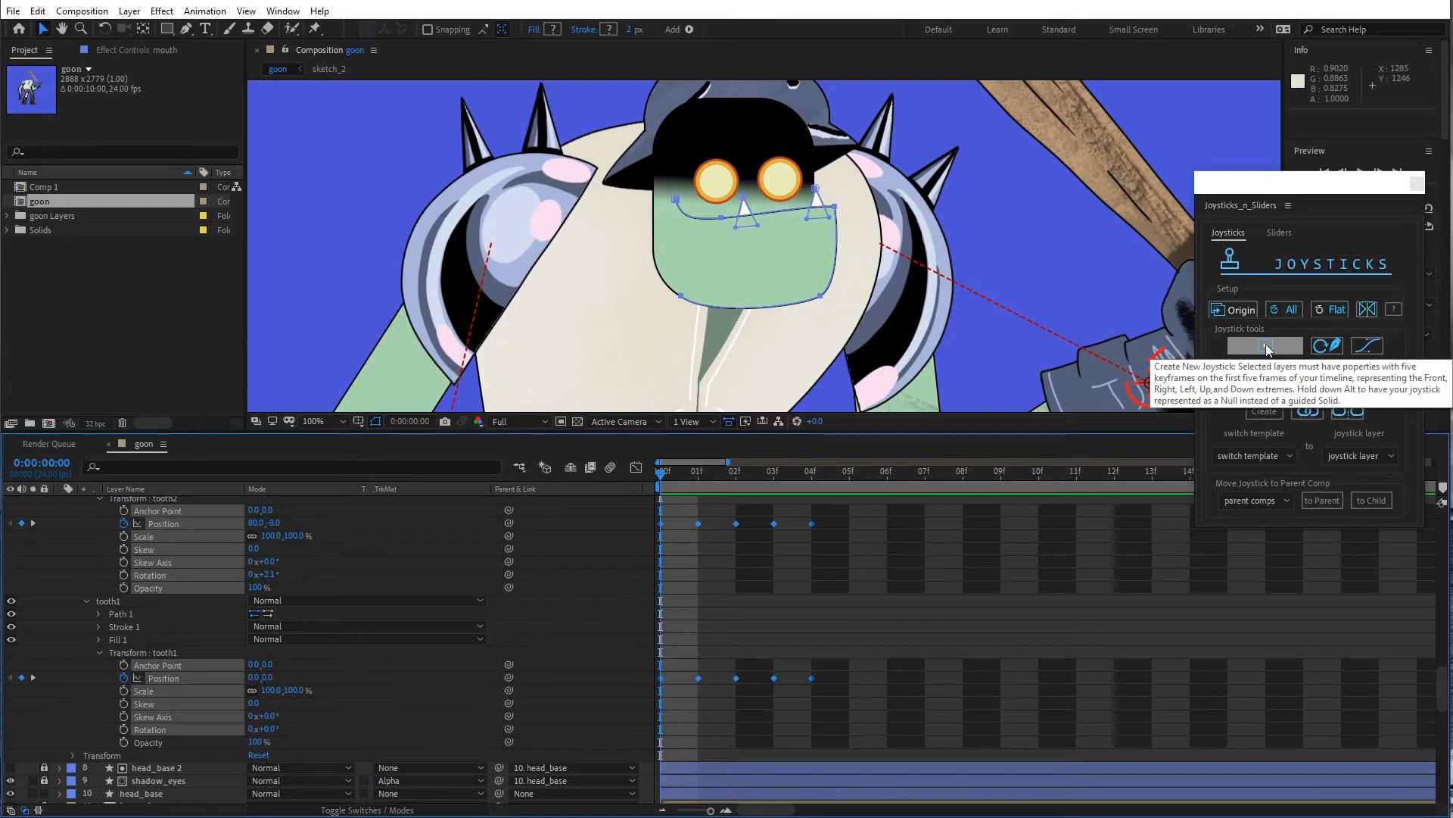
{"action": "left_click", "coordinate": [1269, 349]}
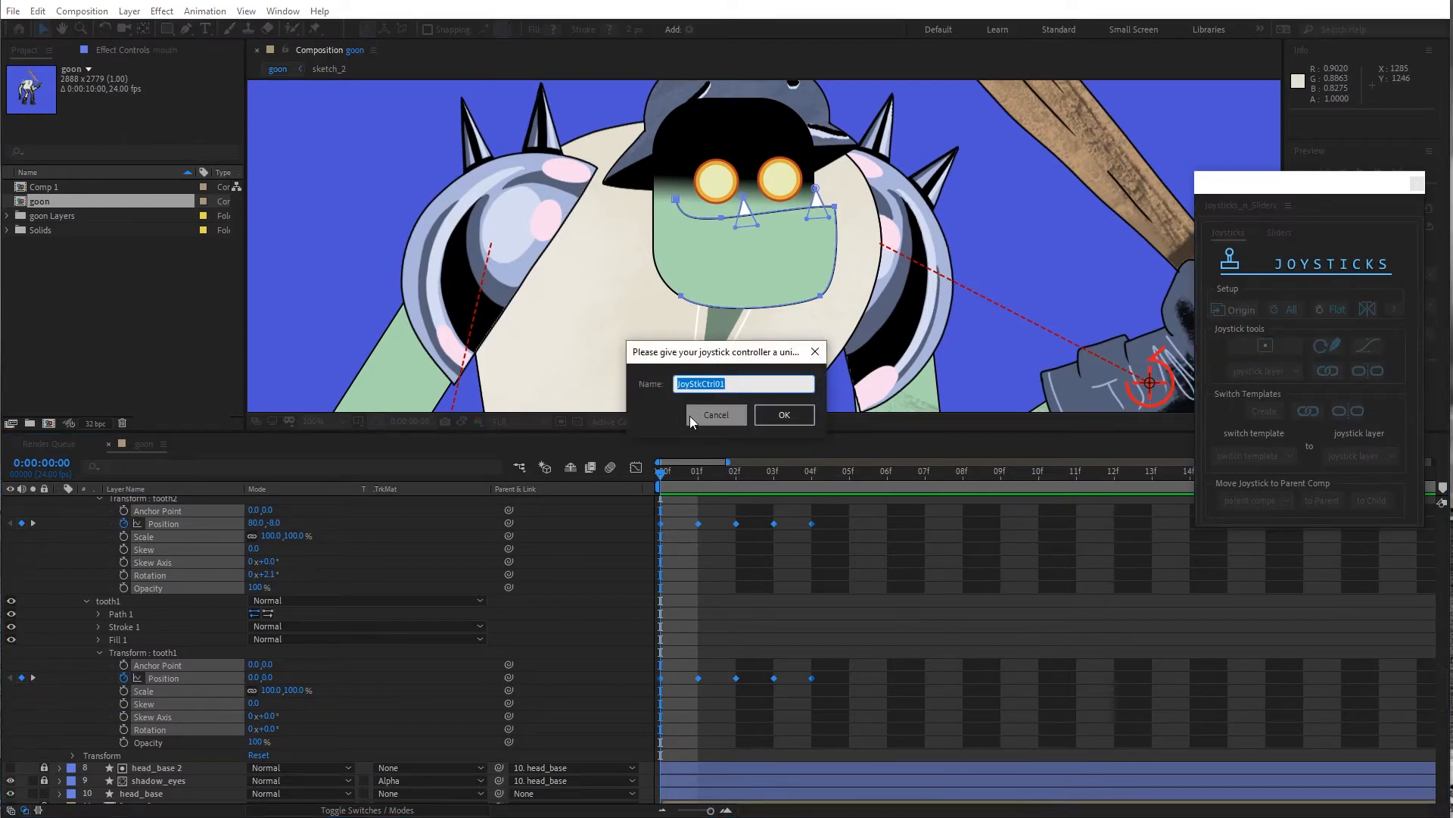
{"action": "type", "text": "mouth_controller"}
{"action": "left_click", "coordinate": [785, 414]}
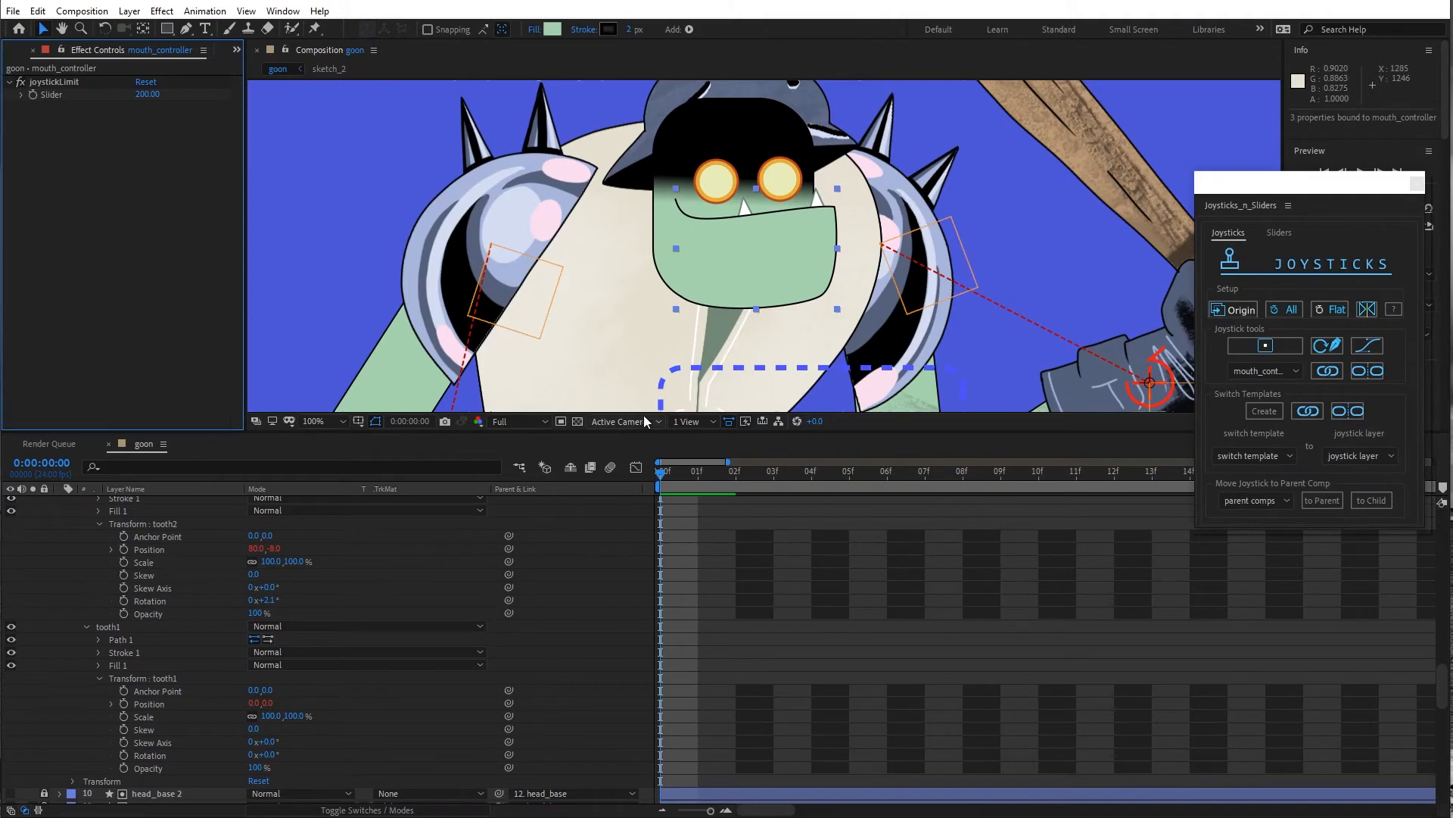
Move the mouth_controller Origin box outside the canvas beside the bat, to about 3200, 721.5
{"action": "scroll", "coordinate": [533, 289], "scroll_direction": "down", "scroll_amount": 1}
{"action": "scroll", "coordinate": [784, 329], "scroll_direction": "down", "scroll_amount": 1}
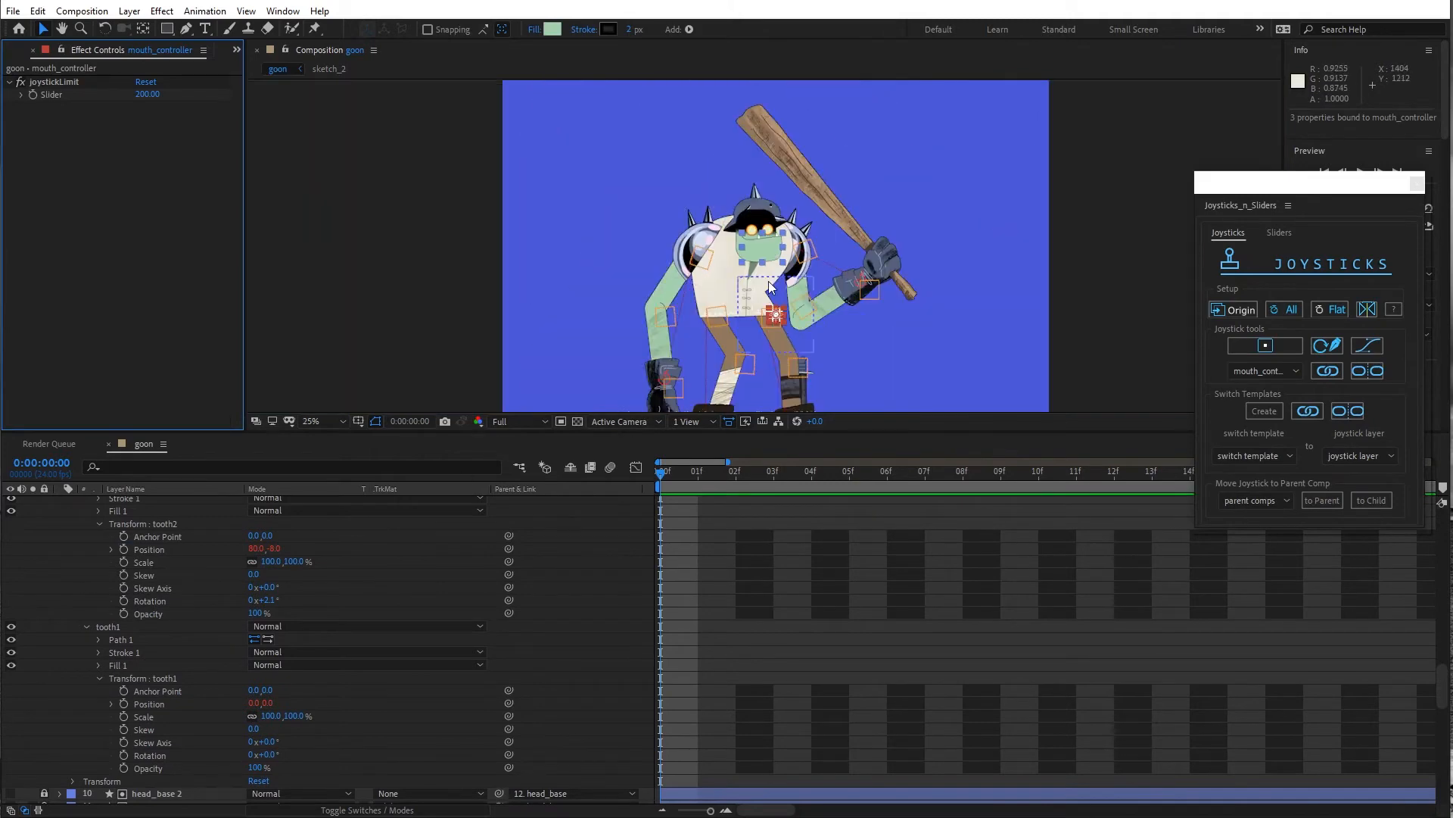
{"action": "left_click", "coordinate": [769, 280]}
{"action": "left_click_drag", "start_coordinate": [769, 280], "coordinate": [1100, 162]}
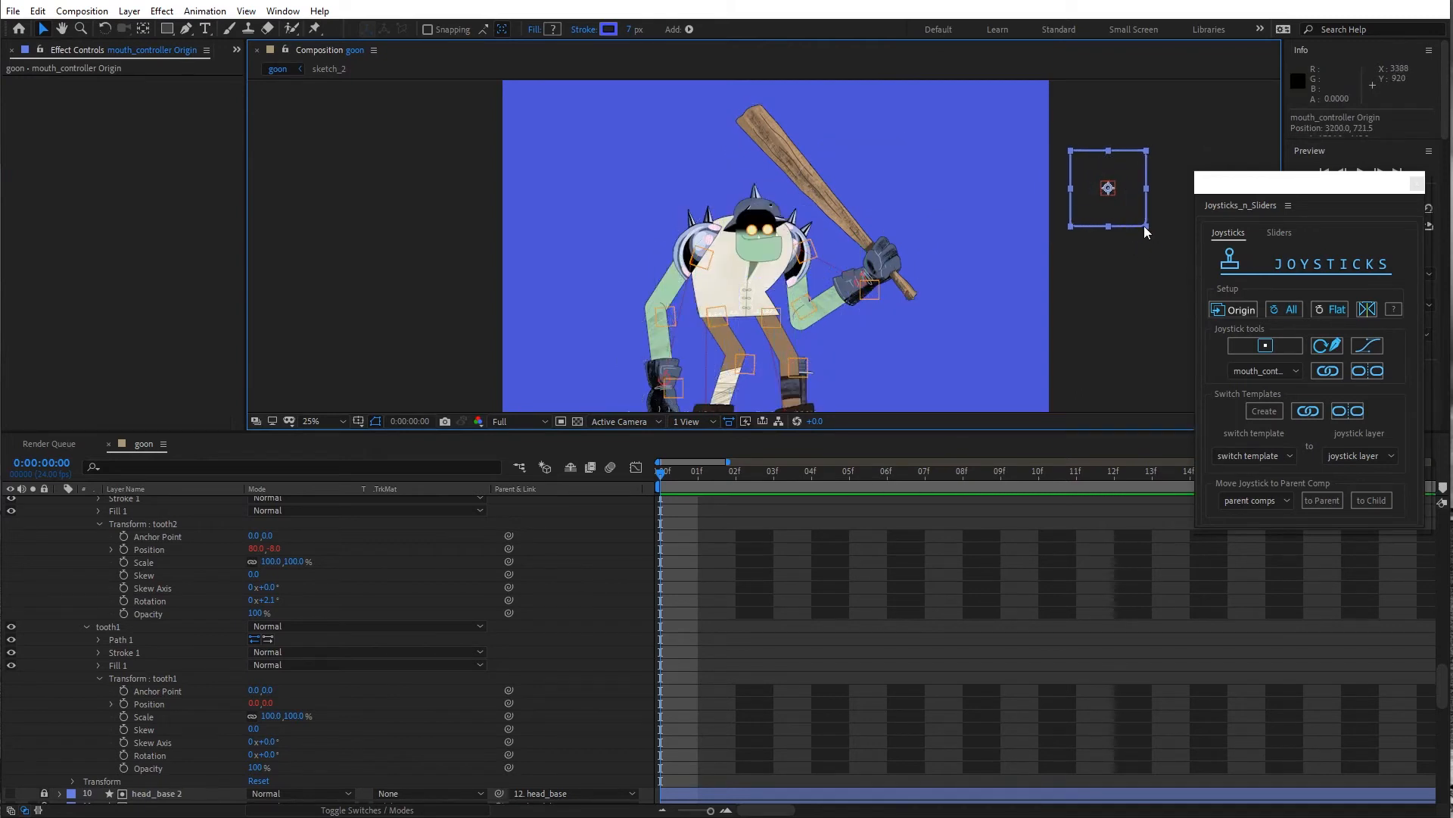
{"action": "left_click", "coordinate": [1118, 248]}
Test the mouth joystick by moving its handle up and partway back down, and undo the handle moves
{"action": "left_click", "coordinate": [1108, 188]}
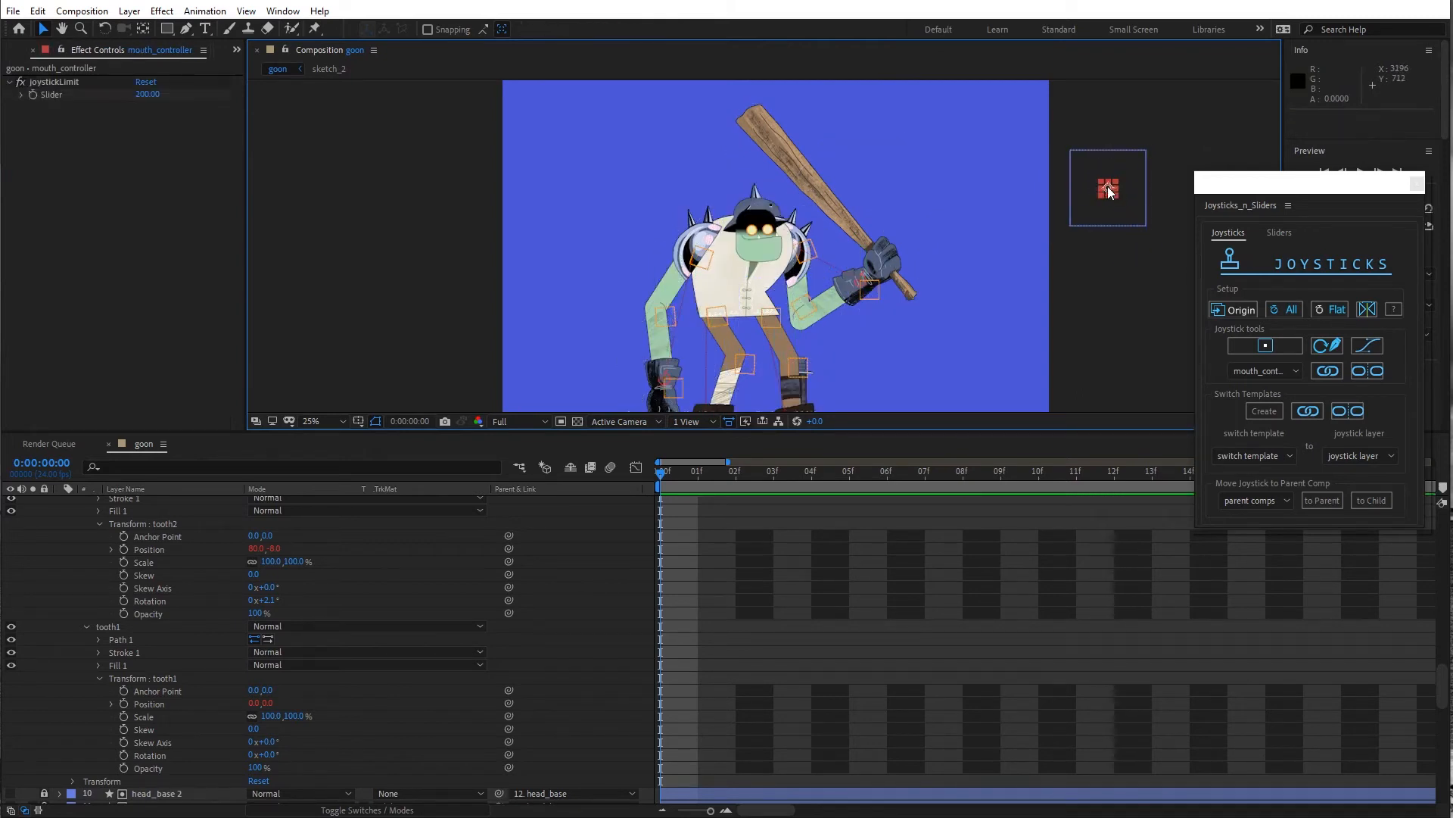
{"action": "mouse_move", "coordinate": [1107, 186]}
{"action": "left_mouse_down"}
{"action": "mouse_move", "coordinate": [1118, 216]}
{"action": "mouse_move", "coordinate": [1137, 206]}
{"action": "mouse_move", "coordinate": [1106, 182]}
{"action": "mouse_move", "coordinate": [1087, 227]}
{"action": "mouse_move", "coordinate": [1114, 181]}
{"action": "mouse_move", "coordinate": [1107, 163]}
{"action": "left_mouse_up"}
{"action": "scroll", "coordinate": [836, 263], "scroll_direction": "up", "scroll_amount": 3}
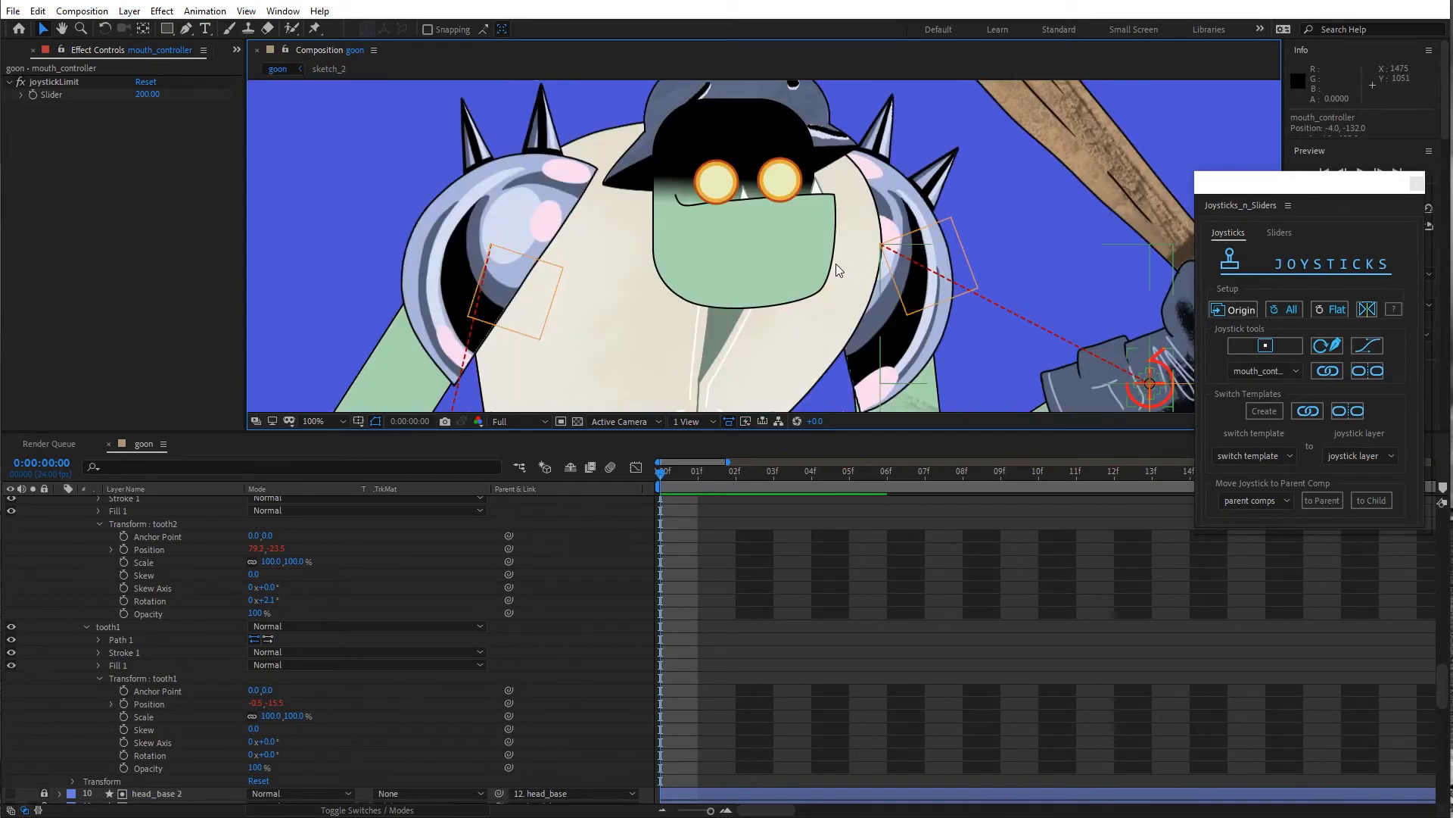
{"action": "scroll", "coordinate": [835, 263], "scroll_direction": "down", "scroll_amount": 2}
{"action": "scroll", "coordinate": [835, 262], "scroll_direction": "down", "scroll_amount": 2}
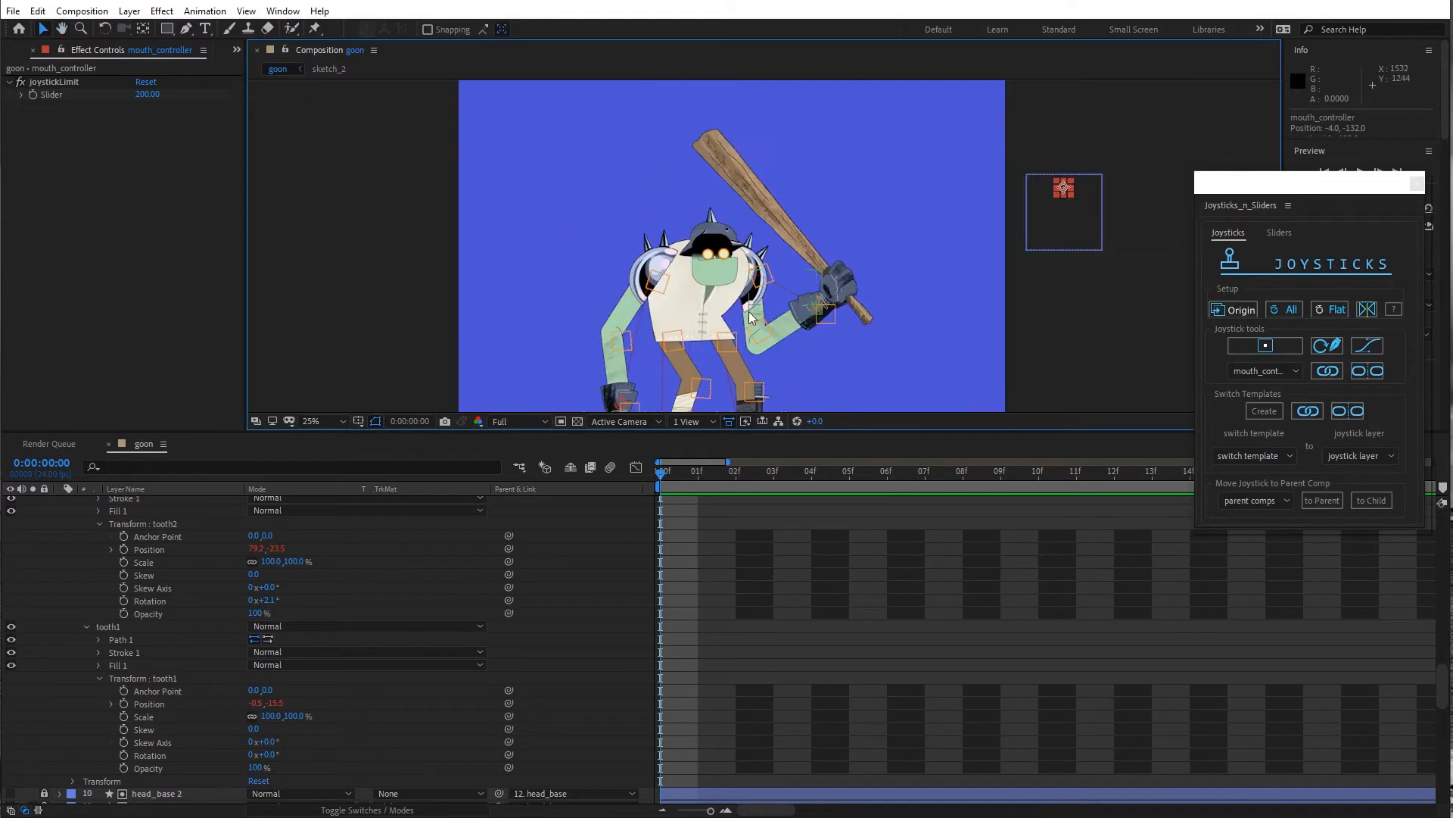
{"action": "mouse_move", "coordinate": [1067, 187]}
{"action": "left_mouse_down"}
{"action": "mouse_move", "coordinate": [1054, 227]}
{"action": "mouse_move", "coordinate": [1052, 203]}
{"action": "mouse_move", "coordinate": [1054, 226]}
{"action": "mouse_move", "coordinate": [1069, 207]}
{"action": "left_mouse_up"}
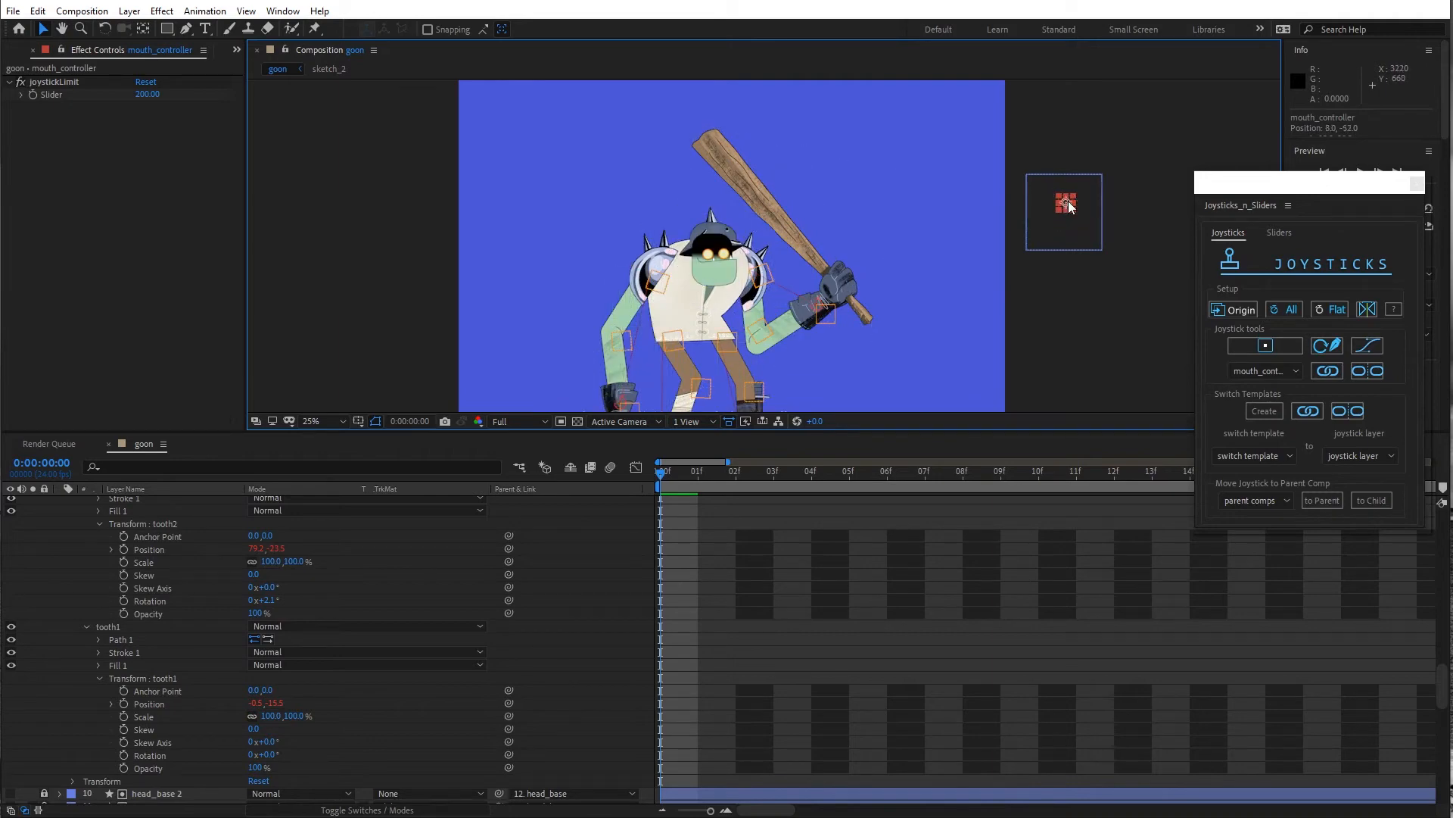
{"action": "left_click", "coordinate": [20, 15]}
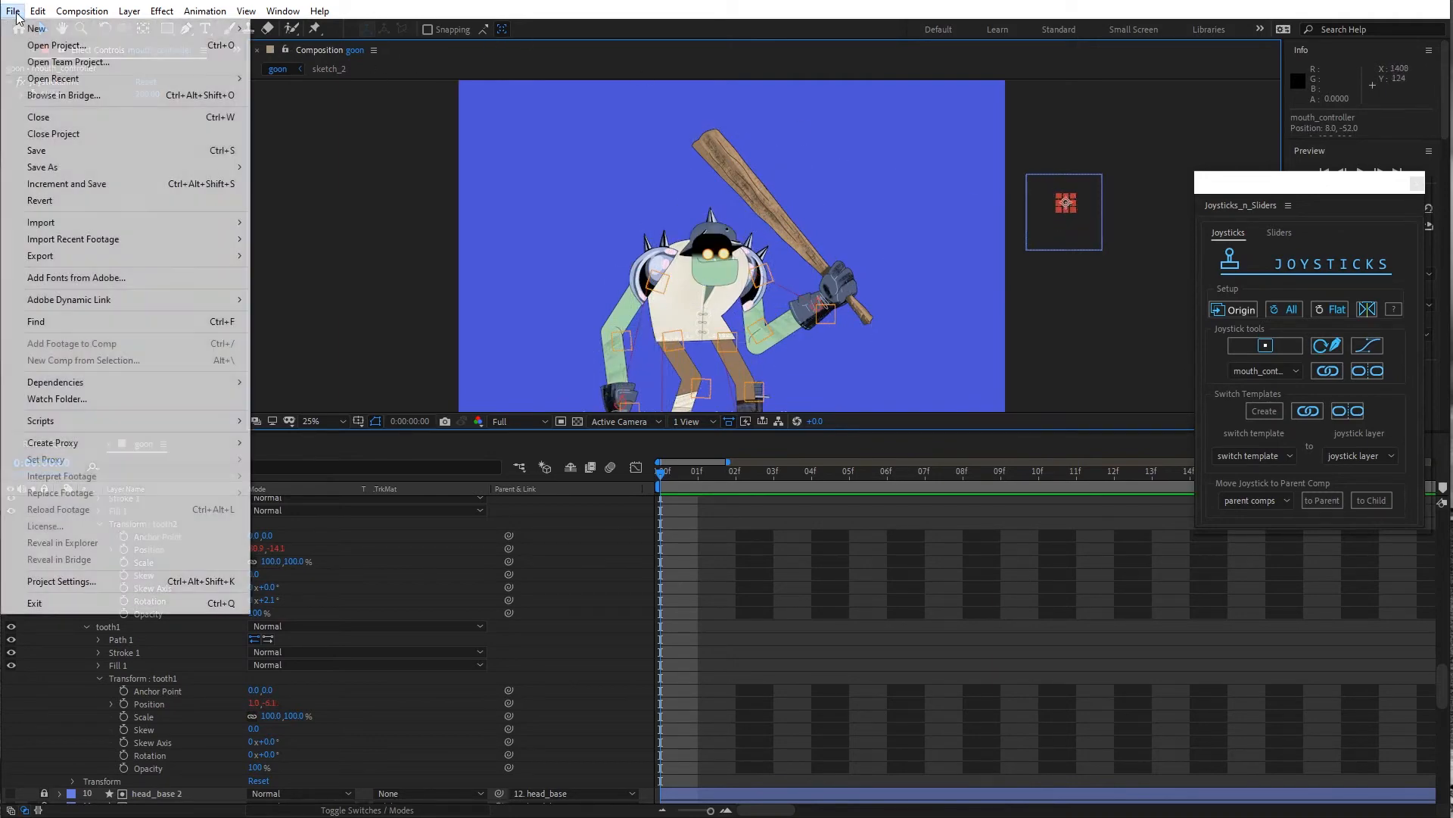
{"action": "key", "text": "Escape"}
{"action": "key", "text": "ctrl+z"}
Collapse the mouth layer's properties and move the layer above r_eye in the layer stack
{"action": "scroll", "coordinate": [94, 657], "scroll_direction": "up", "scroll_amount": 5}
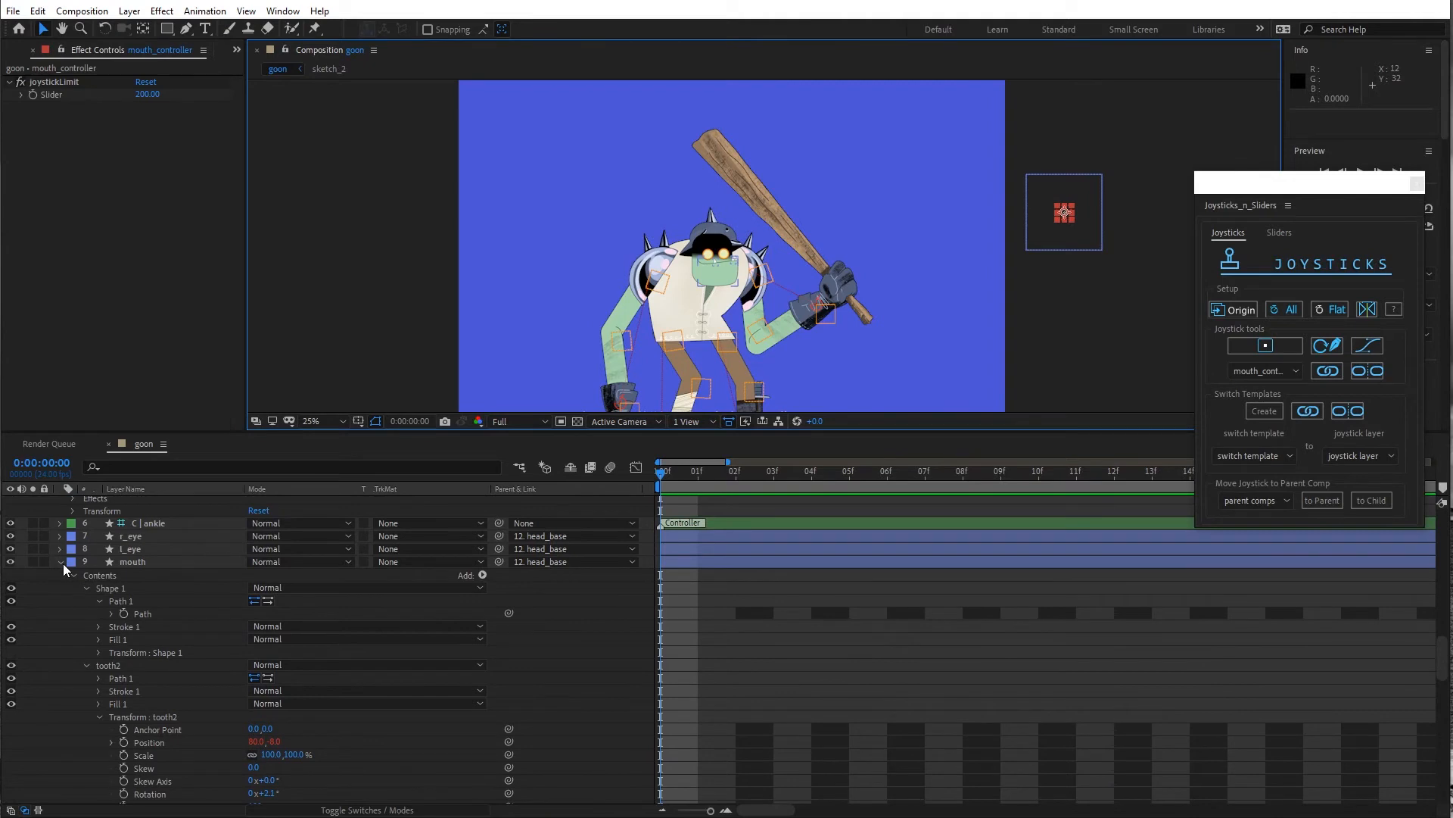
{"action": "left_click", "coordinate": [62, 563]}
{"action": "left_click", "coordinate": [142, 561]}
{"action": "left_click_drag", "start_coordinate": [142, 562], "coordinate": [144, 532]}
{"action": "scroll", "coordinate": [890, 260], "scroll_direction": "up", "scroll_amount": 1}
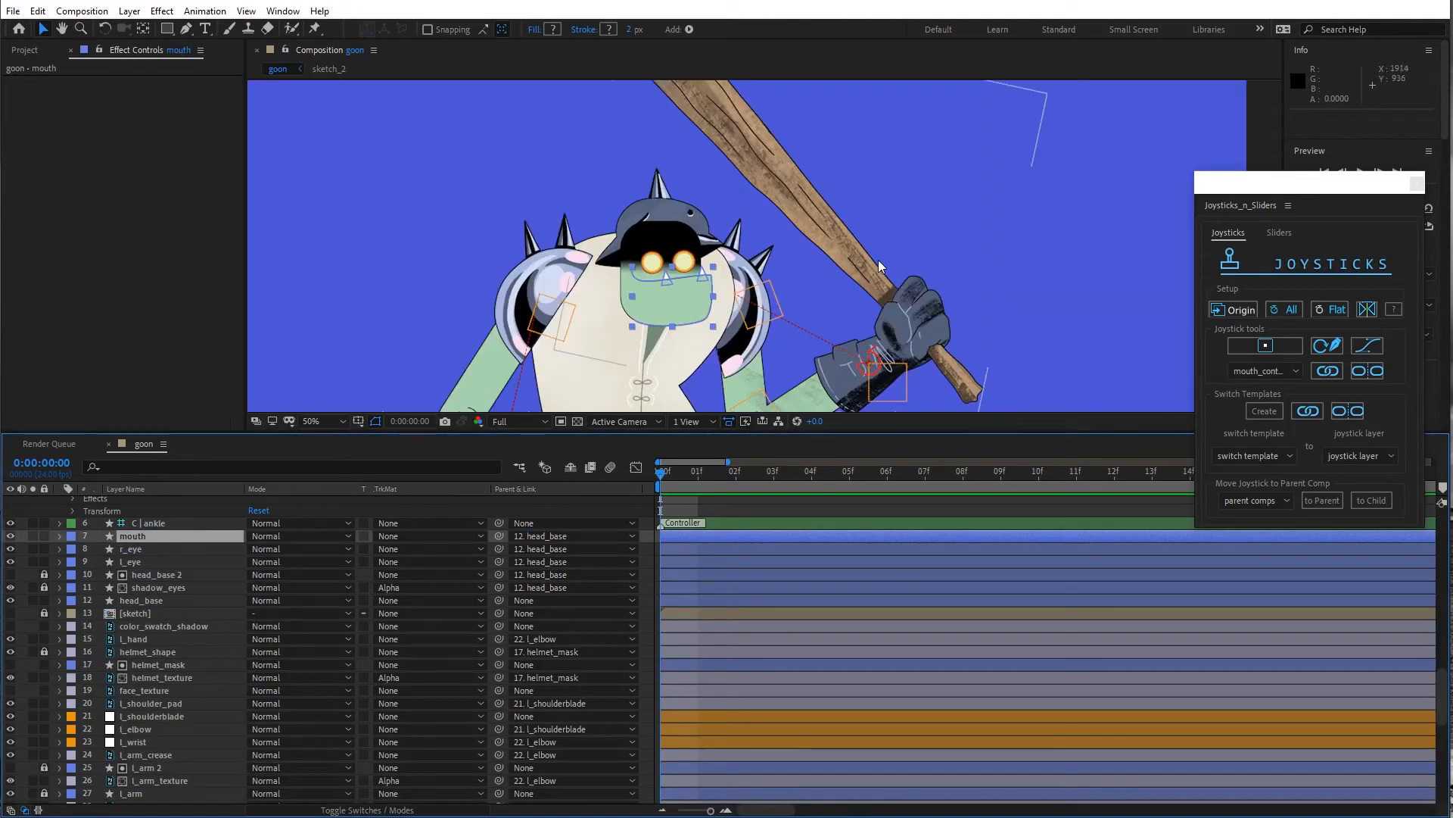
Try the mouth joystick by moving its handle to the upper-left part of its box
{"action": "scroll", "coordinate": [878, 261], "scroll_direction": "down", "scroll_amount": 2}
{"action": "left_click", "coordinate": [1064, 213]}
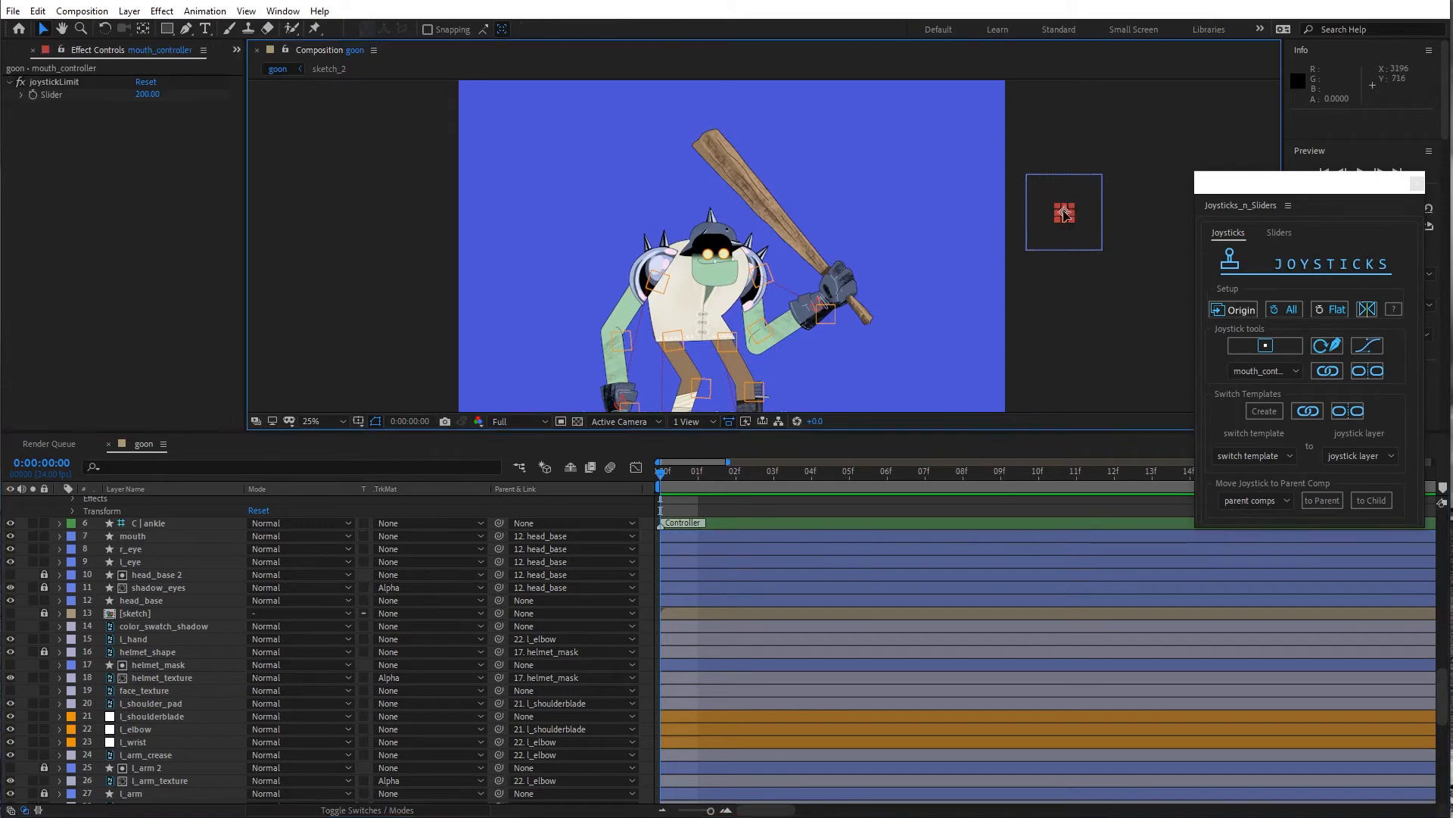
{"action": "left_click_drag", "start_coordinate": [1065, 213], "coordinate": [1056, 180]}
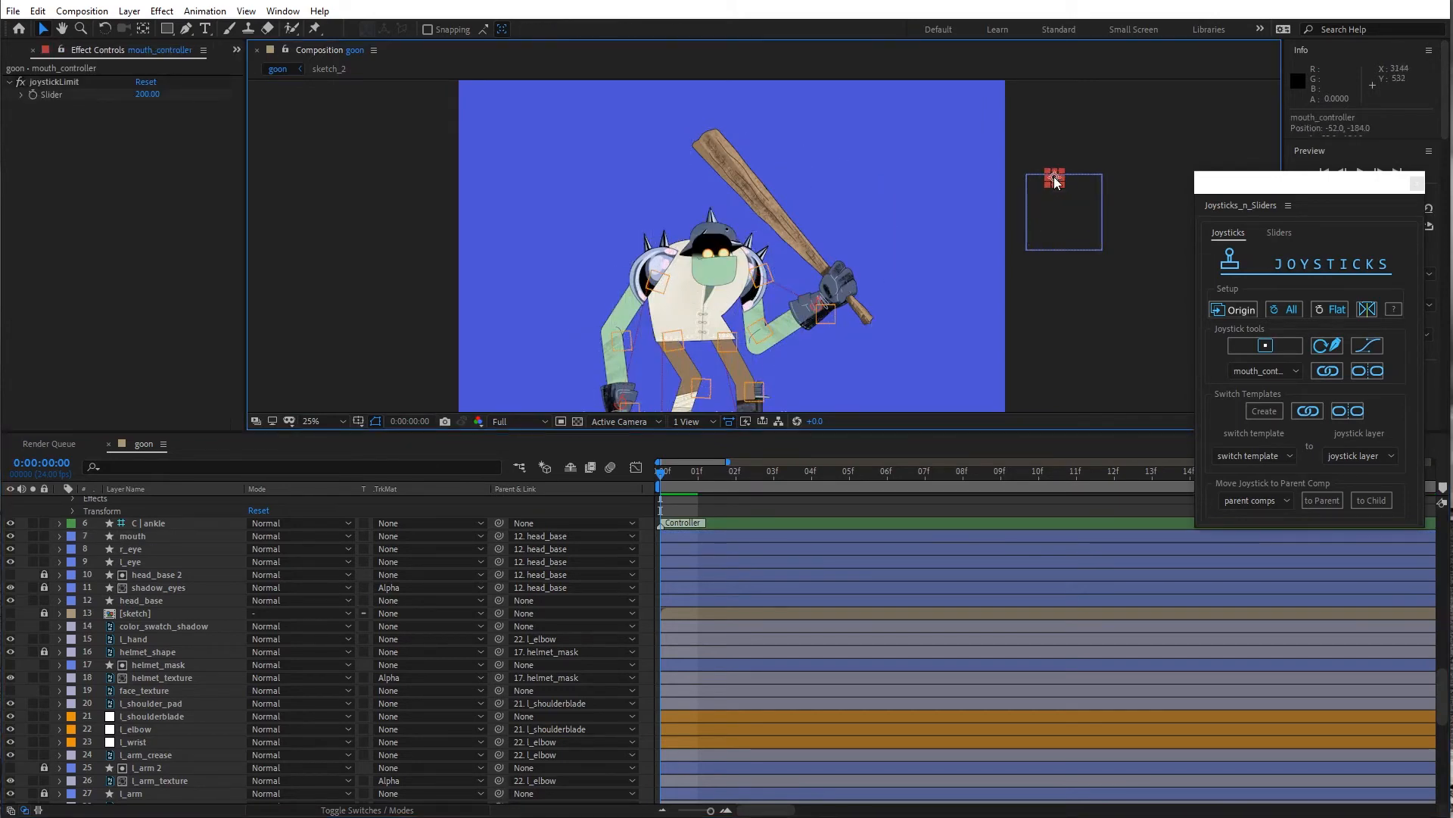
Set the composition's preview resolution to Third and frame the goon's head
{"action": "left_click", "coordinate": [534, 422]}
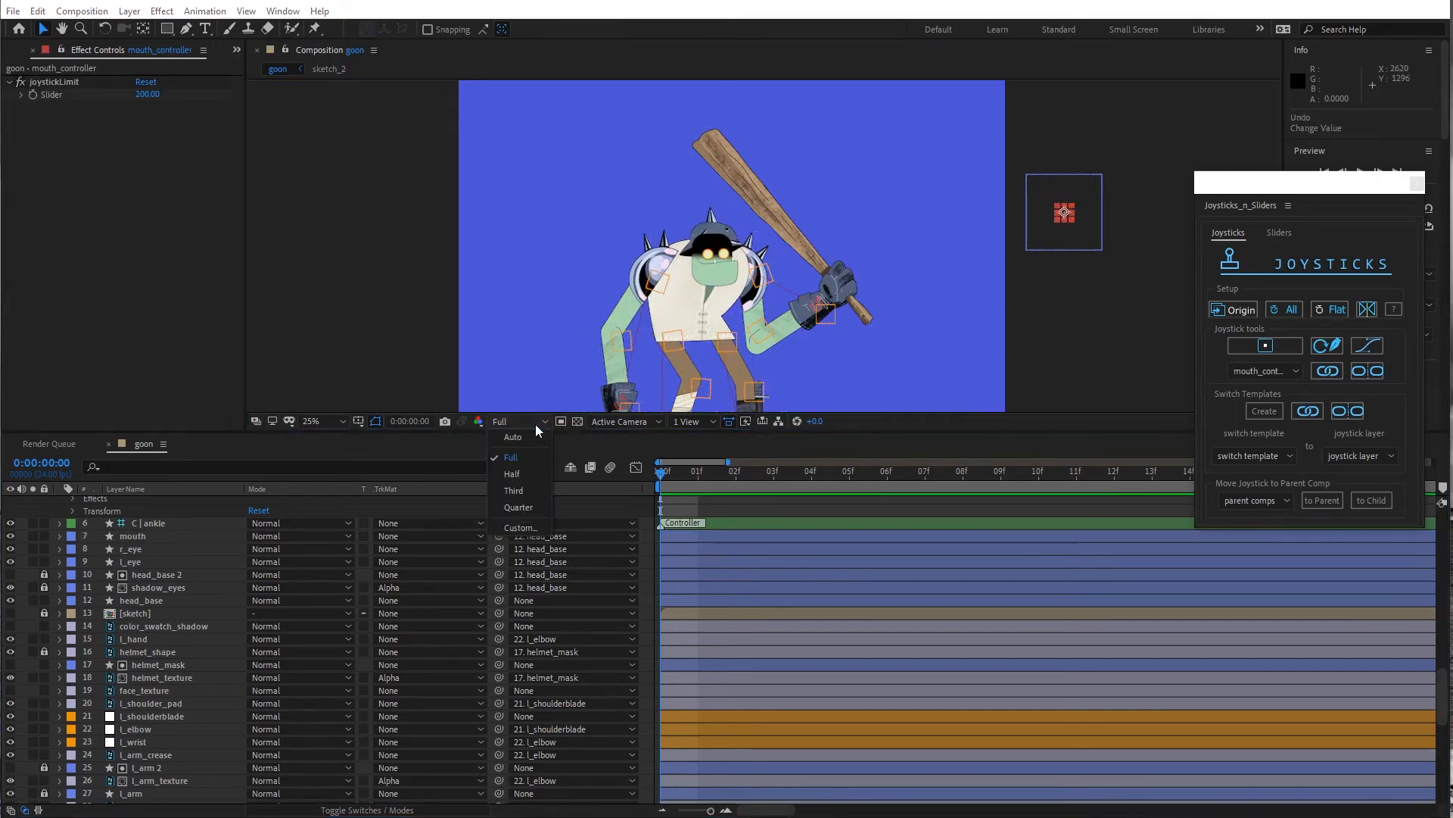
{"action": "left_click", "coordinate": [515, 492]}
{"action": "scroll", "coordinate": [712, 293], "scroll_direction": "up", "scroll_amount": 2}
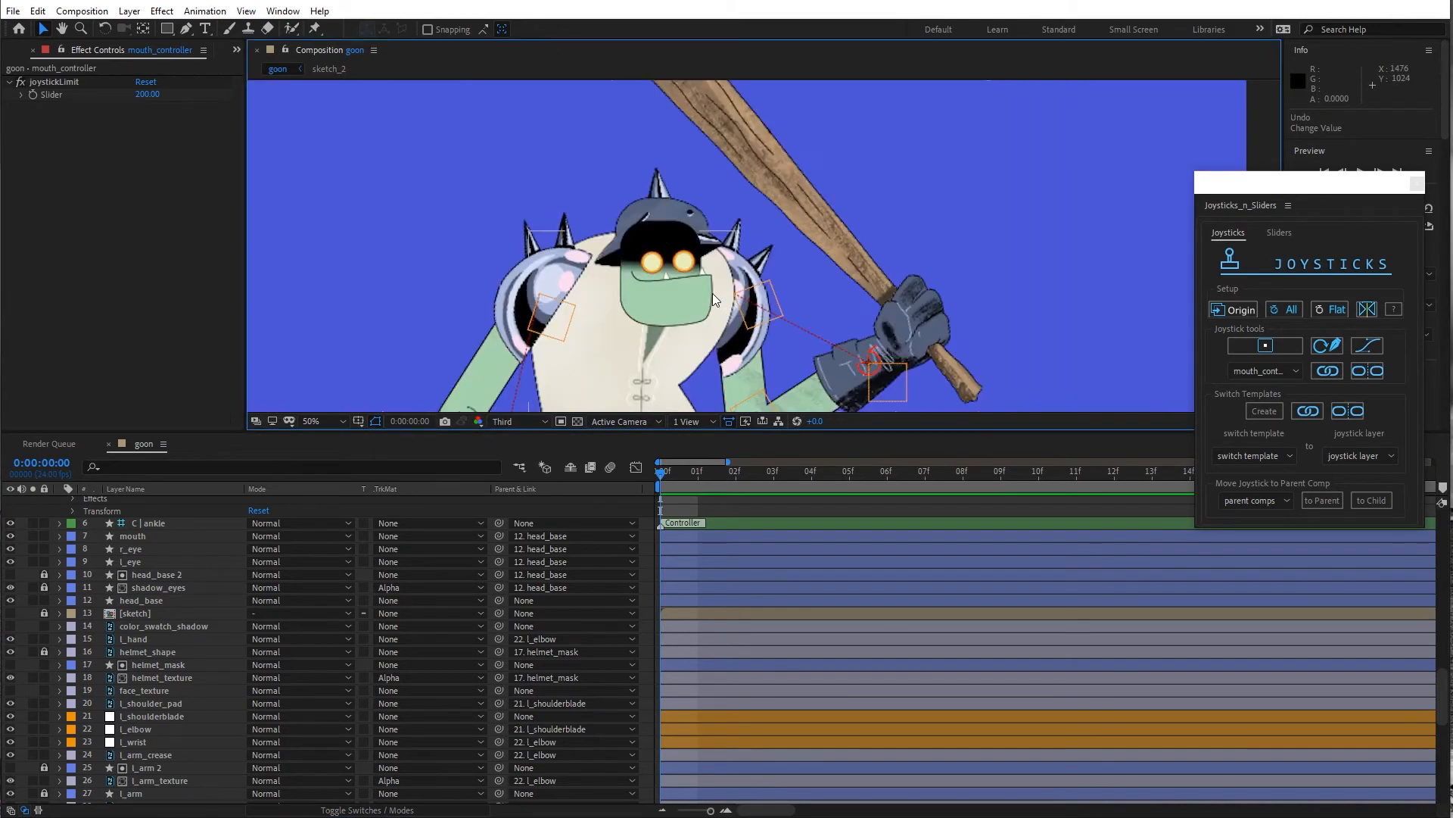
Test the mouth_controller joystick by moving it to about -120, 124 inside its box, and undo the move
{"action": "scroll", "coordinate": [785, 237], "scroll_direction": "down", "scroll_amount": 2}
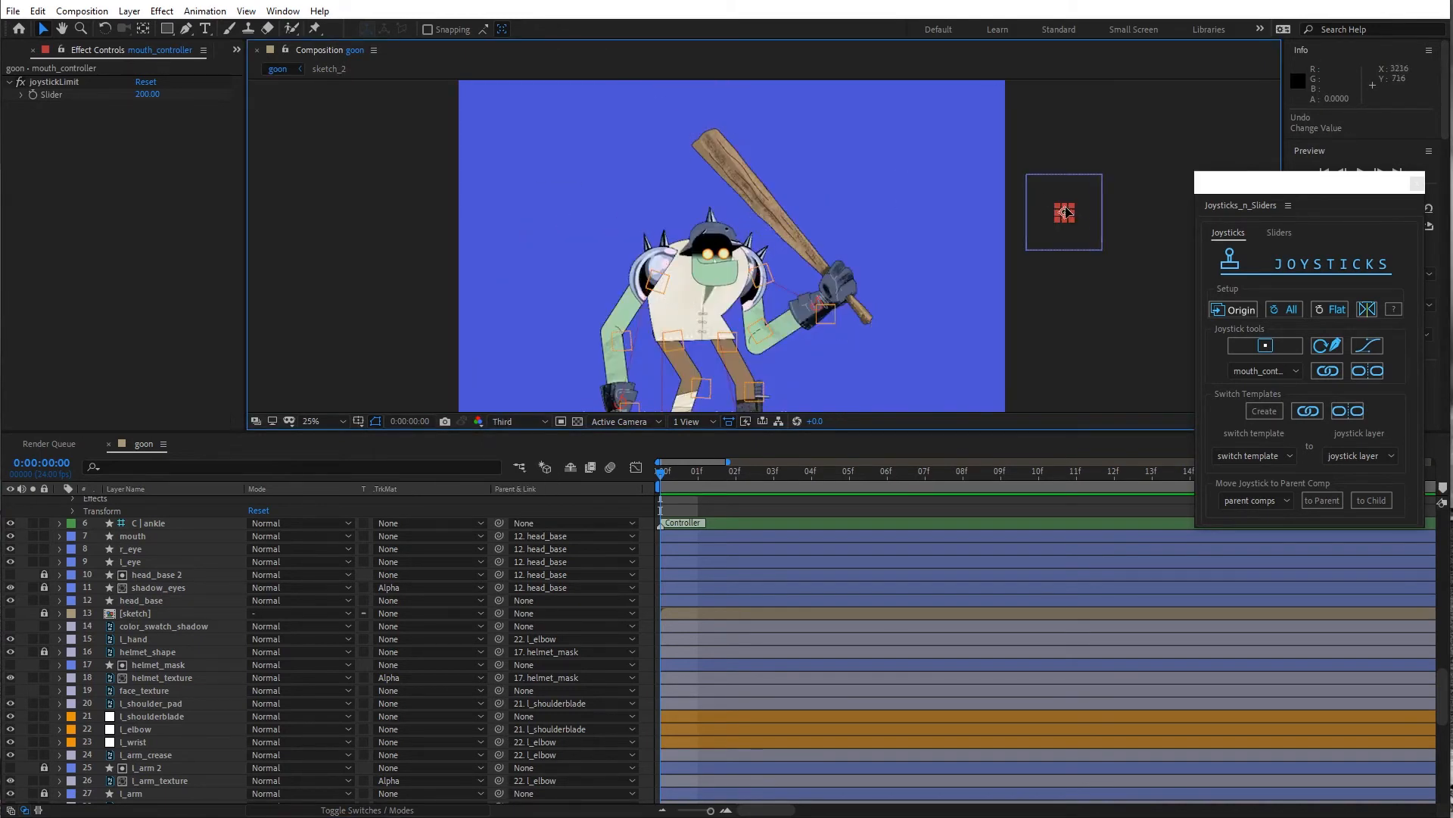
{"action": "left_click_drag", "start_coordinate": [1066, 213], "coordinate": [1044, 239]}
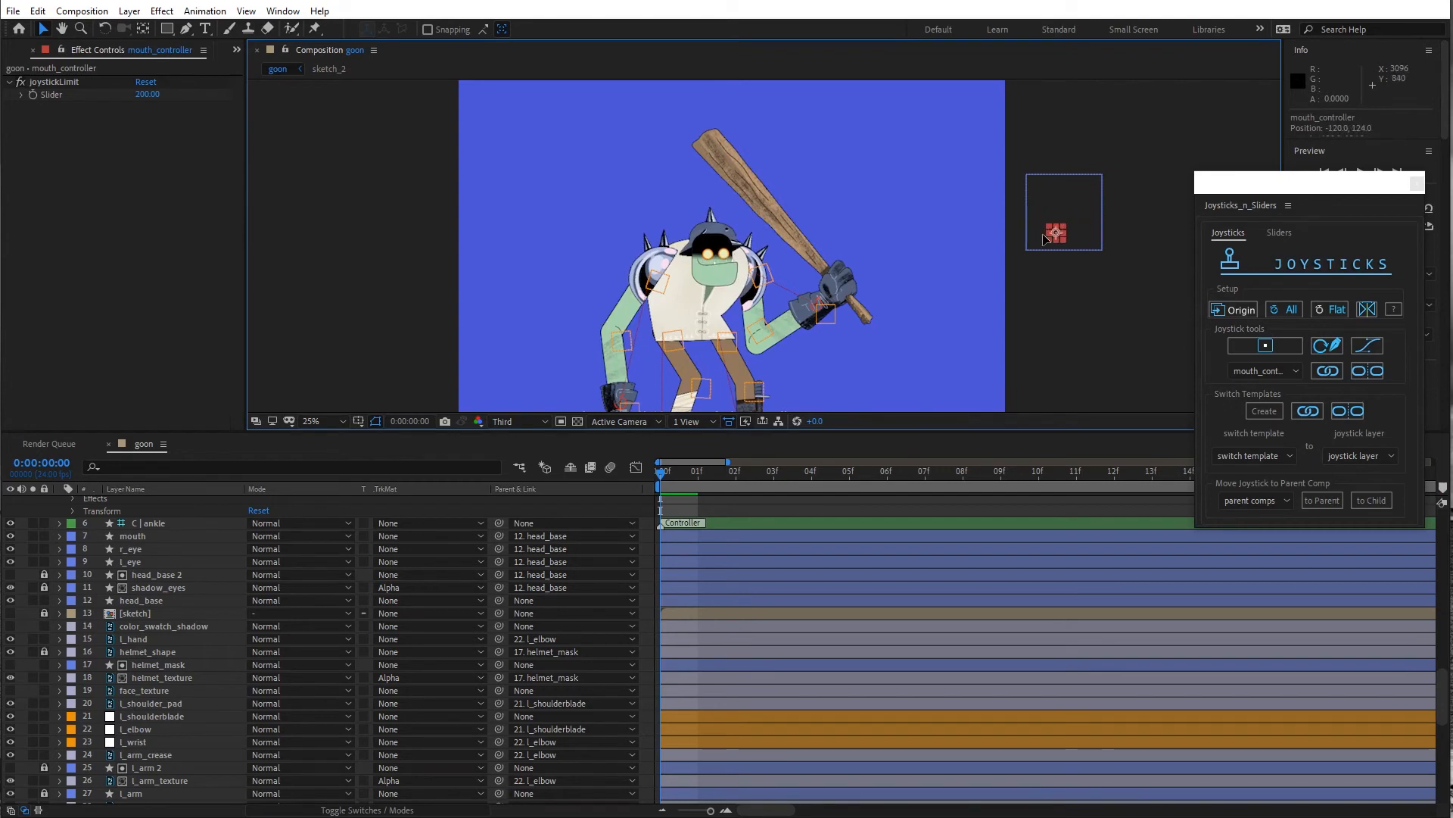
{"action": "key", "text": "ctrl+z"}
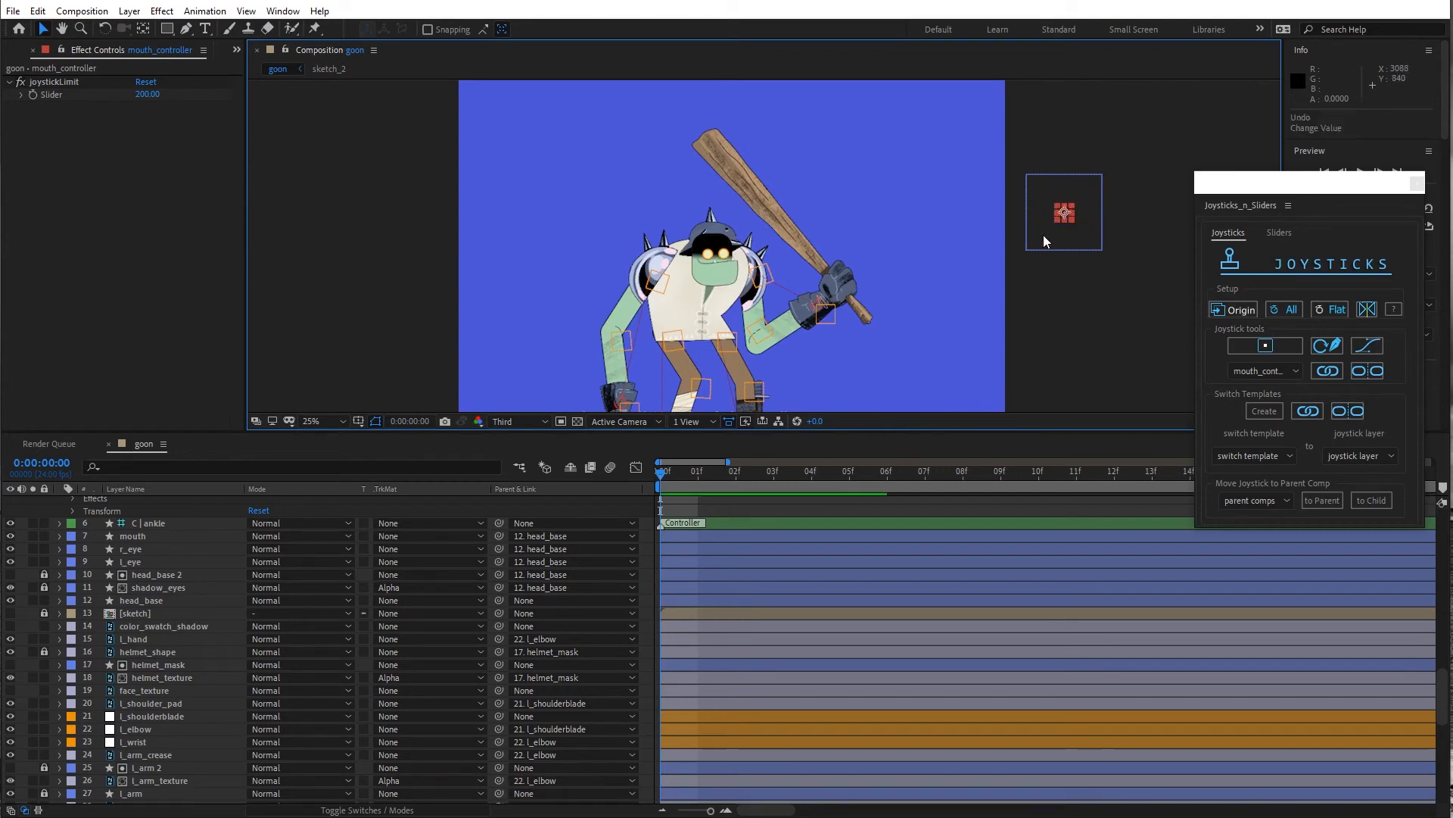
Move the head_base layer's anchor point down to the chin, offset by about -32, 106
{"action": "left_click", "coordinate": [144, 602]}
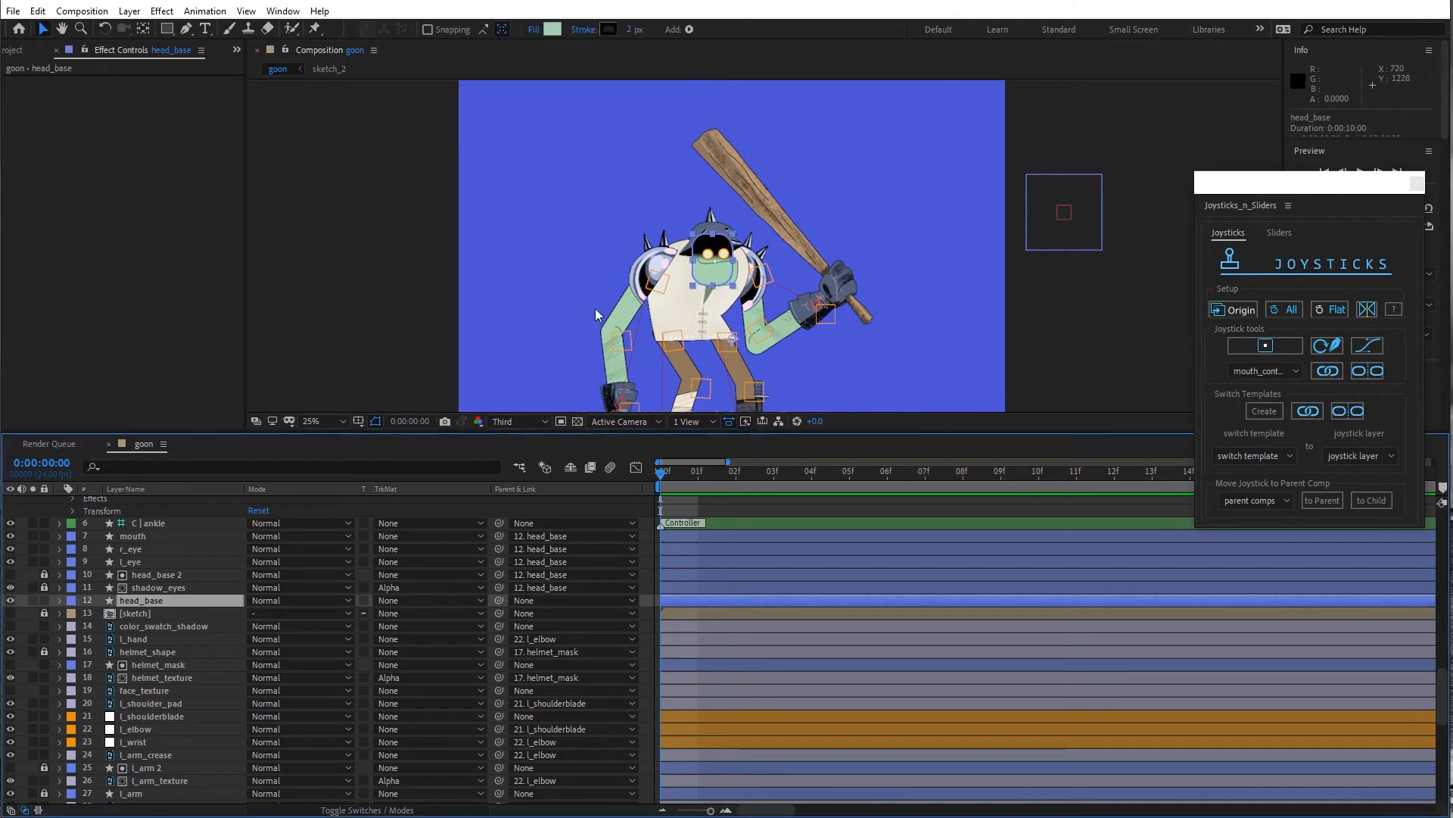
{"action": "left_click", "coordinate": [142, 28]}
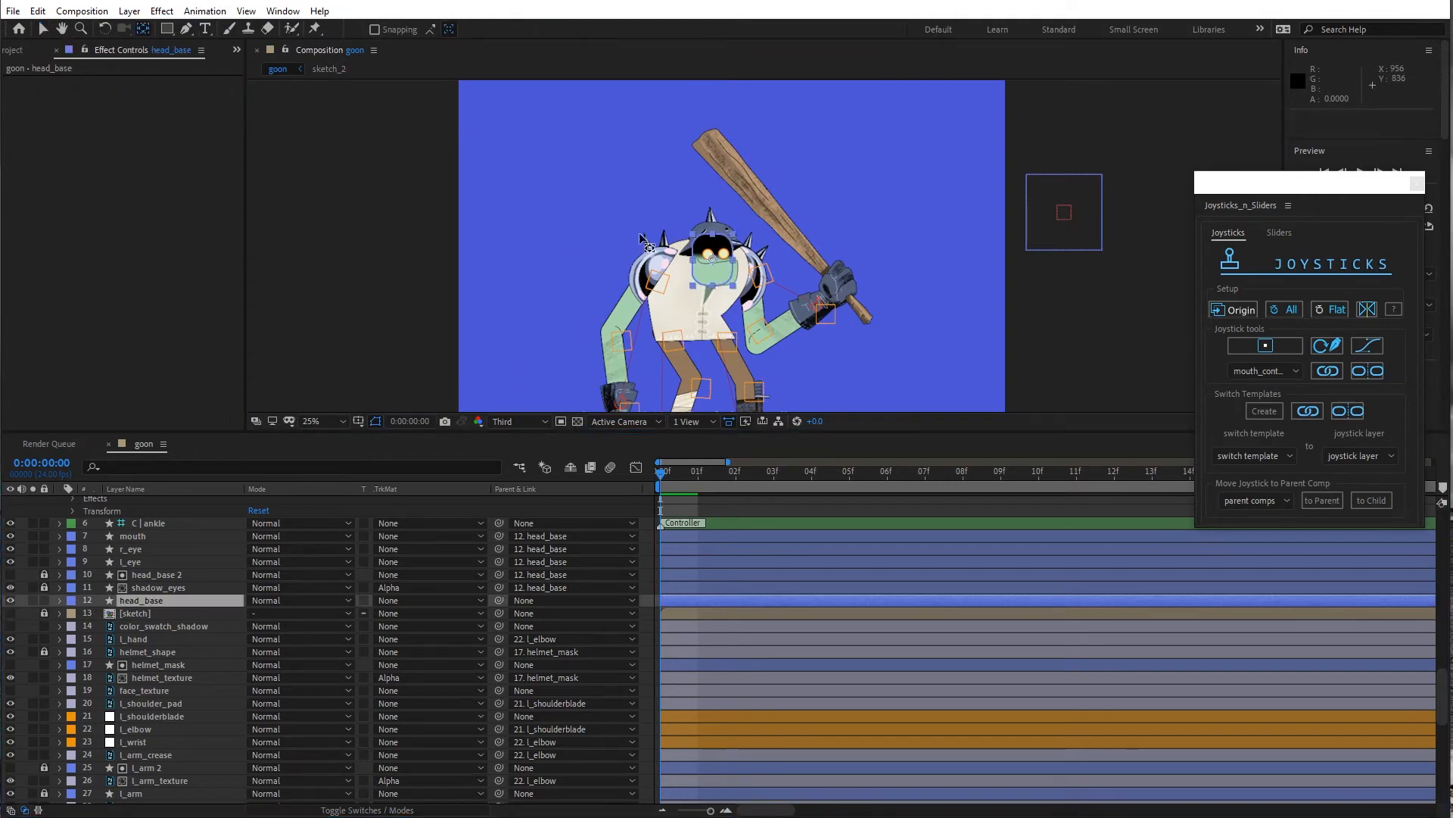
{"action": "scroll", "coordinate": [650, 250], "scroll_direction": "up", "scroll_amount": 2}
{"action": "left_click_drag", "start_coordinate": [661, 271], "coordinate": [650, 312]}
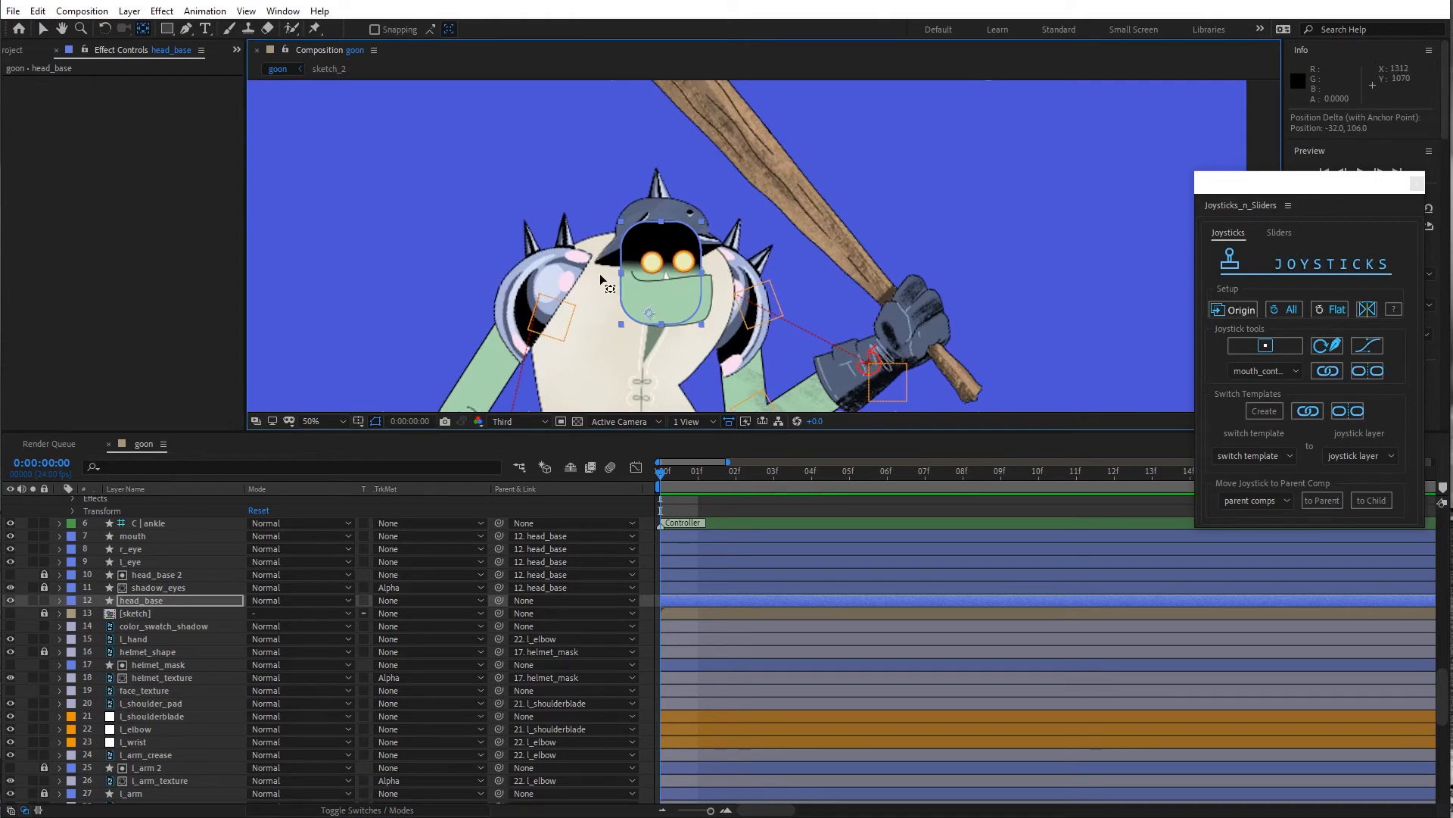
Test rotating head_base by about 20° and moving the mouth_controller joystick to about 16, -76, and undo both changes
{"action": "left_click", "coordinate": [144, 603]}
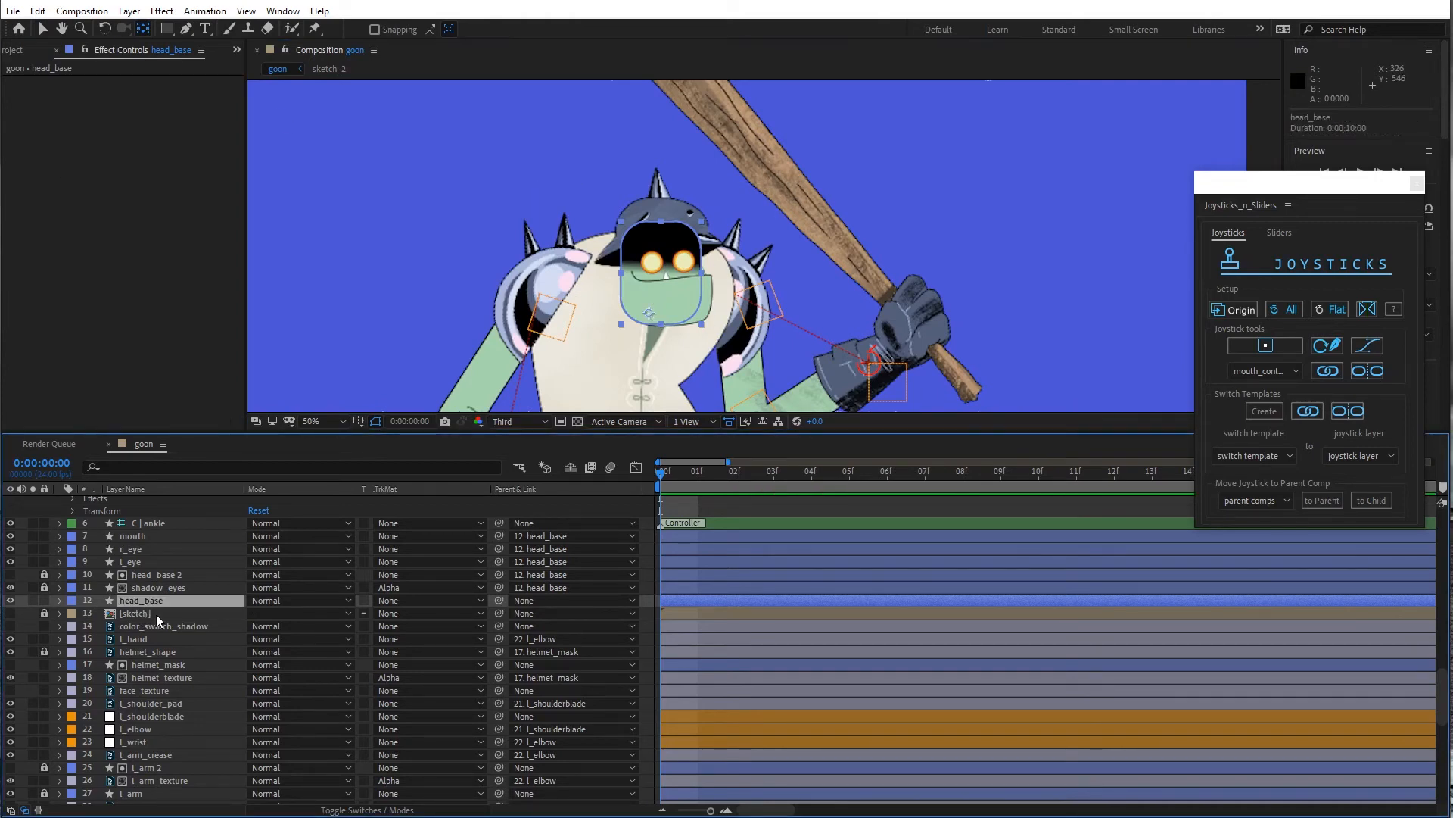
{"action": "left_click", "coordinate": [105, 29]}
{"action": "left_click_drag", "start_coordinate": [669, 256], "coordinate": [687, 266]}
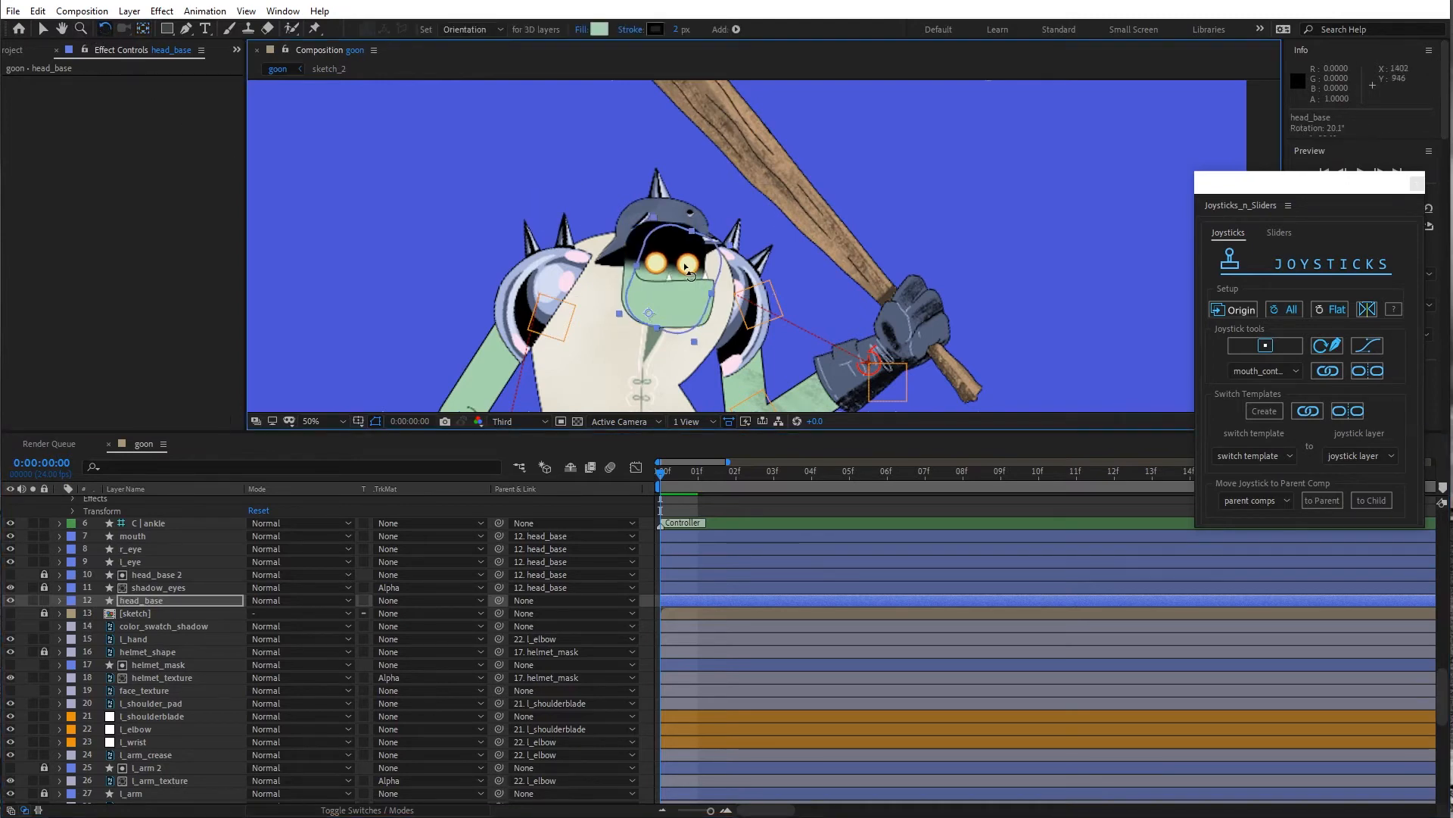
{"action": "key", "text": "comma"}
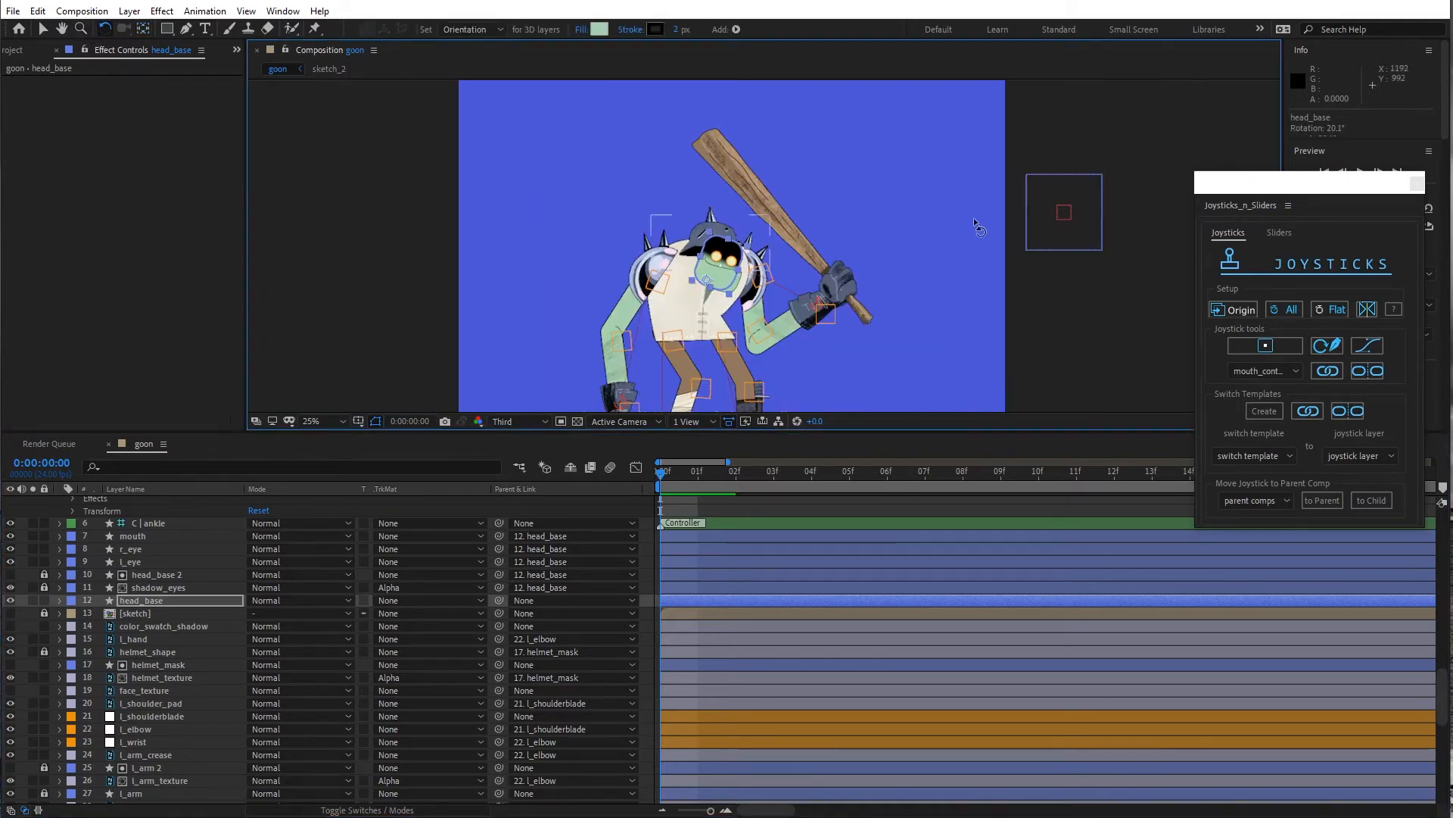
{"action": "key", "text": "v"}
{"action": "mouse_move", "coordinate": [1064, 217]}
{"action": "left_mouse_down"}
{"action": "mouse_move", "coordinate": [1067, 240]}
{"action": "mouse_move", "coordinate": [1068, 201]}
{"action": "left_mouse_up"}
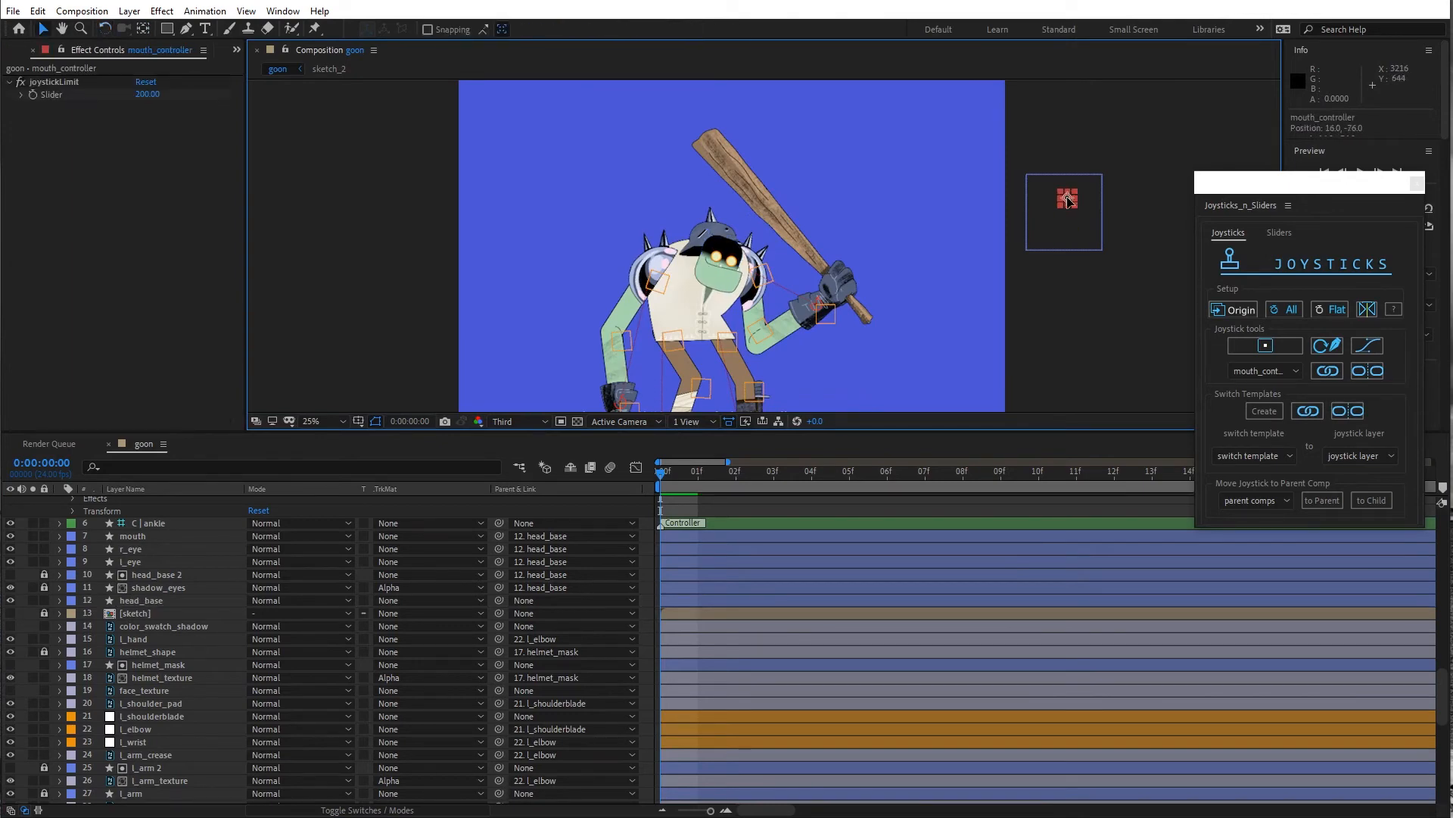
{"action": "key", "text": "ctrl+z"}
{"action": "key", "text": "ctrl+z"}
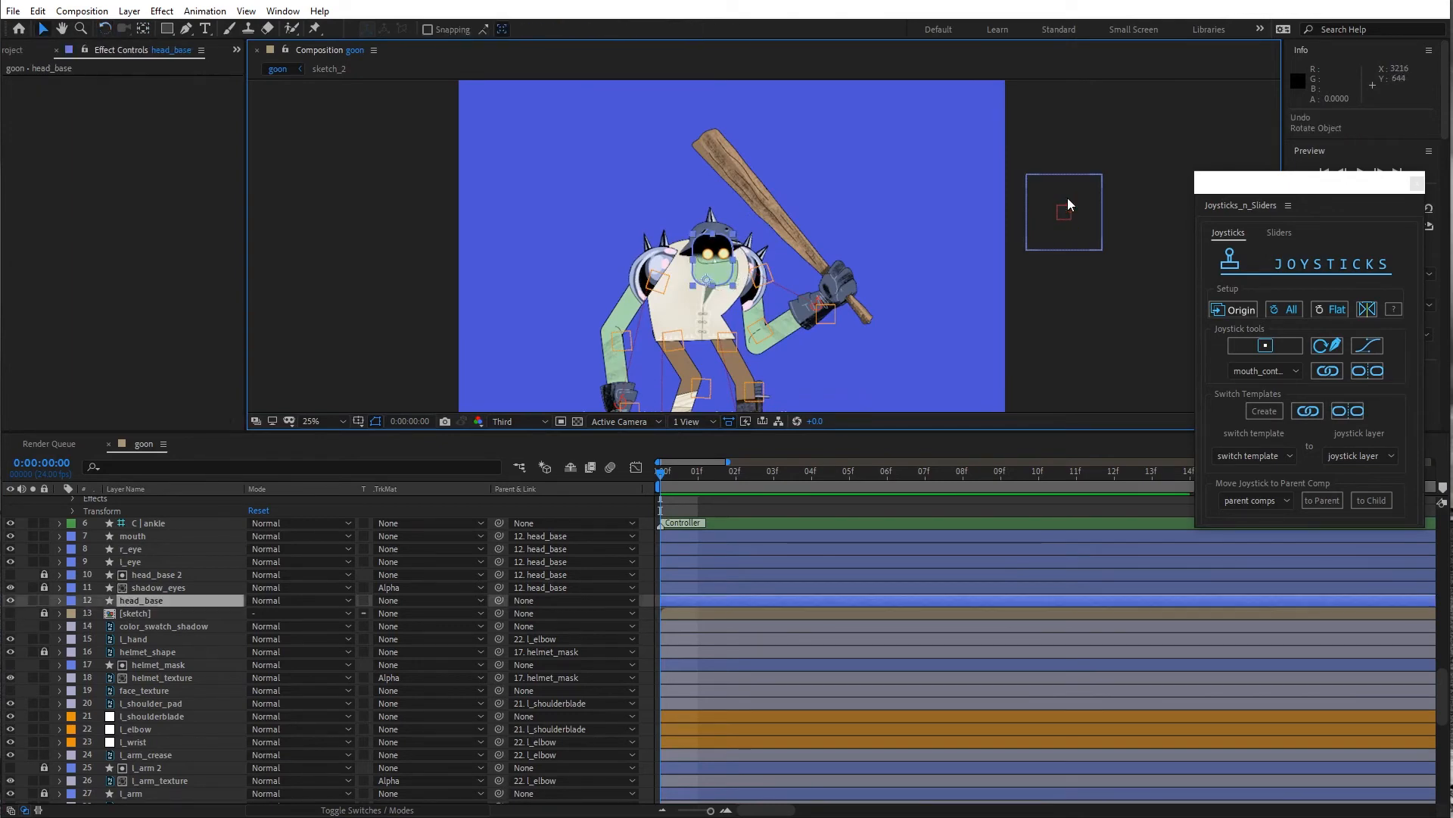
Move the head_base layer below helmet_texture in the layer order
{"action": "left_click", "coordinate": [156, 601]}
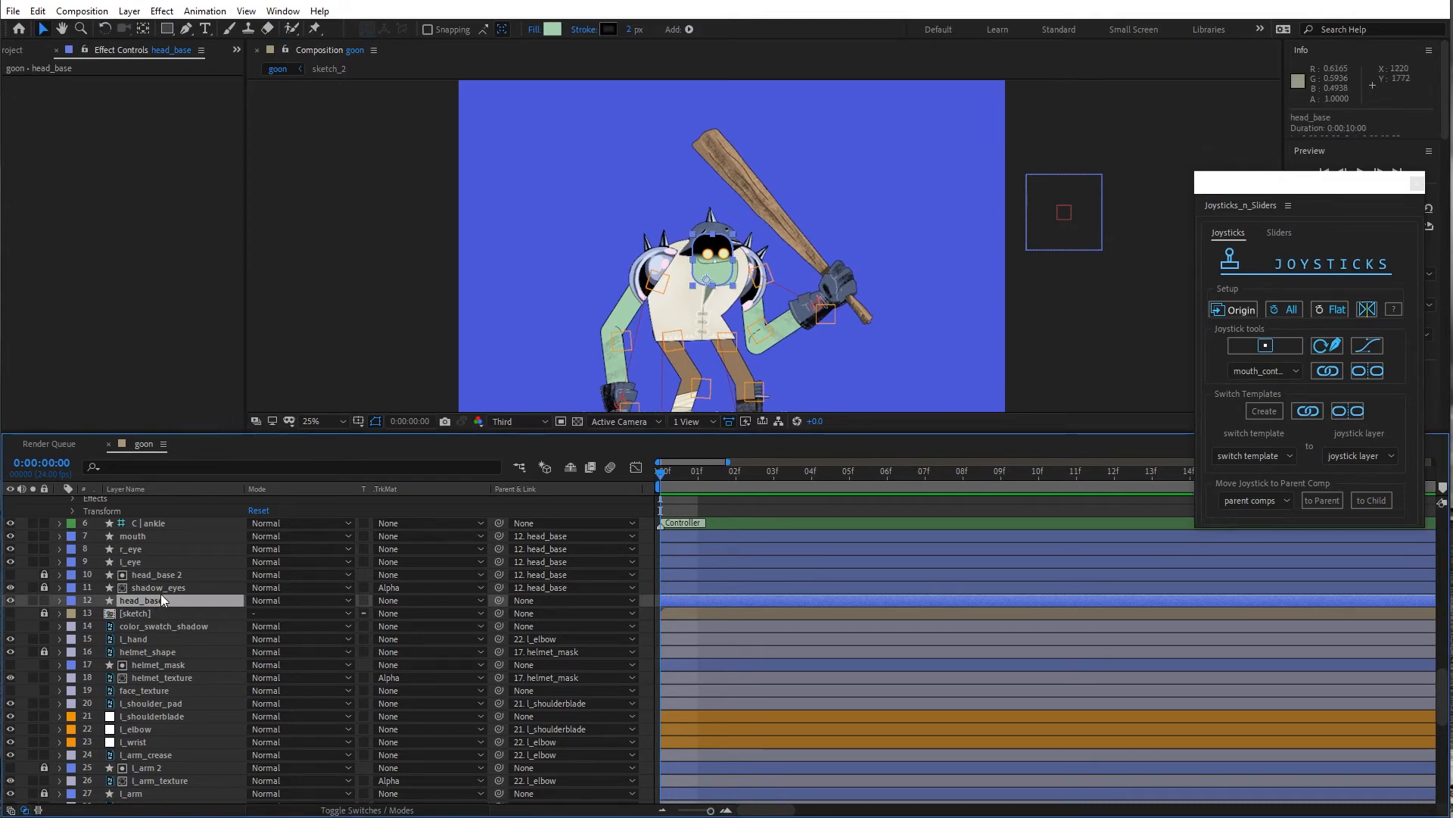
{"action": "scroll", "coordinate": [162, 600], "scroll_direction": "up", "scroll_amount": 1}
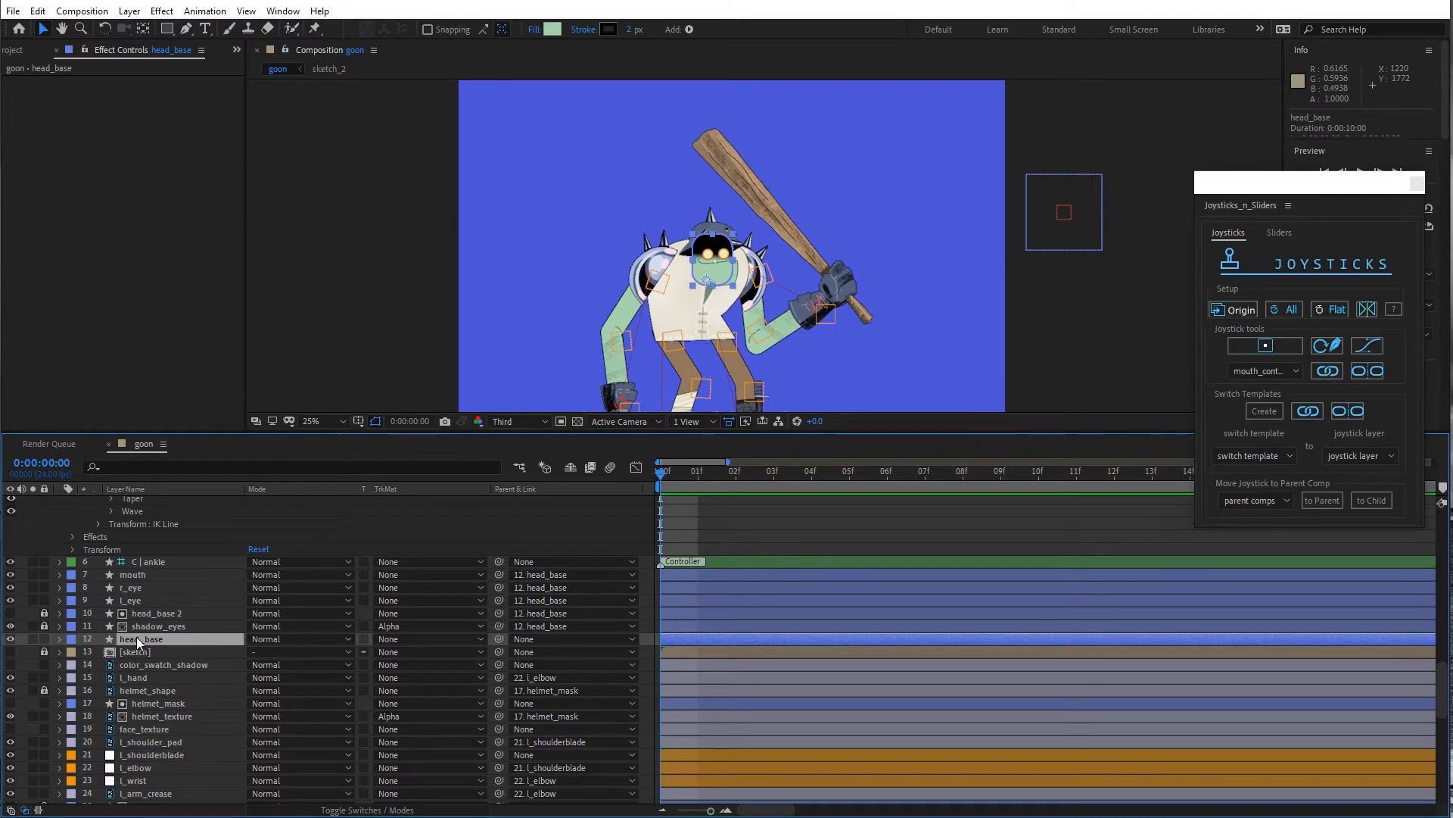
{"action": "left_click_drag", "start_coordinate": [137, 637], "coordinate": [137, 719]}
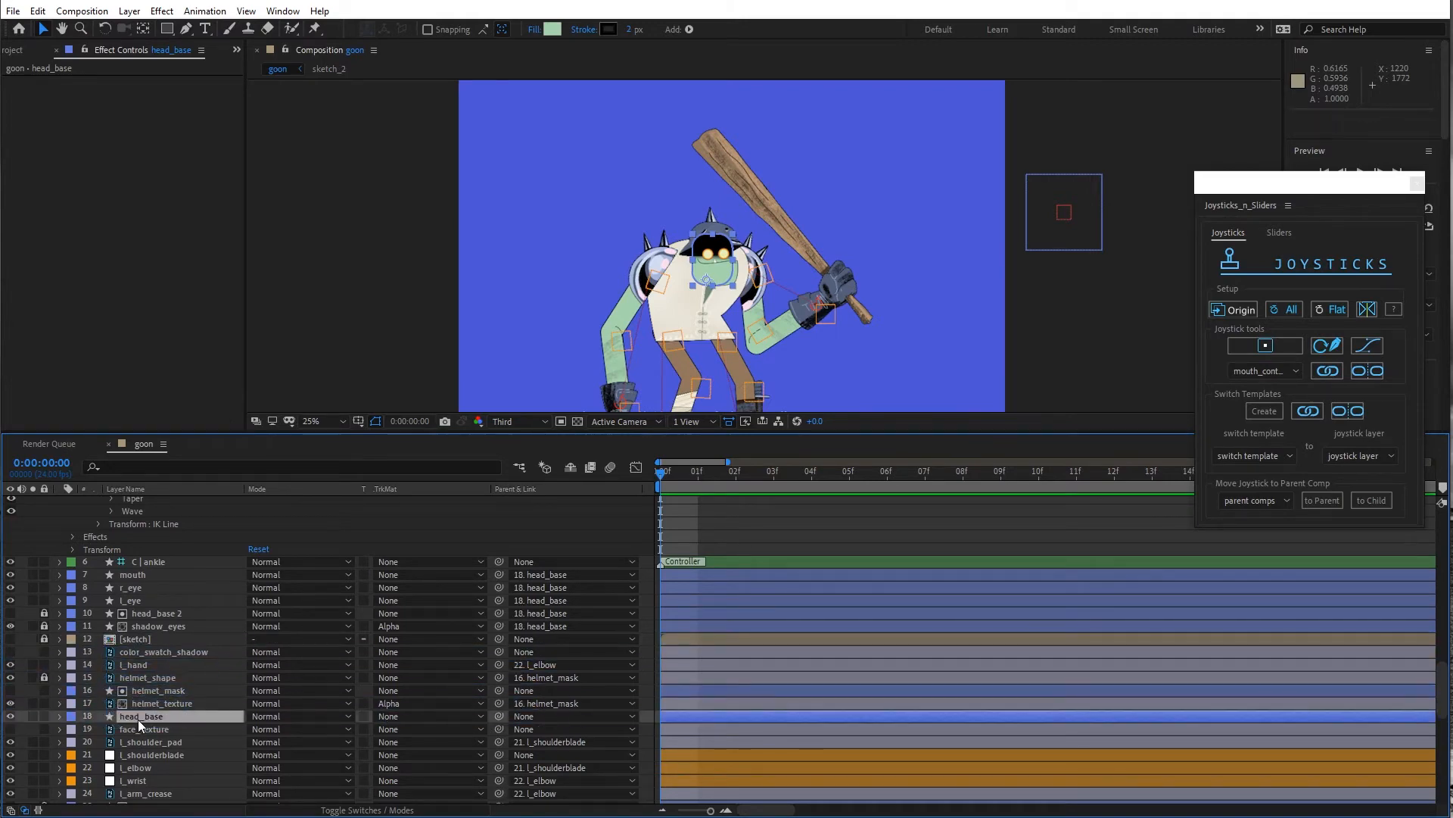
Select the helmet_mask layer and set the composition preview resolution to Full
{"action": "scroll", "coordinate": [606, 370], "scroll_direction": "up", "scroll_amount": 2}
{"action": "left_click", "coordinate": [174, 681]}
{"action": "left_click", "coordinate": [162, 690]}
{"action": "scroll", "coordinate": [371, 409], "scroll_direction": "up", "scroll_amount": 1}
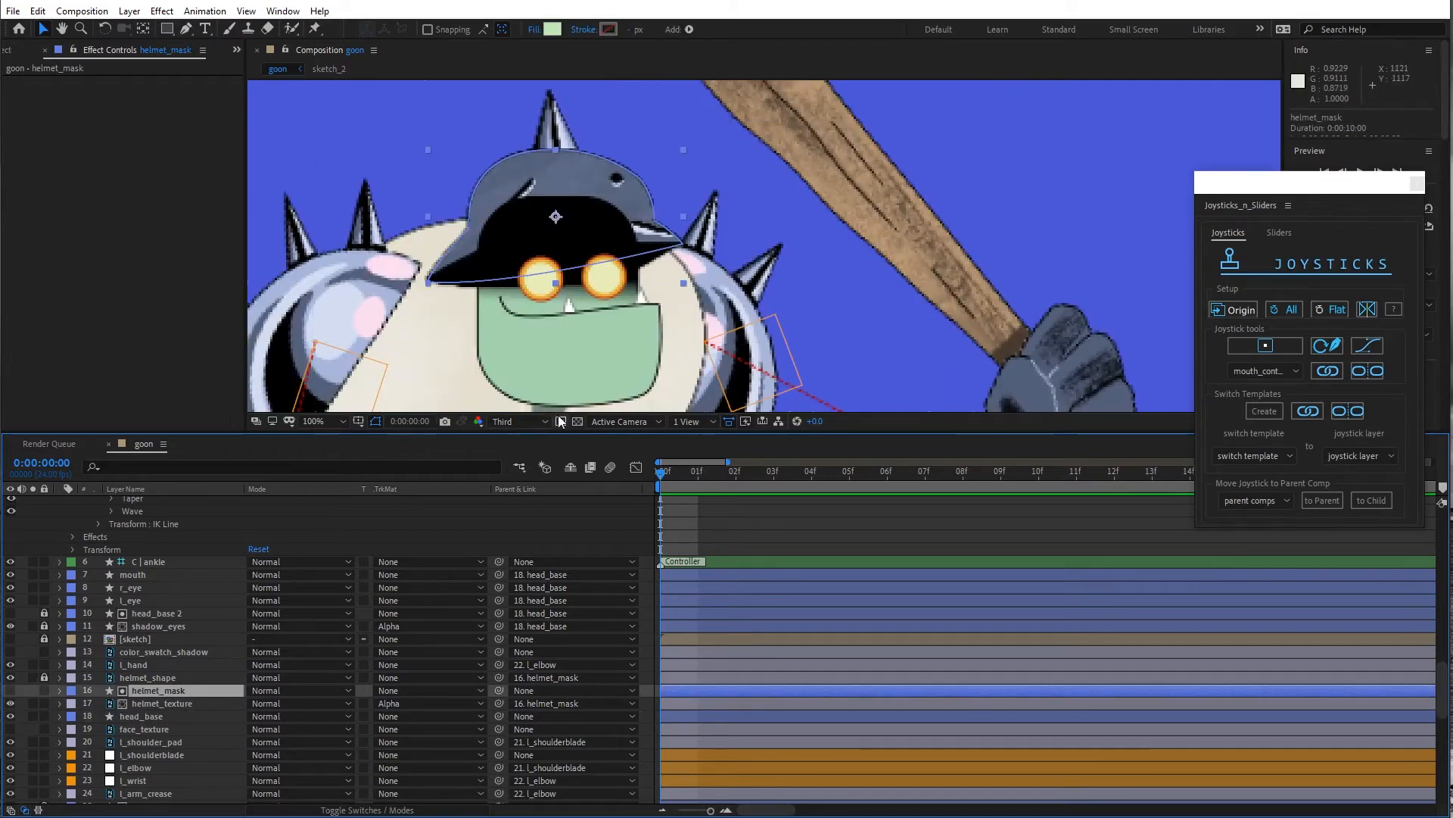
{"action": "key", "text": "ctrl+j"}
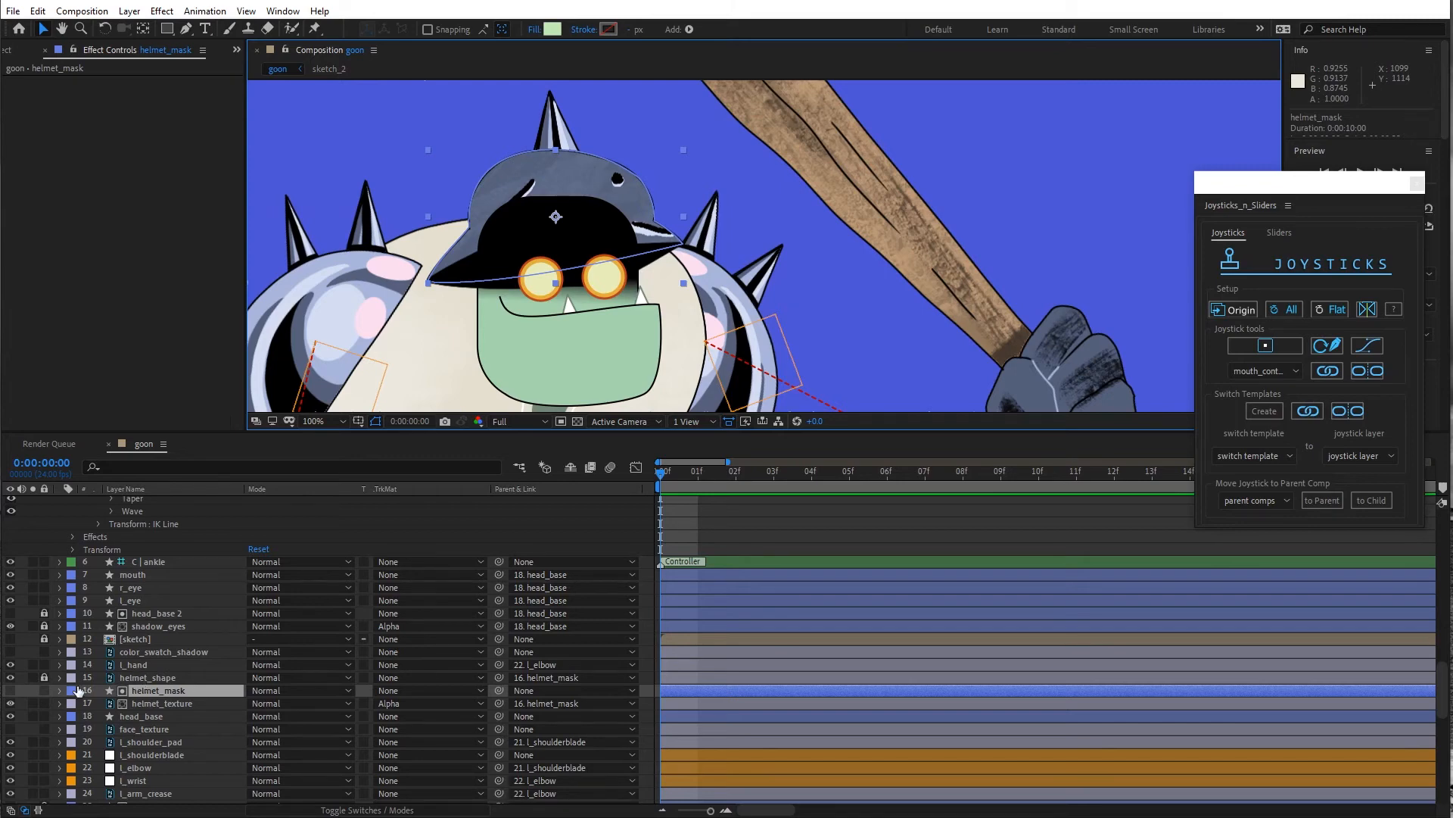
Add a curved Pen tool vertex to the lower edge of the helmet_mask path so it follows the cap's brim
{"action": "left_click", "coordinate": [159, 691]}
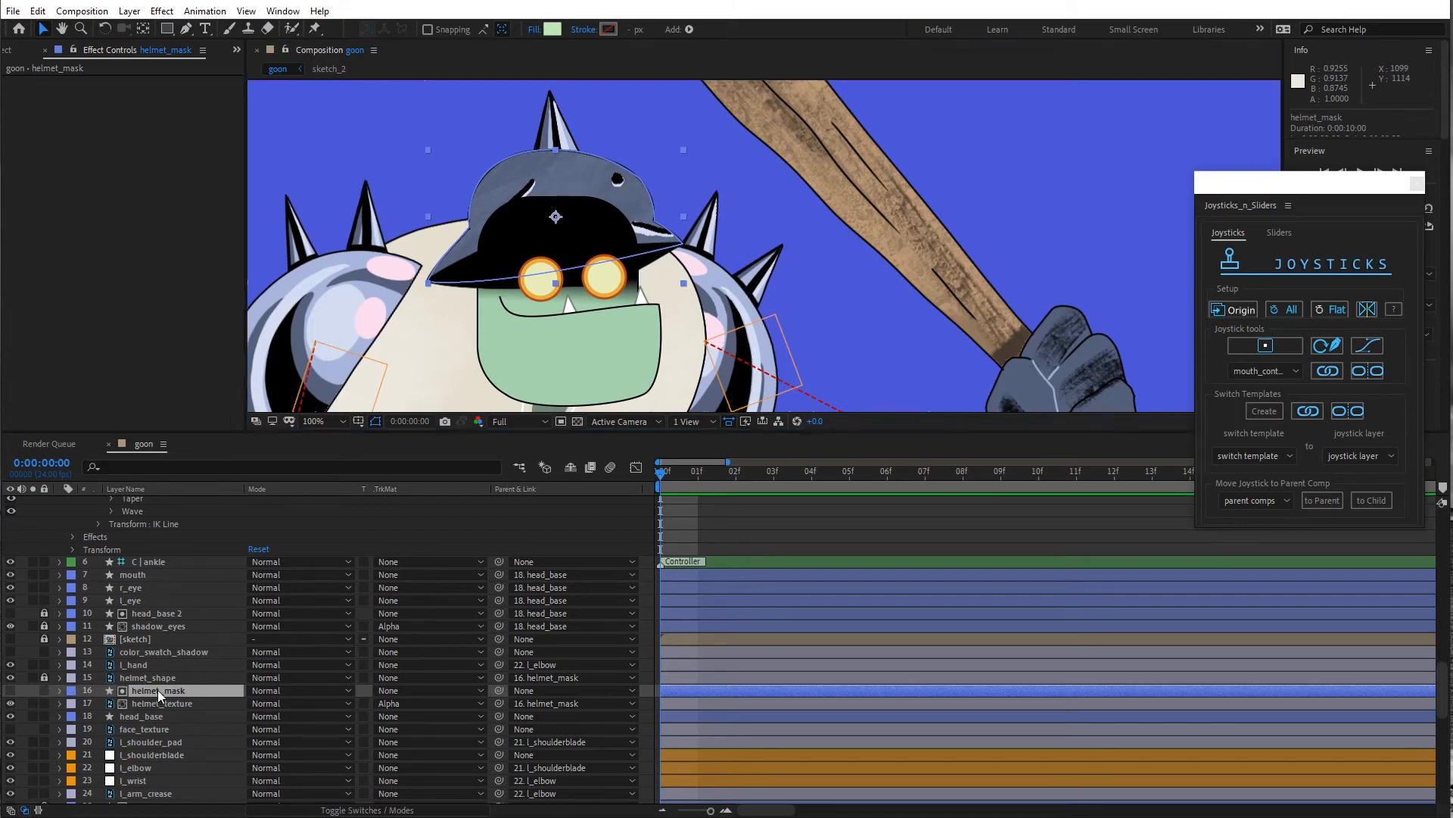
{"action": "left_click", "coordinate": [187, 29]}
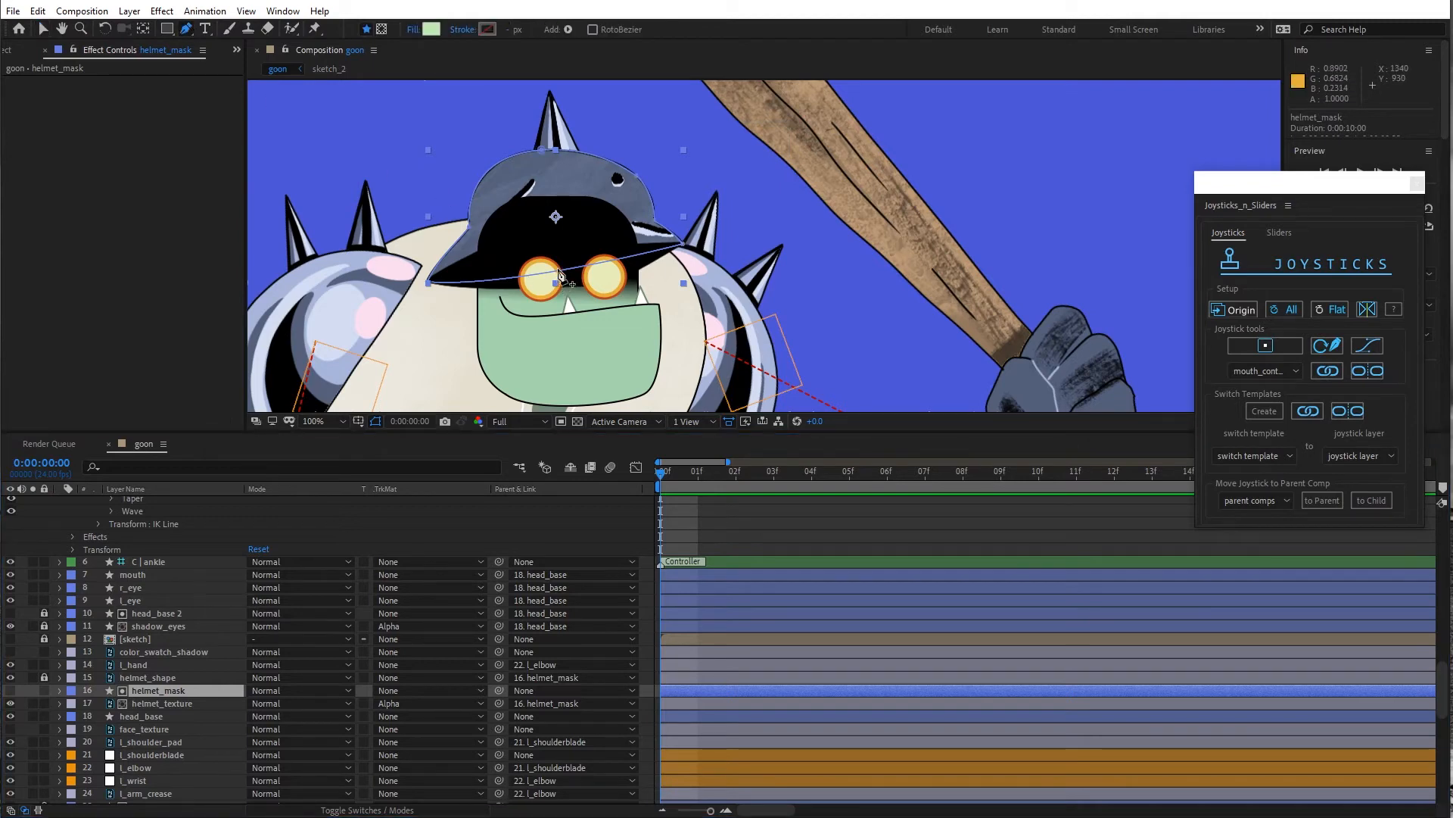
{"action": "left_click", "coordinate": [559, 277]}
{"action": "left_click_drag", "start_coordinate": [559, 277], "coordinate": [506, 252]}
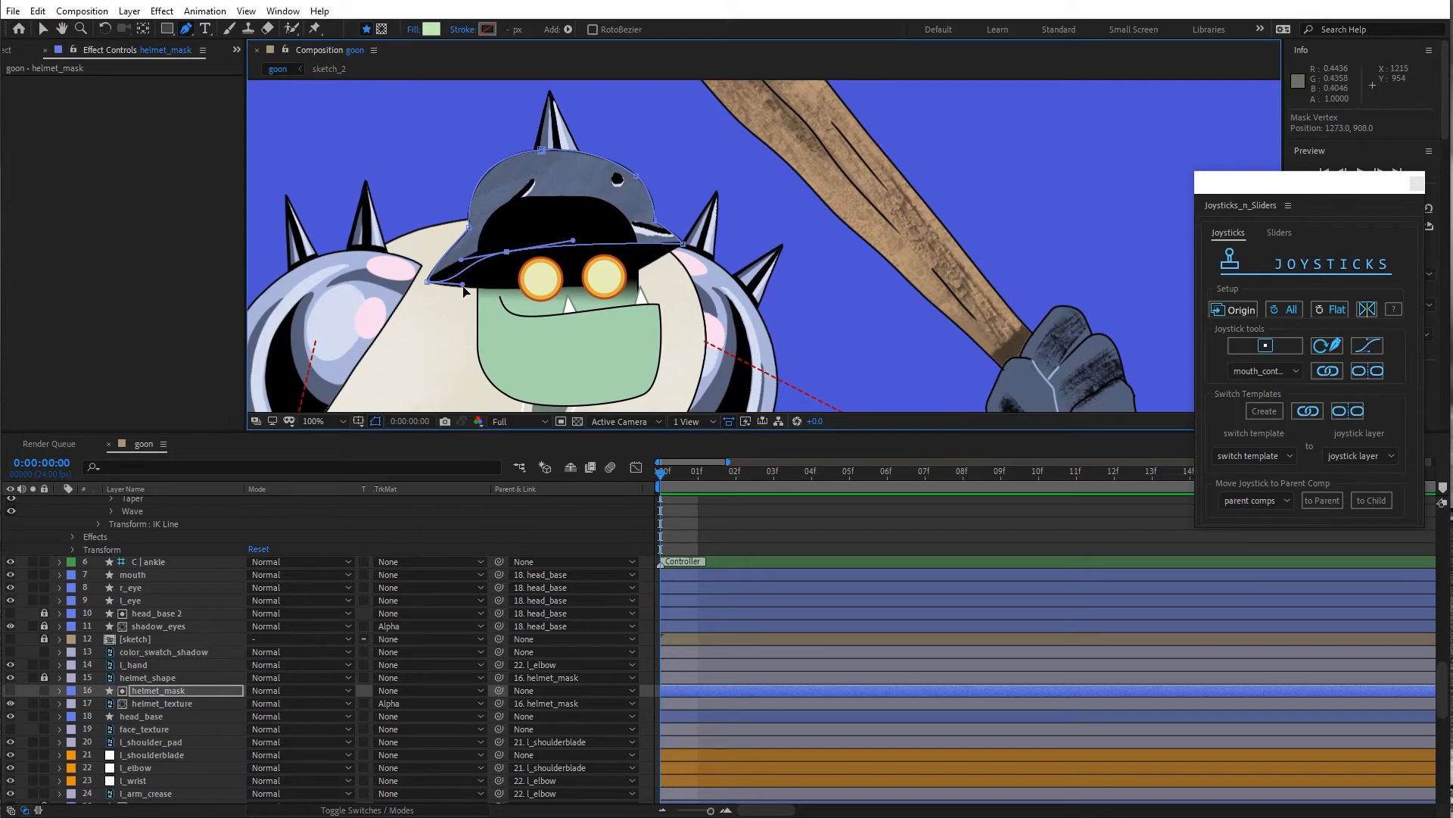
{"action": "scroll", "coordinate": [464, 280], "scroll_direction": "up", "scroll_amount": 2}
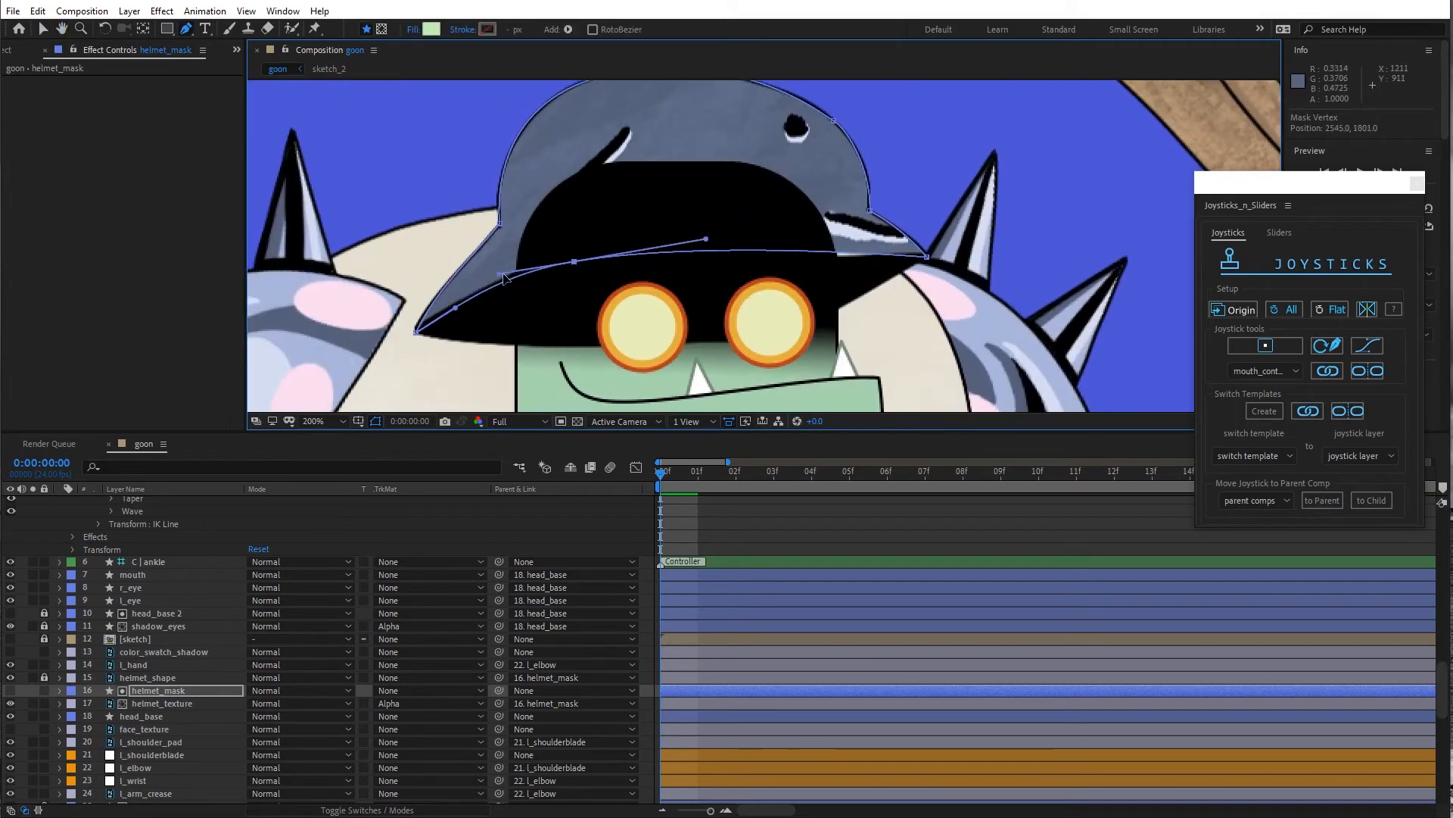
{"action": "left_click_drag", "start_coordinate": [705, 239], "coordinate": [667, 255]}
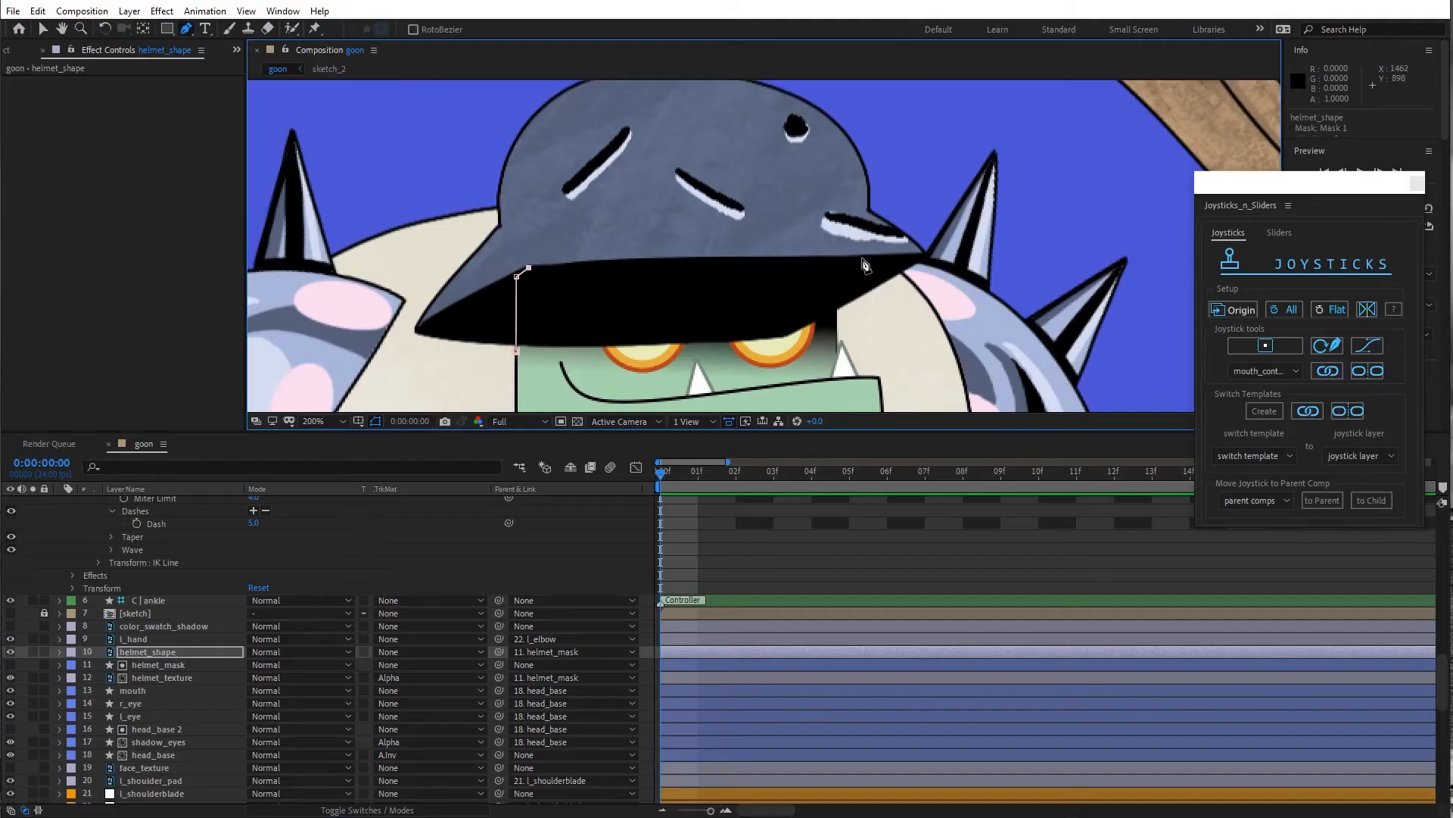
Draw a closed mask on helmet_shape that runs along the brim above the face and surrounds the helmet and its top spike
{"action": "left_click", "coordinate": [837, 259]}
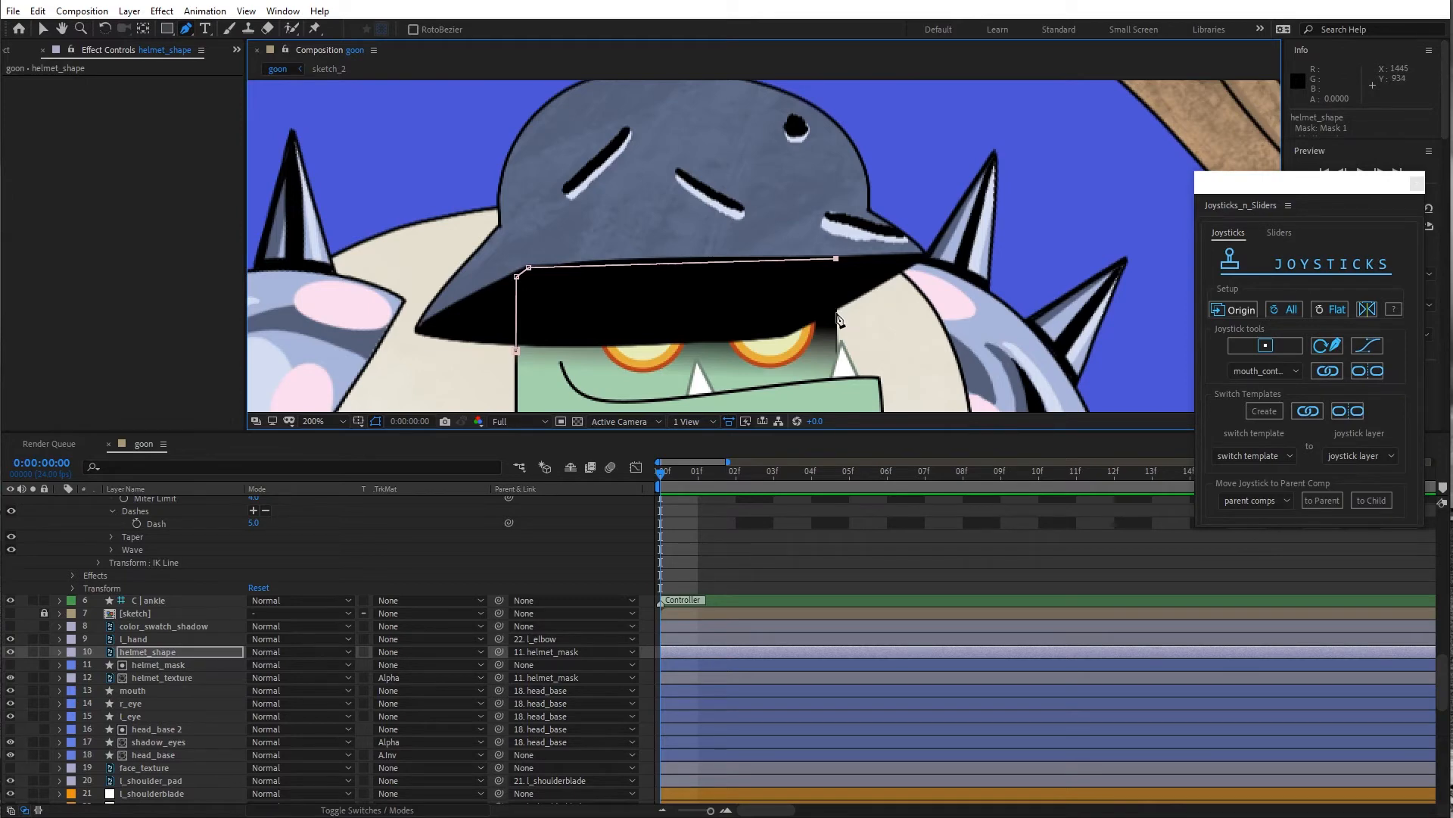
{"action": "left_click", "coordinate": [886, 110]}
{"action": "left_click_drag", "start_coordinate": [887, 110], "coordinate": [911, 246]}
{"action": "left_click", "coordinate": [740, 104]}
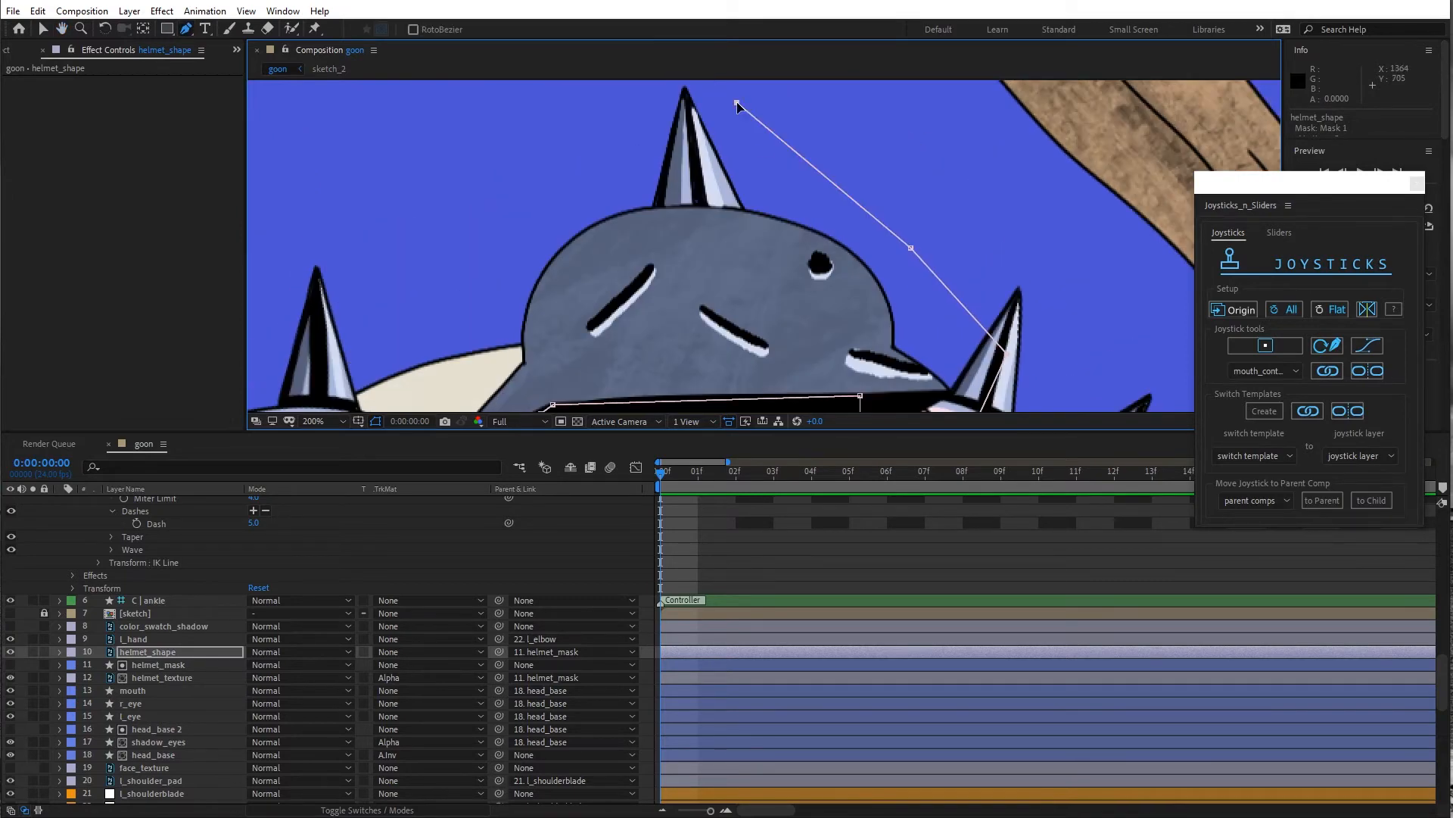
{"action": "left_click", "coordinate": [649, 136]}
{"action": "left_click", "coordinate": [509, 324]}
{"action": "left_click_drag", "start_coordinate": [510, 324], "coordinate": [564, 176]}
{"action": "left_click", "coordinate": [520, 320]}
{"action": "left_click", "coordinate": [551, 366]}
{"action": "left_click", "coordinate": [648, 344]}
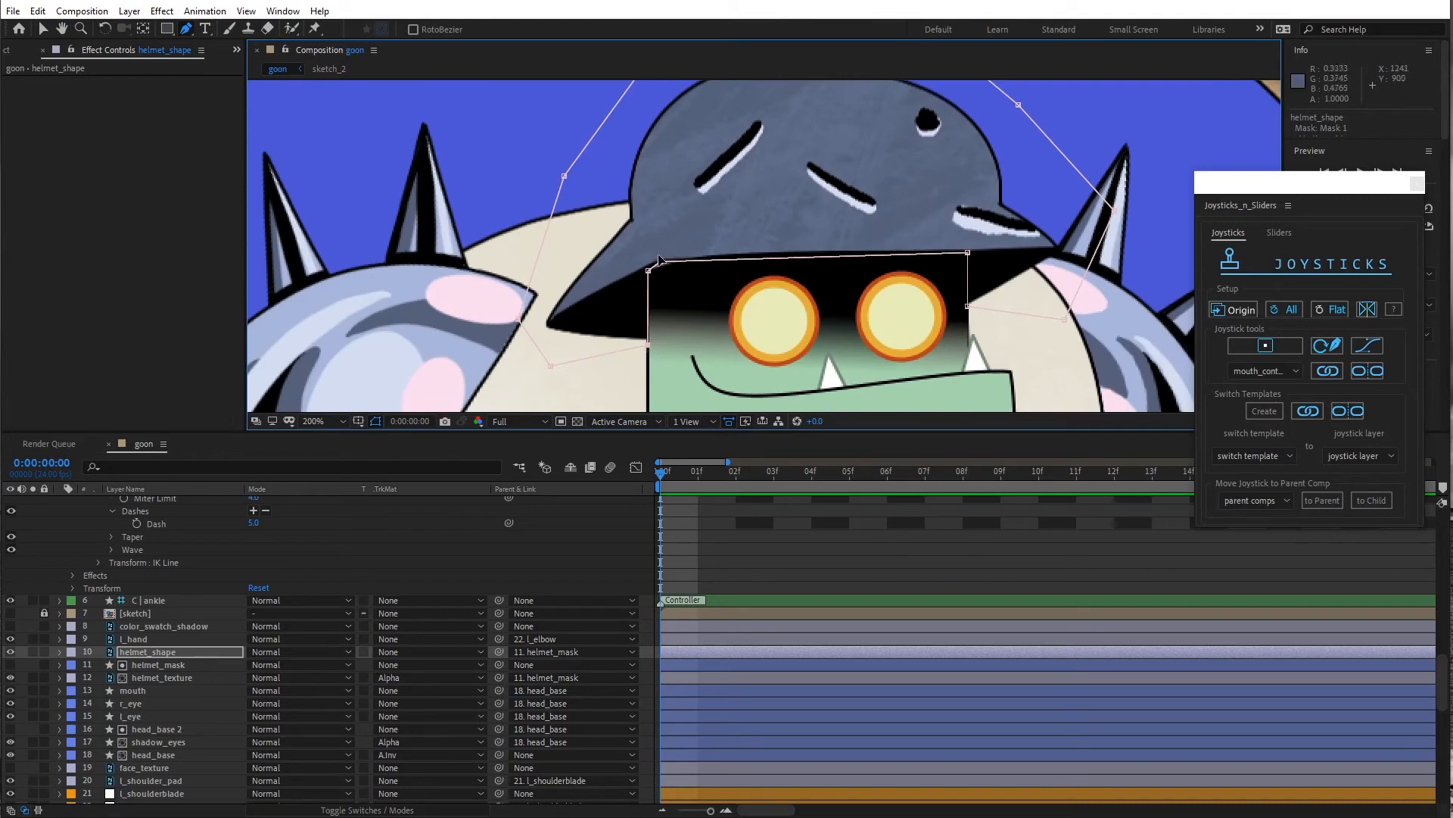
Refine the brim vertex and curve handles of the helmet_mask path along the cap's lower edge, and save the project
{"action": "key", "text": "ctrl+Down"}
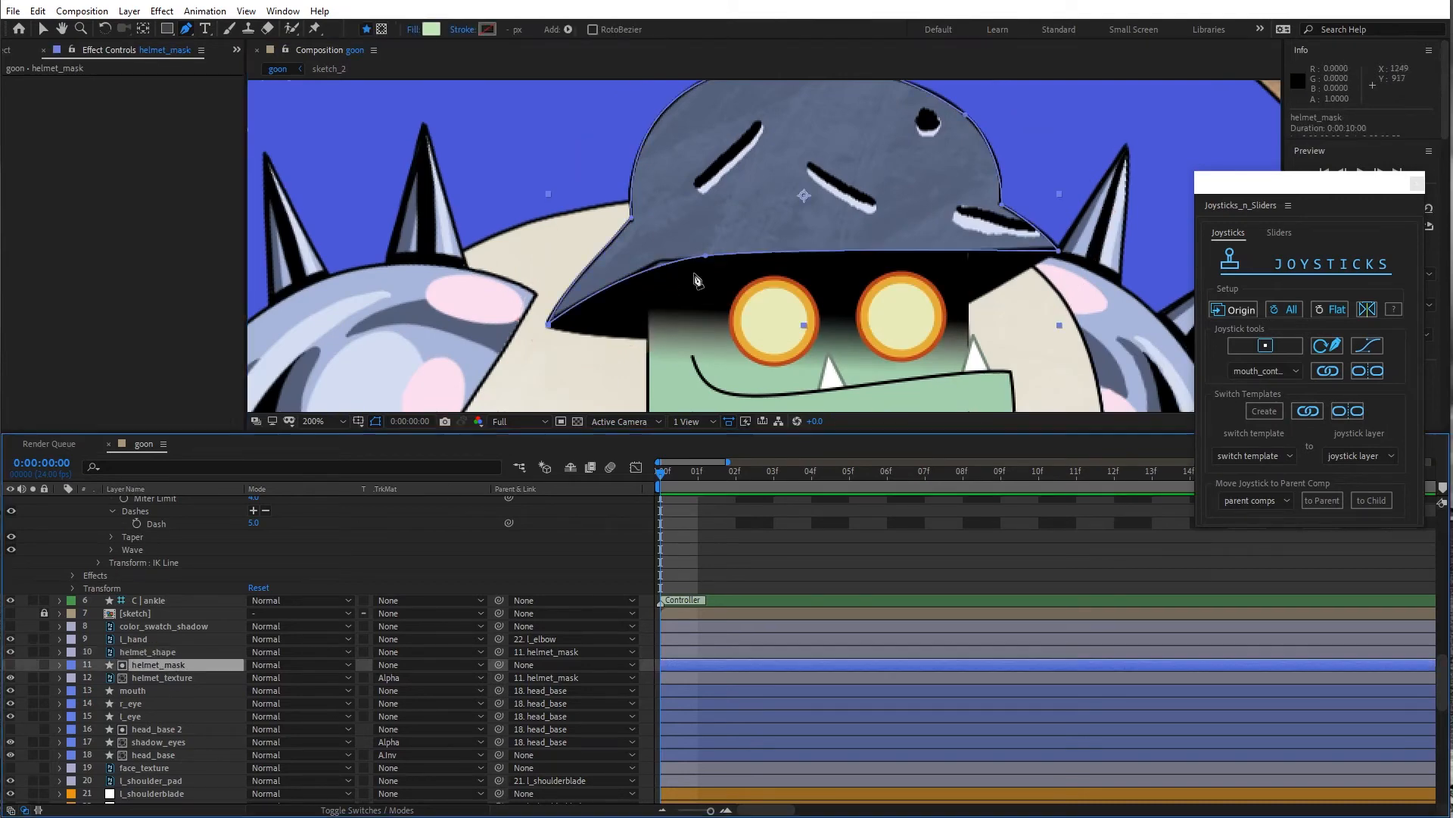
{"action": "left_click_drag", "start_coordinate": [697, 264], "coordinate": [617, 288]}
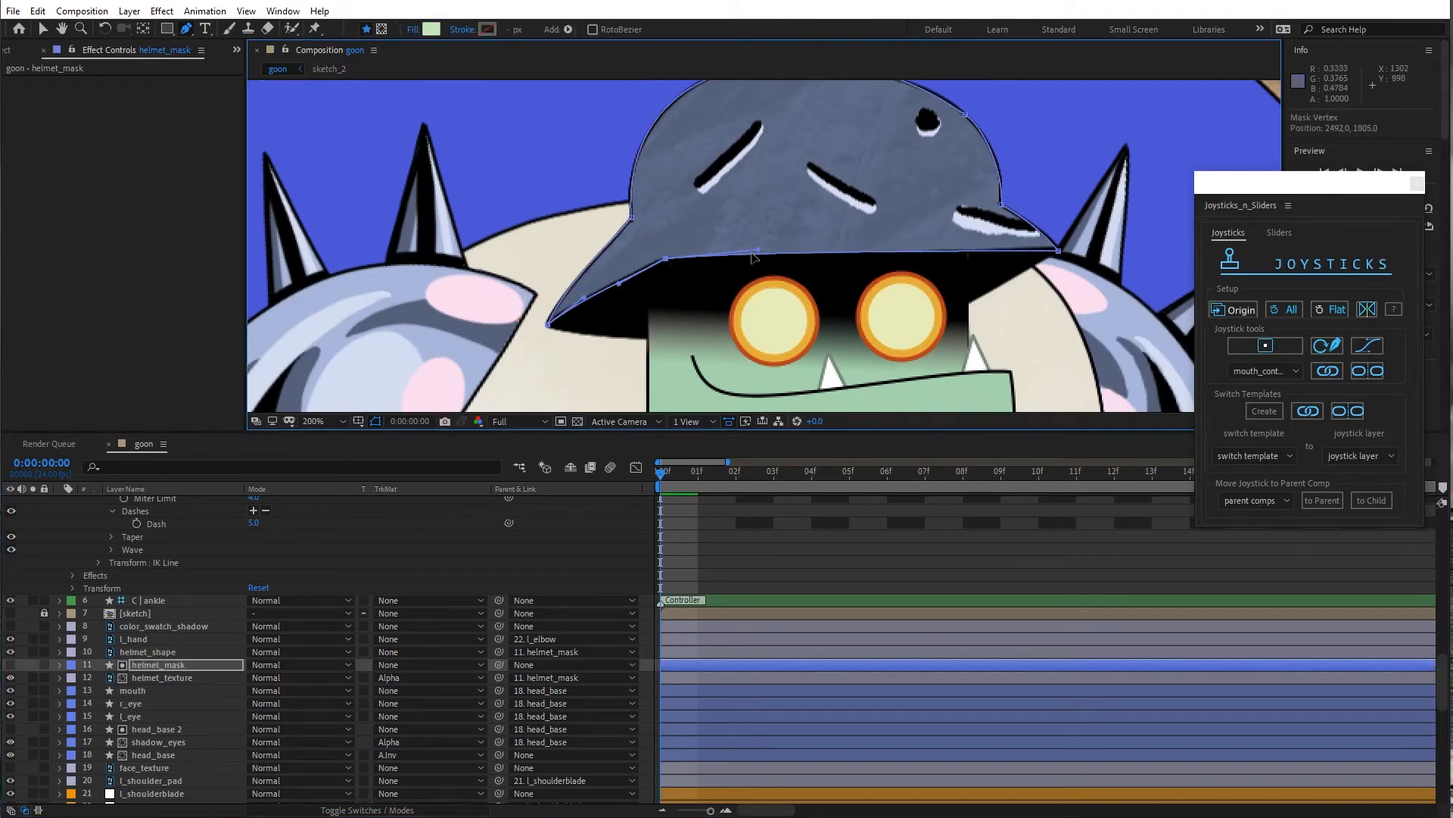
{"action": "scroll", "coordinate": [617, 289], "scroll_direction": "down", "scroll_amount": 2}
{"action": "left_click", "coordinate": [43, 28]}
{"action": "left_click", "coordinate": [13, 11]}
{"action": "left_click", "coordinate": [38, 163]}
{"action": "scroll", "coordinate": [581, 388], "scroll_direction": "up", "scroll_amount": 1}
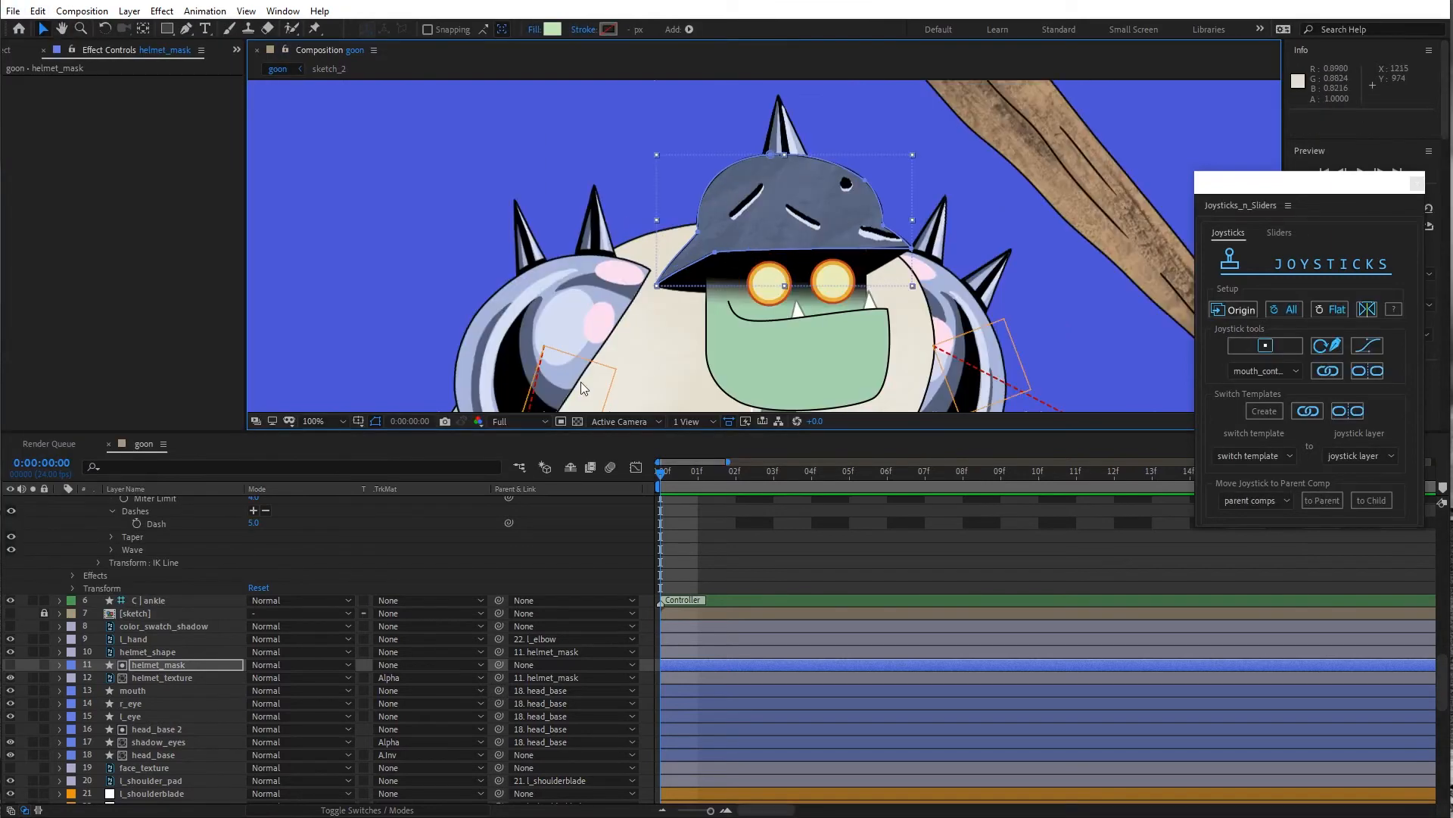
Test the helmet parenting by moving the helmet_mask layer up and aside, and undo the move
{"action": "left_click", "coordinate": [161, 650]}
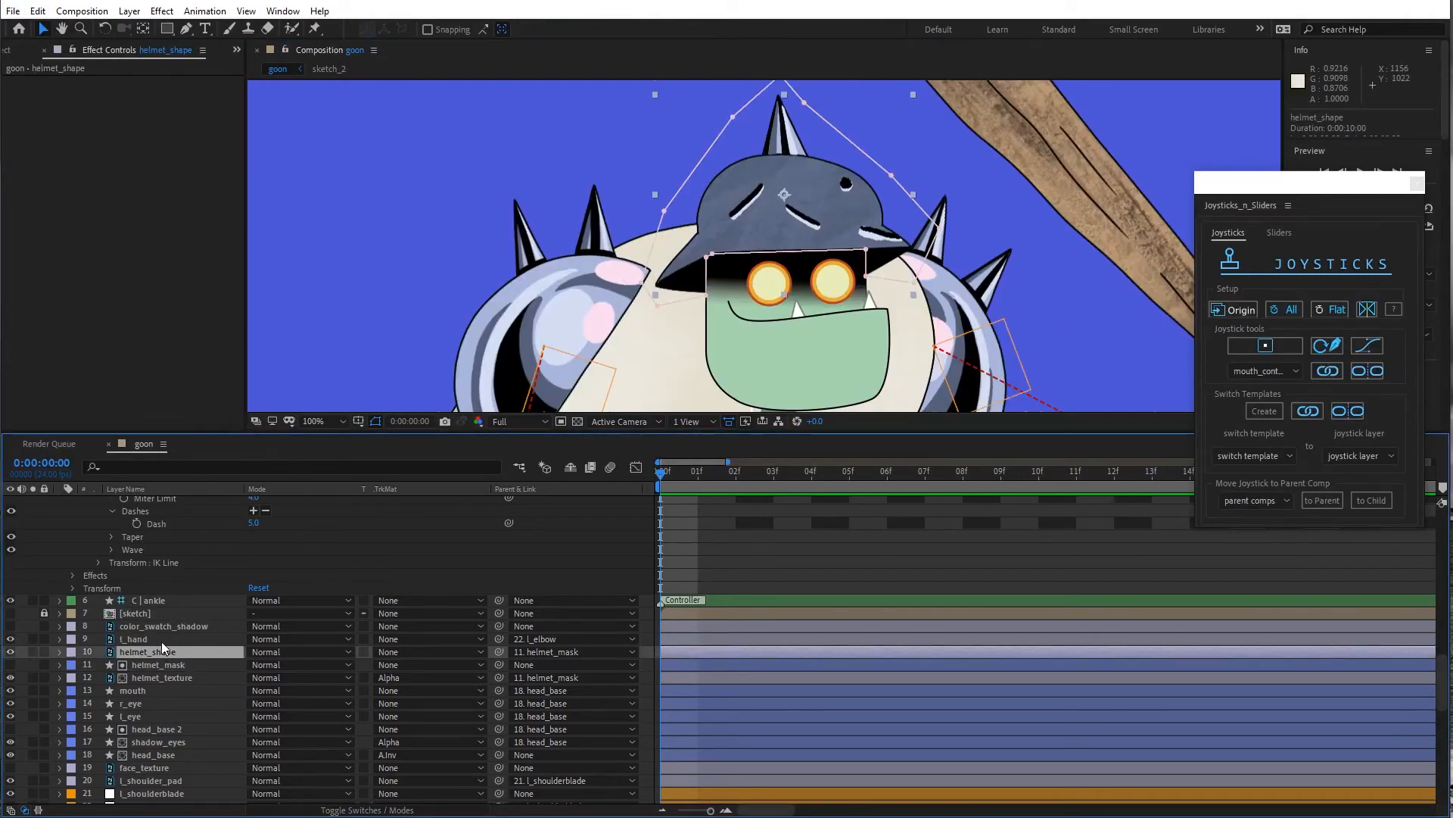
{"action": "left_click", "coordinate": [161, 639]}
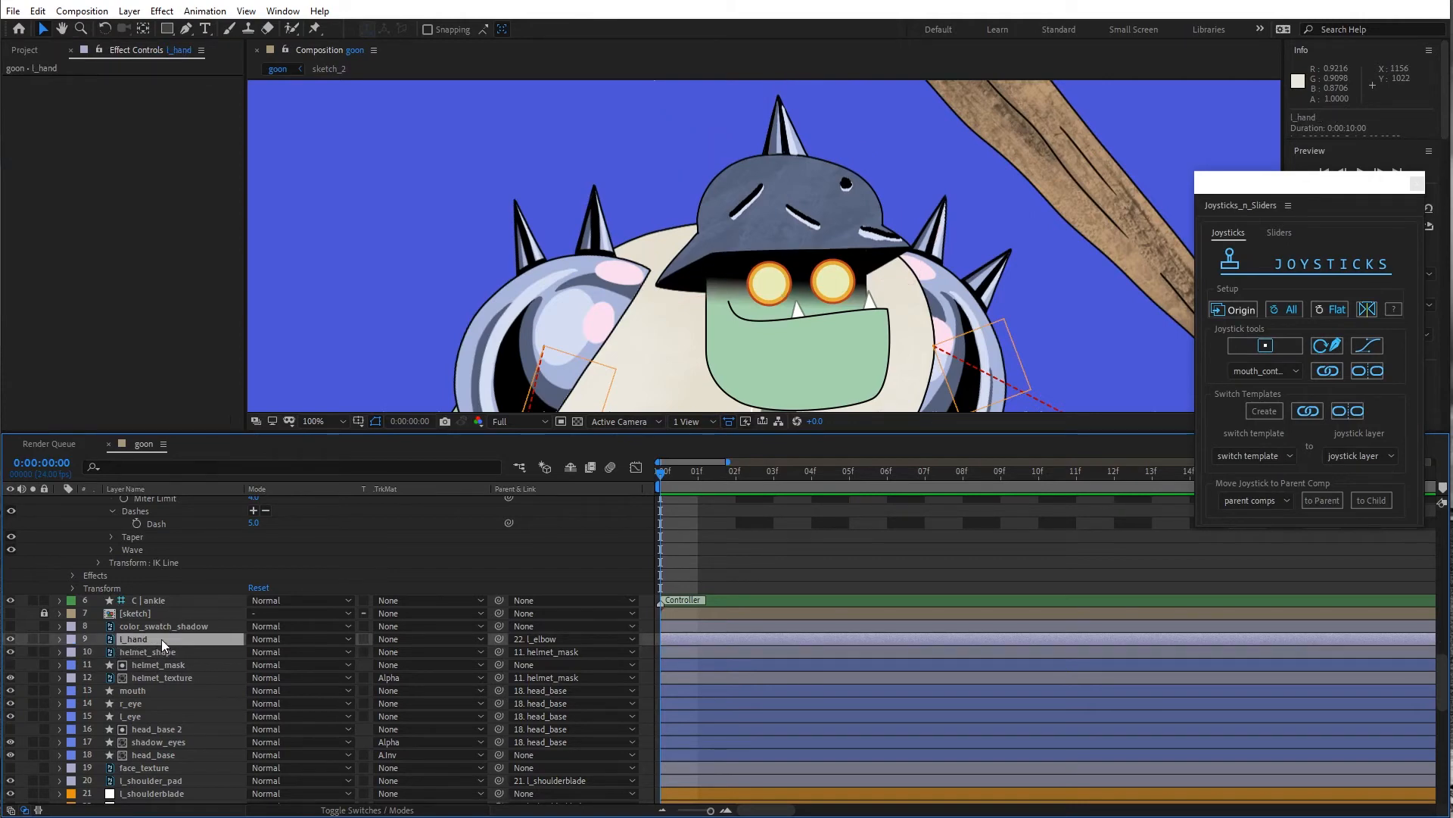
{"action": "left_click", "coordinate": [158, 651]}
{"action": "left_click", "coordinate": [169, 664]}
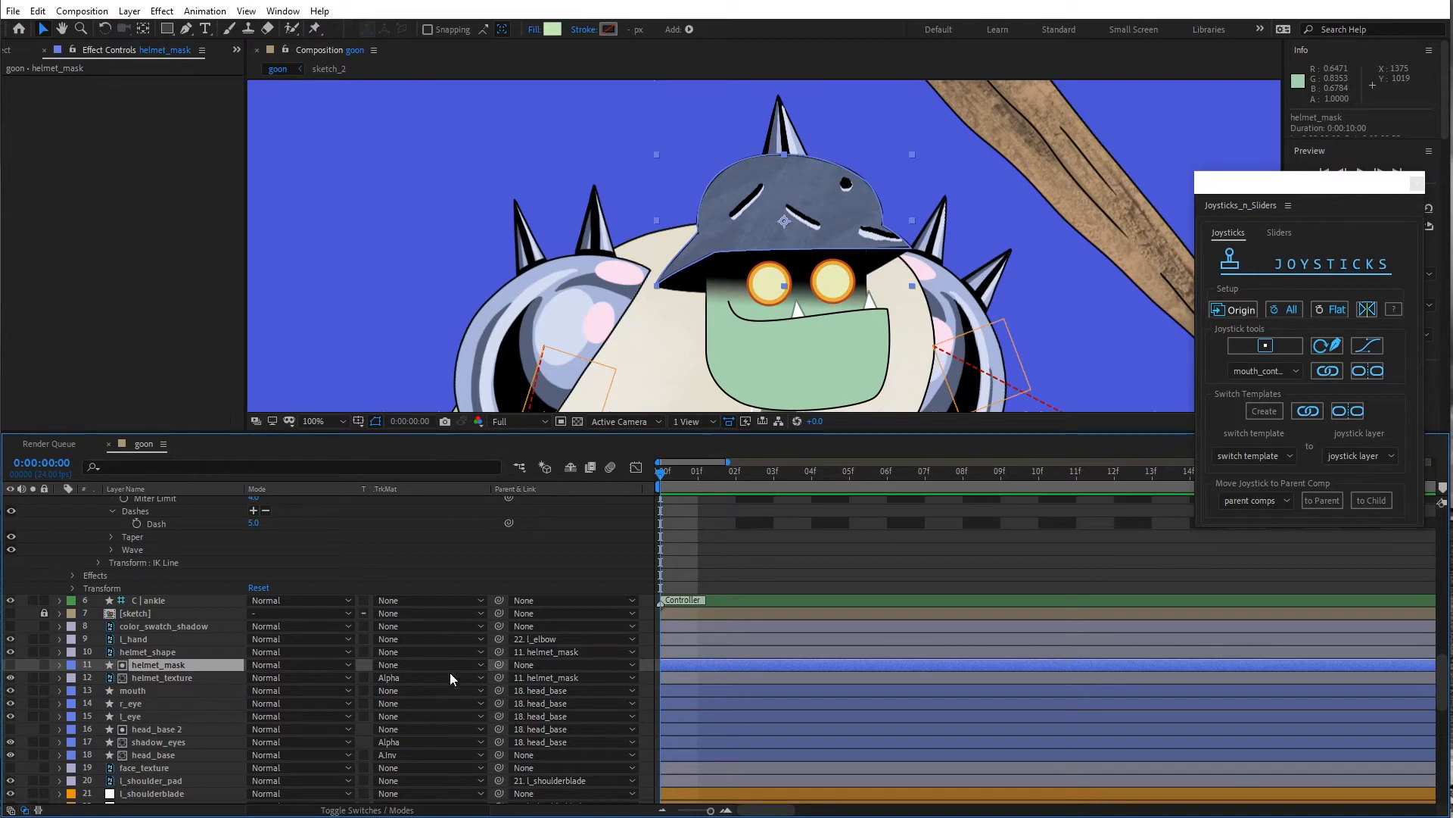
{"action": "left_click_drag", "start_coordinate": [783, 225], "coordinate": [755, 220]}
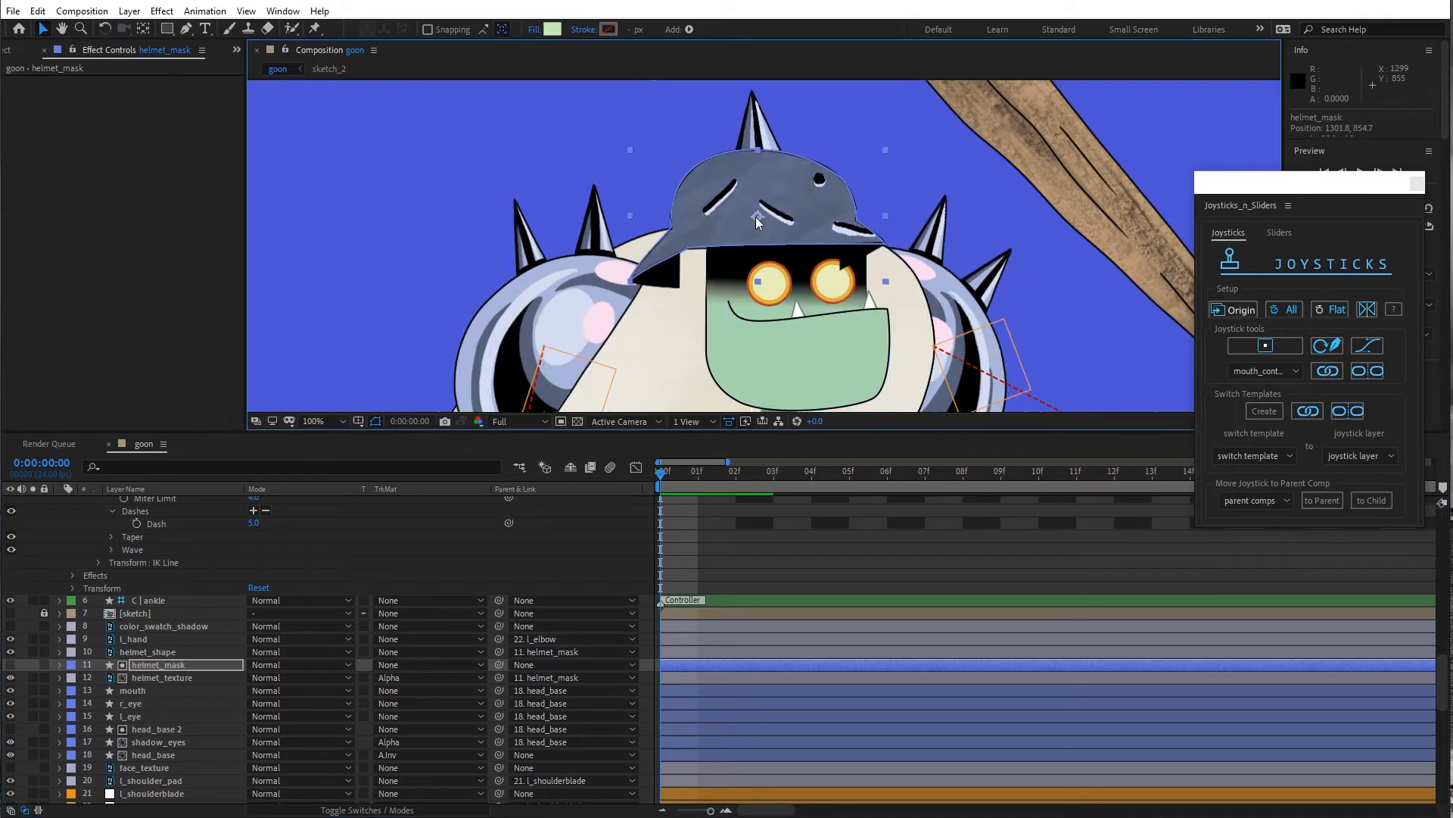
{"action": "key", "text": "ctrl+z"}
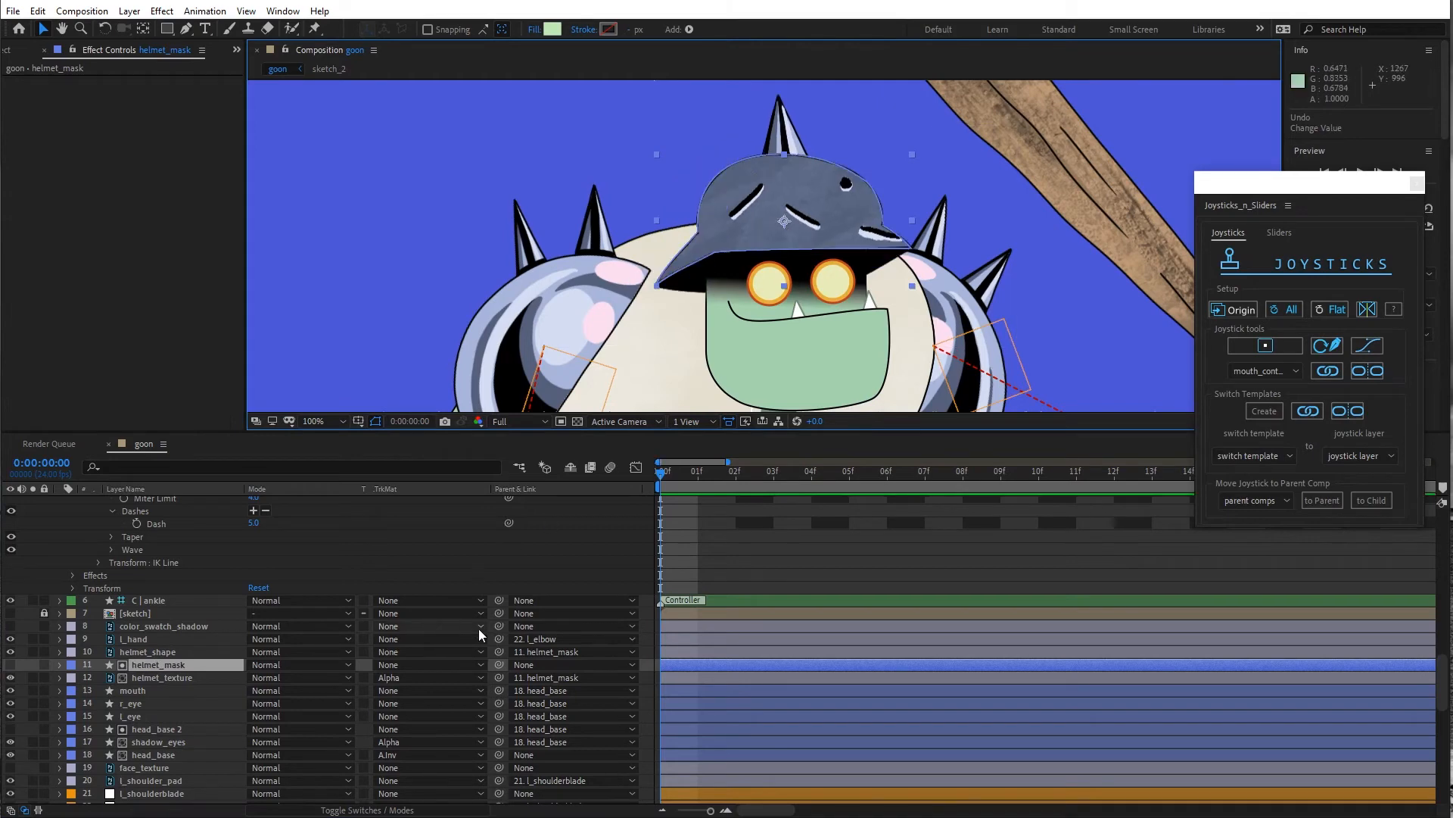
Parent the helmet_mask layer to head_base, test it by moving head_base, and undo the test move
{"action": "mouse_move", "coordinate": [499, 664]}
{"action": "left_mouse_down"}
{"action": "mouse_move", "coordinate": [208, 705]}
{"action": "mouse_move", "coordinate": [163, 728]}
{"action": "mouse_move", "coordinate": [151, 754]}
{"action": "left_mouse_up"}
{"action": "left_click", "coordinate": [151, 754]}
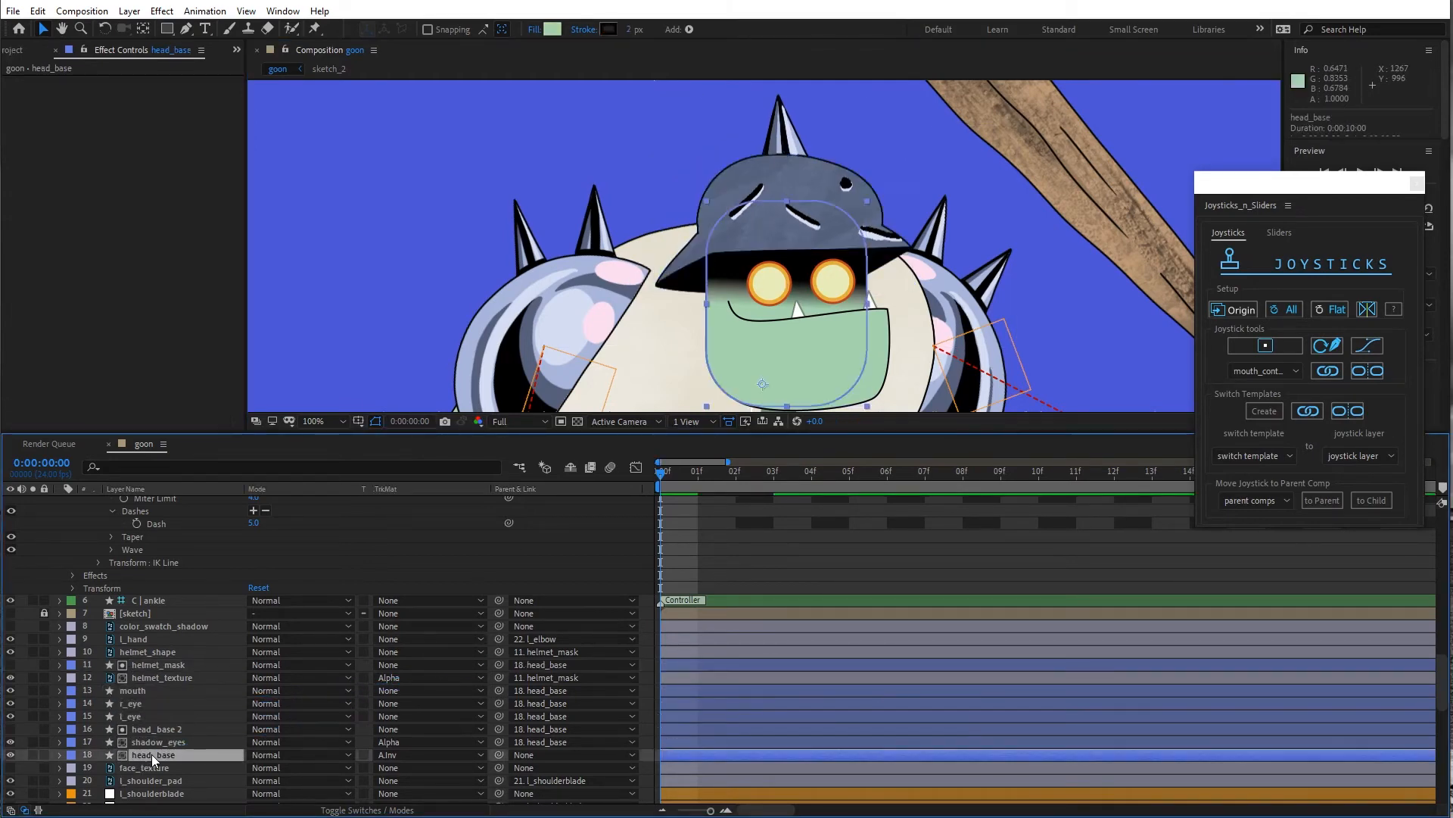
{"action": "left_click_drag", "start_coordinate": [765, 394], "coordinate": [782, 349]}
{"action": "key", "text": "ctrl+z"}
{"action": "key", "text": "ctrl+z"}
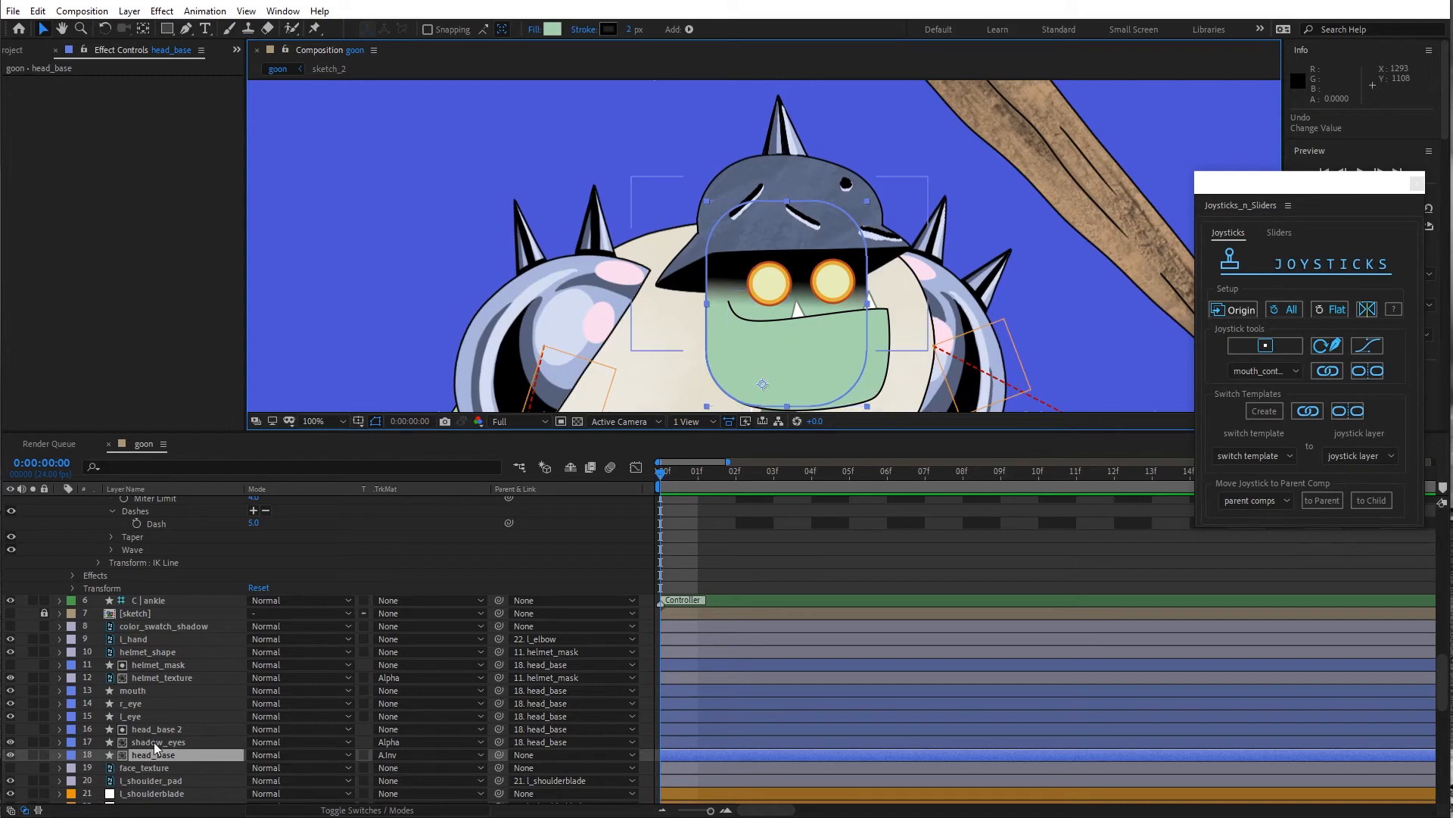
Lock the head layers from shadow_eyes up through helmet_mask
{"action": "left_click_drag", "start_coordinate": [44, 744], "coordinate": [44, 717]}
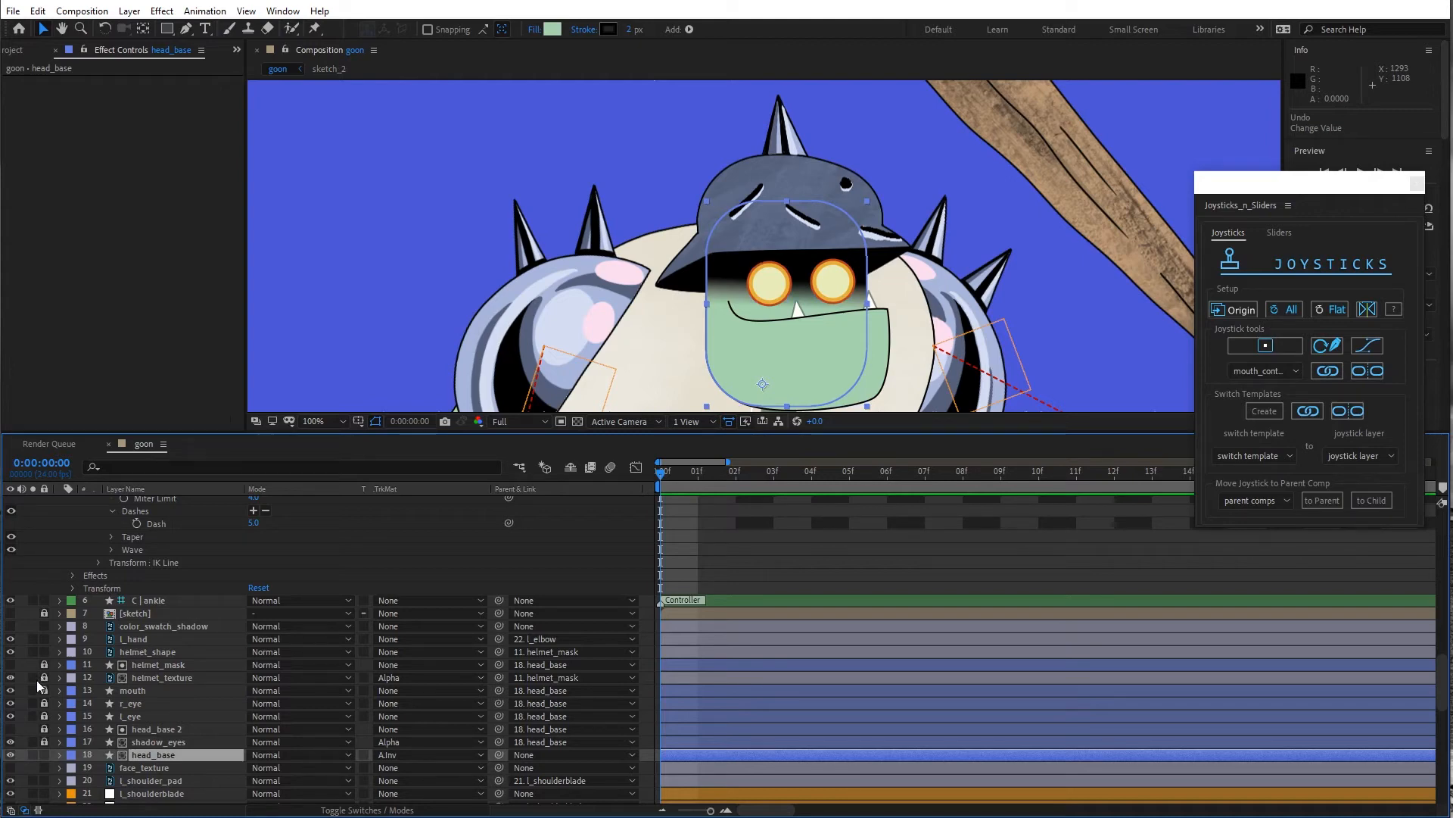
Unlock the head layers helmet_mask, helmet_texture, mouth, r_eye, l_eye and head_base 2, keeping shadow_eyes locked
{"action": "left_click", "coordinate": [46, 669]}
{"action": "left_click", "coordinate": [44, 703]}
{"action": "left_click", "coordinate": [43, 716]}
{"action": "left_click", "coordinate": [44, 729]}
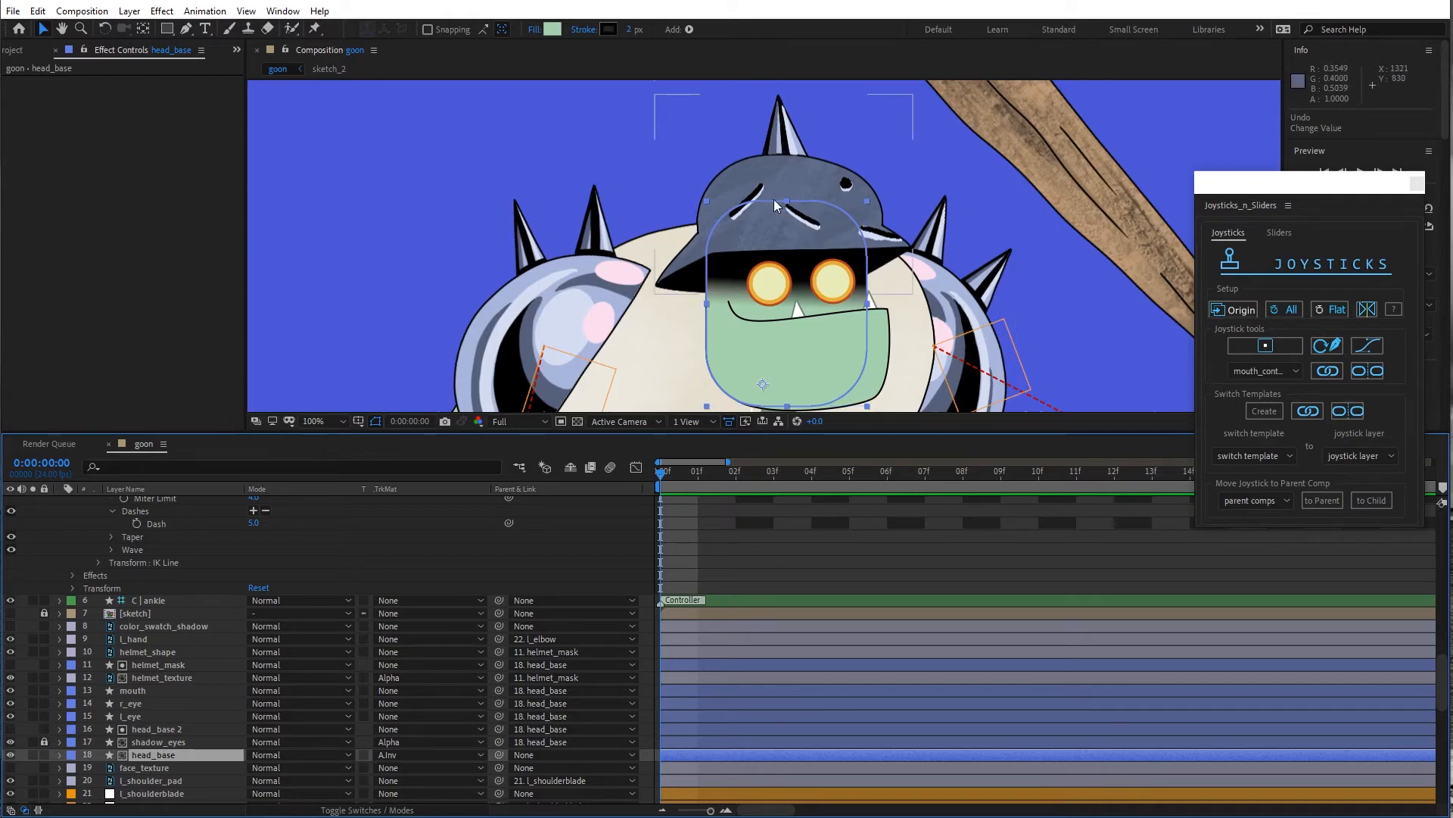
Enable keyframing on head_base's Position and Rotation at frame 0
{"action": "left_click_drag", "start_coordinate": [798, 309], "coordinate": [645, 280]}
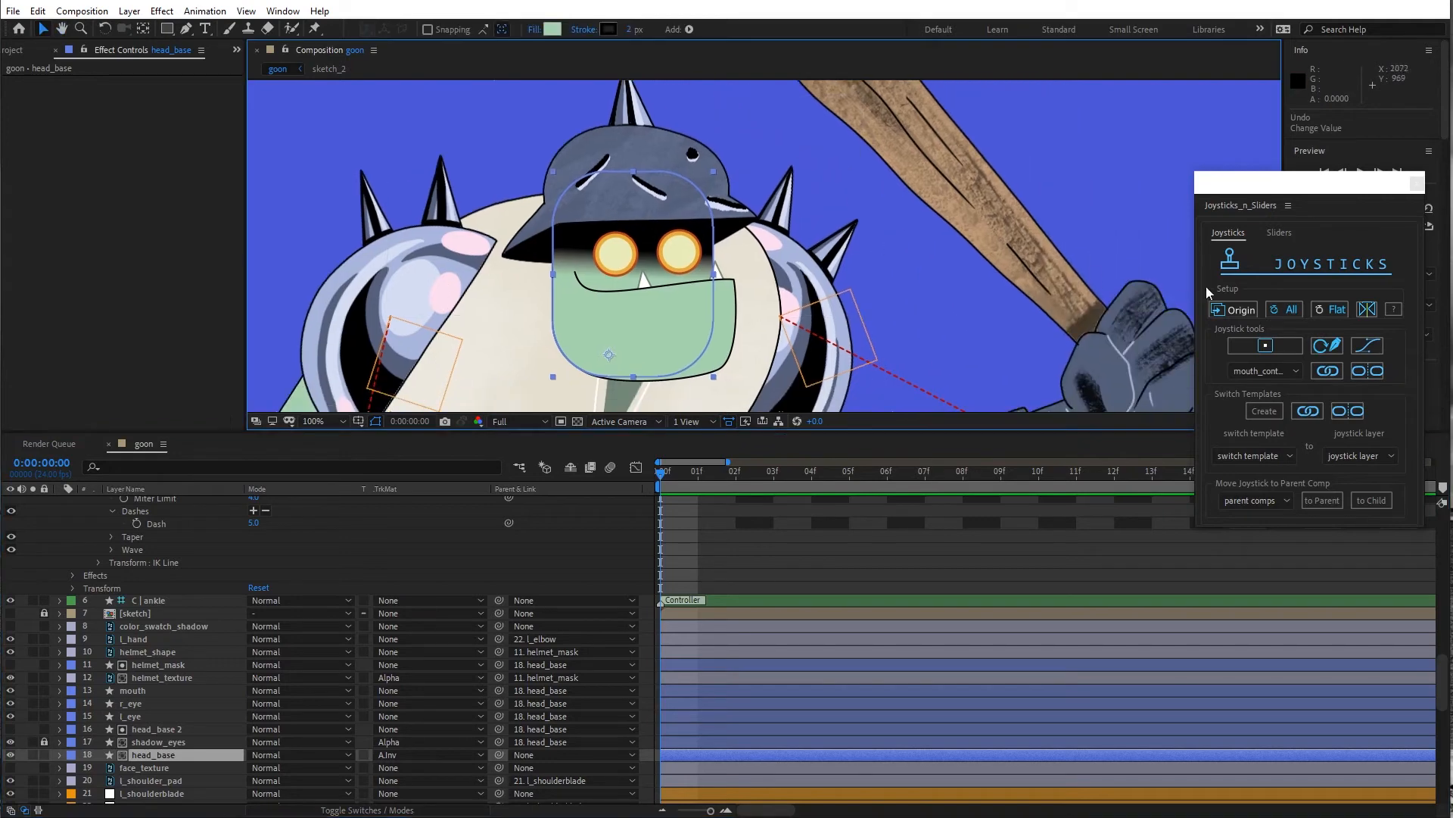
{"action": "left_click", "coordinate": [57, 755]}
{"action": "left_click", "coordinate": [181, 745]}
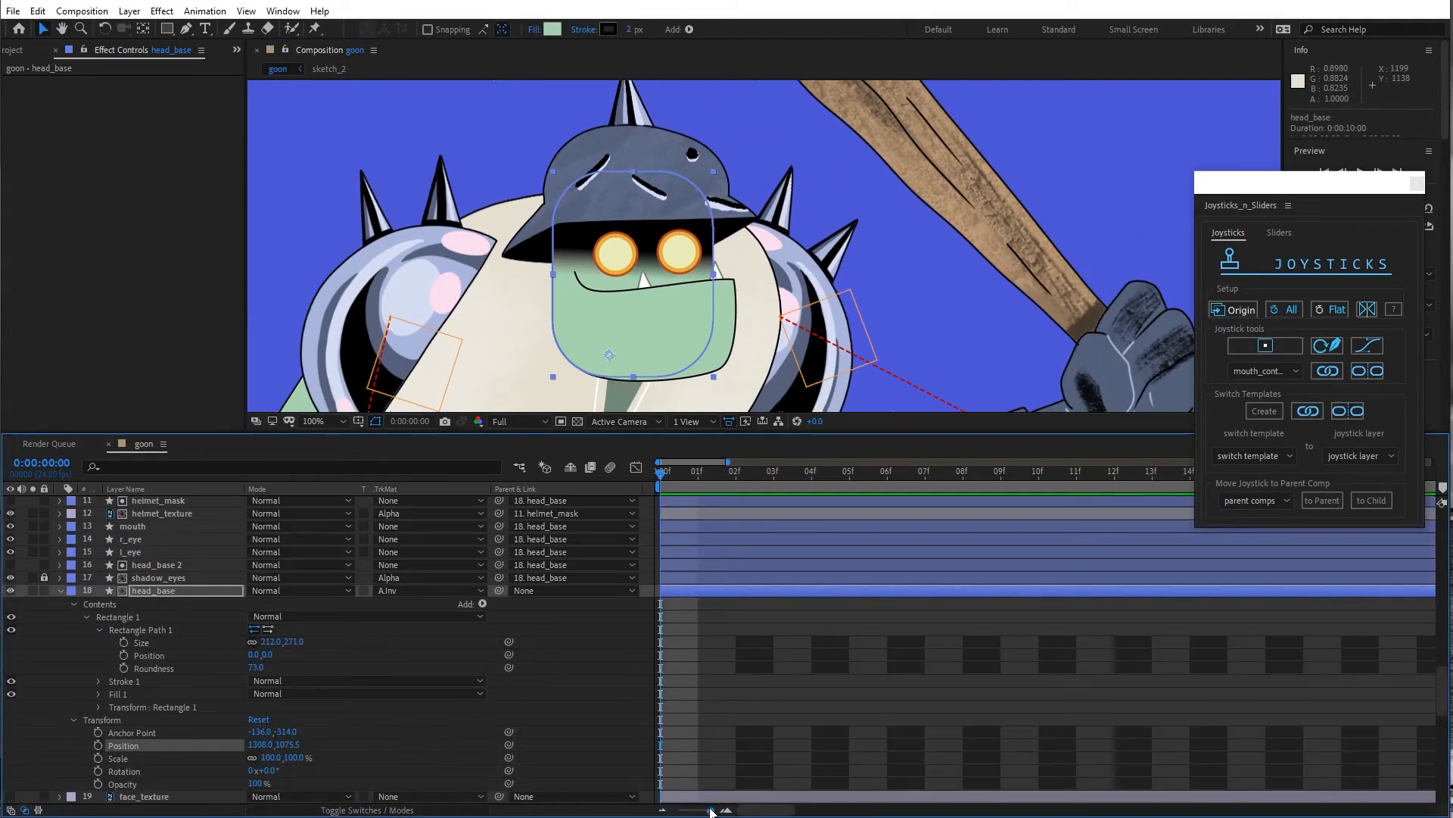
{"action": "left_click", "coordinate": [98, 745]}
{"action": "left_click", "coordinate": [98, 771]}
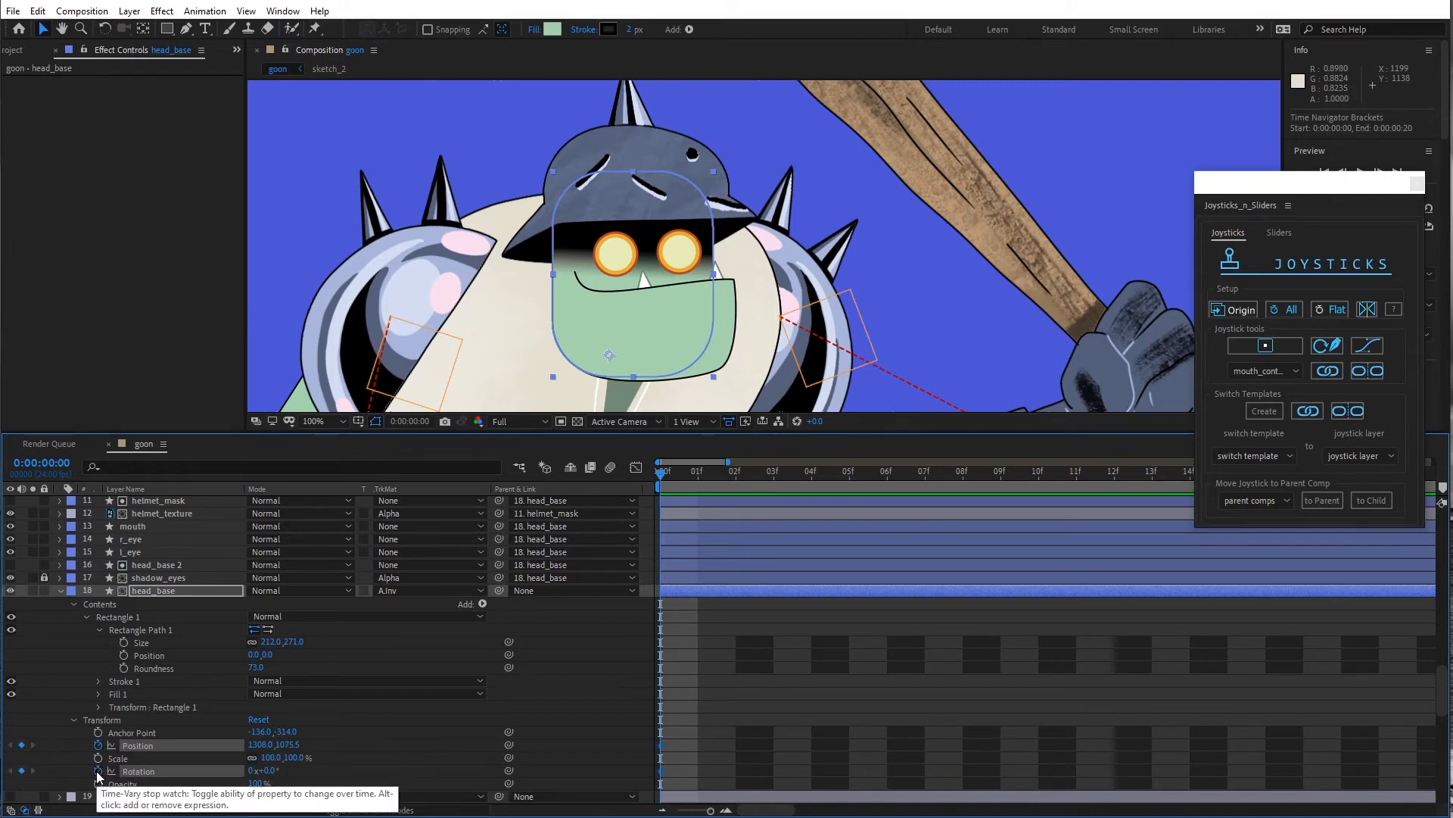
At frame 1, set head_base's rotation to 28° and X position to 1329, and set its track matte to None
{"action": "left_click_drag", "start_coordinate": [657, 474], "coordinate": [697, 474]}
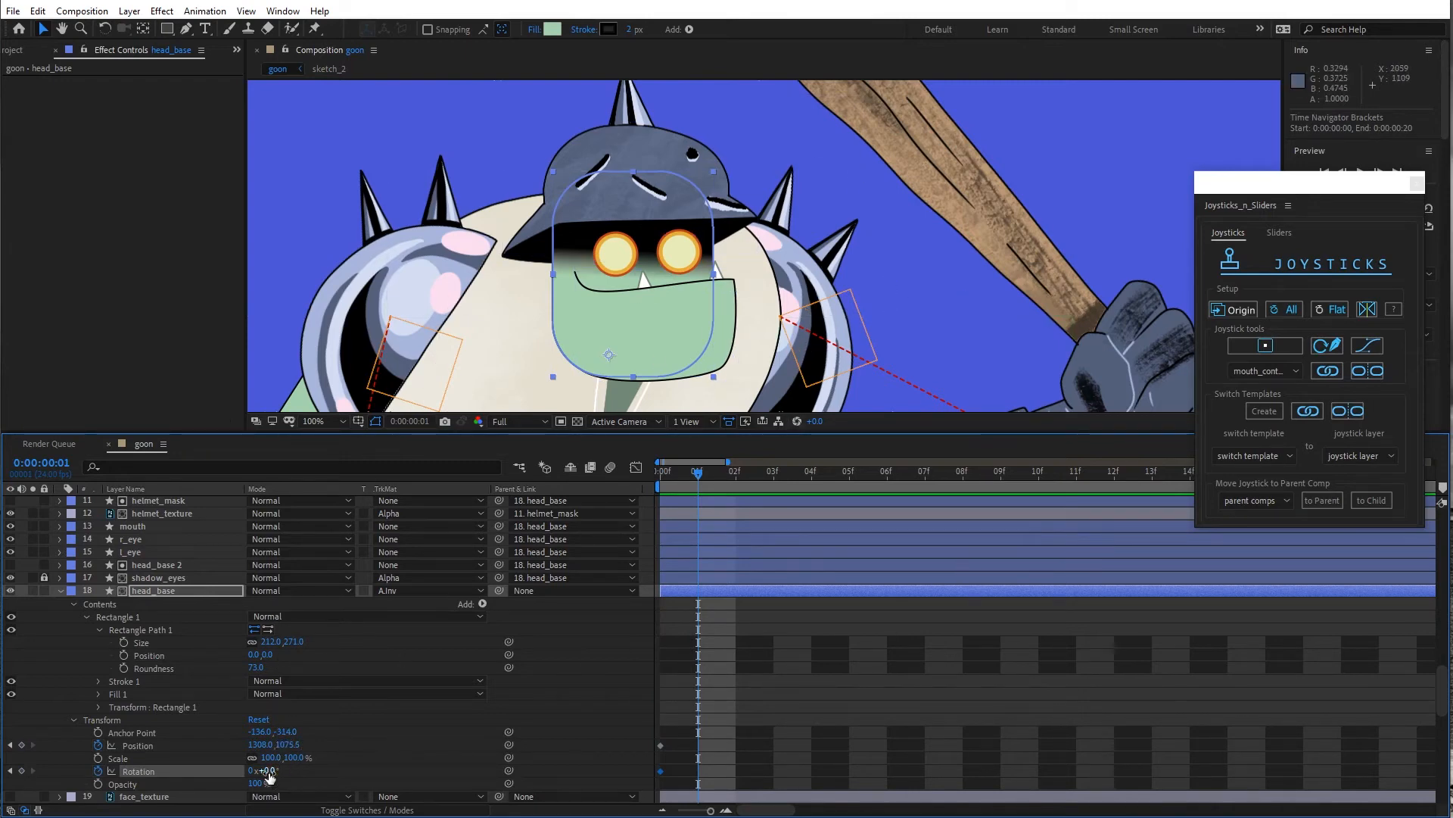
{"action": "left_click_drag", "start_coordinate": [278, 769], "coordinate": [300, 770]}
{"action": "scroll", "coordinate": [620, 339], "scroll_direction": "up", "scroll_amount": 1}
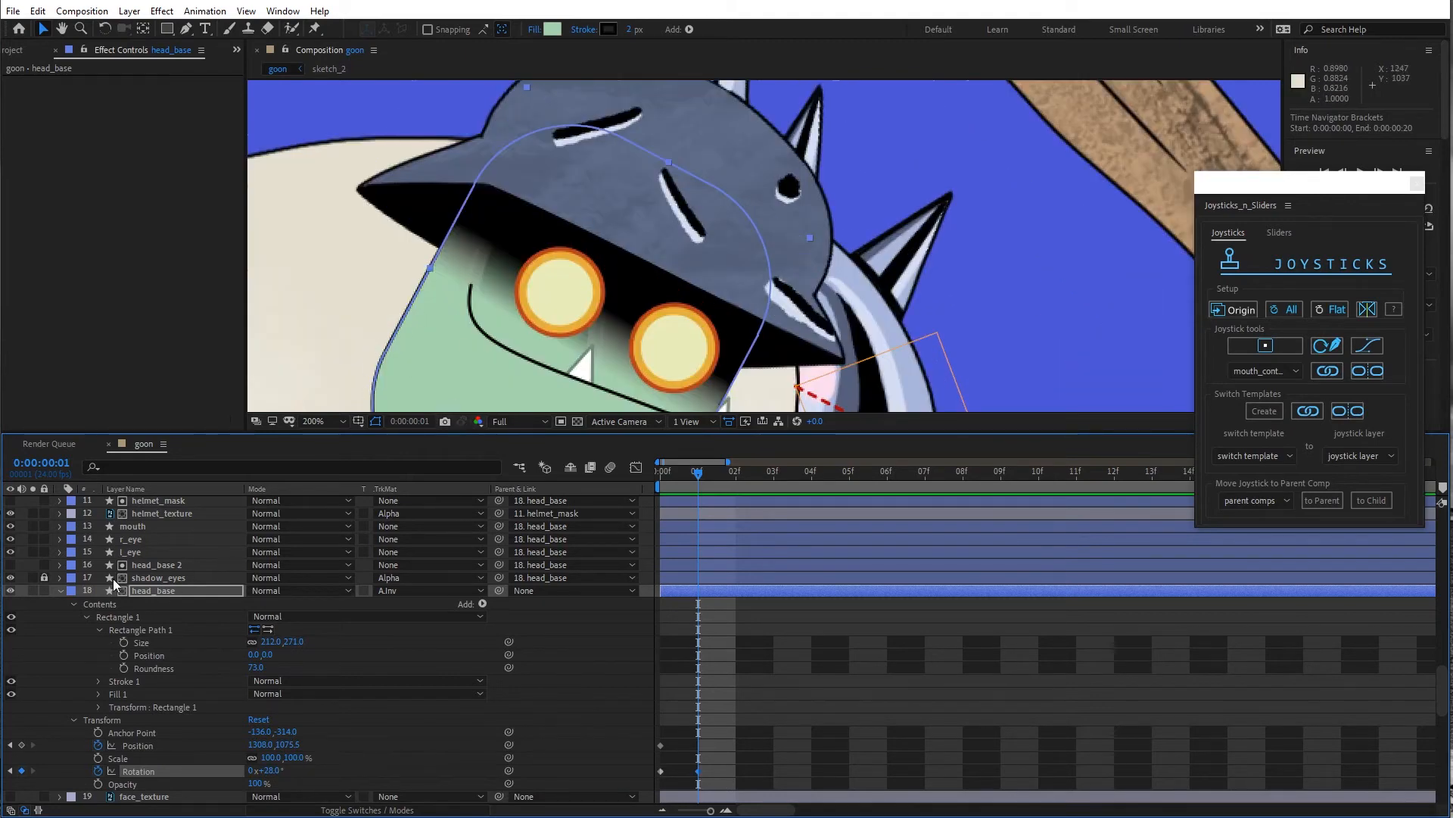
{"action": "left_click", "coordinate": [398, 591]}
{"action": "left_click", "coordinate": [424, 607]}
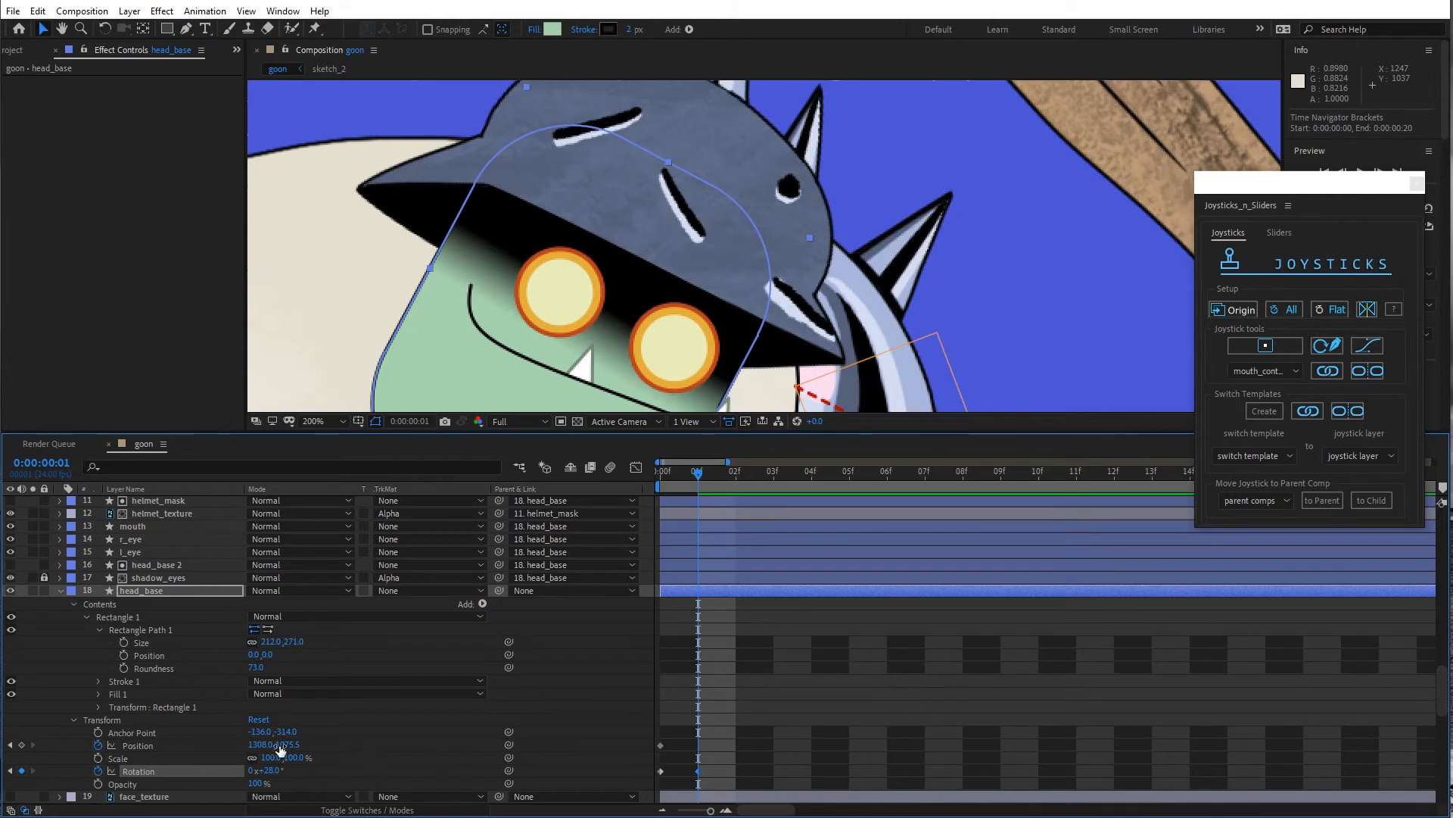
{"action": "left_click_drag", "start_coordinate": [287, 746], "coordinate": [277, 746]}
{"action": "key", "text": "ctrl+z"}
{"action": "scroll", "coordinate": [693, 383], "scroll_direction": "down", "scroll_amount": 1}
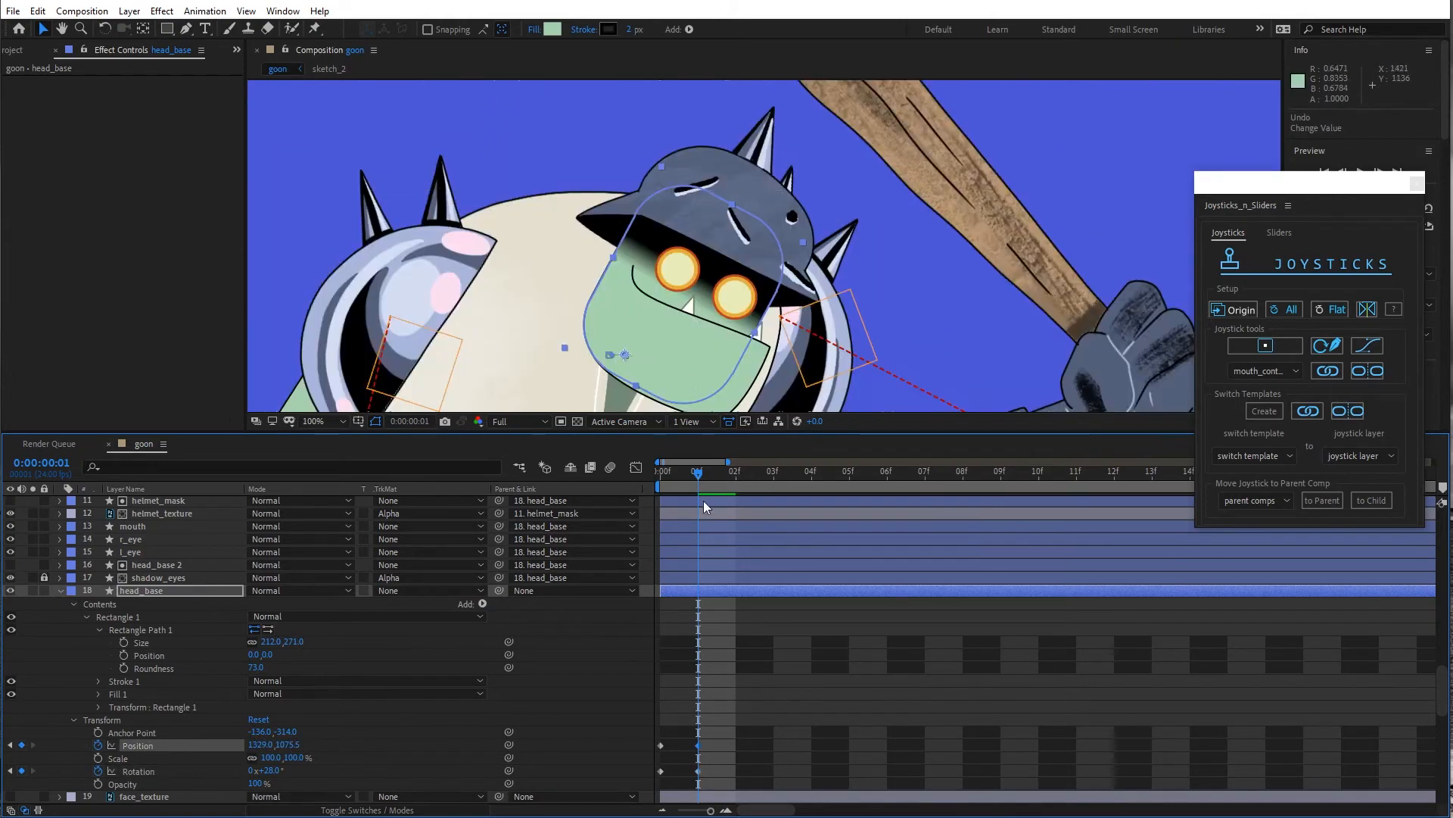
Starting from the rest keyframes, pose head_base tilted left at X 1289 on frame 2, and at Y 1042.5 with -8° rotation on frame 3
{"action": "left_click_drag", "start_coordinate": [700, 475], "coordinate": [721, 474]}
{"action": "key", "text": "ctrl+v"}
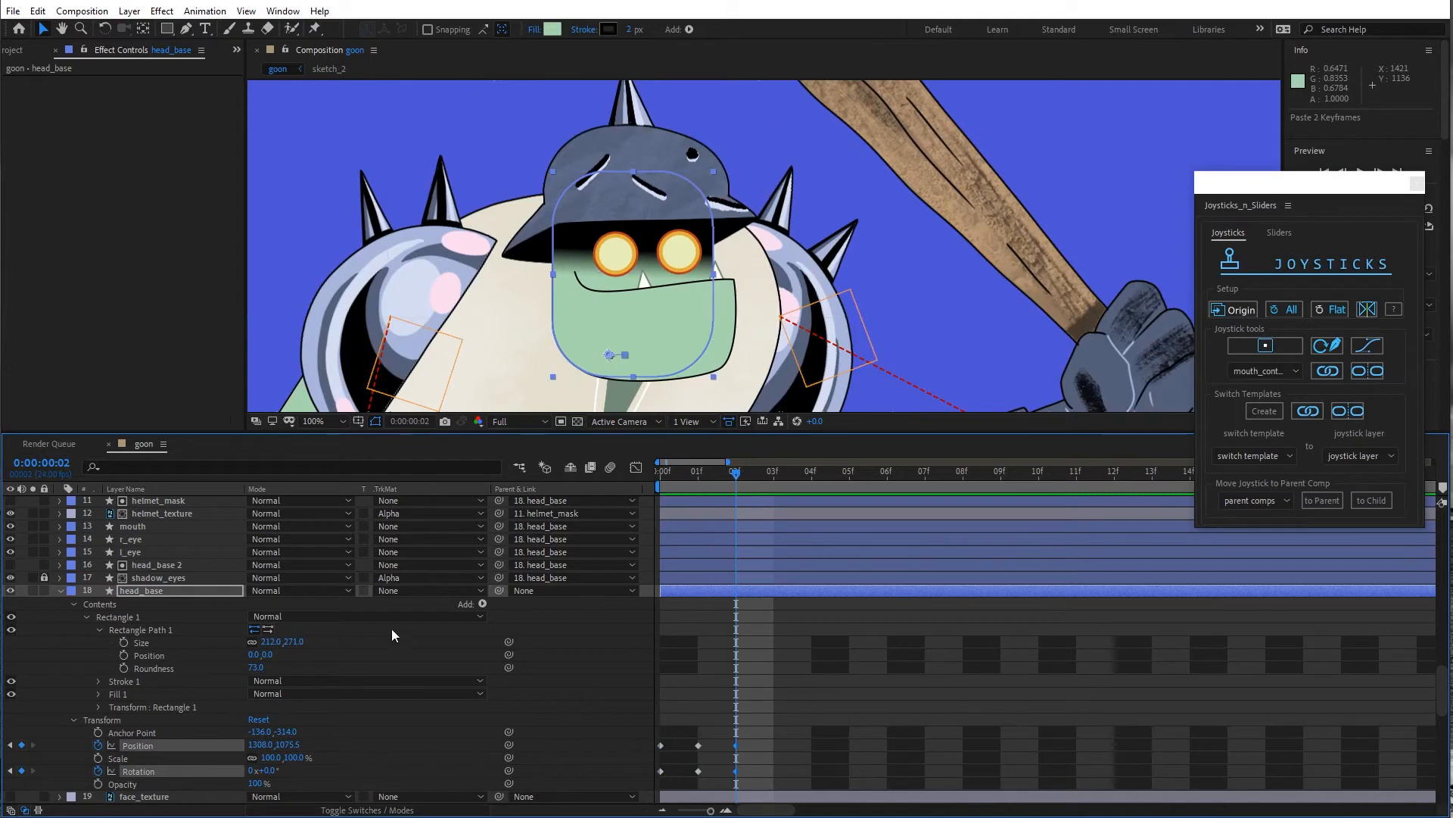
{"action": "mouse_move", "coordinate": [260, 744]}
{"action": "left_mouse_down"}
{"action": "mouse_move", "coordinate": [248, 744]}
{"action": "mouse_move", "coordinate": [262, 771]}
{"action": "left_mouse_up"}
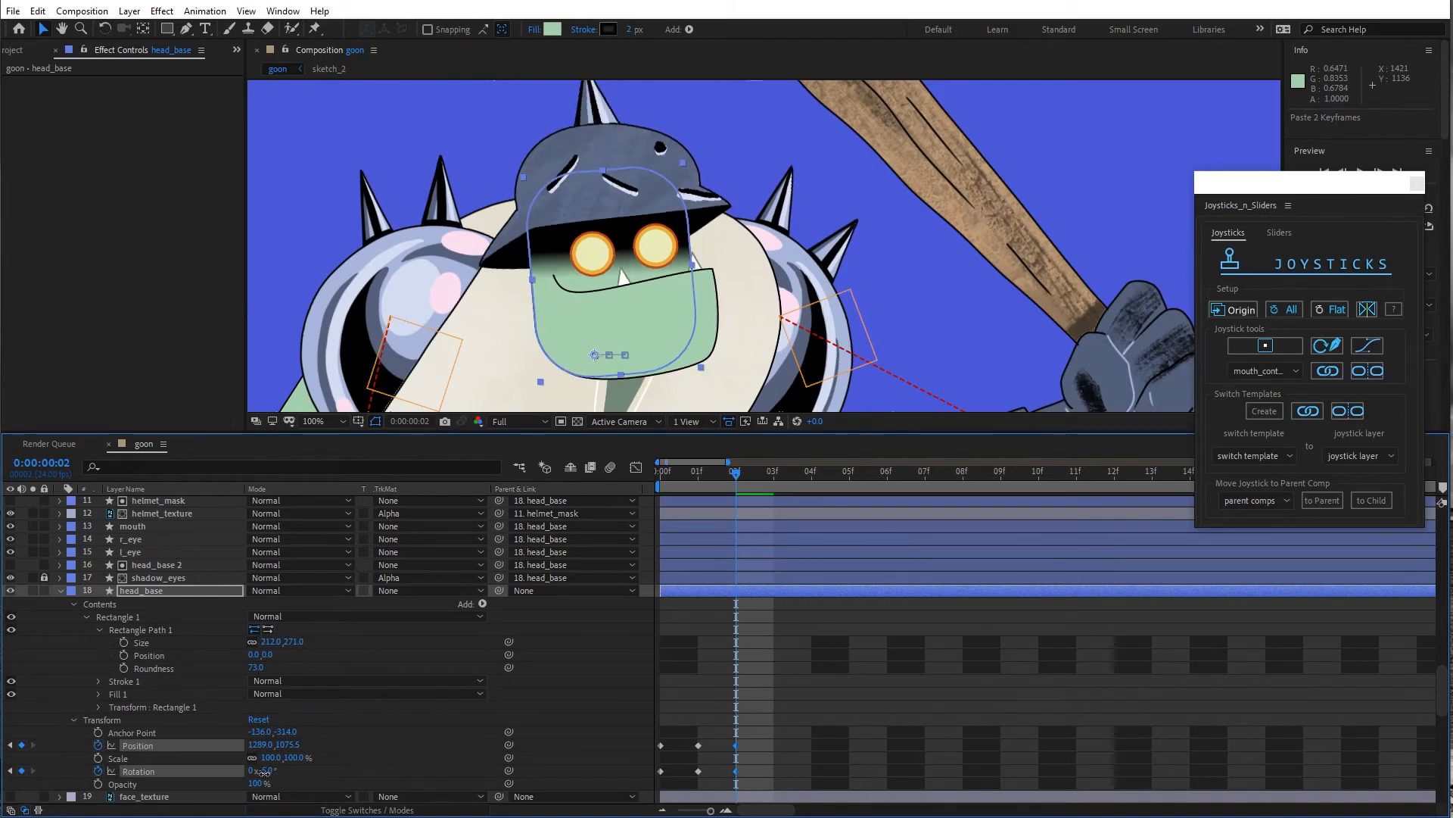
{"action": "key", "text": "Page_Down"}
{"action": "key", "text": "ctrl+v"}
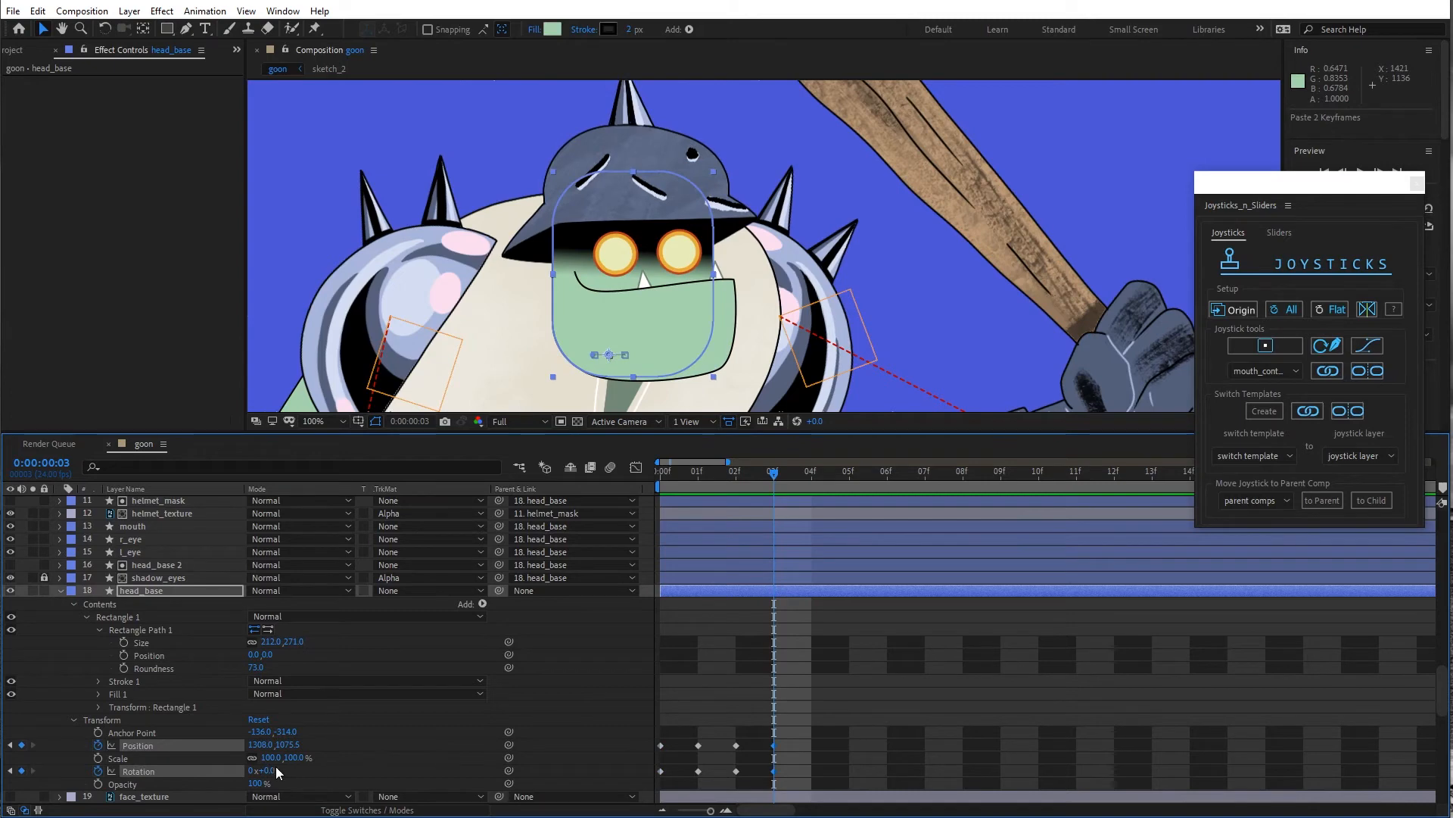
{"action": "left_click_drag", "start_coordinate": [286, 744], "coordinate": [261, 771]}
Paste head_base's rest keyframes at frame 4 and set its Y position to 1100.5 and rotation to 27°
{"action": "key", "text": "Page_Down"}
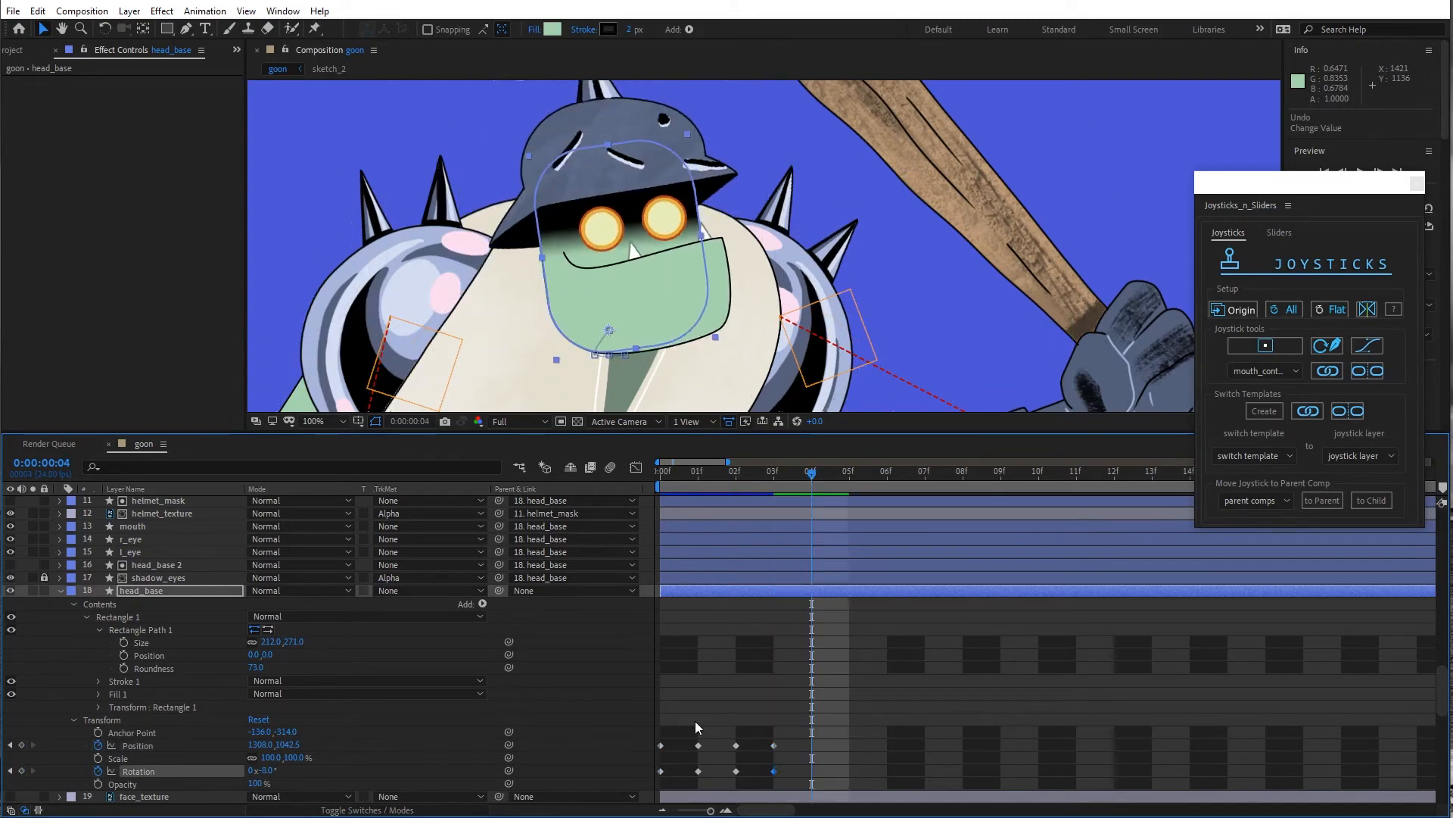
{"action": "left_click_drag", "start_coordinate": [695, 720], "coordinate": [656, 777]}
{"action": "key", "text": "ctrl+v"}
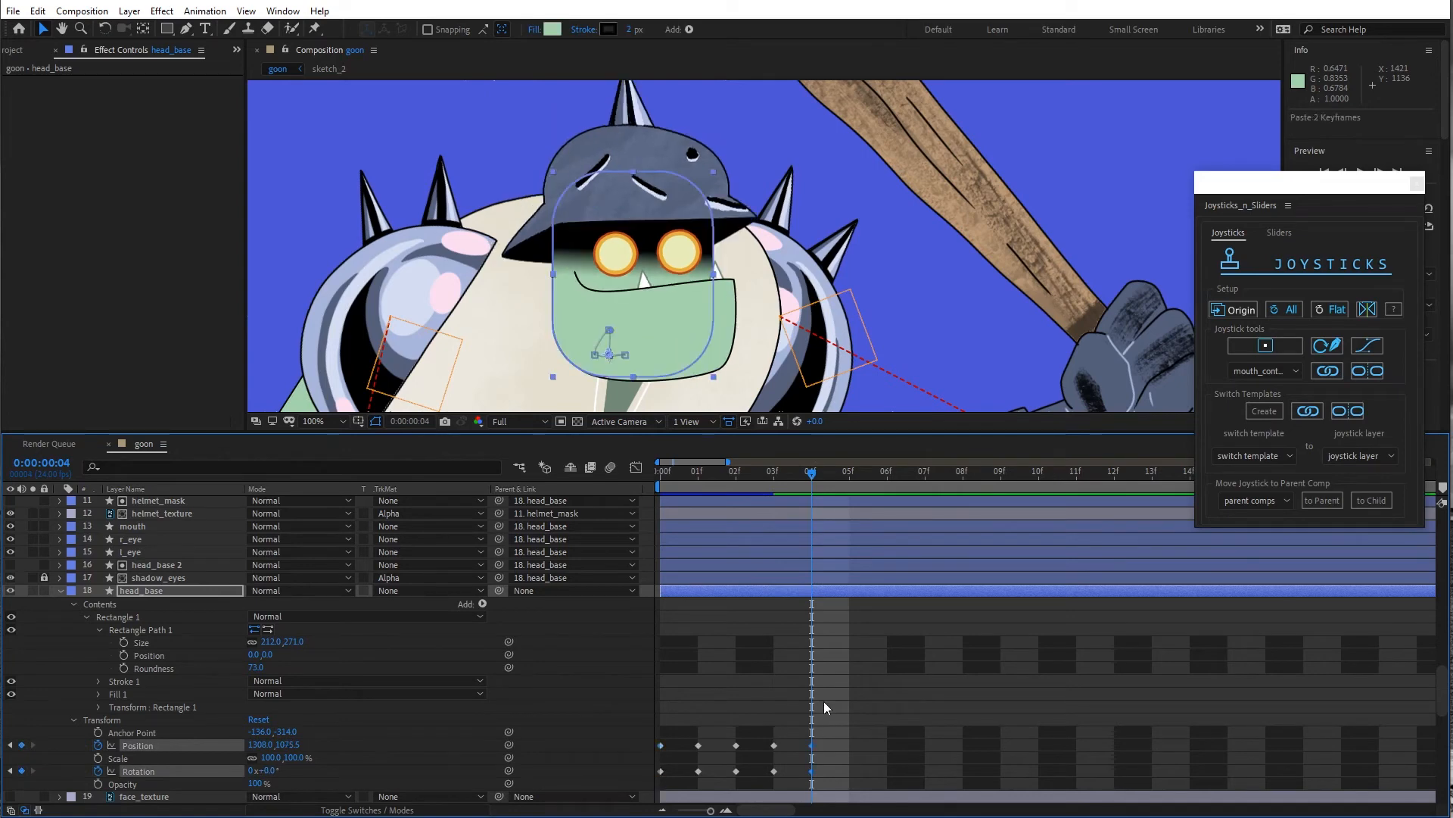
{"action": "mouse_move", "coordinate": [284, 745]}
{"action": "left_mouse_down"}
{"action": "mouse_move", "coordinate": [299, 745]}
{"action": "mouse_move", "coordinate": [295, 771]}
{"action": "left_mouse_up"}
{"action": "key", "text": "comma"}
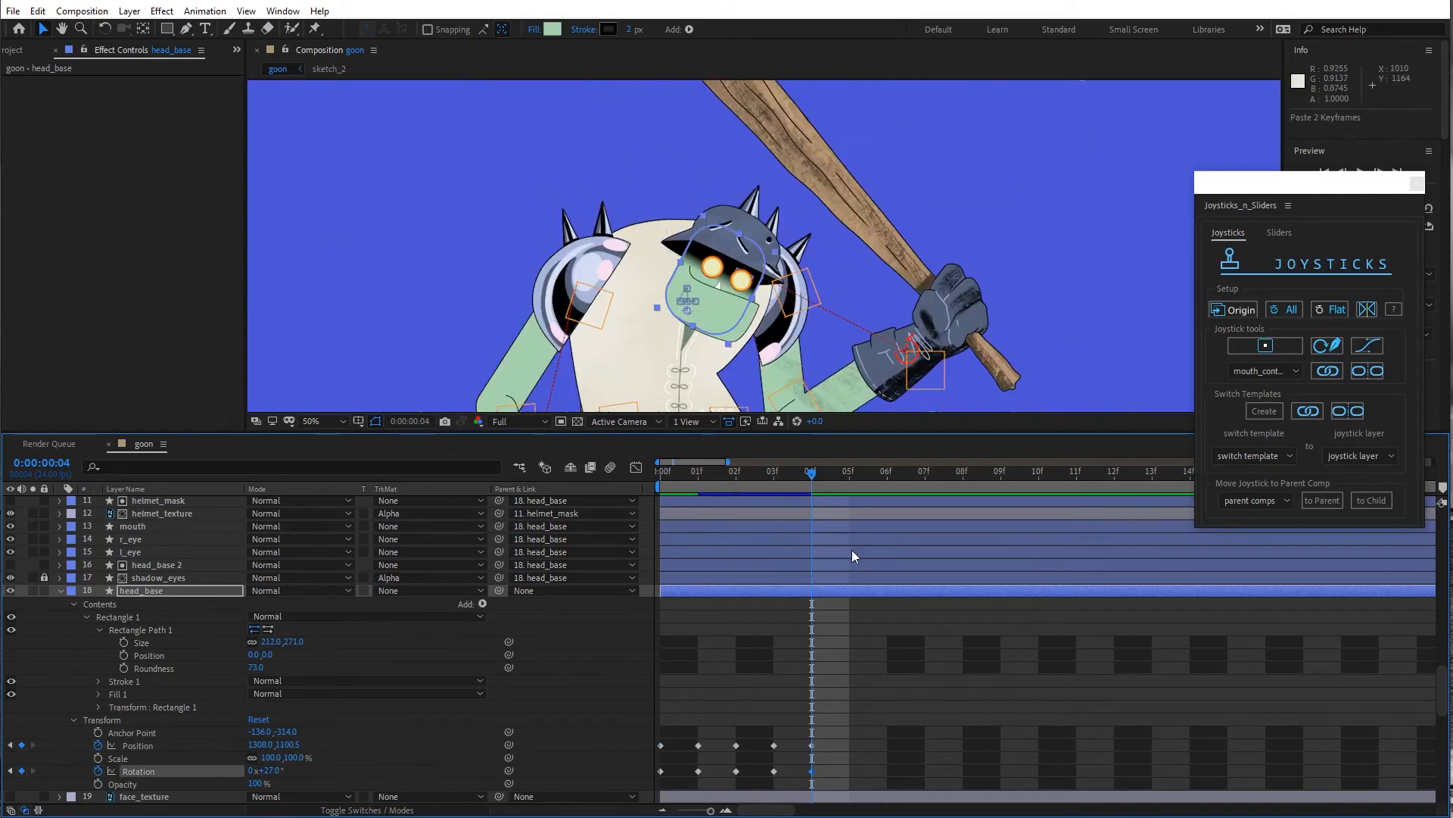
Enable Position keyframing on the r_eye and l_eye layers at frame 0
{"action": "left_click_drag", "start_coordinate": [809, 475], "coordinate": [624, 479]}
{"action": "left_click", "coordinate": [128, 551]}
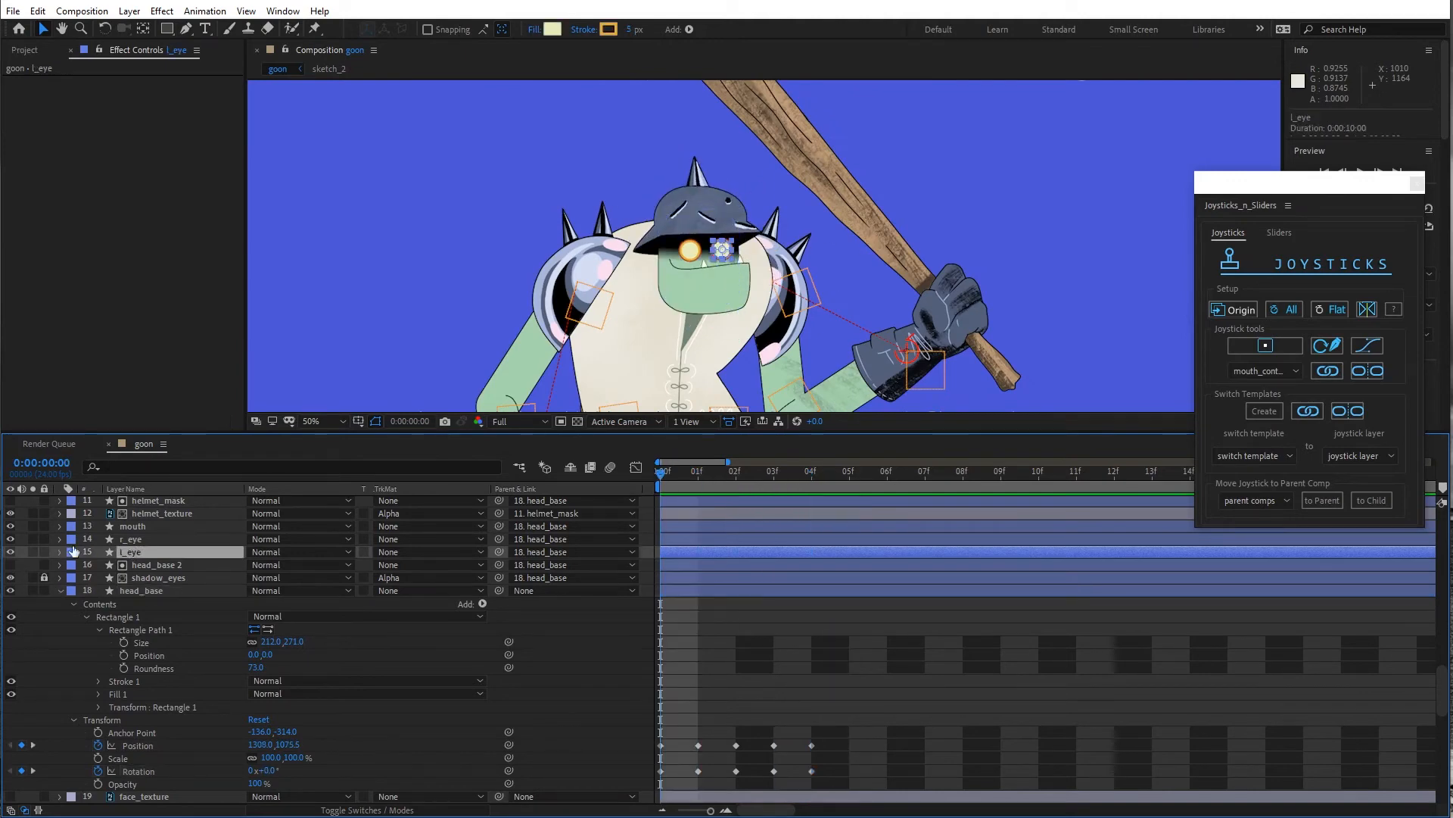
{"action": "left_click", "coordinate": [61, 551]}
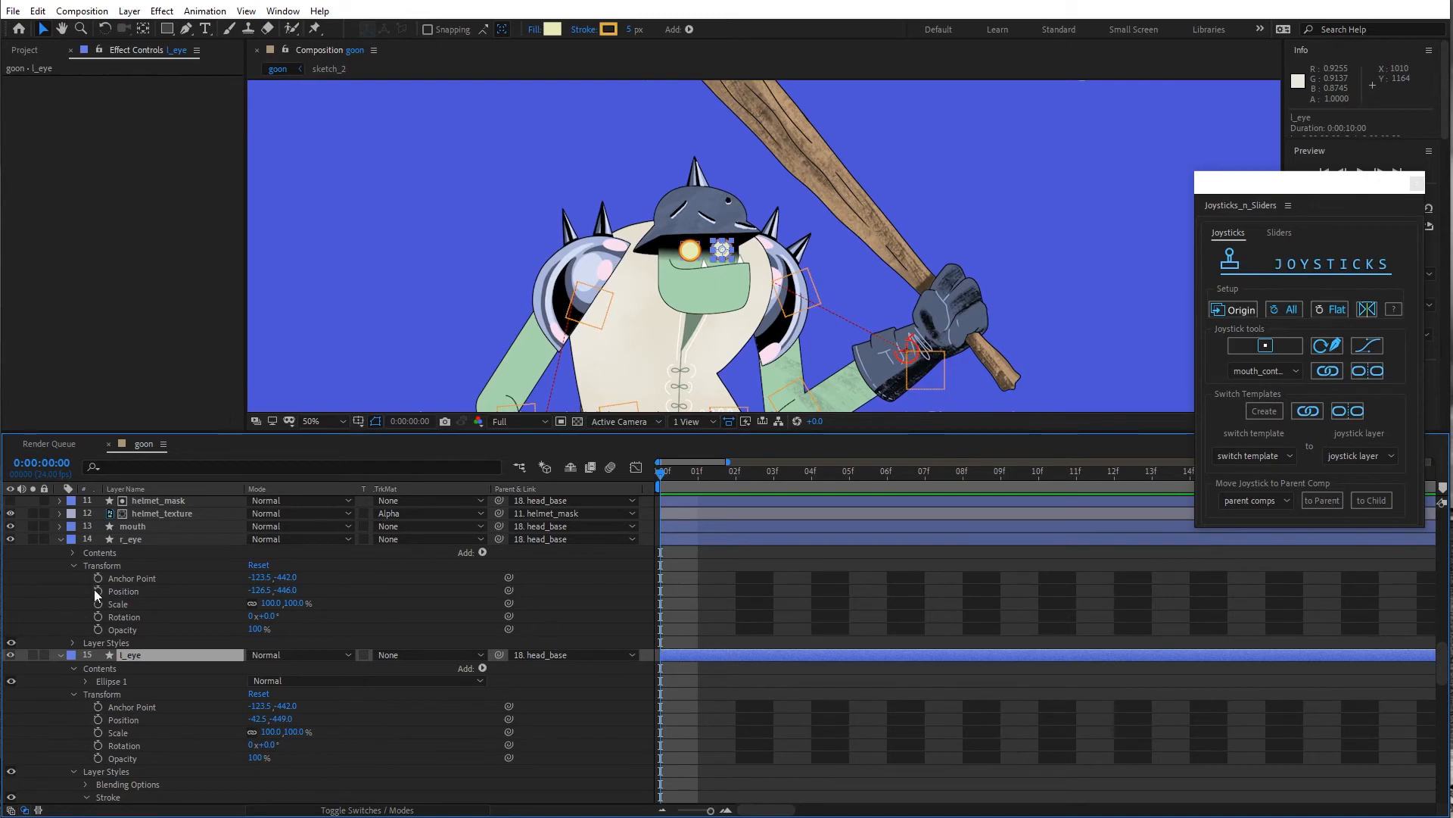
{"action": "left_click", "coordinate": [96, 591]}
{"action": "left_click", "coordinate": [96, 719]}
At frame 1, shift the eyes right by setting r_eye's X position to -97.5 and l_eye's to -21.5
{"action": "key", "text": "Page_Down"}
{"action": "key", "text": "period"}
{"action": "left_click_drag", "start_coordinate": [259, 589], "coordinate": [281, 589]}
{"action": "left_click_drag", "start_coordinate": [259, 718], "coordinate": [279, 719]}
Paste the eyes' rest Position keyframes at frame 2 and shift both eyes left, with l_eye at X -46.5
{"action": "key", "text": "Page_Down"}
{"action": "left_click", "coordinate": [661, 591]}
{"action": "key", "text": "ctrl+c"}
{"action": "key", "text": "ctrl+v"}
{"action": "left_click", "coordinate": [661, 720]}
{"action": "key", "text": "ctrl+c"}
{"action": "key", "text": "ctrl+v"}
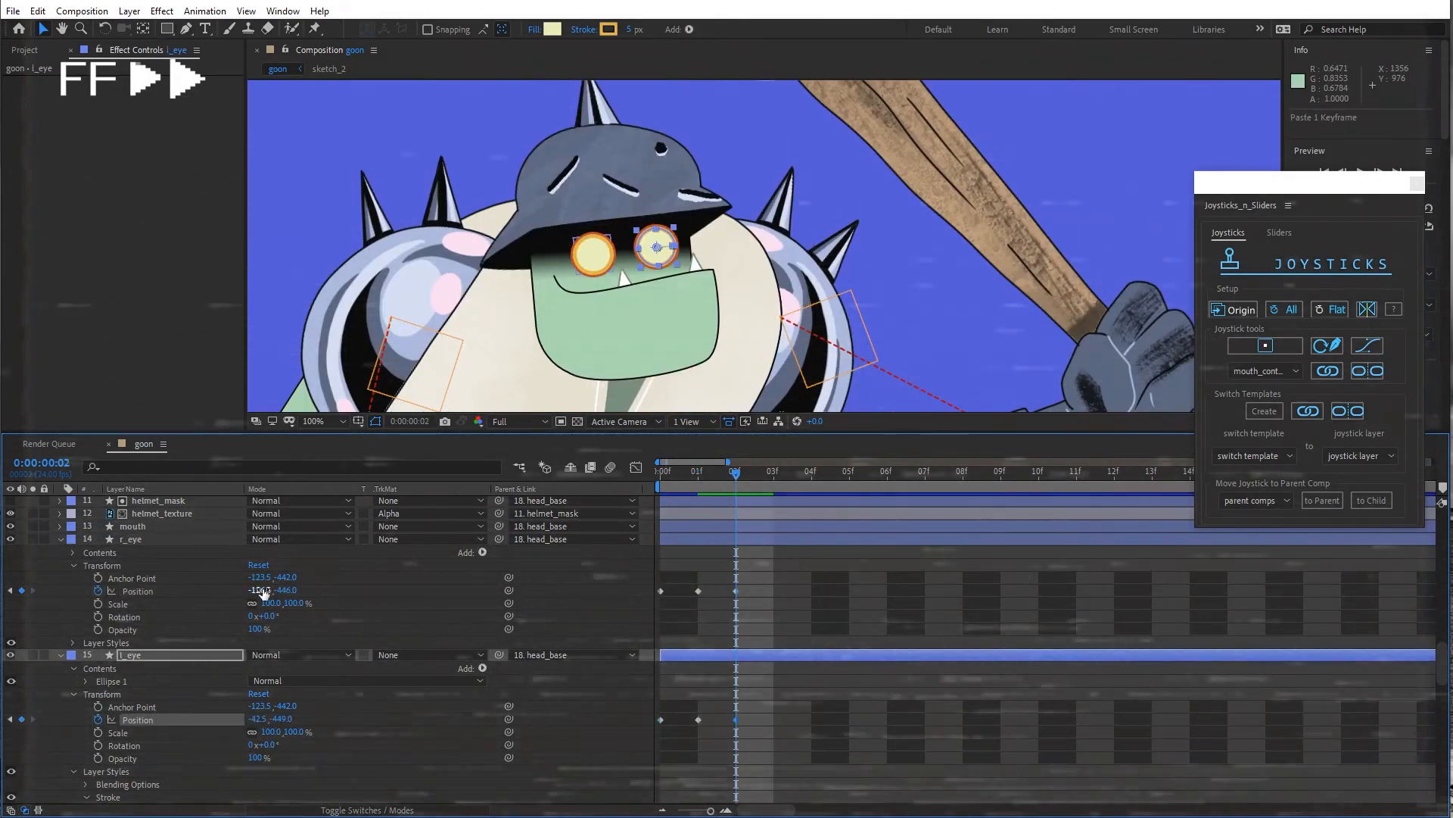
{"action": "left_click_drag", "start_coordinate": [261, 591], "coordinate": [253, 591]}
{"action": "left_click_drag", "start_coordinate": [259, 720], "coordinate": [251, 719]}
Paste the eyes' rest keyframes at frame 3, raise r_eye to Y -462 and l_eye to Y -464, and save the project
{"action": "left_click_drag", "start_coordinate": [752, 475], "coordinate": [773, 476]}
{"action": "left_click", "coordinate": [660, 591]}
{"action": "key", "text": "ctrl+c"}
{"action": "key", "text": "ctrl+v"}
{"action": "left_click", "coordinate": [661, 720]}
{"action": "key", "text": "ctrl+c"}
{"action": "key", "text": "ctrl+v"}
{"action": "left_click", "coordinate": [173, 150]}
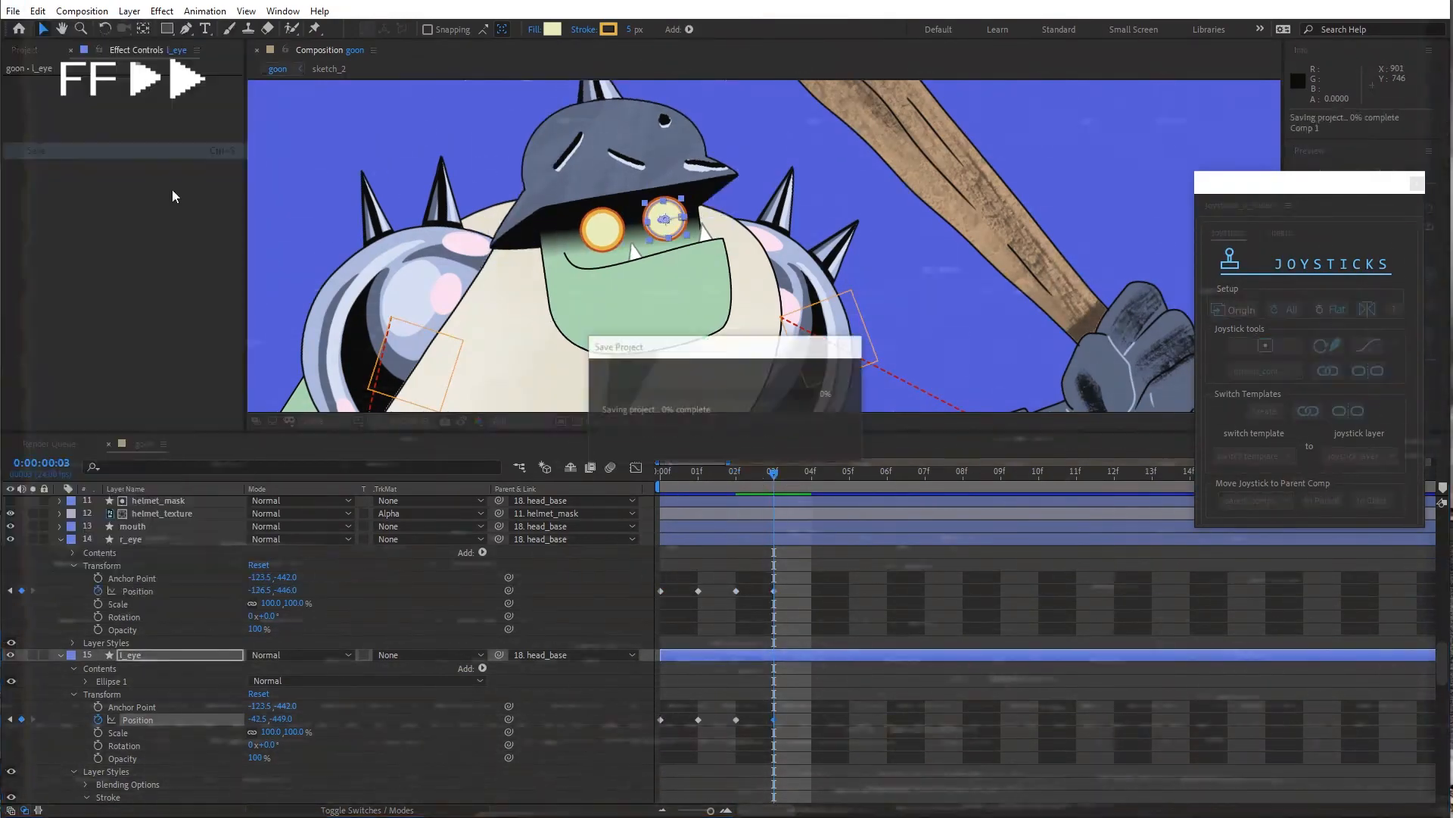
{"action": "left_click_drag", "start_coordinate": [284, 590], "coordinate": [274, 591]}
{"action": "left_click_drag", "start_coordinate": [285, 719], "coordinate": [274, 719]}
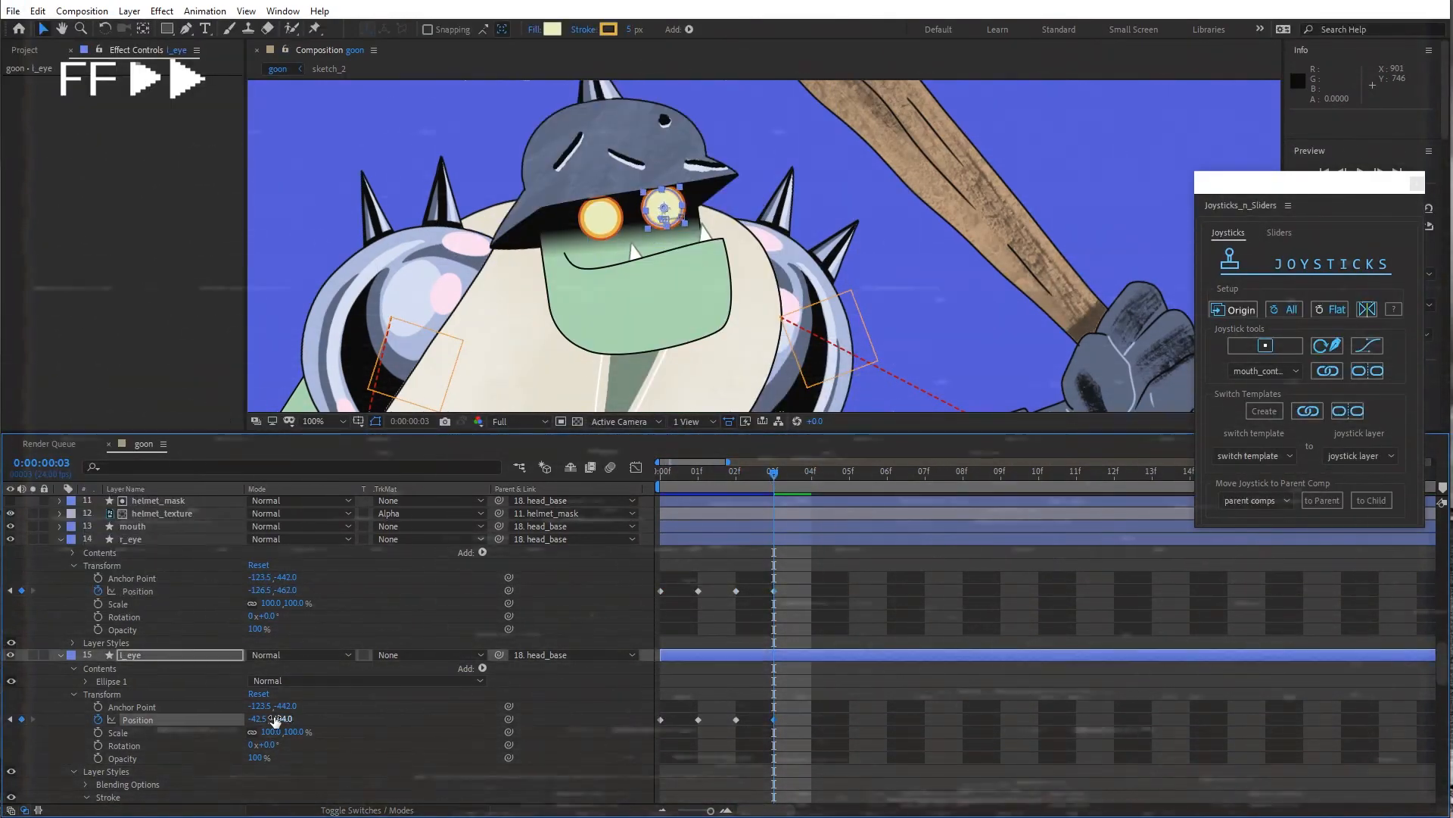
Paste the eyes' rest keyframes at frame 4 and lower r_eye to Y -433 and l_eye to Y -432
{"action": "key", "text": "Page_Down"}
{"action": "left_click", "coordinate": [660, 591]}
{"action": "key", "text": "ctrl+c"}
{"action": "key", "text": "ctrl+v"}
{"action": "left_click", "coordinate": [661, 720]}
{"action": "key", "text": "ctrl+c"}
{"action": "key", "text": "ctrl+v"}
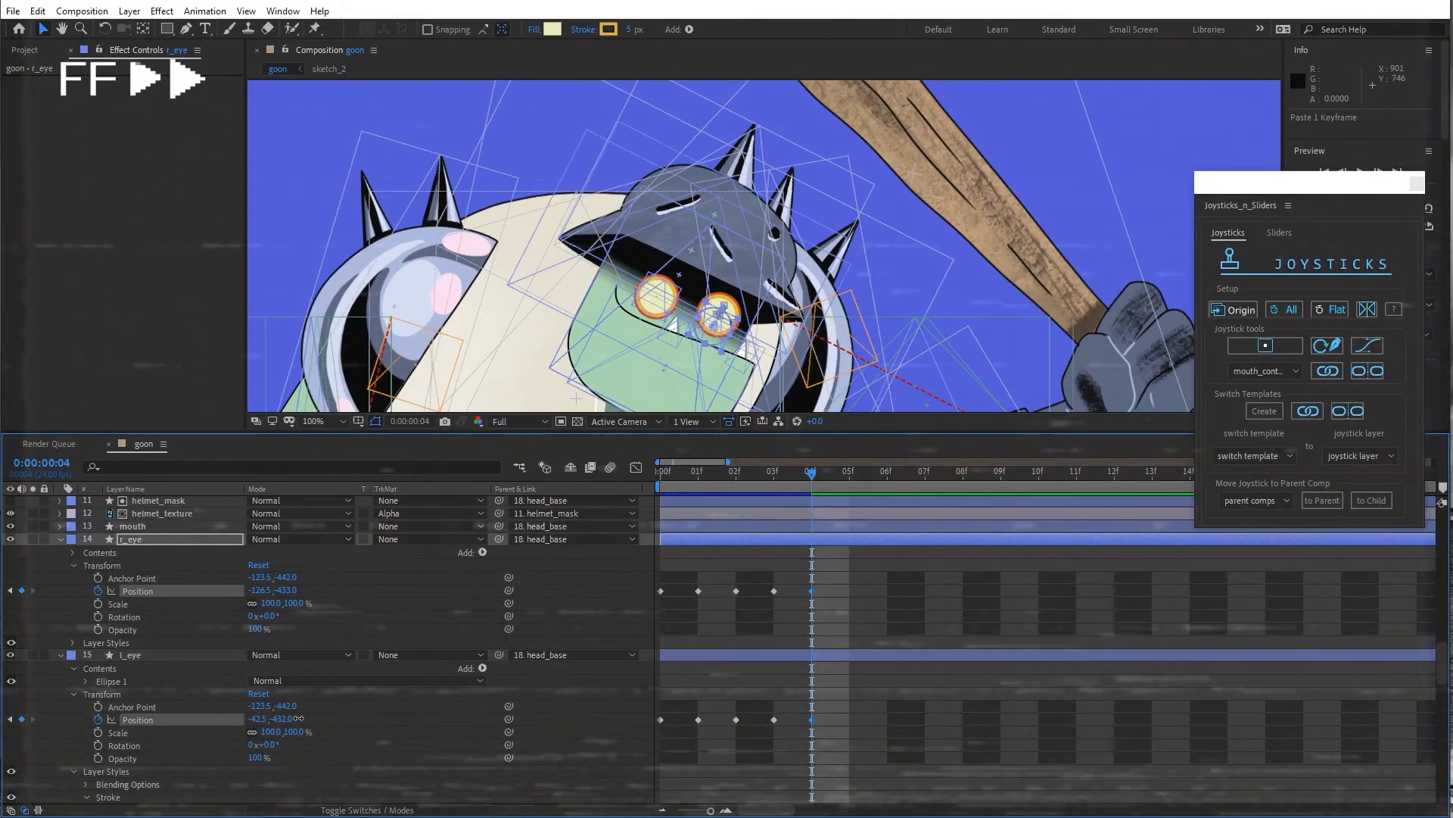
{"action": "left_click_drag", "start_coordinate": [299, 718], "coordinate": [300, 717]}
Enable Position keyframing on the helmet_texture layer at frame 0
{"action": "key", "text": "Page_Up"}
{"action": "key", "text": "Page_Up"}
{"action": "key", "text": "Page_Up"}
{"action": "key", "text": "Page_Up"}
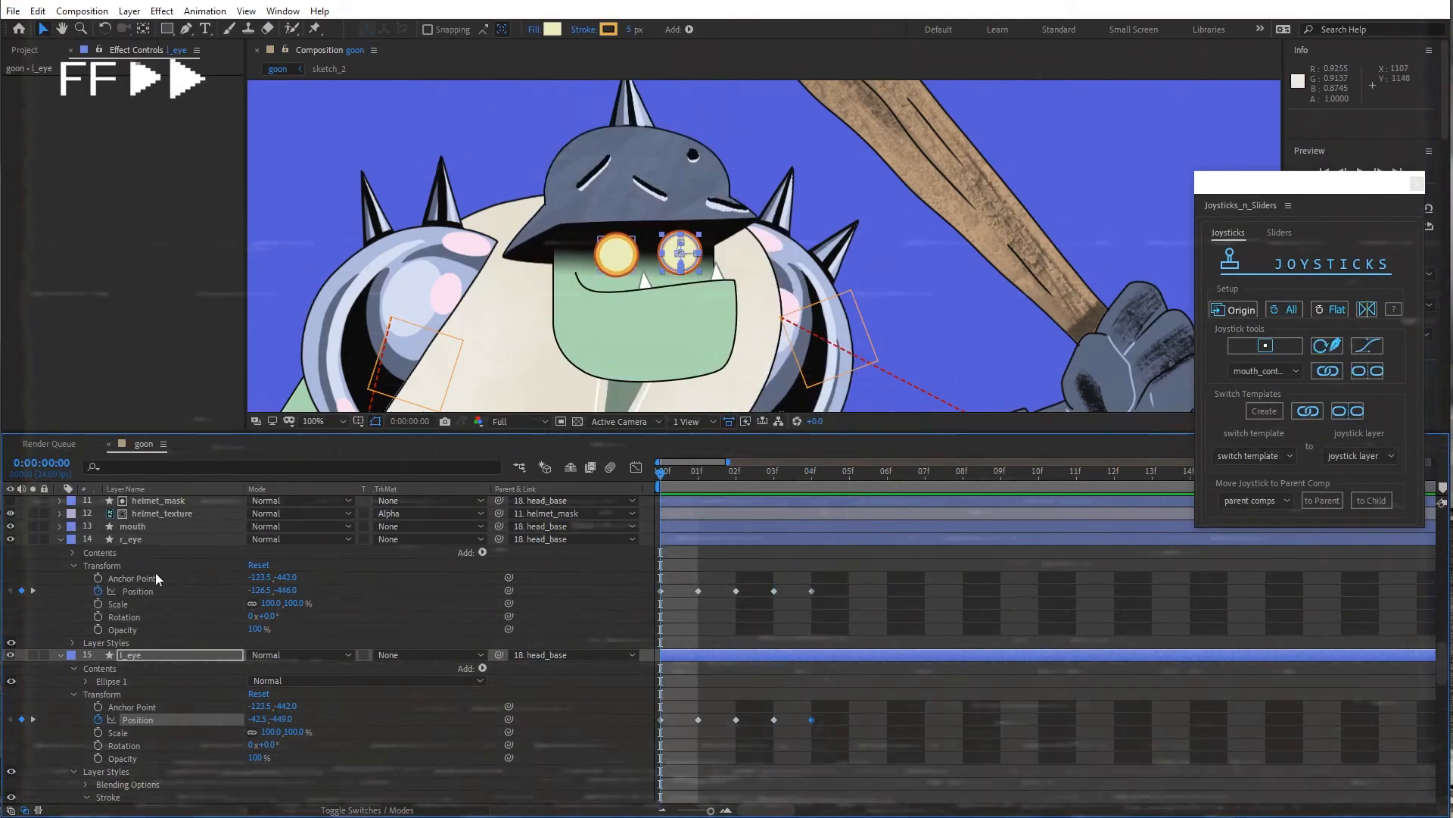
{"action": "left_click", "coordinate": [82, 514]}
{"action": "left_click", "coordinate": [60, 514]}
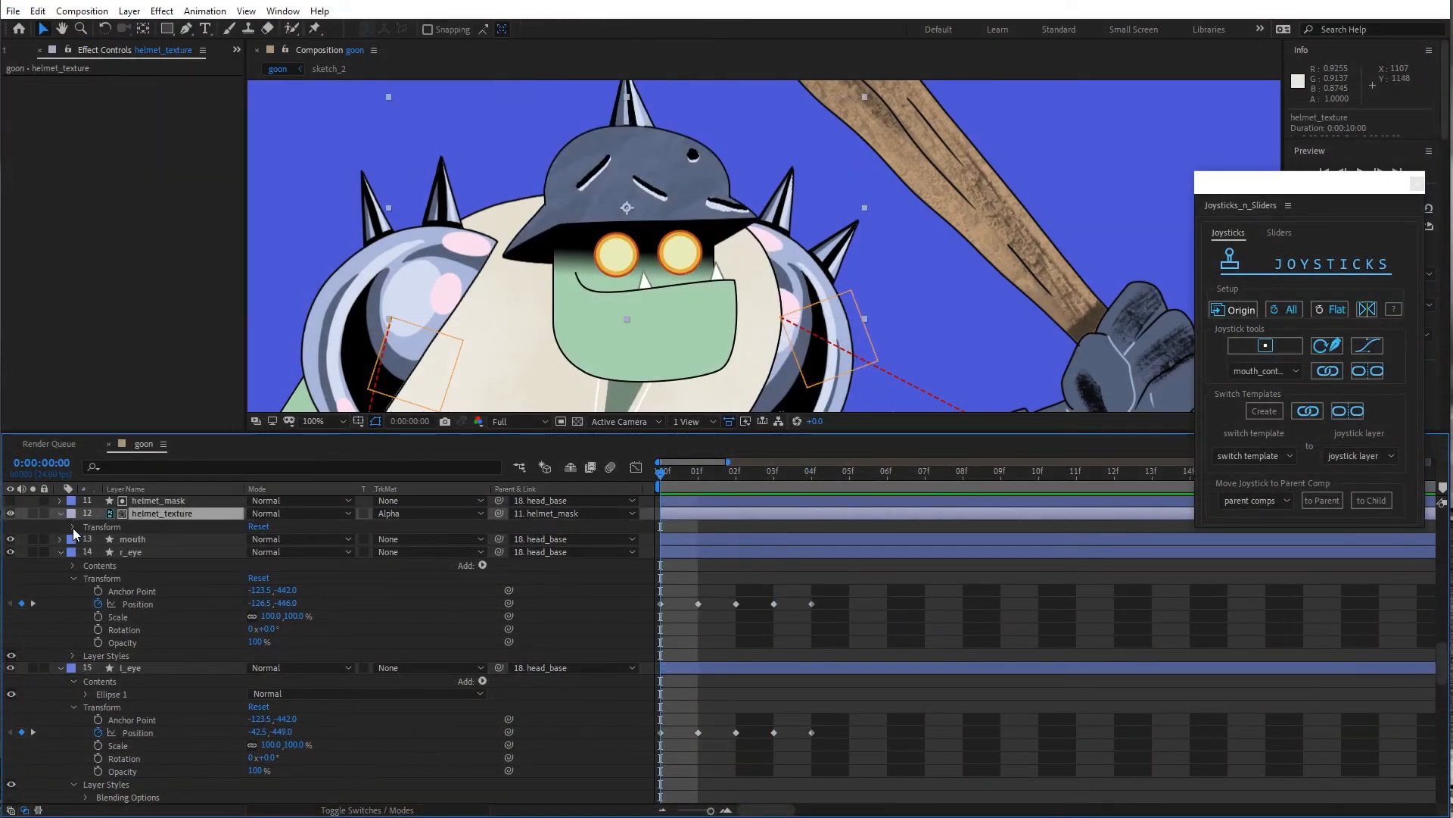
{"action": "left_click", "coordinate": [74, 527]}
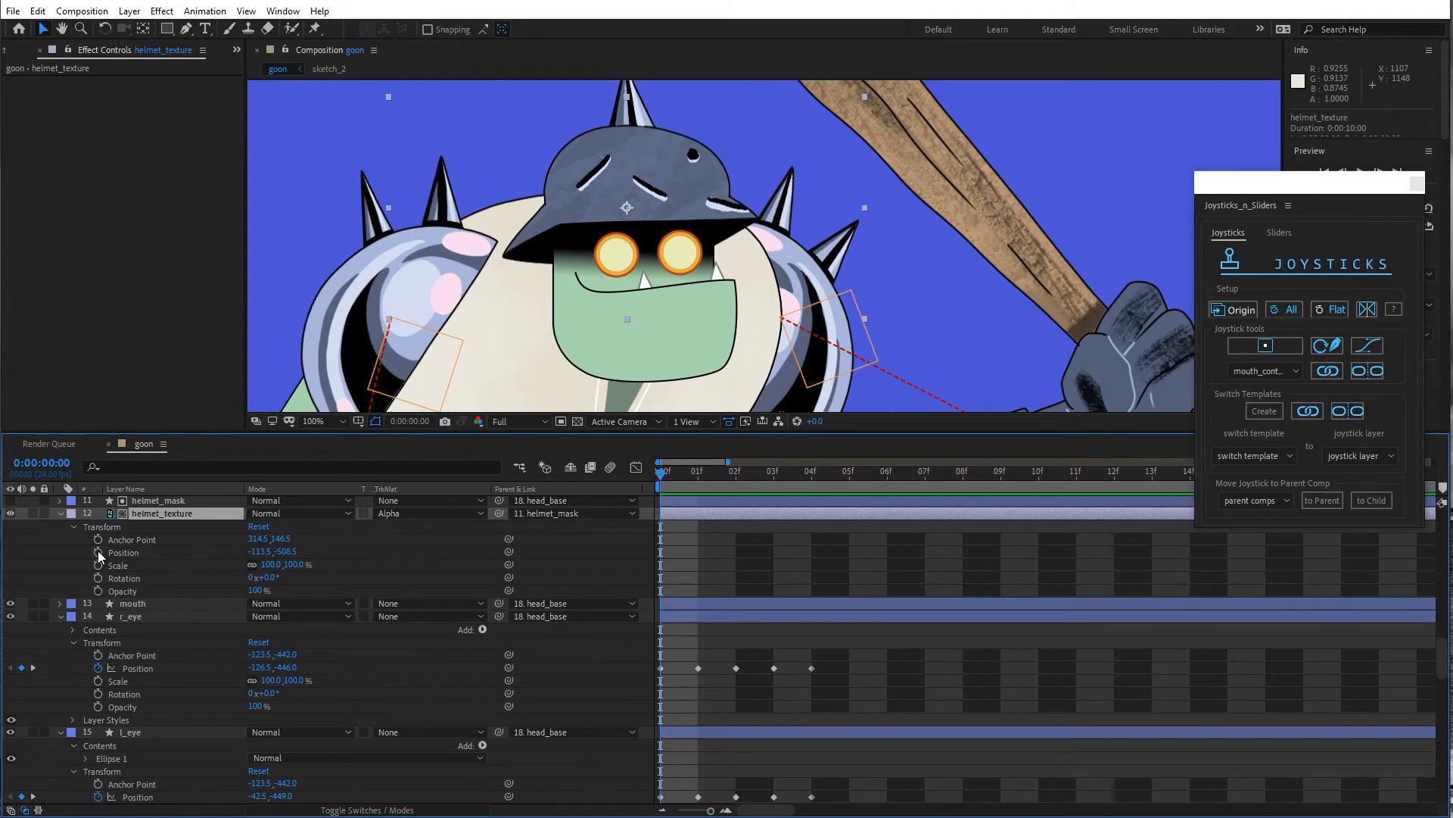
{"action": "left_click", "coordinate": [99, 553]}
Shift helmet_texture to X -82.5 at frame 1 and, from its rest keyframe, to X -198.5 at frame 2
{"action": "left_click_drag", "start_coordinate": [662, 471], "coordinate": [686, 477]}
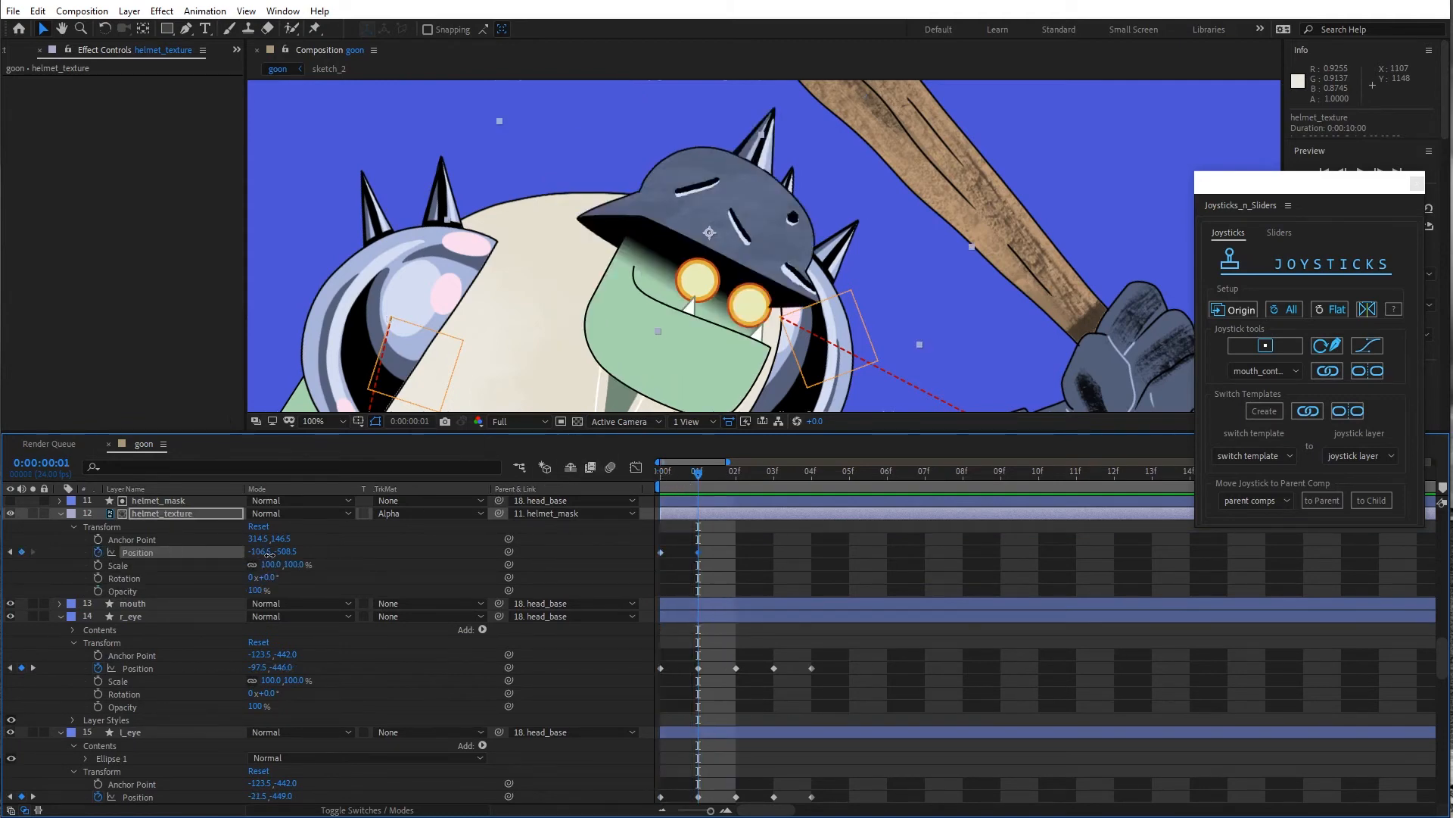
{"action": "left_click_drag", "start_coordinate": [269, 553], "coordinate": [284, 553]}
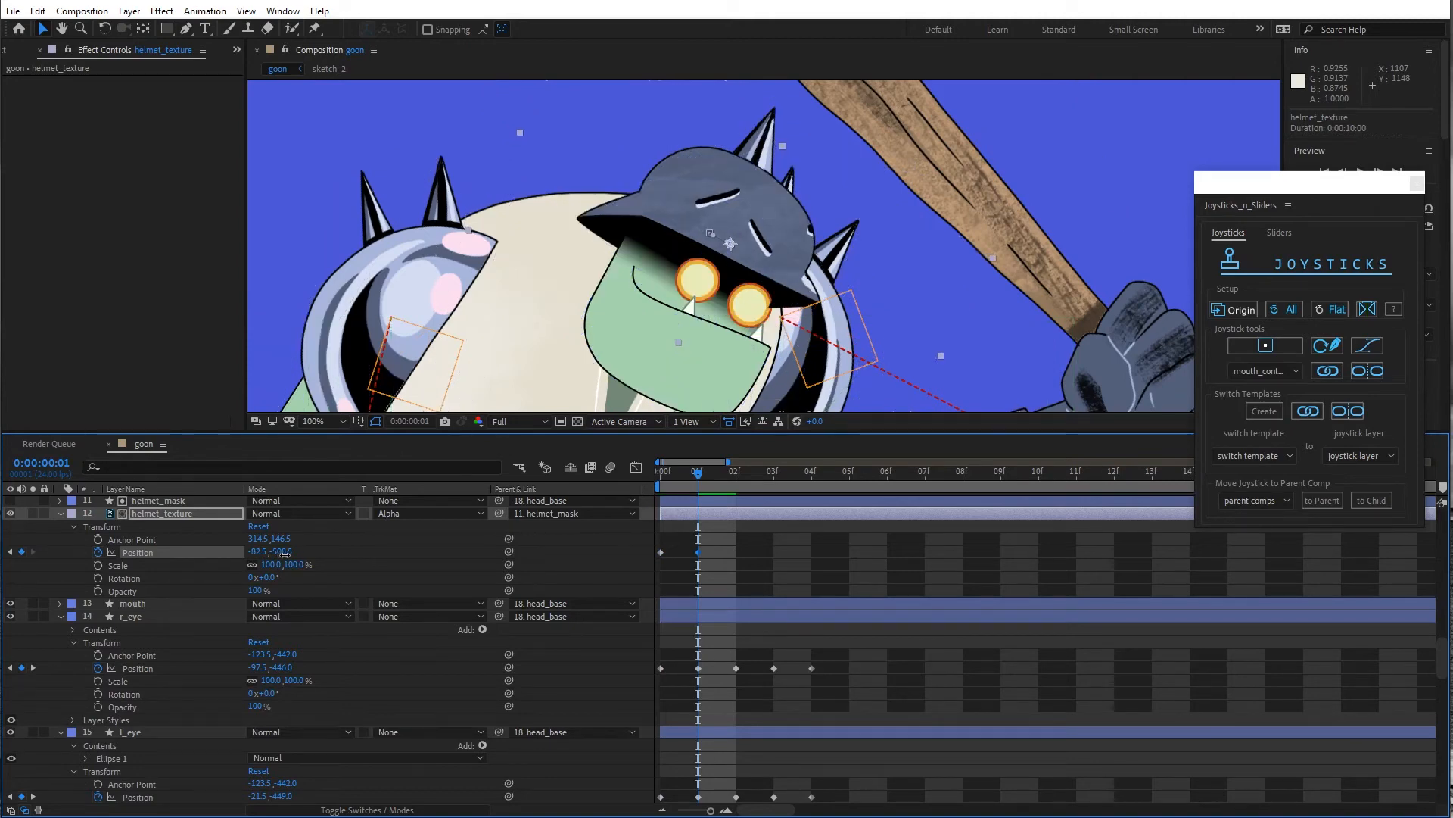
{"action": "left_click", "coordinate": [284, 554]}
{"action": "left_click_drag", "start_coordinate": [700, 477], "coordinate": [736, 477]}
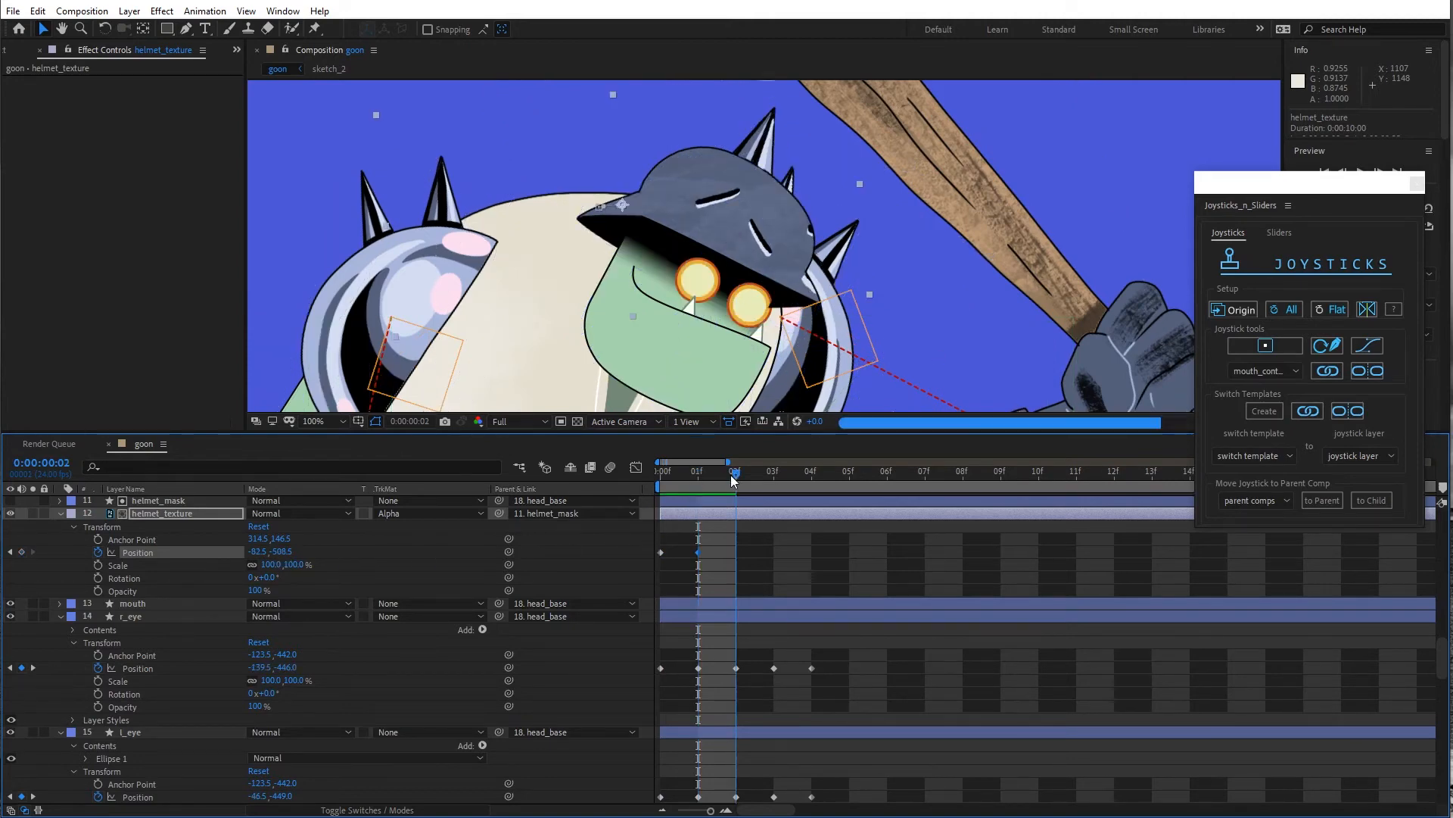
{"action": "key", "text": "ctrl+v"}
Paste helmet_texture's rest Position keyframe at frames 3 and 4, shifting it up on frame 3 and down on frame 4
{"action": "key", "text": "Page_Down"}
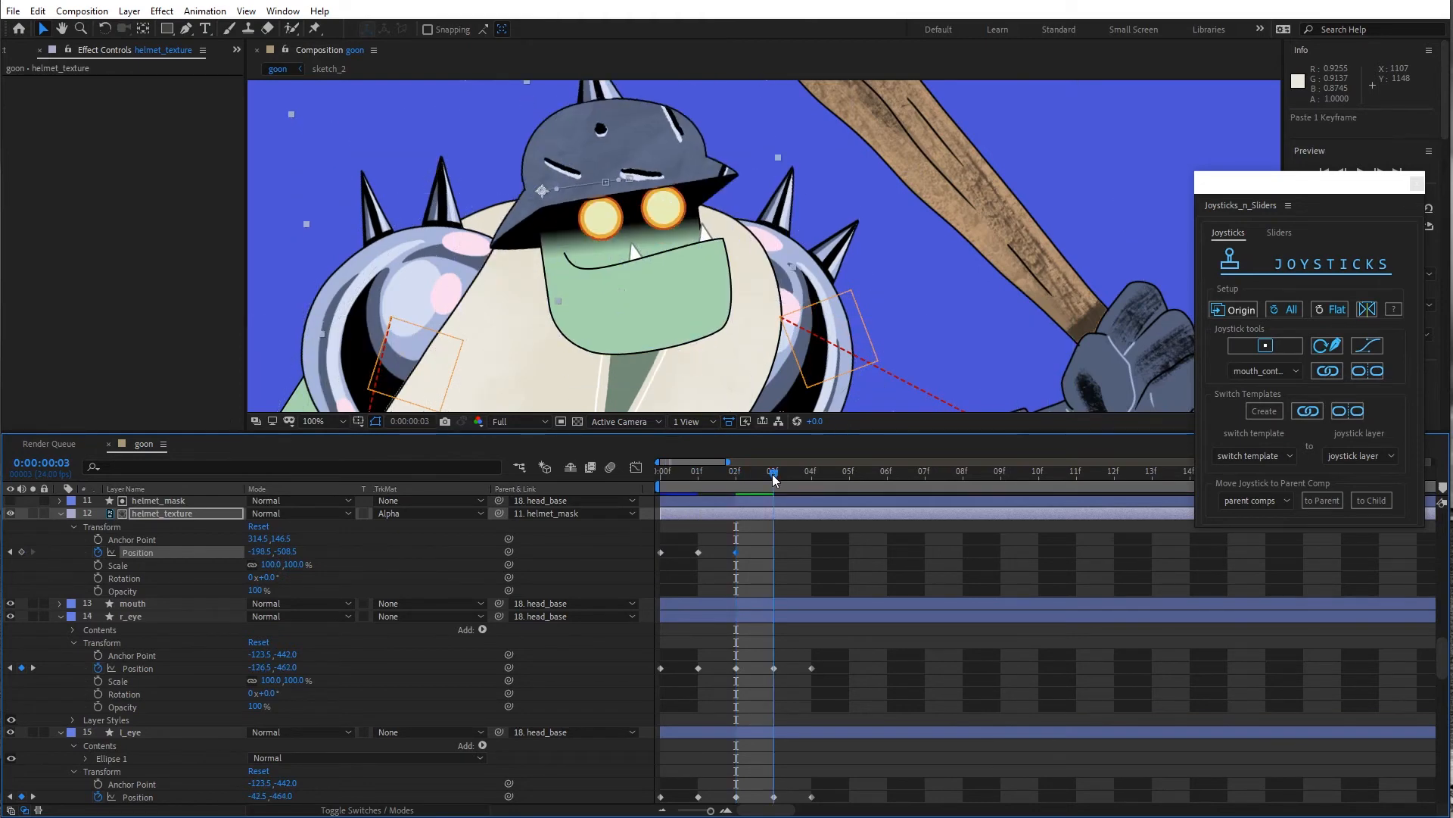
{"action": "key", "text": "ctrl+v"}
{"action": "key", "text": "Page_Down"}
{"action": "key", "text": "ctrl+v"}
{"action": "left_click_drag", "start_coordinate": [284, 551], "coordinate": [306, 545]}
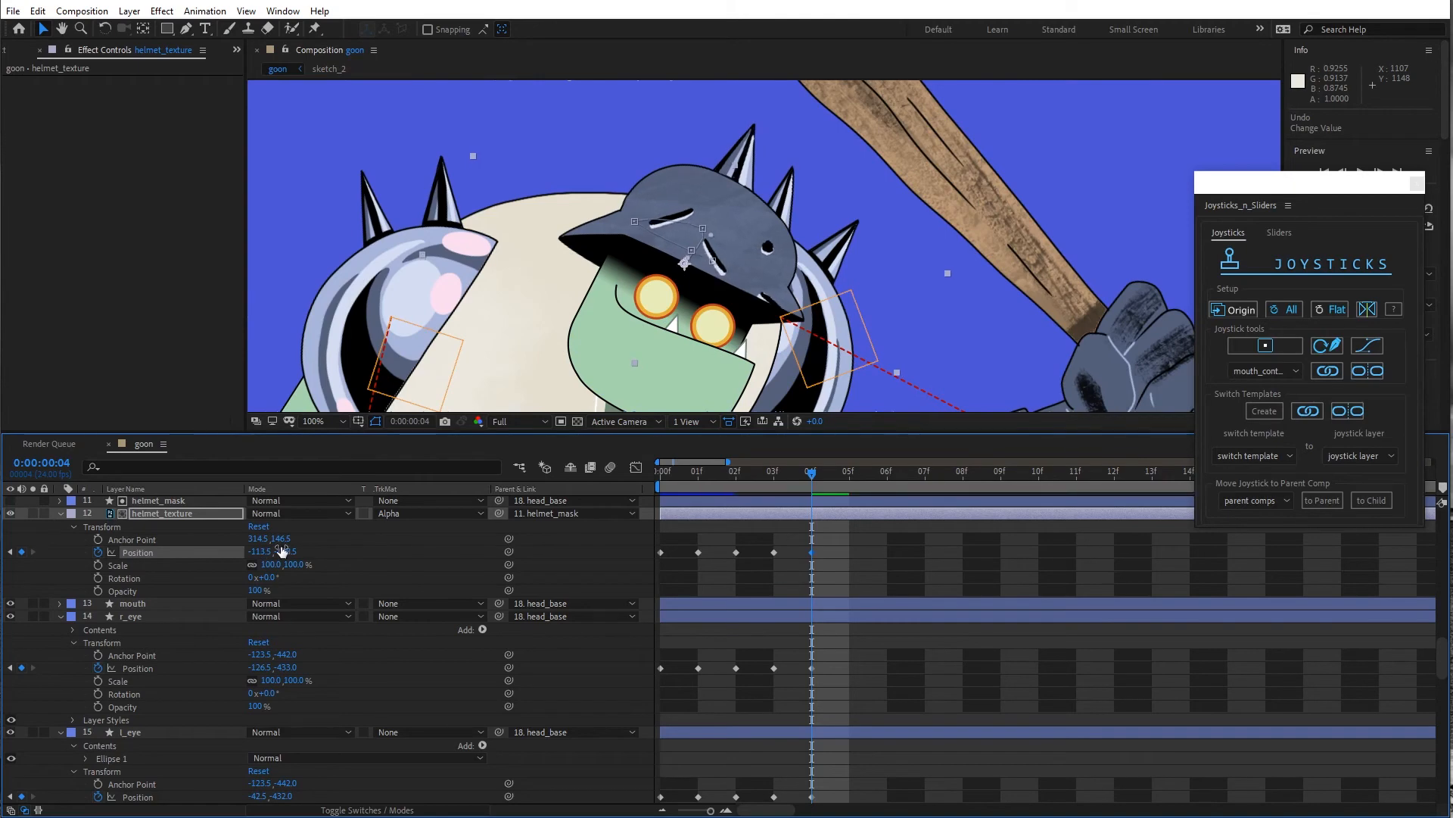
Create a joystick controller named head_controller at frame 0 from the helmet_texture, r_eye, l_eye and head_base layers
{"action": "key", "text": "Home"}
{"action": "left_click", "coordinate": [156, 616], "text": "ctrl"}
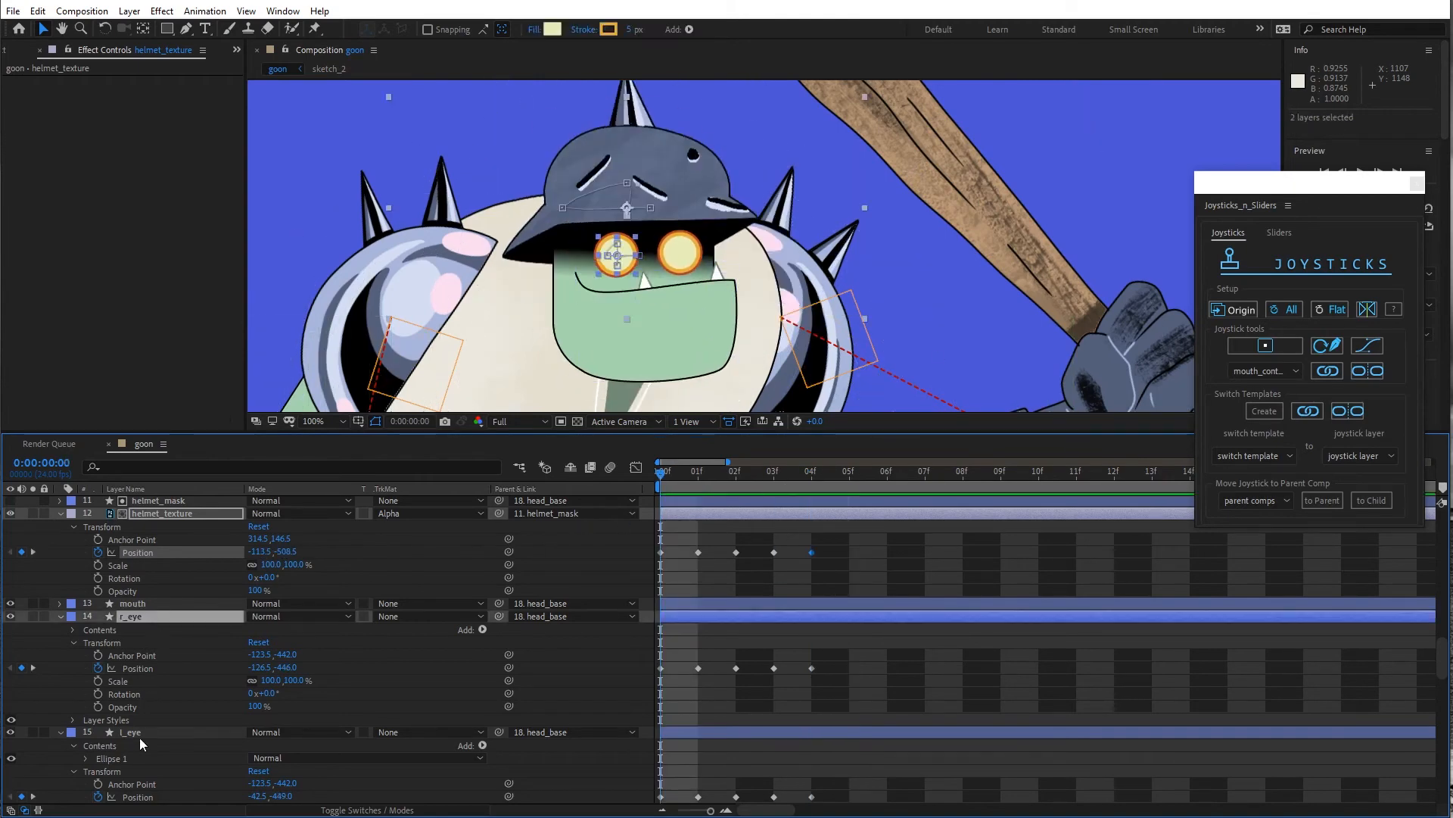
{"action": "left_click", "coordinate": [139, 731], "text": "ctrl"}
{"action": "scroll", "coordinate": [139, 729], "scroll_direction": "down", "scroll_amount": 3}
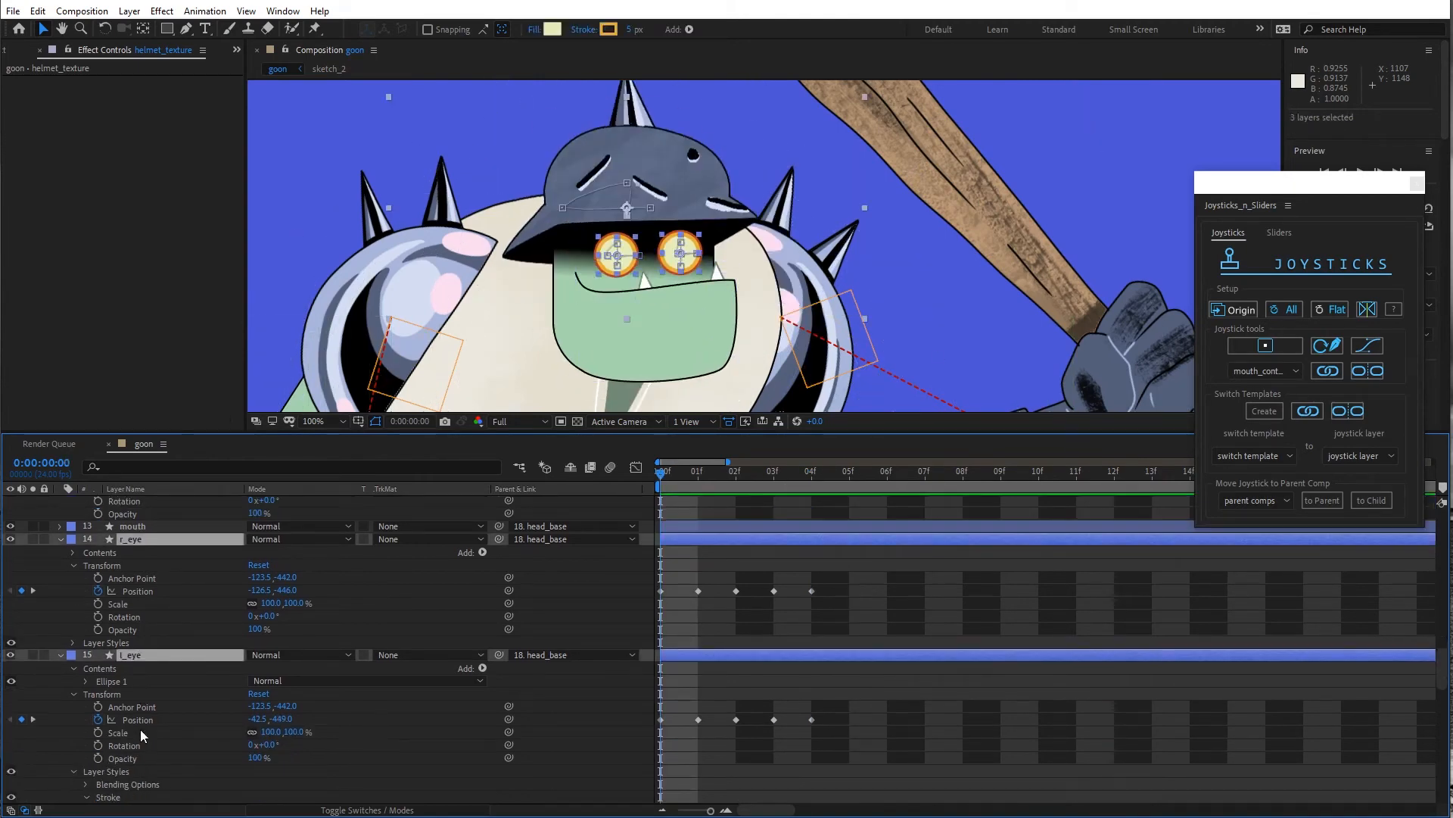
{"action": "scroll", "coordinate": [139, 729], "scroll_direction": "down", "scroll_amount": 3}
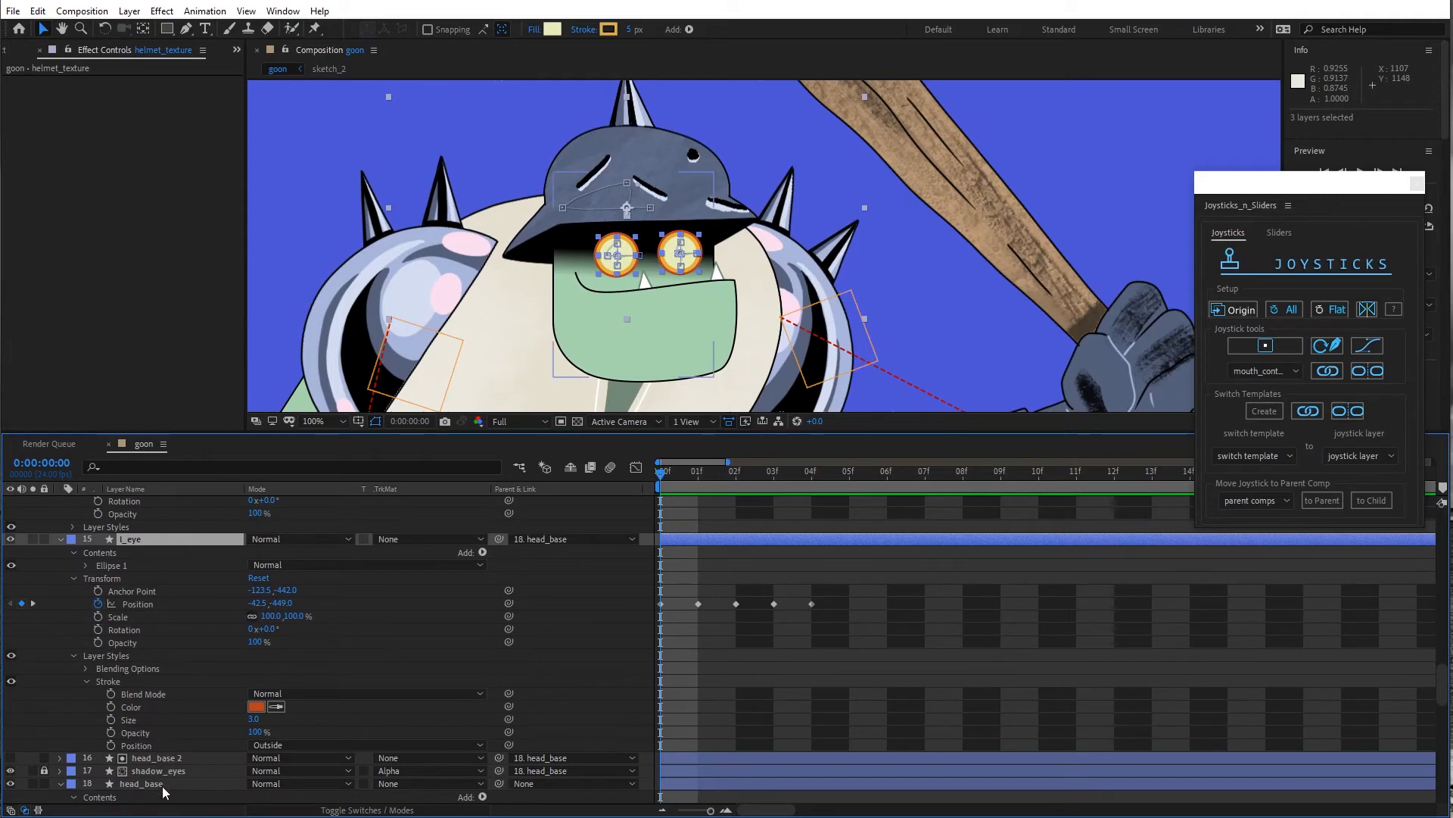
{"action": "left_click", "coordinate": [162, 784], "text": "ctrl"}
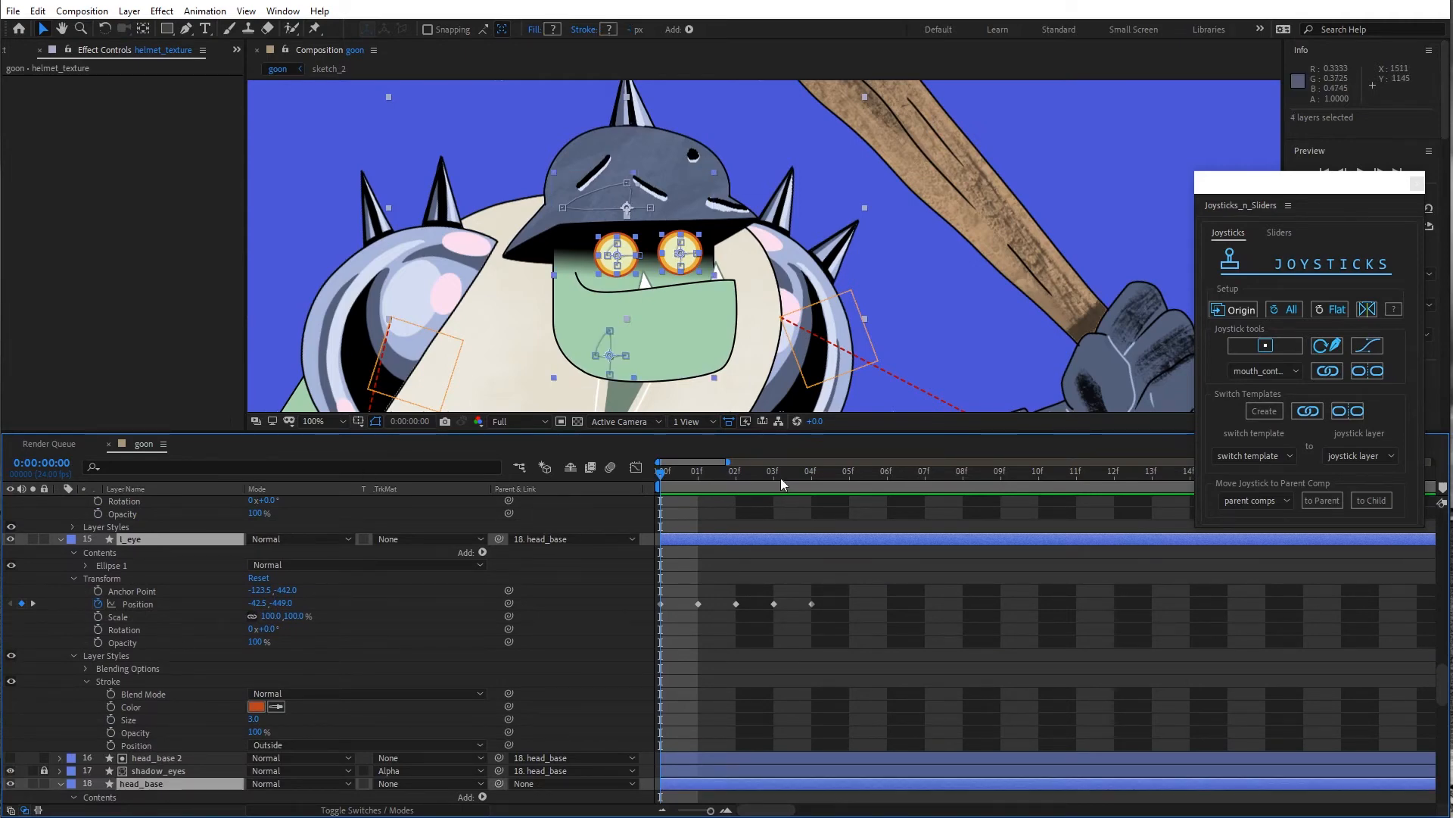
{"action": "left_click", "coordinate": [1274, 351]}
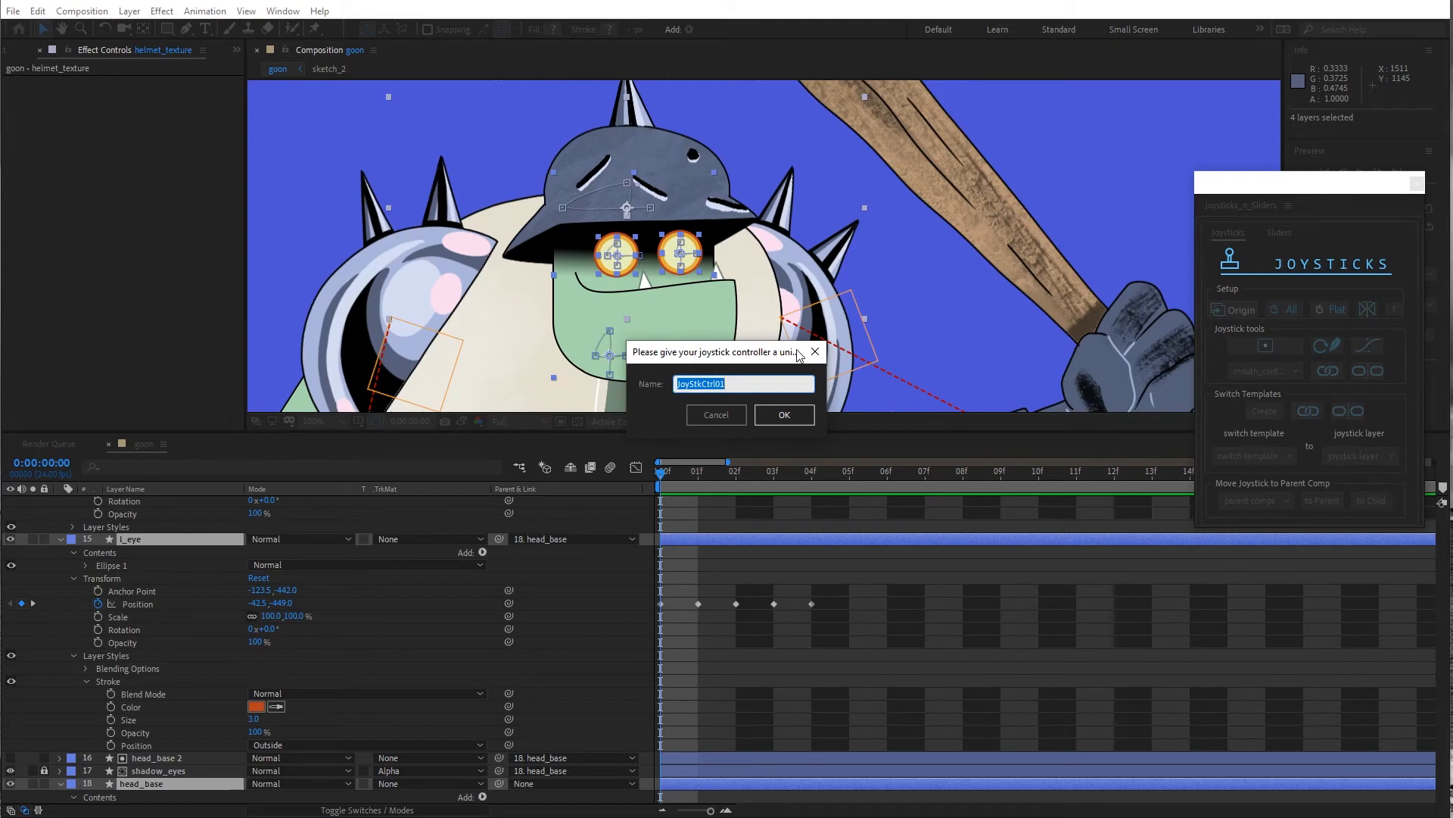
{"action": "type", "text": "head_controller"}
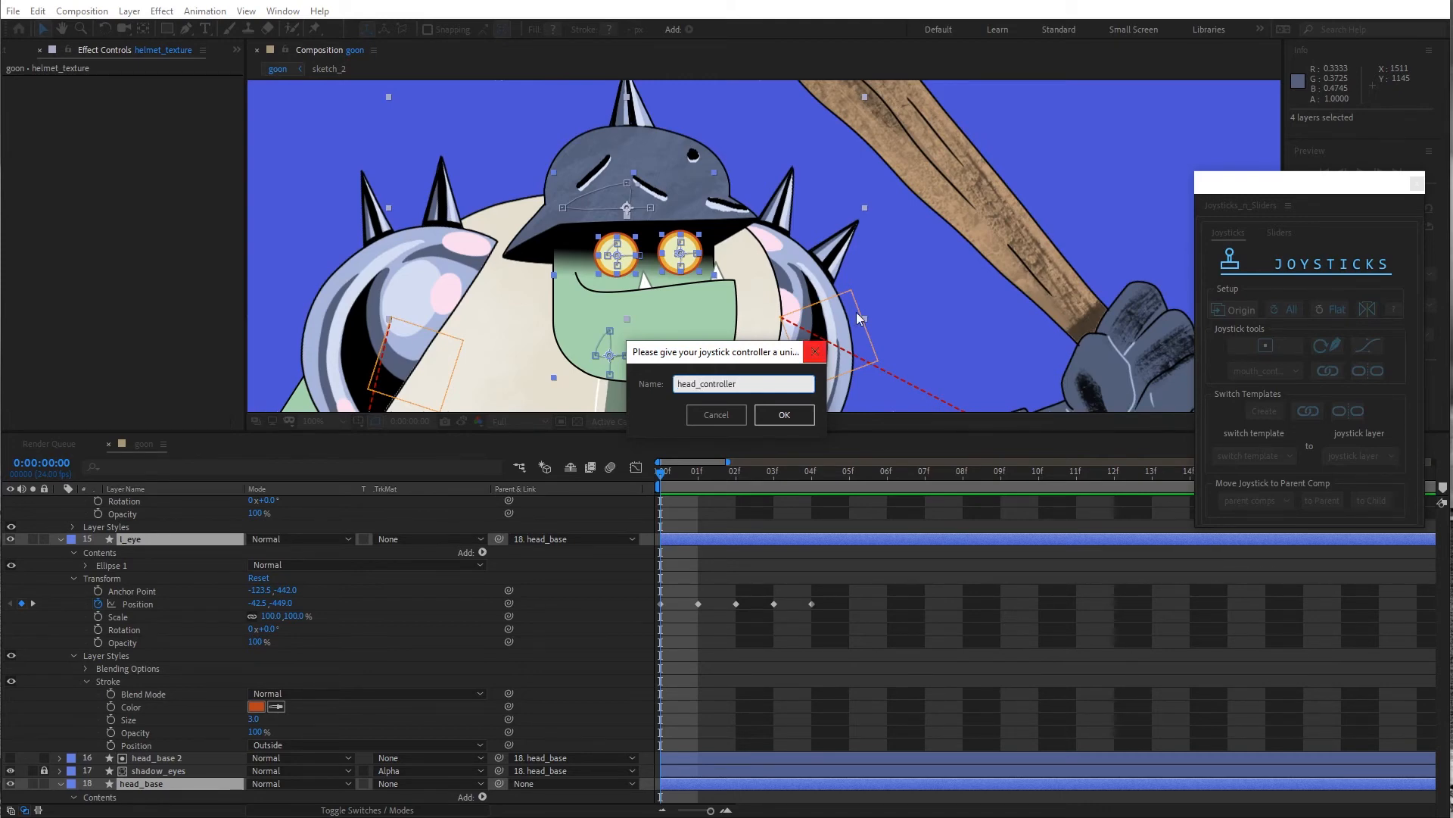
{"action": "left_click", "coordinate": [785, 415]}
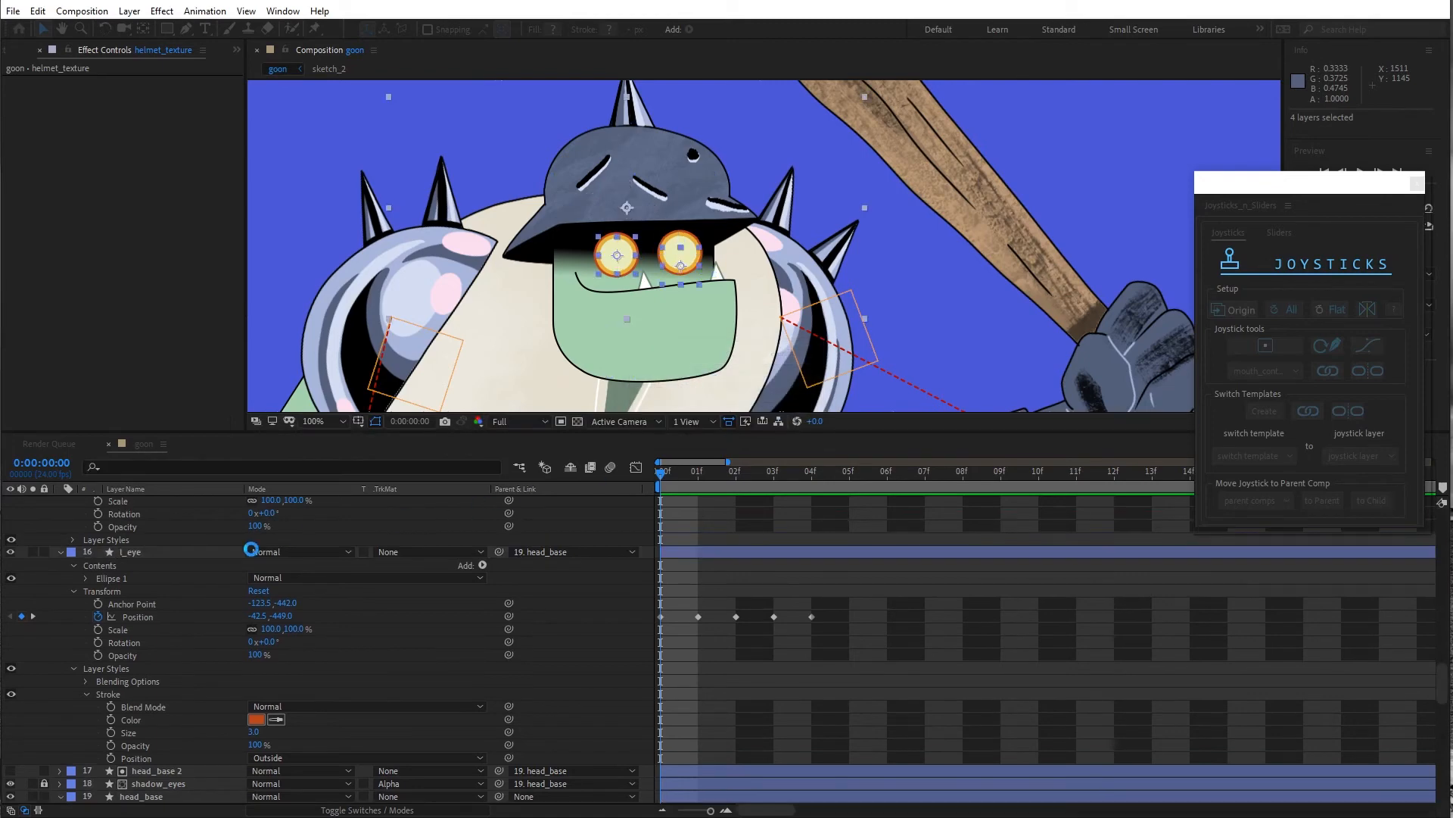
Collapse the l_eye, r_eye and helmet_texture layers in the timeline
{"action": "left_click", "coordinate": [59, 567]}
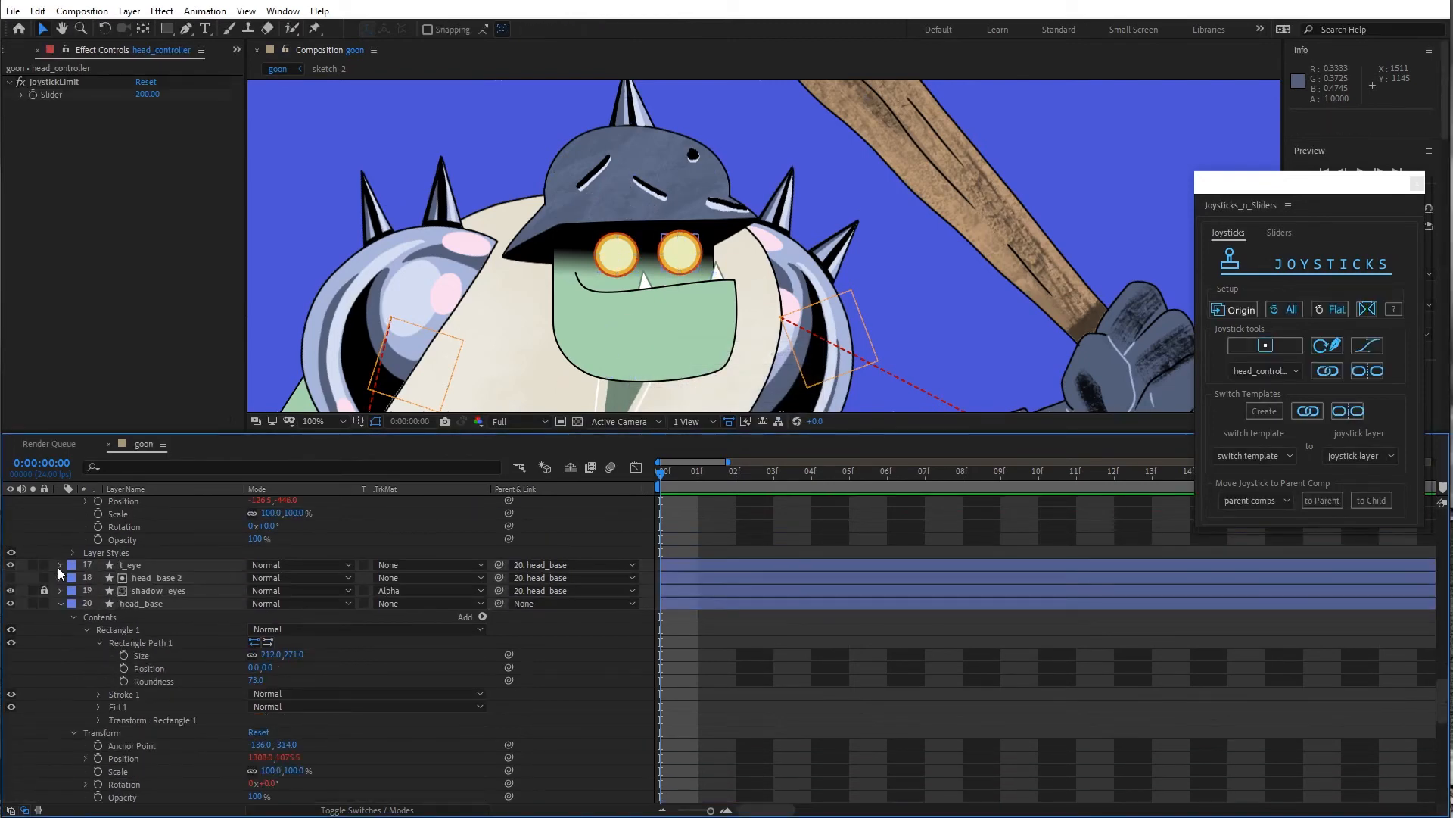
{"action": "scroll", "coordinate": [57, 567], "scroll_direction": "up", "scroll_amount": 4}
{"action": "left_click", "coordinate": [60, 603]}
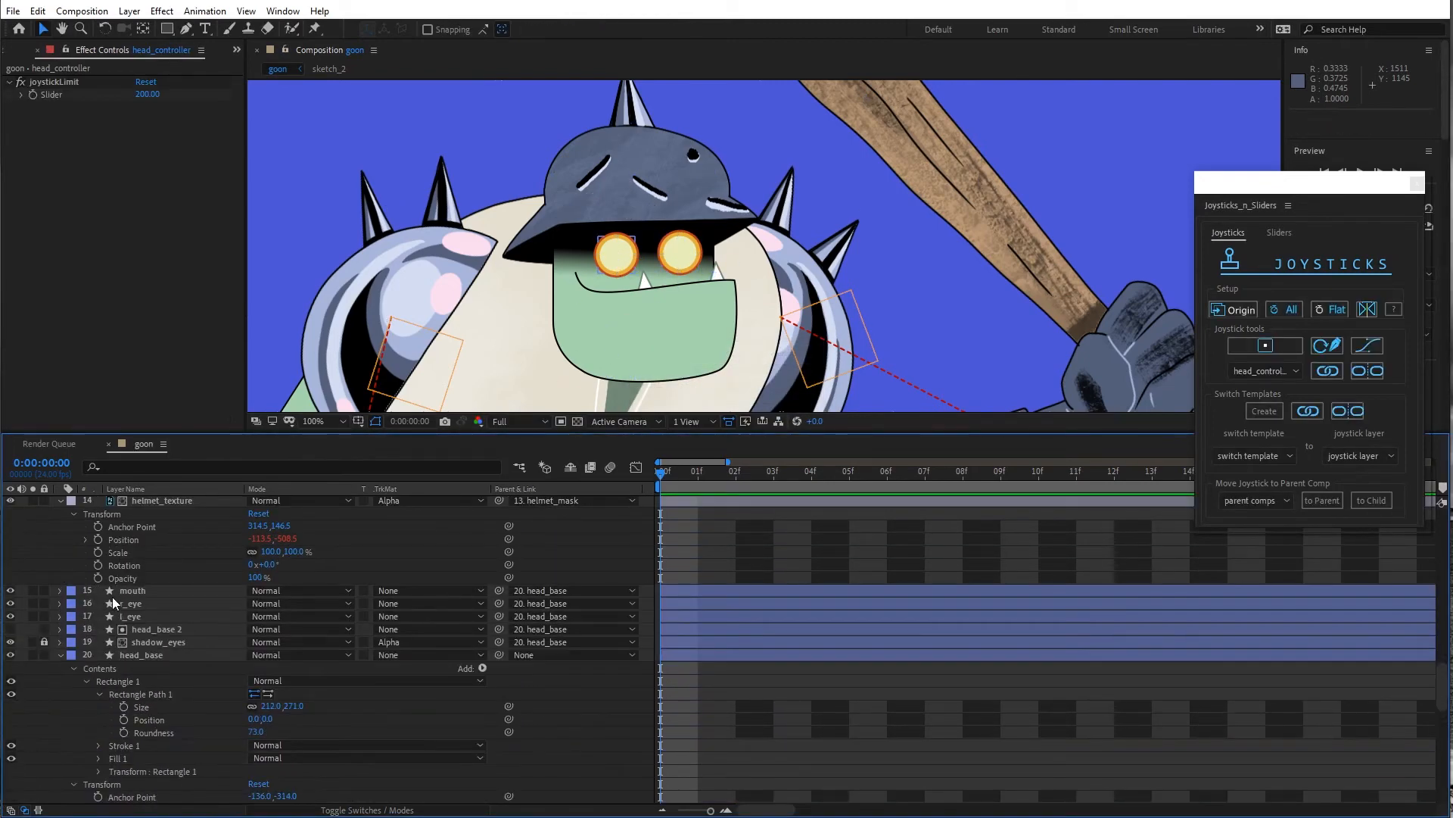
{"action": "left_click", "coordinate": [60, 501]}
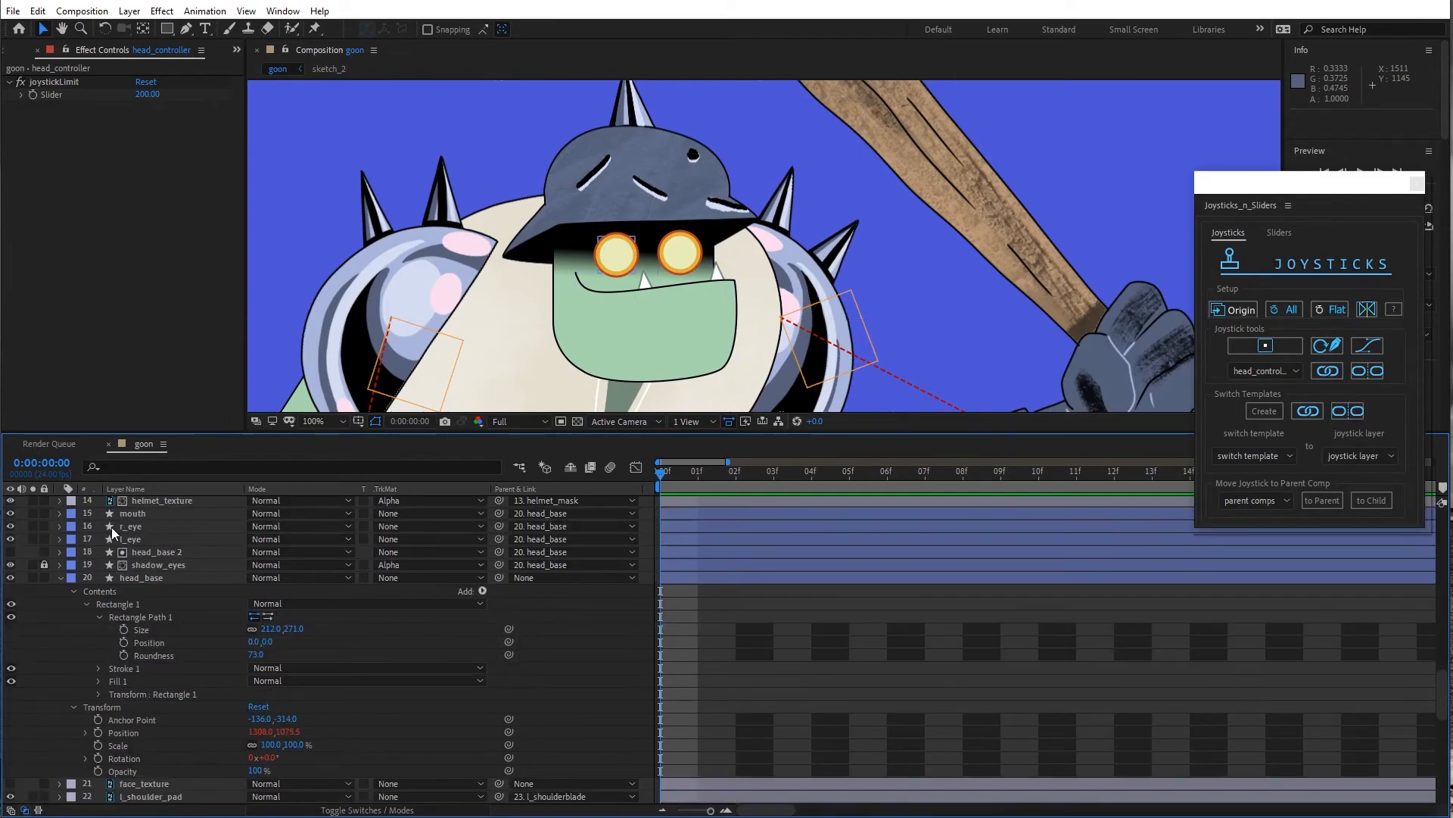
{"action": "scroll", "coordinate": [111, 527], "scroll_direction": "up", "scroll_amount": 3}
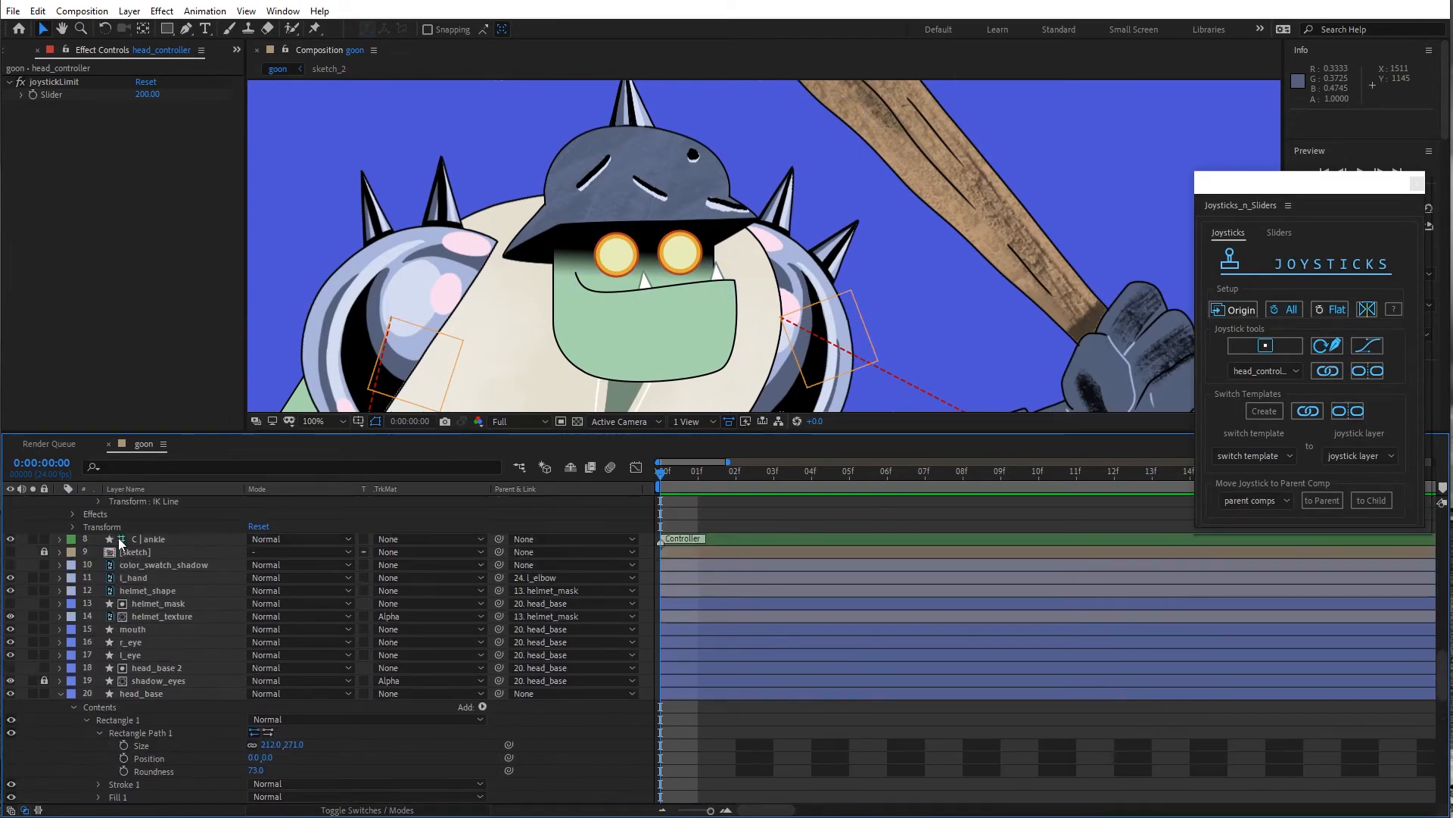
Lock the helmet_texture, r_eye and l_eye layers, and collapse the head_base layer
{"action": "left_click", "coordinate": [44, 614]}
{"action": "left_click", "coordinate": [44, 642]}
{"action": "left_click", "coordinate": [43, 655]}
{"action": "left_click", "coordinate": [153, 697]}
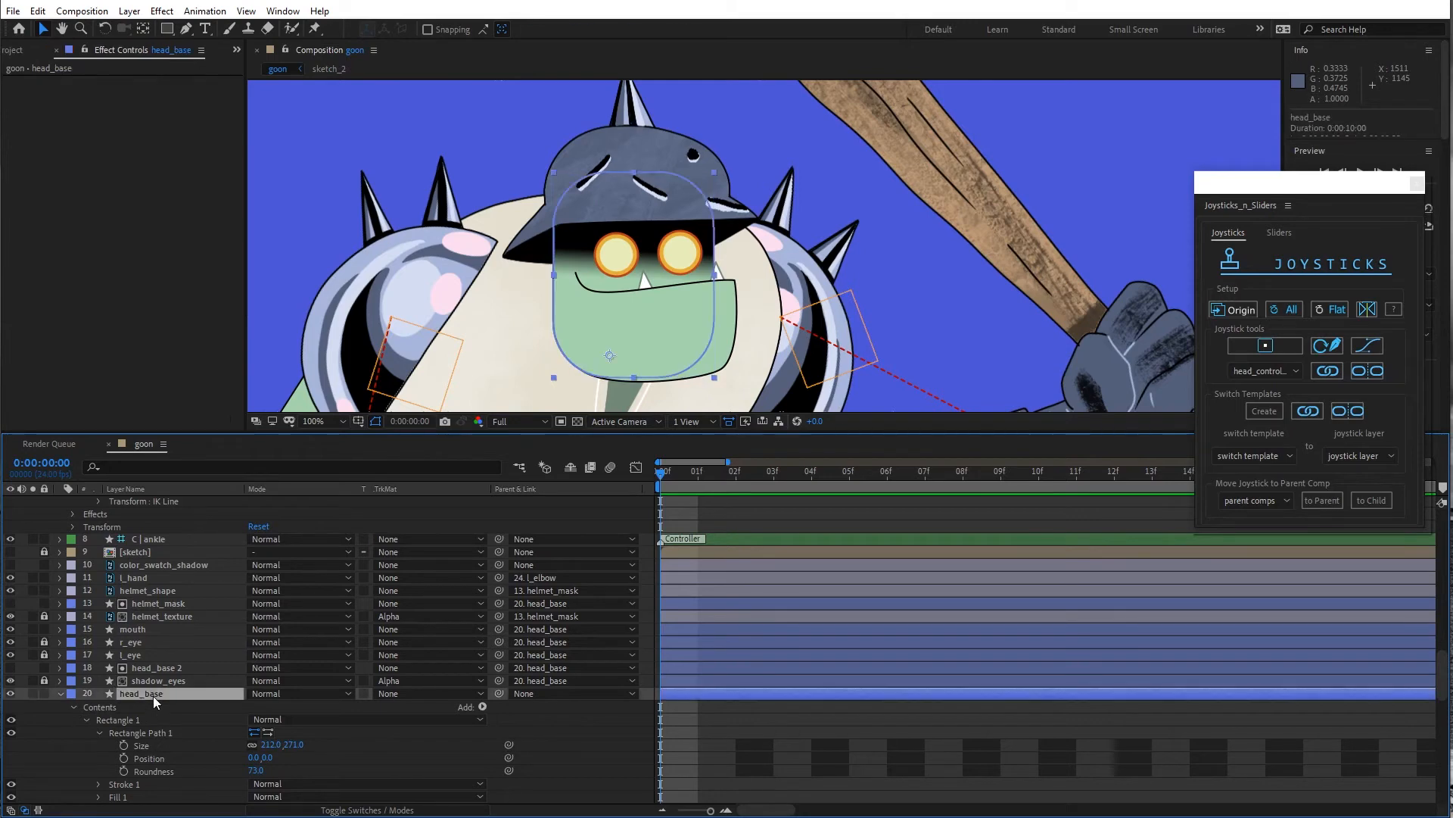
{"action": "left_click", "coordinate": [63, 694]}
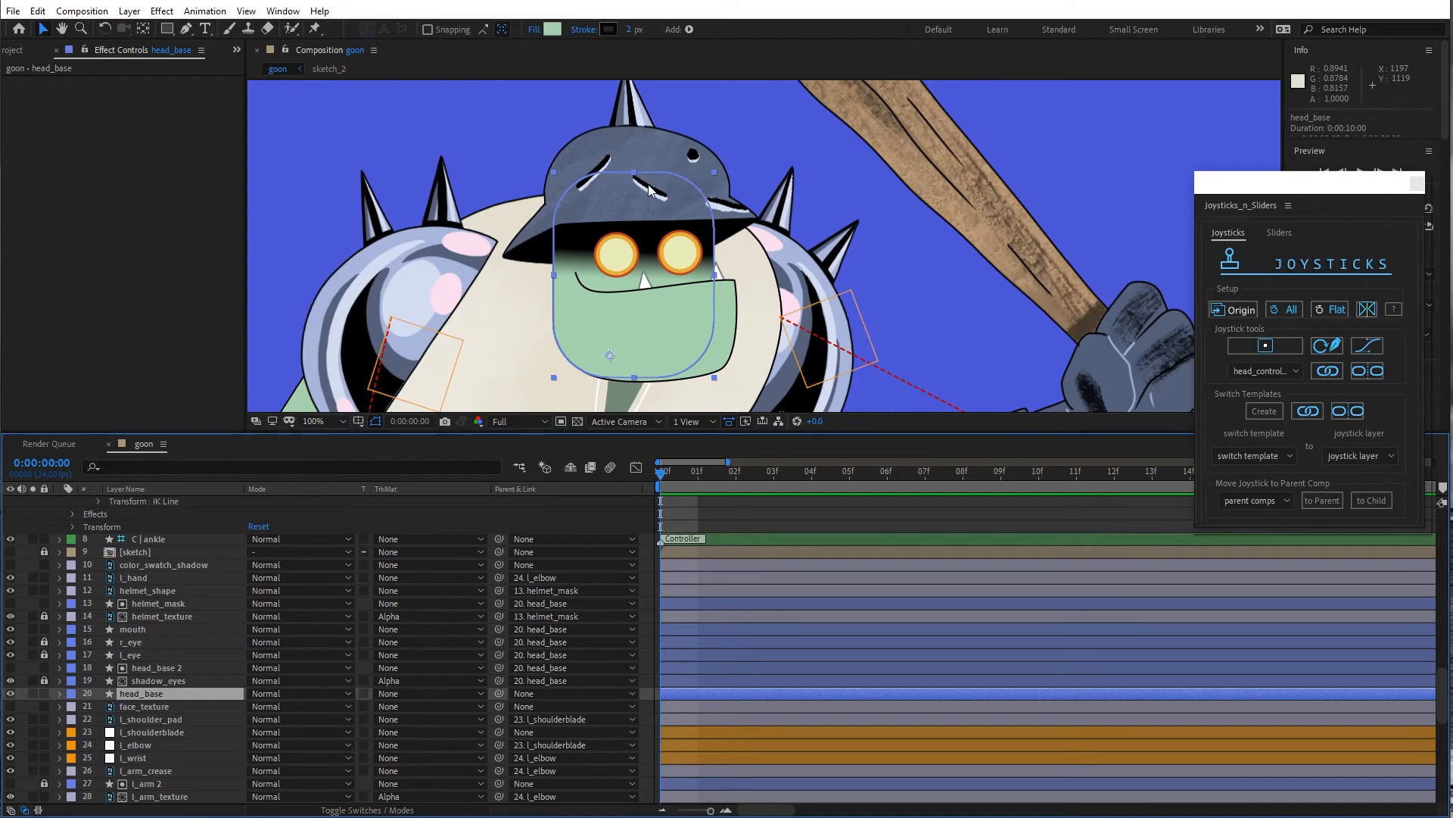
Move the head_controller joystick outside the canvas, directly above the mouth joystick, with its origin at about 3192, 289.5
{"action": "scroll", "coordinate": [648, 184], "scroll_direction": "down", "scroll_amount": 4}
{"action": "left_click_drag", "start_coordinate": [748, 297], "coordinate": [1089, 87]}
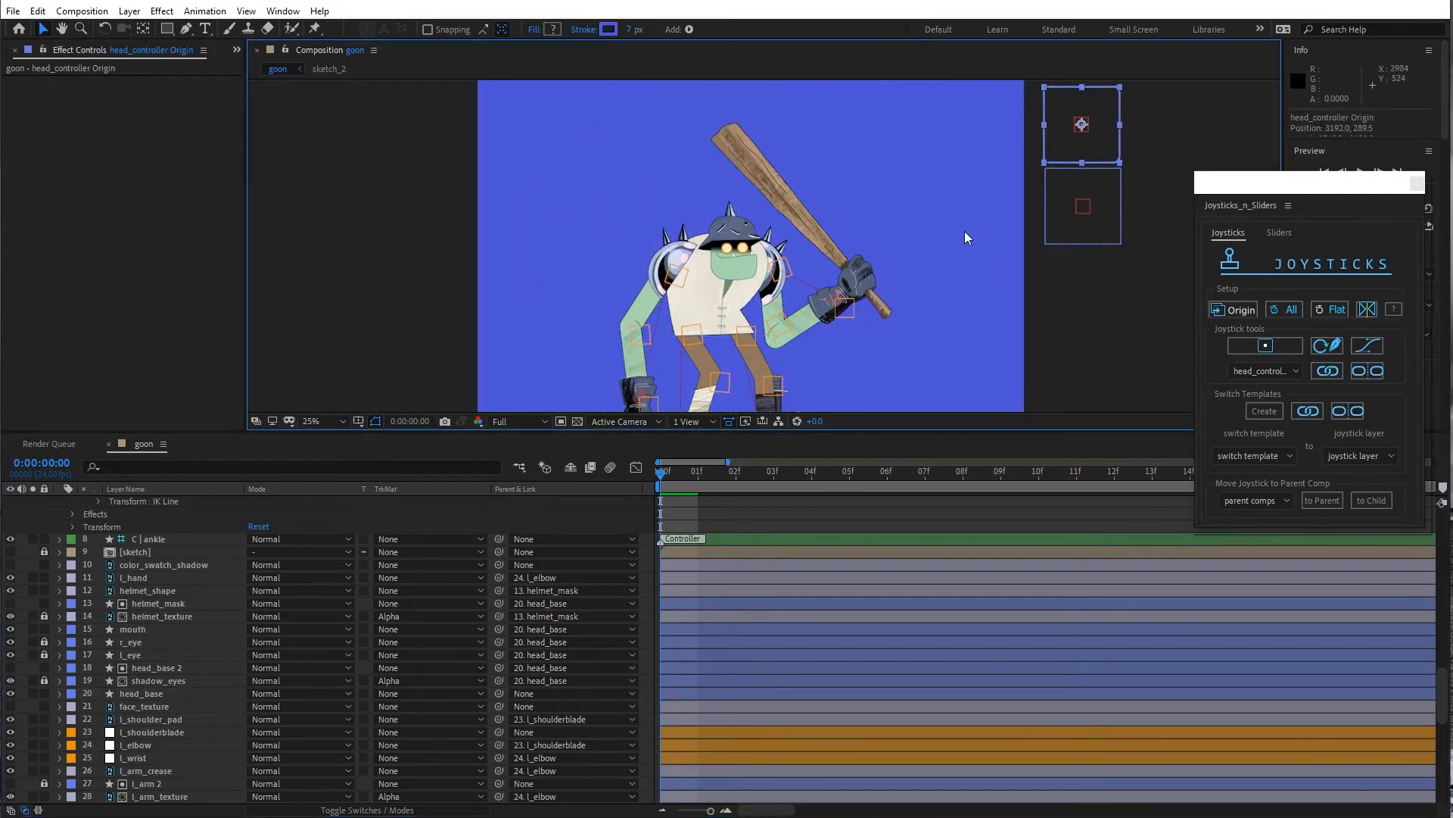
{"action": "left_click_drag", "start_coordinate": [1038, 192], "coordinate": [966, 237]}
Test the head_controller joystick by moving its handle, and undo the move
{"action": "scroll", "coordinate": [1006, 227], "scroll_direction": "up", "scroll_amount": 2}
{"action": "scroll", "coordinate": [1007, 227], "scroll_direction": "down", "scroll_amount": 2}
{"action": "left_click", "coordinate": [1010, 170]}
{"action": "mouse_move", "coordinate": [1010, 172]}
{"action": "left_mouse_down"}
{"action": "mouse_move", "coordinate": [970, 179]}
{"action": "mouse_move", "coordinate": [1038, 169]}
{"action": "mouse_move", "coordinate": [1006, 139]}
{"action": "mouse_move", "coordinate": [1003, 180]}
{"action": "left_mouse_up"}
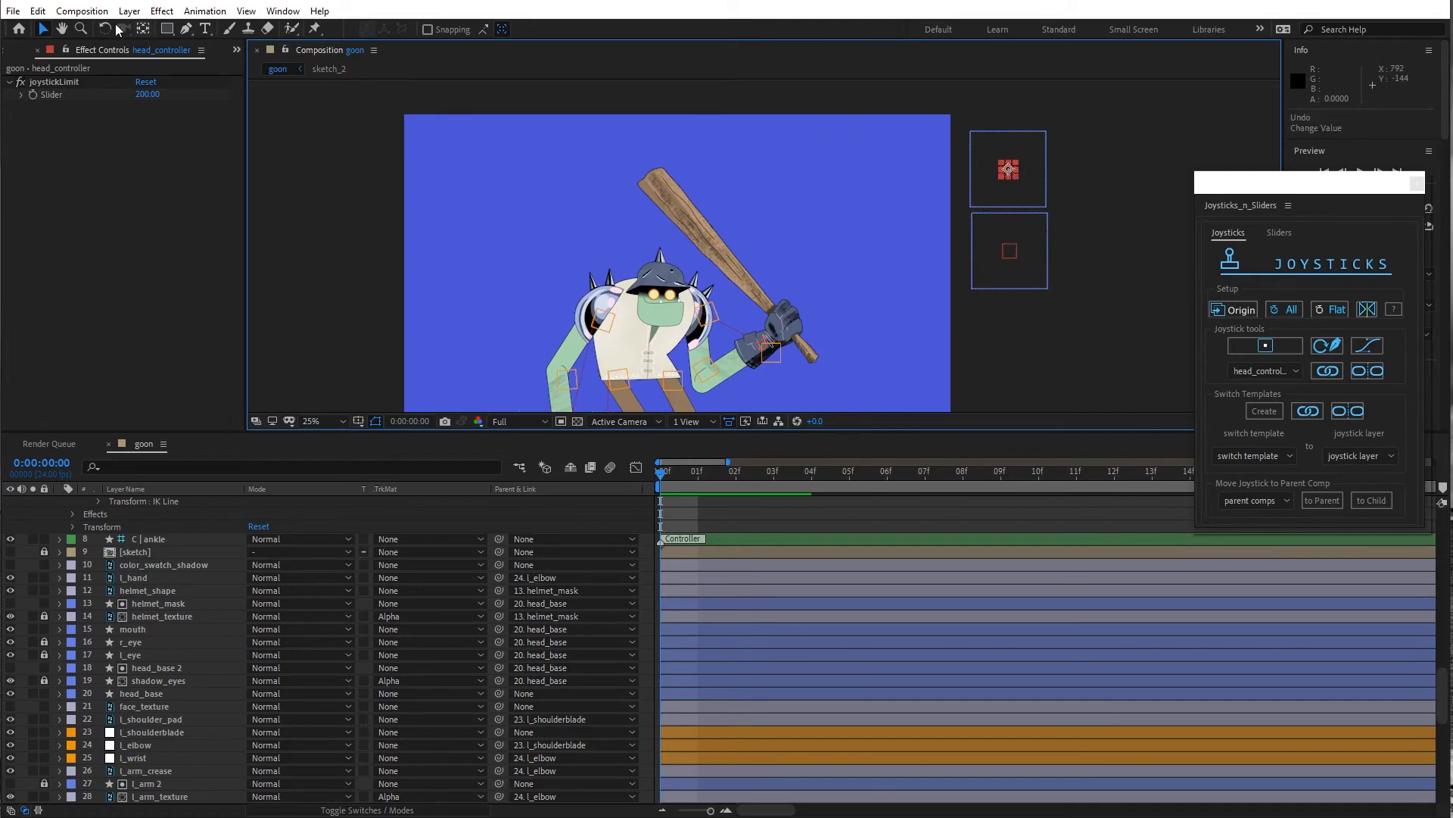
Save the project with the repositioned head_controller joystick
{"action": "left_click", "coordinate": [12, 12]}
{"action": "left_click", "coordinate": [35, 149]}
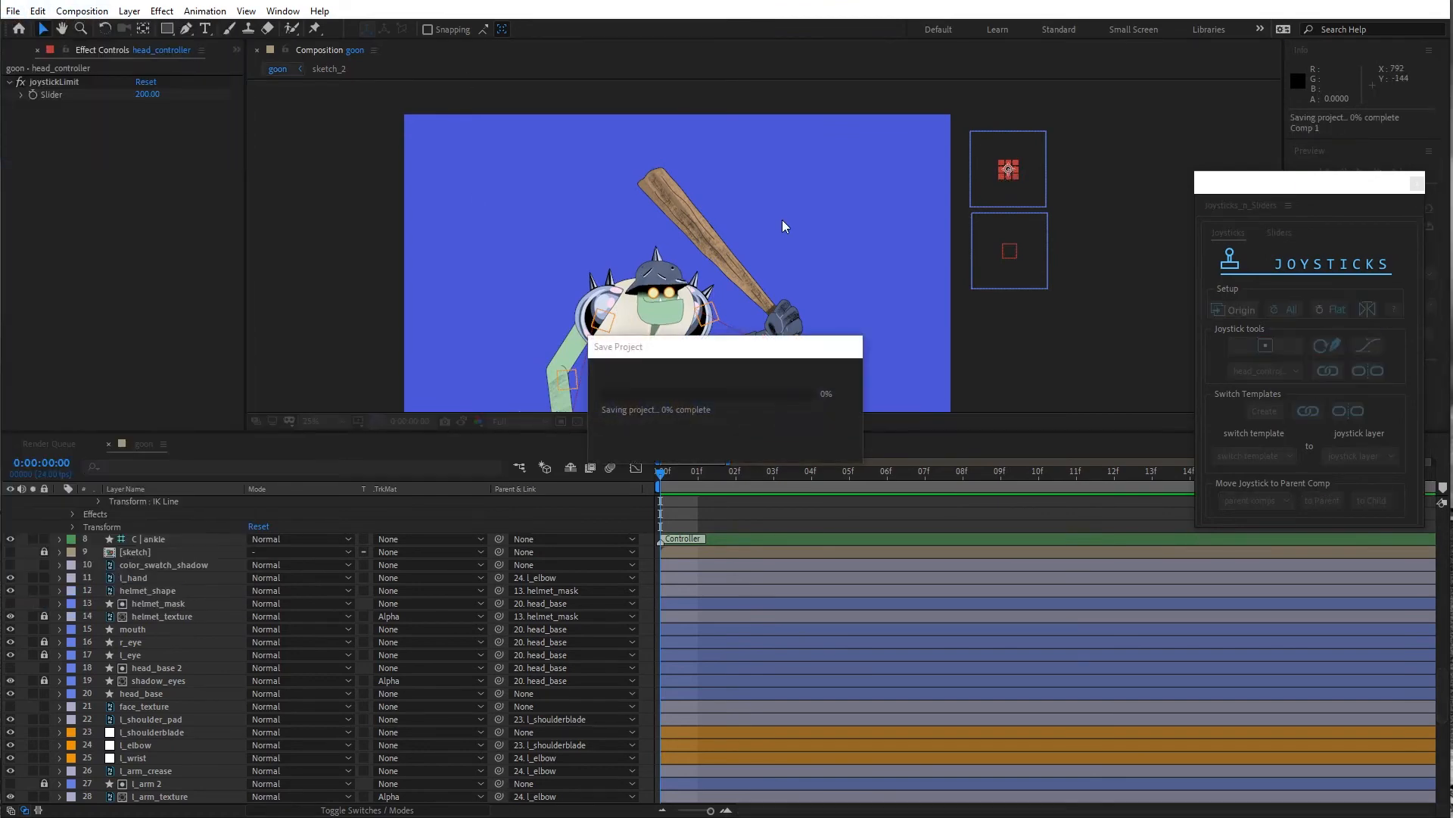
{"action": "scroll", "coordinate": [1018, 240], "scroll_direction": "up", "scroll_amount": 2}
{"action": "scroll", "coordinate": [1016, 240], "scroll_direction": "down", "scroll_amount": 2}
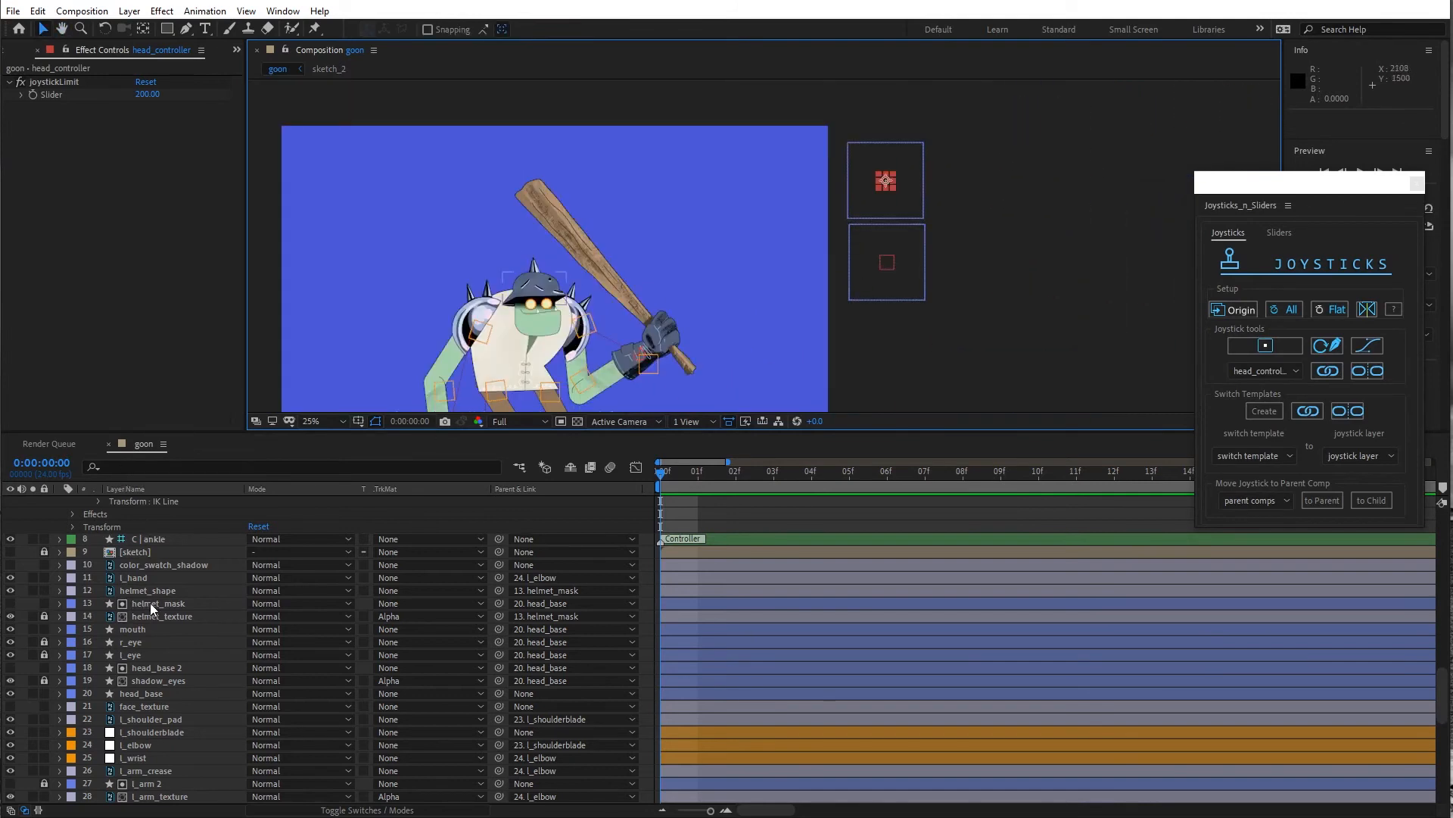
{"action": "scroll", "coordinate": [156, 687], "scroll_direction": "up", "scroll_amount": 1}
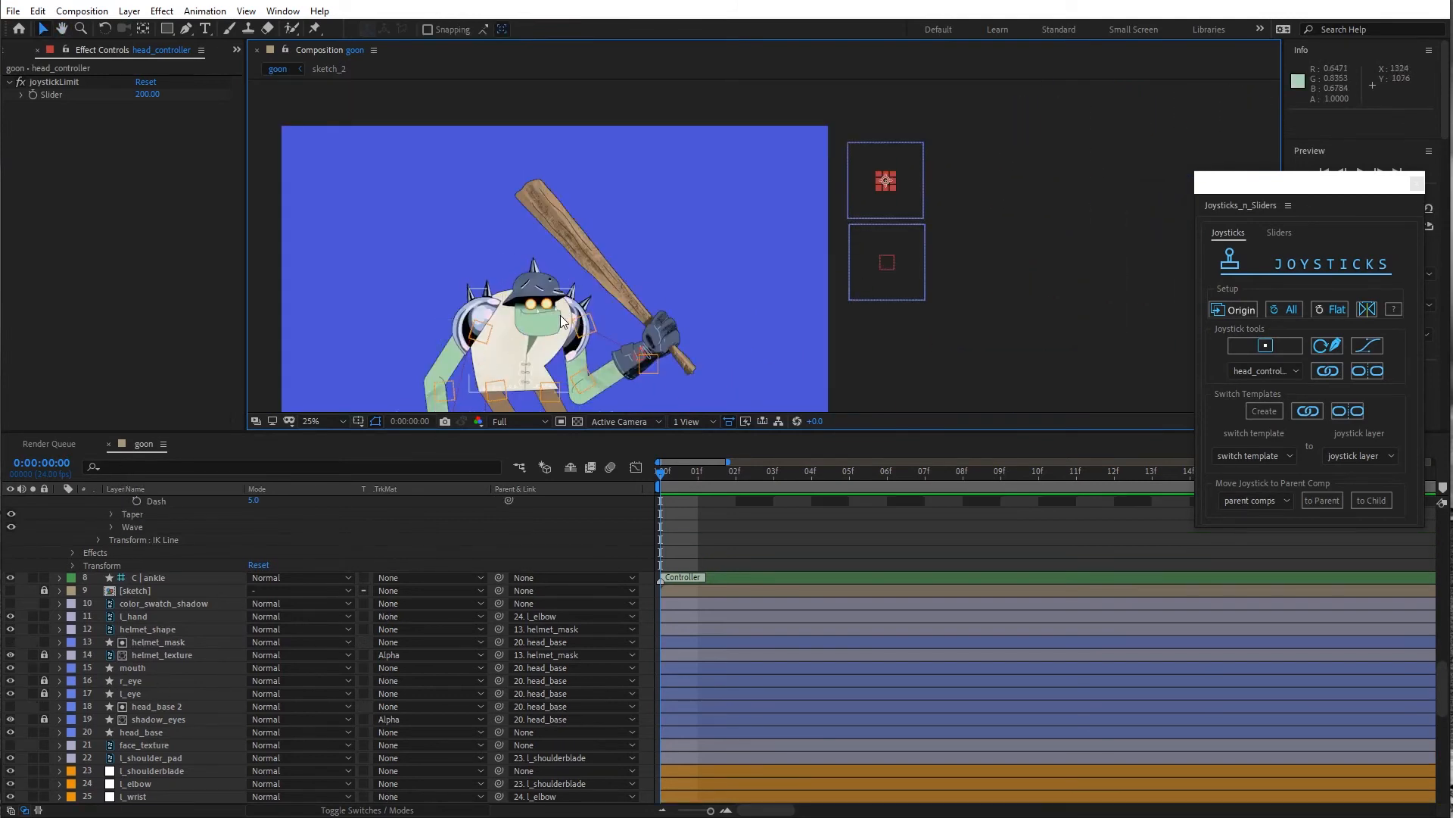
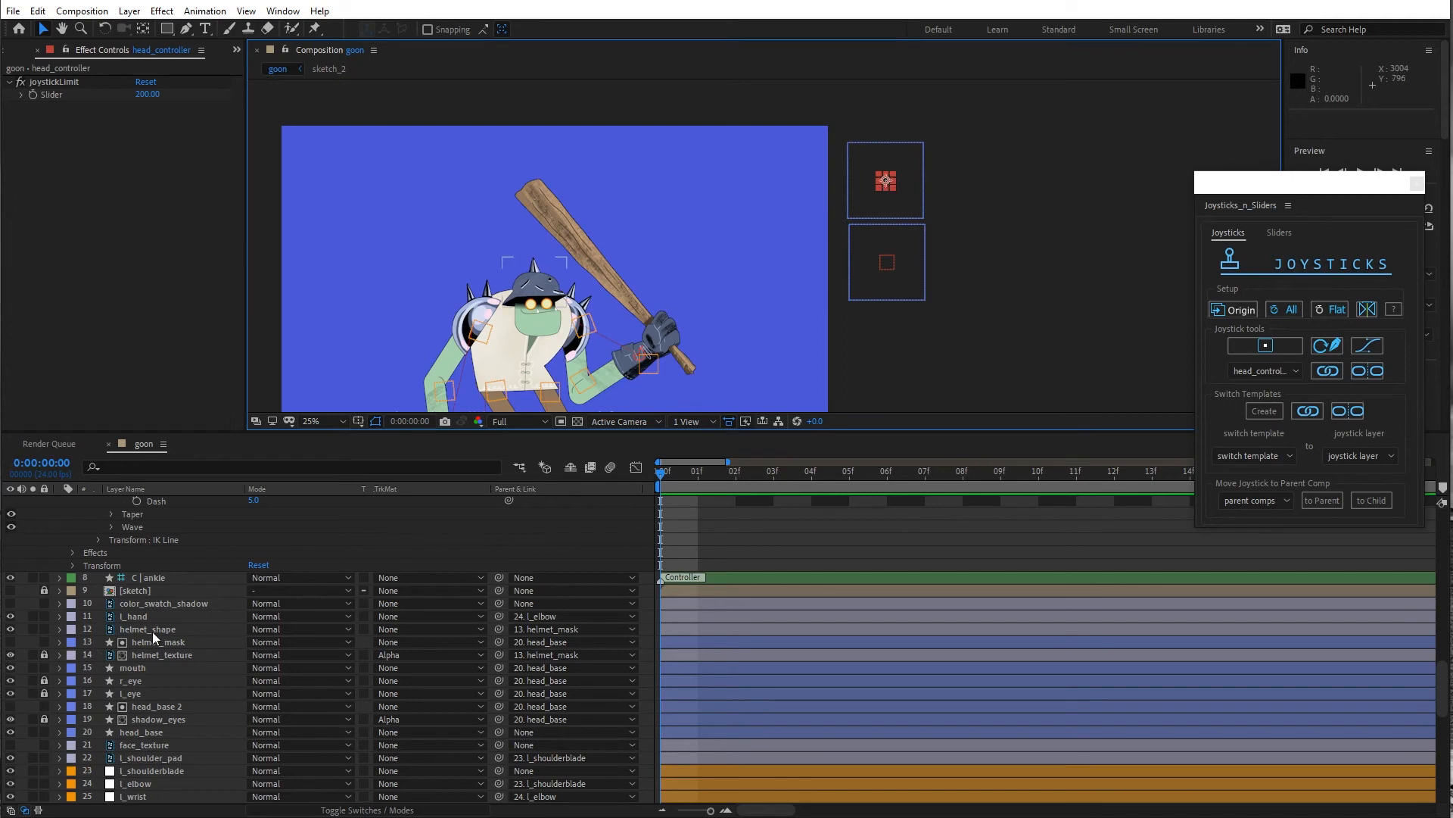
Link the Position of mouth_controller Origin to the Position of head_controller Origin so both joystick frames overlap, and collapse the mouth origin layer
{"action": "scroll", "coordinate": [153, 631], "scroll_direction": "up", "scroll_amount": 5}
{"action": "scroll", "coordinate": [152, 631], "scroll_direction": "up", "scroll_amount": 3}
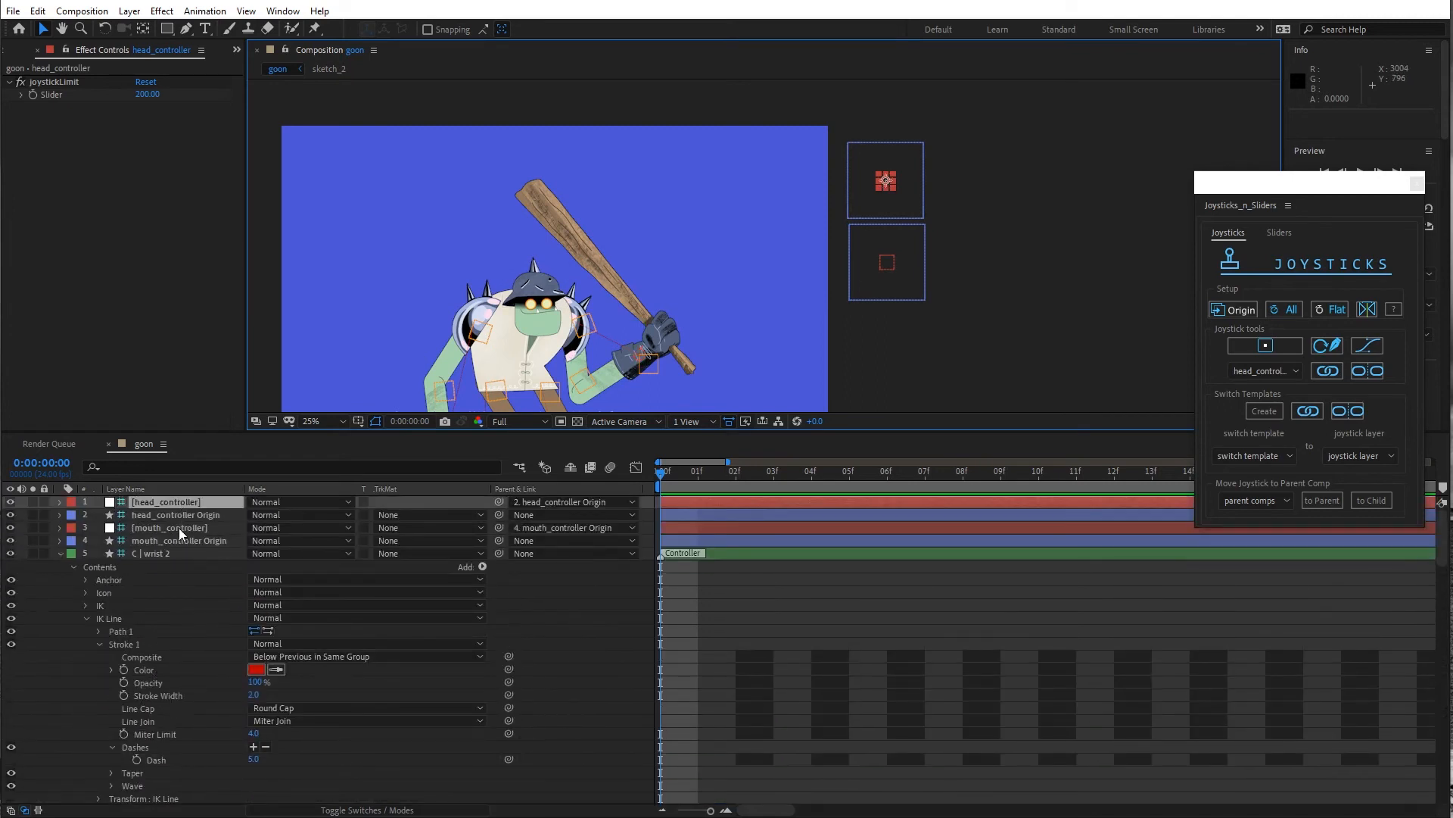
{"action": "left_click", "coordinate": [184, 545]}
{"action": "scroll", "coordinate": [852, 274], "scroll_direction": "up", "scroll_amount": 2}
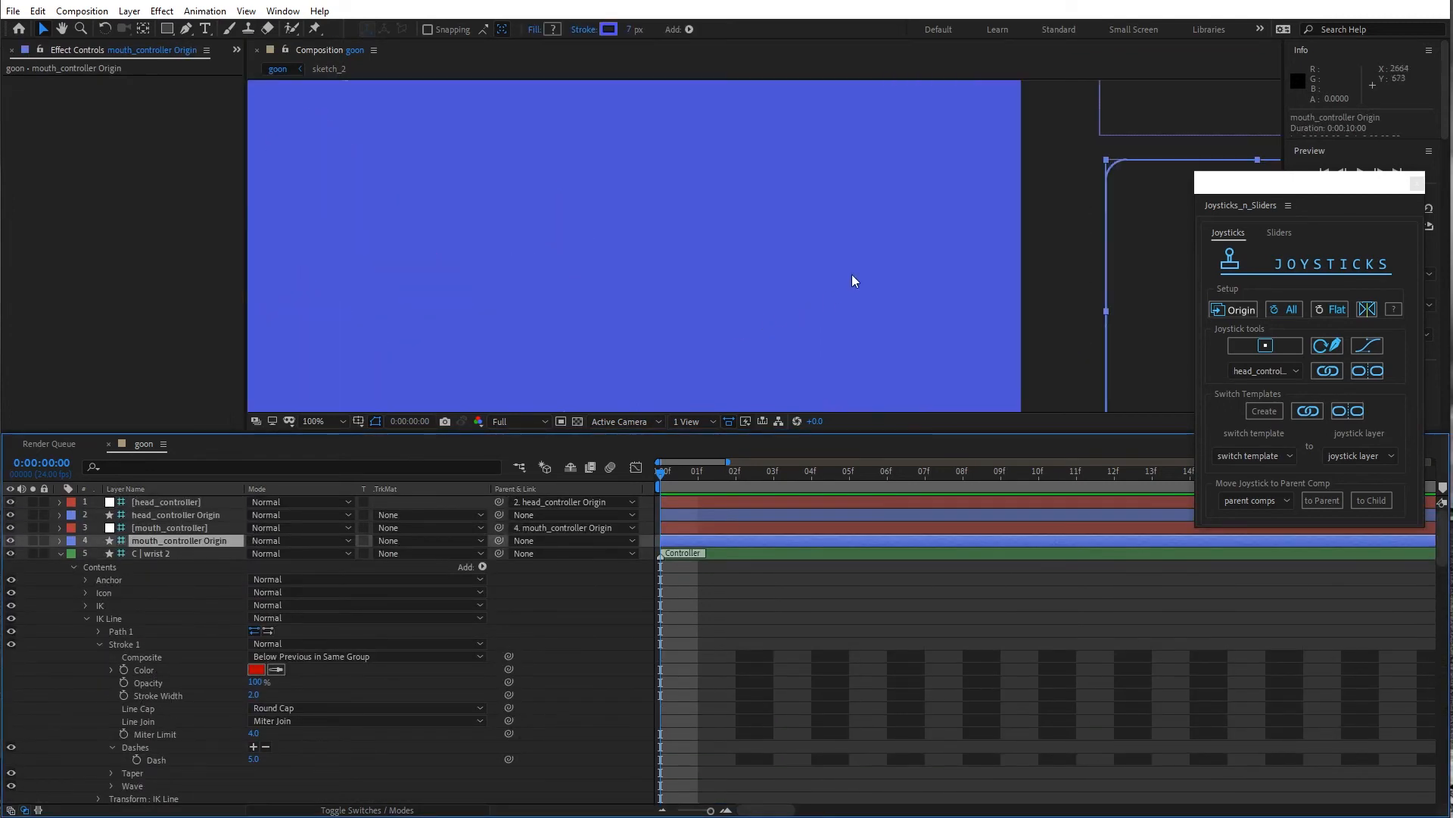
{"action": "left_click_drag", "start_coordinate": [852, 274], "coordinate": [588, 311]}
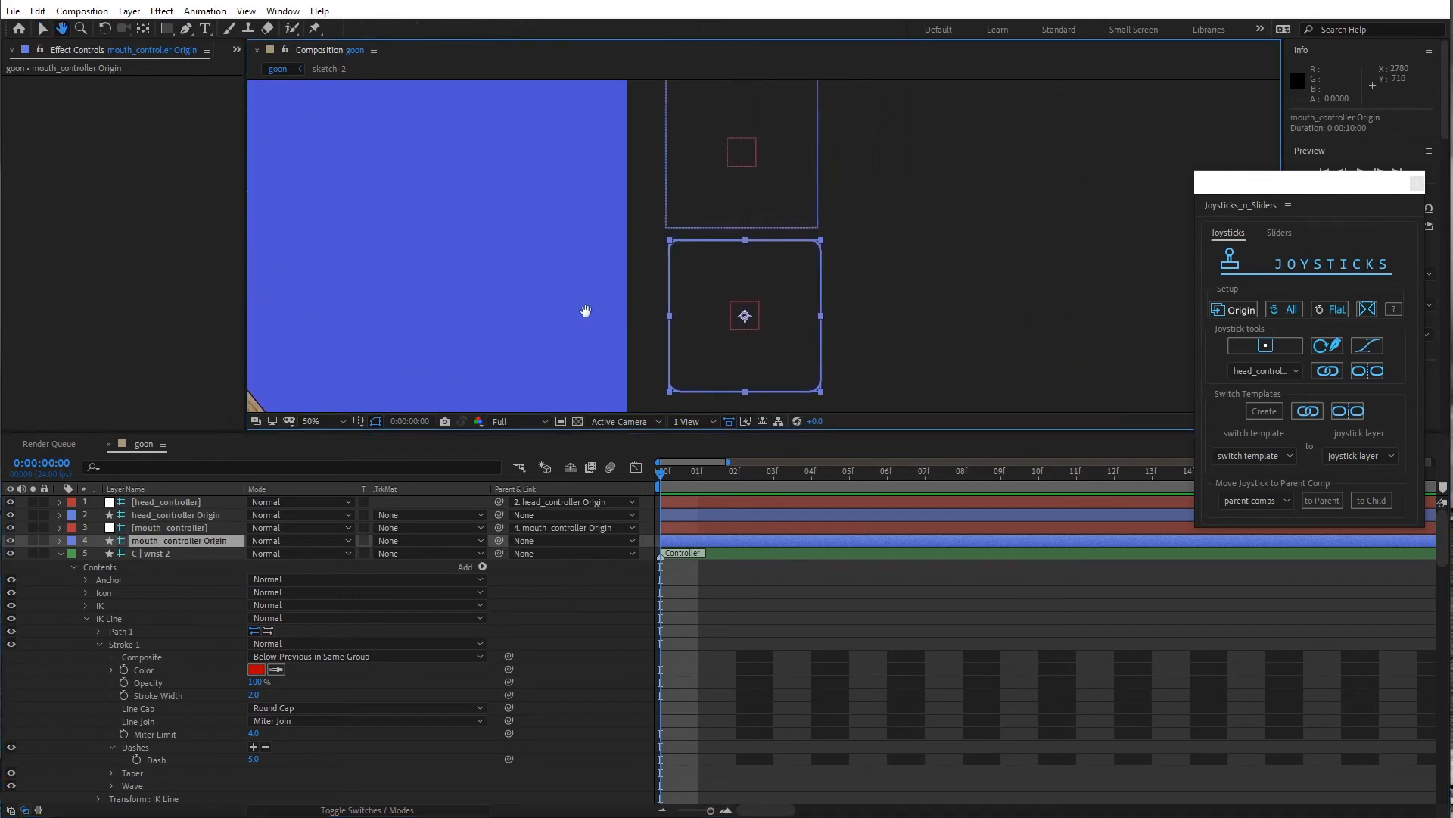
{"action": "scroll", "coordinate": [727, 295], "scroll_direction": "down", "scroll_amount": 2}
{"action": "left_click", "coordinate": [201, 538]}
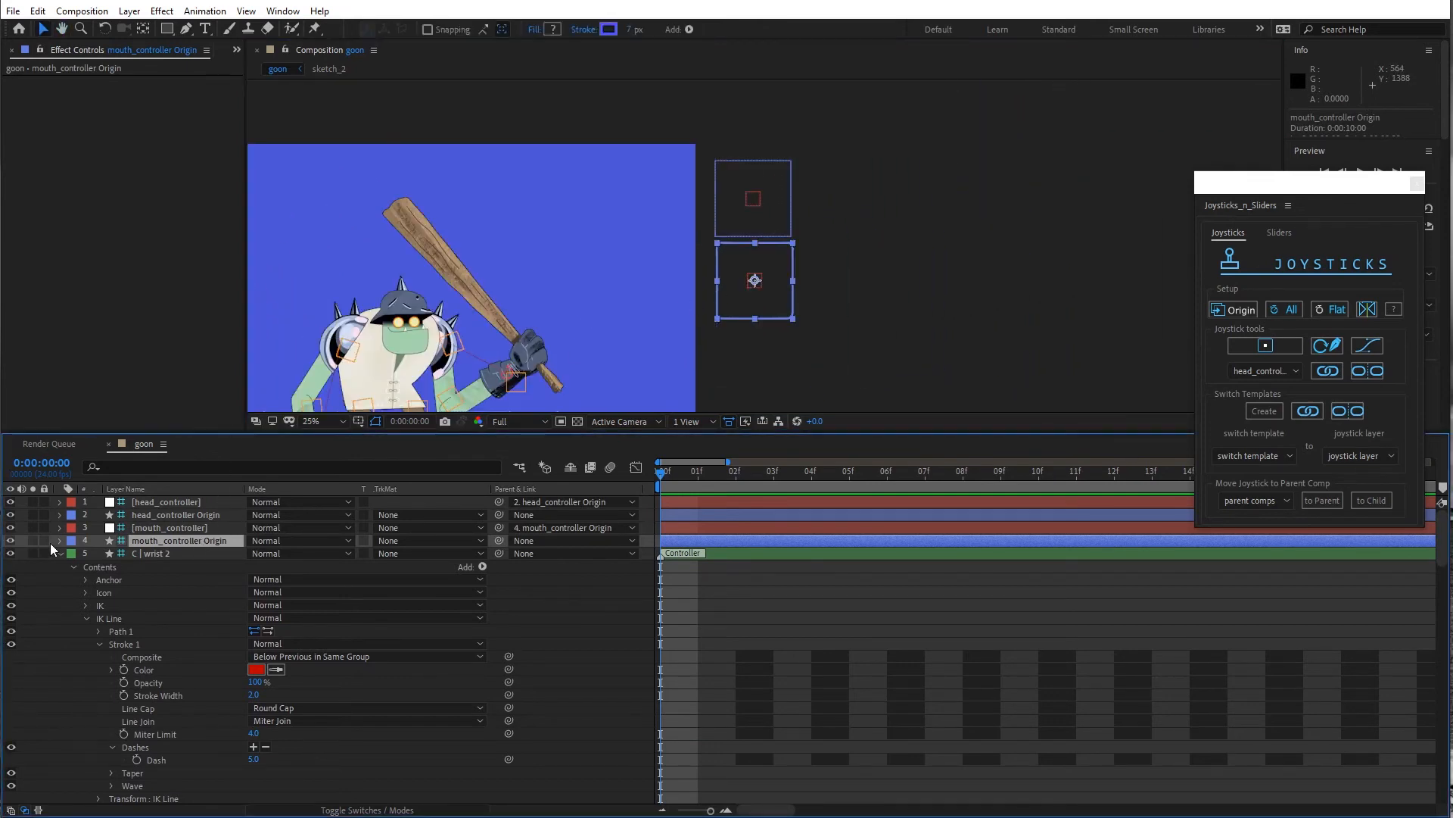
{"action": "left_click", "coordinate": [59, 541]}
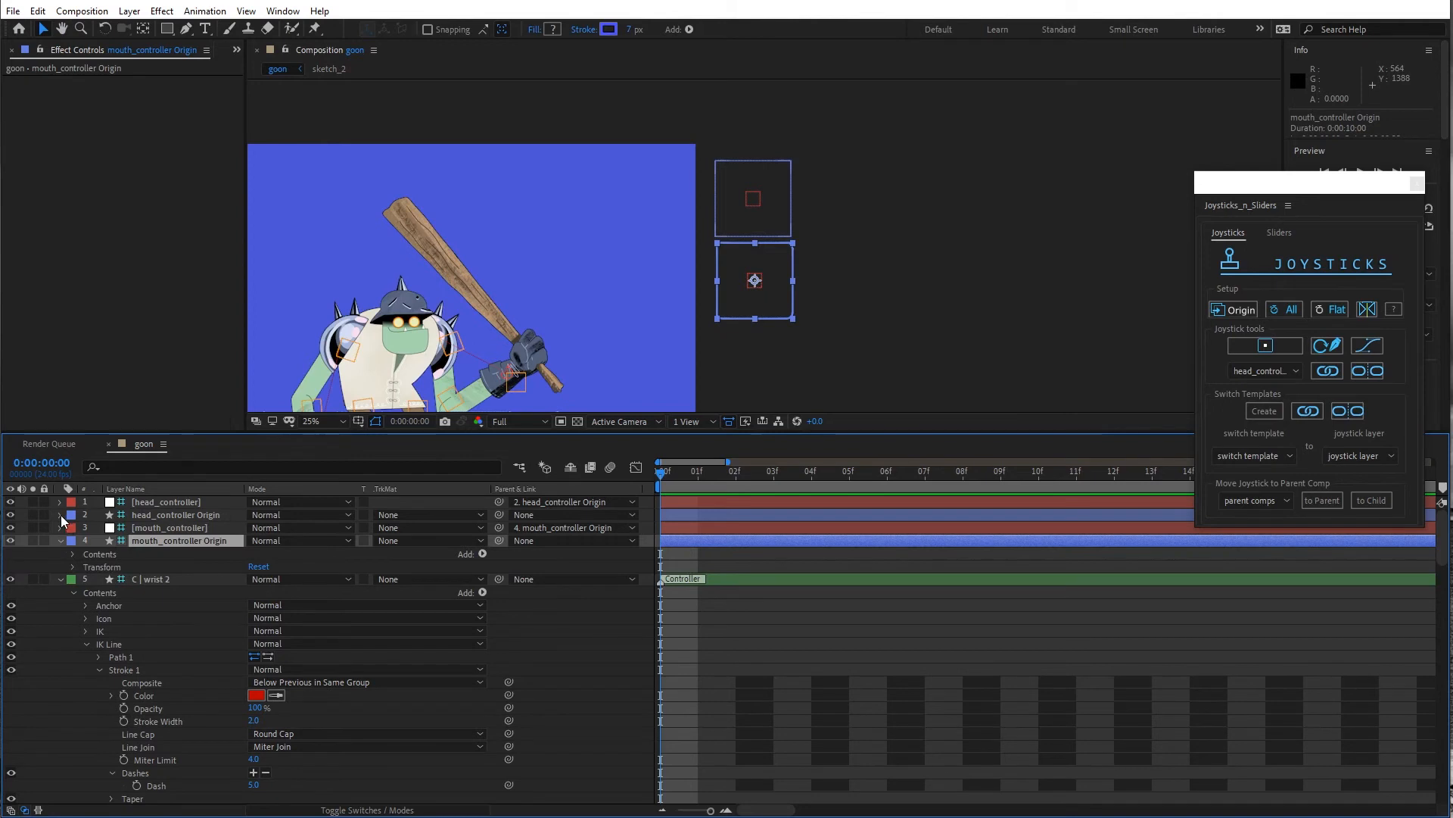
{"action": "left_click", "coordinate": [60, 515]}
{"action": "left_click", "coordinate": [73, 540]}
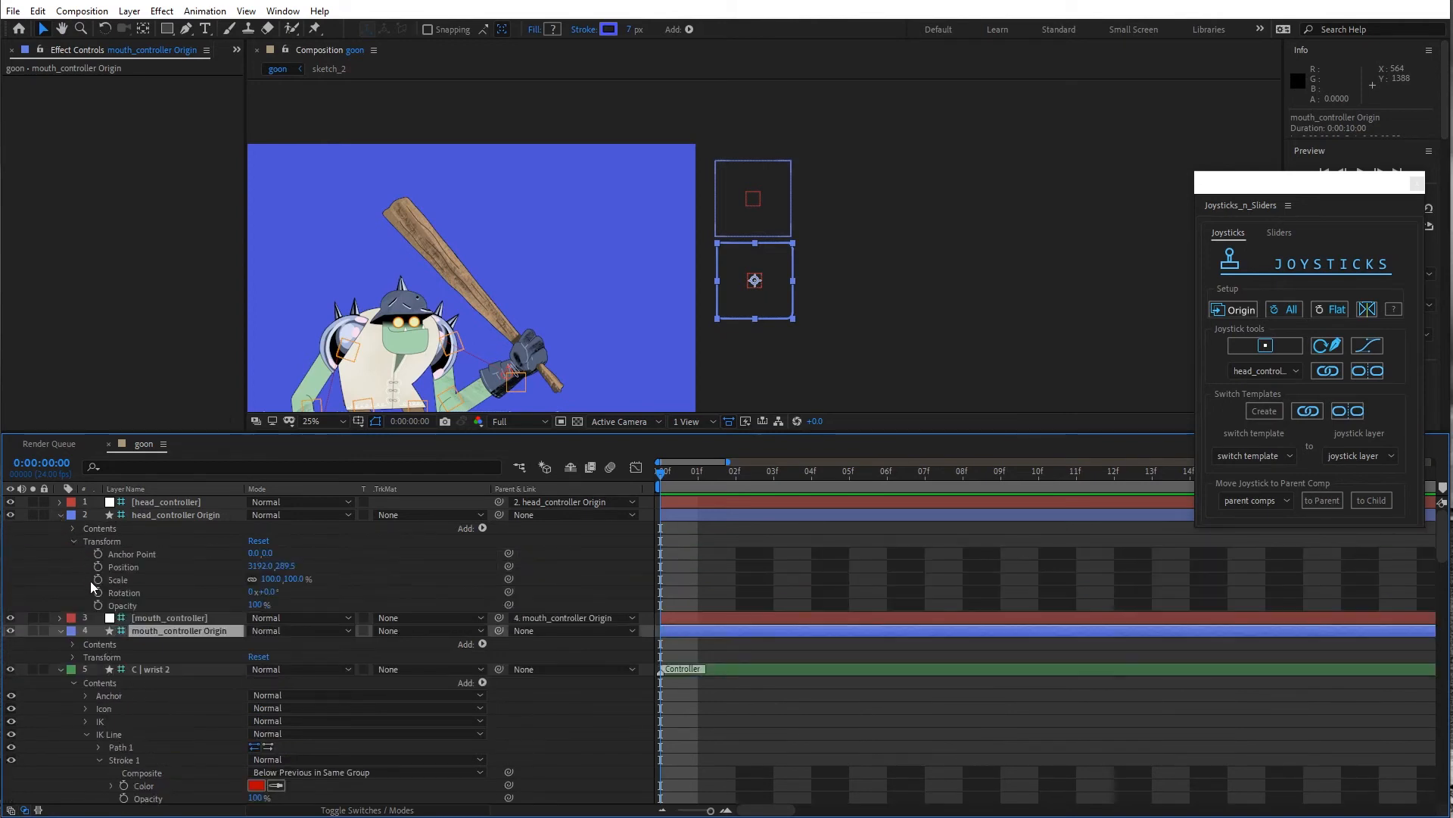
{"action": "left_click", "coordinate": [71, 657]}
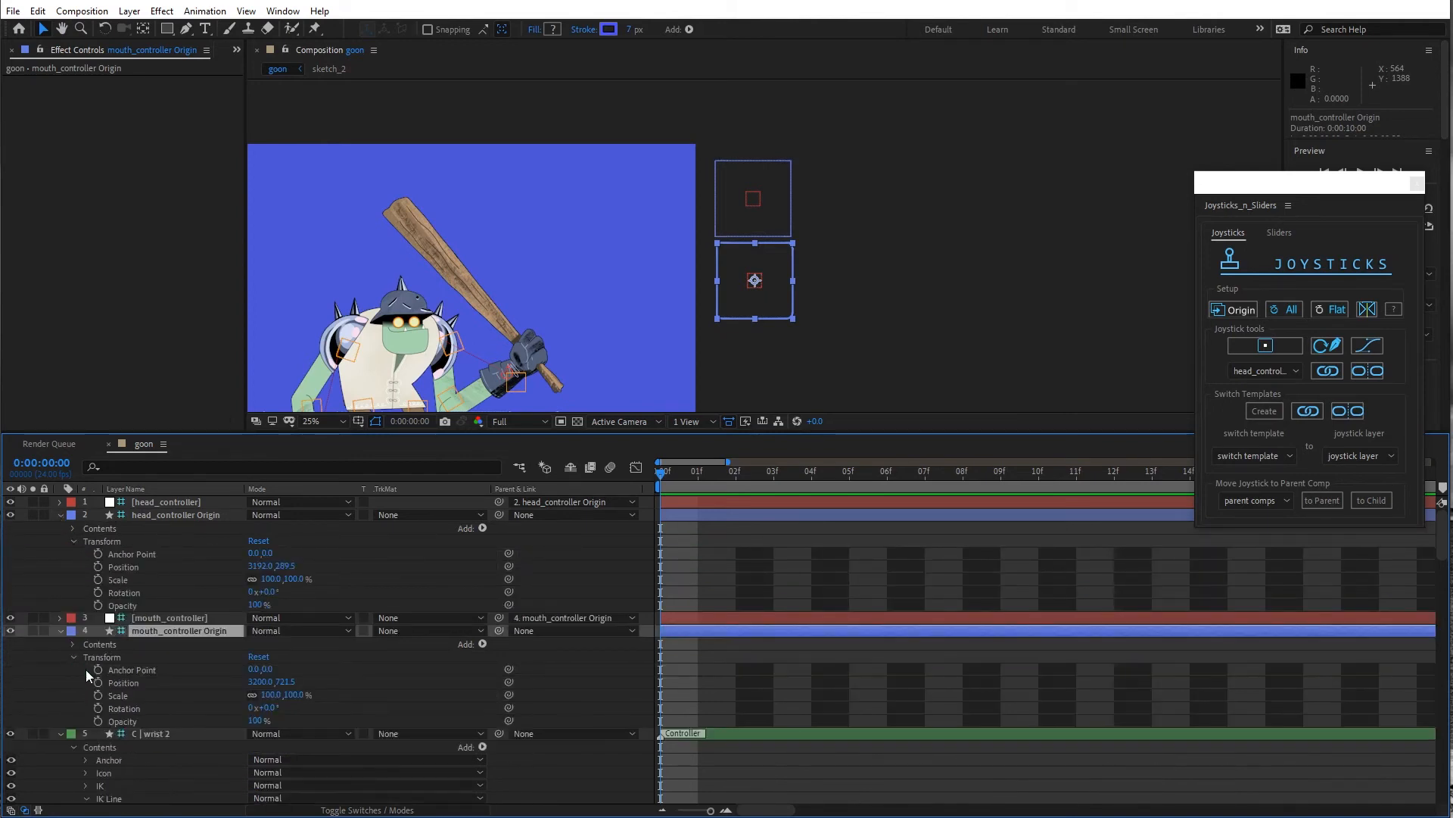
{"action": "left_click_drag", "start_coordinate": [509, 681], "coordinate": [144, 566]}
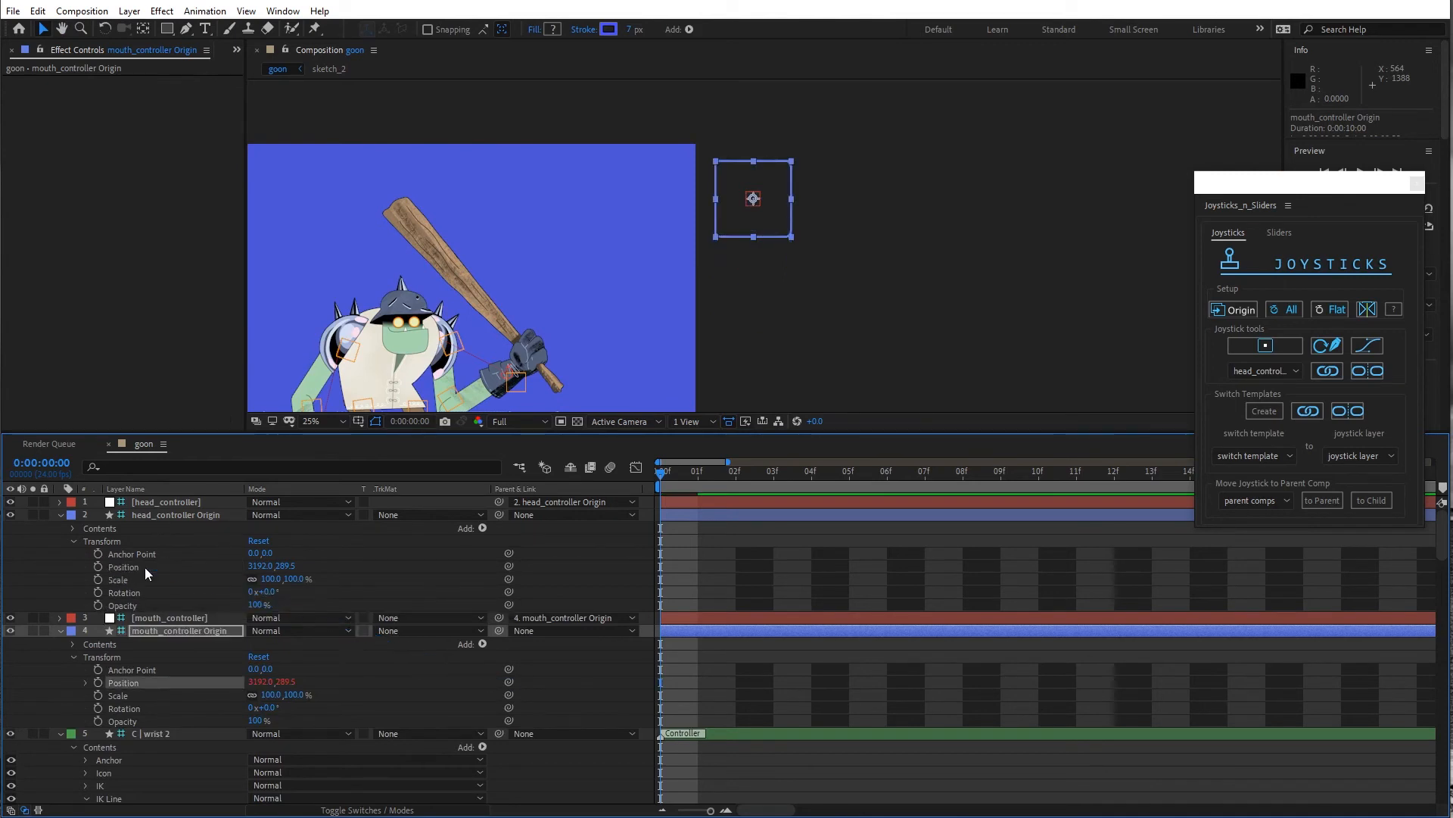
{"action": "left_click", "coordinate": [60, 631]}
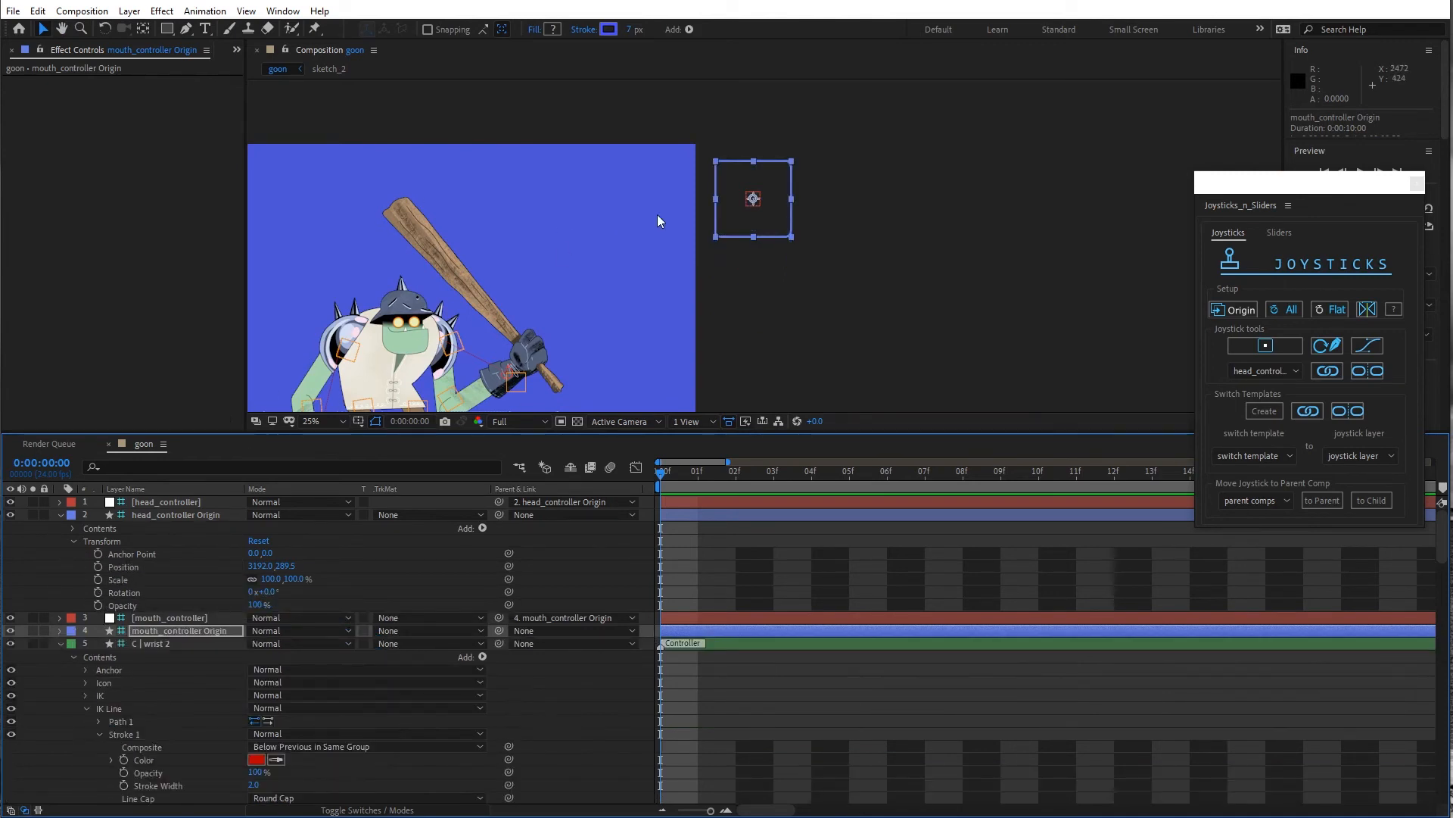
Link the Position of the mouth_controller handle to the Position of the head_controller handle
{"action": "left_click", "coordinate": [207, 516]}
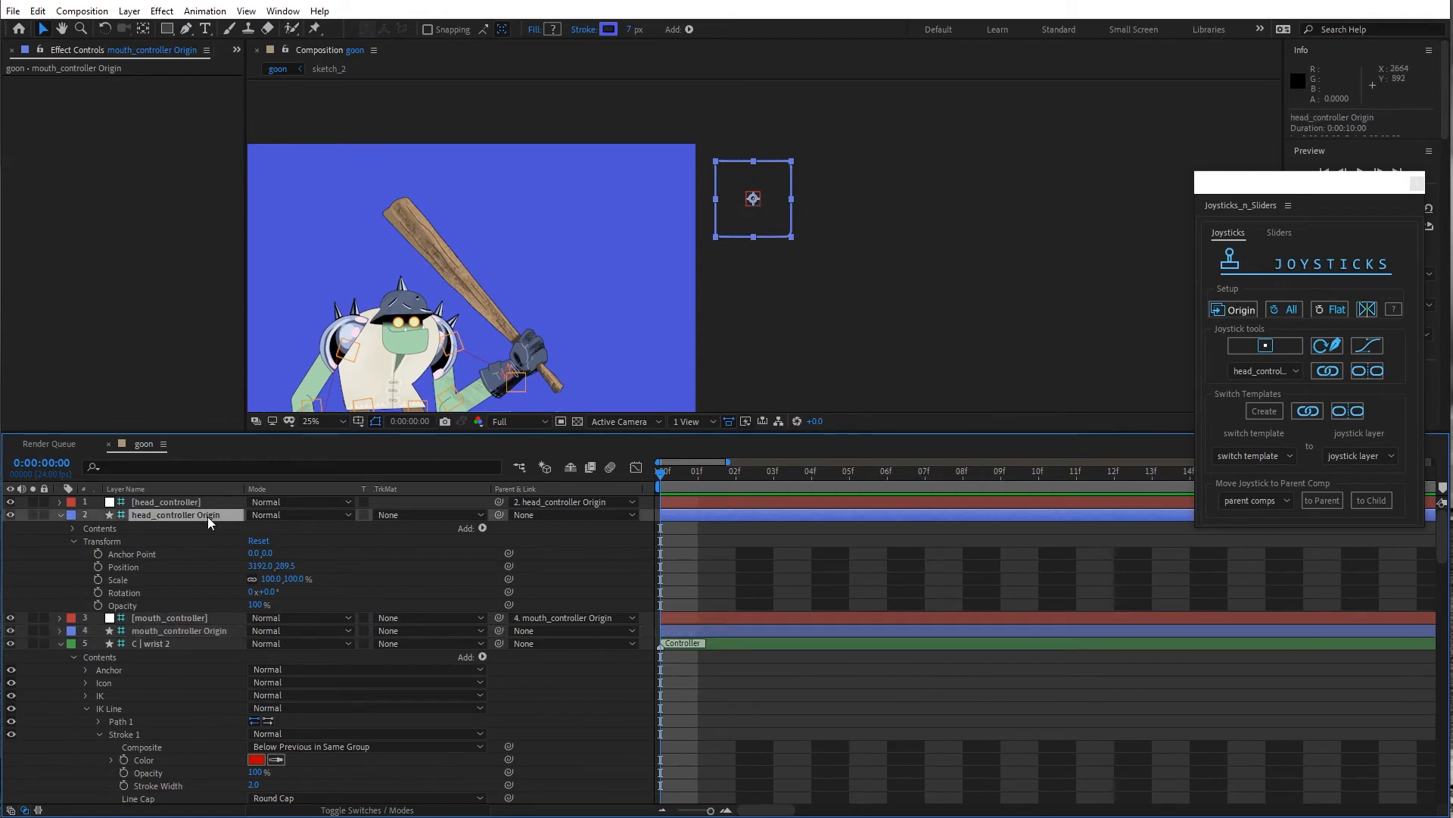
{"action": "left_click", "coordinate": [144, 618]}
{"action": "left_click", "coordinate": [60, 617]}
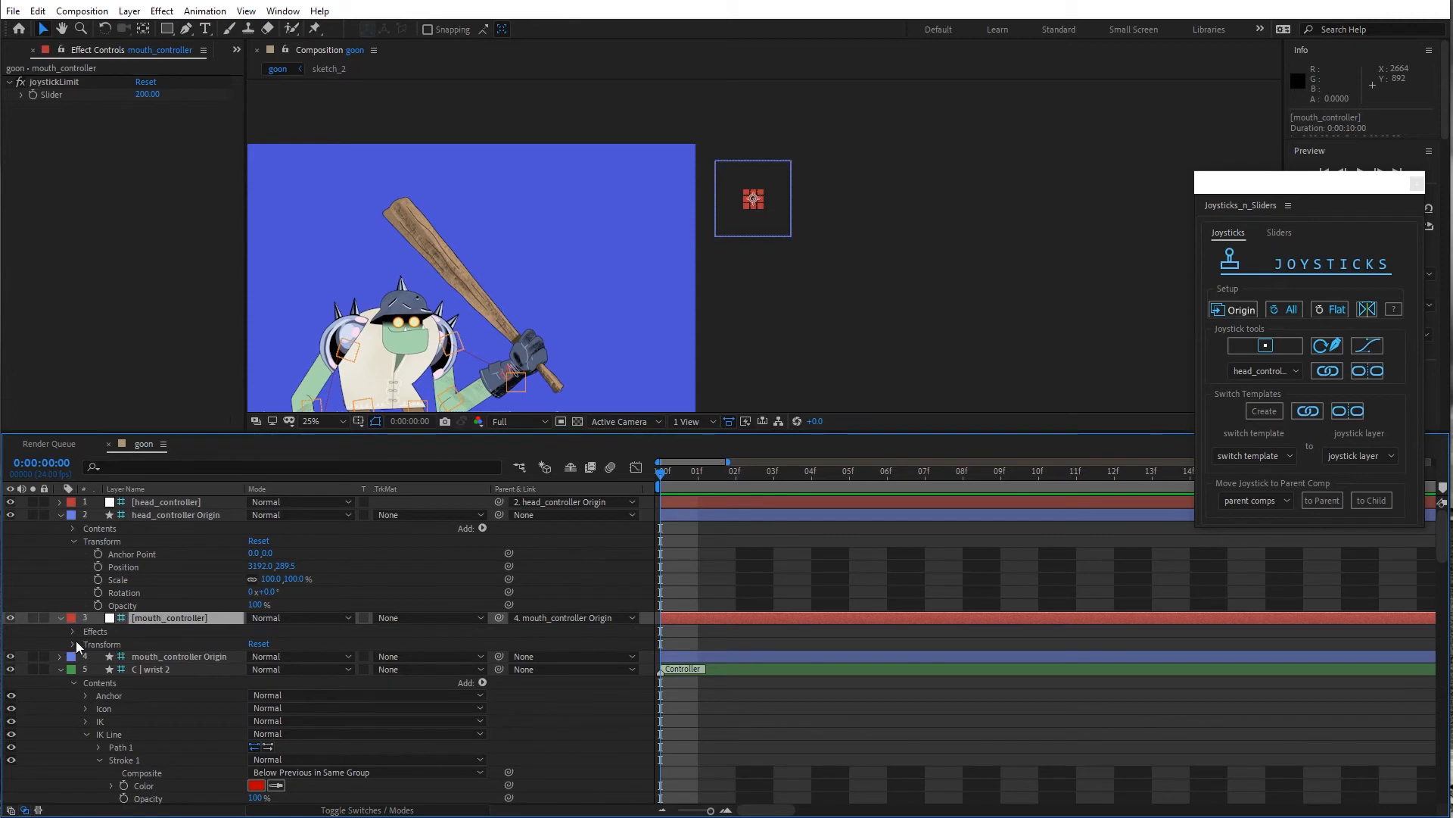
{"action": "left_click", "coordinate": [72, 641]}
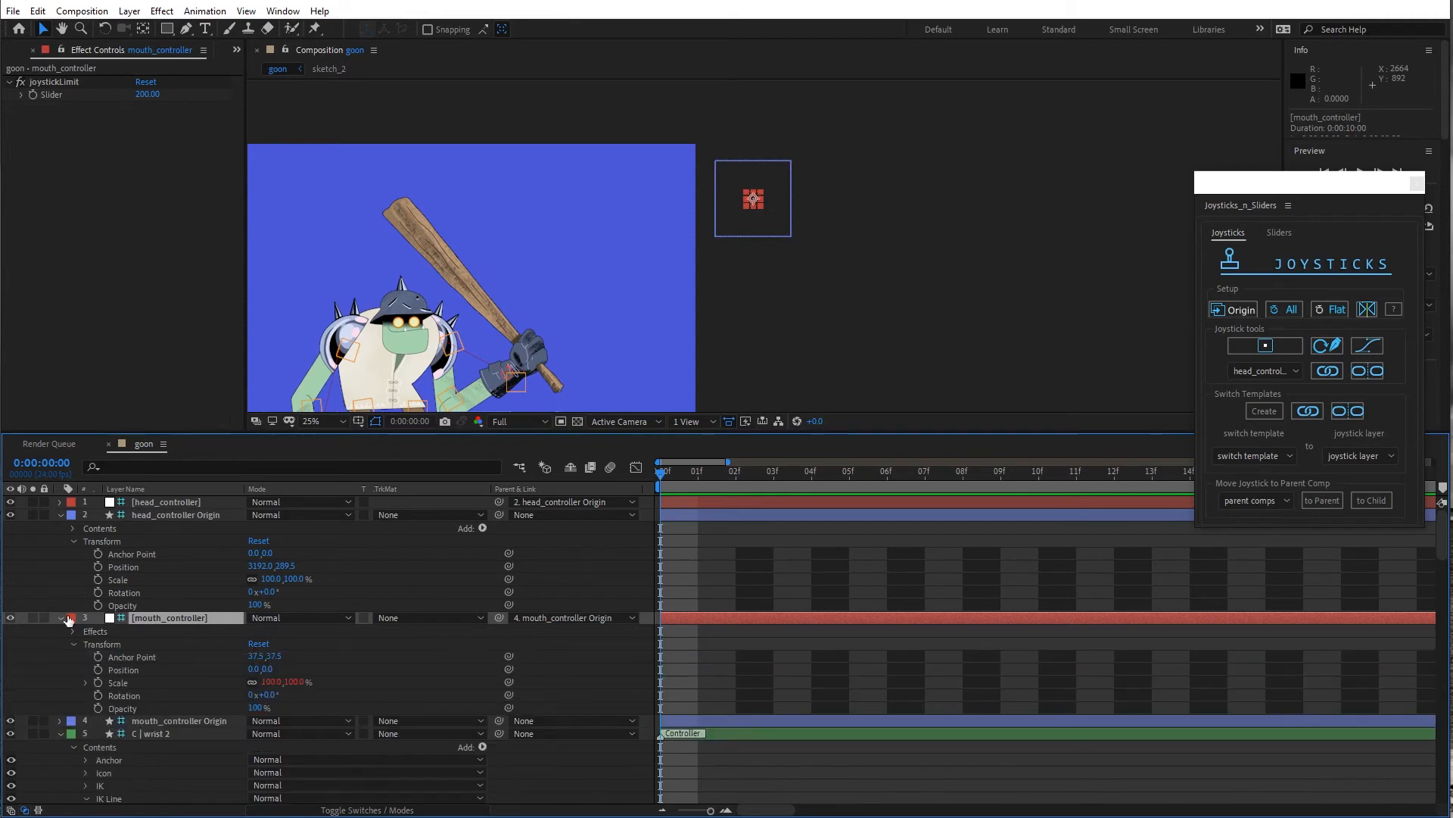
{"action": "left_click", "coordinate": [61, 515]}
{"action": "left_click", "coordinate": [57, 502]}
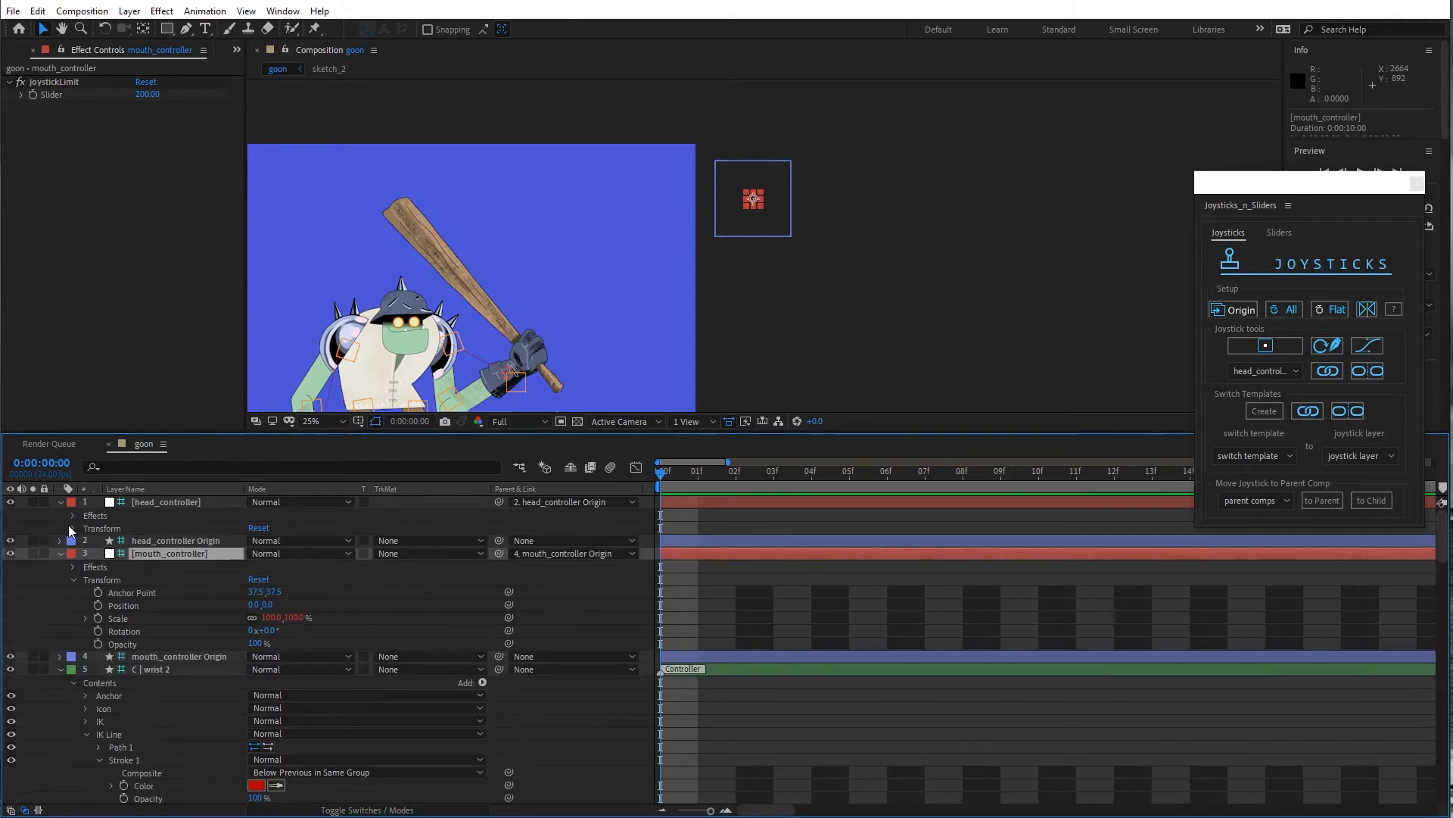
{"action": "left_click", "coordinate": [72, 529]}
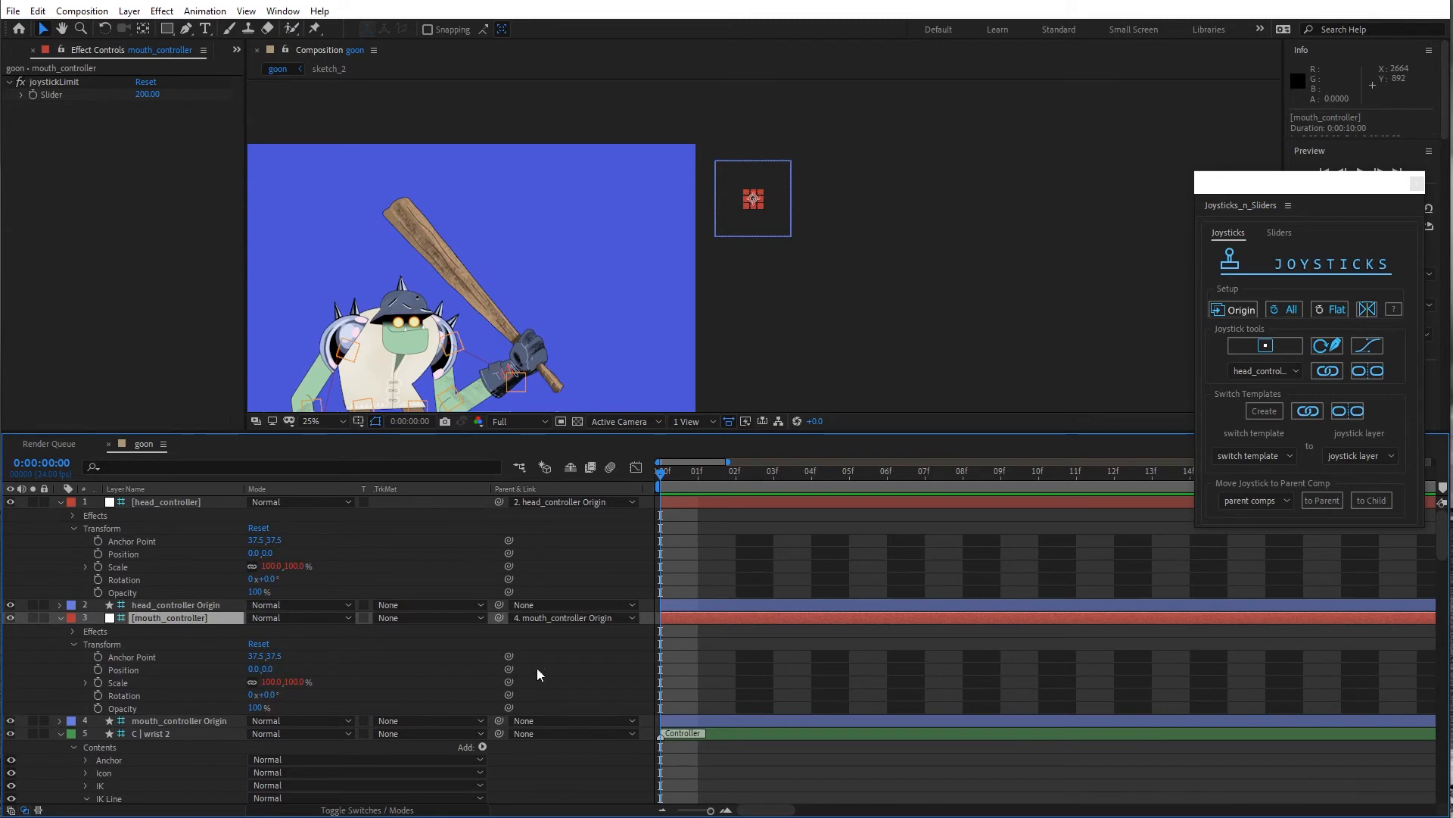
{"action": "left_click_drag", "start_coordinate": [511, 670], "coordinate": [138, 554]}
{"action": "left_click", "coordinate": [138, 554]}
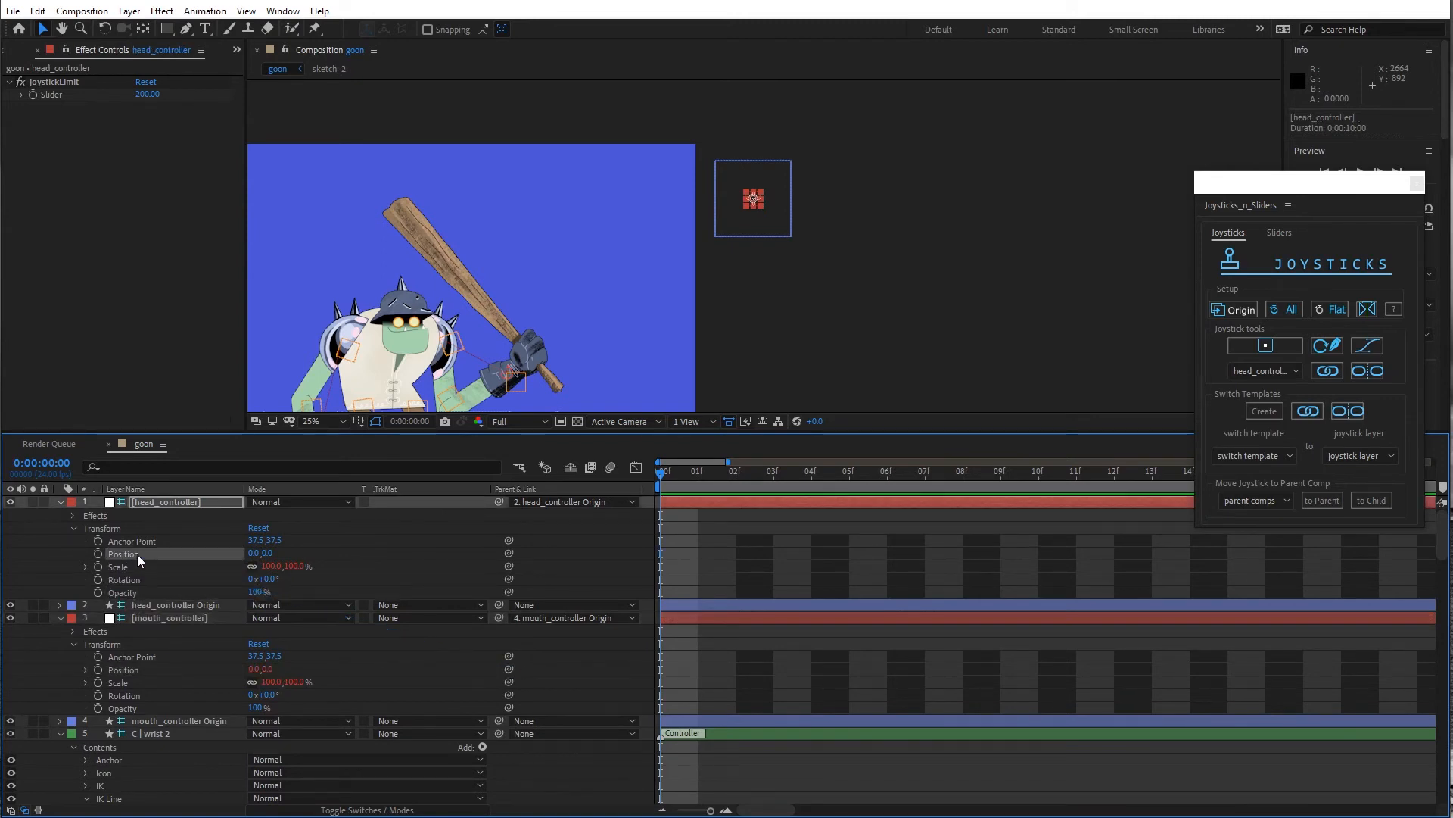
Lock mouth_controller, test the linked joysticks by moving head_controller to about -4, 120, and undo the move
{"action": "left_click", "coordinate": [44, 617]}
{"action": "mouse_move", "coordinate": [758, 203]}
{"action": "left_mouse_down"}
{"action": "mouse_move", "coordinate": [721, 244]}
{"action": "mouse_move", "coordinate": [753, 148]}
{"action": "mouse_move", "coordinate": [785, 196]}
{"action": "mouse_move", "coordinate": [727, 204]}
{"action": "mouse_move", "coordinate": [751, 220]}
{"action": "left_mouse_up"}
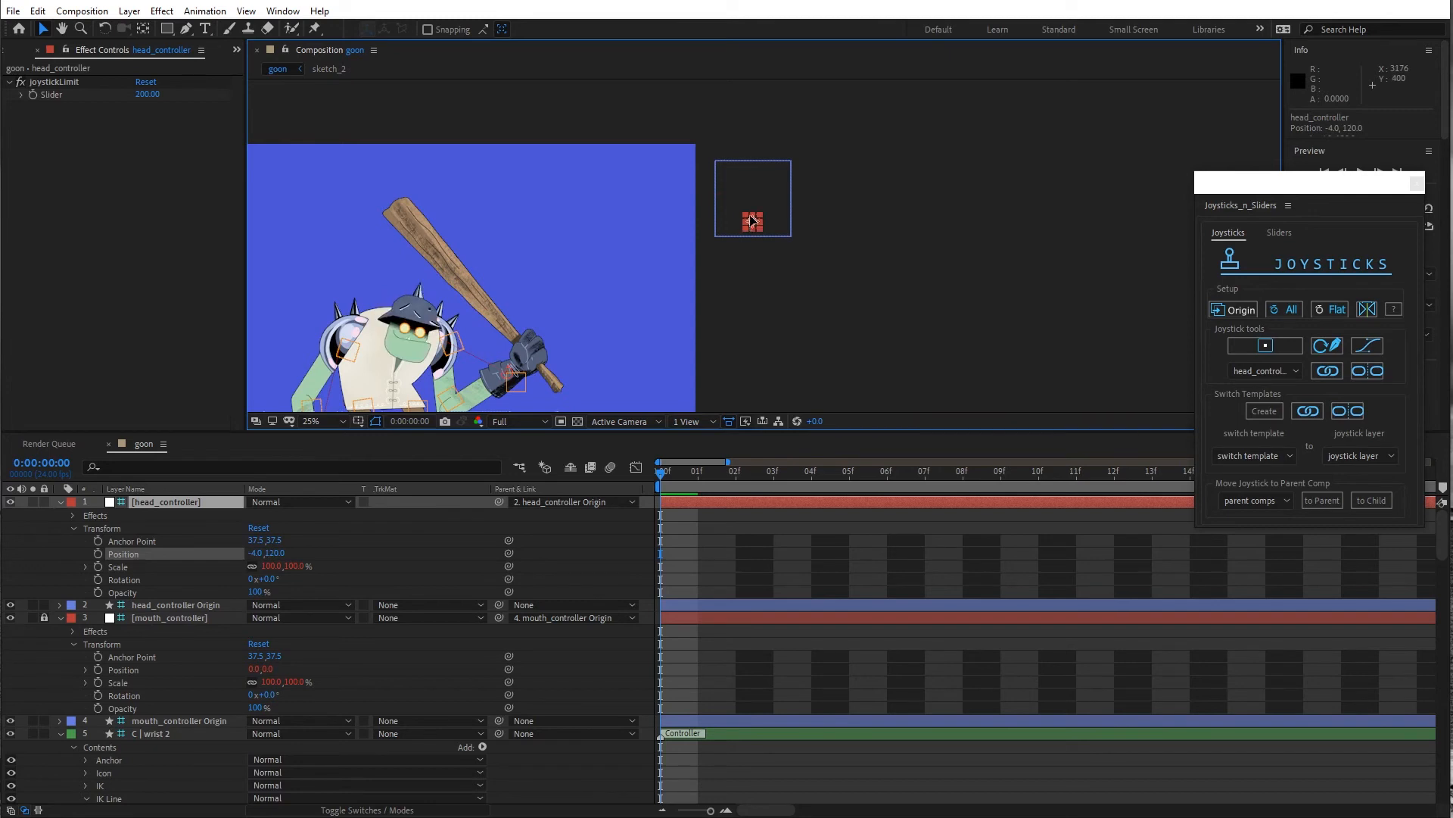
{"action": "key", "text": "ctrl+z"}
{"action": "key", "text": "ctrl+z"}
{"action": "key", "text": "ctrl+z"}
{"action": "key", "text": "ctrl+z"}
{"action": "key", "text": "ctrl+z"}
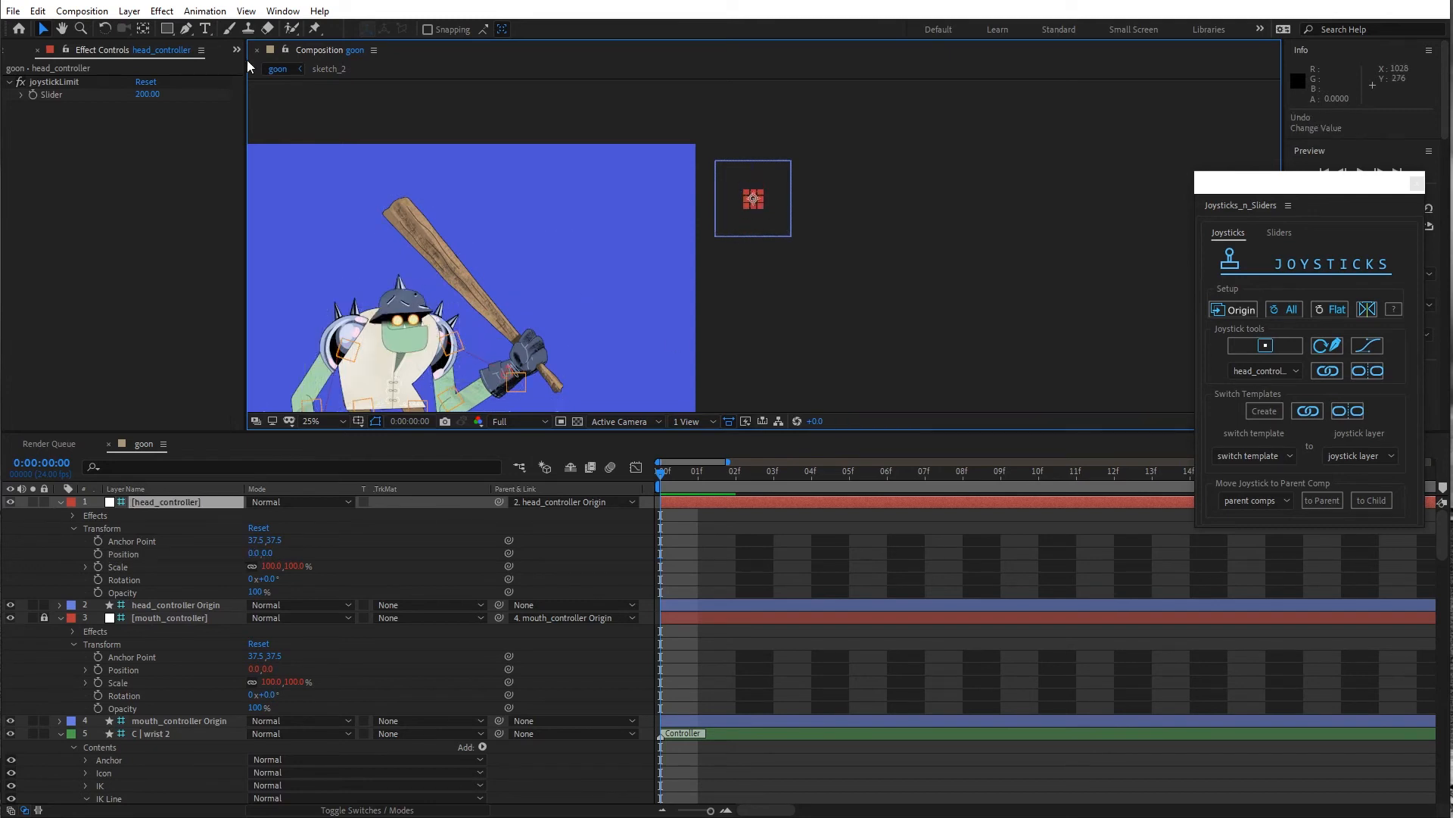
Save the project with the linked mouth and head joysticks
{"action": "left_click", "coordinate": [13, 10]}
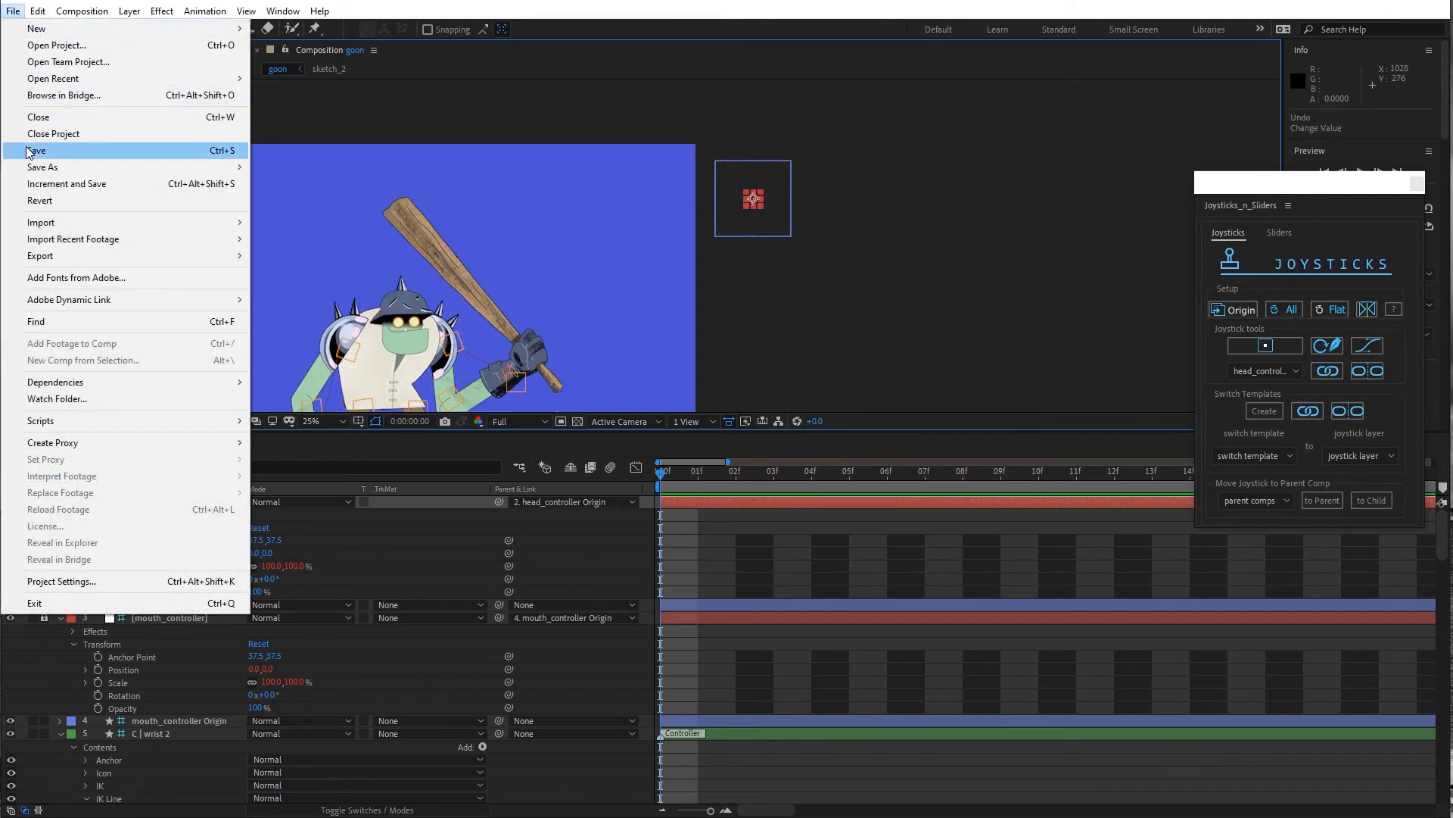
{"action": "left_click", "coordinate": [30, 152]}
{"action": "scroll", "coordinate": [751, 240], "scroll_direction": "up", "scroll_amount": 2}
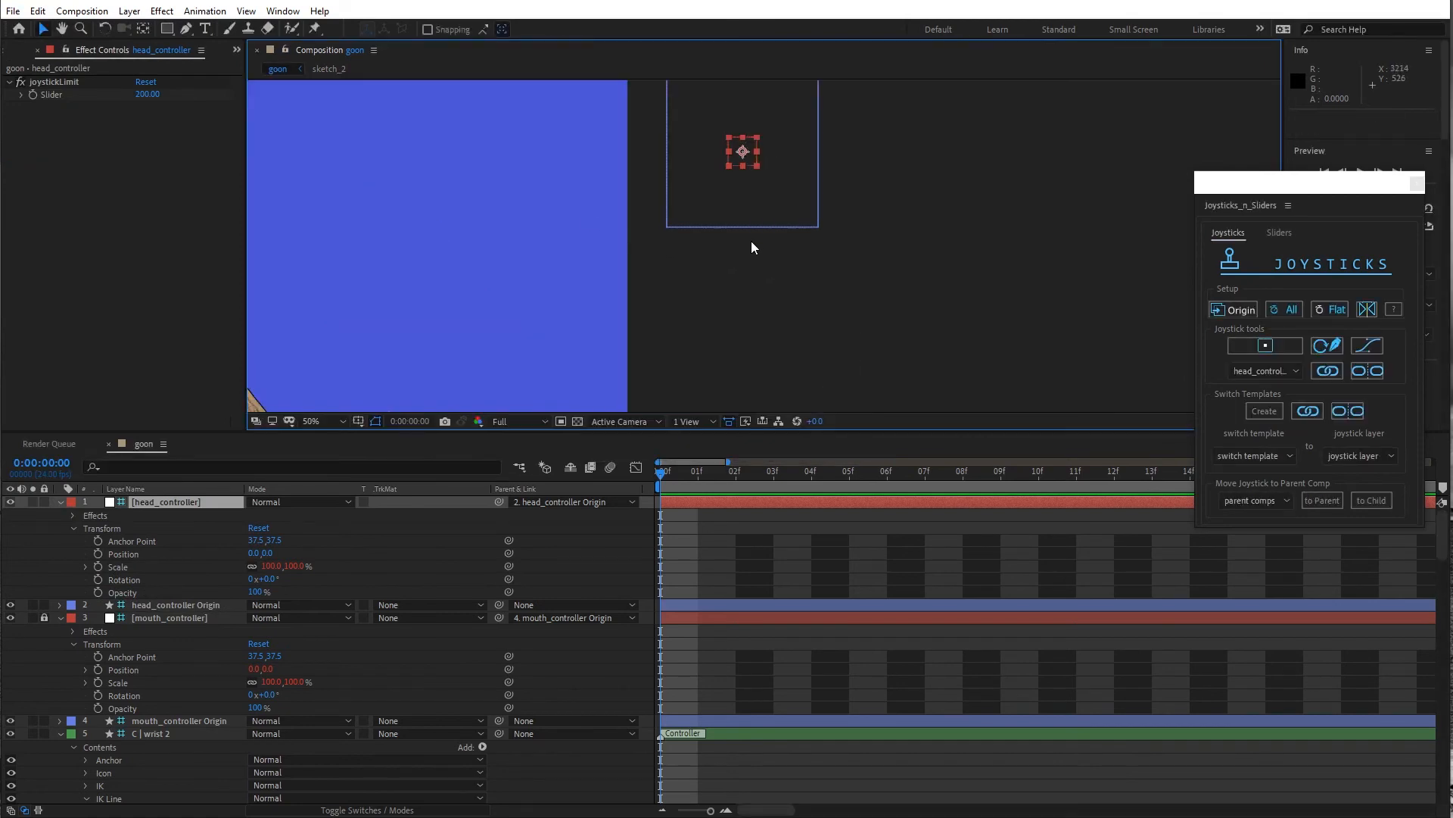
{"action": "scroll", "coordinate": [751, 240], "scroll_direction": "down", "scroll_amount": 2}
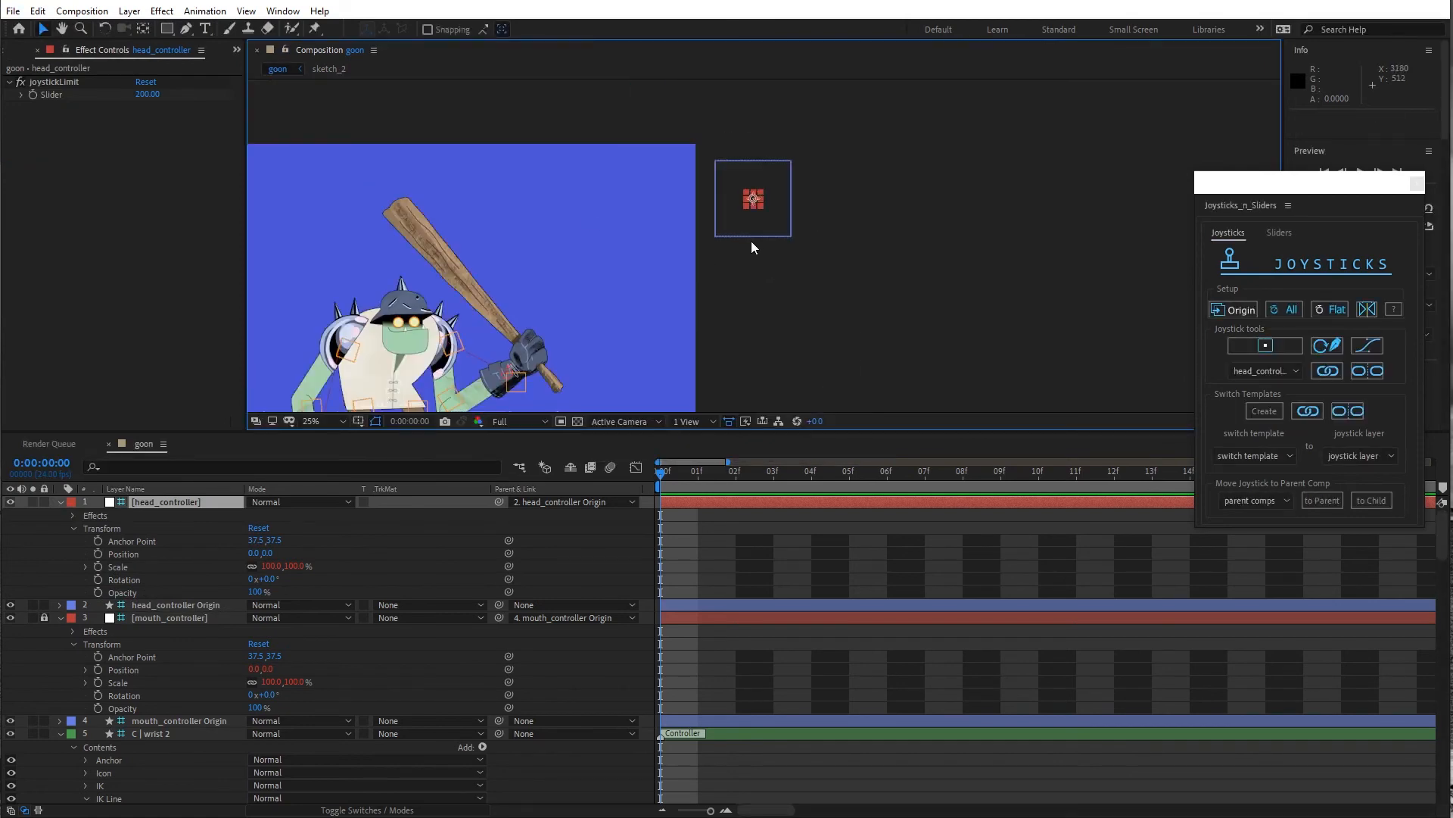
Unlock mouth_controller and append .valueAtTime(time-2/24) to its Position expression linked to head_controller
{"action": "left_click", "coordinate": [43, 617]}
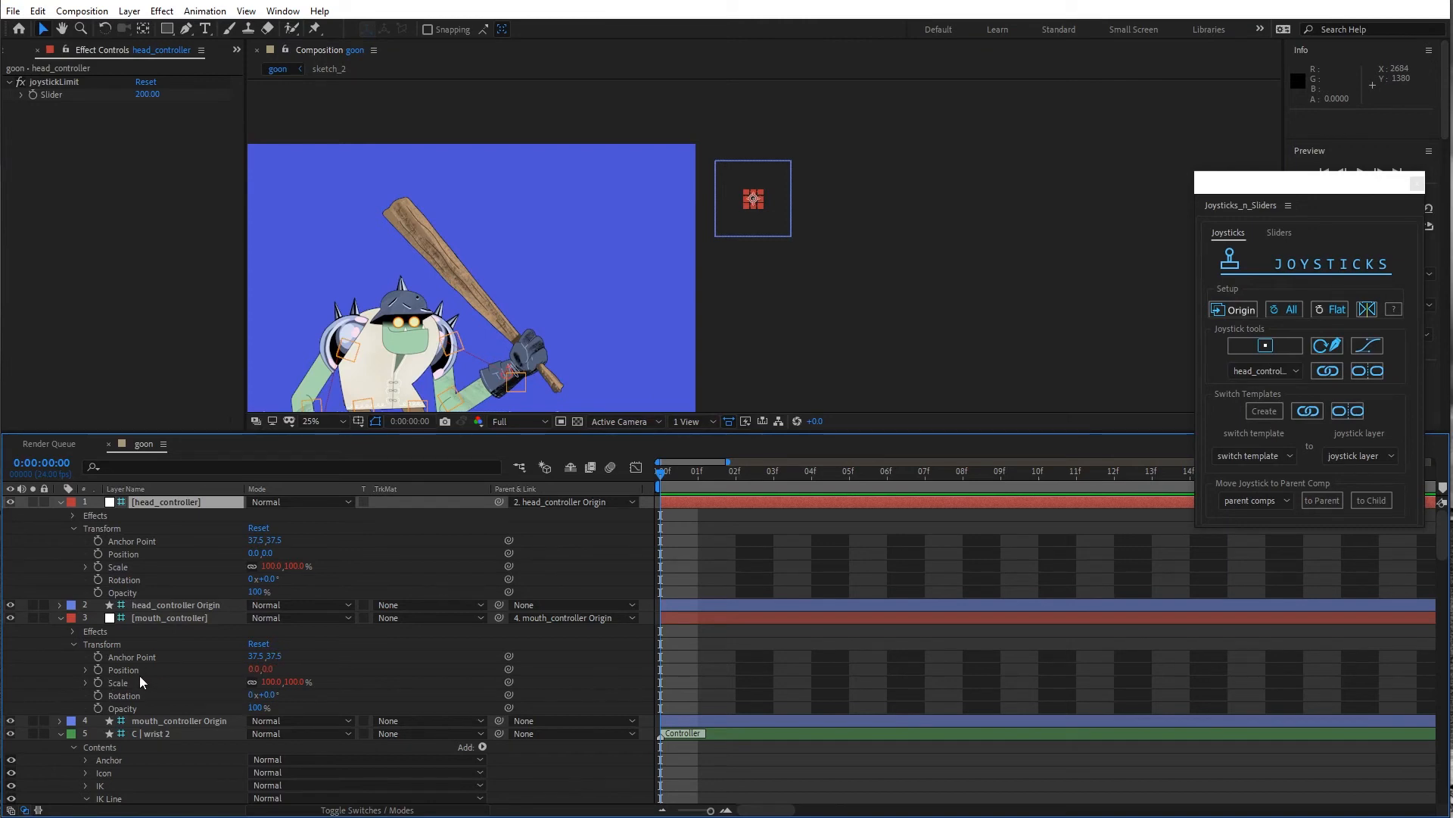
{"action": "left_click", "coordinate": [86, 670]}
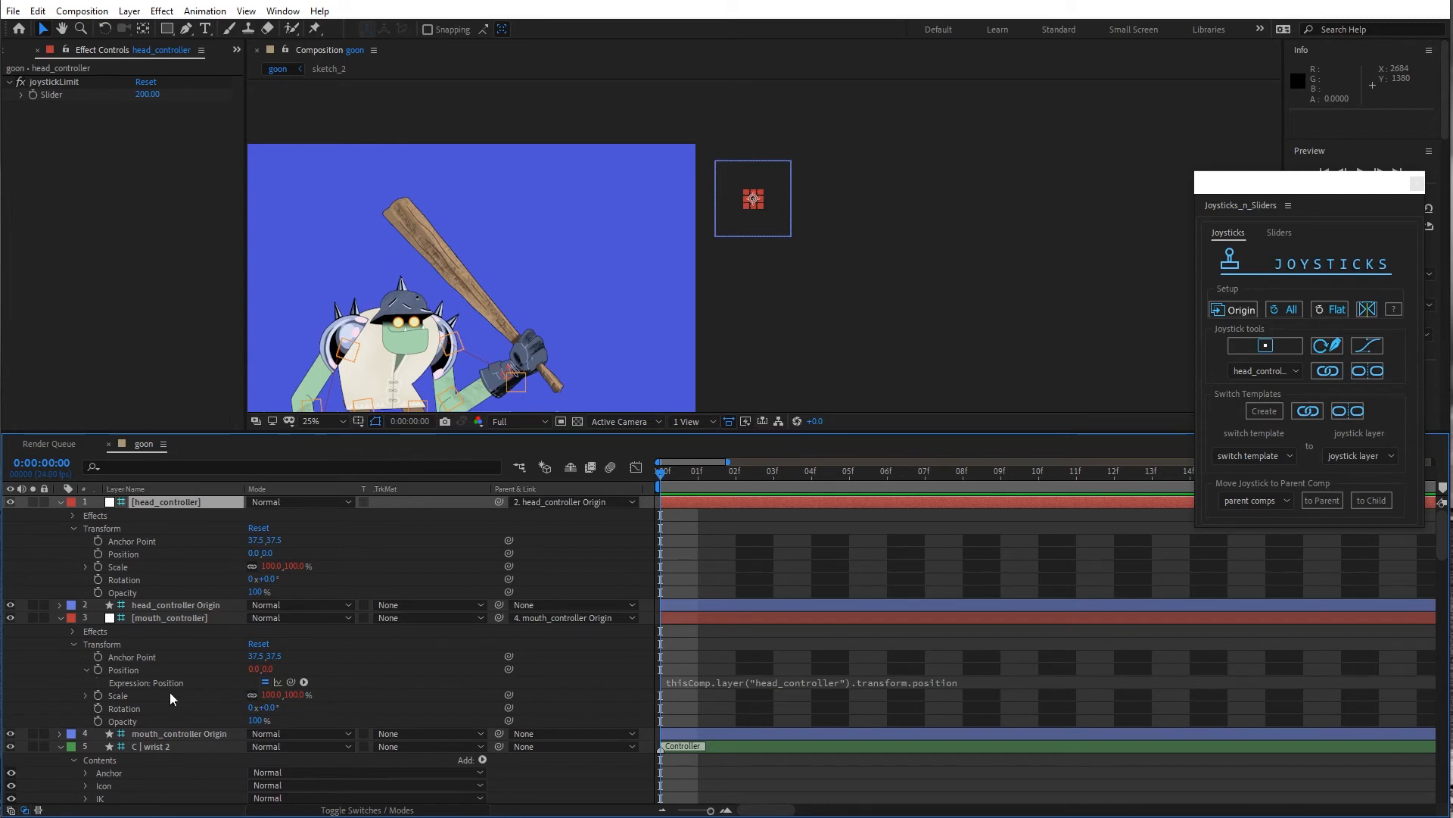
{"action": "left_click", "coordinate": [956, 683]}
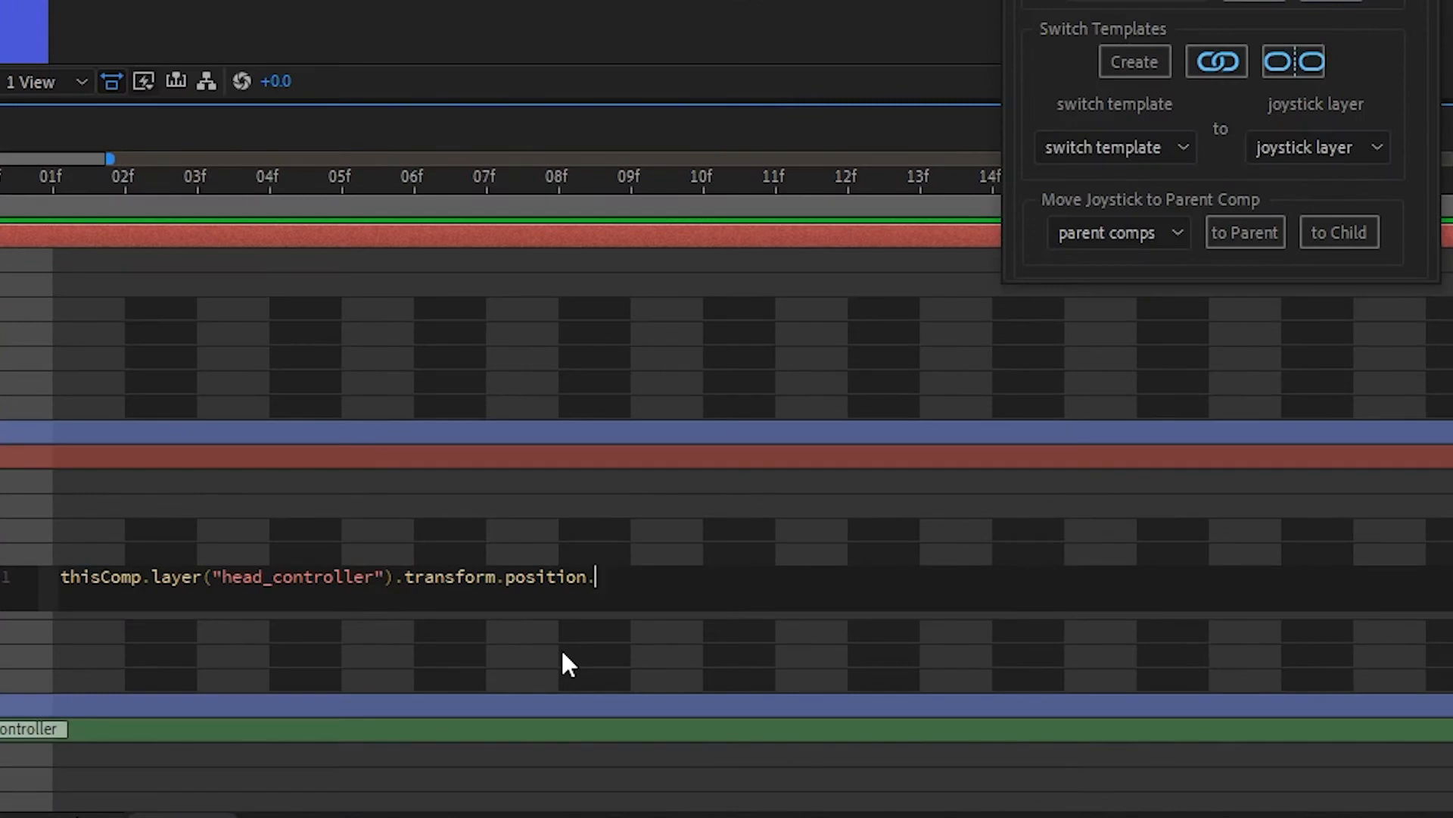
{"action": "type", "text": "valueA"}
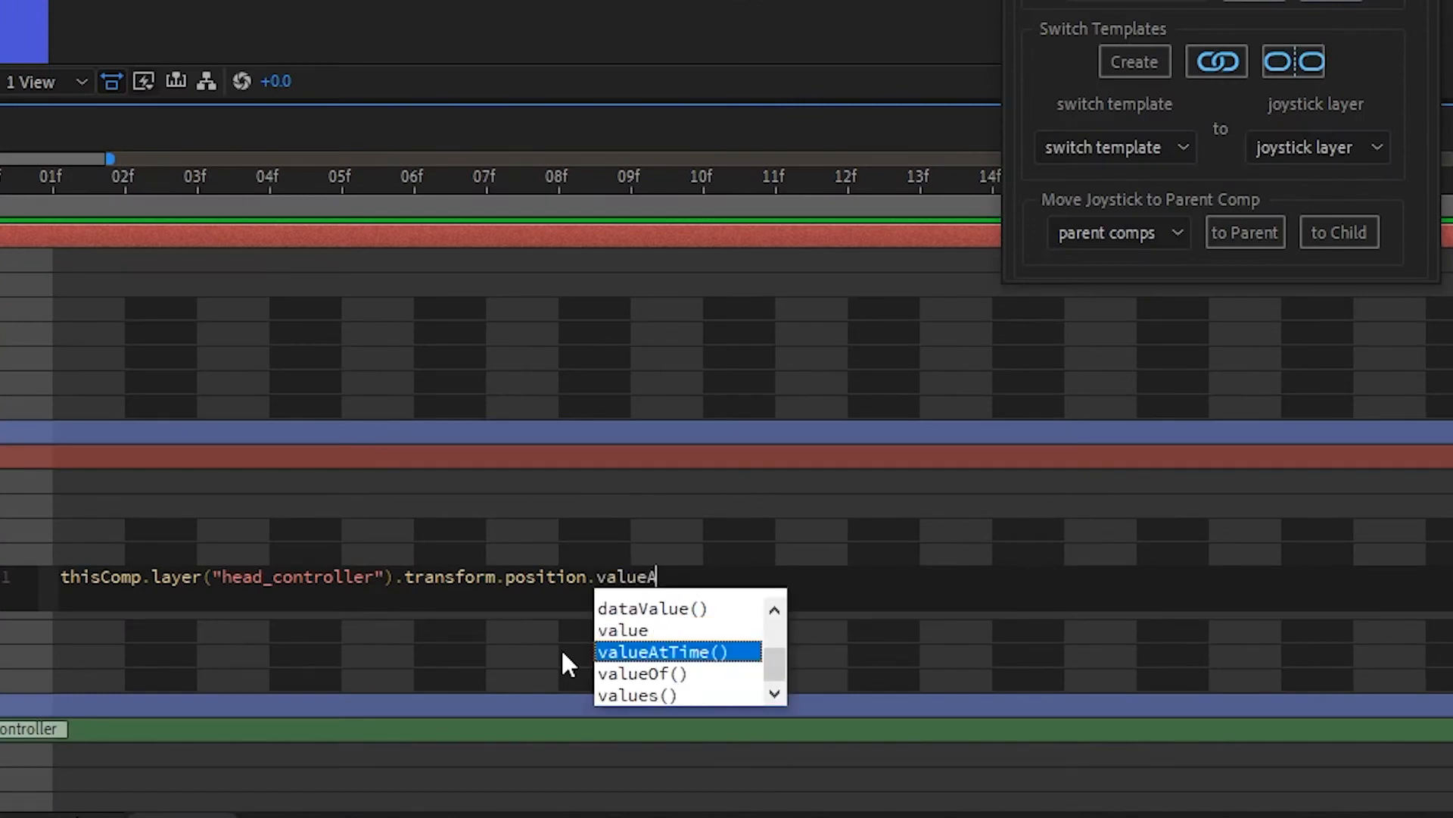
{"action": "type", "text": "tT"}
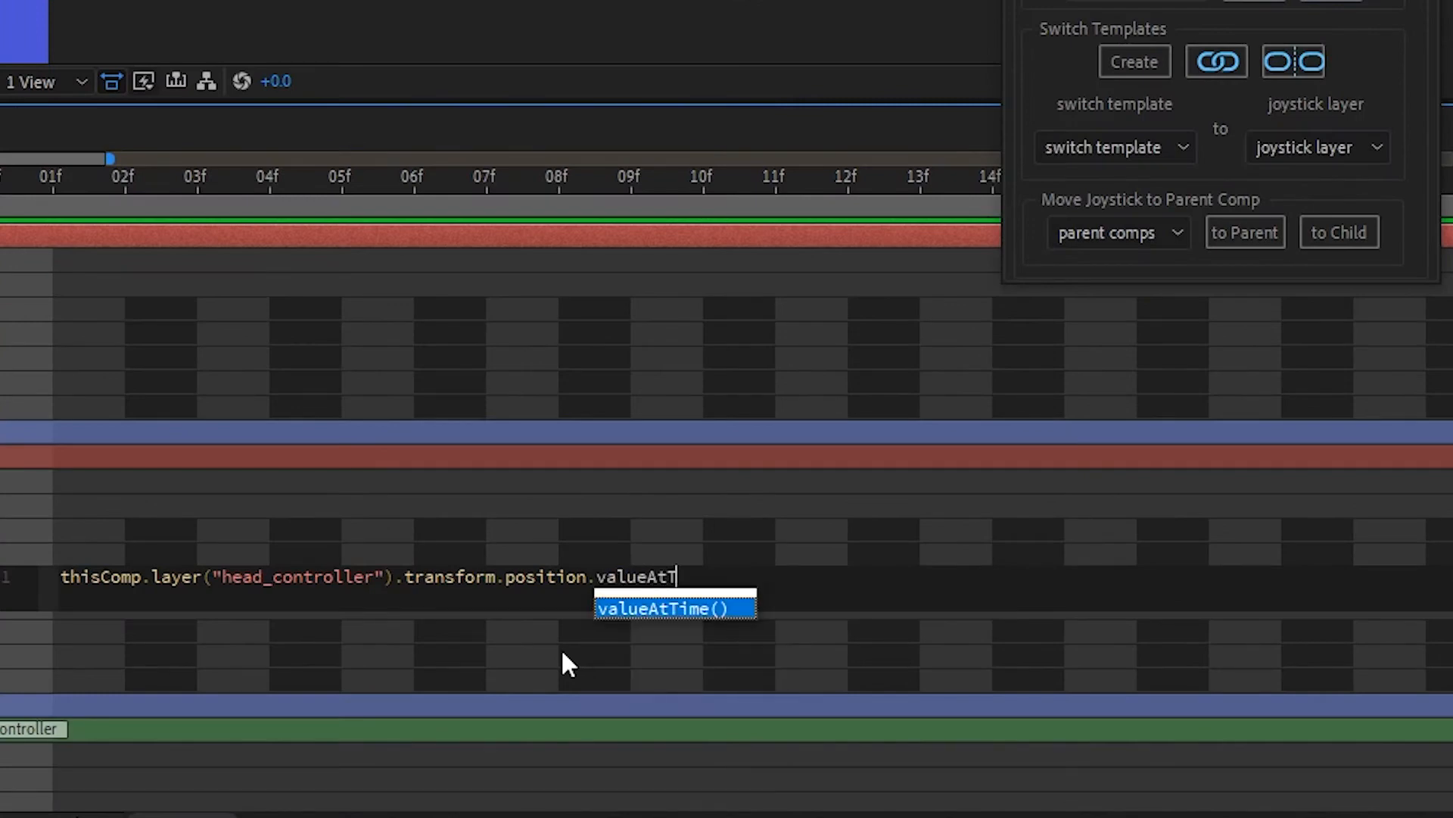
{"action": "type", "text": "ime("}
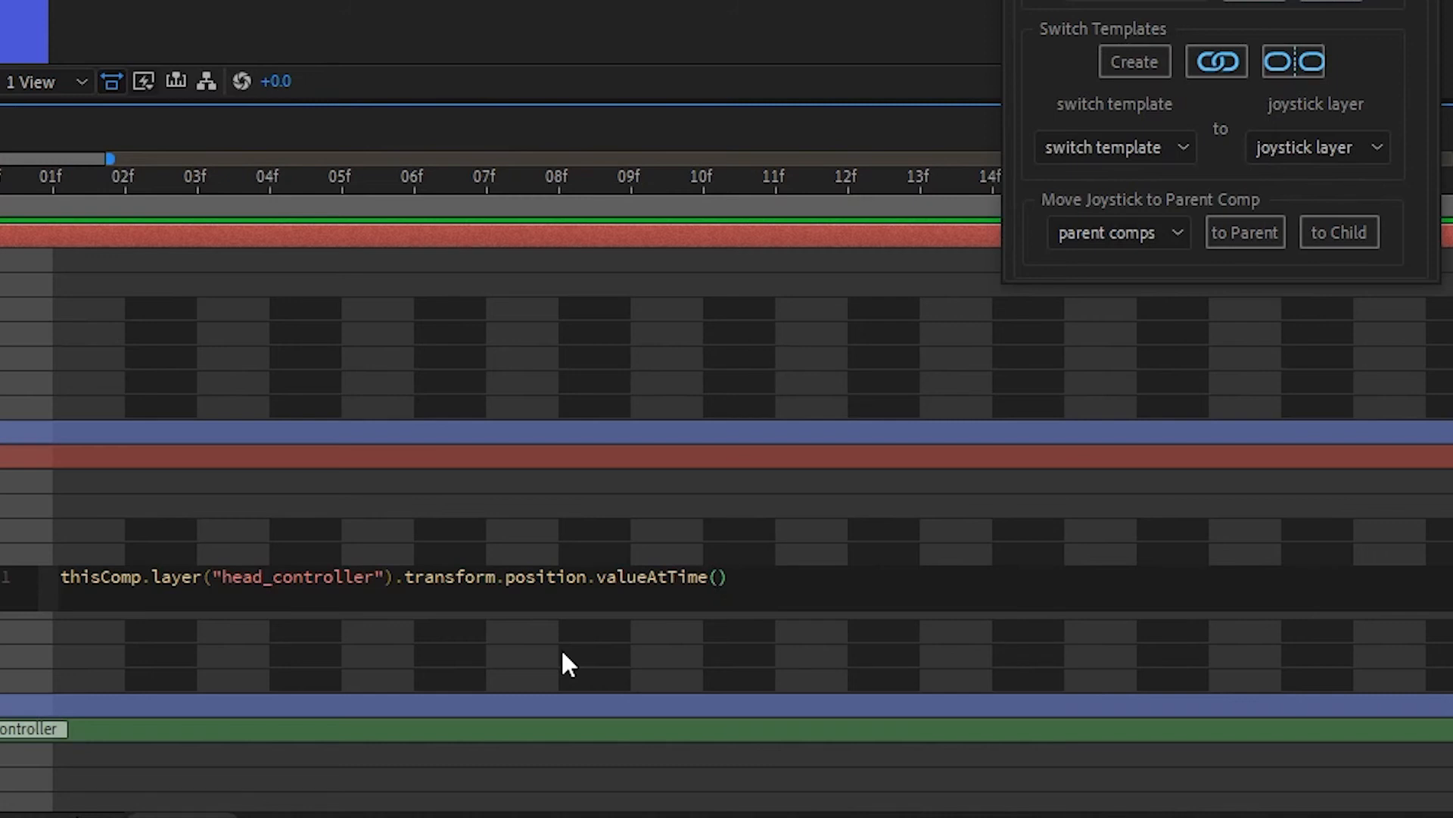
{"action": "type", "text": "time"}
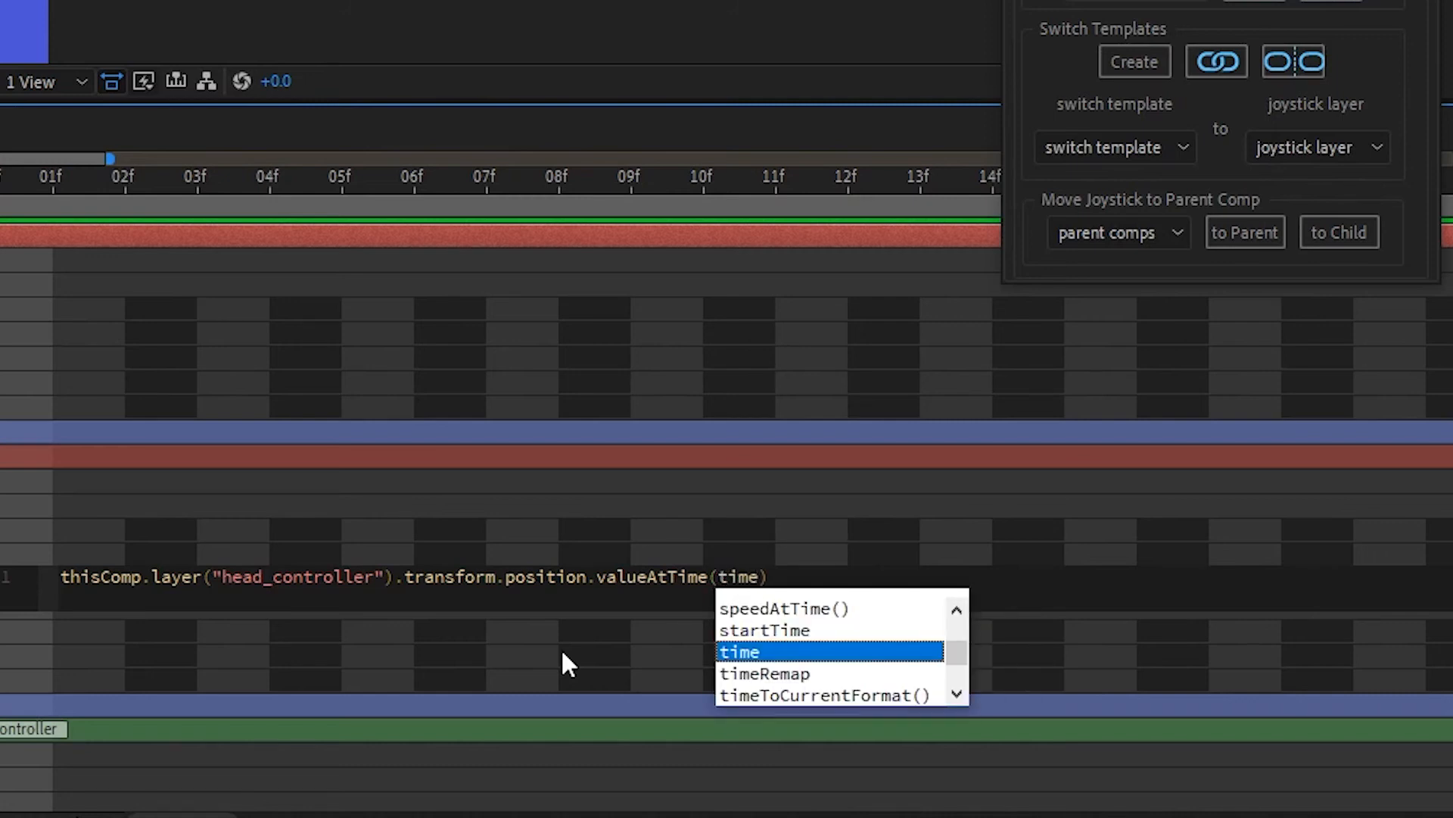
{"action": "type", "text": "-"}
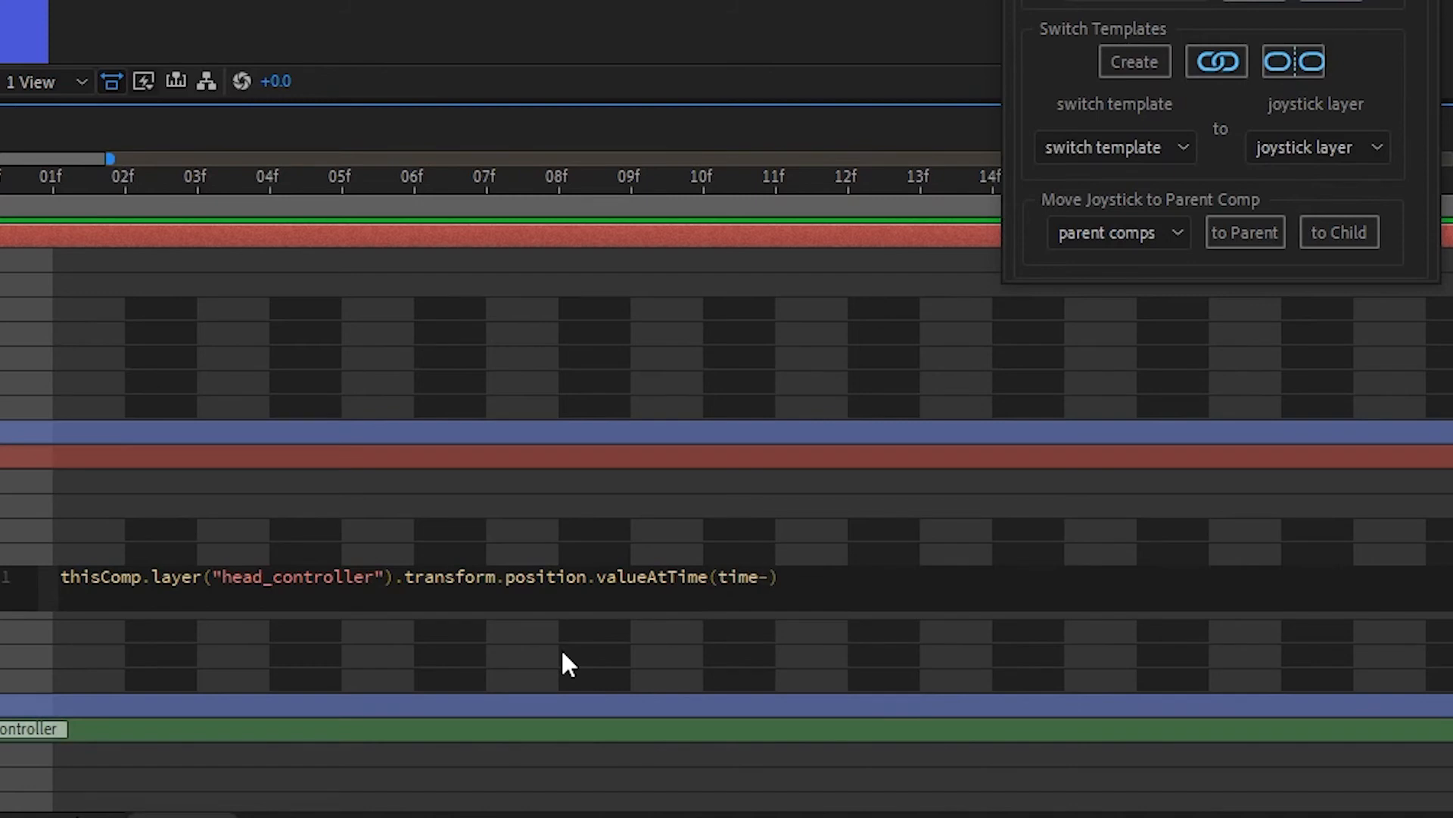
{"action": "left_click_drag", "start_coordinate": [1223, 2], "coordinate": [1179, 2]}
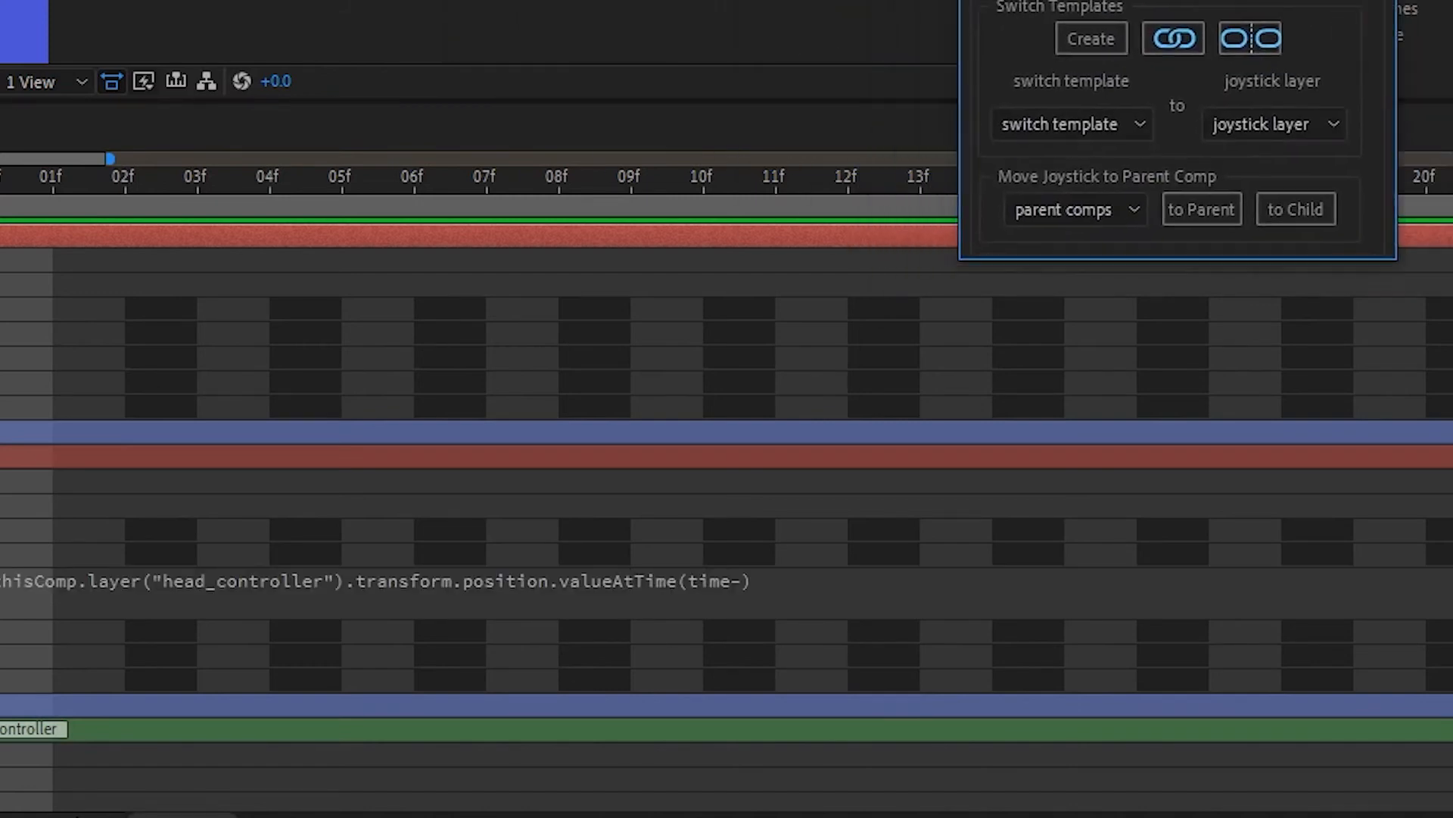
{"action": "left_click", "coordinate": [754, 578]}
{"action": "left_click", "coordinate": [766, 582]}
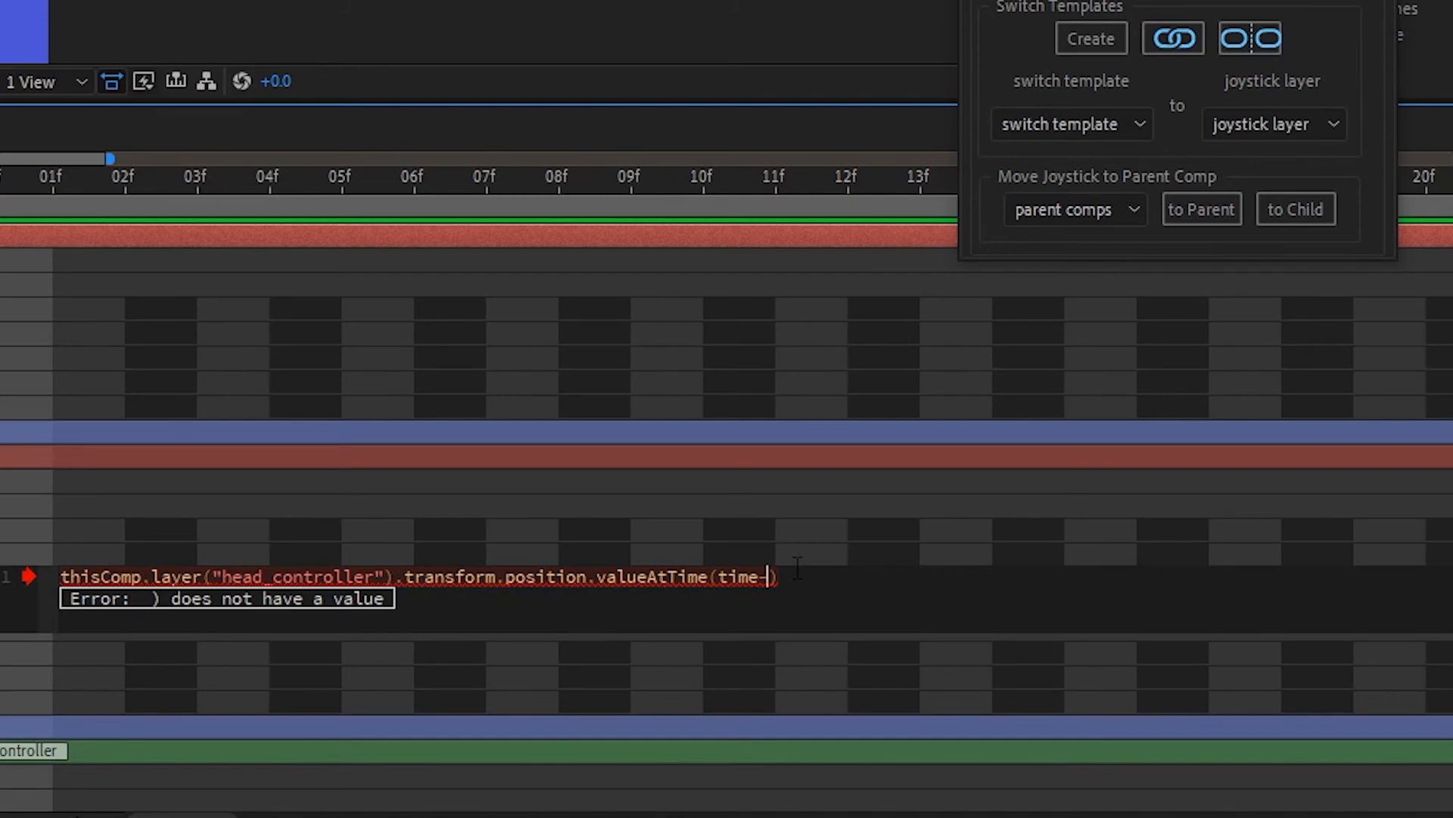
{"action": "type", "text": "2/24"}
{"action": "left_click", "coordinate": [809, 543]}
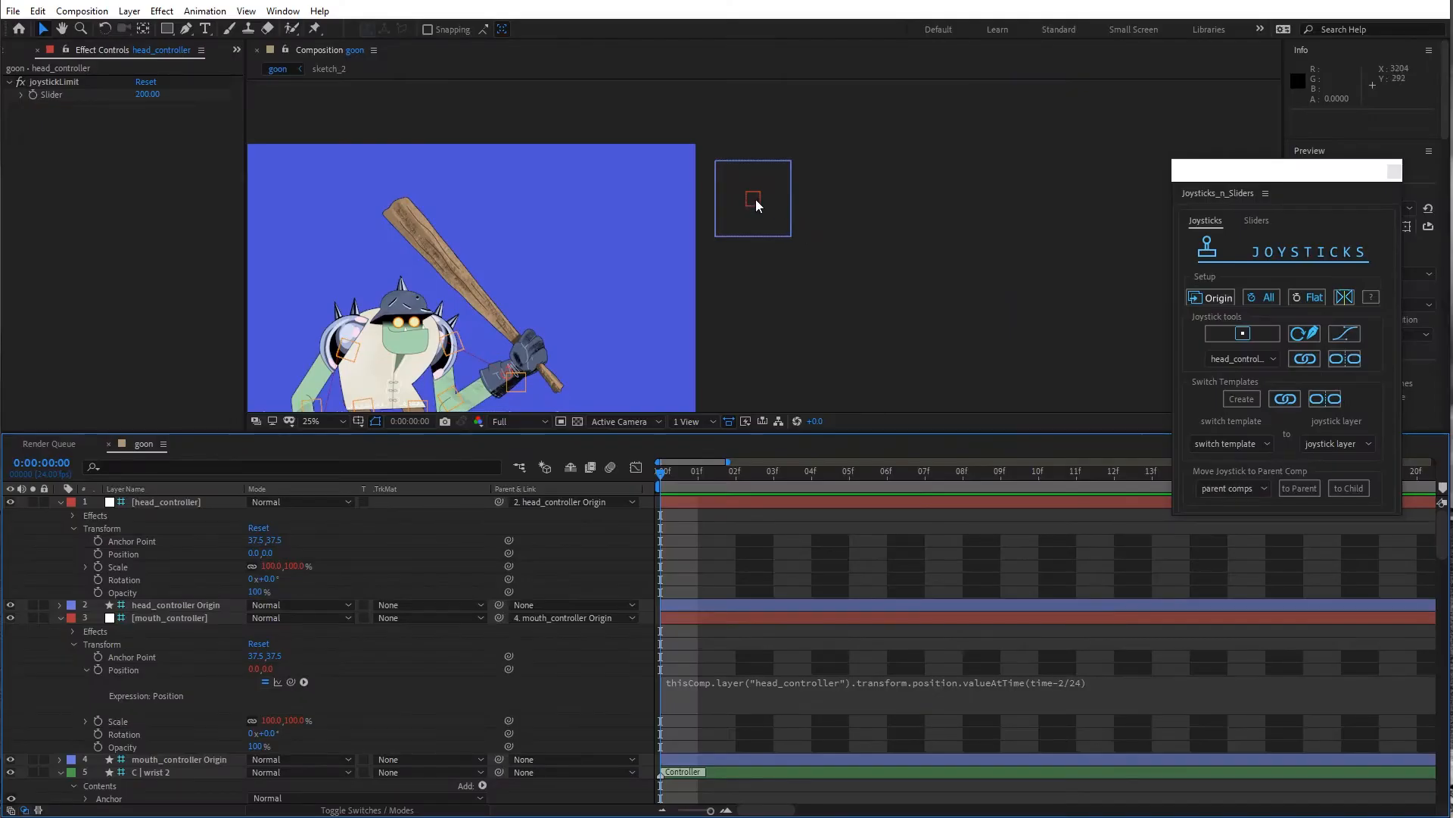
Keyframe head_controller's Position at 0, 0 on frame 0, about 12, -164 on frame 3 and about 12, 144 on frame 10
{"action": "left_click", "coordinate": [755, 199]}
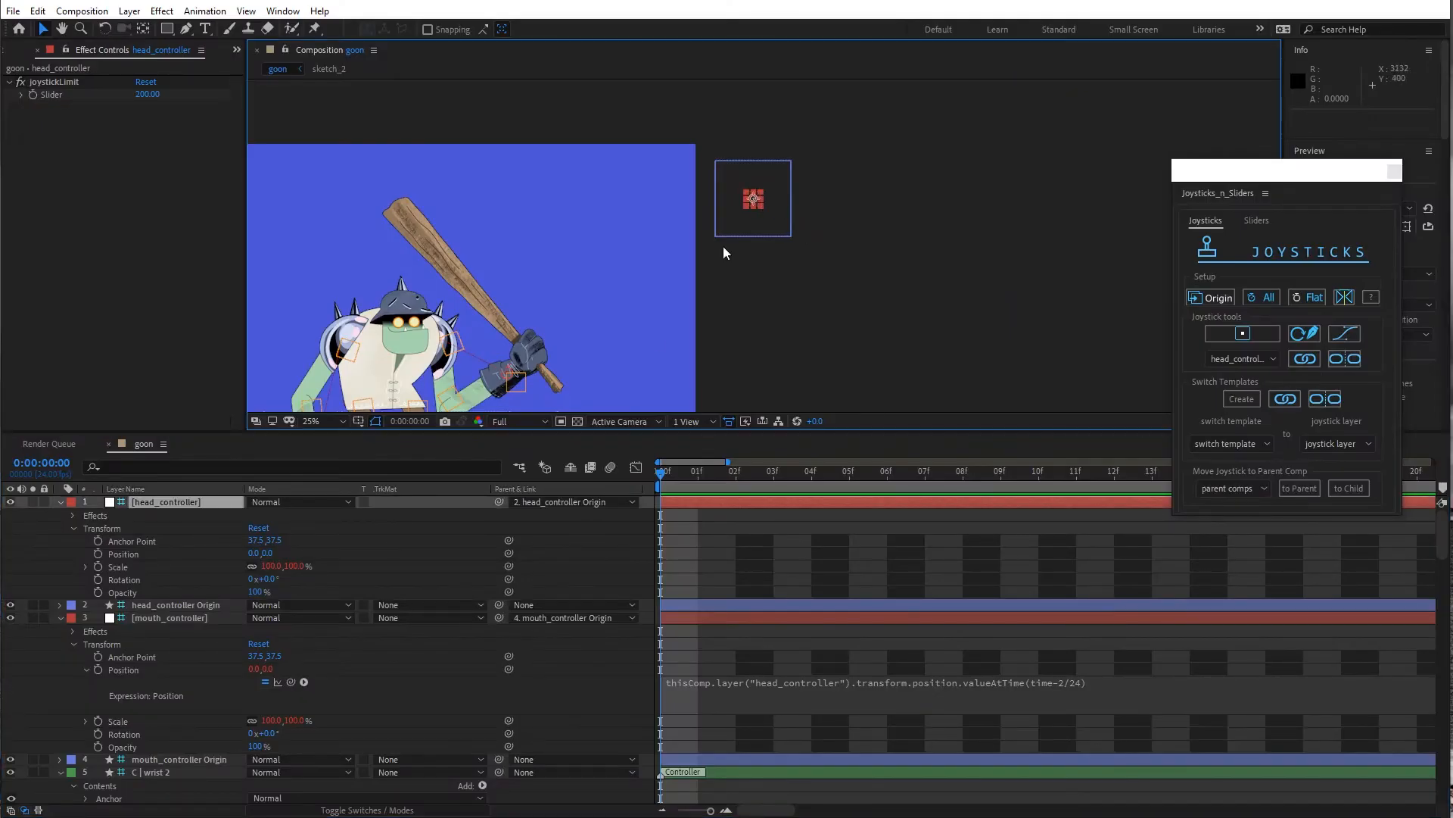
{"action": "left_click", "coordinate": [99, 553]}
{"action": "left_click_drag", "start_coordinate": [660, 477], "coordinate": [759, 485]}
{"action": "left_click_drag", "start_coordinate": [759, 198], "coordinate": [757, 169]}
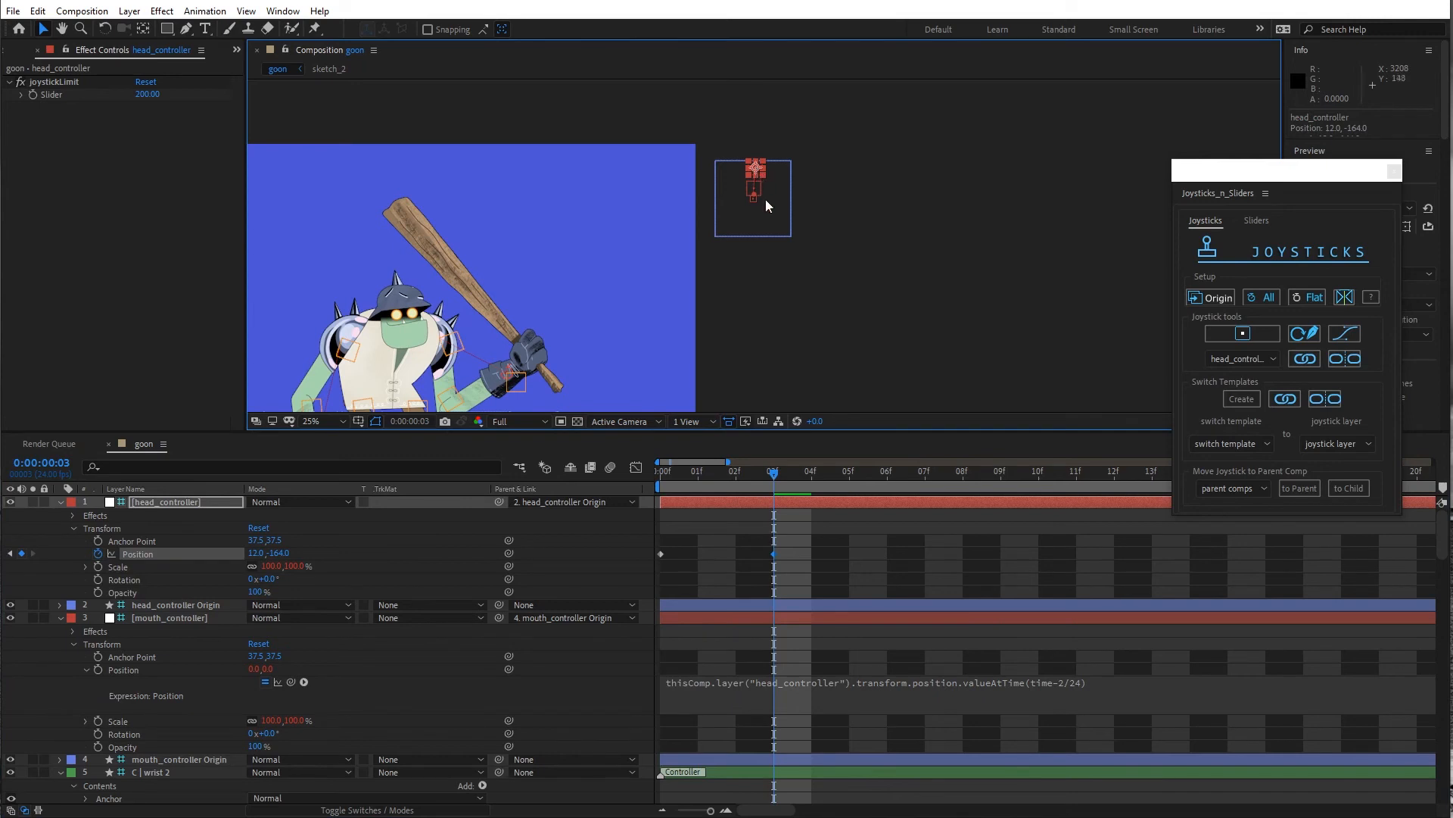
{"action": "left_click_drag", "start_coordinate": [809, 480], "coordinate": [892, 488]}
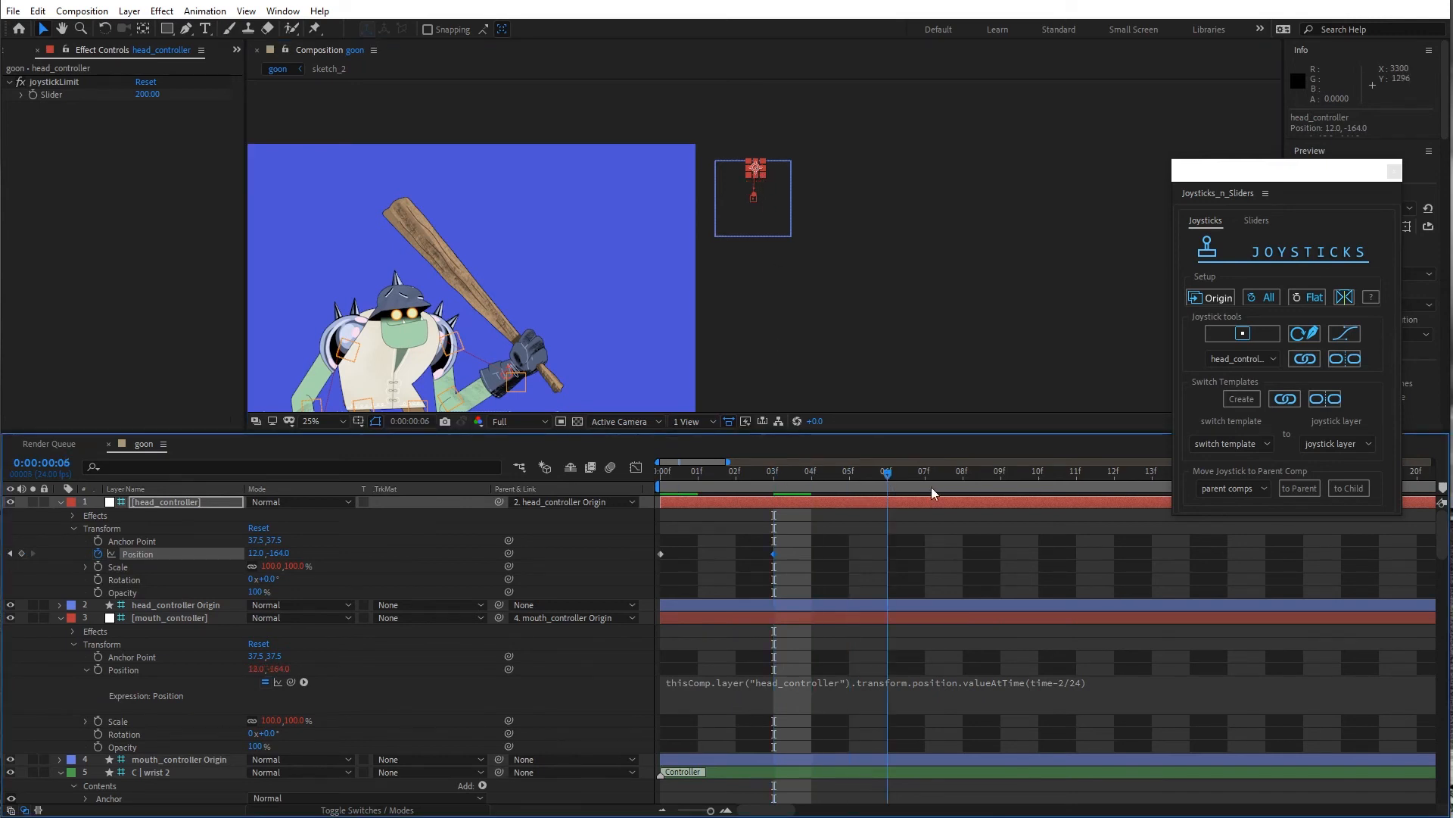
{"action": "left_click", "coordinate": [1028, 488]}
{"action": "left_click_drag", "start_coordinate": [754, 171], "coordinate": [755, 239]}
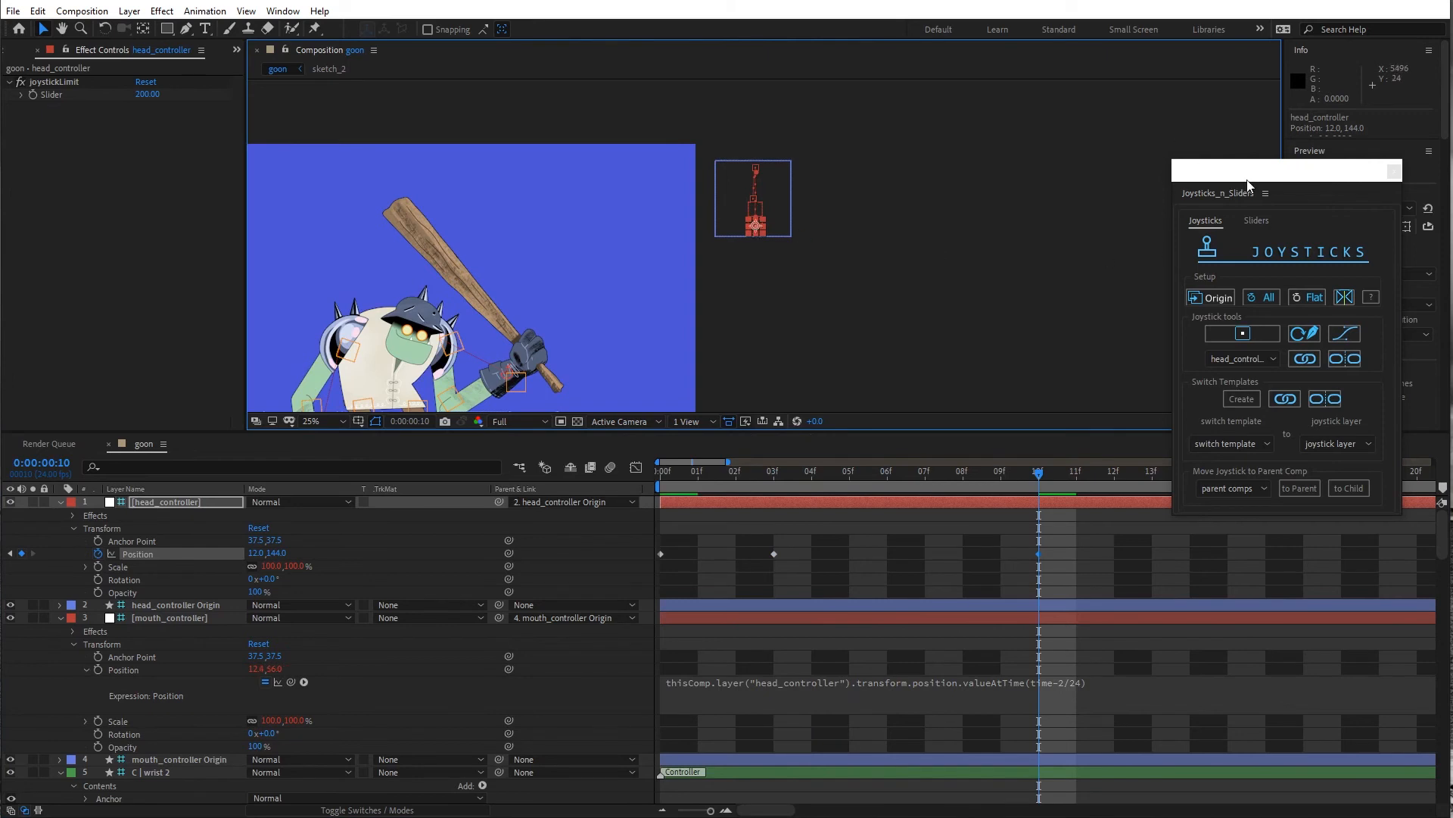
Move the Joysticks_n_Sliders window clear of the playback controls and preview the head movement from frame 0, watching the mouth's delay
{"action": "left_click_drag", "start_coordinate": [1249, 186], "coordinate": [1109, 68]}
{"action": "left_click", "coordinate": [1324, 174]}
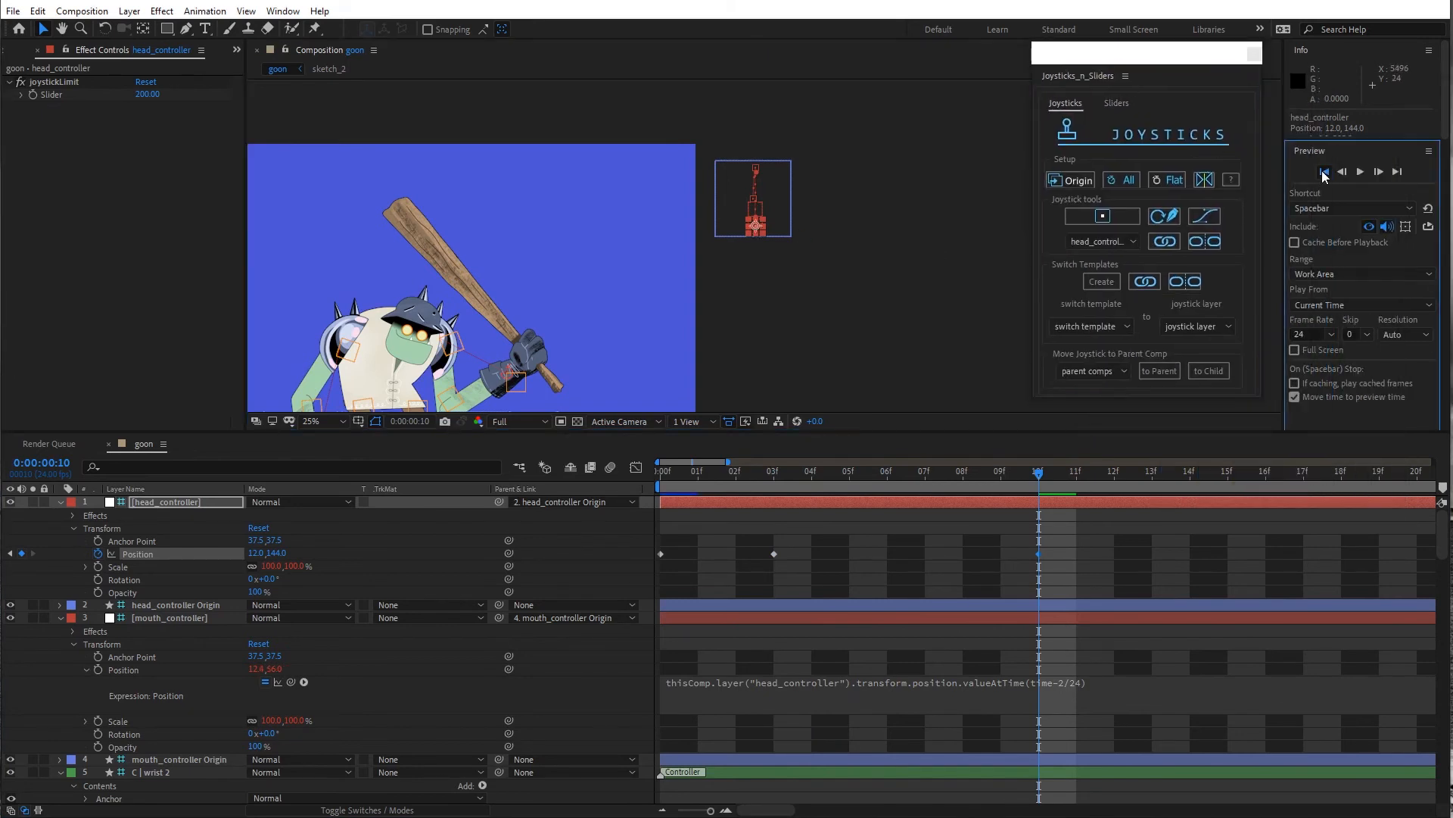
{"action": "scroll", "coordinate": [761, 244], "scroll_direction": "up", "scroll_amount": 2}
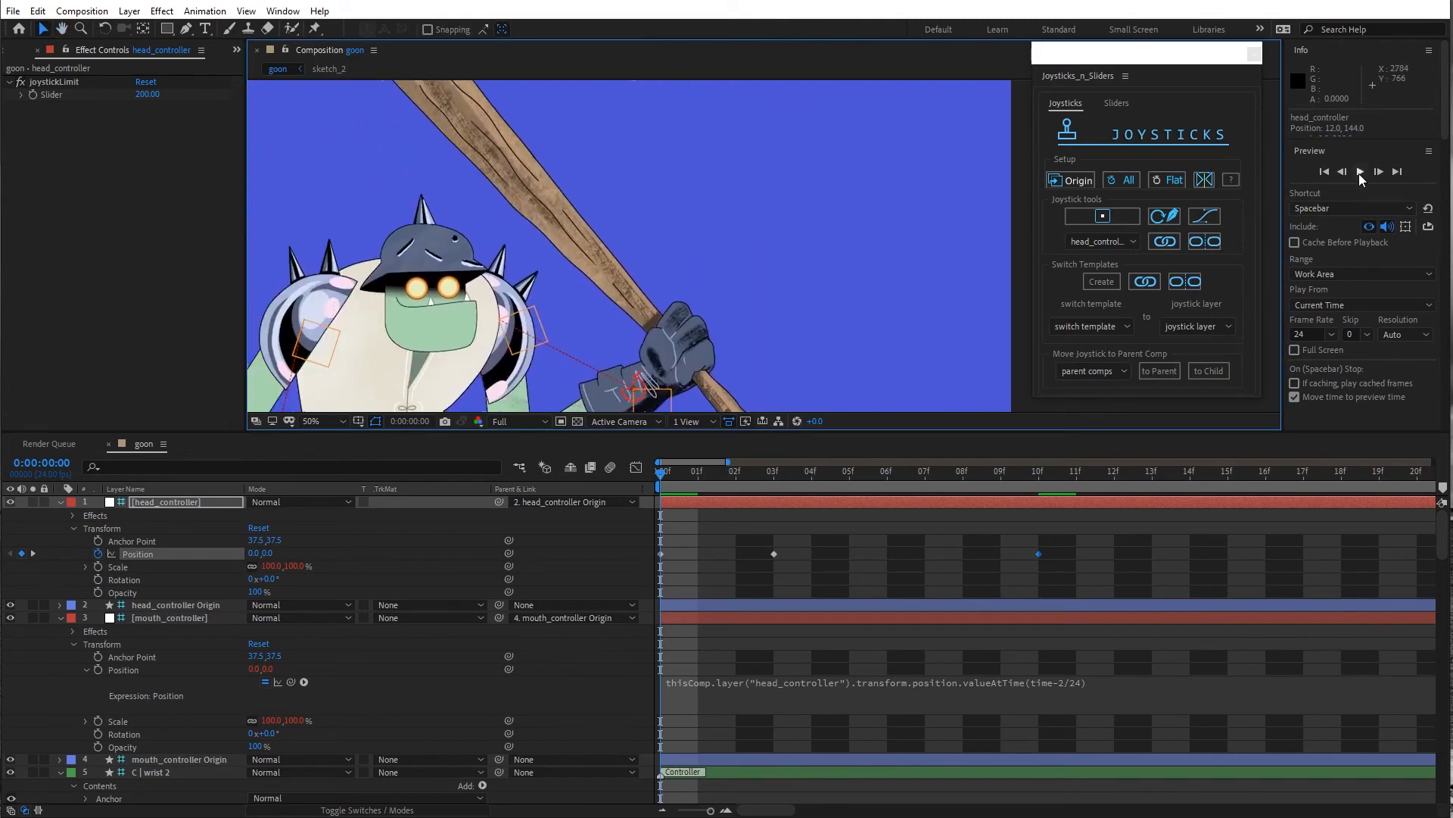
{"action": "left_click", "coordinate": [1359, 174]}
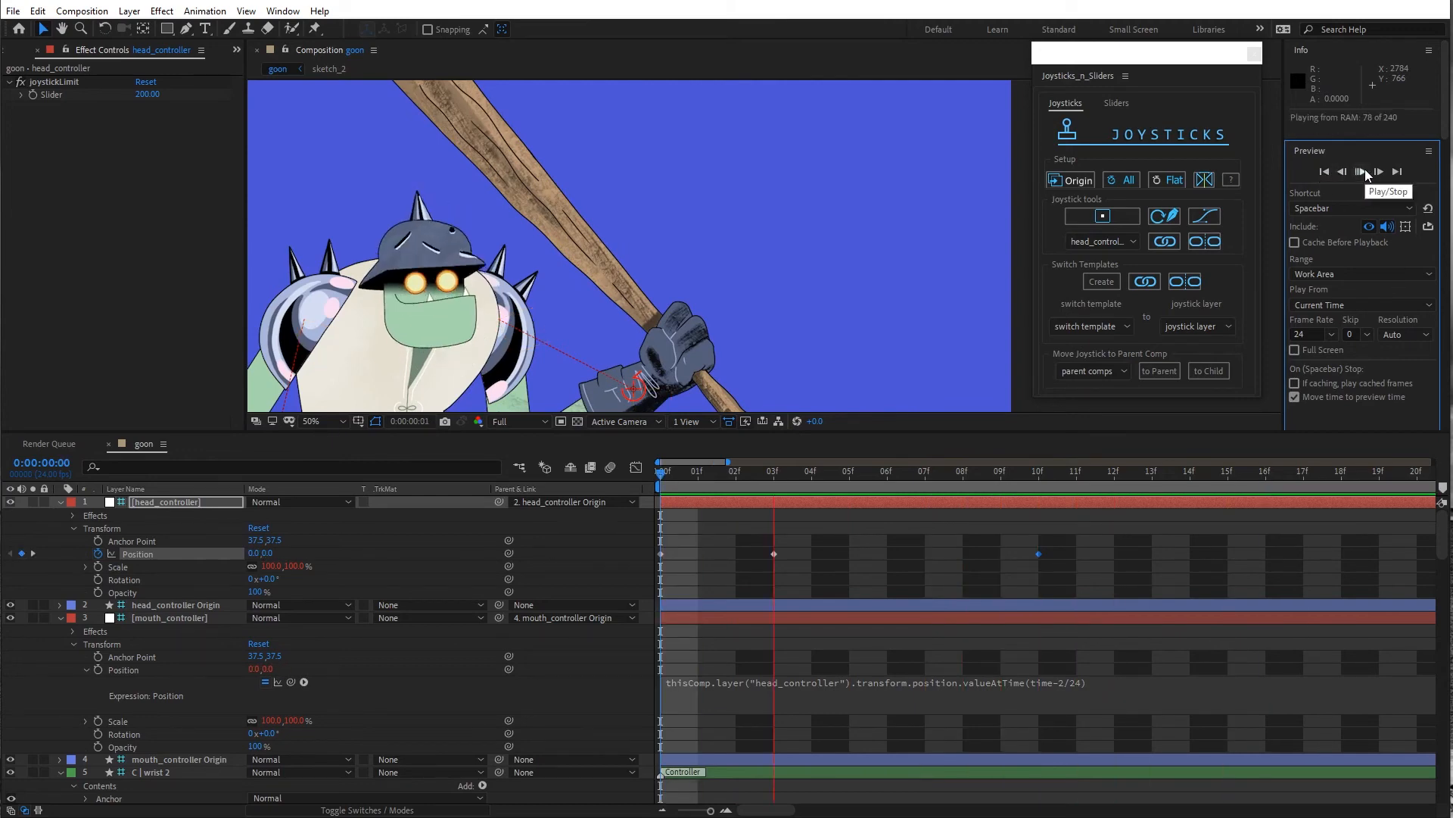
{"action": "left_click", "coordinate": [1365, 169]}
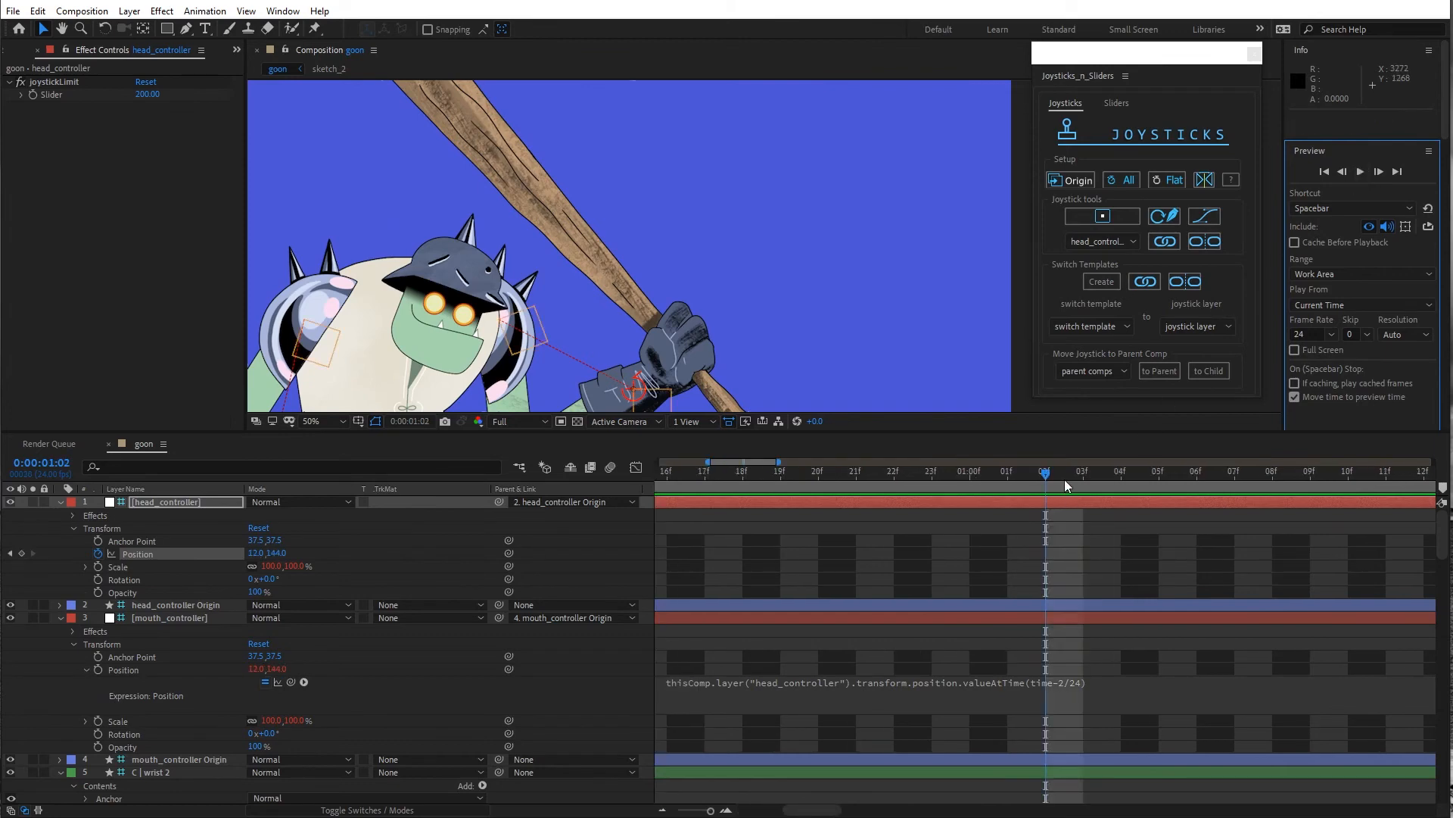
{"action": "scroll", "coordinate": [1062, 489], "scroll_direction": "left", "scroll_amount": 8}
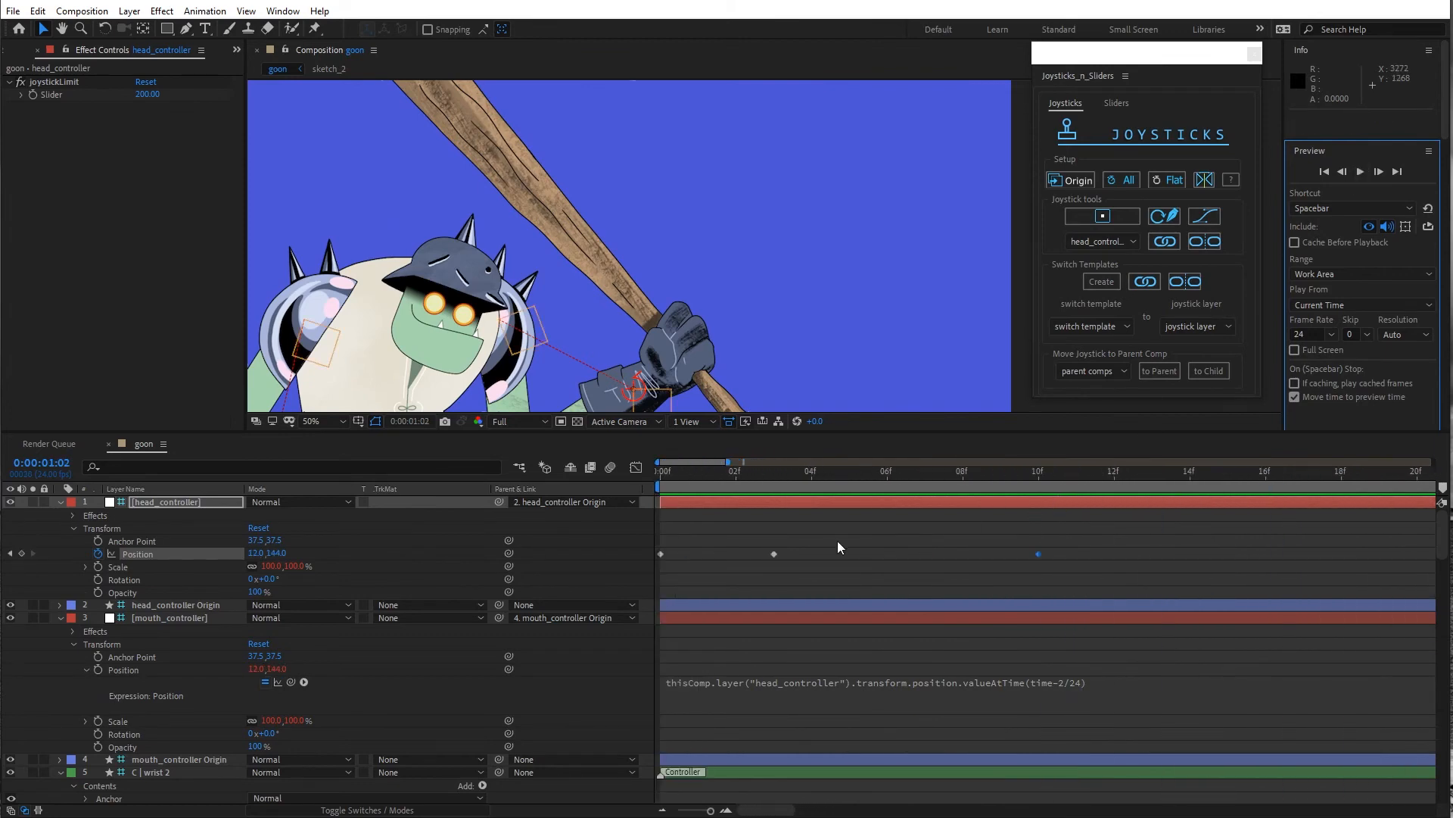
{"action": "left_click", "coordinate": [1325, 171]}
{"action": "left_click", "coordinate": [1361, 171]}
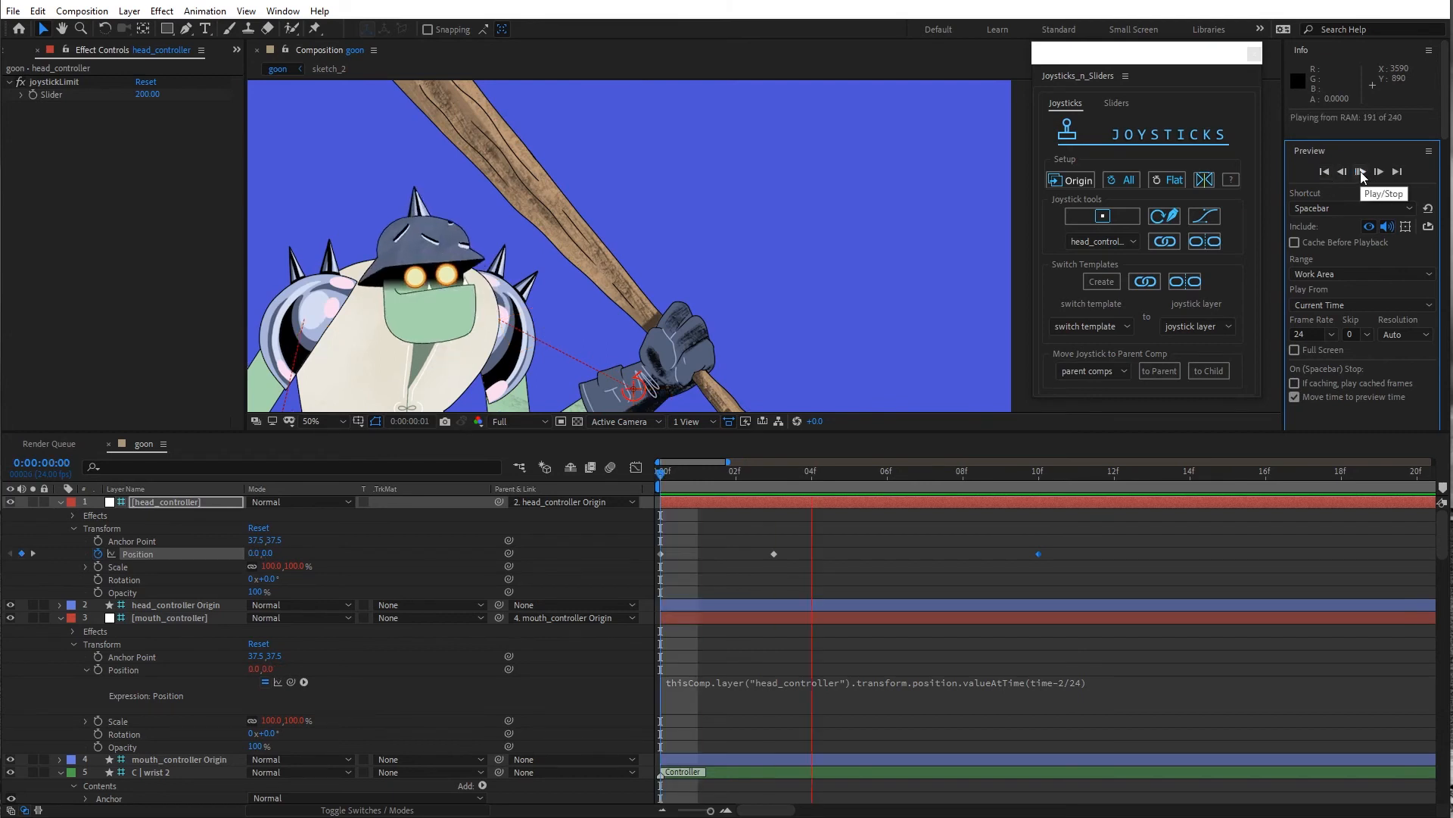
Retime head_controller's second and third Position keyframes to frames 2 and 4
{"action": "left_click", "coordinate": [775, 558]}
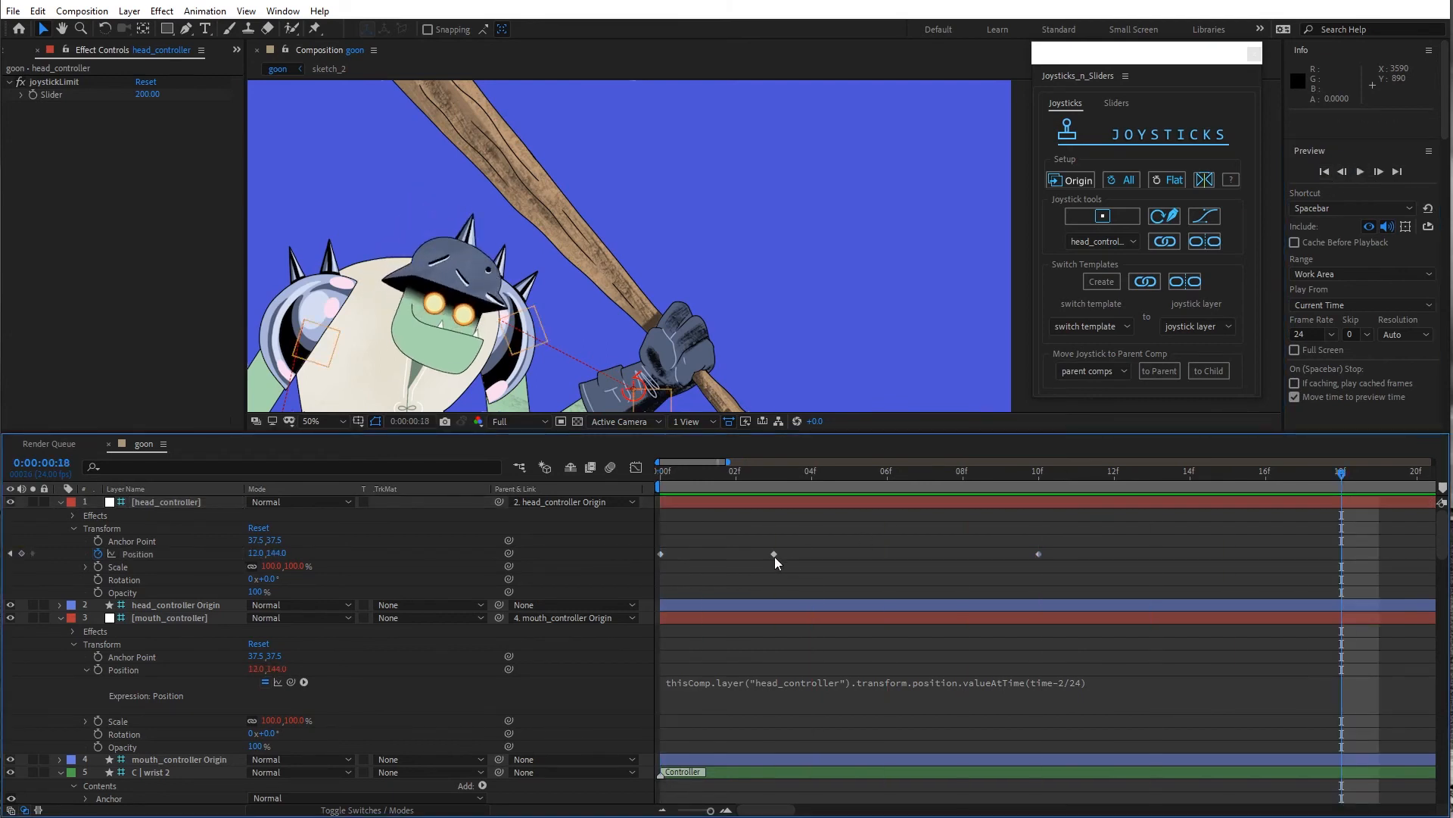
{"action": "left_click_drag", "start_coordinate": [774, 557], "coordinate": [719, 564]}
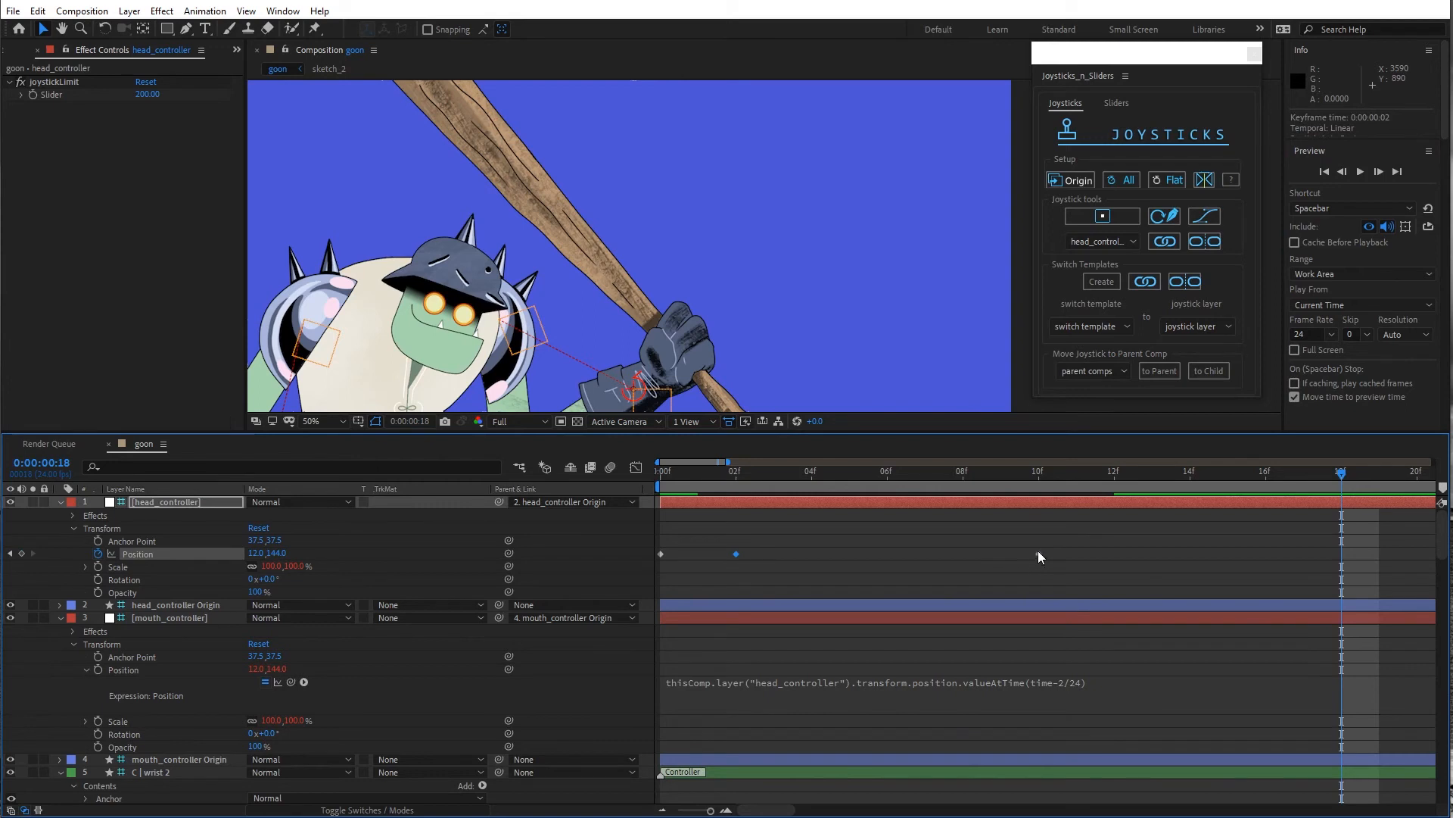
{"action": "left_click_drag", "start_coordinate": [850, 554], "coordinate": [811, 561]}
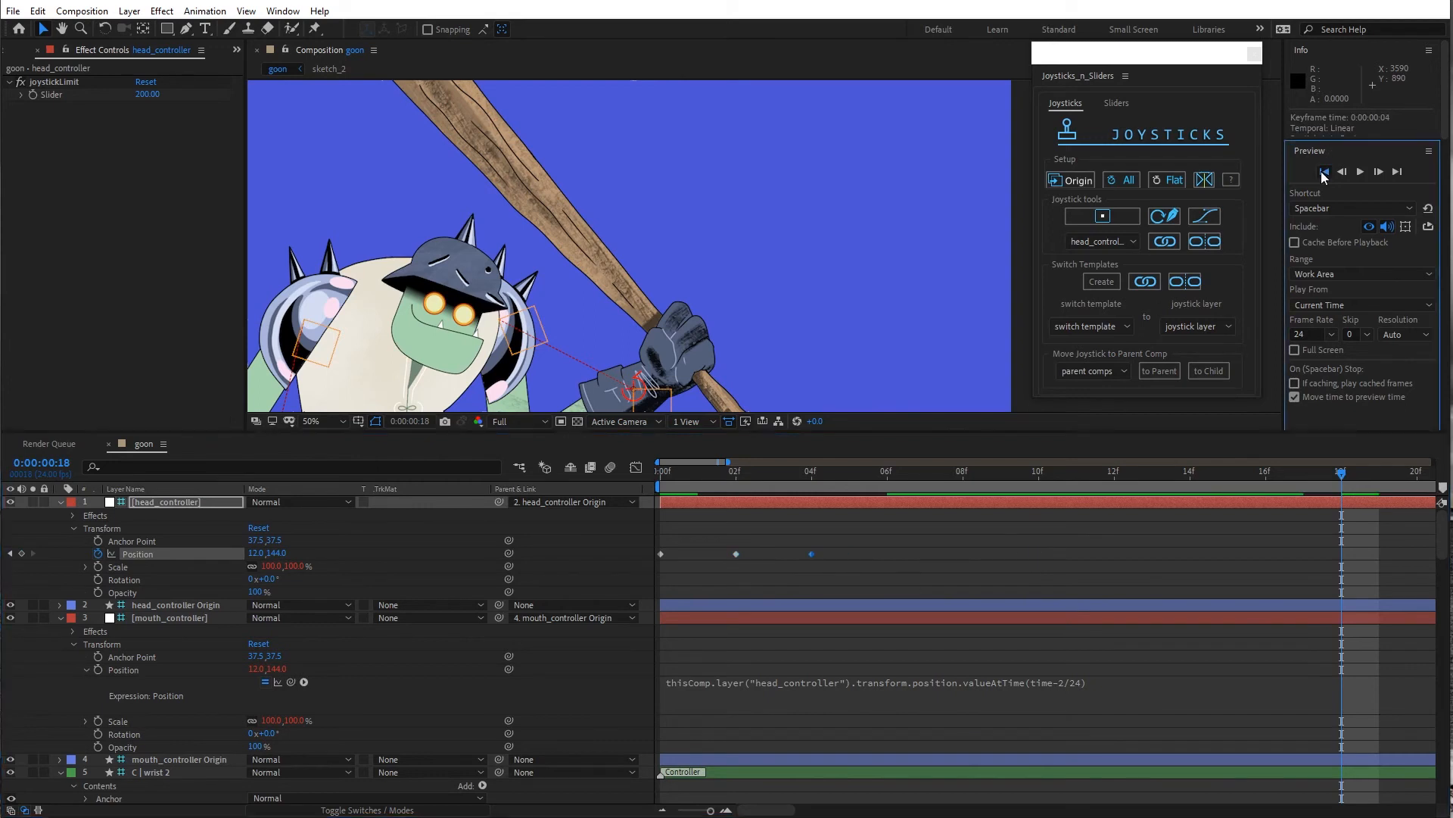
Play the faster head movement from the first frame and examine how the mouth trails behind
{"action": "left_click", "coordinate": [1323, 172]}
{"action": "left_click", "coordinate": [1359, 171]}
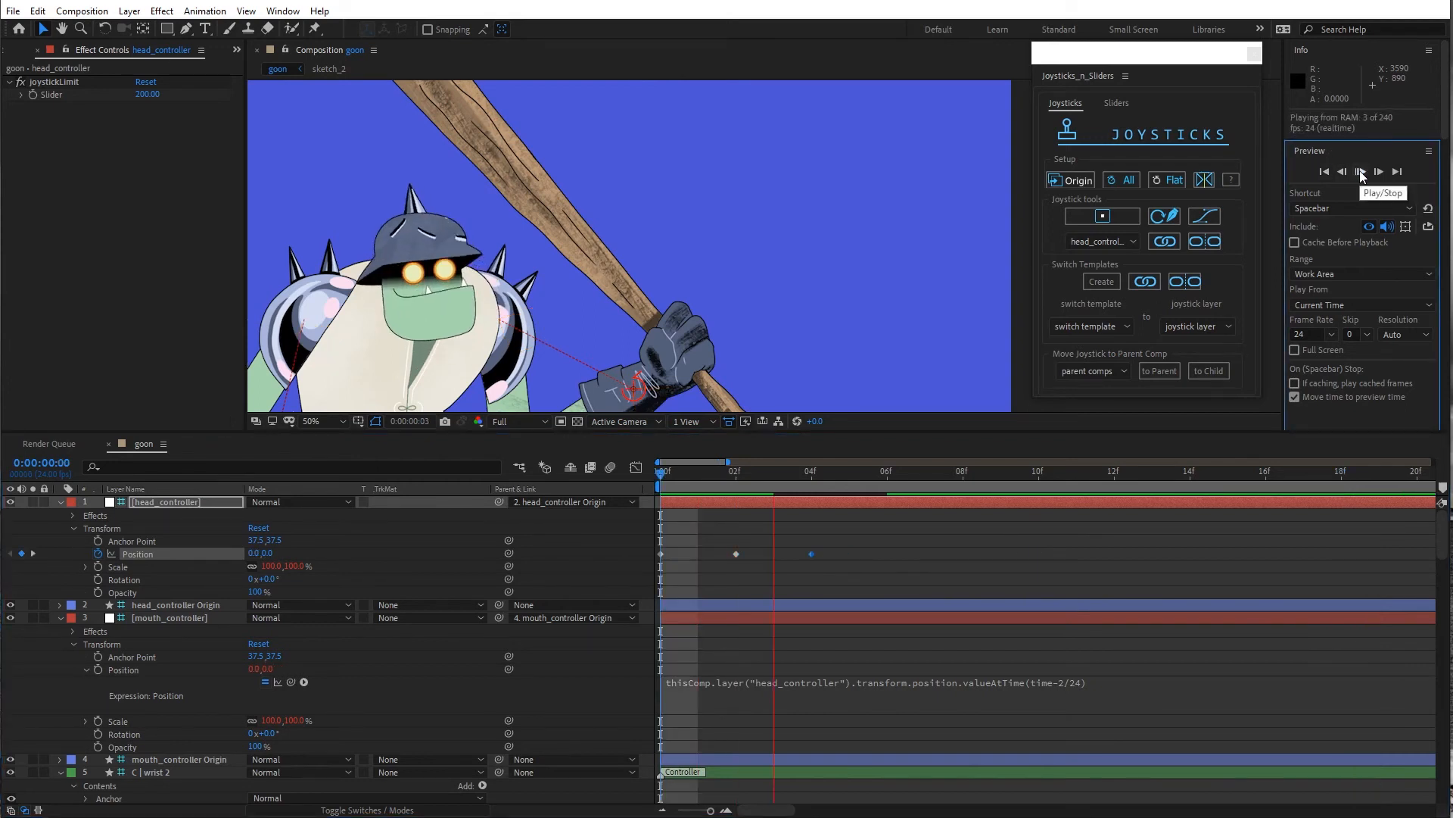
{"action": "left_click", "coordinate": [1360, 171]}
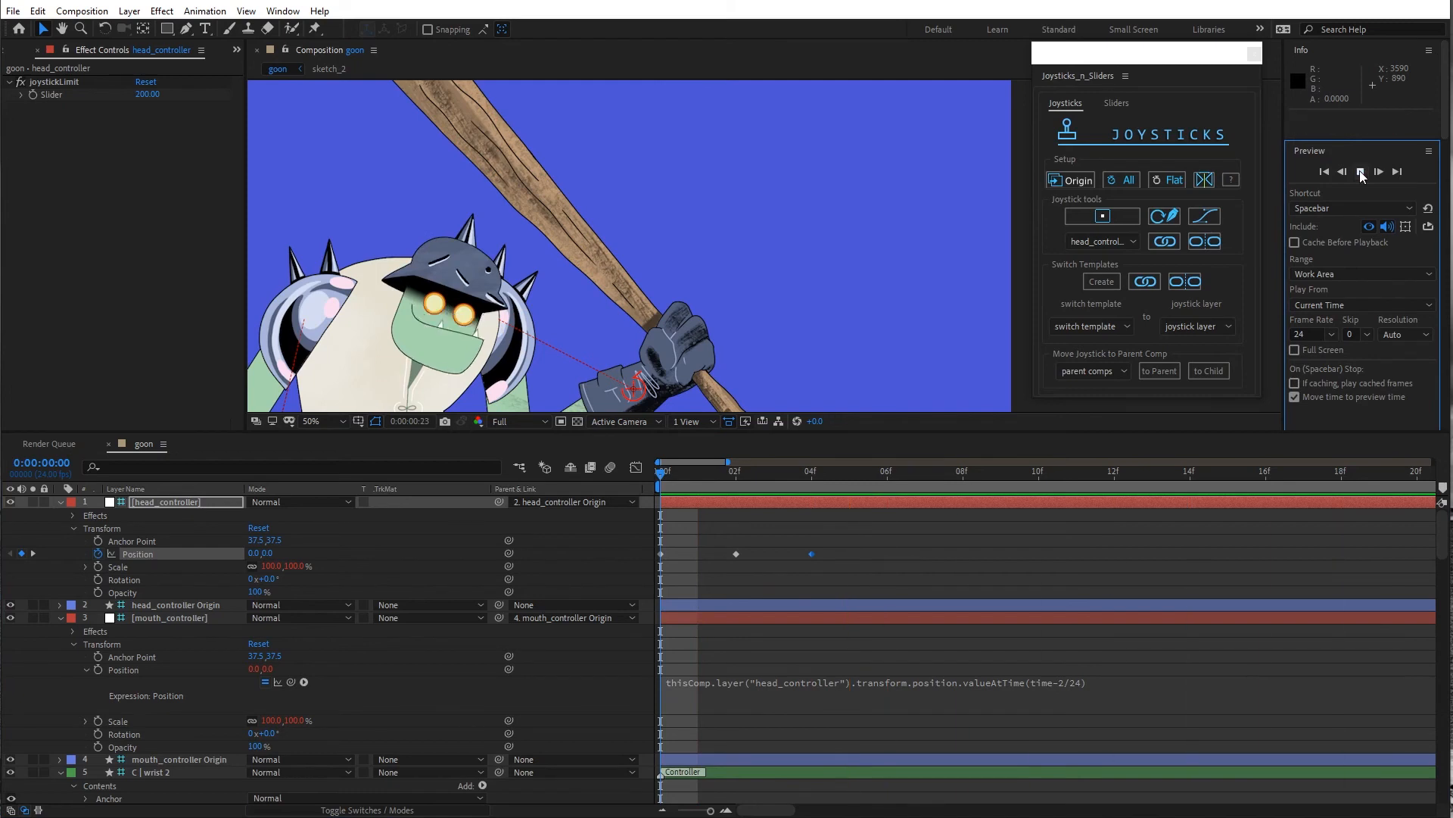
{"action": "left_click", "coordinate": [1323, 173]}
{"action": "left_click", "coordinate": [1361, 172]}
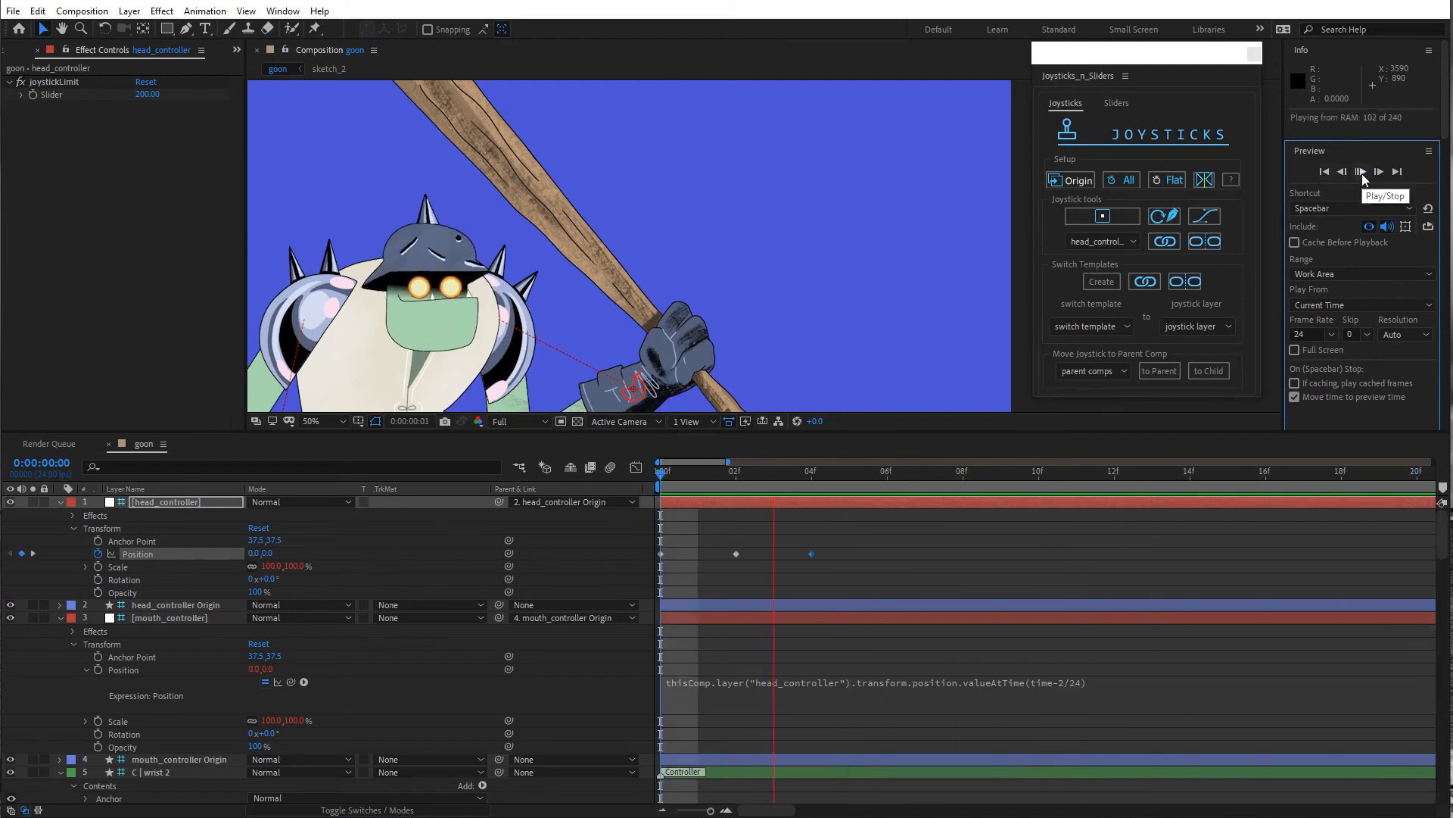
{"action": "left_click", "coordinate": [1361, 173]}
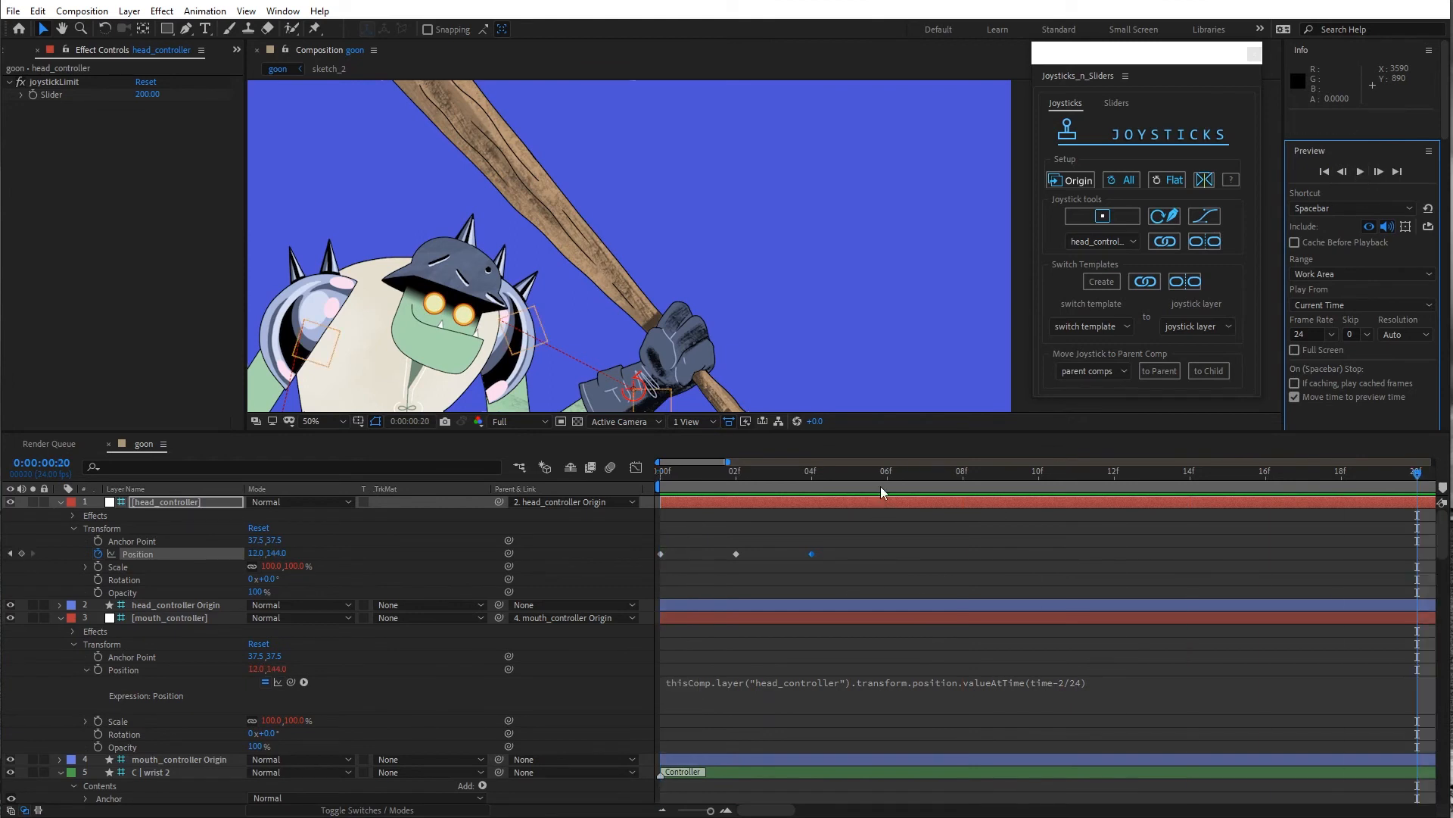
Add a head_controller Position hold keyframe on frame 8 and move the handle to about -180, 60 on frame 10
{"action": "left_click", "coordinate": [966, 471]}
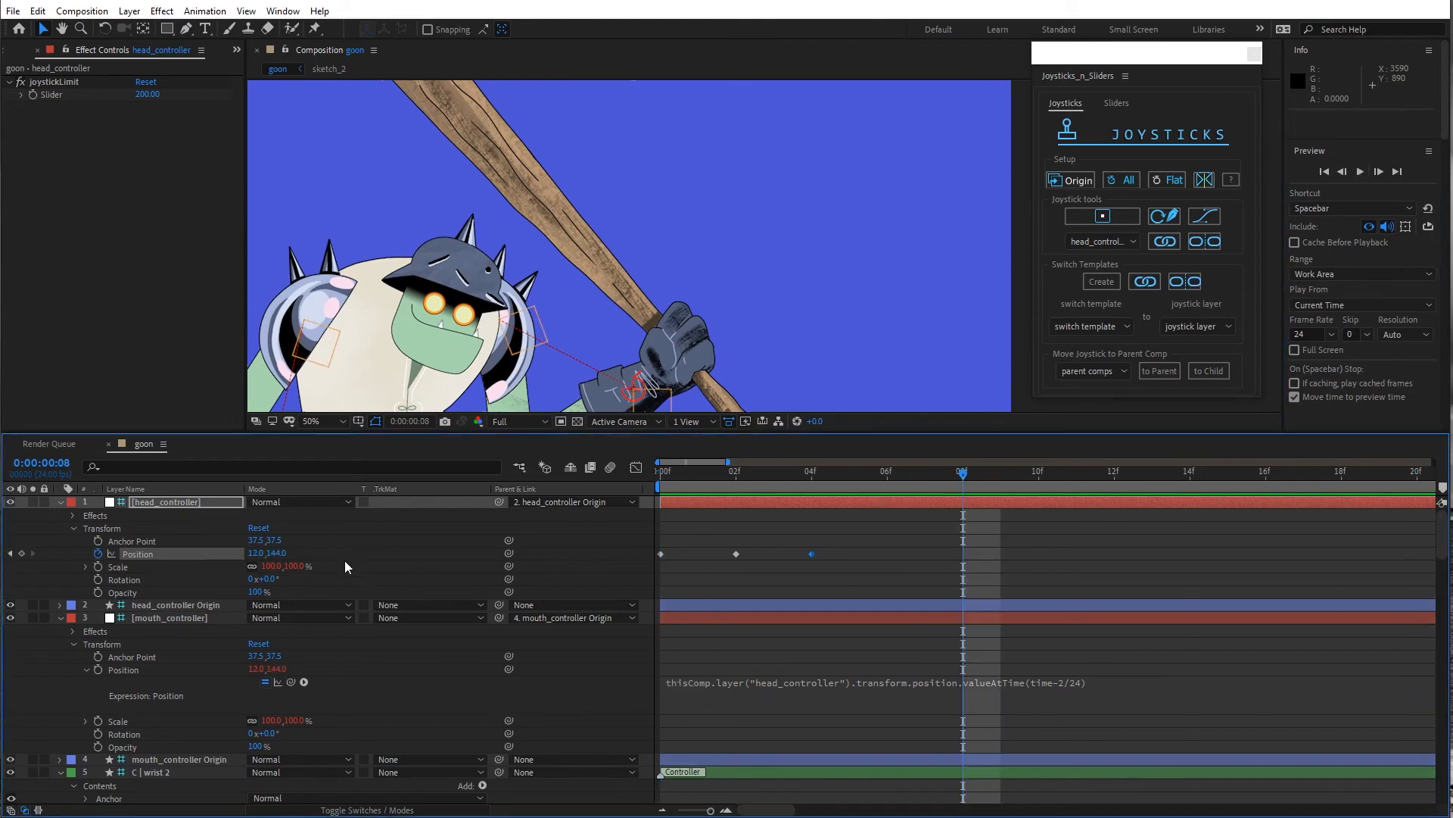
{"action": "left_click", "coordinate": [23, 553]}
{"action": "left_click_drag", "start_coordinate": [962, 473], "coordinate": [1041, 474]}
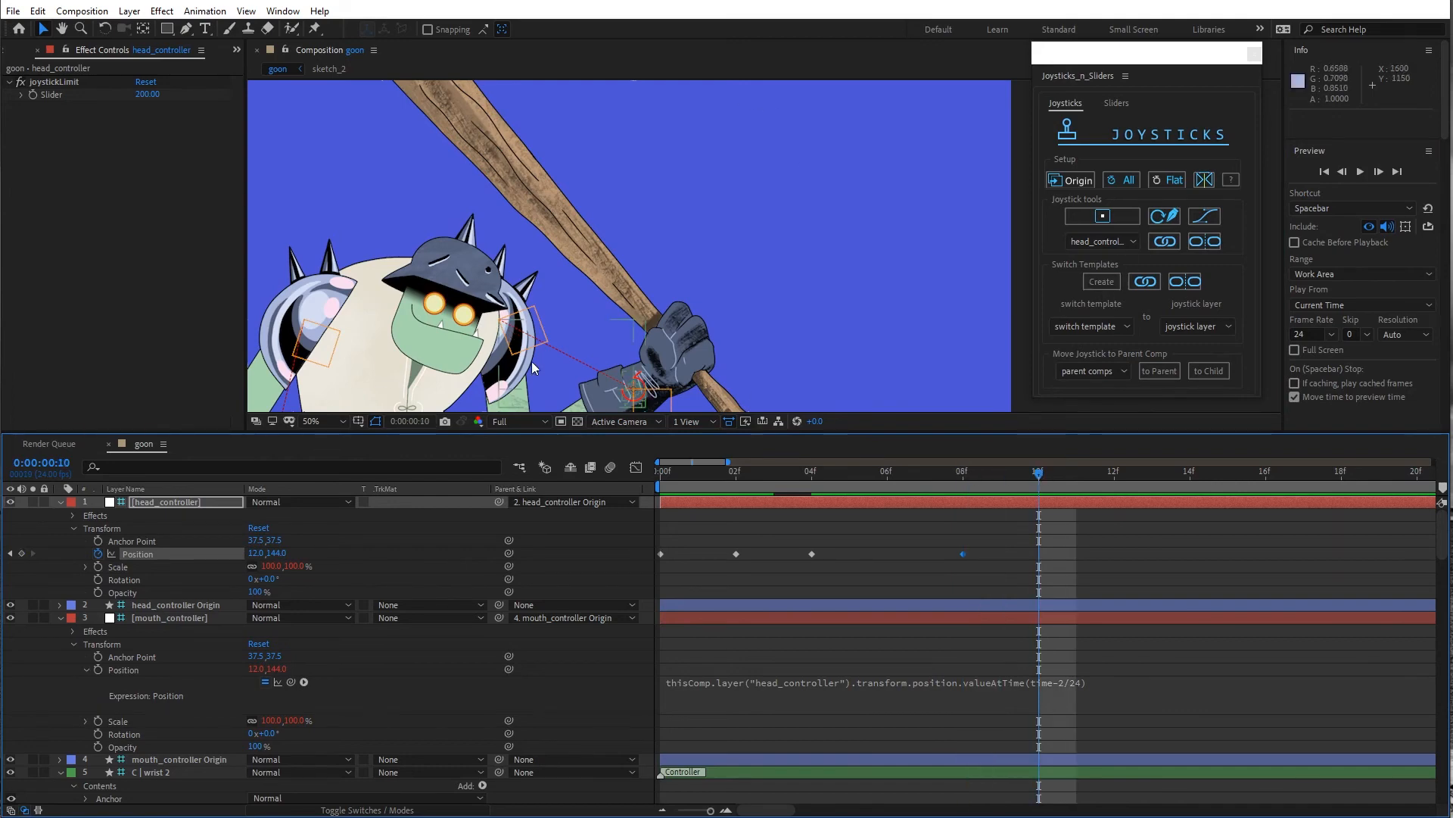
{"action": "scroll", "coordinate": [877, 279], "scroll_direction": "down", "scroll_amount": 2}
{"action": "left_click_drag", "start_coordinate": [948, 171], "coordinate": [914, 159]}
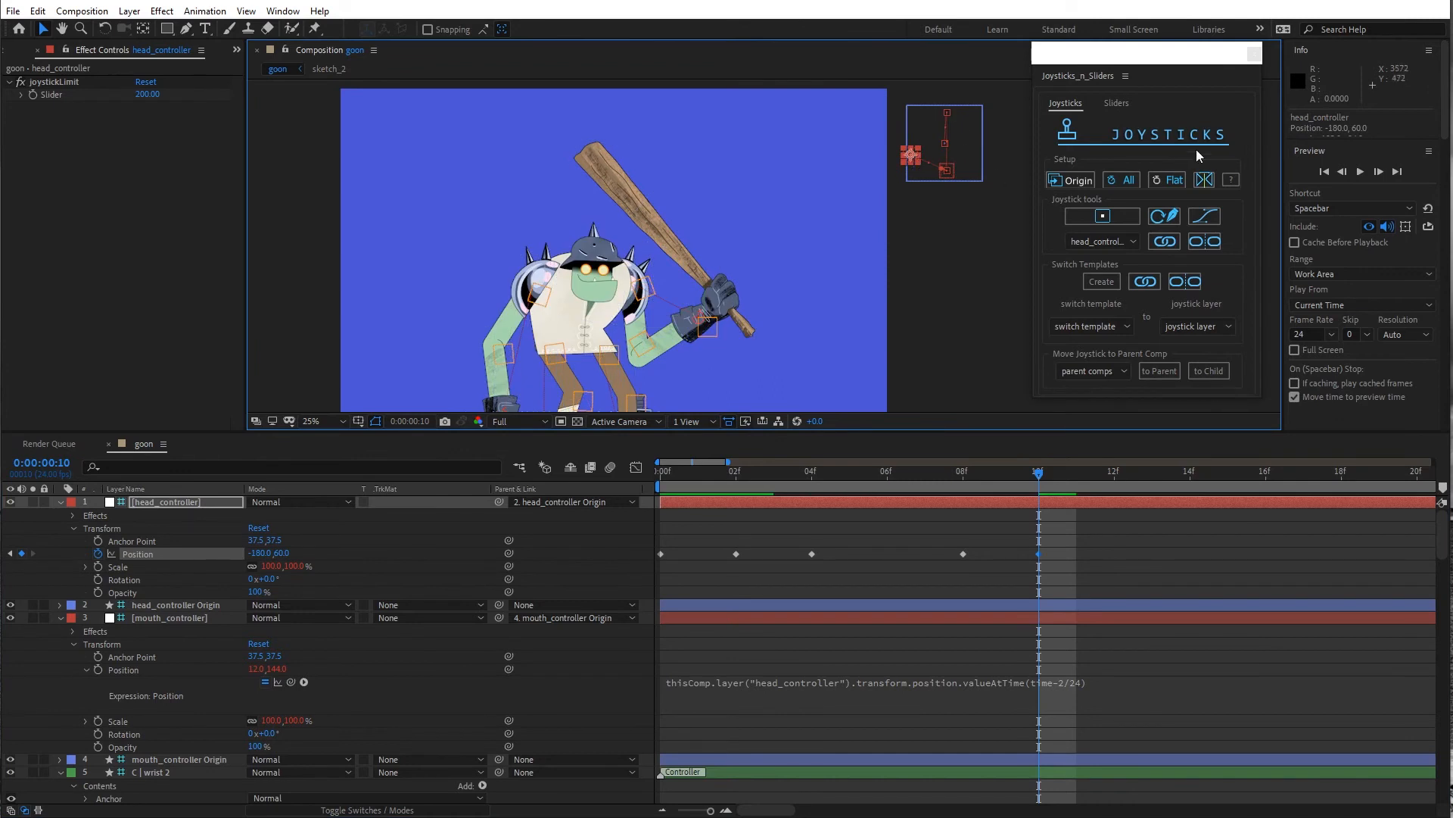
Preview the extended head animation from the start to check the delayed mouth on the sideways move
{"action": "left_click", "coordinate": [1324, 172]}
{"action": "left_click", "coordinate": [1360, 172]}
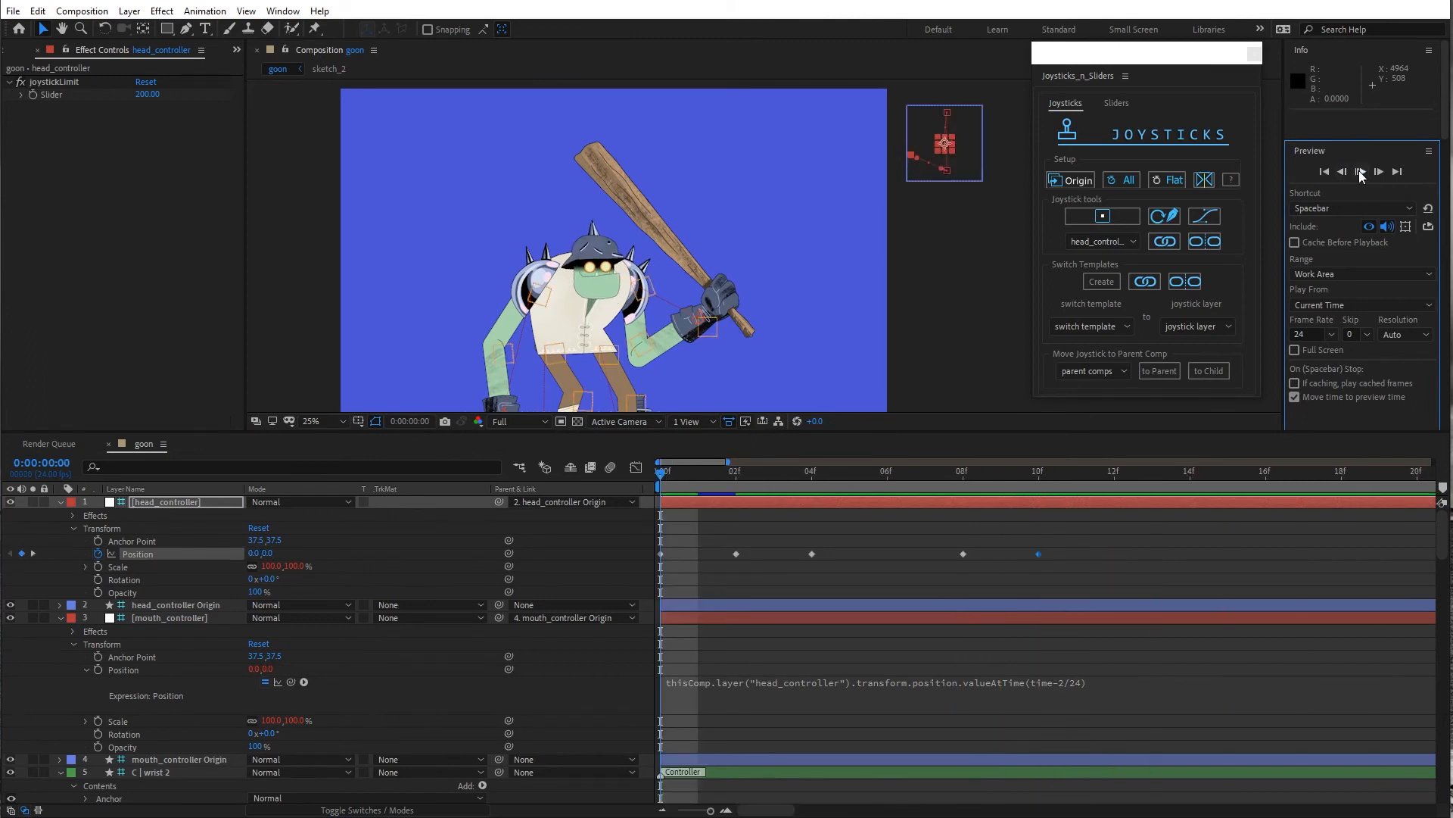
{"action": "left_click", "coordinate": [1361, 174]}
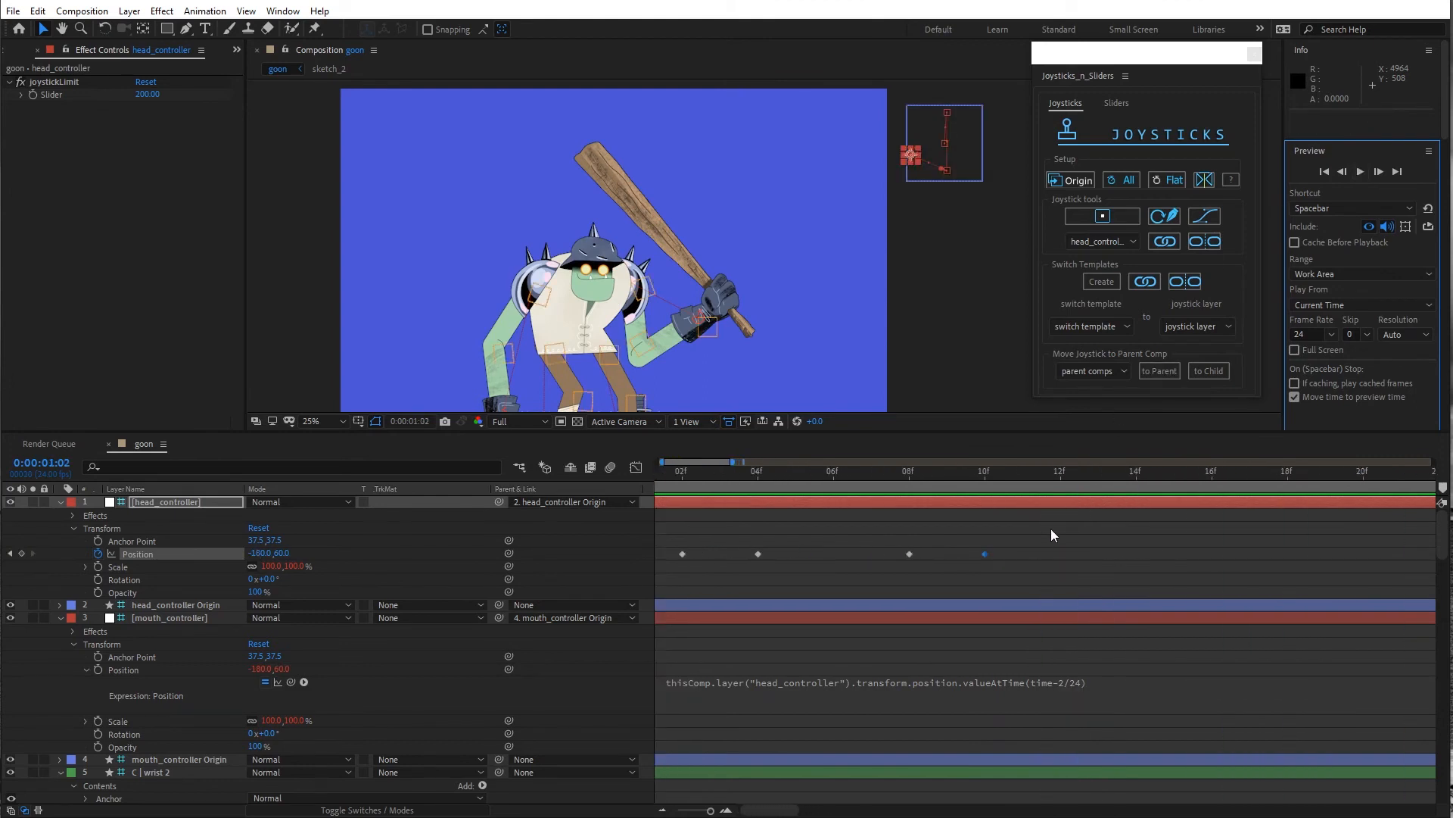
Delete all the test Position keyframes from head_controller and deselect the layer
{"action": "left_click_drag", "start_coordinate": [1050, 528], "coordinate": [570, 589]}
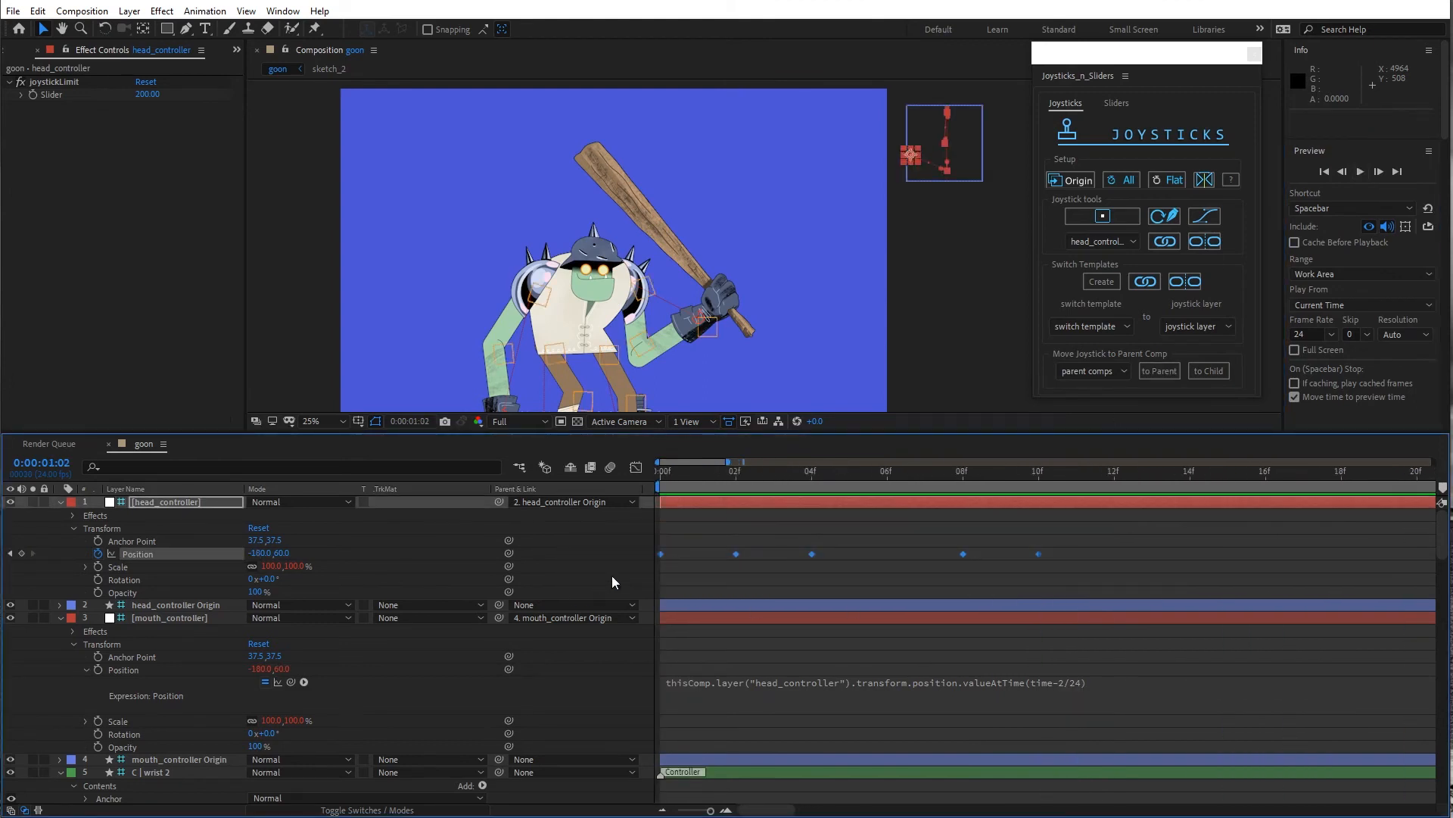
{"action": "key", "text": "Delete"}
{"action": "left_click", "coordinate": [946, 247]}
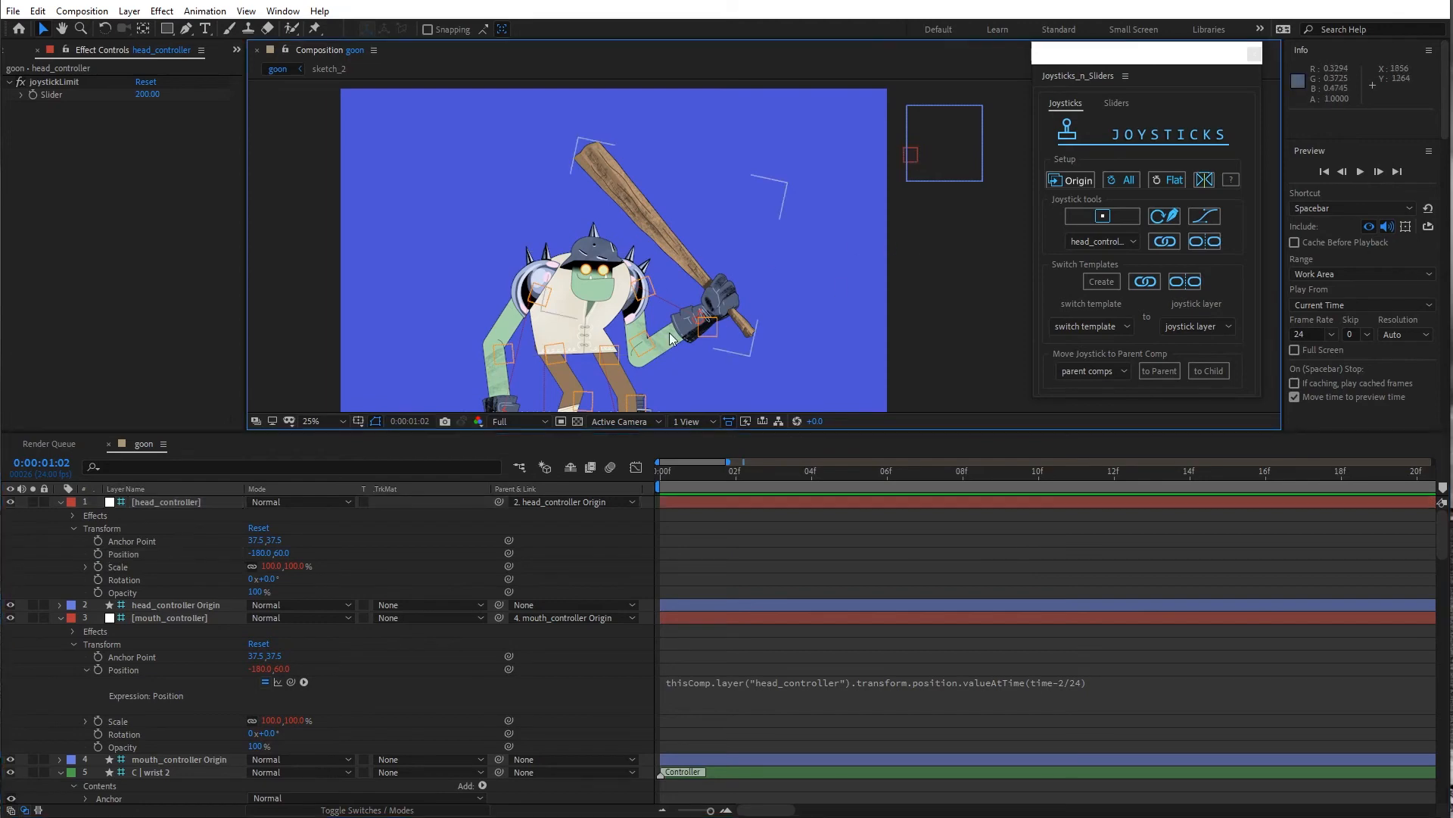
Save the project with the whole character in view
{"action": "key", "text": "comma"}
{"action": "left_click_drag", "start_coordinate": [649, 335], "coordinate": [647, 311]}
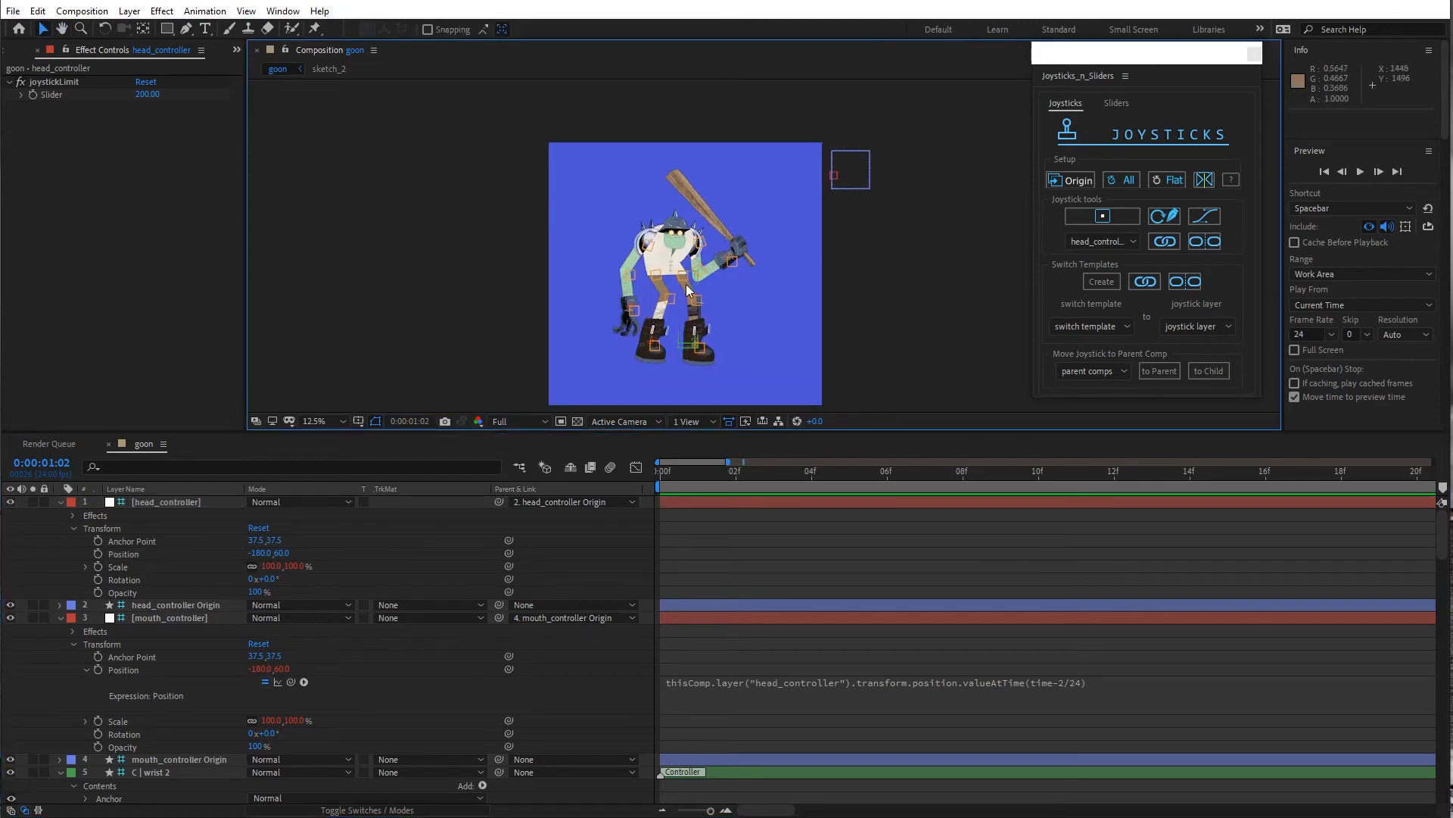
{"action": "left_click", "coordinate": [10, 12]}
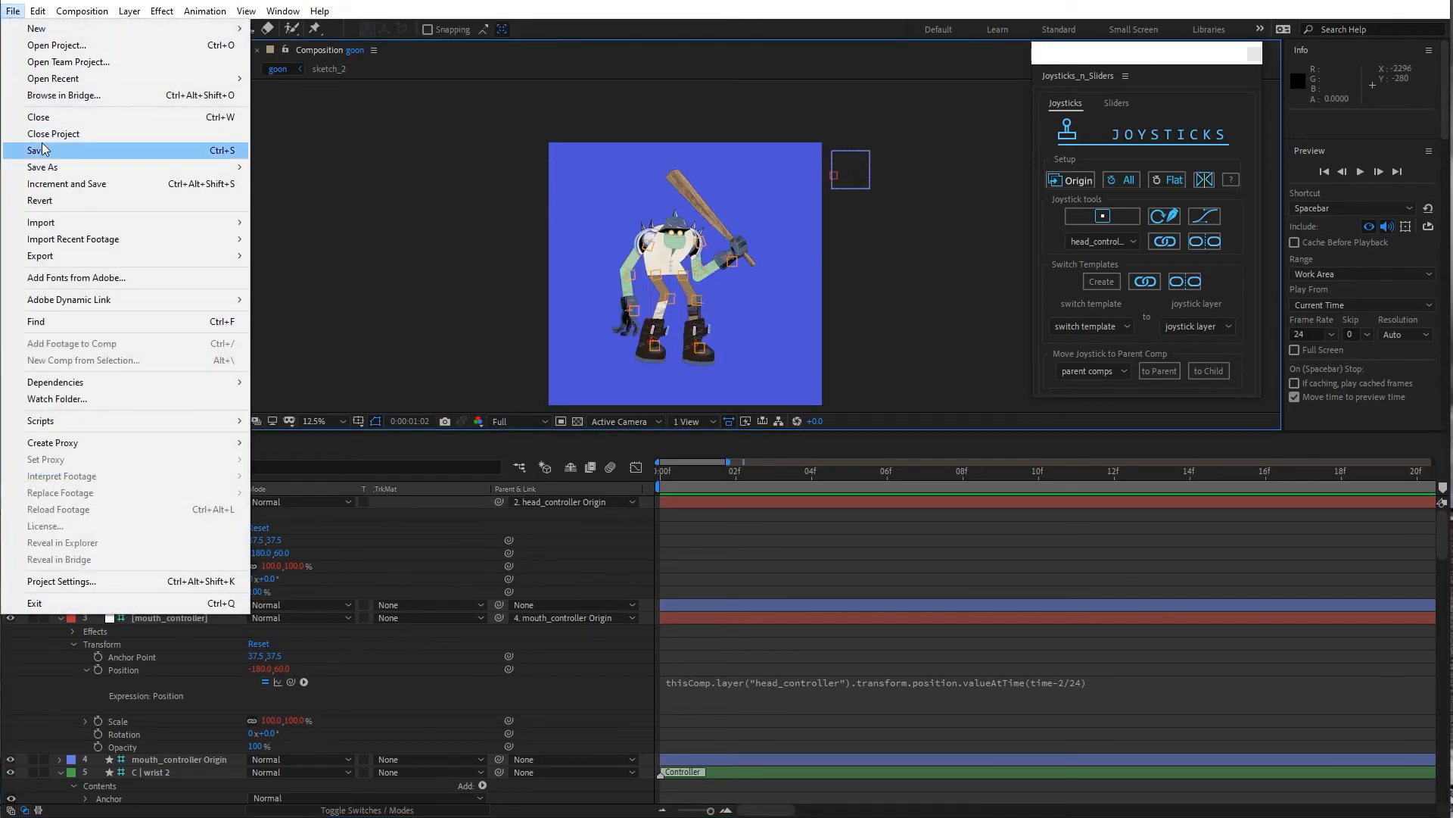
{"action": "left_click", "coordinate": [26, 146]}
Select the torso and collapse the expanded head_controller, mouth_controller, wrist and ankle controller layers
{"action": "key", "text": "period"}
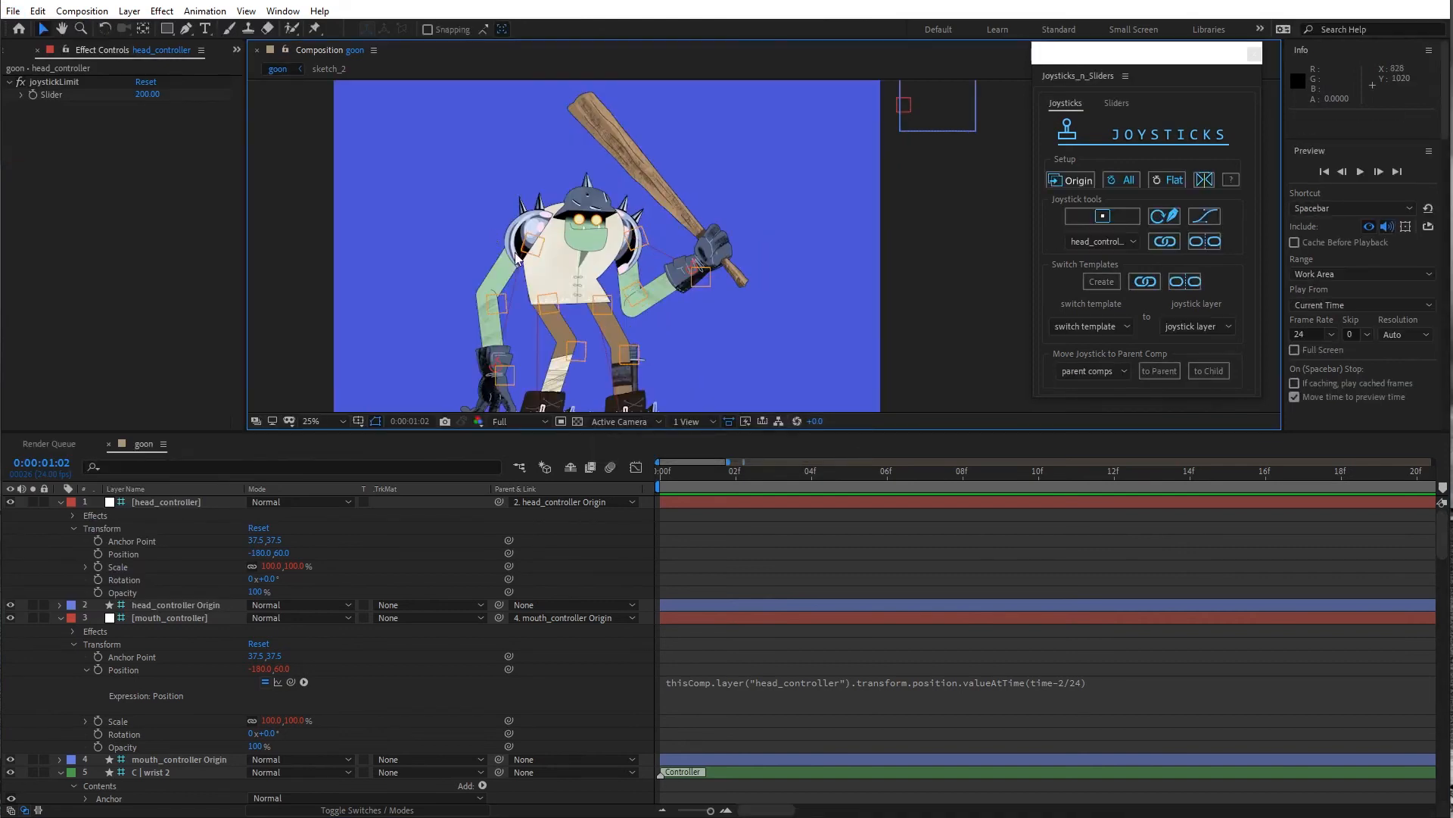
{"action": "left_click", "coordinate": [561, 286]}
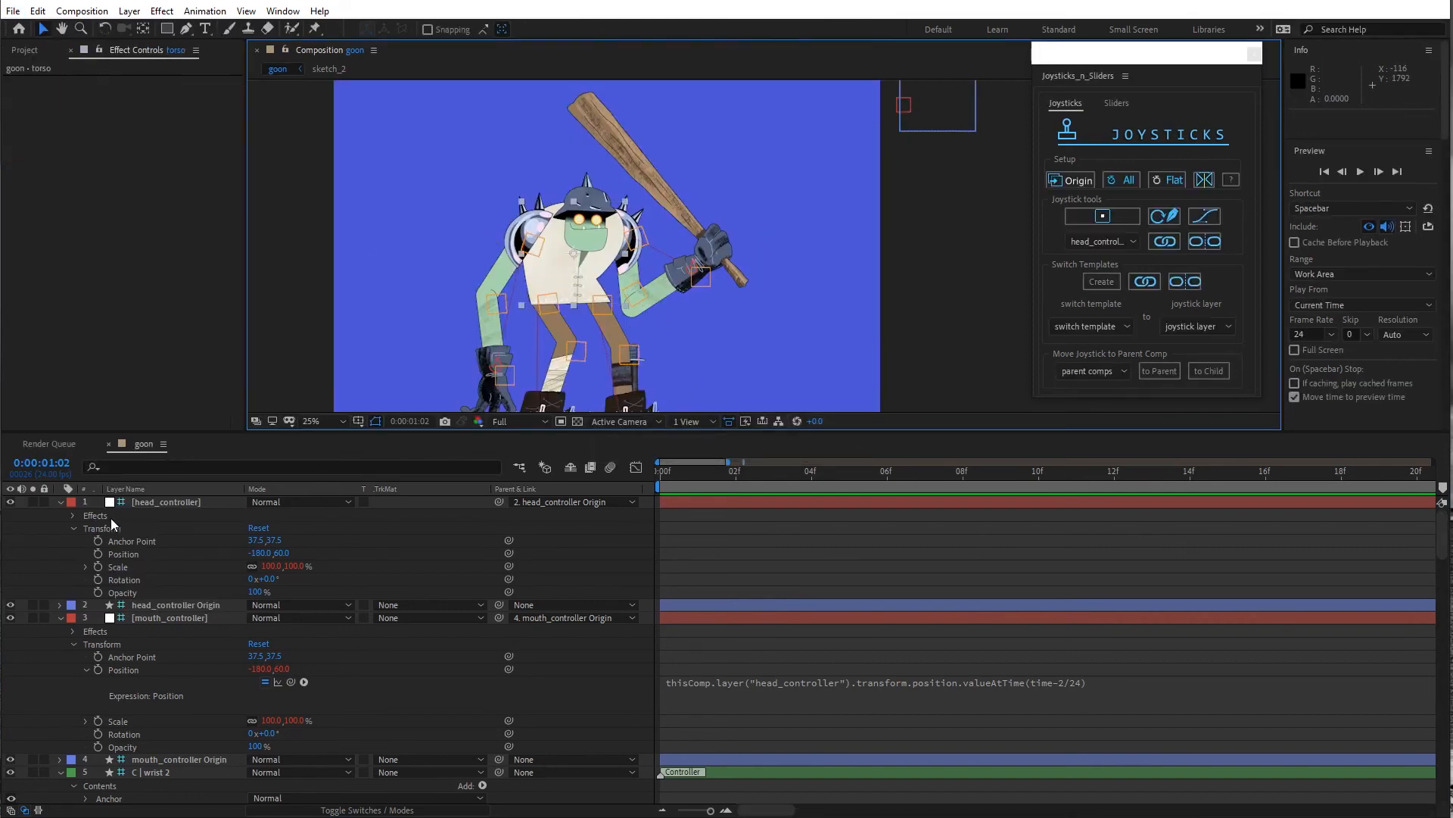
{"action": "left_click", "coordinate": [60, 502]}
{"action": "left_click", "coordinate": [60, 528]}
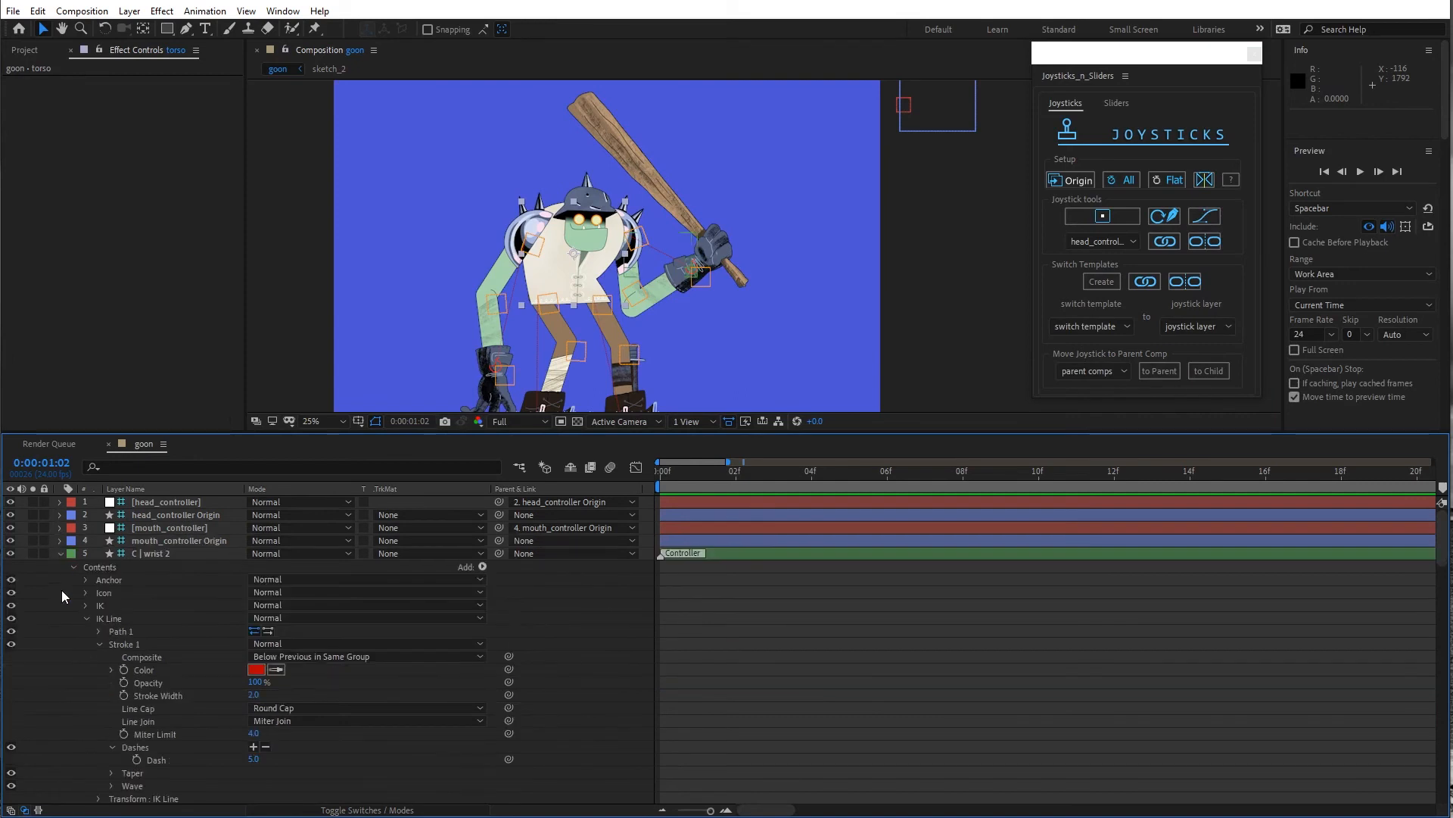
{"action": "left_click", "coordinate": [57, 553]}
{"action": "left_click", "coordinate": [61, 566]}
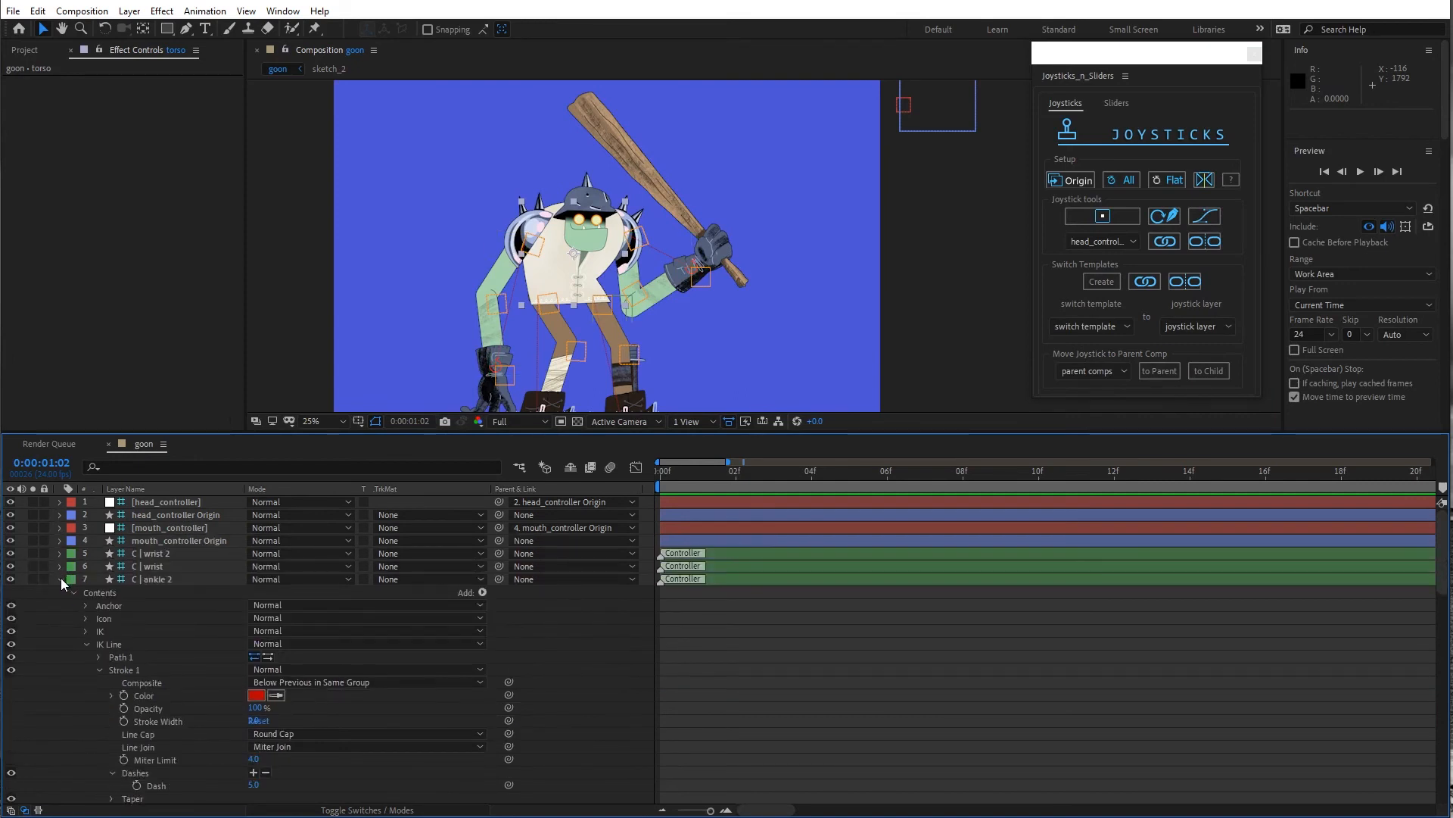
{"action": "left_click", "coordinate": [60, 578]}
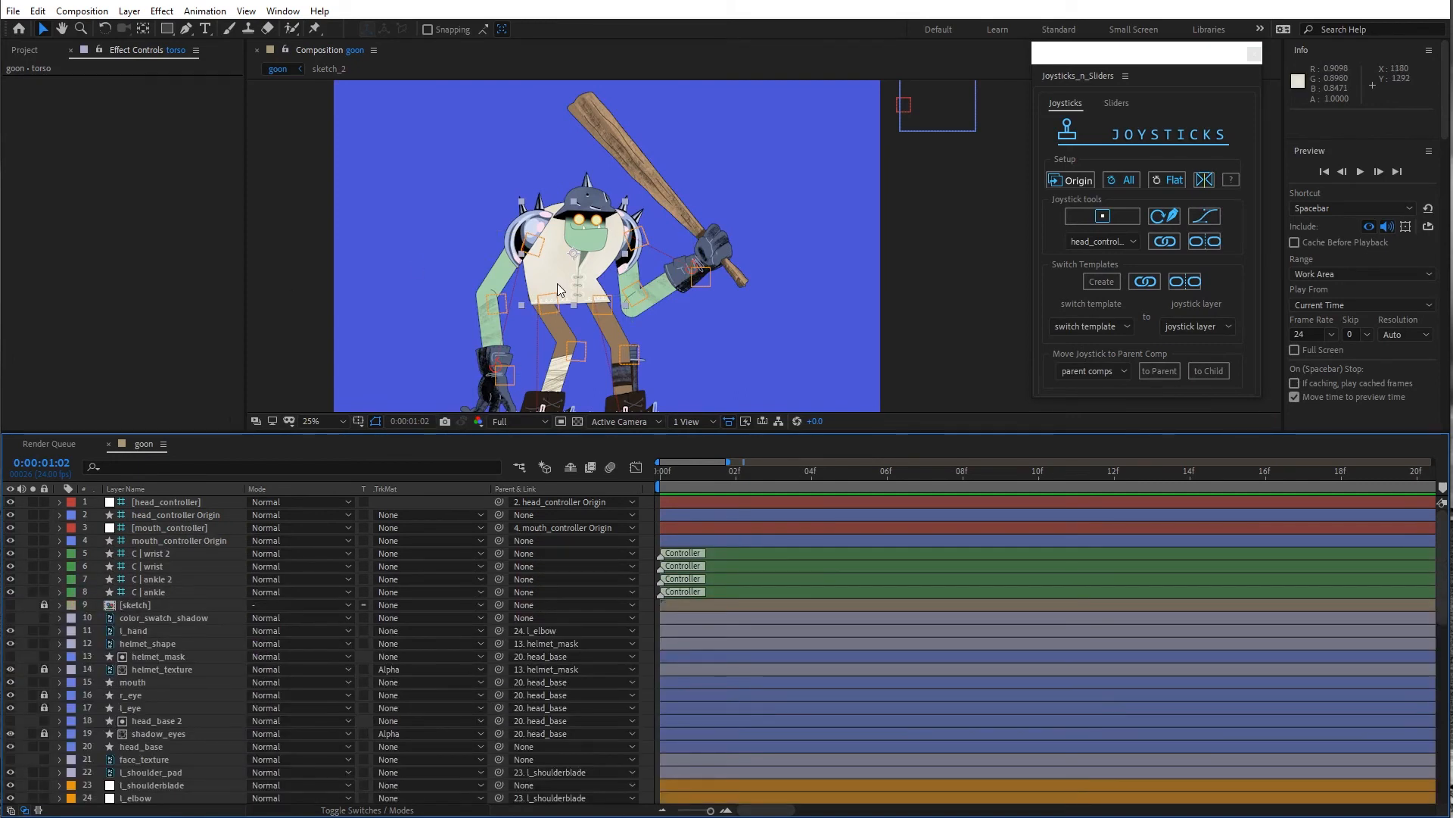
Place seven Puppet pins on the torso: neck, mid spine, hip centre, both leg sockets and both shoulder blades
{"action": "left_click", "coordinate": [316, 29]}
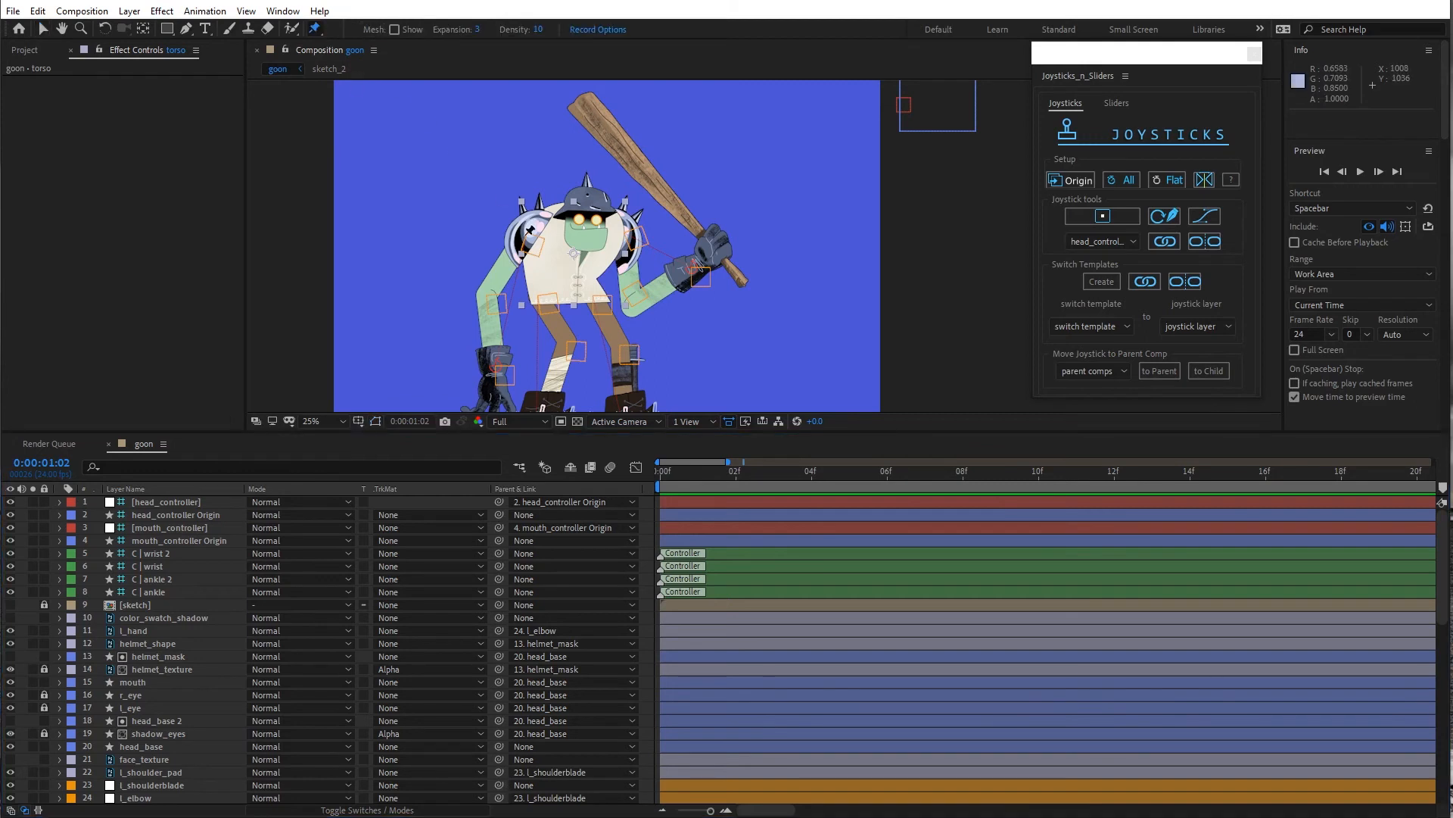
{"action": "scroll", "coordinate": [612, 278], "scroll_direction": "up", "scroll_amount": 2}
{"action": "left_click_drag", "start_coordinate": [462, 252], "coordinate": [597, 243]}
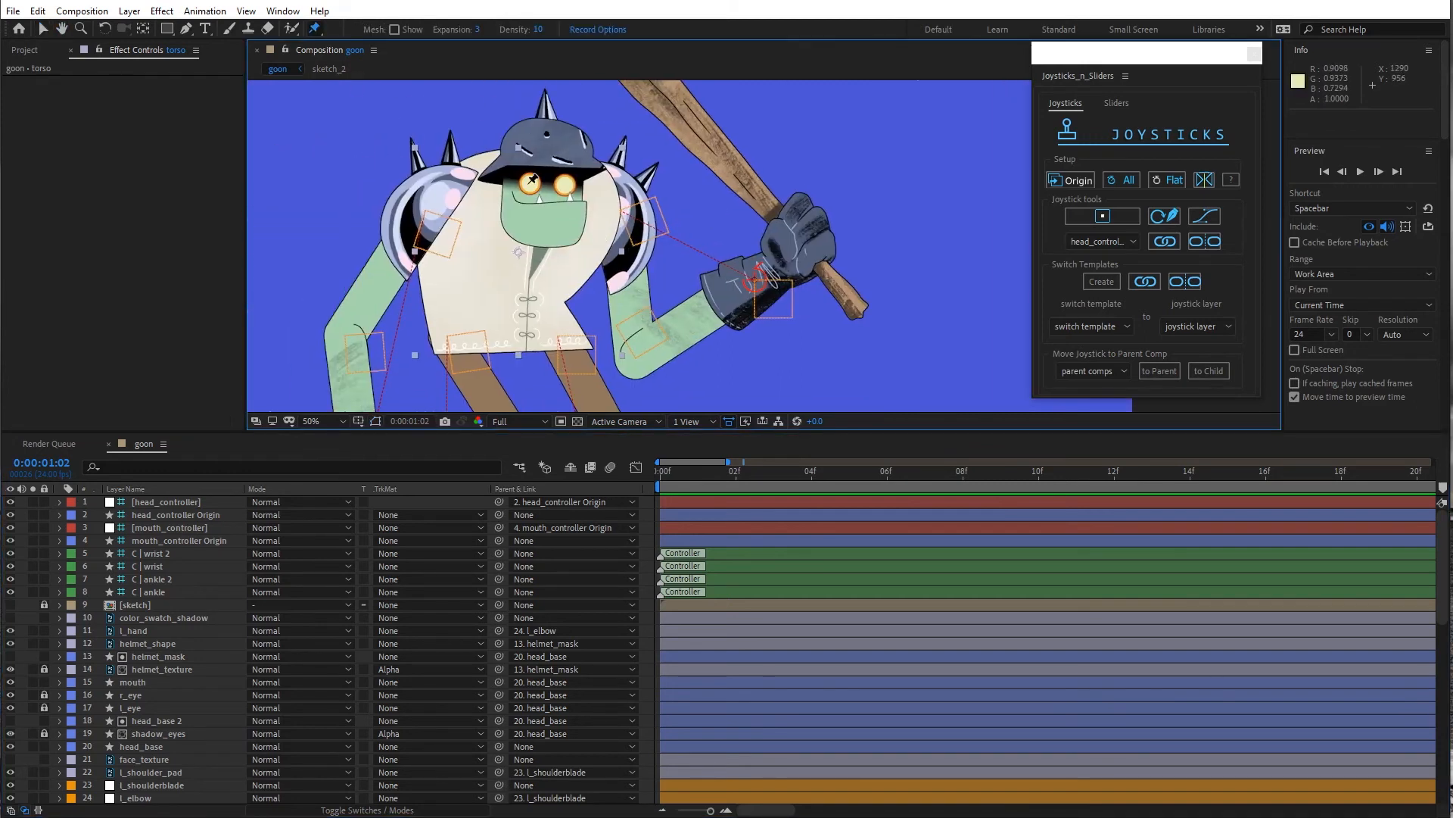
{"action": "left_click", "coordinate": [534, 189]}
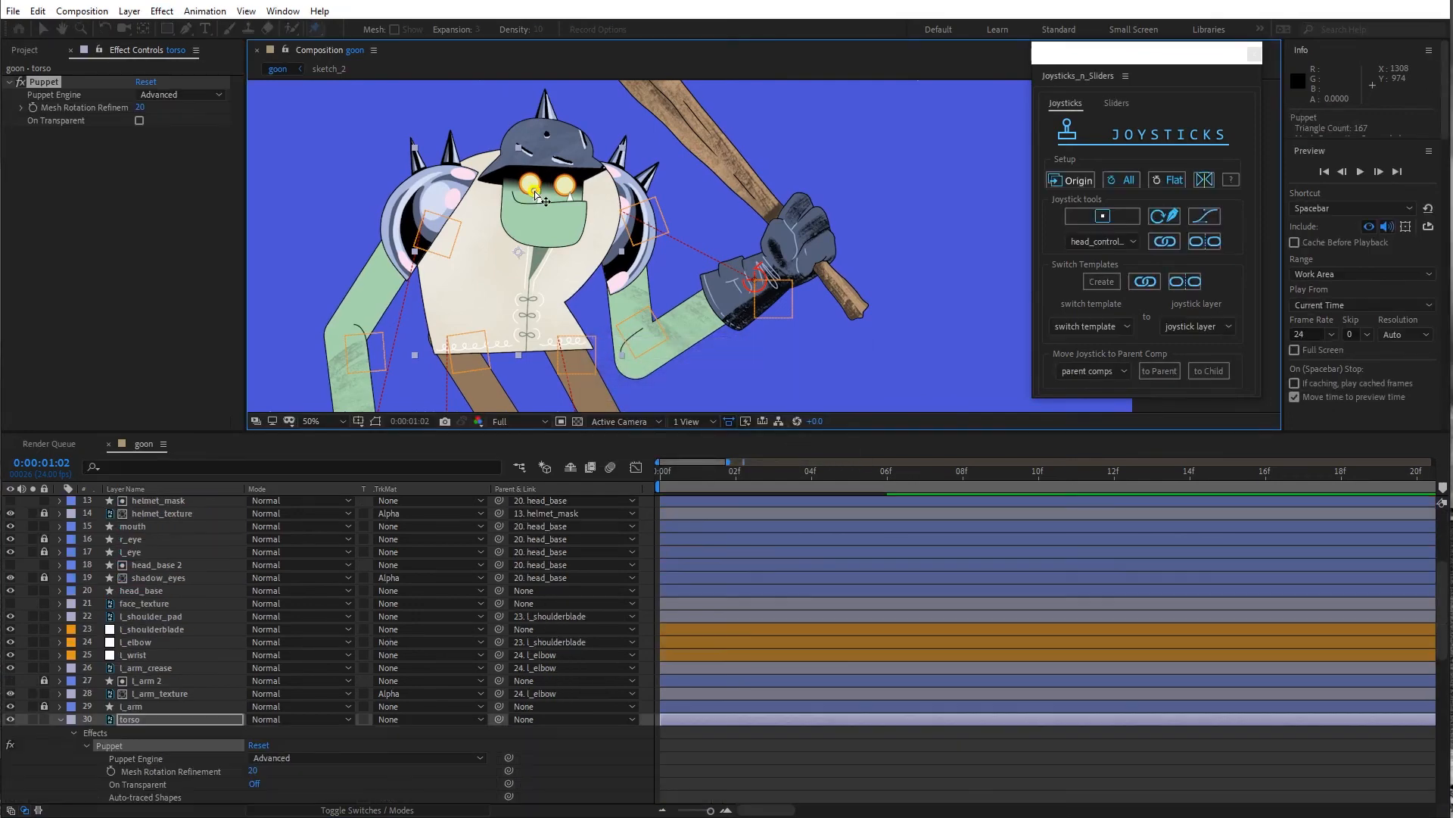
{"action": "left_click", "coordinate": [522, 295]}
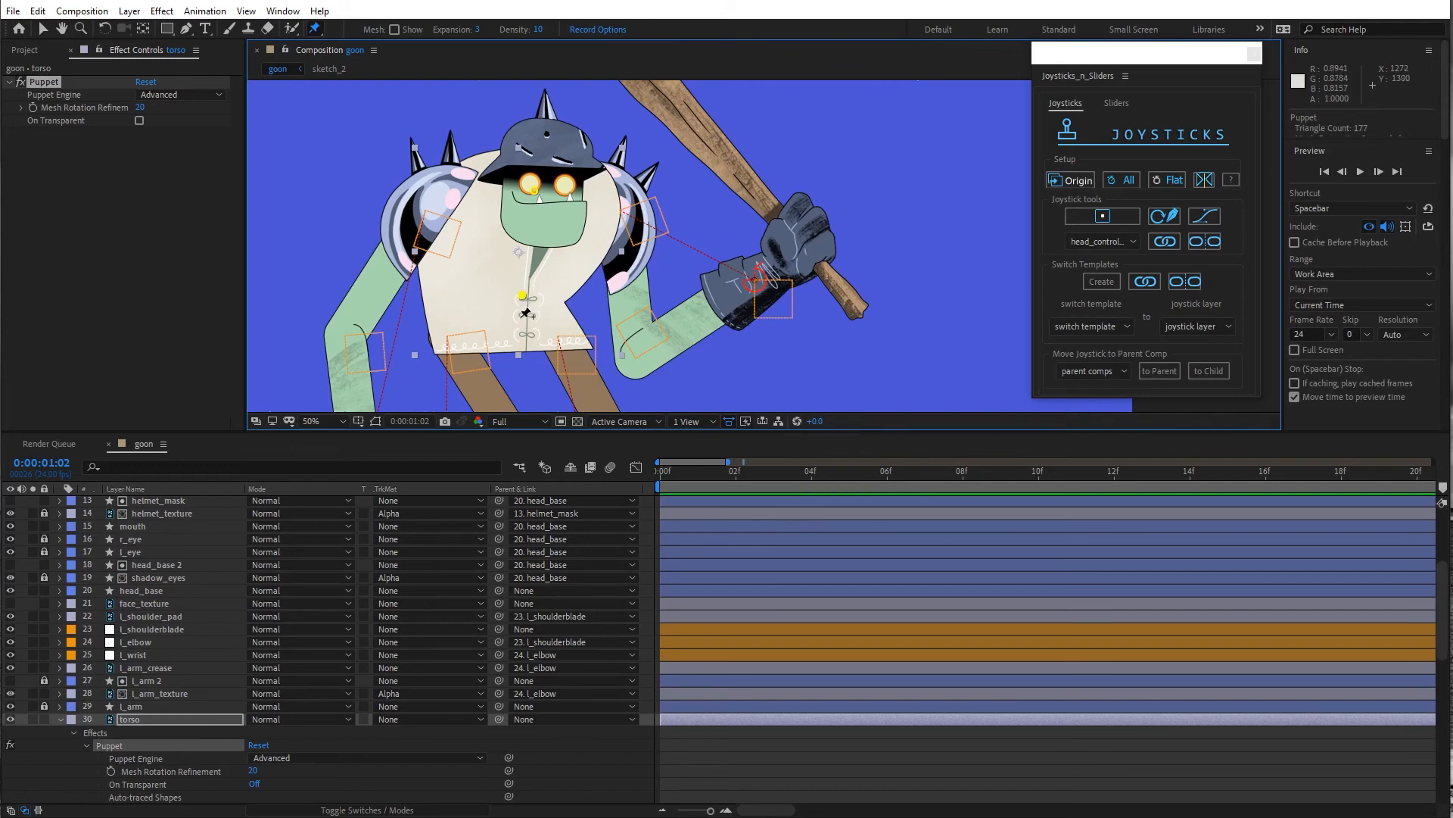
{"action": "left_click", "coordinate": [522, 344]}
{"action": "left_click", "coordinate": [566, 339]}
{"action": "left_click", "coordinate": [438, 196]}
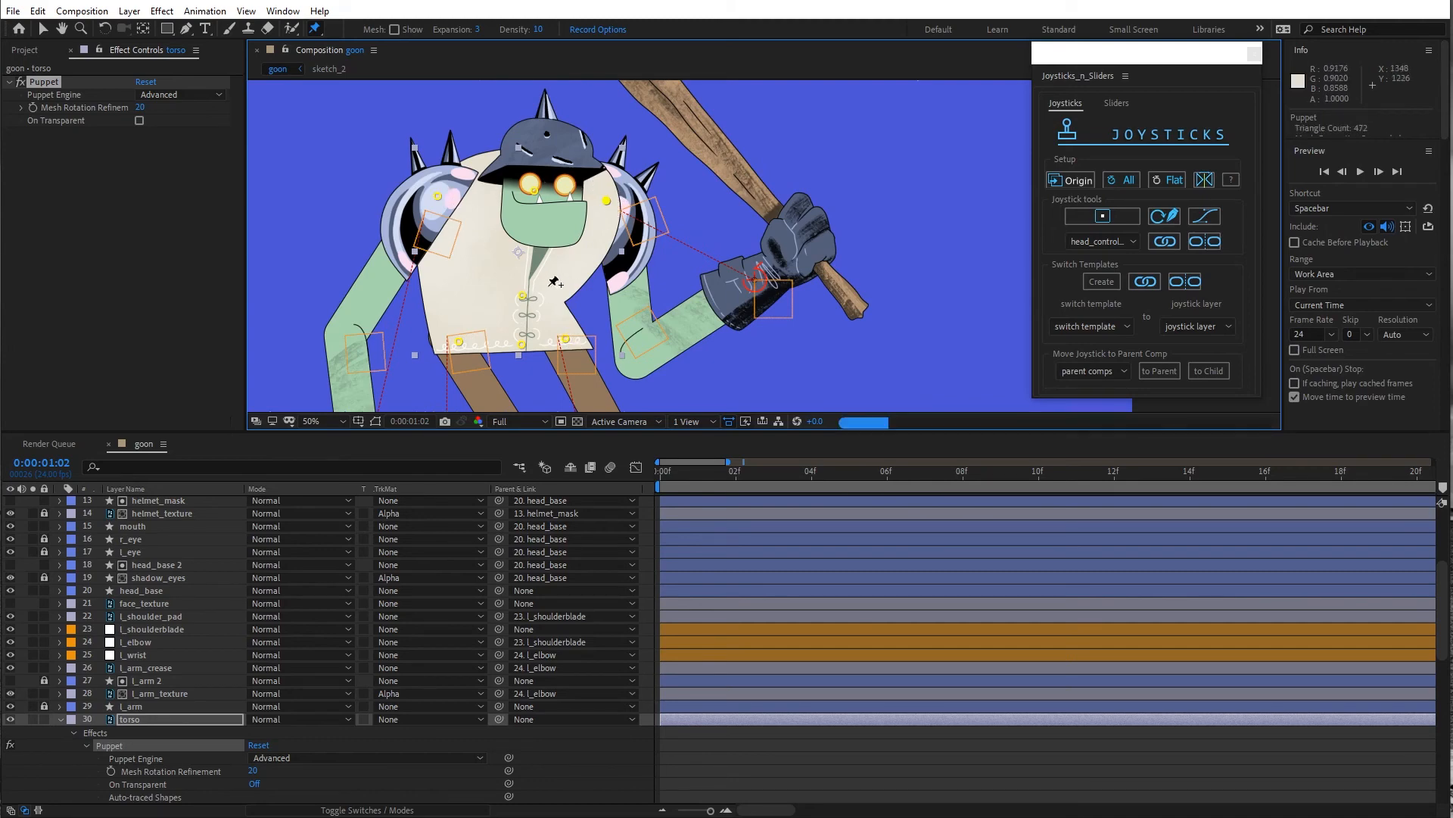
Expand the torso's Puppet mesh down to its deform pins and rename Puppet Pin 7 as r_blade
{"action": "scroll", "coordinate": [98, 779], "scroll_direction": "down", "scroll_amount": 3}
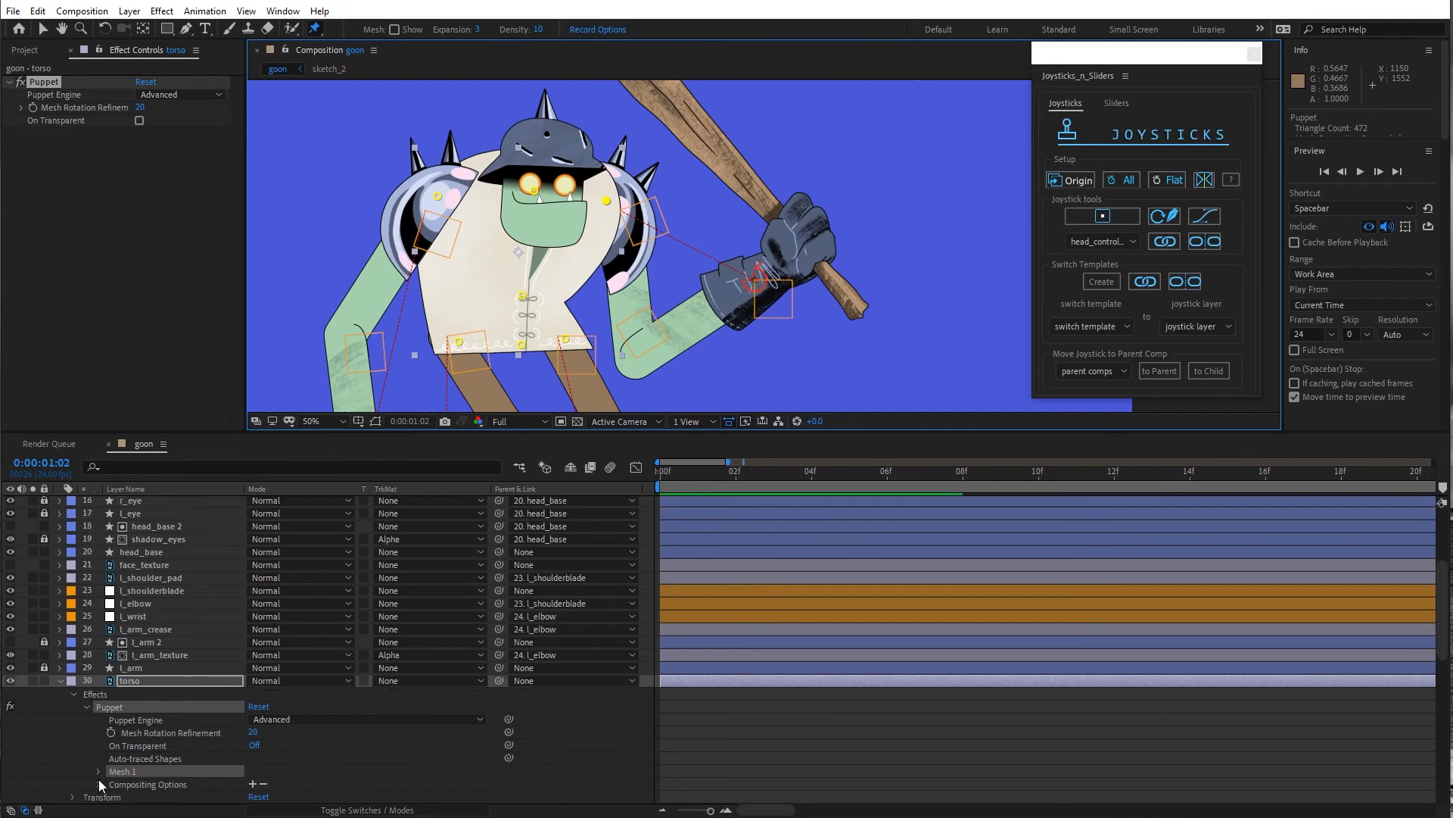
{"action": "left_click", "coordinate": [96, 694]}
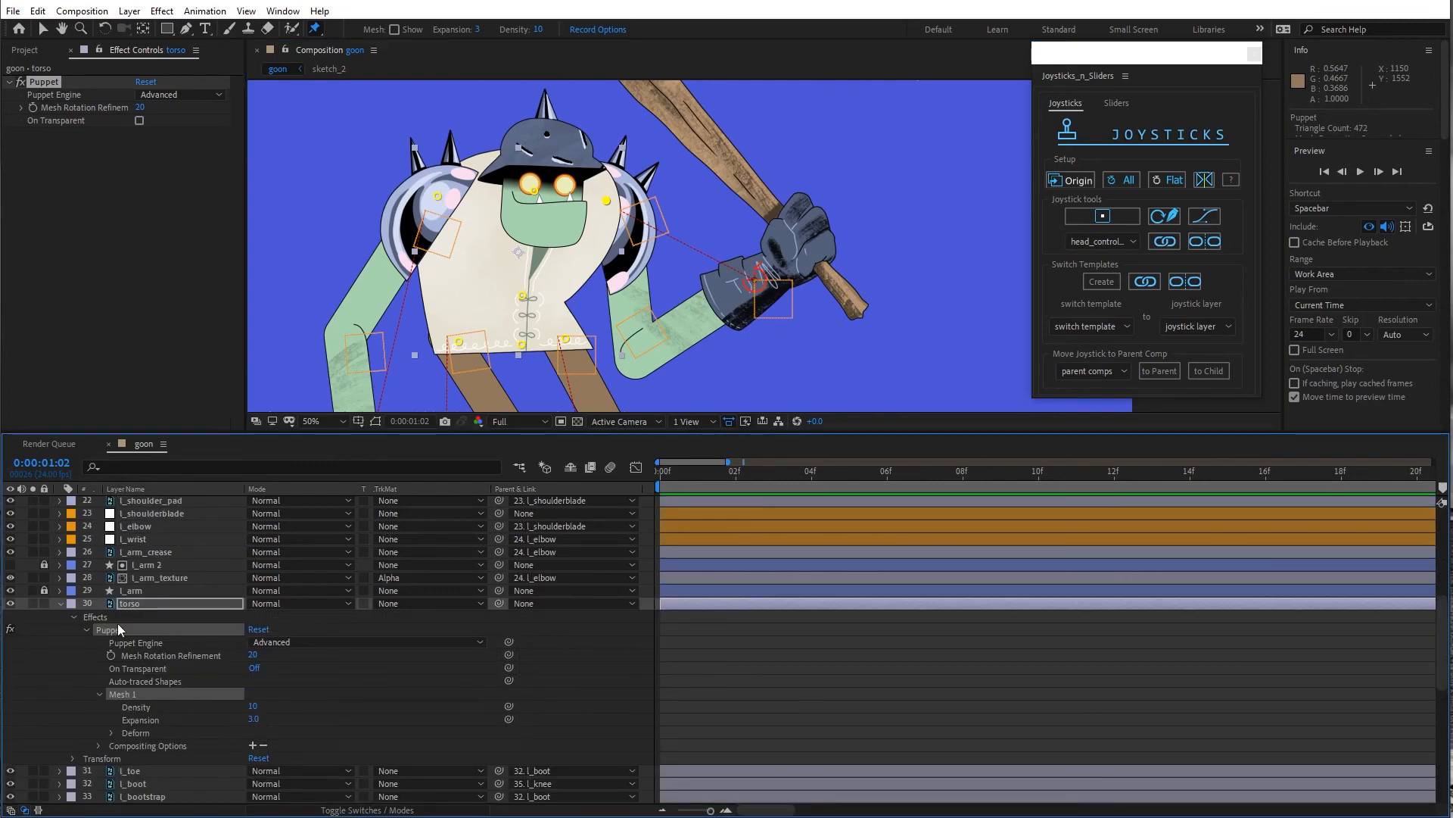
{"action": "left_click", "coordinate": [111, 732]}
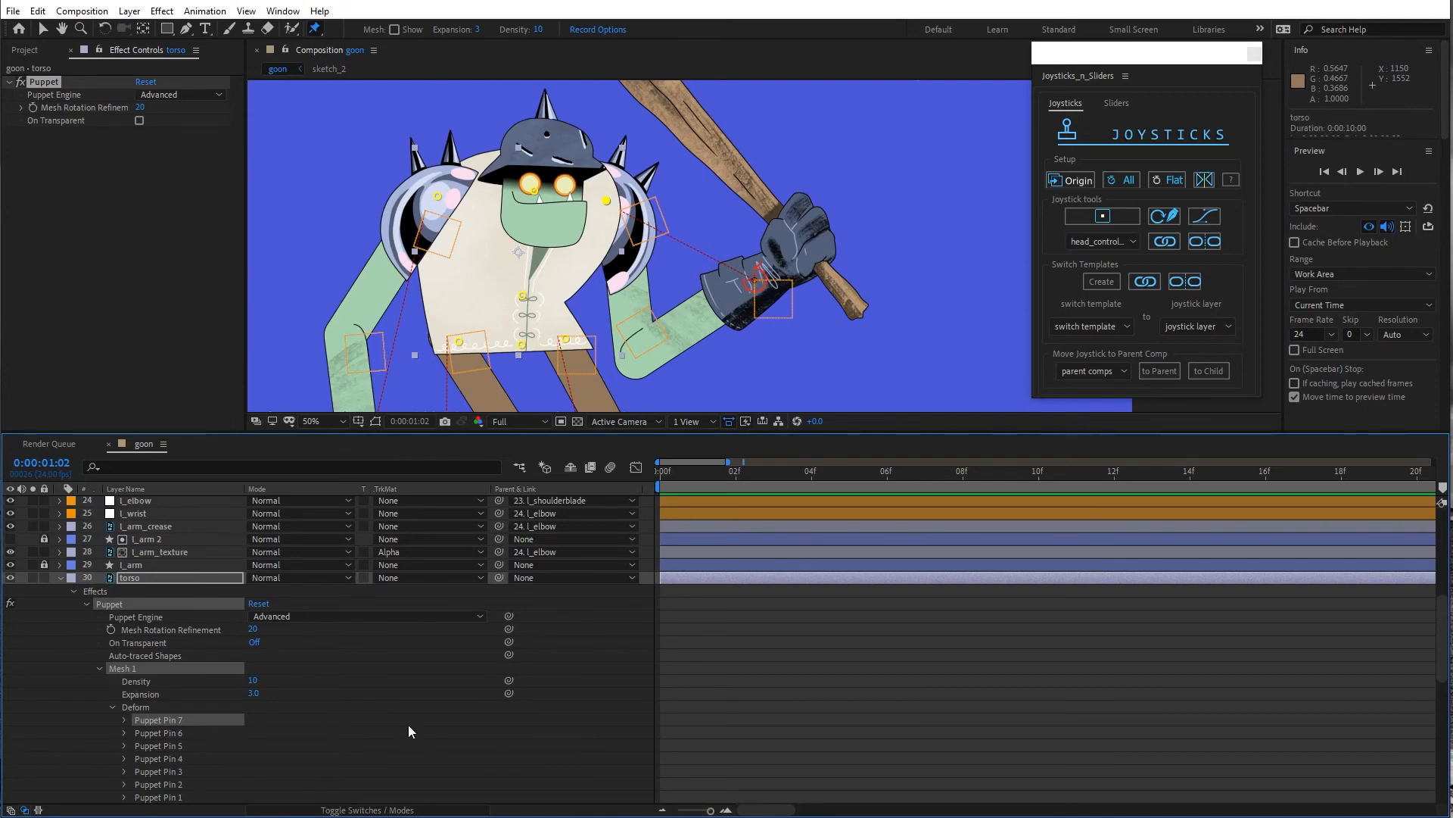
{"action": "key", "text": "Return"}
{"action": "type", "text": "r_blade"}
{"action": "left_click", "coordinate": [167, 740]}
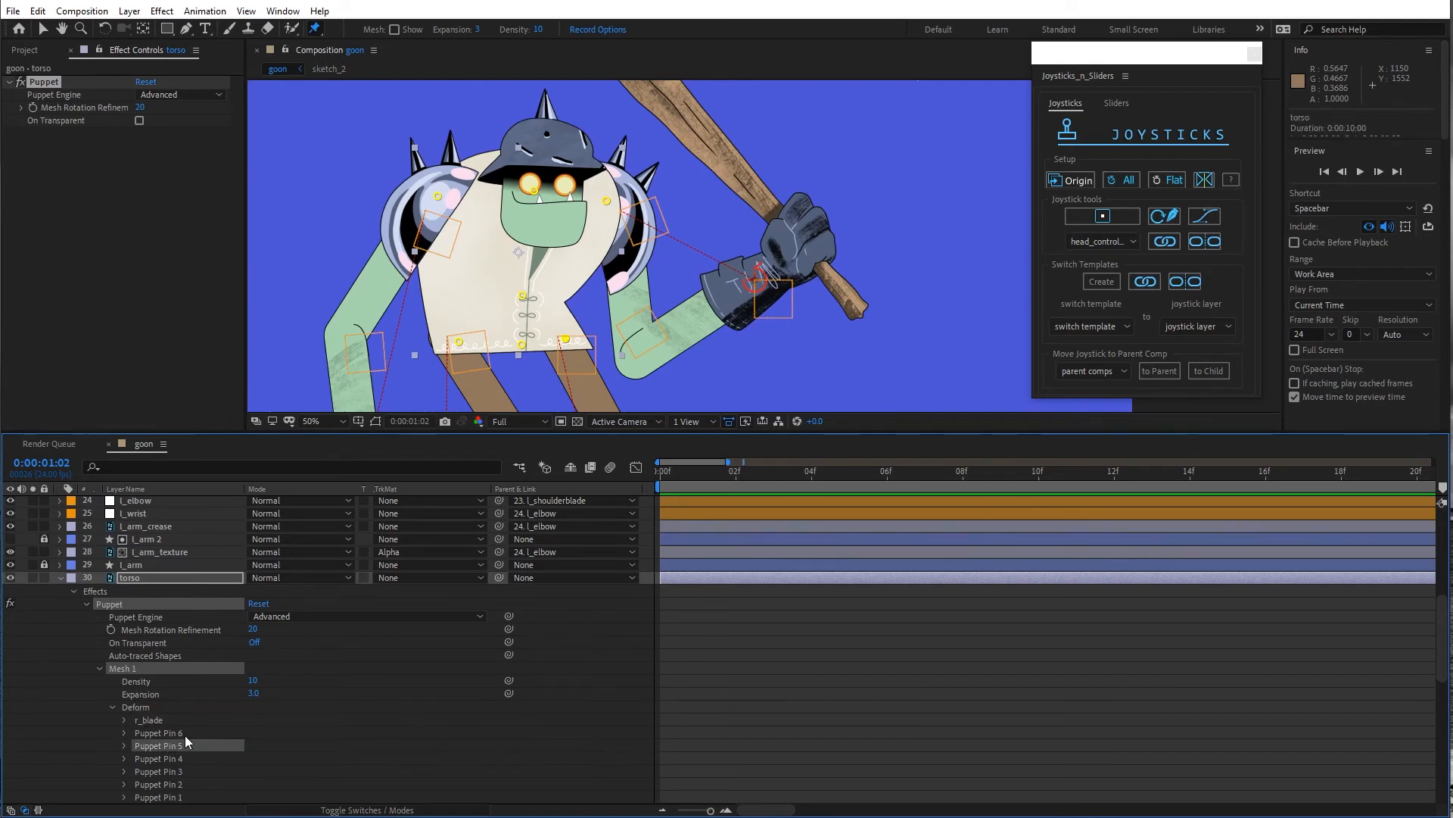
Rename Puppet Pins 6, 5 and 4 as l_blade, r_socket and l_socket
{"action": "left_click", "coordinate": [184, 735]}
{"action": "key", "text": "Return"}
{"action": "type", "text": "l_blade"}
{"action": "left_click", "coordinate": [180, 747]}
{"action": "key", "text": "Return"}
{"action": "type", "text": "r_socket"}
{"action": "left_click", "coordinate": [176, 759]}
{"action": "key", "text": "Return"}
{"action": "type", "text": "l_socket"}
Rename Puppet Pins 3, 2 and 1 as hip, spine and neck
{"action": "left_click", "coordinate": [171, 773]}
{"action": "key", "text": "Return"}
{"action": "type", "text": "hip"}
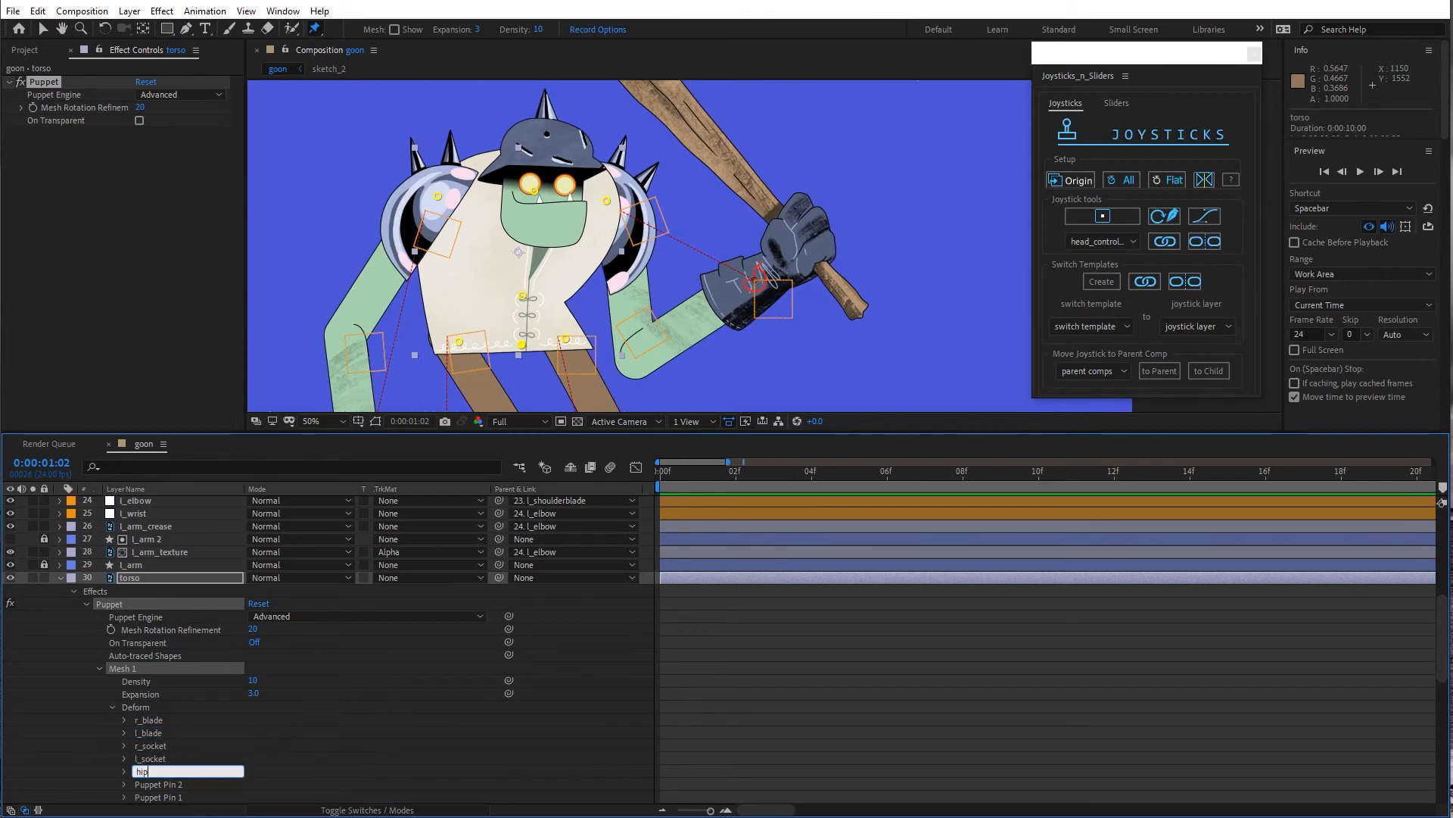
{"action": "left_click", "coordinate": [167, 784]}
{"action": "key", "text": "Return"}
{"action": "type", "text": "spine"}
{"action": "left_click", "coordinate": [163, 797]}
{"action": "key", "text": "Return"}
{"action": "type", "text": "neck"}
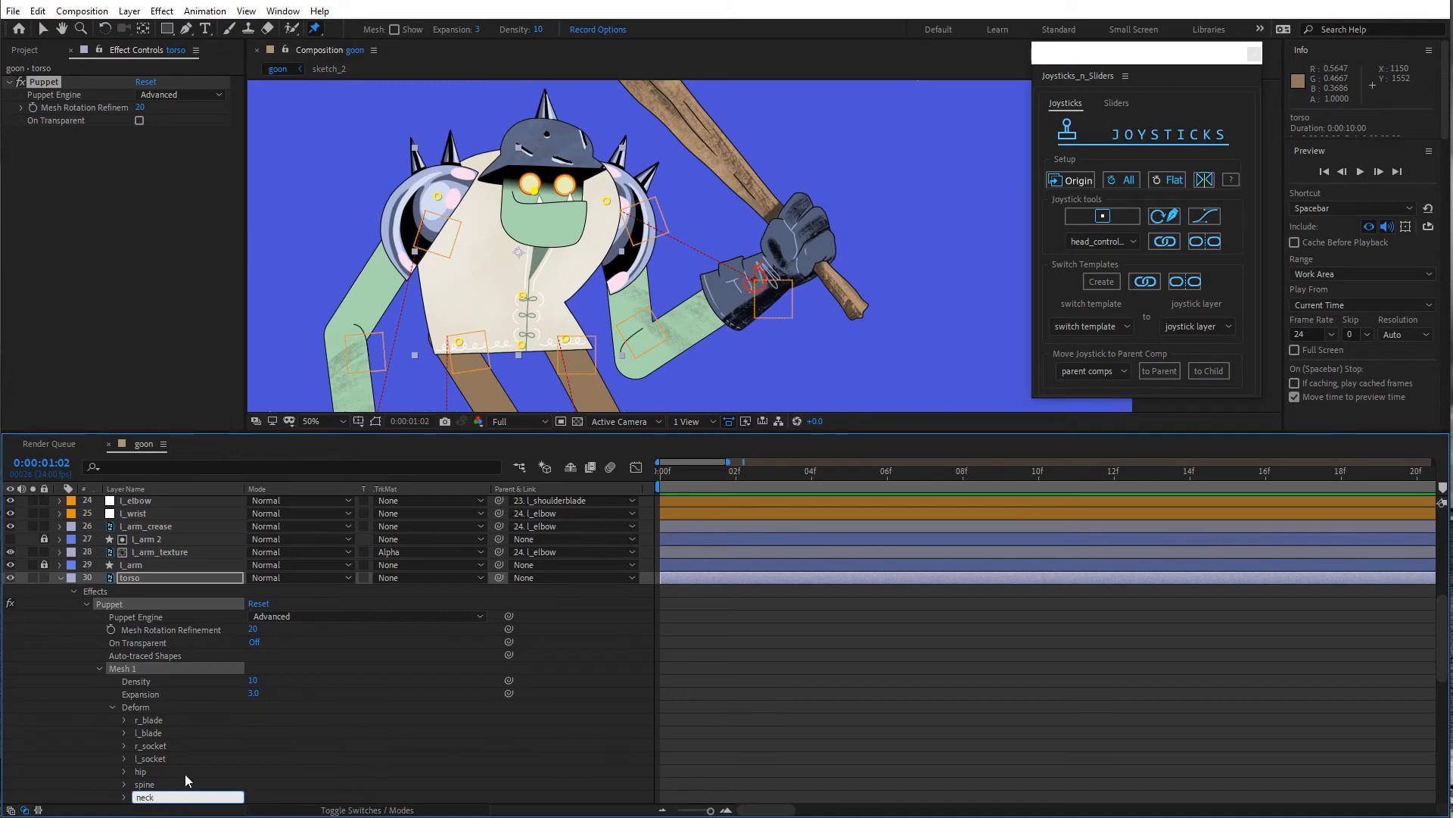
{"action": "key", "text": "Return"}
Open Duik Bassel.2's rigging tools and add bones to all seven torso pins from r_blade to neck
{"action": "left_click", "coordinate": [159, 721], "text": "shift"}
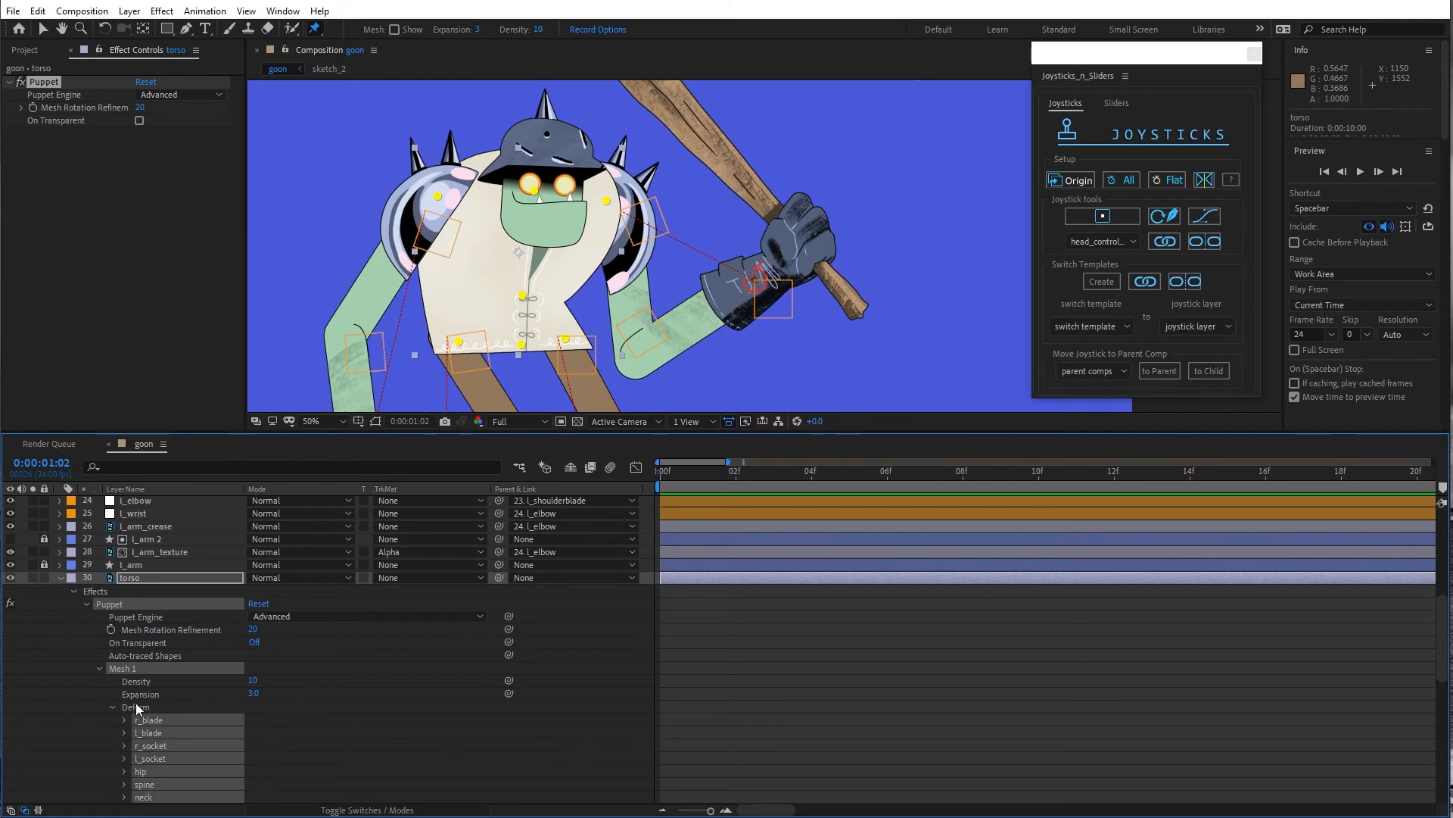
{"action": "left_click", "coordinate": [283, 11]}
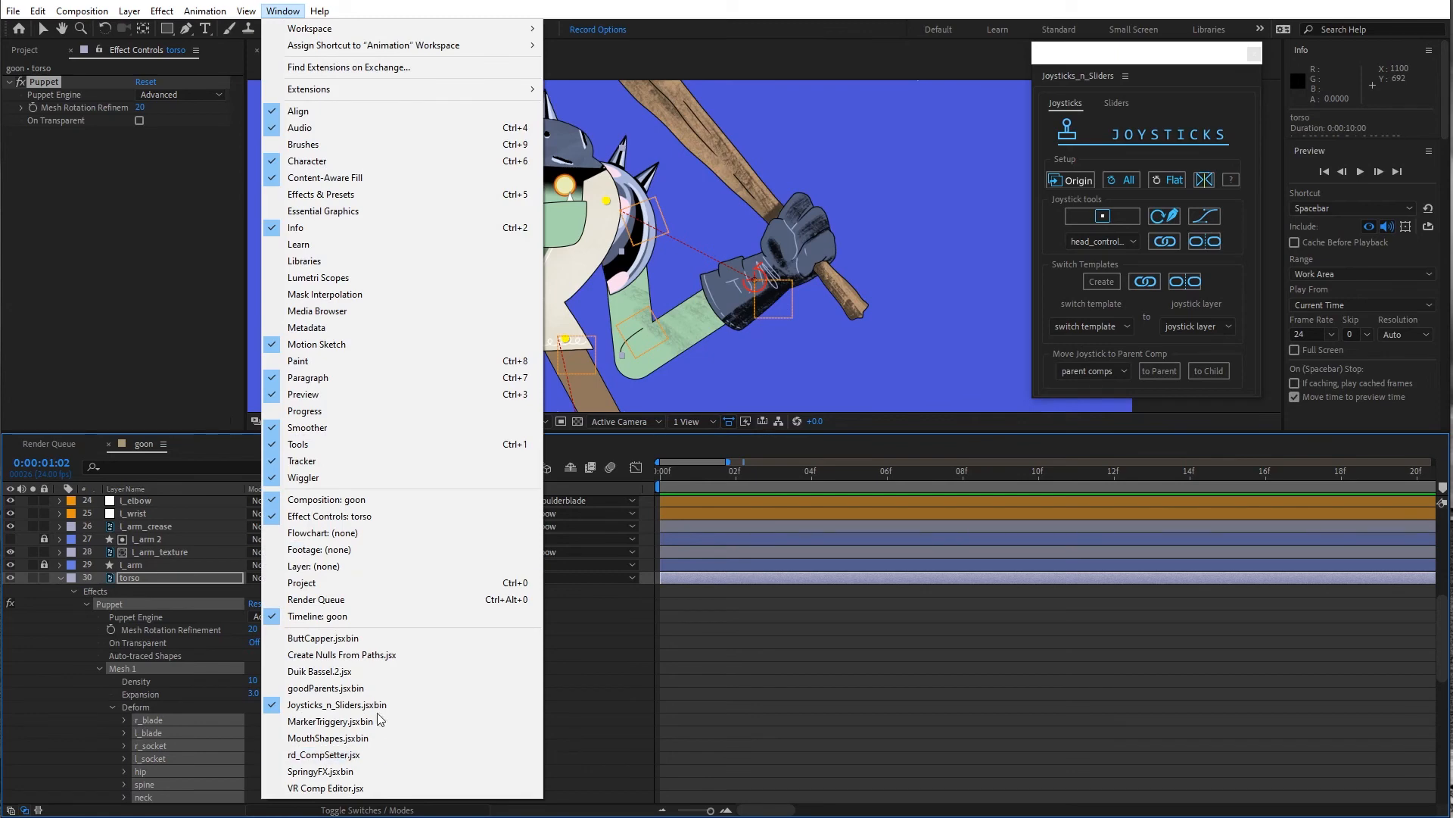
{"action": "left_click", "coordinate": [375, 671]}
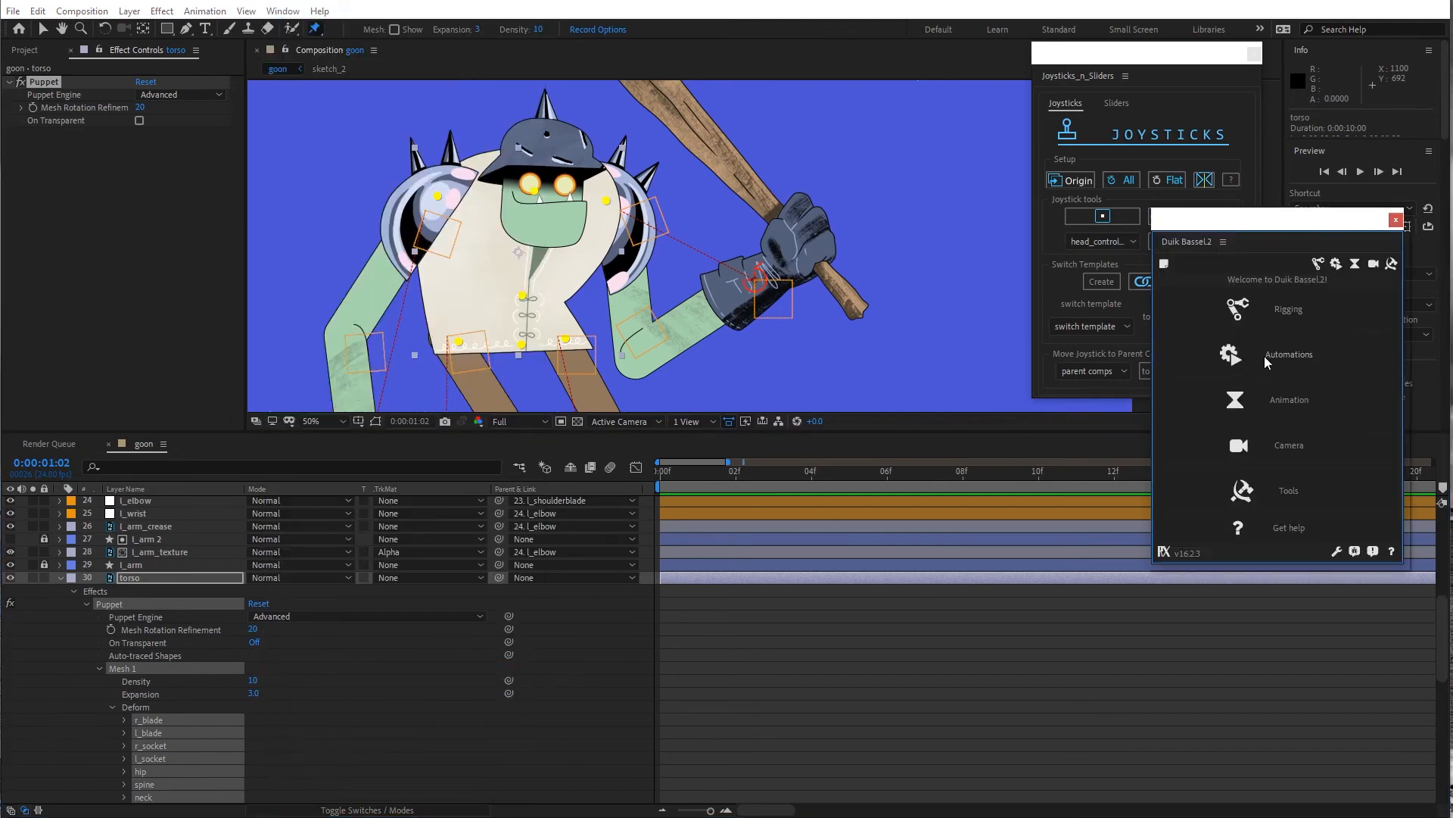
{"action": "left_click", "coordinate": [1280, 306]}
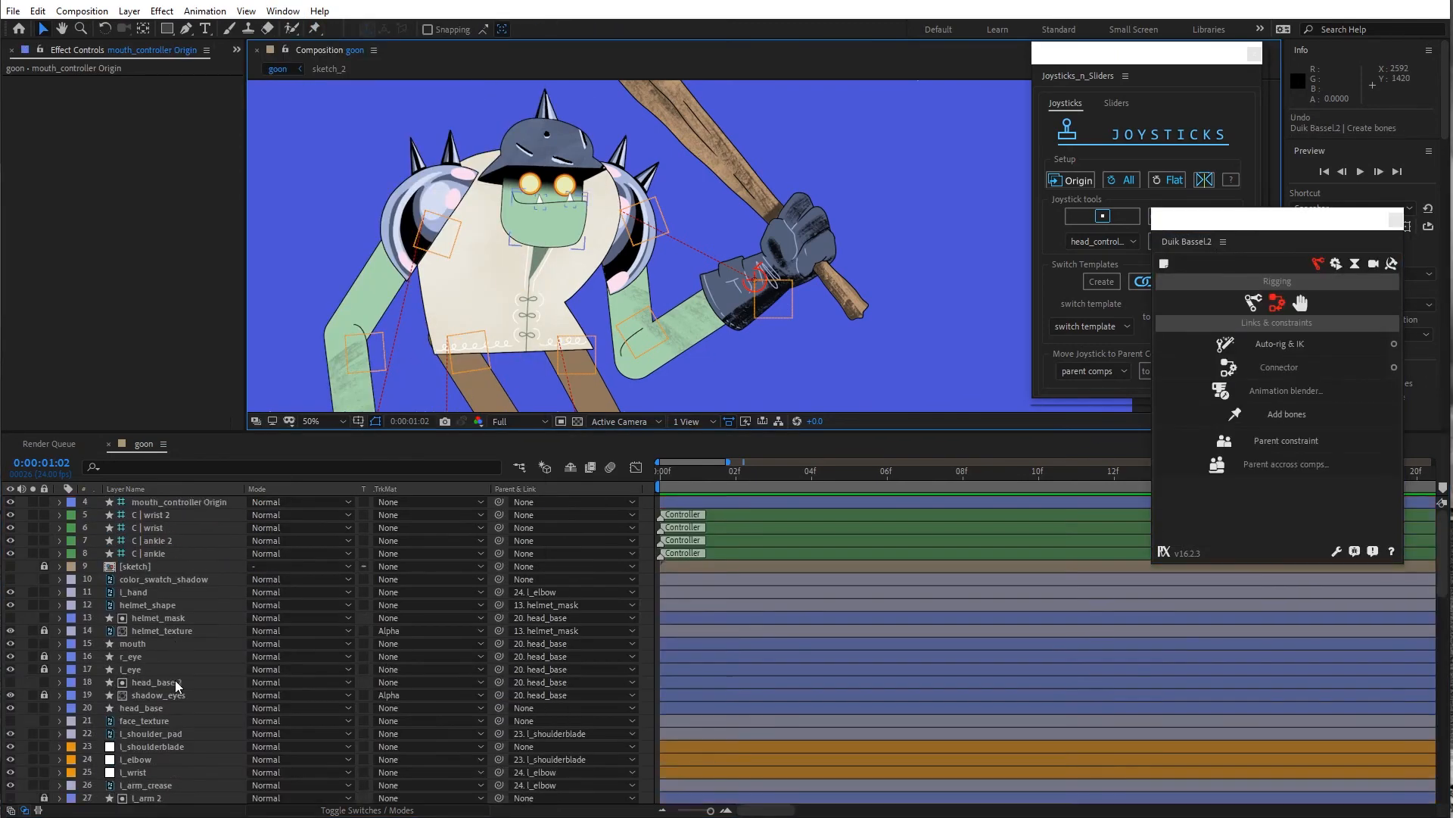
{"action": "scroll", "coordinate": [178, 681], "scroll_direction": "down", "scroll_amount": 2}
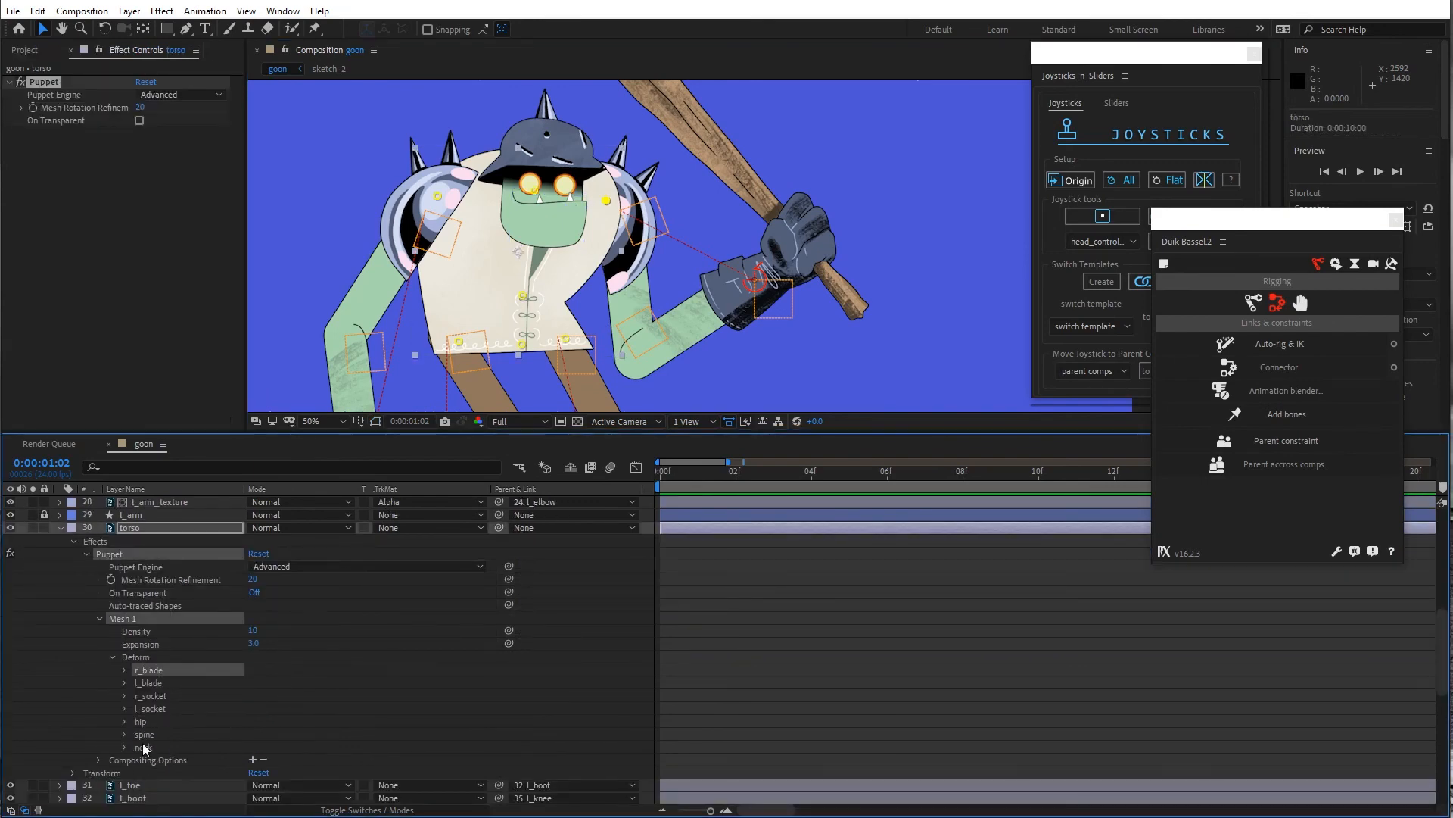
{"action": "left_click", "coordinate": [143, 748], "text": "shift"}
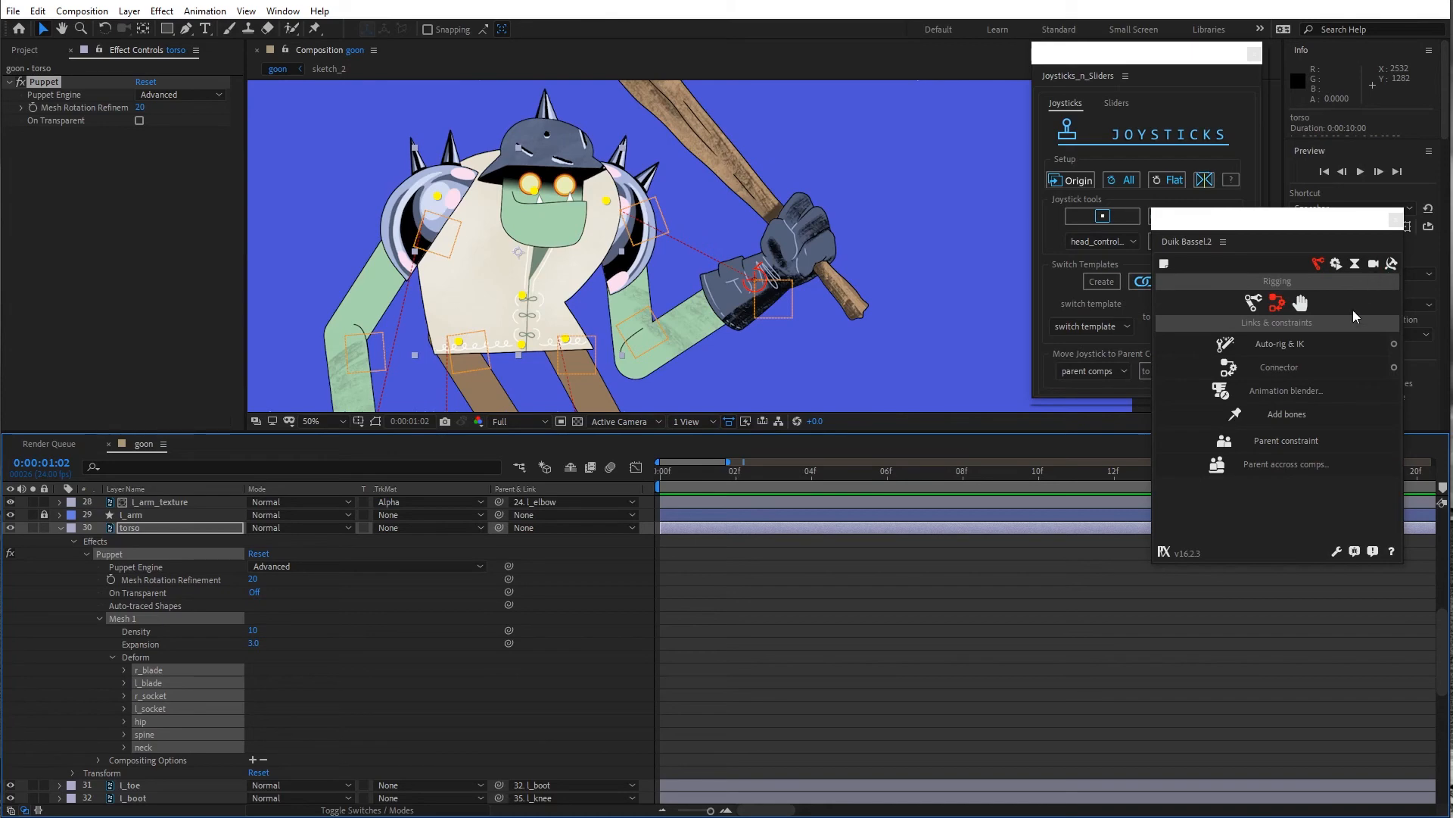
{"action": "left_click", "coordinate": [1287, 416]}
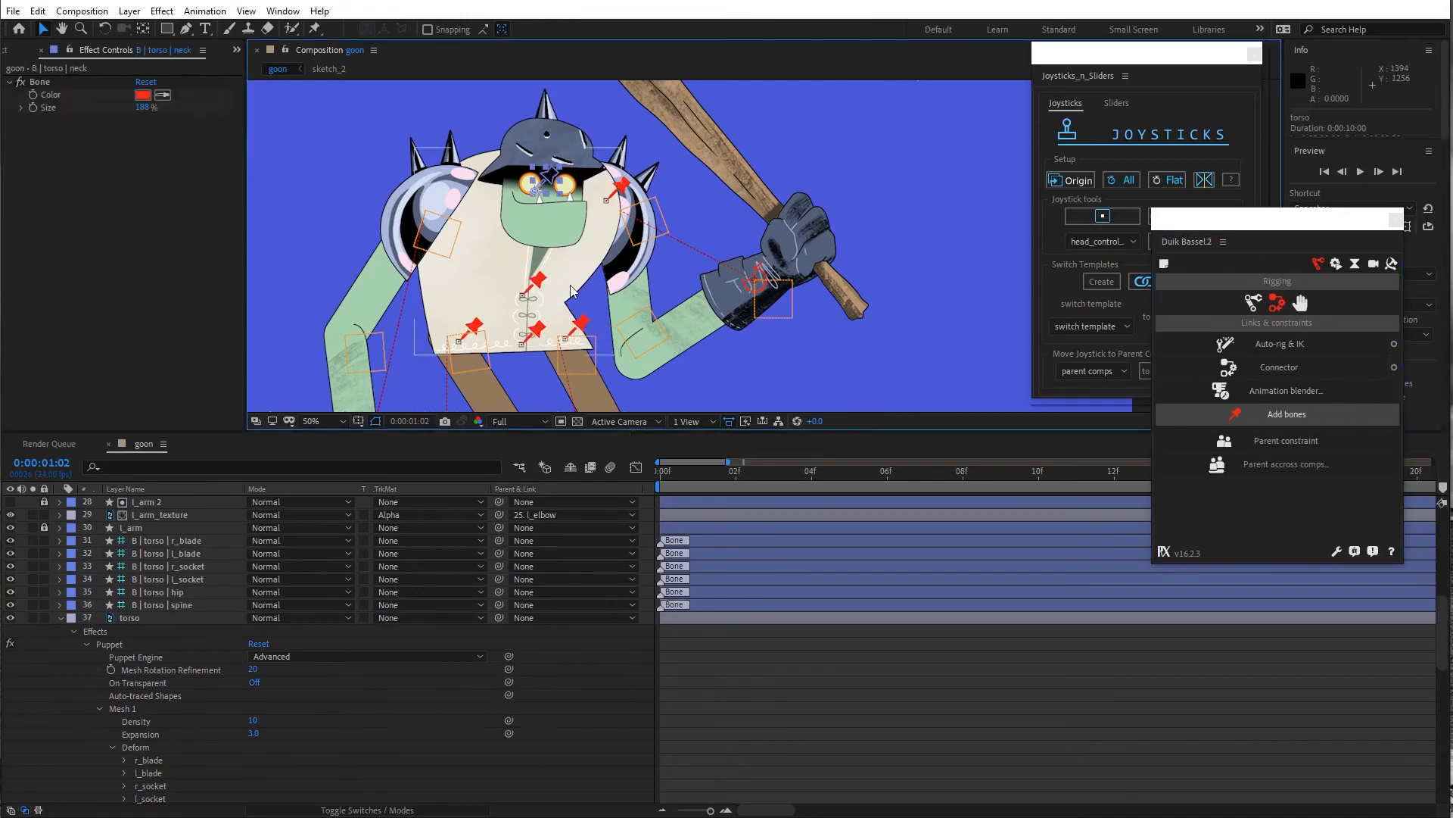
Collapse the torso layer and parent the r_blade and l_blade bones to the neck bone
{"action": "left_click", "coordinate": [61, 621]}
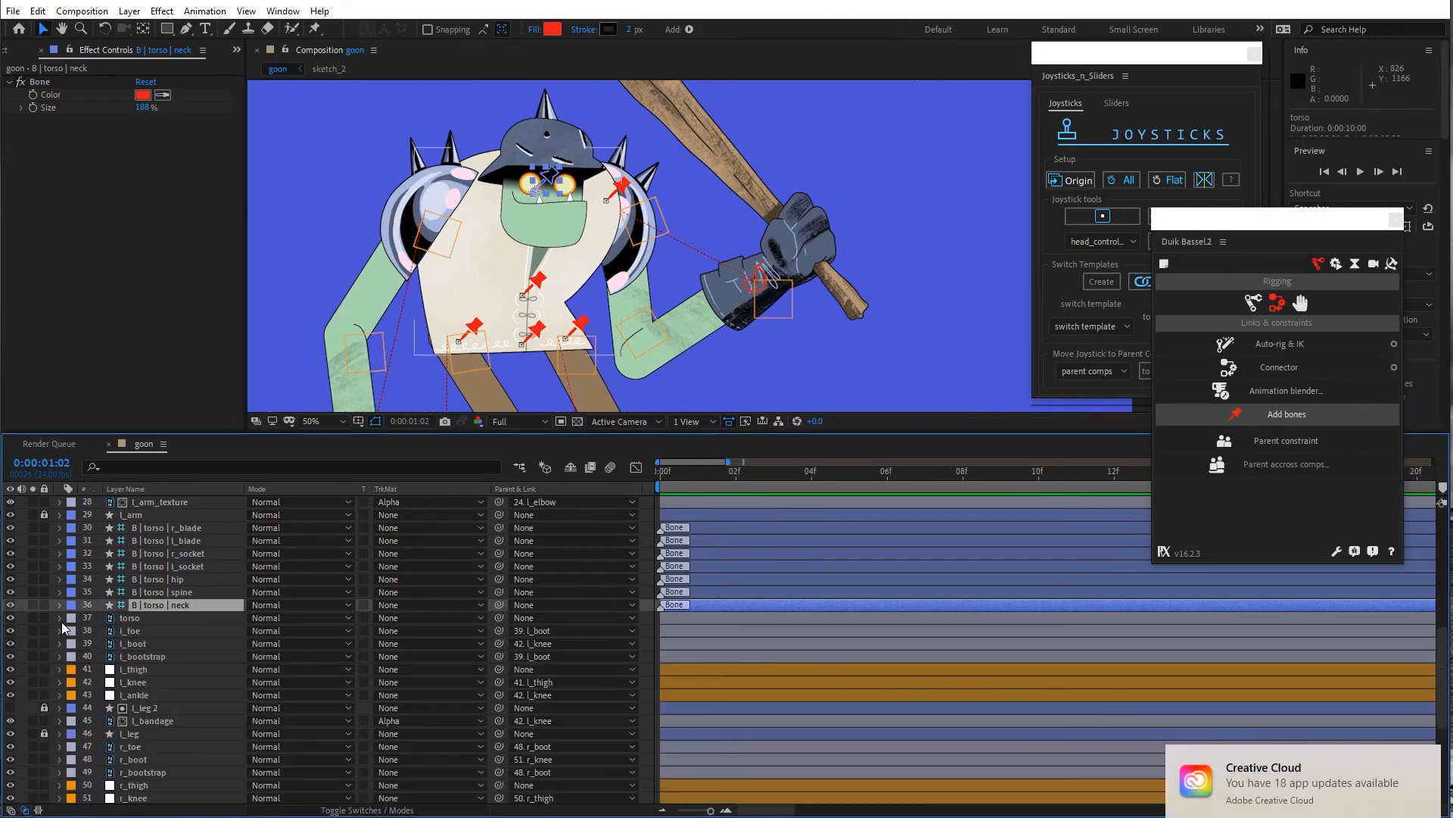
{"action": "left_click", "coordinate": [193, 528]}
{"action": "left_click", "coordinate": [201, 552]}
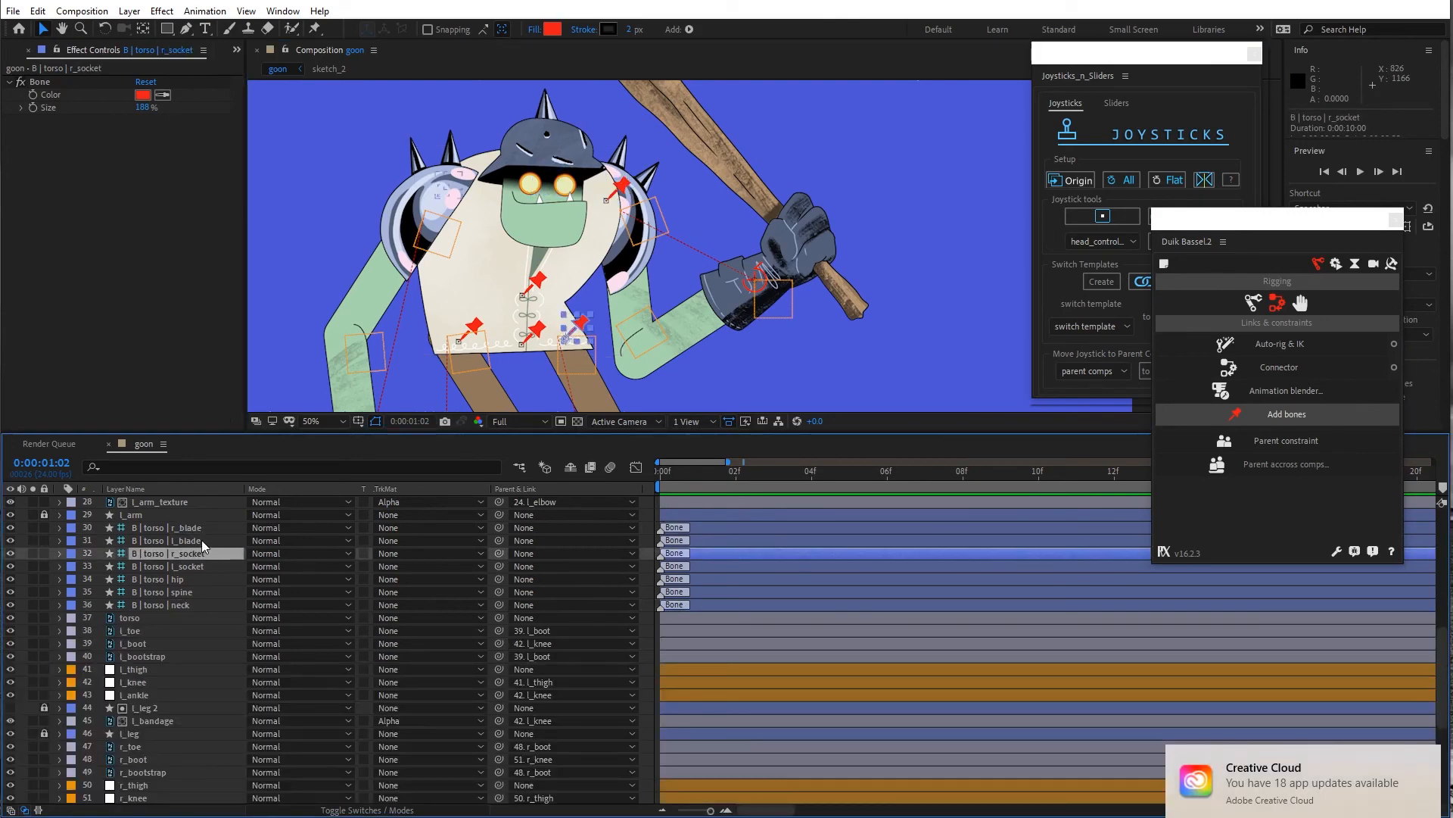
{"action": "left_click", "coordinate": [201, 539]}
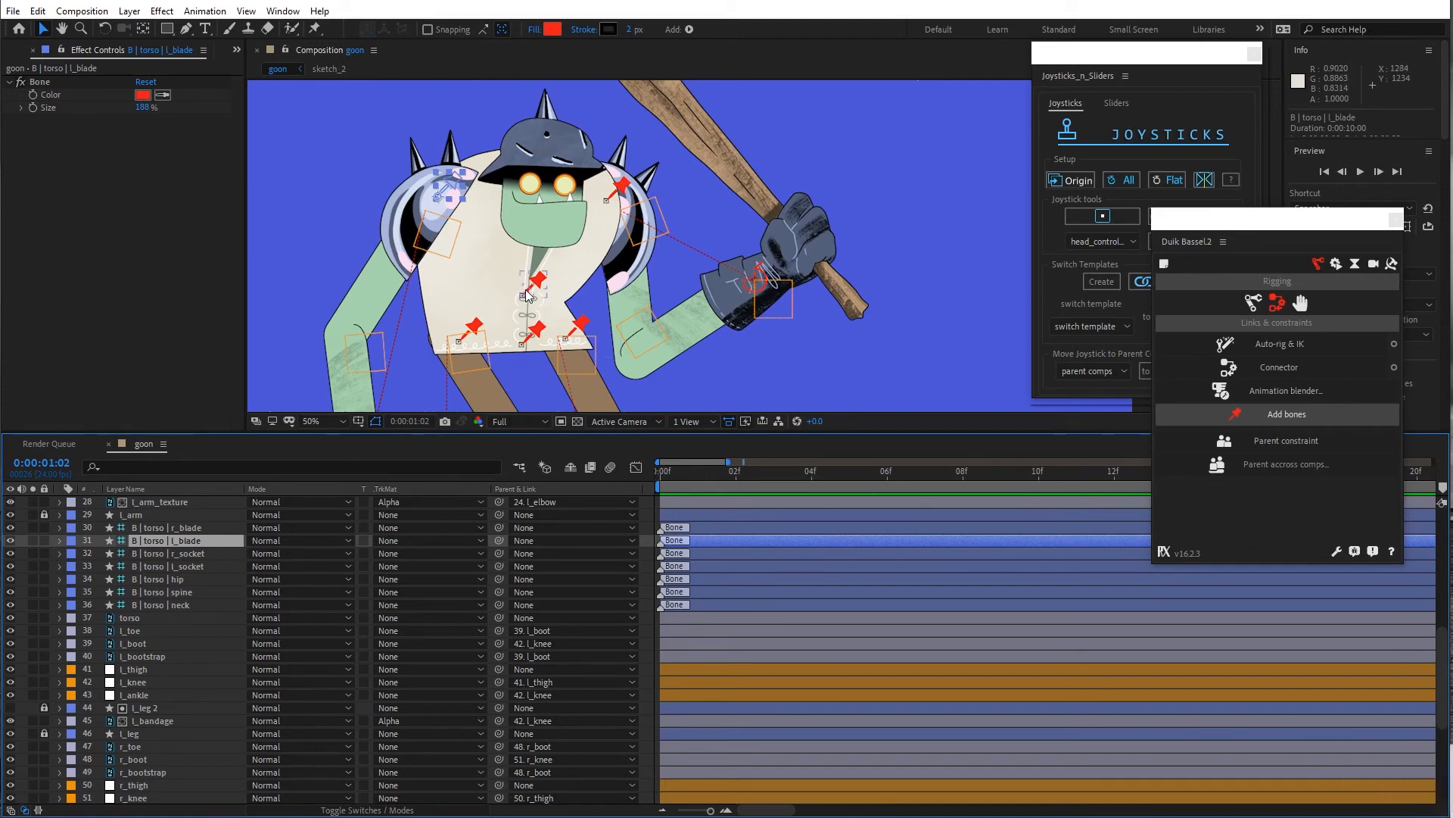
{"action": "left_click", "coordinate": [185, 528]}
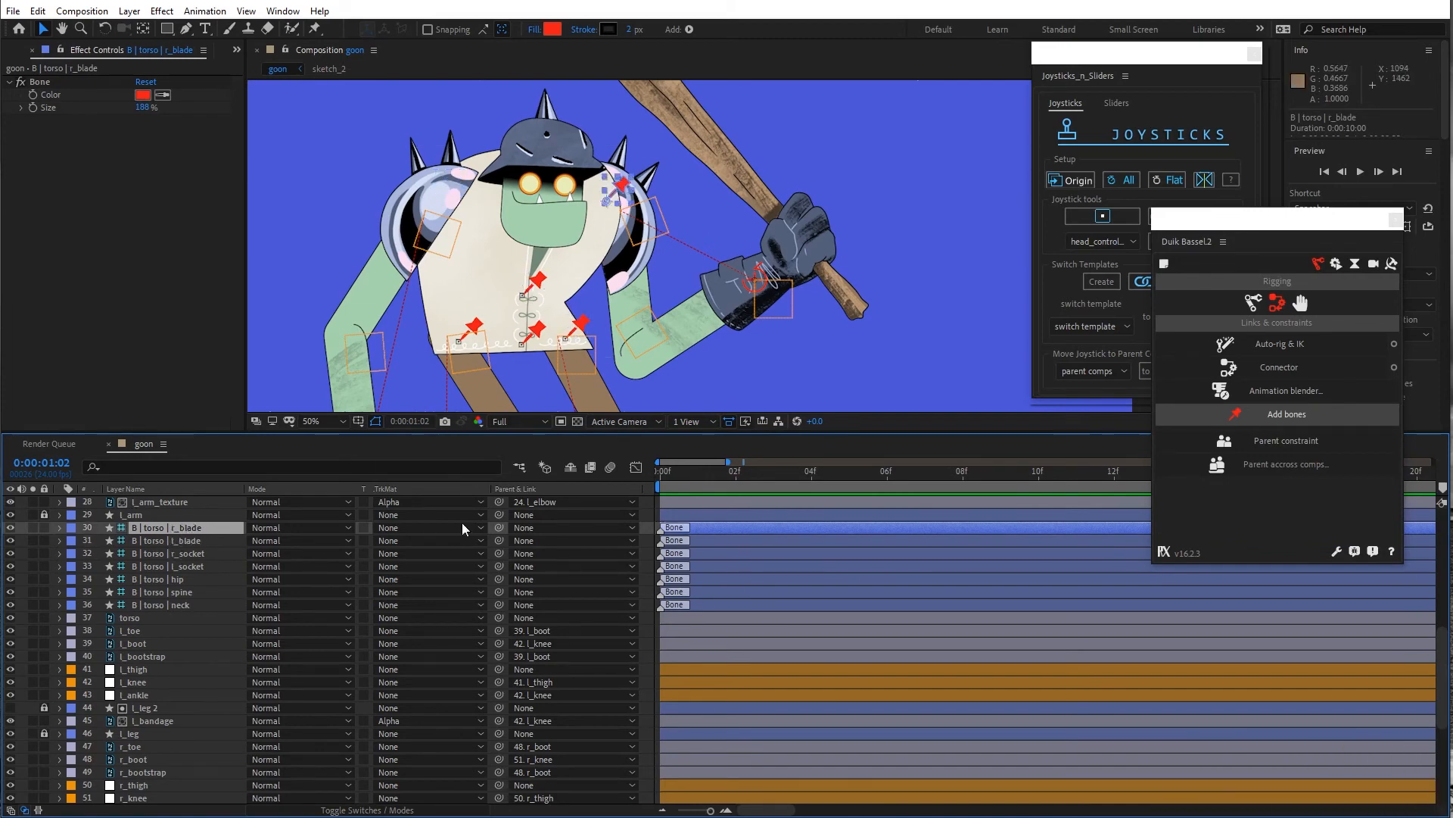
{"action": "left_click", "coordinate": [166, 537], "text": "shift"}
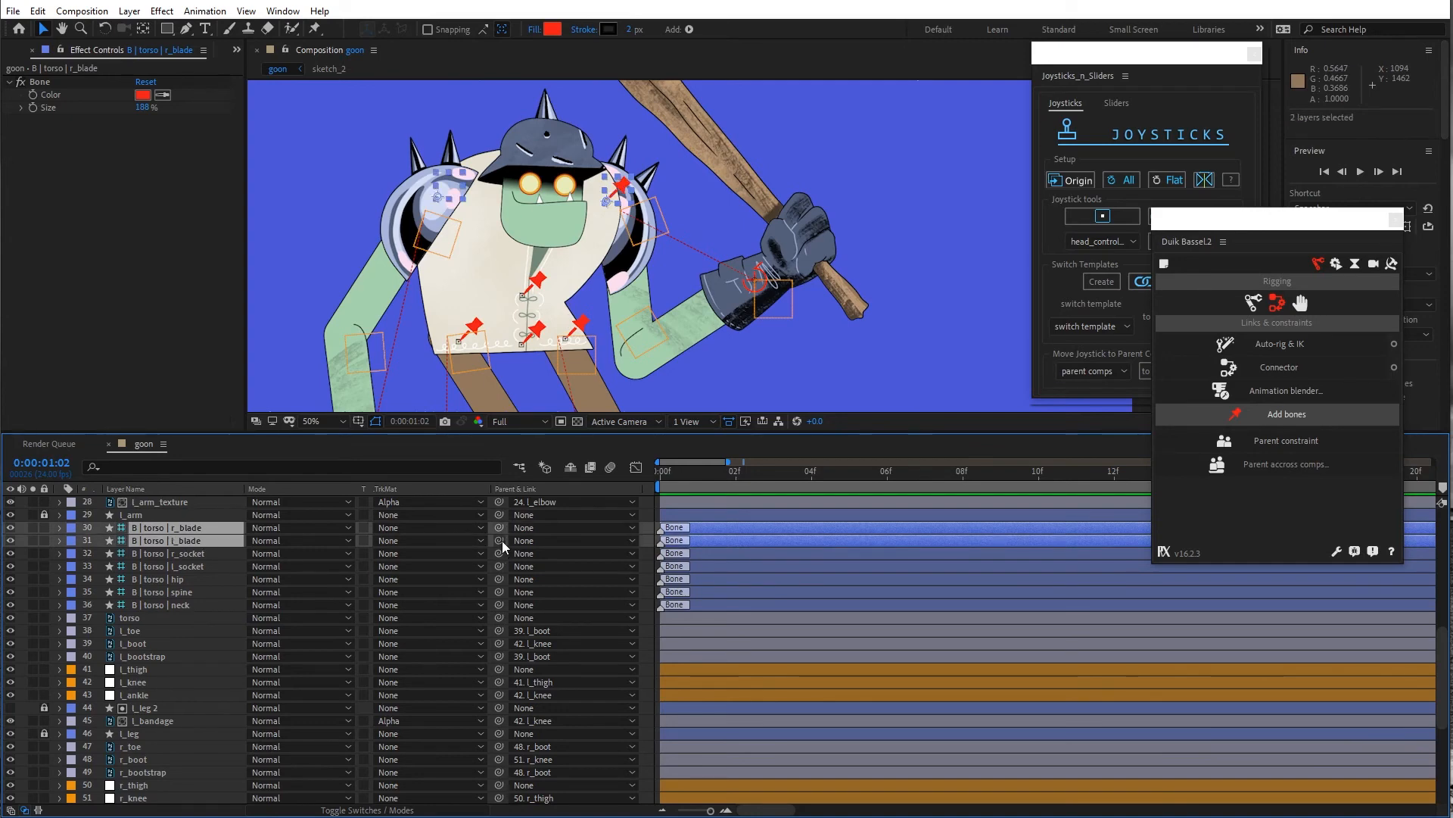
{"action": "left_click_drag", "start_coordinate": [502, 541], "coordinate": [165, 611]}
Parent the neck bone to the spine bone and the spine bone to the hip bone
{"action": "left_click", "coordinate": [180, 594]}
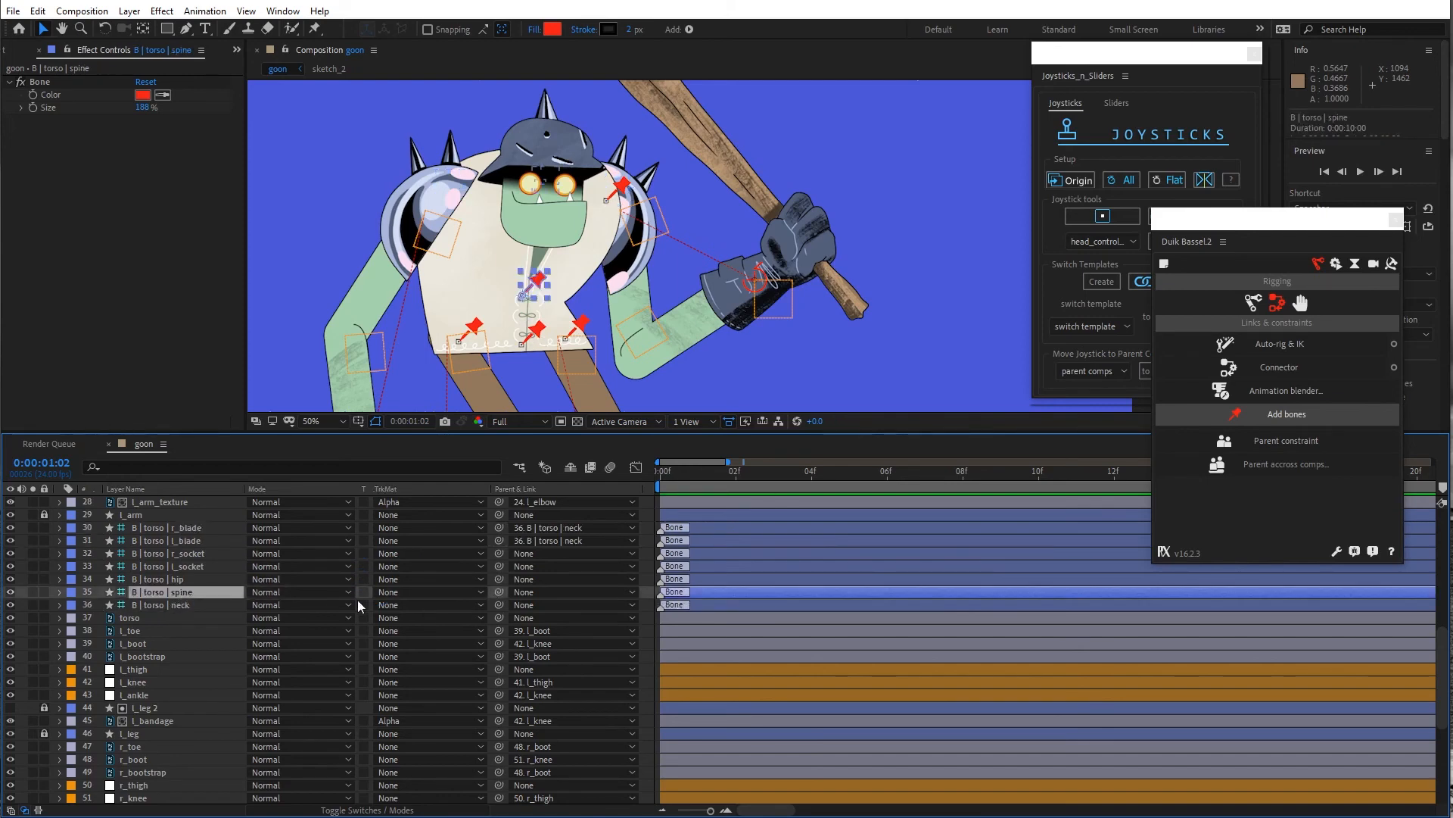
{"action": "left_click", "coordinate": [188, 607]}
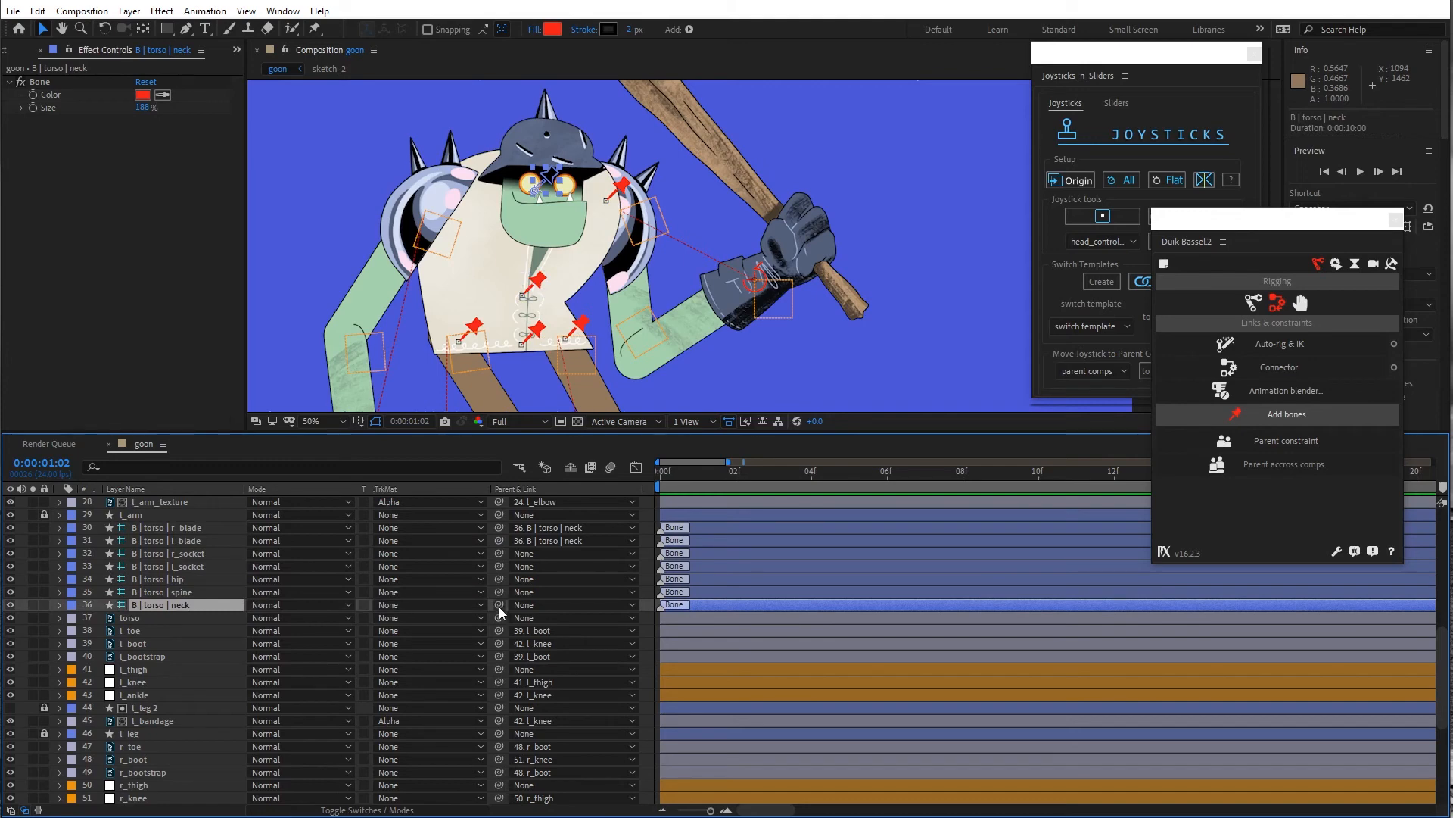
{"action": "left_click_drag", "start_coordinate": [499, 605], "coordinate": [185, 594]}
{"action": "left_click", "coordinate": [184, 594]}
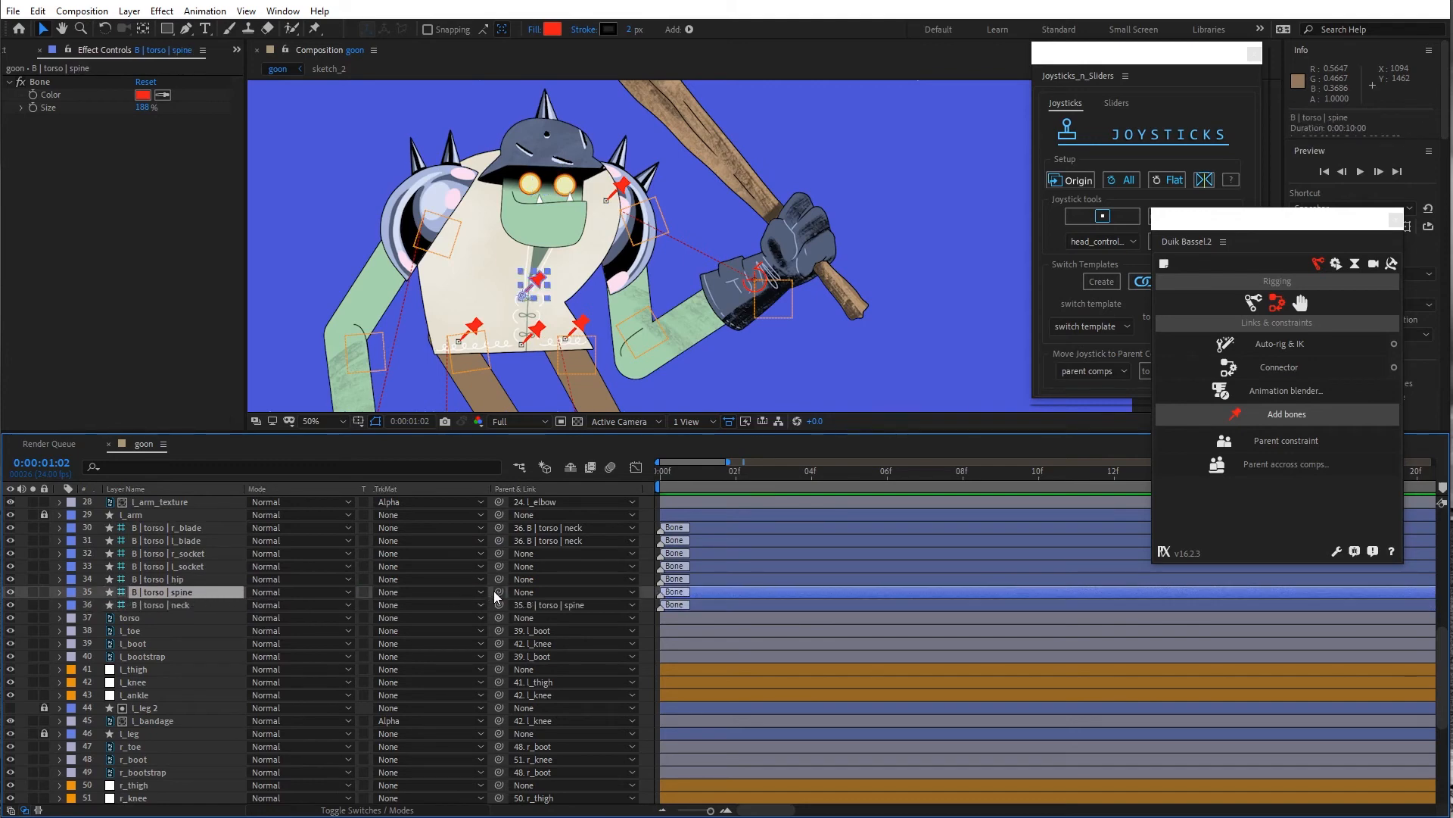
{"action": "left_click_drag", "start_coordinate": [339, 589], "coordinate": [195, 578]}
Parent the r_socket and l_socket bones to the hip bone
{"action": "left_click", "coordinate": [185, 552]}
{"action": "left_click", "coordinate": [184, 564], "text": "ctrl"}
{"action": "left_click_drag", "start_coordinate": [499, 553], "coordinate": [180, 578]}
{"action": "left_click", "coordinate": [180, 579]}
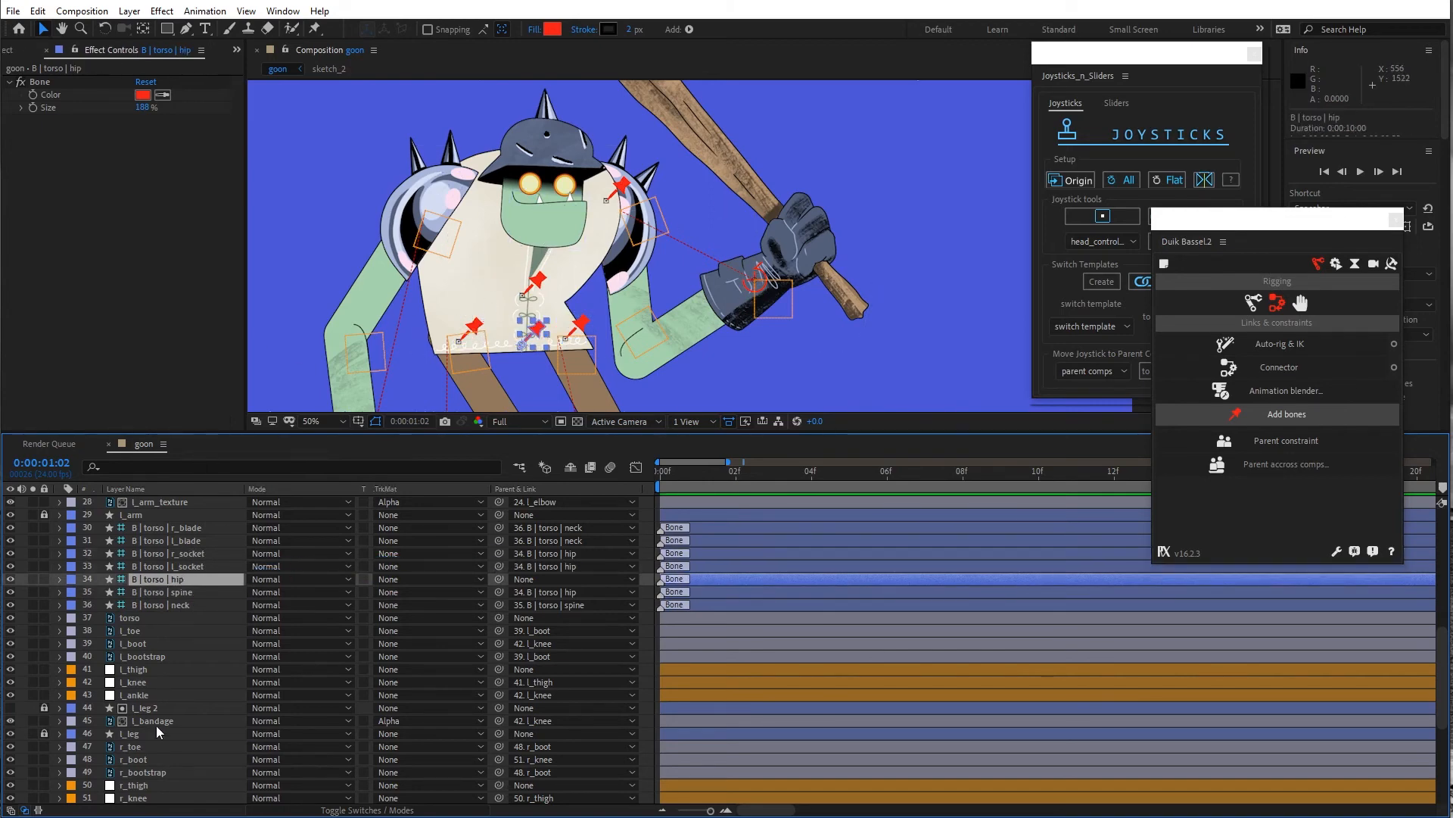
{"action": "scroll", "coordinate": [157, 723], "scroll_direction": "down", "scroll_amount": 5}
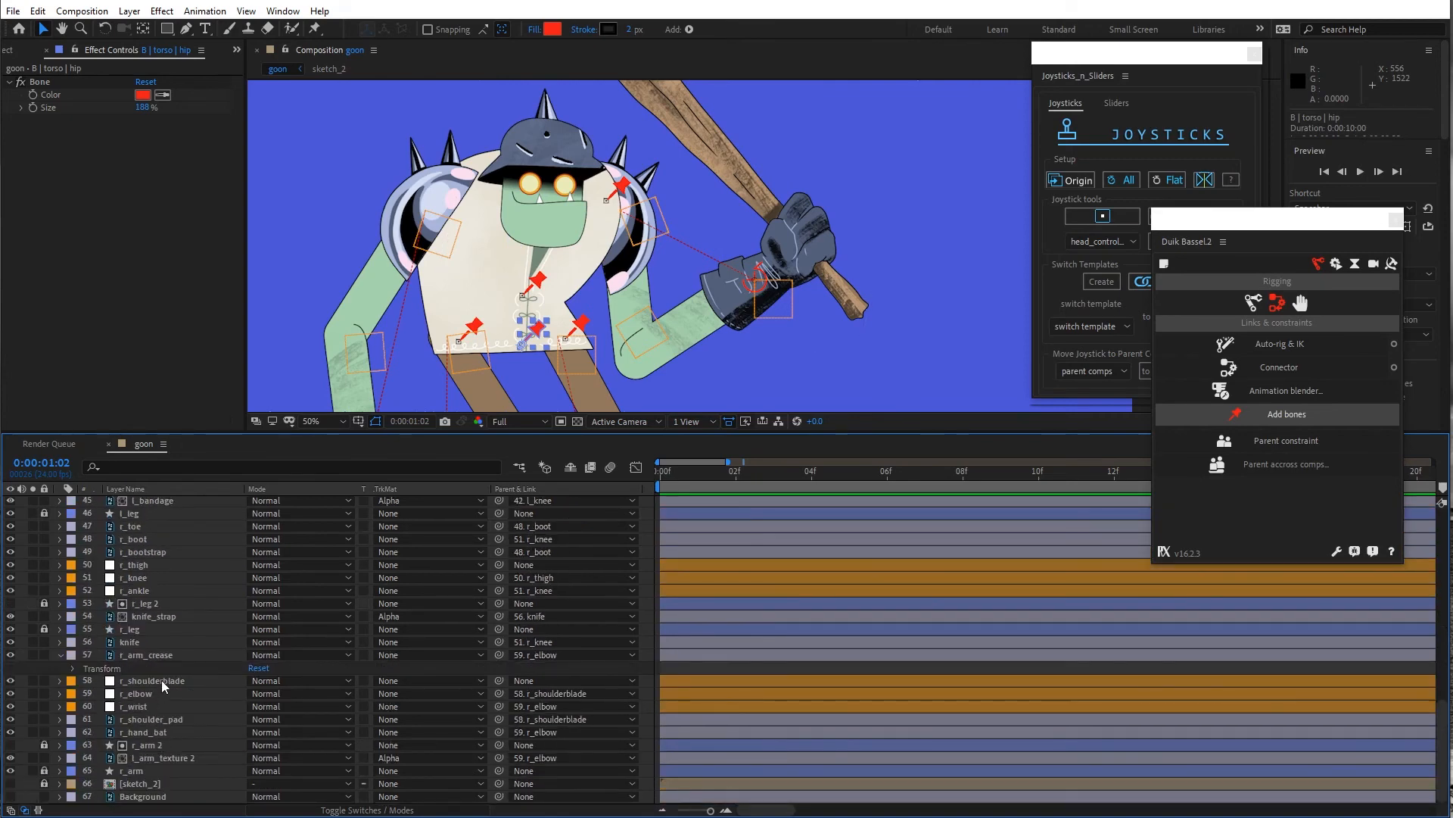
Parent r_shoulderblade to the torso's r_blade bone and r_thigh to the r_socket bone
{"action": "left_click", "coordinate": [161, 680]}
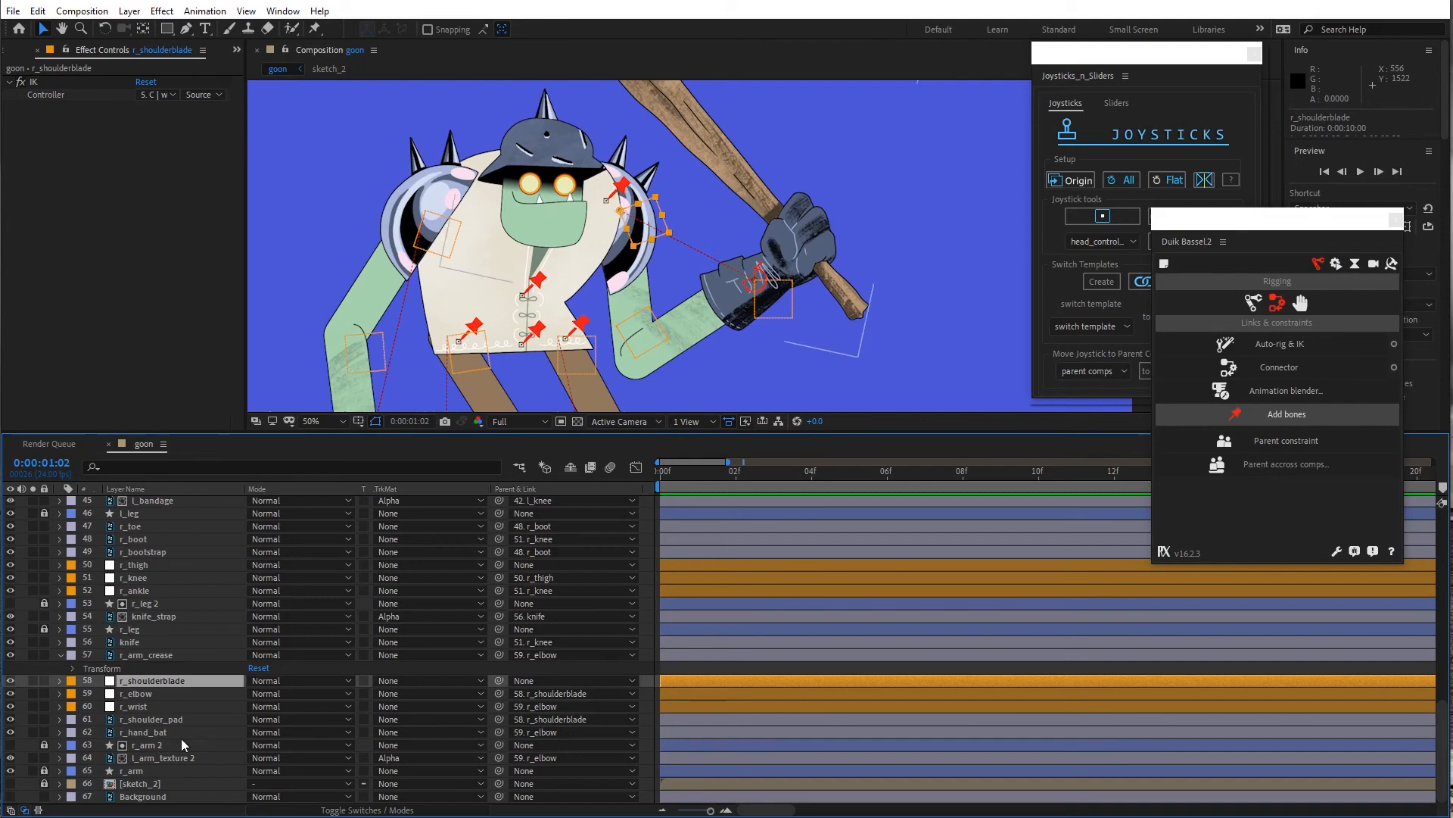
{"action": "left_click", "coordinate": [545, 677]}
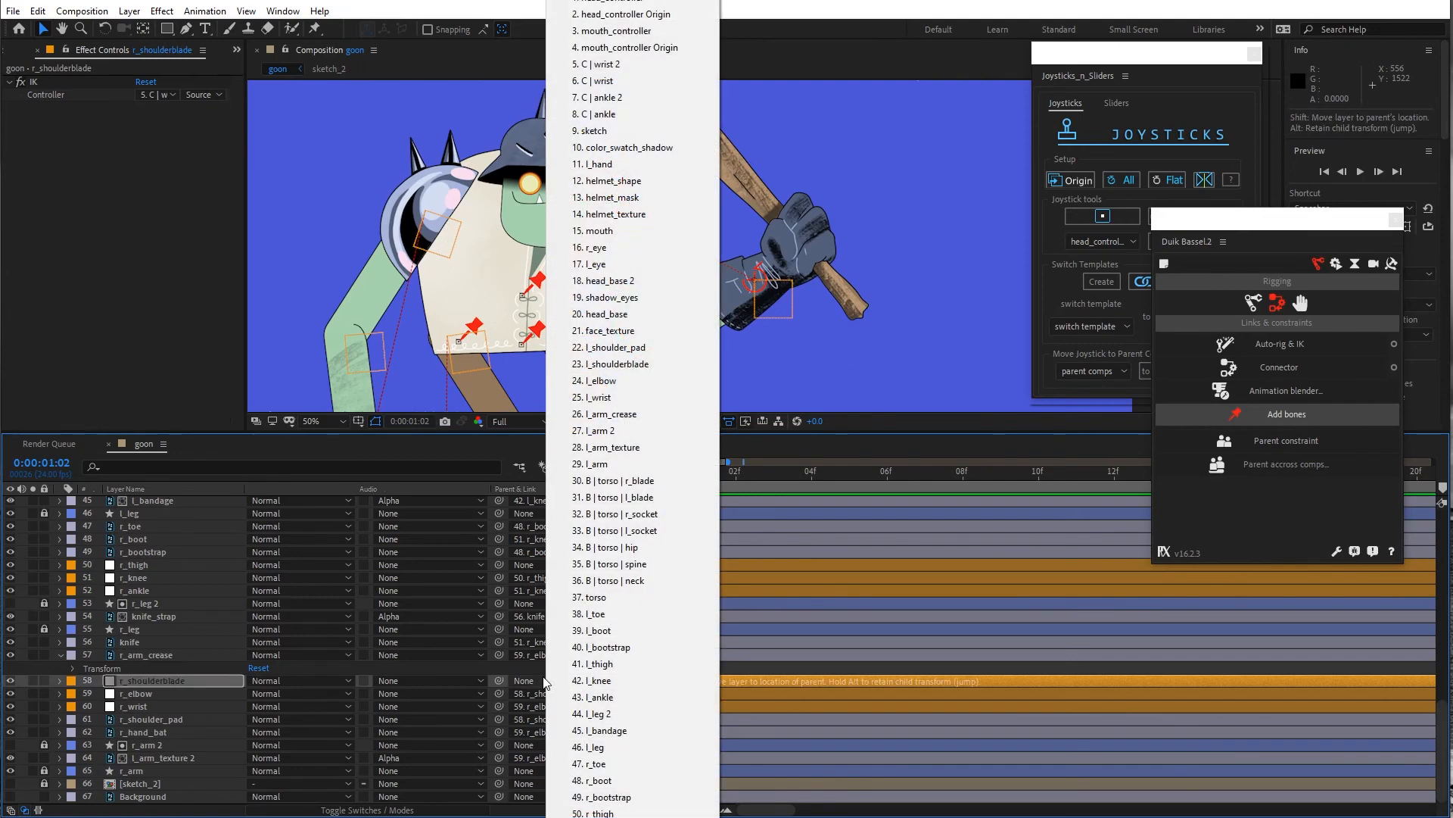
{"action": "left_click", "coordinate": [616, 489]}
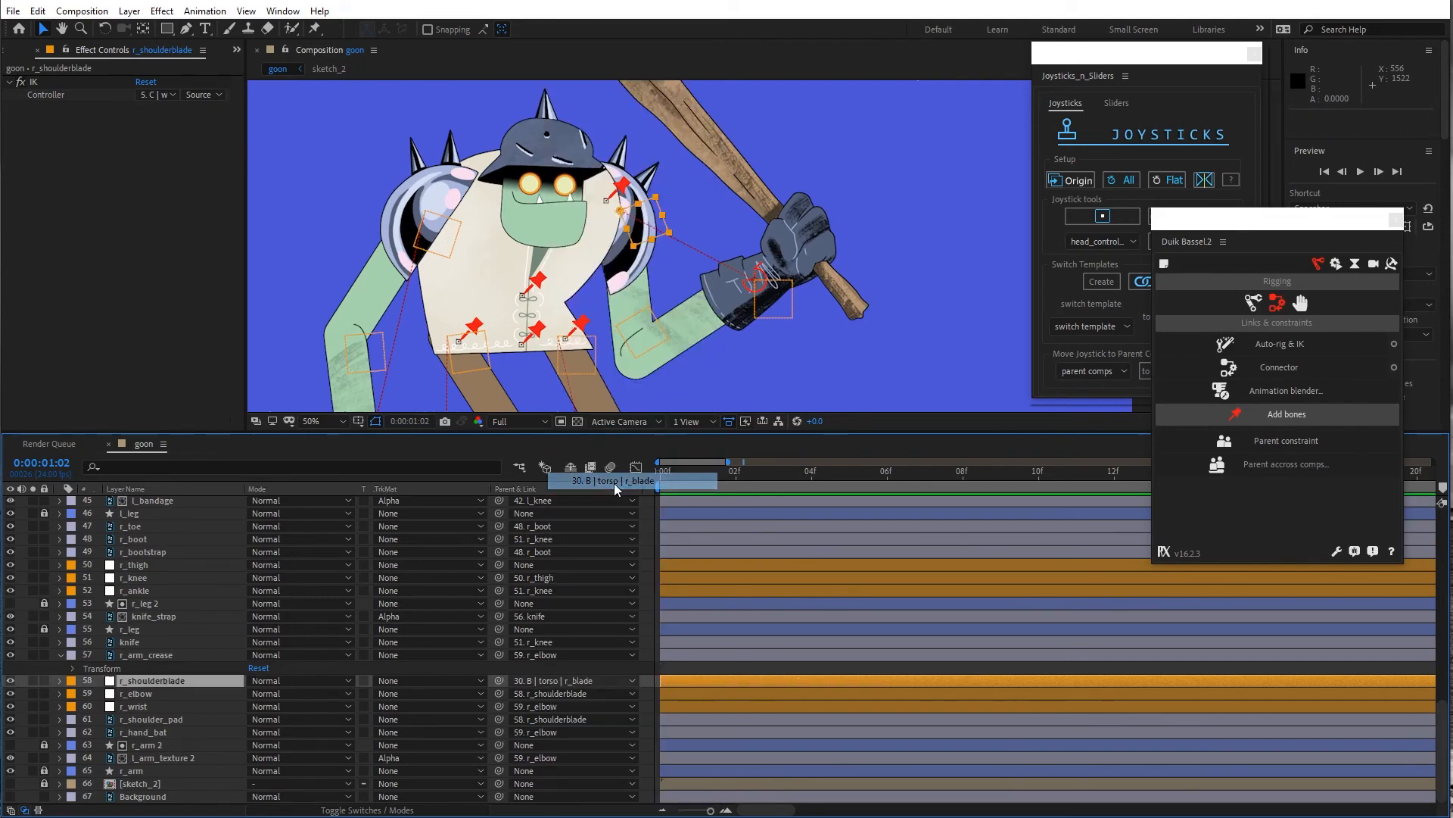
{"action": "left_click", "coordinate": [152, 564]}
{"action": "left_click", "coordinate": [545, 565]}
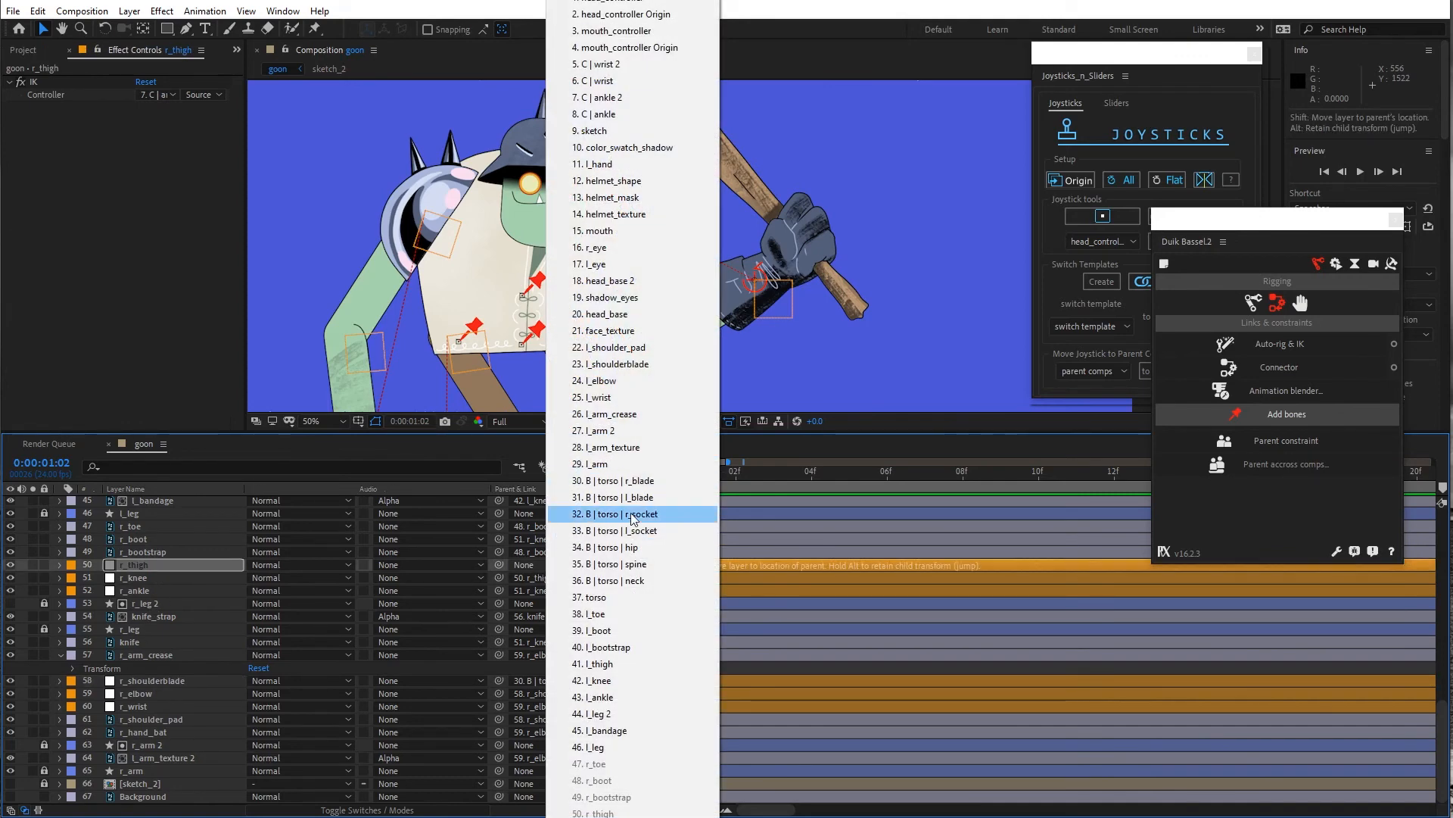
{"action": "left_click", "coordinate": [639, 514]}
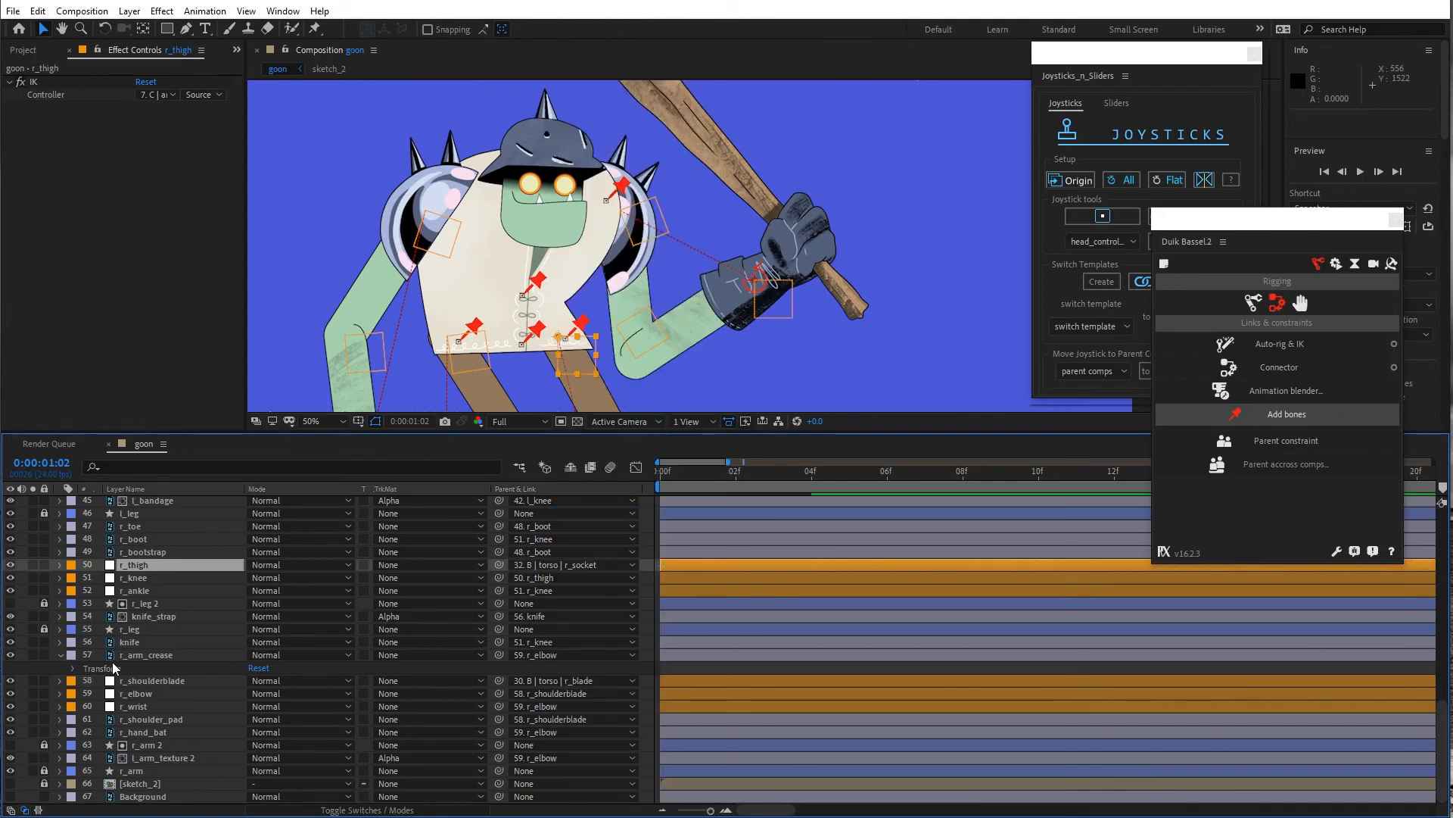
Parent l_thigh to the torso's l_socket bone and l_shoulderblade to the l_blade bone
{"action": "scroll", "coordinate": [114, 667], "scroll_direction": "up", "scroll_amount": 4}
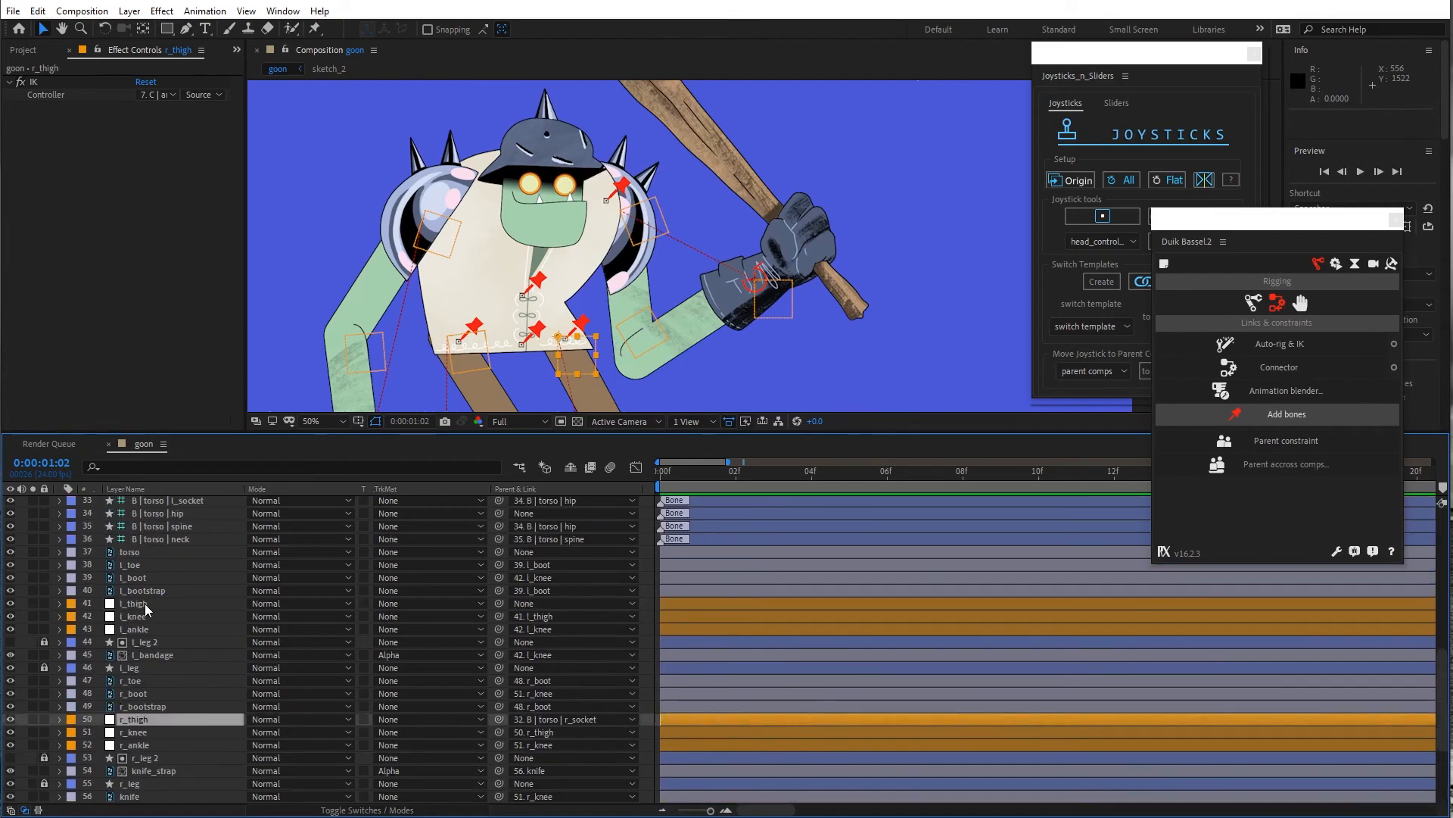
{"action": "left_click", "coordinate": [144, 605]}
{"action": "left_click", "coordinate": [534, 603]}
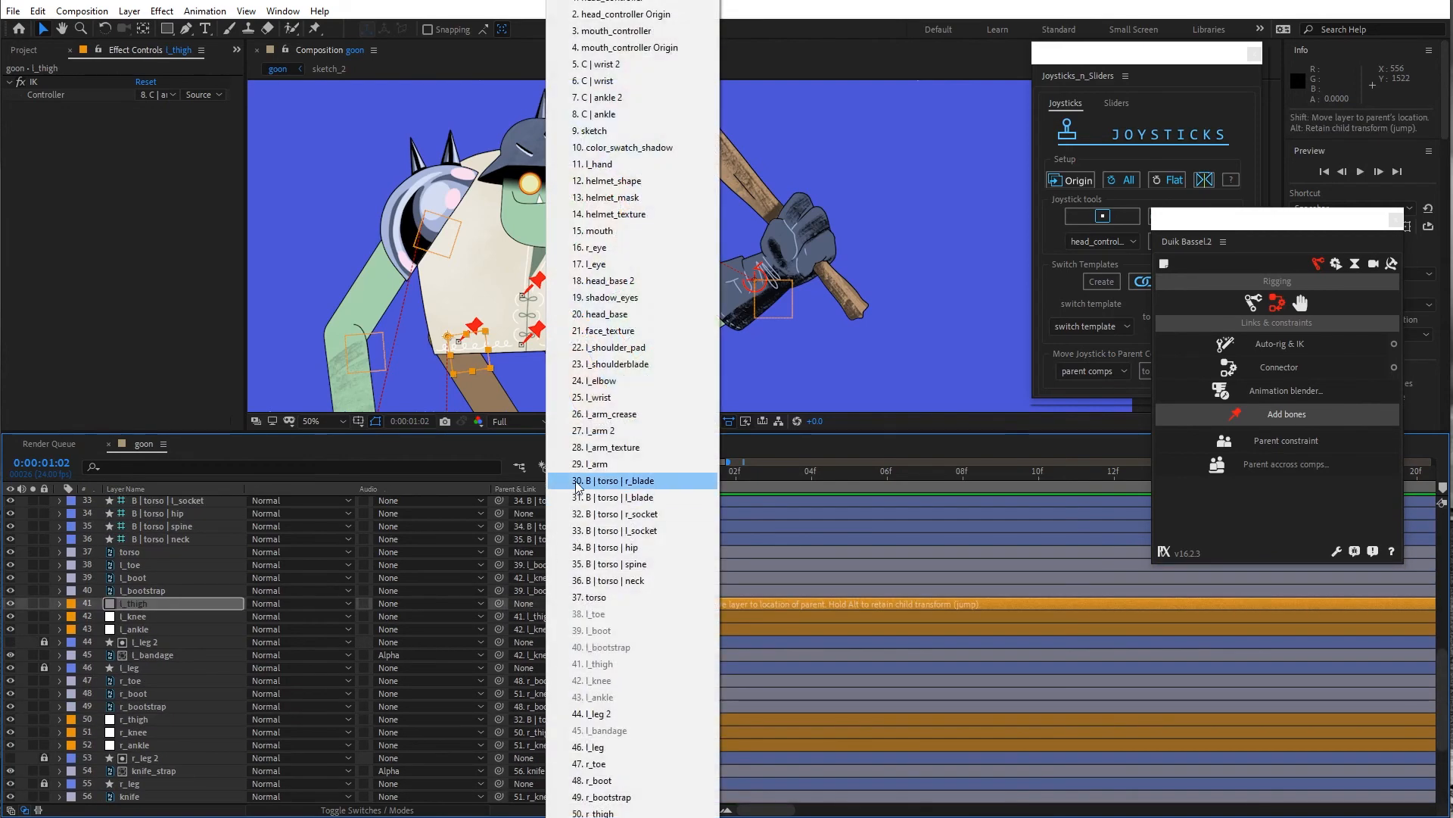
{"action": "left_click", "coordinate": [614, 530]}
{"action": "scroll", "coordinate": [591, 545], "scroll_direction": "up", "scroll_amount": 4}
{"action": "left_click", "coordinate": [165, 529]}
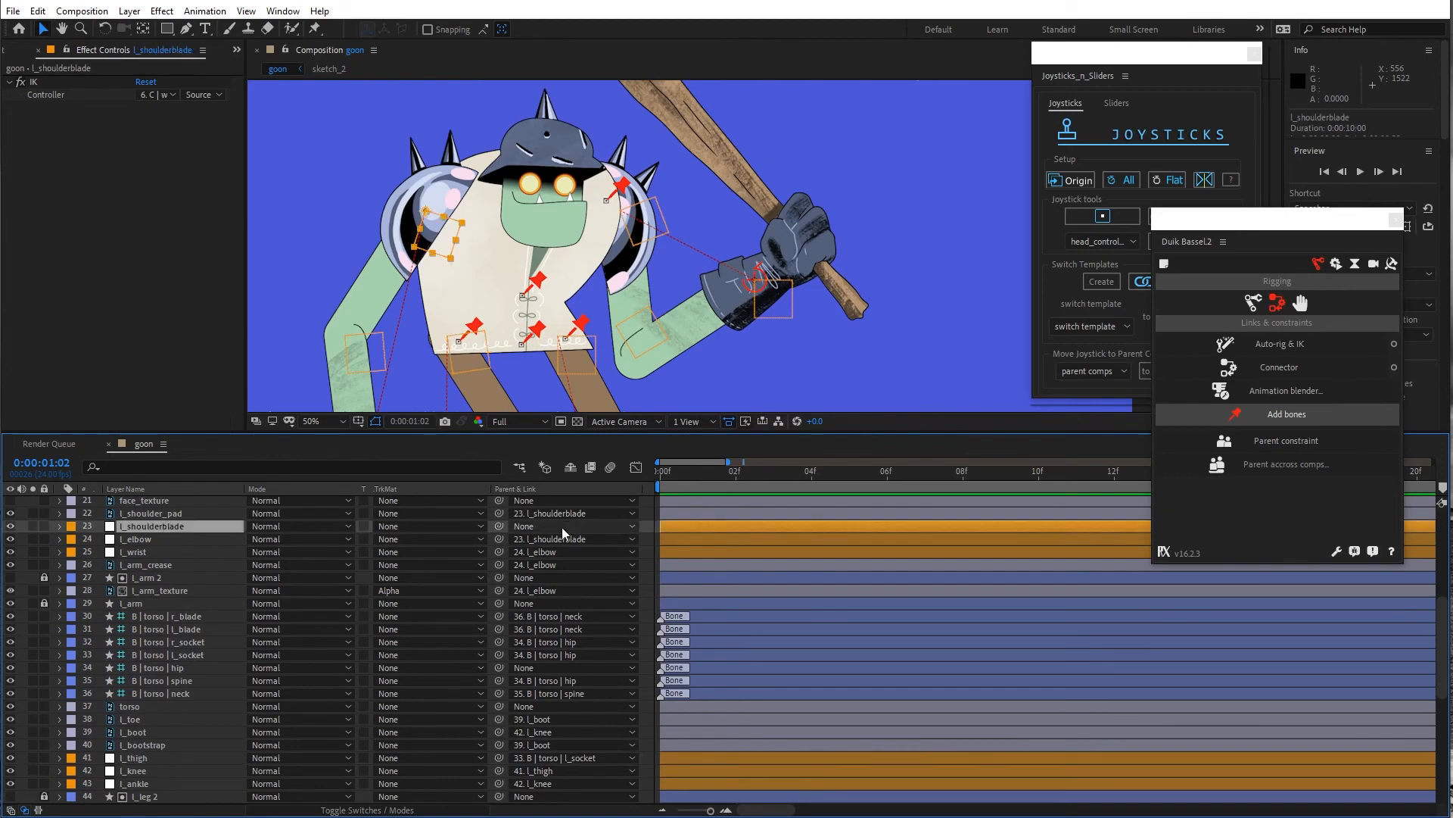
{"action": "left_click", "coordinate": [563, 534]}
{"action": "left_click", "coordinate": [605, 480]}
Test the attached arms and legs by moving the hip bone to about 1242, 1336, and undo the move
{"action": "left_click", "coordinate": [538, 333]}
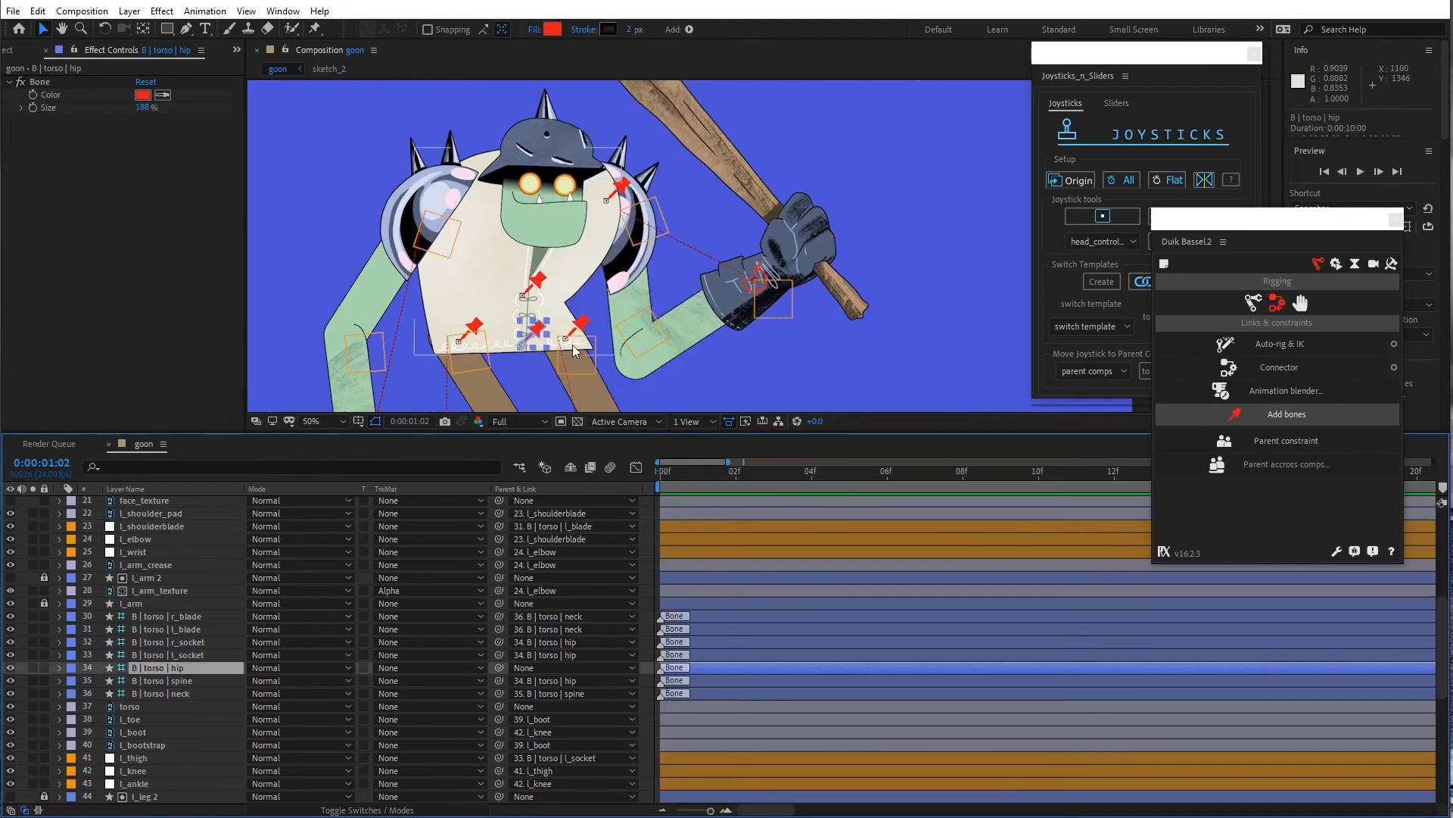
{"action": "mouse_move", "coordinate": [526, 350]}
{"action": "left_mouse_down"}
{"action": "mouse_move", "coordinate": [554, 349]}
{"action": "mouse_move", "coordinate": [528, 379]}
{"action": "mouse_move", "coordinate": [512, 333]}
{"action": "left_mouse_up"}
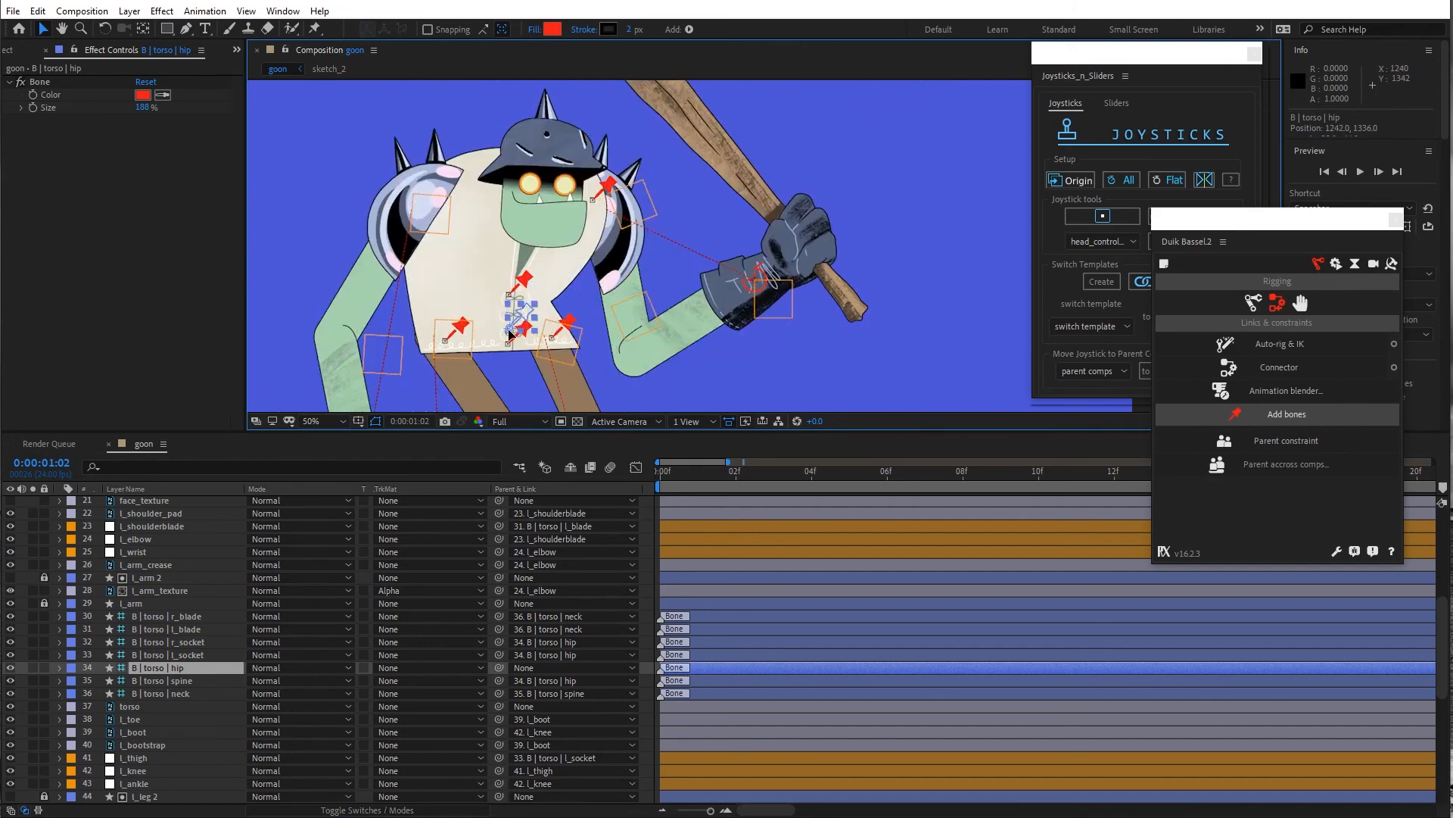
{"action": "key", "text": "ctrl+z"}
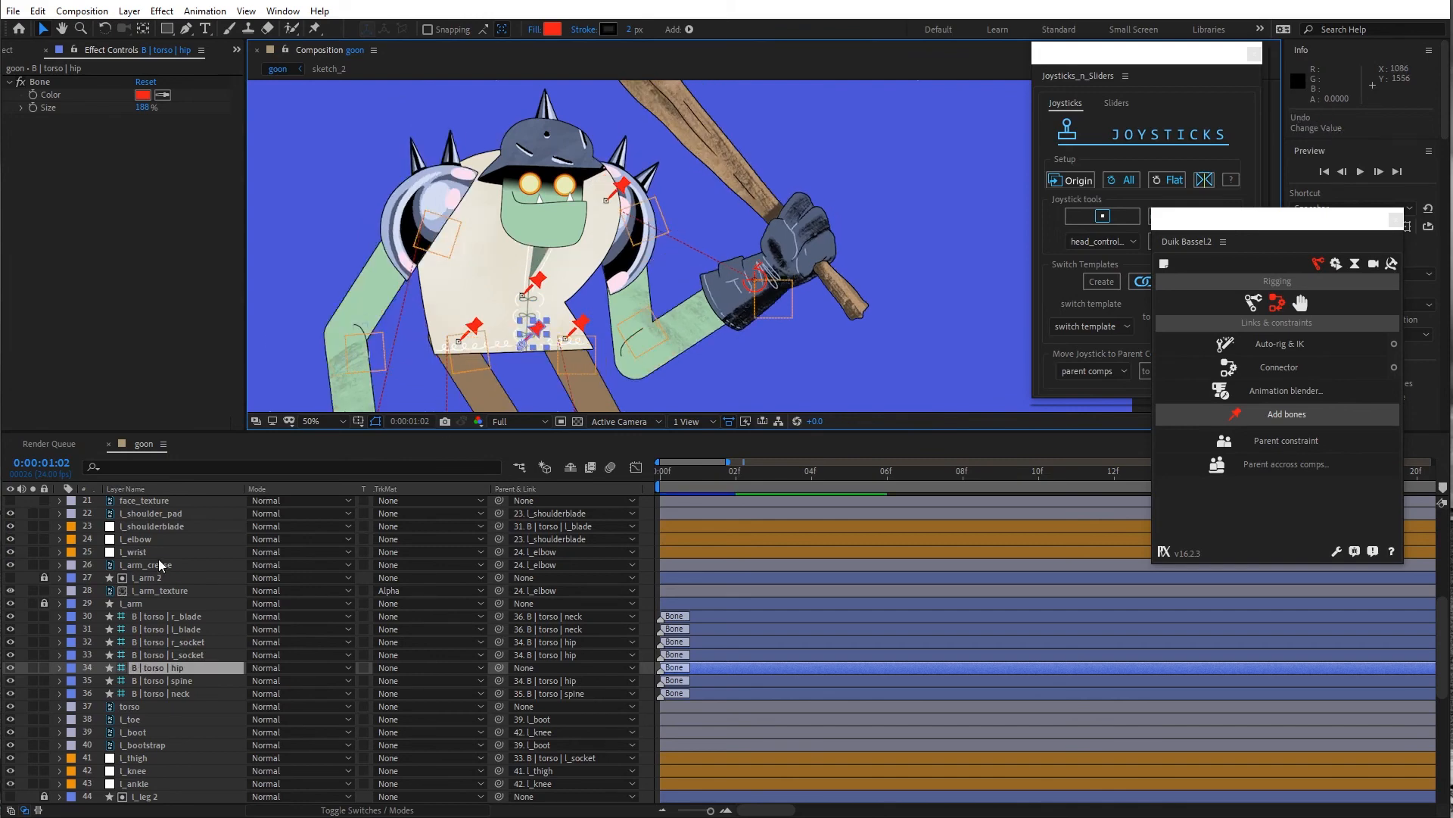
Parent the head_base layer to the torso's neck bone
{"action": "scroll", "coordinate": [148, 731], "scroll_direction": "up", "scroll_amount": 3}
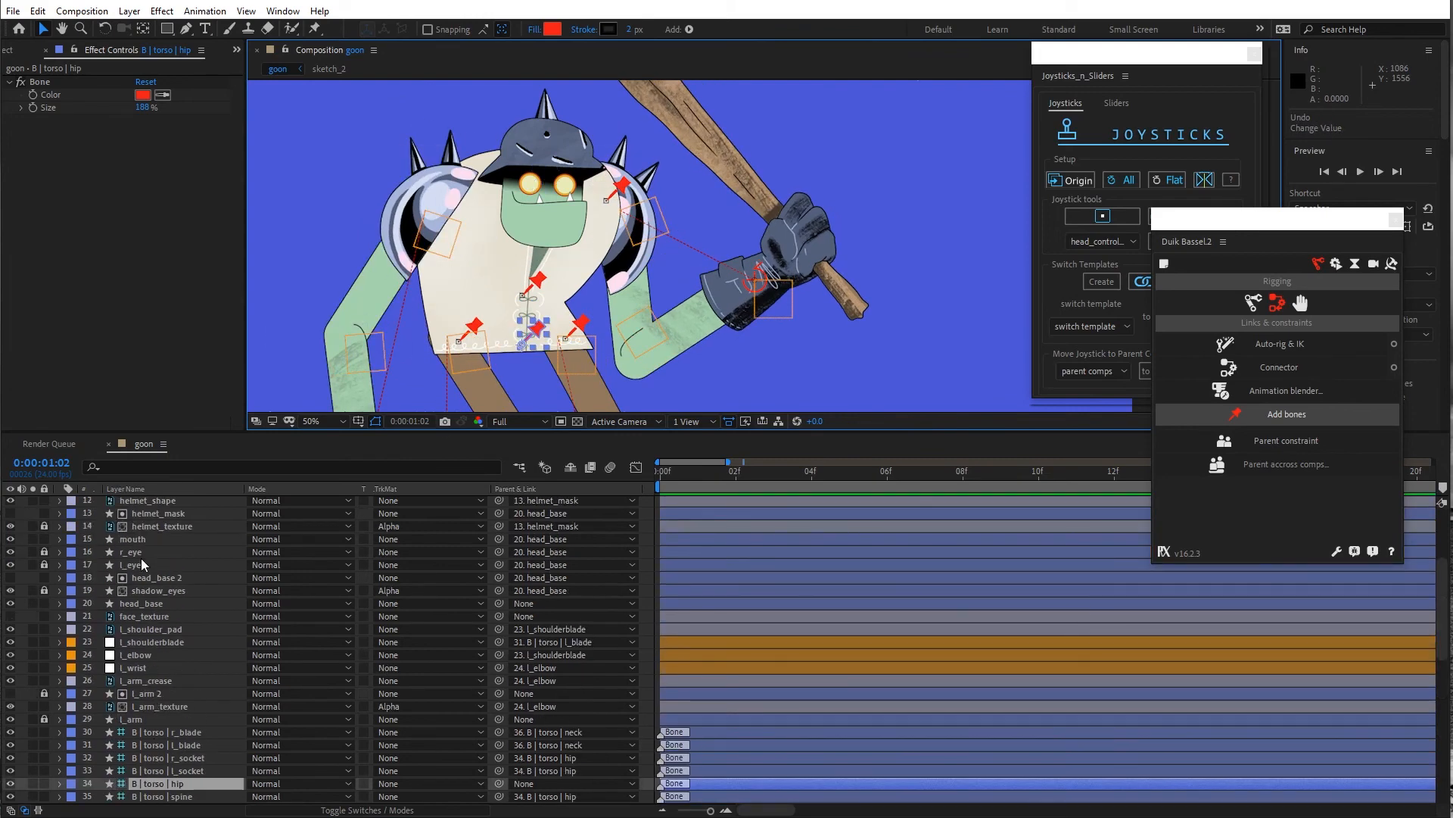
{"action": "left_click", "coordinate": [136, 605]}
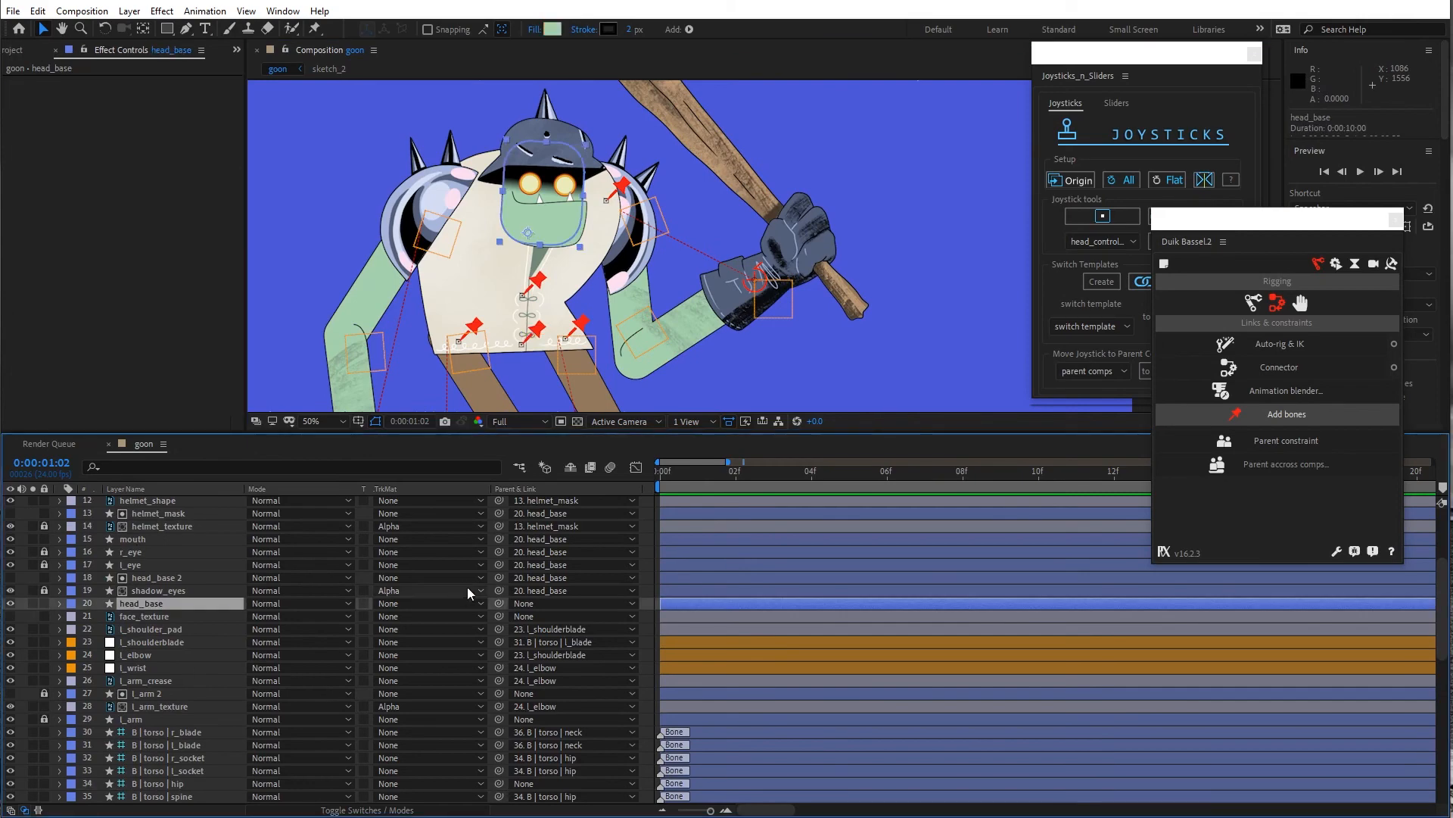
{"action": "left_click", "coordinate": [526, 604]}
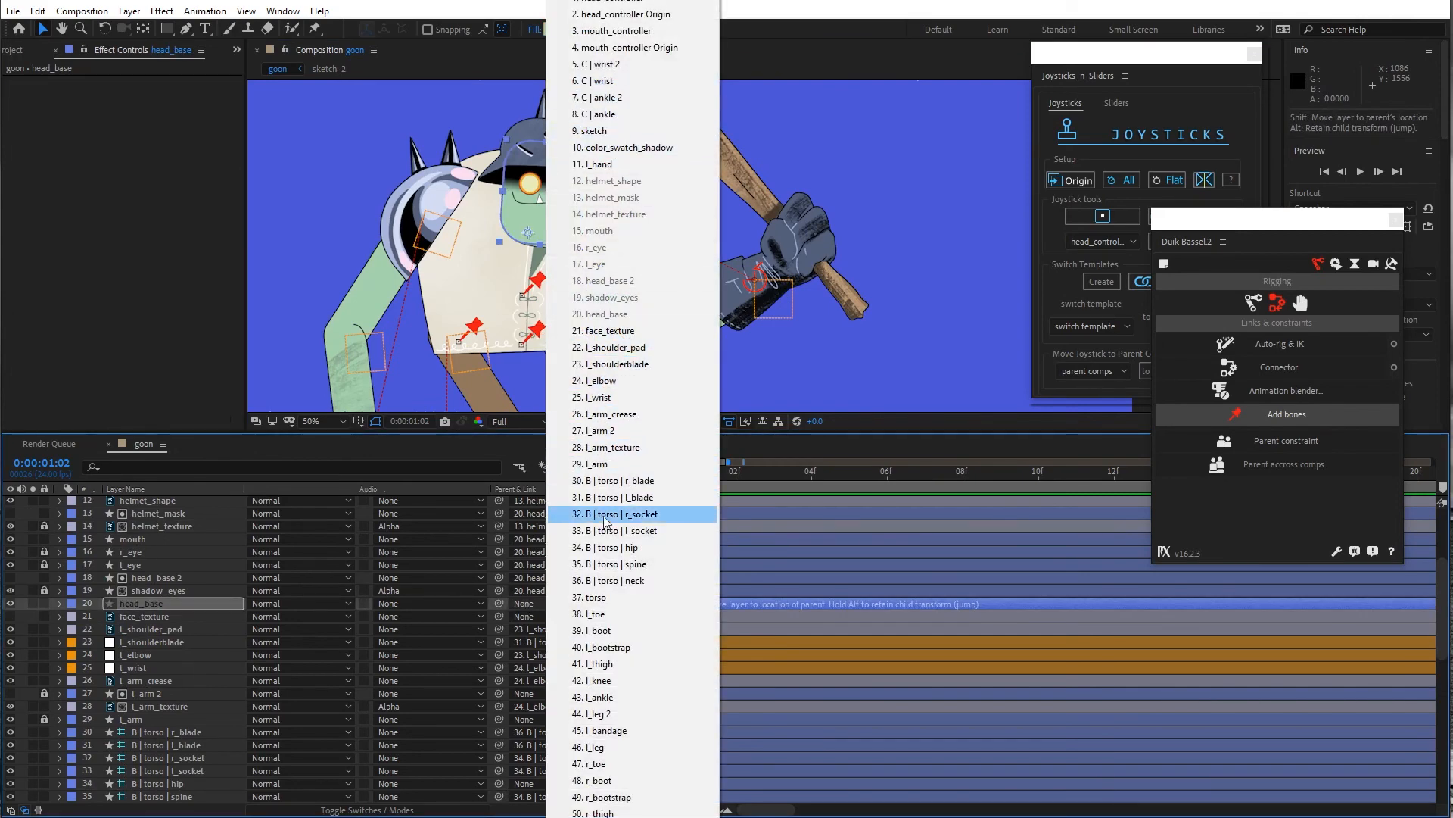
{"action": "left_click", "coordinate": [614, 581]}
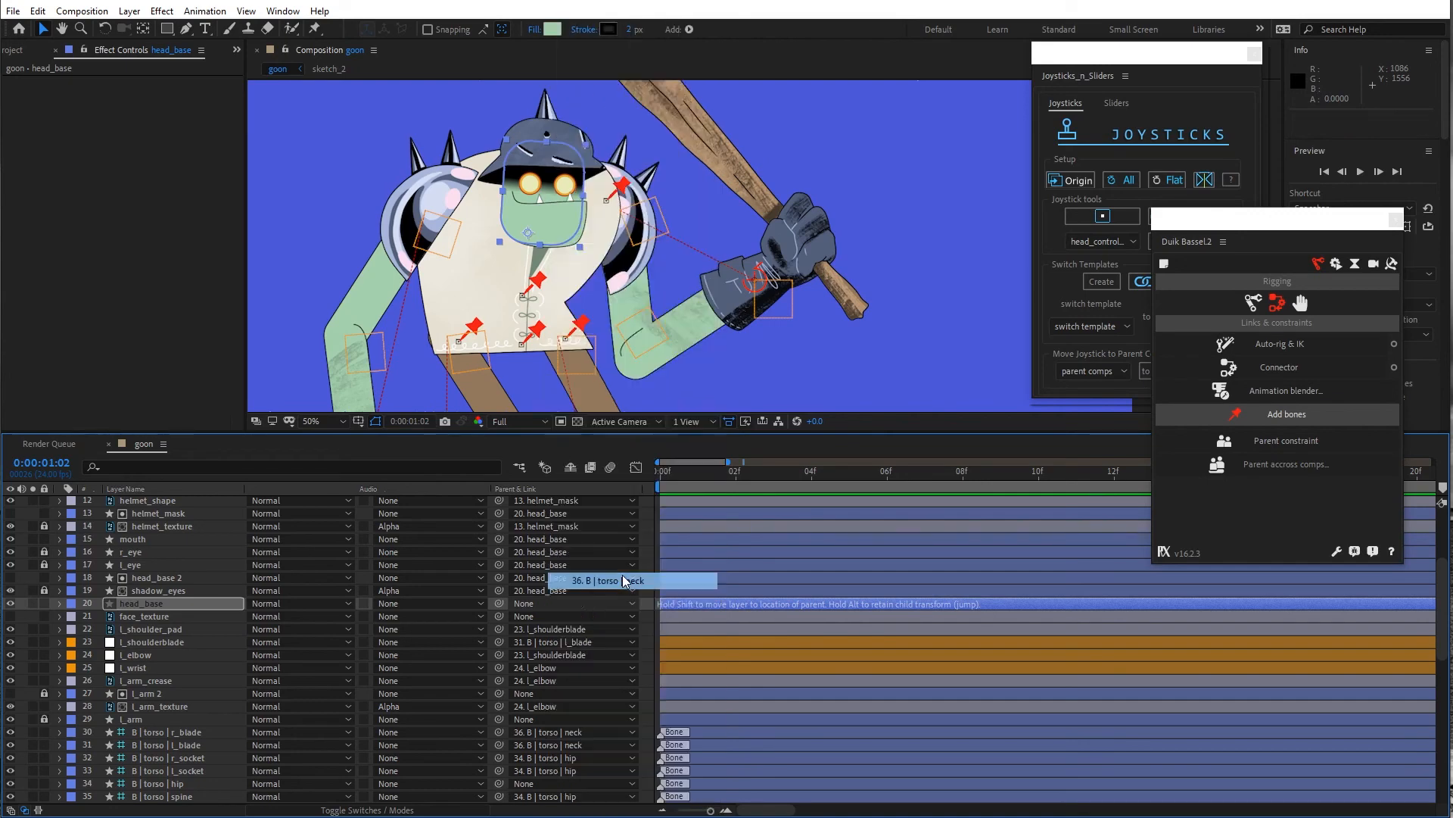
Test the whole body with the head attached by moving the hip bone to about 1258, 1344, and undo the move
{"action": "scroll", "coordinate": [540, 332], "scroll_direction": "down", "scroll_amount": 2}
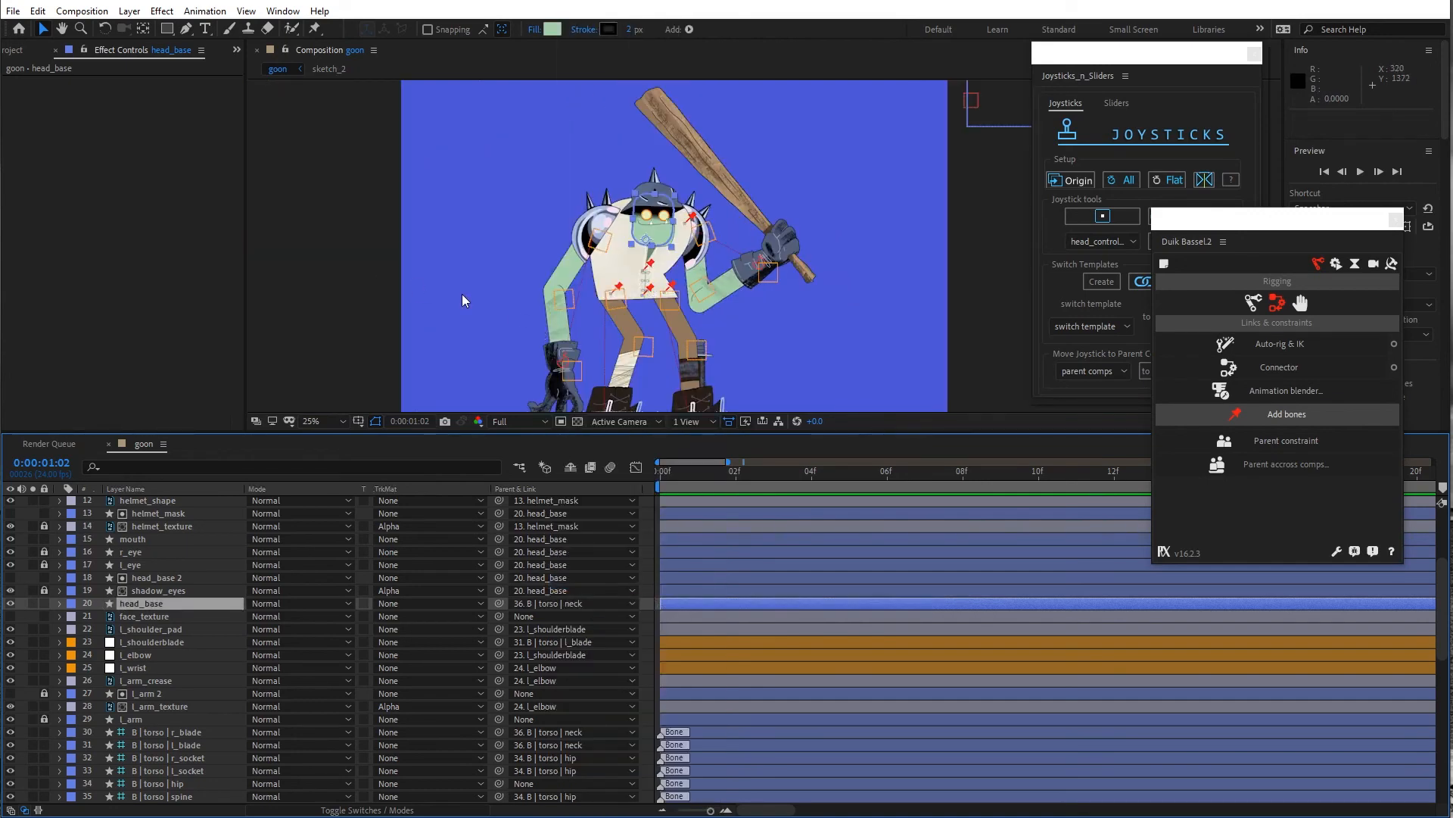
{"action": "left_click_drag", "start_coordinate": [462, 295], "coordinate": [421, 239]}
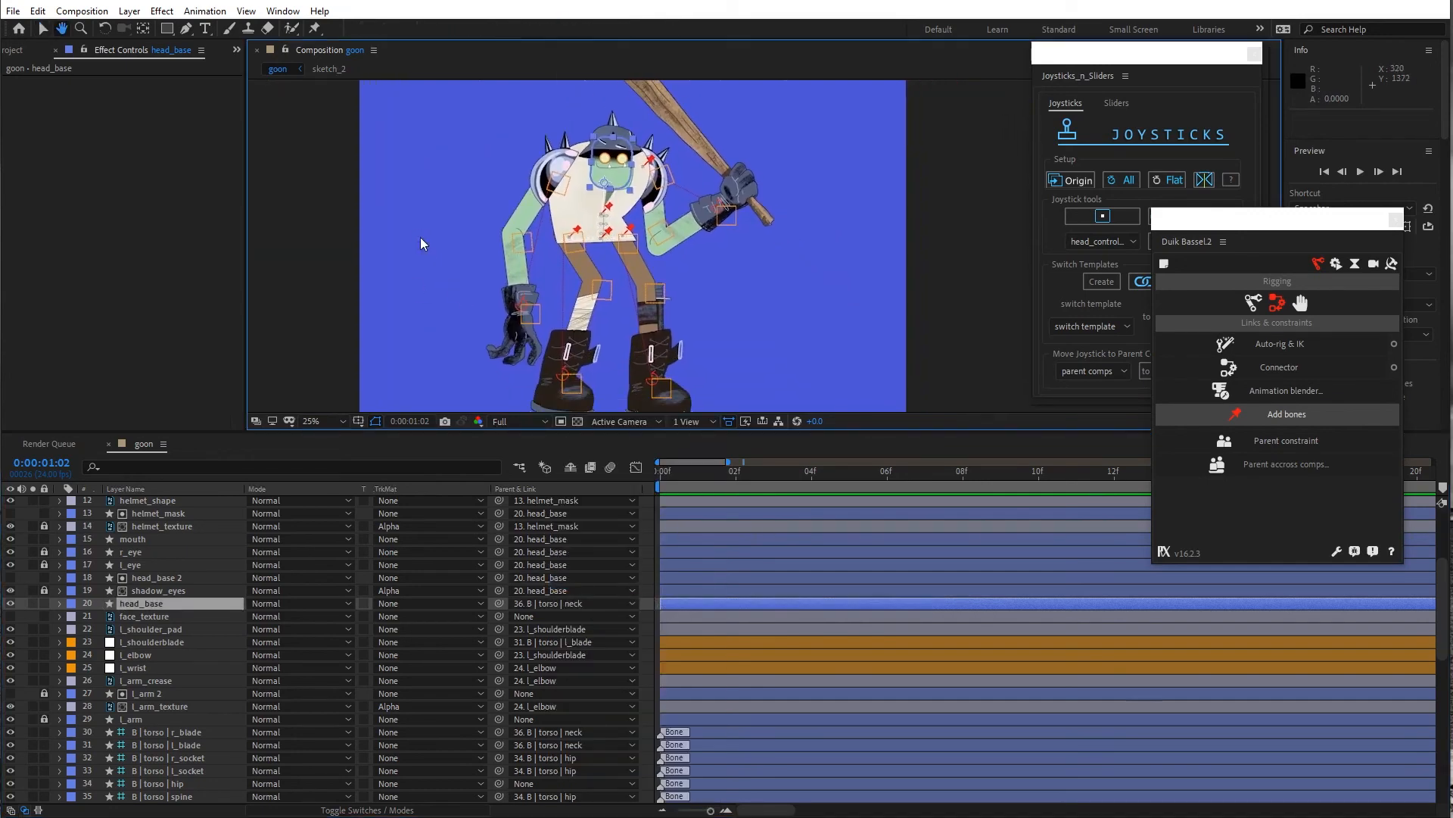
{"action": "left_click", "coordinate": [785, 271]}
{"action": "left_click", "coordinate": [605, 238]}
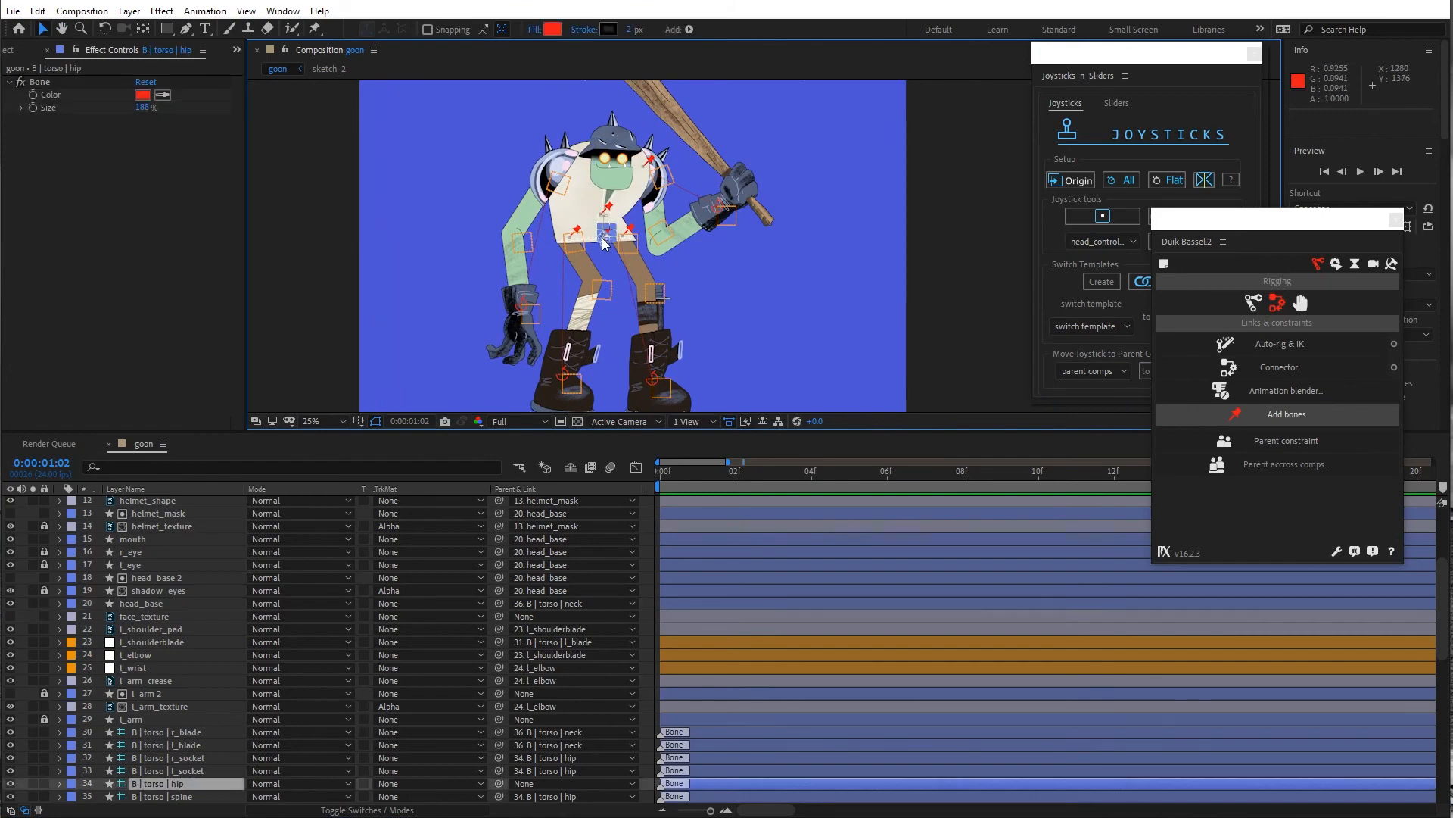
{"action": "mouse_move", "coordinate": [603, 237]}
{"action": "left_mouse_down"}
{"action": "mouse_move", "coordinate": [622, 235]}
{"action": "mouse_move", "coordinate": [624, 270]}
{"action": "mouse_move", "coordinate": [585, 246]}
{"action": "mouse_move", "coordinate": [614, 229]}
{"action": "mouse_move", "coordinate": [613, 251]}
{"action": "mouse_move", "coordinate": [602, 236]}
{"action": "left_mouse_up"}
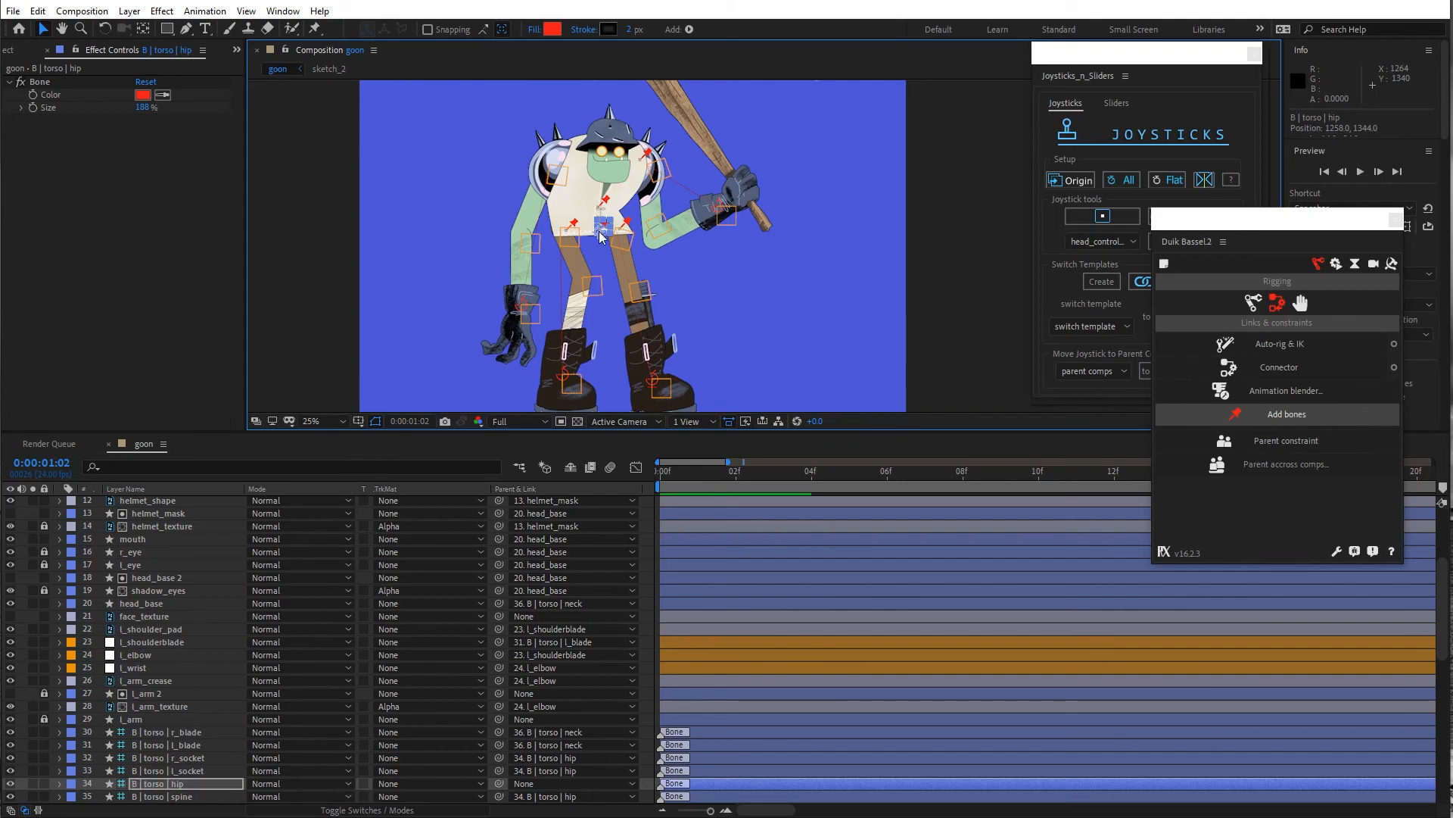
{"action": "scroll", "coordinate": [598, 242], "scroll_direction": "up", "scroll_amount": 2}
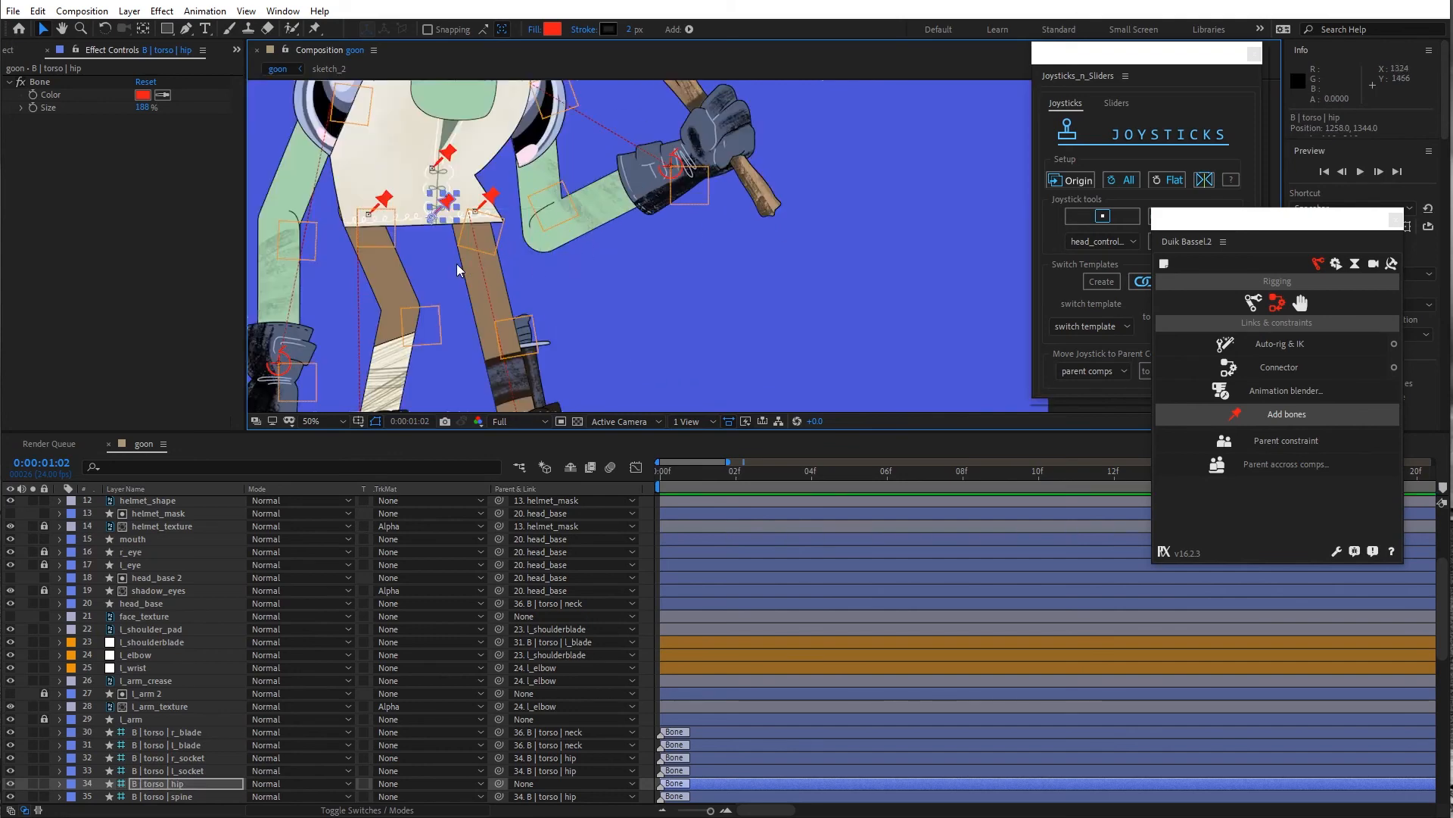
{"action": "key", "text": "ctrl+z"}
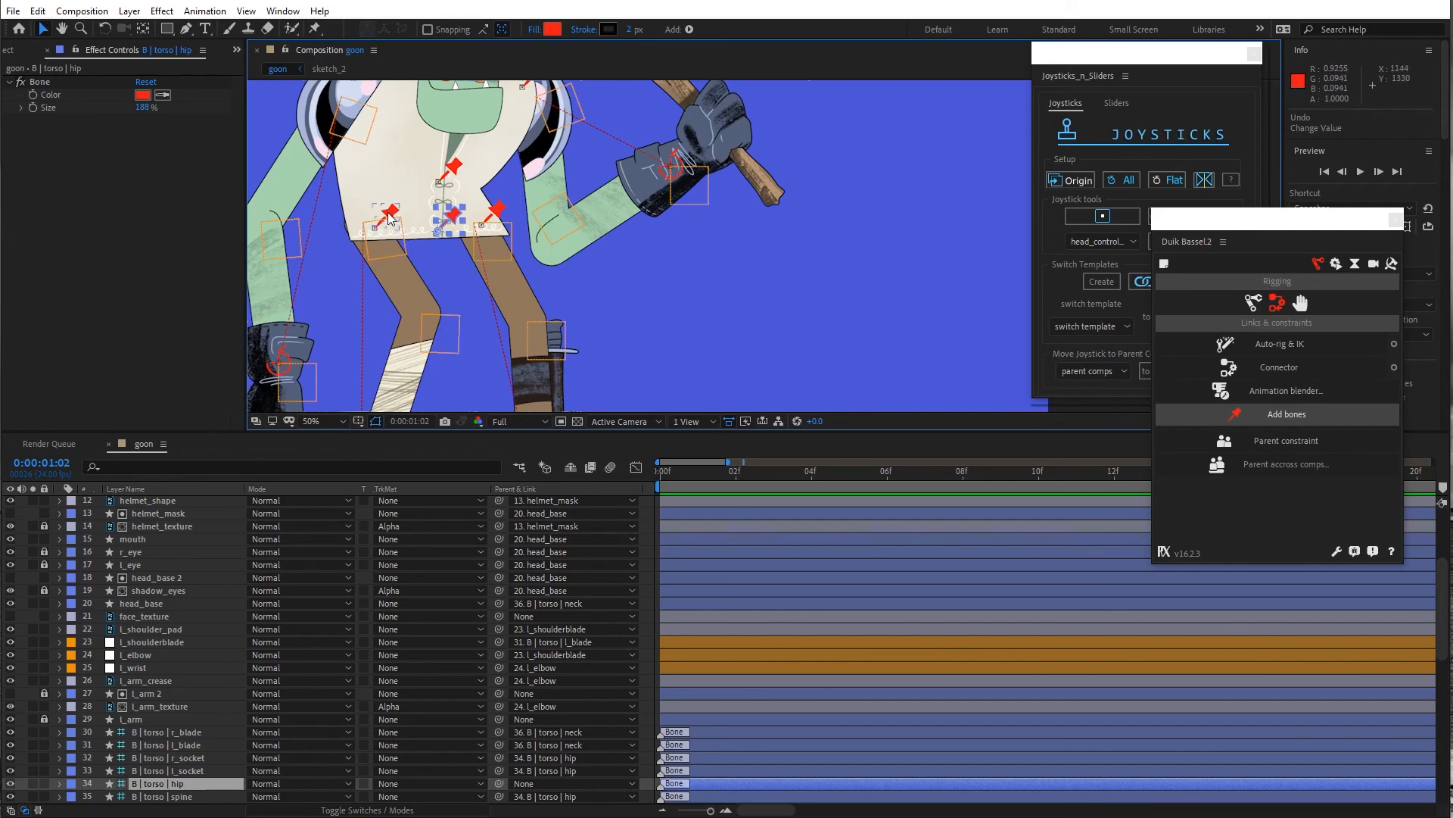
Nudge the l_thigh layer to position -10.0, -14.5 near the l_socket pin and select the r_thigh layer
{"action": "left_click", "coordinate": [384, 252]}
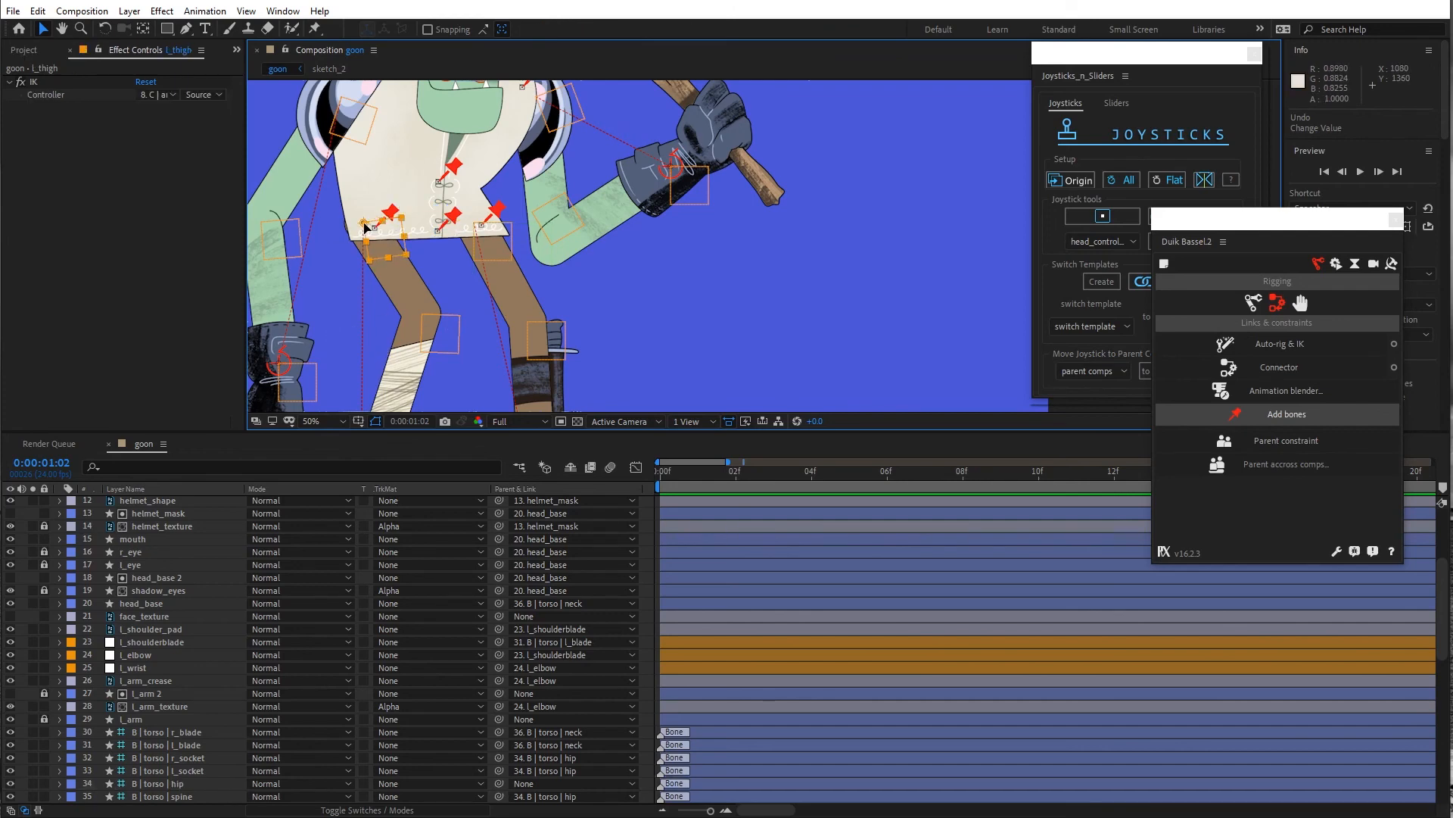
{"action": "left_click_drag", "start_coordinate": [364, 227], "coordinate": [372, 227]}
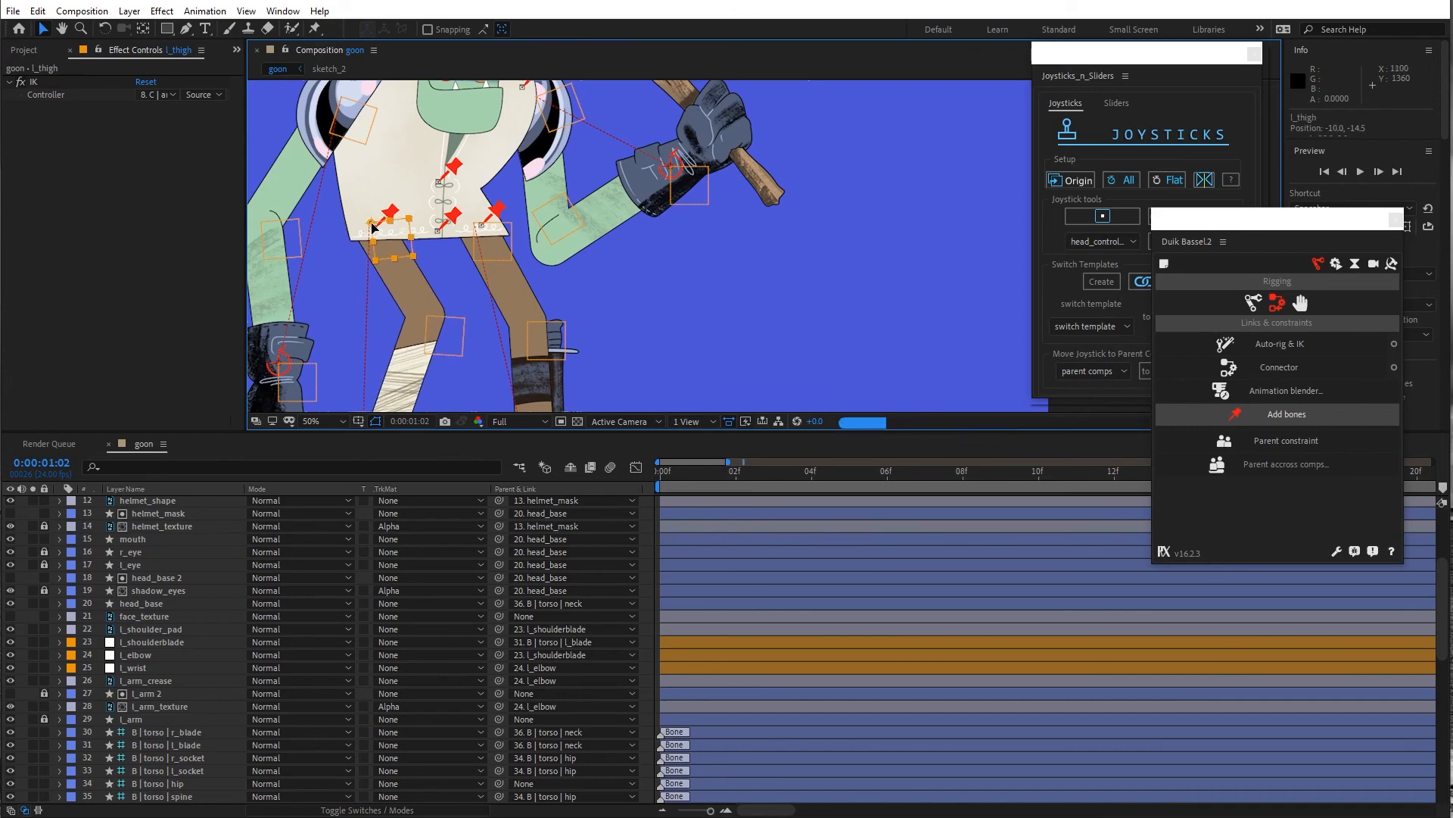
{"action": "left_click", "coordinate": [483, 229]}
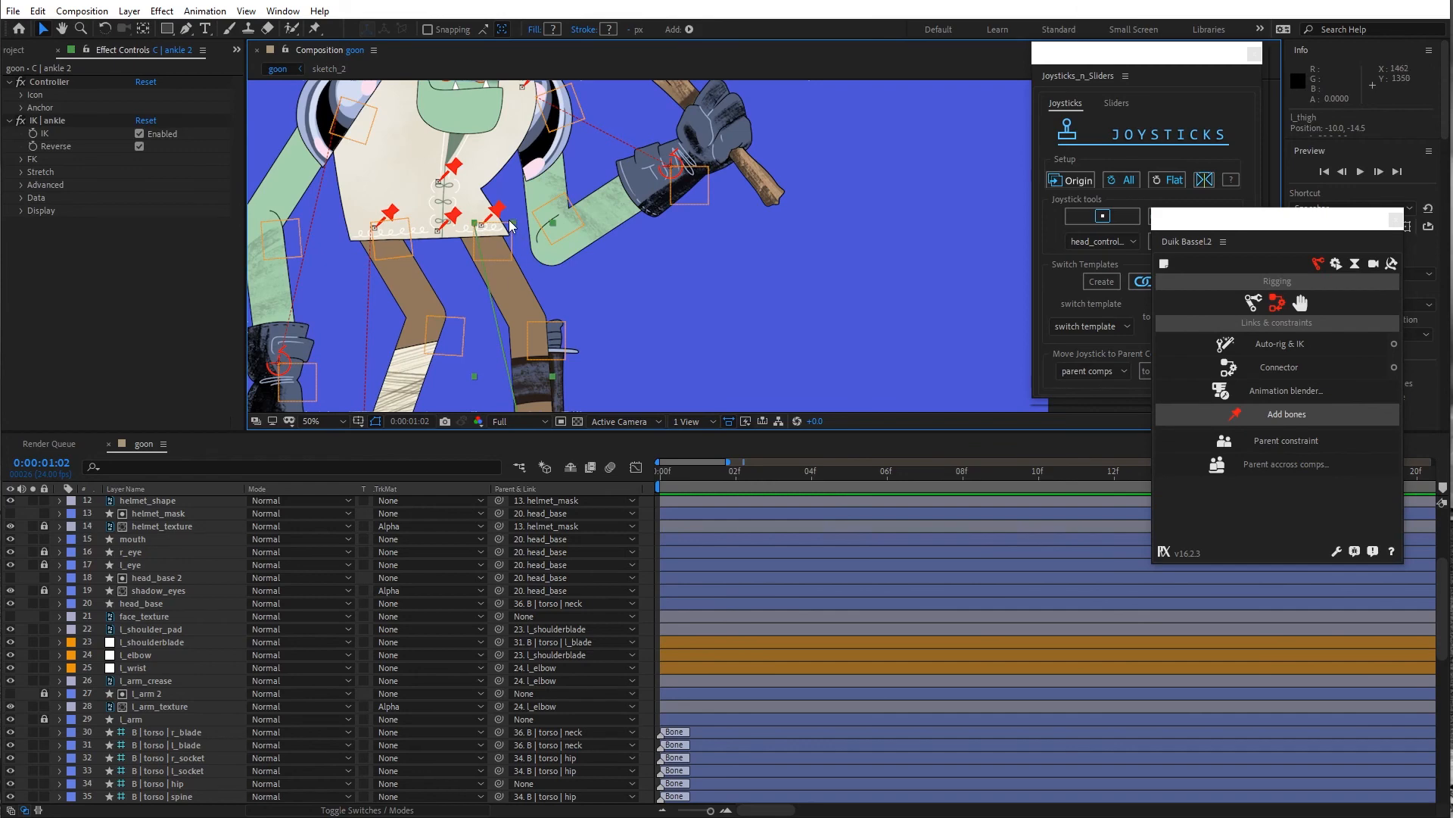
{"action": "left_click", "coordinate": [580, 281]}
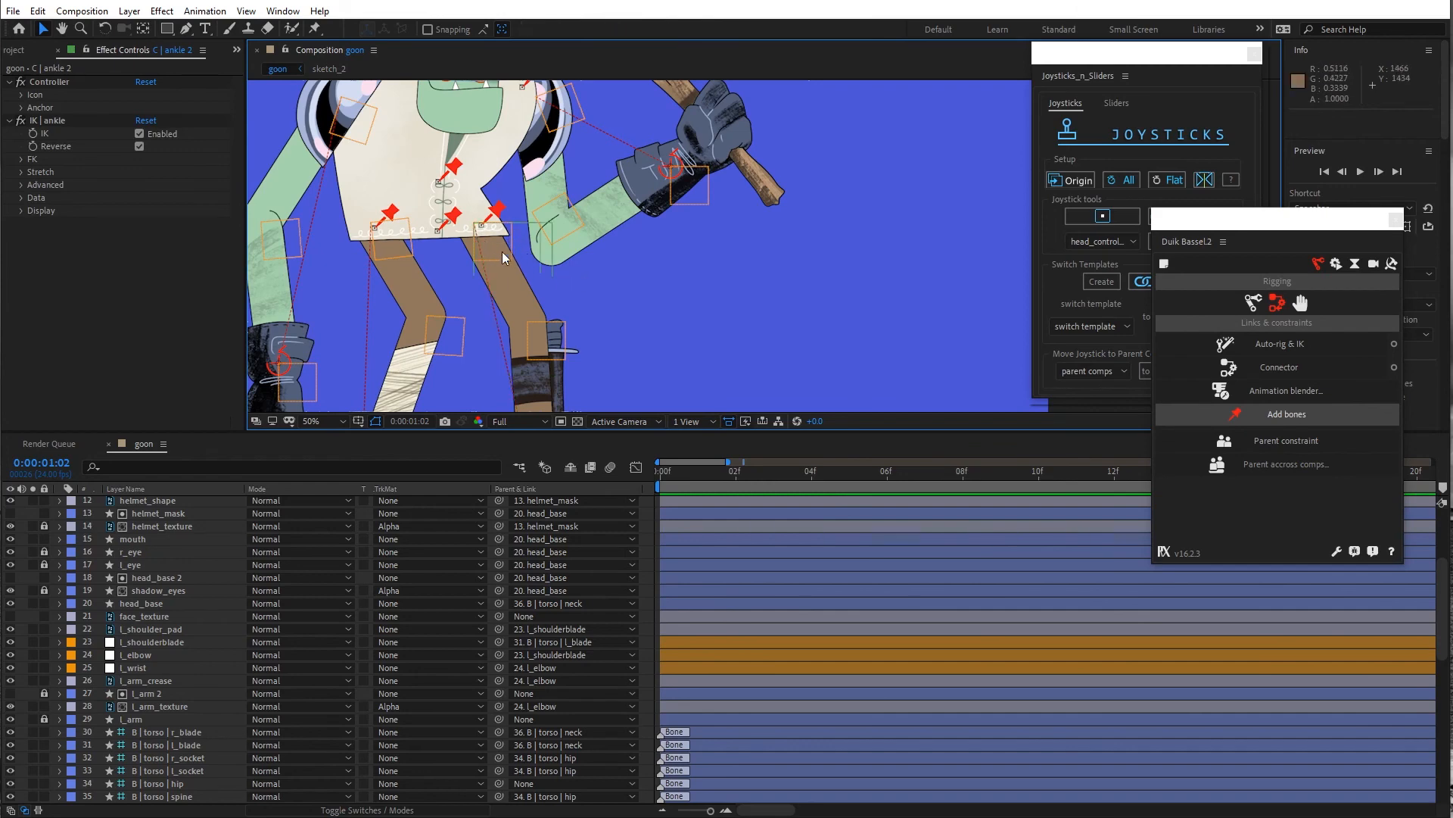
{"action": "left_click", "coordinate": [481, 261]}
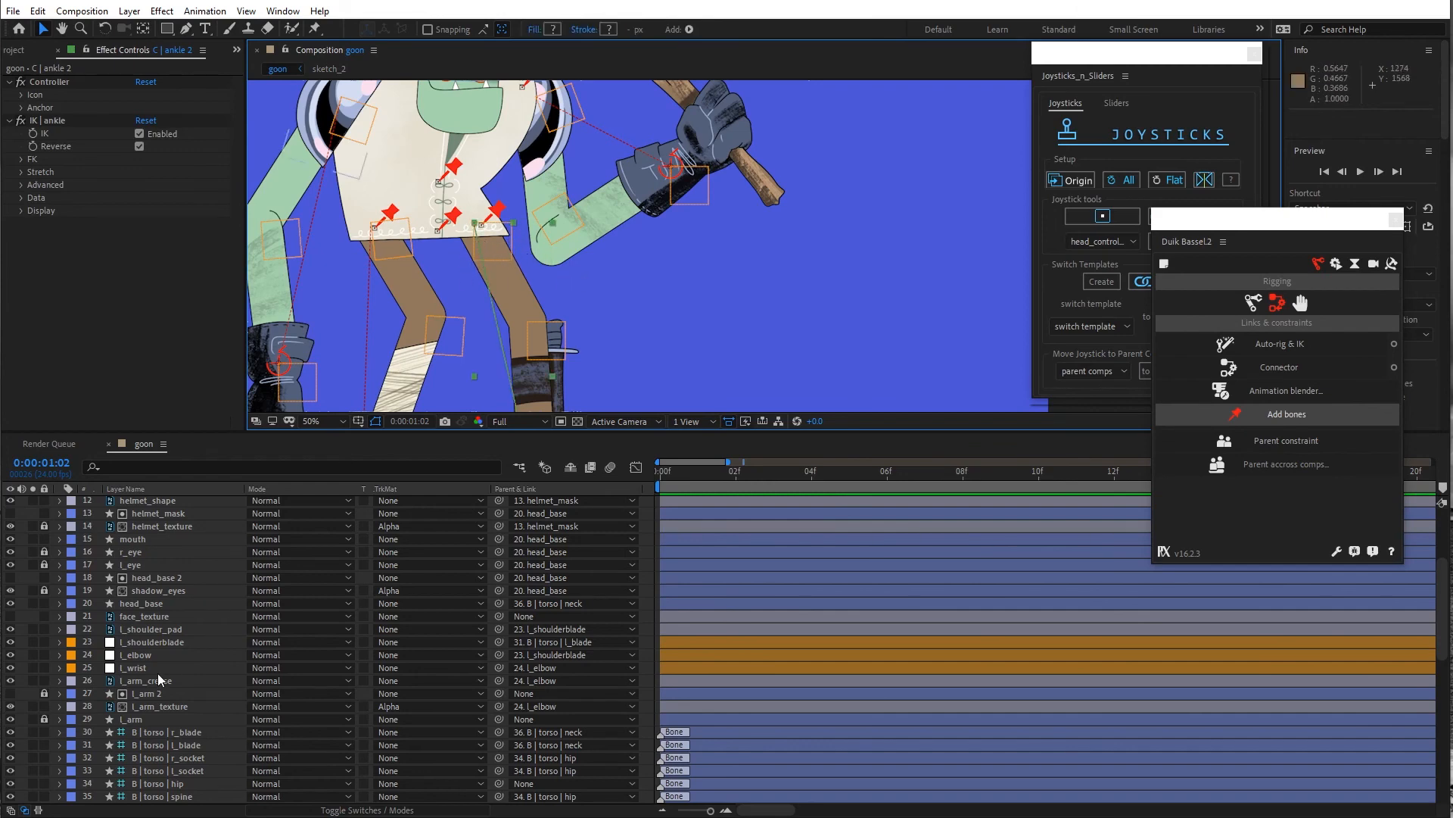
{"action": "scroll", "coordinate": [149, 641], "scroll_direction": "down", "scroll_amount": 8}
{"action": "scroll", "coordinate": [149, 642], "scroll_direction": "down", "scroll_amount": 3}
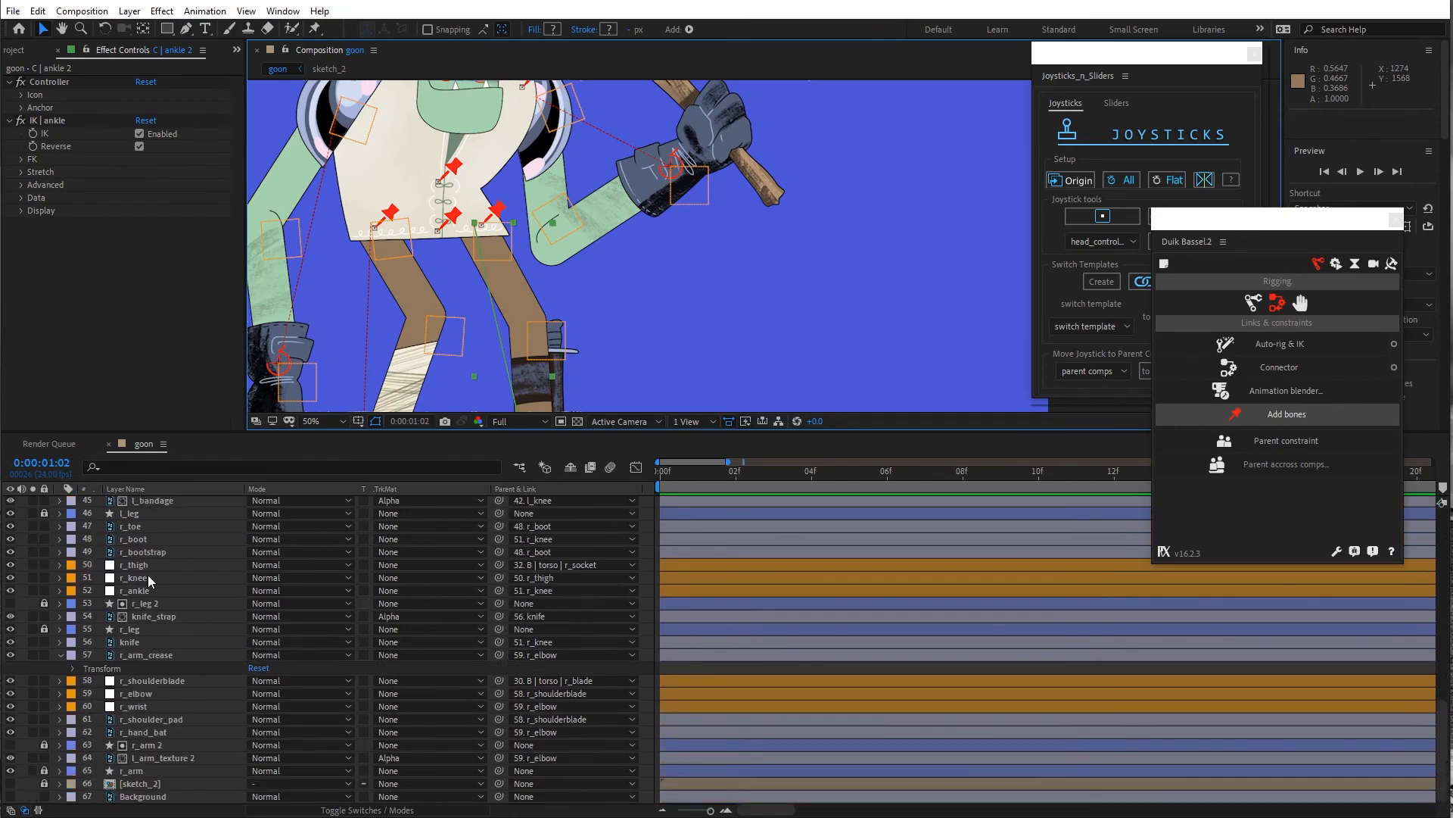
{"action": "left_click", "coordinate": [144, 564]}
Check the leg joints at the torso's lower edge by moving the hip bone to about 1262, 1390, and undo the move
{"action": "left_click_drag", "start_coordinate": [505, 229], "coordinate": [439, 222]}
{"action": "key", "text": "ctrl+z"}
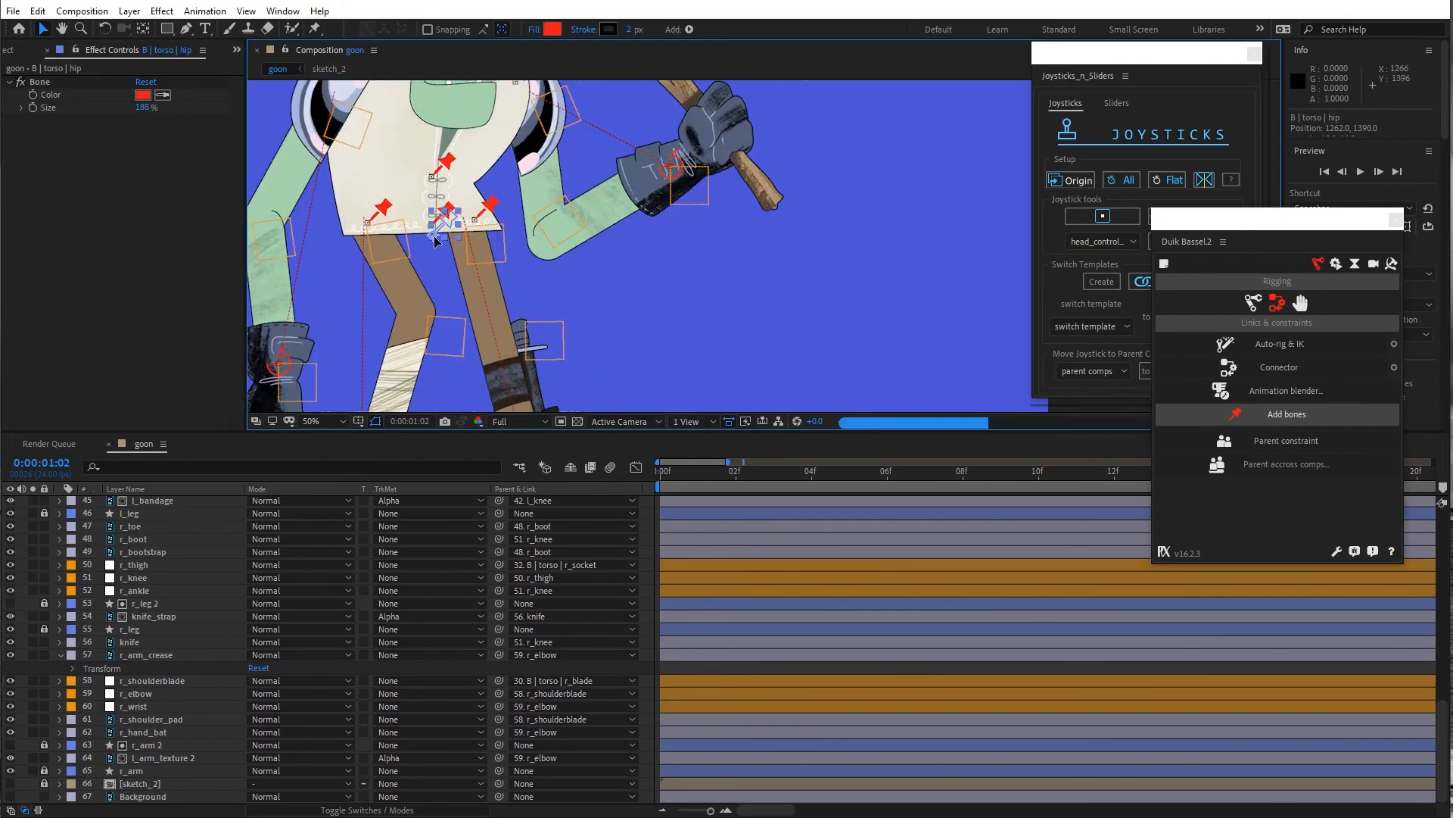
{"action": "key", "text": "ctrl+z"}
Test the left arm's IK by moving the C | wrist controller up toward the torso, and undo the move
{"action": "key", "text": "comma"}
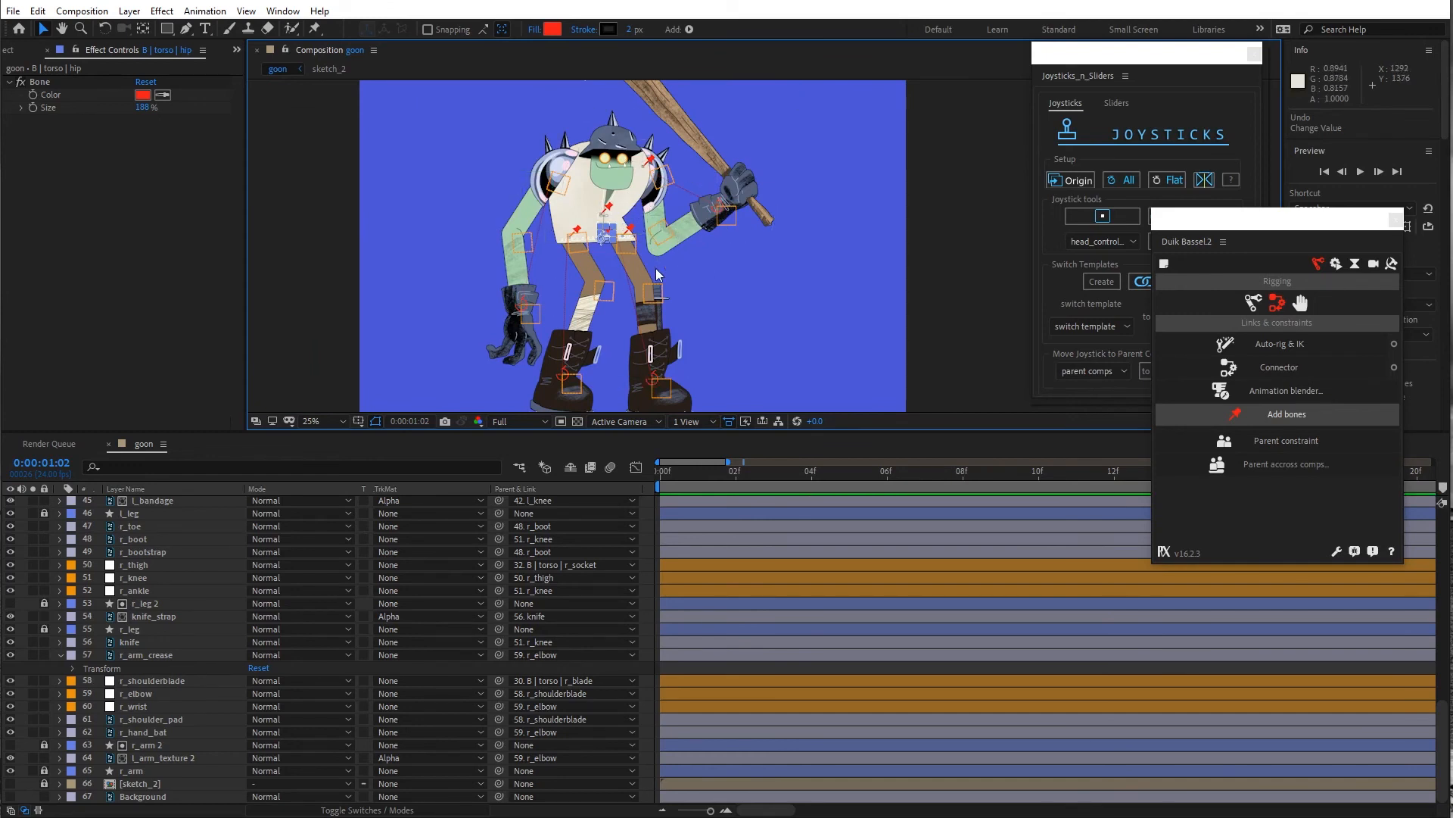
{"action": "left_click_drag", "start_coordinate": [522, 307], "coordinate": [551, 263]}
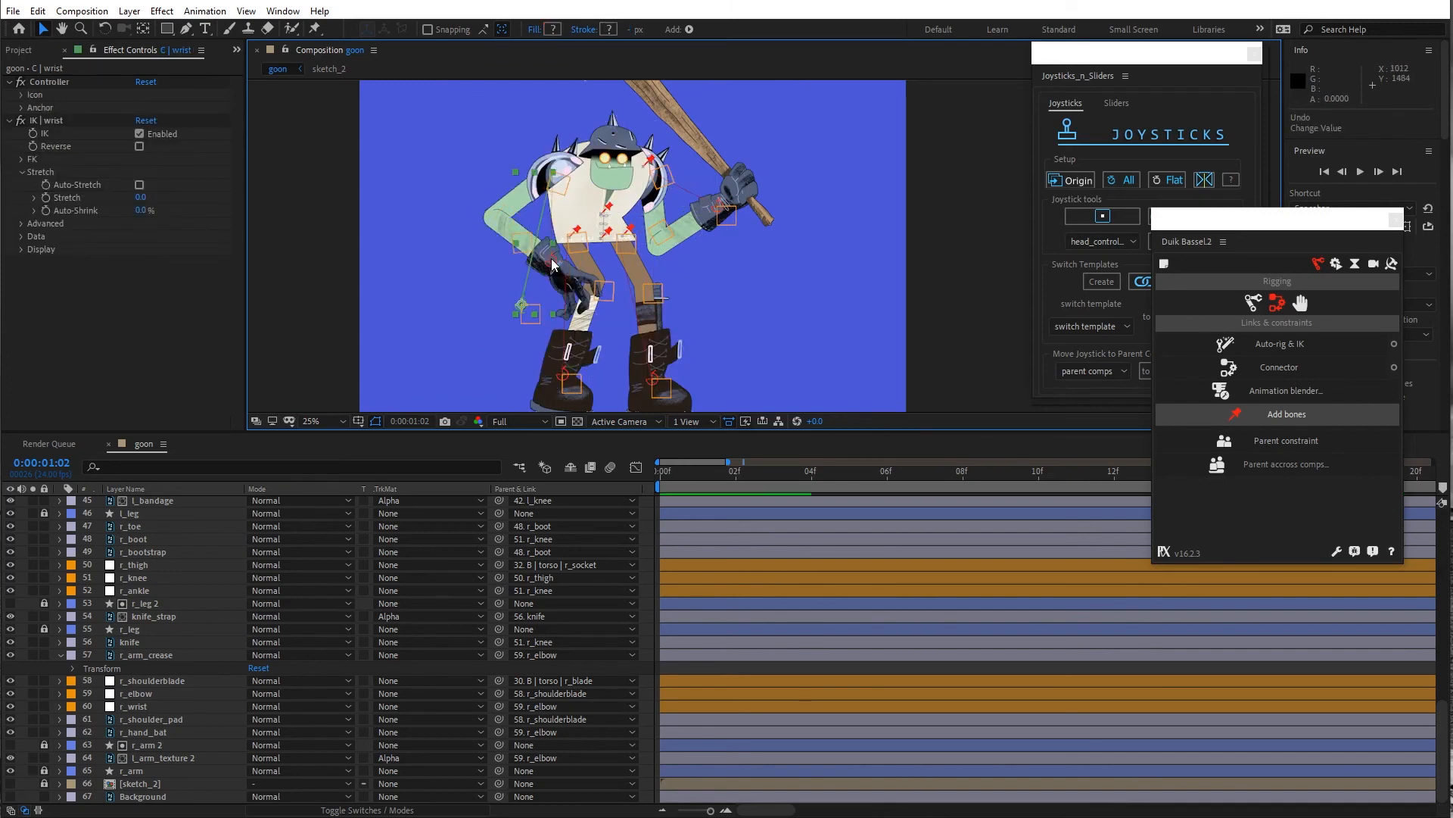
{"action": "key", "text": "ctrl+z"}
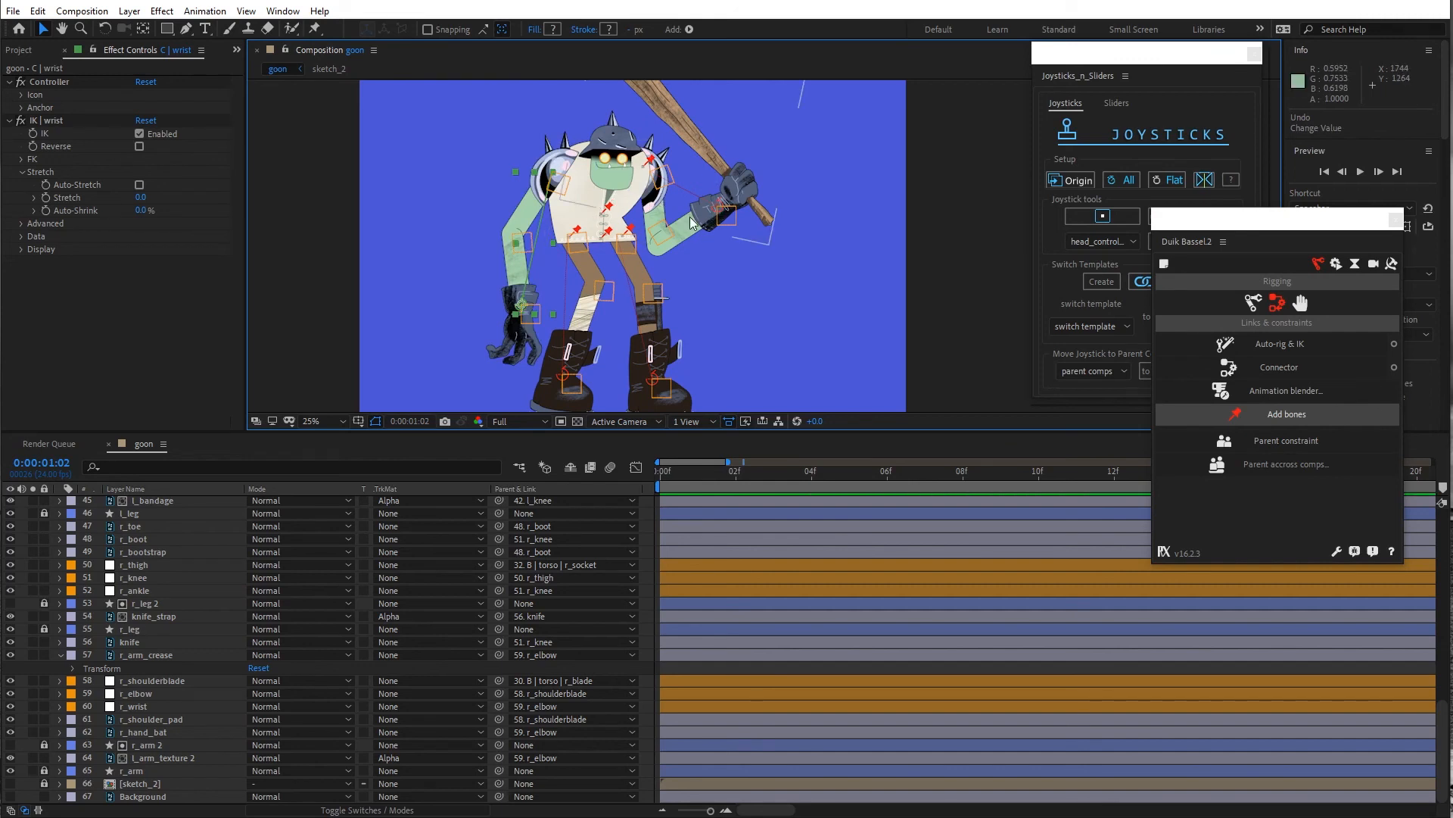
{"action": "scroll", "coordinate": [666, 323], "scroll_direction": "down", "scroll_amount": 2}
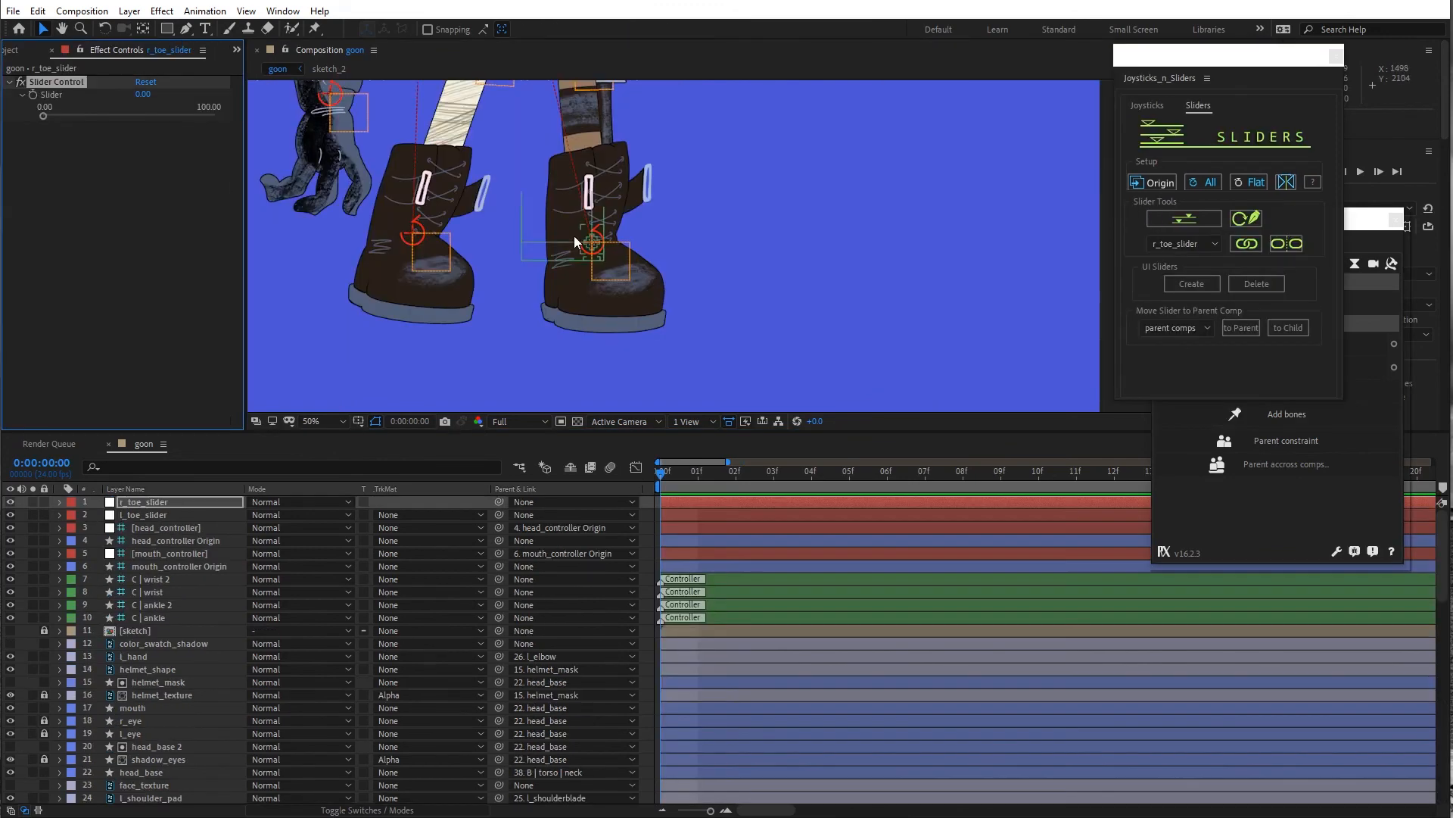
{"action": "scroll", "coordinate": [574, 235], "scroll_direction": "down", "scroll_amount": 4}
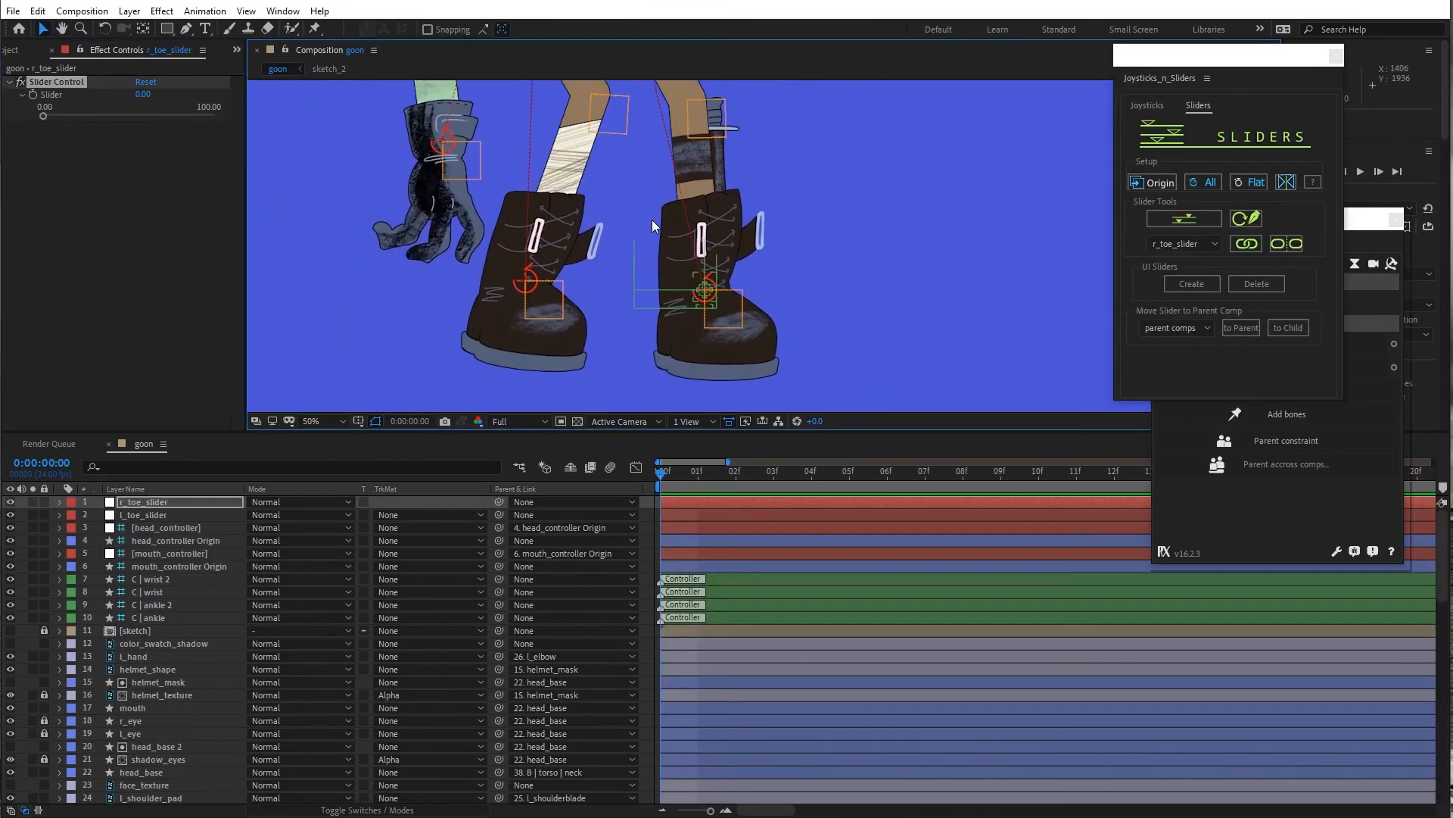
{"action": "scroll", "coordinate": [686, 189], "scroll_direction": "up", "scroll_amount": 1}
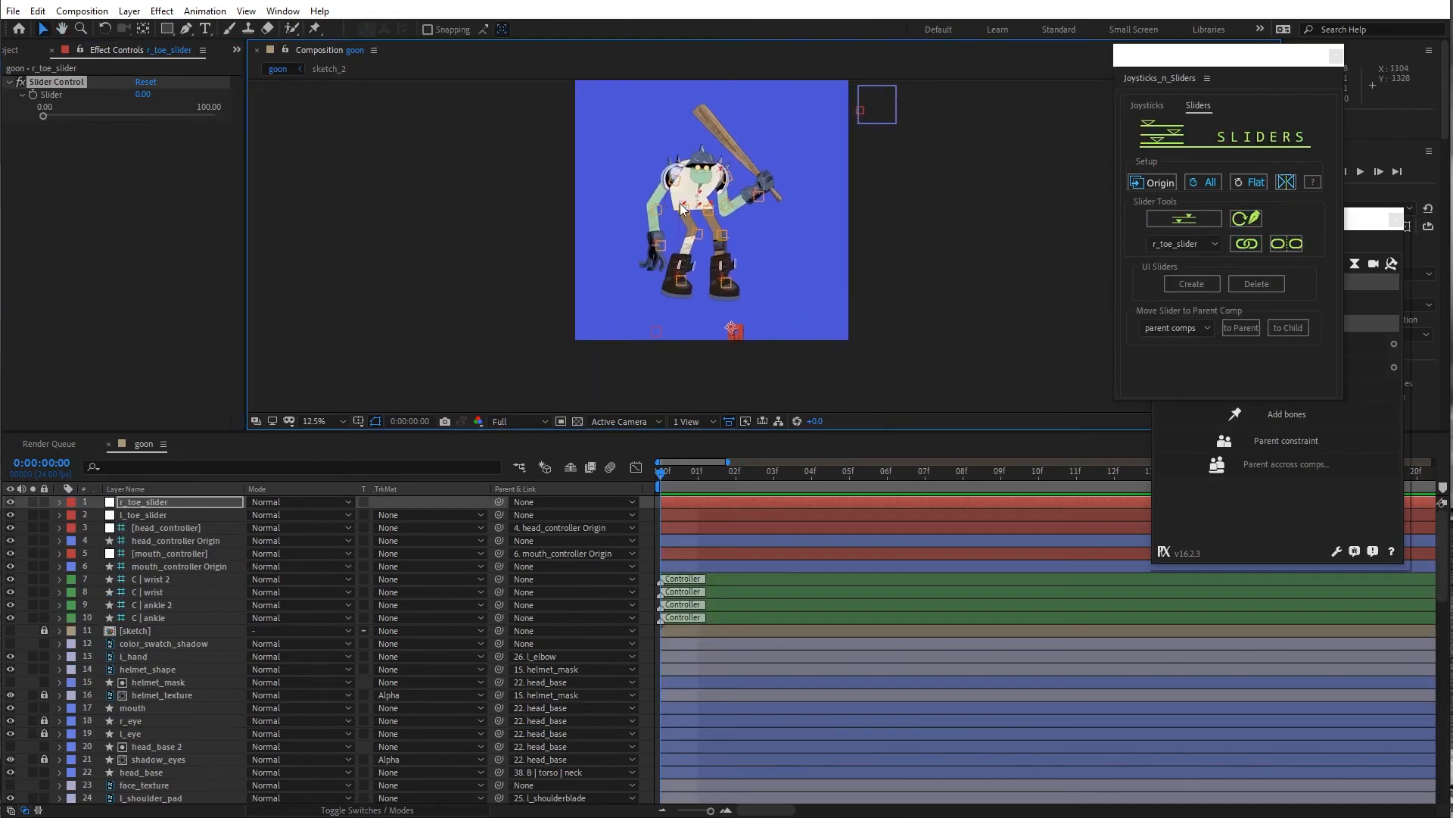
{"action": "scroll", "coordinate": [715, 210], "scroll_direction": "up", "scroll_amount": 1}
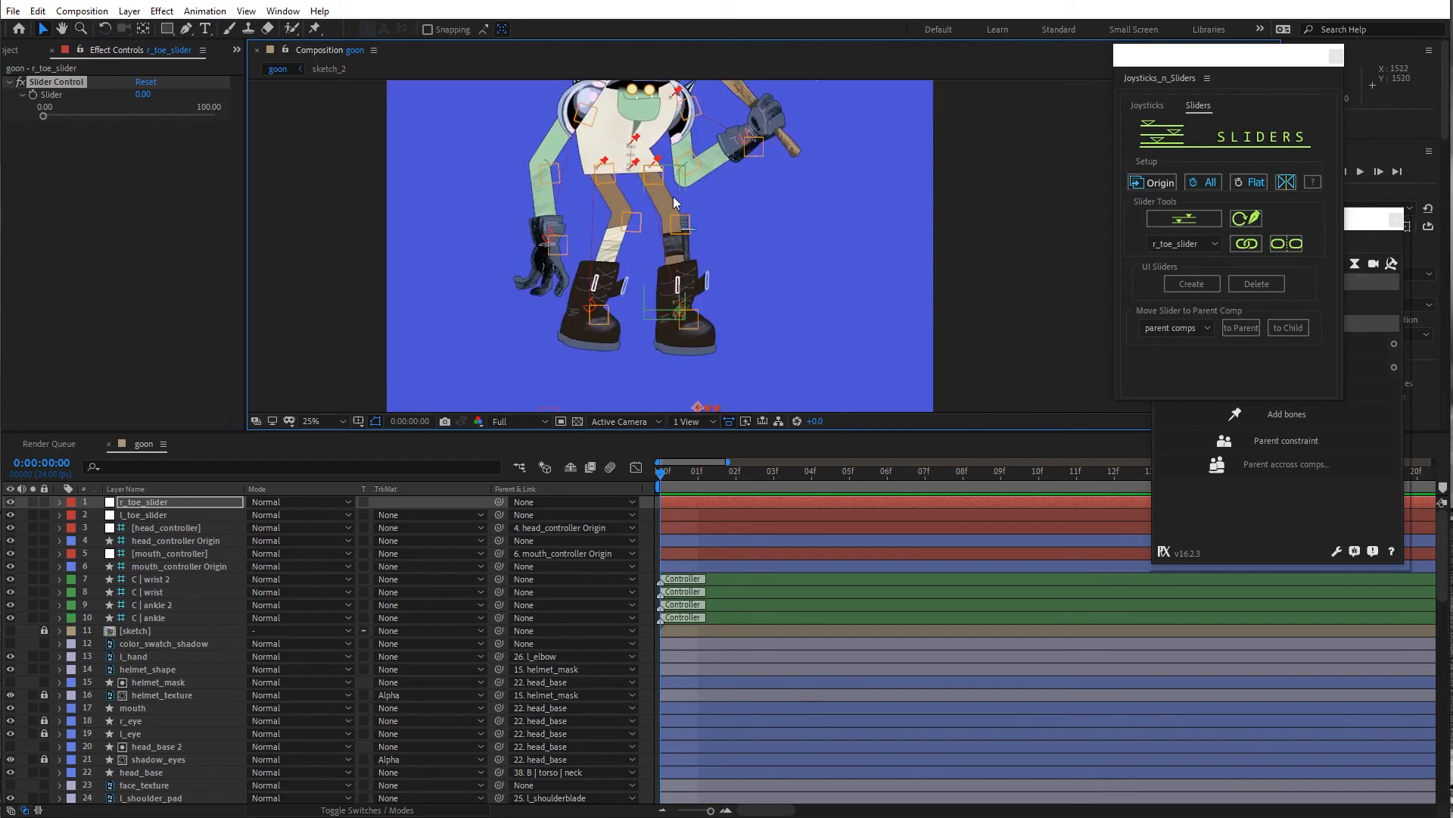
Test the torso deformation by shifting the B | torso | hip bone sideways, and undo the move
{"action": "scroll", "coordinate": [720, 202], "scroll_direction": "up", "scroll_amount": 2}
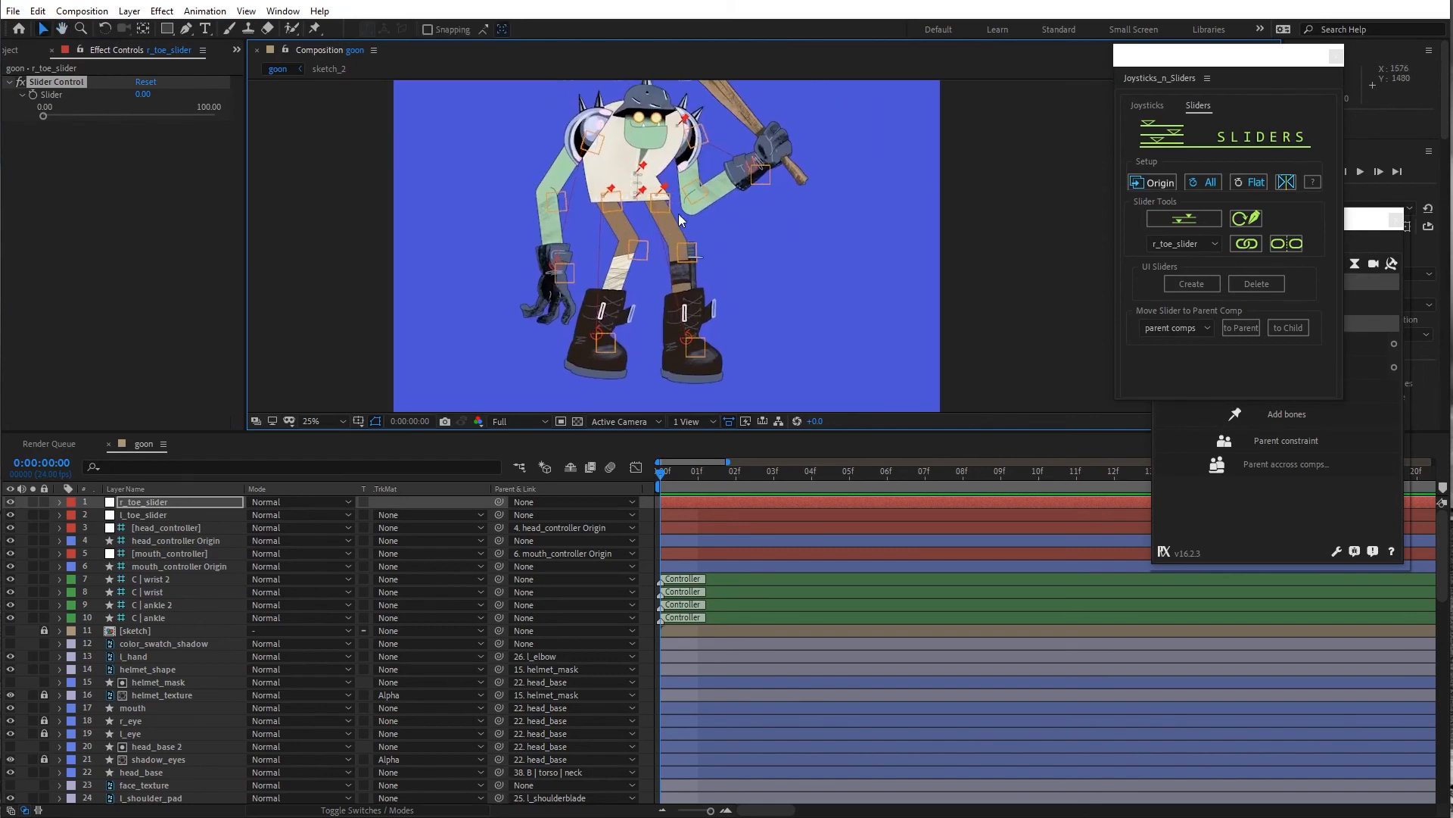
{"action": "left_click", "coordinate": [640, 195]}
{"action": "left_click_drag", "start_coordinate": [640, 196], "coordinate": [659, 200]}
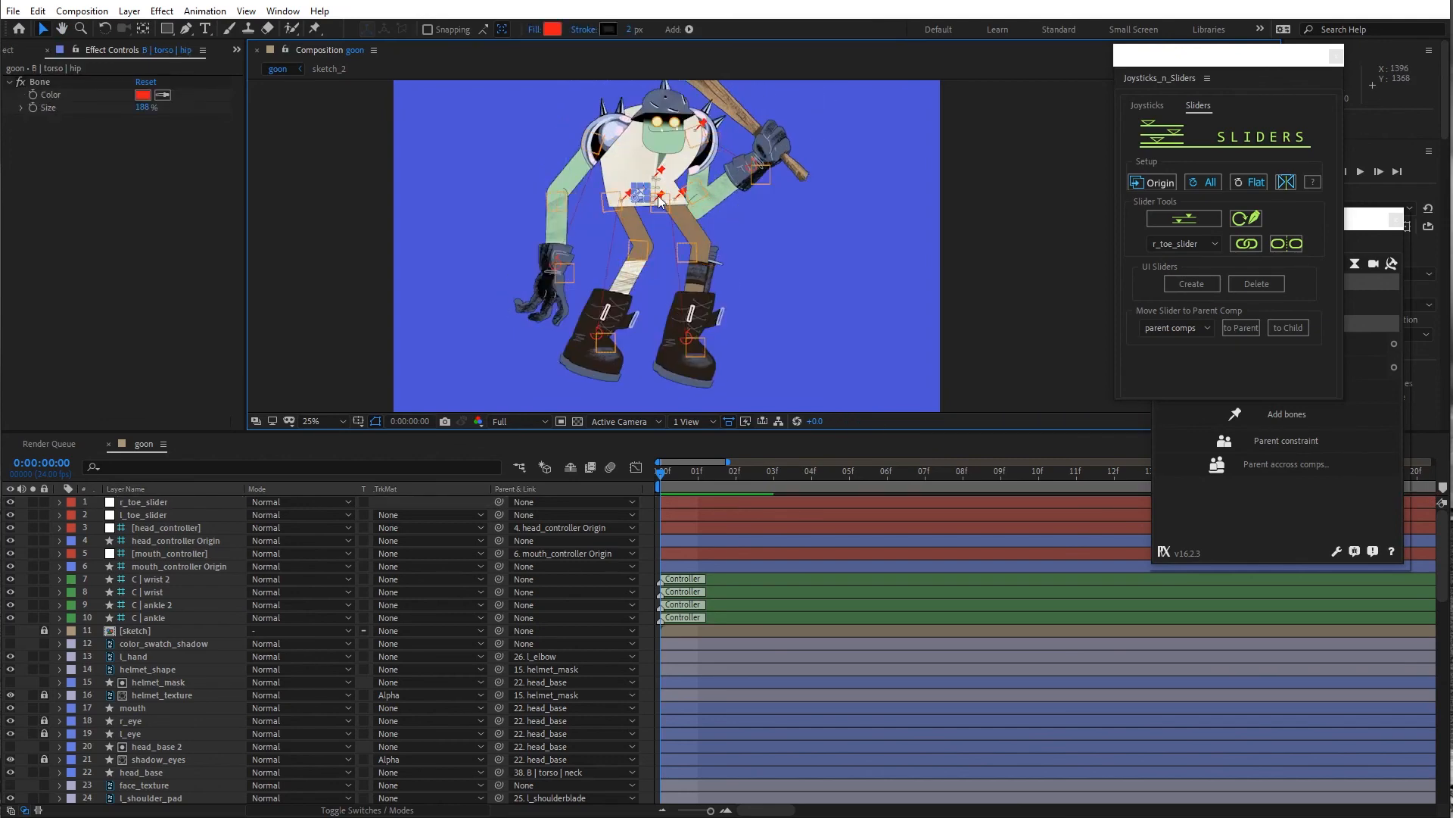
{"action": "key", "text": "ctrl+z"}
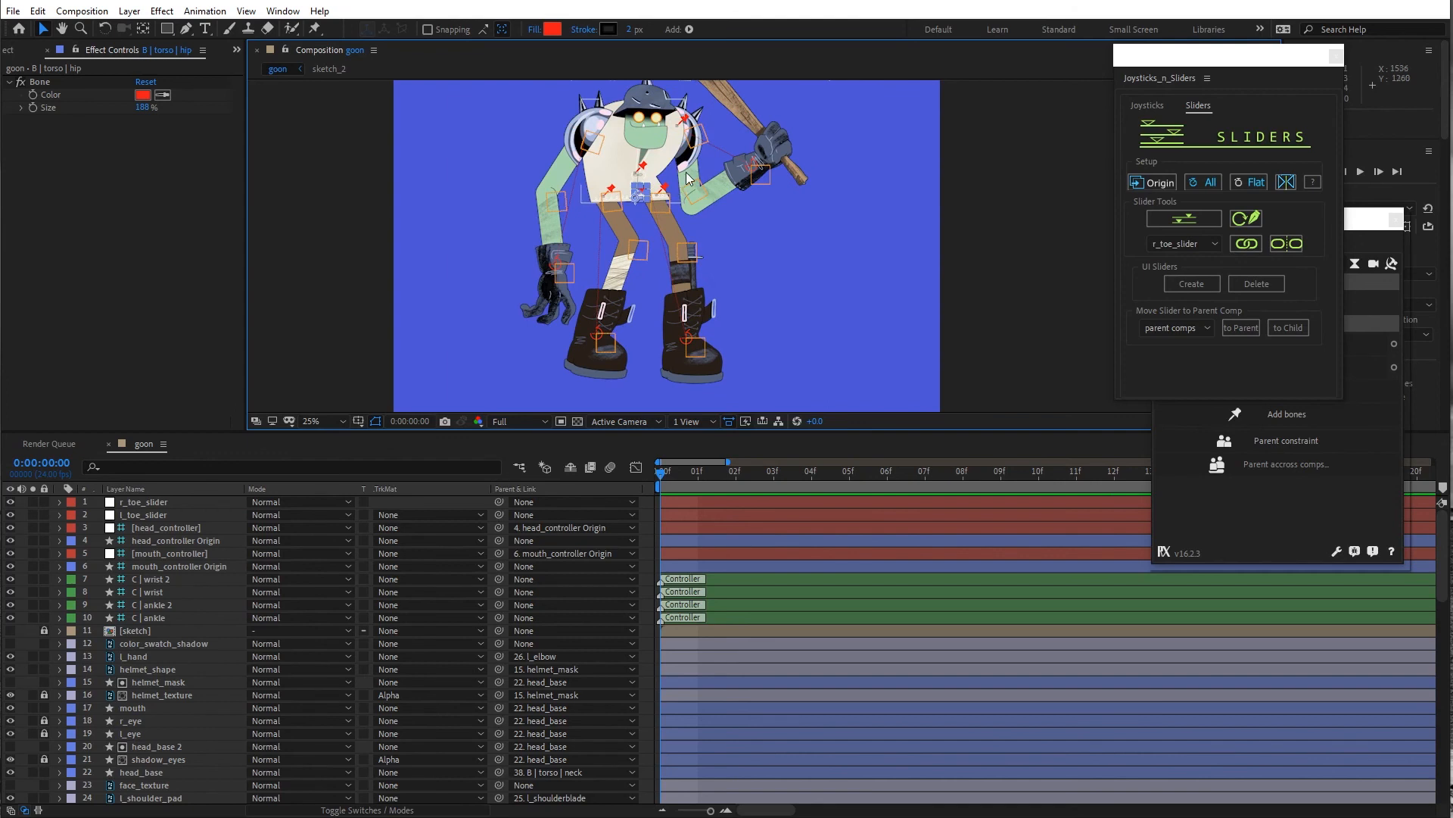
Add a null object beside the character's hanging arm and move its anchor point onto the hip bone
{"action": "left_click", "coordinate": [129, 13]}
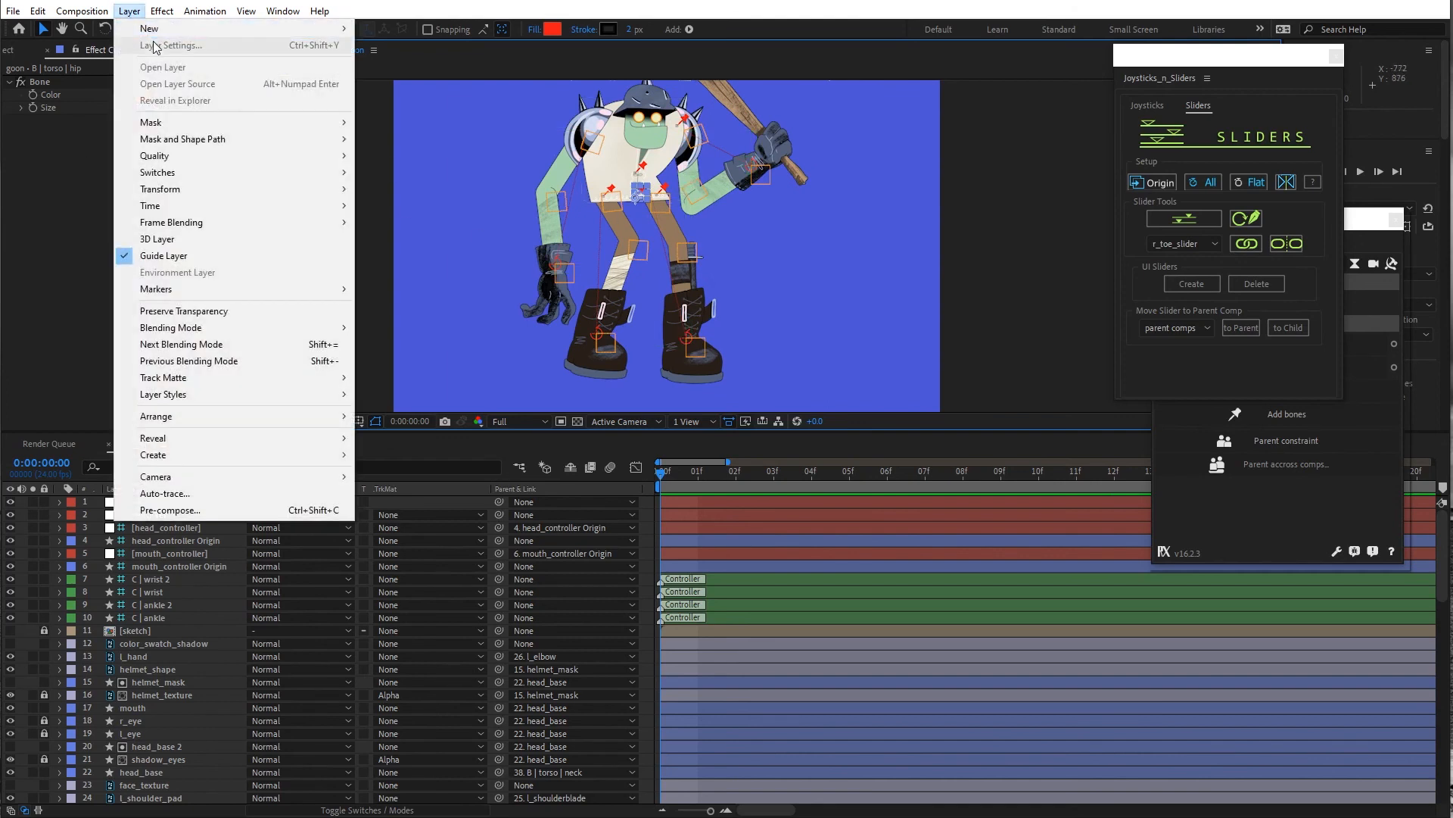
{"action": "mouse_move", "coordinate": [302, 29]}
{"action": "left_click", "coordinate": [399, 94]}
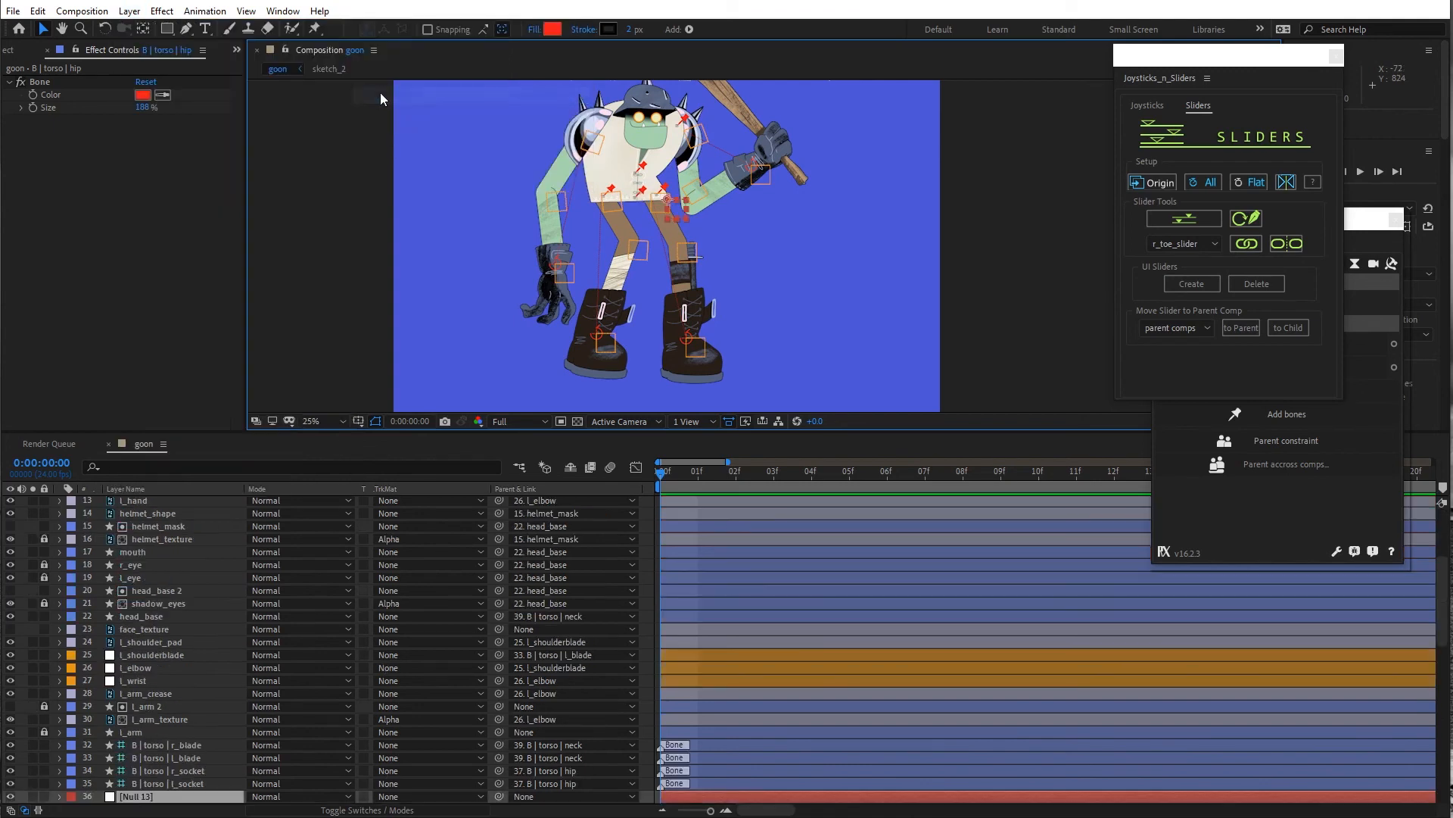
{"action": "left_click", "coordinate": [596, 186]}
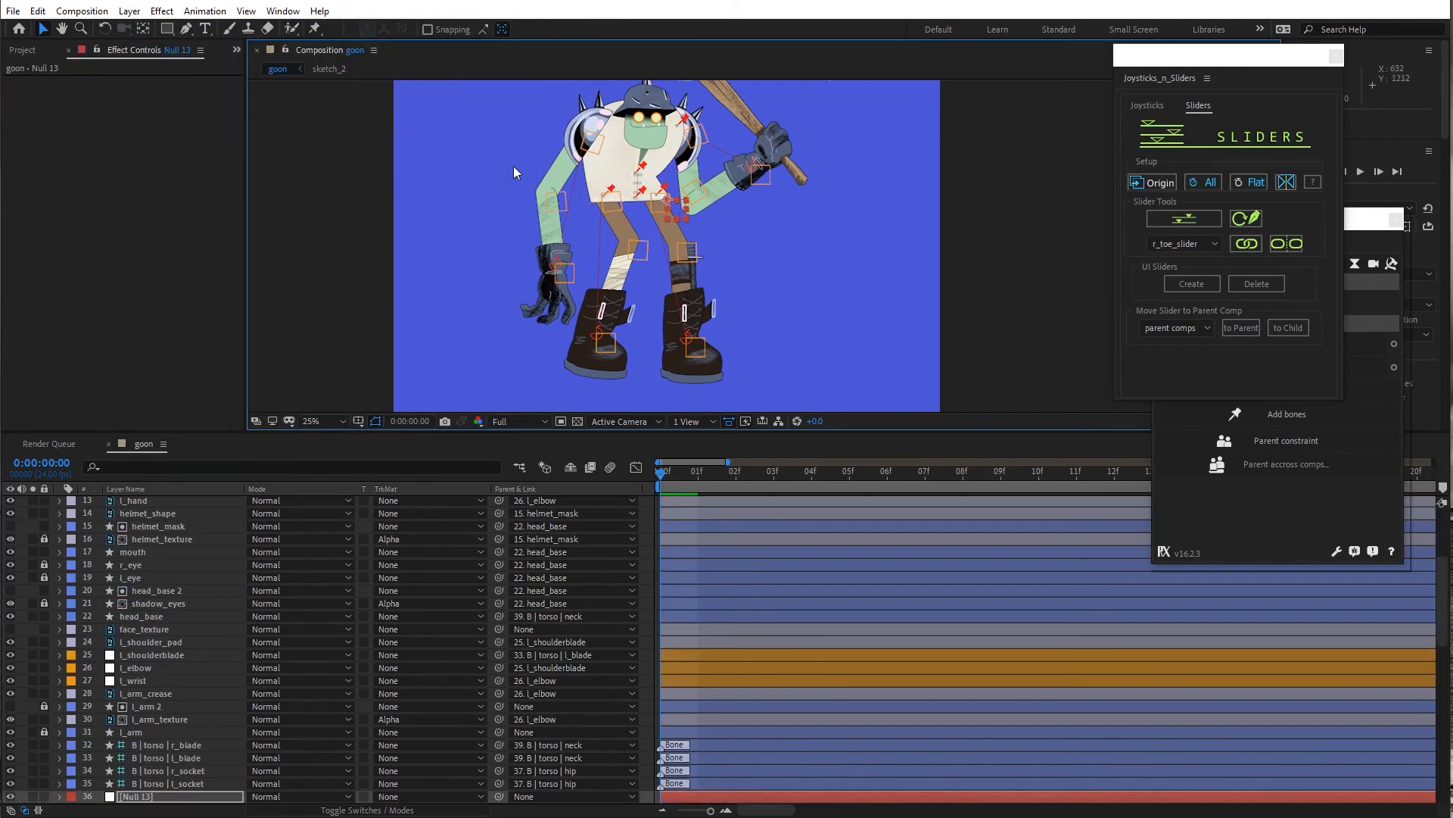
{"action": "left_click", "coordinate": [667, 200]}
{"action": "left_click_drag", "start_coordinate": [669, 203], "coordinate": [533, 162]}
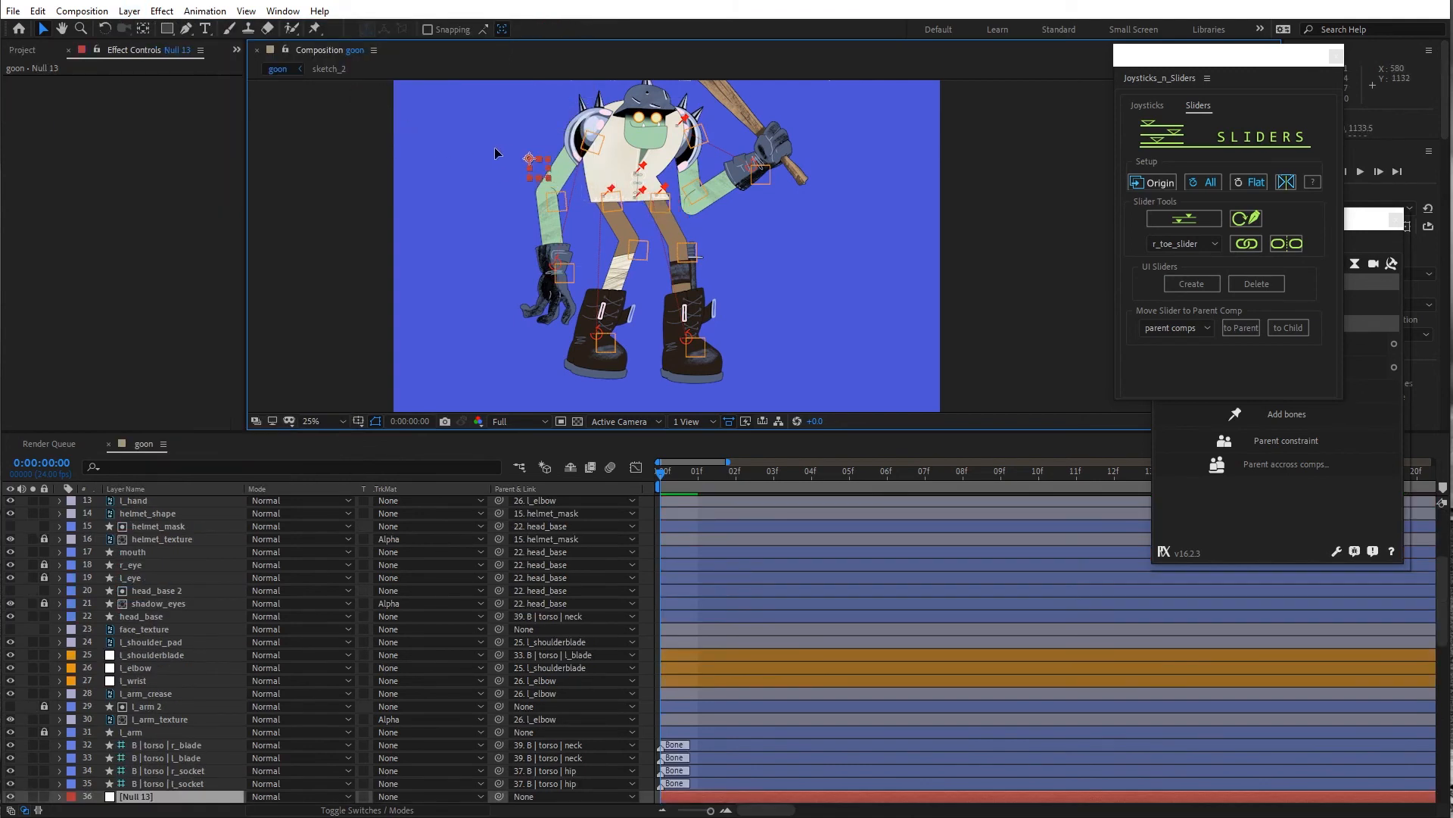
{"action": "key", "text": "y"}
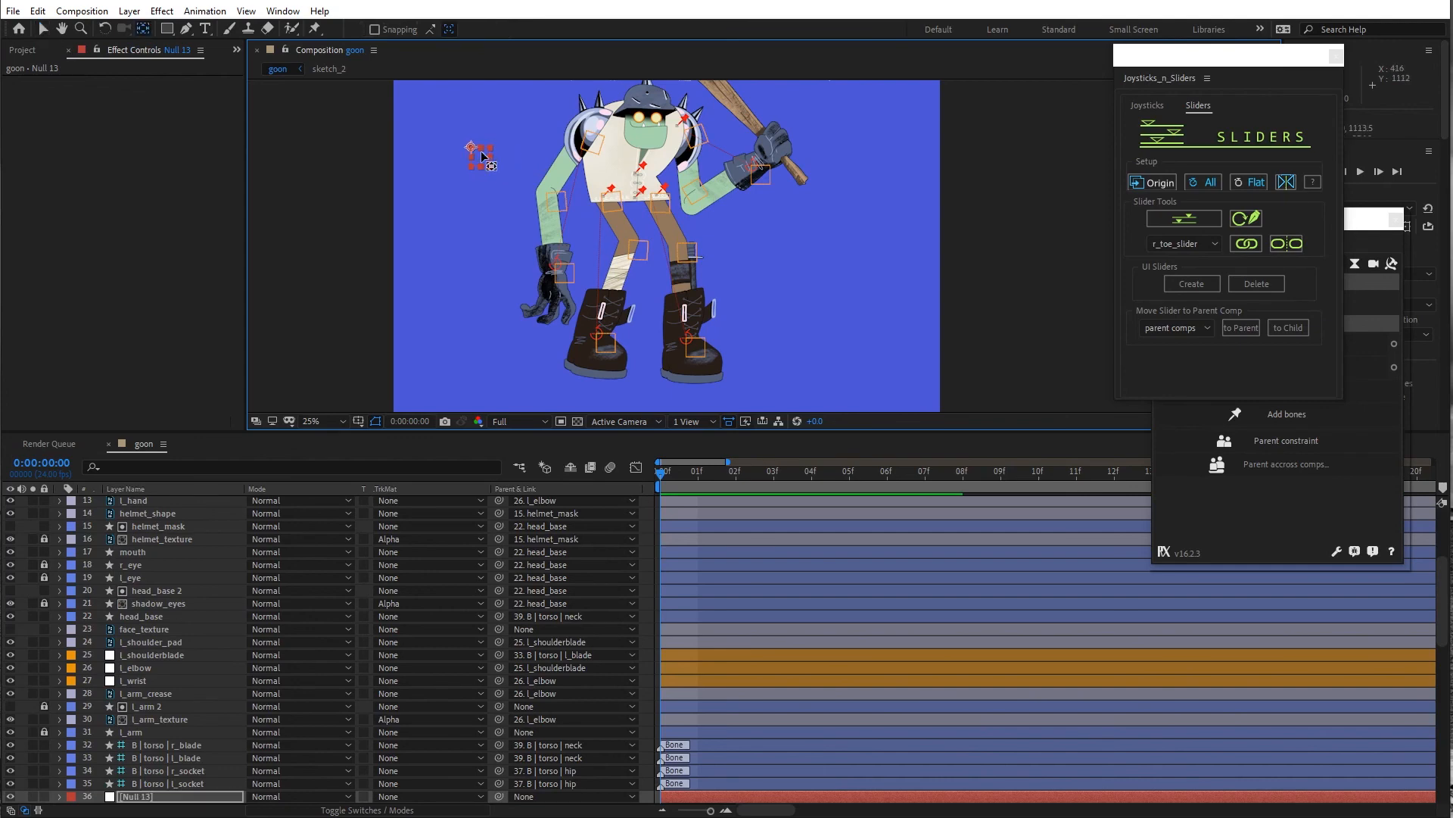
{"action": "left_click_drag", "start_coordinate": [481, 157], "coordinate": [622, 195]}
{"action": "key", "text": "v"}
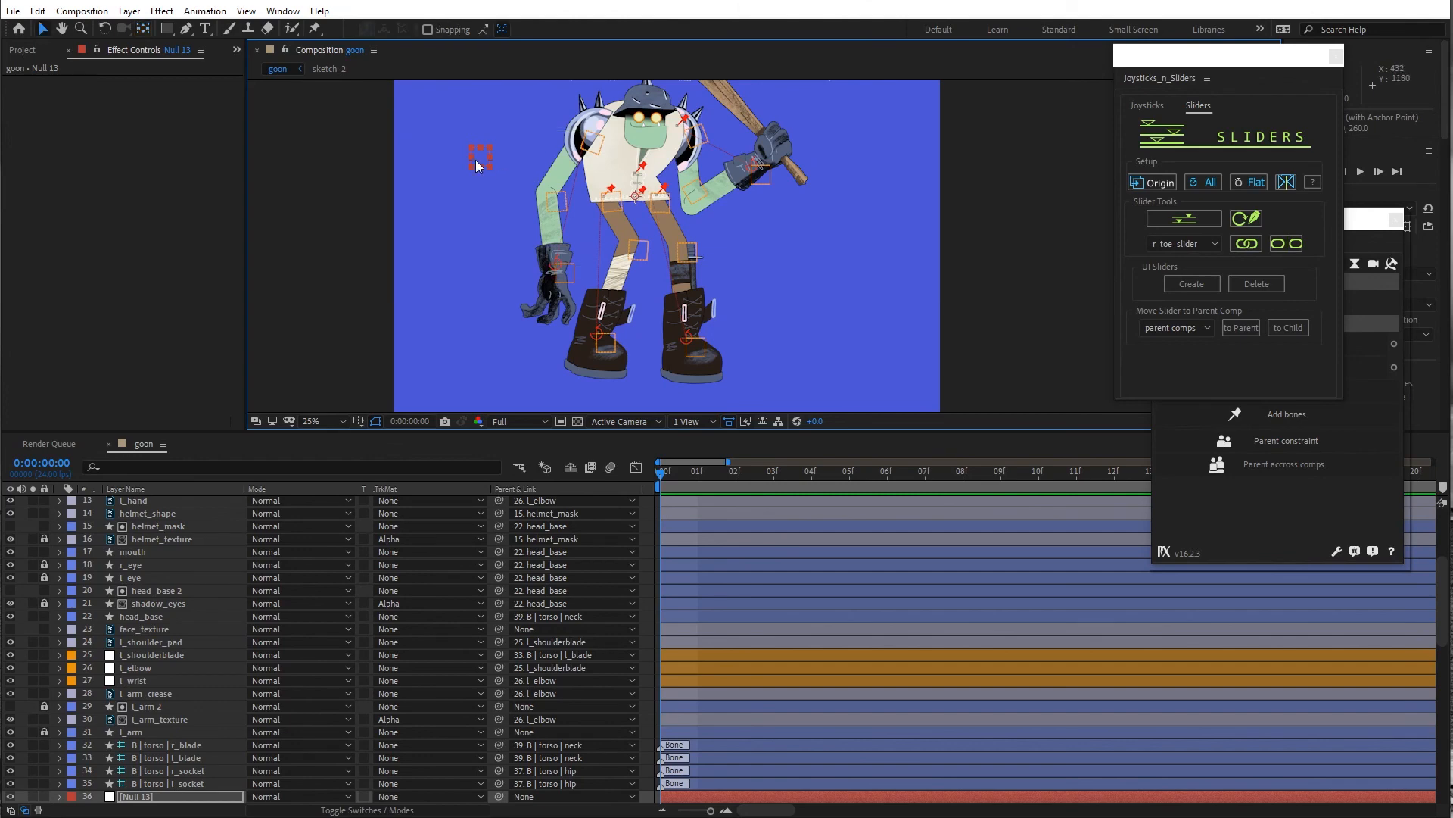
Move the new null to the top of the layer stack and rename it hip_control
{"action": "left_click_drag", "start_coordinate": [125, 800], "coordinate": [113, 502]}
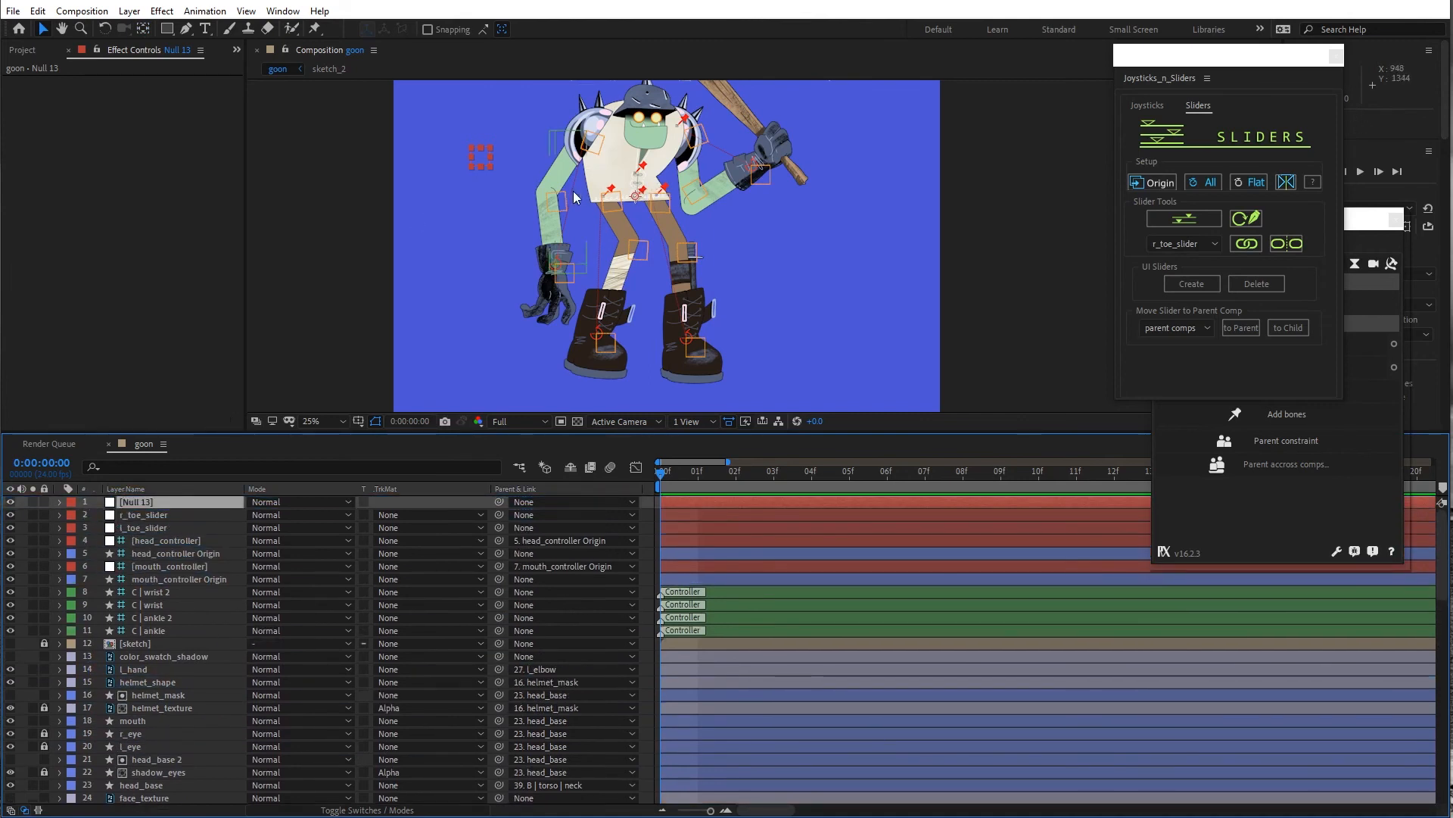
{"action": "scroll", "coordinate": [573, 194], "scroll_direction": "up", "scroll_amount": 2}
{"action": "left_click_drag", "start_coordinate": [536, 189], "coordinate": [884, 306]}
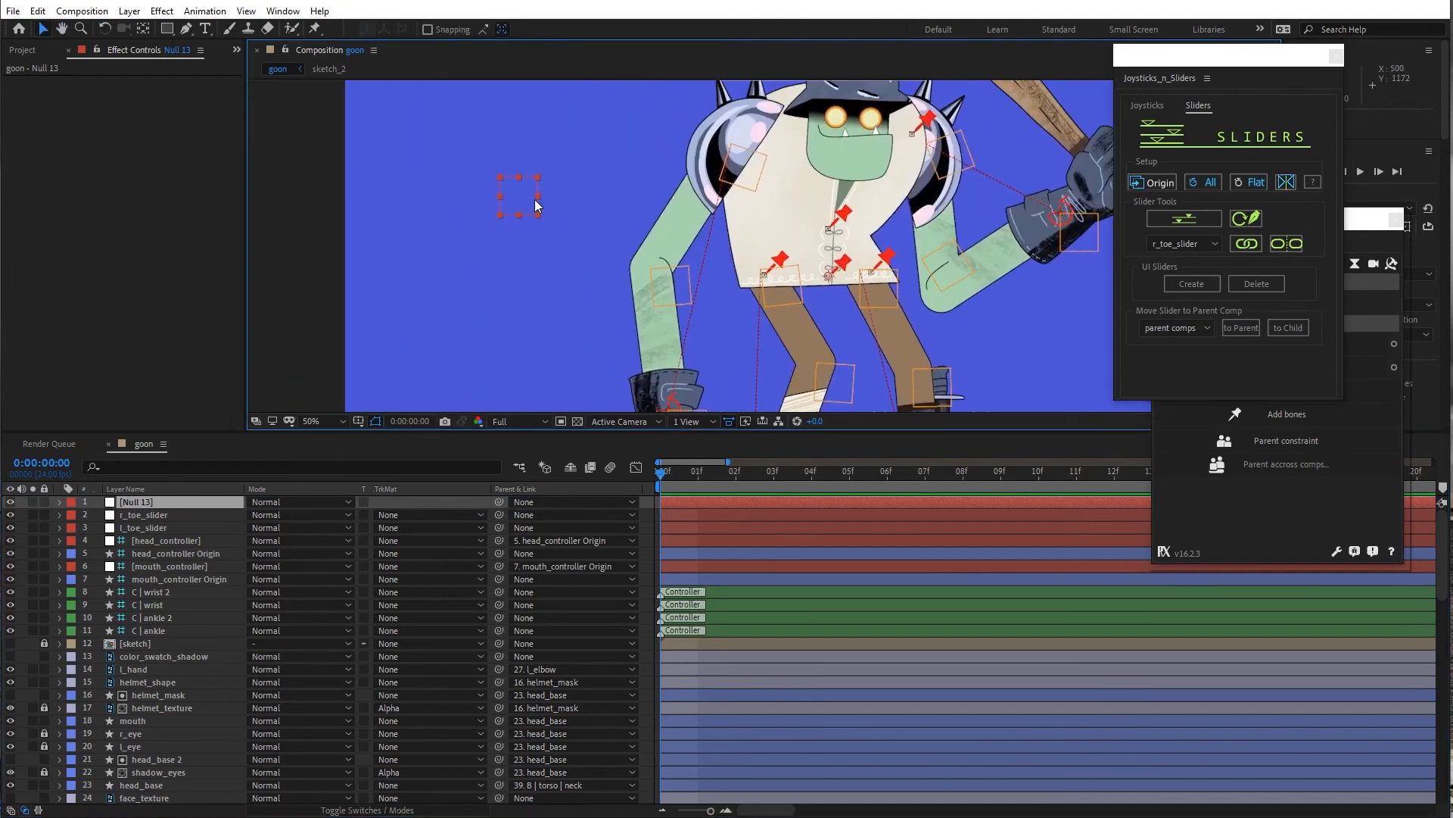
{"action": "left_click", "coordinate": [148, 497]}
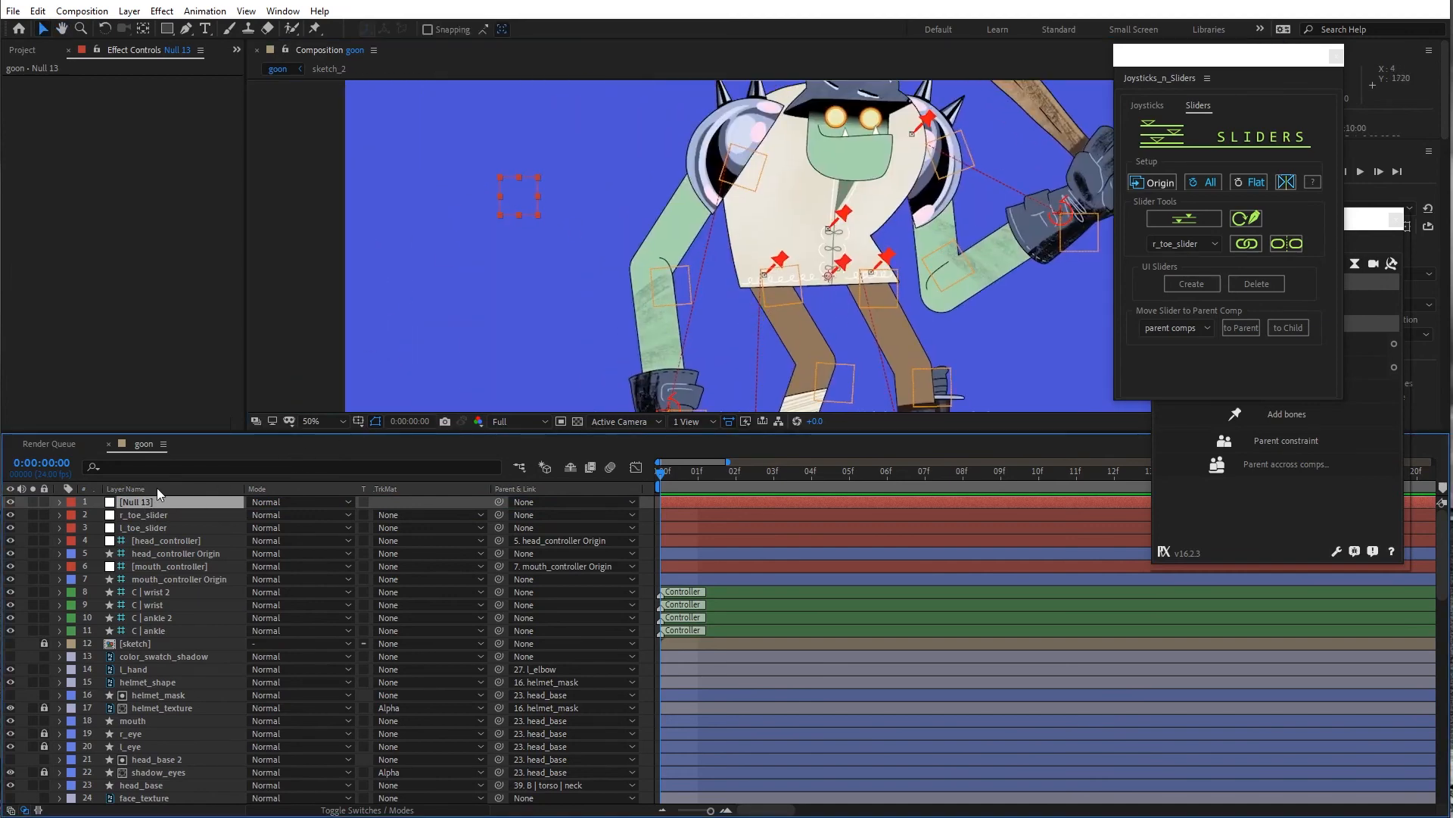
{"action": "key", "text": "Return"}
{"action": "type", "text": "hip_control"}
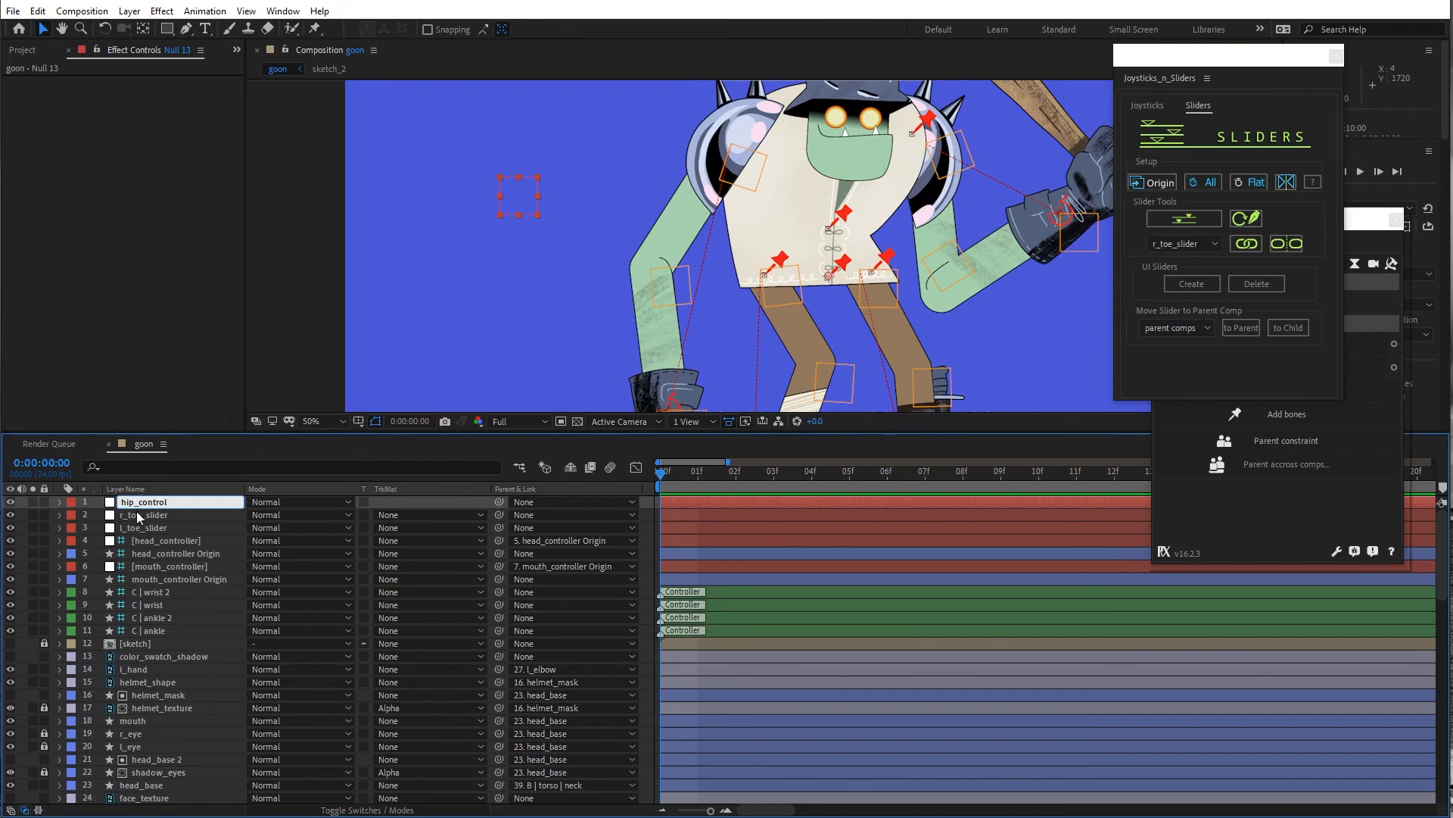
{"action": "key", "text": "Return"}
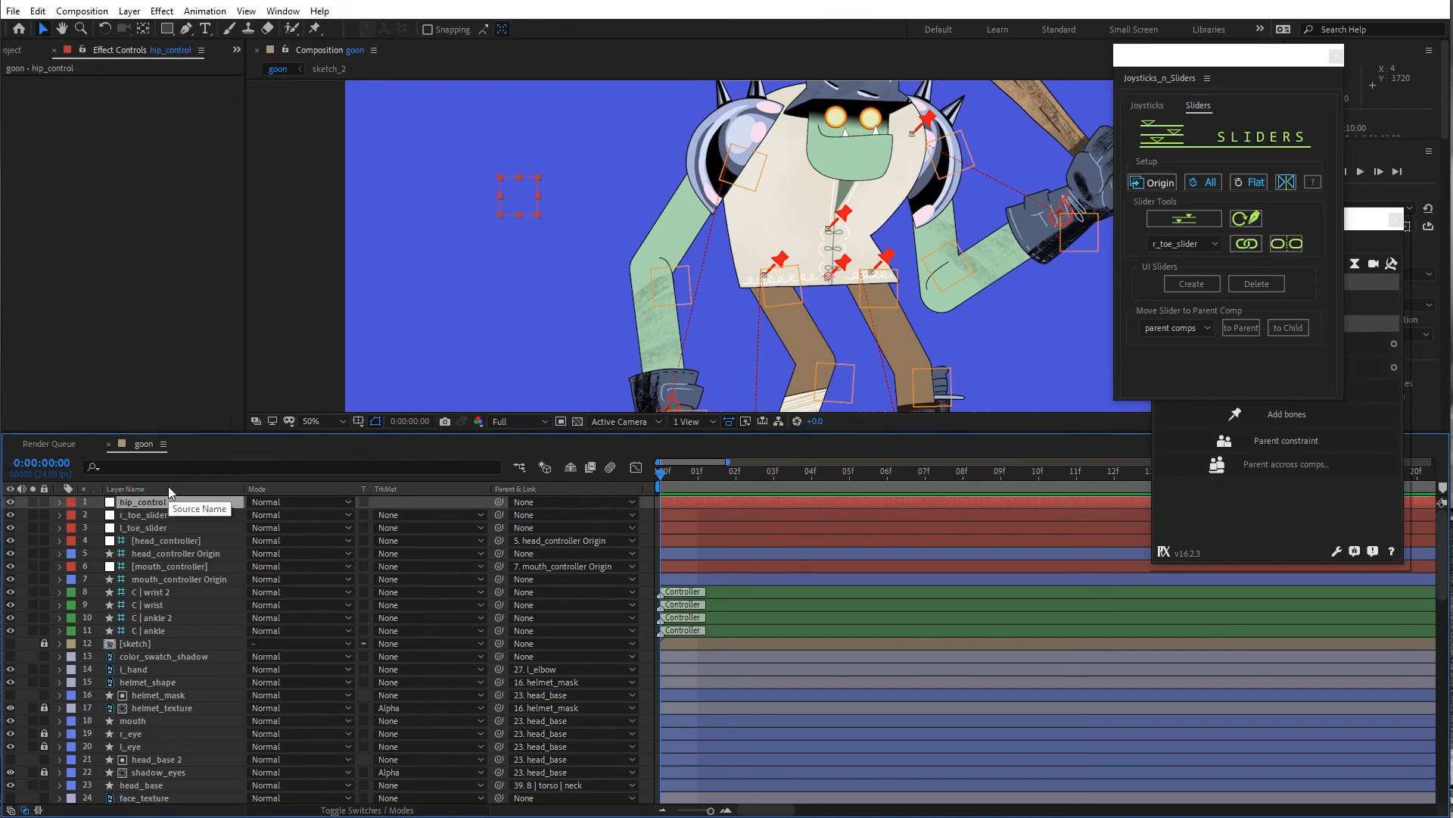
Duplicate the hip_control null and name the copy shoulder_control
{"action": "key", "text": "ctrl+d"}
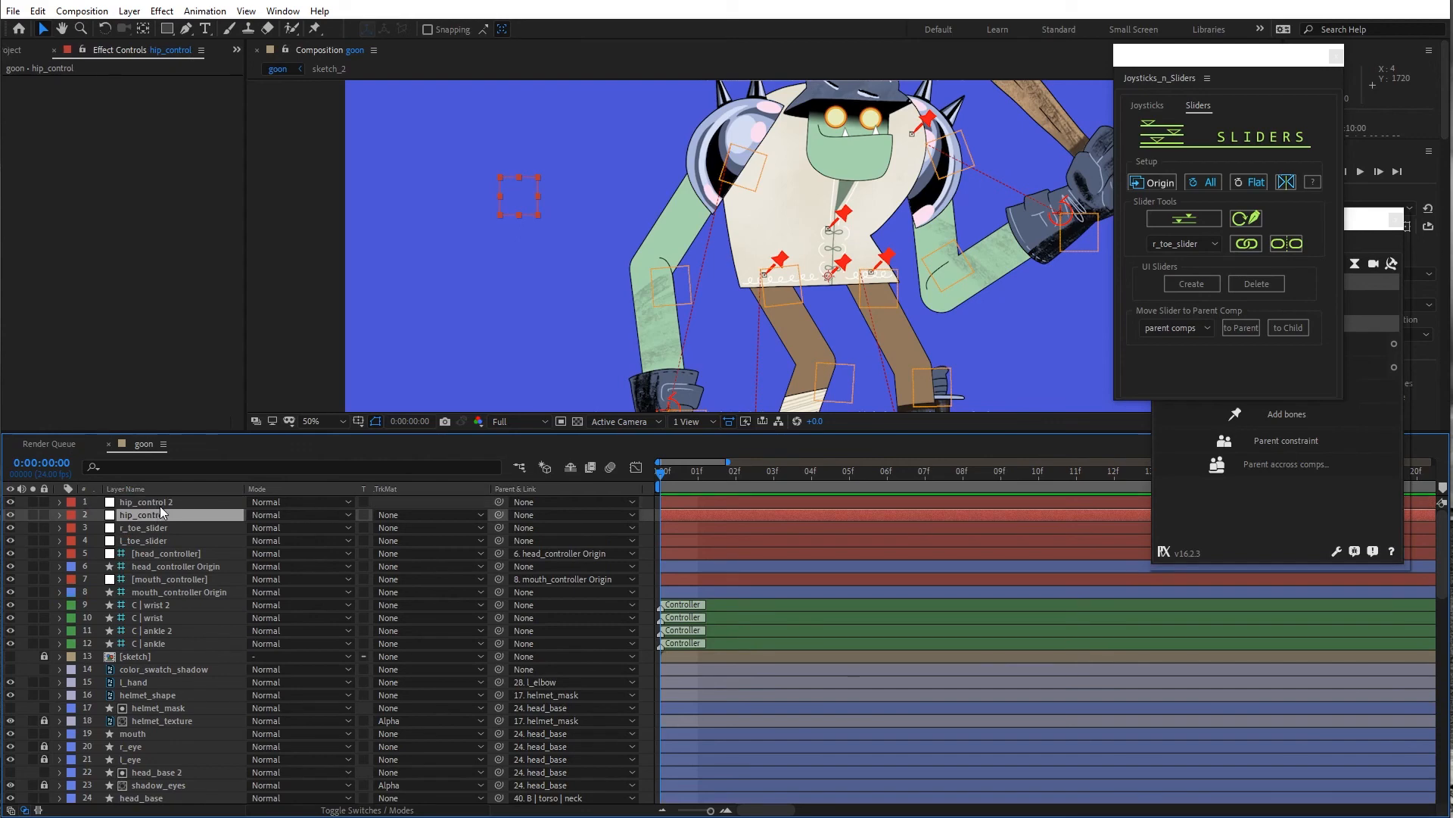
{"action": "key", "text": "Return"}
{"action": "type", "text": "shoulder"}
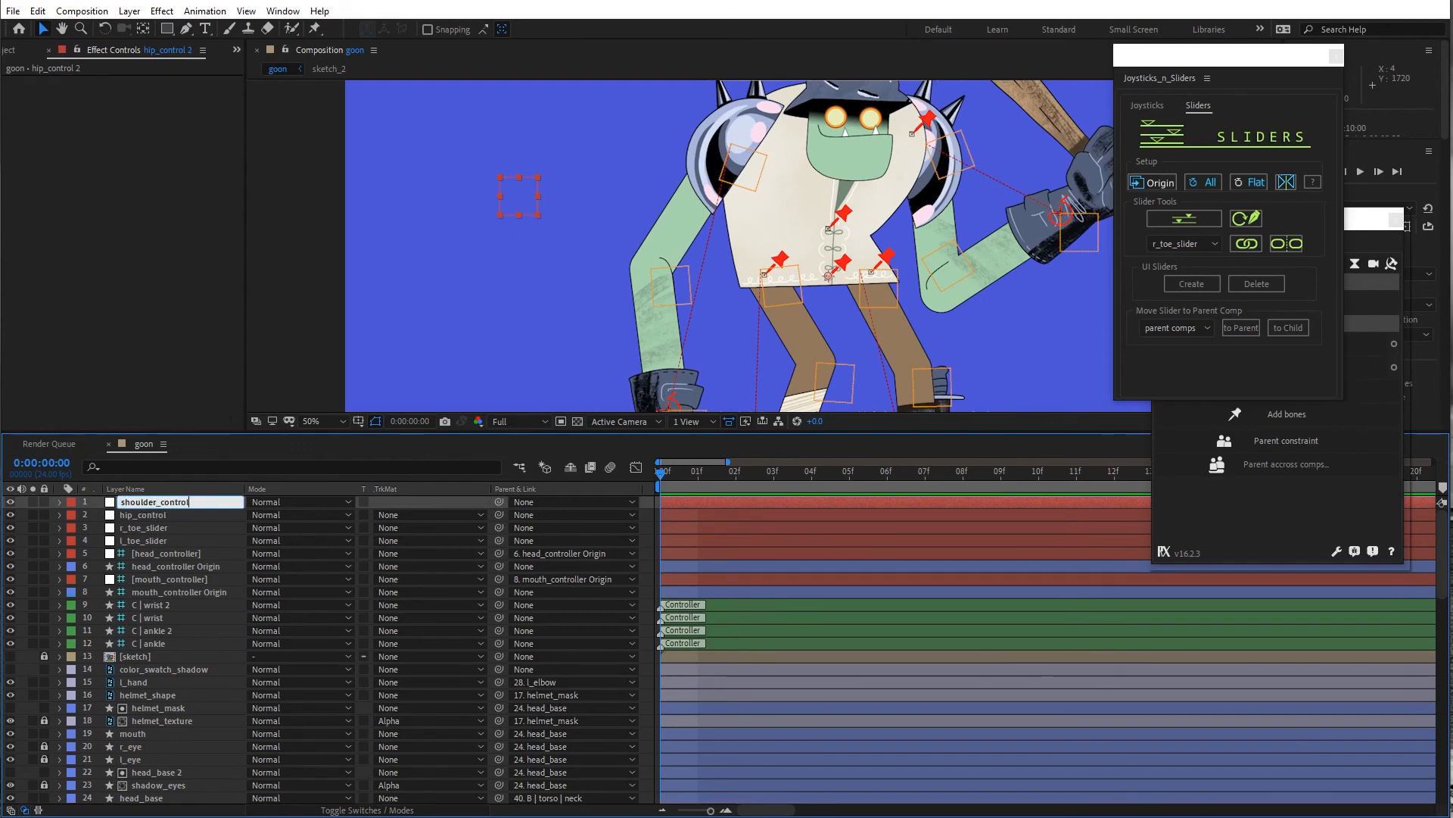
Move the shoulder_control null above hip_control so that its anchor point sits at the character's neck
{"action": "left_click", "coordinate": [157, 518]}
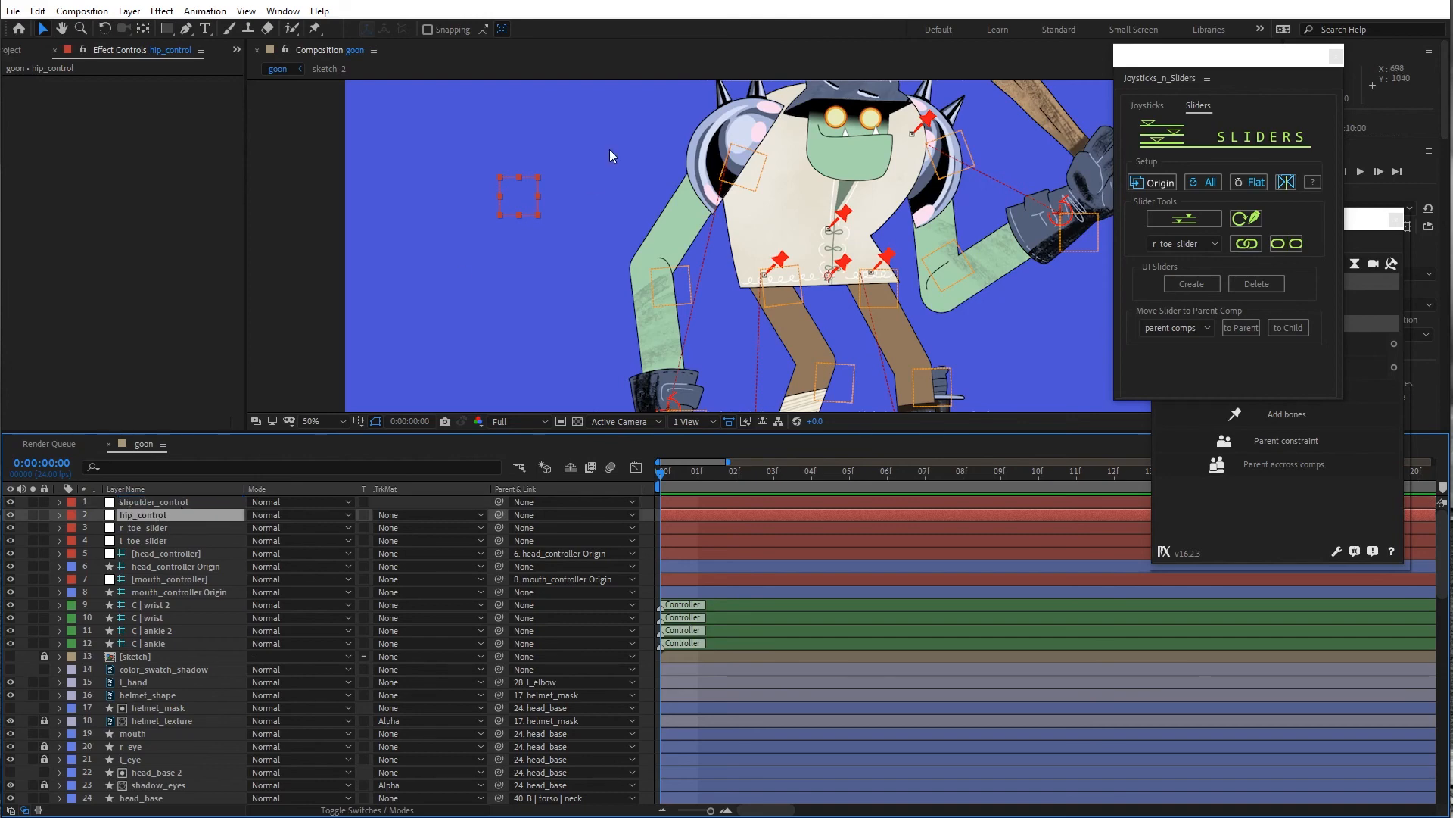
{"action": "left_click_drag", "start_coordinate": [518, 278], "coordinate": [528, 172]}
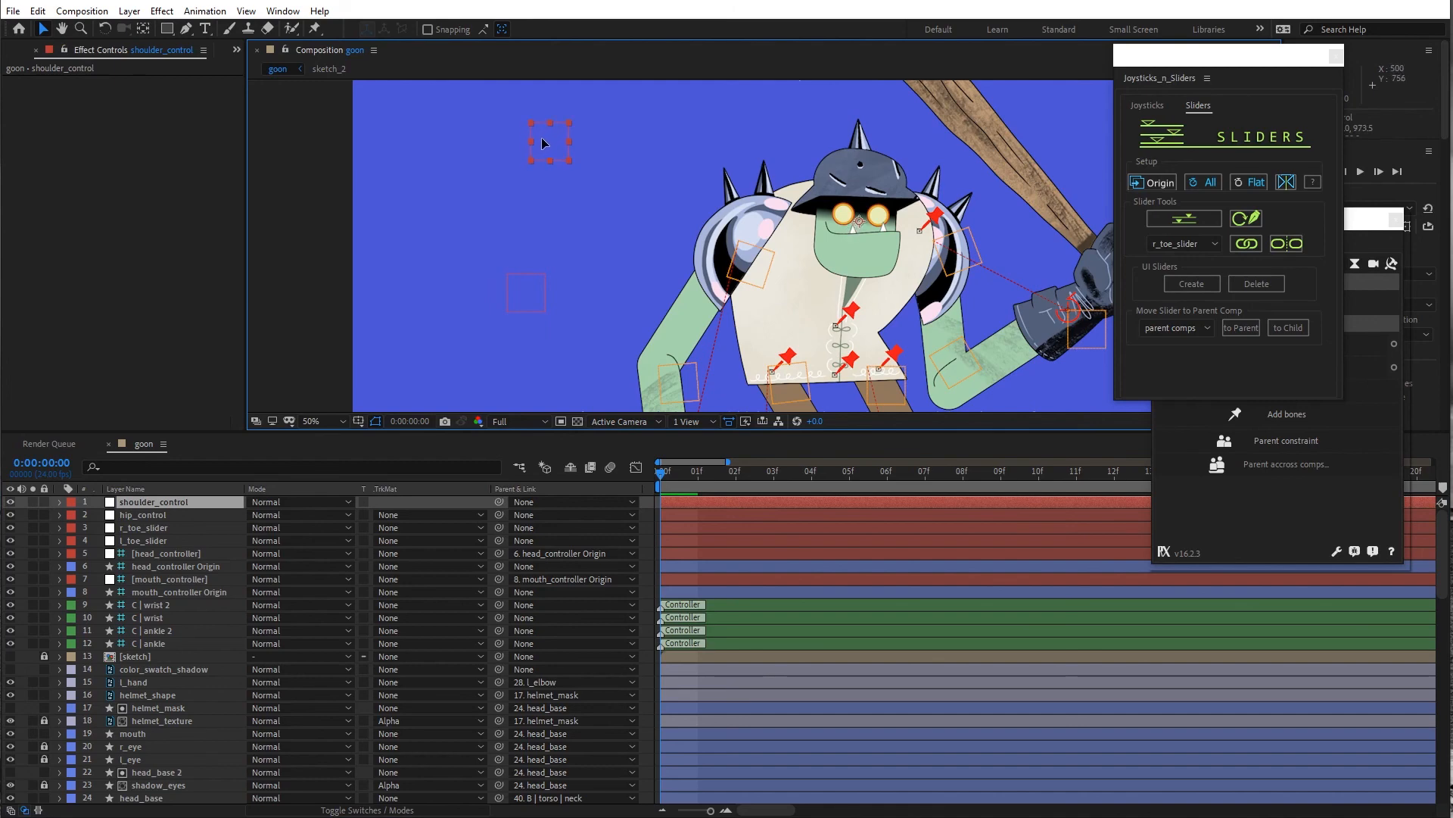
{"action": "key", "text": "Return"}
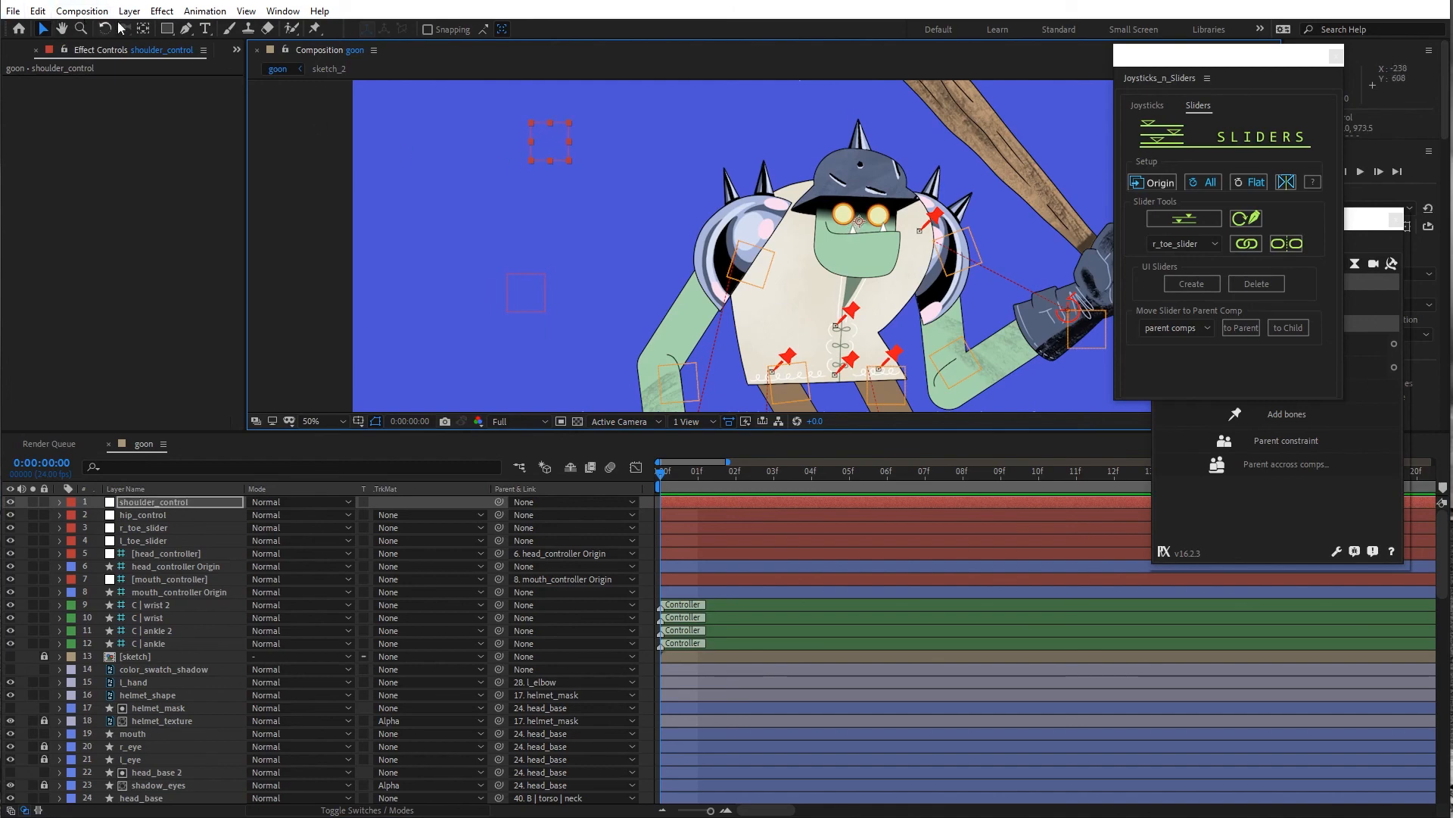
Parent the B | torso | hip bone to hip_control
{"action": "left_click", "coordinate": [516, 293]}
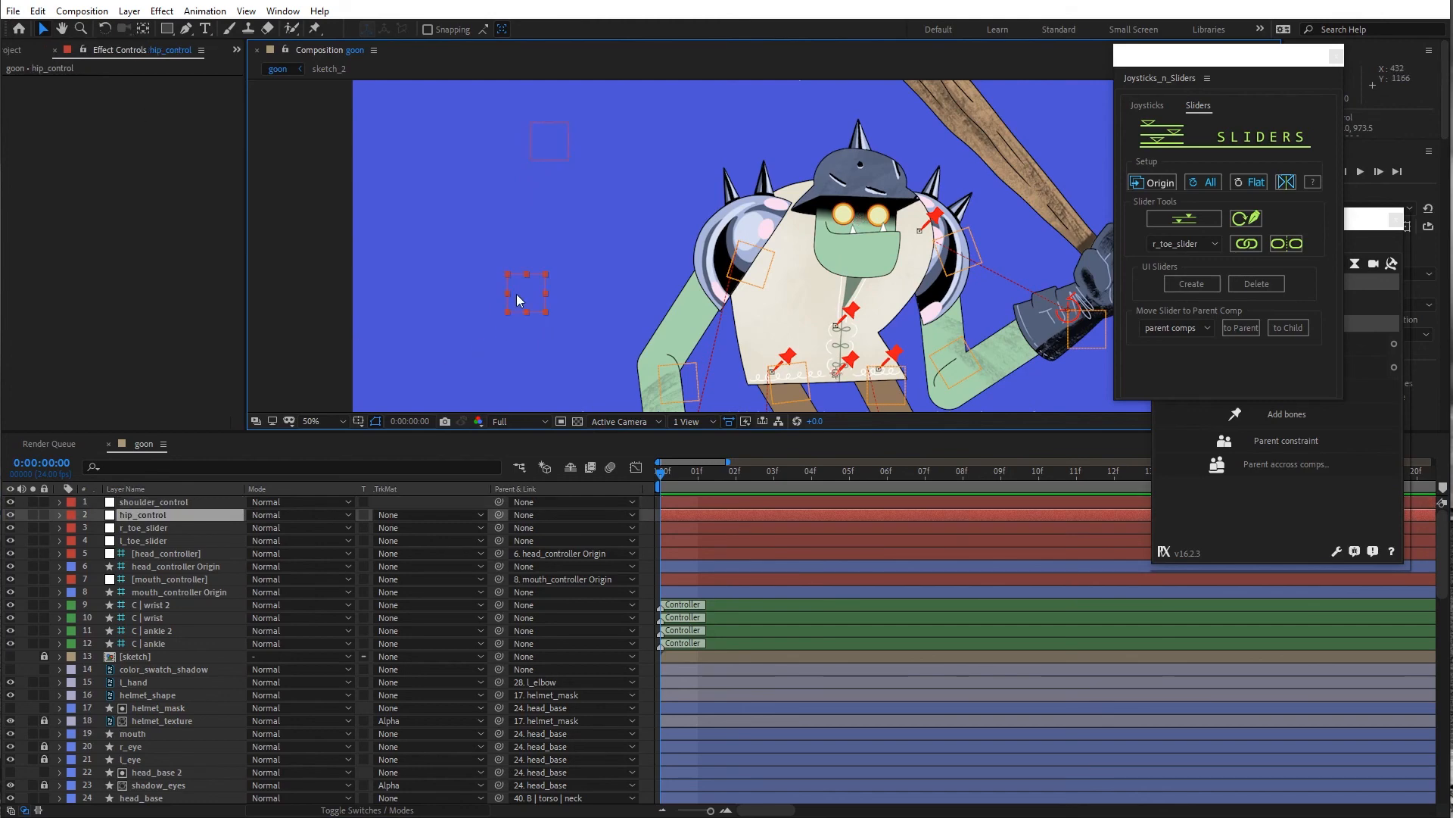
{"action": "scroll", "coordinate": [102, 719], "scroll_direction": "down", "scroll_amount": 8}
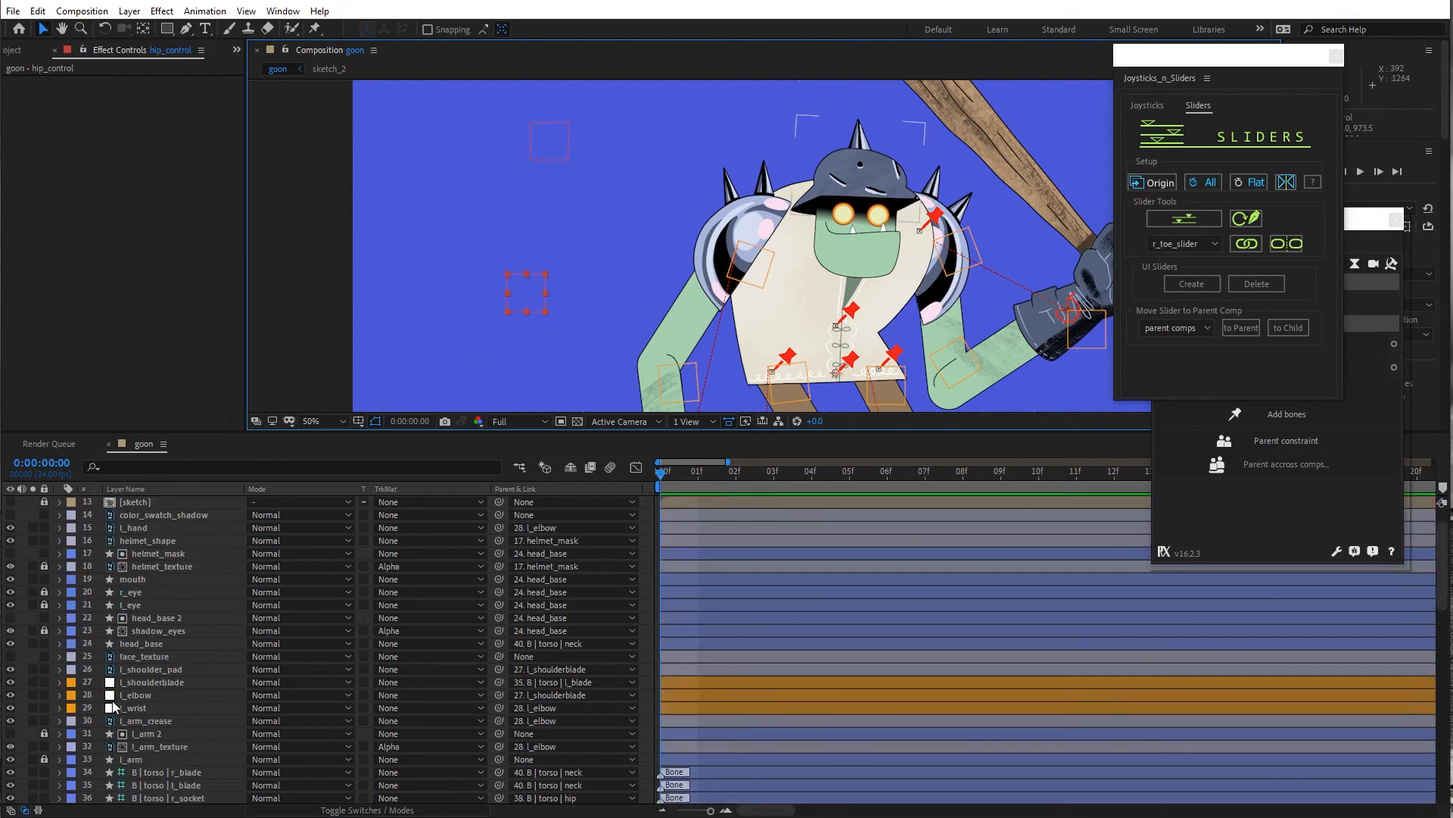
{"action": "left_click", "coordinate": [183, 633]}
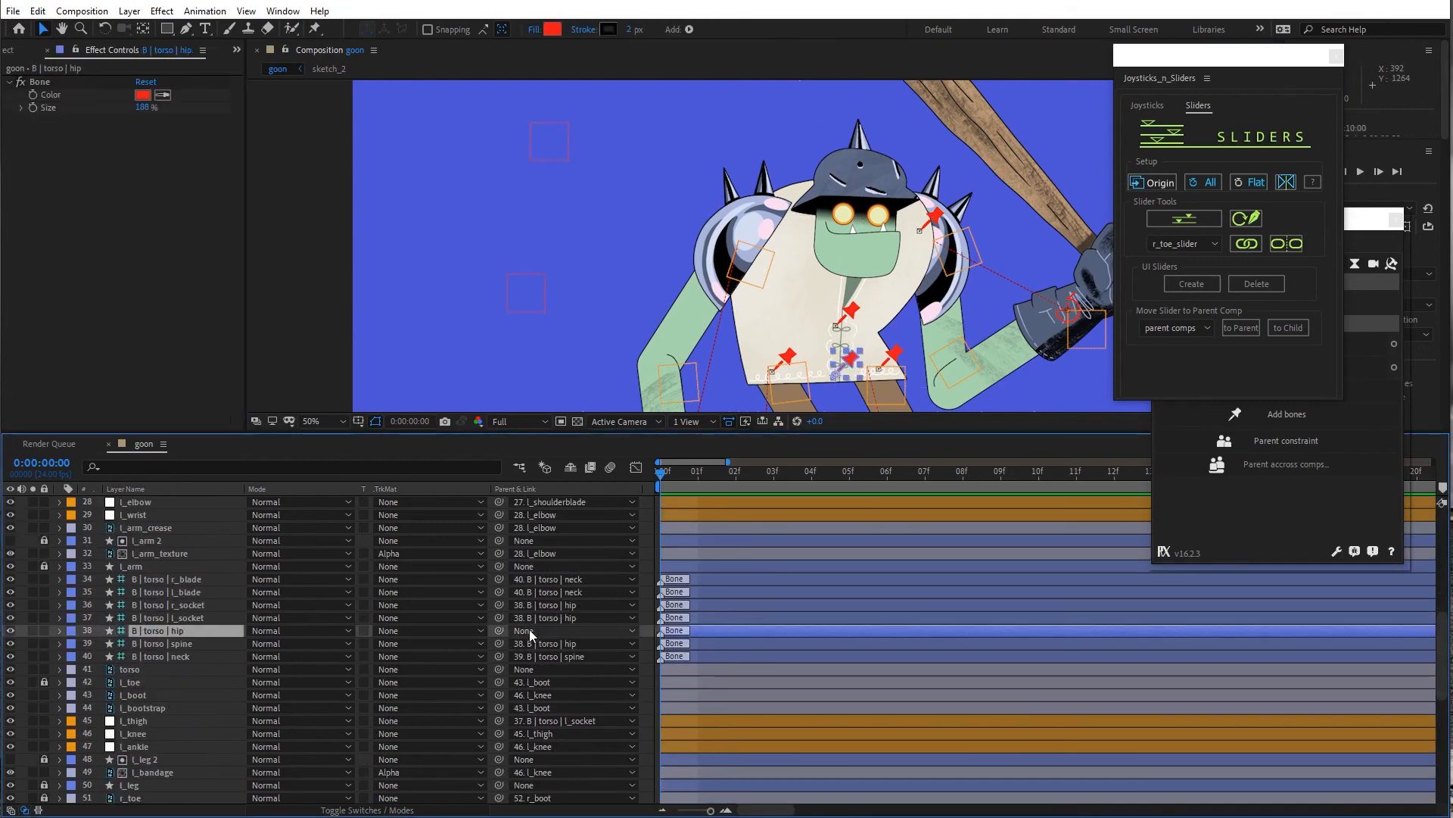
{"action": "left_click", "coordinate": [529, 629]}
{"action": "left_click", "coordinate": [604, 14]}
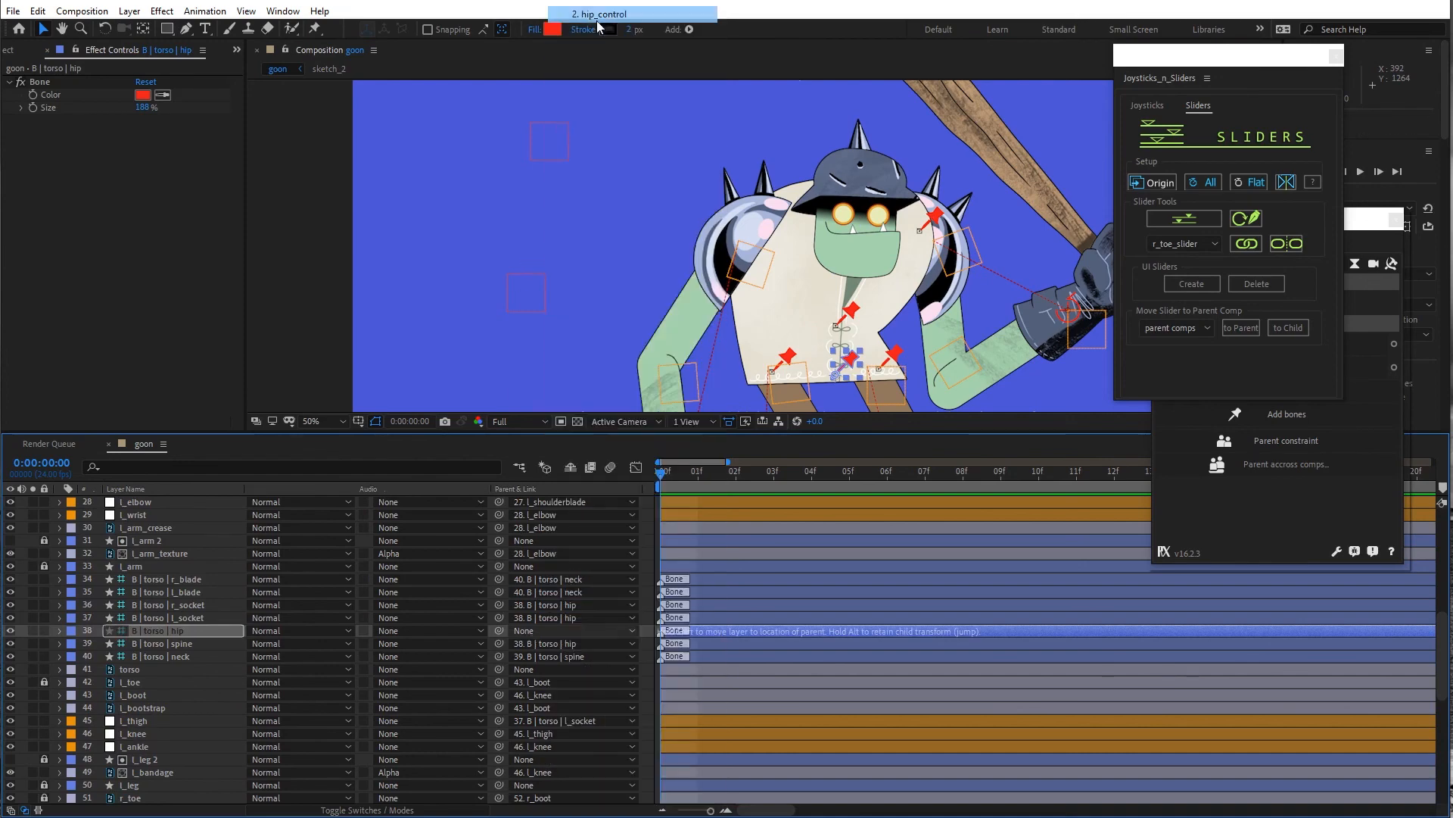
Test hip_control by rotating it to tilt the torso, and undo the rotation
{"action": "left_click", "coordinate": [522, 295]}
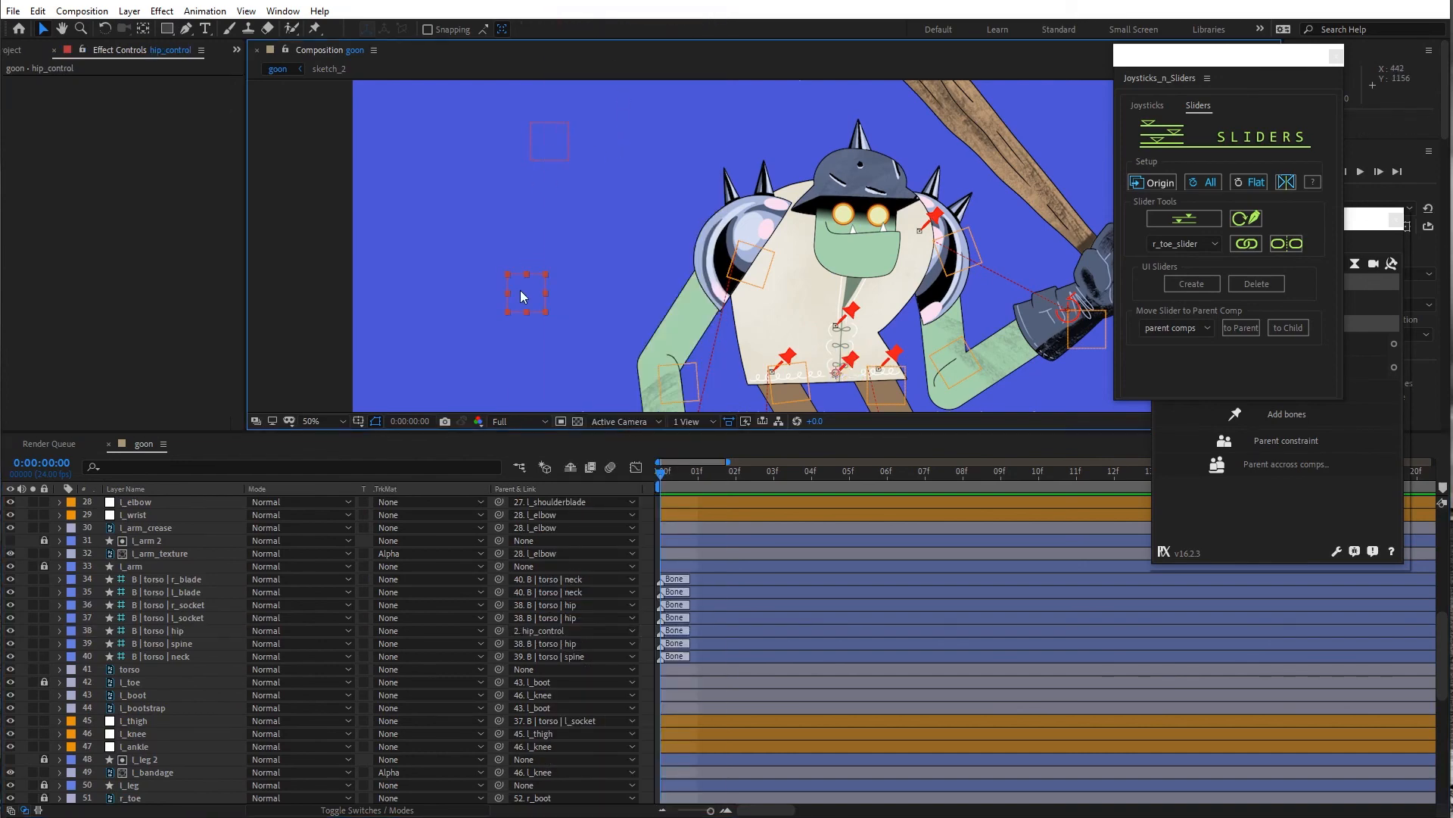
{"action": "key", "text": "w"}
{"action": "left_click_drag", "start_coordinate": [521, 291], "coordinate": [543, 312]}
{"action": "key", "text": "v"}
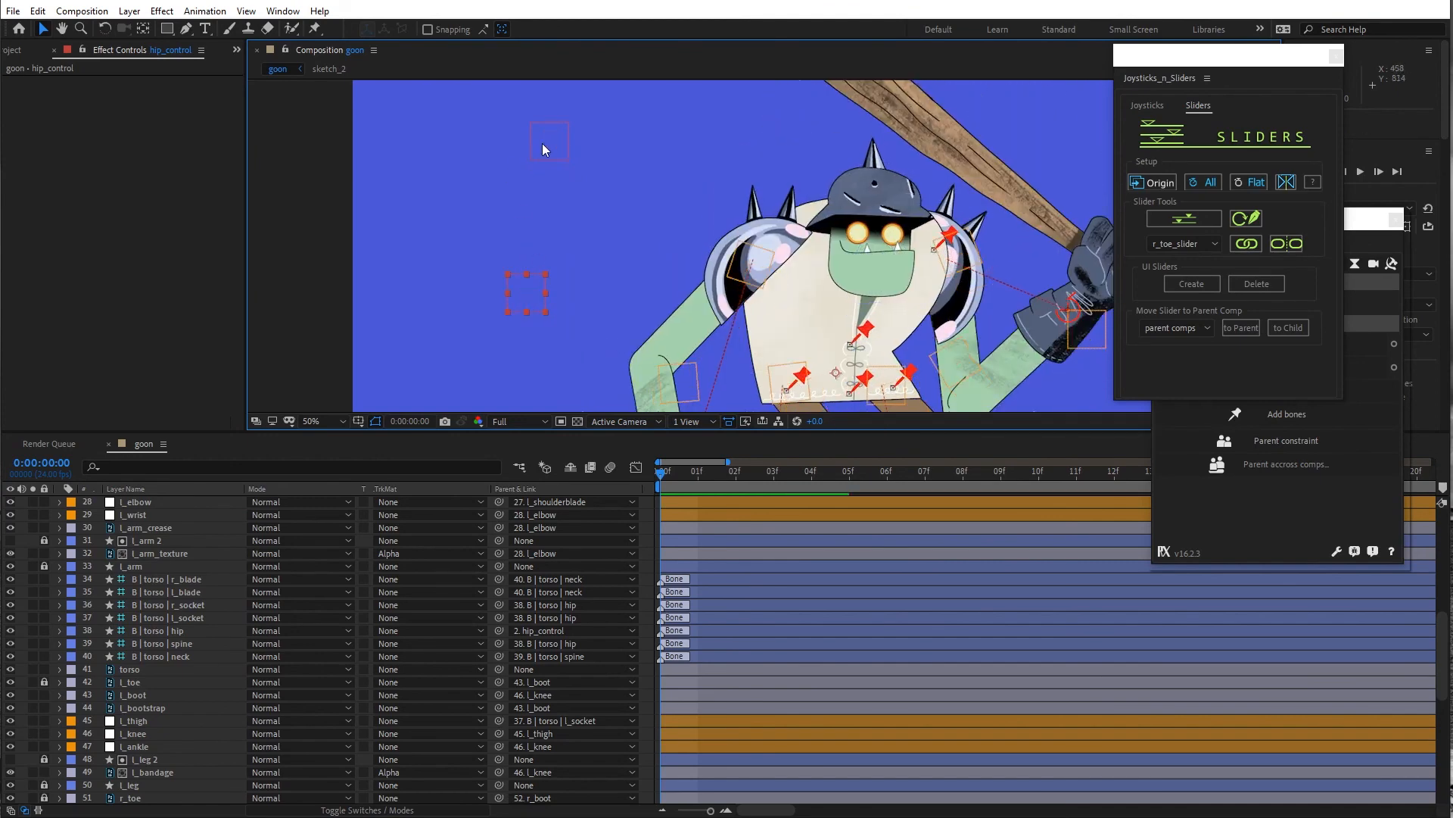
Parent the B | torso | neck bone to shoulder_control
{"action": "left_click", "coordinate": [542, 143]}
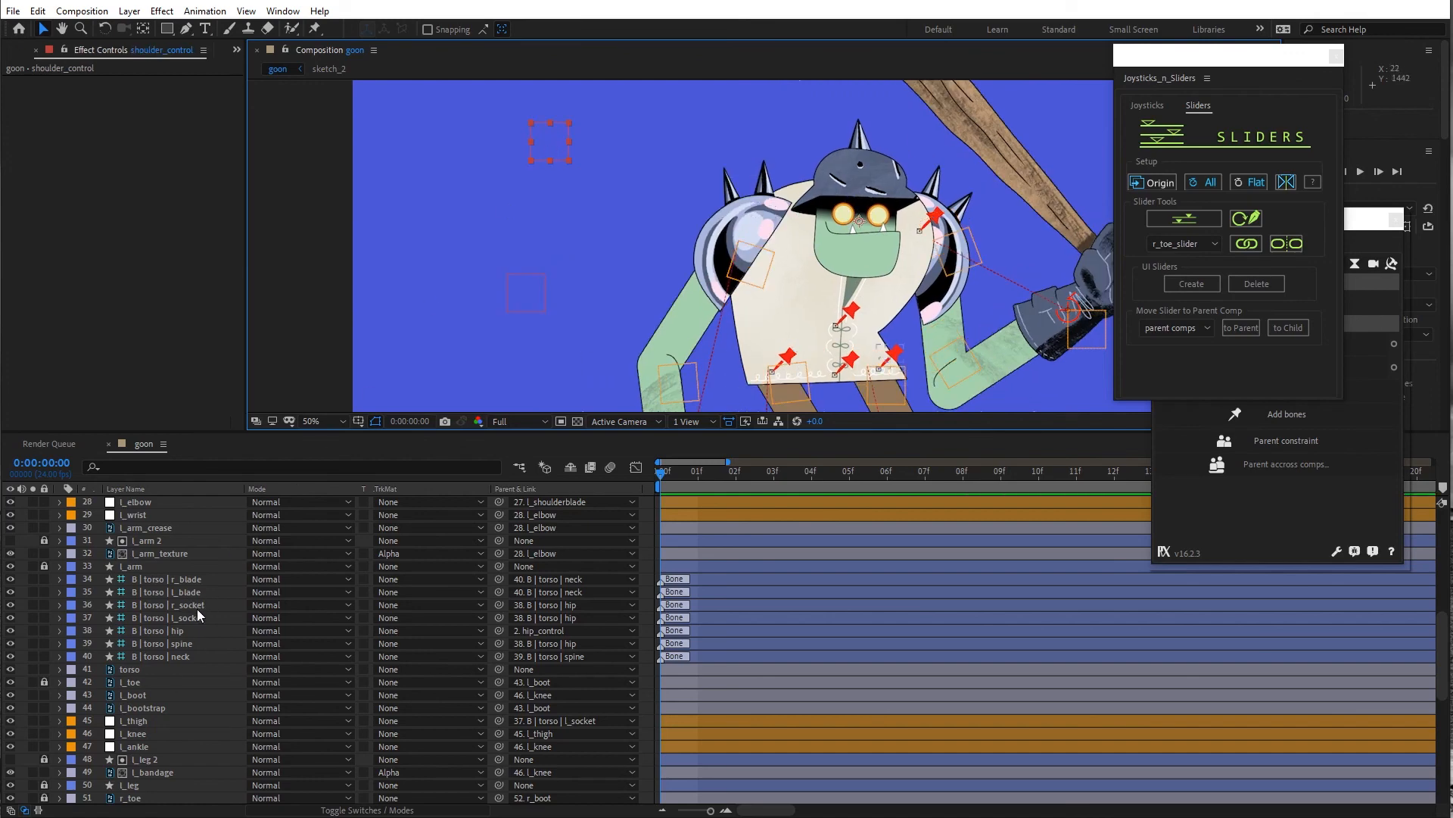
{"action": "left_click", "coordinate": [192, 633]}
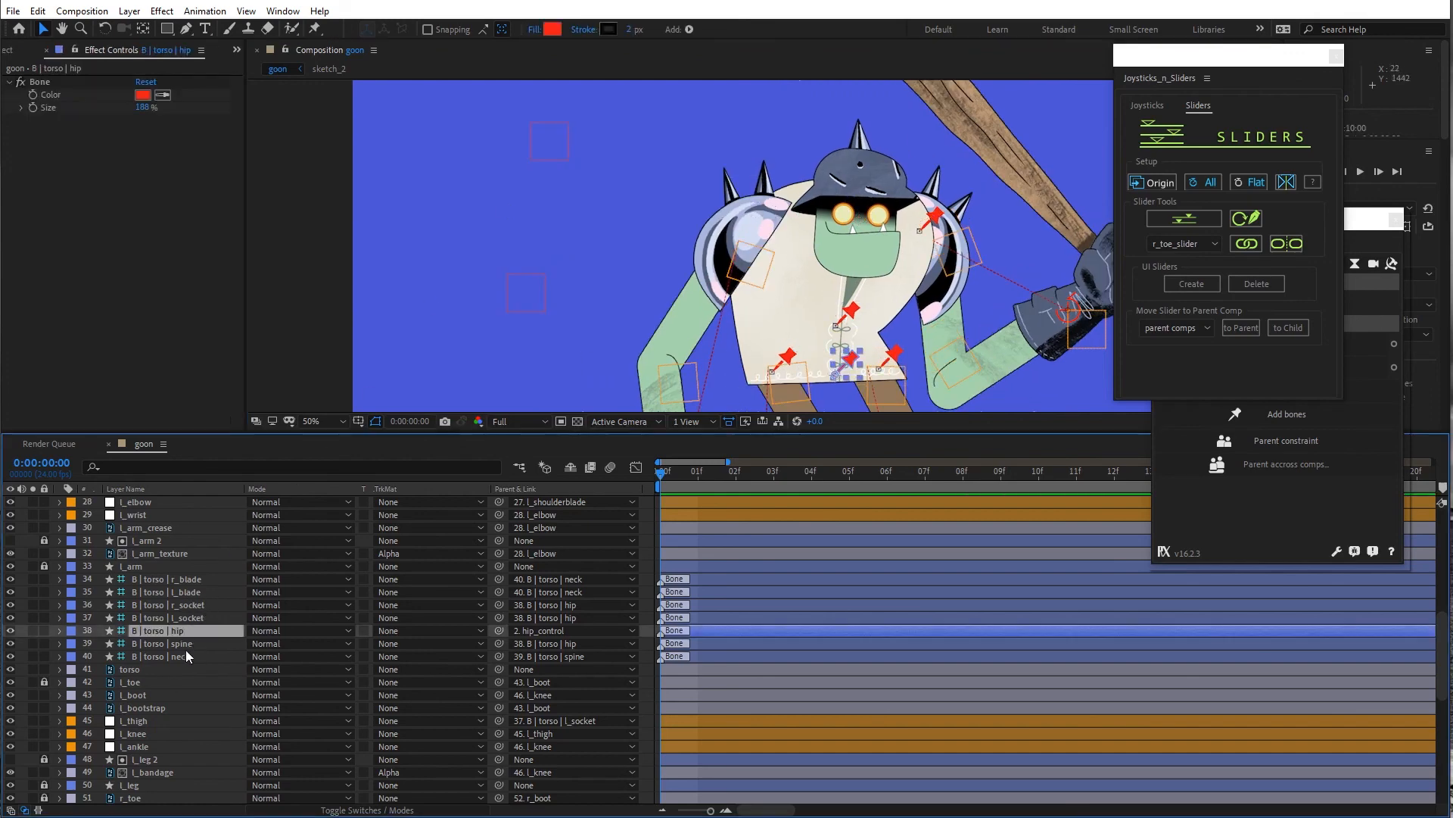
{"action": "left_click", "coordinate": [186, 656]}
{"action": "left_click", "coordinate": [529, 655]}
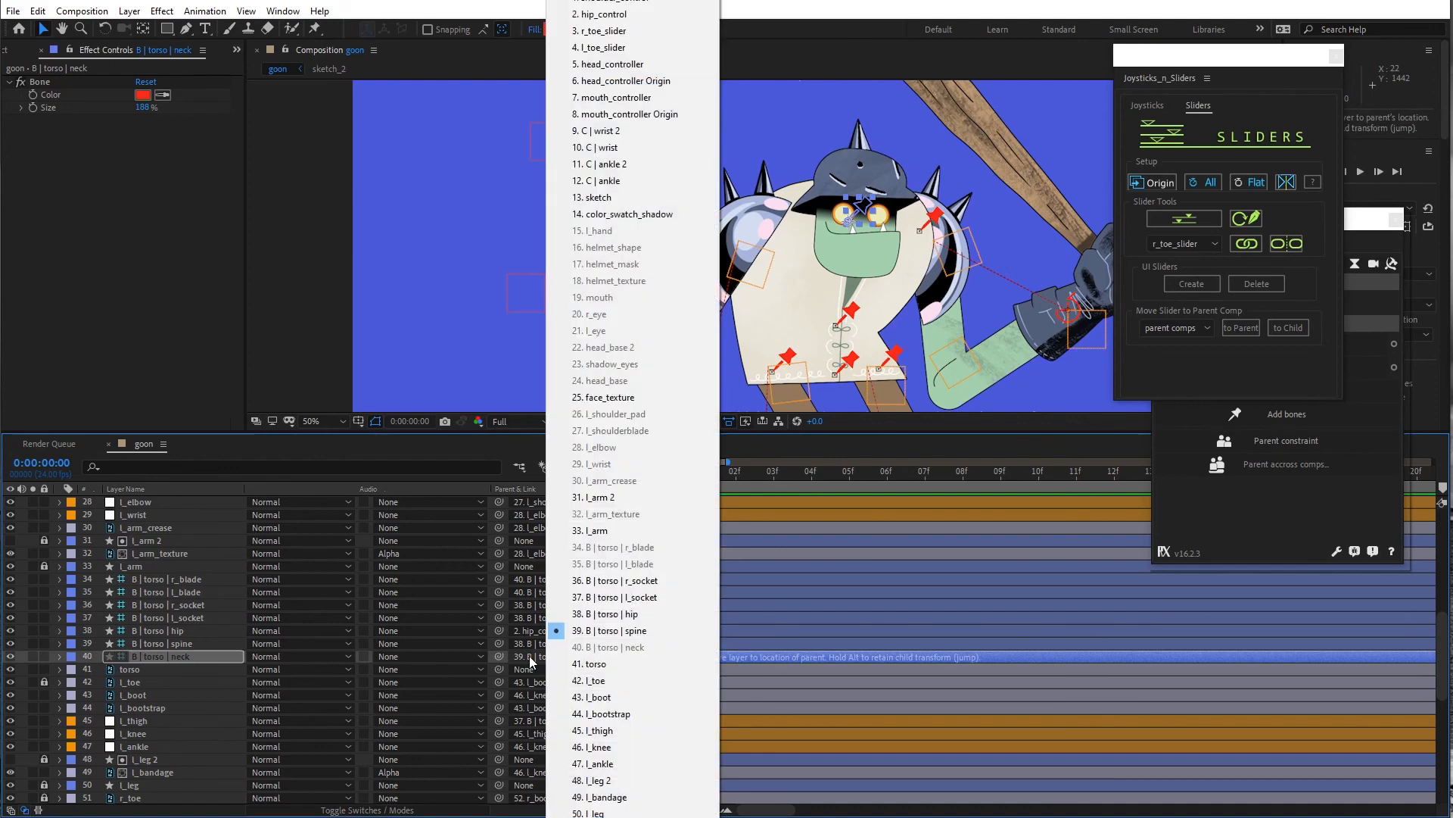
{"action": "left_click", "coordinate": [605, 16]}
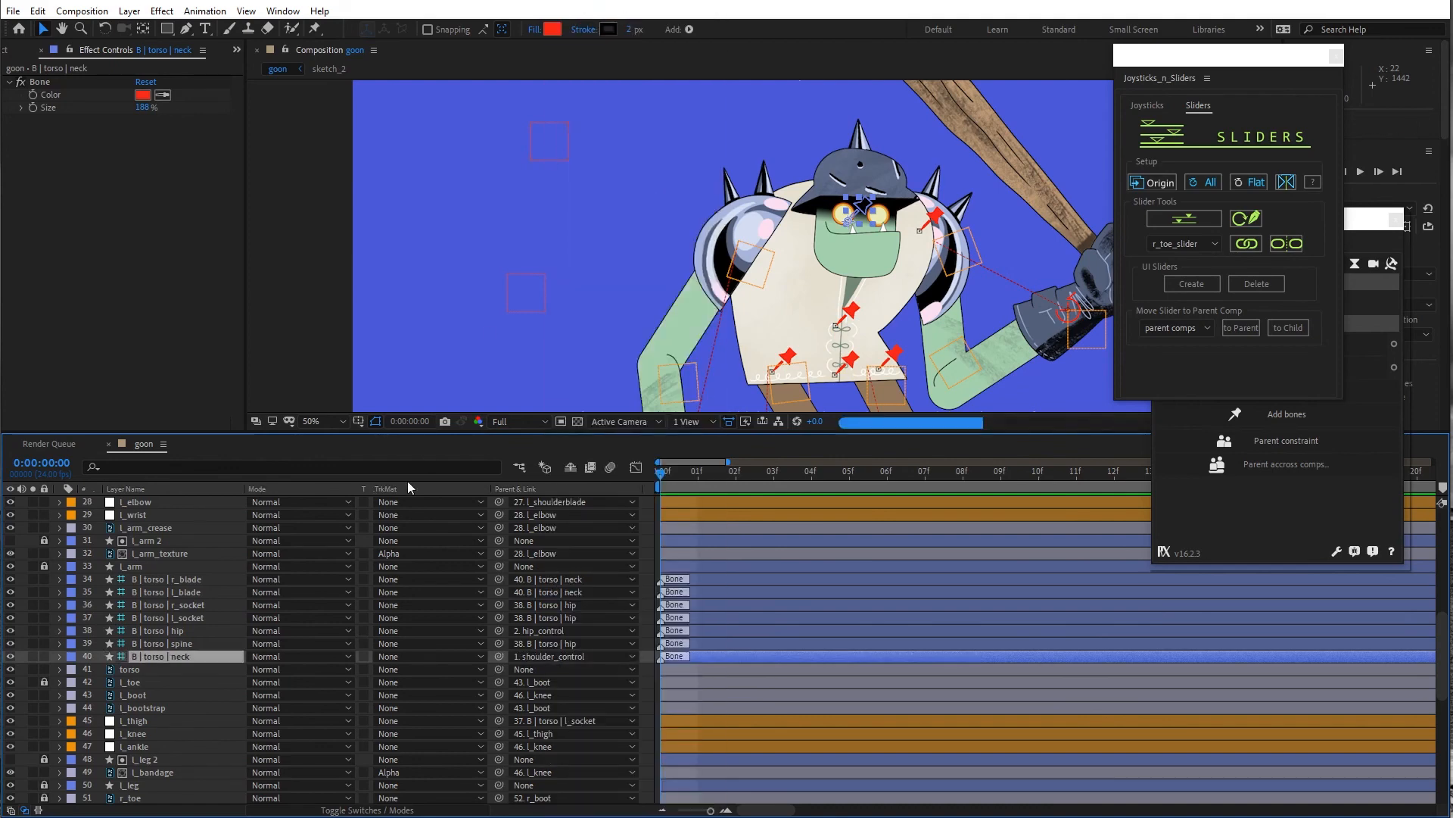
Parent the shoulder_control null to the B | torso | spine bone
{"action": "scroll", "coordinate": [199, 615], "scroll_direction": "up", "scroll_amount": 5}
{"action": "scroll", "coordinate": [198, 614], "scroll_direction": "up", "scroll_amount": 4}
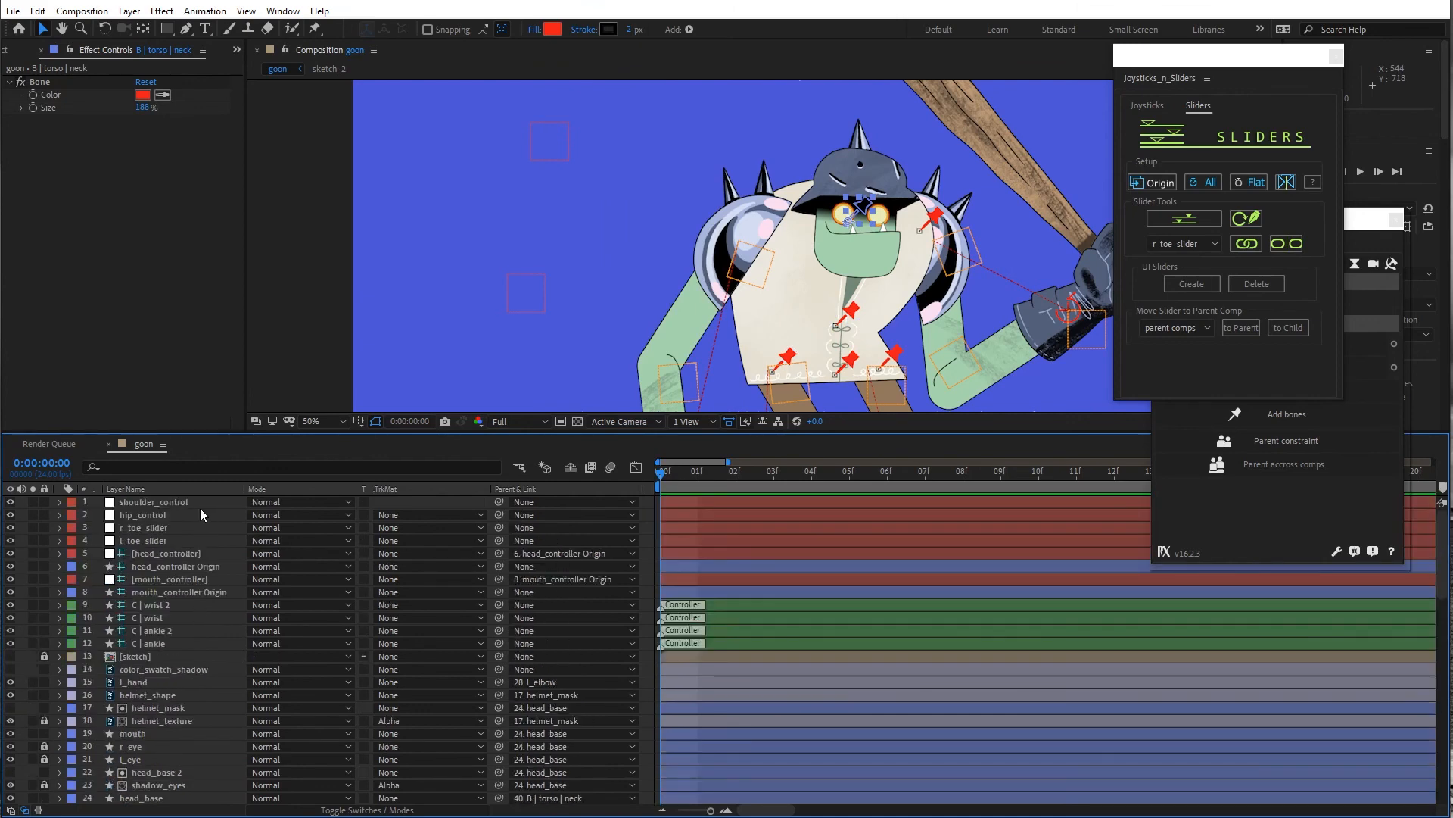
{"action": "left_click", "coordinate": [199, 502]}
{"action": "left_click", "coordinate": [567, 502]}
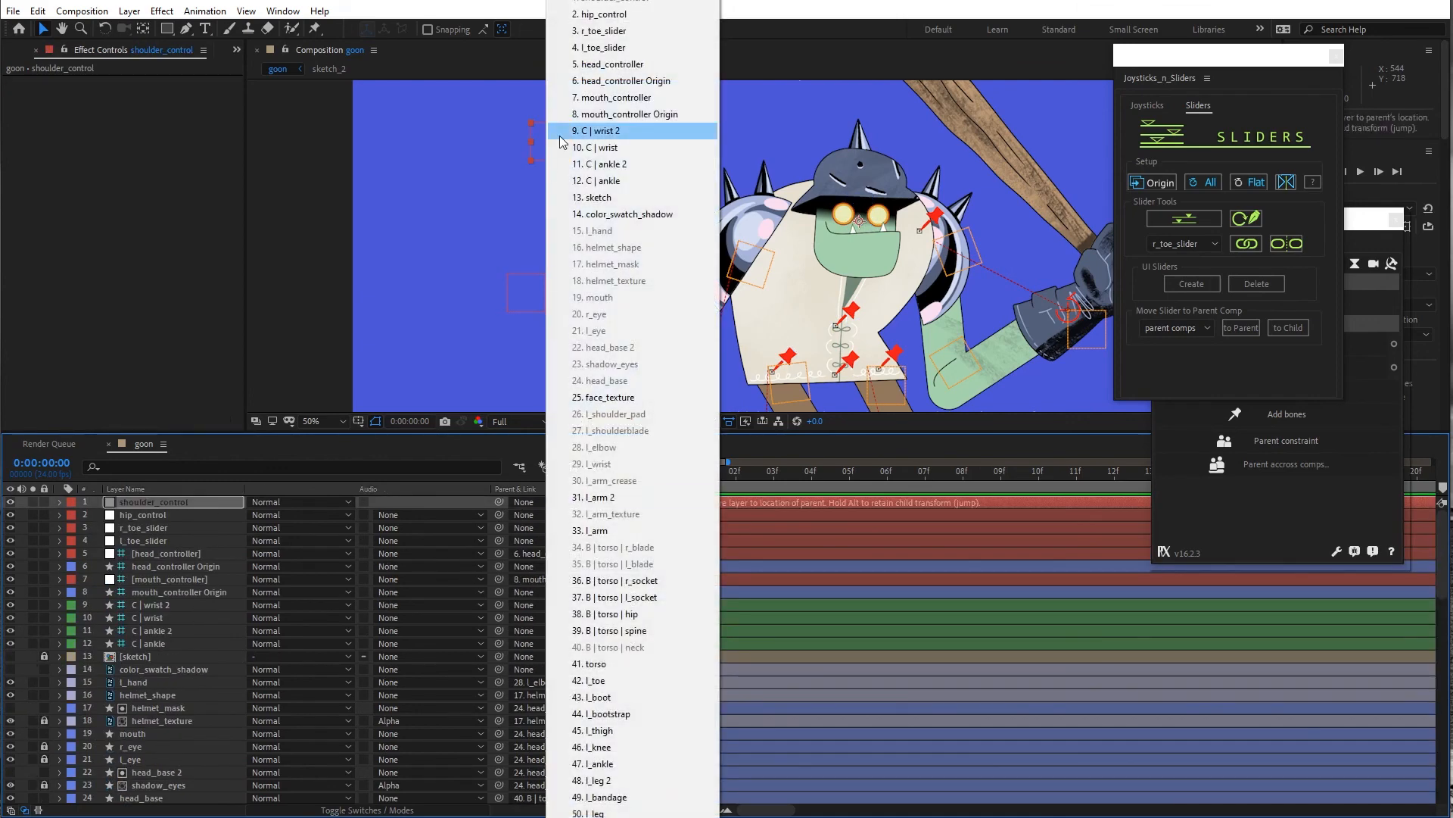
{"action": "left_click", "coordinate": [615, 632]}
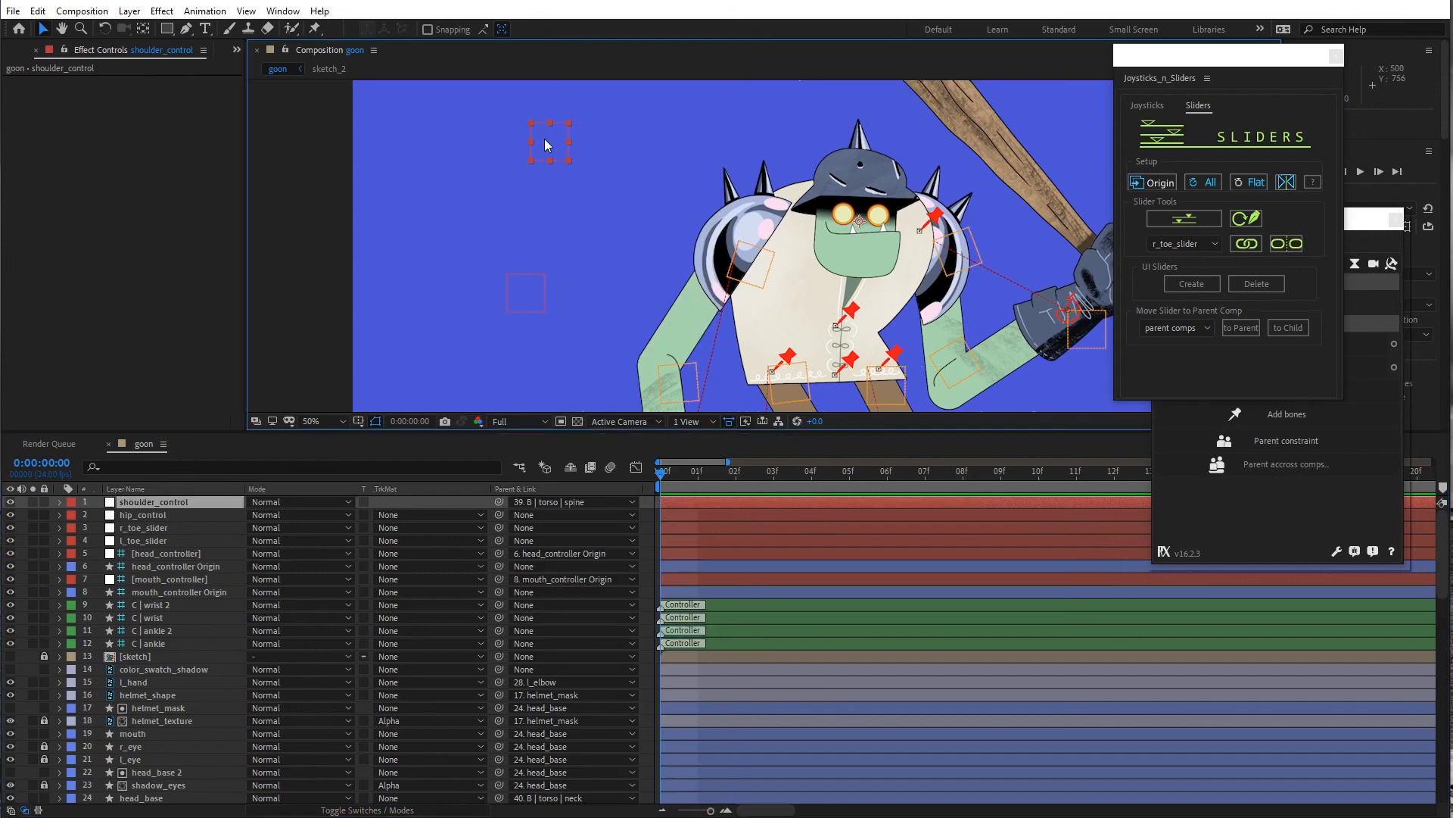
Test shoulder_control by moving it around to shift the upper torso and head, and undo the move
{"action": "mouse_move", "coordinate": [545, 140]}
{"action": "left_mouse_down"}
{"action": "mouse_move", "coordinate": [565, 140]}
{"action": "mouse_move", "coordinate": [552, 166]}
{"action": "mouse_move", "coordinate": [512, 144]}
{"action": "mouse_move", "coordinate": [564, 126]}
{"action": "left_mouse_up"}
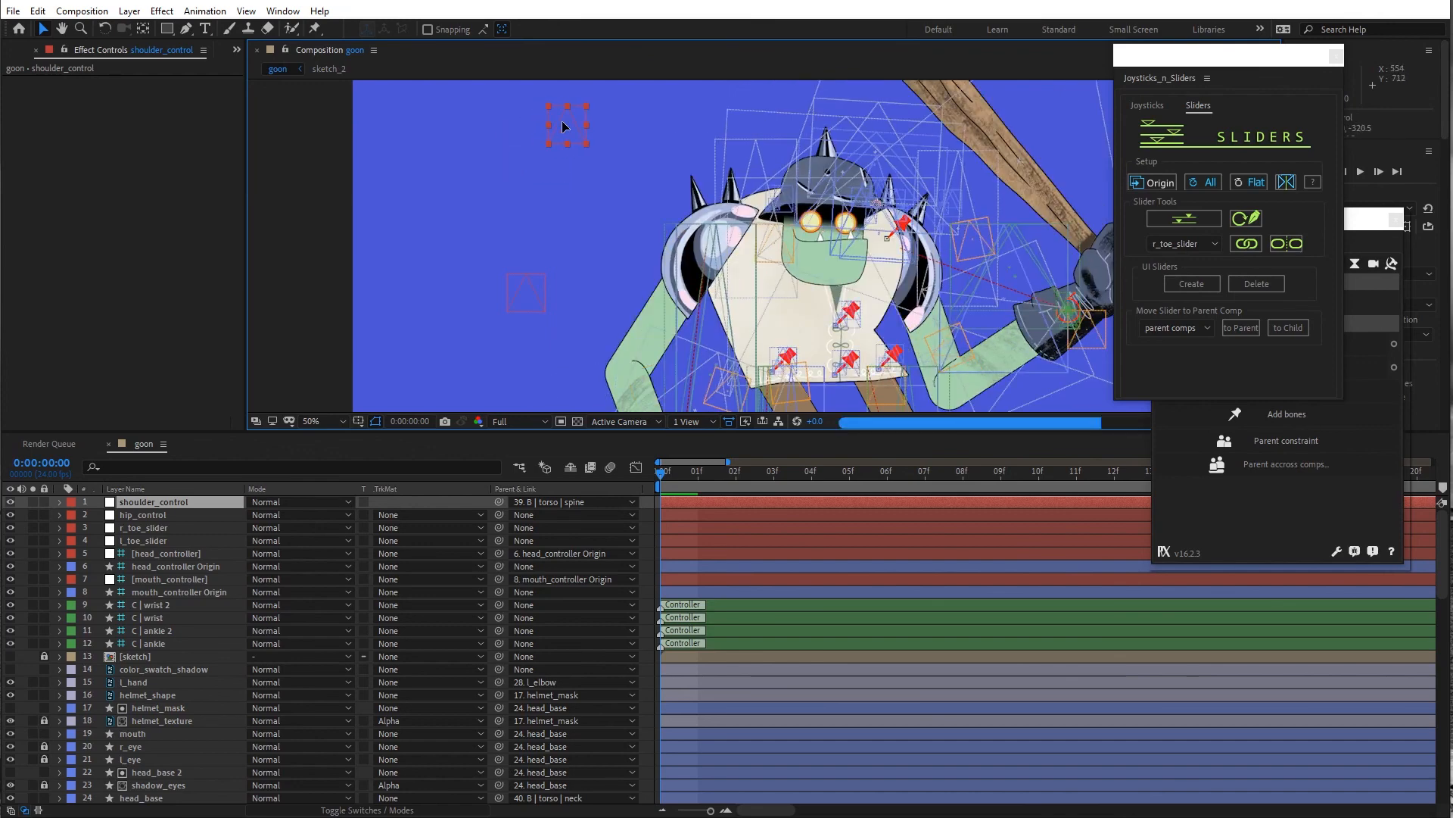
{"action": "key", "text": "ctrl+z"}
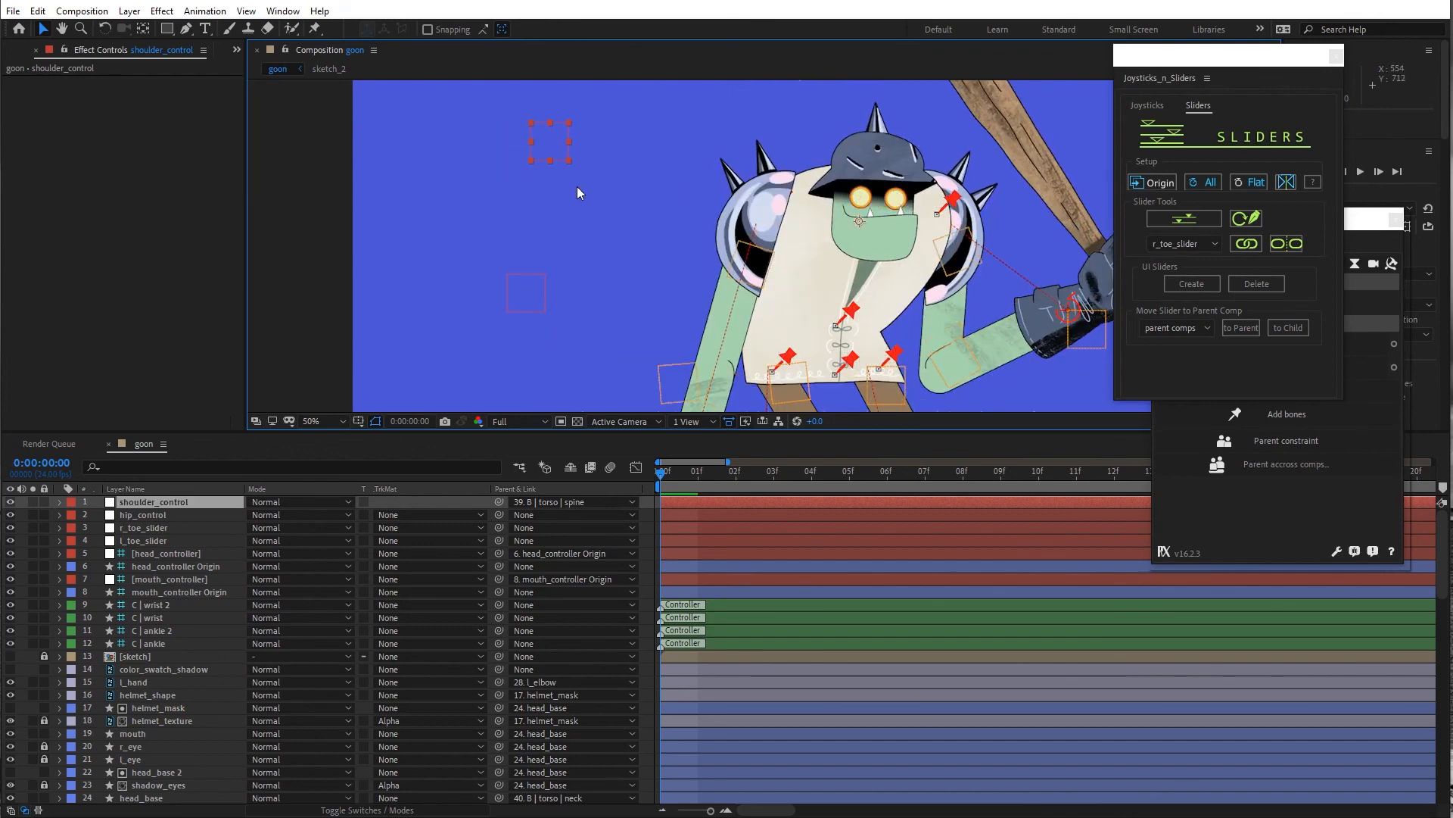
{"action": "key", "text": "comma"}
{"action": "key", "text": "comma"}
{"action": "left_click_drag", "start_coordinate": [588, 205], "coordinate": [507, 162]}
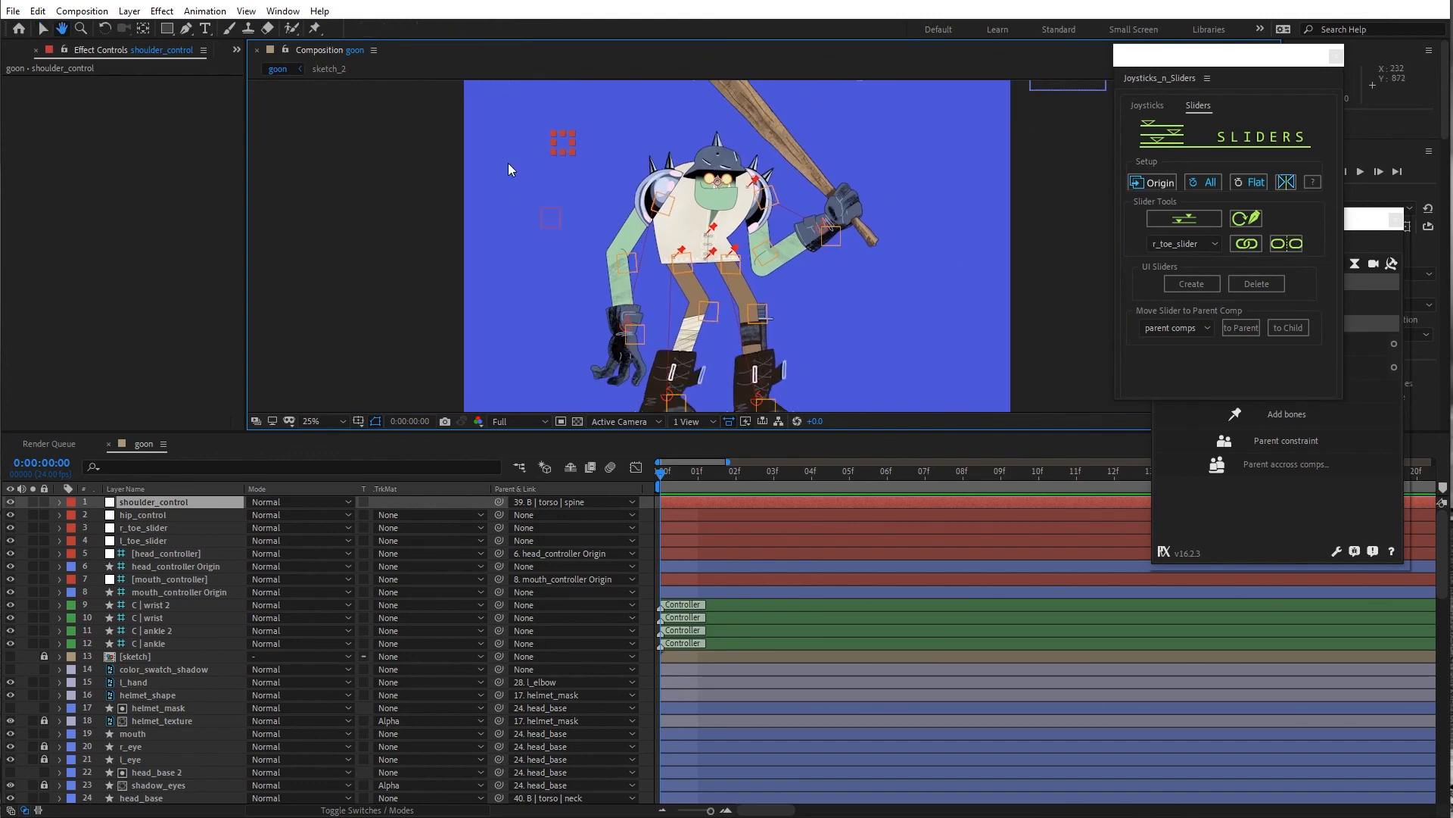
Save the project and collapse the expanded transform properties of the r_bootstrap layer
{"action": "left_click_drag", "start_coordinate": [638, 312], "coordinate": [629, 252]}
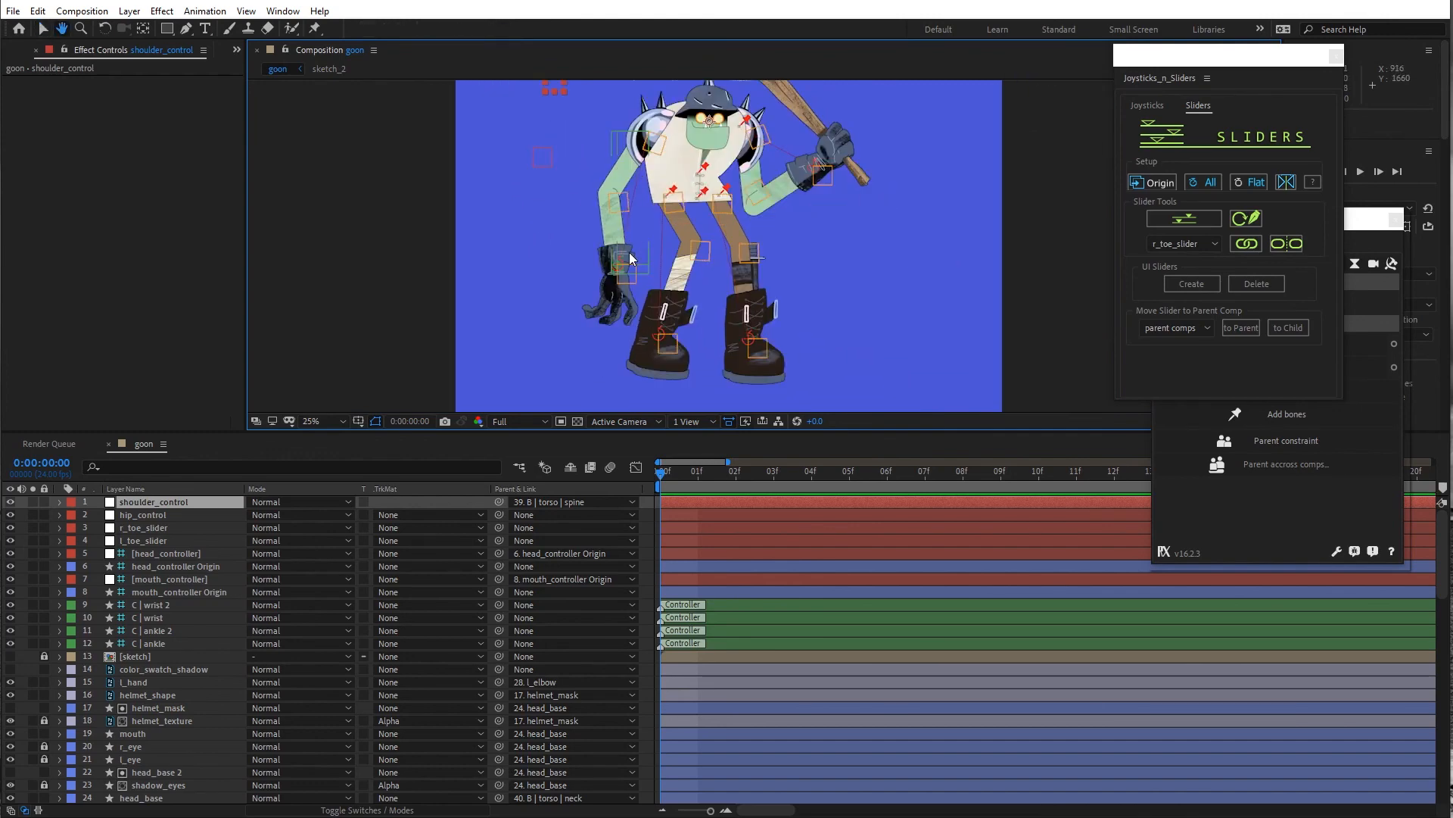
{"action": "left_click", "coordinate": [27, 12]}
{"action": "left_click", "coordinate": [48, 145]}
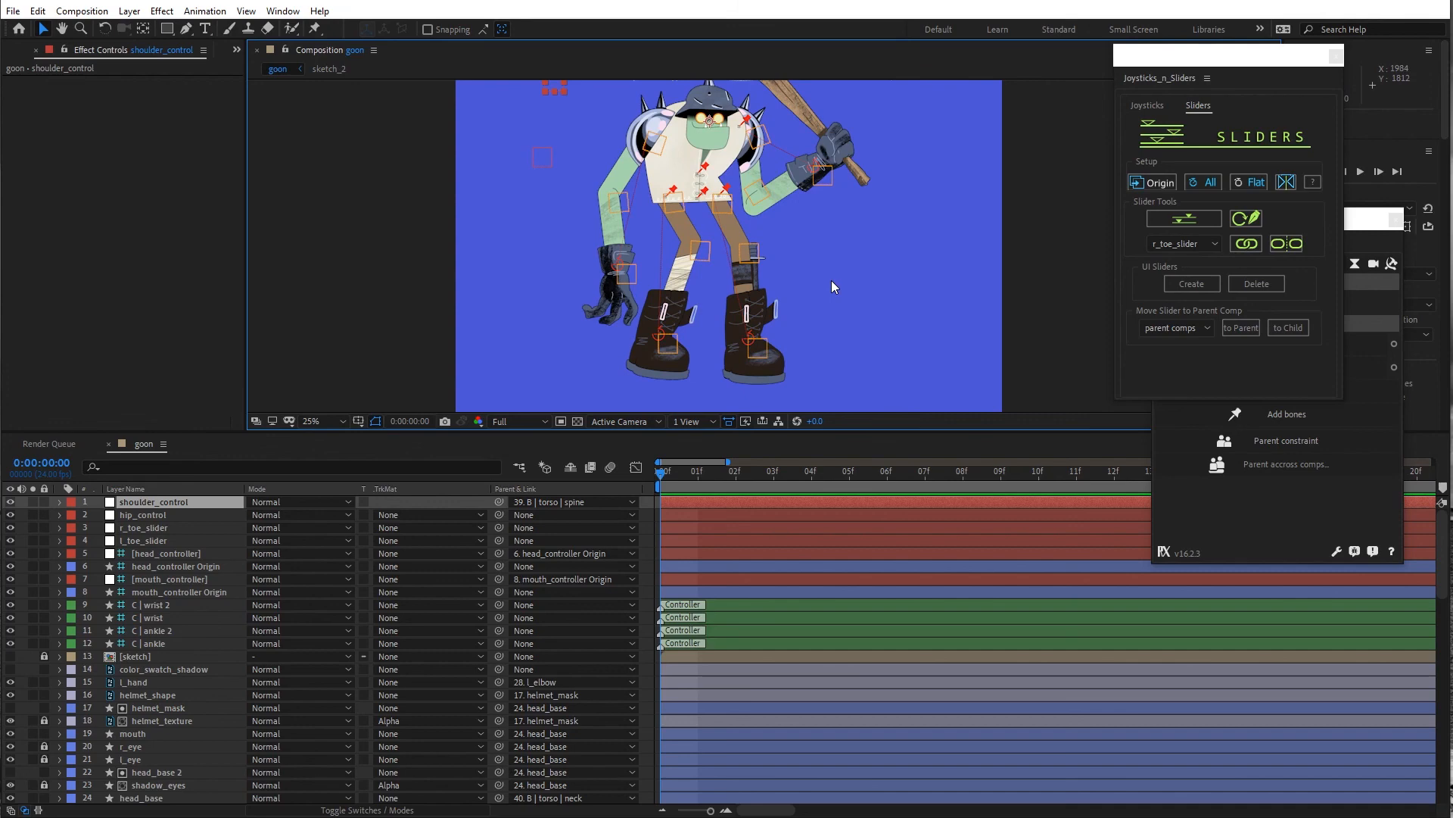
{"action": "scroll", "coordinate": [195, 611], "scroll_direction": "down", "scroll_amount": 10}
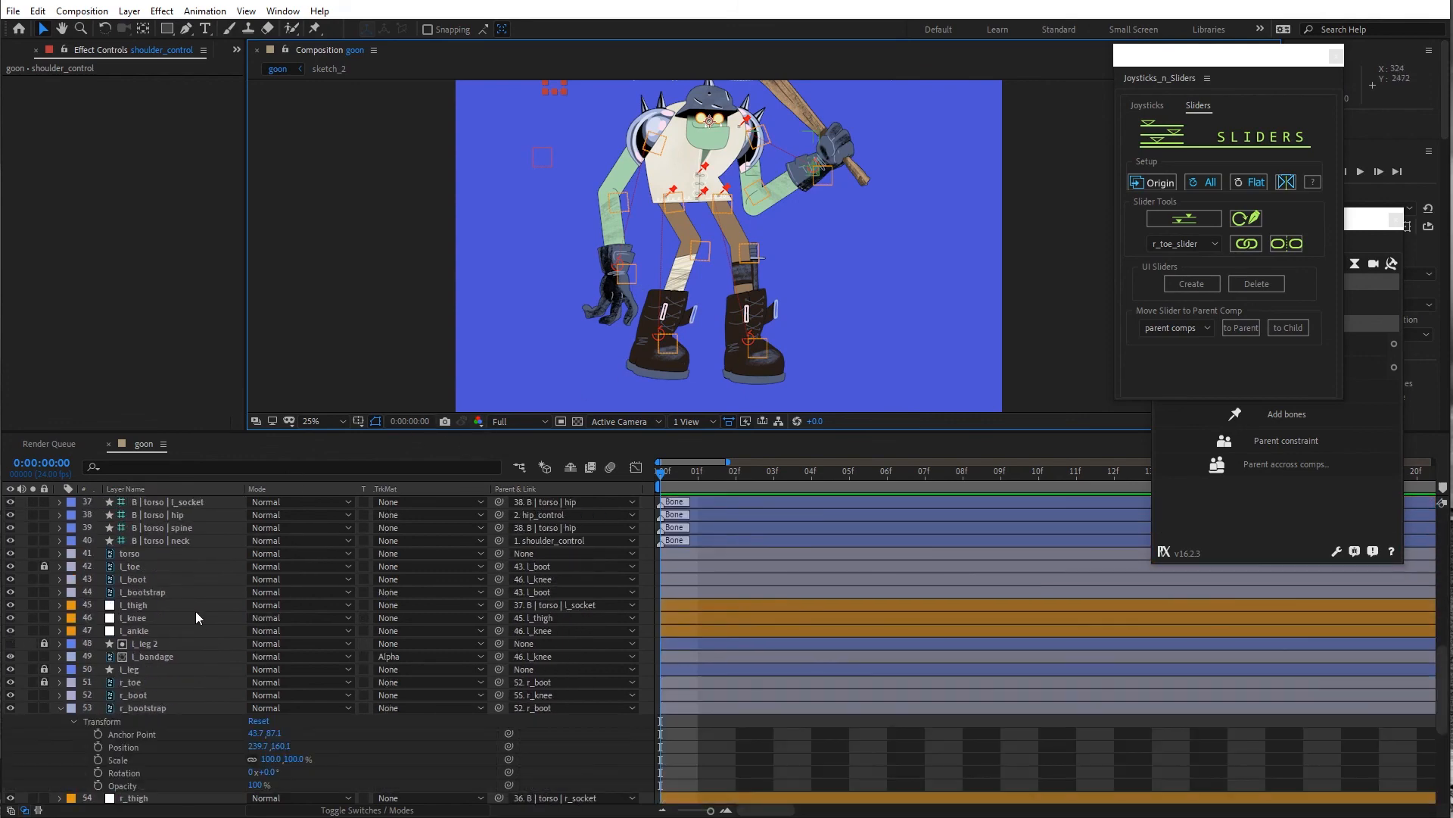
{"action": "scroll", "coordinate": [195, 611], "scroll_direction": "up", "scroll_amount": 3}
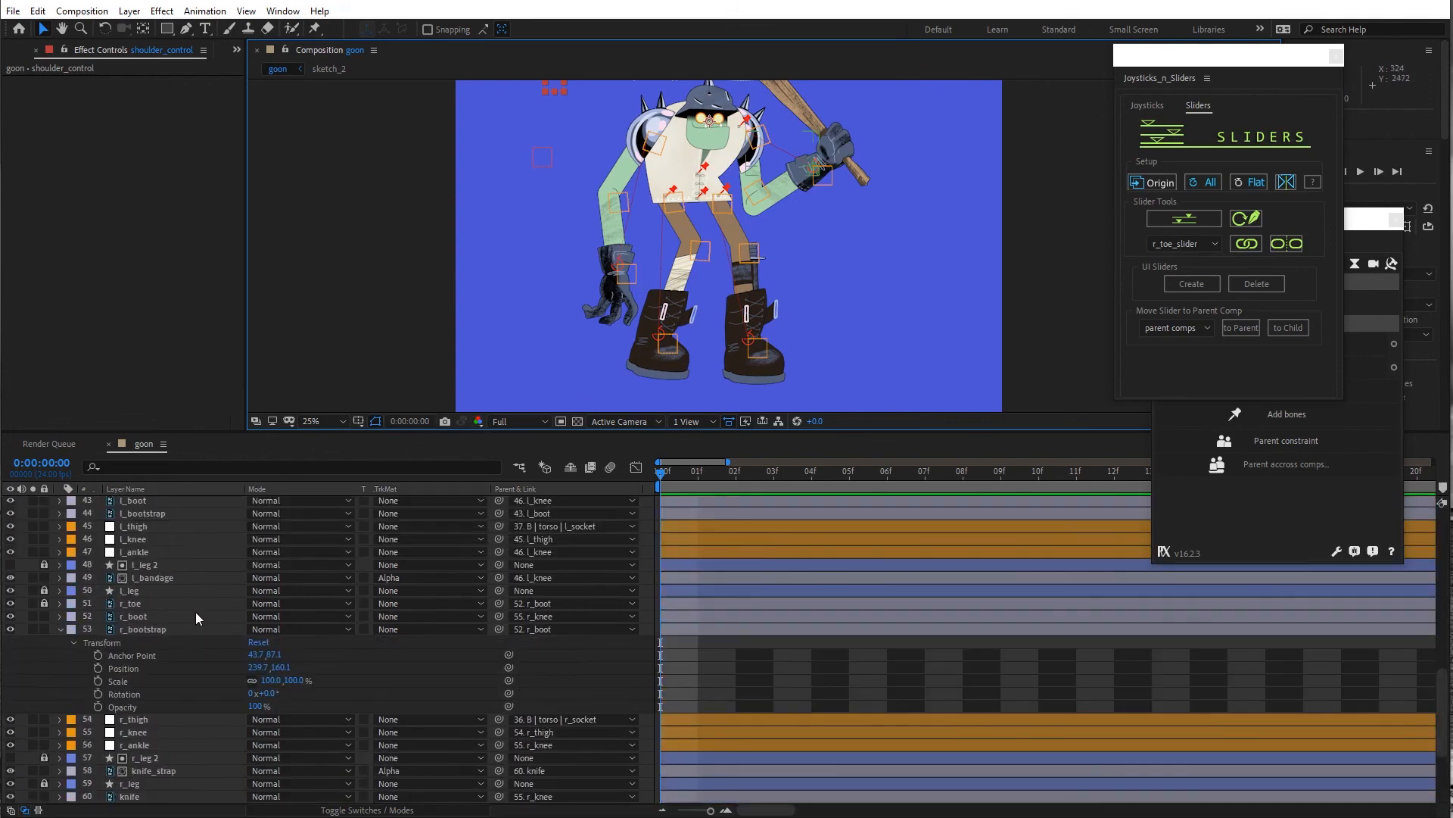
{"action": "left_click", "coordinate": [62, 630]}
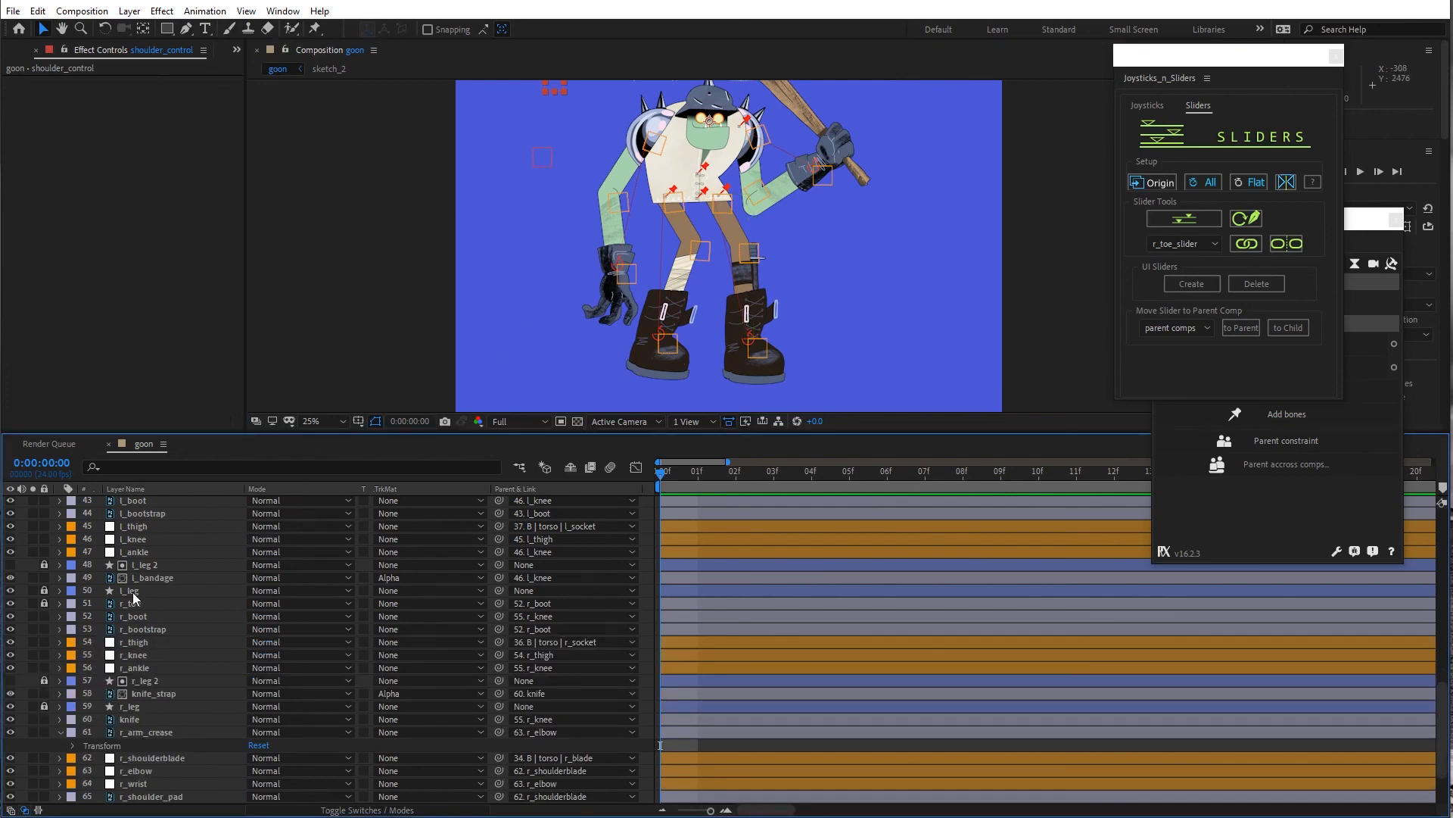
Unlock the helmet_texture, r_eye and l_eye layers
{"action": "scroll", "coordinate": [133, 594], "scroll_direction": "up", "scroll_amount": 6}
{"action": "scroll", "coordinate": [134, 590], "scroll_direction": "up", "scroll_amount": 3}
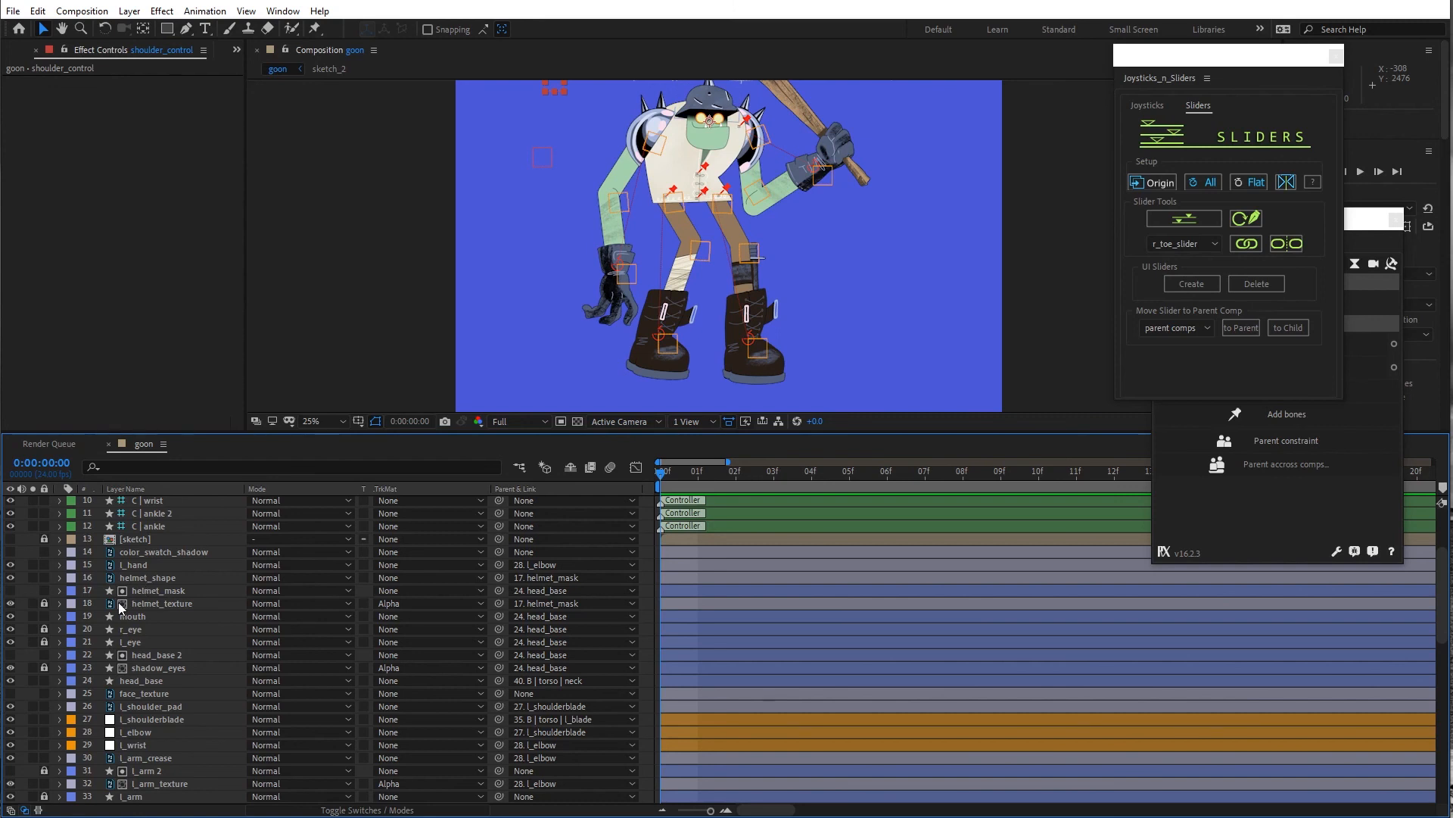
{"action": "left_click", "coordinate": [44, 604]}
{"action": "left_click", "coordinate": [44, 642]}
Mark the head layers from helmet_shape down to head_base, including masks, mouth, eyes and shadow_eyes, as shy
{"action": "left_click", "coordinate": [156, 579]}
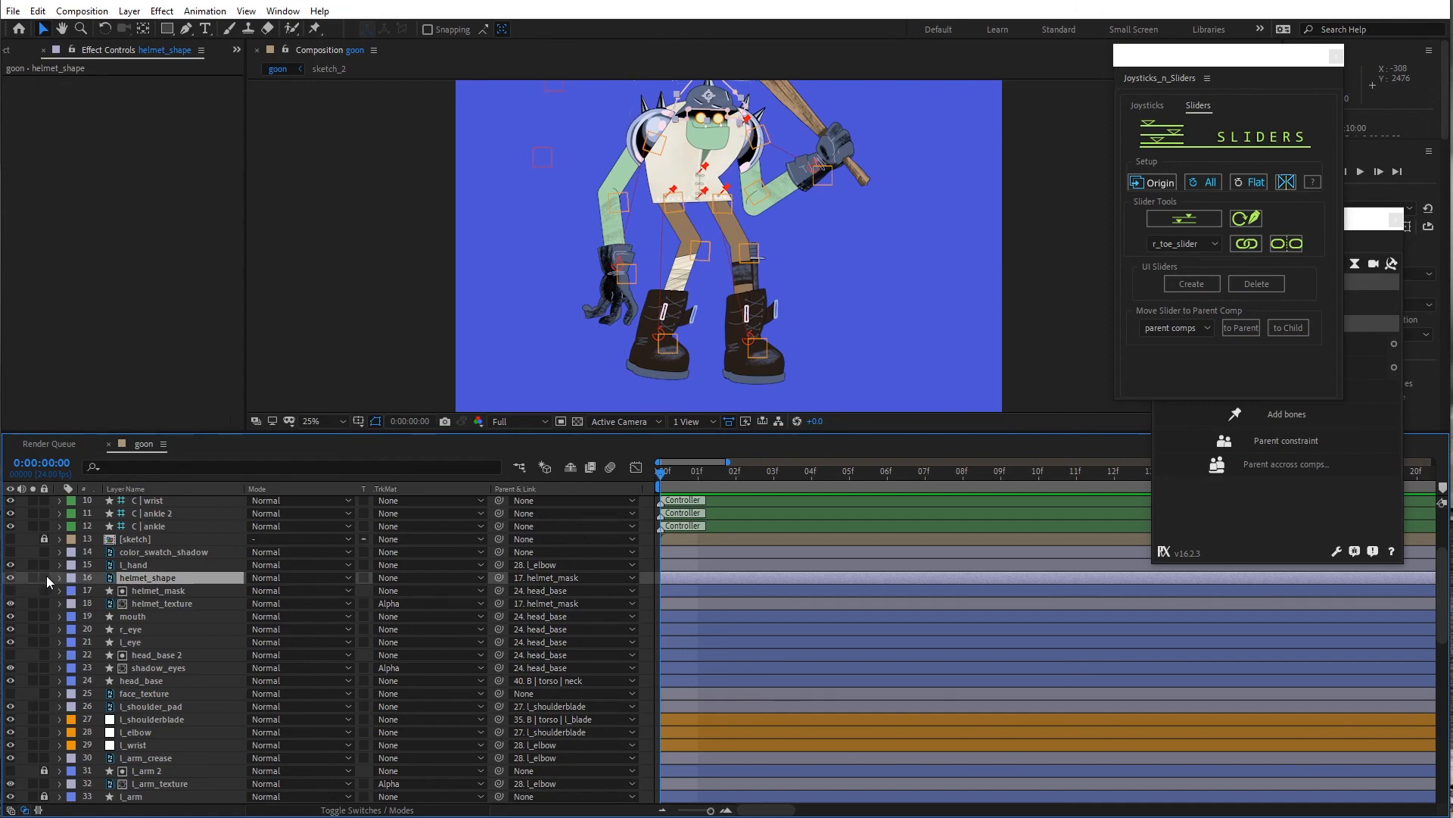
{"action": "left_click", "coordinate": [348, 810]}
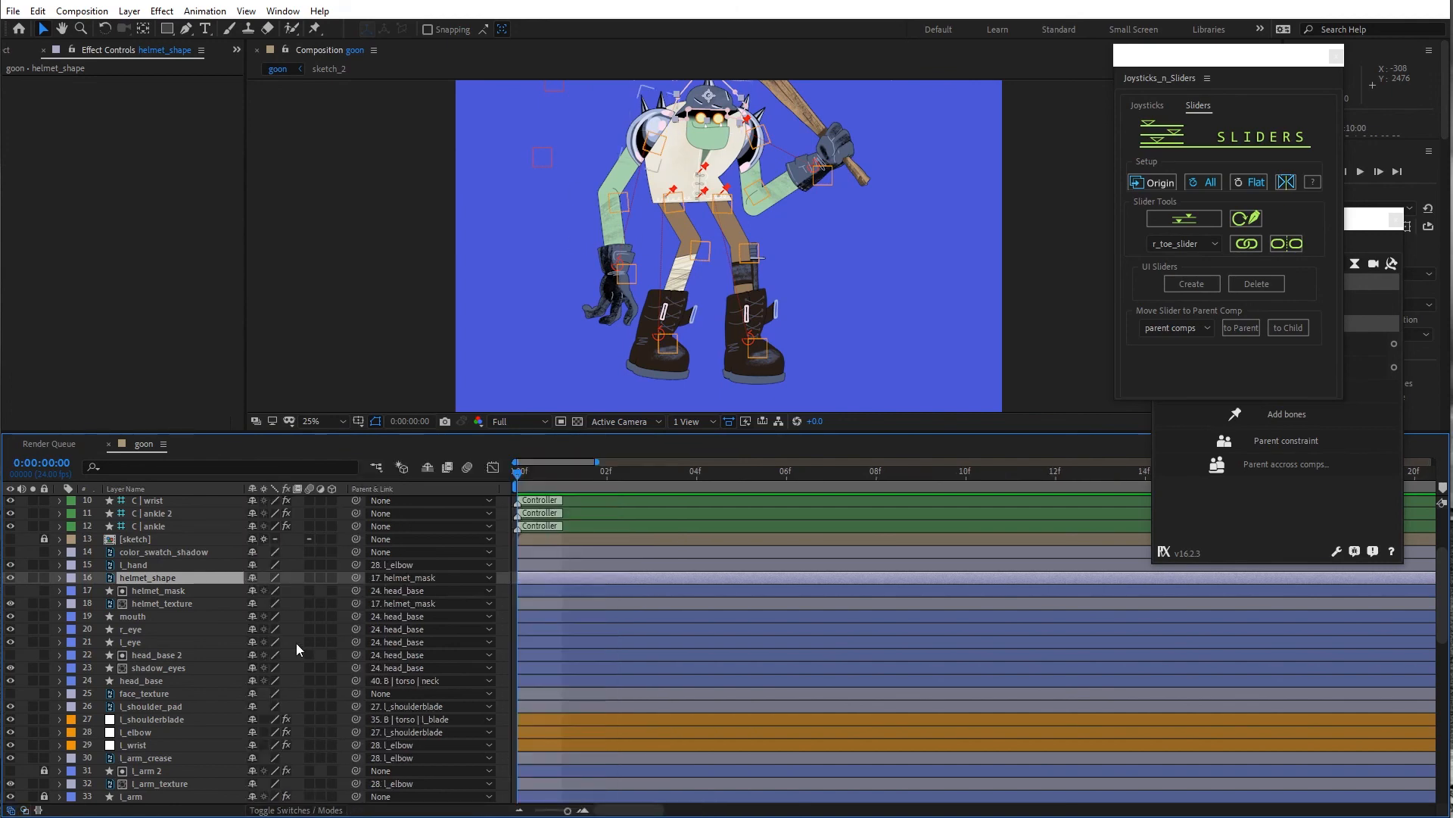
{"action": "left_click", "coordinate": [180, 591]}
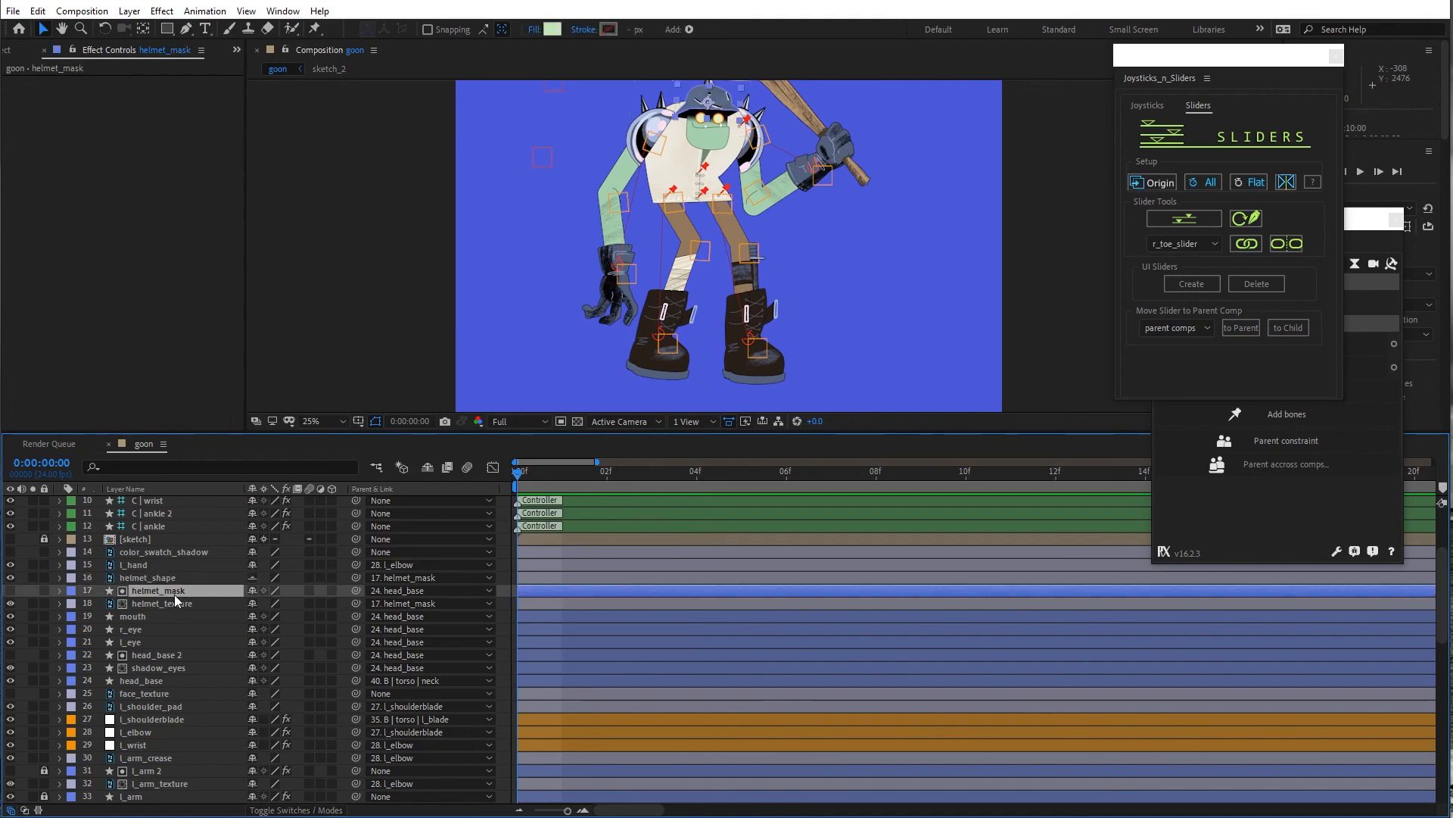
{"action": "left_click", "coordinate": [253, 591]}
{"action": "left_click", "coordinate": [253, 603]}
{"action": "left_click", "coordinate": [252, 655]}
{"action": "left_click", "coordinate": [253, 668]}
Make the face_texture layer visible and move it directly above the mouth layer
{"action": "left_click", "coordinate": [216, 693]}
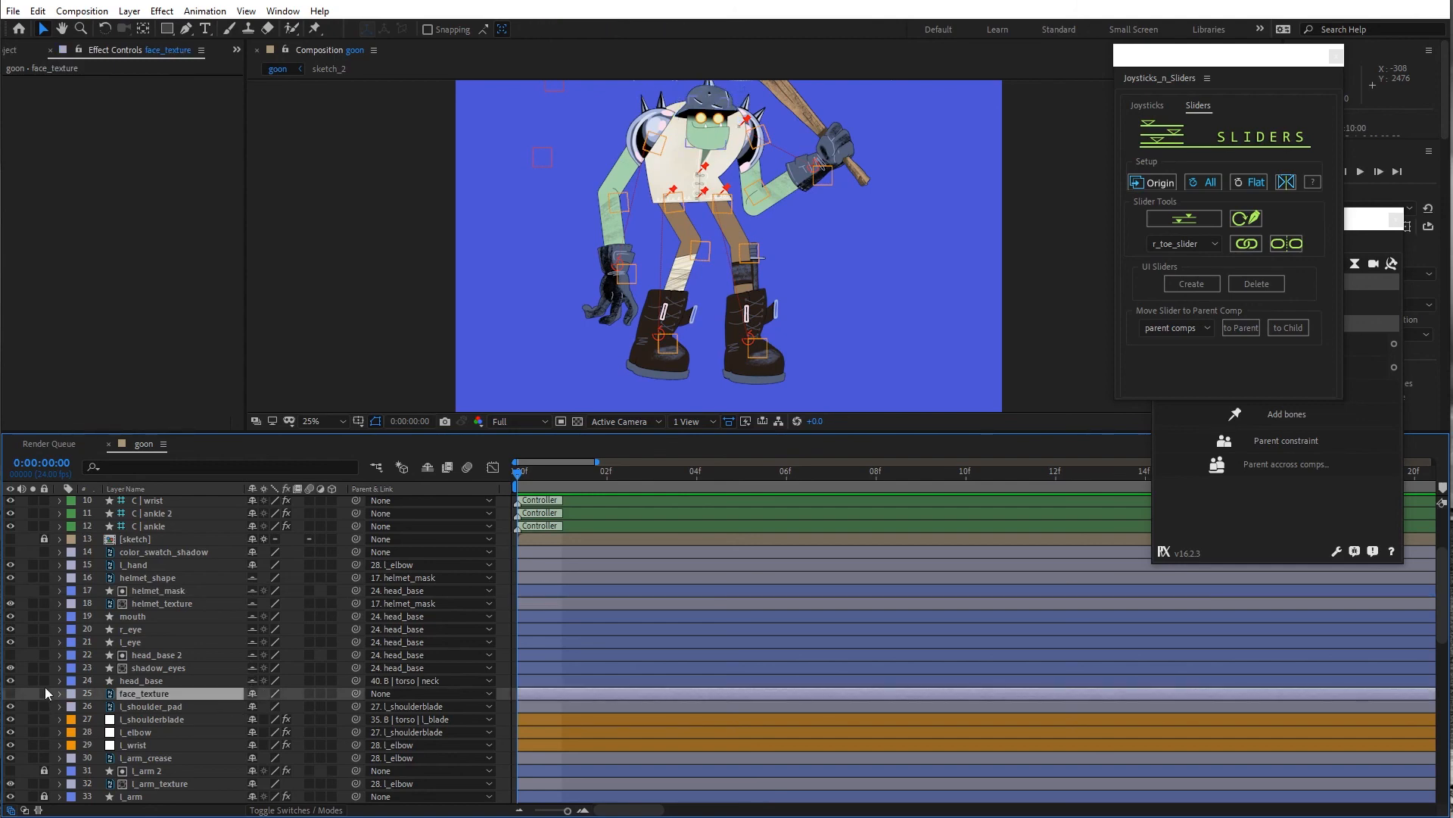
{"action": "left_click", "coordinate": [10, 694]}
{"action": "left_click_drag", "start_coordinate": [137, 697], "coordinate": [133, 610]}
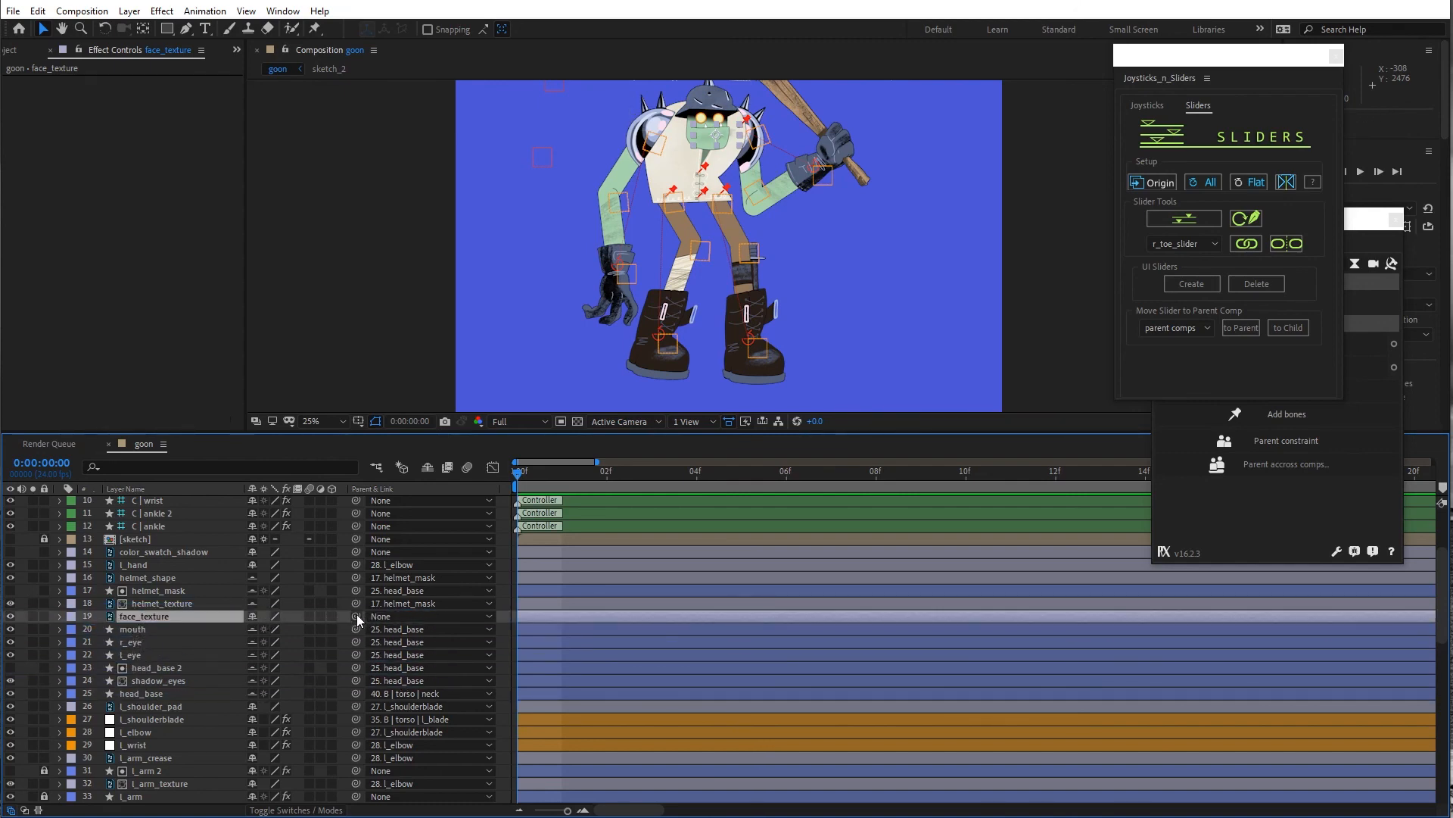
{"action": "scroll", "coordinate": [697, 224], "scroll_direction": "up", "scroll_amount": 1}
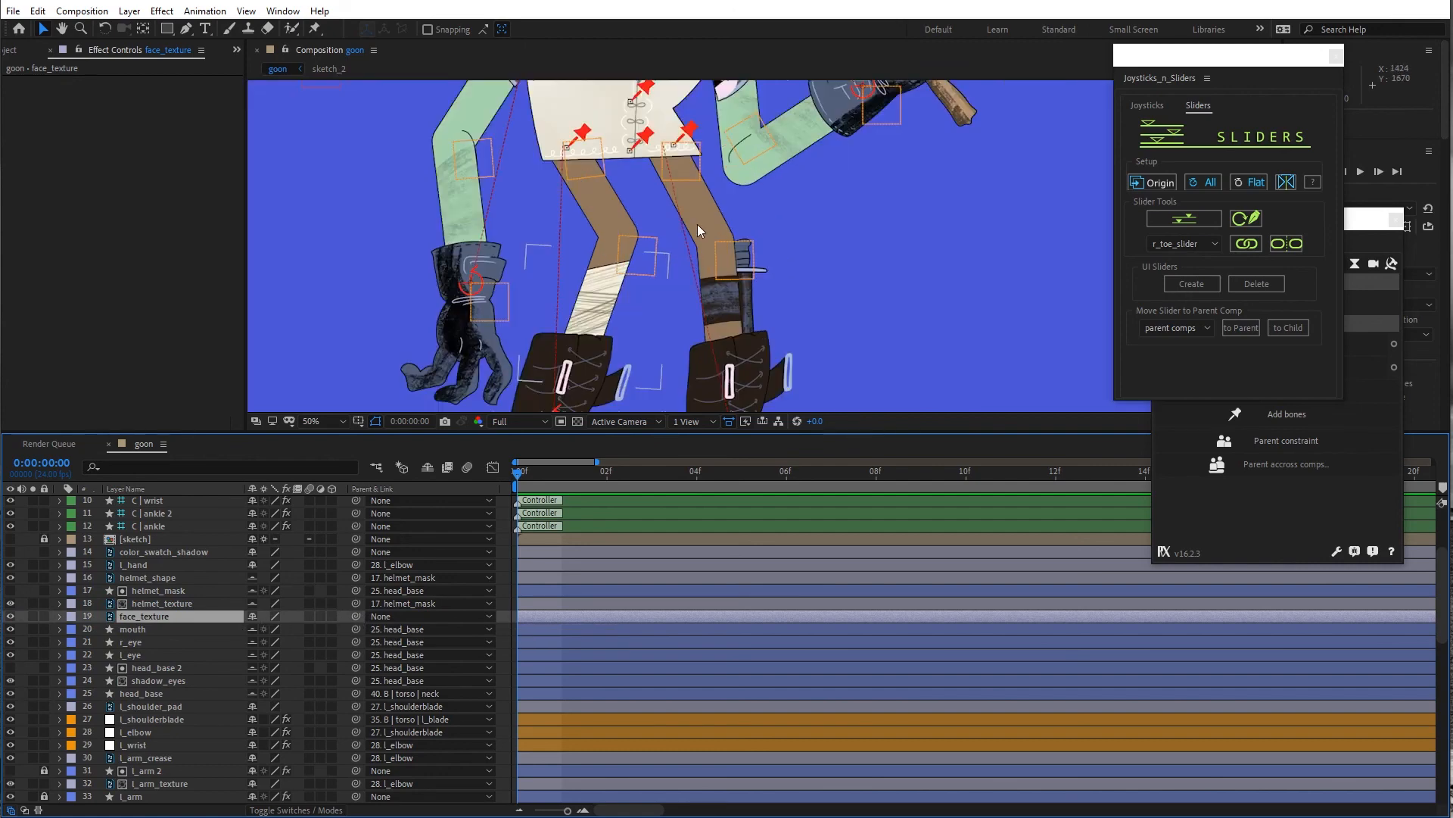
{"action": "left_click_drag", "start_coordinate": [659, 227], "coordinate": [528, 402]}
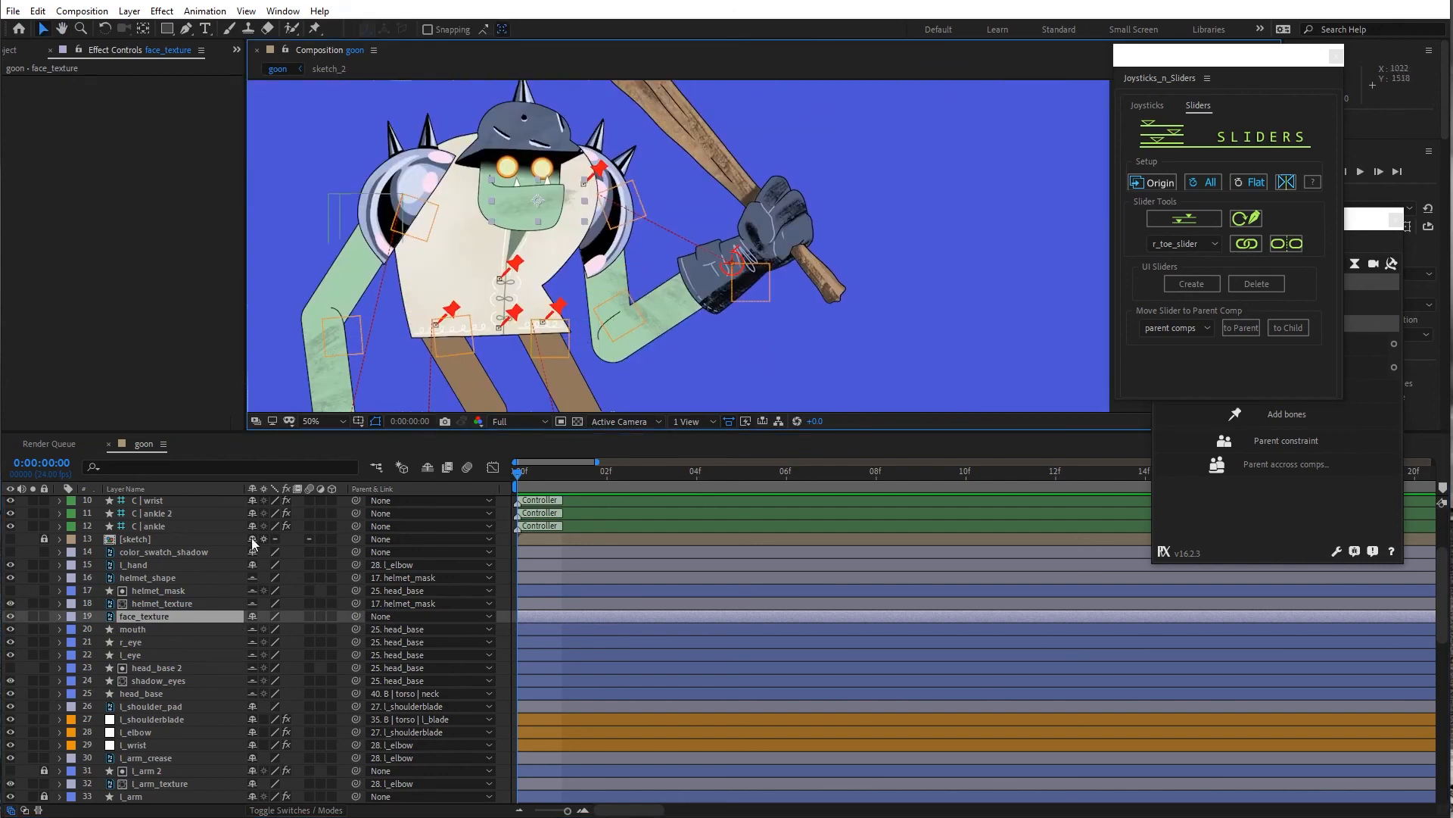
Duplicate the mouth layer, place face_texture directly beneath the copy, and show the track matte settings
{"action": "left_click", "coordinate": [158, 628]}
{"action": "key", "text": "ctrl+d"}
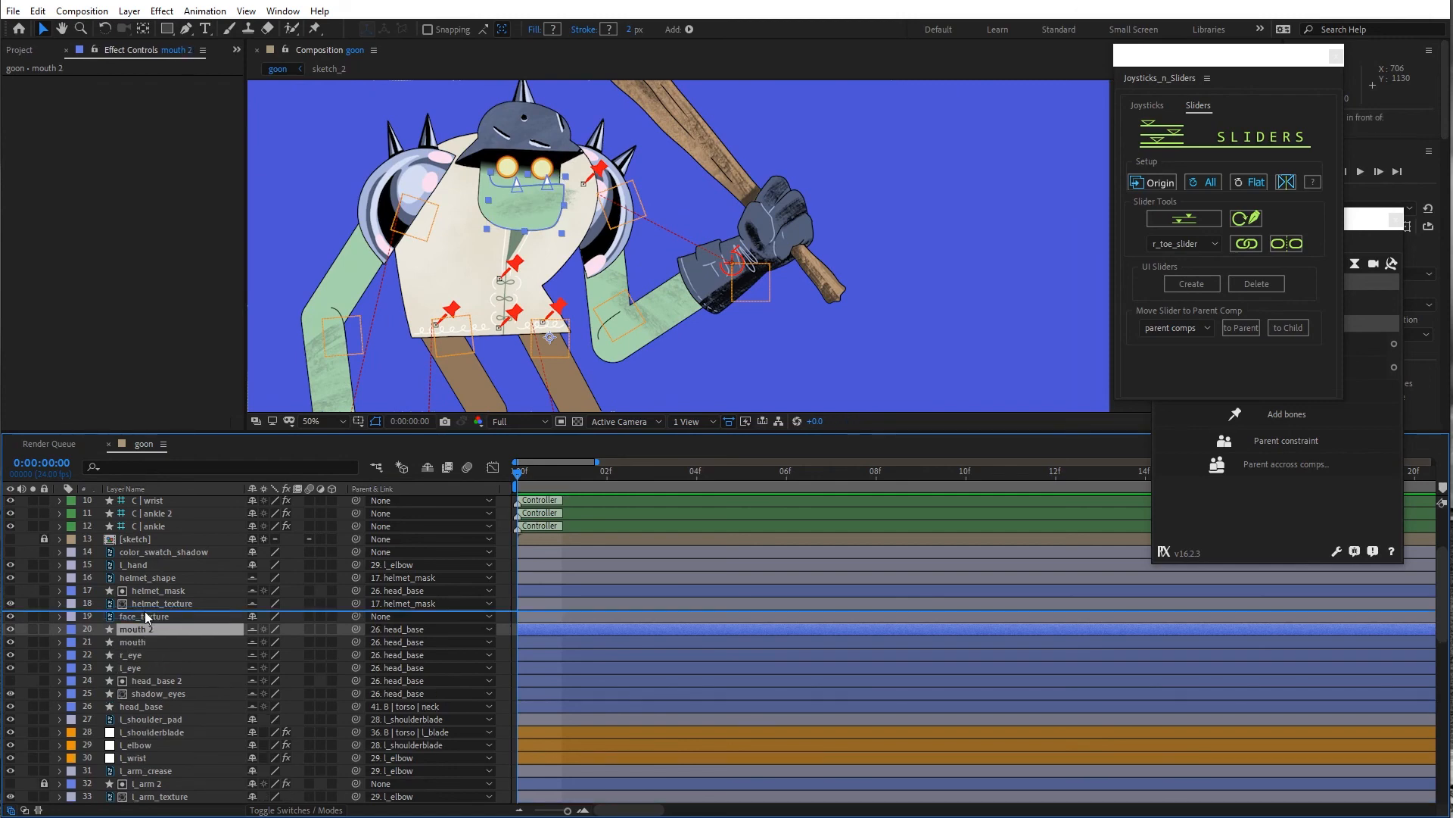
{"action": "left_click_drag", "start_coordinate": [146, 616], "coordinate": [152, 632]}
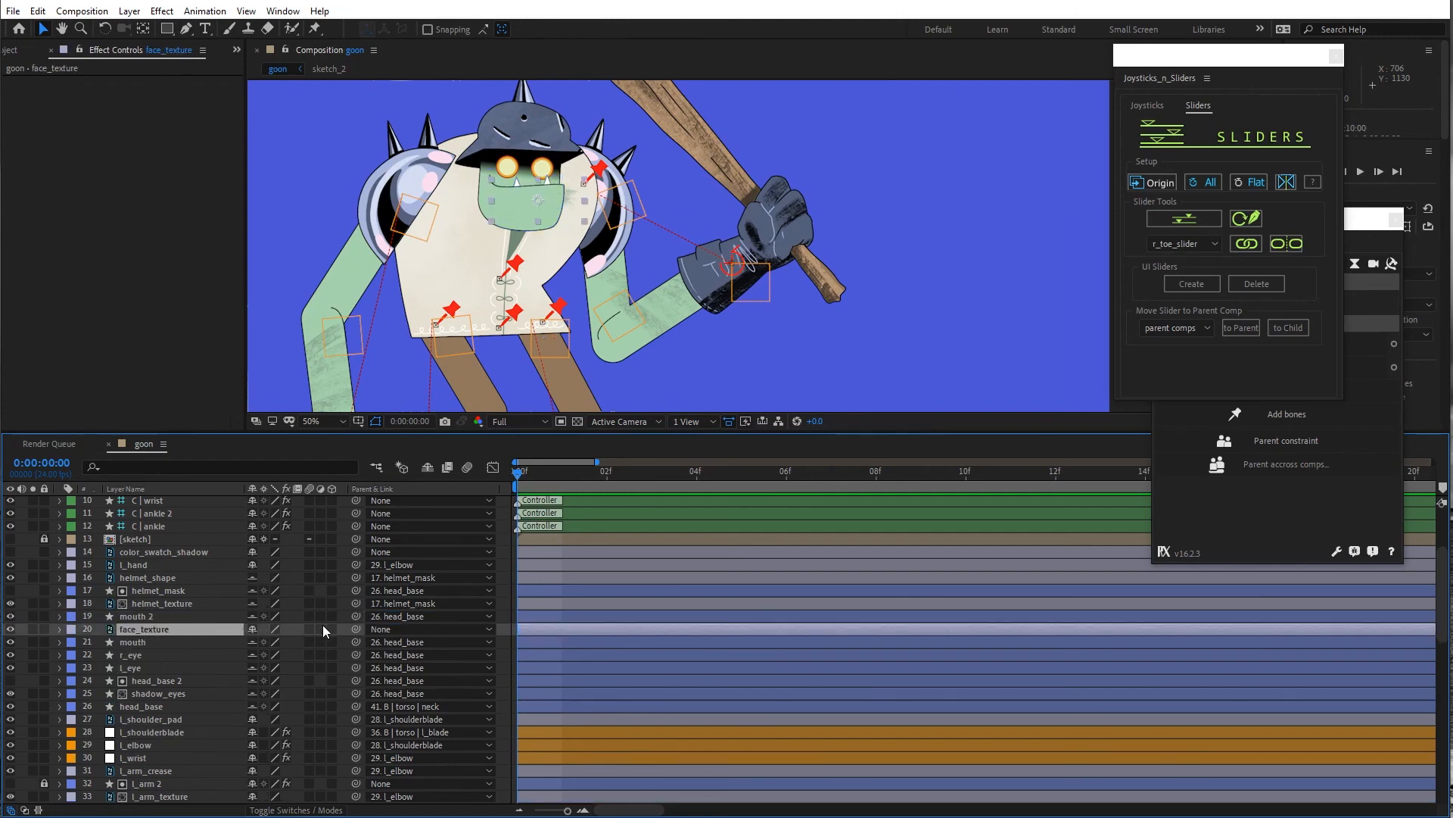
{"action": "left_click", "coordinate": [331, 810]}
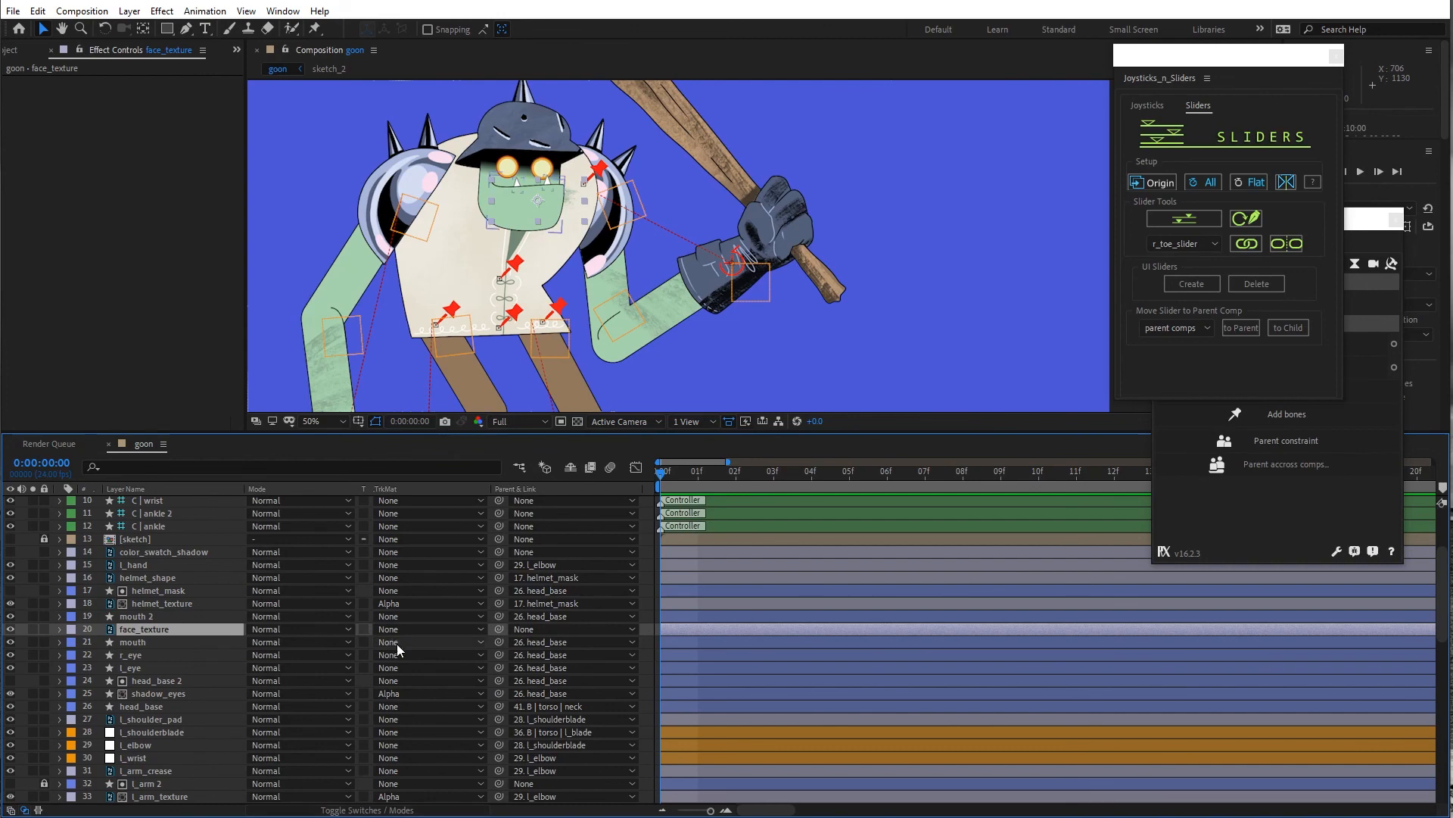
{"action": "left_click", "coordinate": [396, 642]}
{"action": "left_click", "coordinate": [421, 680]}
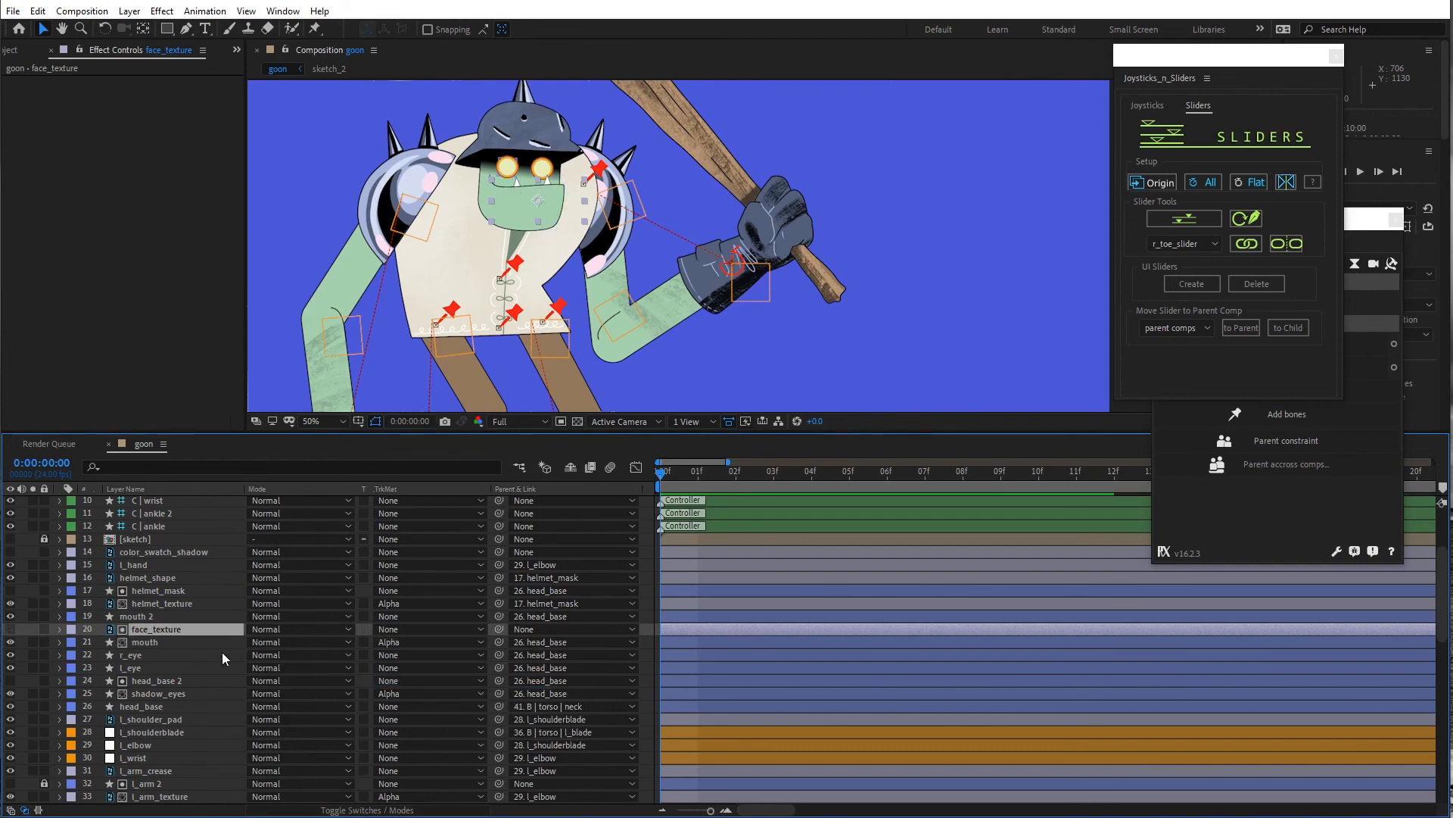
{"action": "left_click", "coordinate": [167, 644]}
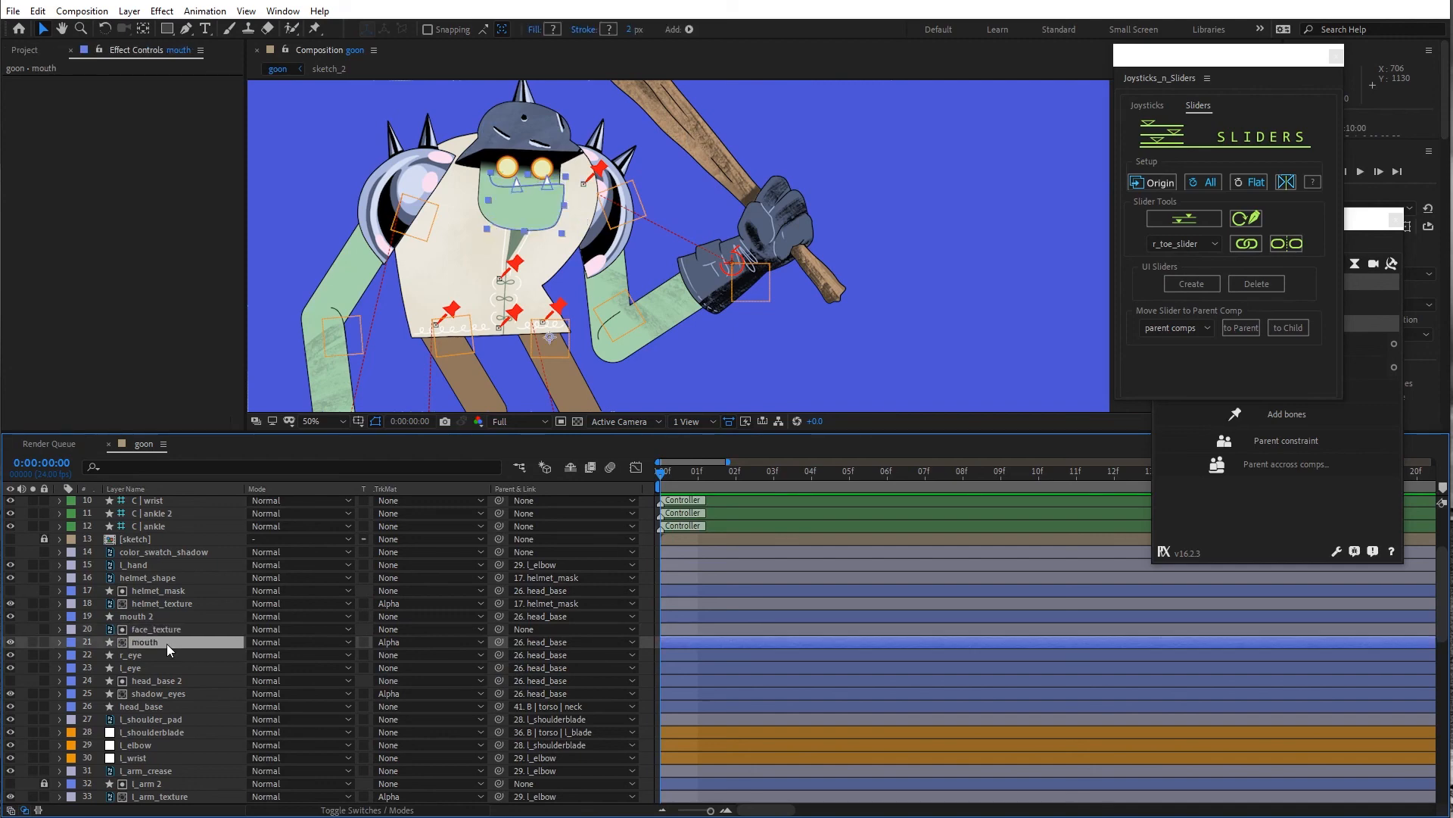
{"action": "key", "text": "ctrl+z"}
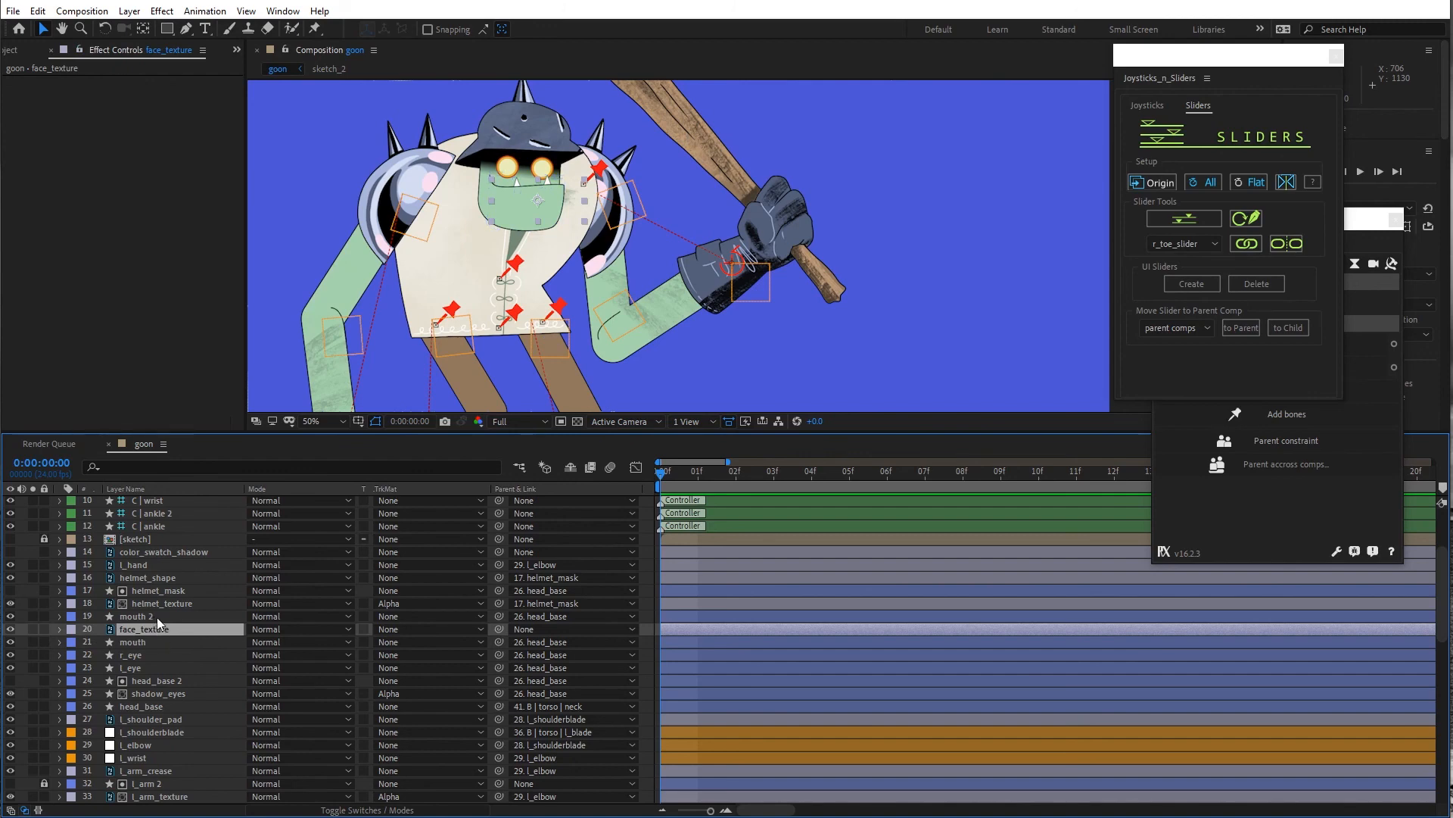
Give face_texture an alpha track matte from mouth 2 and parent it to head_base
{"action": "left_click", "coordinate": [392, 630]}
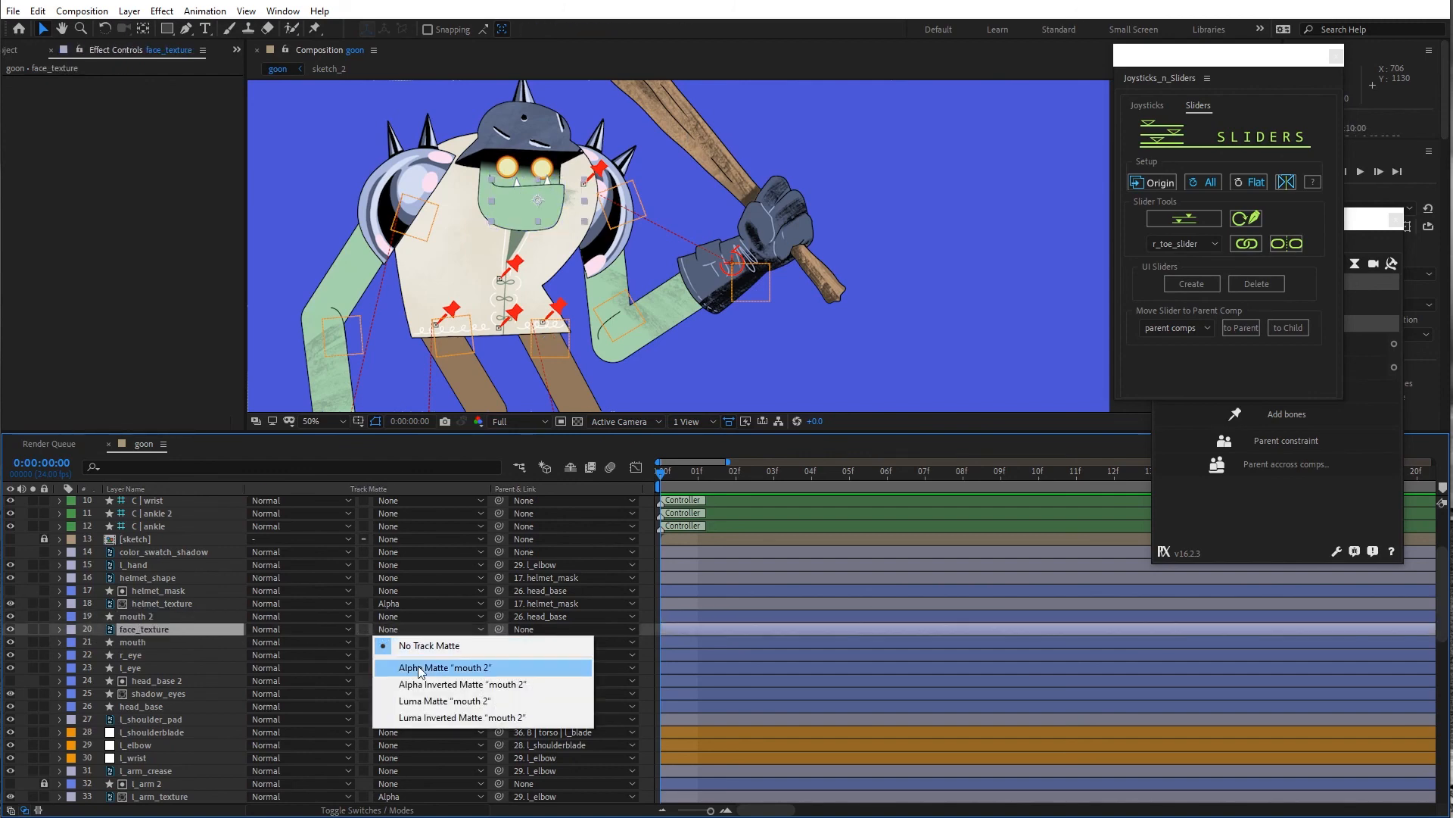
{"action": "left_click", "coordinate": [444, 666]}
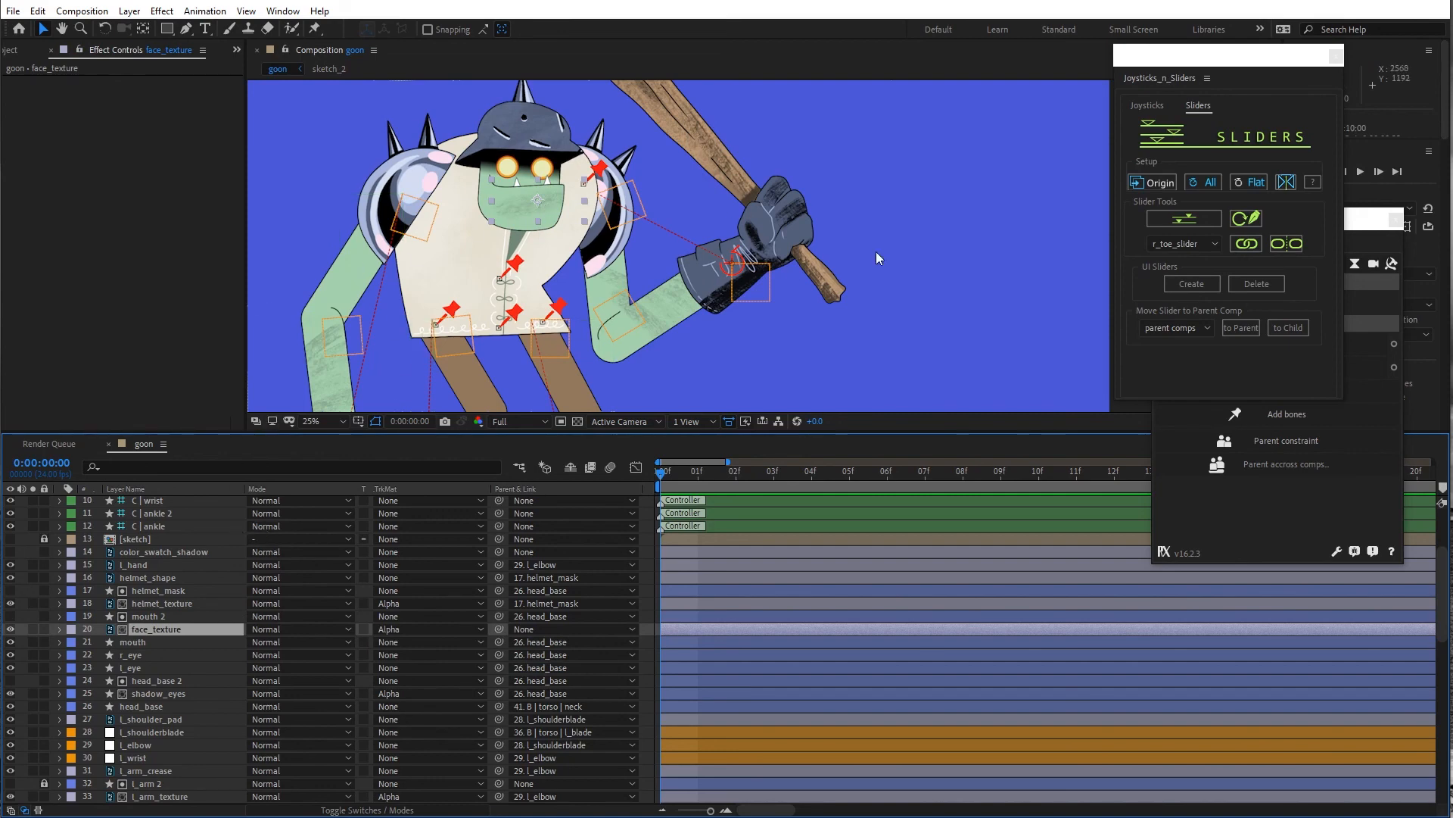
{"action": "scroll", "coordinate": [876, 259], "scroll_direction": "down", "scroll_amount": 2}
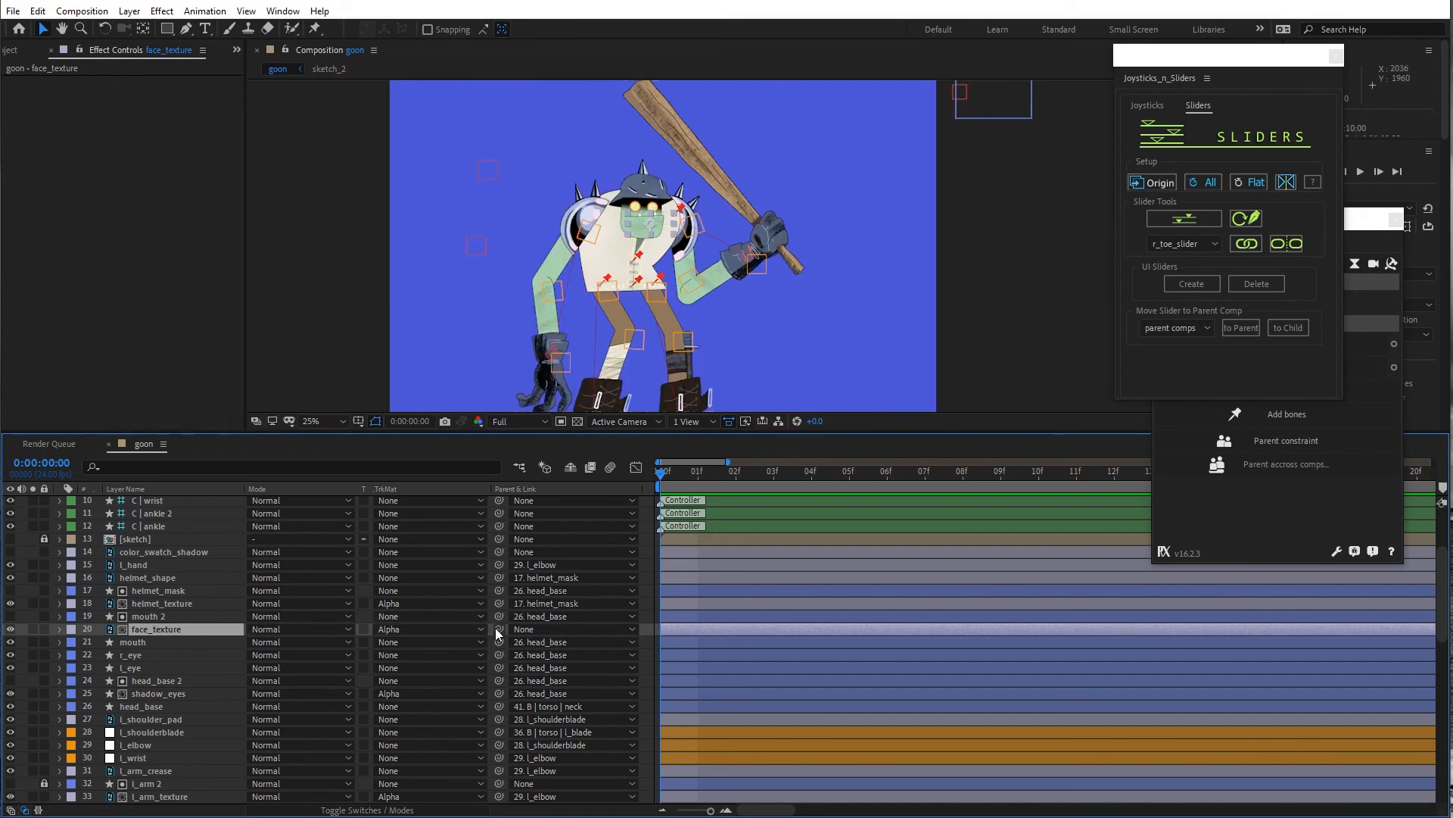
{"action": "left_click_drag", "start_coordinate": [499, 629], "coordinate": [151, 705]}
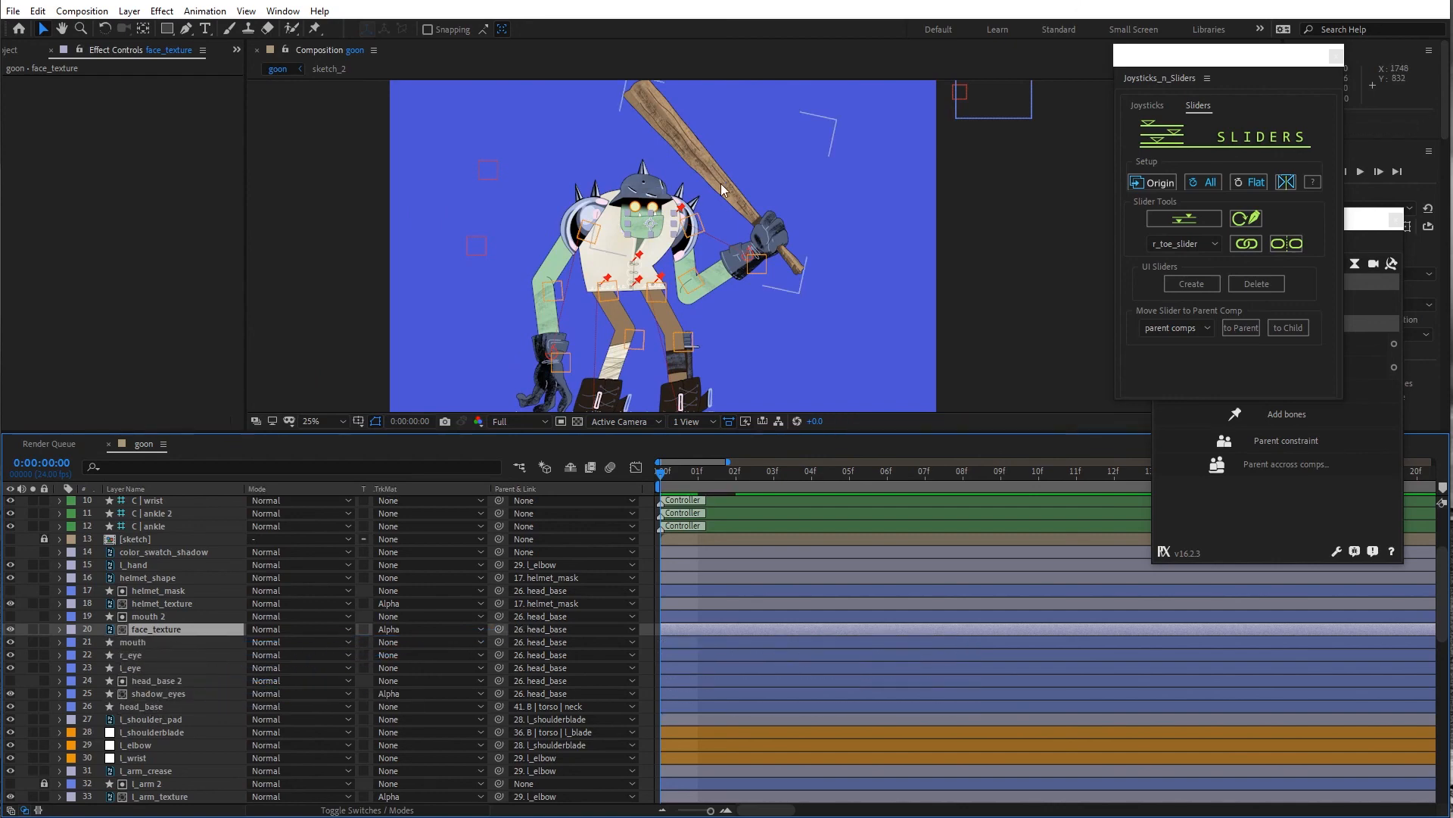
Mark the face_texture layer as shy
{"action": "scroll", "coordinate": [725, 185], "scroll_direction": "up", "scroll_amount": 2}
{"action": "left_click_drag", "start_coordinate": [668, 207], "coordinate": [636, 242]}
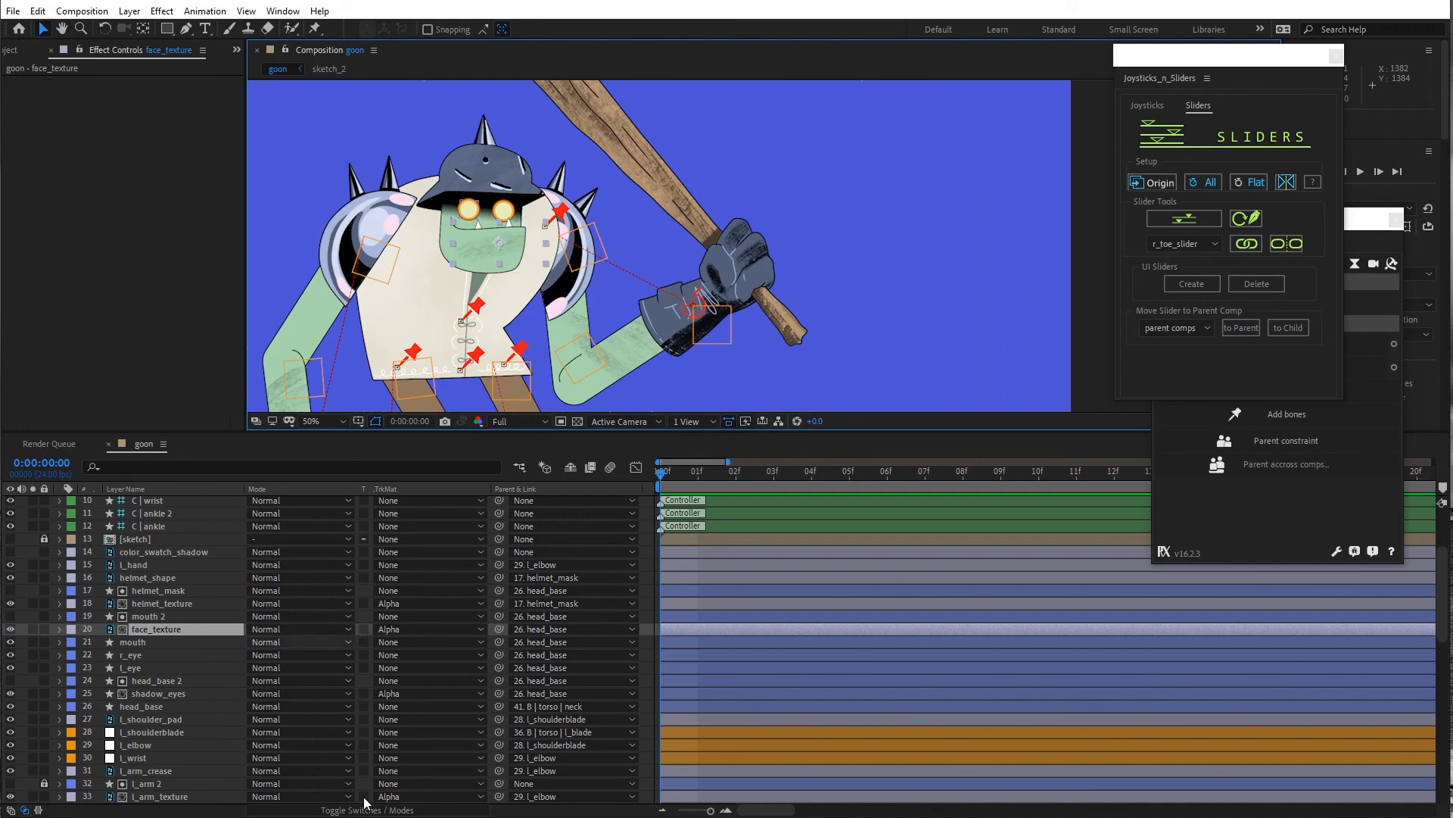
{"action": "left_click", "coordinate": [393, 810]}
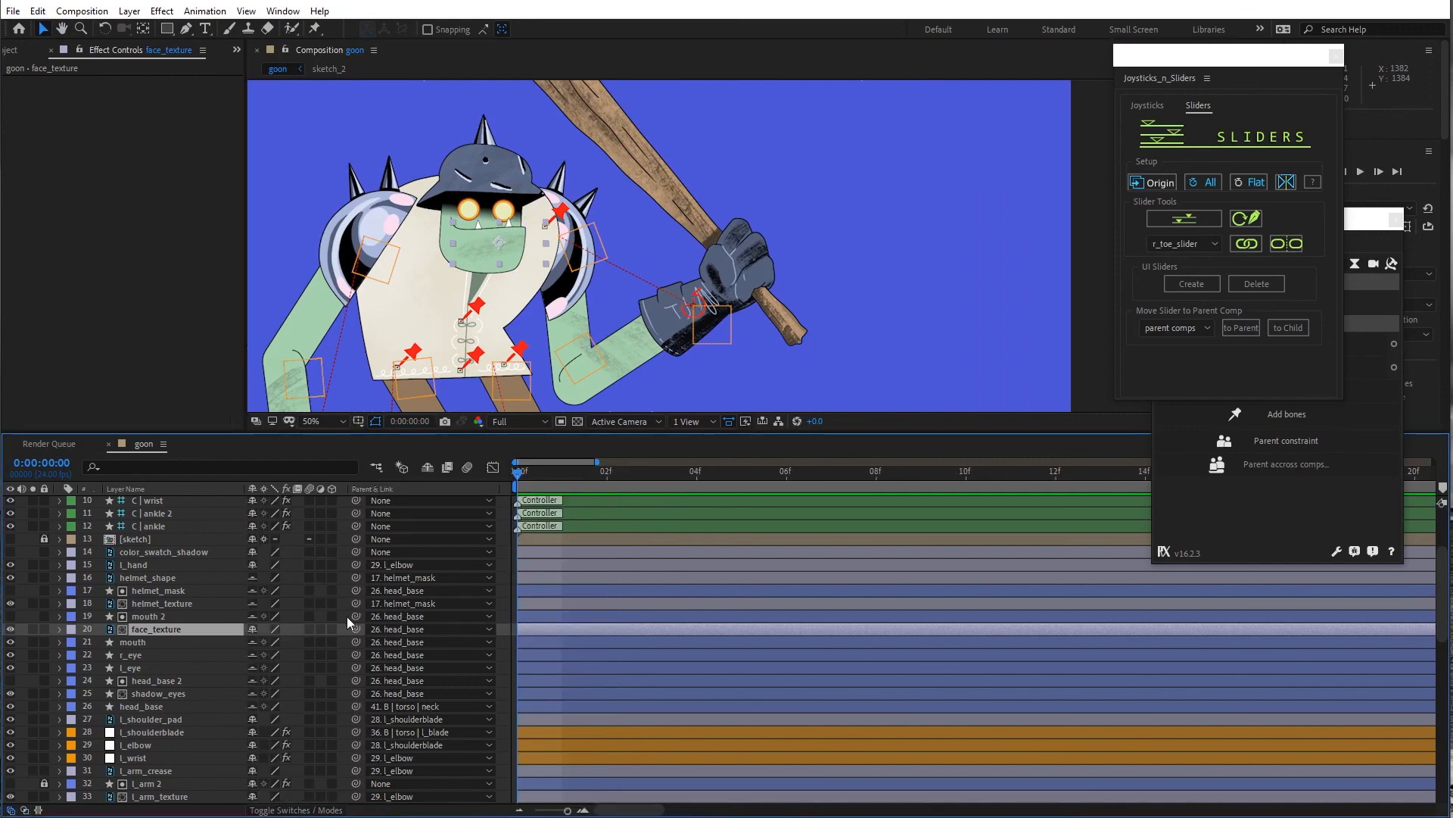
{"action": "left_click", "coordinate": [254, 628]}
Hide all the orange-labelled joint nulls by selecting the label group of l_shoulderblade and turning off their visibility
{"action": "scroll", "coordinate": [150, 711], "scroll_direction": "down", "scroll_amount": 1}
{"action": "scroll", "coordinate": [152, 702], "scroll_direction": "down", "scroll_amount": 1}
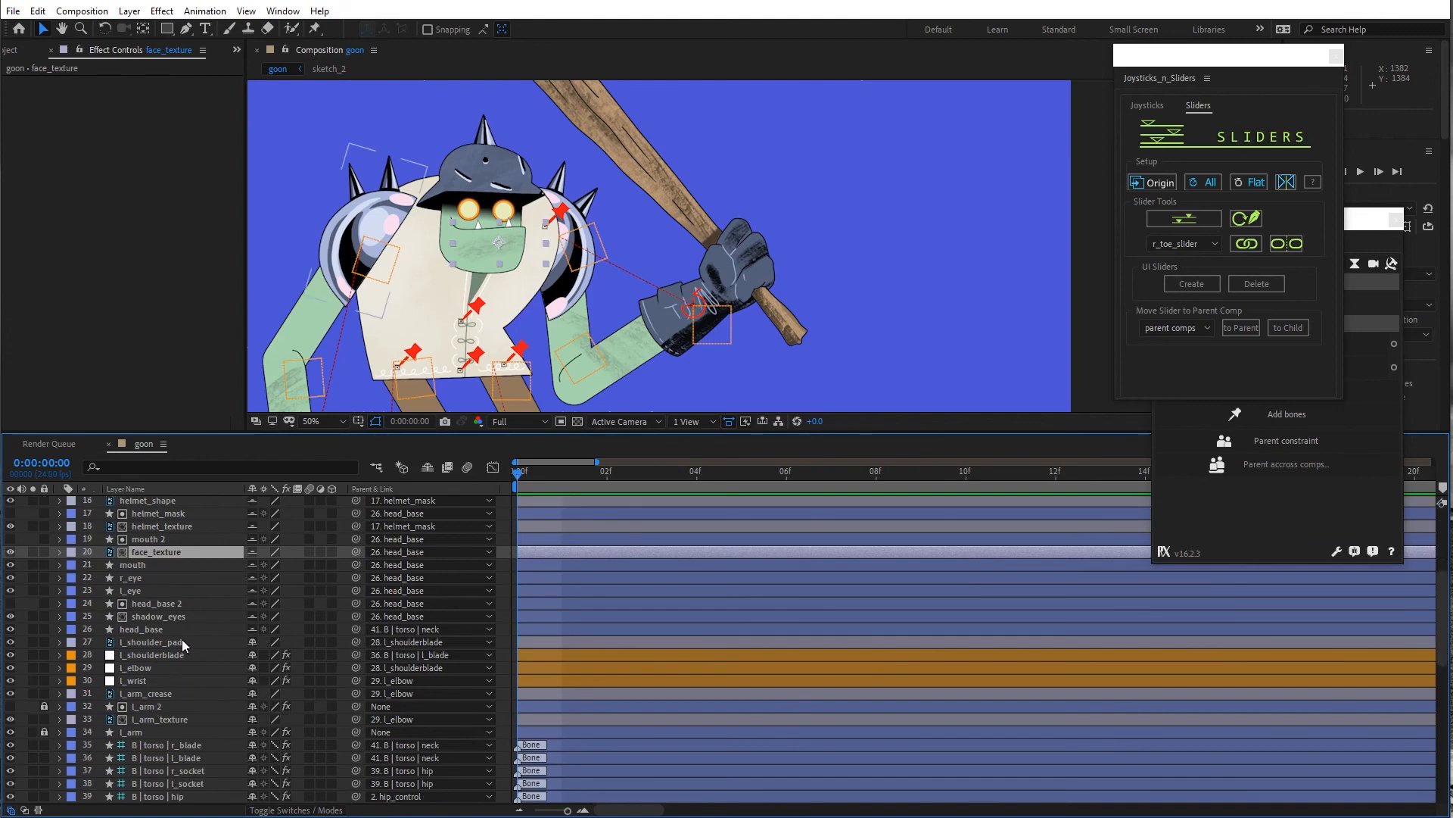
{"action": "left_click", "coordinate": [12, 656]}
{"action": "left_click", "coordinate": [11, 669]}
{"action": "key", "text": "F2"}
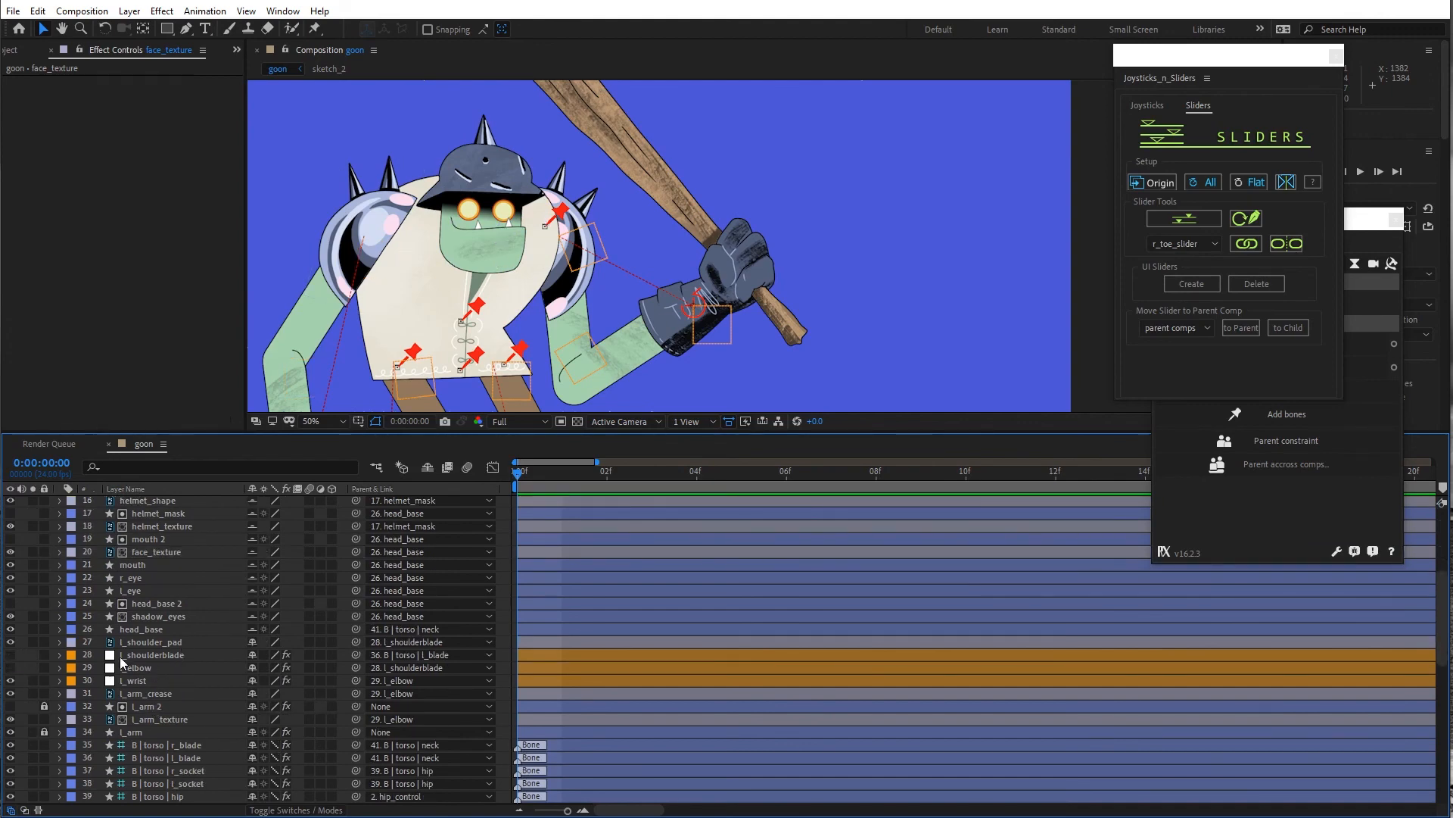
{"action": "left_click", "coordinate": [122, 658]}
{"action": "left_click", "coordinate": [74, 656]}
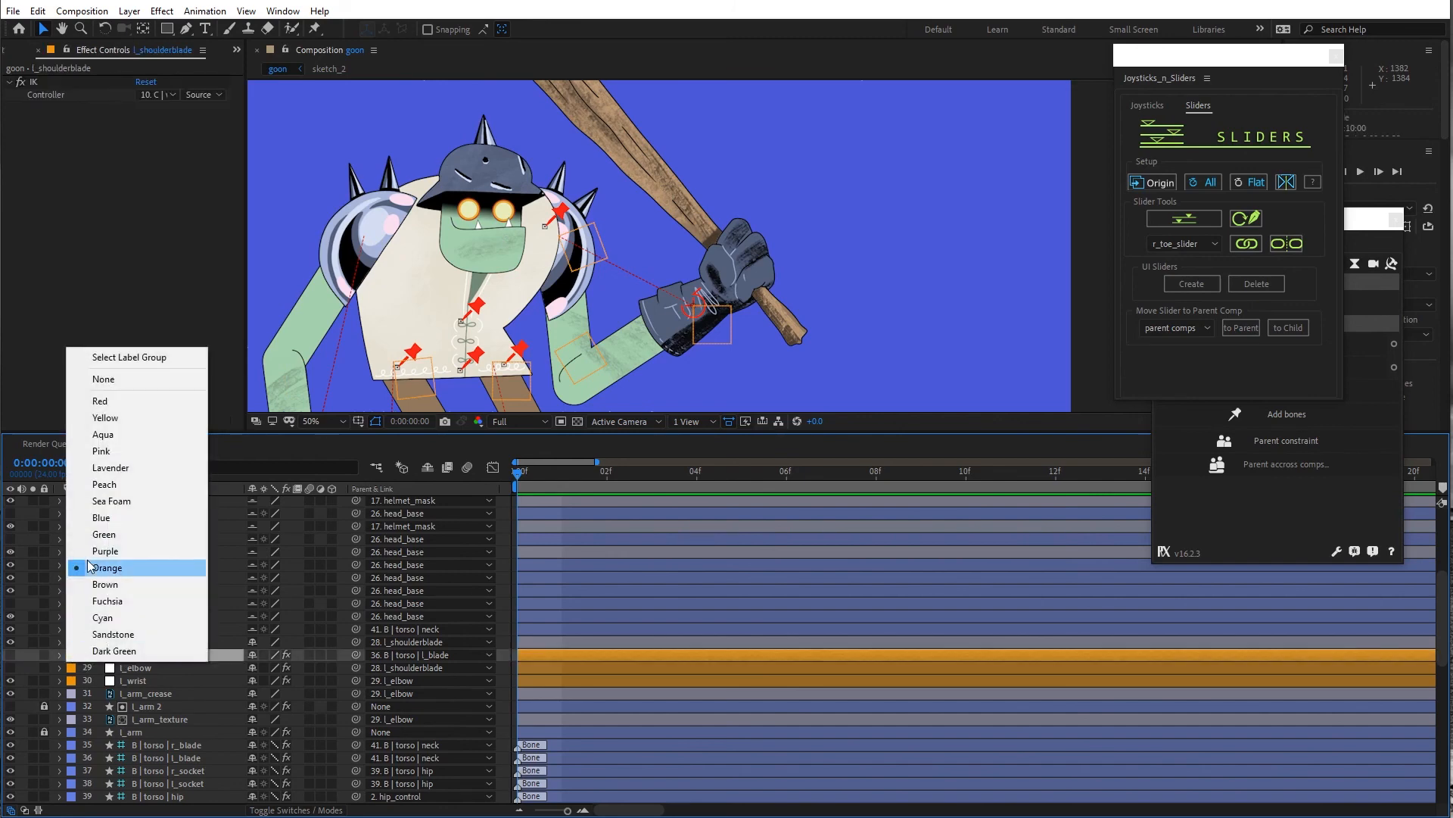
{"action": "left_click", "coordinate": [124, 357]}
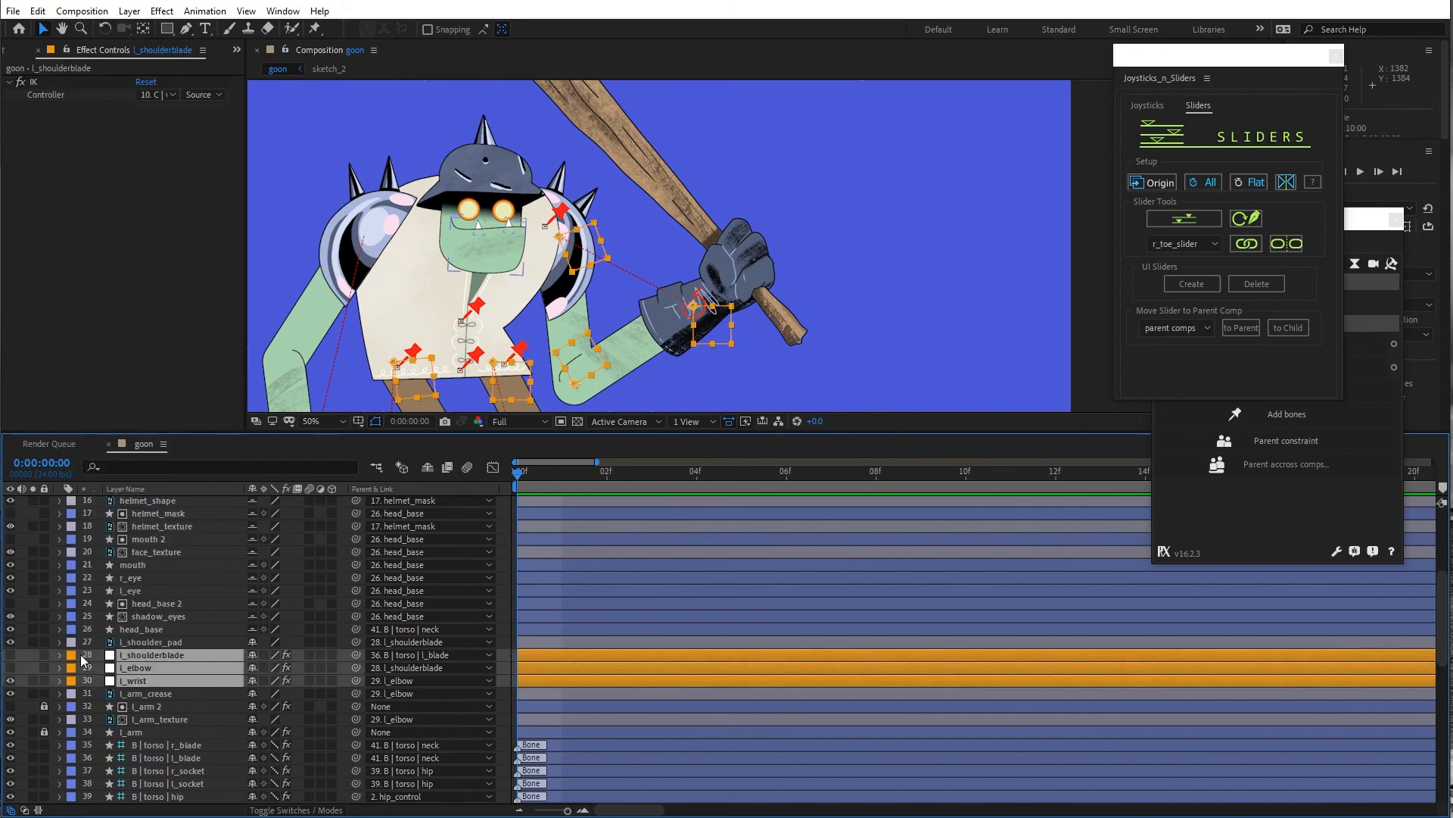
{"action": "left_click", "coordinate": [10, 683]}
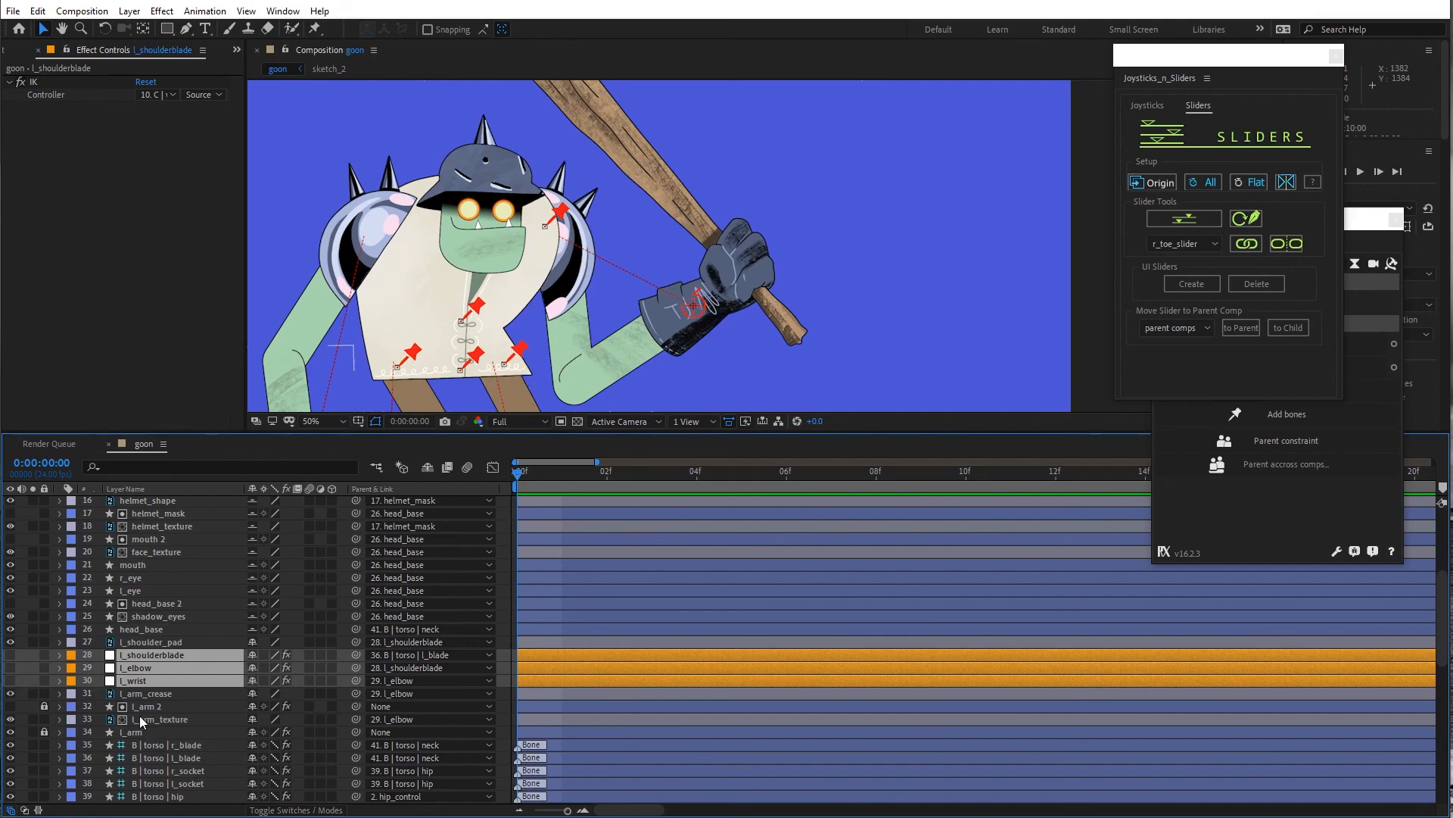
Hide the seven B | torso bone layers, from r_blade to neck, and mark them as shy
{"action": "scroll", "coordinate": [159, 697], "scroll_direction": "down", "scroll_amount": 3}
{"action": "left_click", "coordinate": [180, 669]}
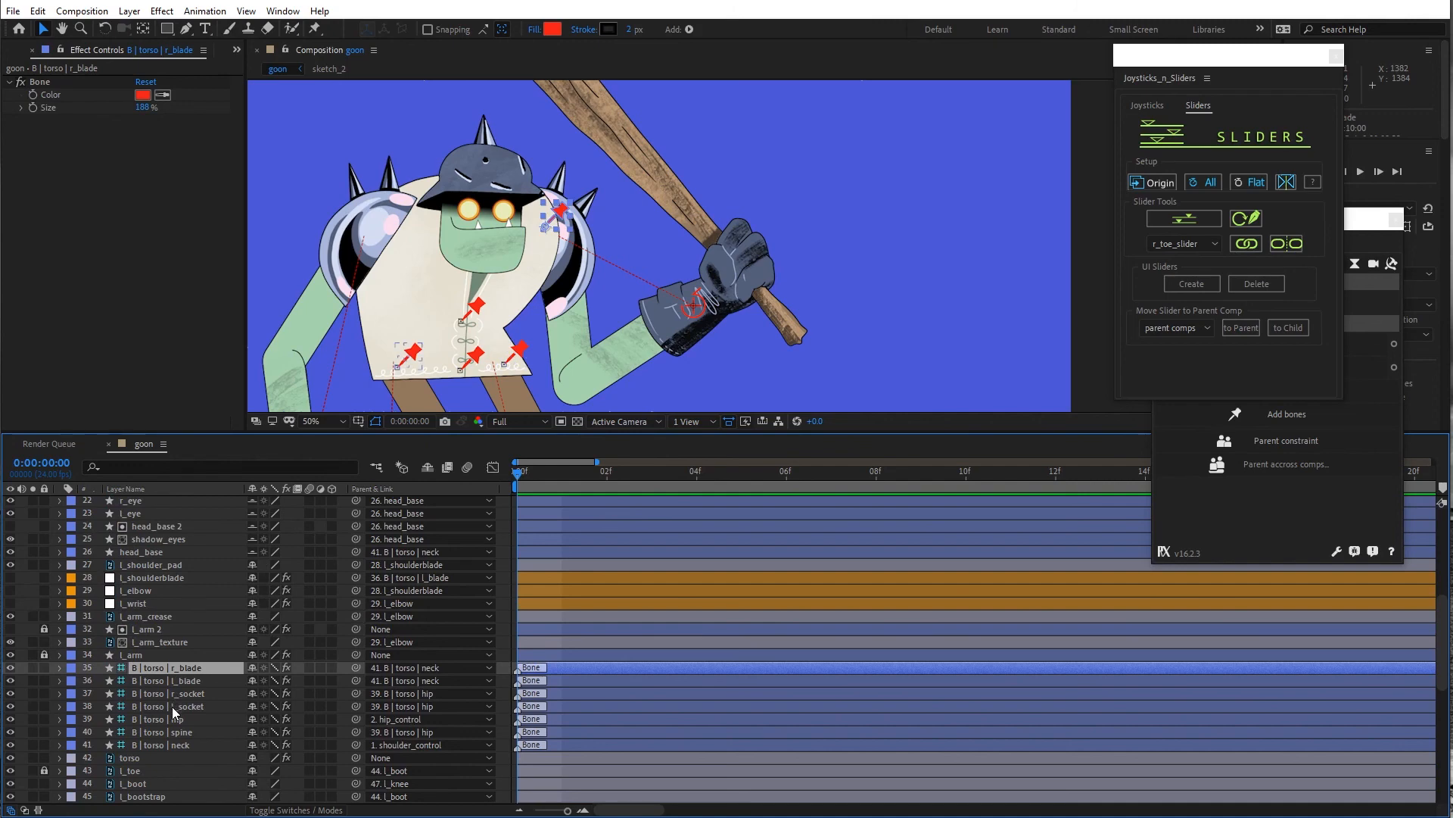
{"action": "left_click", "coordinate": [158, 742], "text": "shift"}
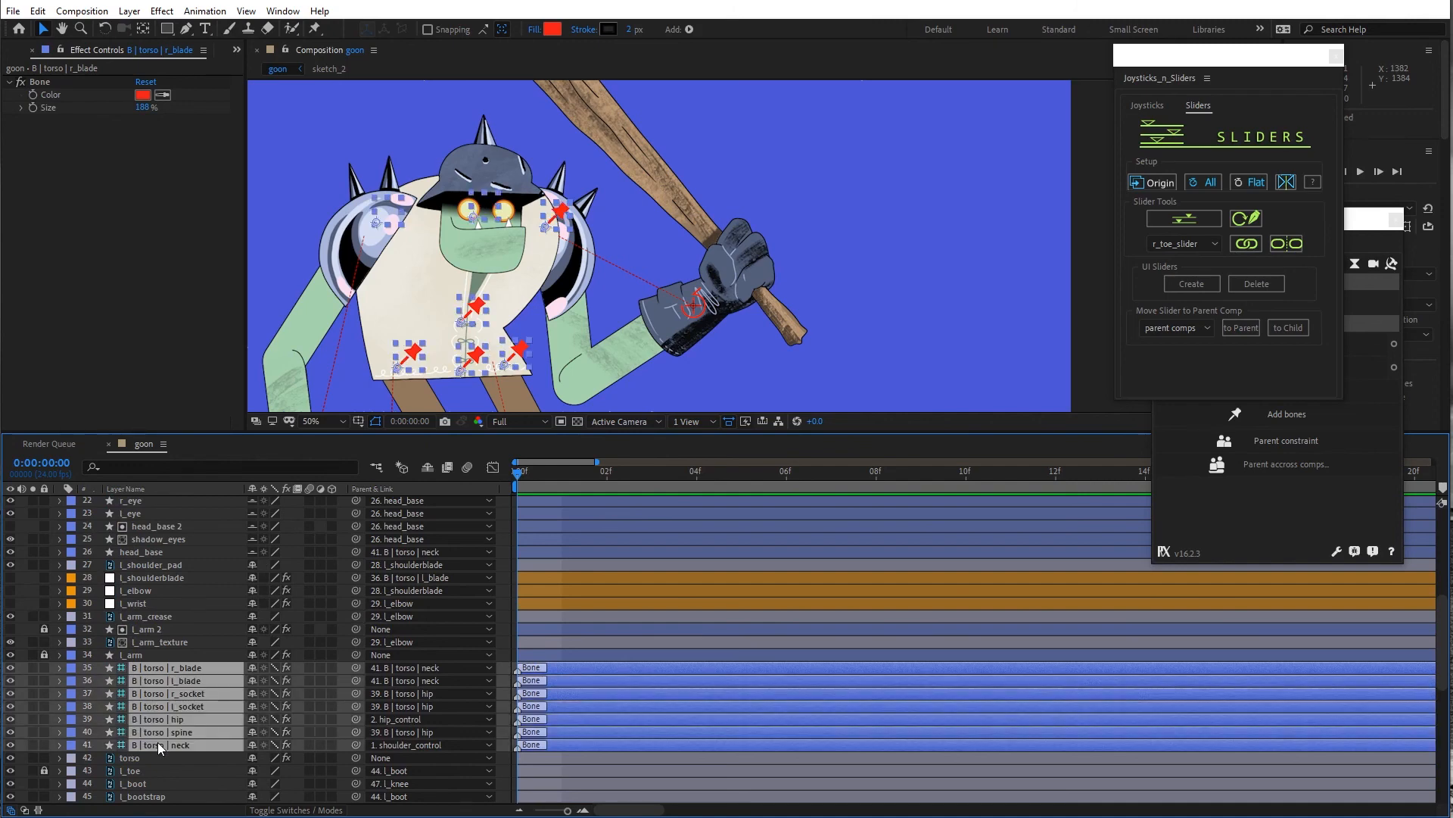
{"action": "left_click", "coordinate": [10, 669]}
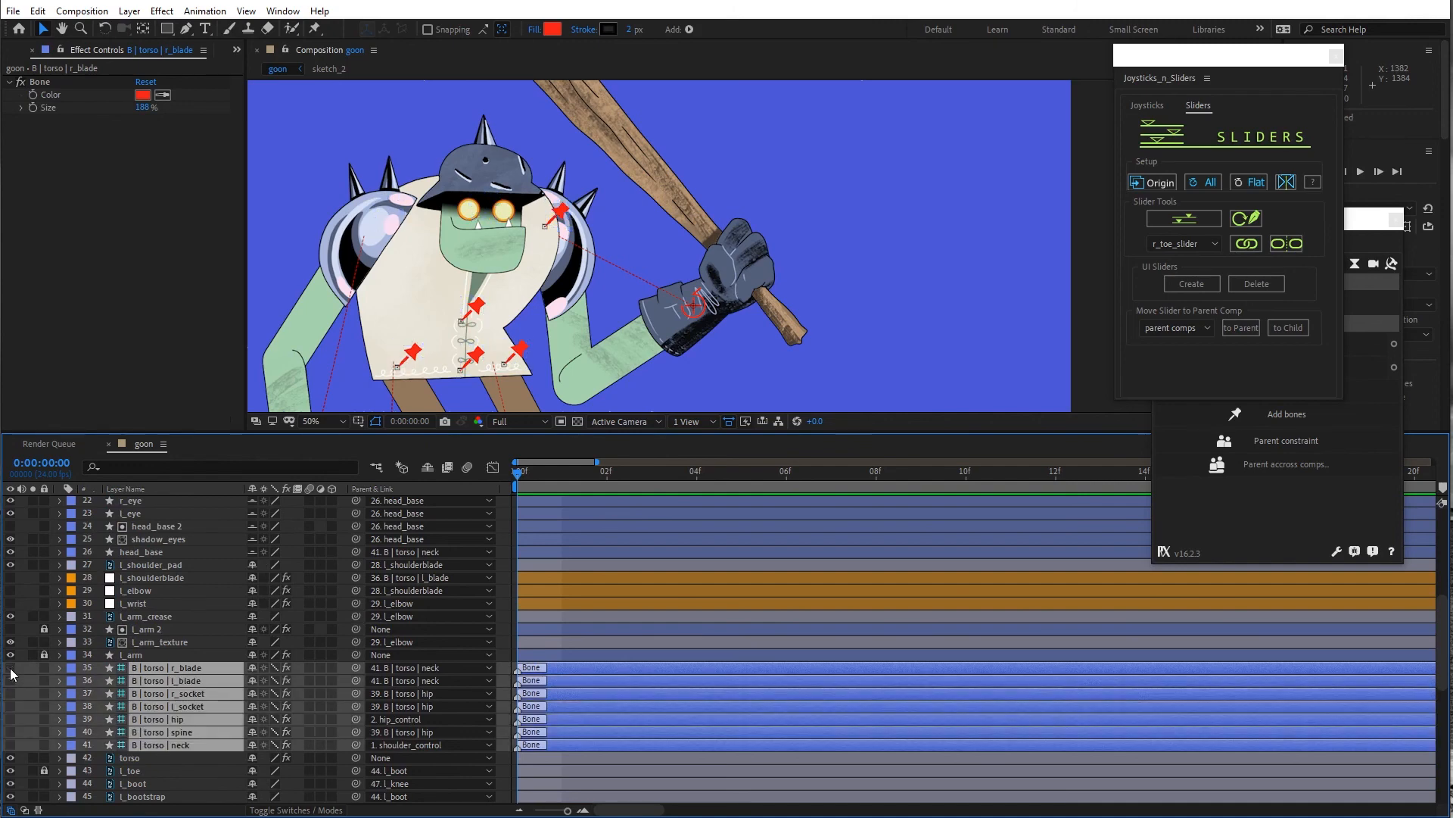
{"action": "left_click", "coordinate": [252, 668]}
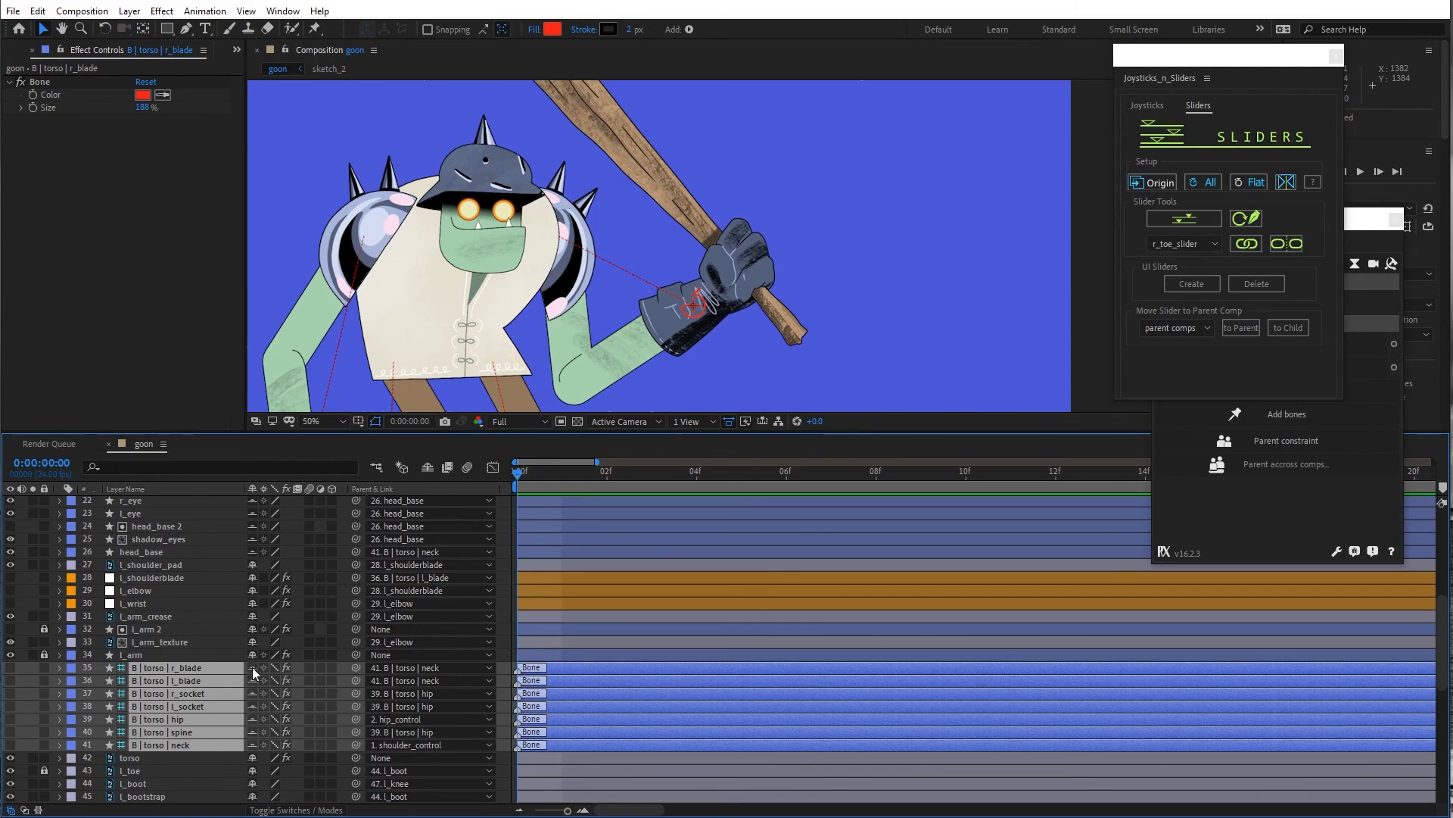
{"action": "left_click", "coordinate": [144, 655]}
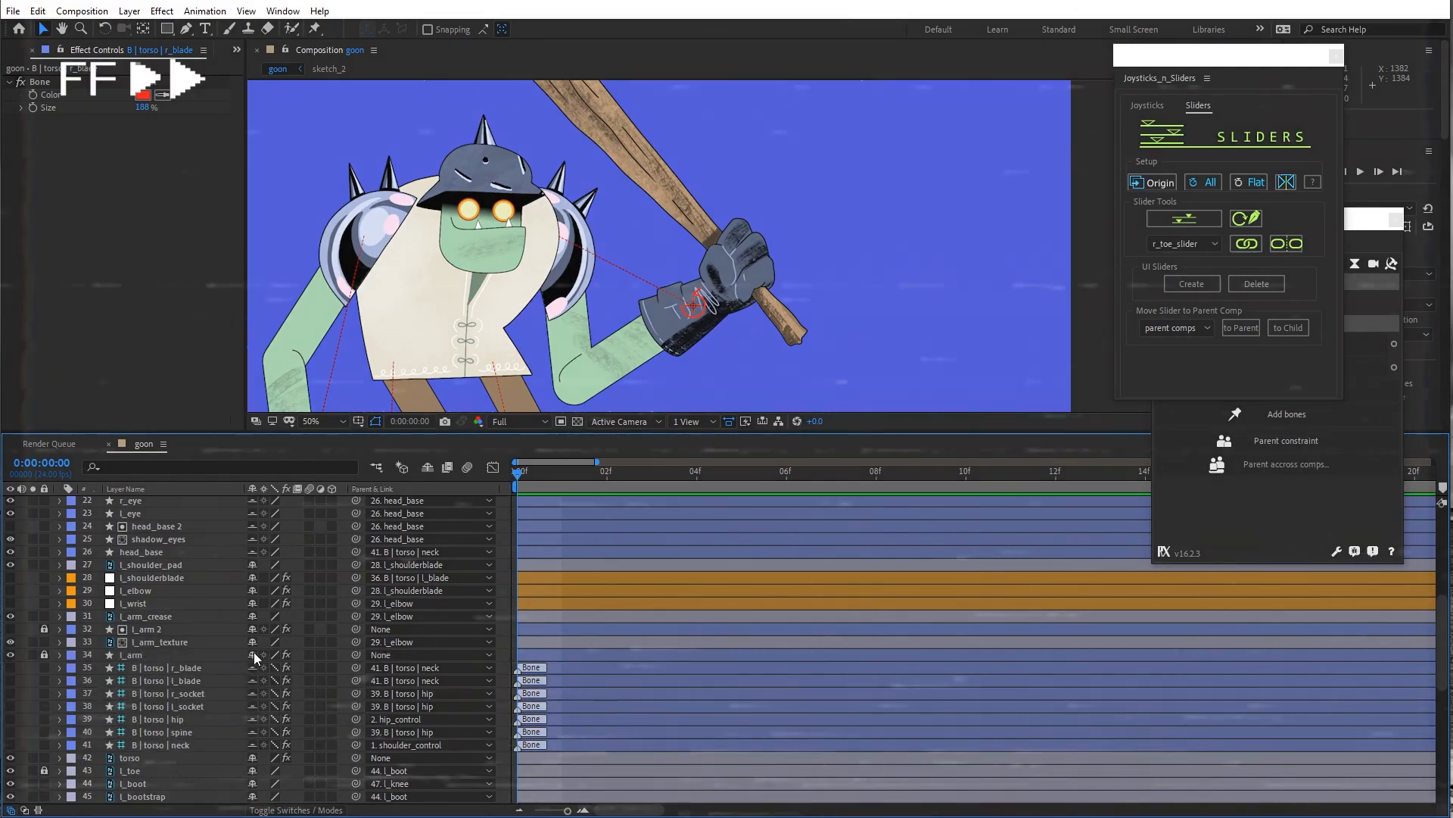
Mark the torso layer as shy
{"action": "scroll", "coordinate": [150, 616], "scroll_direction": "down", "scroll_amount": 3}
{"action": "left_click", "coordinate": [254, 642]}
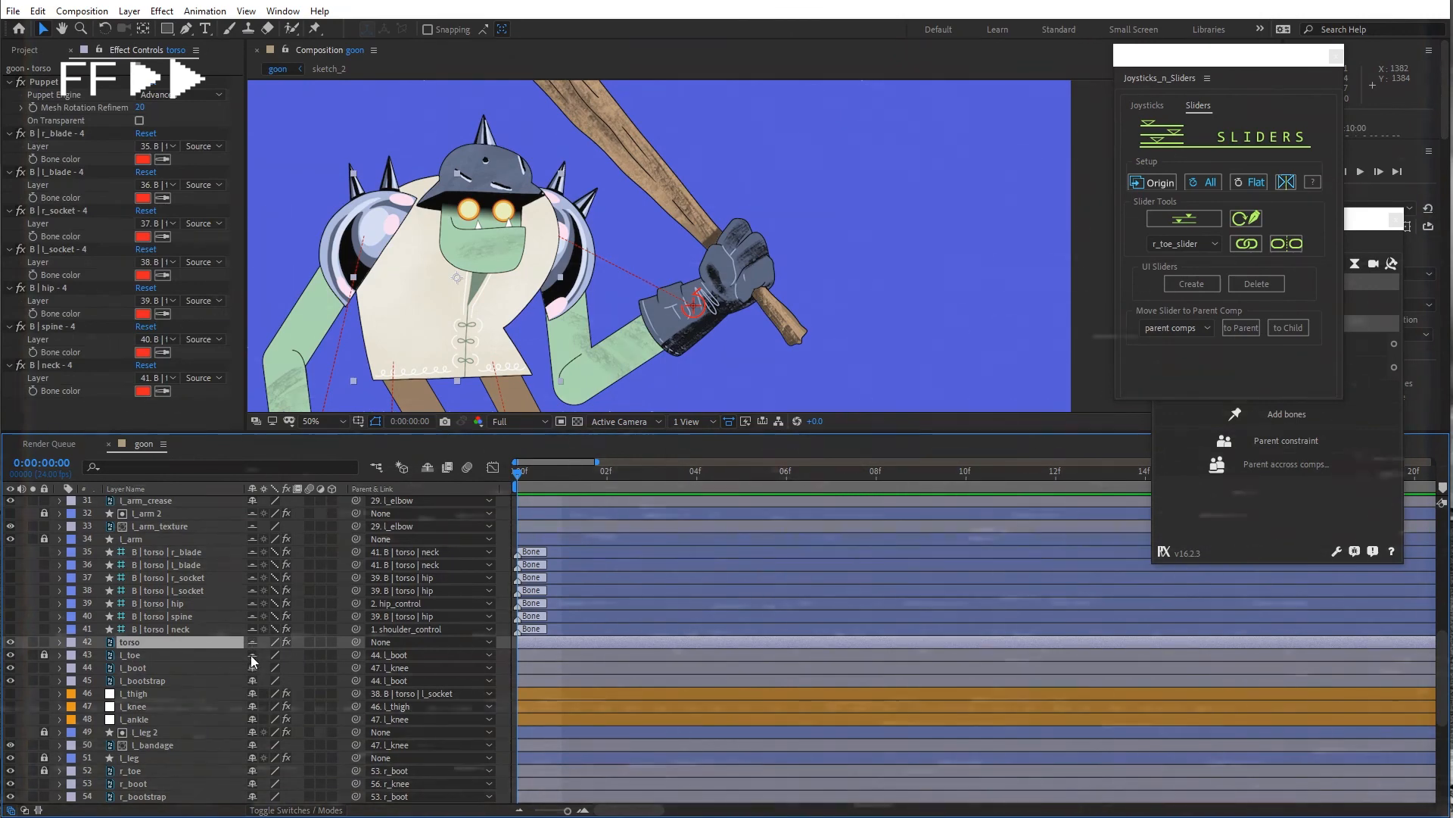
{"action": "scroll", "coordinate": [75, 621], "scroll_direction": "up", "scroll_amount": 4}
{"action": "scroll", "coordinate": [76, 622], "scroll_direction": "up", "scroll_amount": 10}
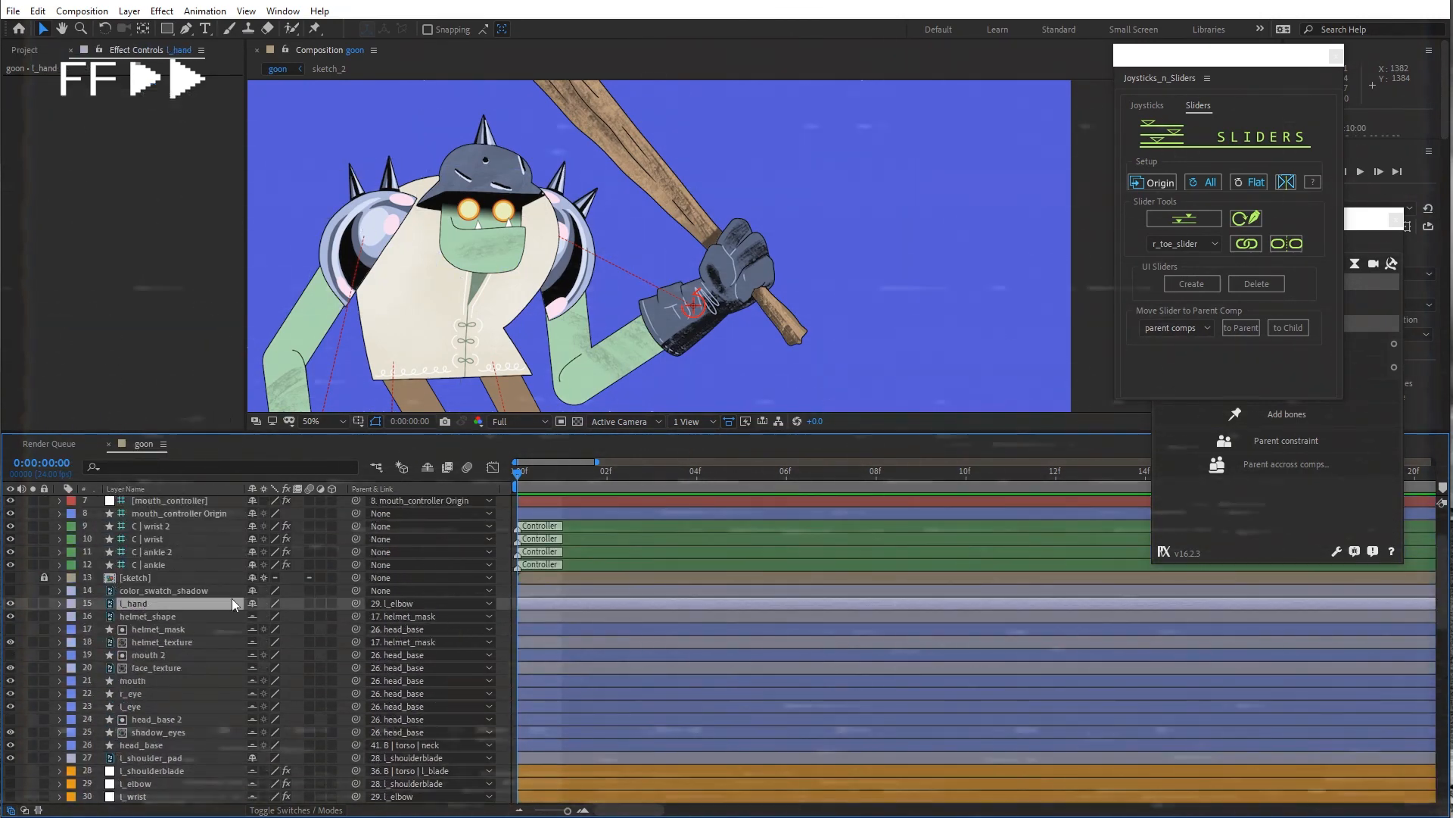
Hide all shy layers in the goon timeline and collapse the open properties of r_arm_crease
{"action": "left_click", "coordinate": [190, 591]}
{"action": "scroll", "coordinate": [227, 605], "scroll_direction": "down", "scroll_amount": 20}
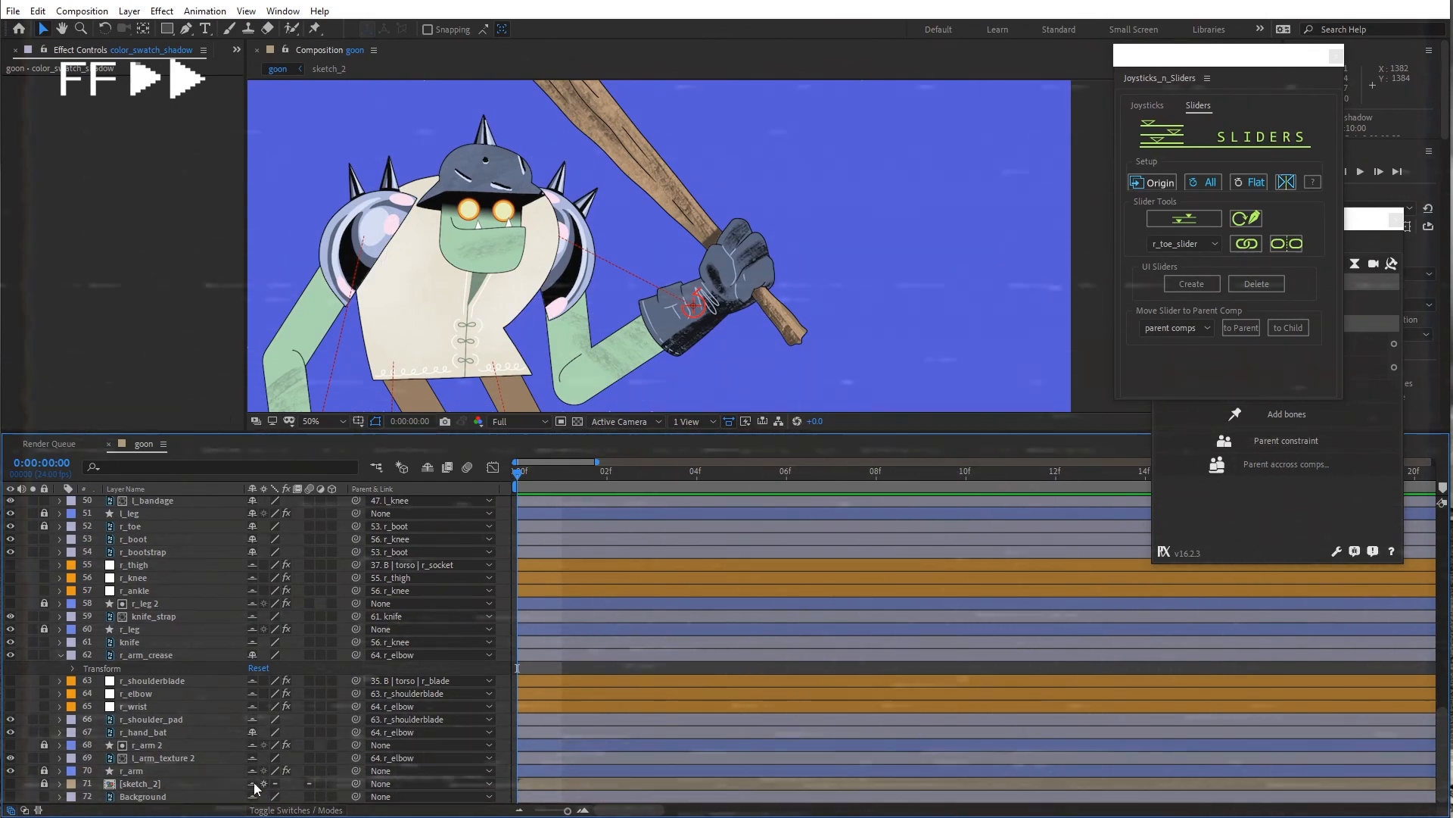
{"action": "scroll", "coordinate": [295, 506], "scroll_direction": "up", "scroll_amount": 20}
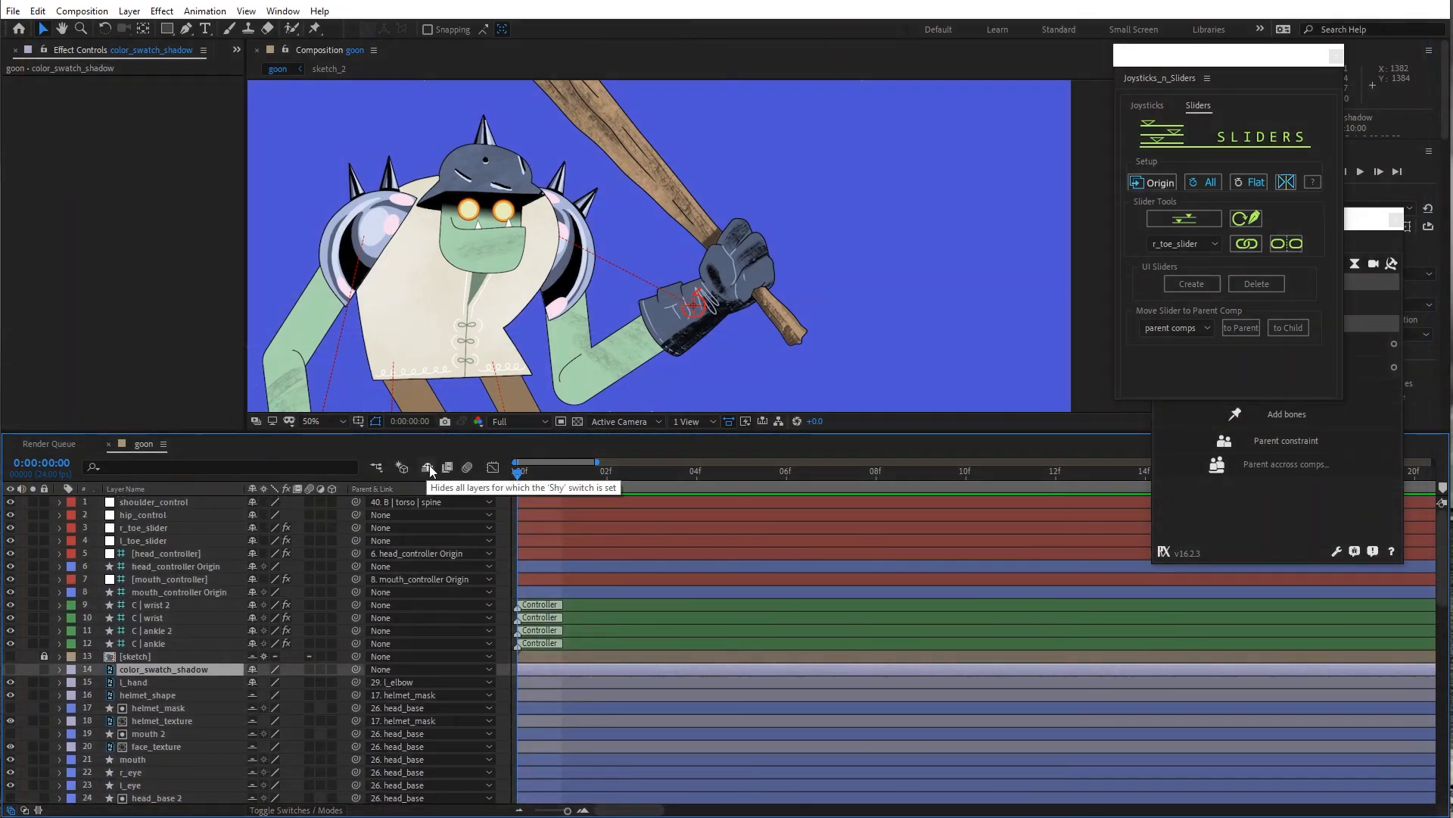
{"action": "left_click", "coordinate": [428, 467]}
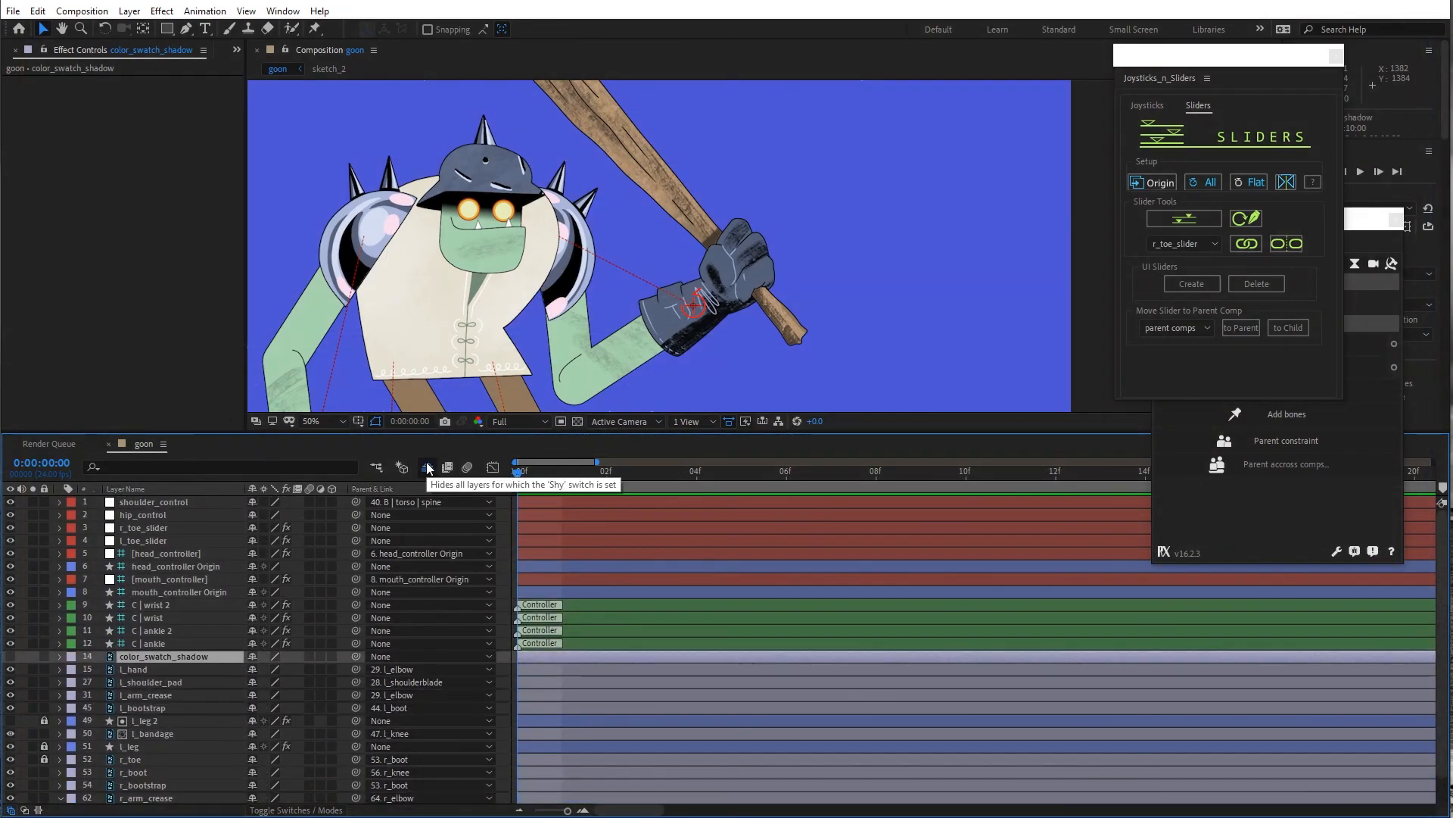
{"action": "scroll", "coordinate": [191, 644], "scroll_direction": "down", "scroll_amount": 1}
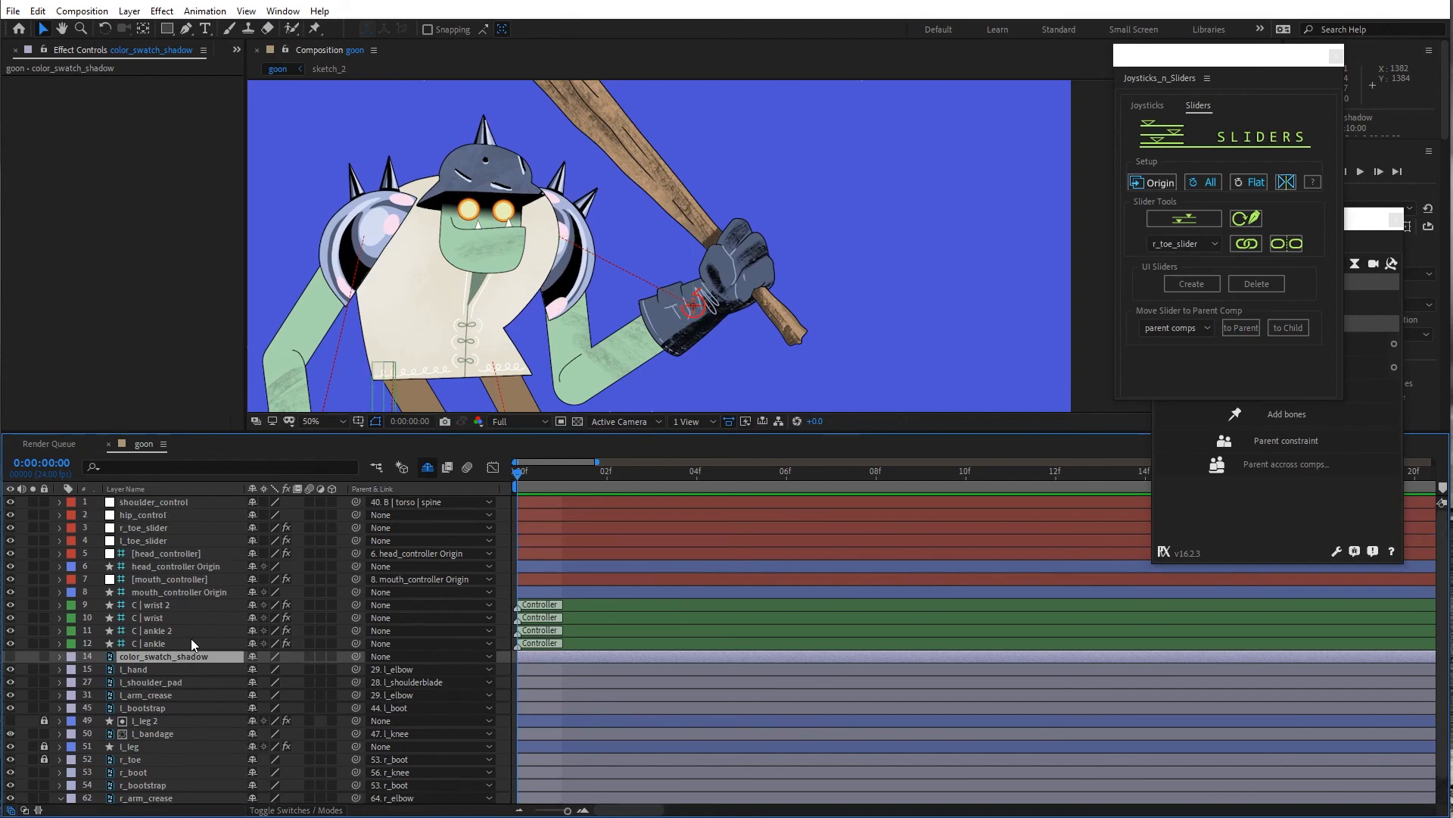
{"action": "left_click", "coordinate": [59, 771]}
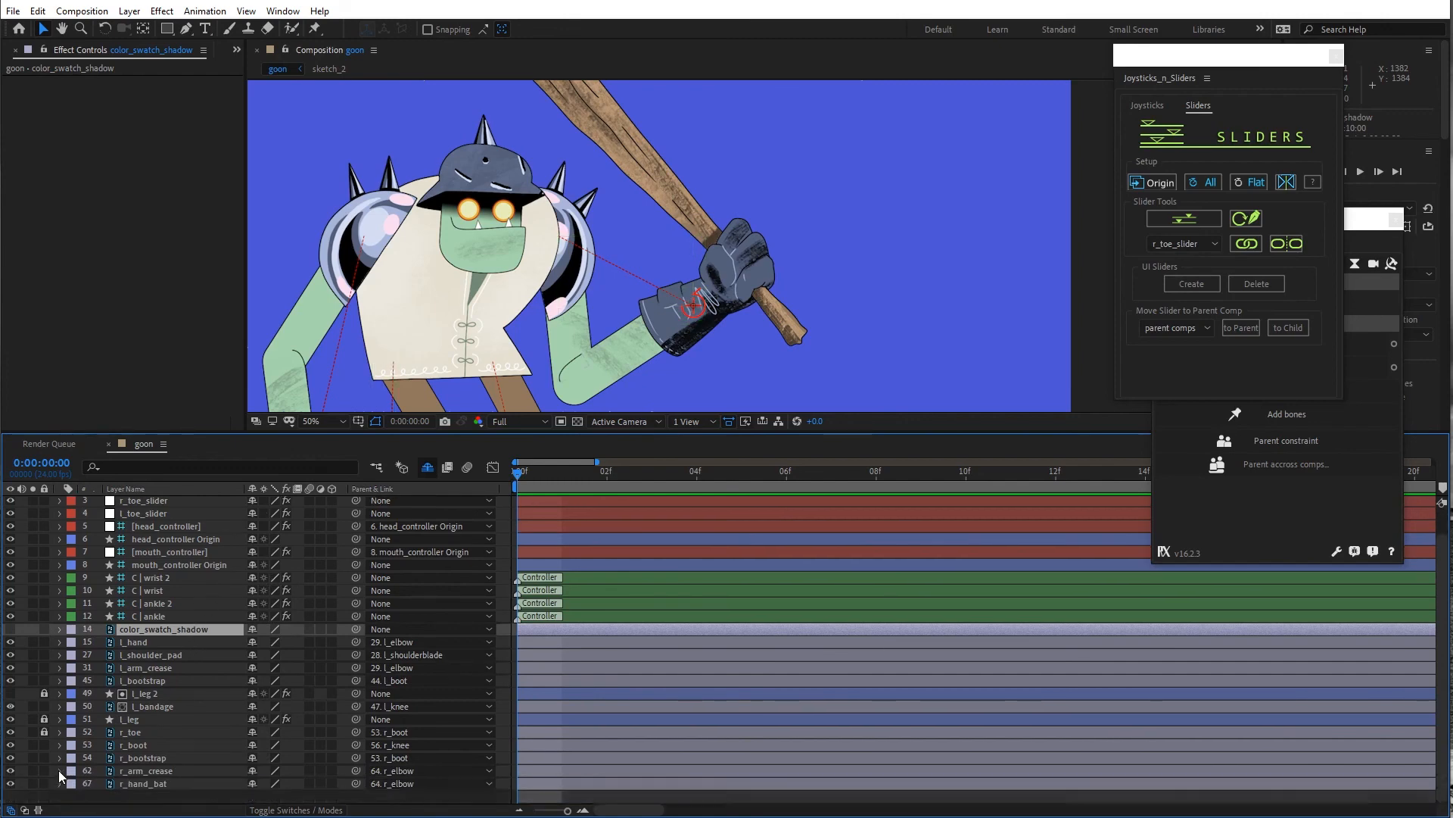
Set the label colour of shoulder_control and hip_control to Yellow
{"action": "scroll", "coordinate": [193, 628], "scroll_direction": "up", "scroll_amount": 2}
{"action": "left_click", "coordinate": [180, 501]}
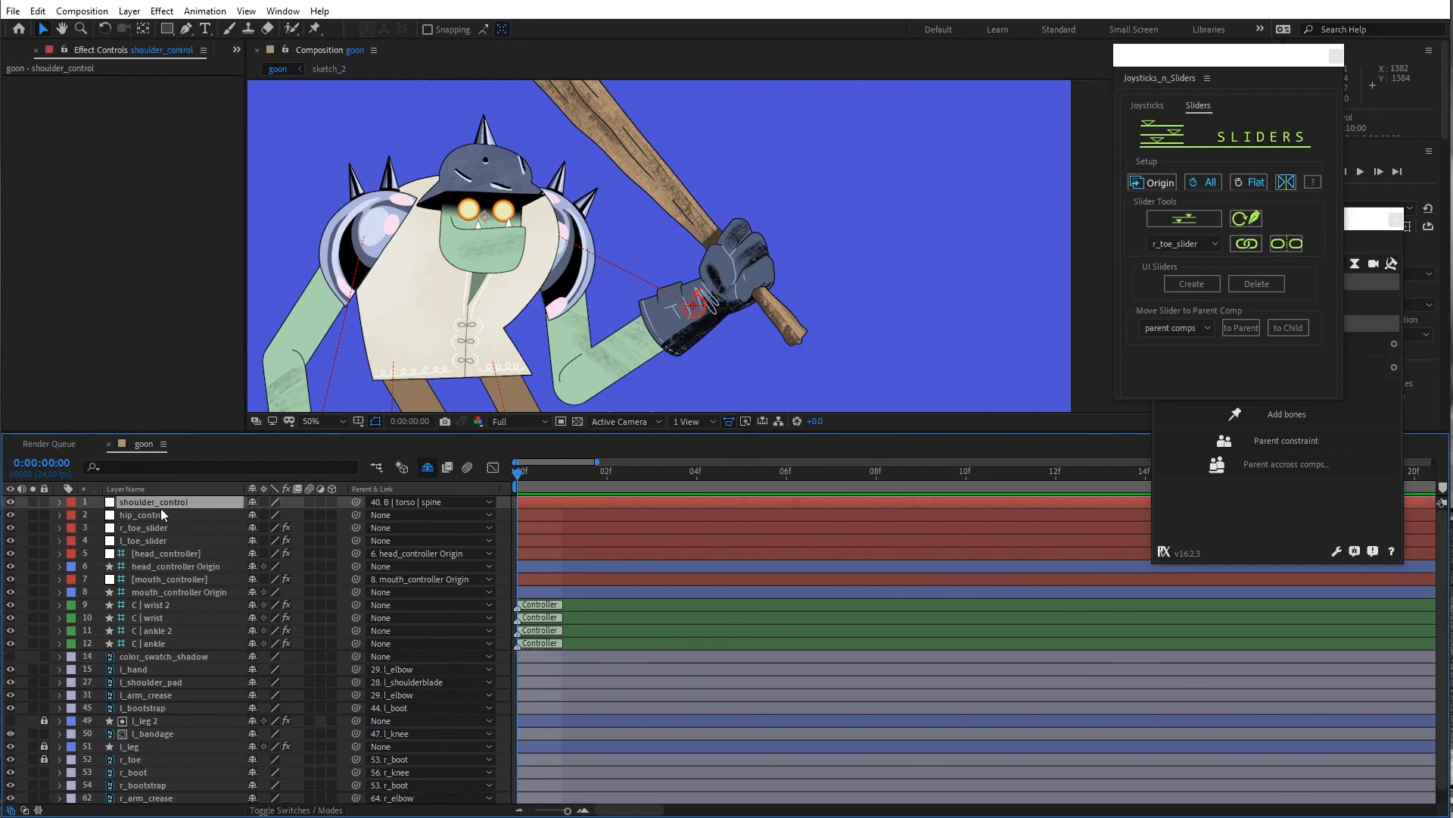
{"action": "left_click", "coordinate": [155, 516], "text": "ctrl"}
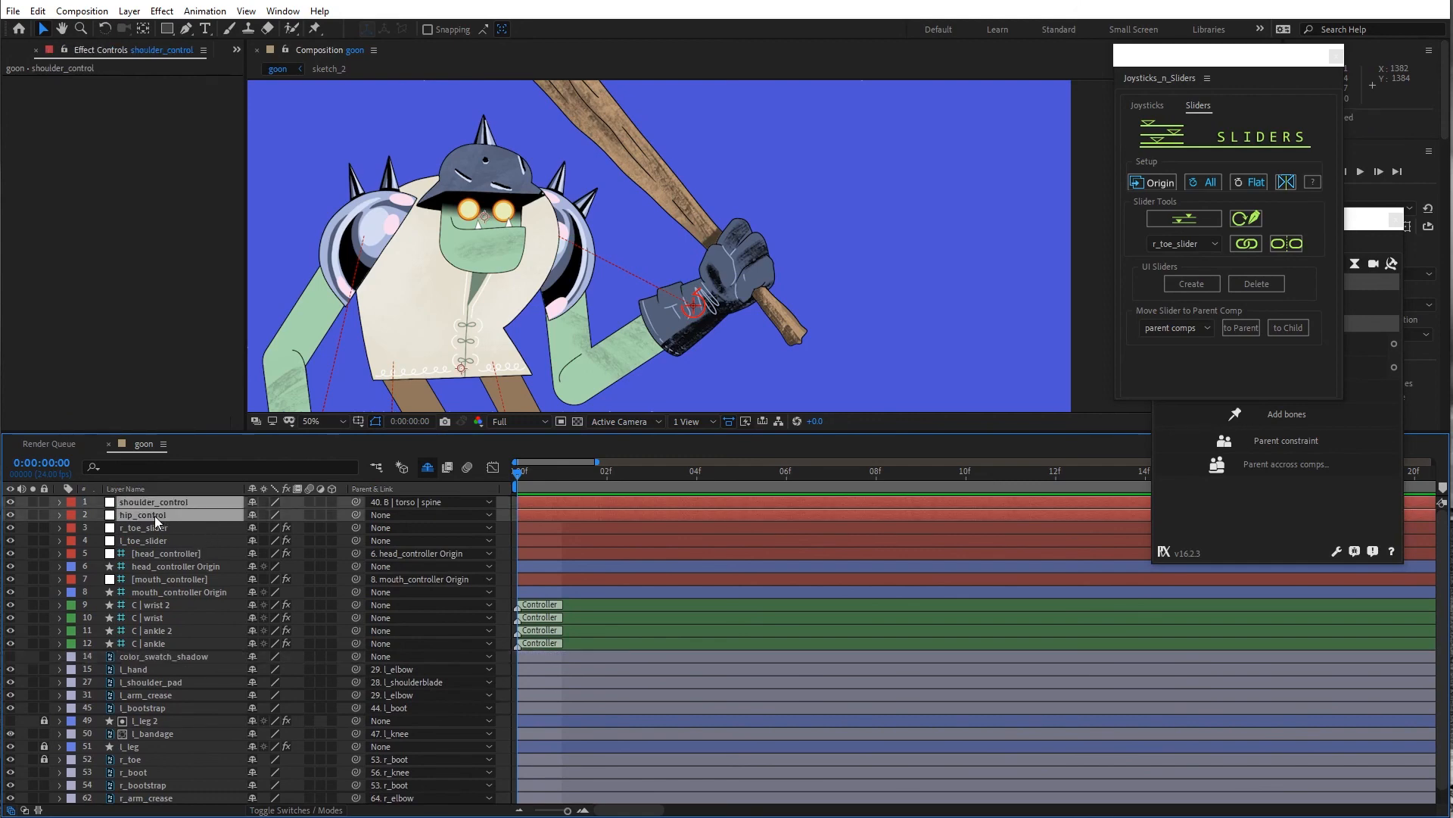
{"action": "left_click", "coordinate": [71, 516]}
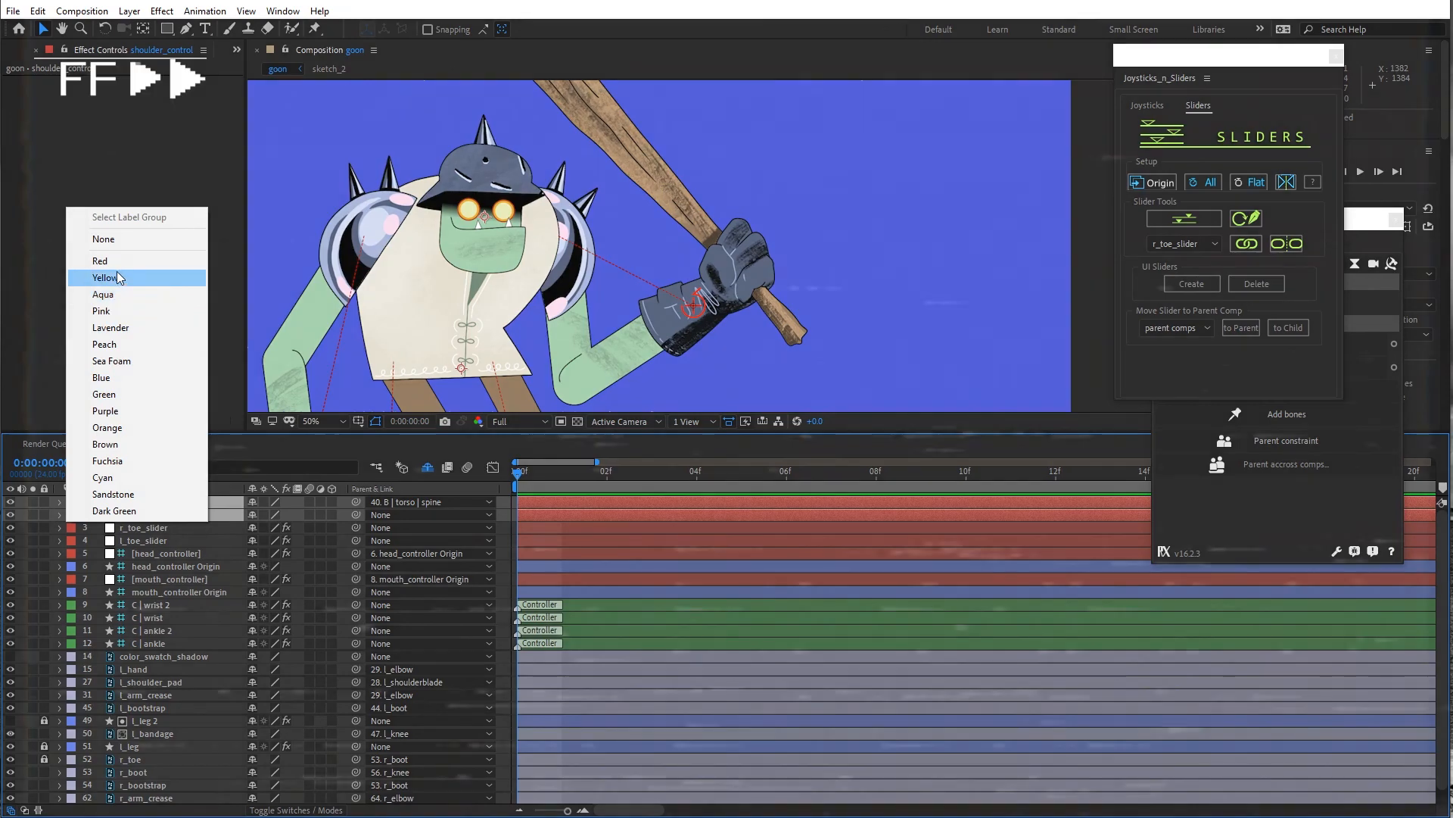
{"action": "left_click", "coordinate": [119, 295]}
Set the label colour of r_toe_slider and l_toe_slider to Green
{"action": "left_click", "coordinate": [148, 528]}
{"action": "left_click", "coordinate": [144, 541], "text": "ctrl"}
{"action": "left_click", "coordinate": [71, 528]}
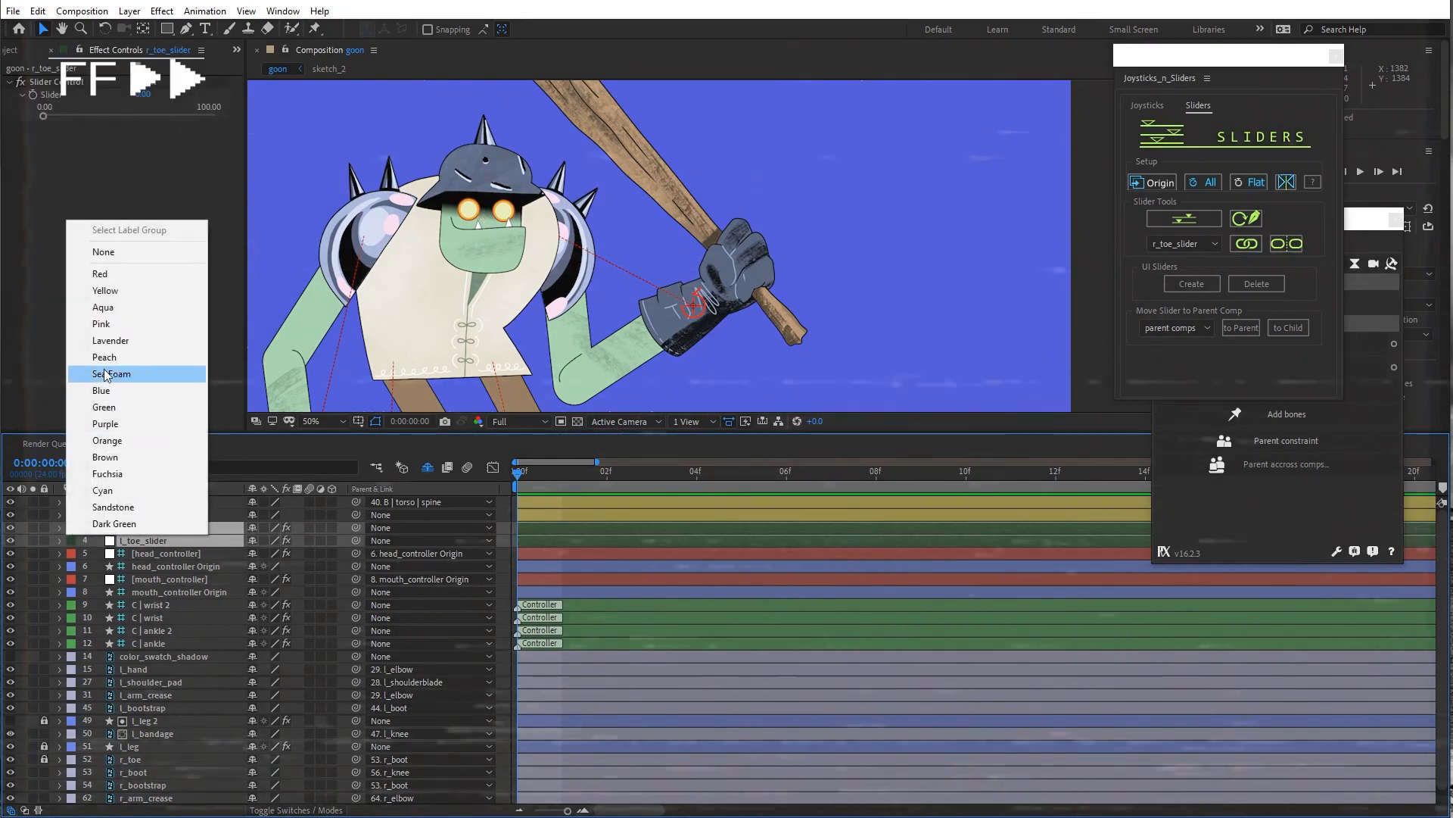
{"action": "left_click", "coordinate": [105, 407]}
Reorder the controller layers with head and mouth controllers first, followed by body, wrist, toe slider and ankle controls
{"action": "left_click", "coordinate": [152, 605]}
{"action": "left_click", "coordinate": [152, 617], "text": "shift"}
{"action": "left_click_drag", "start_coordinate": [151, 618], "coordinate": [152, 521]}
{"action": "left_click", "coordinate": [152, 631]}
{"action": "left_click", "coordinate": [151, 643], "text": "shift"}
{"action": "left_click_drag", "start_coordinate": [151, 644], "coordinate": [163, 497]}
Label the head and mouth controllers with their origins Pink and the two C | wrist controllers Orange
{"action": "left_click", "coordinate": [71, 504]}
{"action": "left_click", "coordinate": [102, 615]}
{"action": "left_click", "coordinate": [71, 540]}
{"action": "left_click", "coordinate": [102, 486]}
{"action": "left_click", "coordinate": [155, 579]}
{"action": "left_click", "coordinate": [156, 592], "text": "shift"}
{"action": "left_click", "coordinate": [71, 580]}
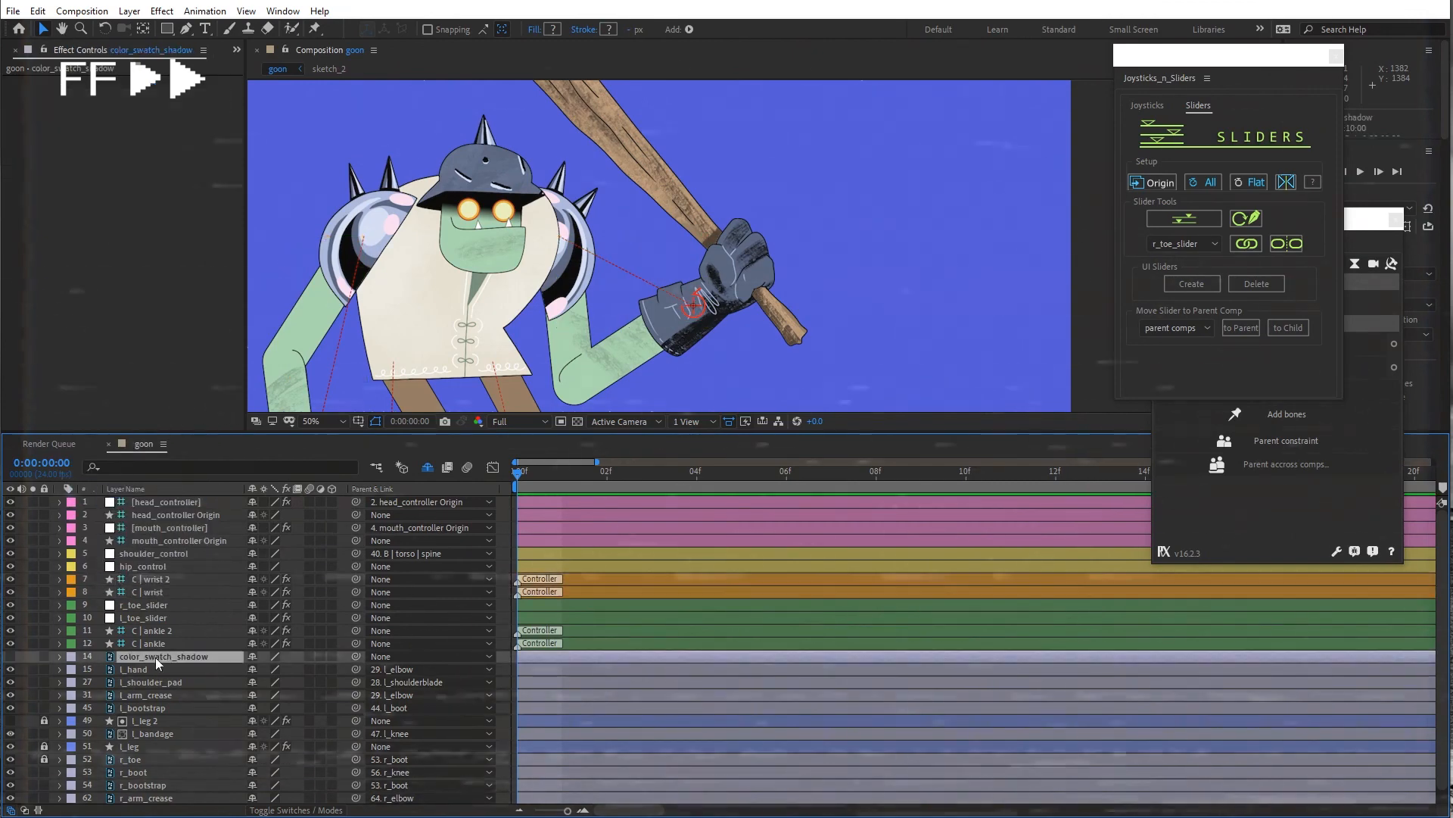
Lock the visible artwork layers from l_hand down to r_arm_crease, leaving color_swatch_shadow unlocked
{"action": "left_click", "coordinate": [152, 798], "text": "shift"}
{"action": "key", "text": "ctrl+shift+a"}
{"action": "scroll", "coordinate": [719, 280], "scroll_direction": "down", "scroll_amount": 2}
{"action": "left_click_drag", "start_coordinate": [727, 275], "coordinate": [719, 208]}
{"action": "left_click", "coordinate": [719, 209]}
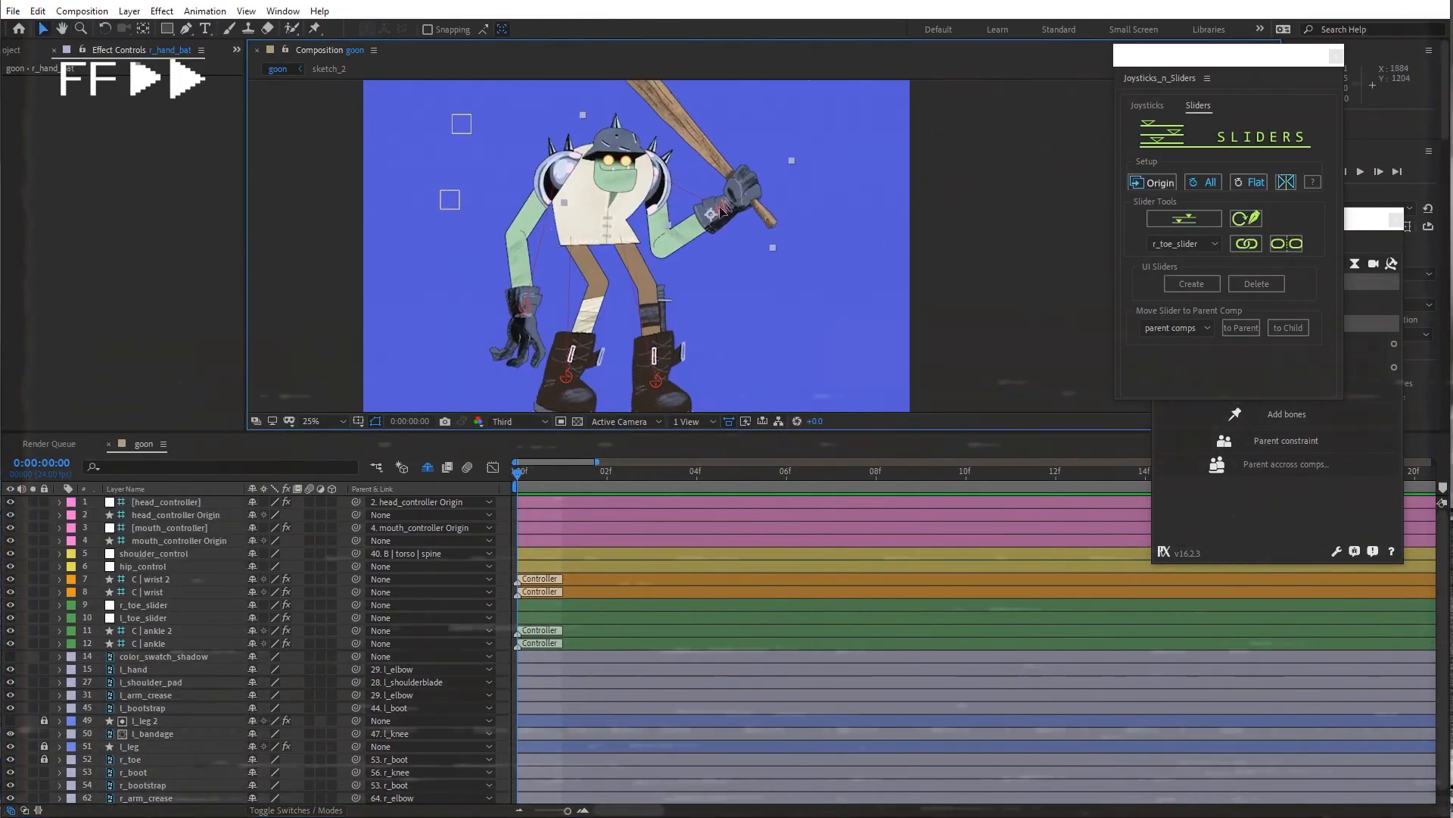
{"action": "left_click_drag", "start_coordinate": [44, 798], "coordinate": [44, 657]}
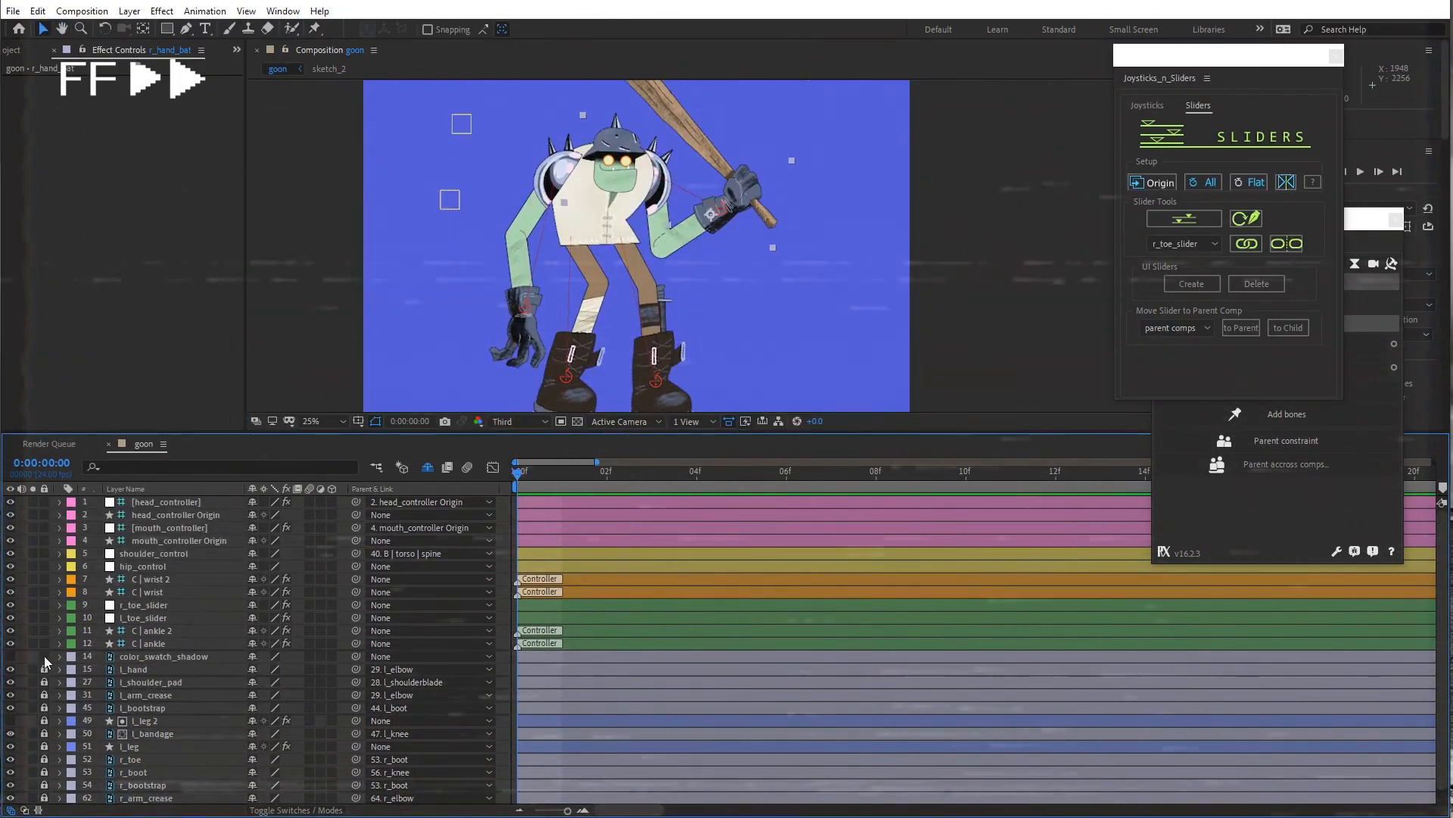
Test the rig by moving the wrist, body and head controllers in the composition, and restore the pose
{"action": "mouse_move", "coordinate": [526, 307]}
{"action": "left_mouse_down"}
{"action": "mouse_move", "coordinate": [576, 189]}
{"action": "mouse_move", "coordinate": [539, 180]}
{"action": "mouse_move", "coordinate": [534, 206]}
{"action": "mouse_move", "coordinate": [583, 255]}
{"action": "mouse_move", "coordinate": [525, 303]}
{"action": "left_mouse_up"}
{"action": "mouse_move", "coordinate": [721, 206]}
{"action": "left_mouse_down"}
{"action": "mouse_move", "coordinate": [735, 184]}
{"action": "mouse_move", "coordinate": [722, 208]}
{"action": "left_mouse_up"}
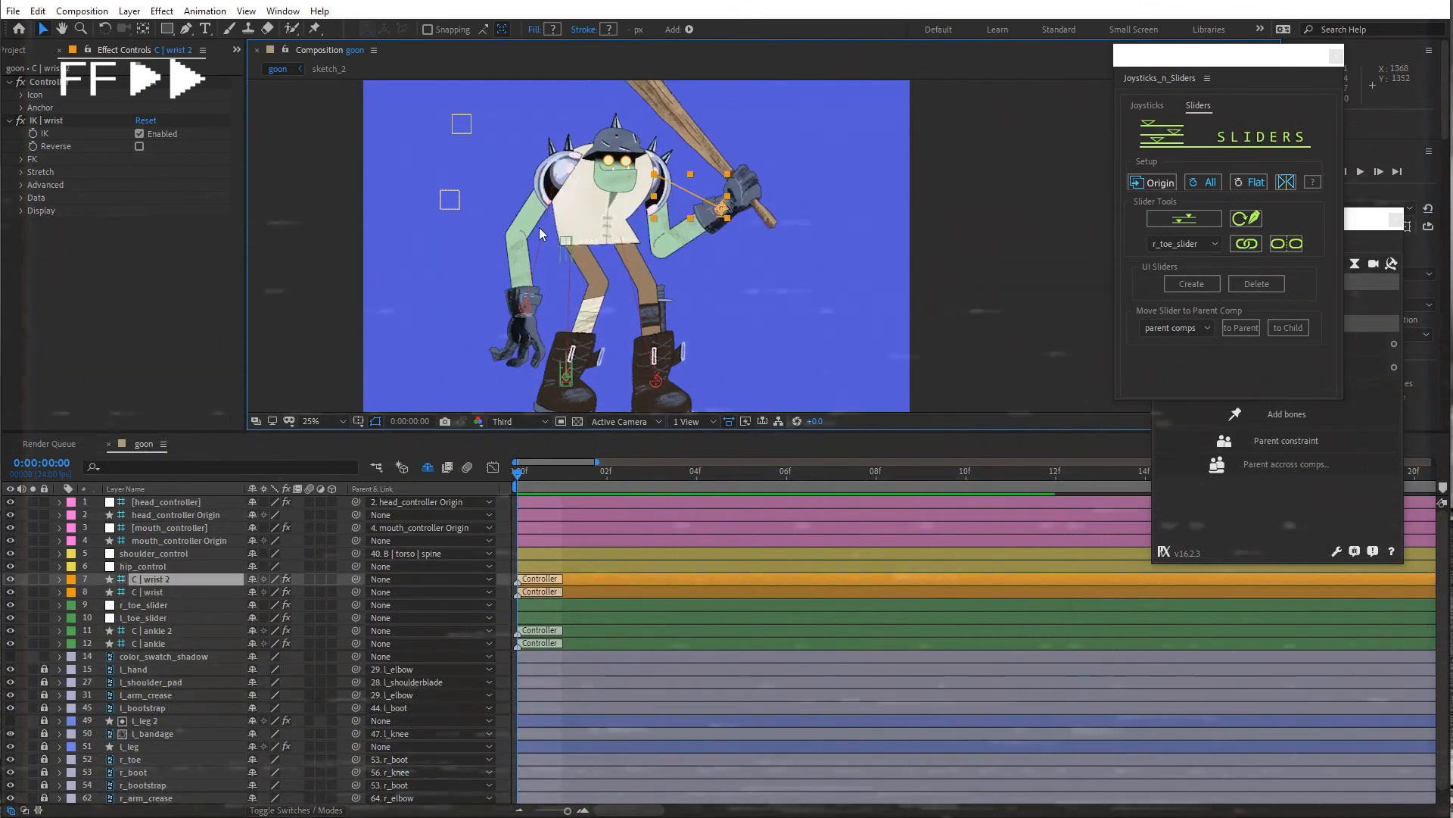
{"action": "left_click_drag", "start_coordinate": [449, 199], "coordinate": [470, 227]}
{"action": "key", "text": "ctrl+z"}
{"action": "scroll", "coordinate": [470, 227], "scroll_direction": "down", "scroll_amount": 1}
{"action": "left_click_drag", "start_coordinate": [857, 182], "coordinate": [835, 225]}
{"action": "left_click_drag", "start_coordinate": [838, 181], "coordinate": [842, 180]}
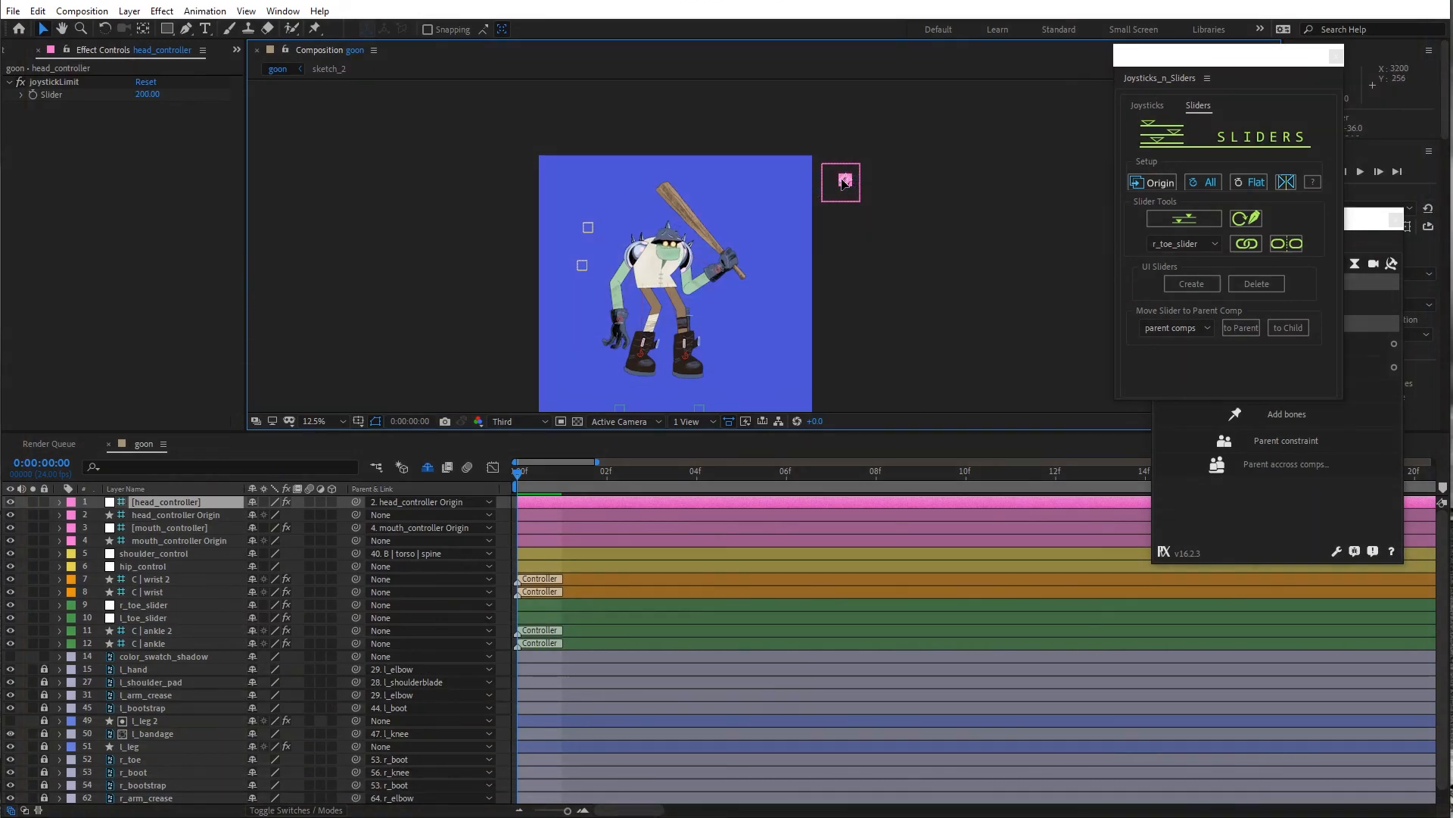
{"action": "left_click", "coordinate": [464, 222]}
Save the project
{"action": "left_click", "coordinate": [13, 12]}
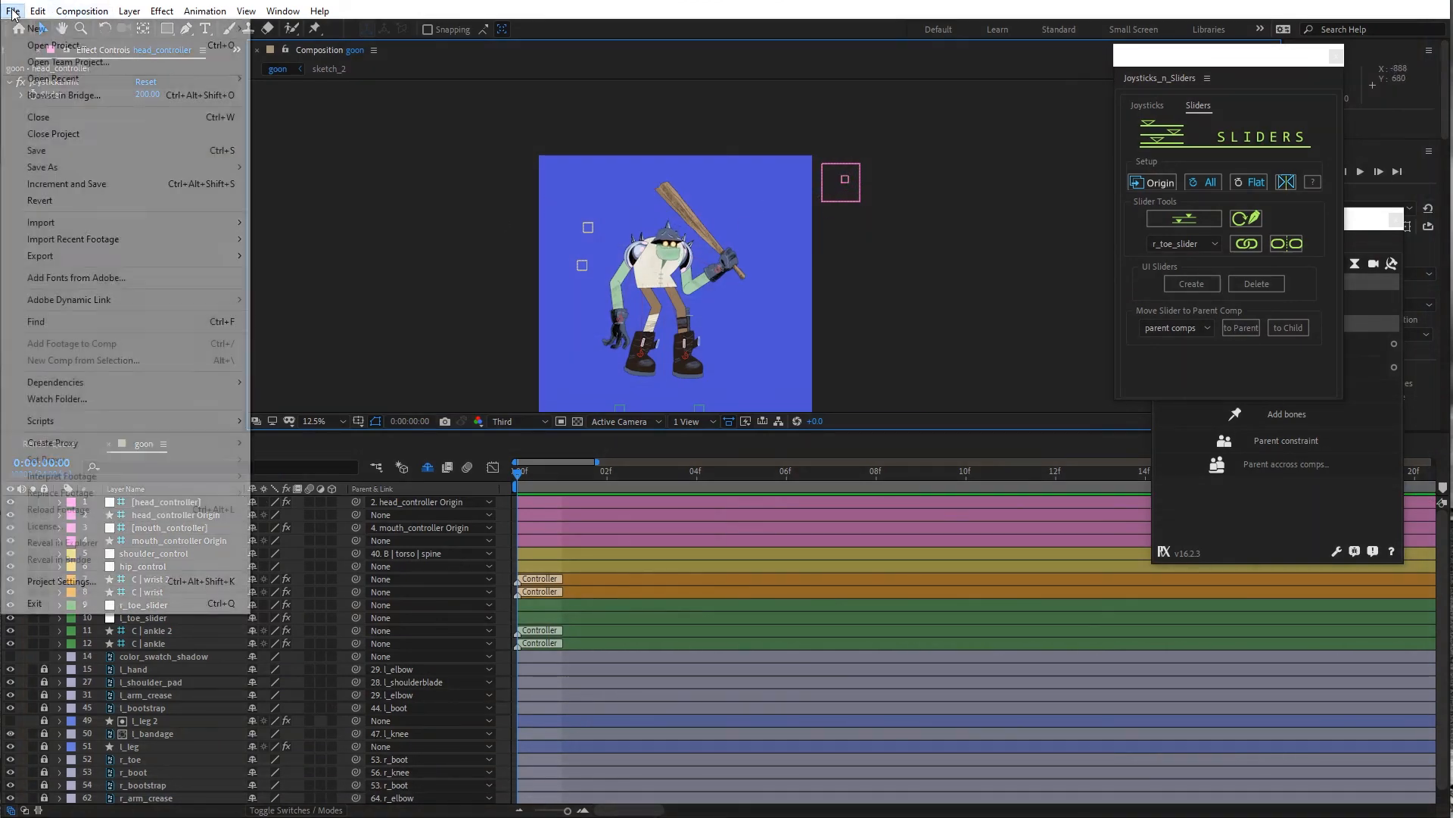
{"action": "left_click", "coordinate": [74, 154]}
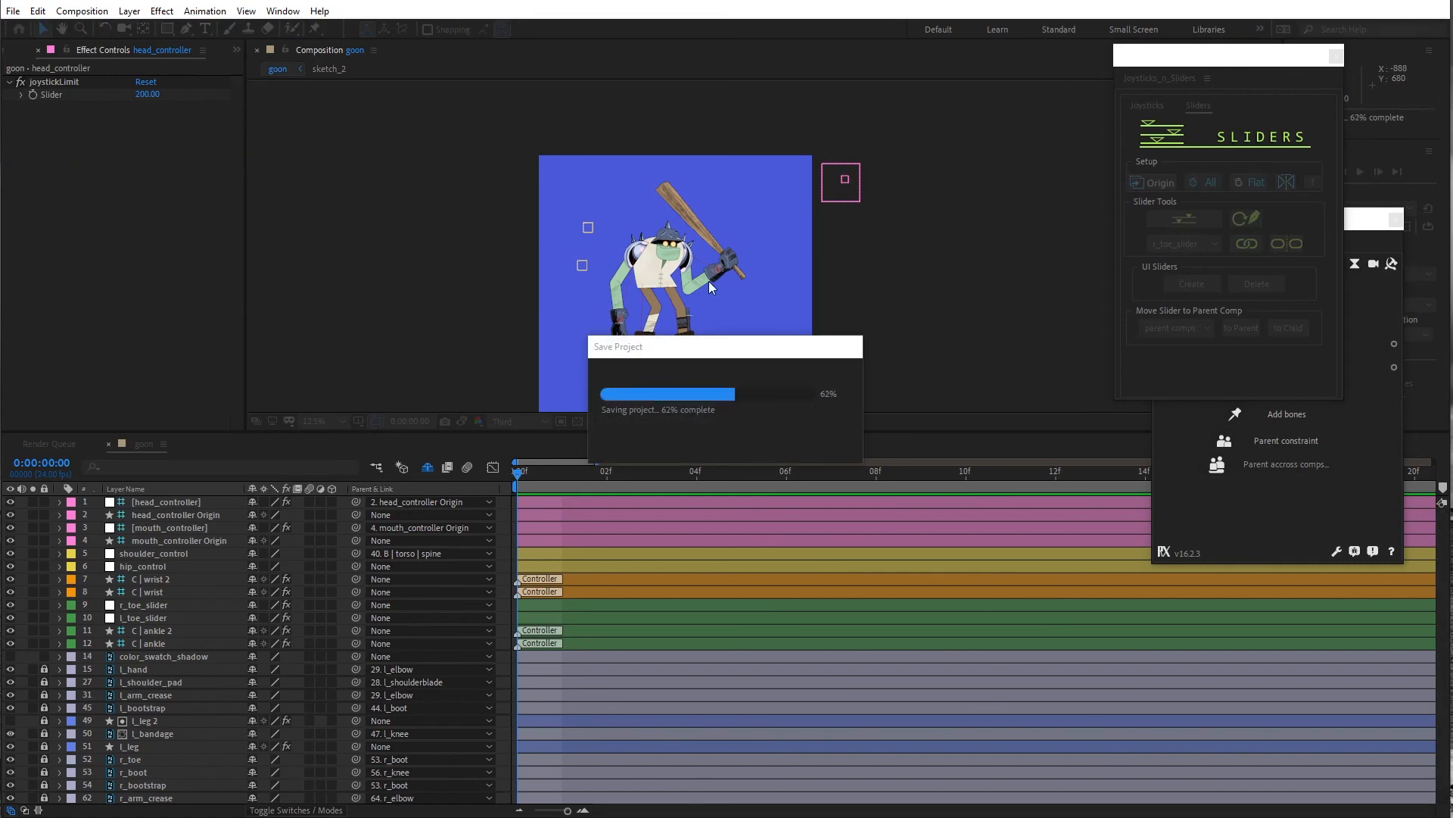
{"action": "scroll", "coordinate": [710, 270], "scroll_direction": "up", "scroll_amount": 3}
{"action": "scroll", "coordinate": [710, 269], "scroll_direction": "down", "scroll_amount": 3}
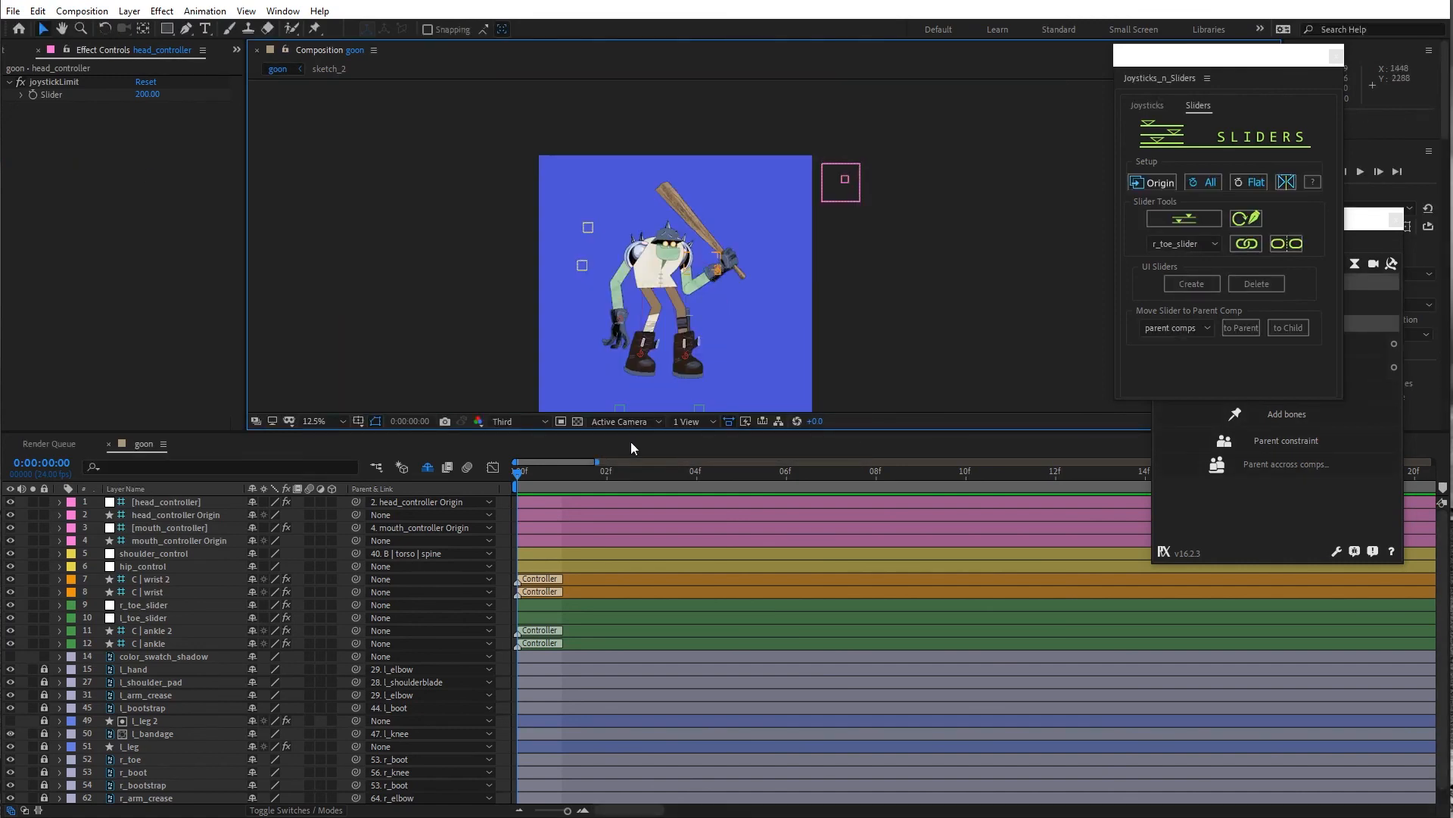
Set the composition preview resolution to Full and frame the character at 25% magnification
{"action": "left_click", "coordinate": [528, 424]}
{"action": "left_click", "coordinate": [528, 452]}
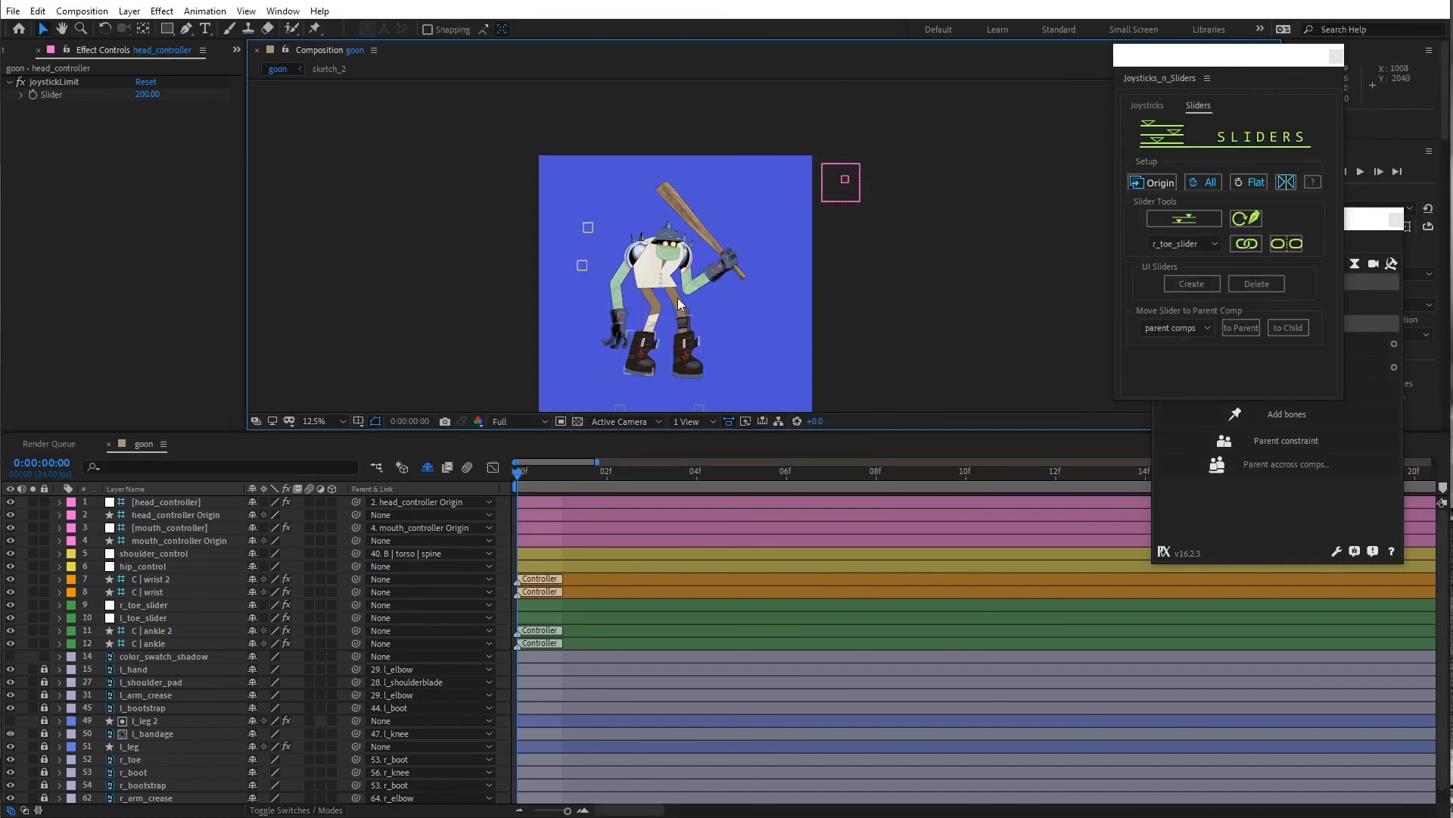
{"action": "scroll", "coordinate": [679, 300], "scroll_direction": "up", "scroll_amount": 4}
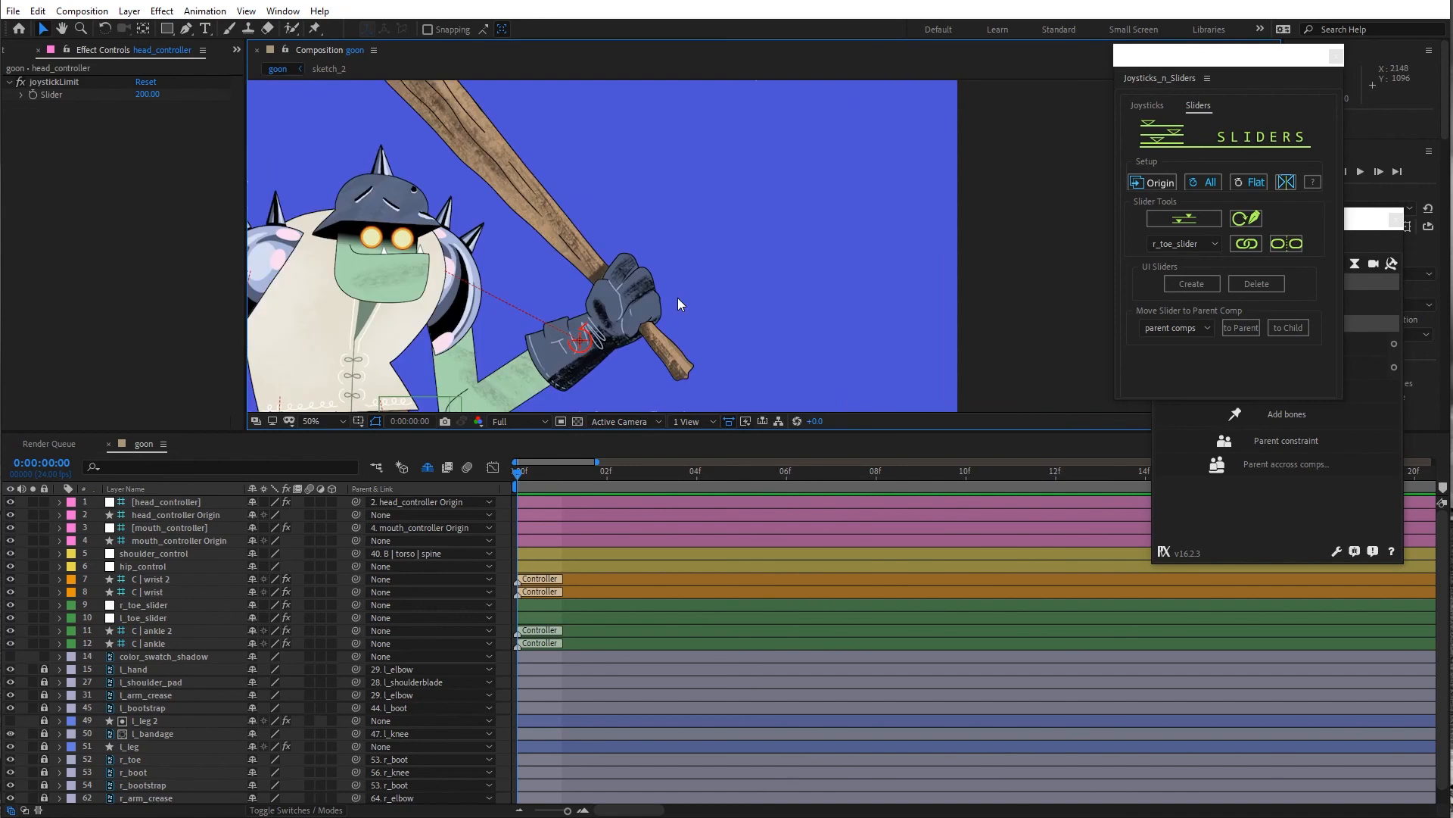
{"action": "scroll", "coordinate": [678, 297], "scroll_direction": "down", "scroll_amount": 1}
{"action": "scroll", "coordinate": [772, 235], "scroll_direction": "down", "scroll_amount": 1}
{"action": "left_click_drag", "start_coordinate": [723, 267], "coordinate": [762, 215]}
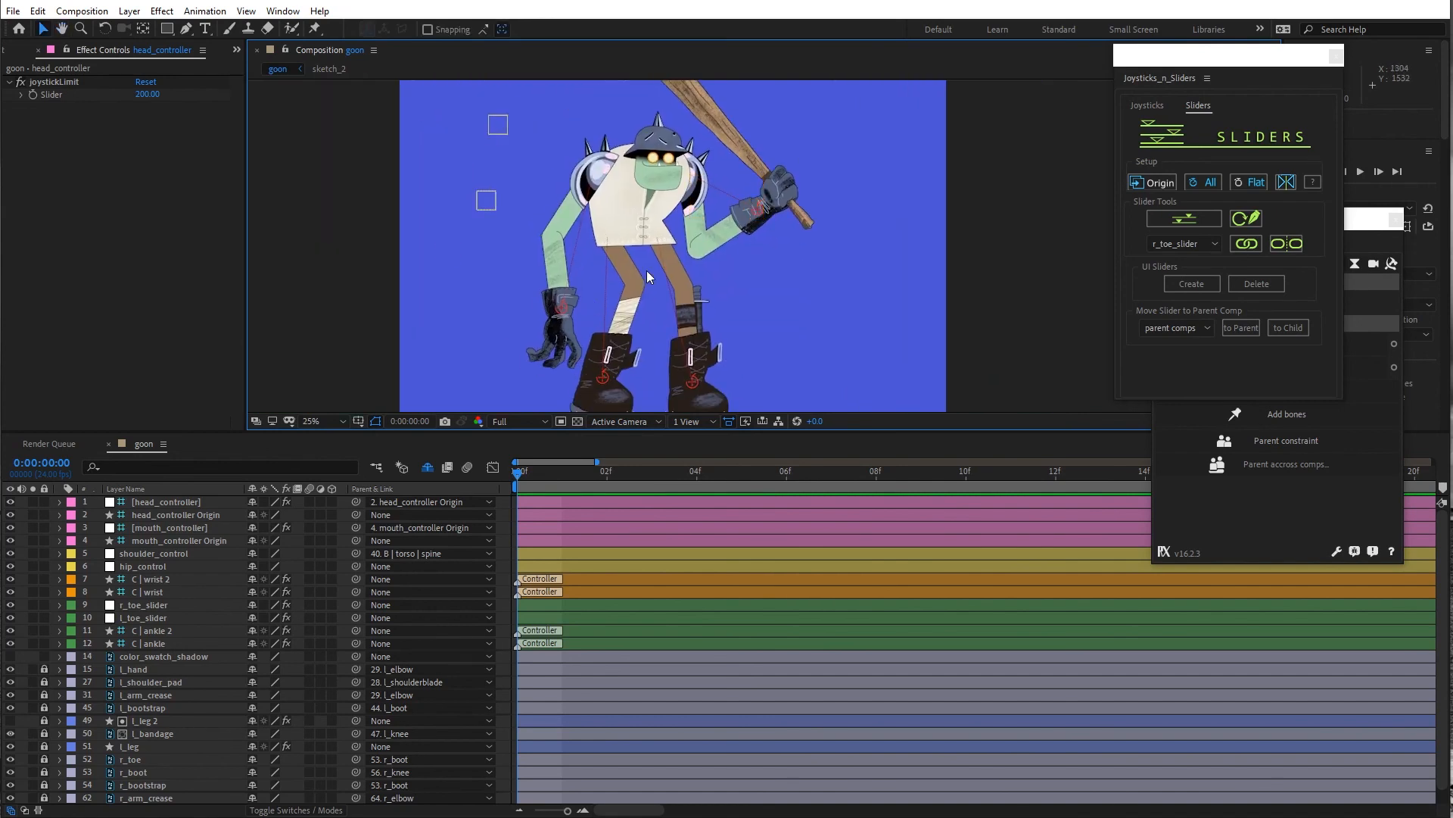